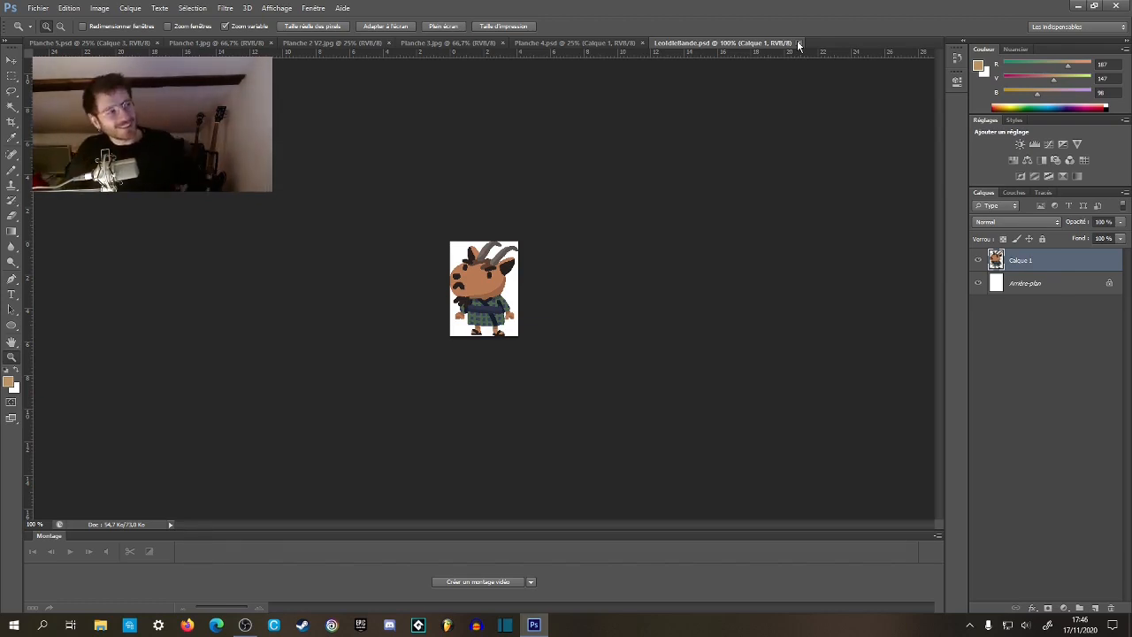
Close the Planche 4.psd and Planche 3.jpg documents.
click(626, 42)
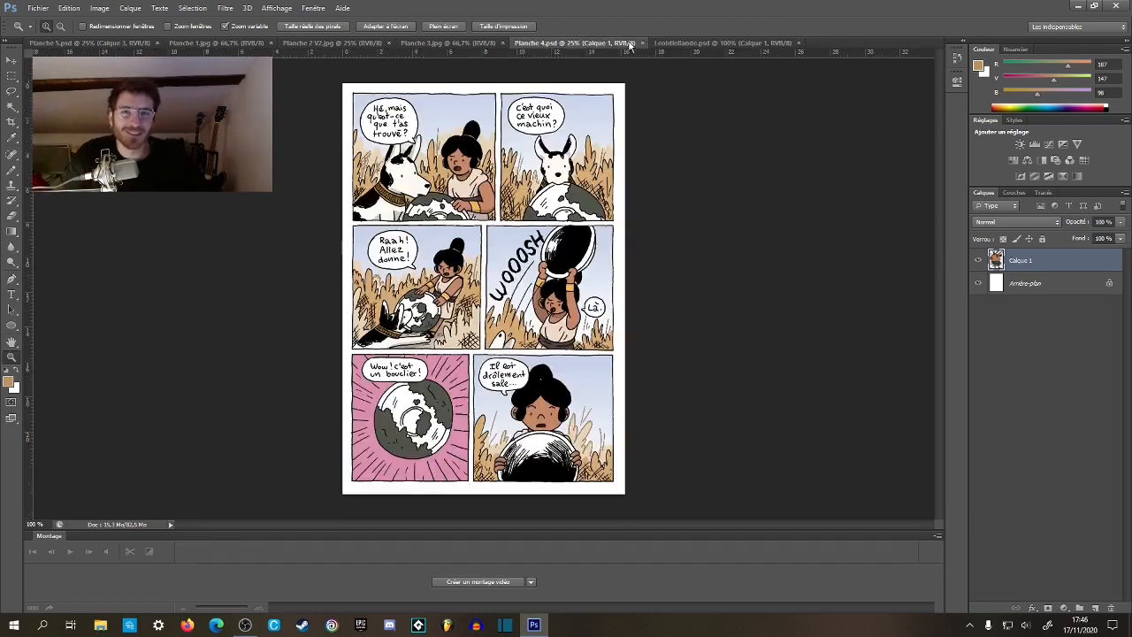
click(720, 44)
click(611, 44)
click(643, 44)
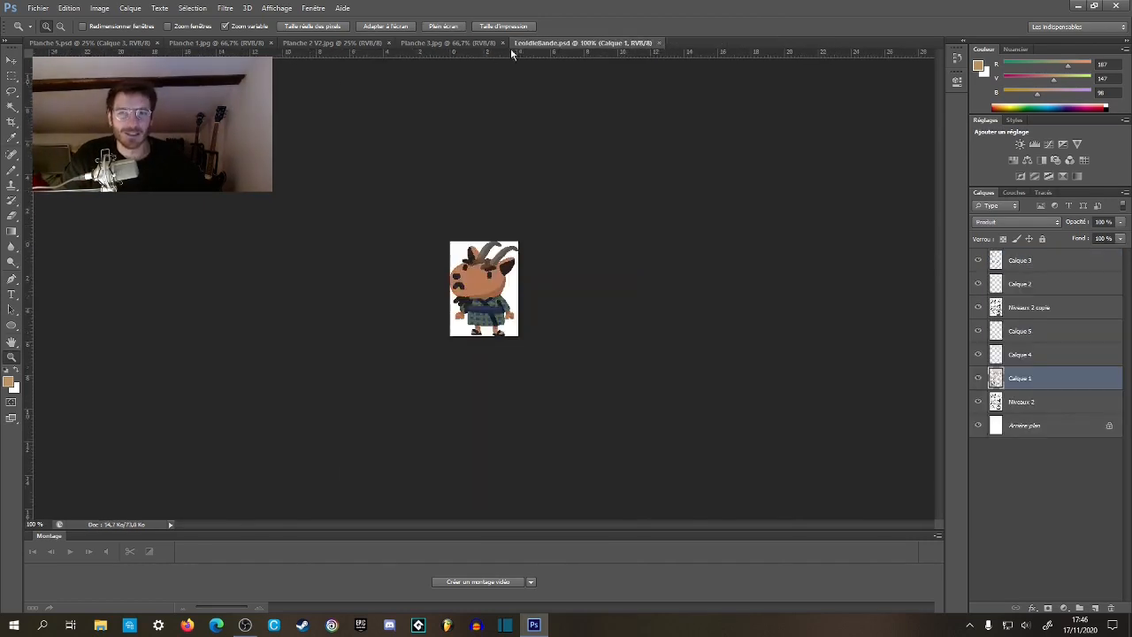
click(486, 45)
click(502, 42)
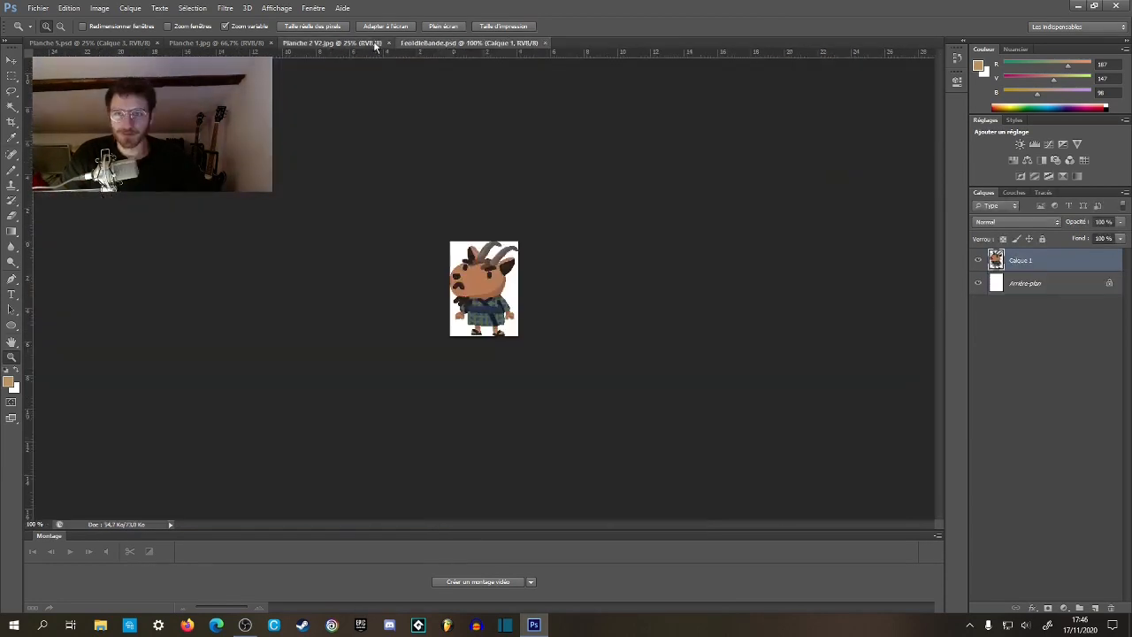
Close Planche 2 V2.jpg and Planche 1.jpg, leaving Planche 5.psd open, and return to LeoIdleBande.psd.
click(382, 45)
click(389, 43)
click(237, 43)
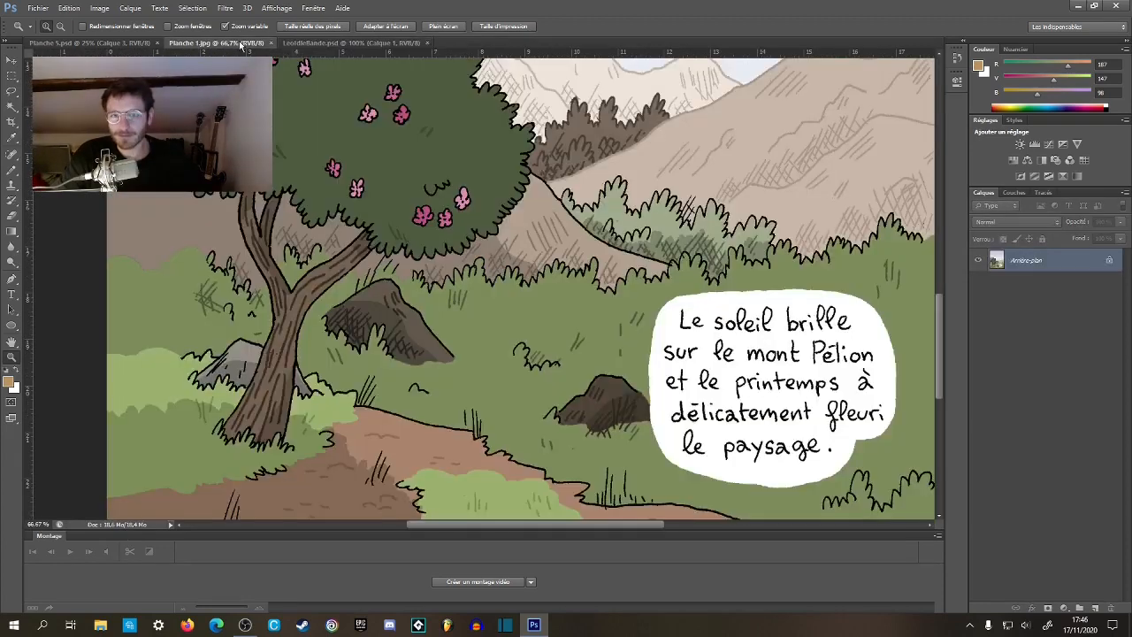
click(270, 43)
click(133, 43)
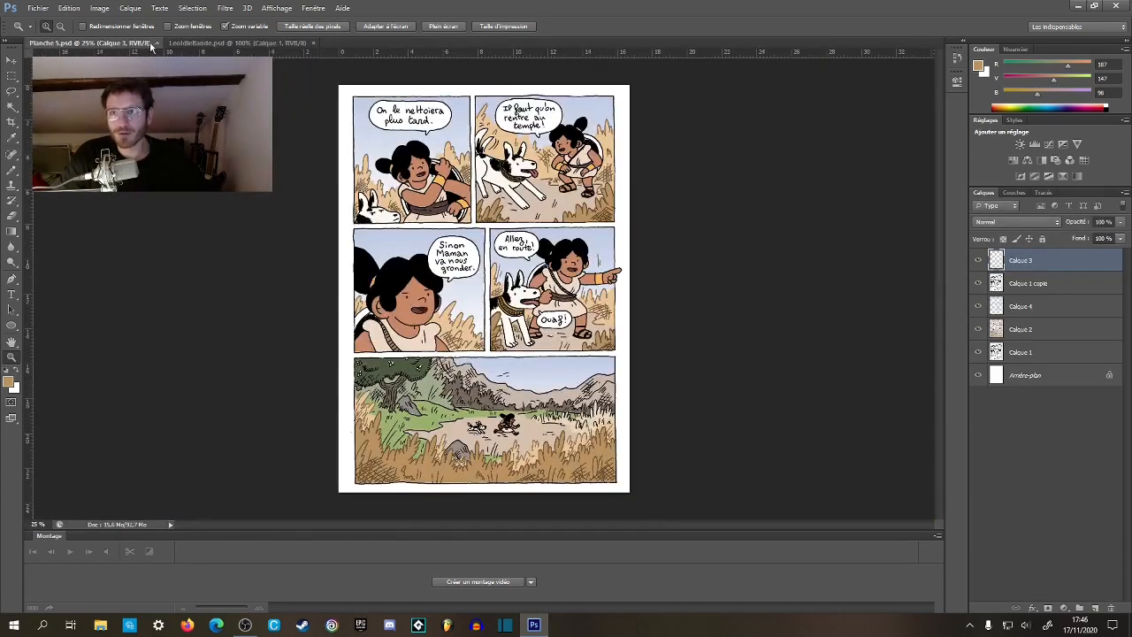
click(225, 44)
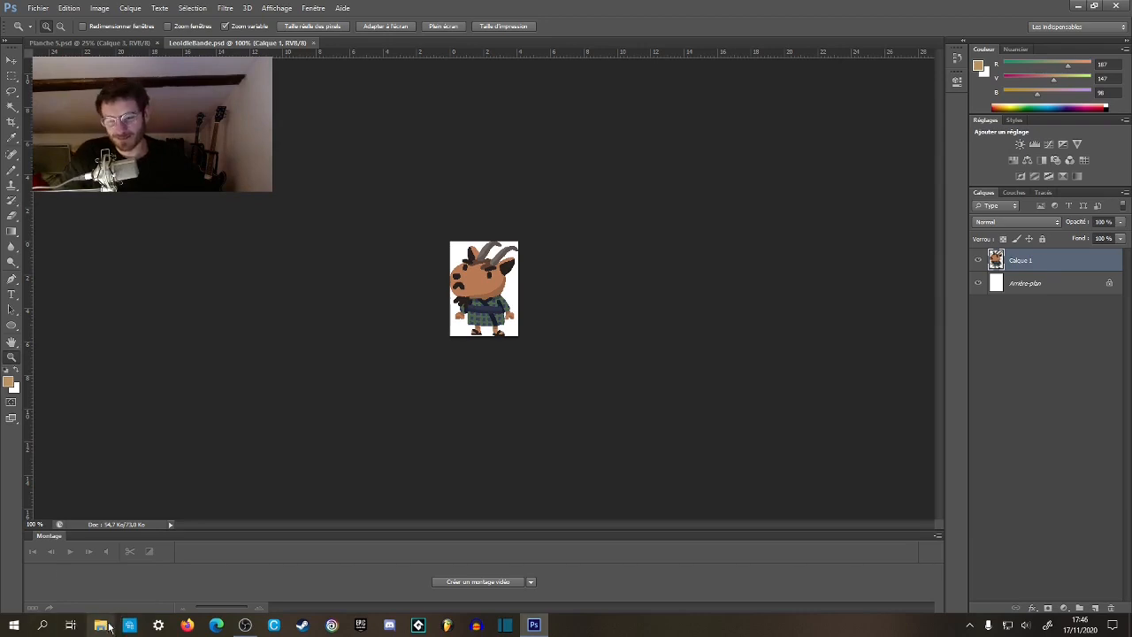
Switch to Firefox and find reference photos on Google Images for "Bernache du canada".
click(188, 626)
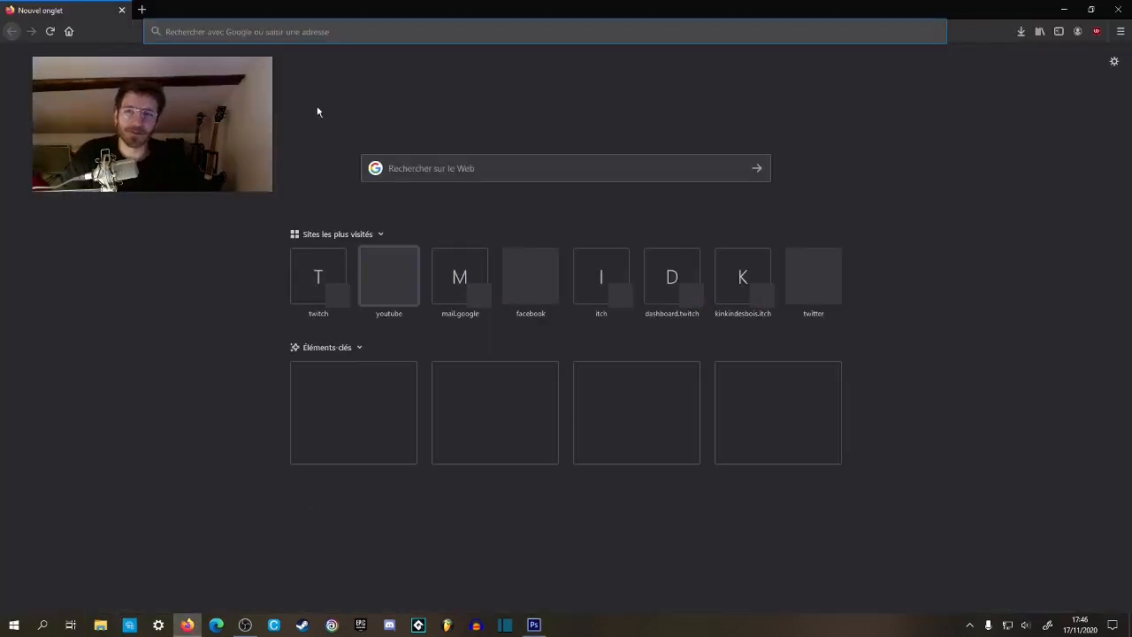
click(281, 33)
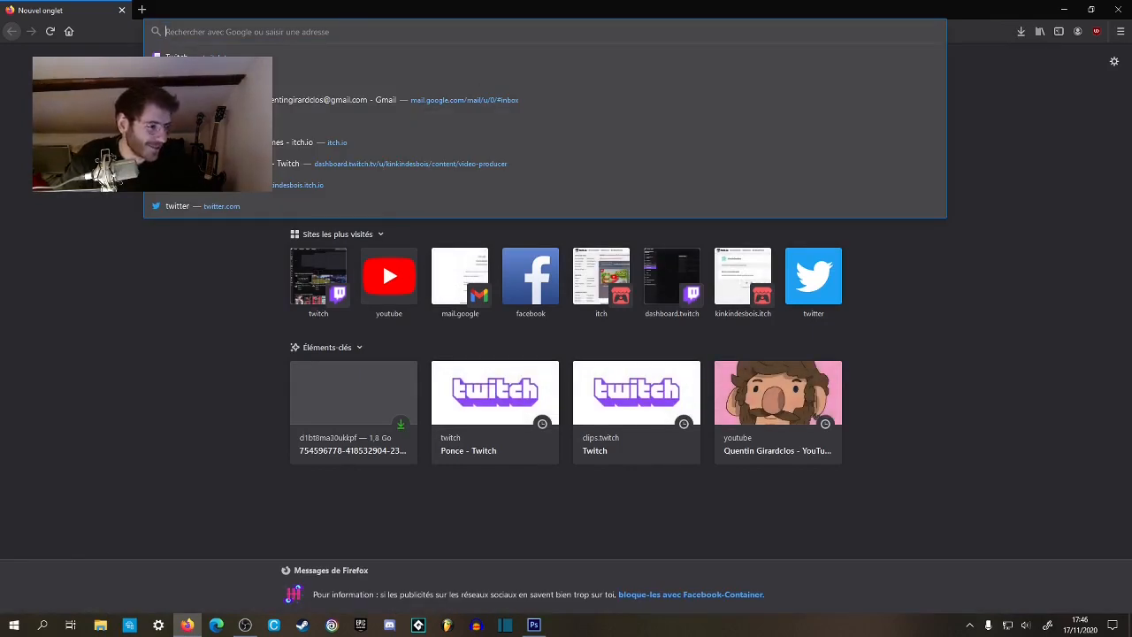
key(alt+Tab)
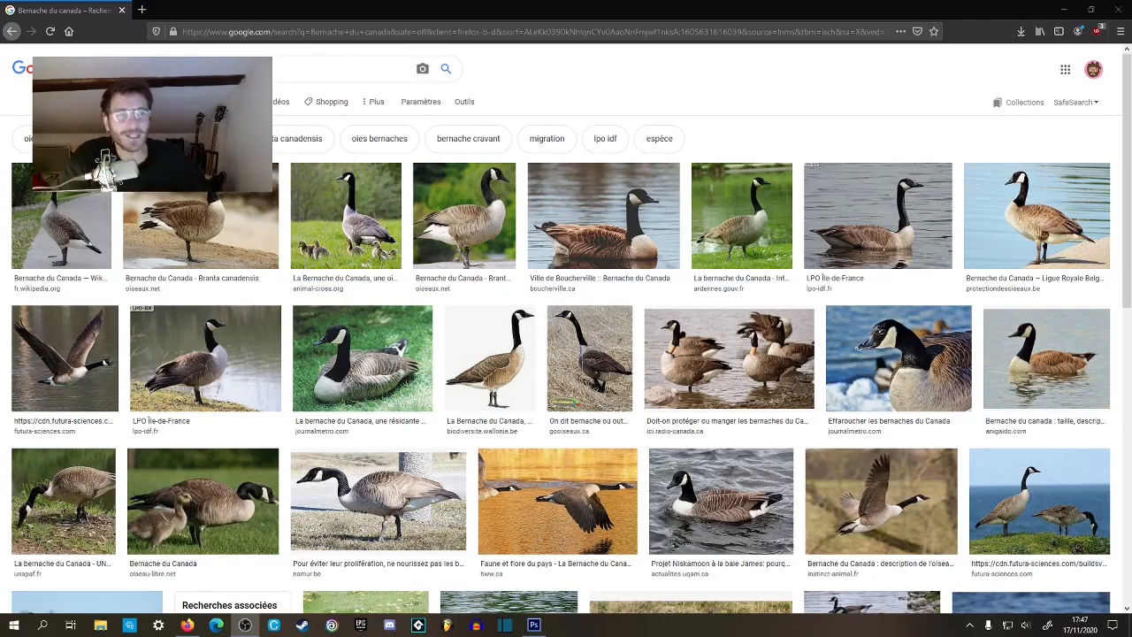
Shrink the browser window, frame the oiseaux.net goose photo as a visible reference, and return to Photoshop.
double_click(579, 12)
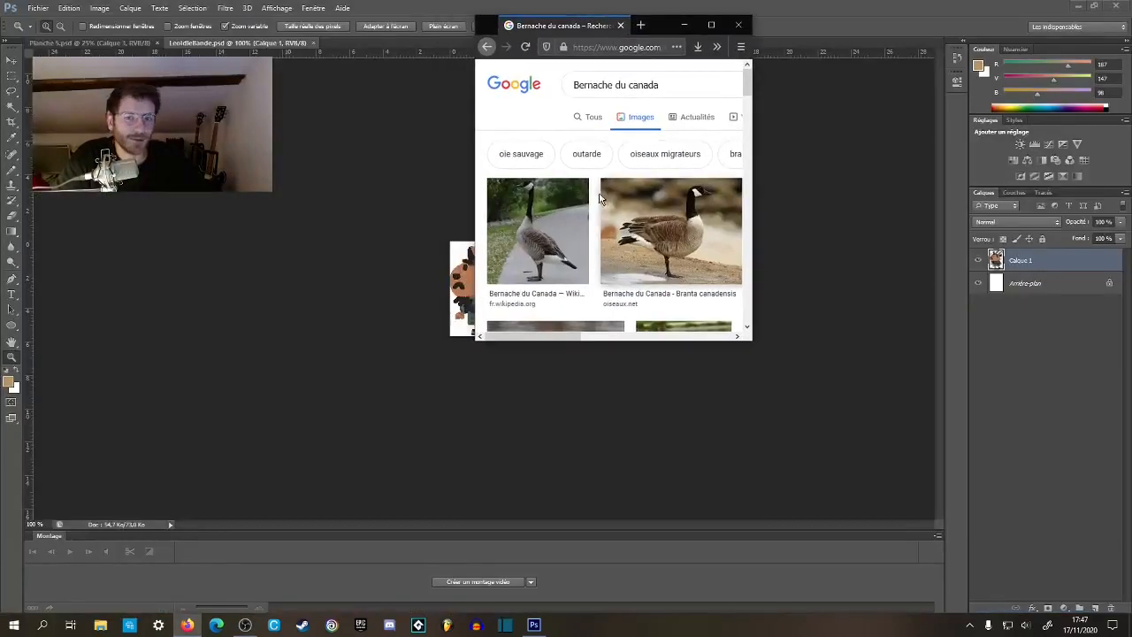
mouse_move(577, 337)
mouse_down()
mouse_move(727, 338)
mouse_move(571, 336)
mouse_move(682, 336)
mouse_move(597, 336)
mouse_up()
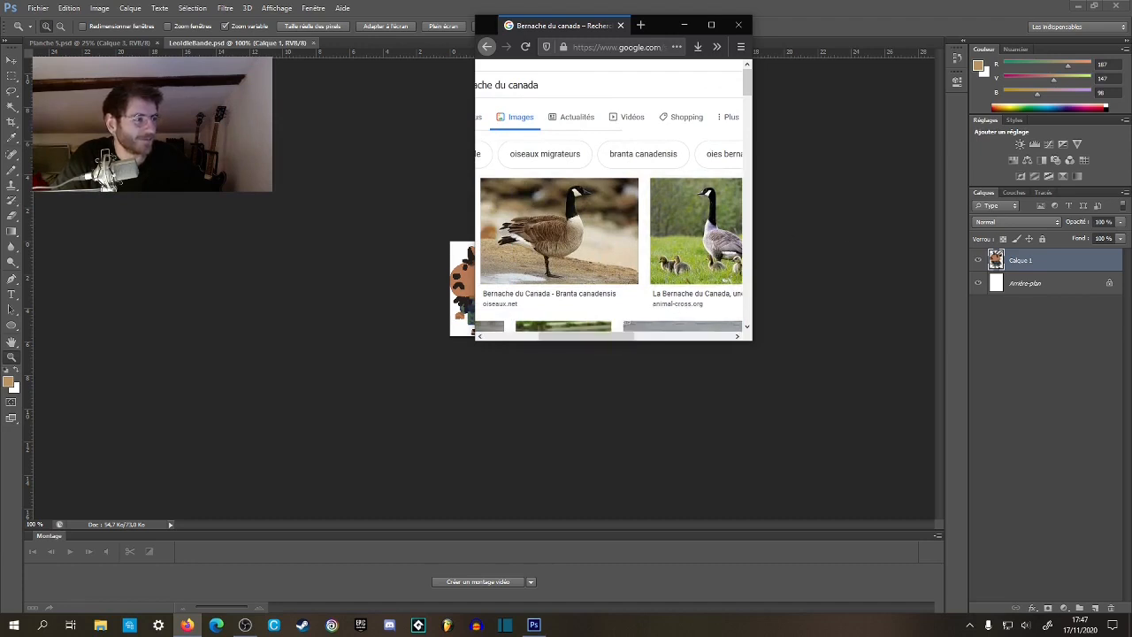
drag(608, 337, 590, 337)
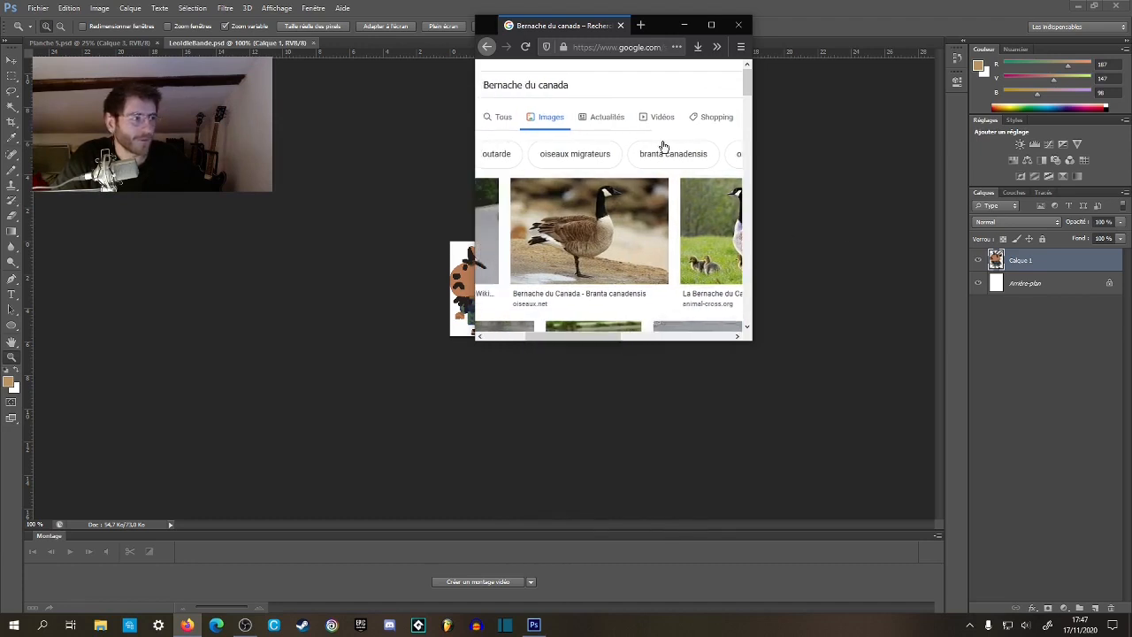
key(alt+Tab)
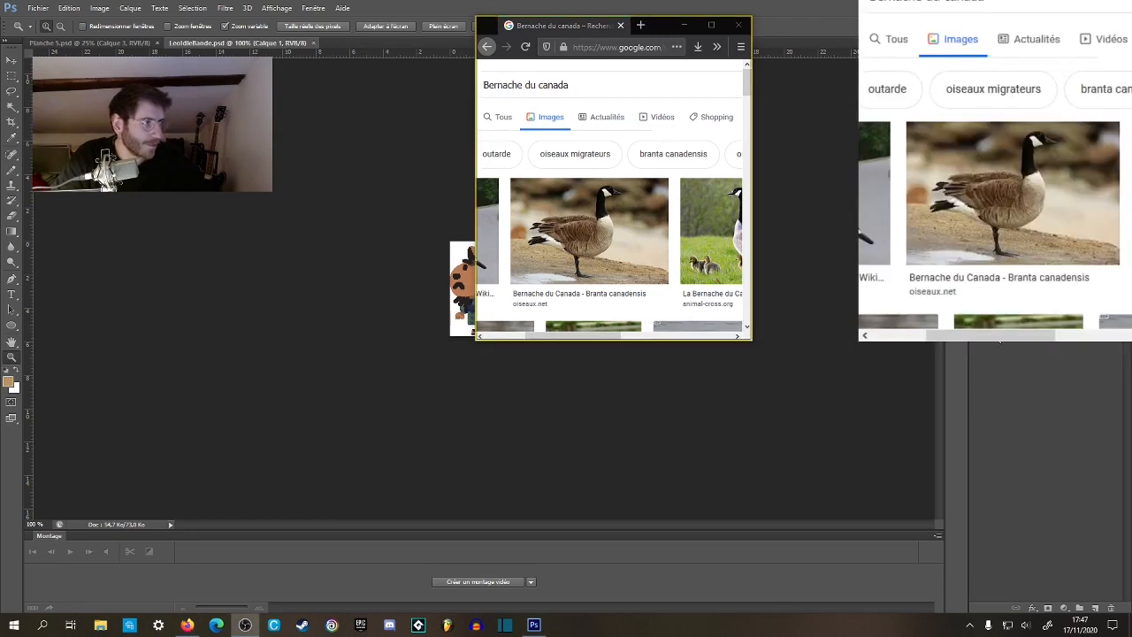
click(379, 17)
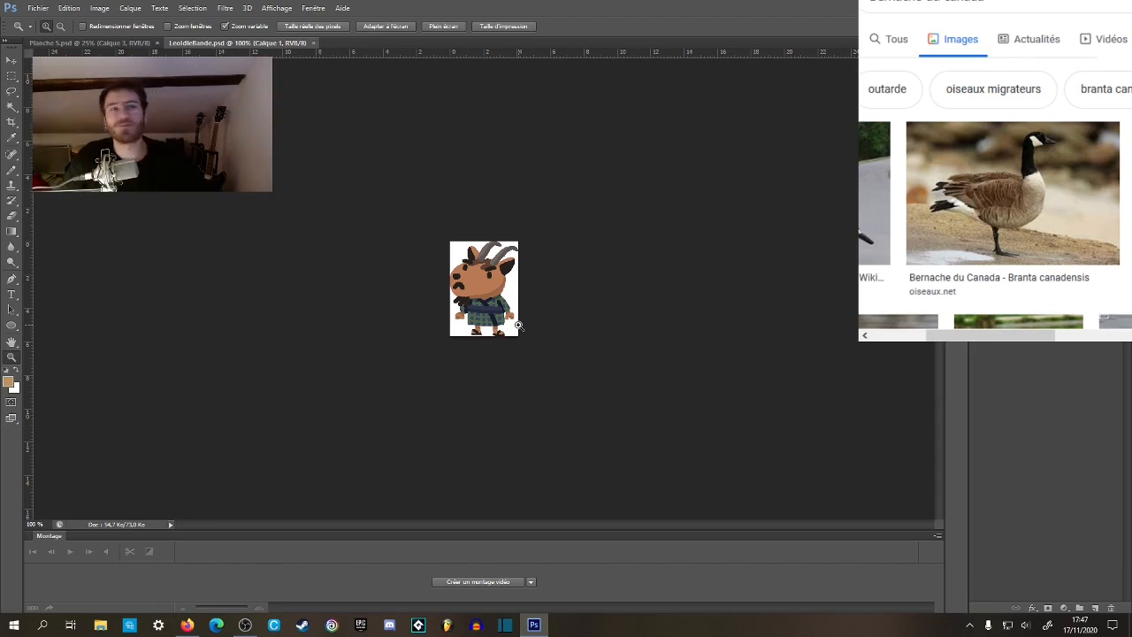
click(38, 8)
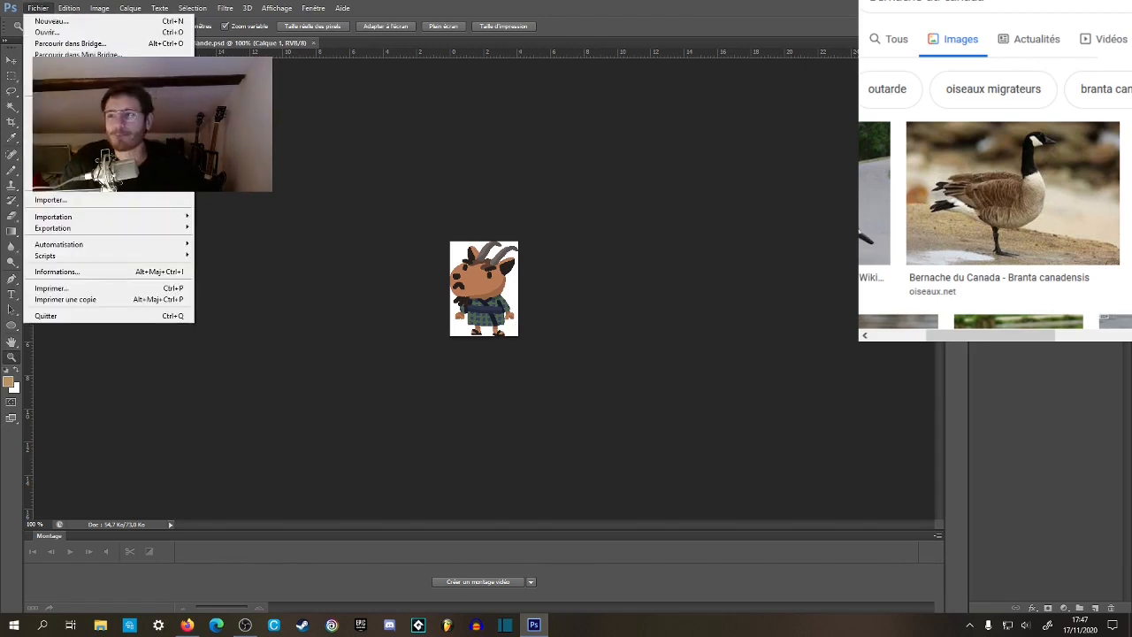
mouse_move(89, 87)
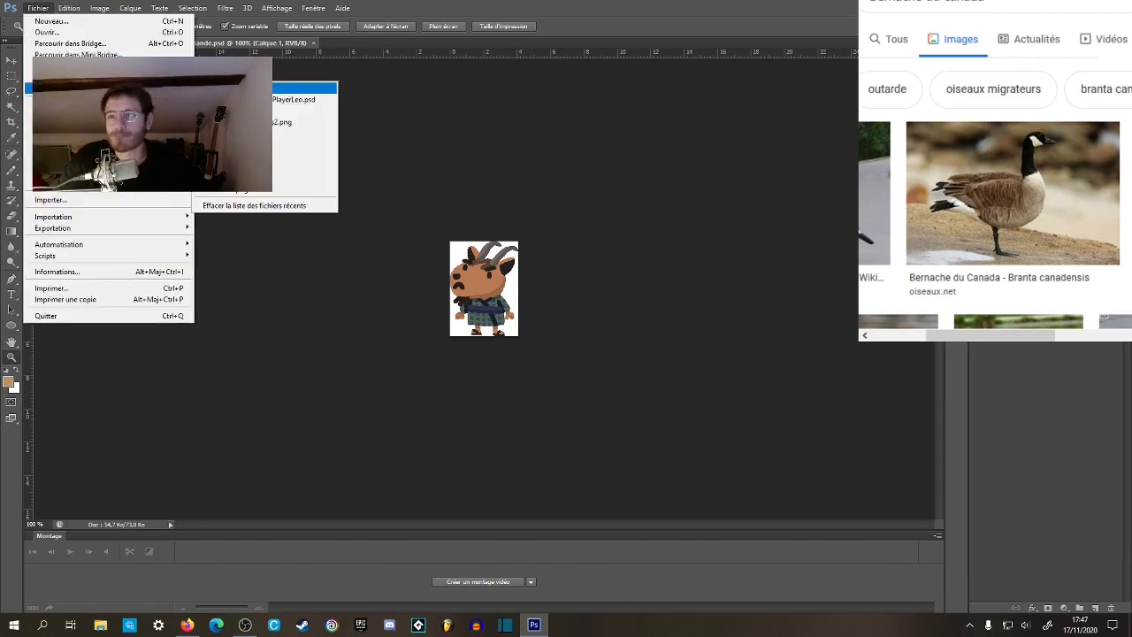
click(296, 99)
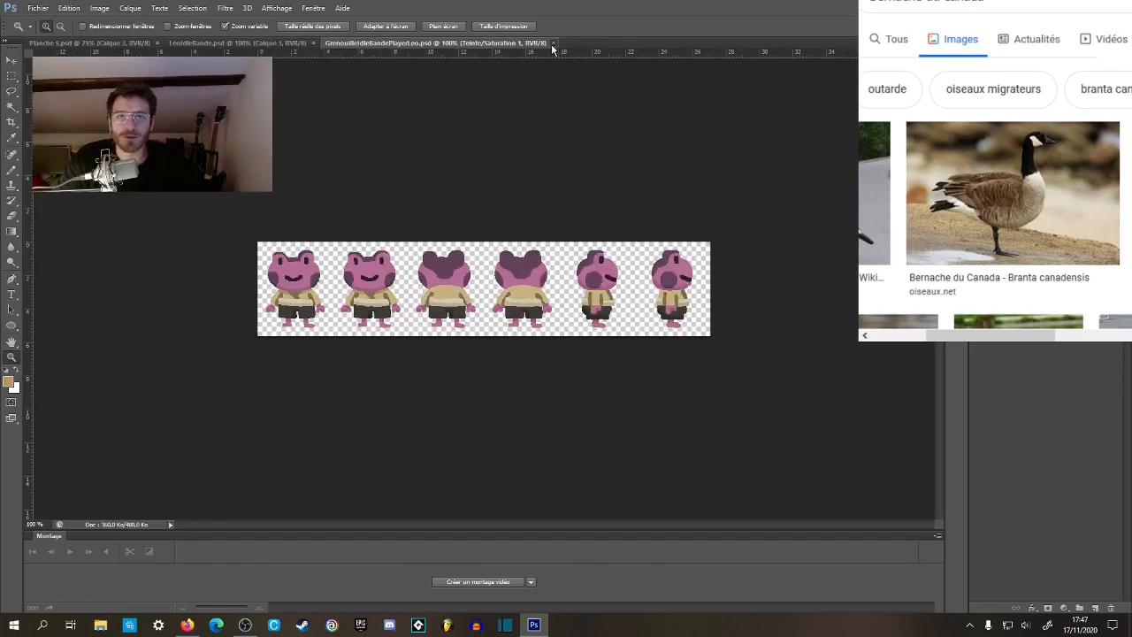
click(553, 42)
Open the GrenouilleIdle file from the Joueurs folder.
click(38, 8)
click(49, 33)
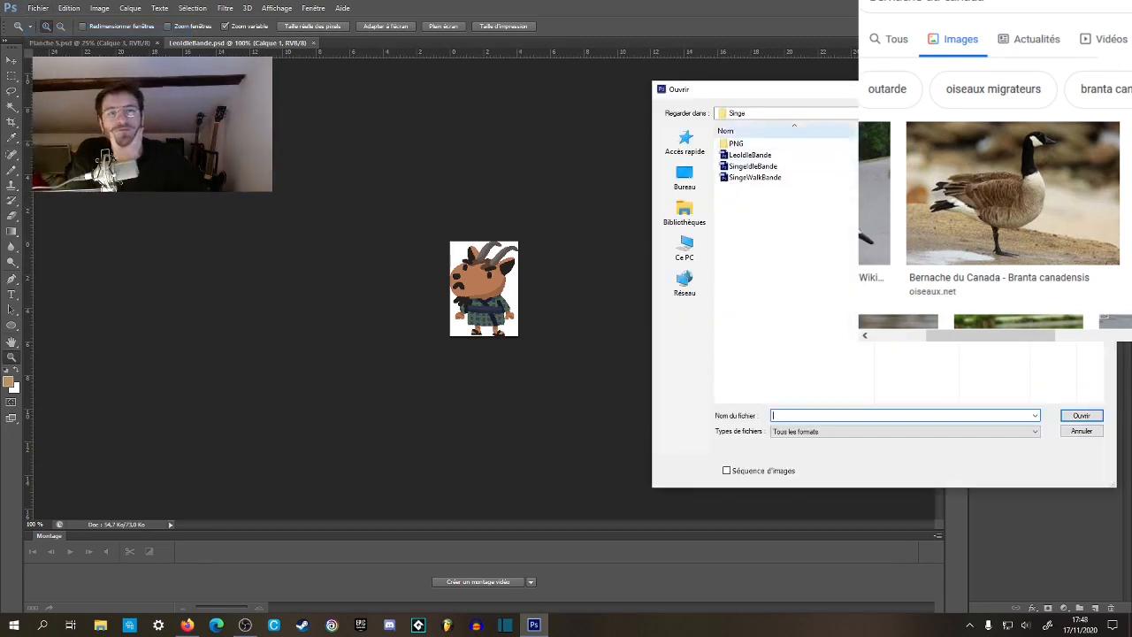
click(1016, 113)
click(1016, 113)
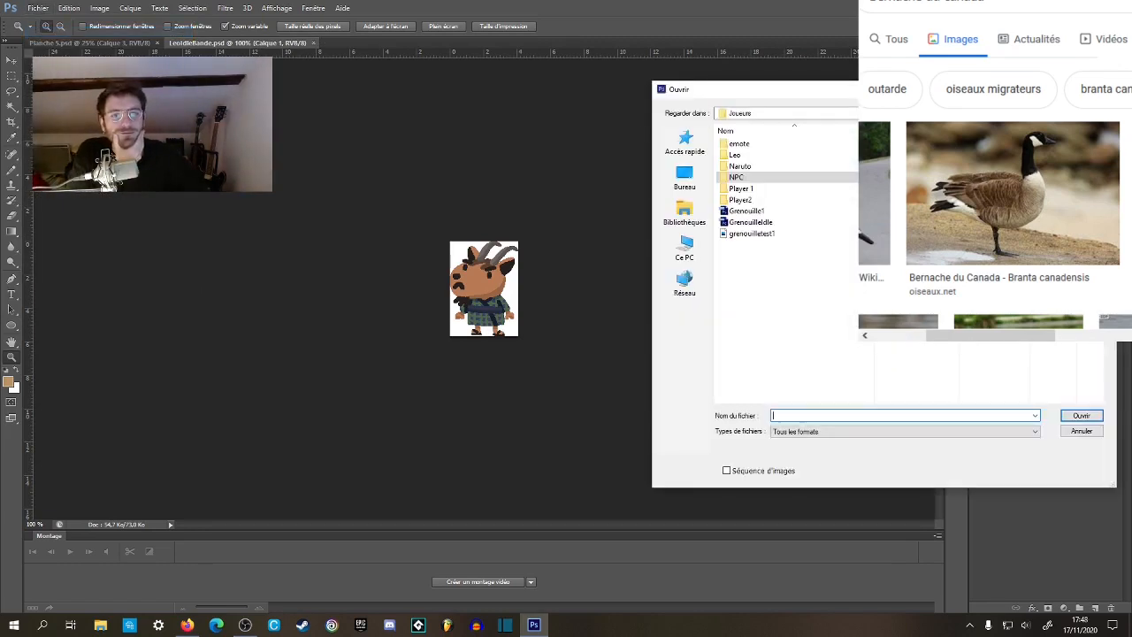
click(769, 222)
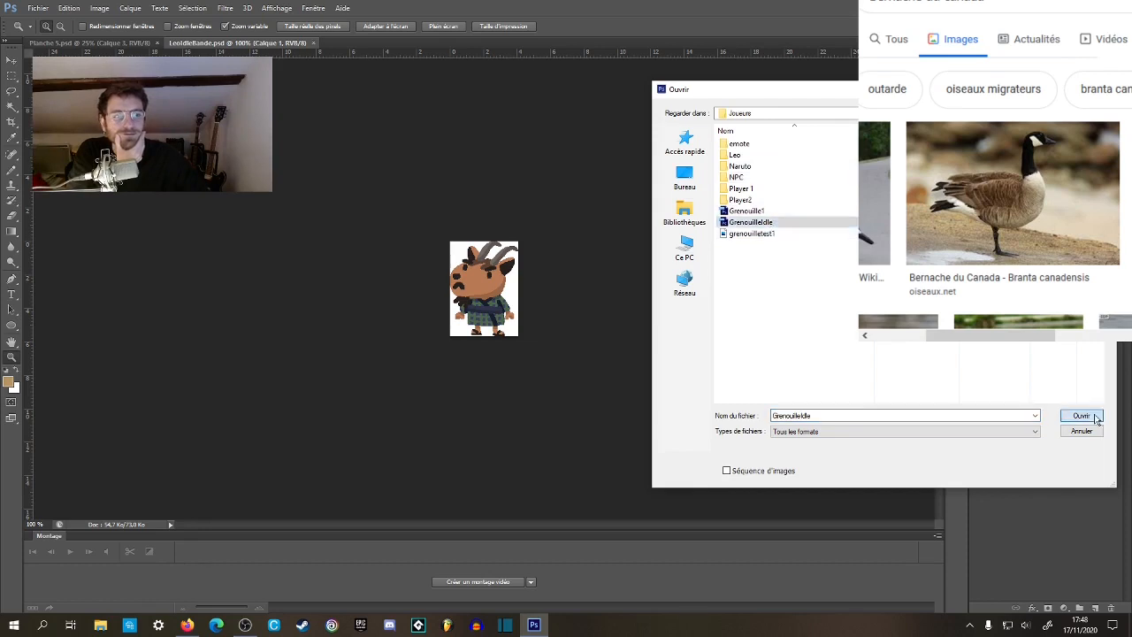
click(1083, 416)
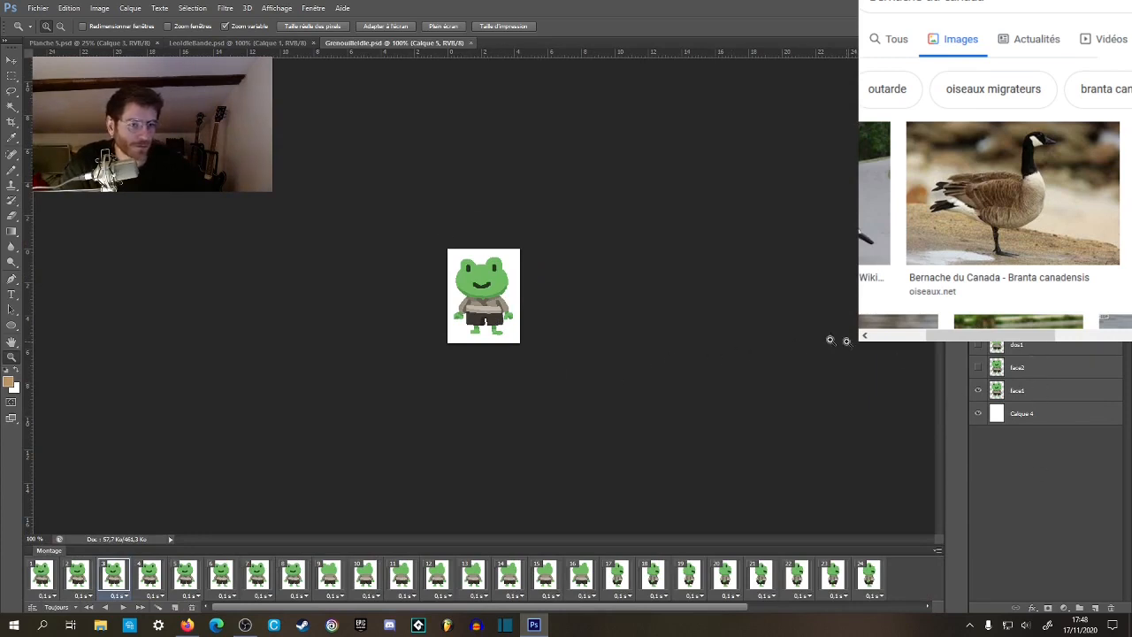
Use the Crop tool to widen the frog's canvas rightwards to about 16.6 cm and extend it upwards.
key(c)
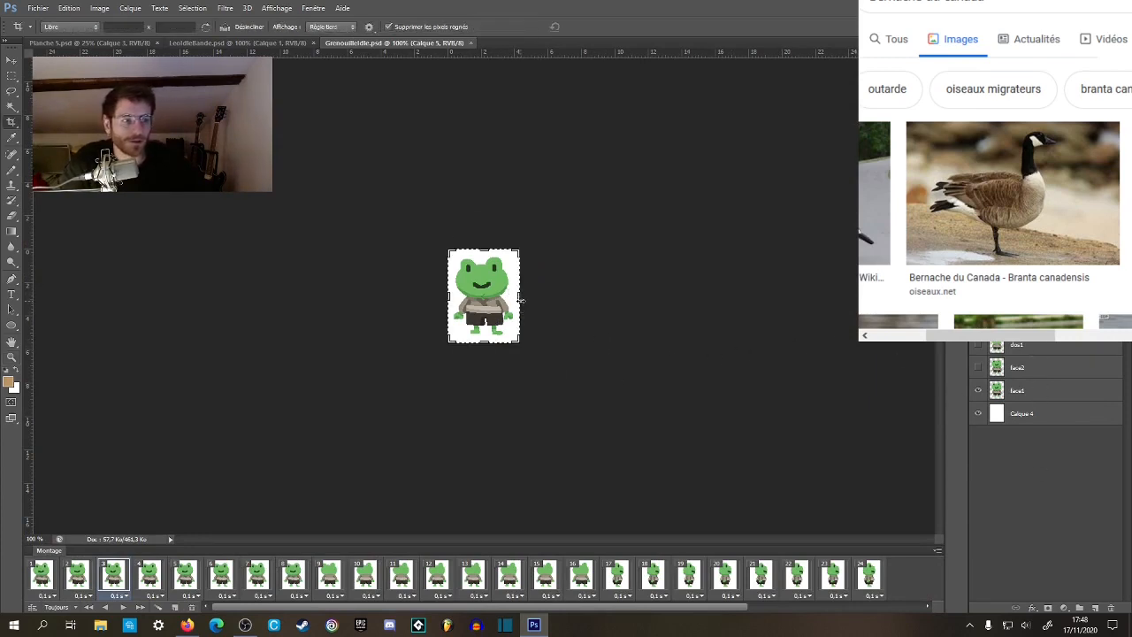
drag(521, 299, 622, 295)
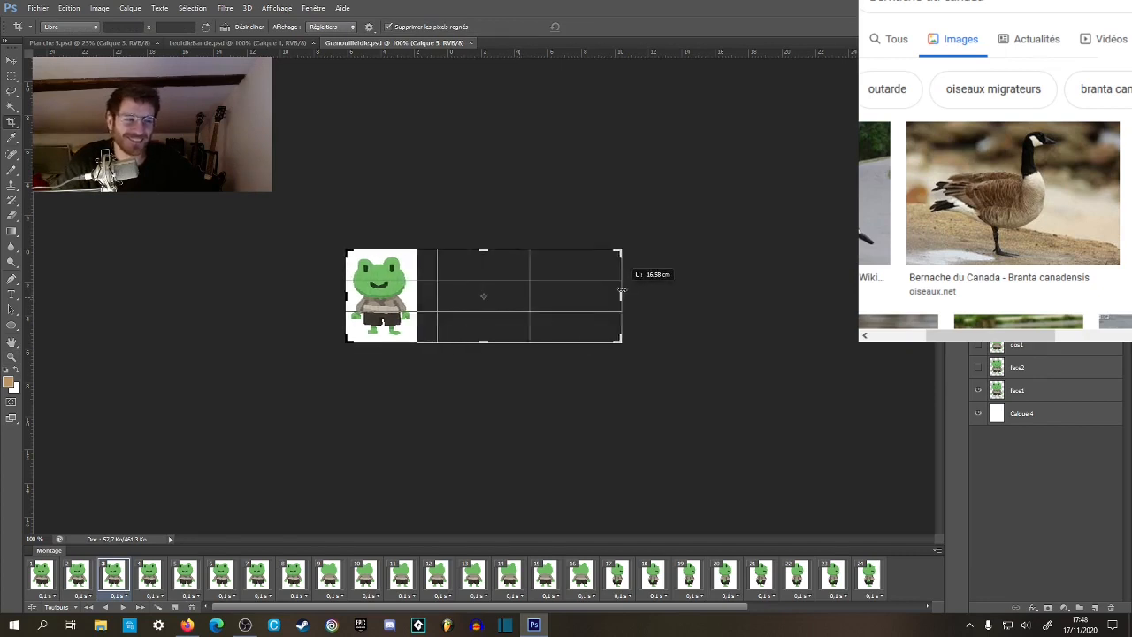
key(Return)
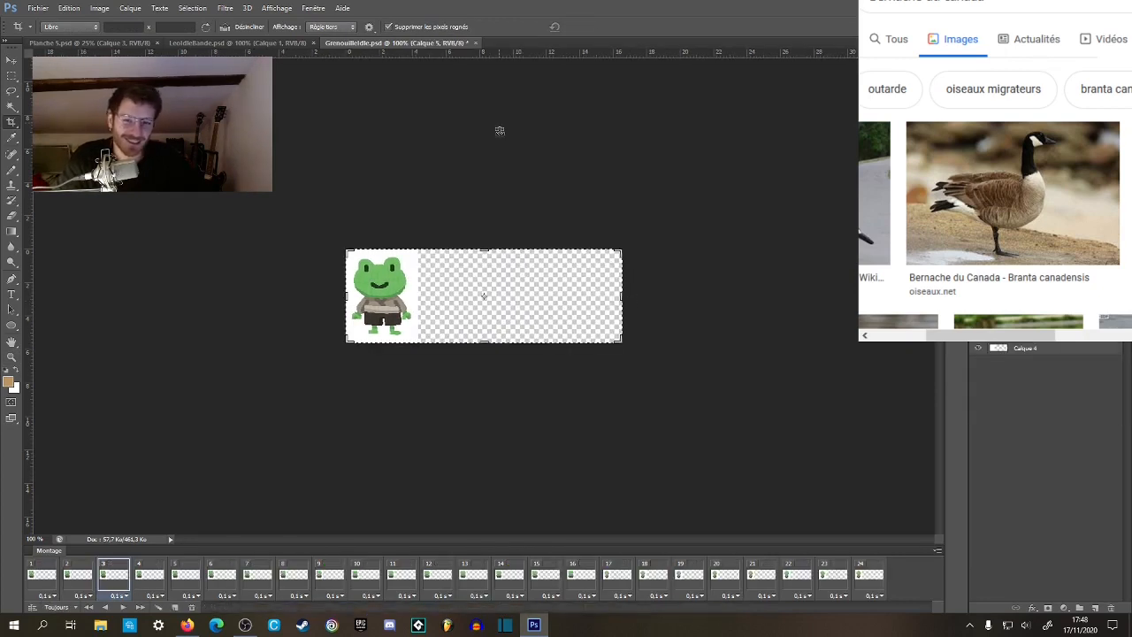
drag(485, 251, 483, 228)
key(Return)
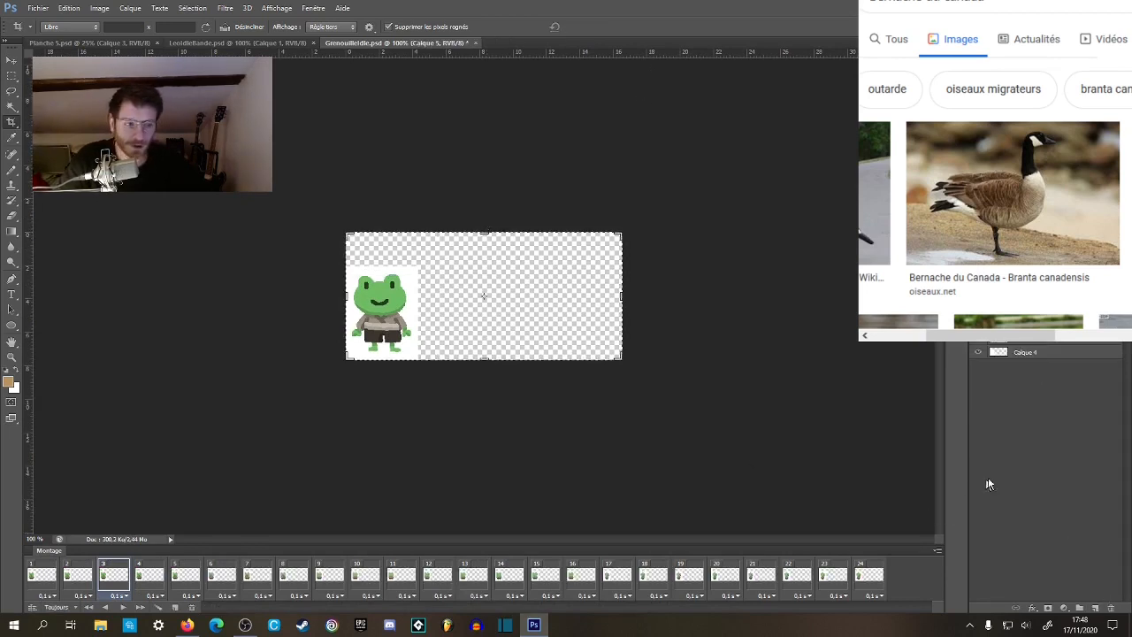
Fill the transparent area of the background layer Calque 4 with white using the Paint Bucket.
key(g)
alt+click(415, 287)
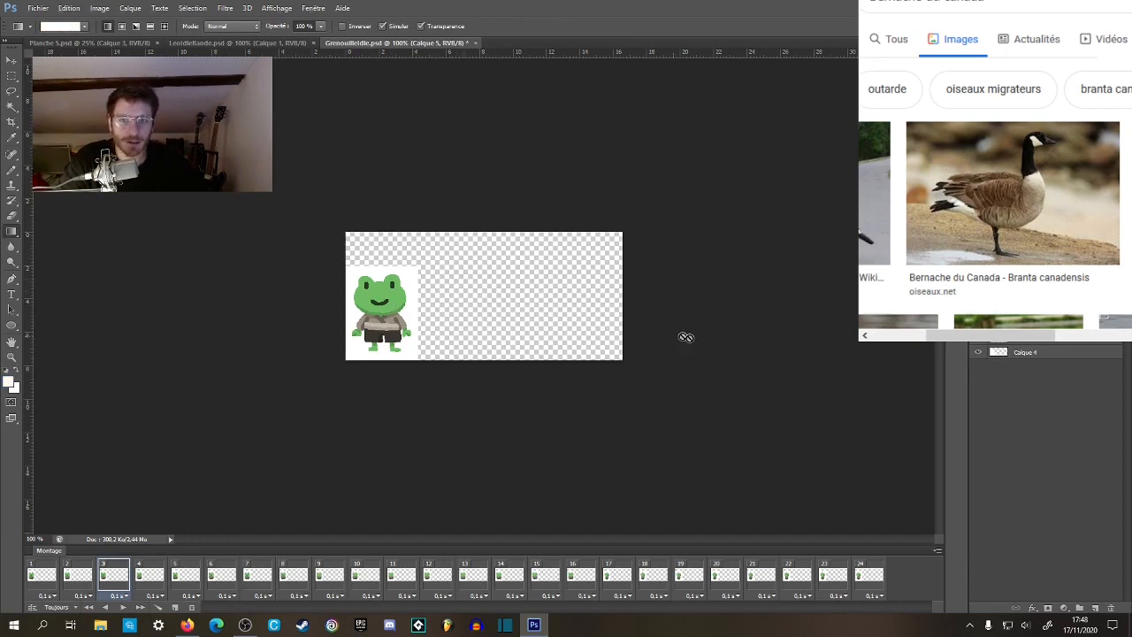
right_click(583, 347)
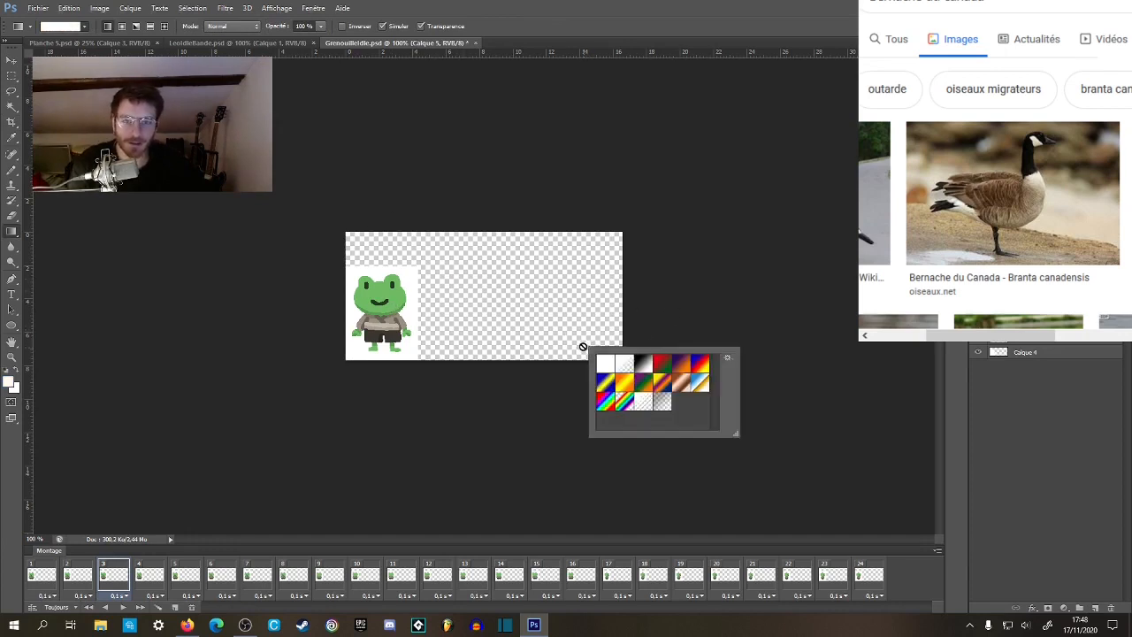
key(m)
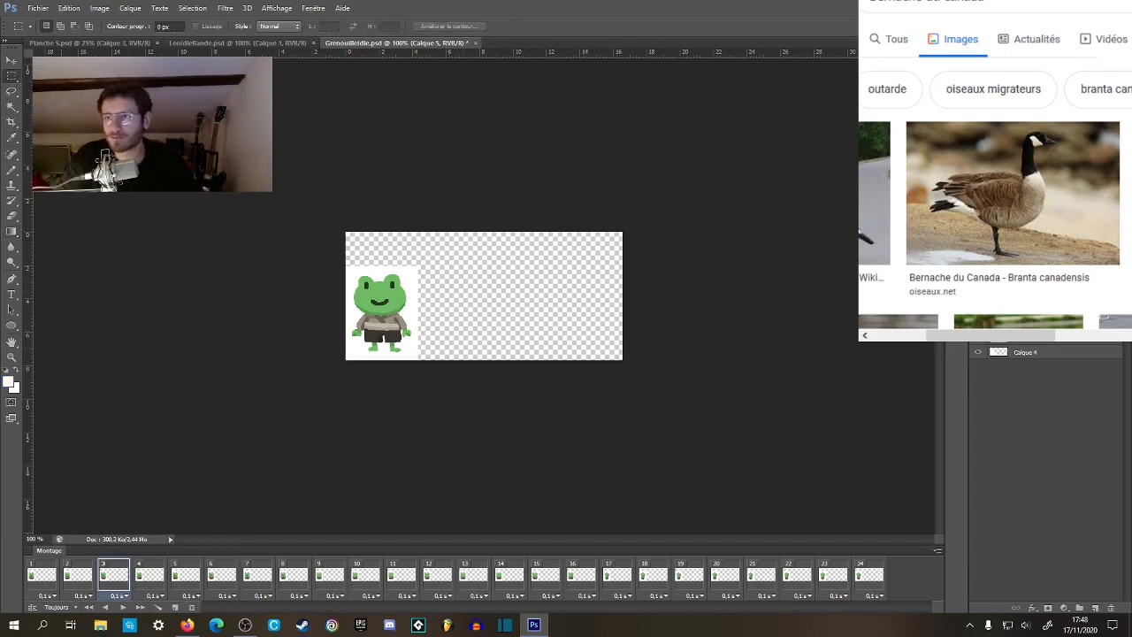
click(11, 231)
click(53, 243)
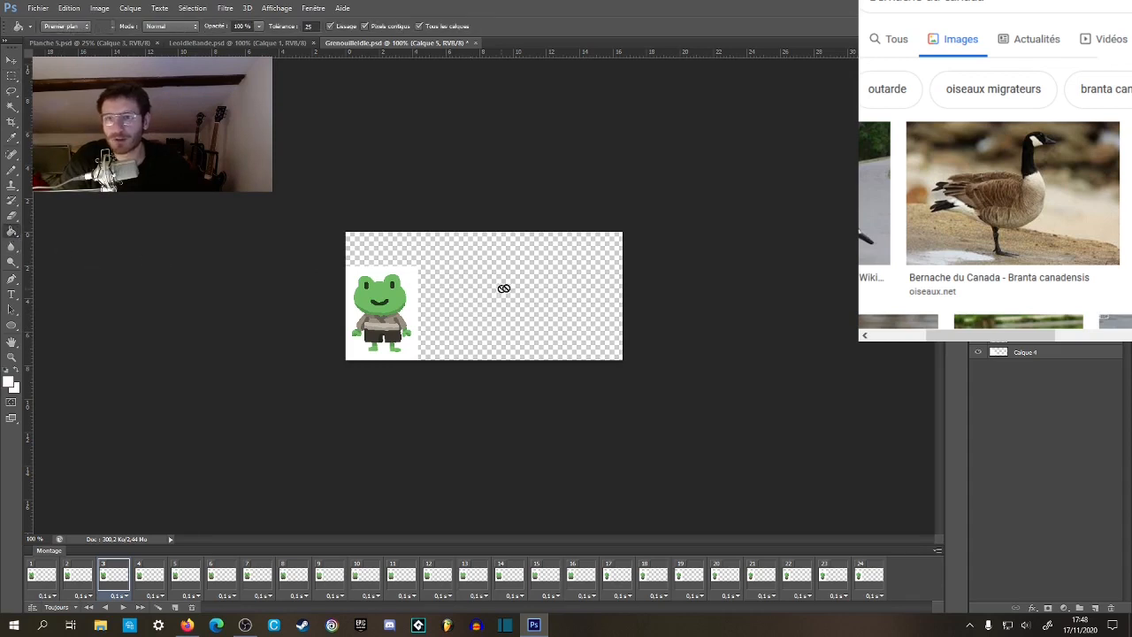
click(503, 289)
click(544, 234)
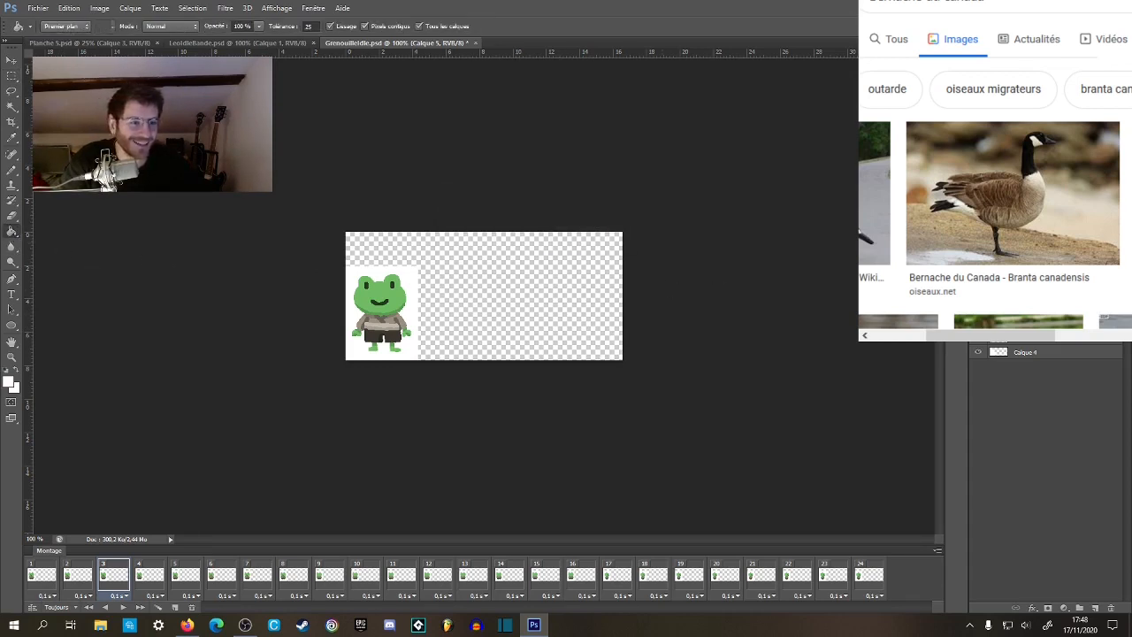
click(1003, 355)
click(534, 291)
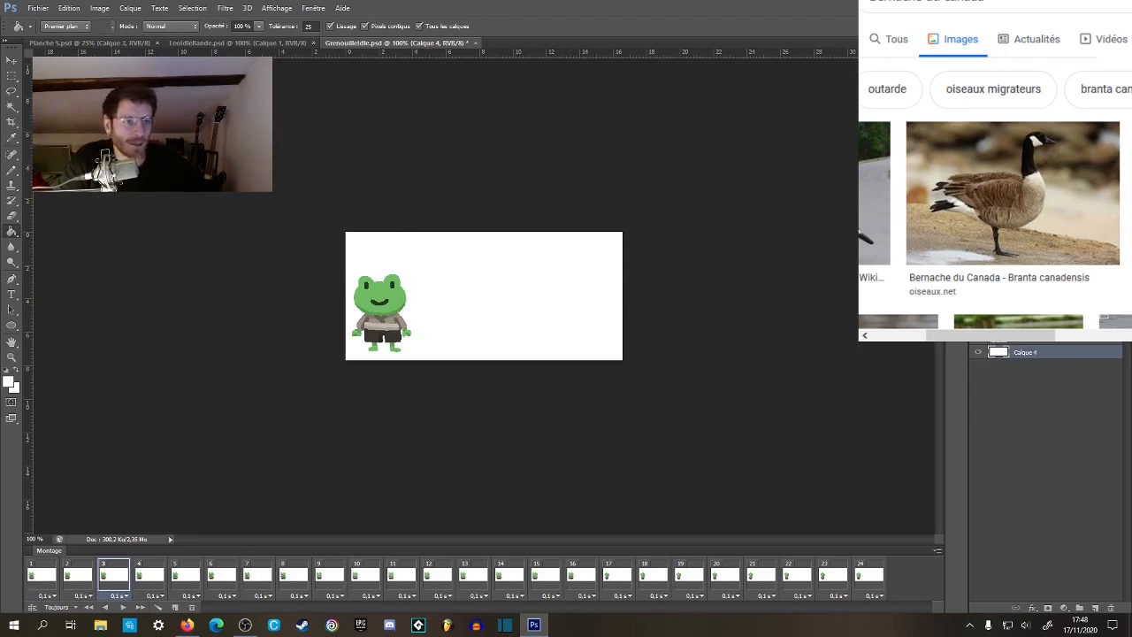
Add a new empty layer to the frog document and hide the Montage panel.
click(1096, 608)
key(z)
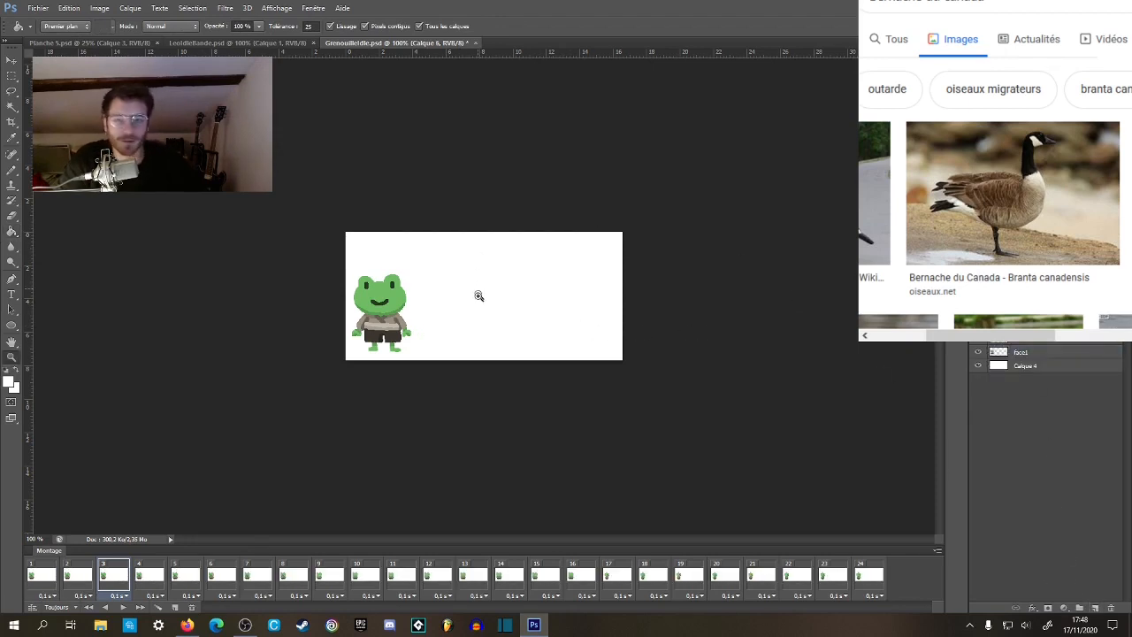
click(478, 295)
click(491, 333)
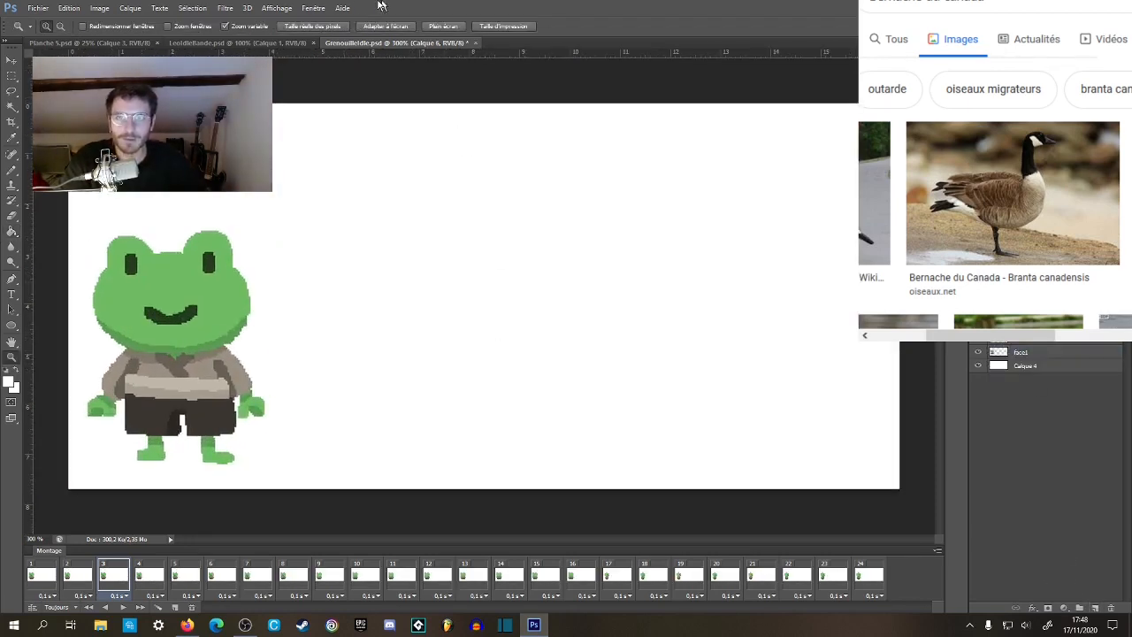
click(314, 8)
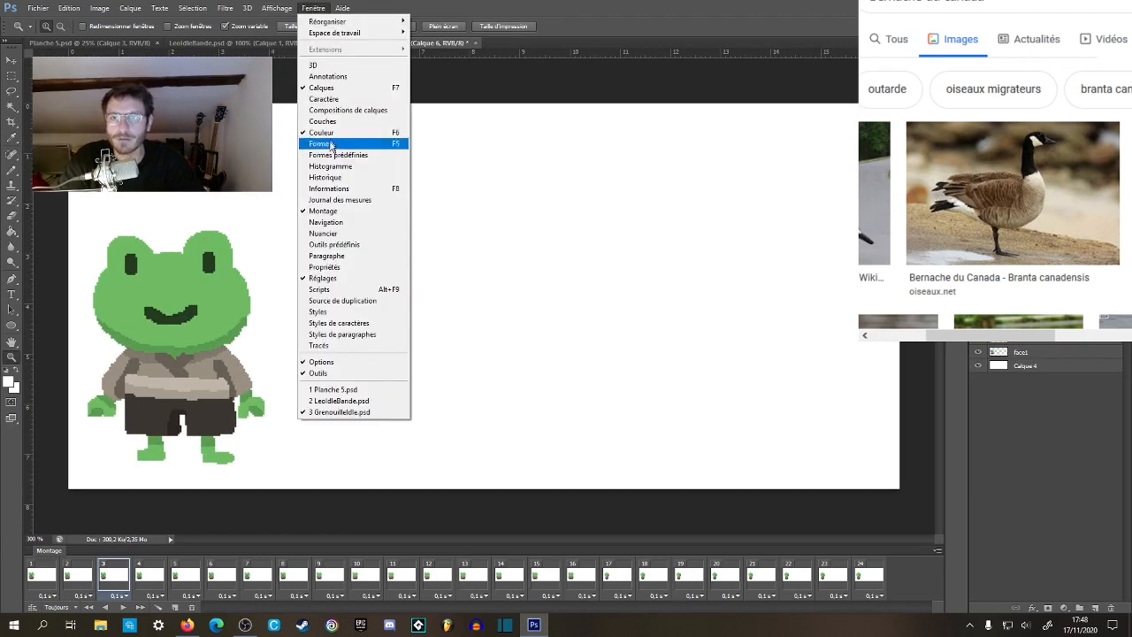
click(336, 211)
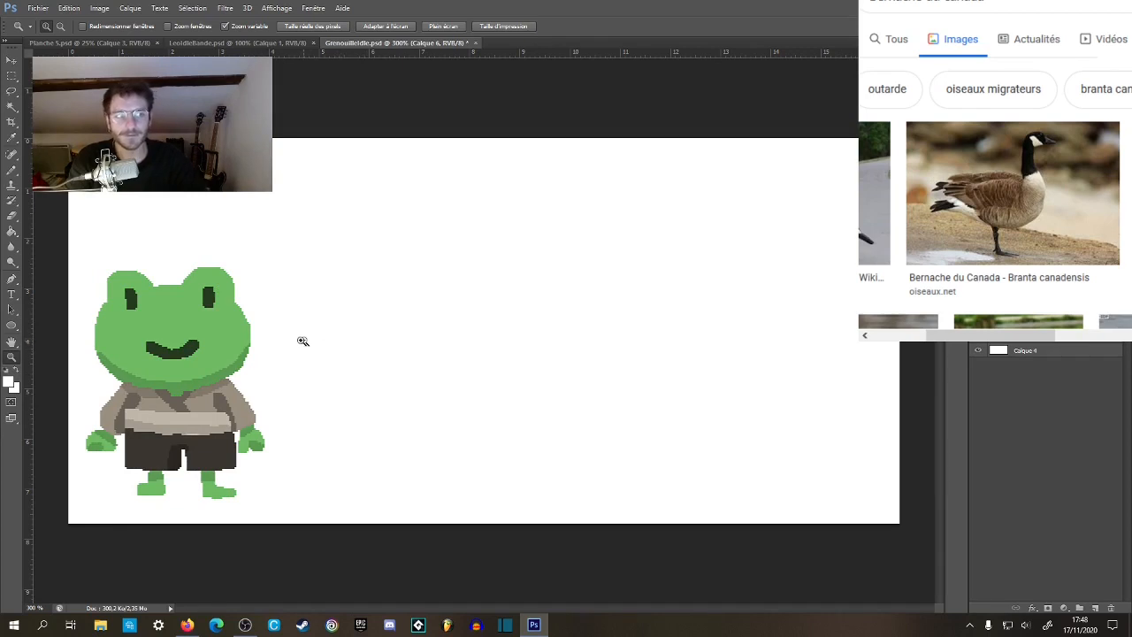
Select the whole canvas of the frog document and copy the frog from layer face2.
key(m)
drag(58, 129, 961, 601)
key(ctrl+c)
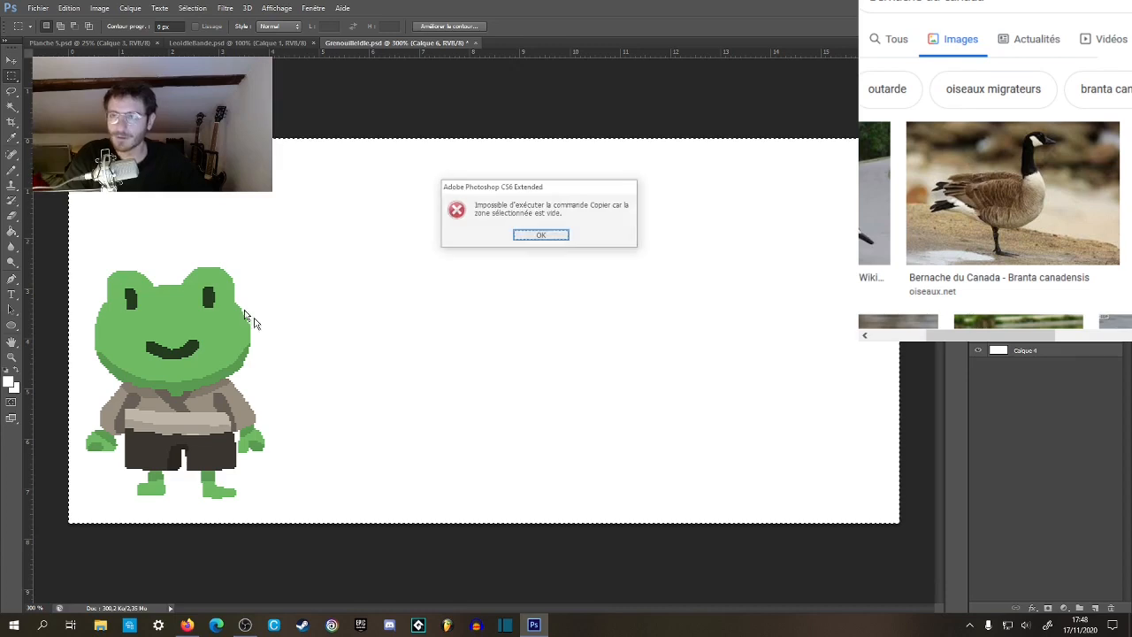
click(541, 235)
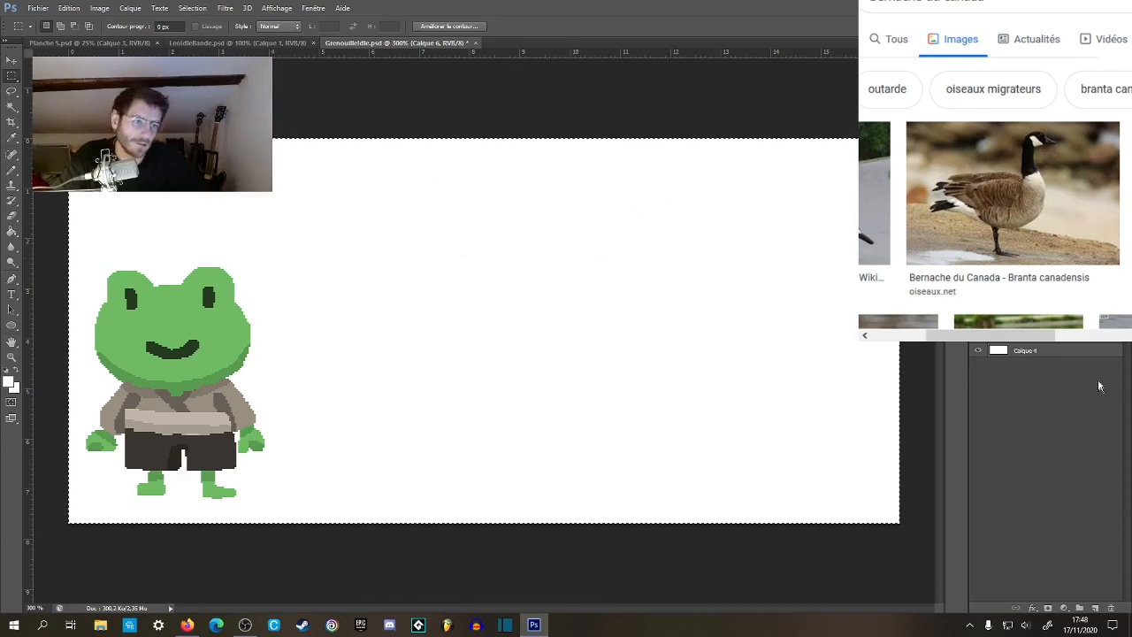
click(1041, 318)
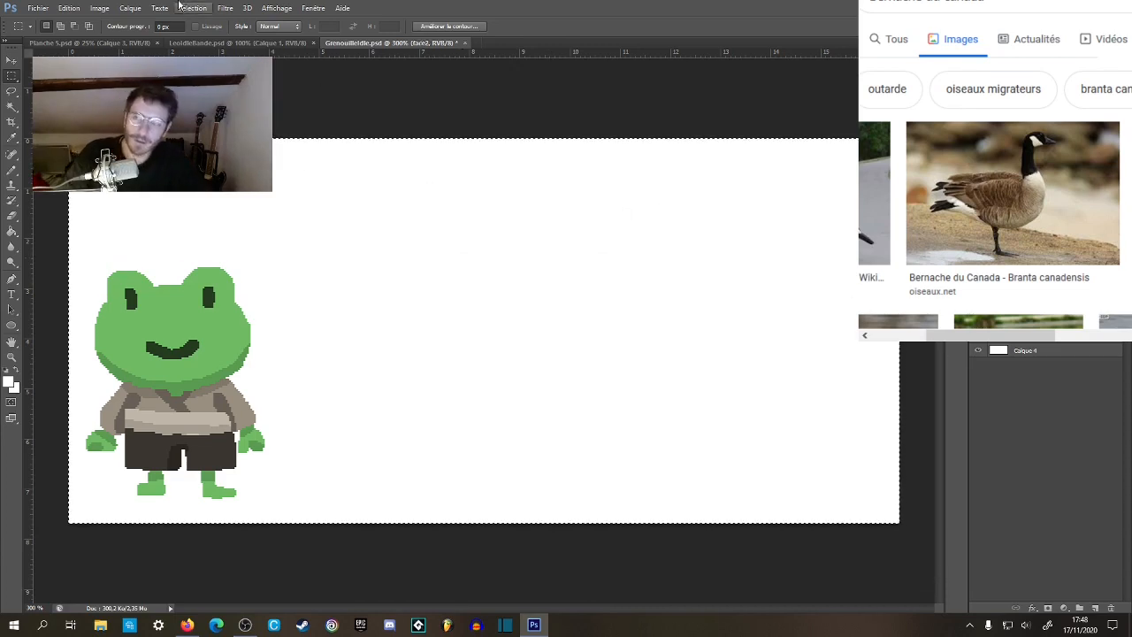
Create a new 101 × 131 pixel document with a white background, paste the frog and merge it into the layer below.
click(38, 8)
click(46, 21)
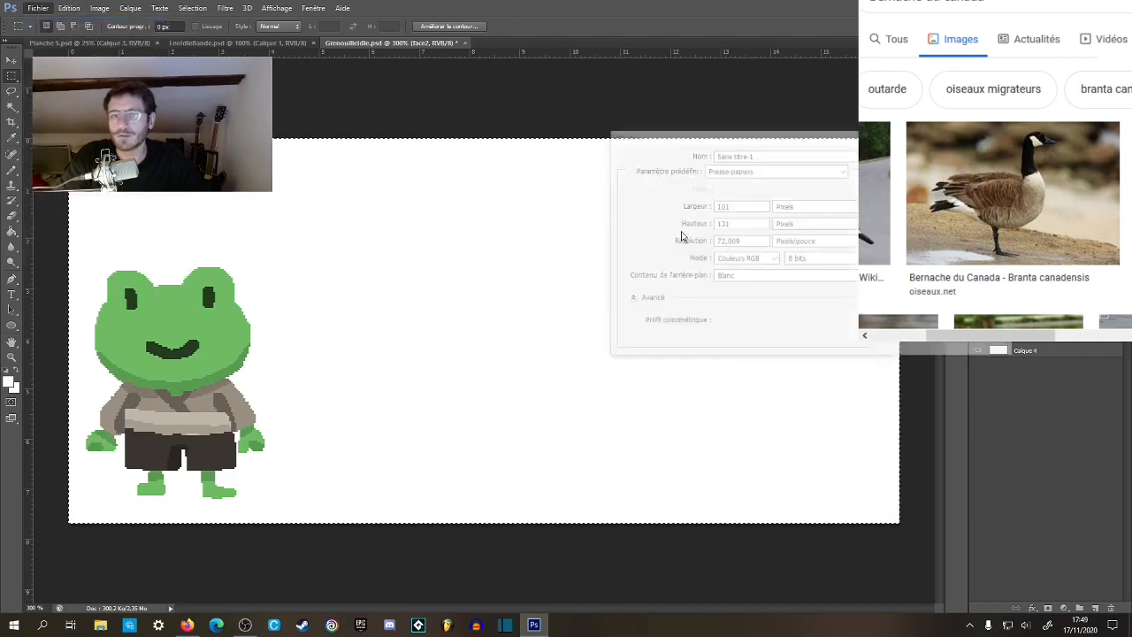
key(Return)
key(ctrl+v)
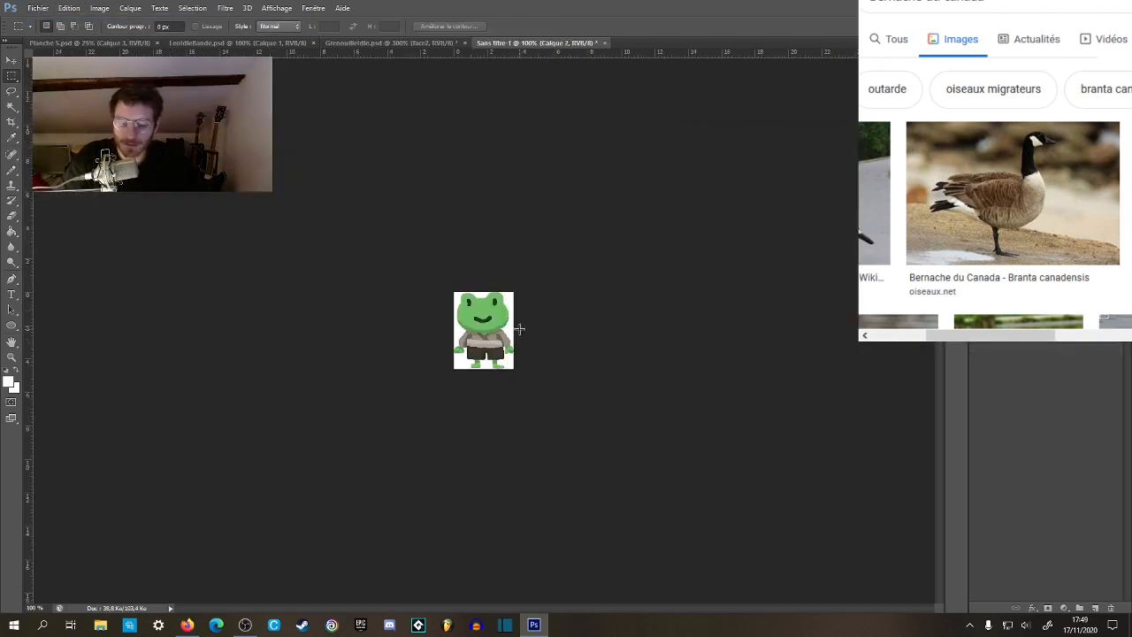
key(ctrl+e)
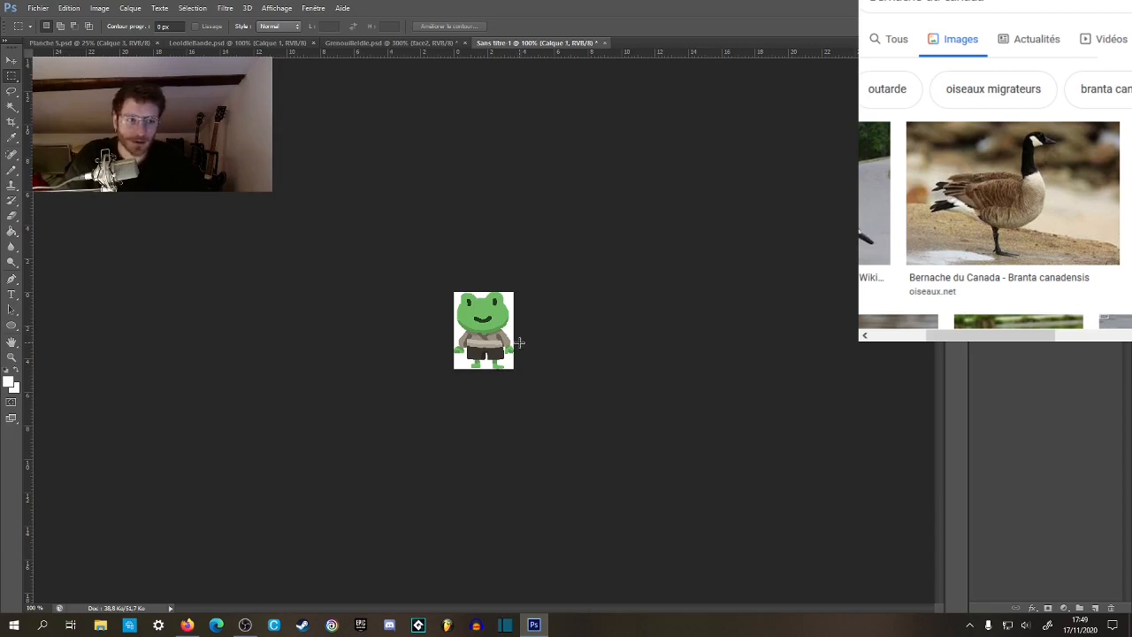
Use the Crop tool to enlarge the white canvas around the frog to about 21.6 cm wide and 10.8 cm high.
key(c)
drag(513, 330, 624, 330)
drag(501, 297, 485, 276)
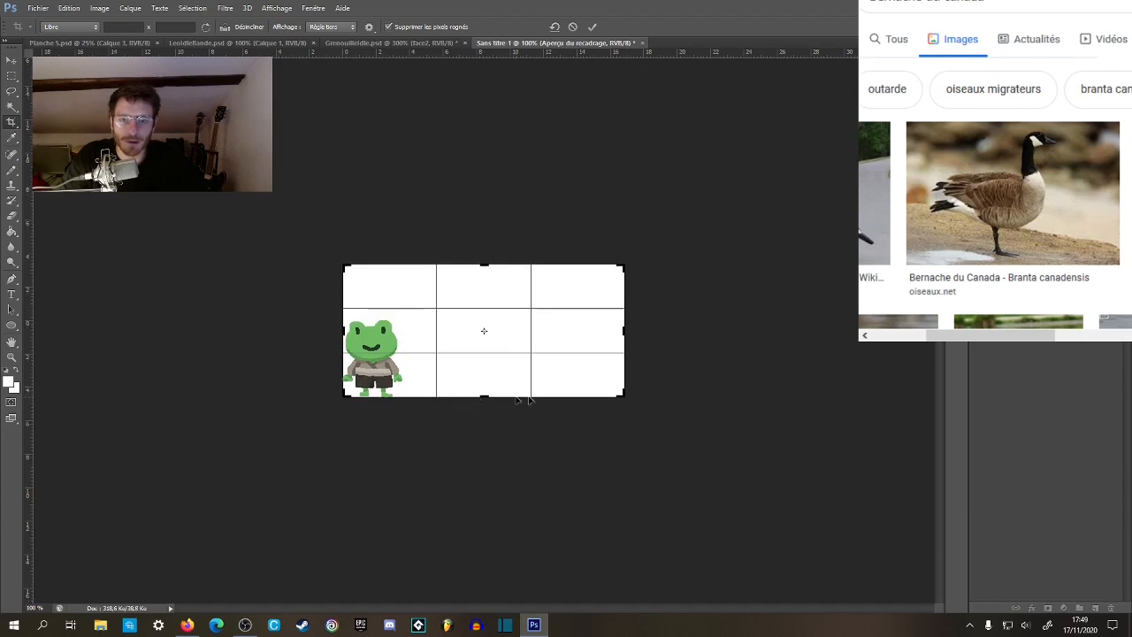
drag(619, 401, 666, 421)
key(Return)
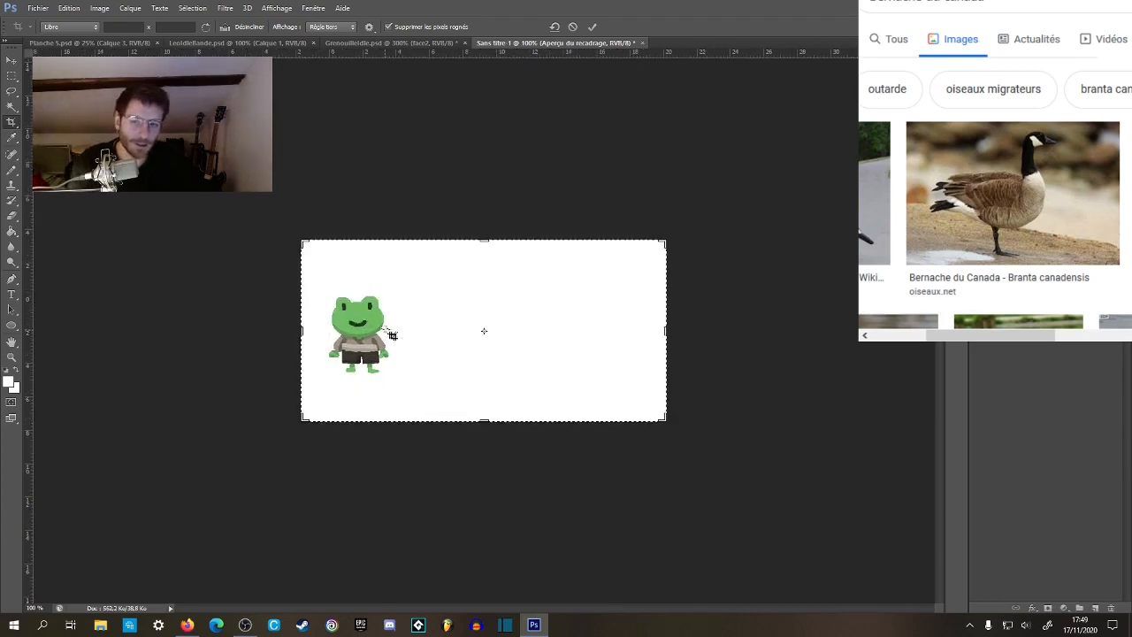
click(13, 79)
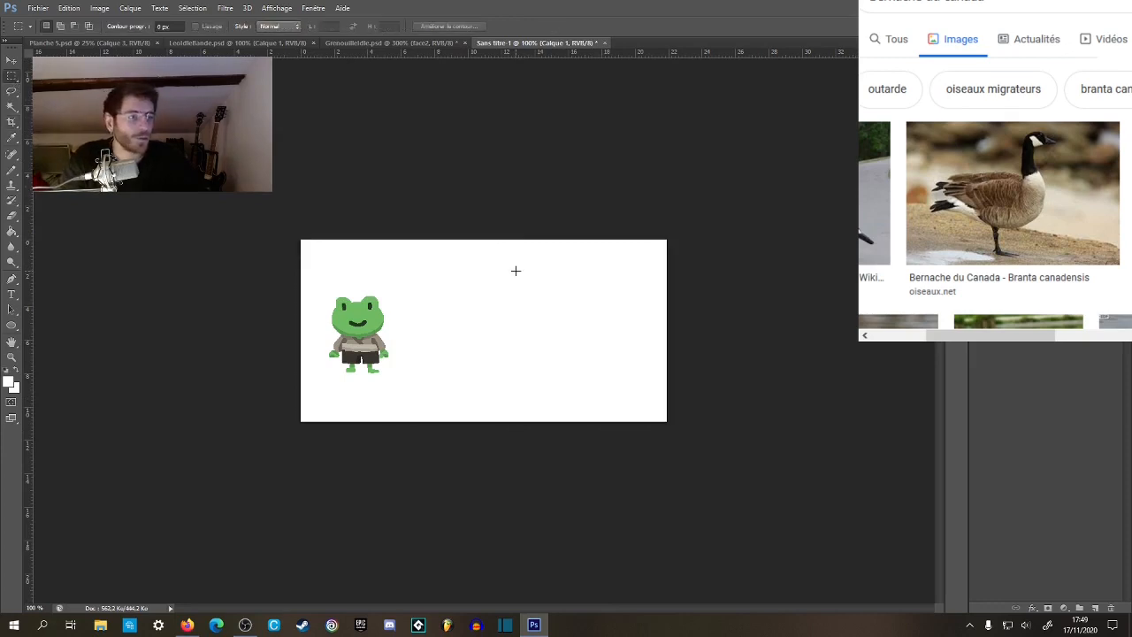
Set the Magic Wand to a tolerance of 1 with anti-aliasing and contiguous pixels turned off.
key(z)
click(364, 380)
click(364, 380)
key(space)
drag(369, 376, 480, 336)
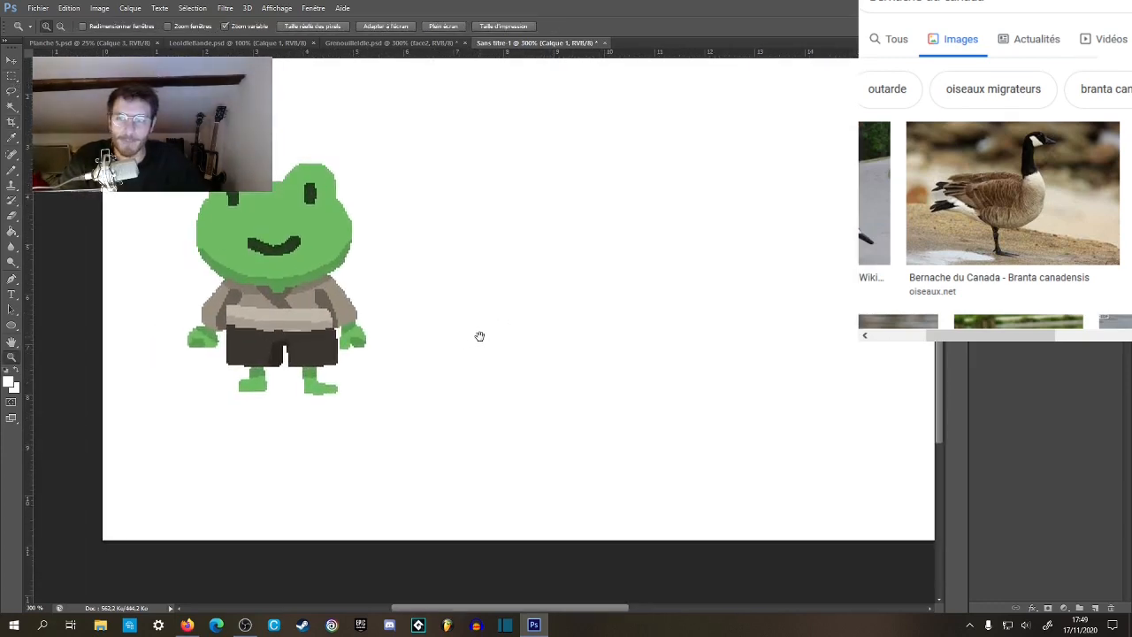
key(w)
click(296, 304)
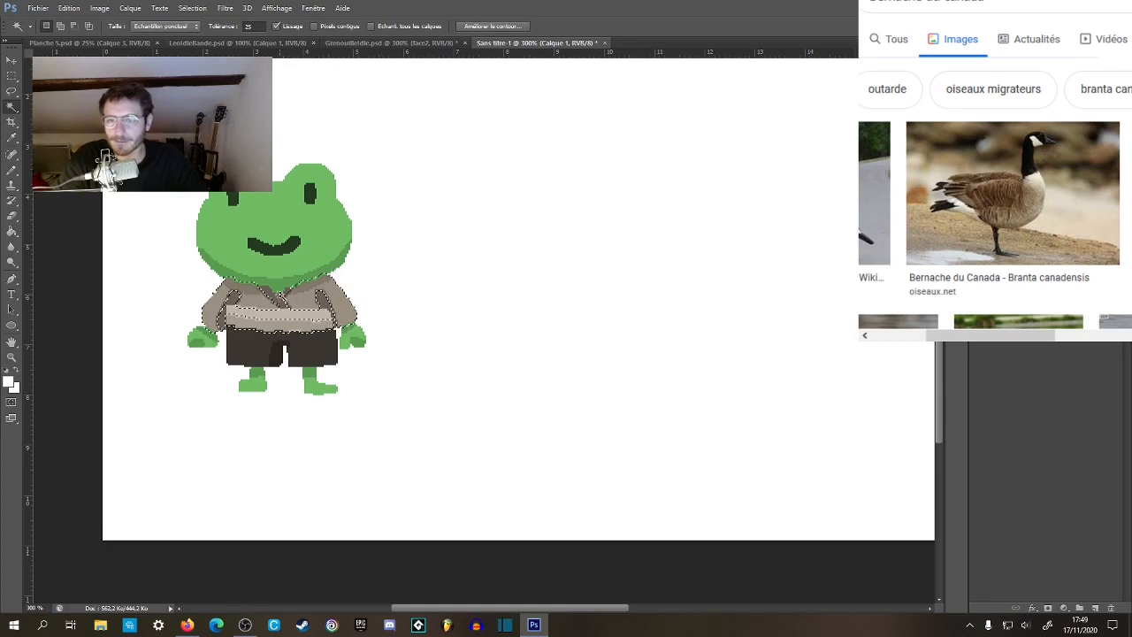
click(338, 306)
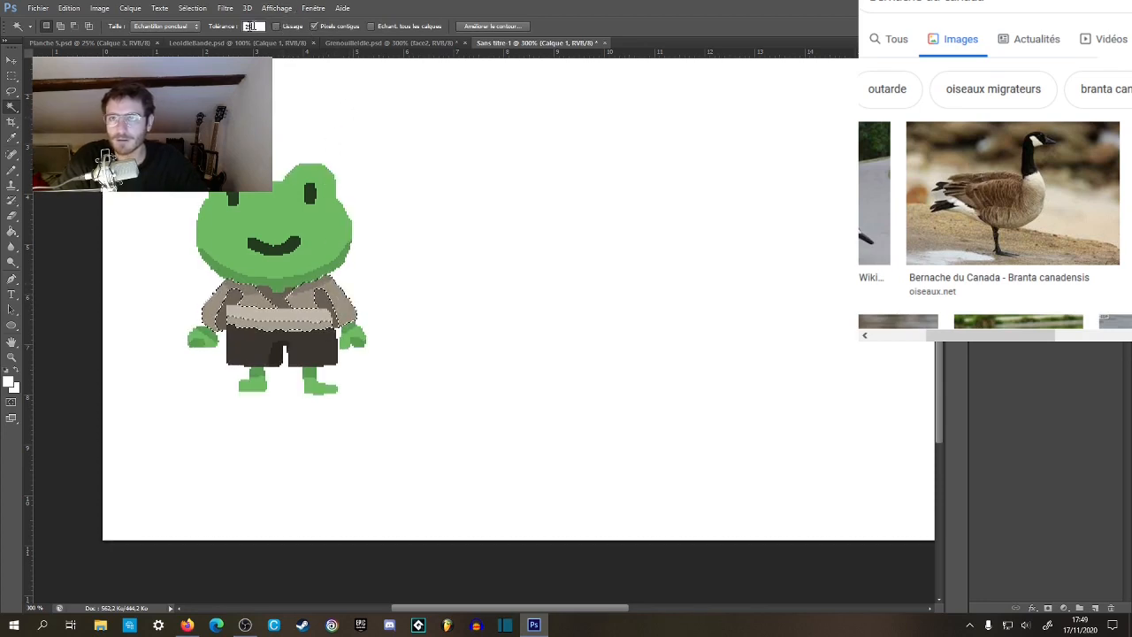
click(314, 26)
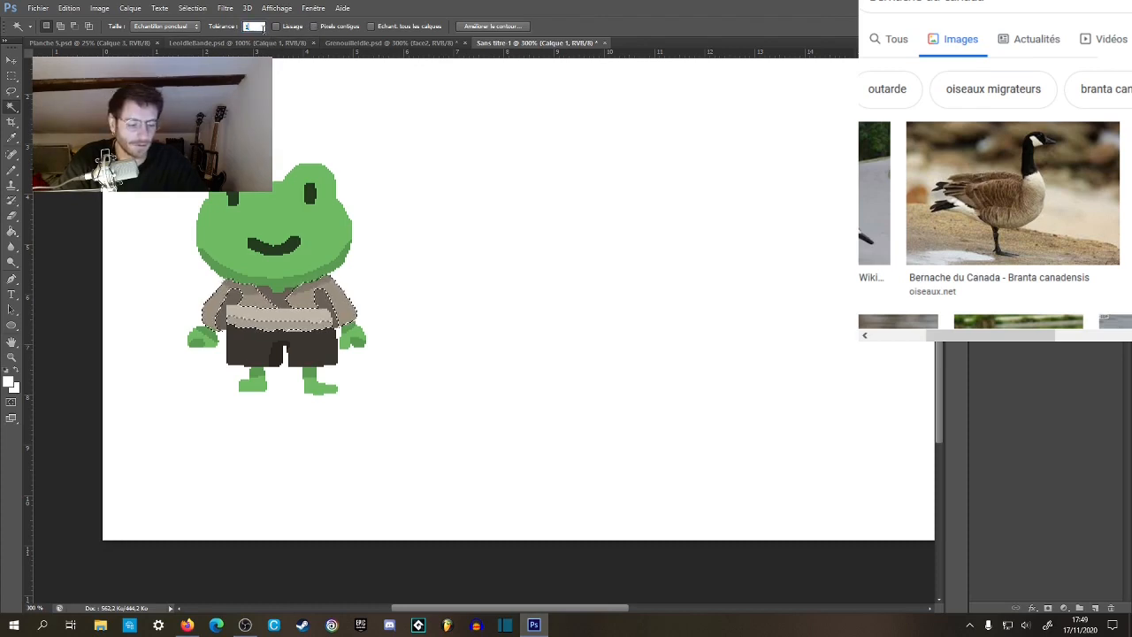
Select the frog's shirt and shorts by colour and copy them to a new layer.
click(248, 300)
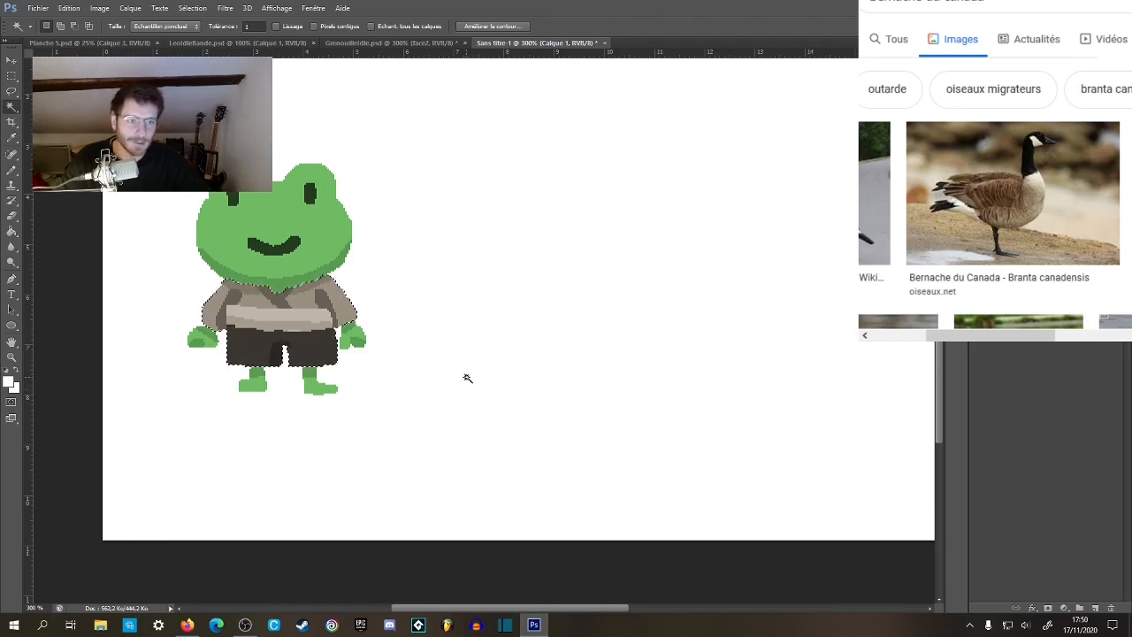
key(ctrl+j)
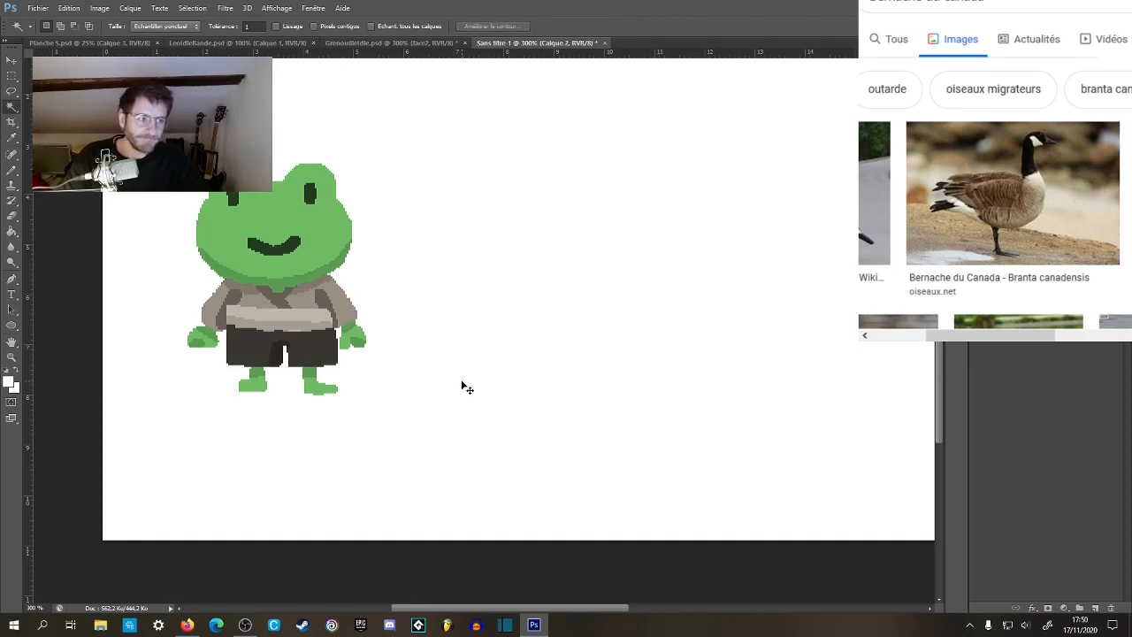
key(v)
drag(352, 323, 594, 331)
key(ctrl+z)
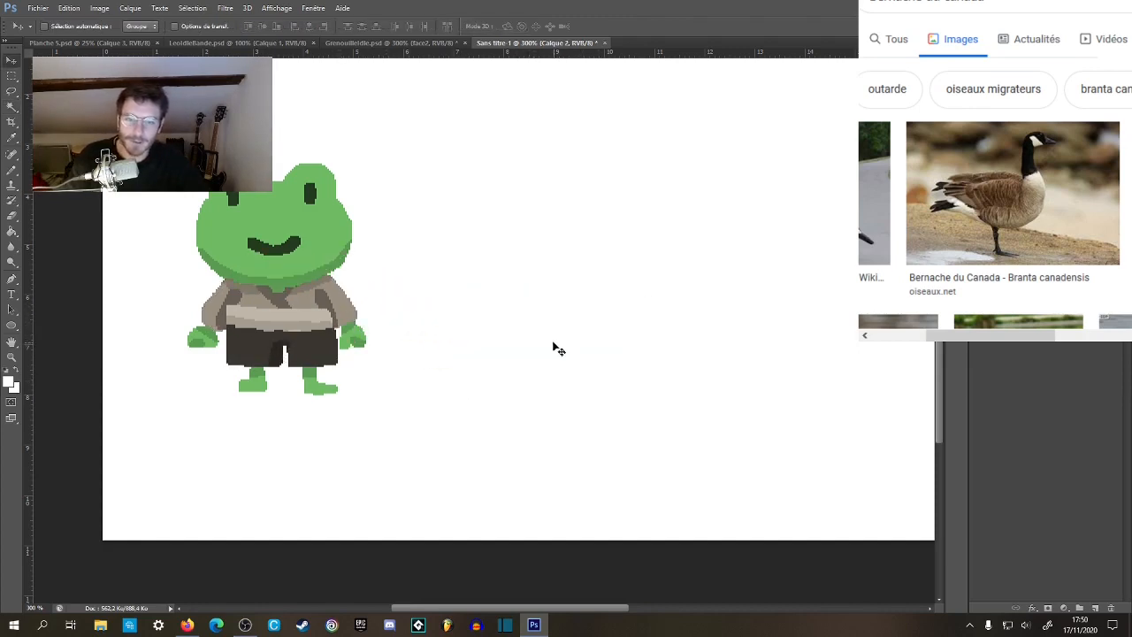
key(w)
click(295, 305)
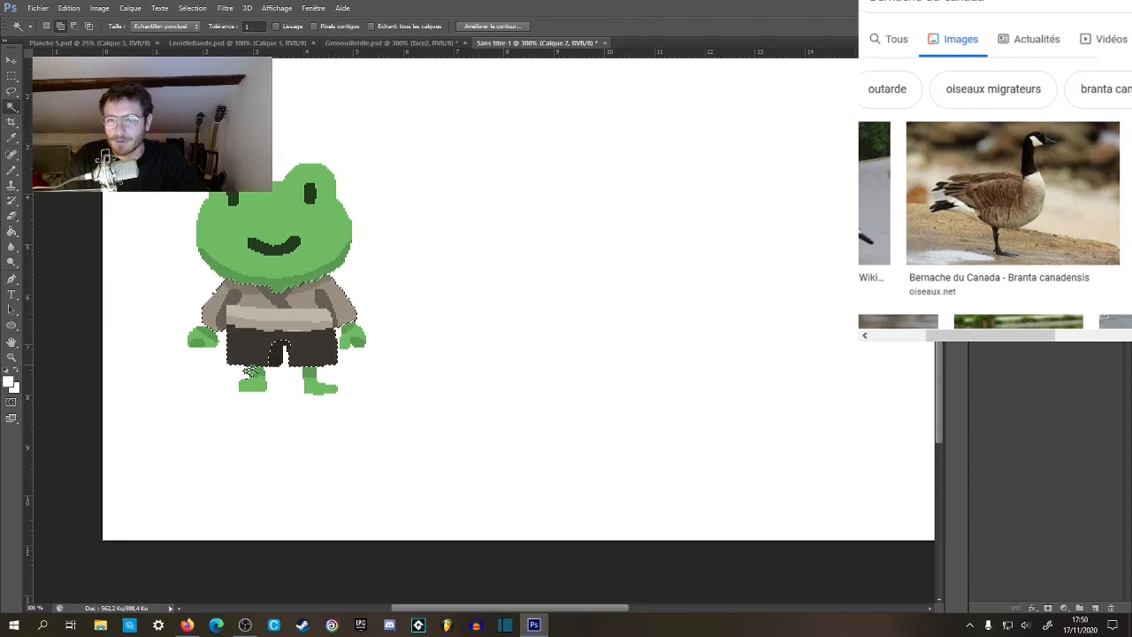
click(297, 375)
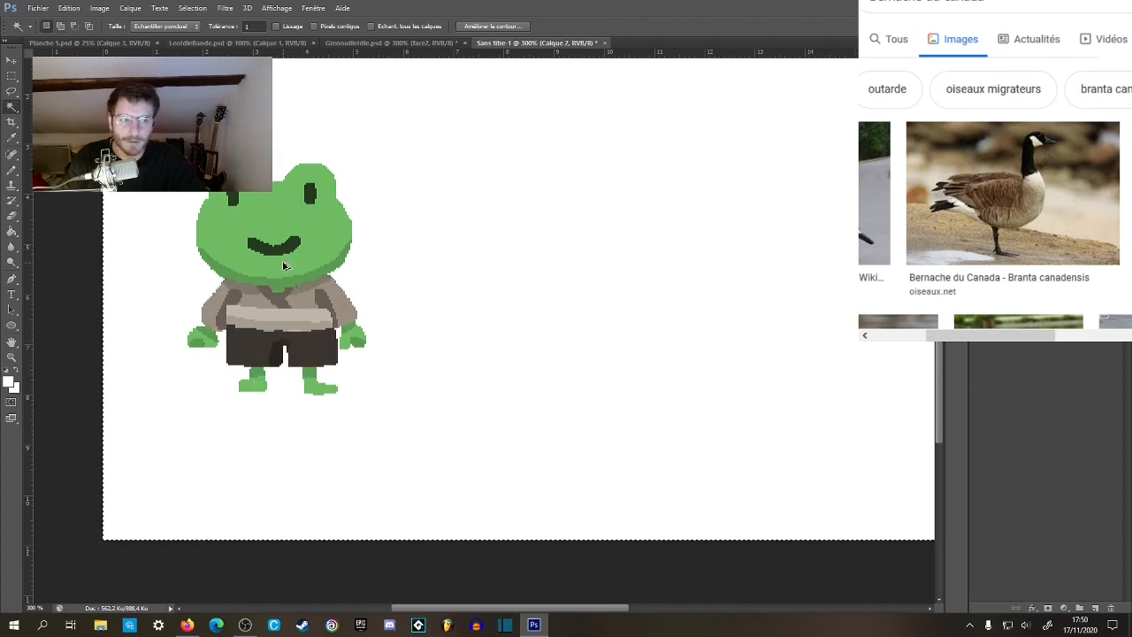
key(ctrl+alt+a)
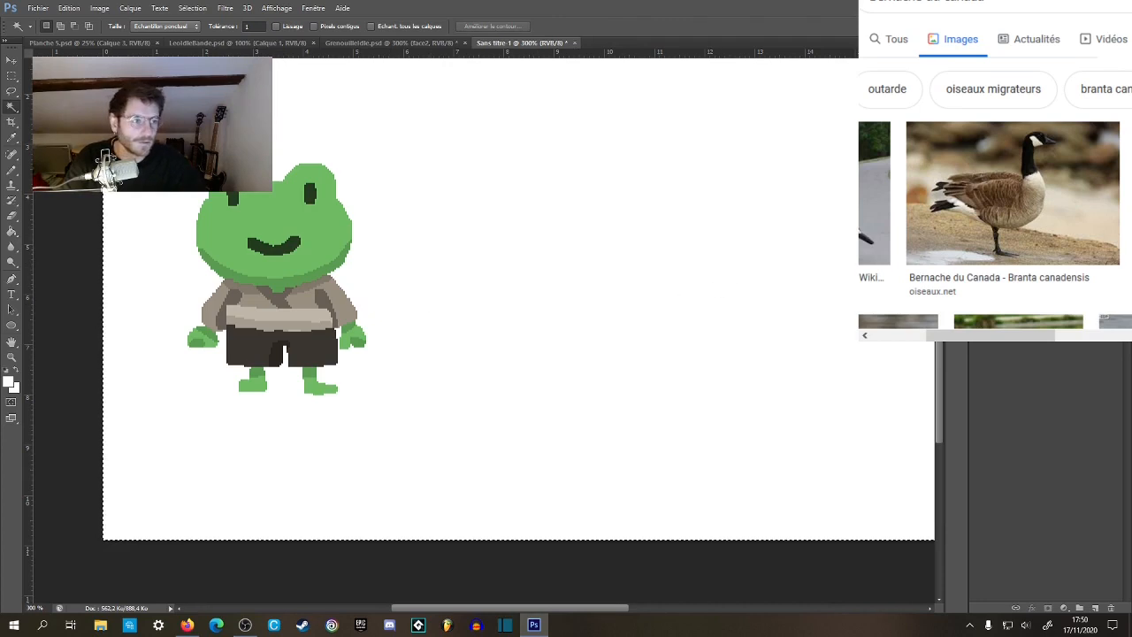
Select the frog's clothing and all its green skin areas by colour on layer Calque 1.
key(ctrl+d)
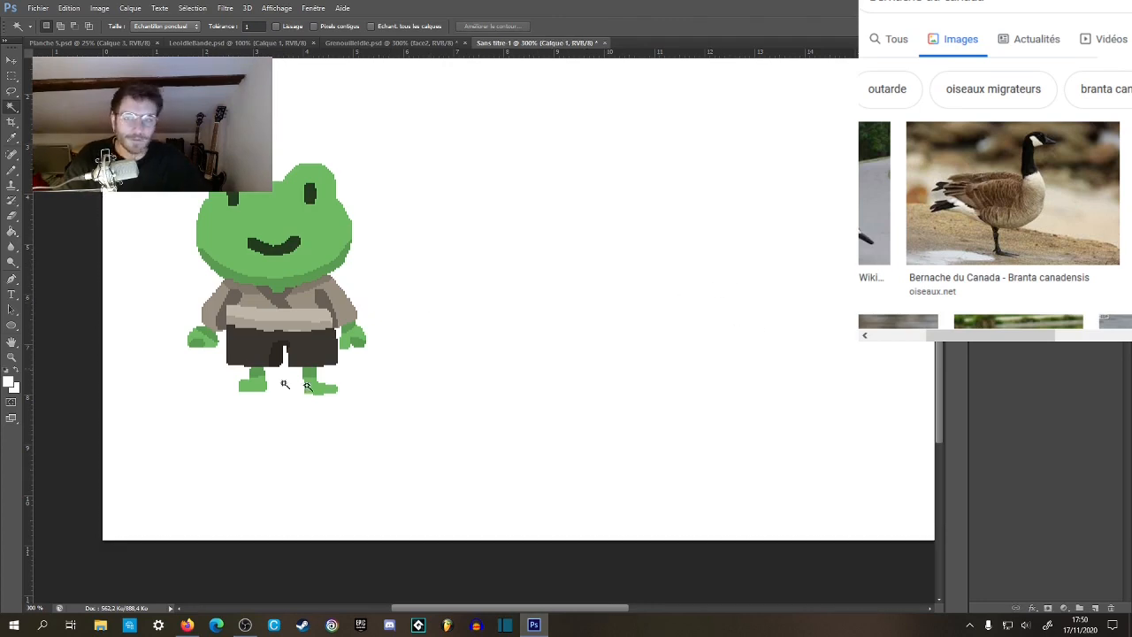
click(257, 304)
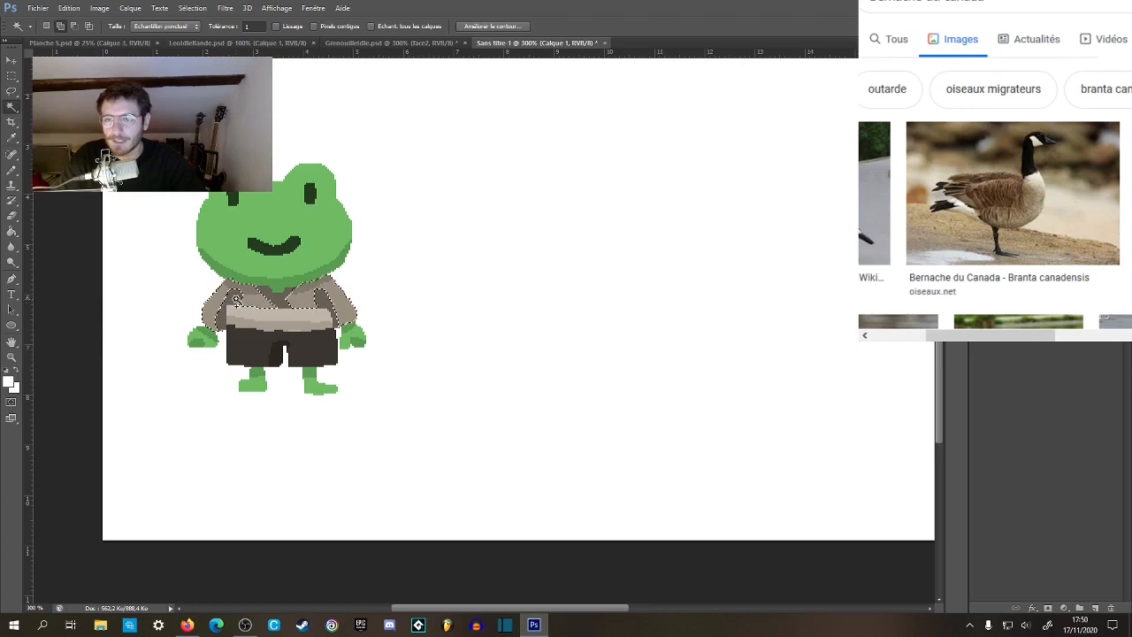
shift+click(270, 350)
shift+click(308, 376)
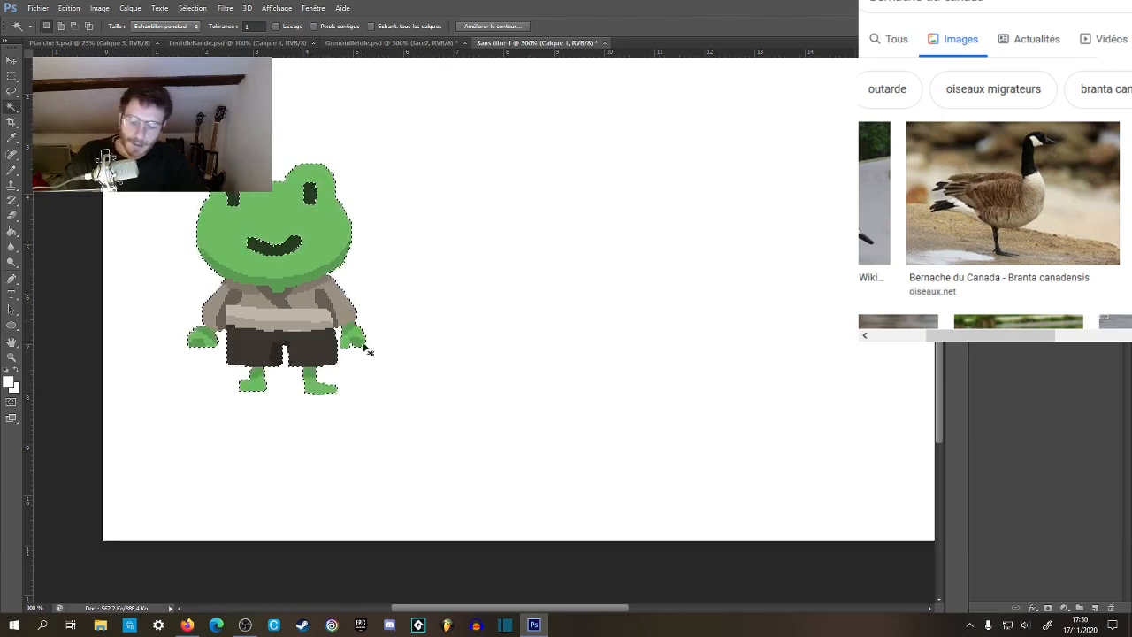
Copy the selected frog parts to a new layer and move the copy about 5 cm to the right of the original.
key(ctrl+d)
key(v)
drag(297, 266, 547, 282)
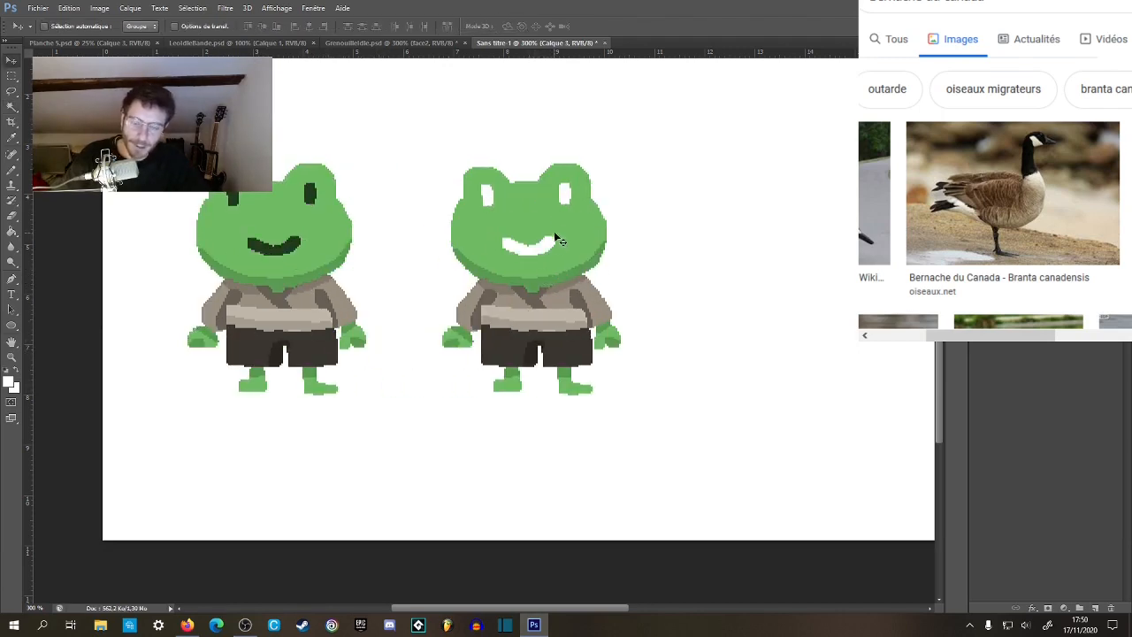
Limit the Magic Wand to contiguous pixels and delete the copied frog's green head and darker chin shading, then clear the selection.
key(w)
click(543, 240)
click(314, 25)
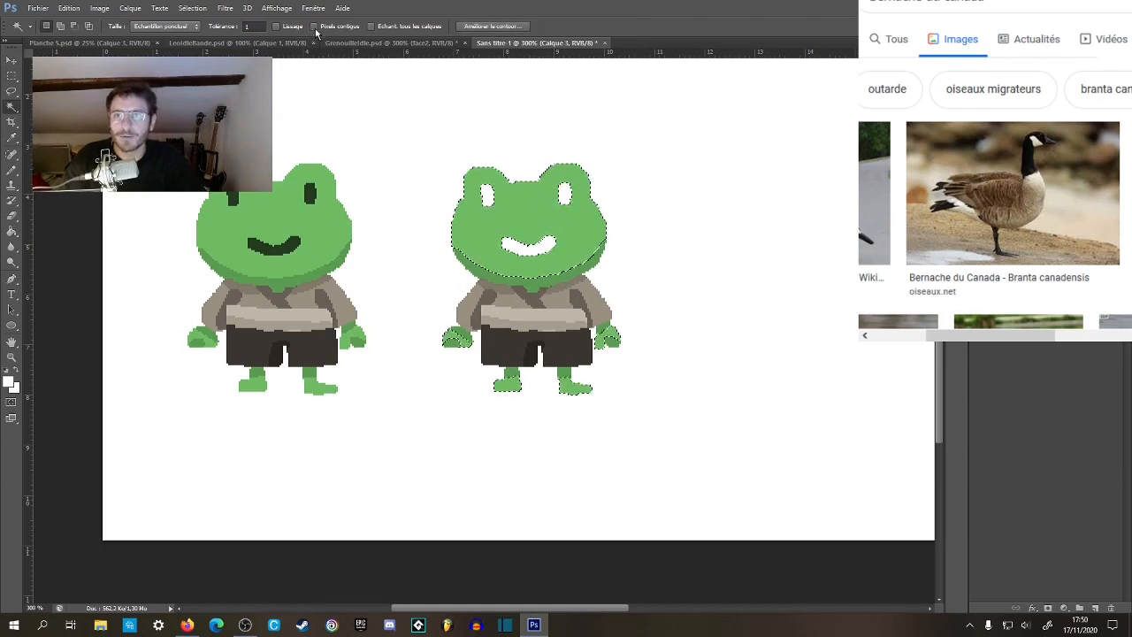
click(522, 279)
key(Delete)
click(522, 279)
key(Delete)
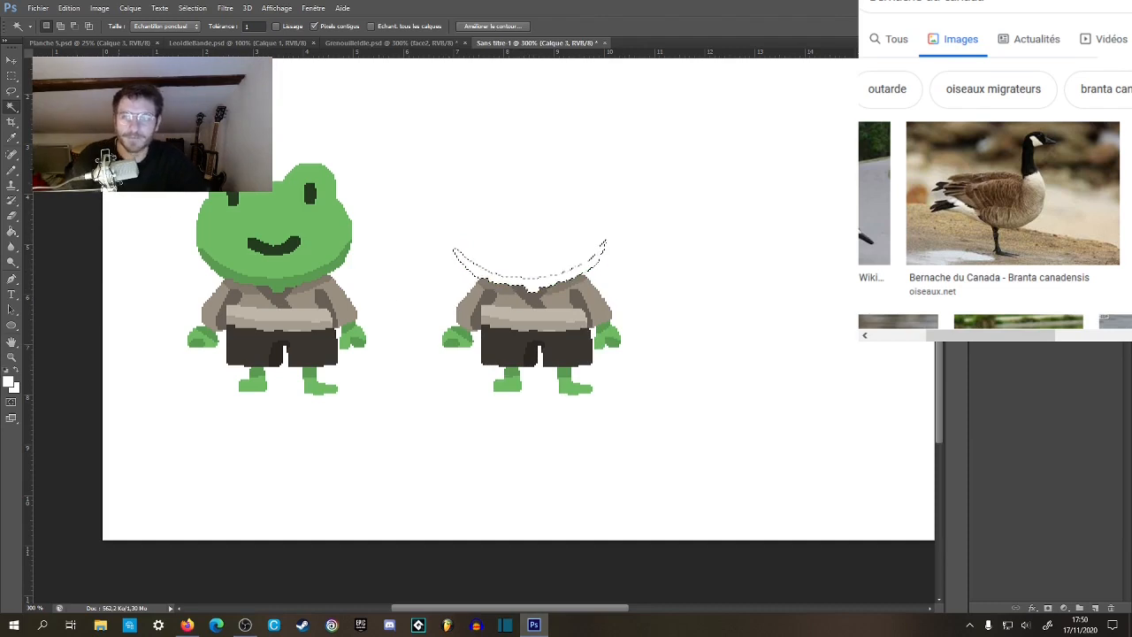
key(m)
key(ctrl+d)
Set up the Pencil with black as the foreground colour and a 6 px tip for drawing above the headless body.
key(z)
click(569, 343)
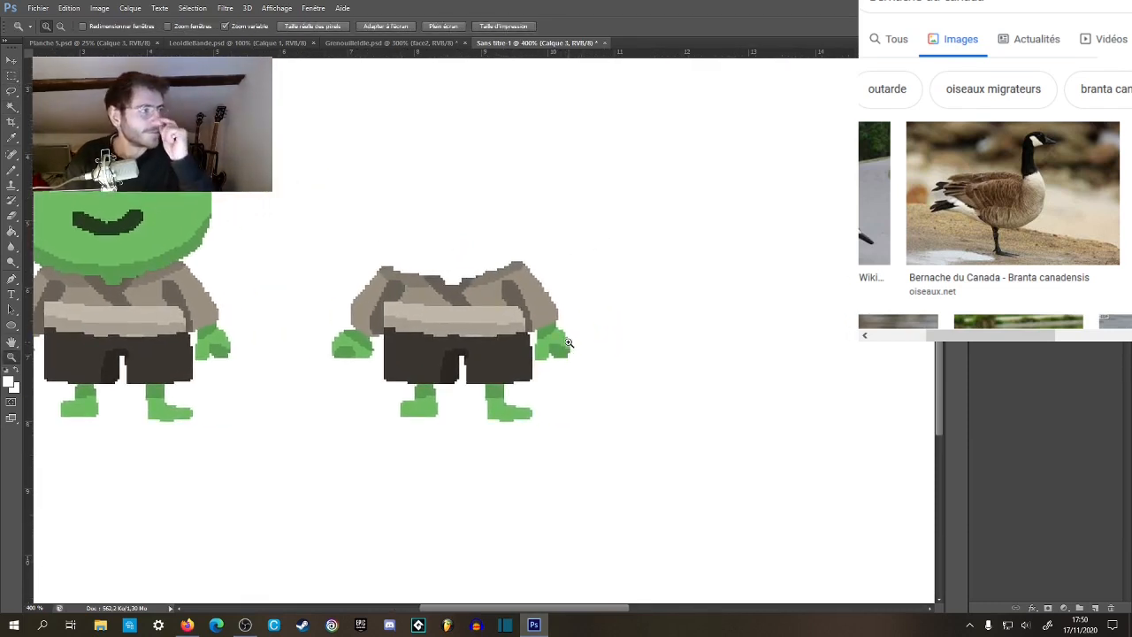
click(477, 359)
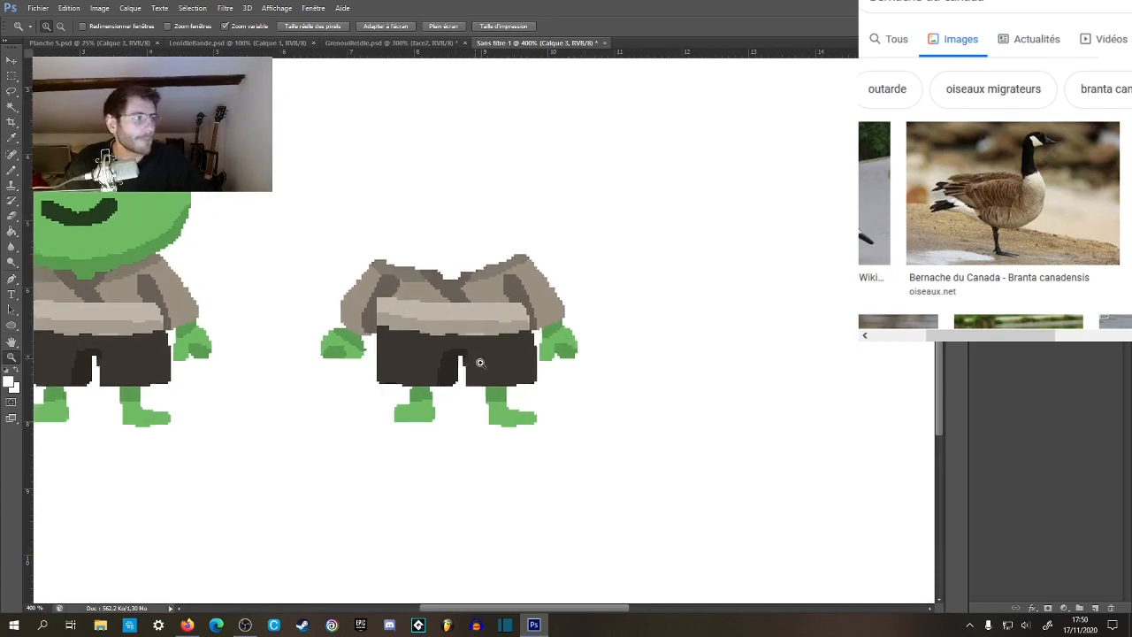
key(b)
mouse_move(543, 297)
mouse_down()
mouse_move(475, 382)
mouse_move(542, 328)
mouse_up()
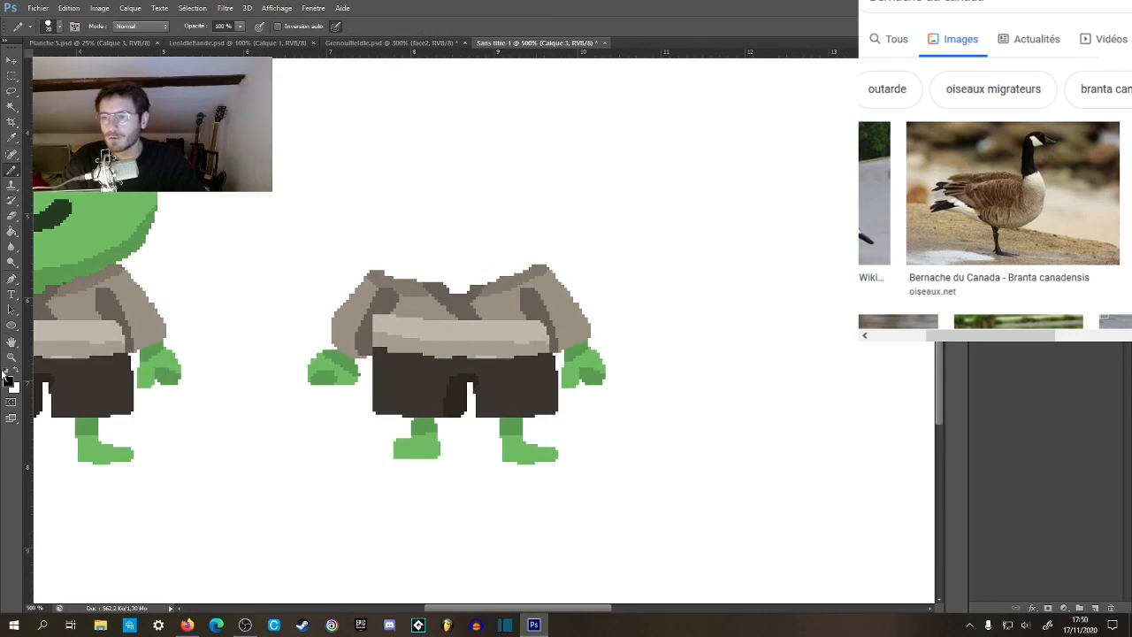
right_click(470, 261)
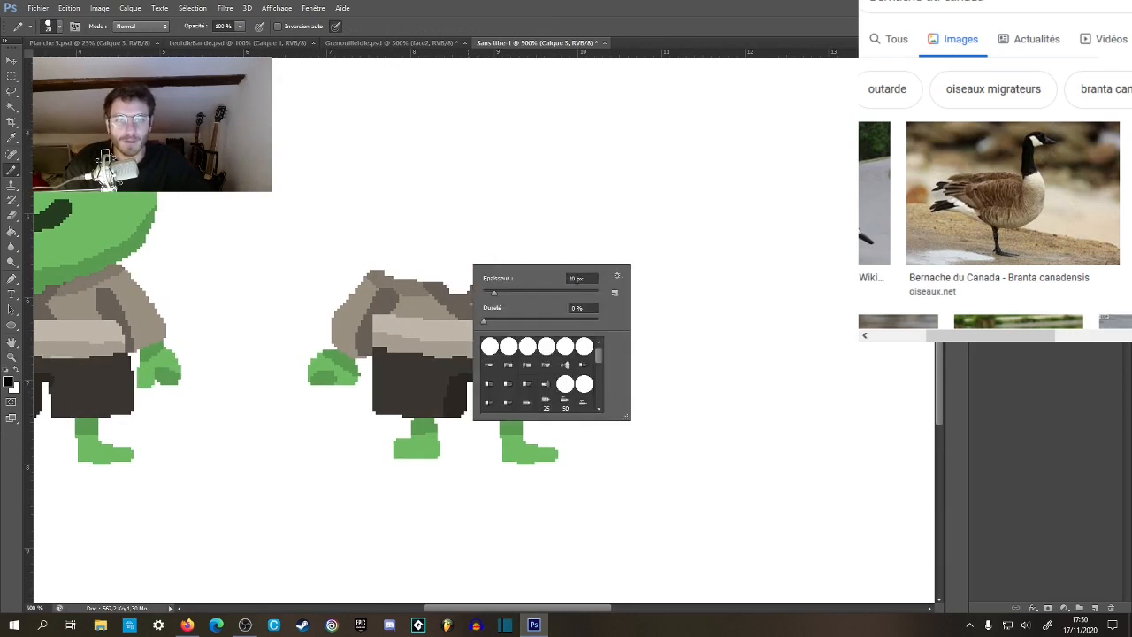
key(Return)
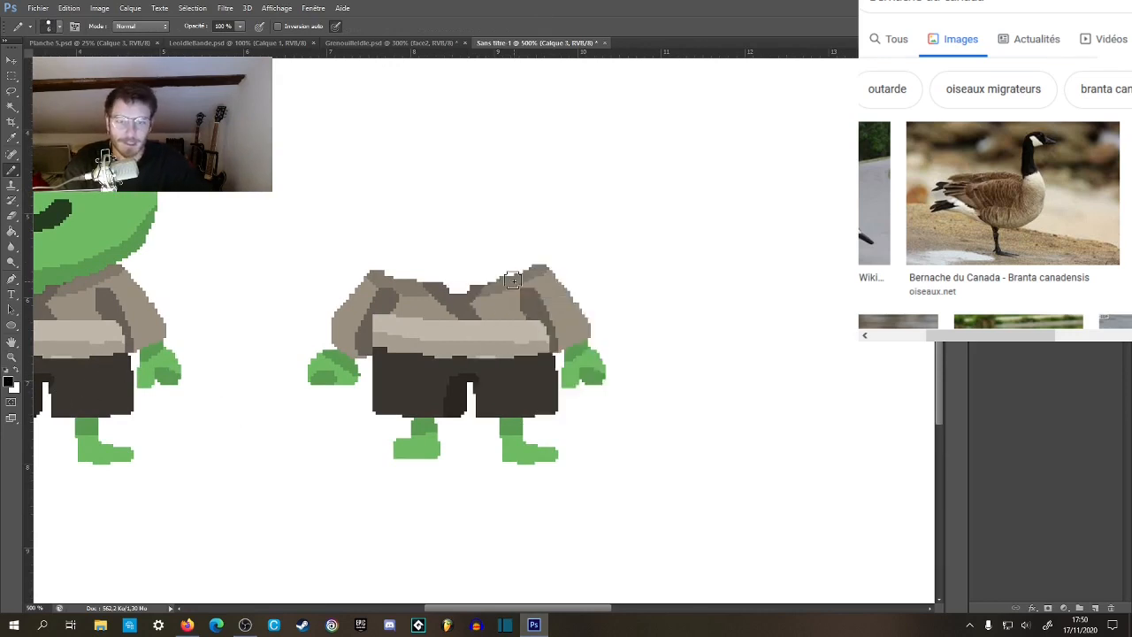
drag(525, 267, 535, 306)
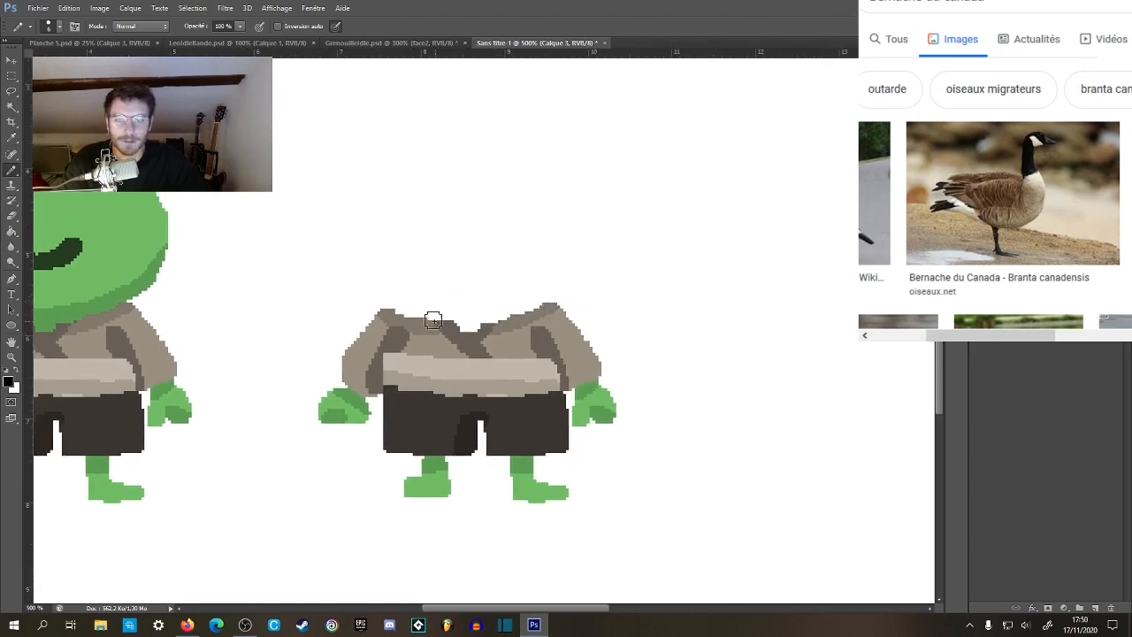
mouse_move(428, 315)
mouse_down()
mouse_move(436, 230)
mouse_move(502, 252)
mouse_move(518, 323)
mouse_up()
drag(430, 217, 409, 329)
key(ctrl+alt+z)
key(ctrl+alt+z)
key(ctrl+alt+z)
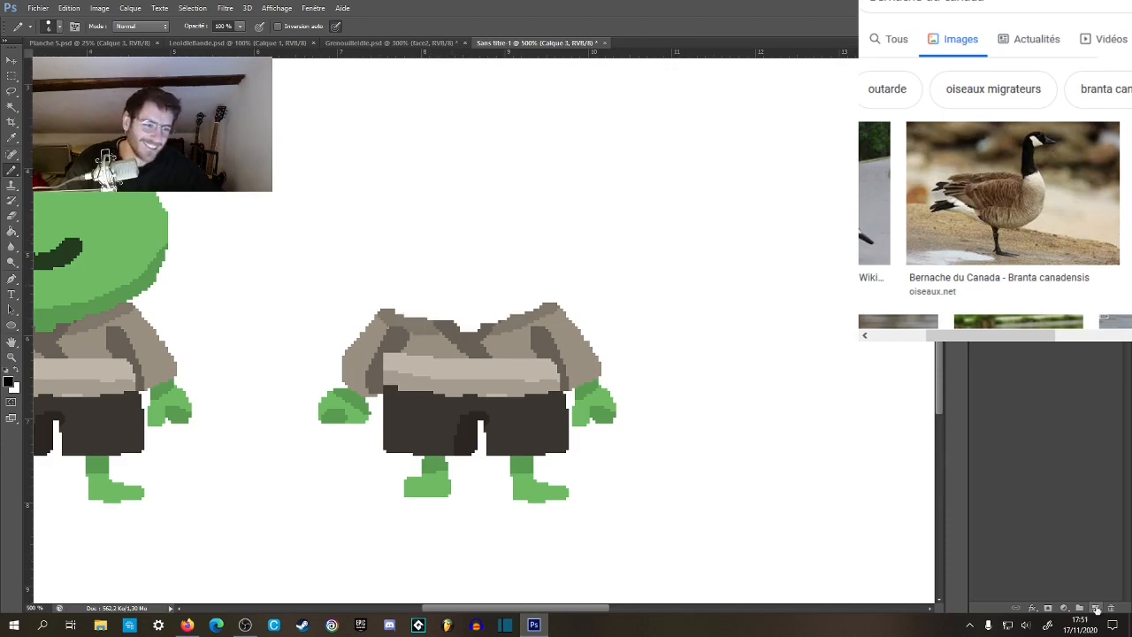
Add a new layer and paint a solid black round head about 1.8 cm wide on a long neck above the headless body.
click(1094, 609)
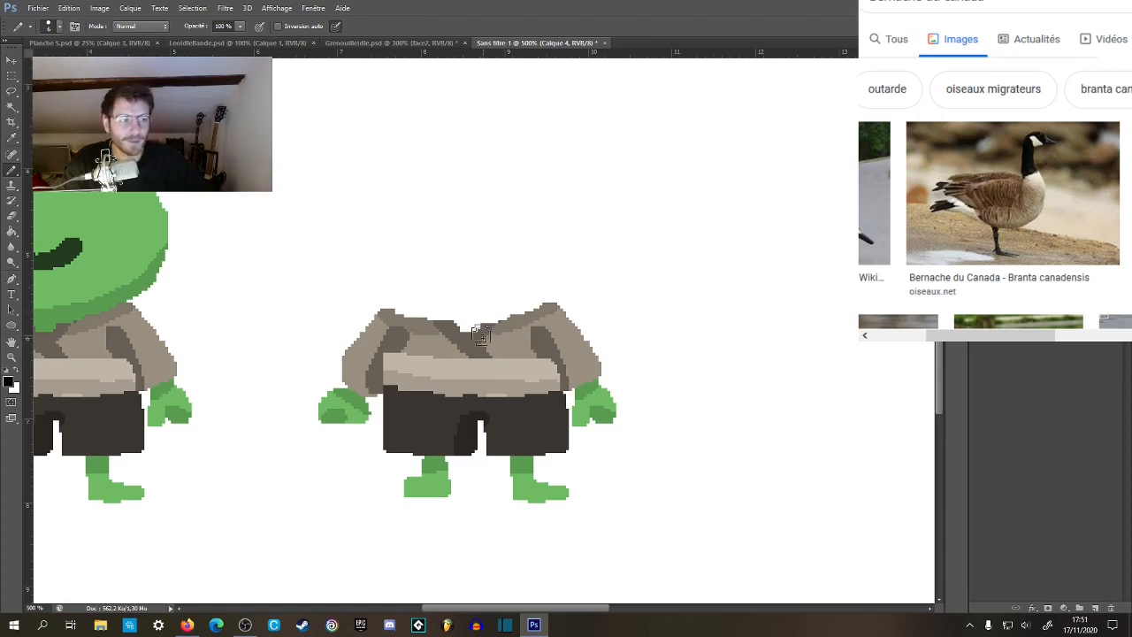
drag(424, 323, 438, 188)
mouse_move(469, 106)
mouse_down()
mouse_move(424, 175)
mouse_move(486, 195)
mouse_move(507, 109)
mouse_move(434, 97)
mouse_move(411, 164)
mouse_move(483, 188)
mouse_move(521, 102)
mouse_move(453, 84)
mouse_move(410, 141)
mouse_move(430, 192)
mouse_move(505, 191)
mouse_move(540, 126)
mouse_move(509, 78)
mouse_up()
mouse_move(495, 199)
mouse_down()
mouse_move(504, 308)
mouse_move(497, 300)
mouse_move(497, 216)
mouse_move(512, 320)
mouse_up()
drag(431, 196, 425, 315)
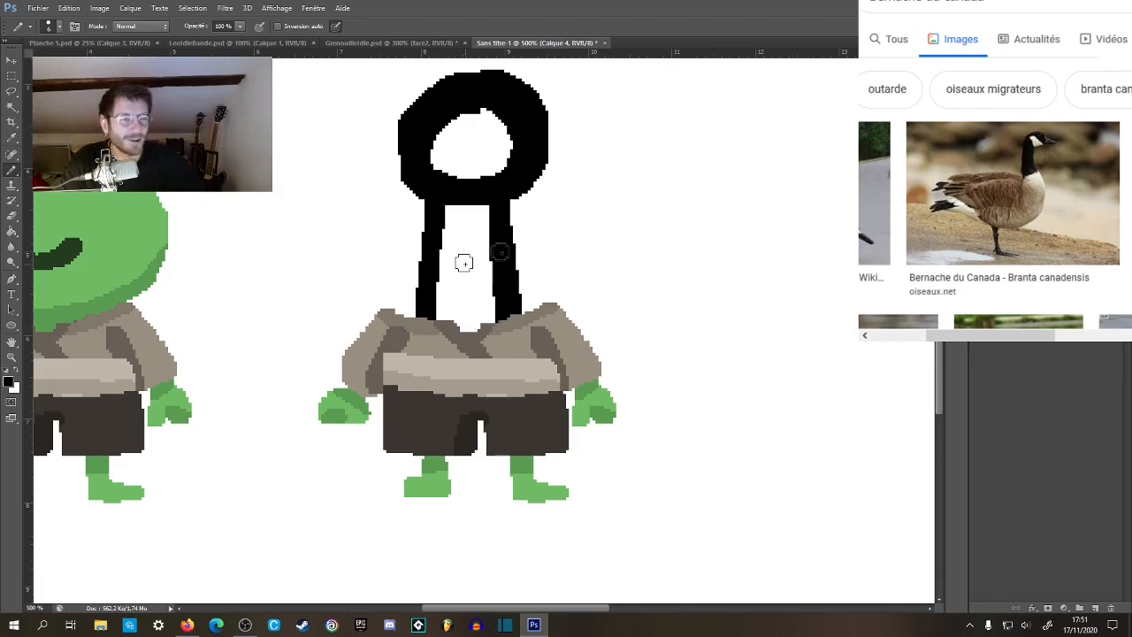
mouse_move(449, 199)
mouse_down()
mouse_move(454, 215)
mouse_move(473, 208)
mouse_move(486, 223)
mouse_move(449, 167)
mouse_move(467, 130)
mouse_move(493, 139)
mouse_move(498, 114)
mouse_up()
mouse_move(469, 299)
mouse_down()
mouse_move(589, 417)
mouse_move(472, 262)
mouse_up()
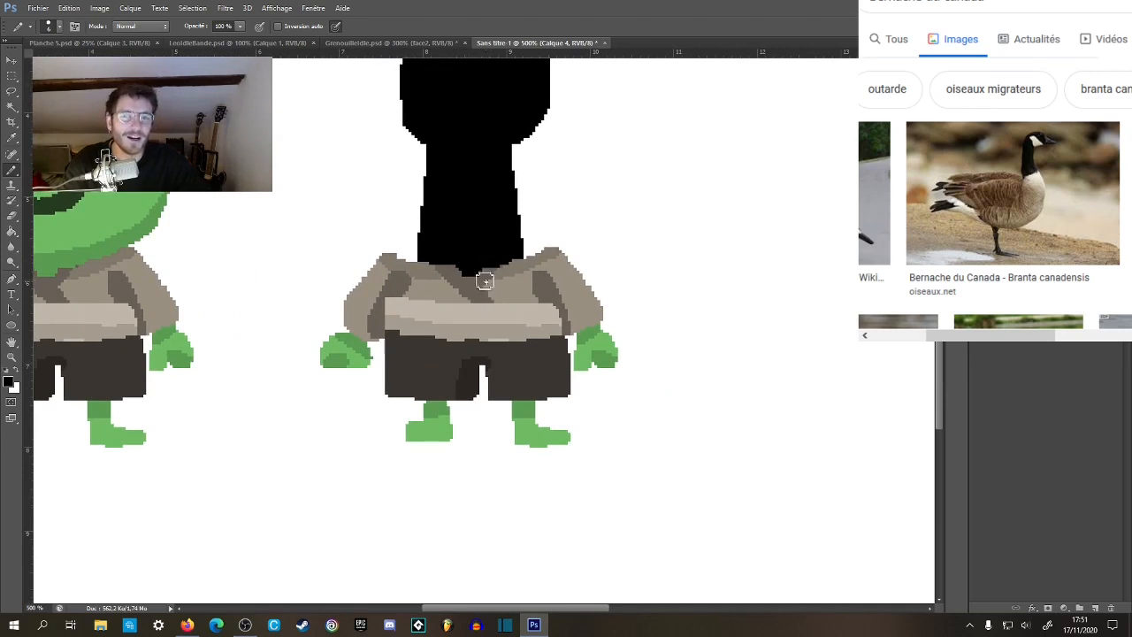
Fill the lower neck with light grey #bababa inside a selection of the black shape, giving it a curved upper edge, then deselect.
drag(487, 245, 508, 308)
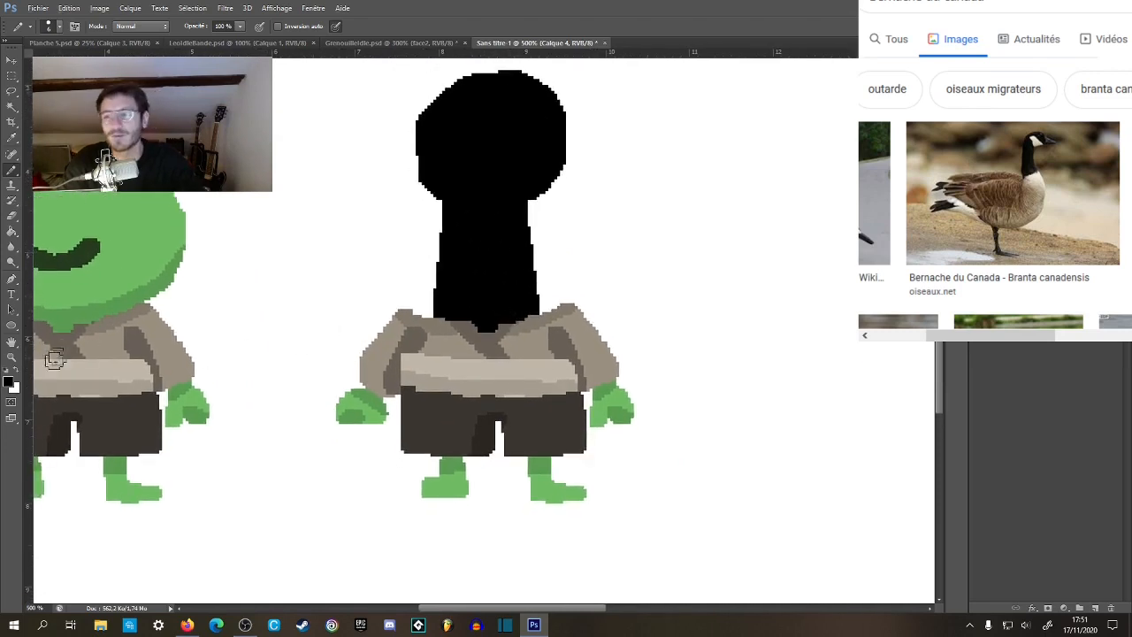
click(9, 380)
drag(541, 444, 535, 360)
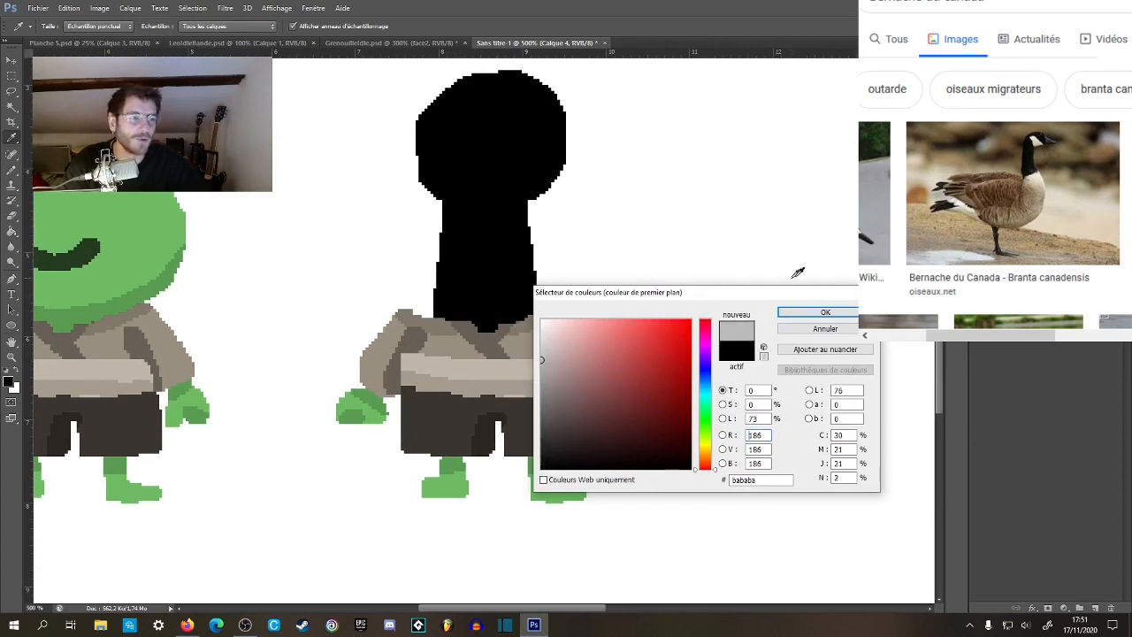
click(824, 312)
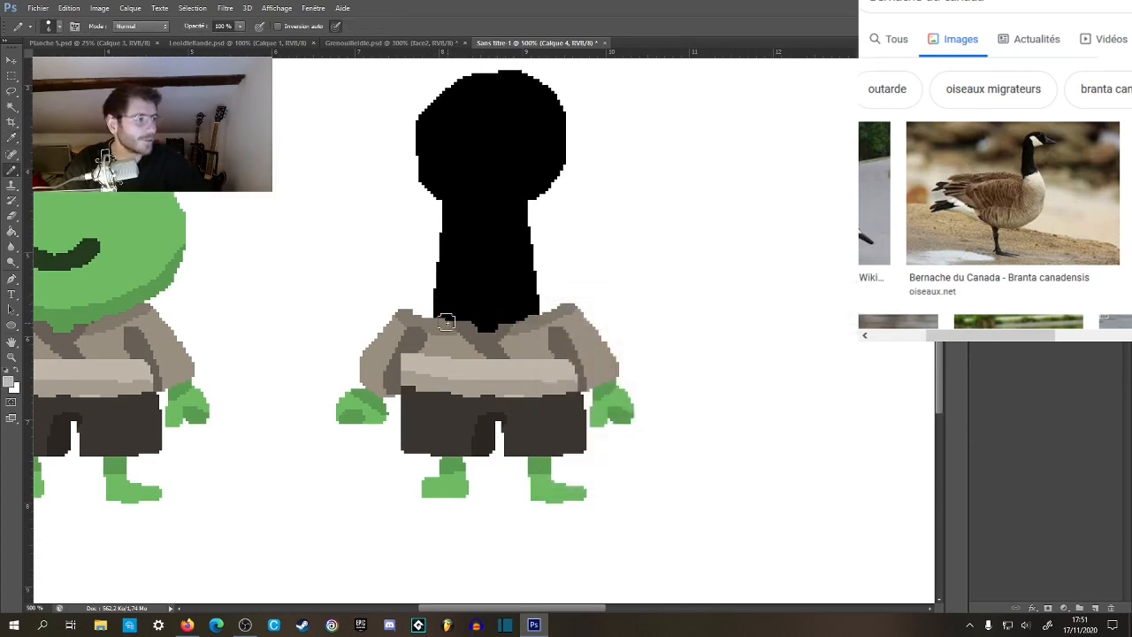
key(w)
click(445, 295)
key(b)
mouse_move(435, 271)
mouse_down()
mouse_move(505, 257)
mouse_move(536, 275)
mouse_up()
key(g)
click(503, 305)
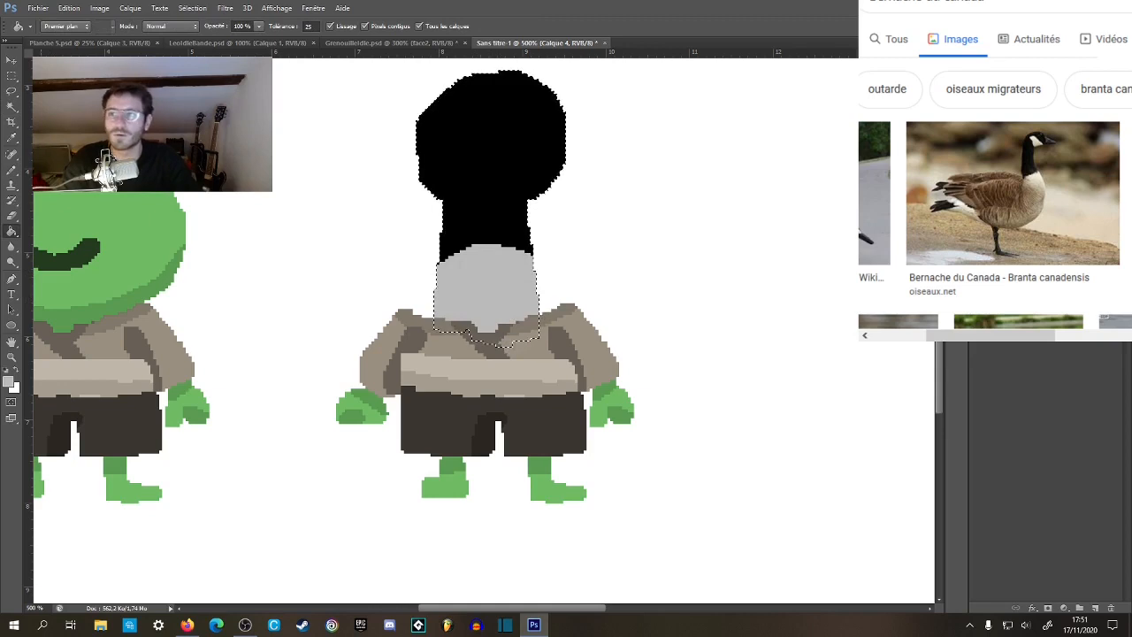
key(m)
key(ctrl+d)
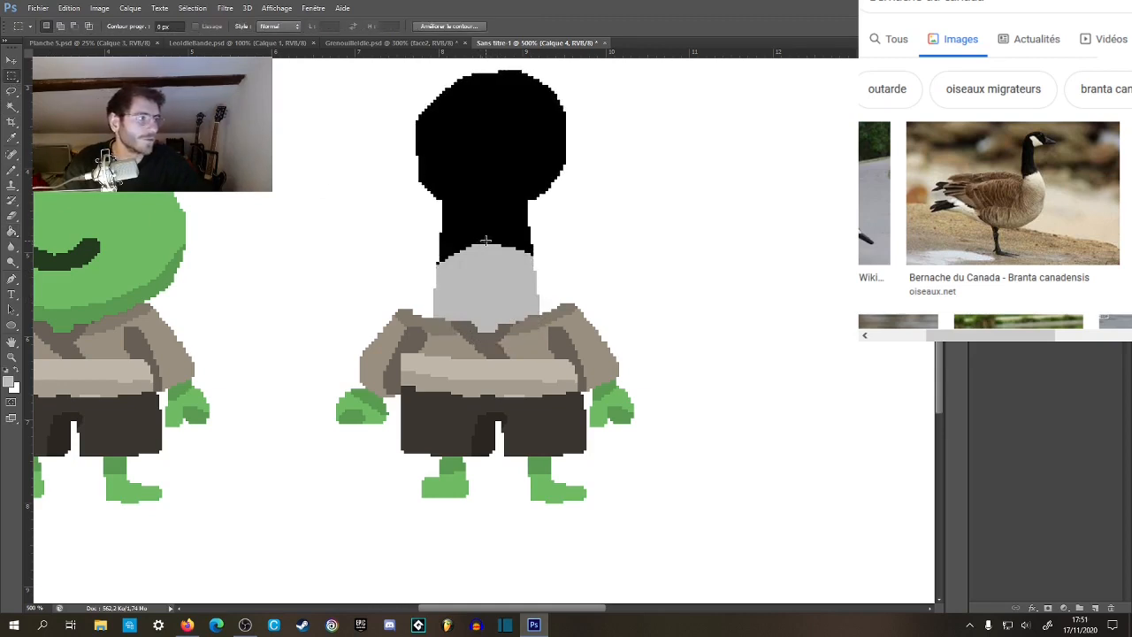
Choose a dark grey foreground colour and paint a vertical oval beak about 0.8 cm wide on the lower part of the black head.
key(b)
key(d)
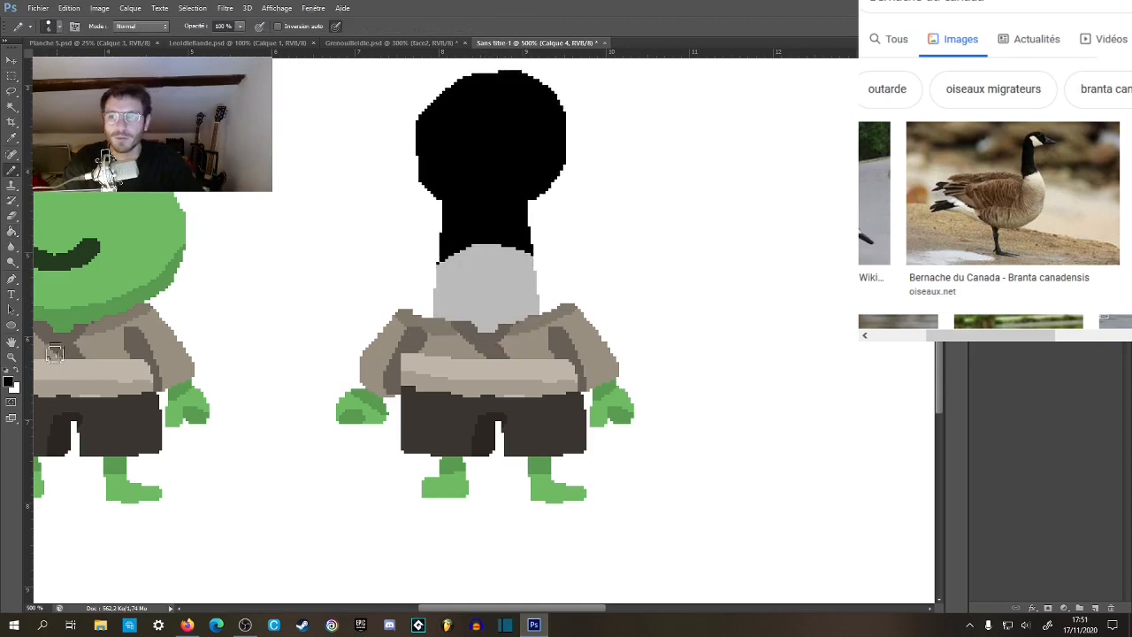
click(7, 382)
drag(556, 397, 534, 445)
click(805, 312)
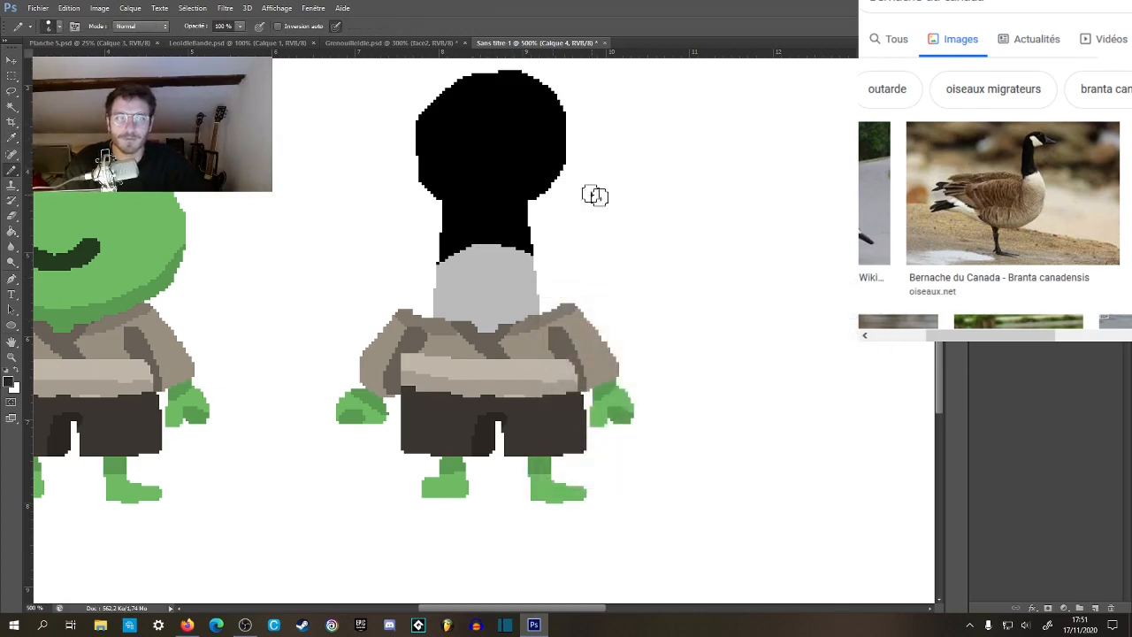
mouse_move(492, 166)
mouse_down()
mouse_move(463, 176)
mouse_move(482, 157)
mouse_move(503, 175)
mouse_move(488, 196)
mouse_move(476, 173)
mouse_move(500, 184)
mouse_move(497, 167)
mouse_move(501, 180)
mouse_move(468, 166)
mouse_move(477, 144)
mouse_move(495, 141)
mouse_move(488, 190)
mouse_up()
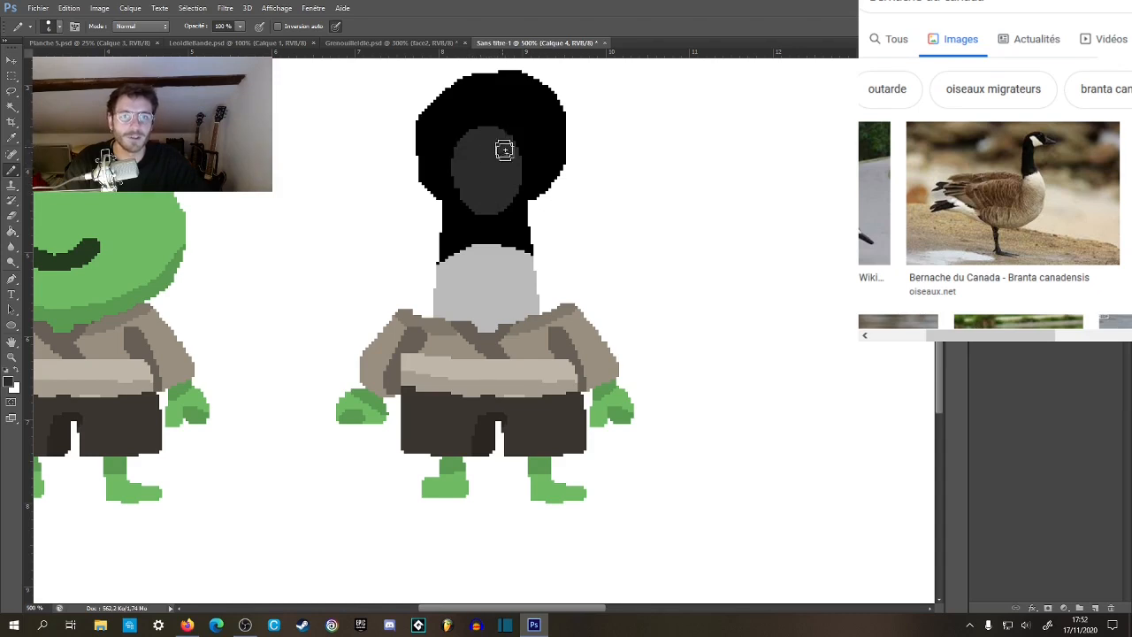
Check the goose reference photo and paint two small black nostrils side by side on the upper half of the dark grey beak.
mouse_move(552, 246)
mouse_down()
mouse_move(576, 220)
mouse_move(614, 298)
mouse_up()
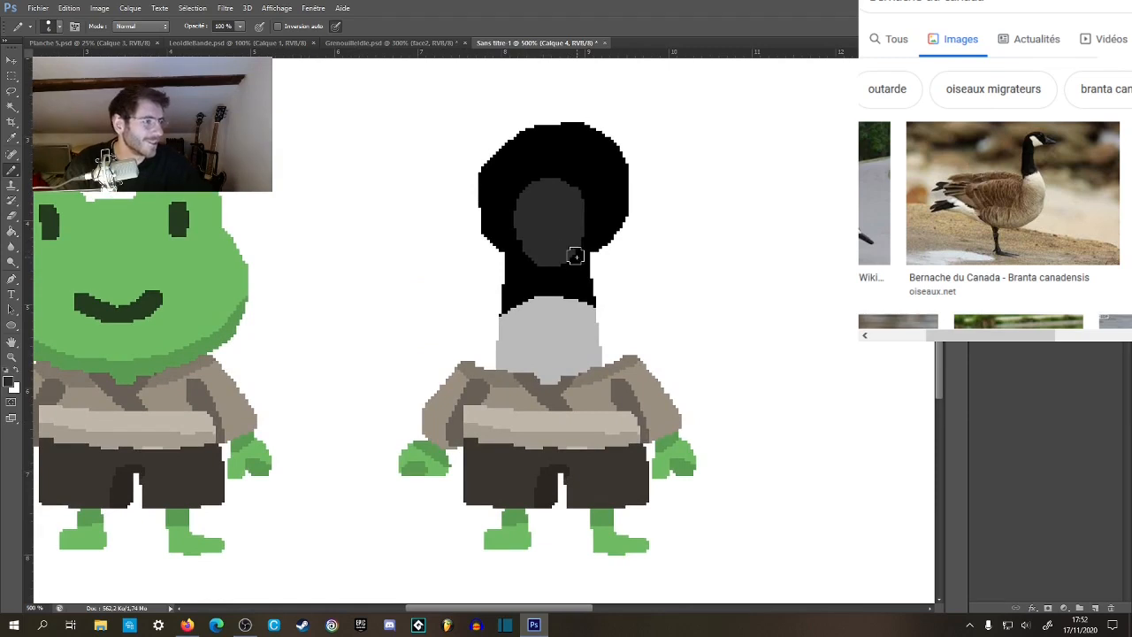
key(alt+Tab)
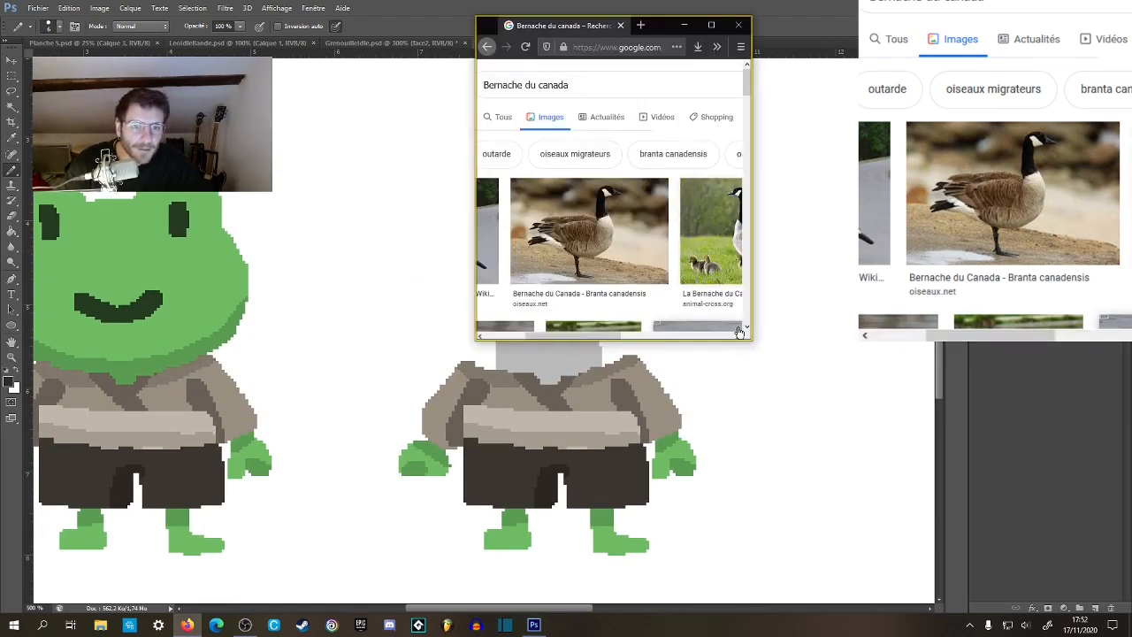
key(alt+Tab)
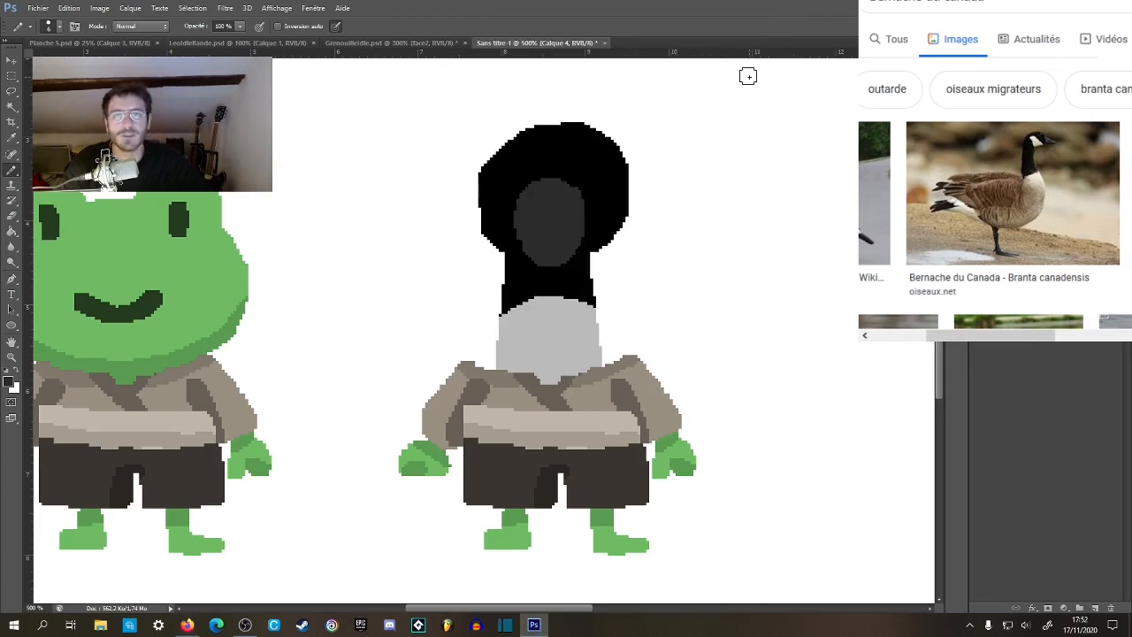
click(563, 207)
click(534, 210)
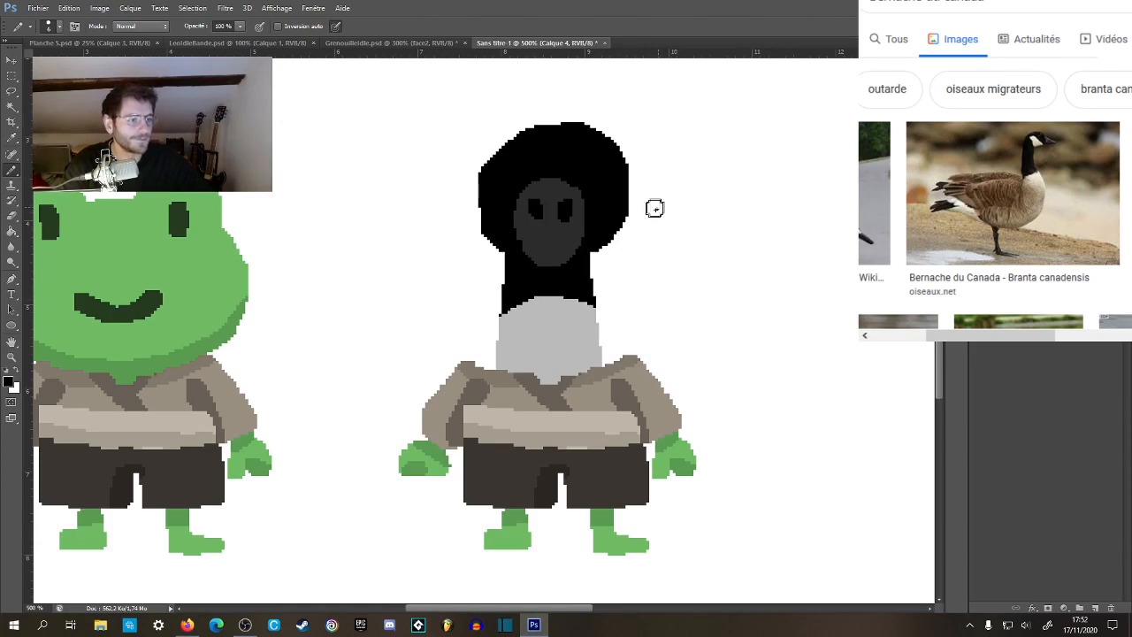
Reshape the head into a smoother, narrower form and slim both sides of the neck by painting white over their black and grey edges.
drag(632, 236, 573, 235)
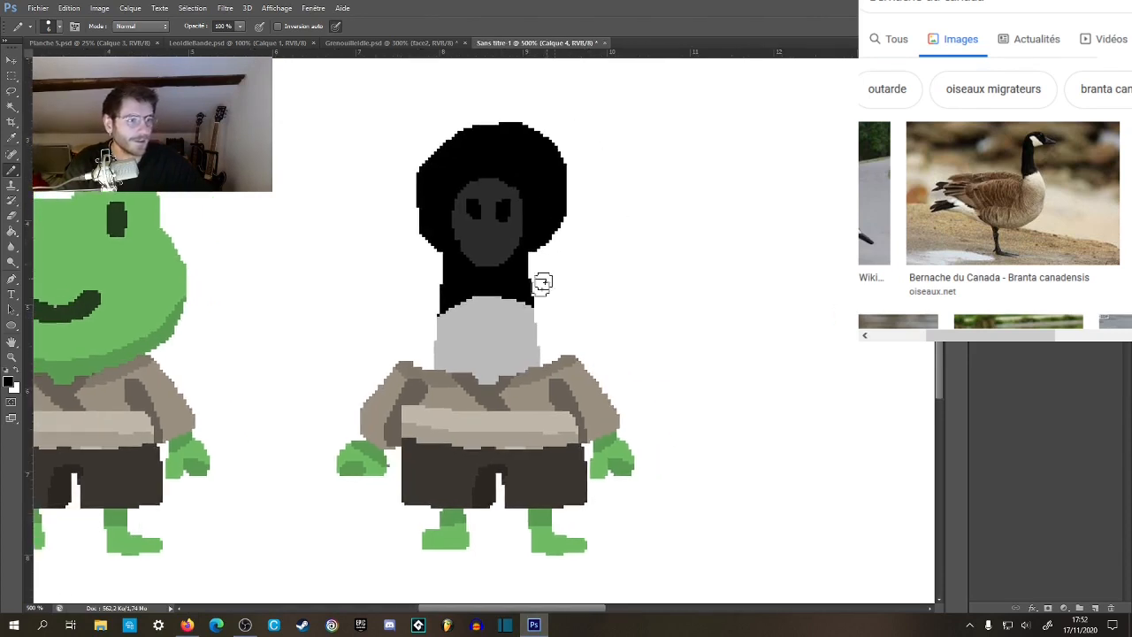
key(z)
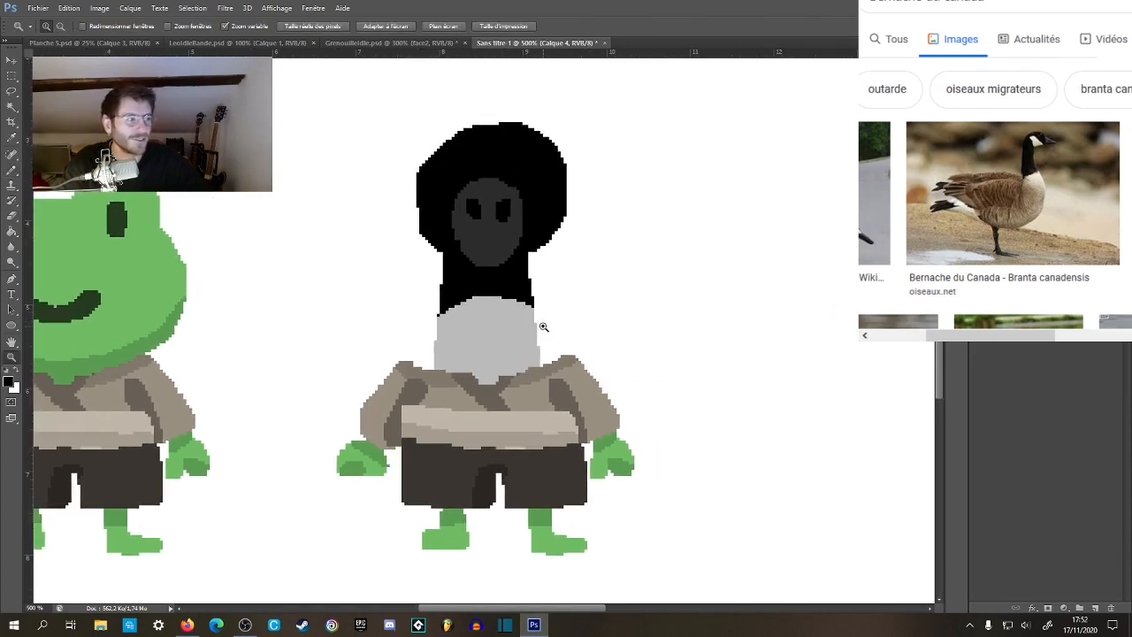
alt+click(543, 324)
alt+click(543, 324)
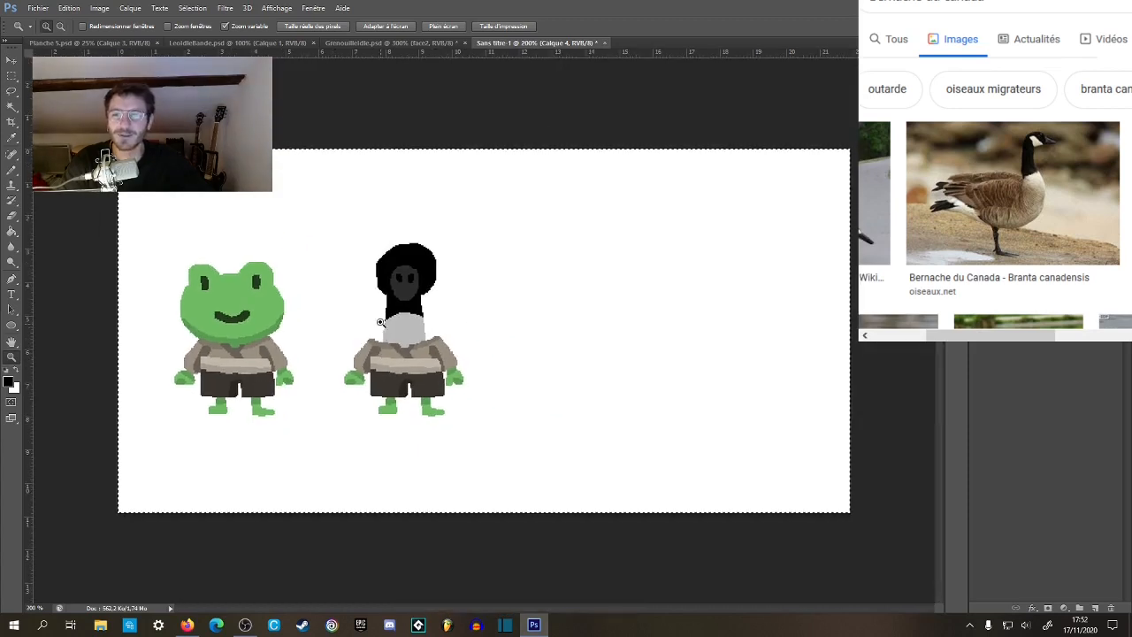
drag(394, 283, 396, 254)
key(b)
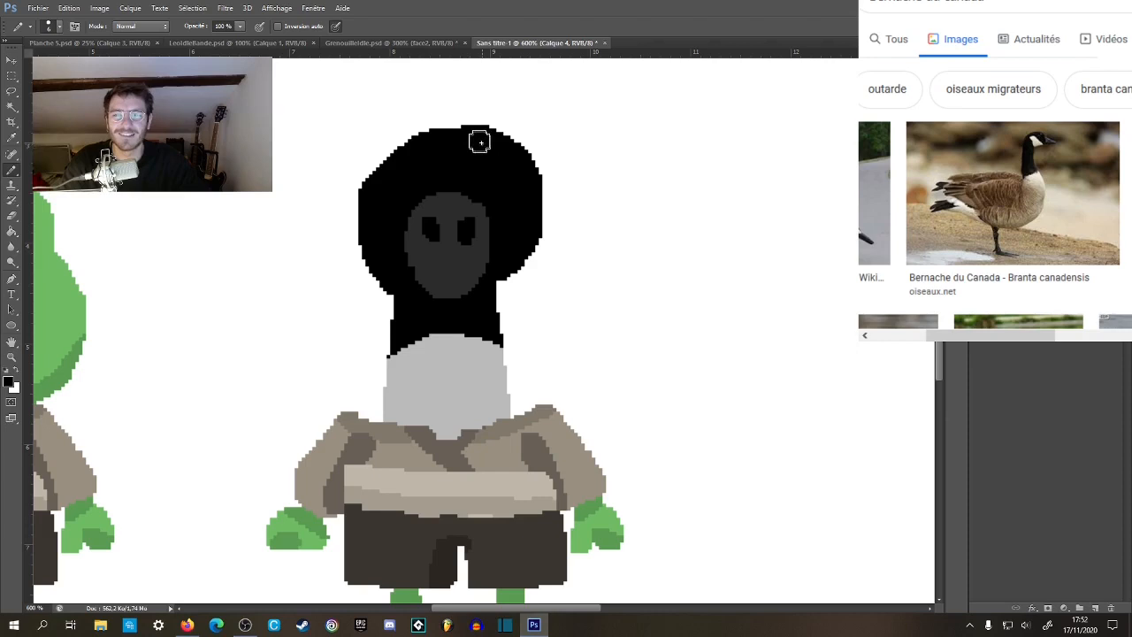
key(x)
mouse_move(480, 130)
mouse_down()
mouse_move(513, 143)
mouse_move(460, 110)
mouse_move(520, 140)
mouse_move(540, 180)
mouse_move(545, 269)
mouse_move(547, 248)
mouse_move(515, 312)
mouse_move(537, 240)
mouse_move(533, 184)
mouse_move(479, 127)
mouse_move(442, 120)
mouse_move(399, 135)
mouse_move(444, 113)
mouse_move(454, 121)
mouse_move(377, 160)
mouse_move(358, 190)
mouse_move(359, 263)
mouse_move(351, 233)
mouse_move(358, 197)
mouse_move(381, 298)
mouse_move(511, 322)
mouse_move(530, 314)
mouse_move(452, 310)
mouse_up()
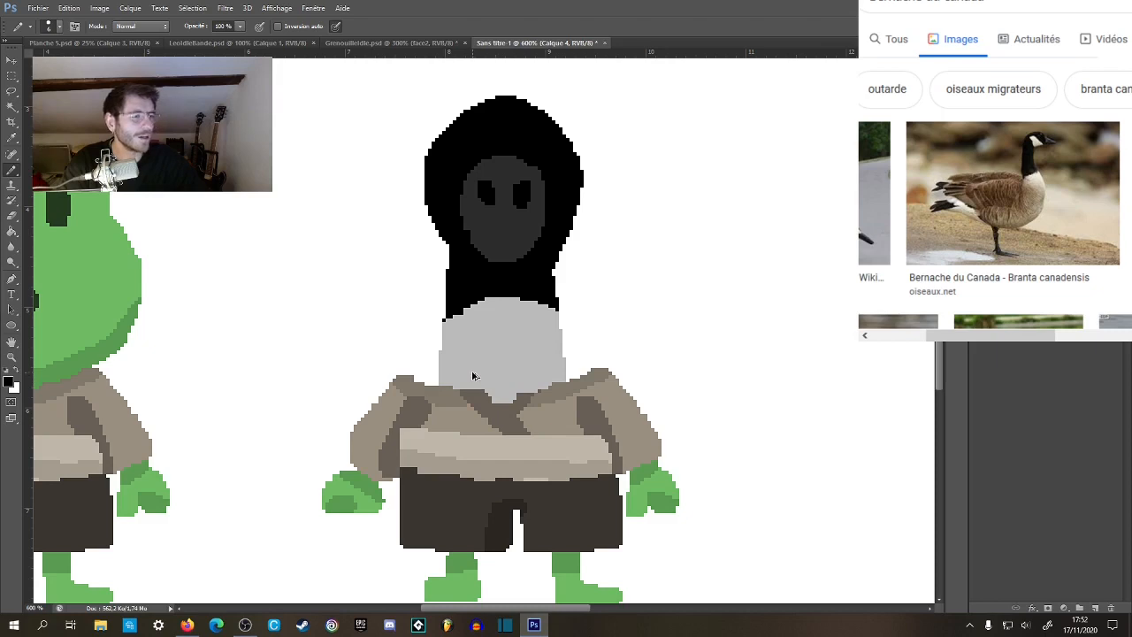
drag(440, 265, 434, 304)
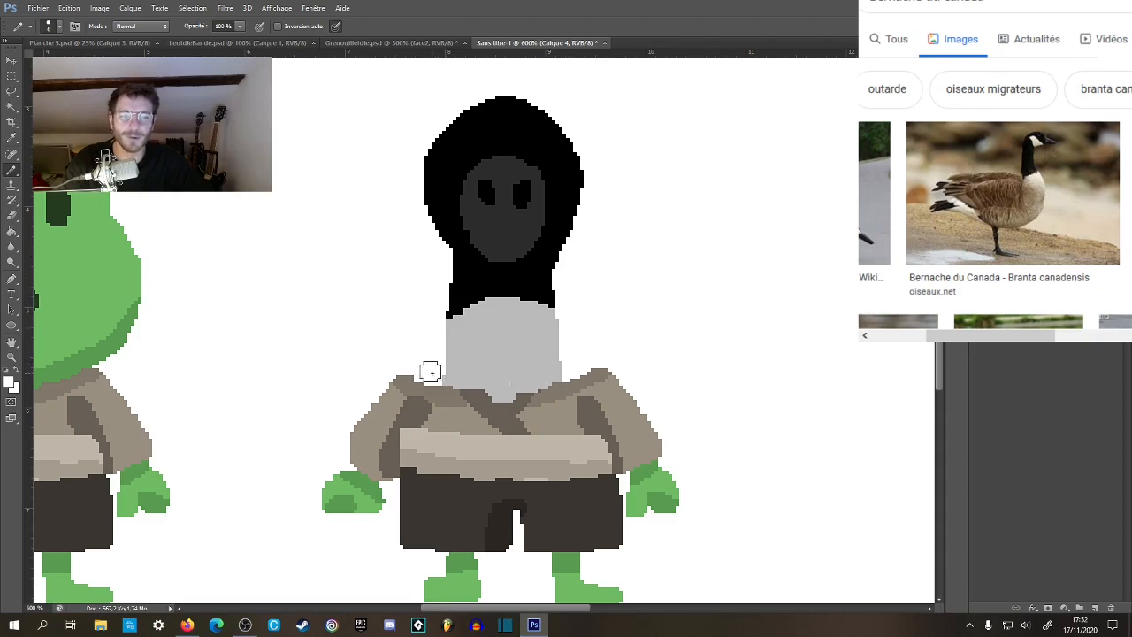
Select the black head and paint a cheek patch in the neck's light grey along each side edge, then deselect.
drag(516, 320, 526, 350)
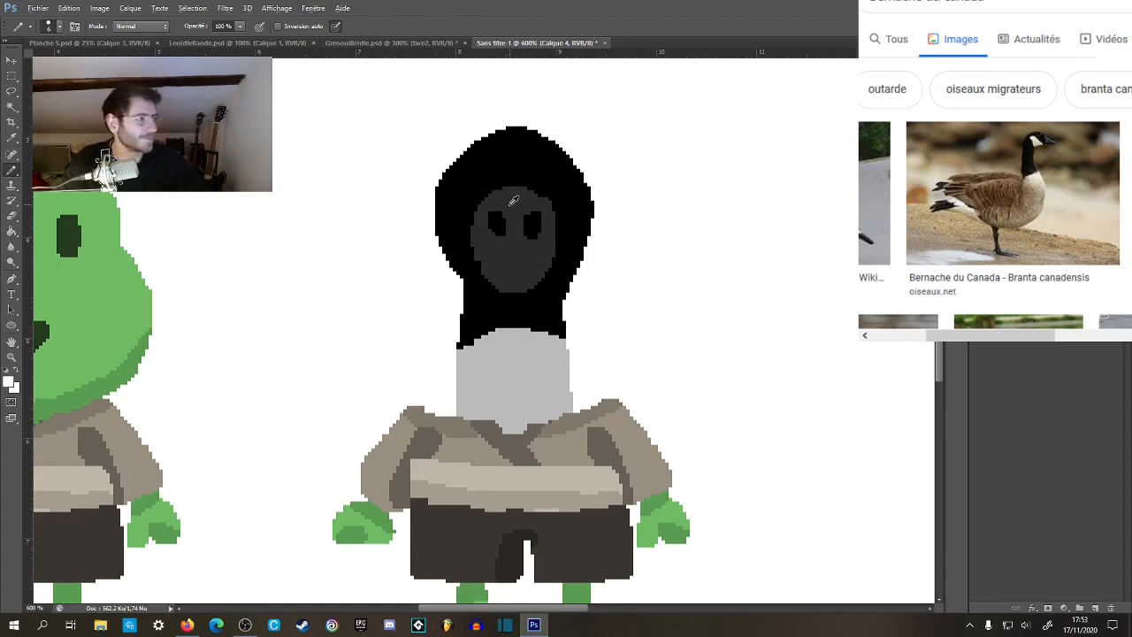
alt+click(509, 361)
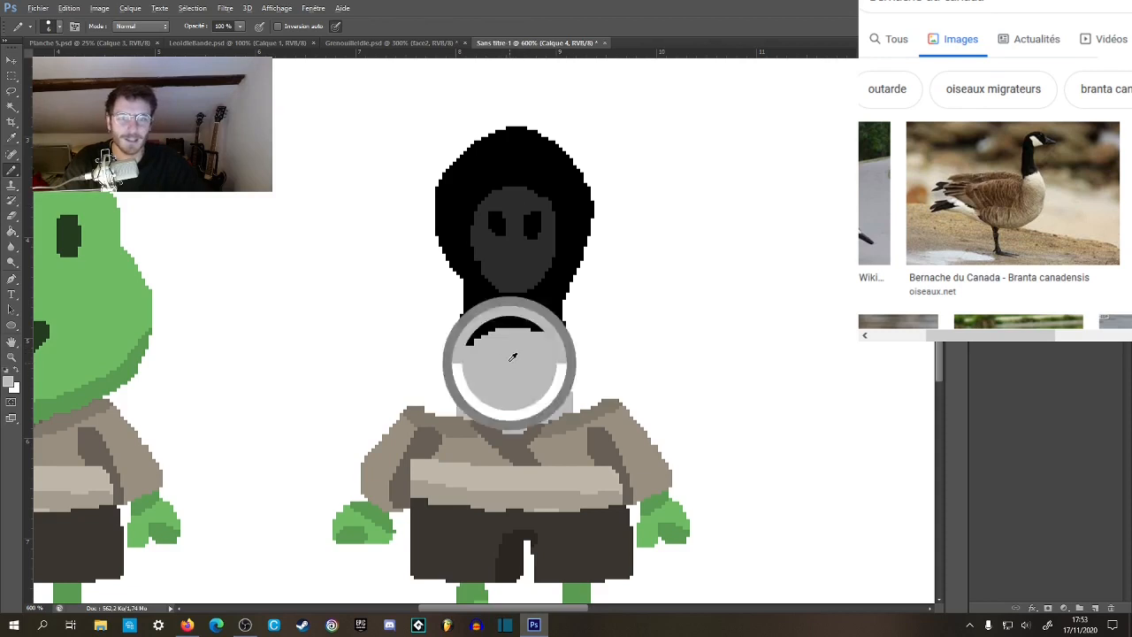
key(w)
click(456, 232)
key(b)
drag(439, 220, 446, 252)
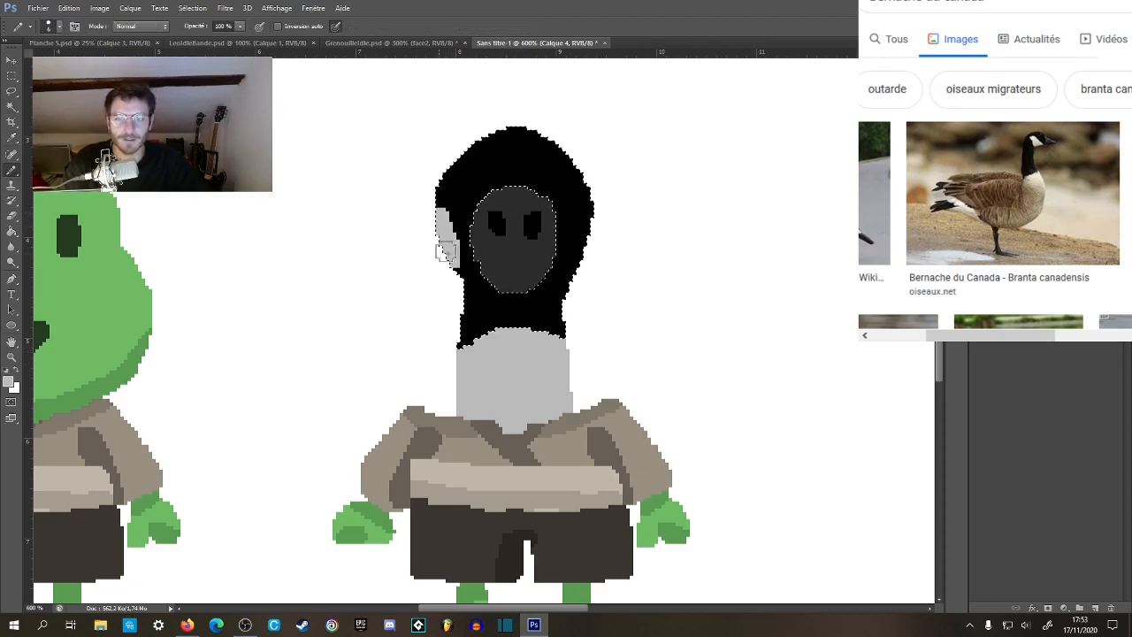
click(451, 275)
mouse_move(589, 247)
mouse_down()
mouse_move(594, 222)
mouse_move(580, 250)
mouse_up()
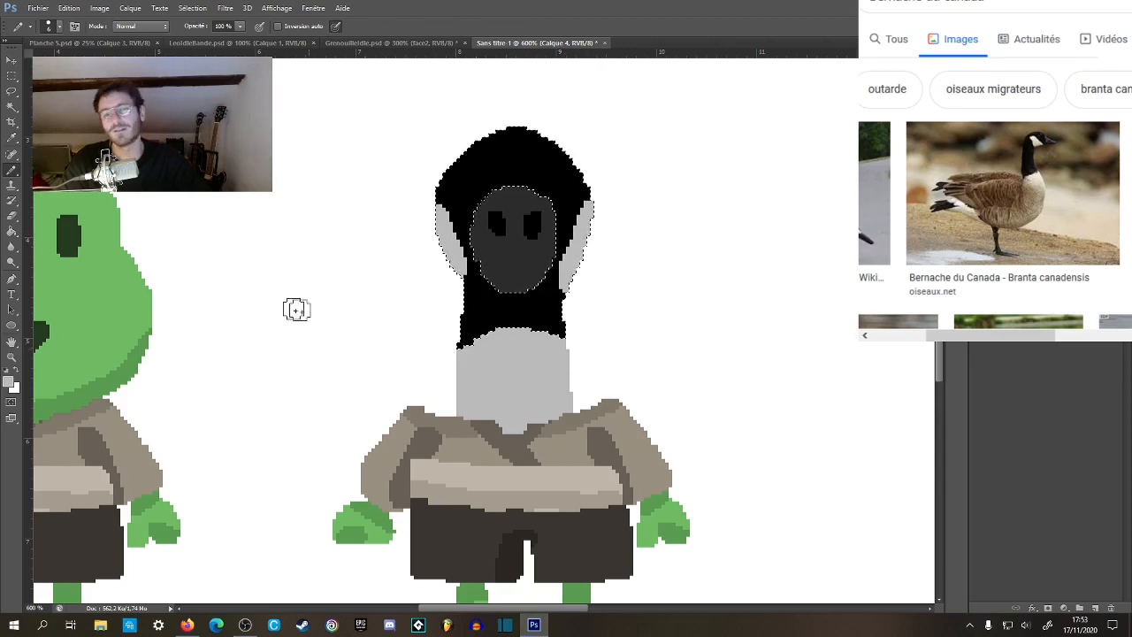
key(ctrl+d)
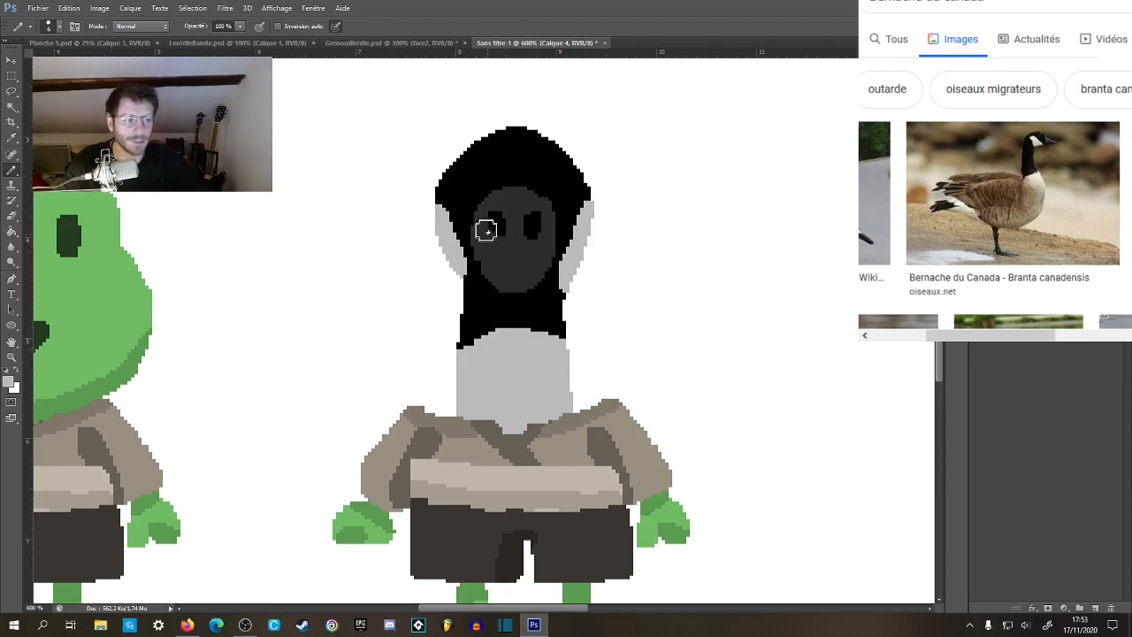
Flatten the top of the black head by painting white over its upper edge.
drag(495, 119, 523, 121)
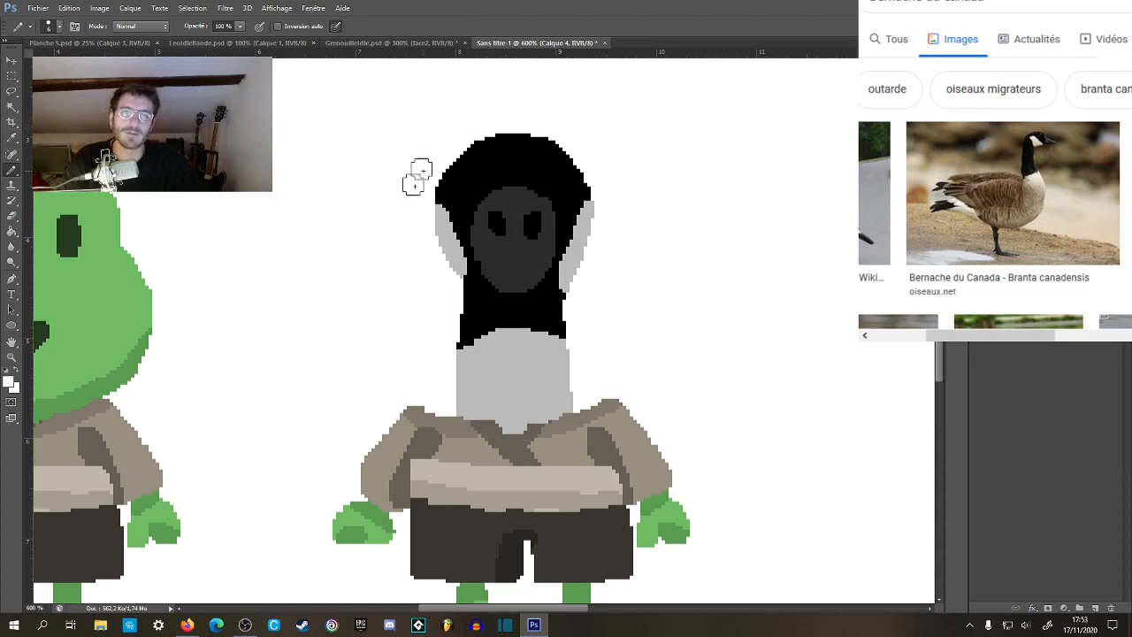
scroll(536, 334, left, 1)
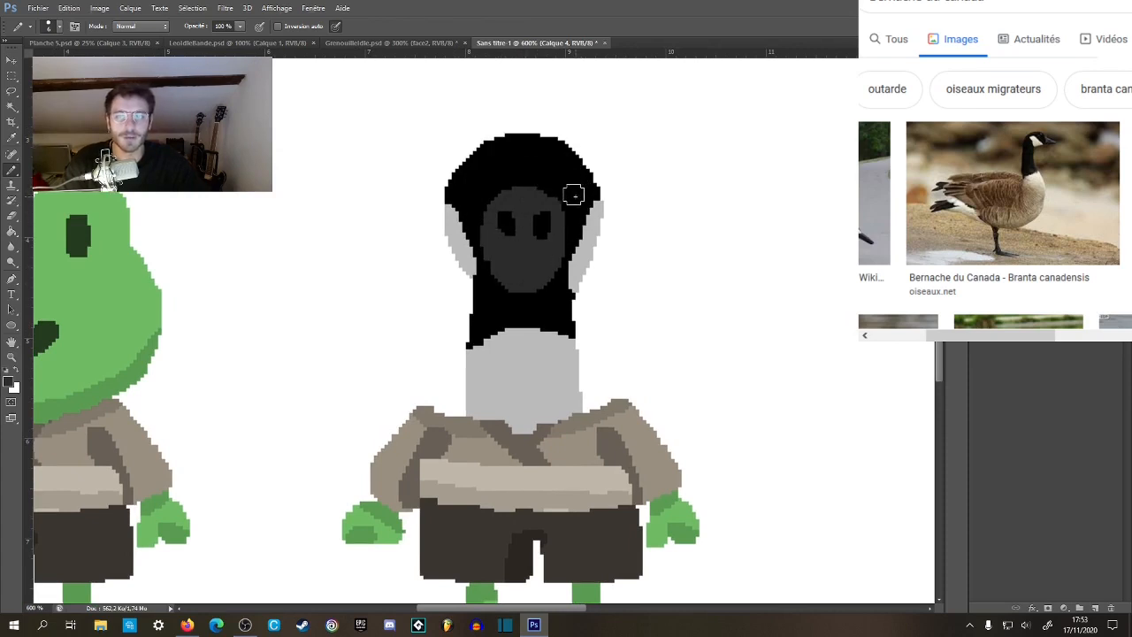
right_click(605, 236)
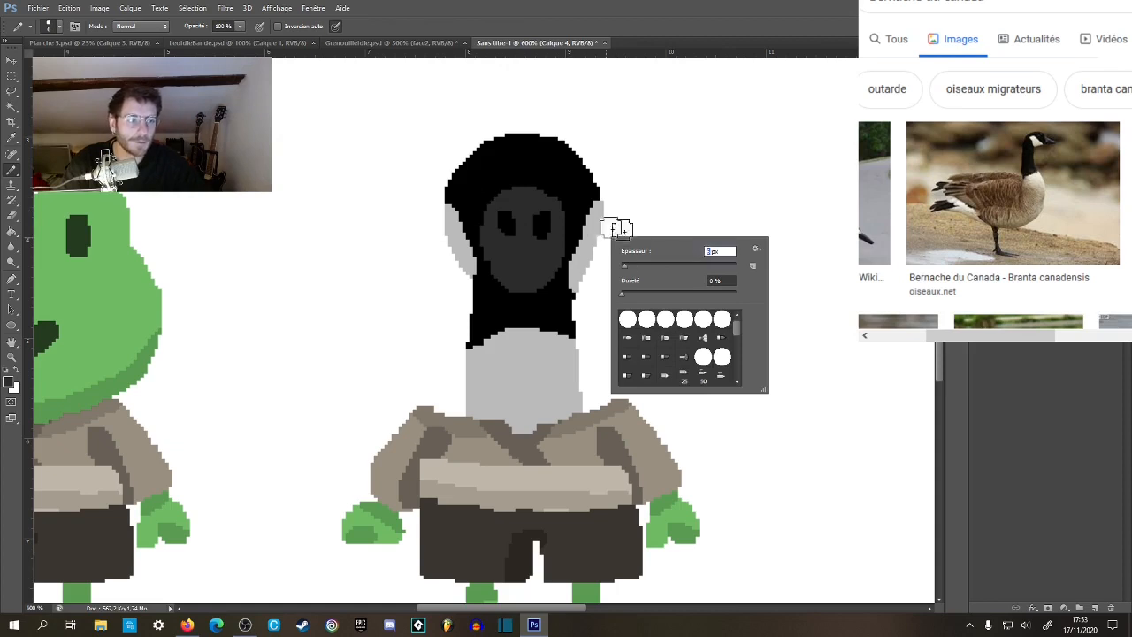
key(m)
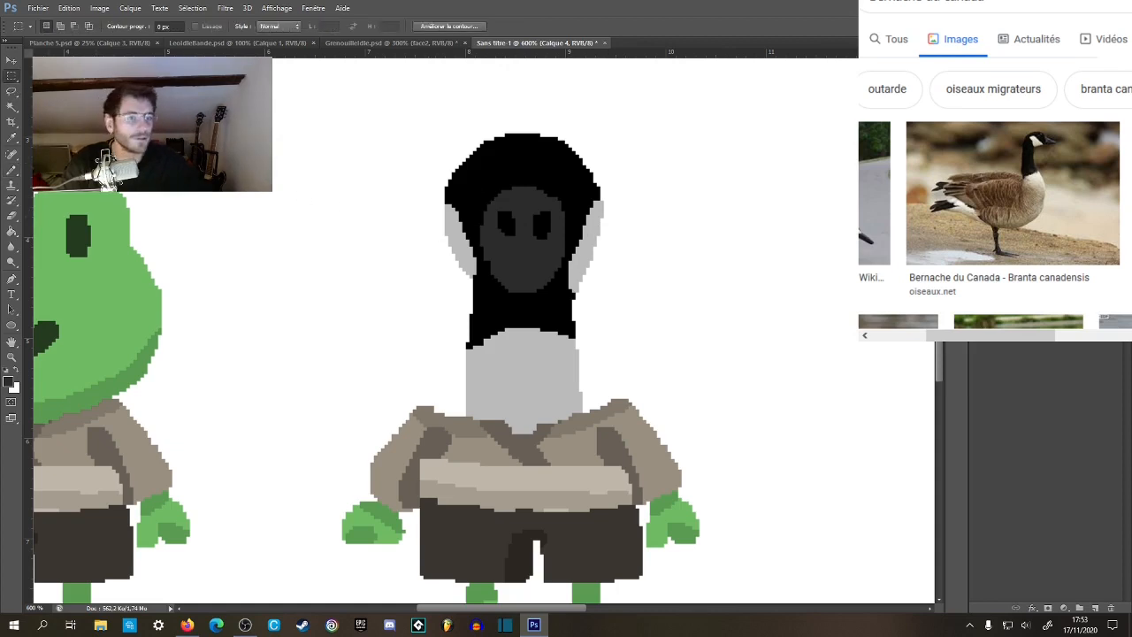
Select both of the frog's dark green eyes on layer Calque 1 and copy them to a new layer.
click(1026, 309)
drag(390, 343, 594, 337)
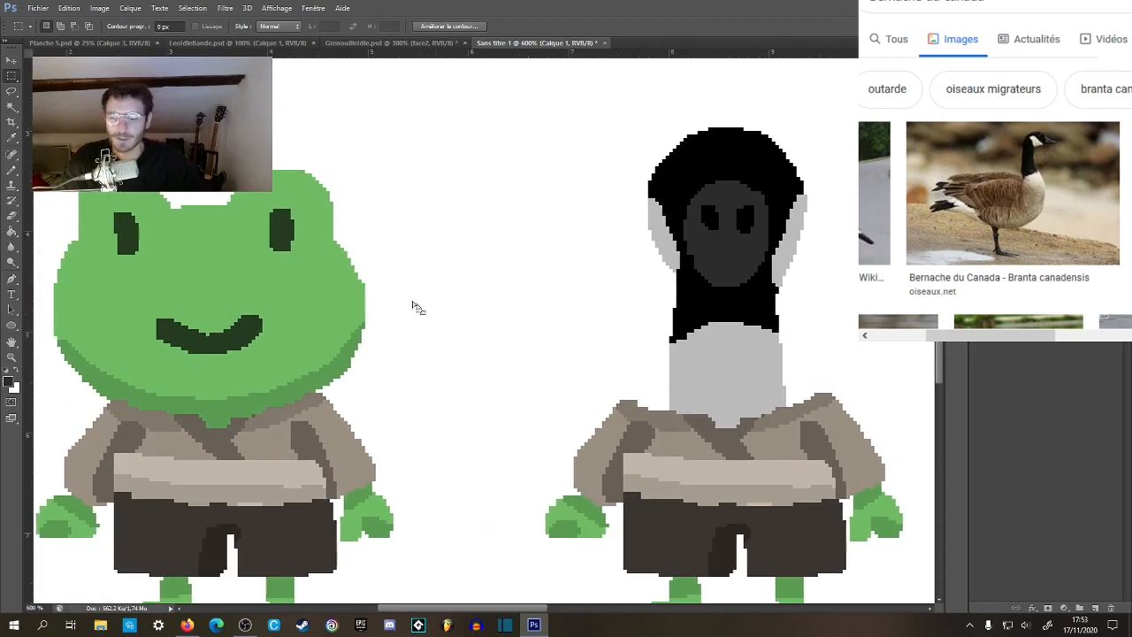
key(w)
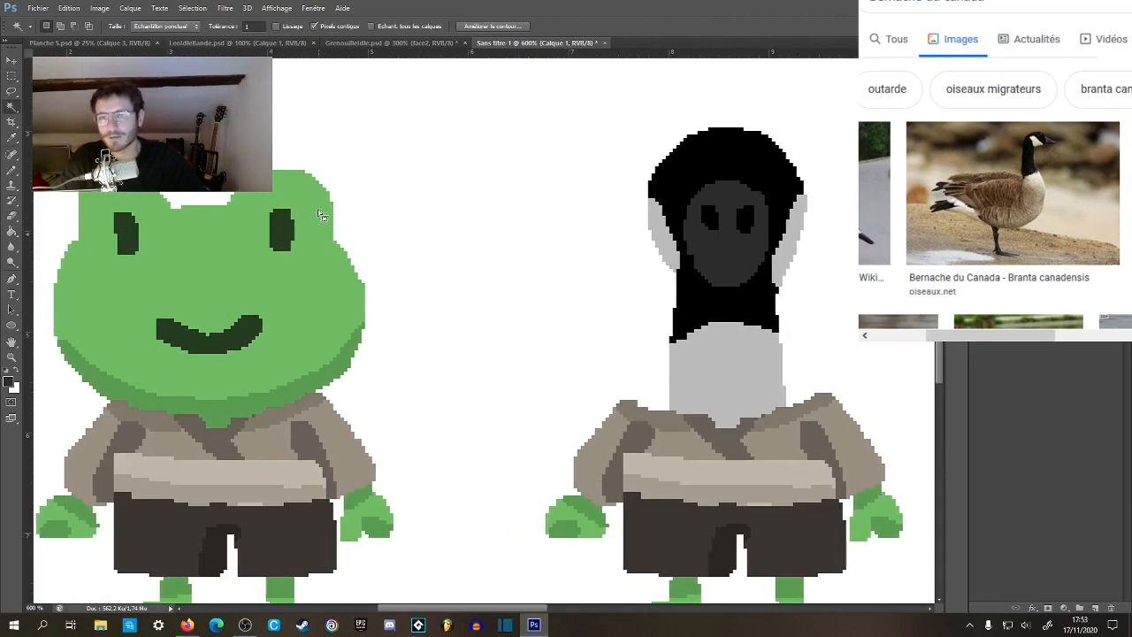
drag(259, 275, 578, 266)
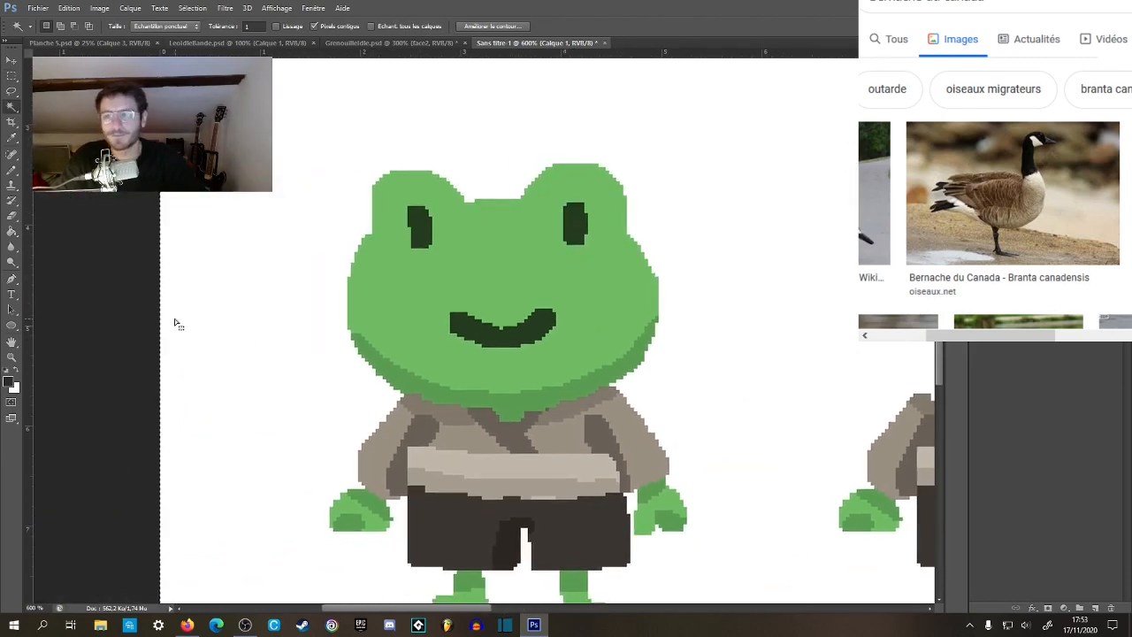
click(418, 228)
shift+click(574, 225)
key(ctrl+j)
Move the copied eyes about 5 cm across onto the goose, one at each side of its head above the grey cheeks.
key(v)
drag(580, 238, 820, 231)
drag(791, 245, 411, 247)
drag(556, 258, 507, 261)
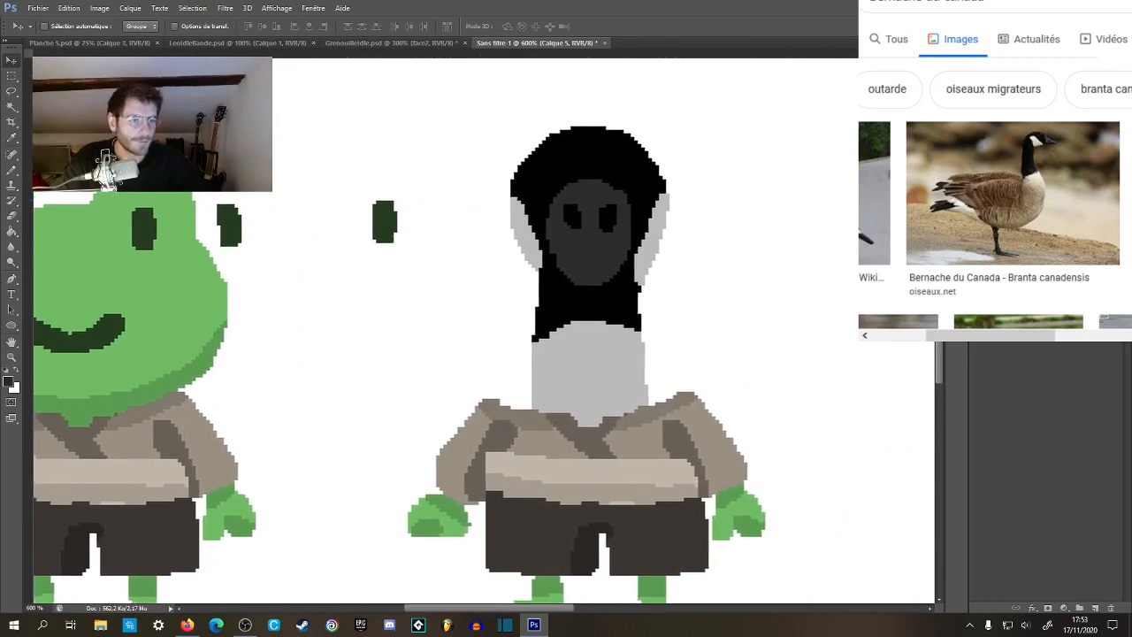
drag(439, 260, 718, 212)
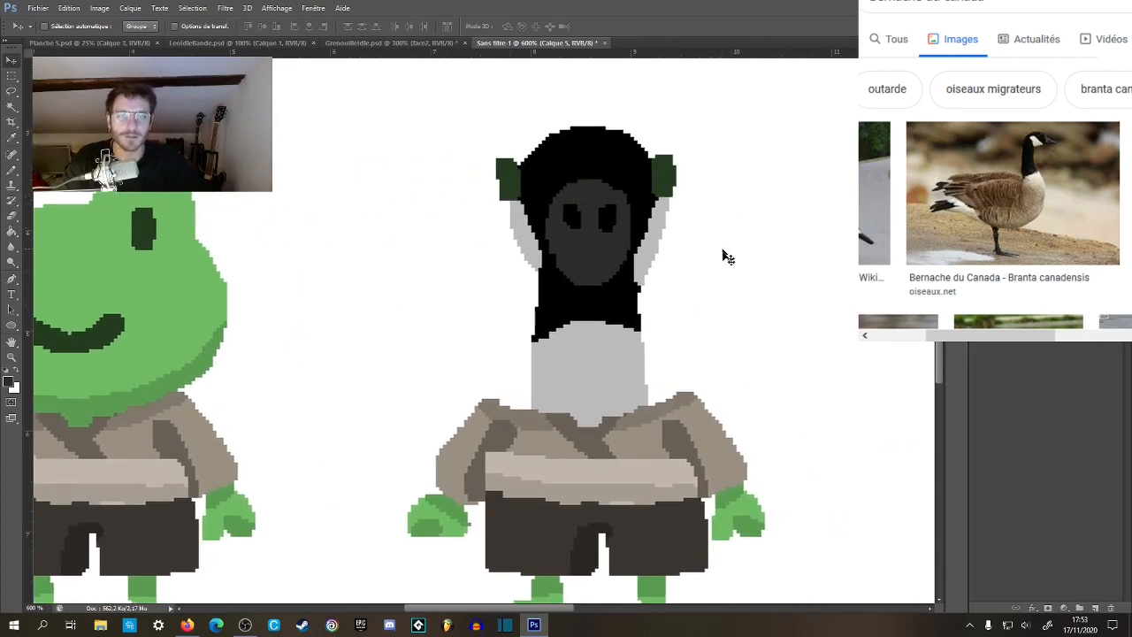
Select the goose's right-hand eye and nudge it inward so that it sits on the black head.
key(m)
drag(637, 137, 713, 225)
key(v)
key(Left)
key(Left)
key(Left)
key(Left)
key(Left)
key(Left)
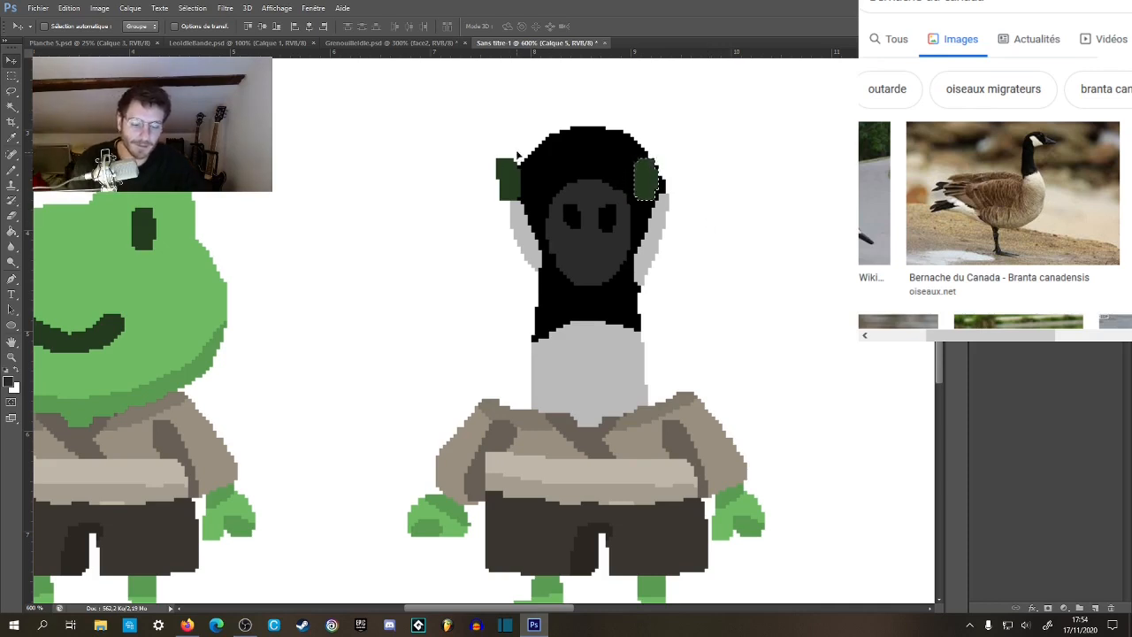
Select the goose's left-hand eye and nudge it inward onto the black head, then clear the selection.
key(l)
mouse_move(517, 156)
mouse_down()
mouse_move(482, 208)
mouse_move(512, 150)
mouse_up()
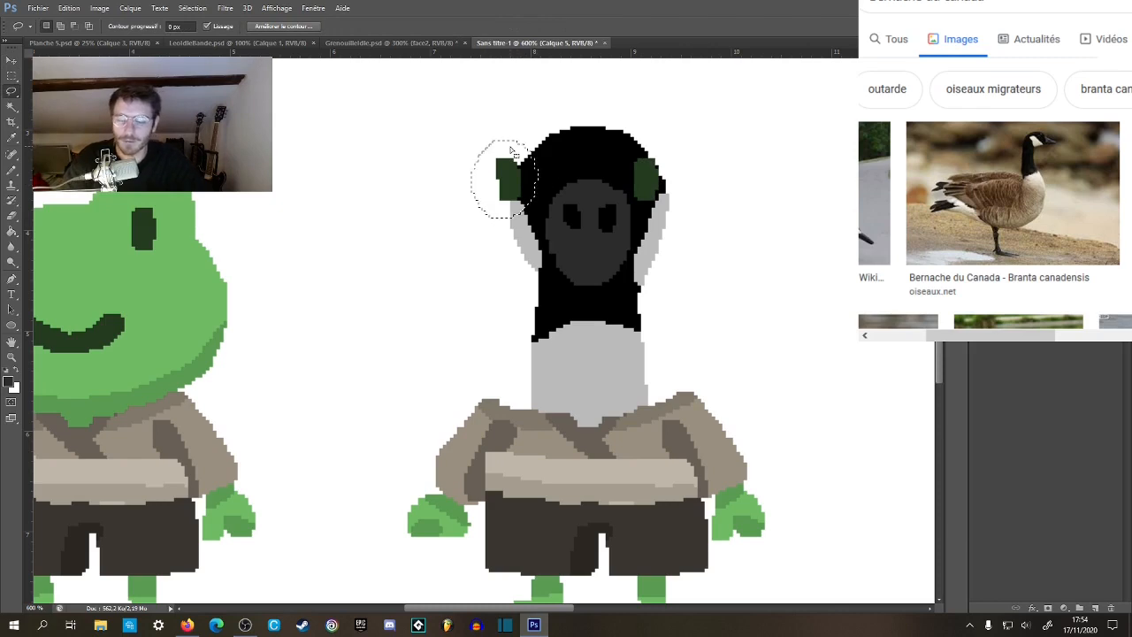
key(v)
key(Right)
key(Right)
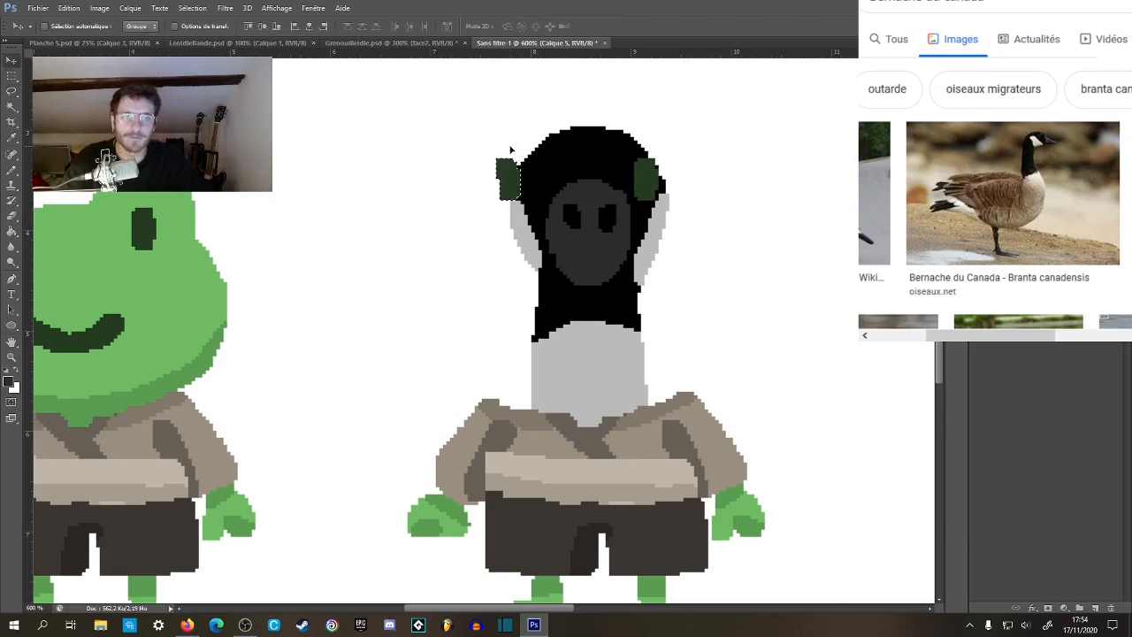
key(Right)
key(Right)
key(Right)
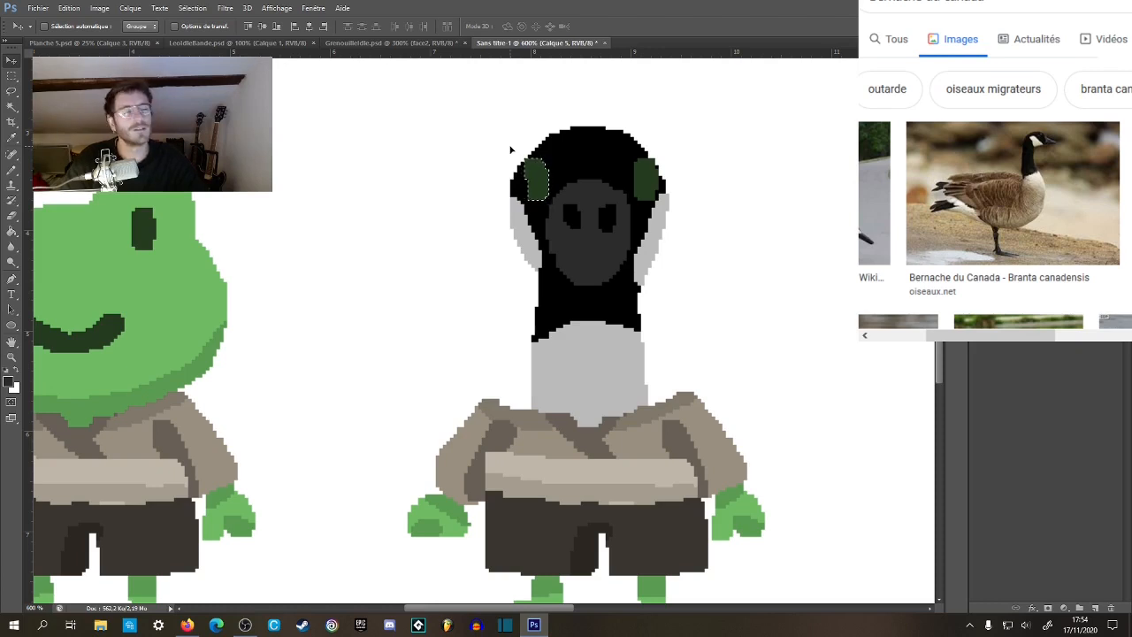
key(l)
key(ctrl+d)
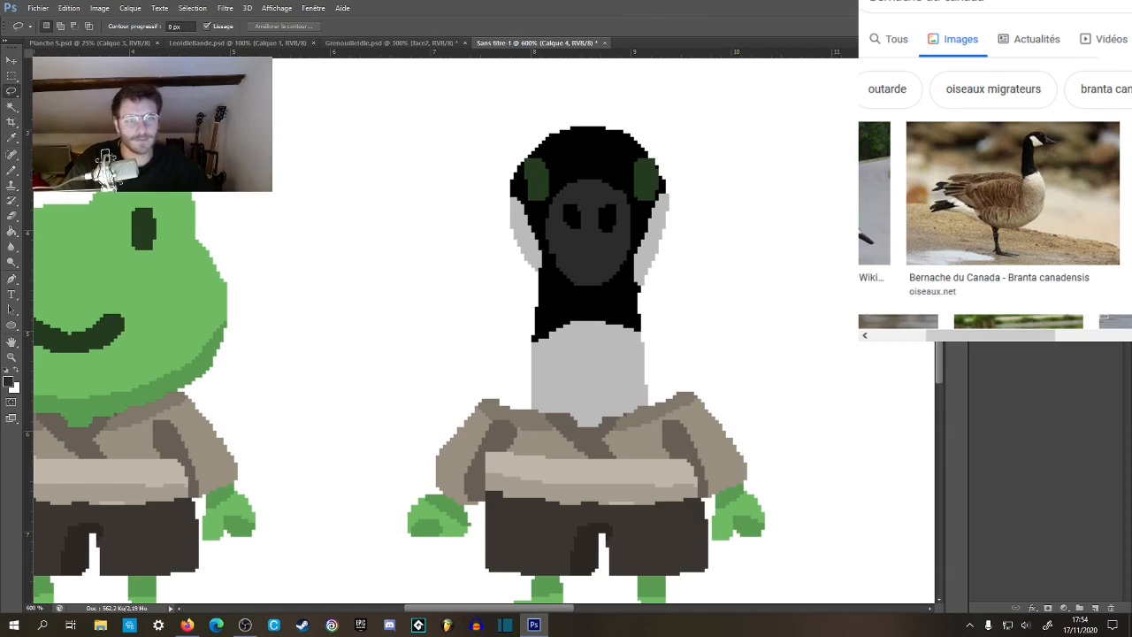
Try to widen the goose's head by painting black over the lower part of the left-hand grey cheek.
key(z)
click(586, 199)
key(b)
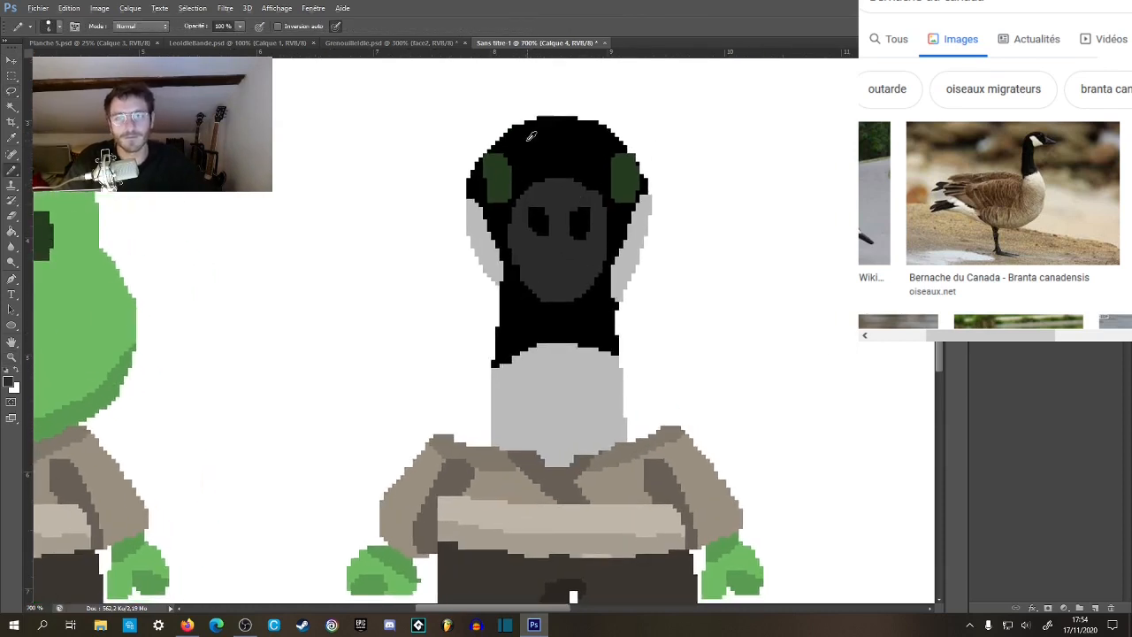
drag(515, 292, 484, 260)
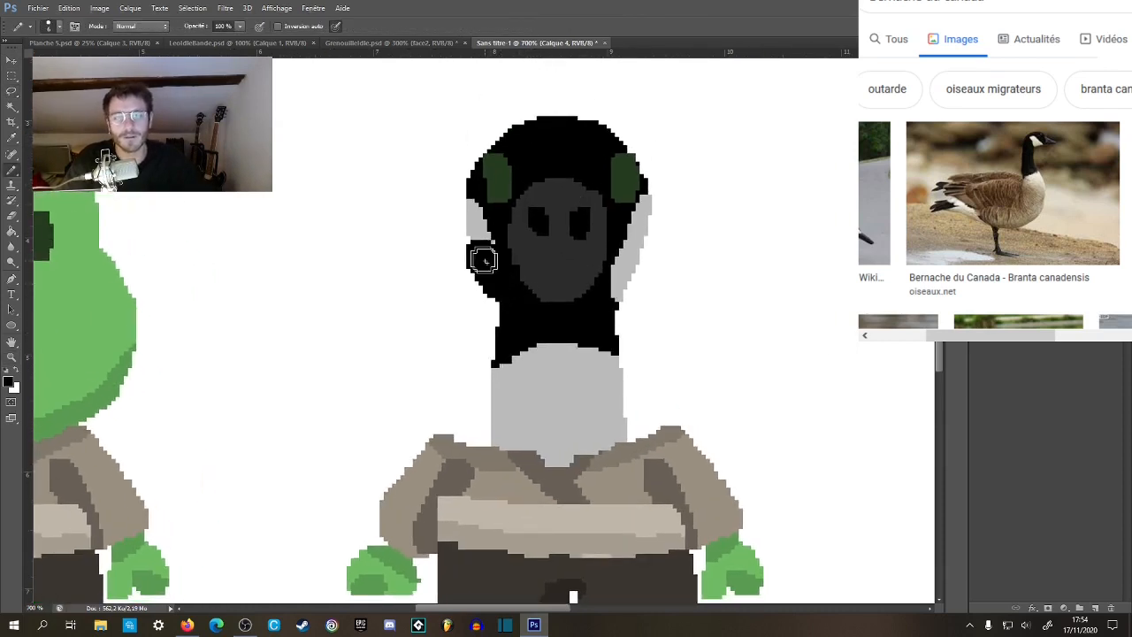
key(ctrl+z)
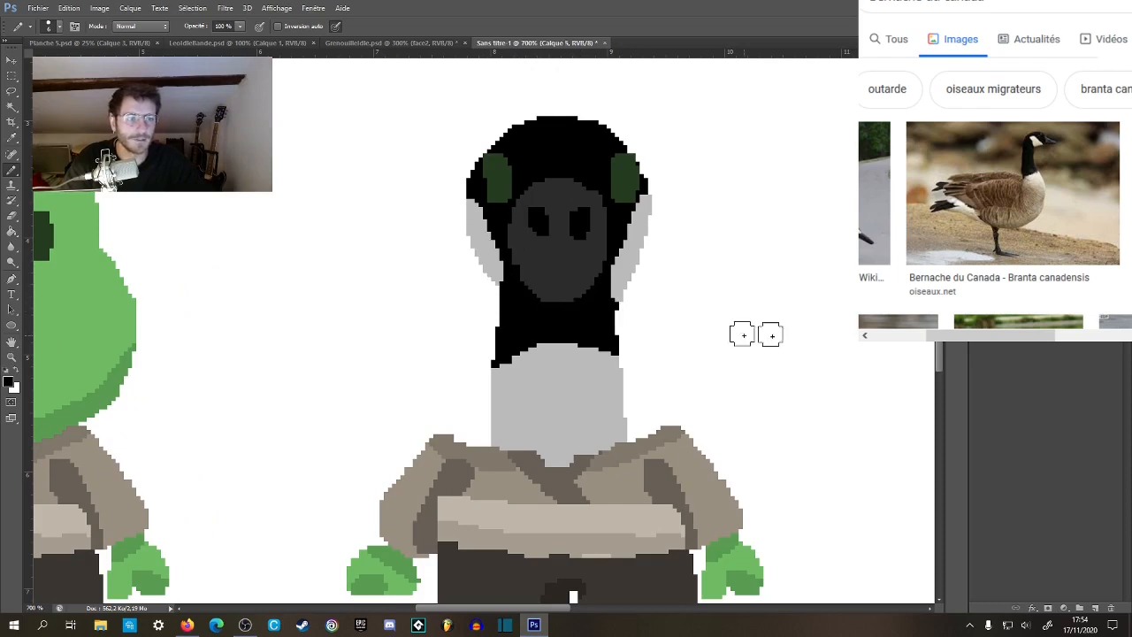
Add a new layer with a black stroke beside the left-hand cheek and clear the white halo around the head on layer Calque 4.
click(1095, 608)
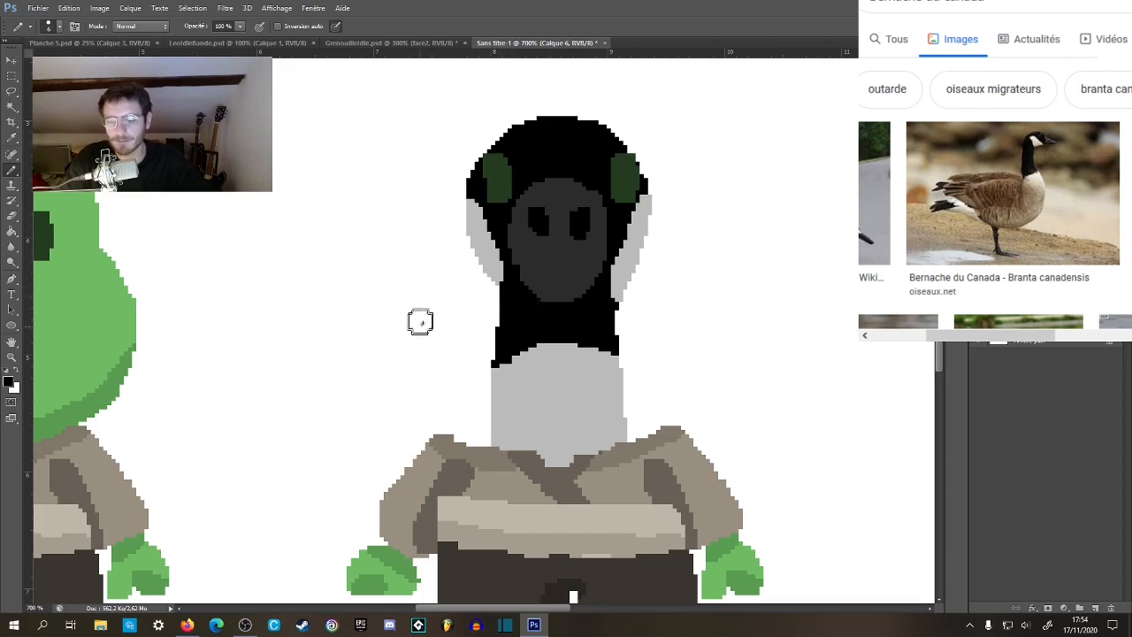
drag(455, 138, 478, 114)
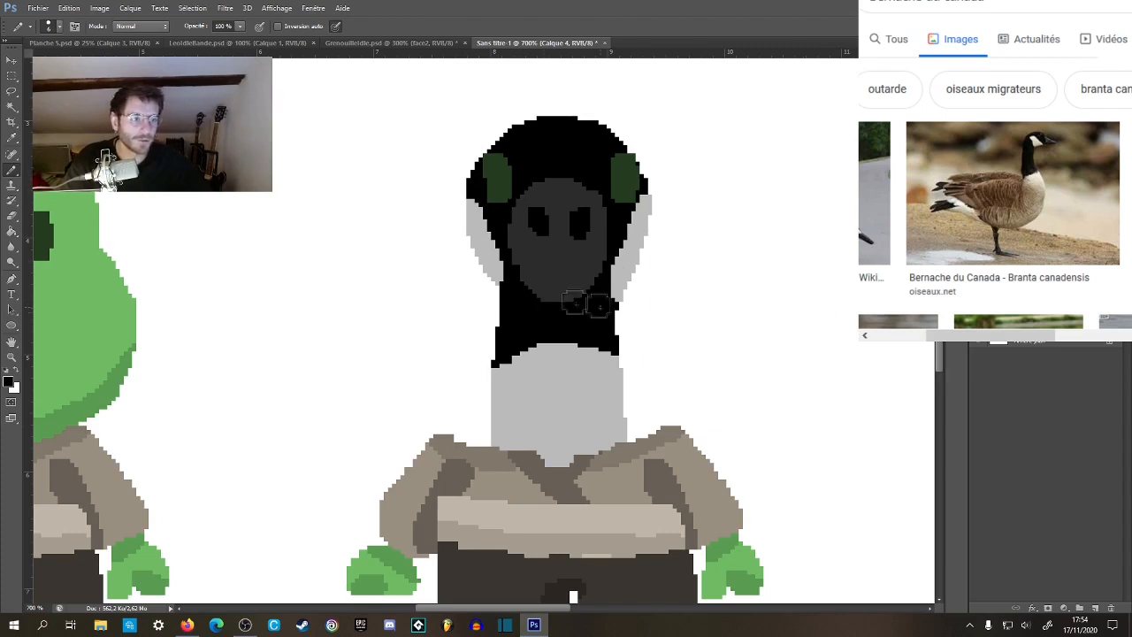
key(w)
click(471, 282)
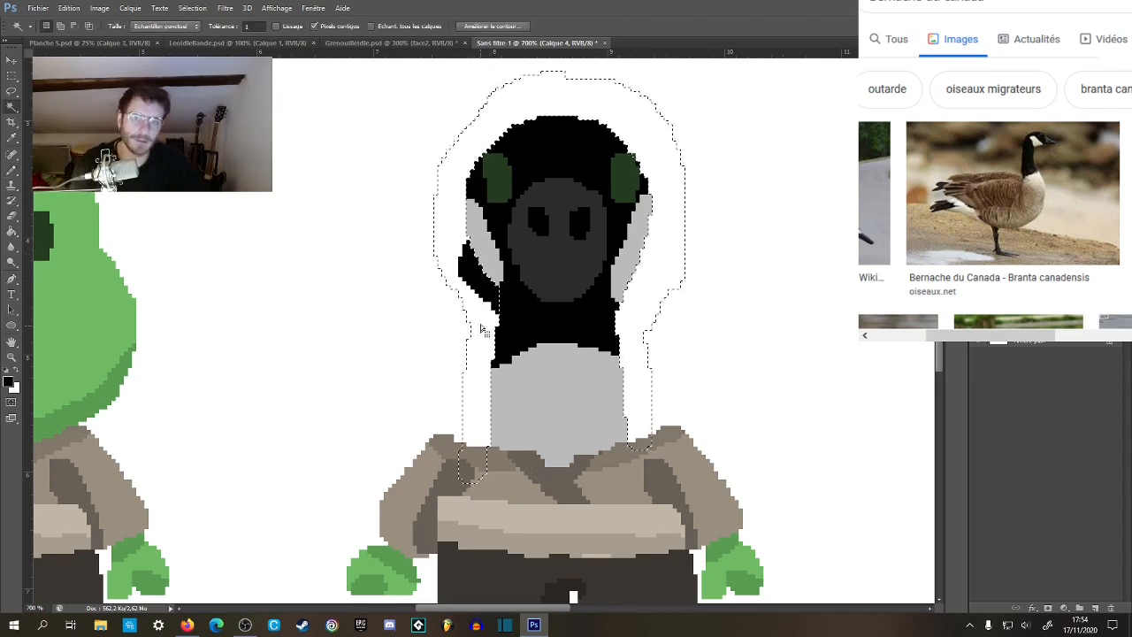
key(m)
click(661, 328)
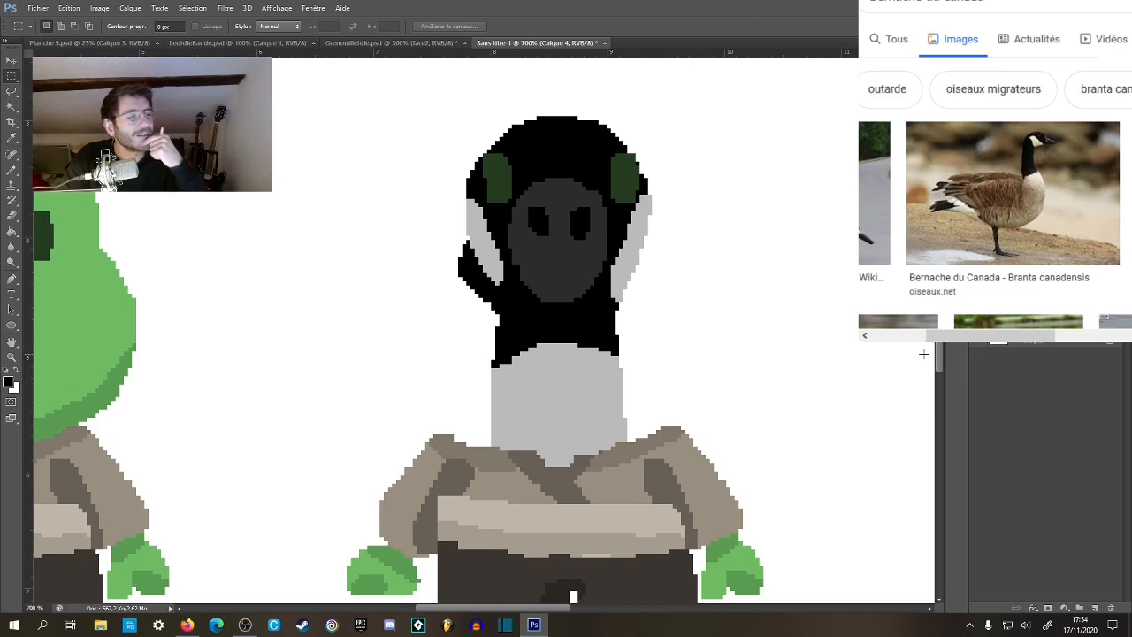
key(b)
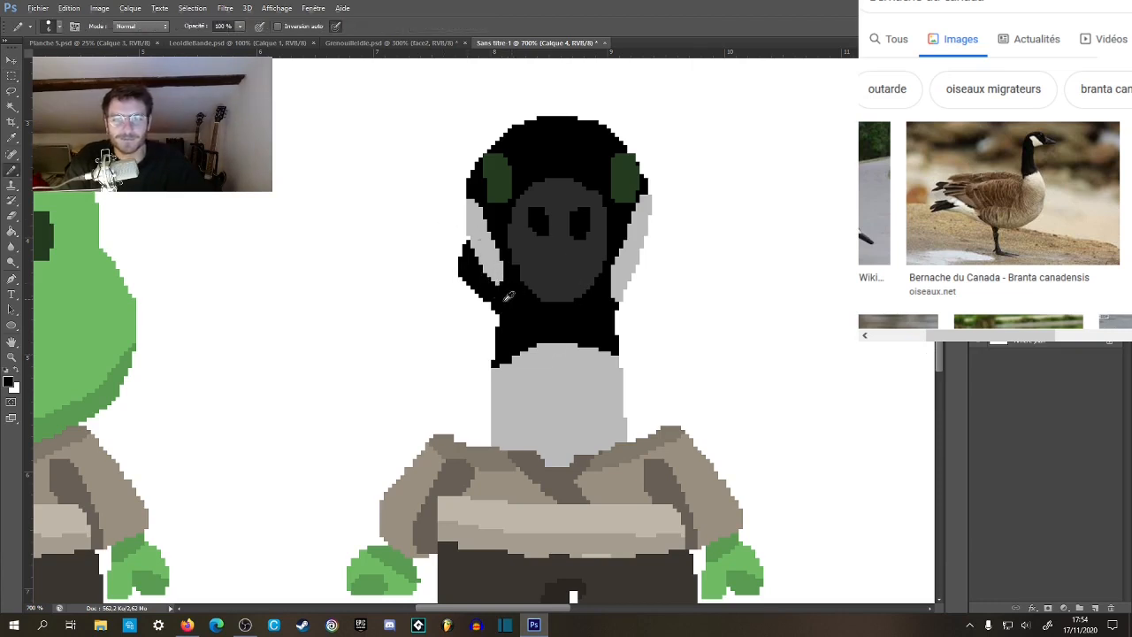
key(ctrl+shift+d)
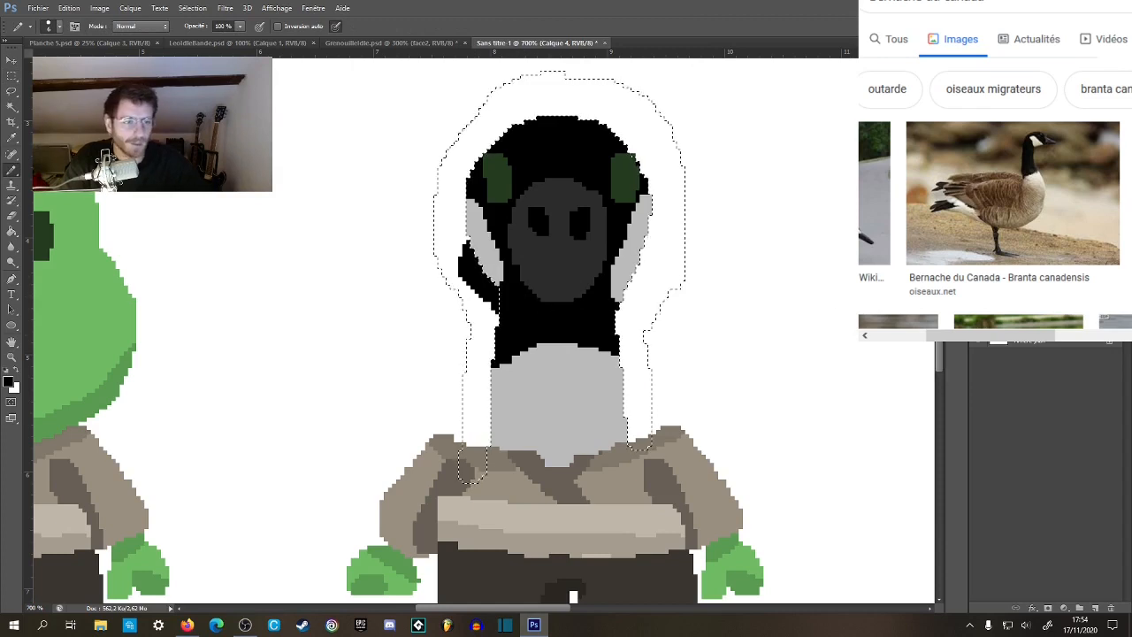
click(13, 80)
click(460, 279)
Paint a black rim around both sides and the top of the goose's head on layer Calque 6, behind the grey cheeks.
key(e)
mouse_move(471, 291)
mouse_down()
mouse_move(536, 324)
mouse_move(578, 321)
mouse_move(472, 240)
mouse_move(468, 193)
mouse_move(501, 133)
mouse_move(529, 120)
mouse_move(603, 109)
mouse_move(648, 142)
mouse_up()
key(b)
key(ctrl+z)
mouse_move(488, 170)
mouse_down()
mouse_move(536, 117)
mouse_move(504, 133)
mouse_move(468, 187)
mouse_move(472, 251)
mouse_move(492, 285)
mouse_up()
mouse_move(526, 124)
mouse_down()
mouse_move(553, 125)
mouse_move(539, 115)
mouse_move(582, 121)
mouse_move(644, 169)
mouse_move(645, 262)
mouse_move(601, 314)
mouse_move(648, 247)
mouse_up()
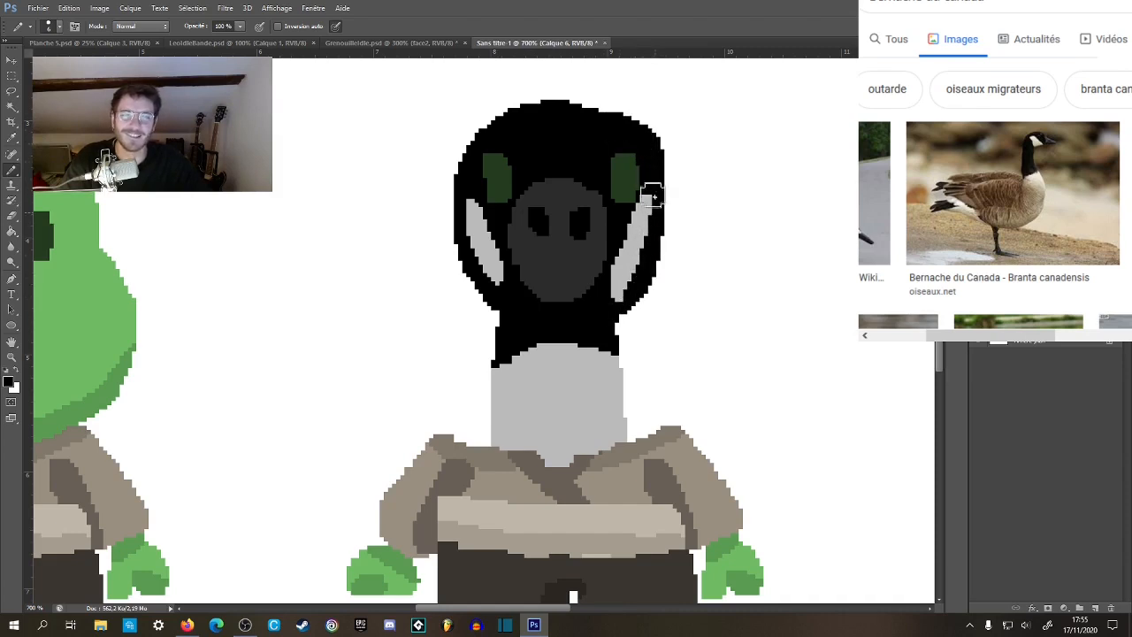
key(ctrl+z)
key(ctrl+z)
mouse_move(529, 120)
mouse_down()
mouse_move(584, 113)
mouse_move(629, 140)
mouse_move(649, 184)
mouse_move(650, 231)
mouse_move(616, 294)
mouse_up()
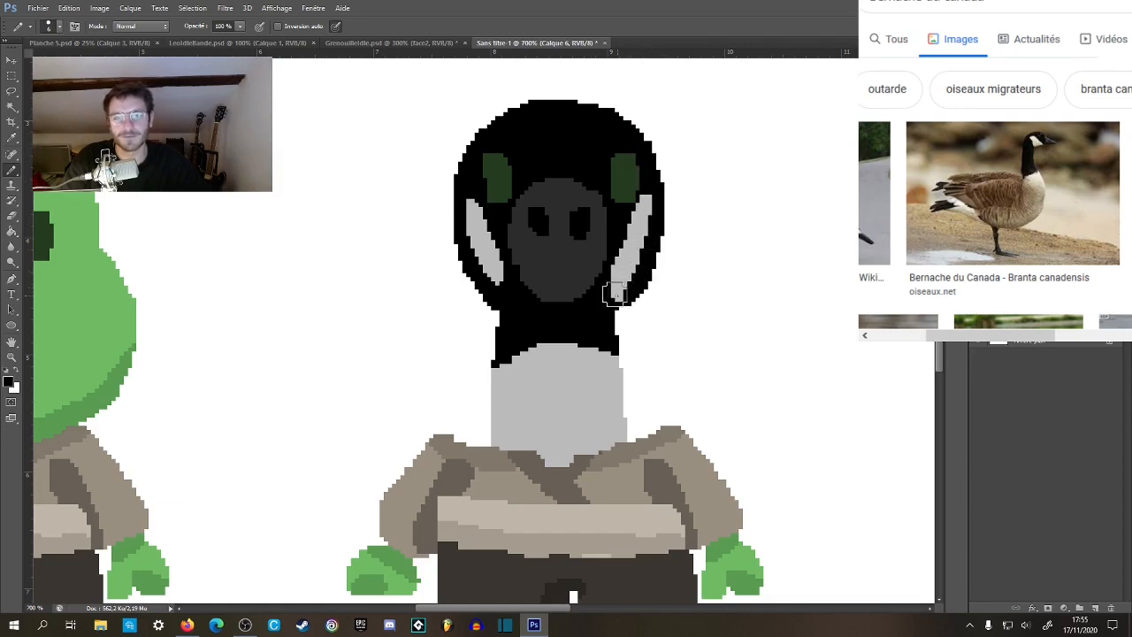
Pick the cheeks' light grey as the painting colour, activate layer Calque 4 and drop the selection of the head's black rim.
key(w)
click(540, 318)
key(b)
alt+click(491, 263)
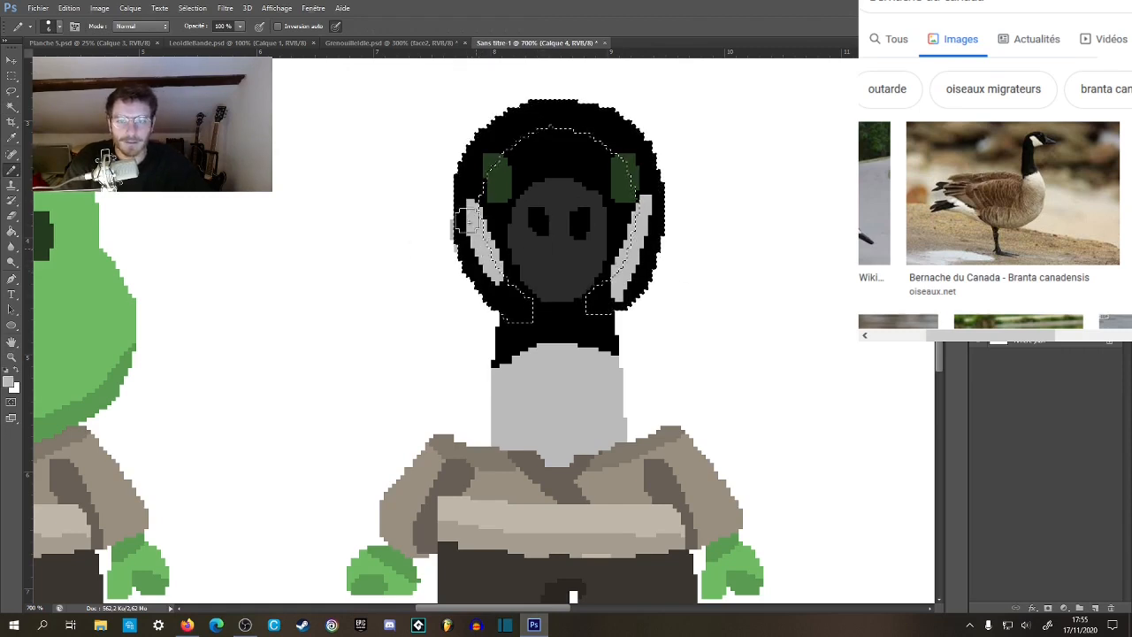
click(1026, 305)
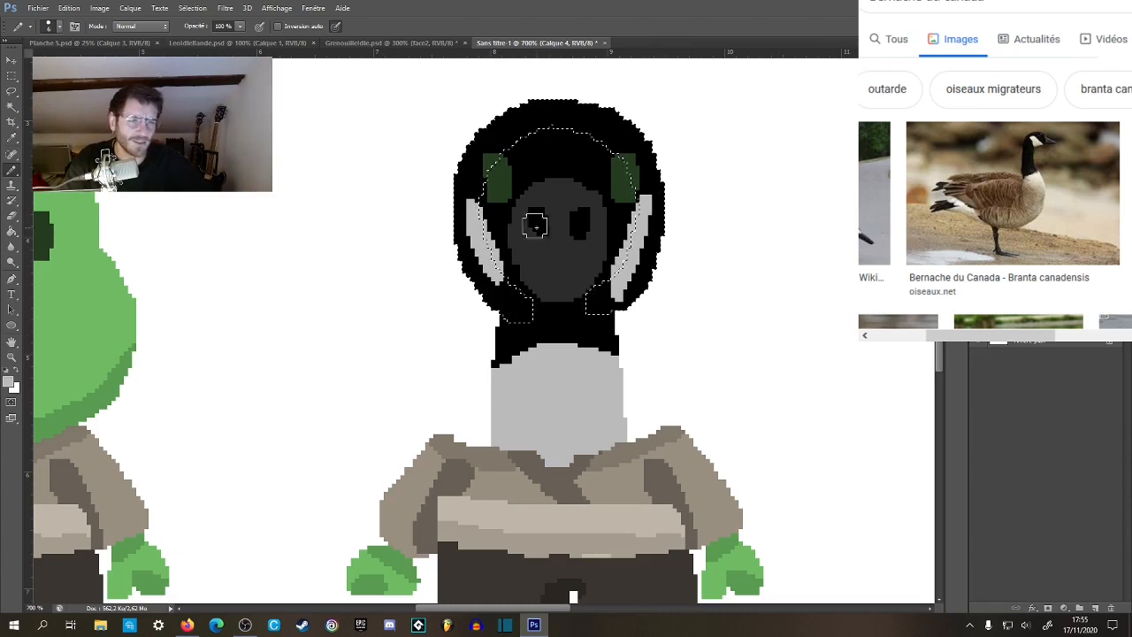
key(v)
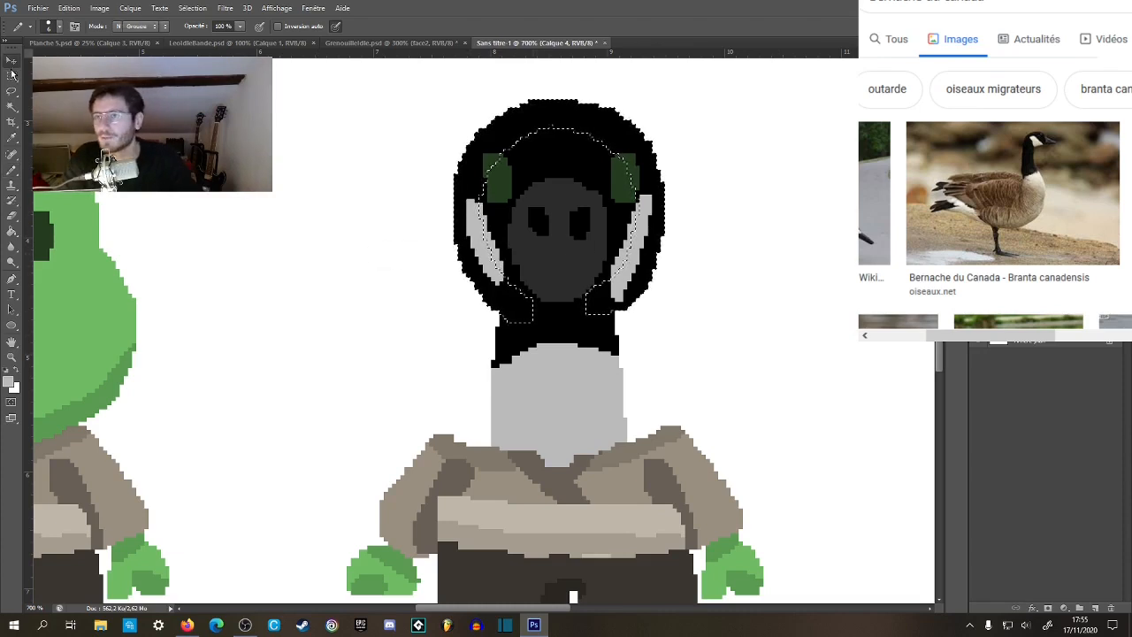
key(ctrl+z)
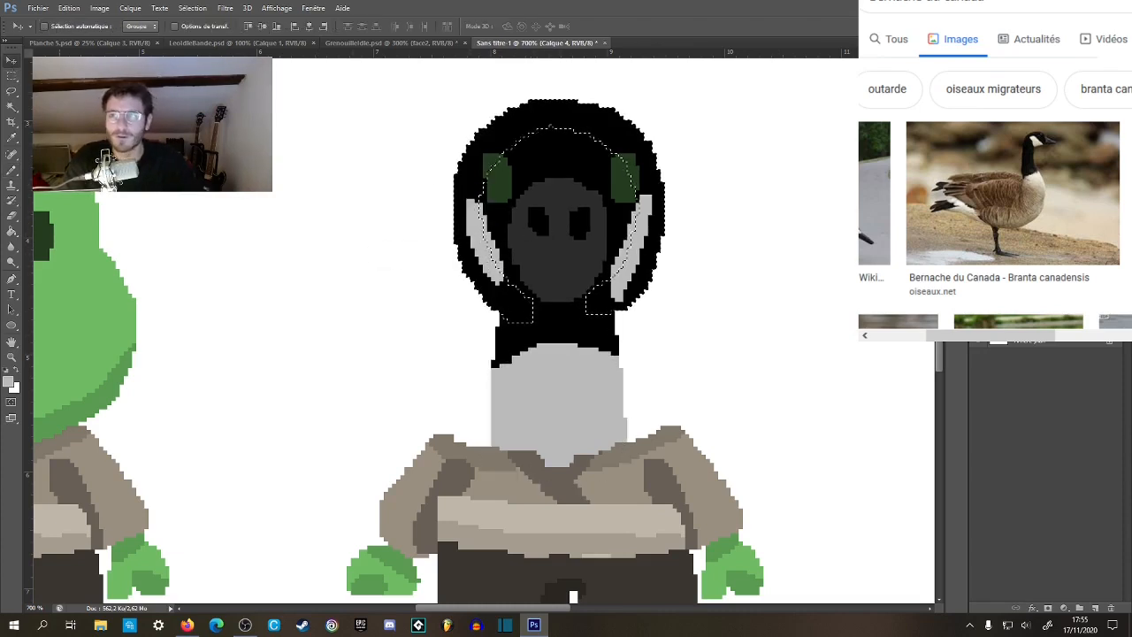
click(11, 76)
click(522, 260)
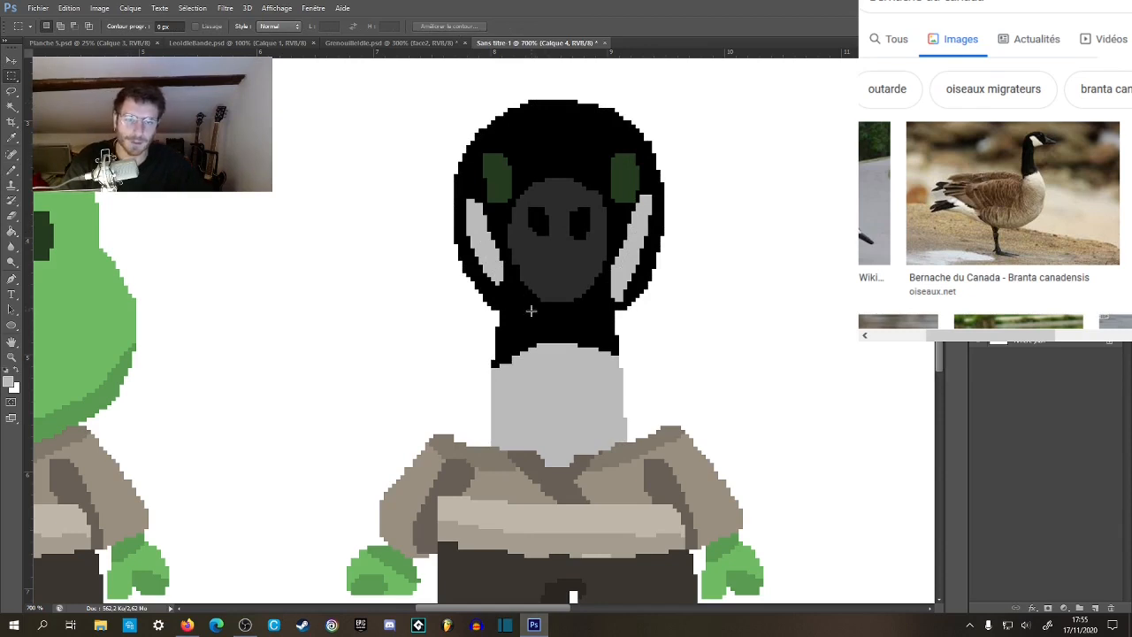
Select the goose's whole black head and upper neck with the Magic Wand, sampling all layers.
key(w)
click(485, 301)
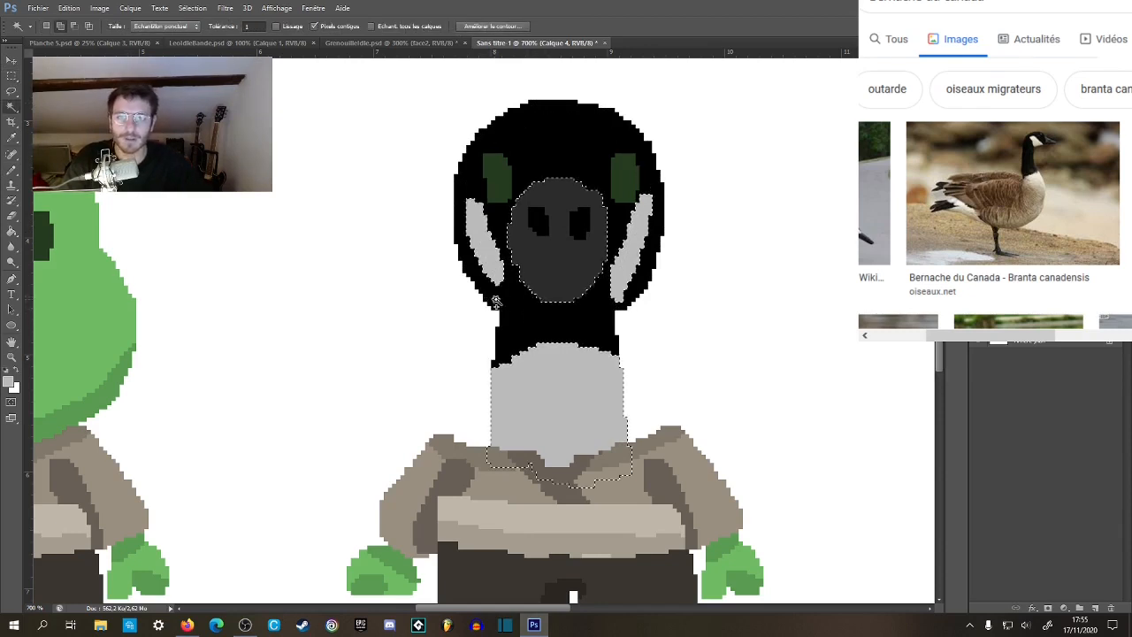
click(372, 25)
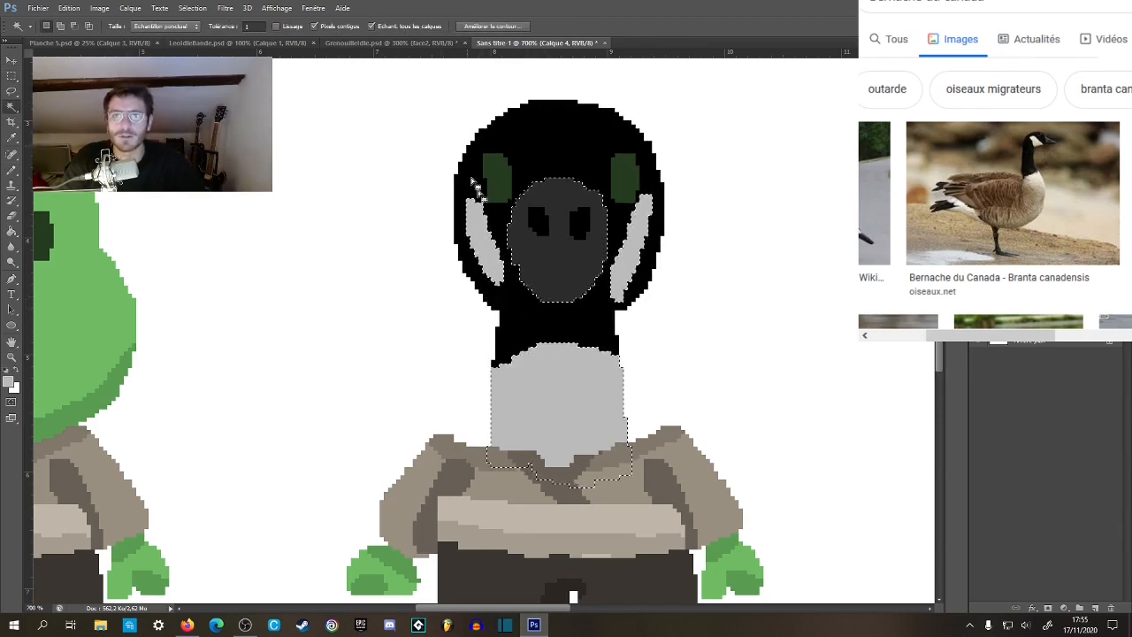
click(541, 168)
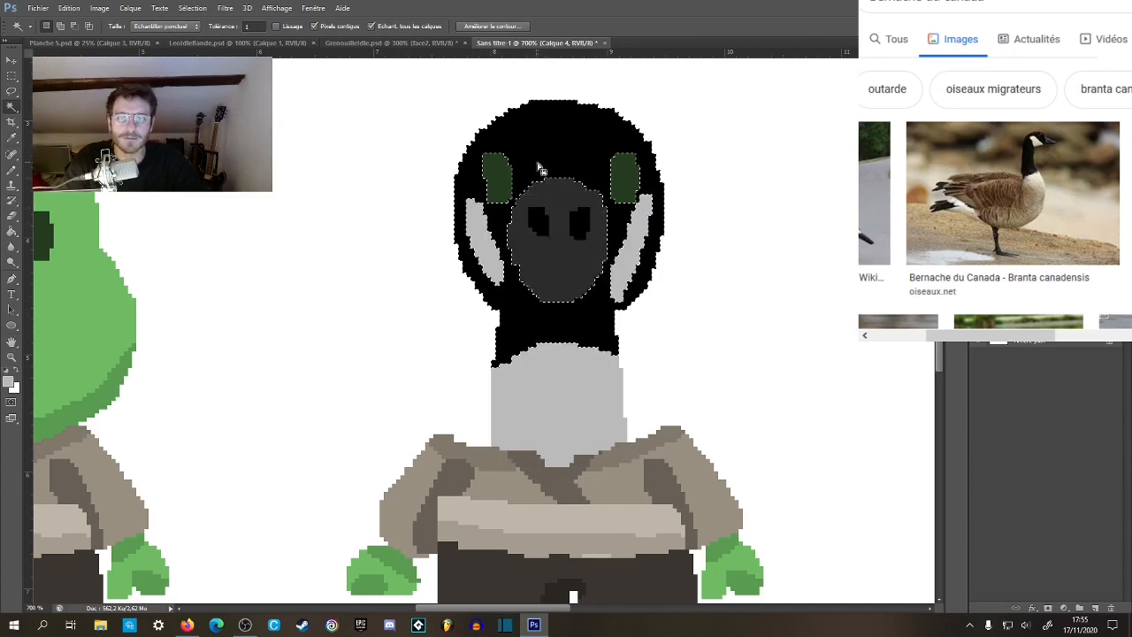
Paint both cheeks light grey out to the head's outer edge within the selection, then deselect.
key(b)
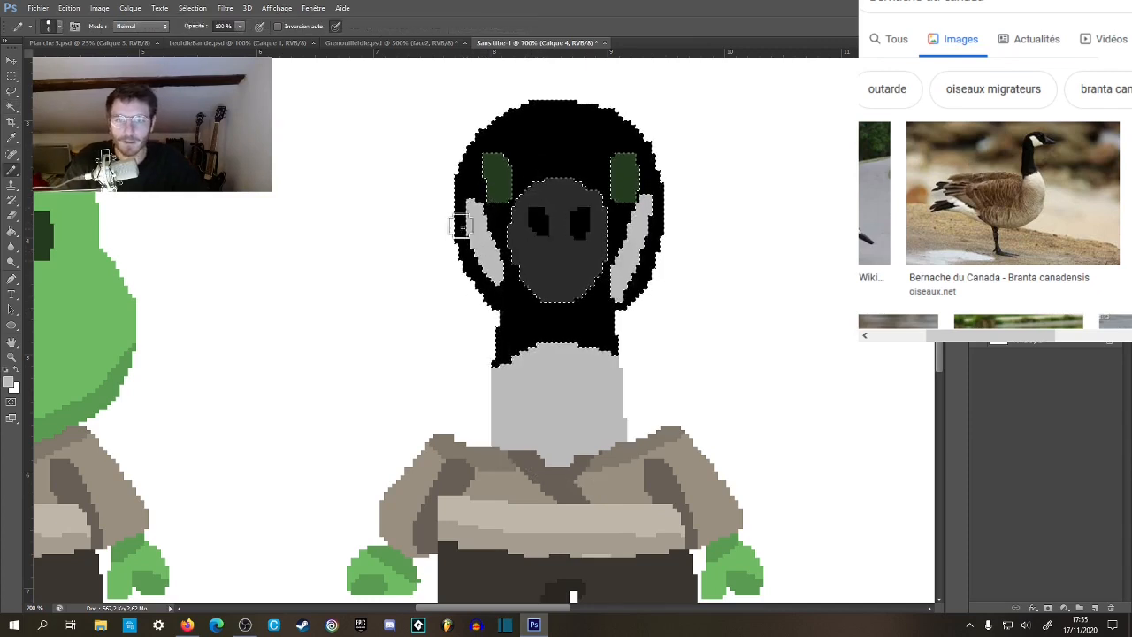
drag(460, 216, 469, 250)
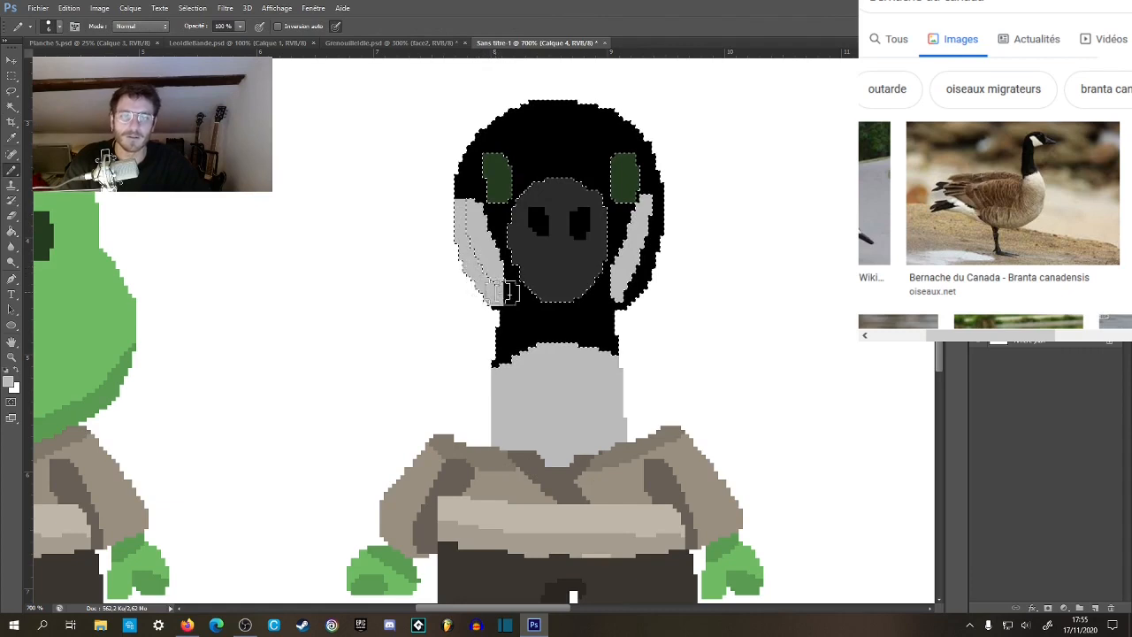
drag(642, 263, 657, 213)
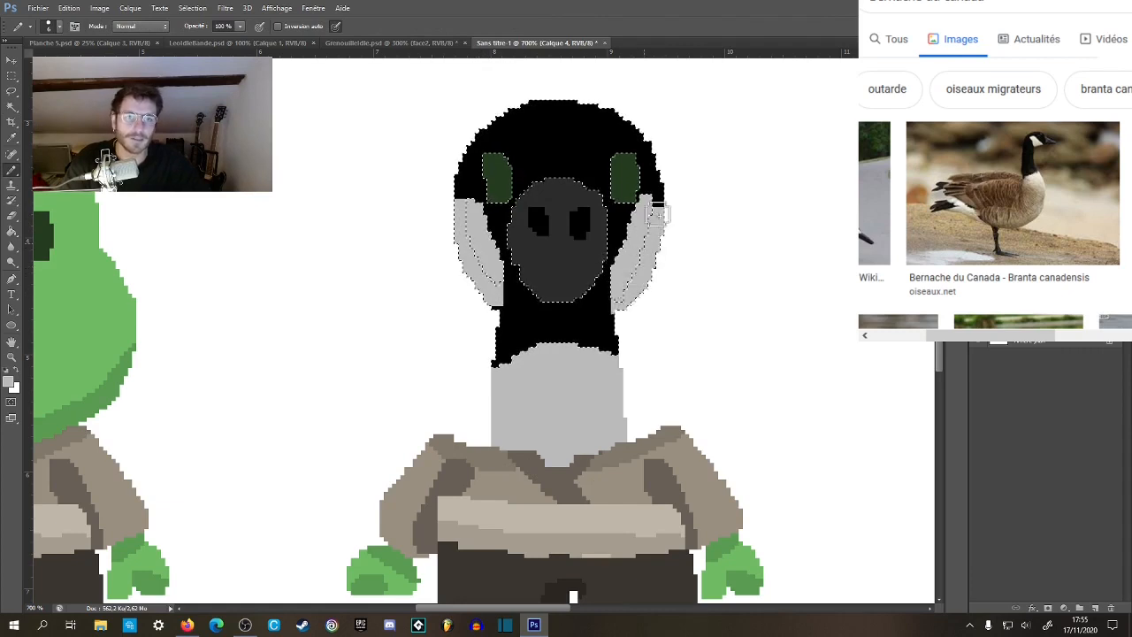
click(11, 76)
click(371, 316)
Reselect the black head and touch up the lower edge of the left-hand cheek in light grey, then deselect.
key(z)
alt+click(420, 361)
alt+click(419, 361)
alt+click(421, 365)
alt+click(421, 366)
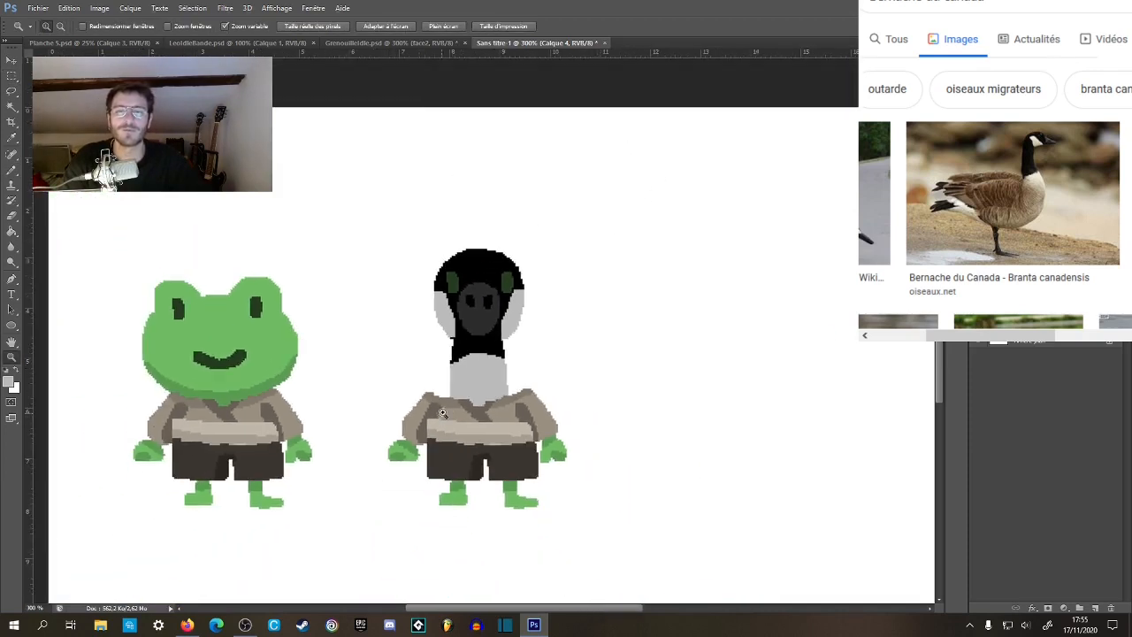
click(462, 325)
click(462, 324)
click(461, 325)
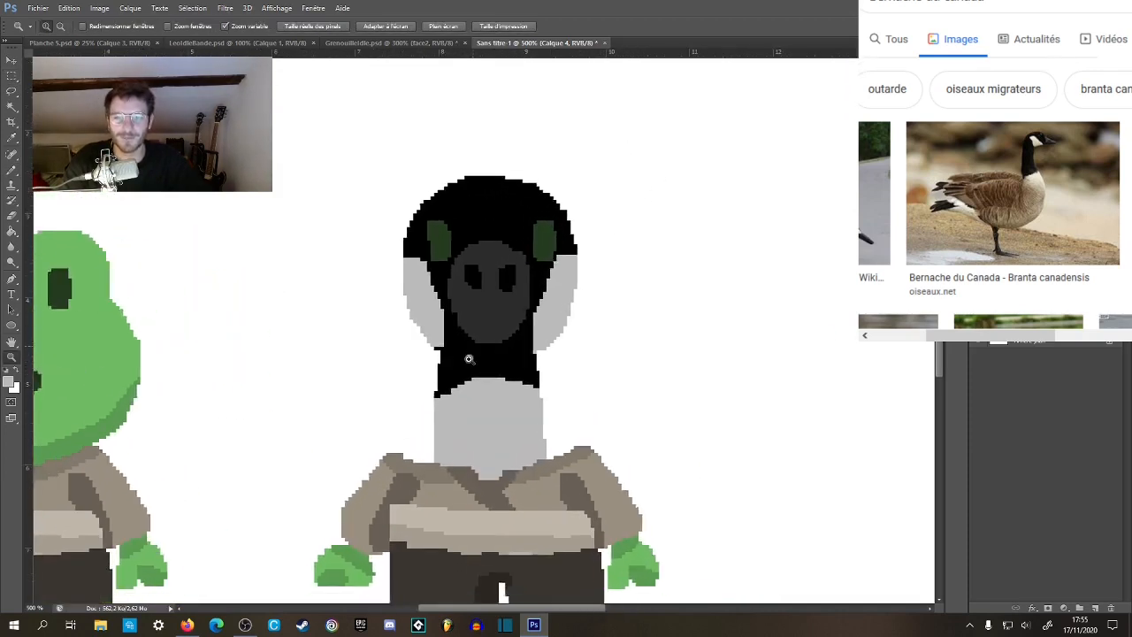
key(w)
click(453, 368)
key(b)
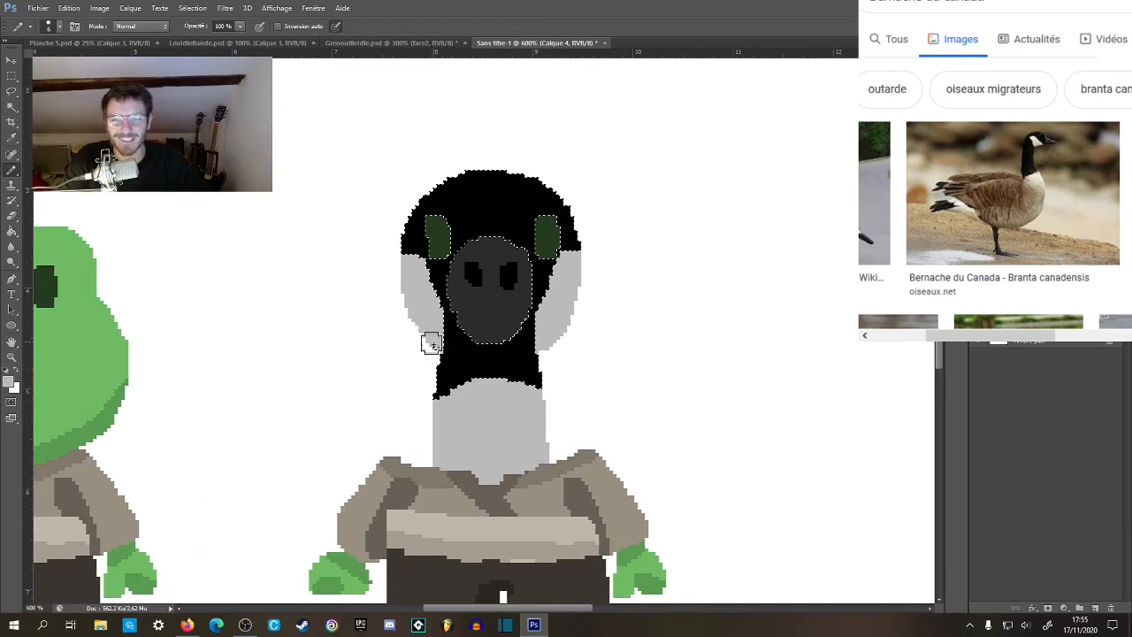
key(m)
key(ctrl+d)
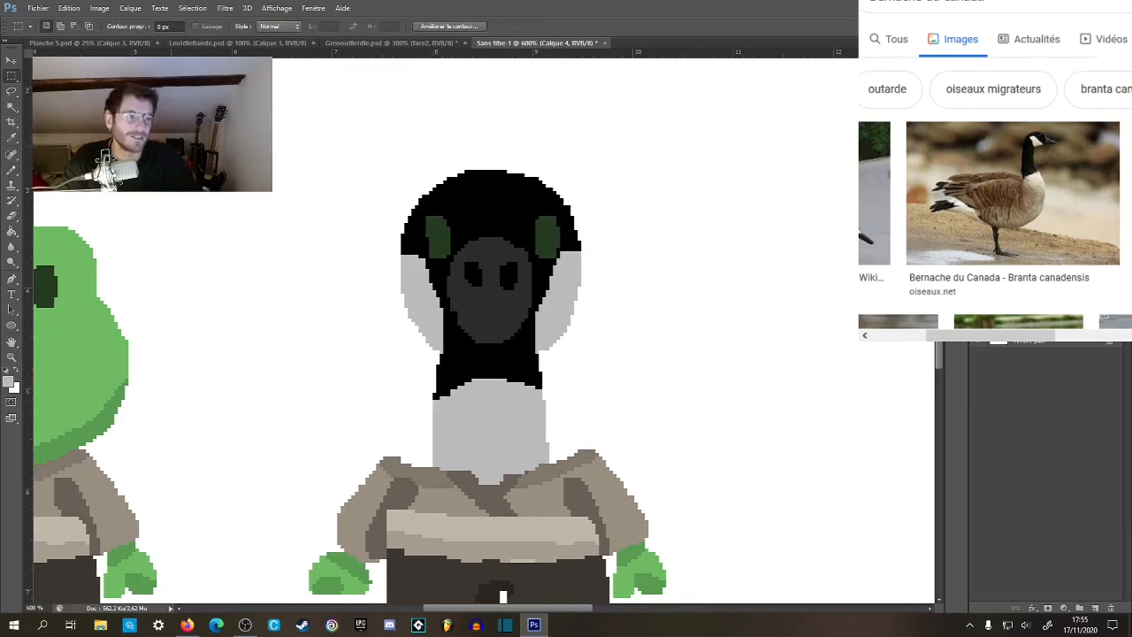
Activate layer Calque 5 and paint black over the upper part of both green eyes to shorten them.
key(z)
click(539, 308)
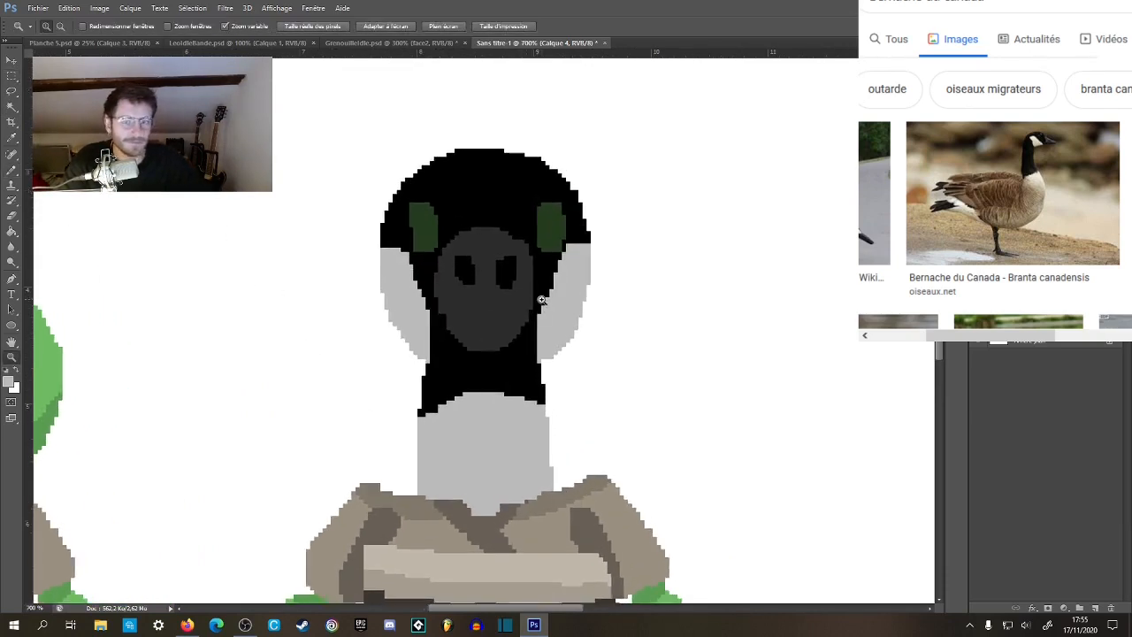
click(541, 300)
key(b)
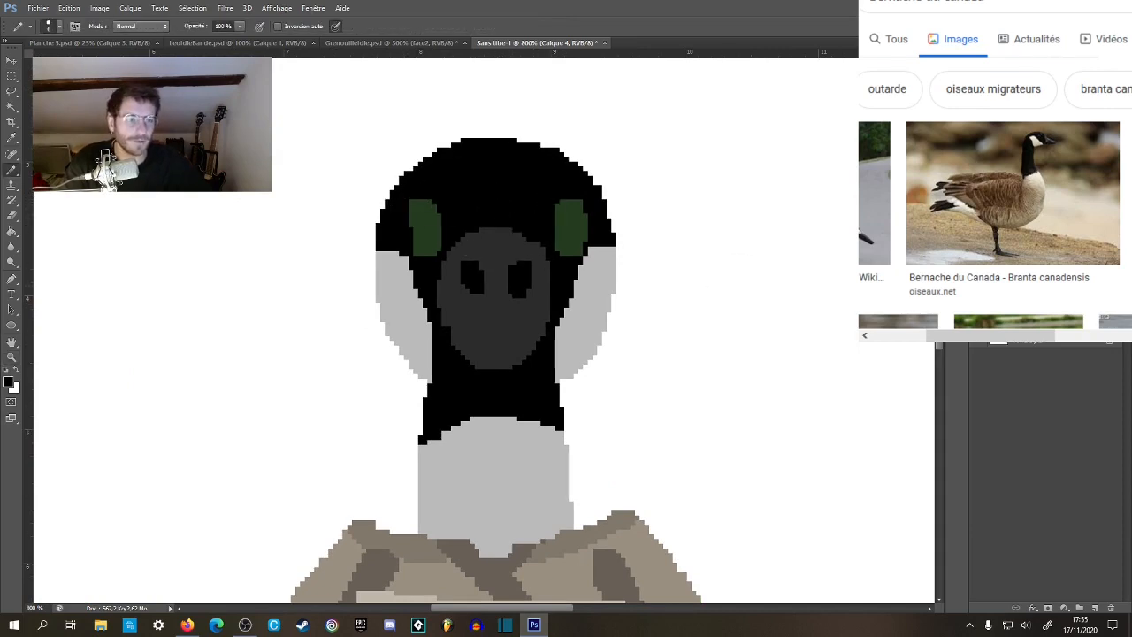
key(ctrl+z)
key(ctrl+shift+z)
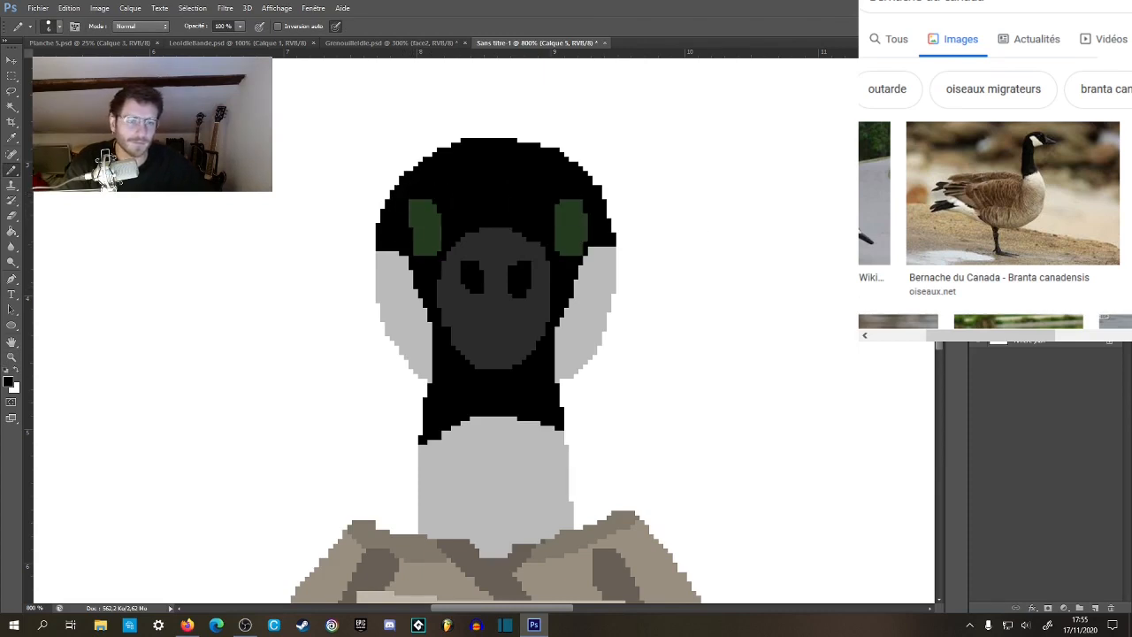
key(ctrl+z)
key(ctrl+shift+z)
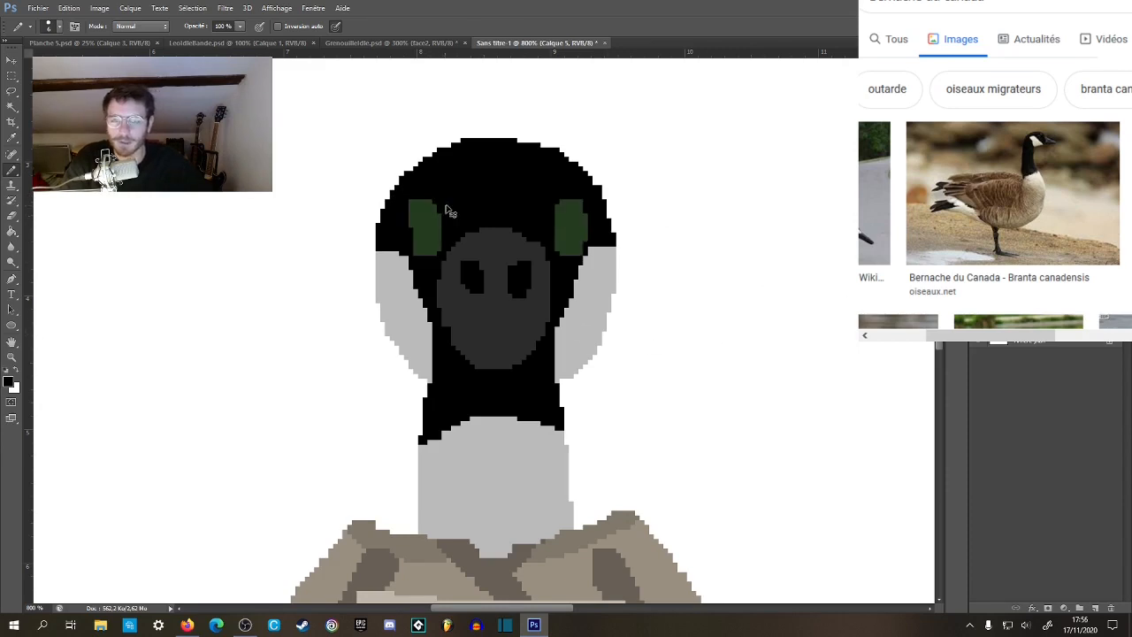
drag(417, 202, 449, 212)
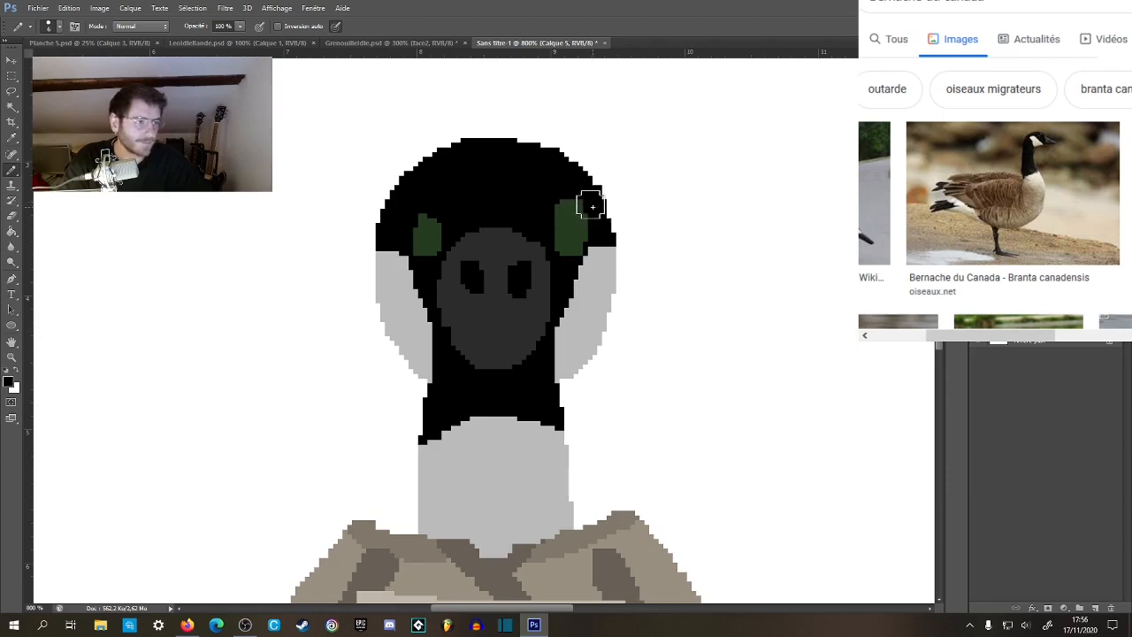
drag(553, 202, 597, 227)
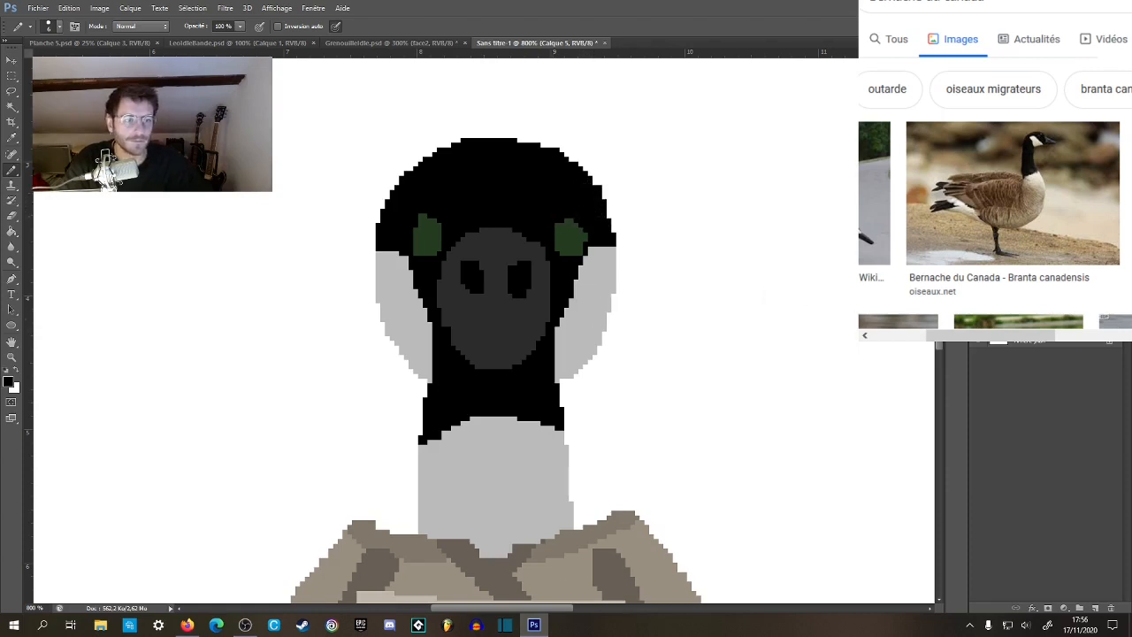
Try to shift both eyes upward and sideways, then undo the move.
key(ctrl+a)
key(v)
key(Up)
key(Up)
key(Up)
key(Up)
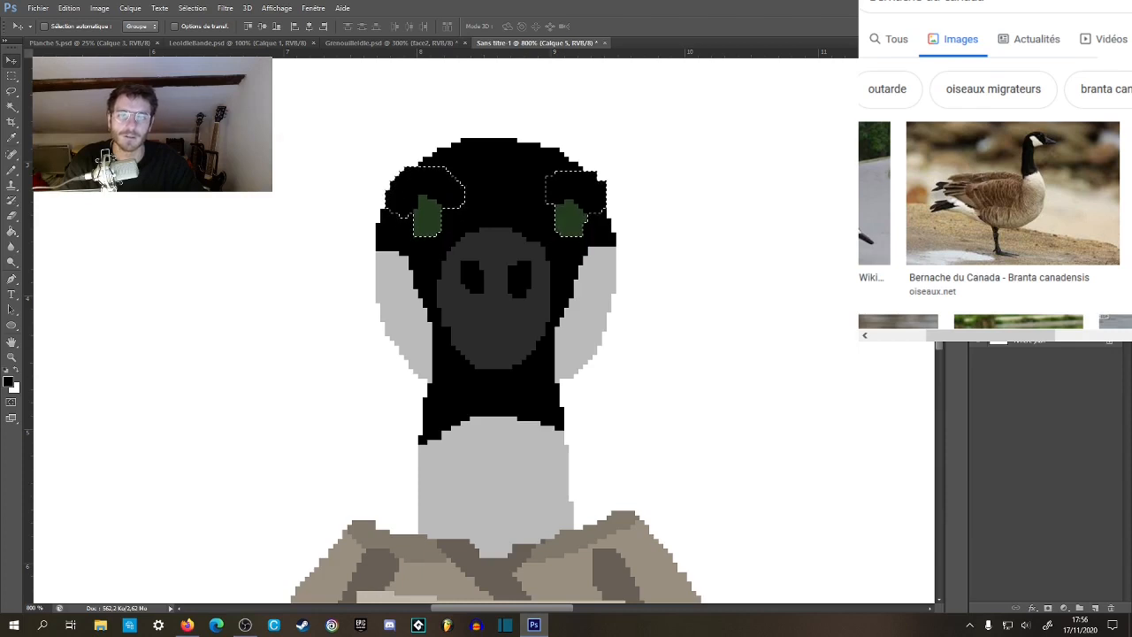
key(shift+Left)
key(shift+Left)
key(shift+Left)
key(shift+Left)
key(ctrl+z)
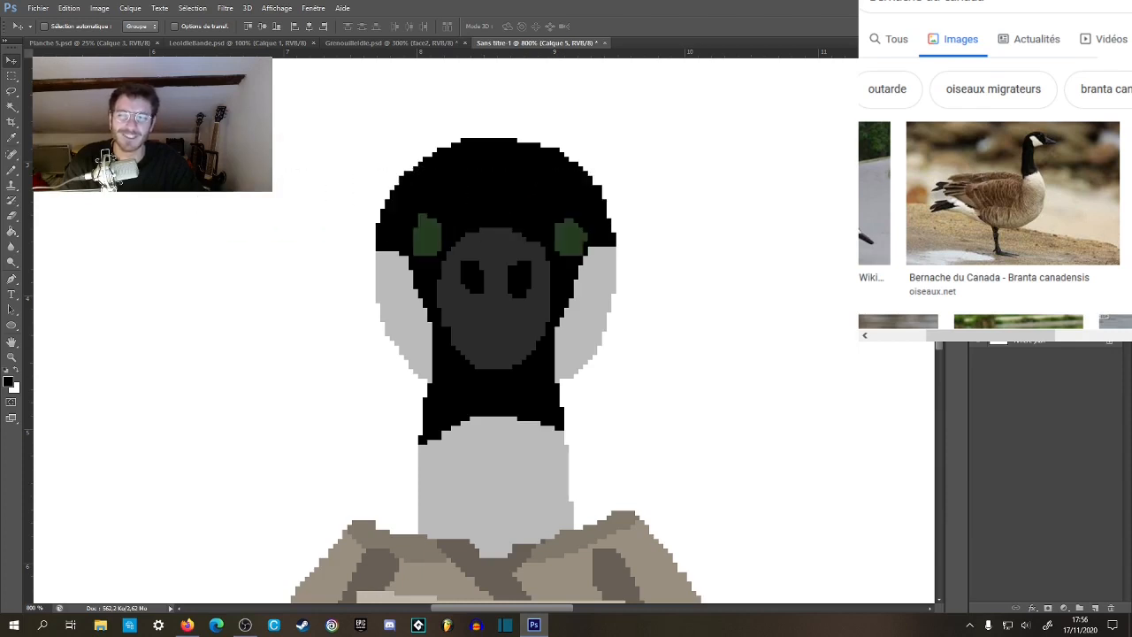
Select the head's black area around the eyes with the Magic Wand, sampling all layers, then deselect it.
key(w)
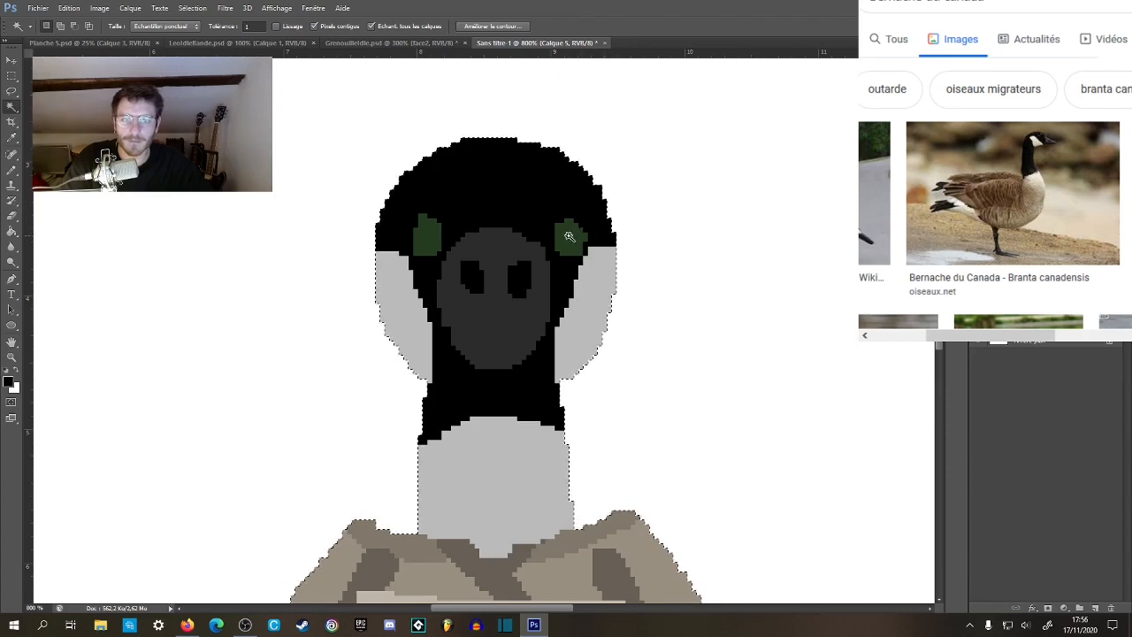
click(577, 222)
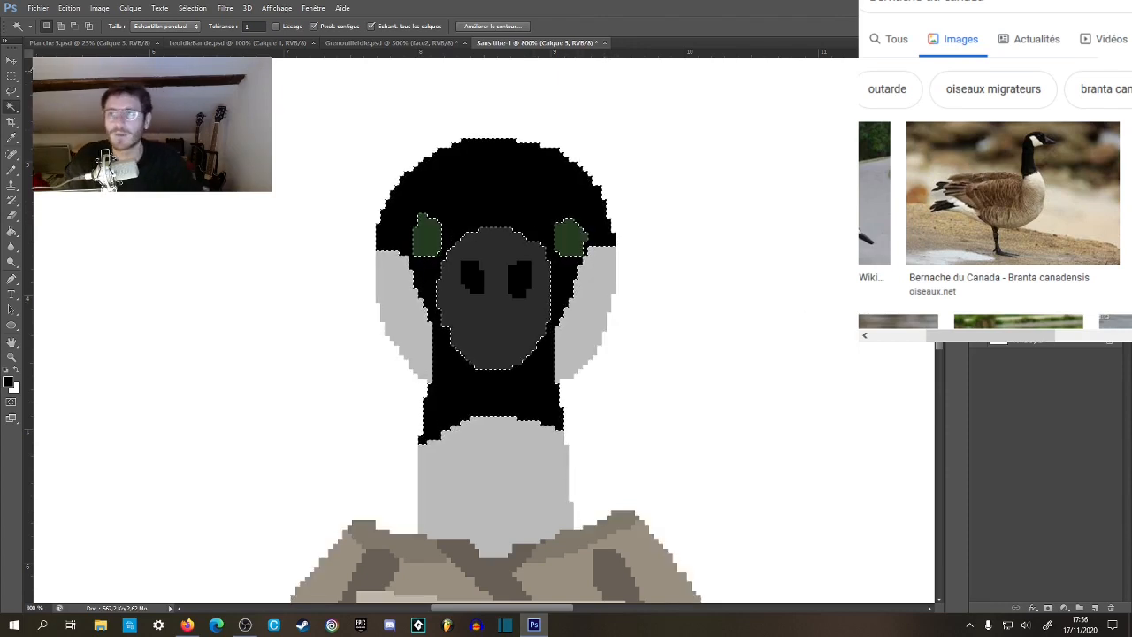
key(m)
key(ctrl+d)
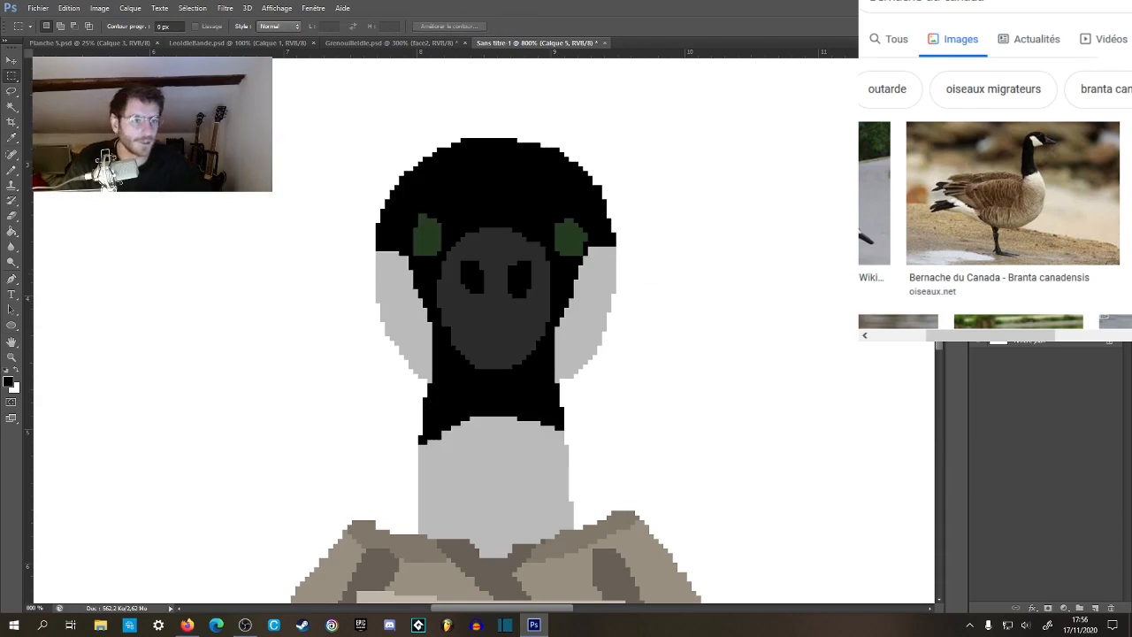
Move both of the goose's eyes slightly upward on the head.
key(v)
key(shift+Up)
key(Down)
key(Down)
key(Down)
key(Down)
key(Down)
key(Down)
key(Down)
key(Down)
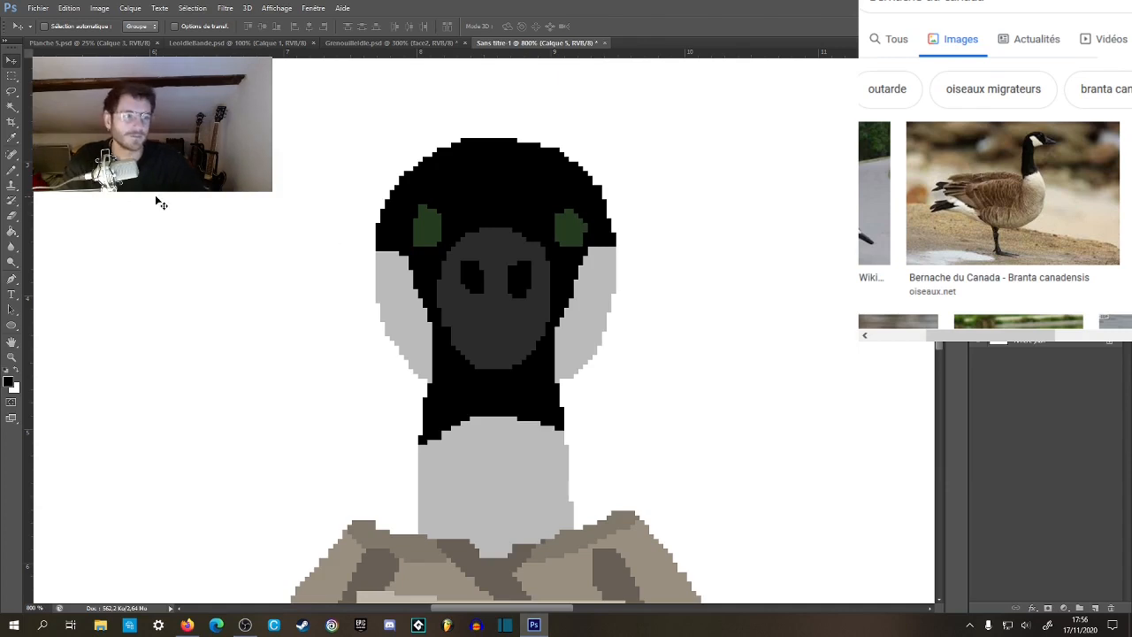
click(11, 76)
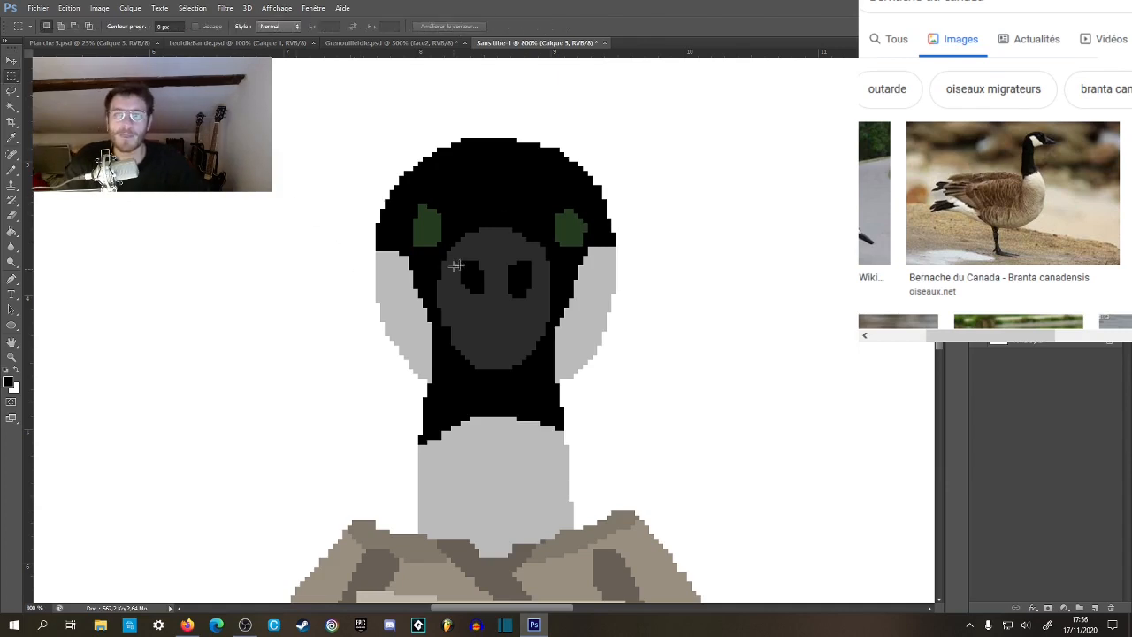
Sample the eyes' dark green and repaint both eyes into matching rounded shapes of equal width.
key(b)
scroll(531, 208, up, 1)
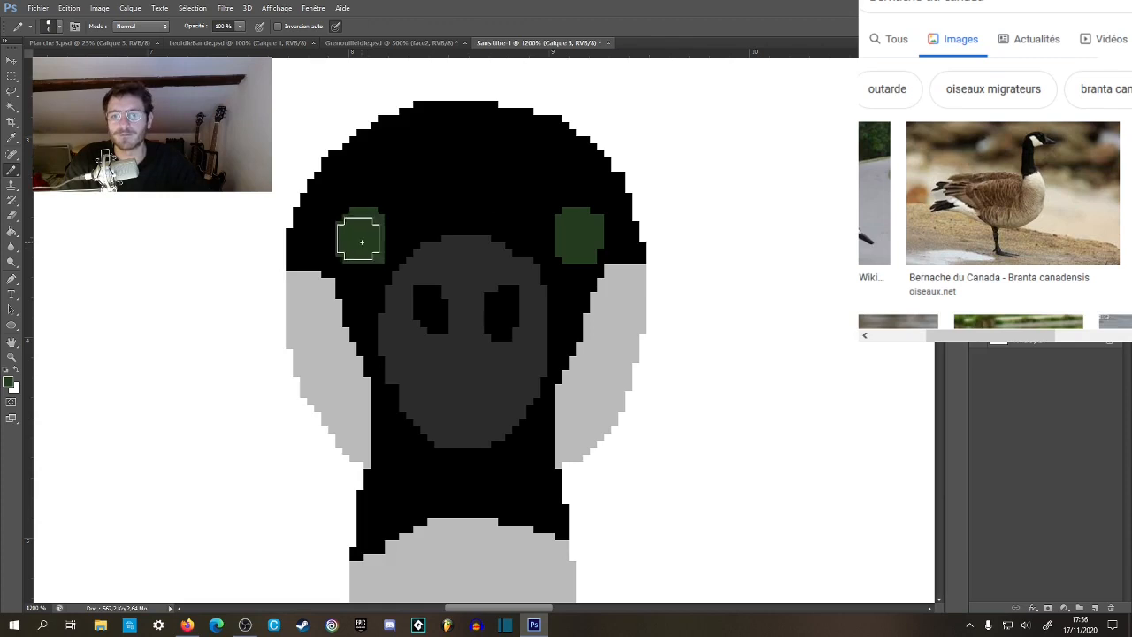
key(z)
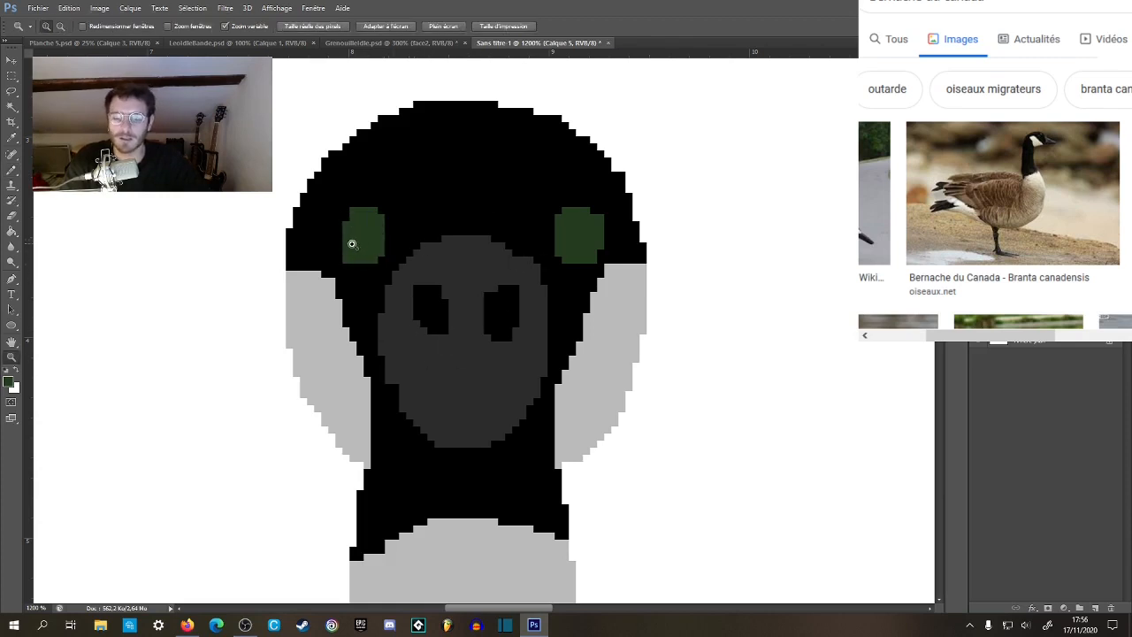
key(b)
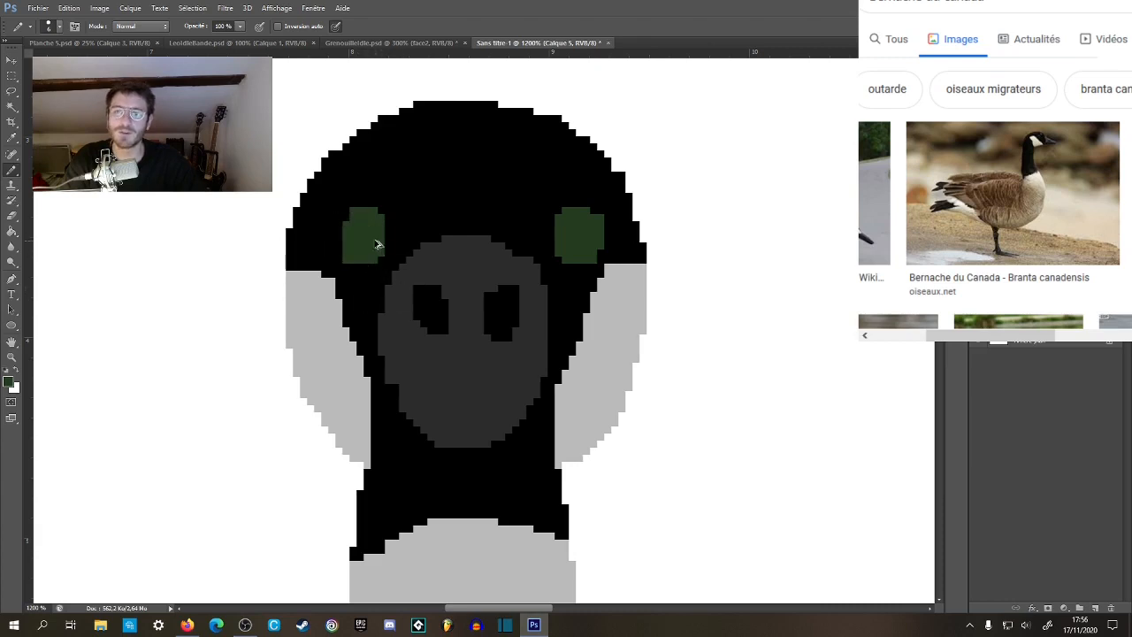
key(z)
alt+click(552, 178)
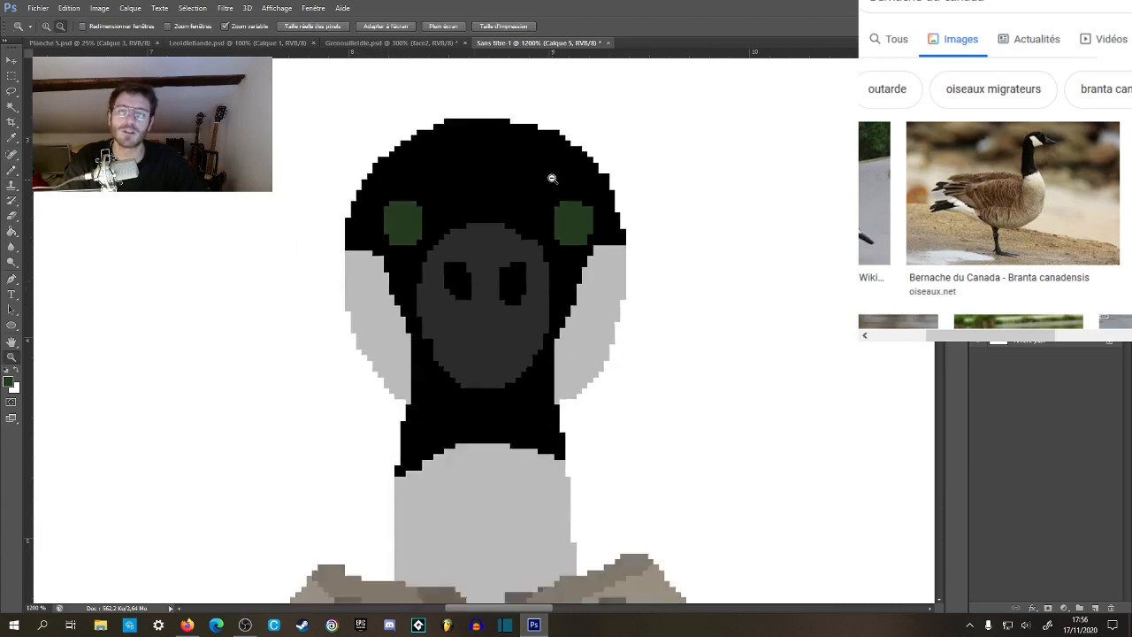
Examine the reshaped eyes up close and compare the whole goose with the frog sprite.
alt+click(553, 179)
alt+click(557, 180)
alt+click(561, 181)
alt+click(564, 183)
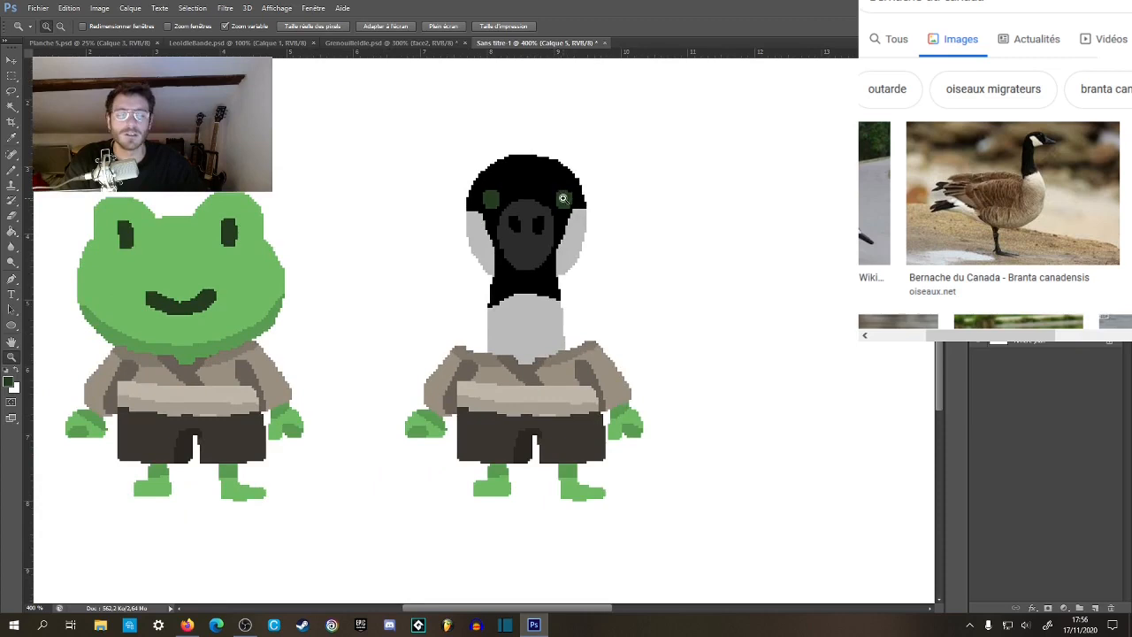
click(563, 199)
click(567, 199)
click(571, 200)
click(573, 202)
click(576, 203)
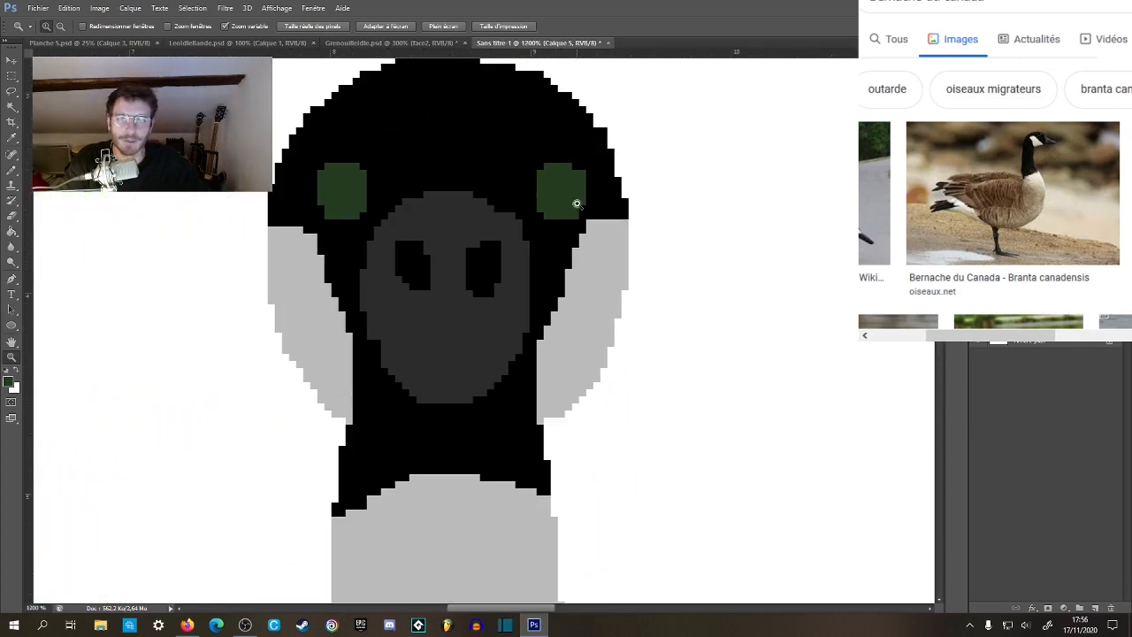
key(b)
key(d)
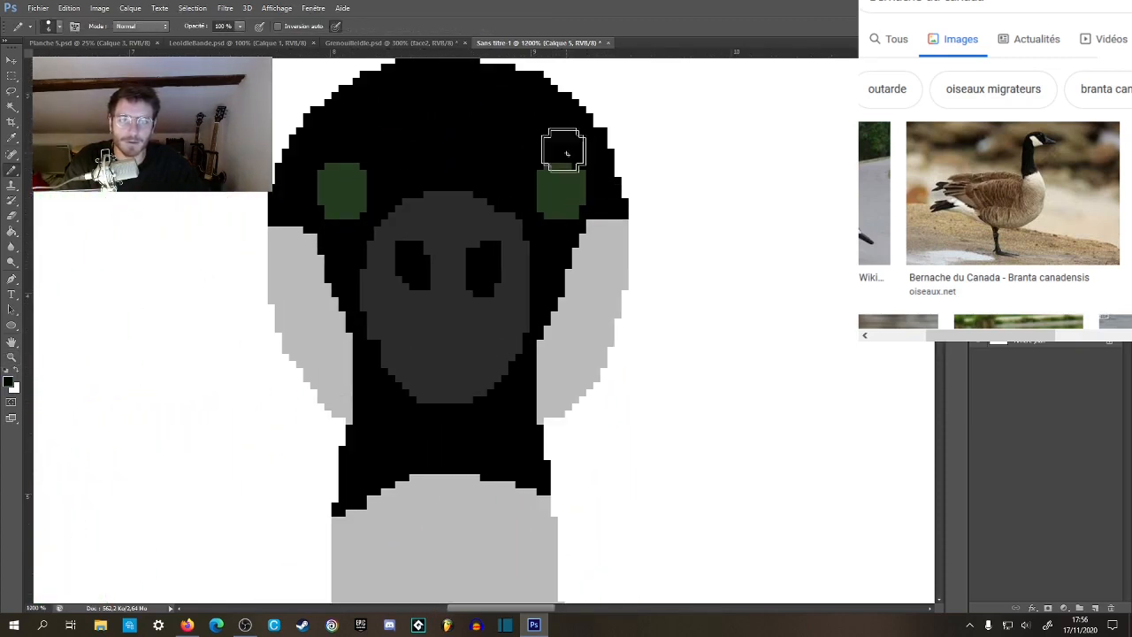
key(z)
alt+click(585, 315)
alt+click(590, 320)
alt+click(594, 323)
alt+click(594, 323)
alt+click(596, 325)
alt+click(596, 327)
alt+click(597, 328)
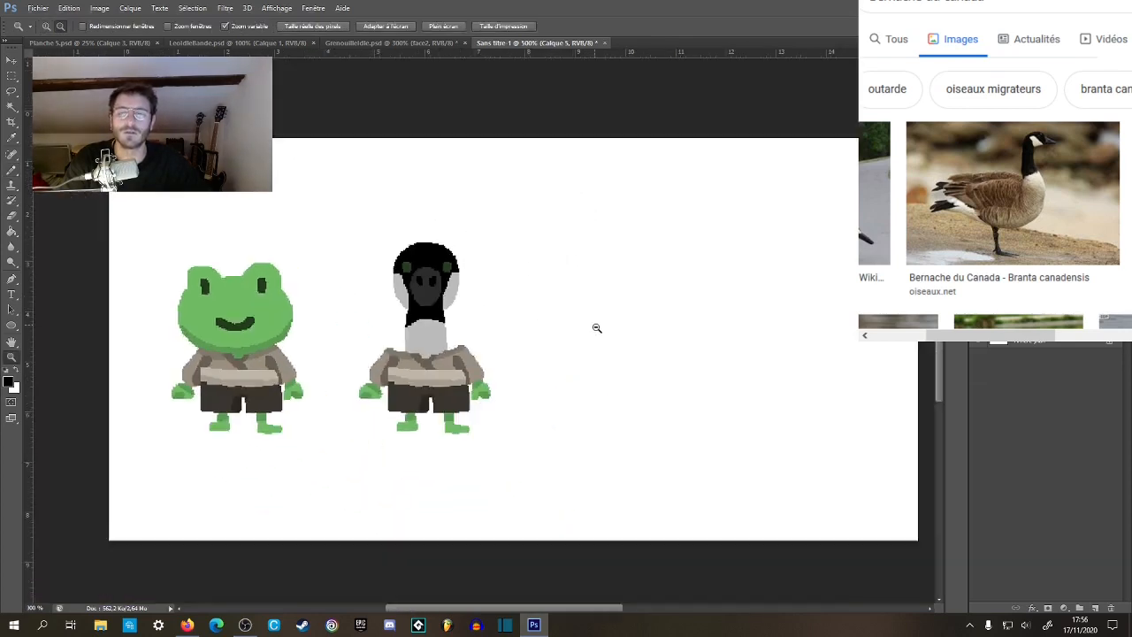
Sample the beak's dark grey and lighten it to 525252 as the foreground colour.
click(395, 255)
click(405, 287)
click(406, 292)
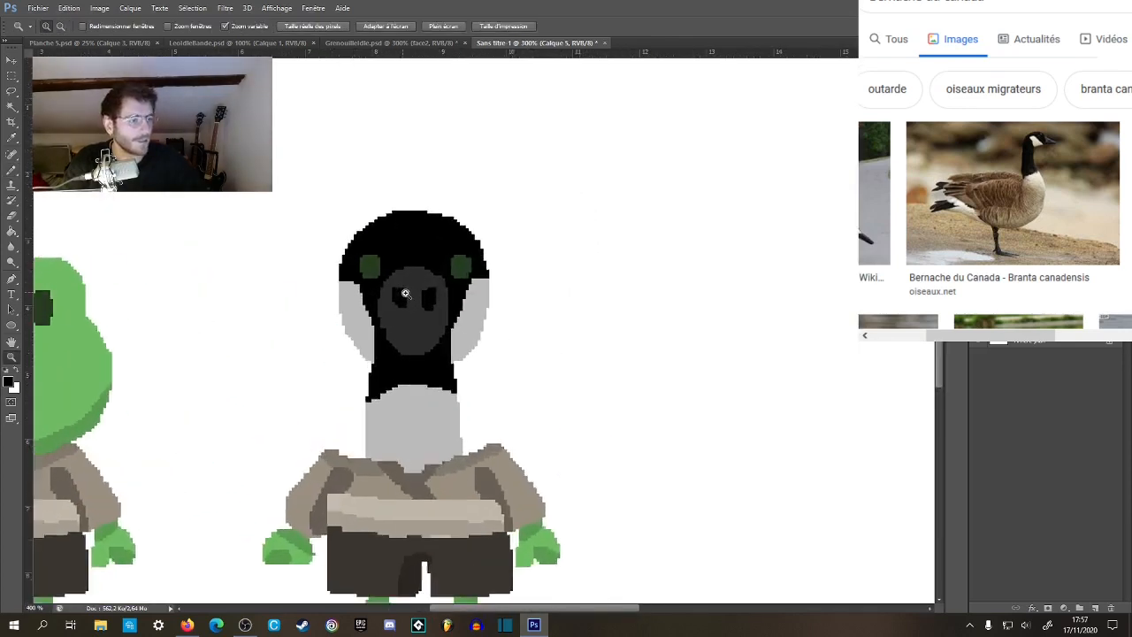
click(406, 292)
click(403, 294)
key(g)
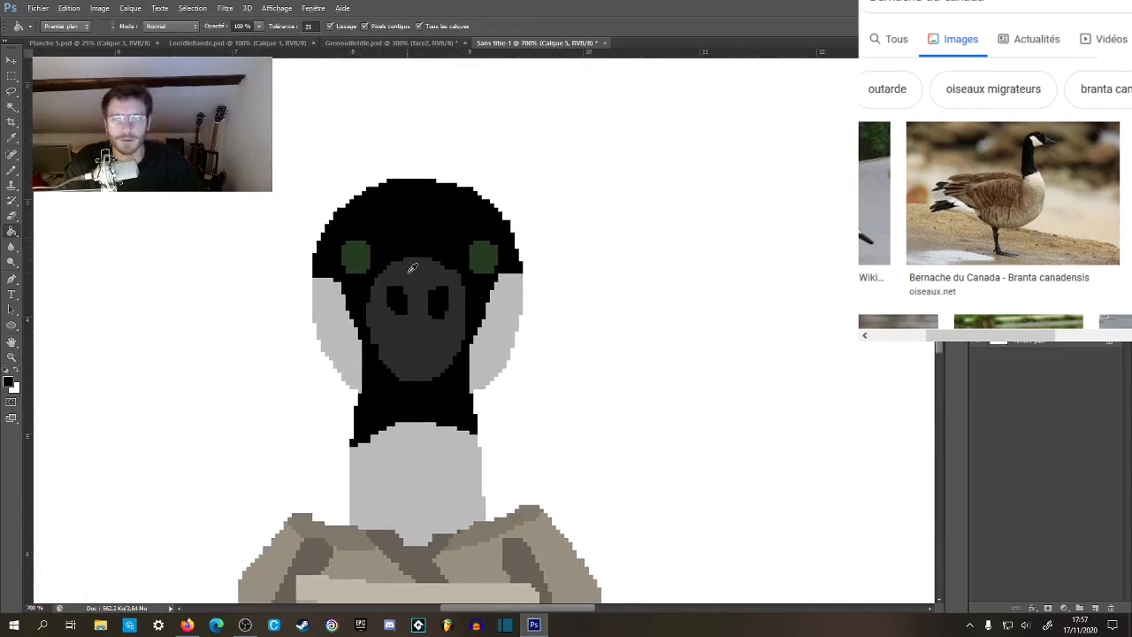
click(9, 383)
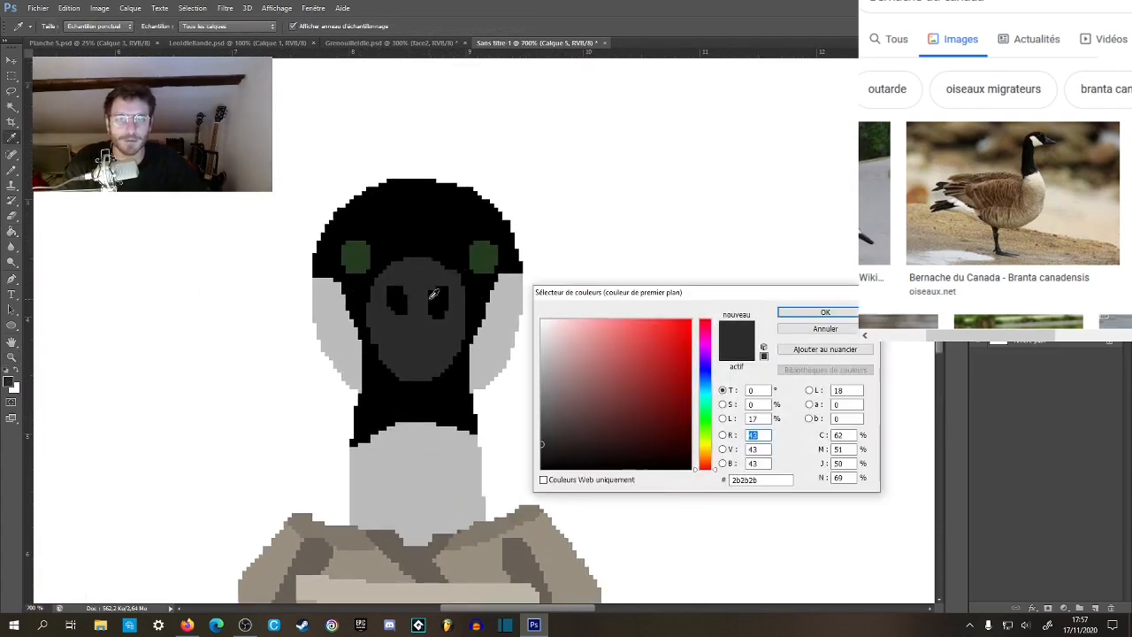
drag(543, 440, 540, 425)
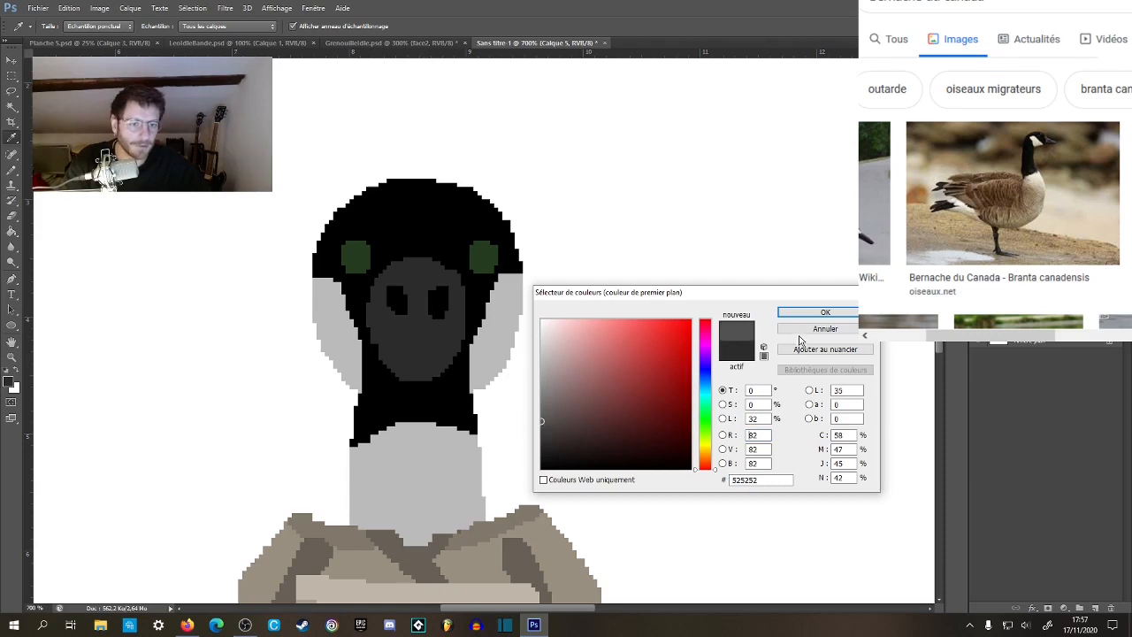
click(800, 315)
Fill both eyes with the 525252 grey using the Paint Bucket with anti-aliasing off.
click(479, 258)
key(ctrl+z)
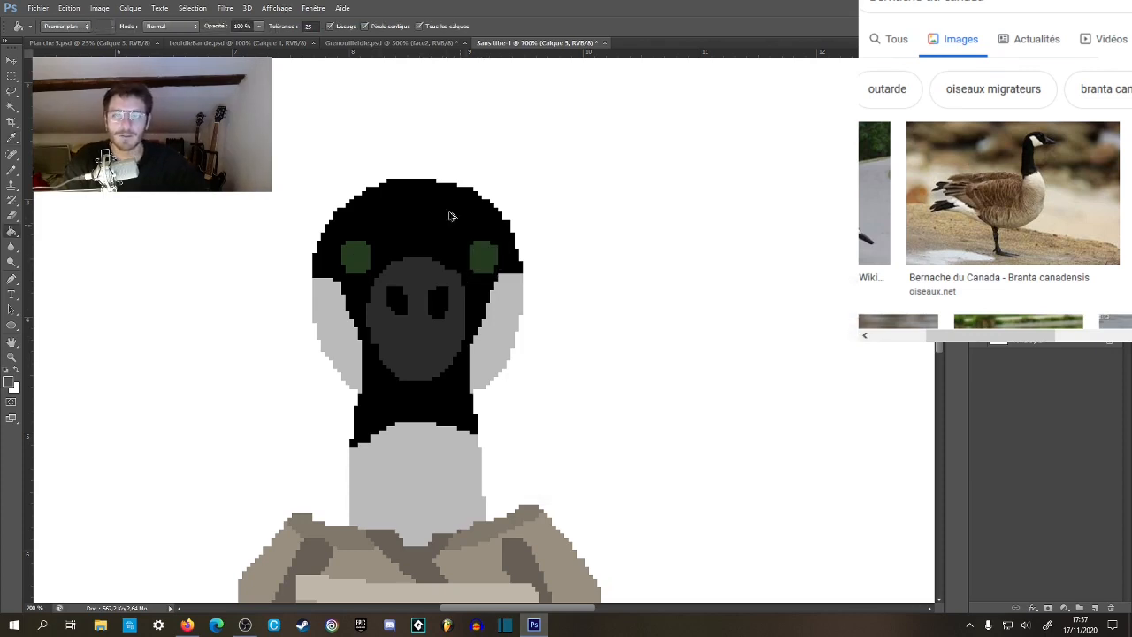
click(355, 255)
click(484, 257)
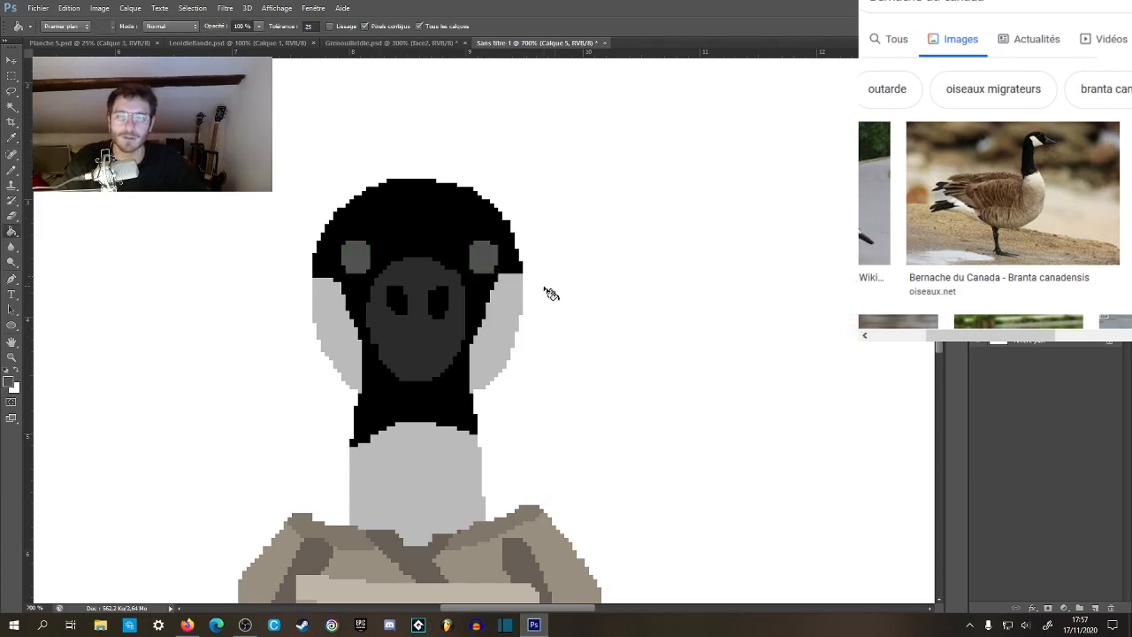
Darken the foreground colour to 1a1a1a and fill both of the goose's eyes with it.
key(z)
alt+click(564, 296)
alt+click(567, 301)
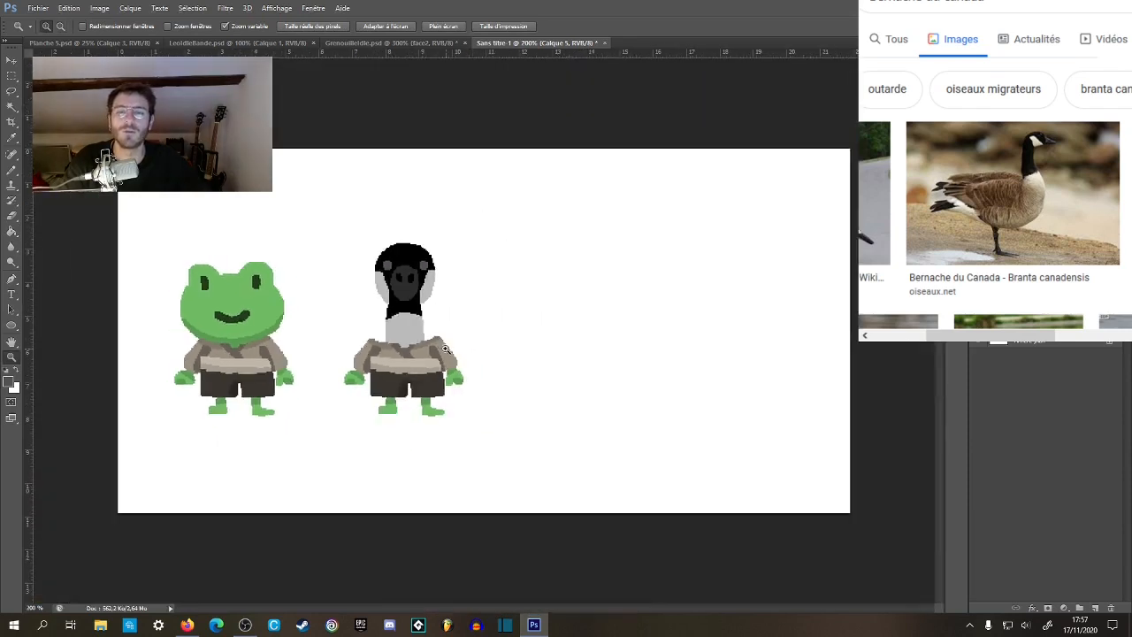
drag(359, 272, 429, 275)
click(11, 384)
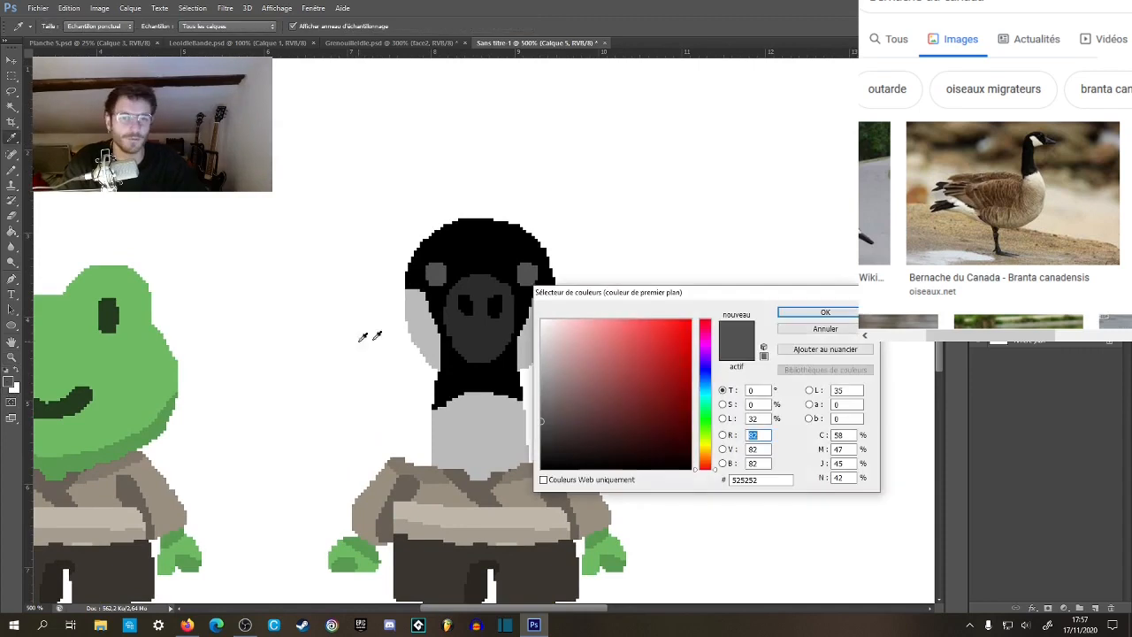
drag(541, 424, 541, 452)
click(471, 318)
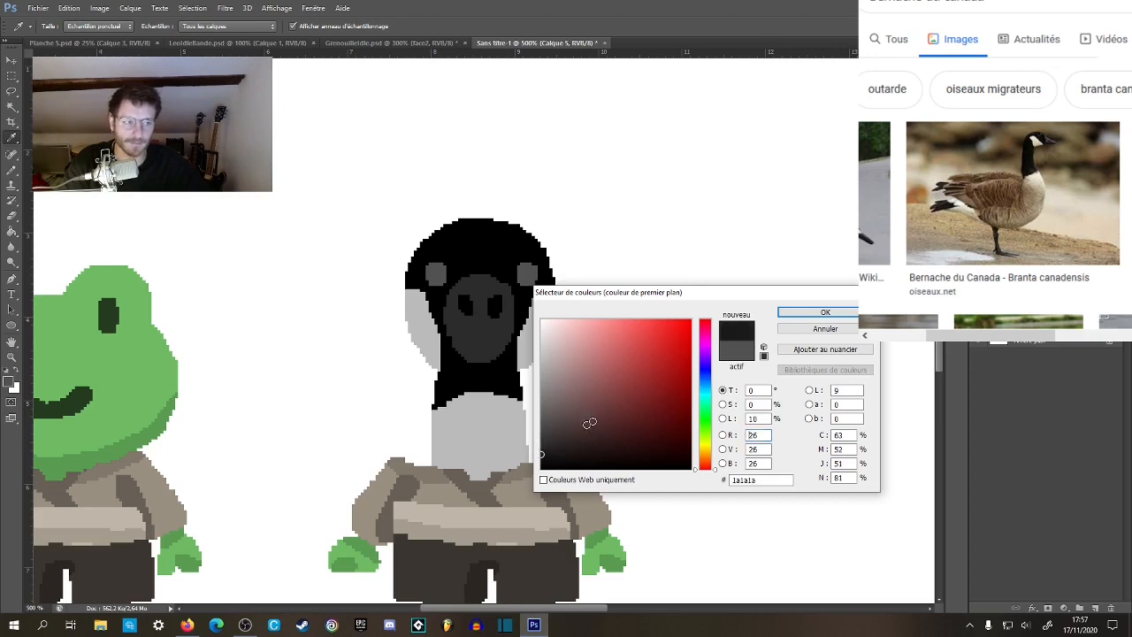
click(804, 330)
key(g)
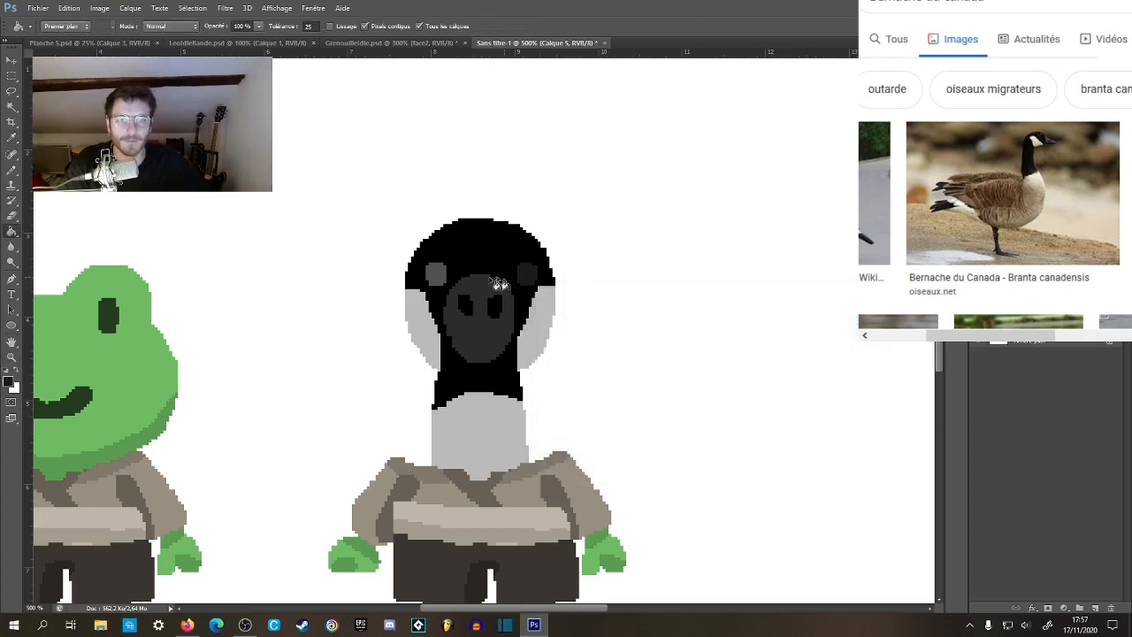
click(441, 279)
key(z)
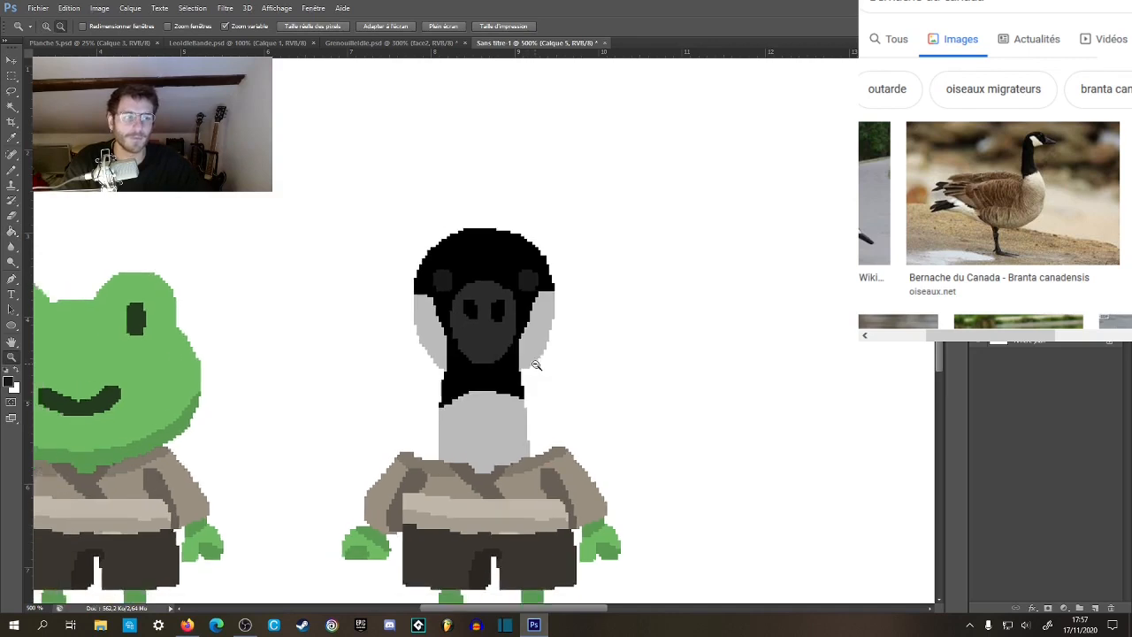
alt+click(542, 372)
alt+click(542, 373)
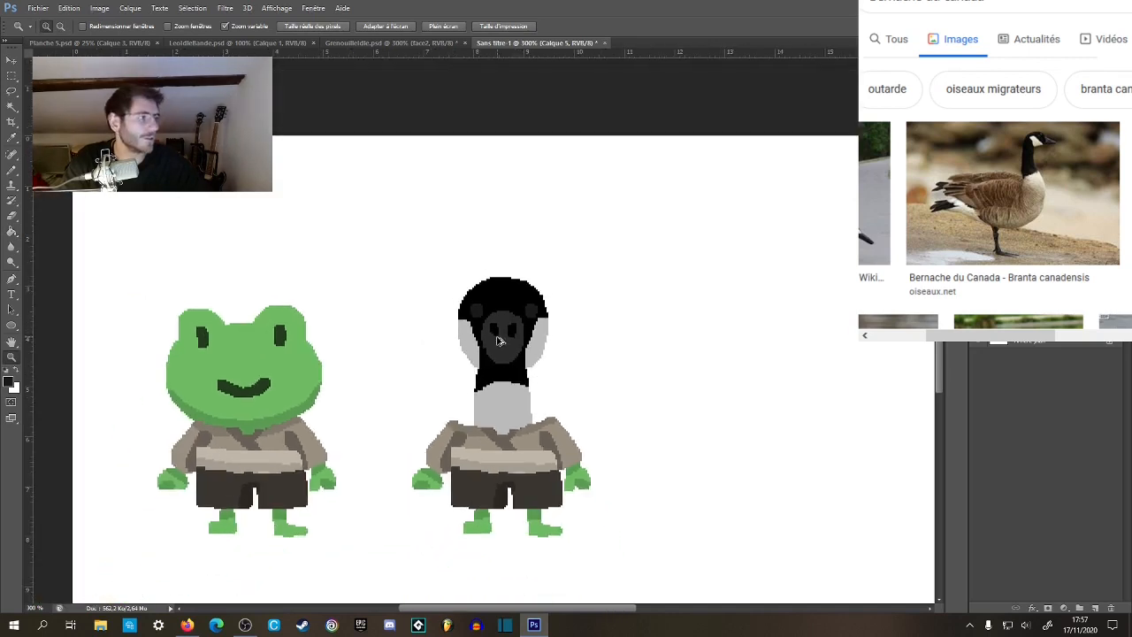
Restore the eyes' lighter grey, then lasso the left-hand eye, nudge it slightly outward and deselect.
drag(498, 332, 486, 326)
key(l)
drag(464, 275, 465, 277)
key(v)
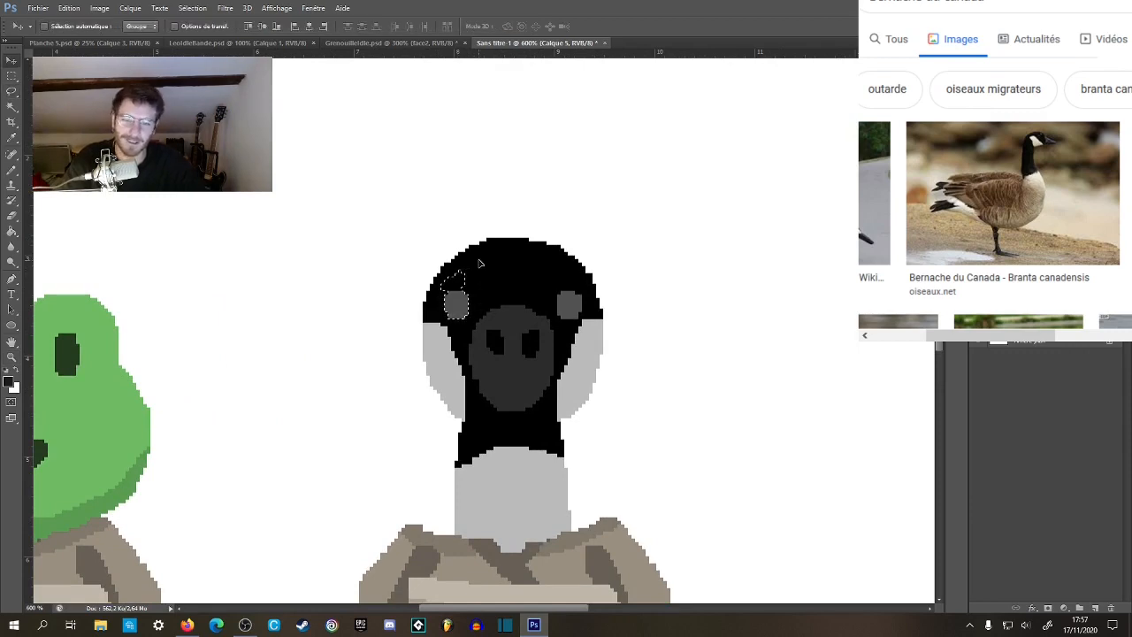
key(m)
click(441, 264)
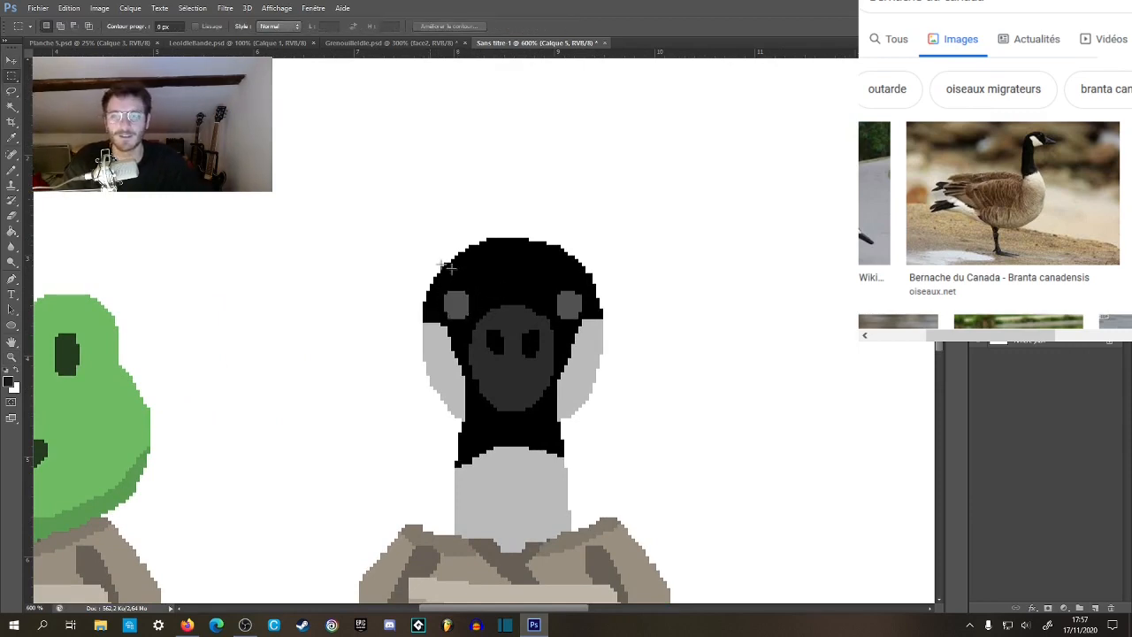
Inspect the goose sprite at different magnifications and compare it with the Canada goose photos in the browser's image results.
key(b)
key(z)
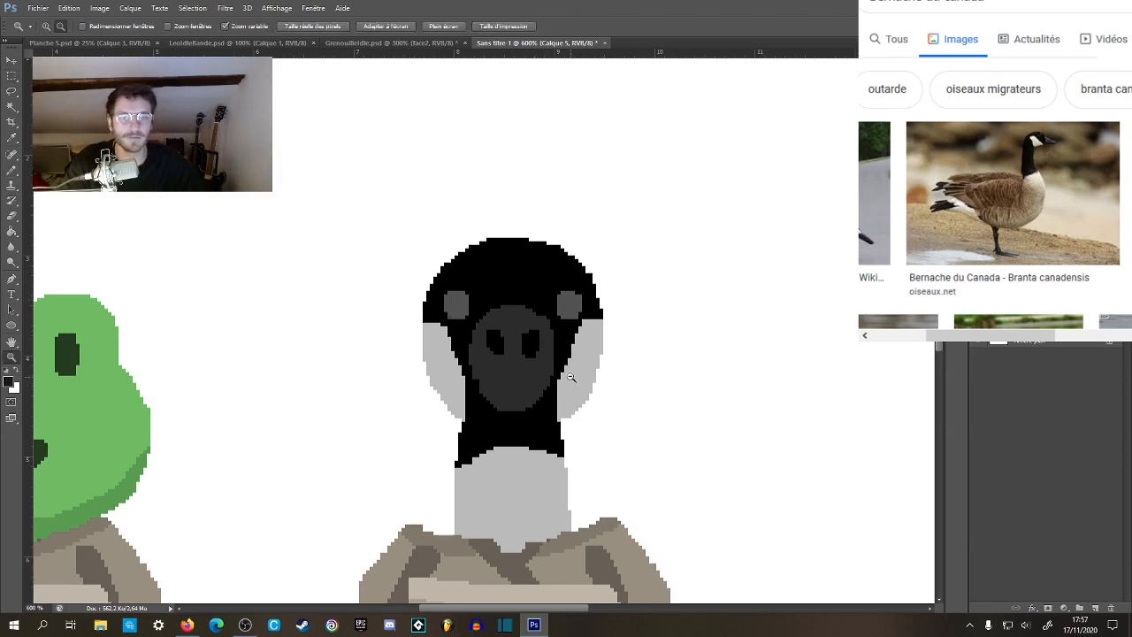
alt+click(575, 385)
alt+click(587, 403)
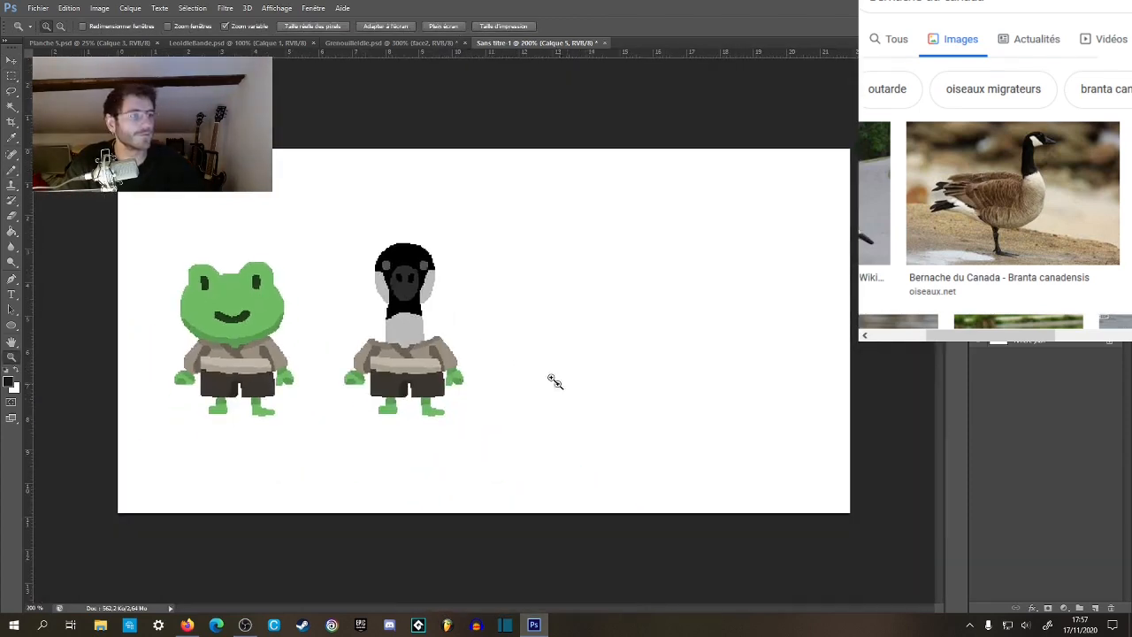
click(404, 337)
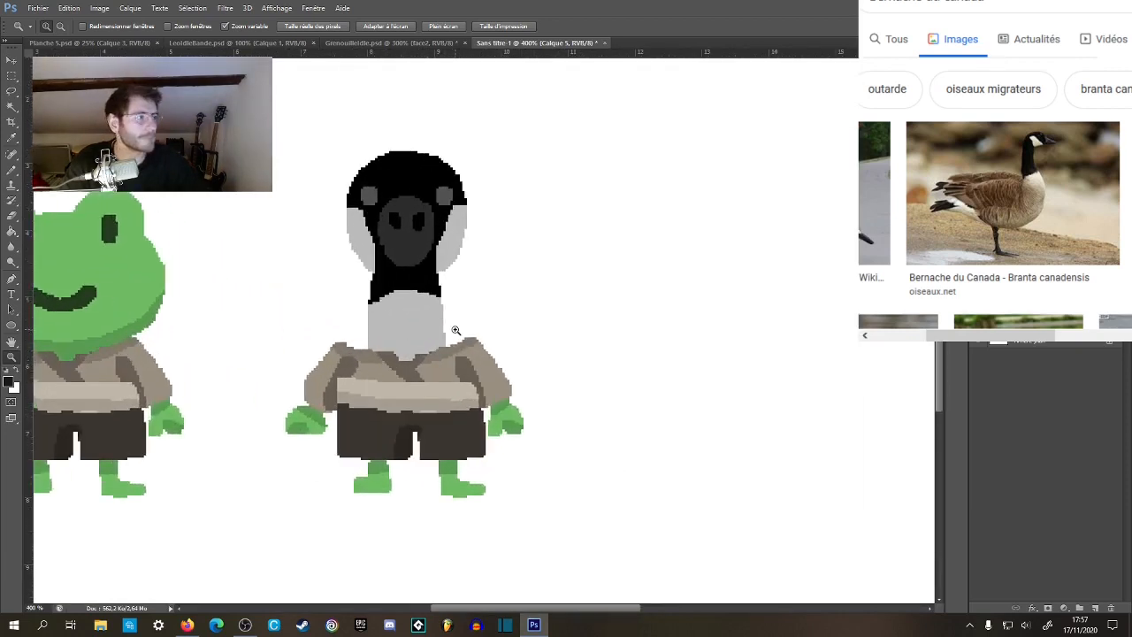
click(422, 255)
key(b)
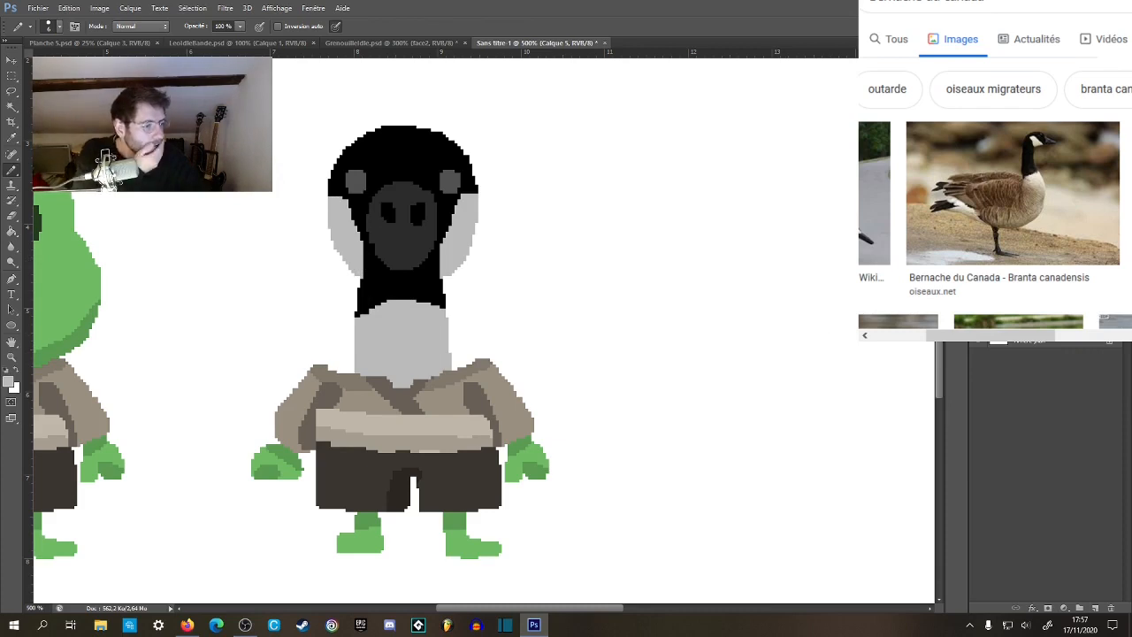
key(alt+Tab)
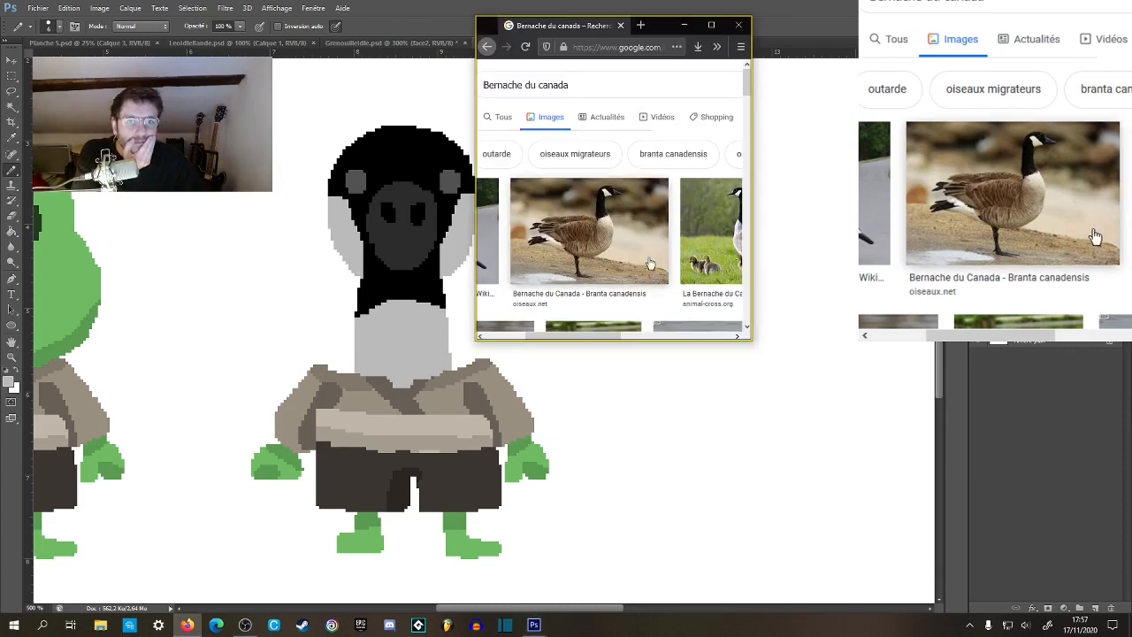
scroll(651, 263, down, 3)
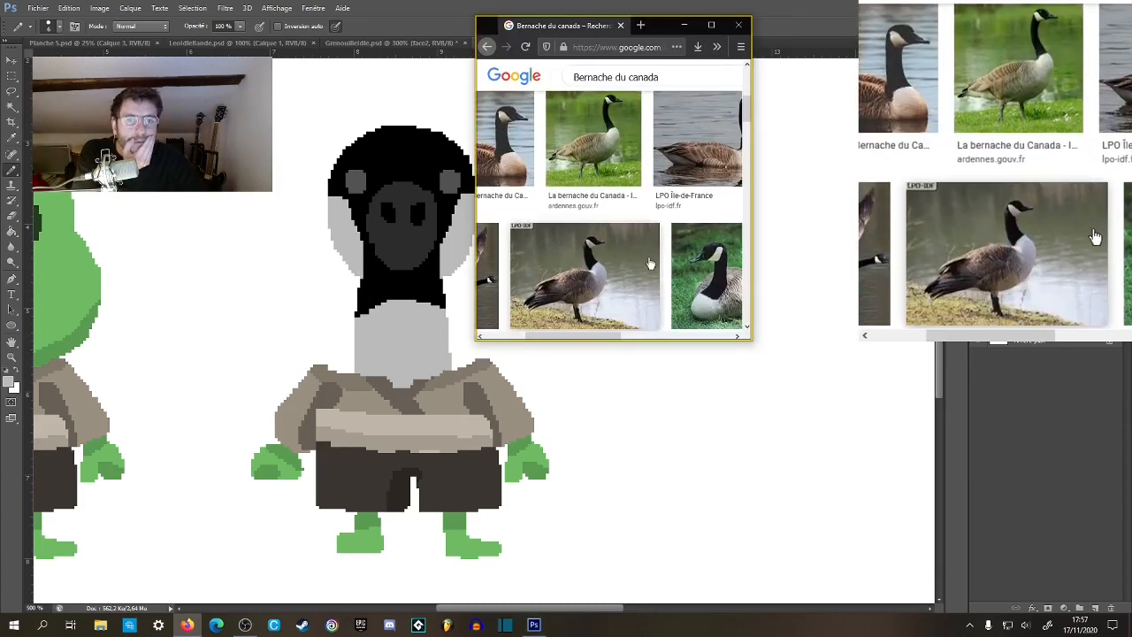
scroll(672, 266, down, 2)
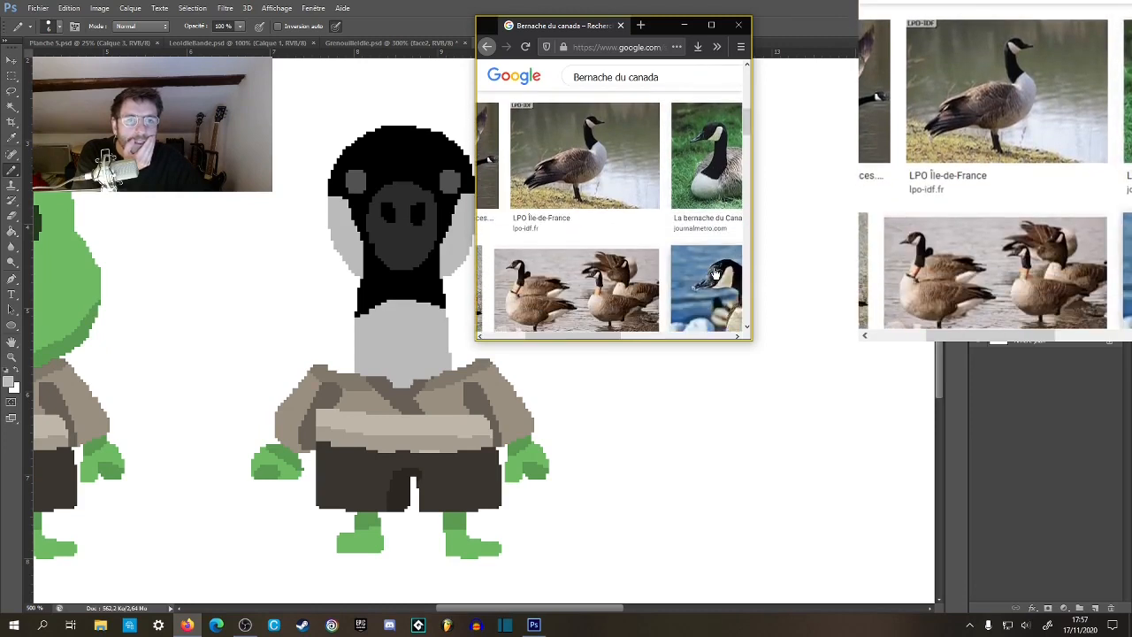
scroll(715, 273, down, 2)
scroll(714, 273, up, 8)
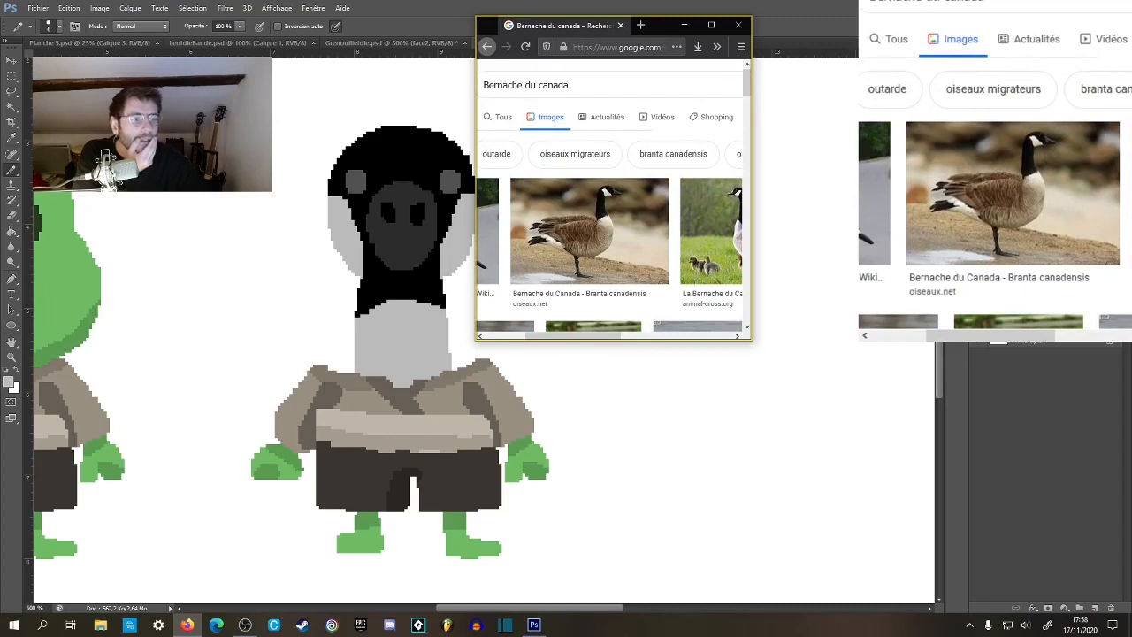
key(alt+Tab)
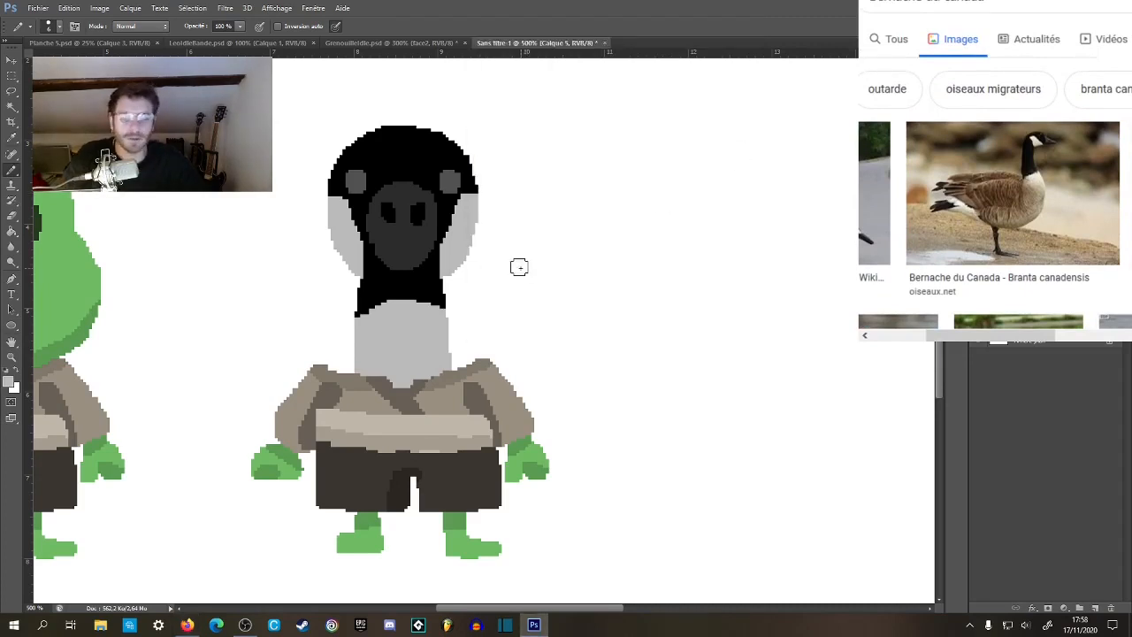
Magic-wand the black head area, paint a light grey chin band under the beak joining both cheeks, and deselect.
key(w)
click(428, 299)
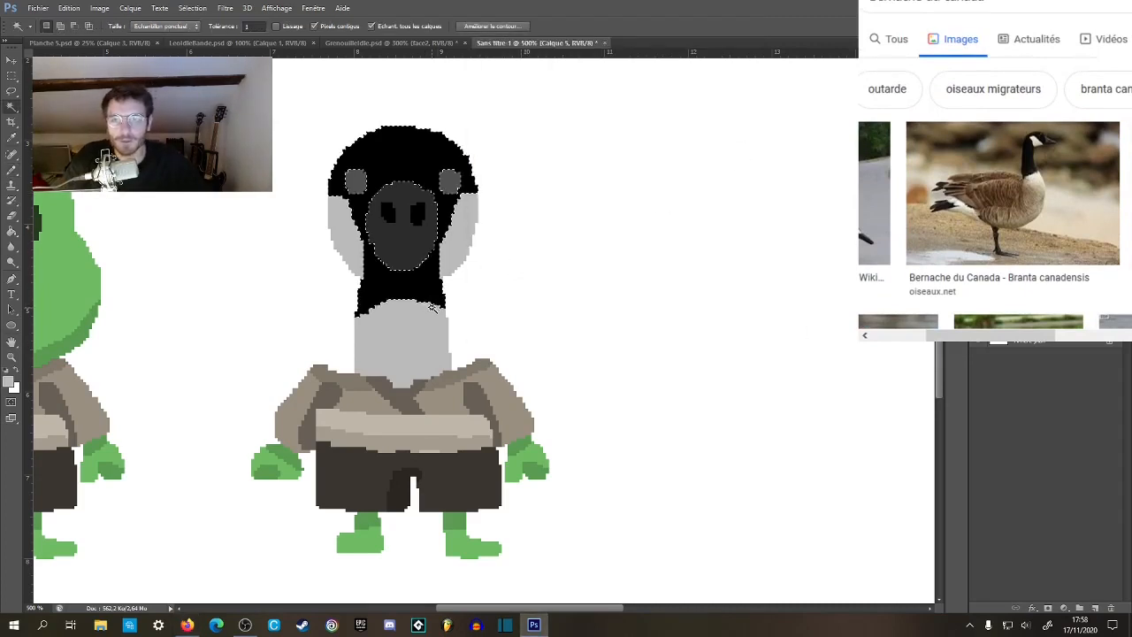
key(z)
click(392, 249)
key(b)
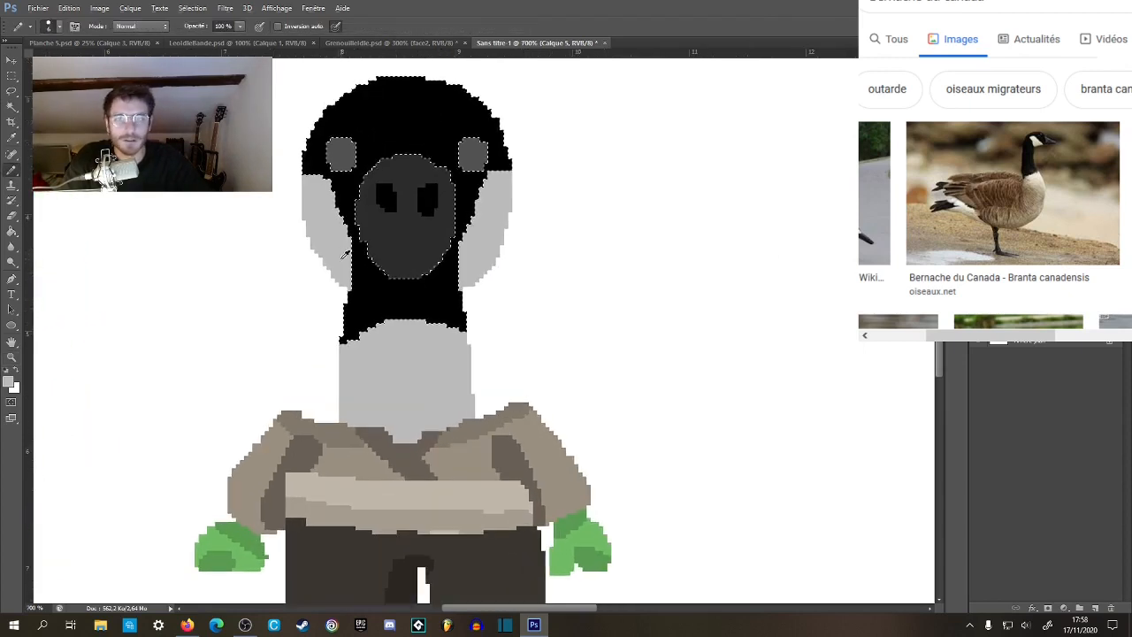
mouse_move(371, 262)
mouse_down()
mouse_move(460, 255)
mouse_move(465, 264)
mouse_move(435, 287)
mouse_move(352, 276)
mouse_move(419, 299)
mouse_up()
key(ctrl+z)
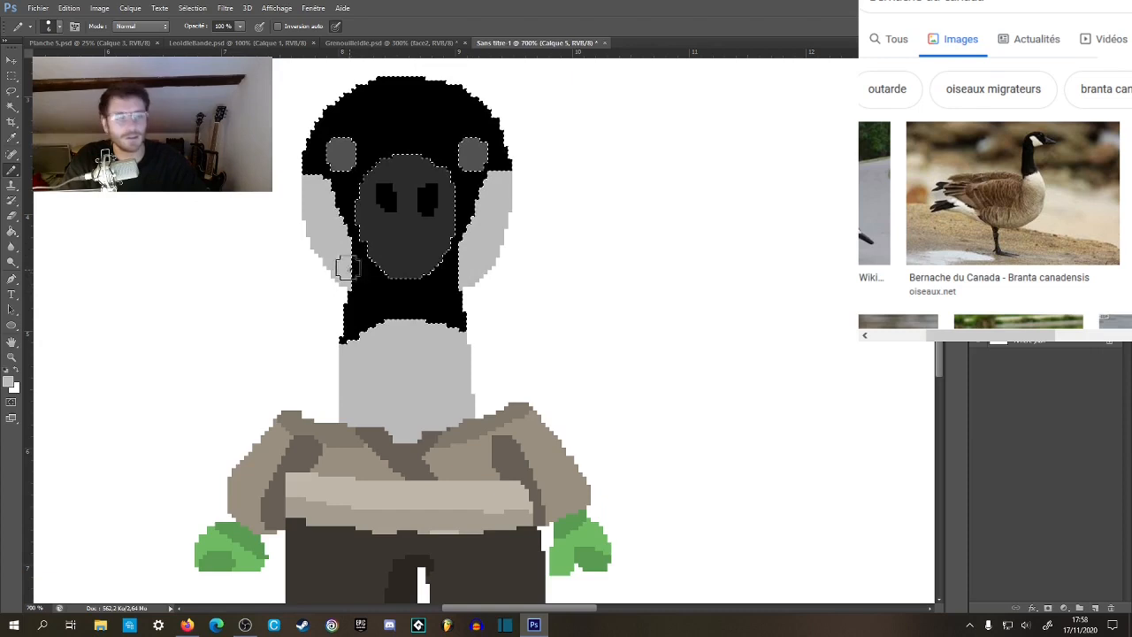
mouse_move(360, 274)
mouse_down()
mouse_move(410, 288)
mouse_move(465, 256)
mouse_move(386, 269)
mouse_up()
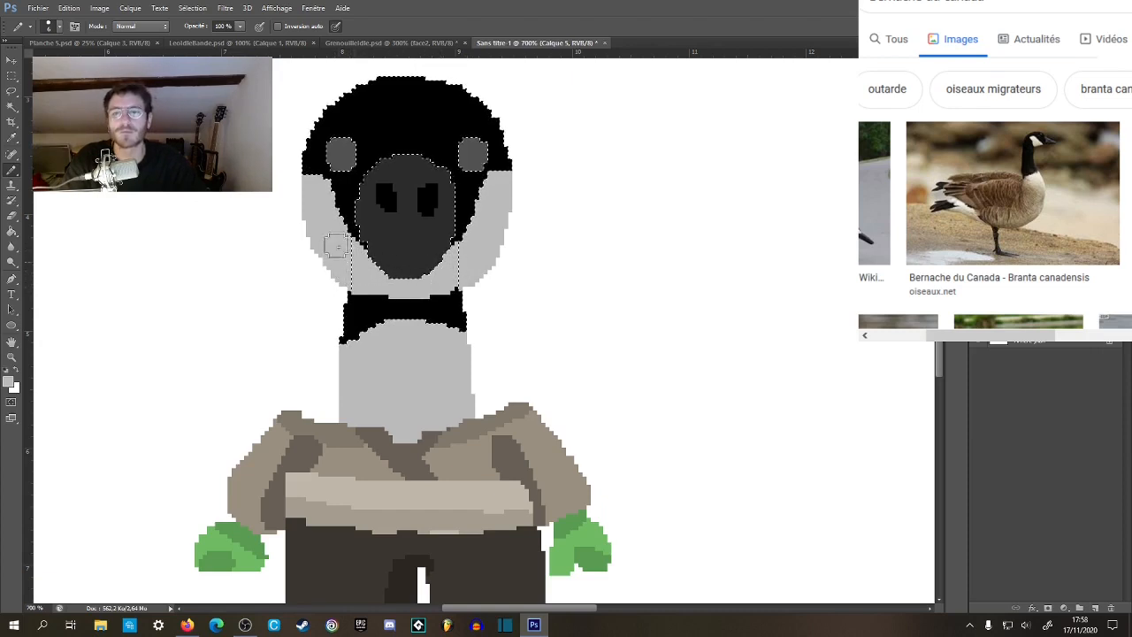
key(d)
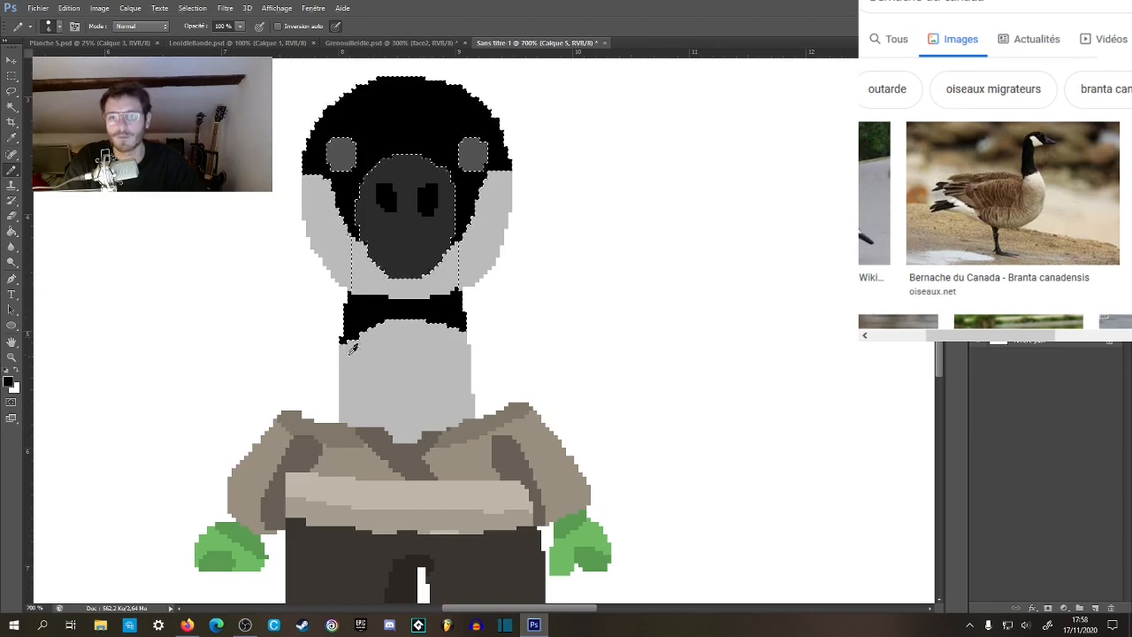
key(ctrl+d)
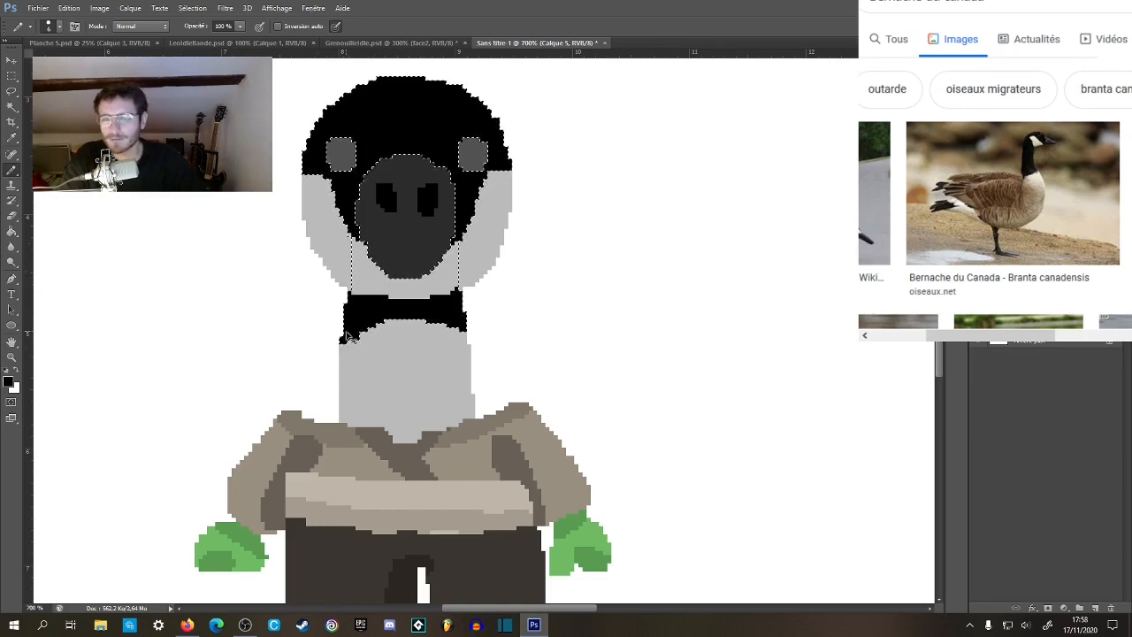
Select the light grey neck patch, paint its upper part black with a curved lower edge, and deselect.
key(w)
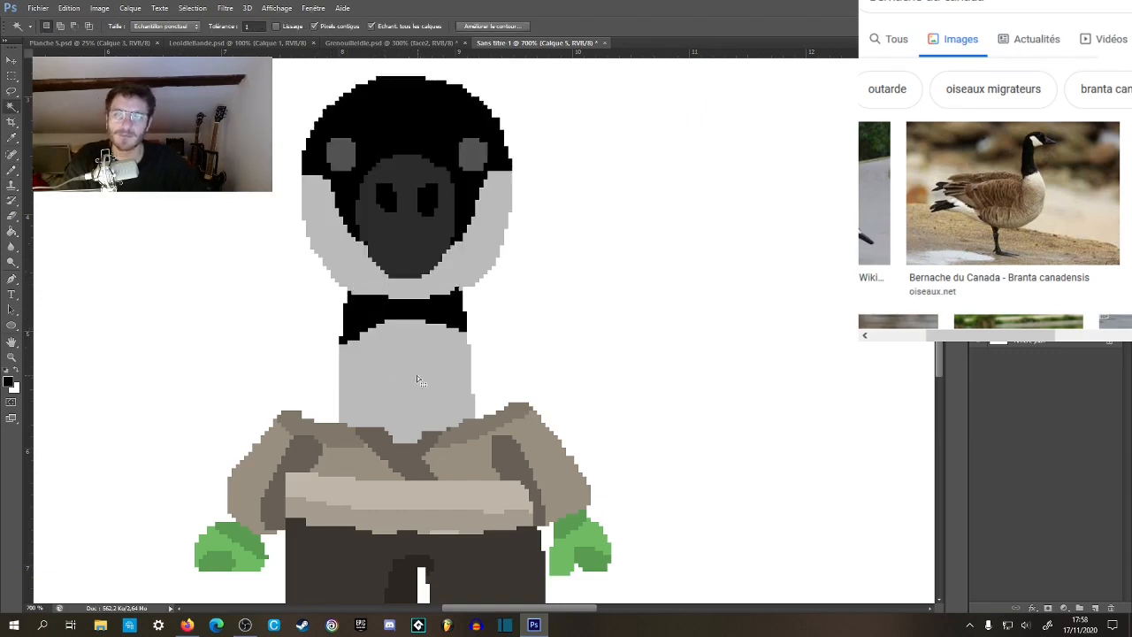
click(429, 382)
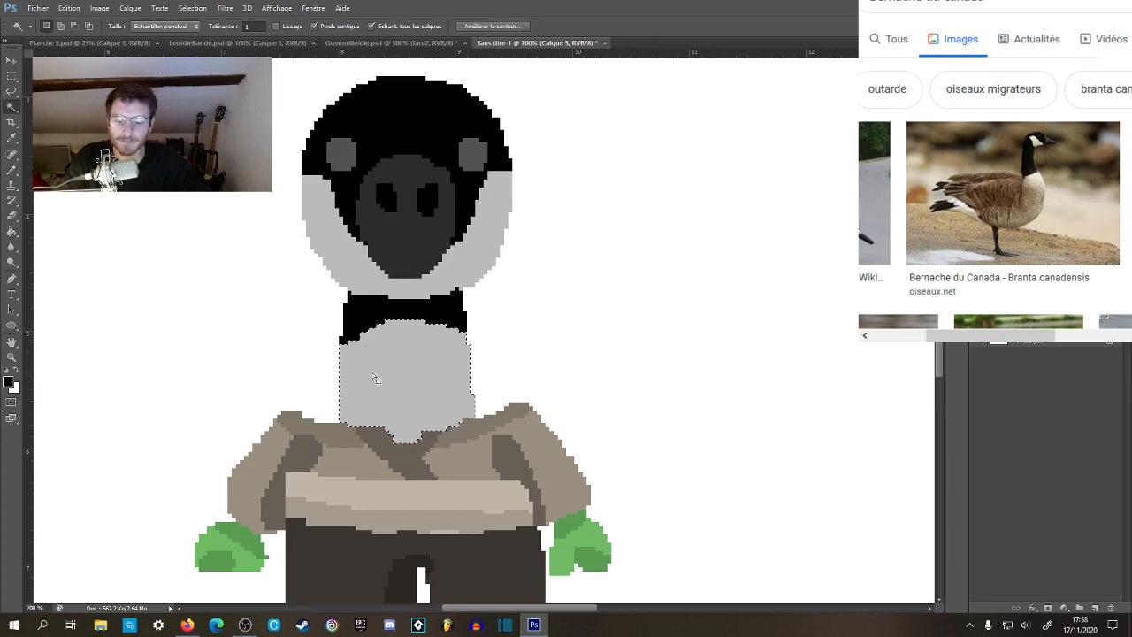
key(b)
mouse_move(327, 367)
mouse_down()
mouse_move(382, 325)
mouse_move(418, 321)
mouse_move(494, 363)
mouse_up()
mouse_move(392, 327)
mouse_down()
mouse_move(469, 348)
mouse_move(482, 380)
mouse_up()
key(ctrl+d)
Examine the whole goose beside the frog, then its clothed body up close.
key(z)
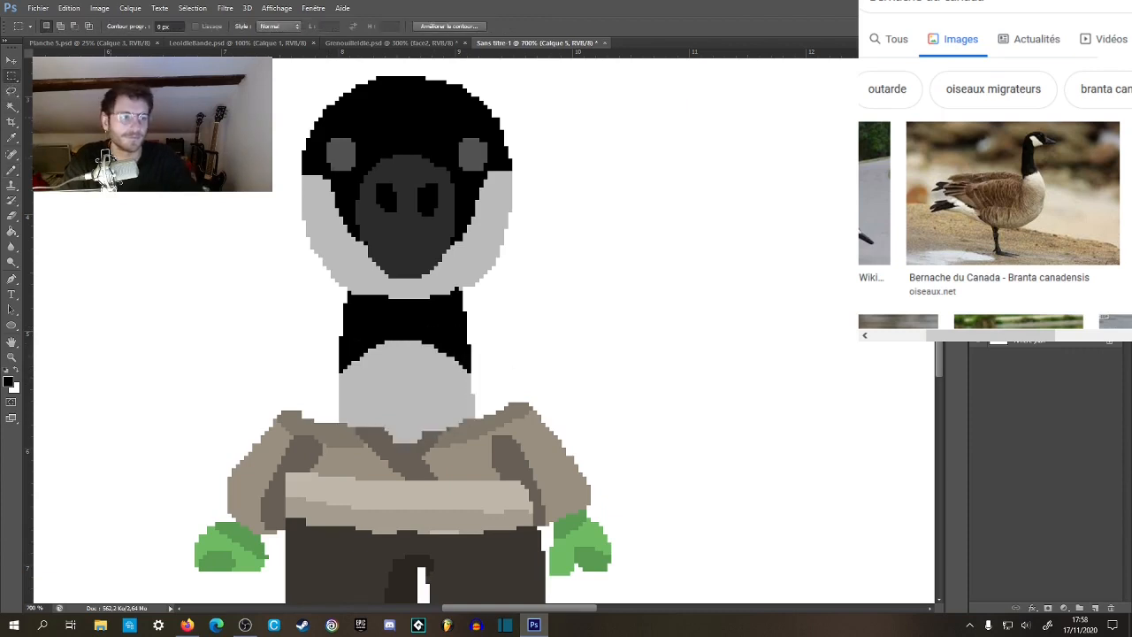
scroll(340, 368, down, 4)
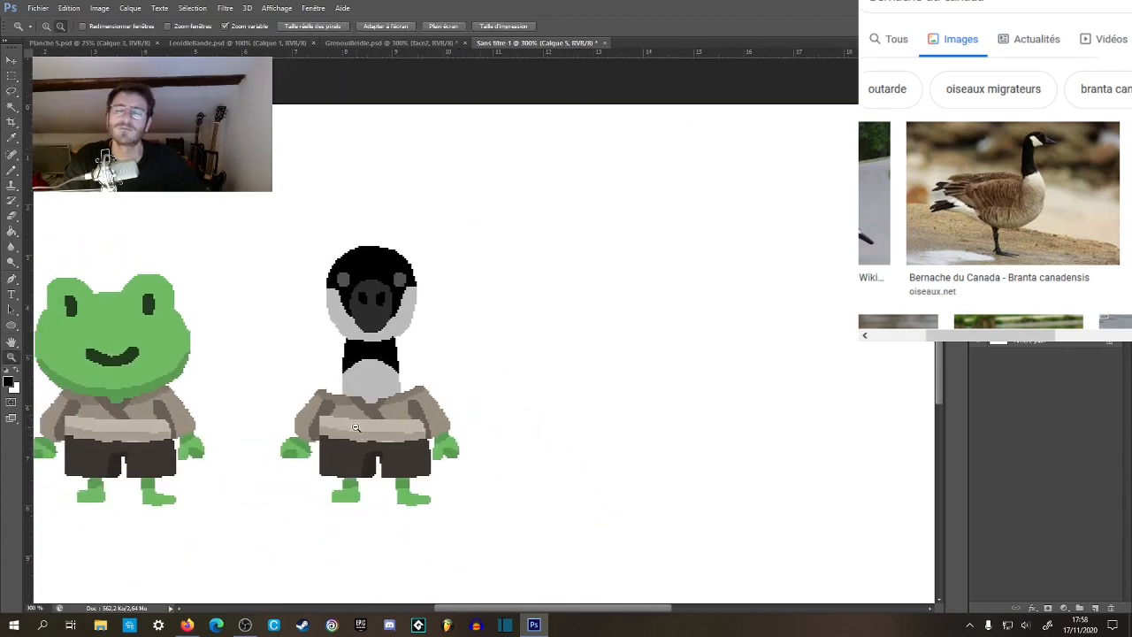
drag(348, 429, 538, 422)
key(m)
key(z)
click(510, 359)
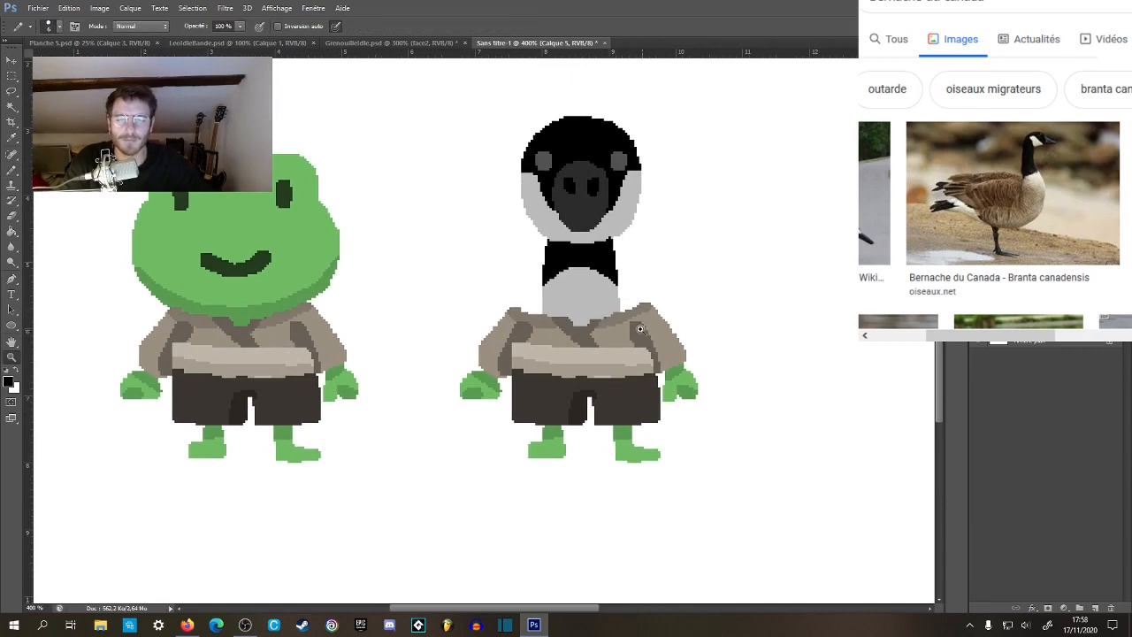
click(648, 324)
click(648, 324)
key(b)
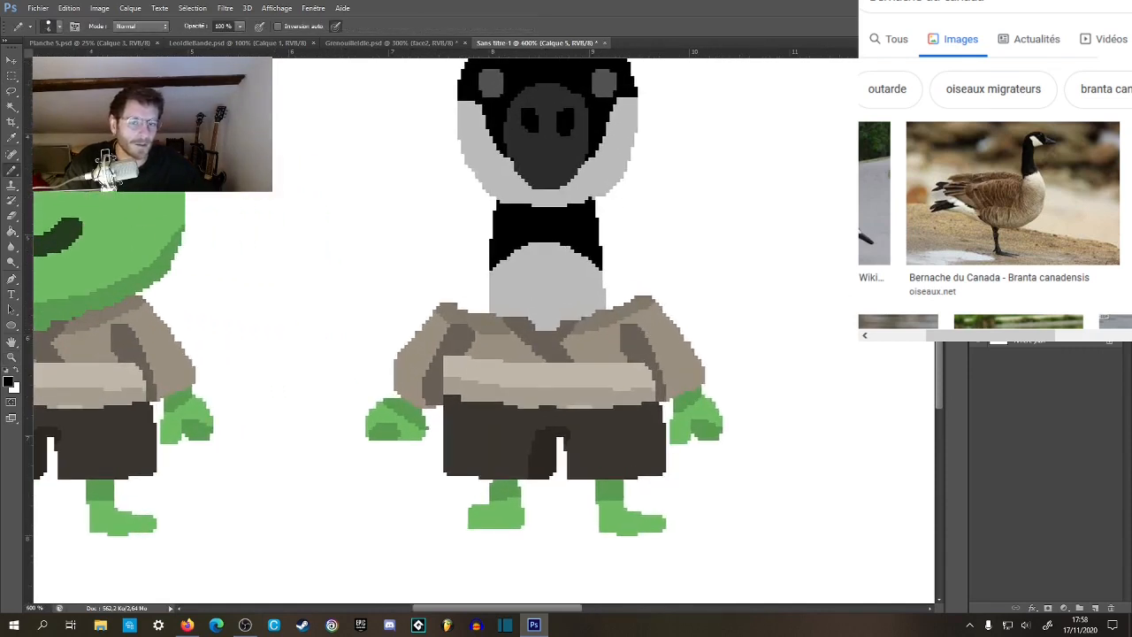
Merge the goose's head layers into one and make the layer holding its clothed body active.
click(979, 300)
click(979, 301)
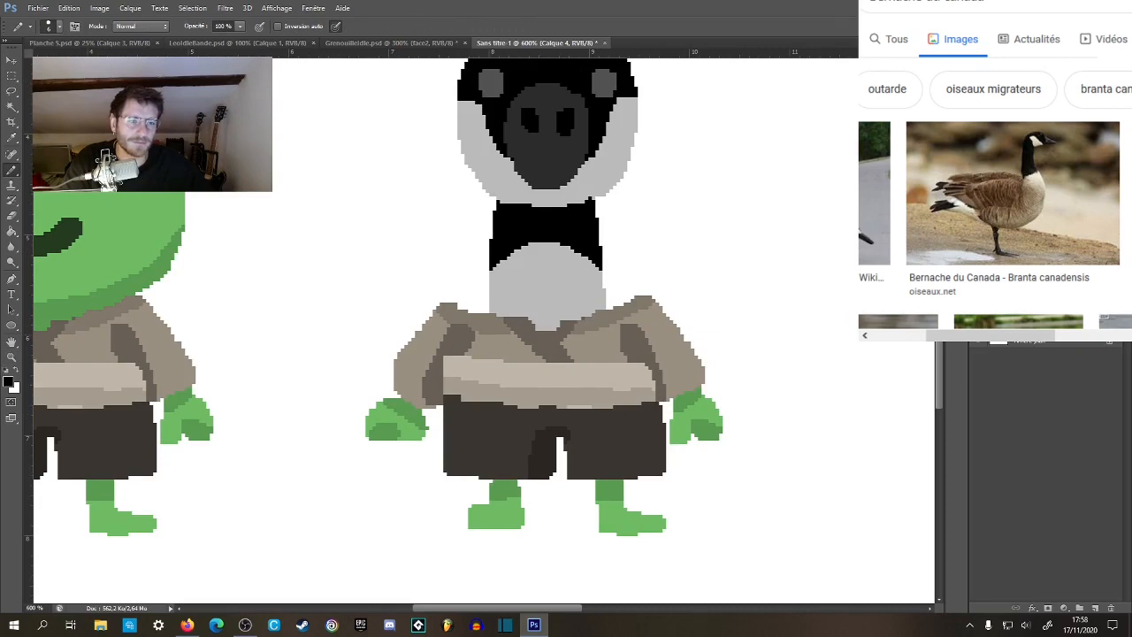
click(978, 320)
shift+click(1030, 301)
right_click(1023, 305)
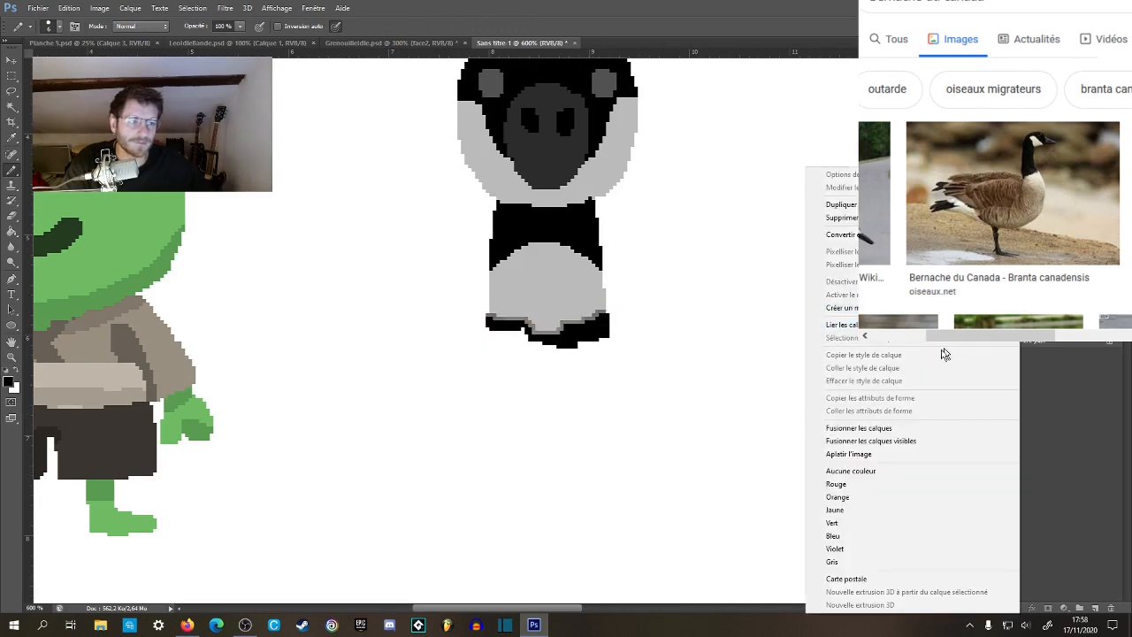
click(895, 428)
click(979, 321)
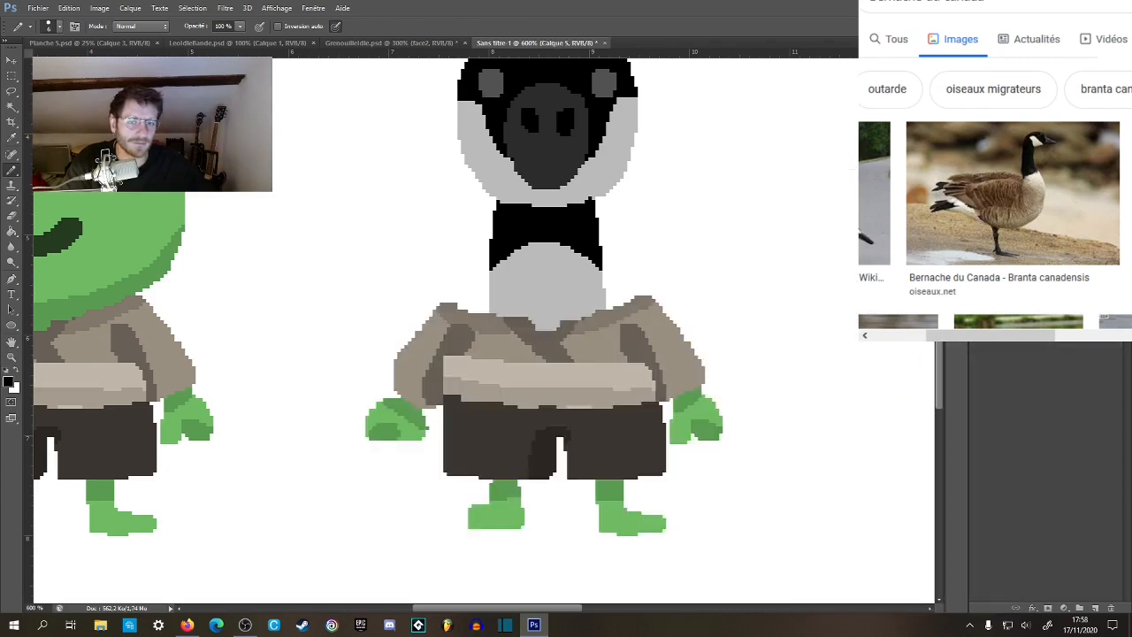
click(978, 320)
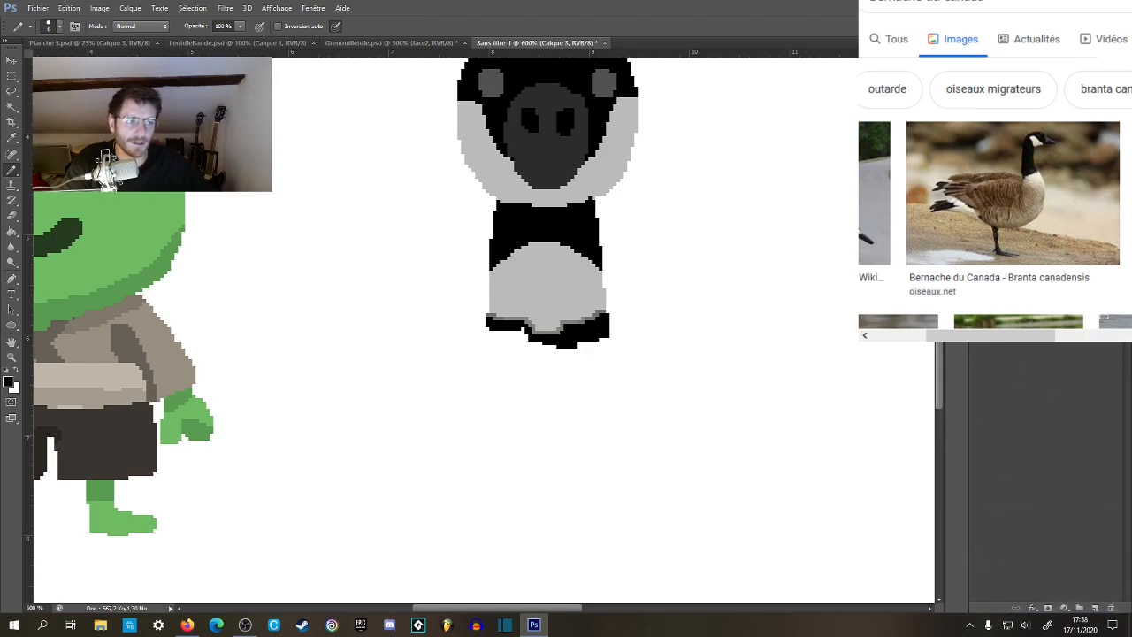
click(978, 320)
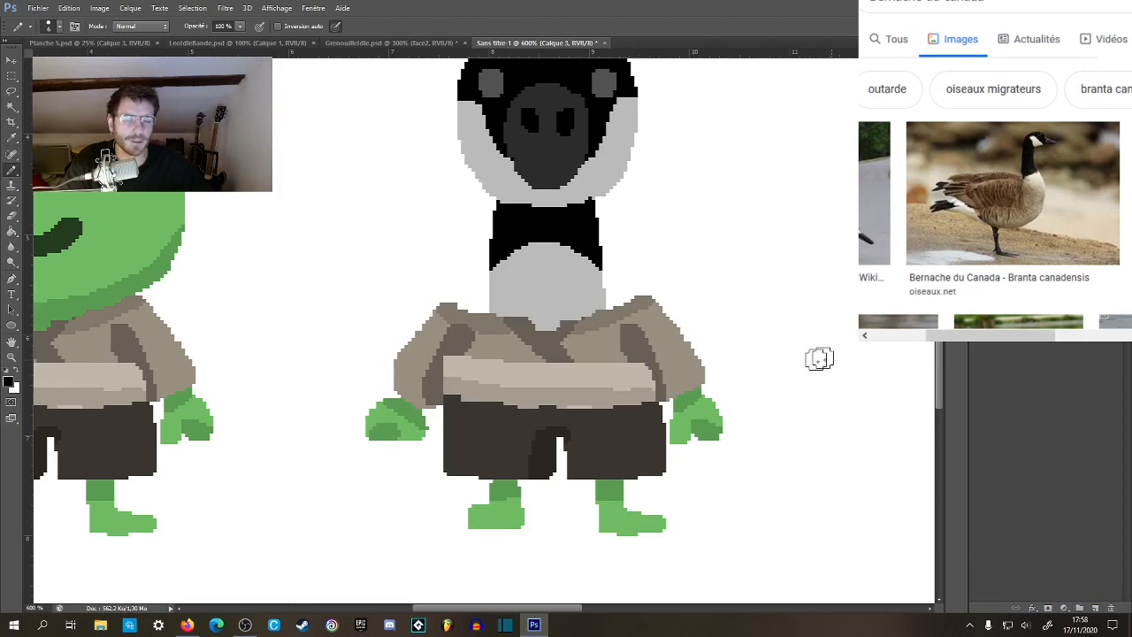
Try filling the goose's left-hand green hand with black using the Paint Bucket, then undo the fill.
key(z)
click(587, 368)
drag(585, 358, 572, 354)
key(g)
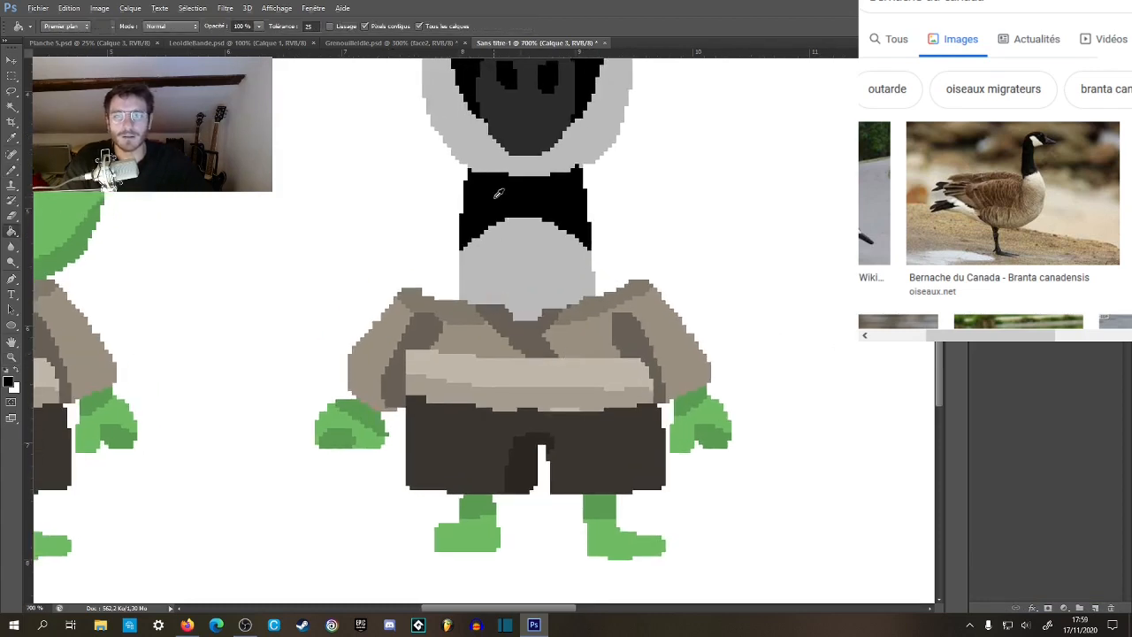
click(360, 430)
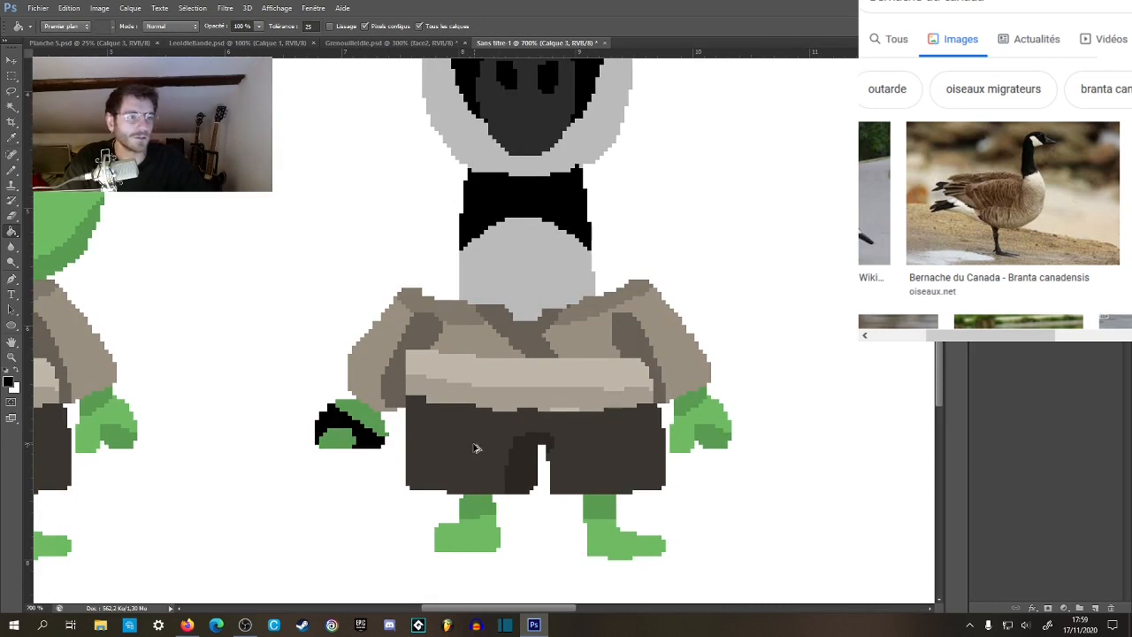
key(ctrl+z)
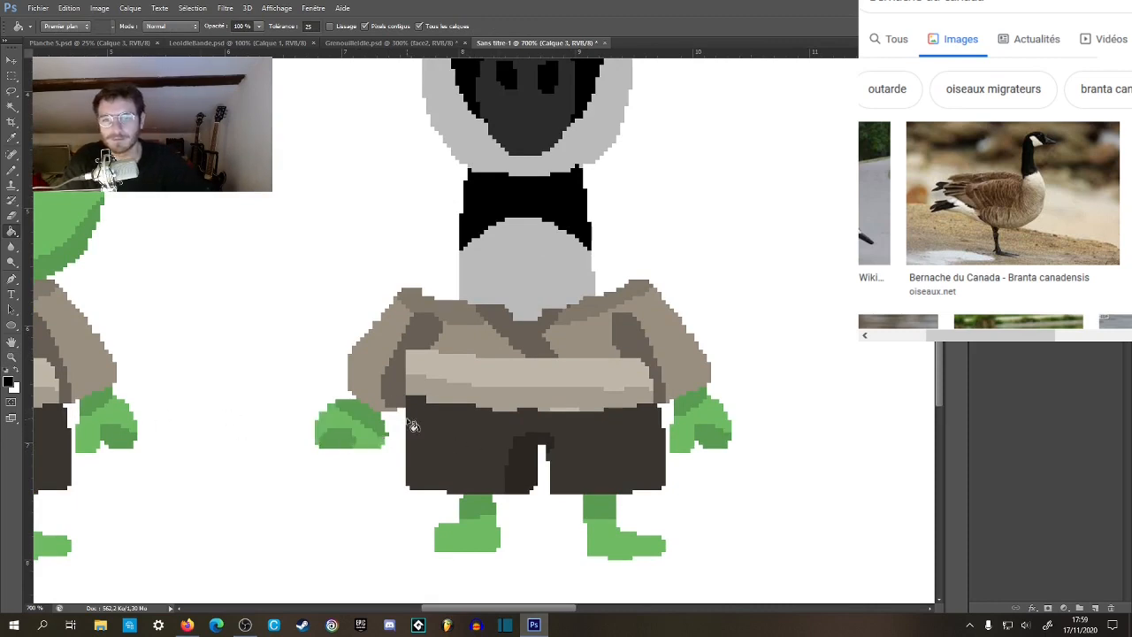
Cover the crossed V collar with the shirt's mid brown and paint a curved dark brown neckline below the neck.
drag(422, 437, 435, 405)
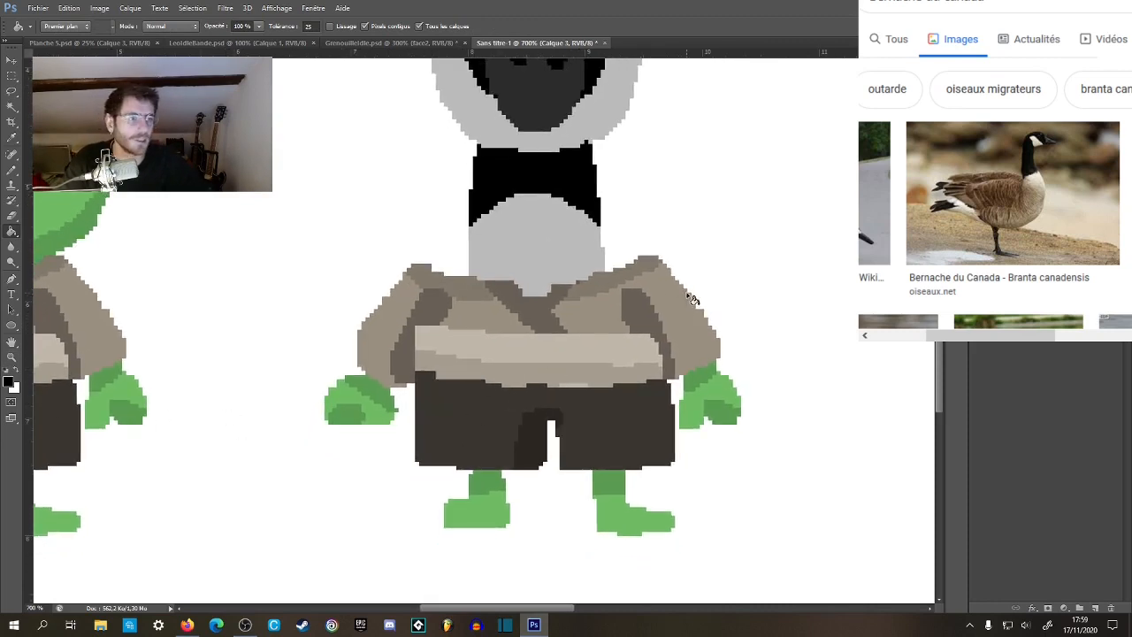
drag(692, 299, 647, 331)
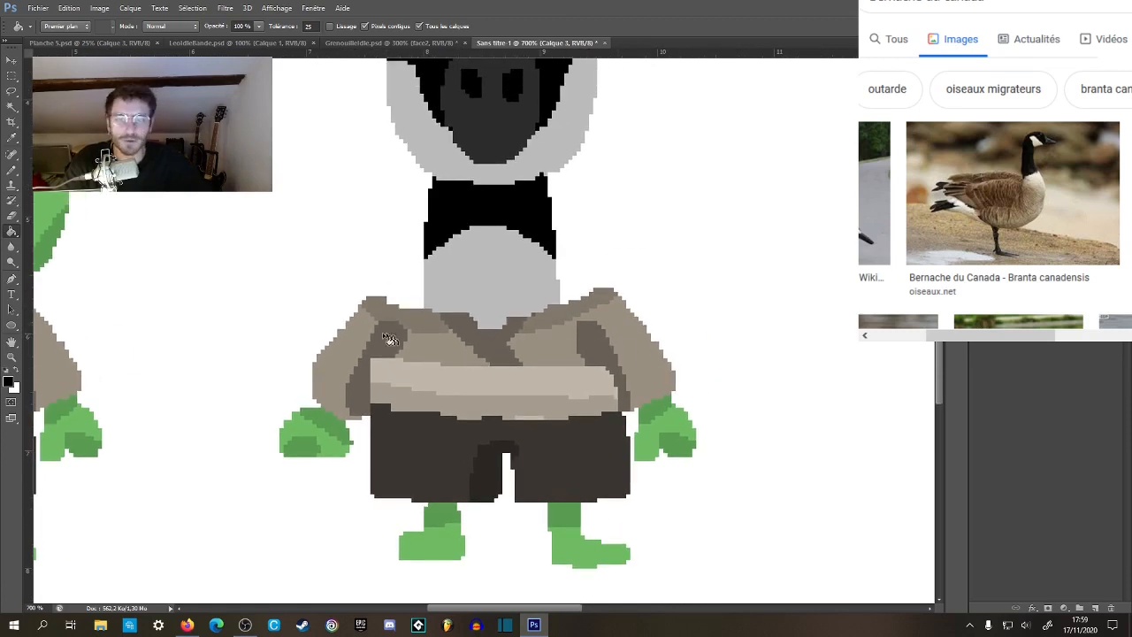
key(b)
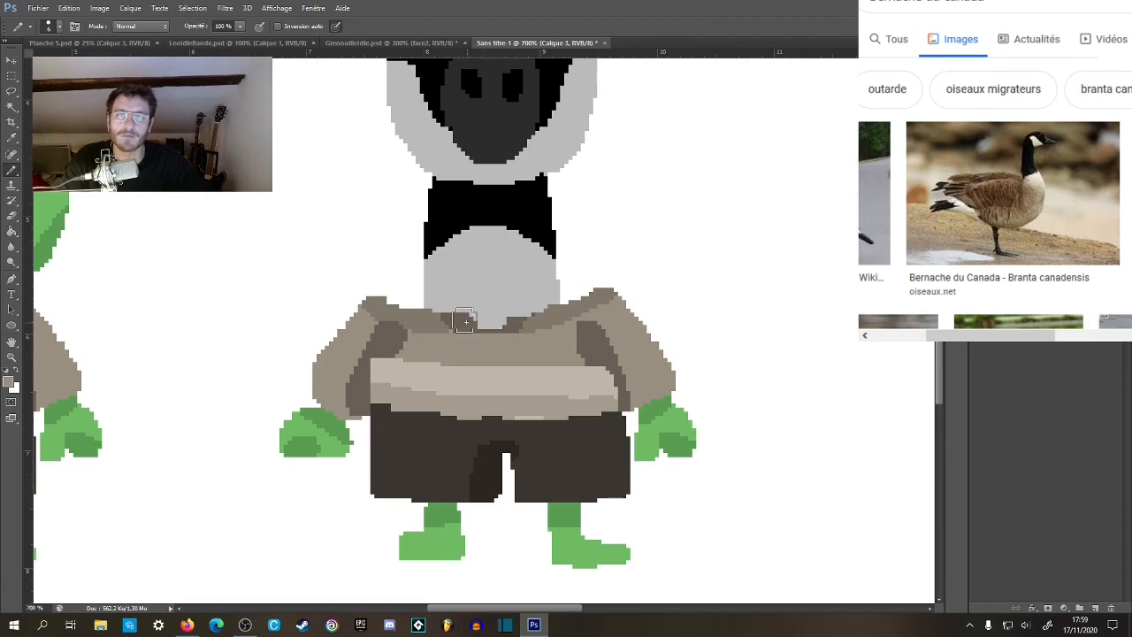
mouse_move(428, 316)
mouse_down()
mouse_move(494, 330)
mouse_move(552, 308)
mouse_up()
drag(438, 323, 424, 313)
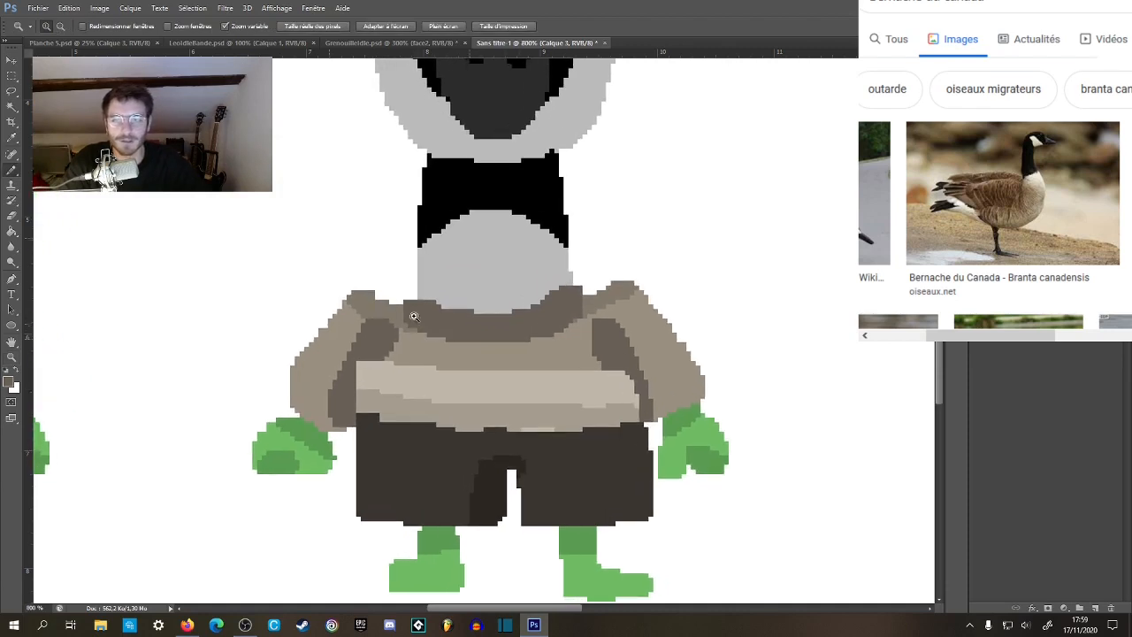
Touch up both ends of the dark brown neckline where it meets the goose's shoulders.
scroll(471, 332, up, 1)
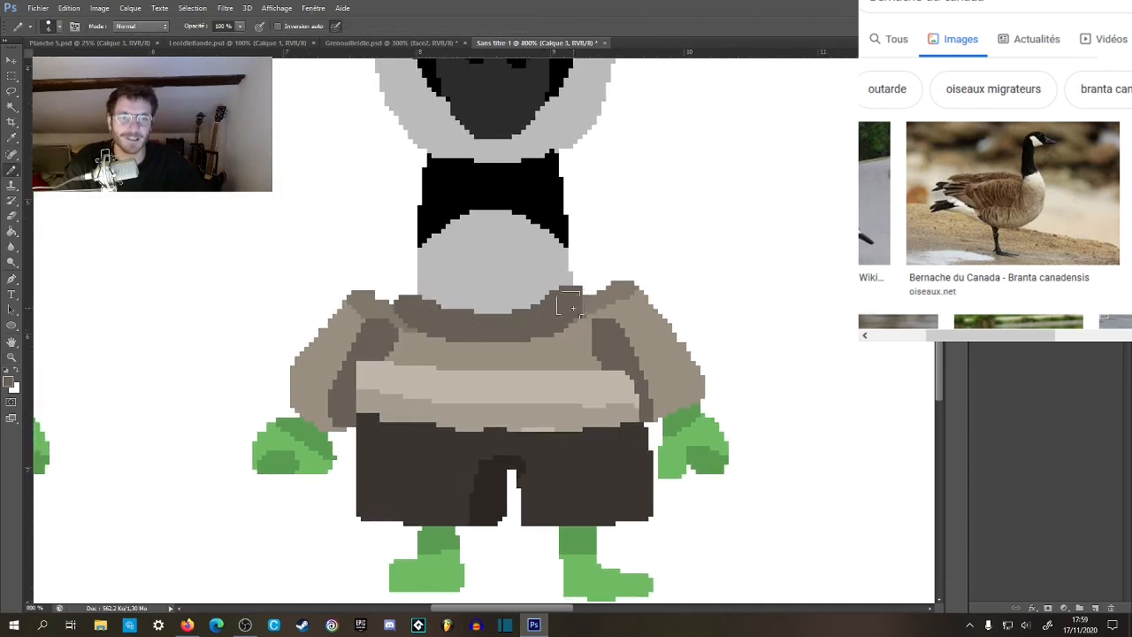
drag(414, 309, 412, 305)
mouse_move(587, 297)
mouse_down()
mouse_move(563, 526)
mouse_move(643, 338)
mouse_up()
Trim the outer top edges of both shoulders with white so they slope smoothly into the sleeves.
key(z)
click(492, 367)
click(492, 367)
key(b)
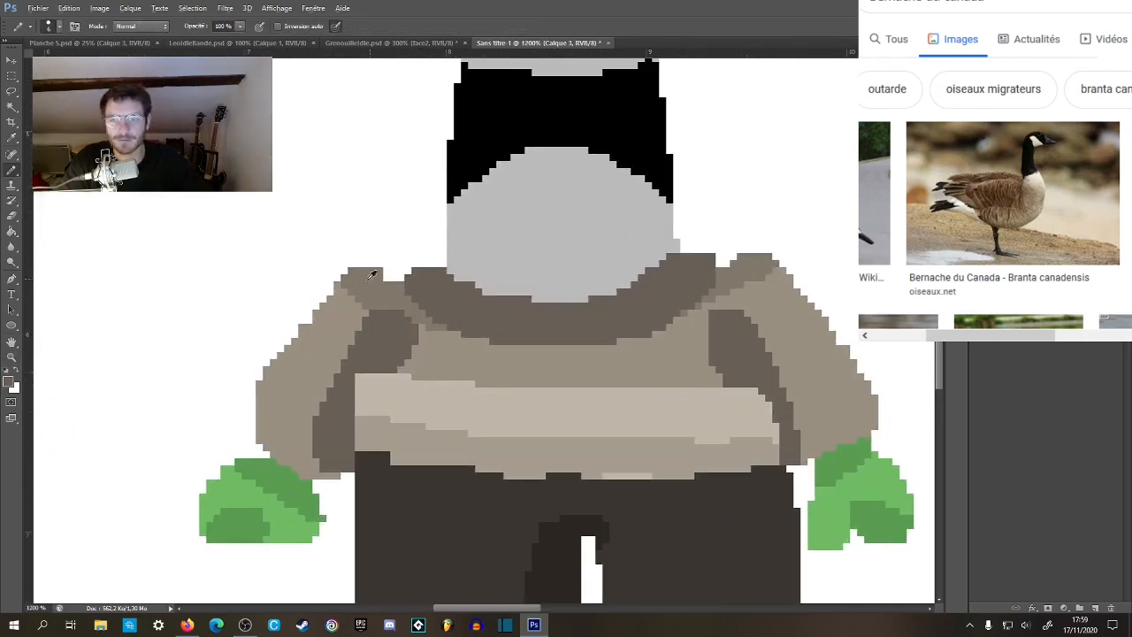
mouse_move(313, 299)
mouse_down()
mouse_move(389, 244)
mouse_move(281, 330)
mouse_up()
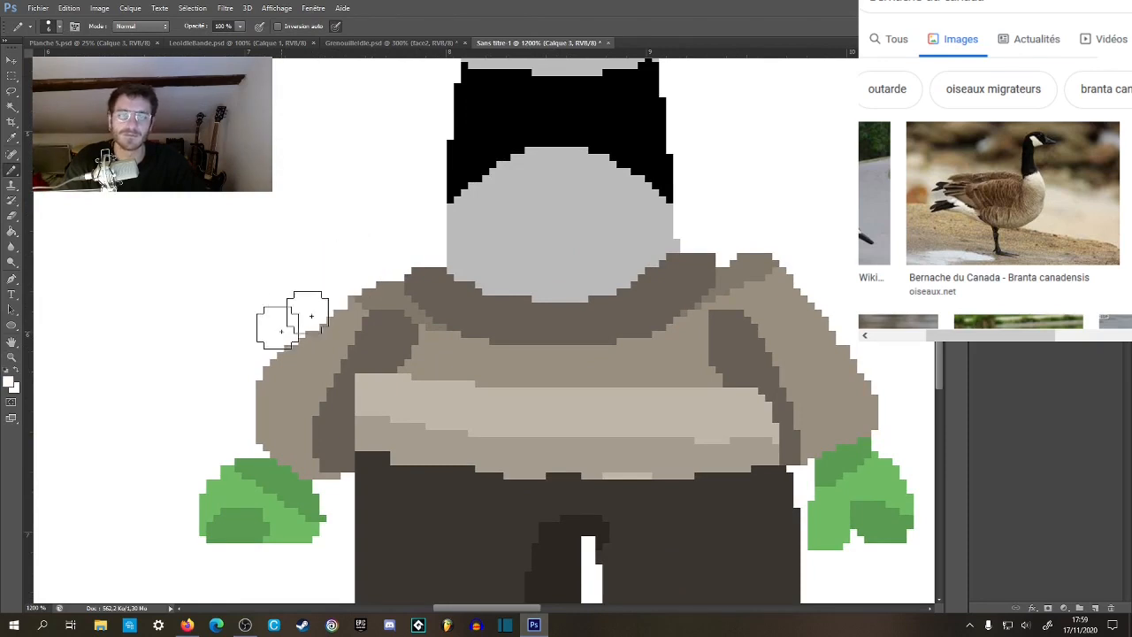
mouse_move(751, 246)
mouse_down()
mouse_move(738, 242)
mouse_move(823, 295)
mouse_move(840, 320)
mouse_up()
Examine the goose's reshaped shoulders at full-figure scale beside the frog, then up close.
key(z)
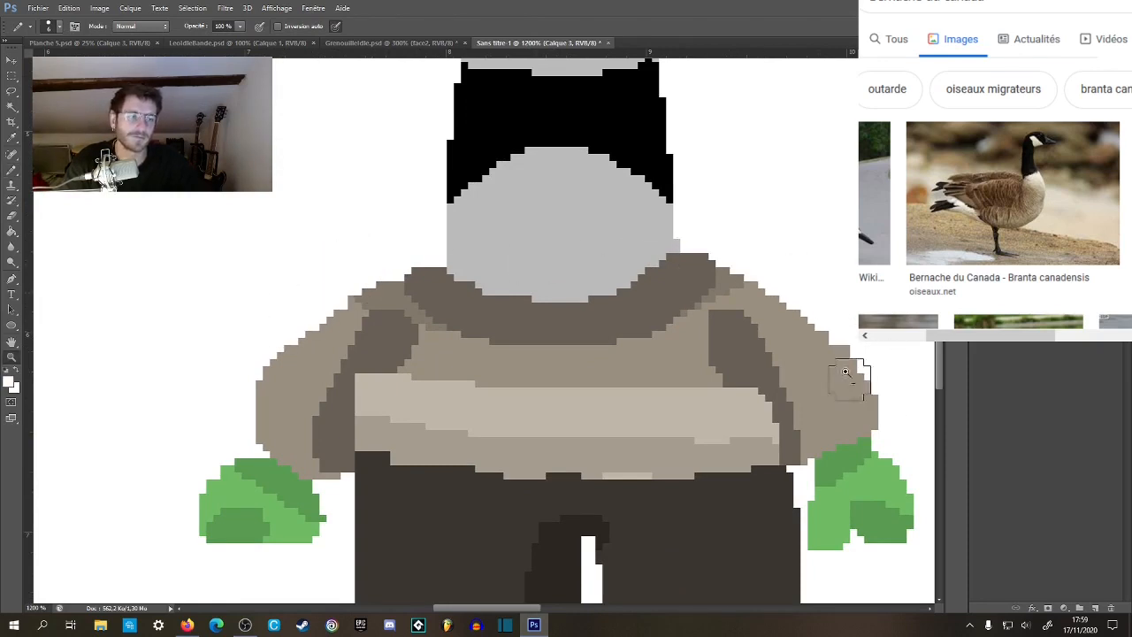
alt+click(811, 322)
alt+click(808, 320)
alt+click(807, 320)
alt+click(807, 319)
alt+click(807, 319)
alt+click(807, 319)
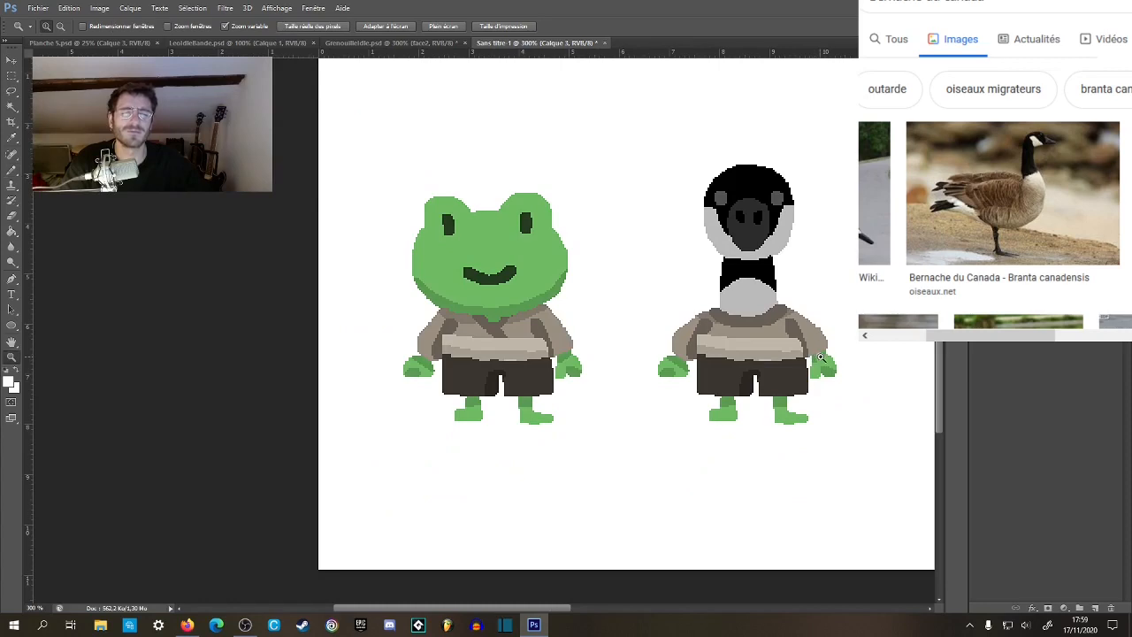
click(824, 350)
click(820, 347)
click(816, 345)
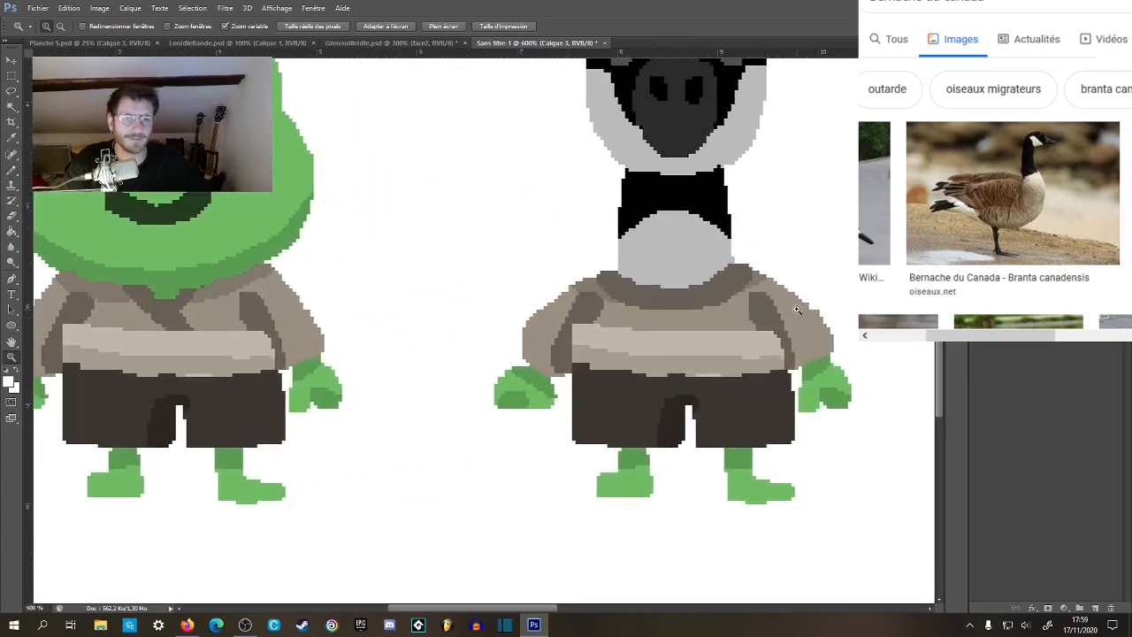
click(797, 310)
click(785, 316)
click(653, 324)
Try filling the shading patch beside the neckline with the shirt's brown using the Paint Bucket, then undo the fill.
key(b)
alt+click(455, 248)
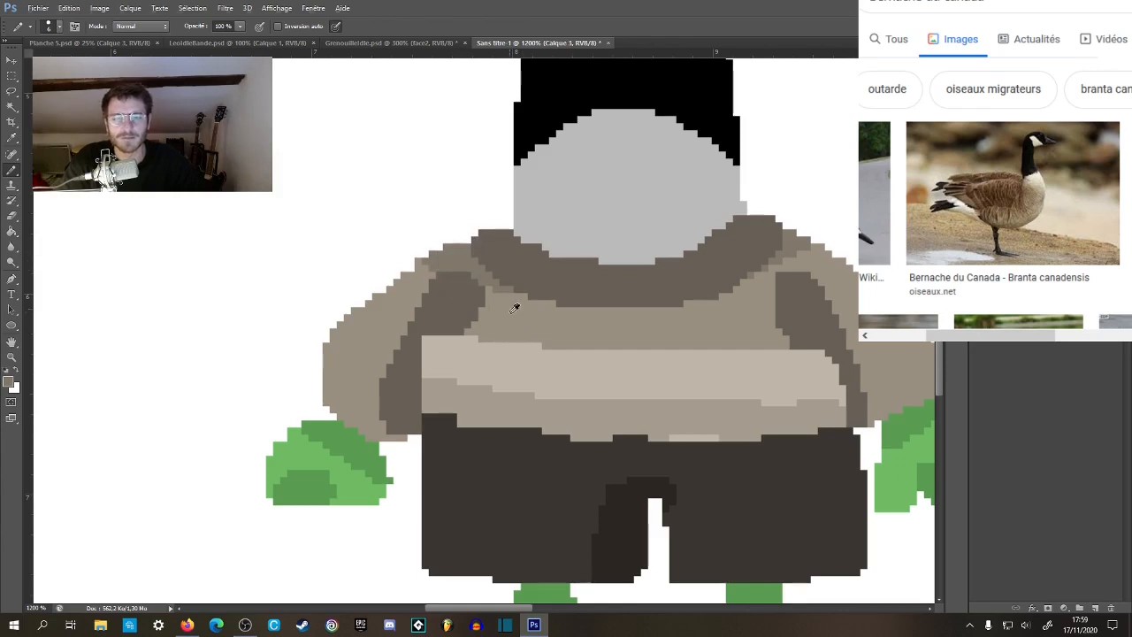
key(g)
click(483, 279)
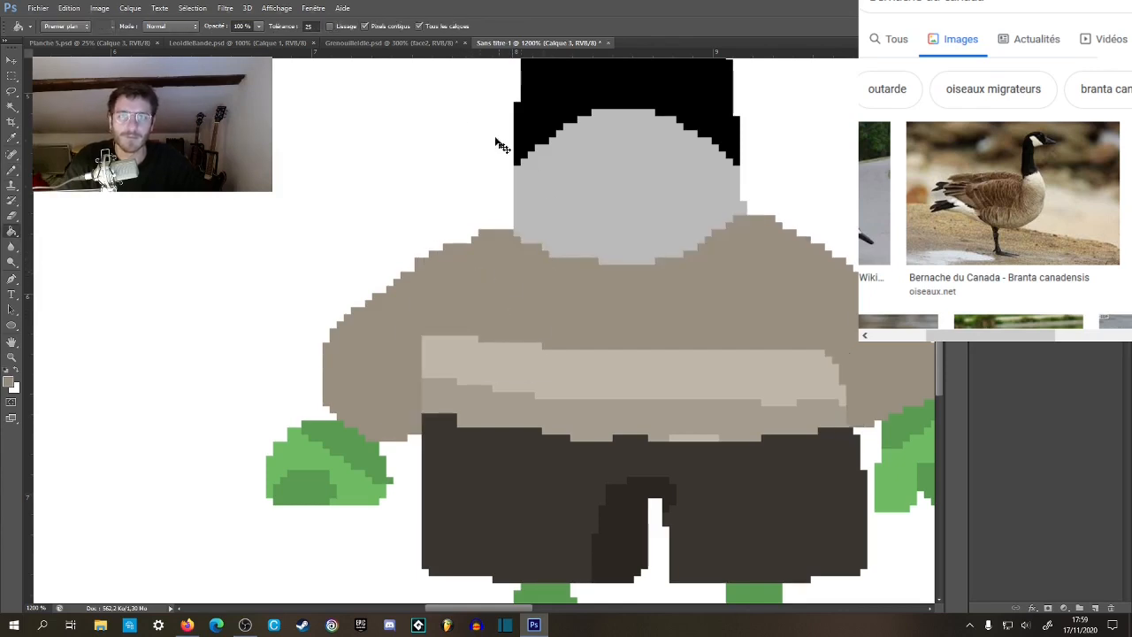
key(ctrl+z)
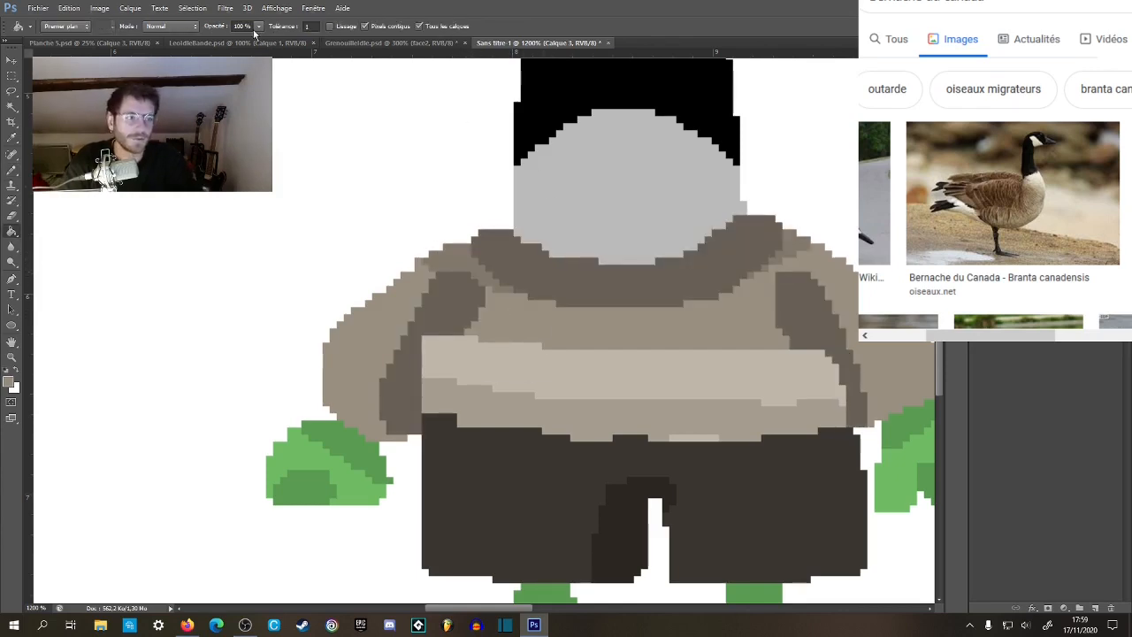
With the Paint Bucket tolerance at 1, fill the small shading patches on both shoulders with the shirt's mid brown.
click(459, 269)
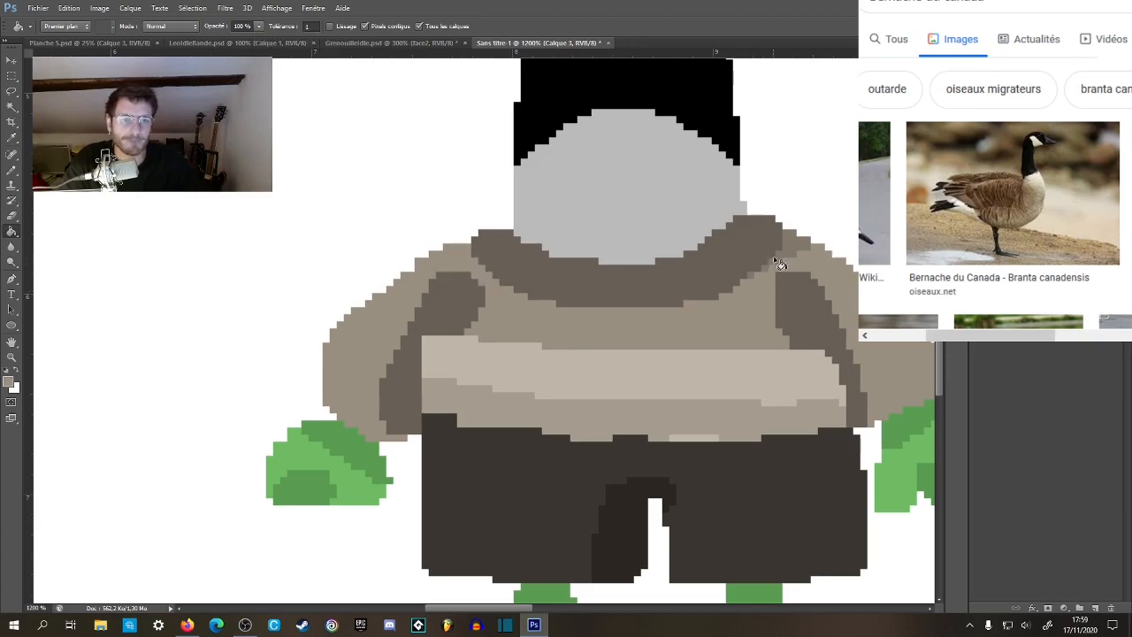
key(z)
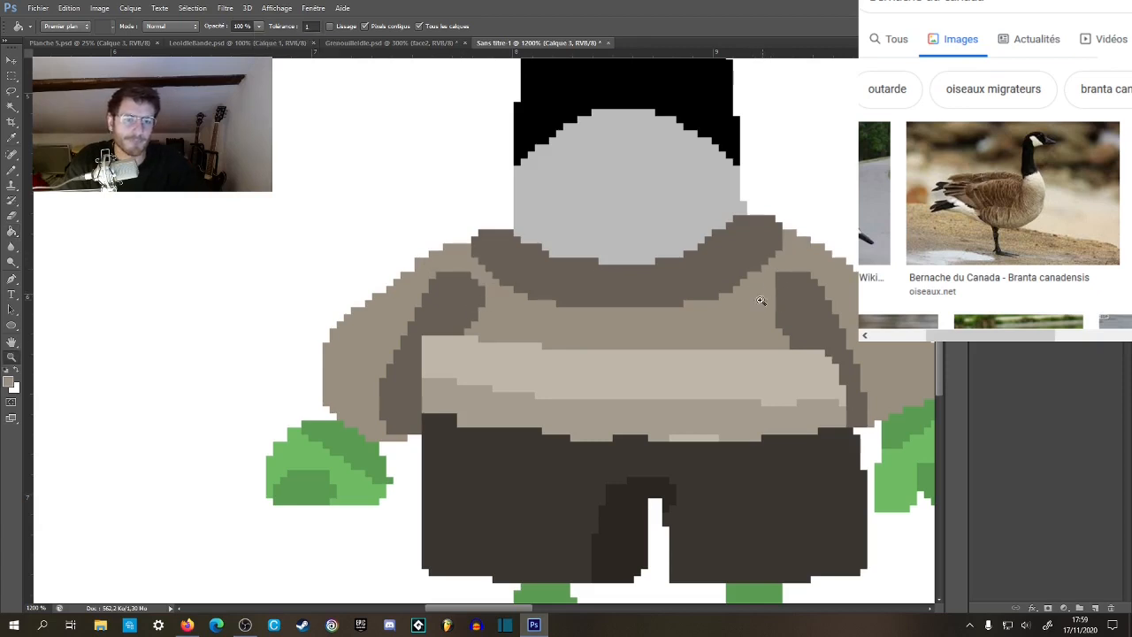
alt+click(772, 283)
key(g)
mouse_move(786, 298)
mouse_down()
mouse_move(560, 326)
mouse_move(562, 350)
mouse_up()
Sample the neckline's dark brown and square off the neckline's left-hand end with the pencil.
key(z)
mouse_move(482, 365)
mouse_down()
mouse_move(522, 380)
mouse_move(529, 338)
mouse_up()
key(b)
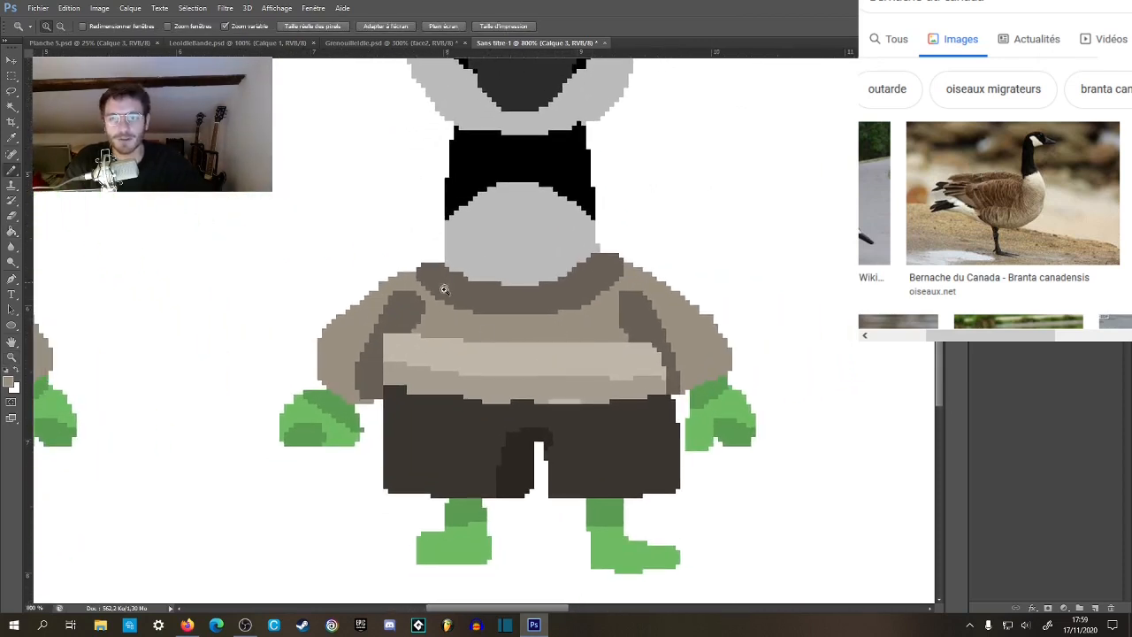
alt+click(442, 274)
click(430, 272)
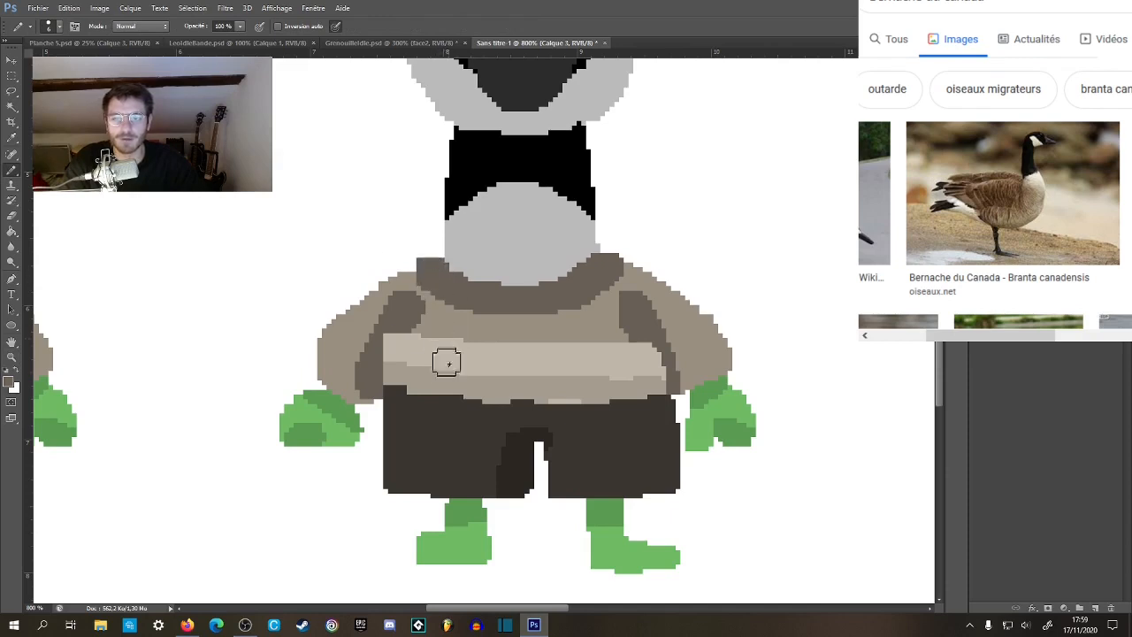
Widen the dark brown shading strips between the sleeves and torso, covering the side ends of the pale bands.
alt+click(397, 325)
drag(398, 316, 368, 387)
key(ctrl+z)
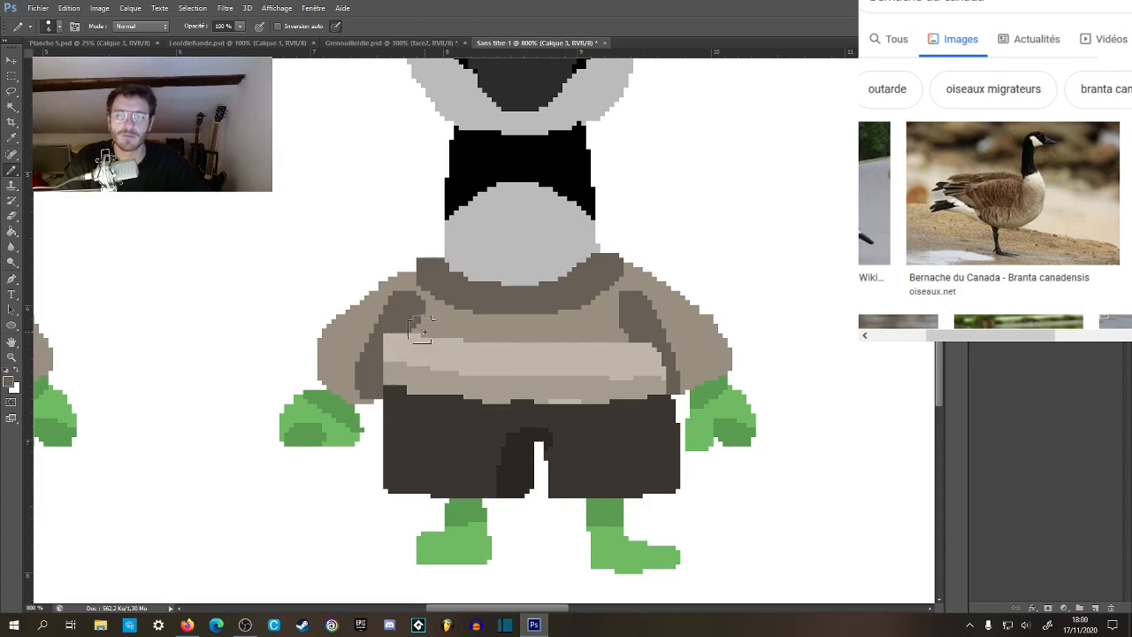
drag(405, 323, 371, 384)
drag(653, 310, 670, 394)
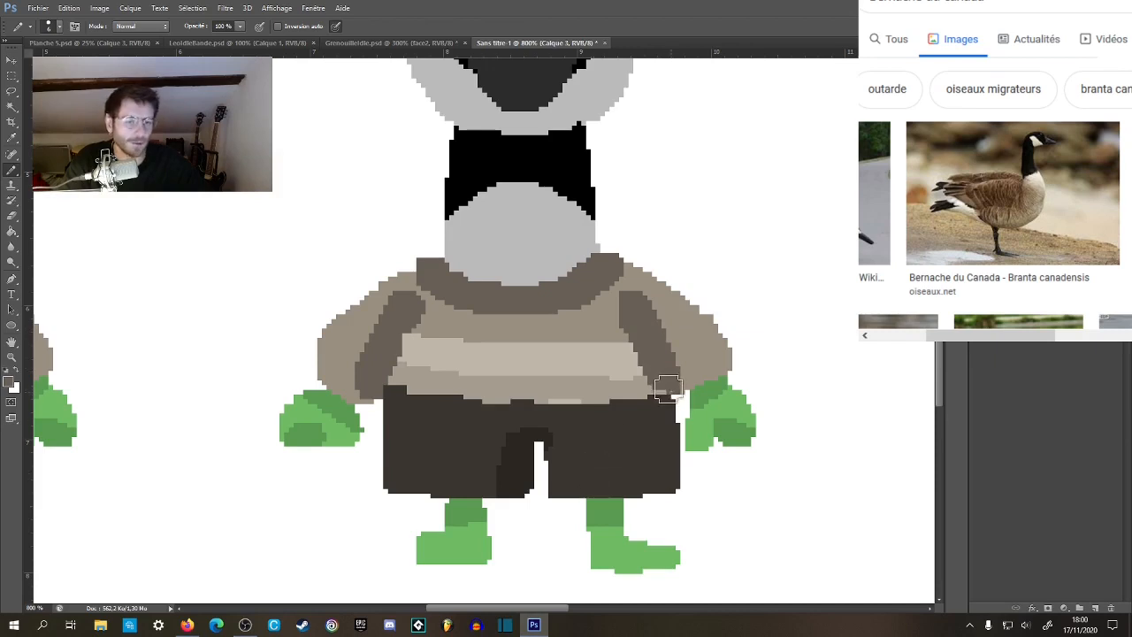
mouse_move(569, 476)
mouse_down()
mouse_move(552, 468)
mouse_move(572, 541)
mouse_move(575, 469)
mouse_up()
key(alt)
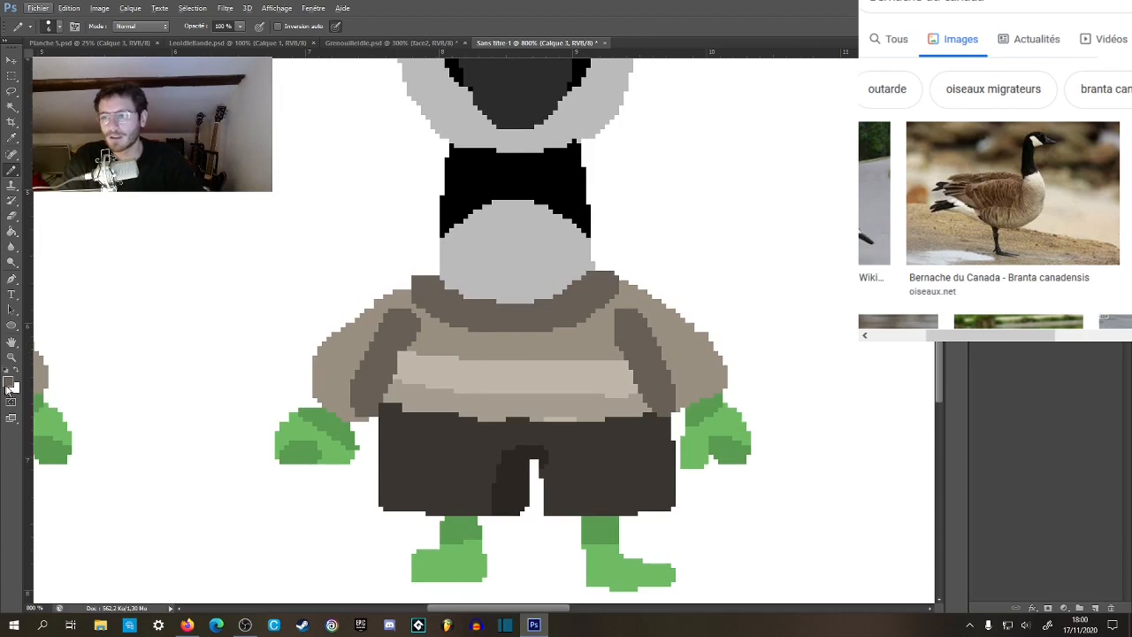
click(11, 384)
click(818, 329)
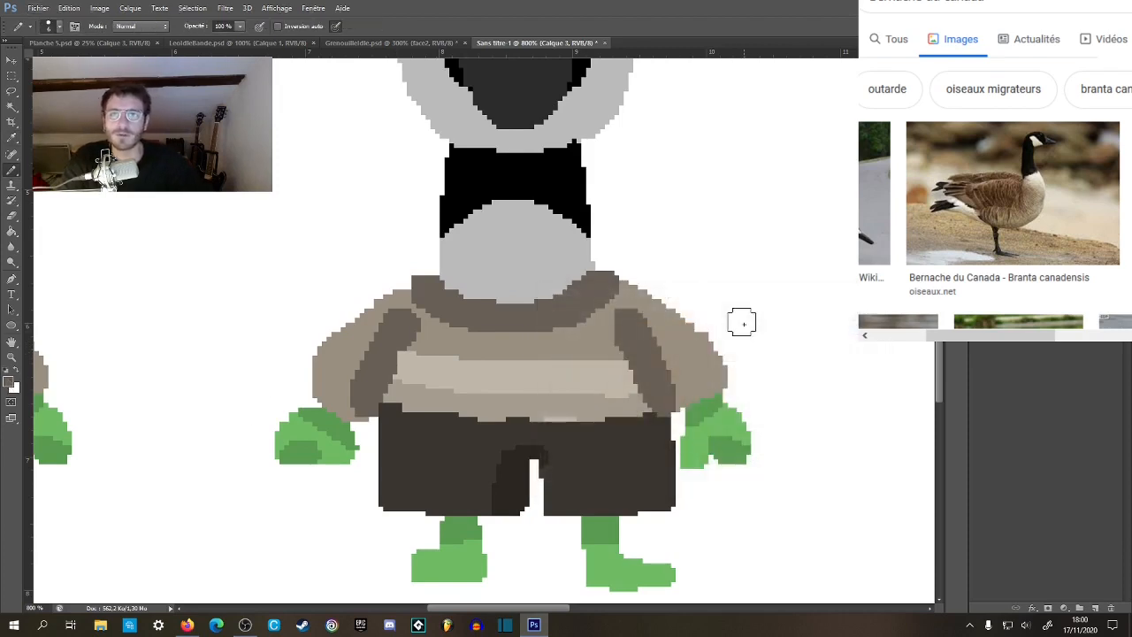
Open the Items1 image from the Twitter folder.
click(36, 9)
click(47, 32)
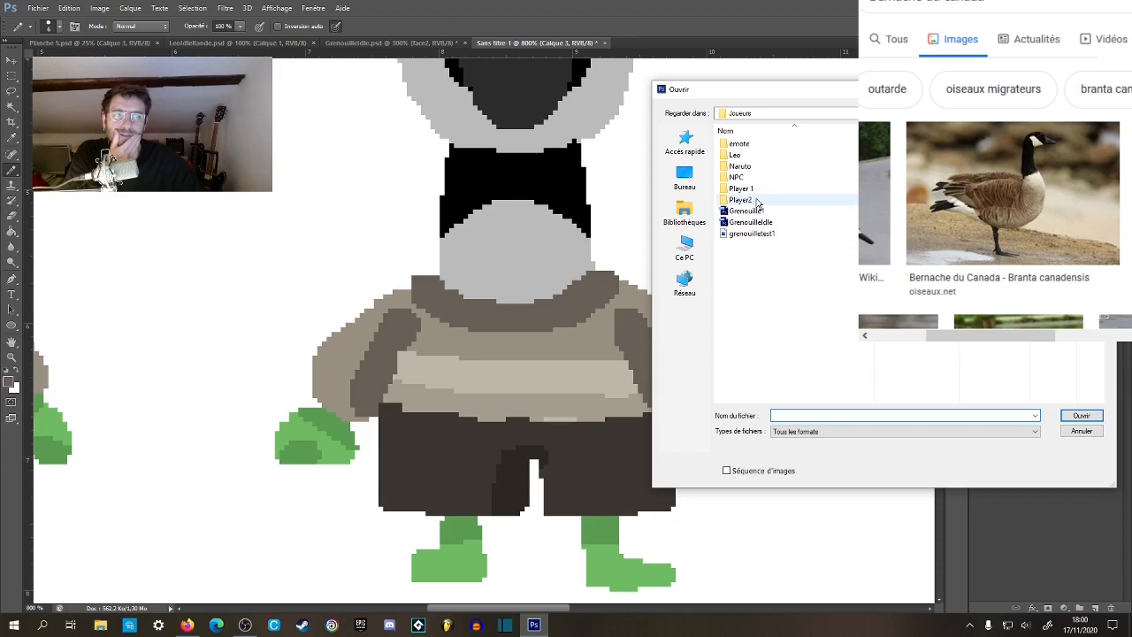
click(994, 114)
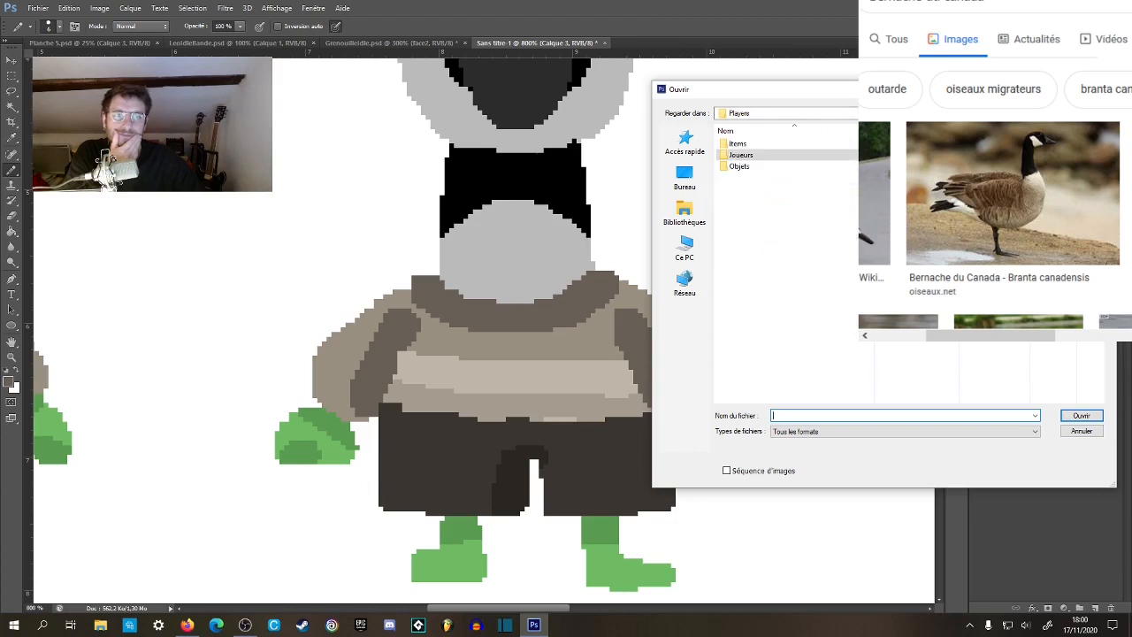
click(994, 113)
double_click(870, 168)
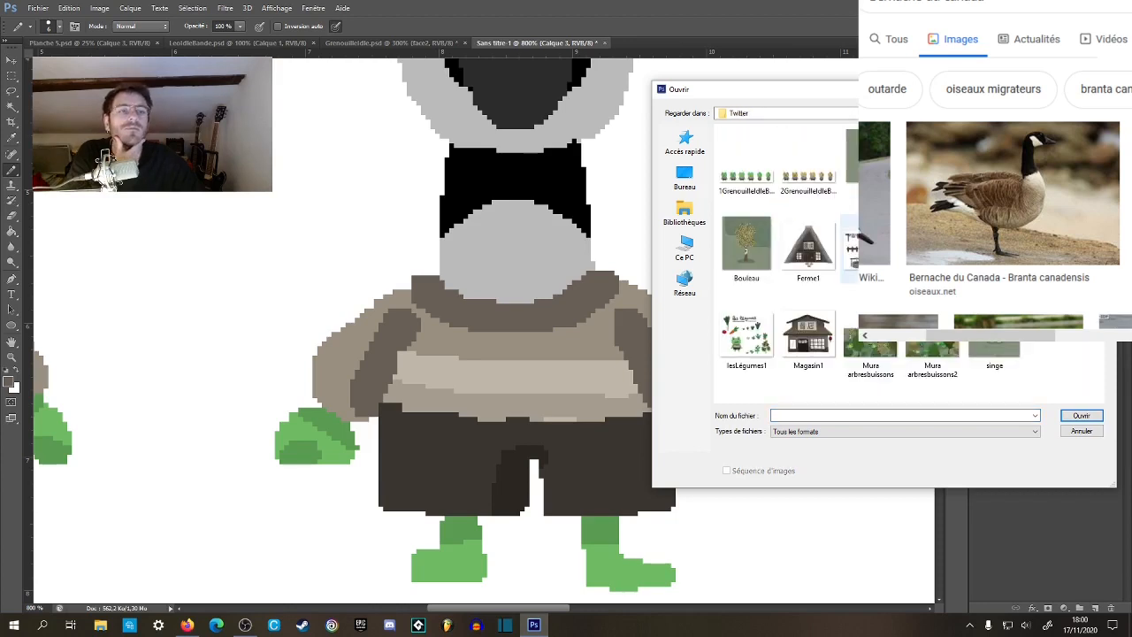
click(870, 248)
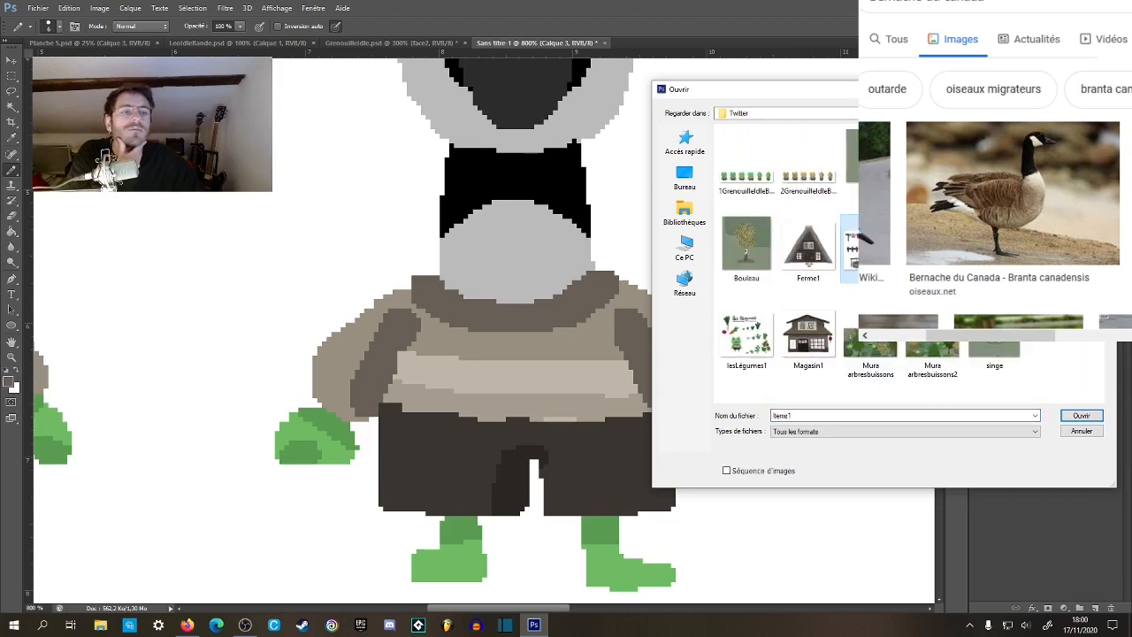
click(1081, 417)
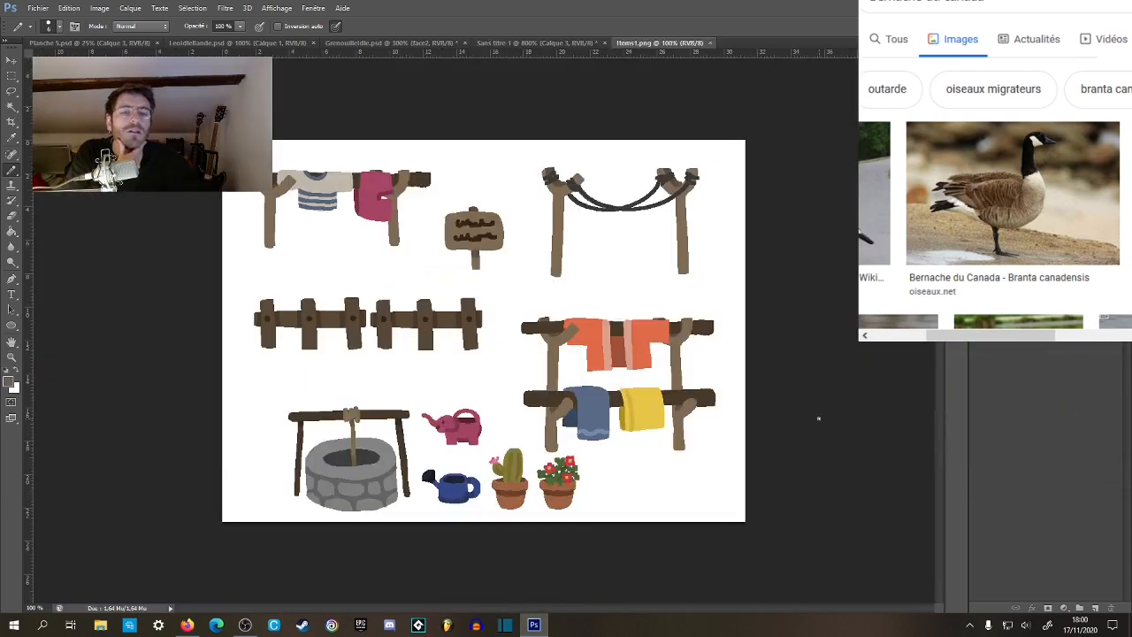
Sample the bright yellow of the cloth hanging on the lower rail and return to the Sans titre-1 goose document.
scroll(655, 411, up, 3)
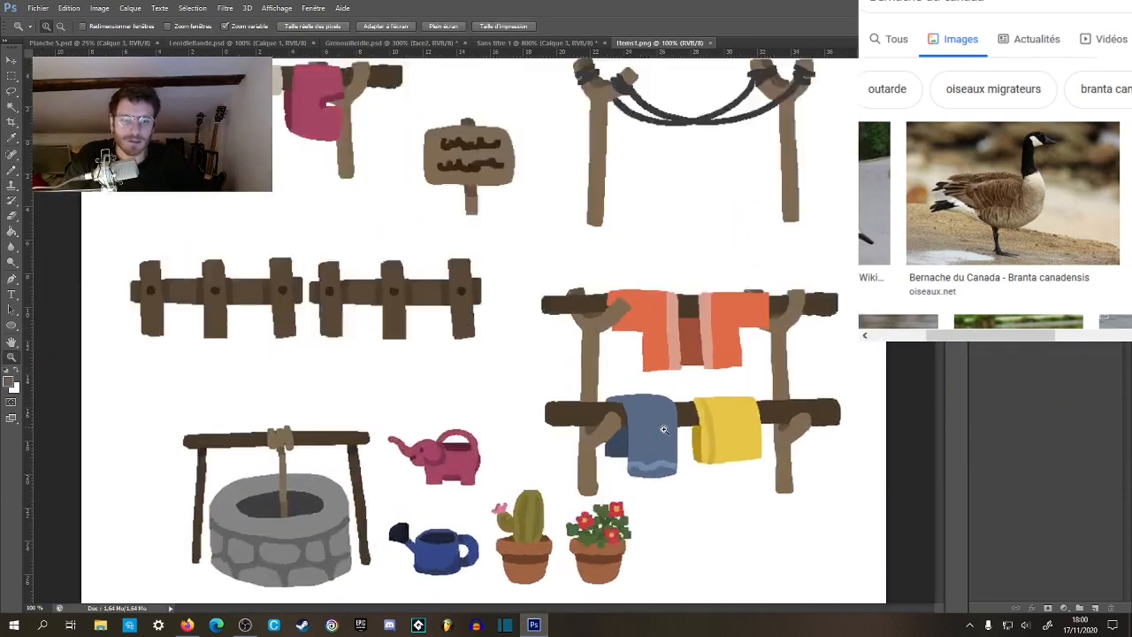
key(g)
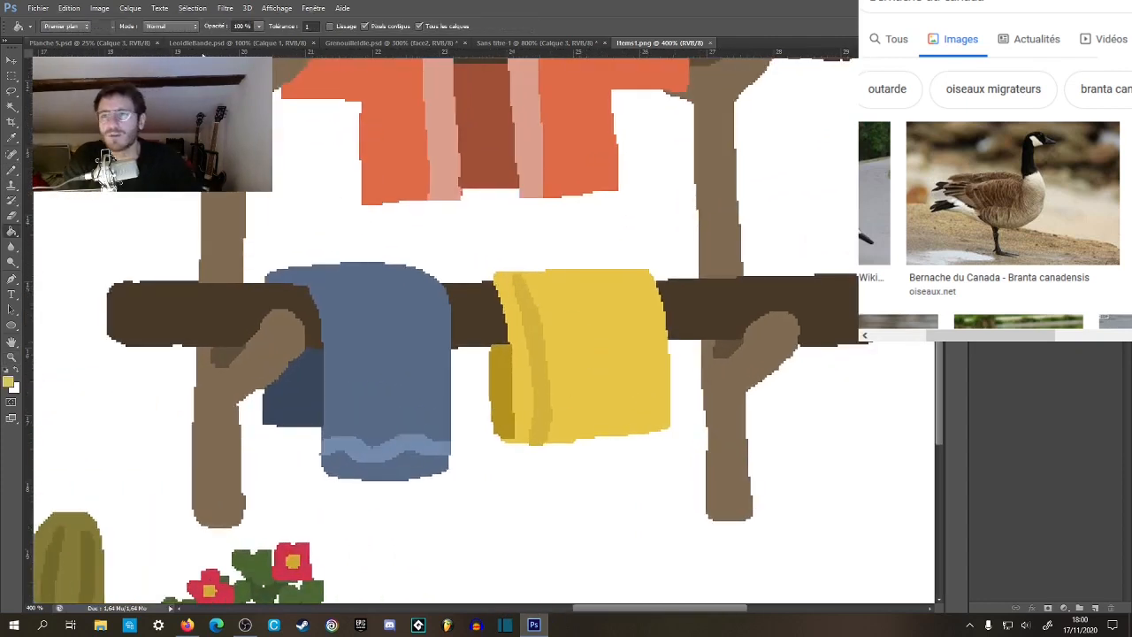
click(270, 45)
click(390, 44)
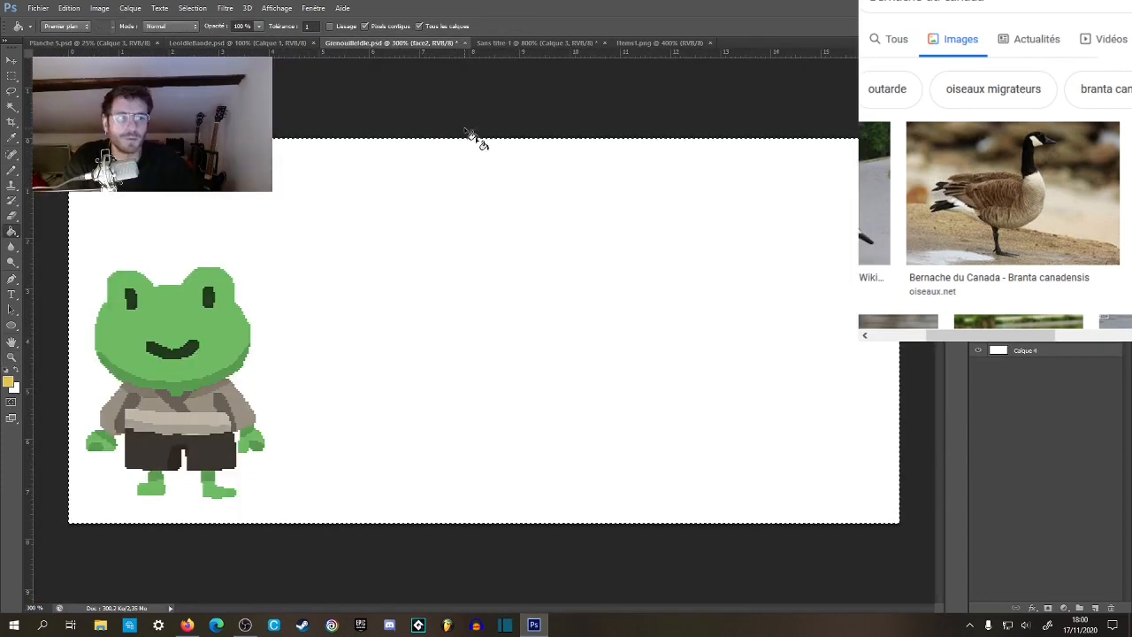
click(535, 43)
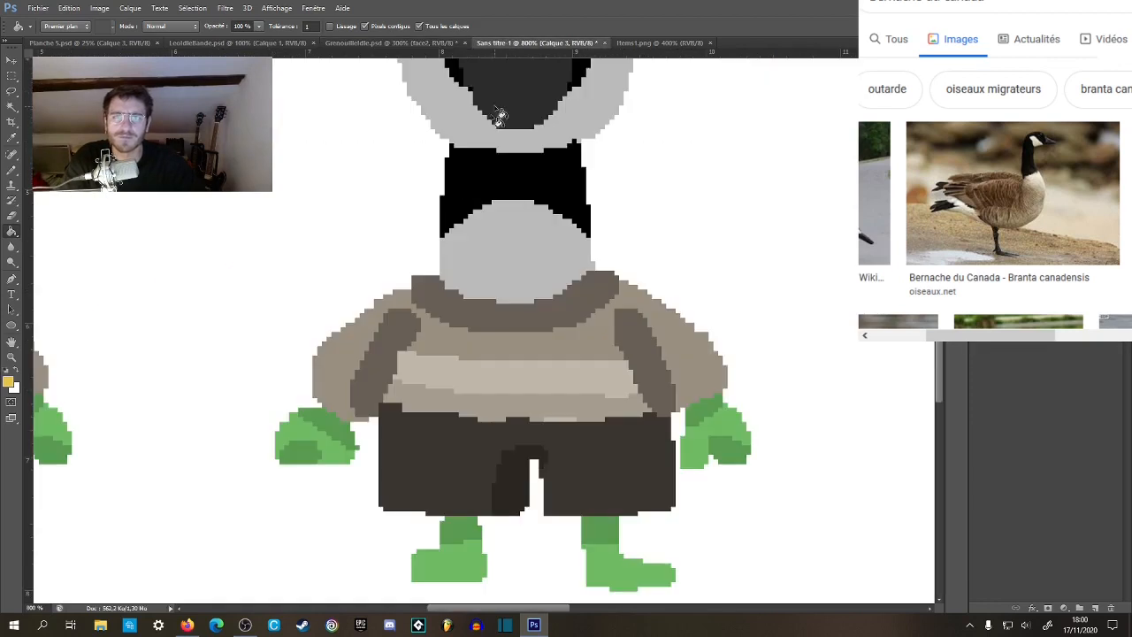
Fill the mid brown upper chest and sleeves of the goose's shirt with the sampled bright yellow.
click(474, 351)
key(z)
alt+click(452, 351)
alt+click(454, 353)
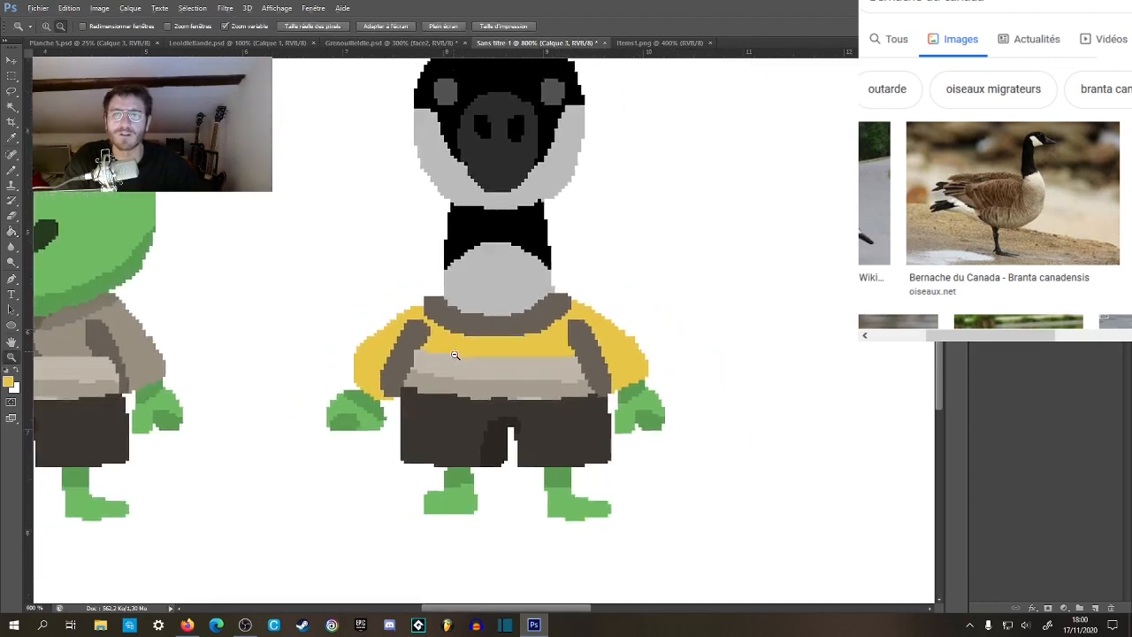
alt+click(455, 355)
click(460, 360)
click(459, 365)
Set the foreground colour to dark yellow #b39118 and fill both sleeve shading strips and the neckline with it.
key(g)
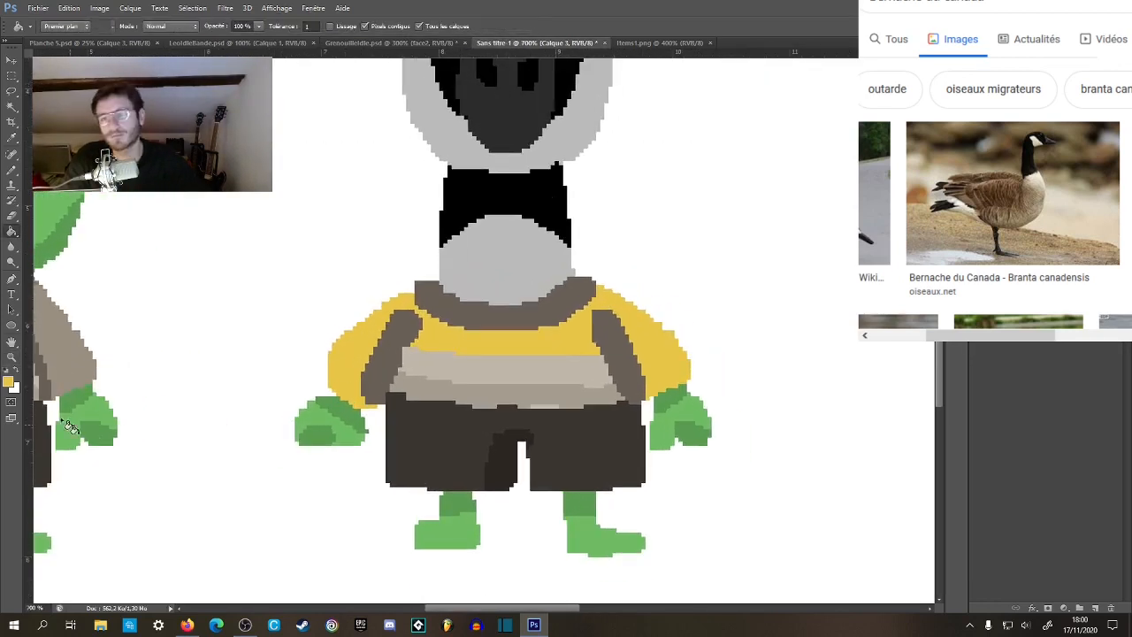
click(8, 383)
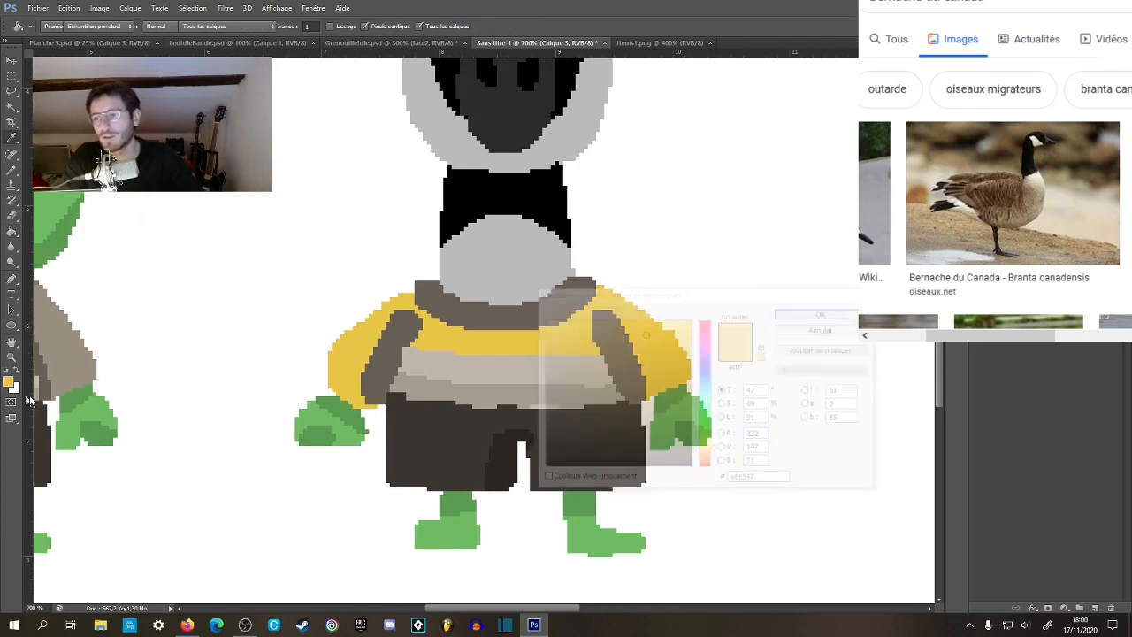
mouse_move(647, 335)
mouse_down()
mouse_move(647, 371)
mouse_move(664, 360)
mouse_up()
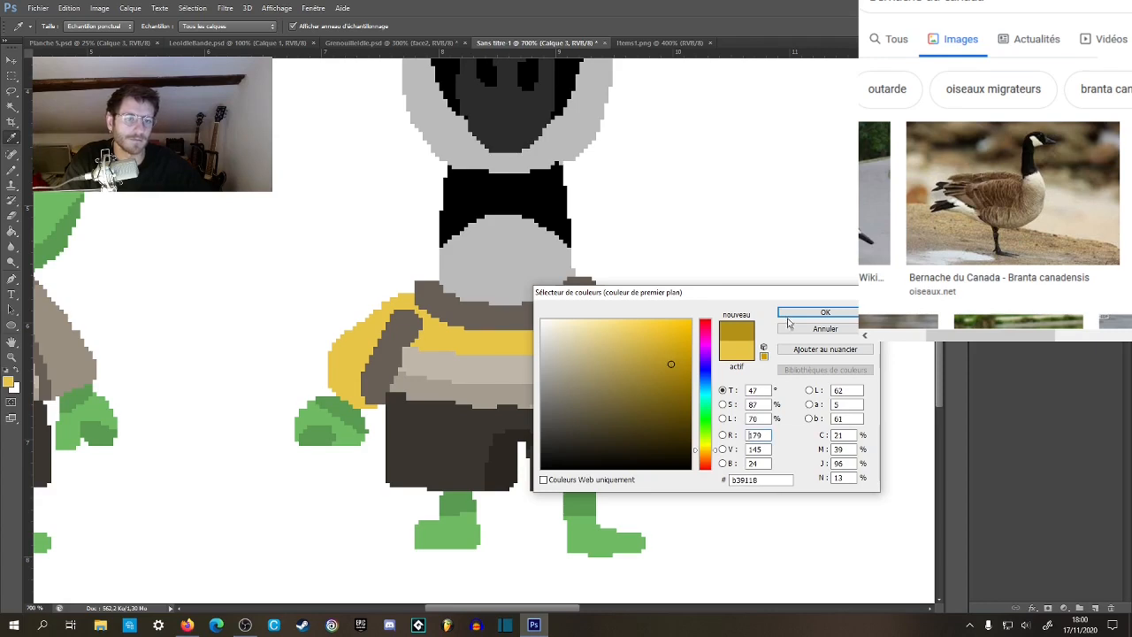
click(796, 313)
click(397, 339)
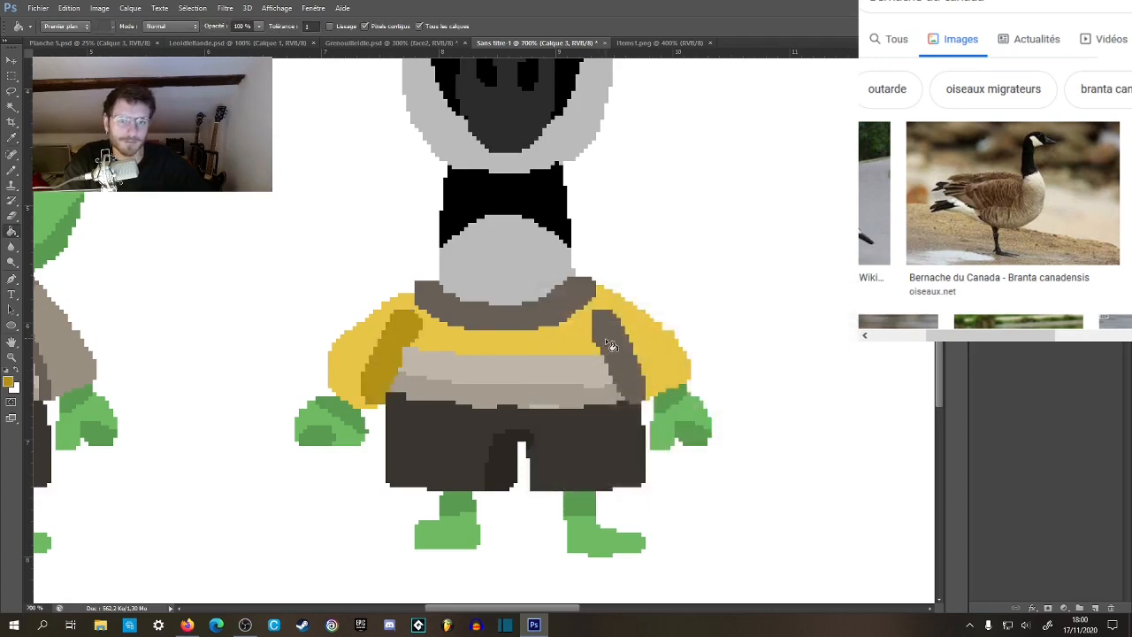
click(607, 341)
click(539, 317)
Fill both pale beige bands across the lower torso of the goose's shirt with the bright yellow.
key(z)
alt+click(553, 346)
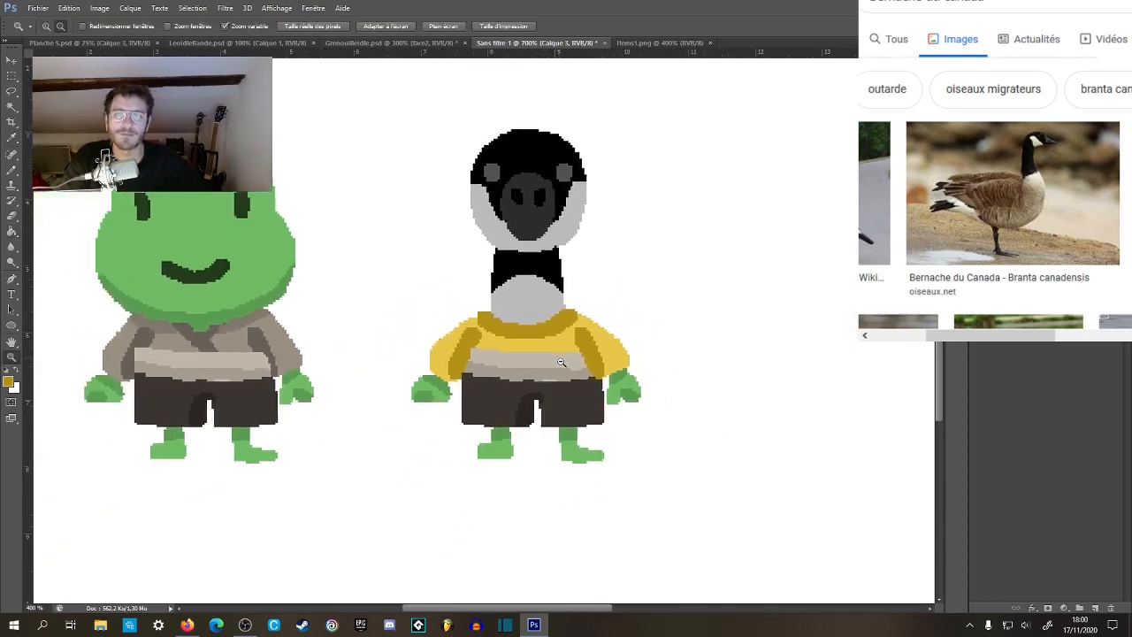
alt+click(561, 362)
click(386, 388)
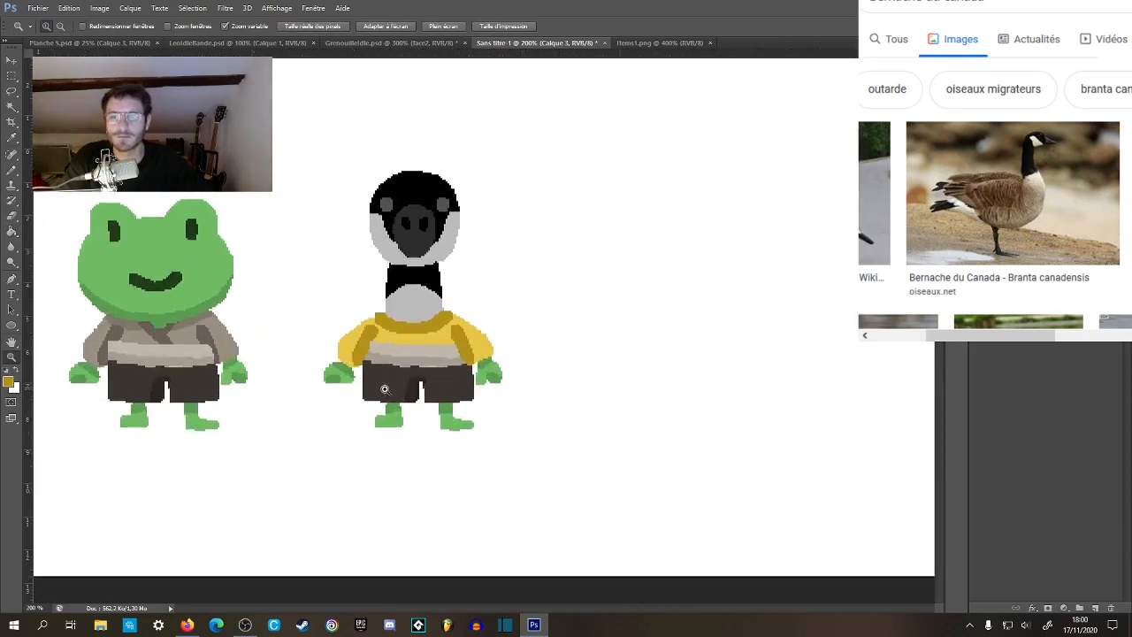
click(388, 390)
click(389, 389)
click(400, 387)
drag(438, 371, 503, 409)
key(g)
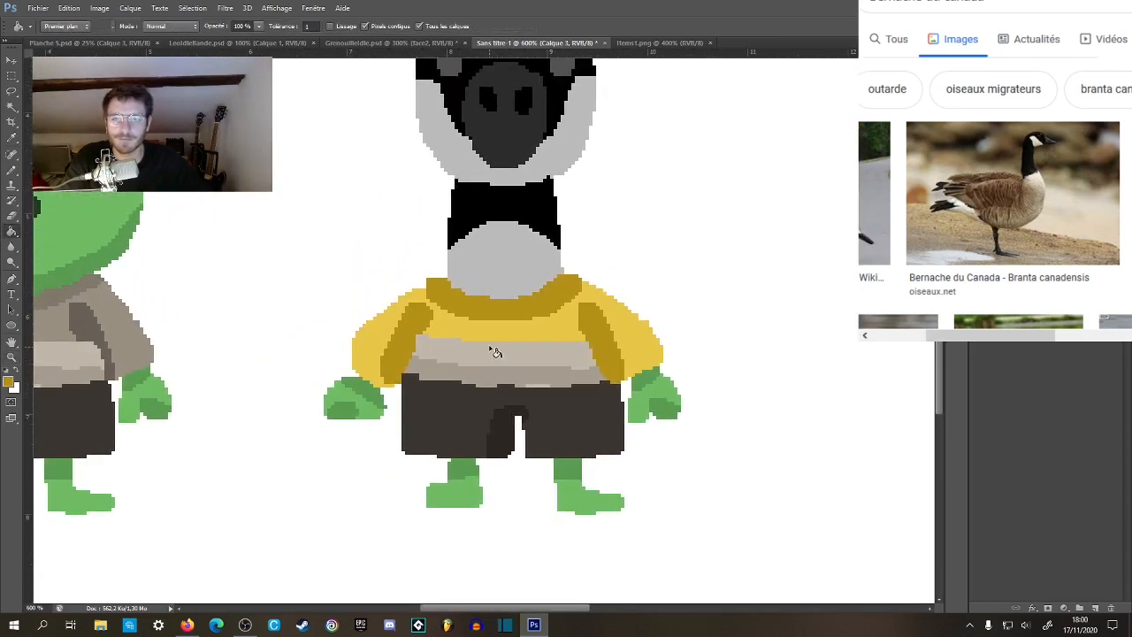
click(477, 358)
click(463, 378)
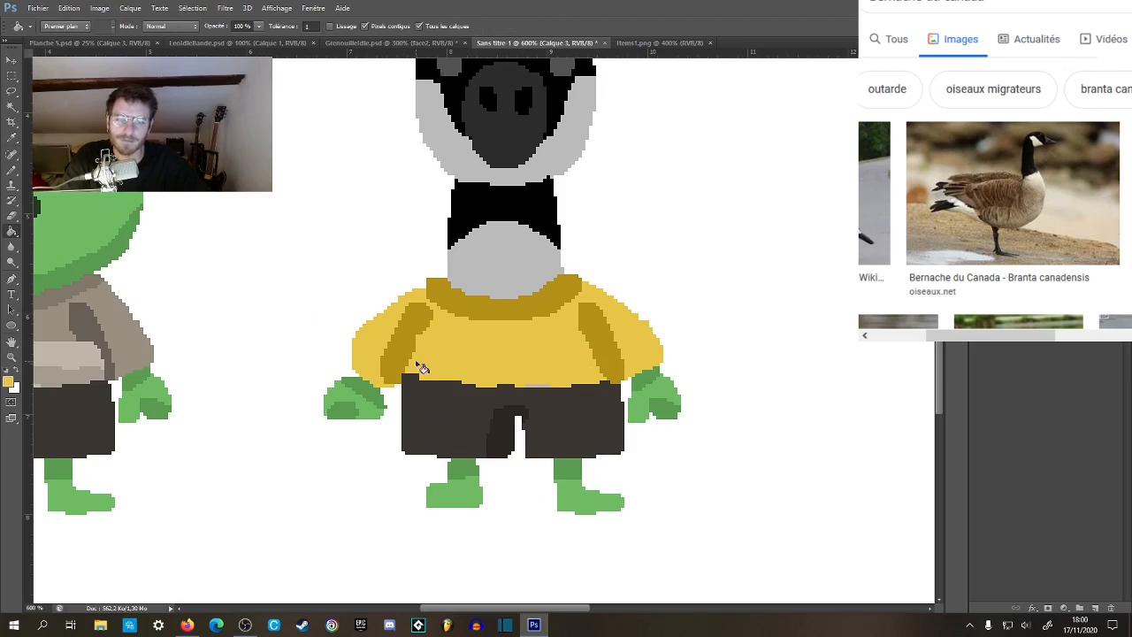
Paint bright yellow over the leftover grey pixels at the goose's sweater hem and sample the dark yellow of the sleeve shading.
key(z)
click(493, 372)
click(495, 374)
key(b)
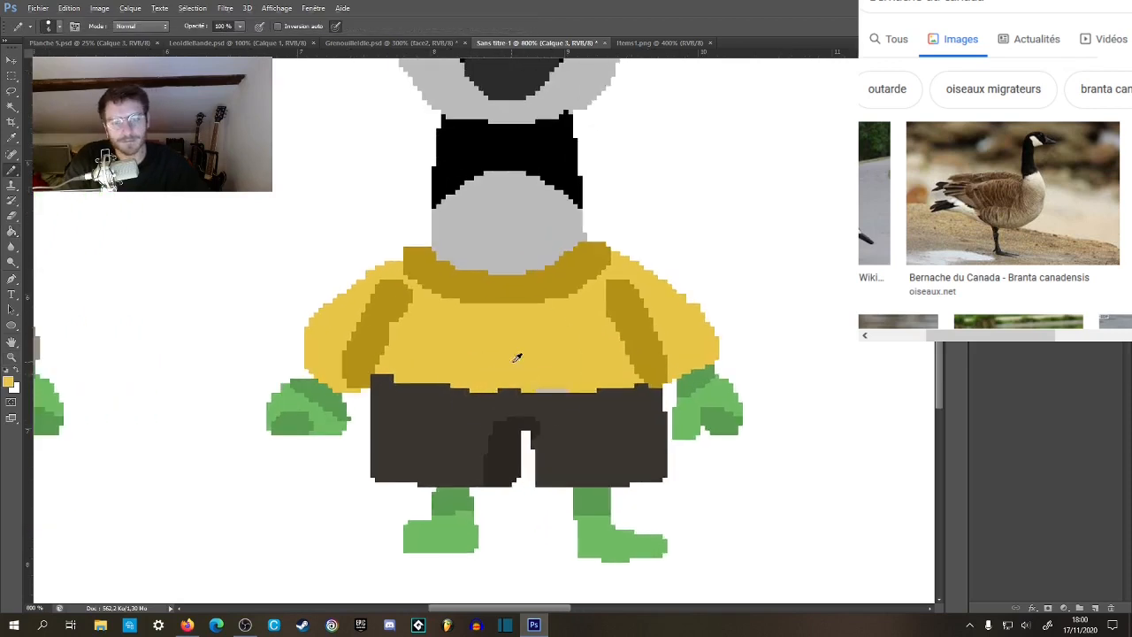
alt+click(392, 305)
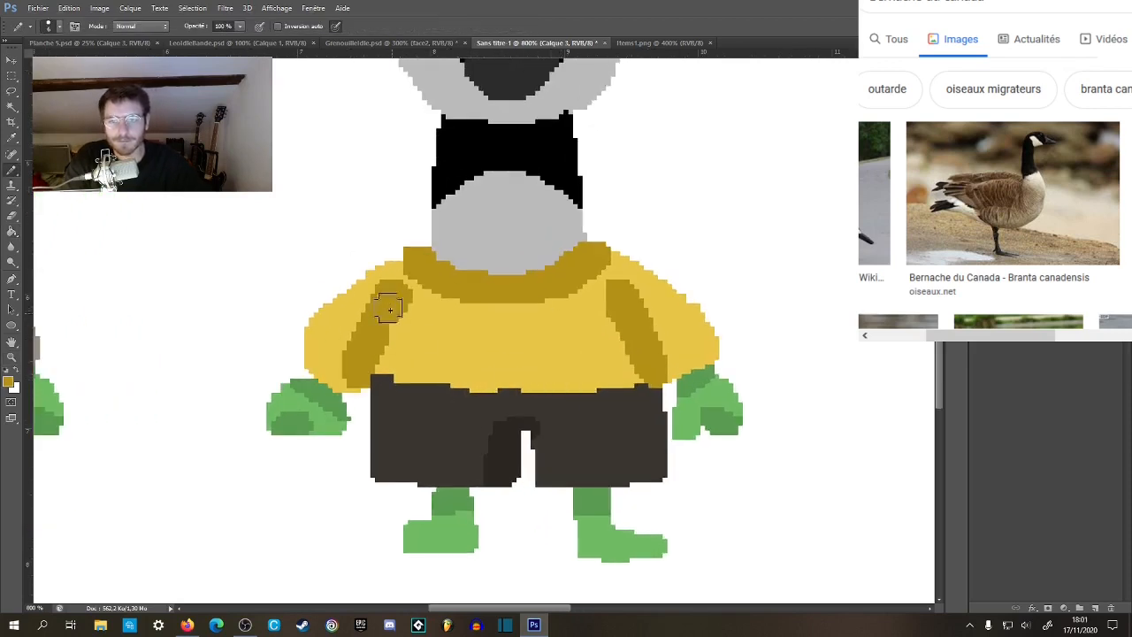
Examine the goose's yellow sweater beside the frog, both as a whole and close up.
key(z)
alt+click(468, 391)
alt+click(472, 397)
alt+click(474, 403)
alt+click(477, 412)
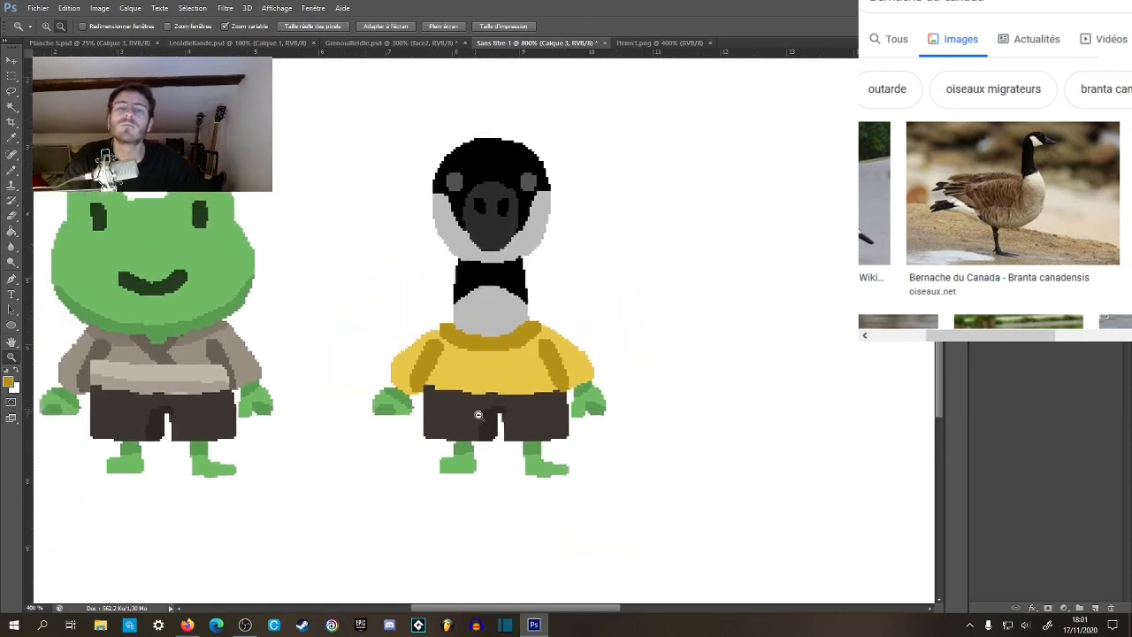
alt+click(480, 422)
alt+click(485, 431)
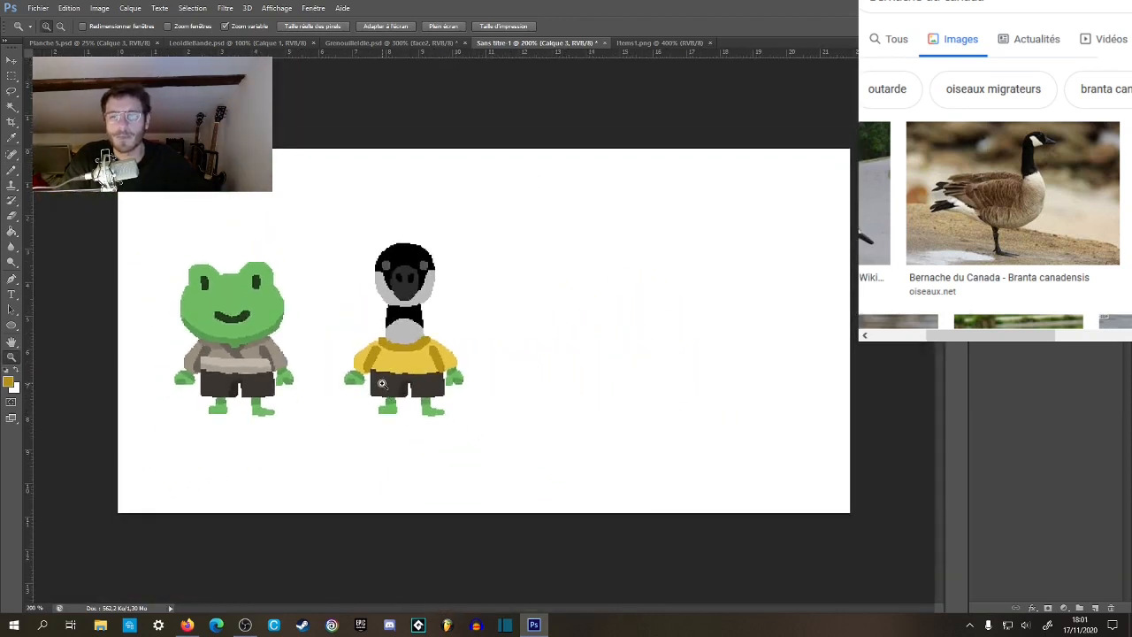
click(386, 389)
click(390, 393)
click(393, 397)
click(396, 399)
drag(425, 404, 458, 434)
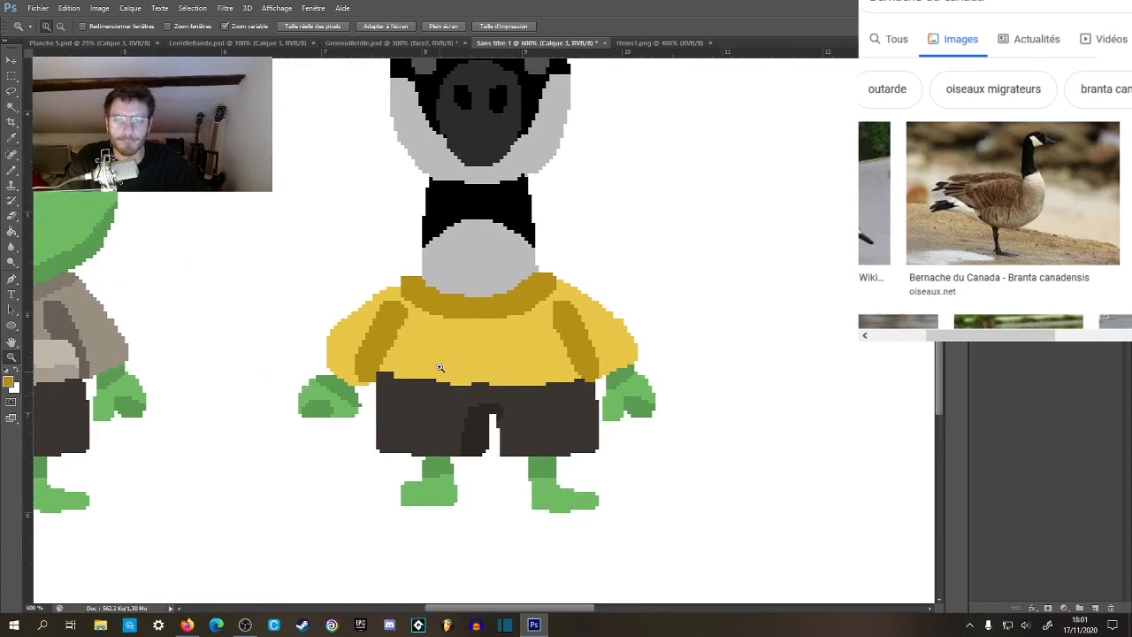
key(g)
drag(460, 387, 498, 390)
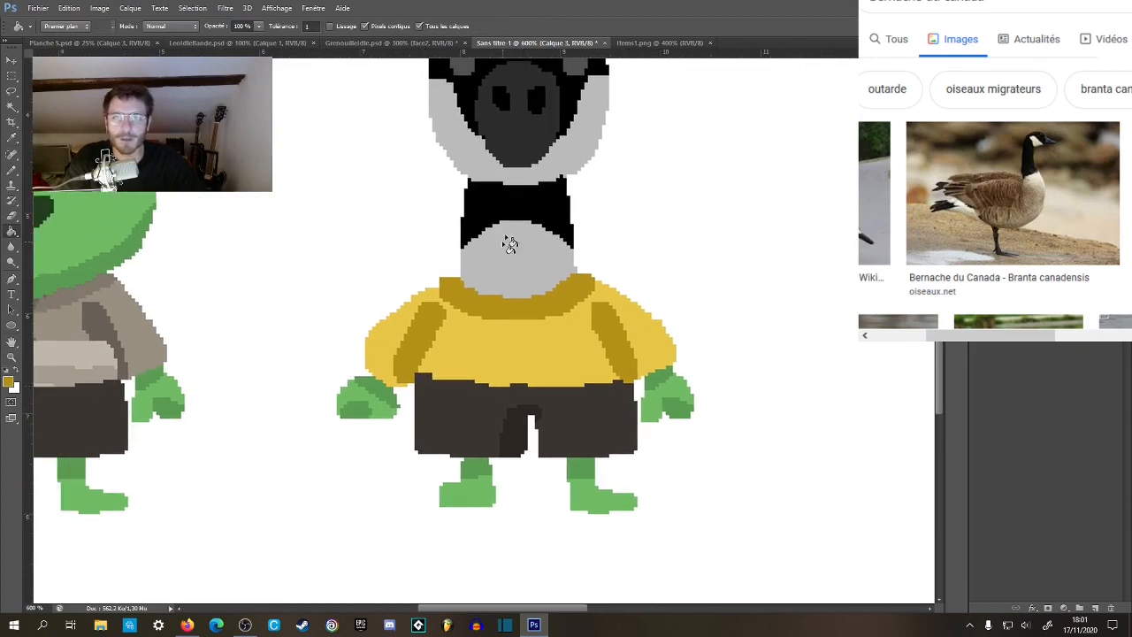
Look over the Items1.png props, the Planche 5.psd comic page and the goat character's document, and return to Sans titre-1.
click(654, 43)
key(z)
alt+click(461, 306)
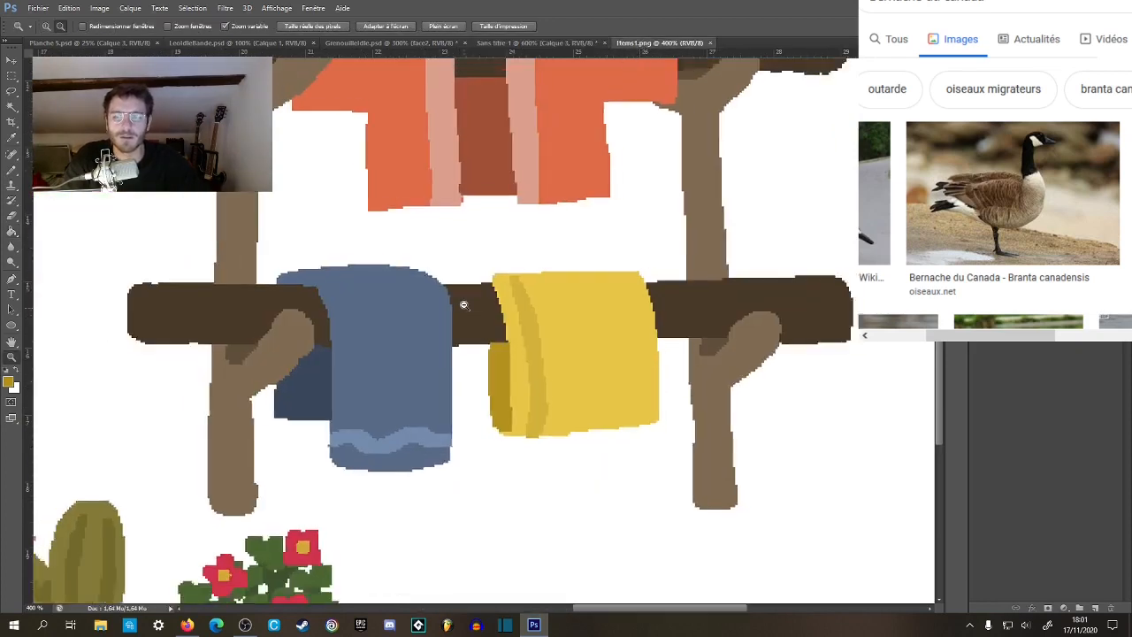
alt+click(462, 307)
alt+click(462, 307)
alt+click(460, 311)
click(558, 403)
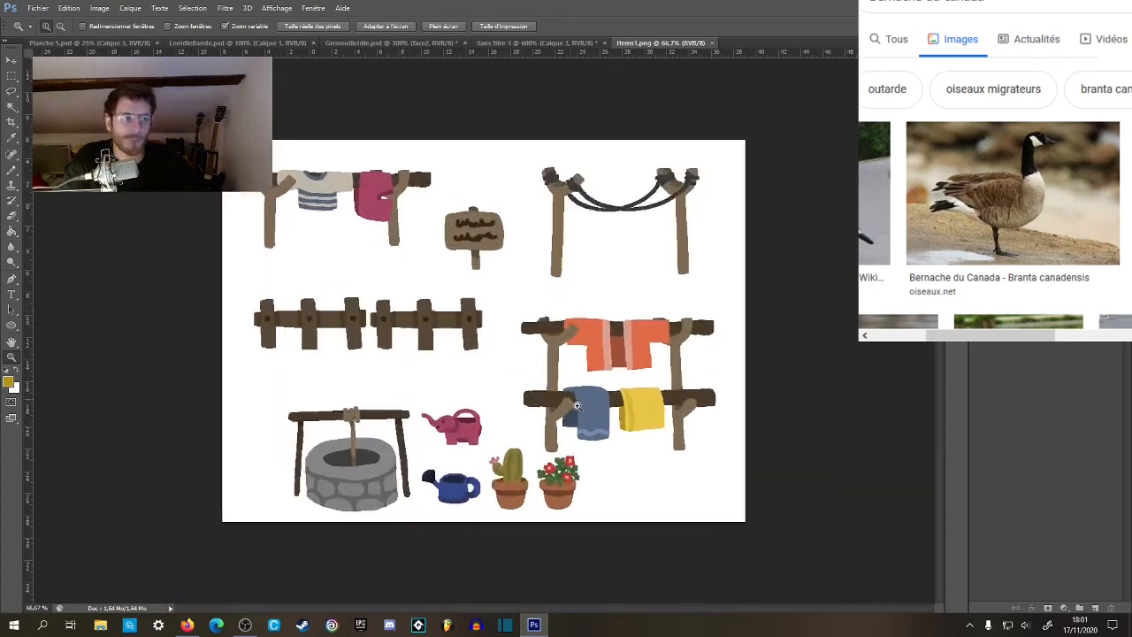
click(560, 404)
click(141, 43)
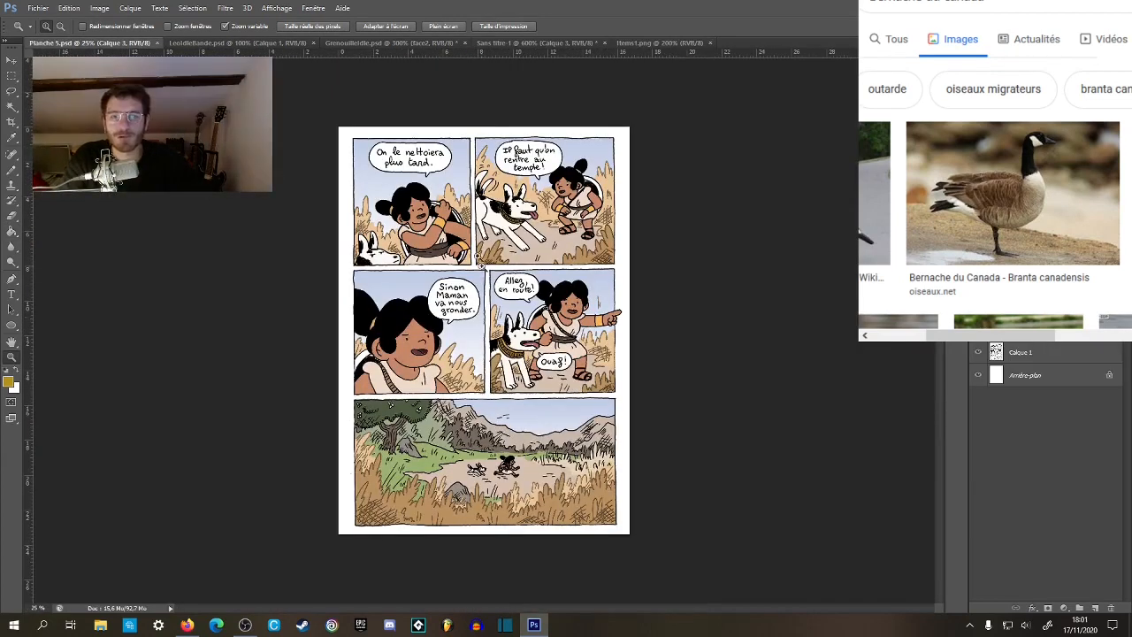
click(265, 43)
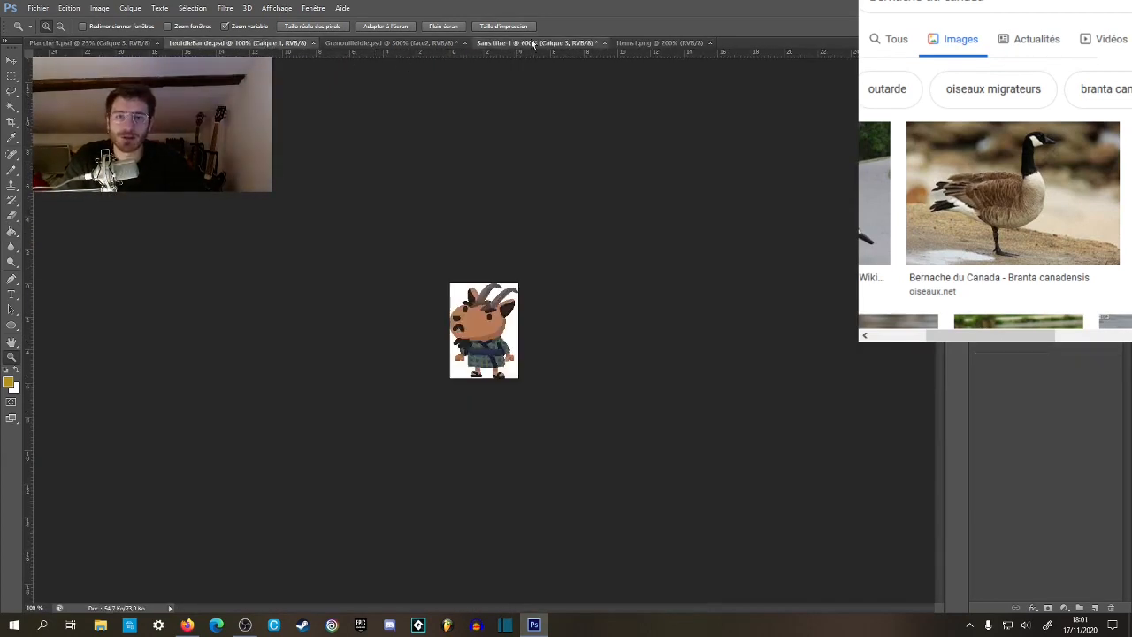
click(522, 42)
alt+click(542, 399)
alt+click(544, 402)
alt+click(554, 417)
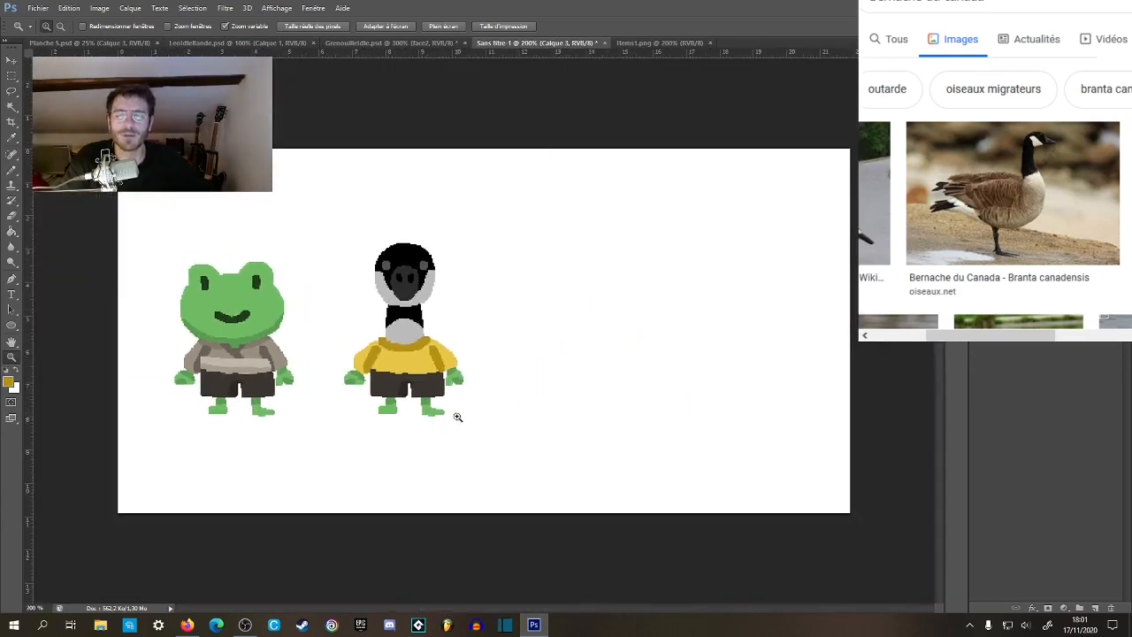
Sample the sweater's bright yellow and paint along the lower hem of the goose's sweater to smooth its edge.
click(392, 387)
click(392, 394)
click(403, 385)
click(409, 379)
click(442, 368)
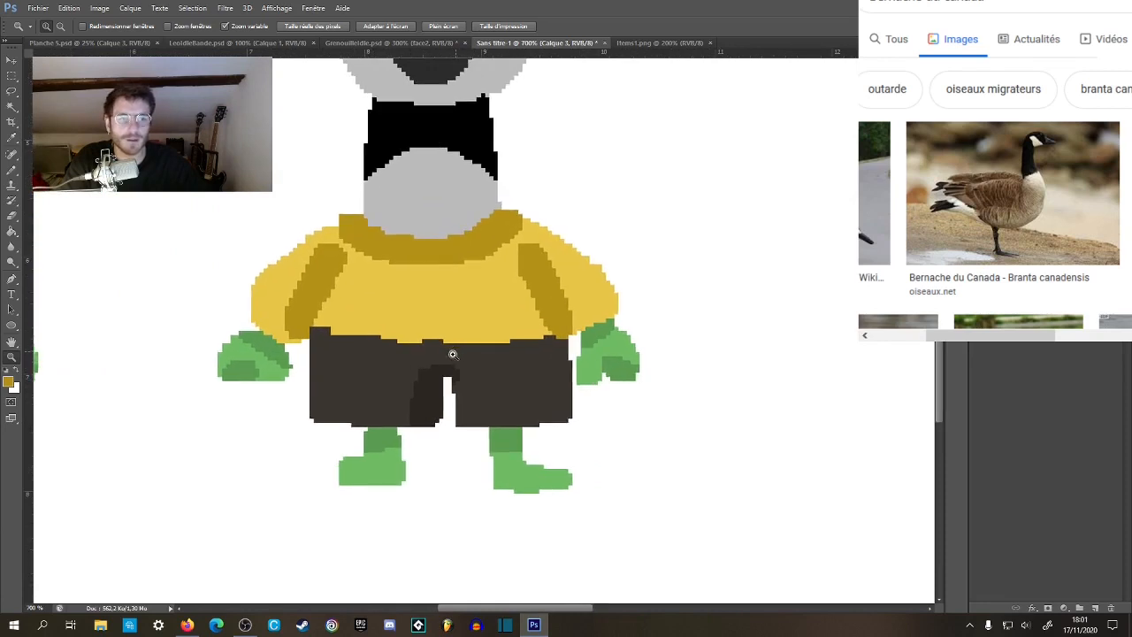
click(453, 354)
key(b)
alt+click(387, 302)
drag(333, 317, 520, 316)
drag(434, 327, 563, 325)
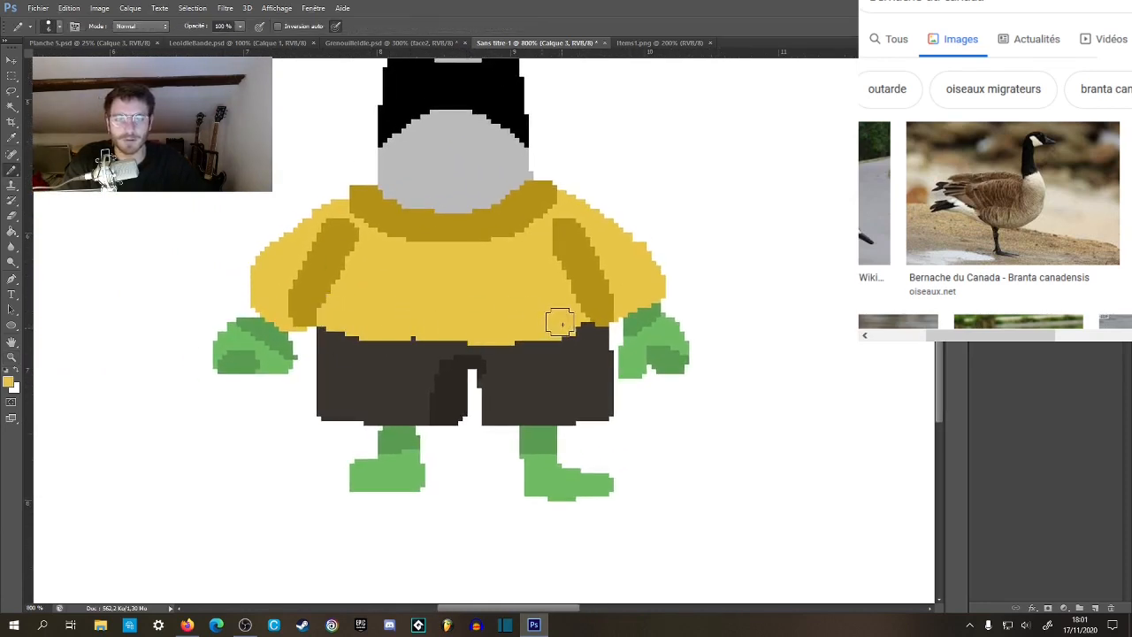
Sample the dark brown of the goose's shorts and paint over the white gap between the two legs.
key(z)
alt+click(507, 337)
alt+click(506, 337)
alt+click(506, 339)
alt+click(506, 341)
alt+click(506, 345)
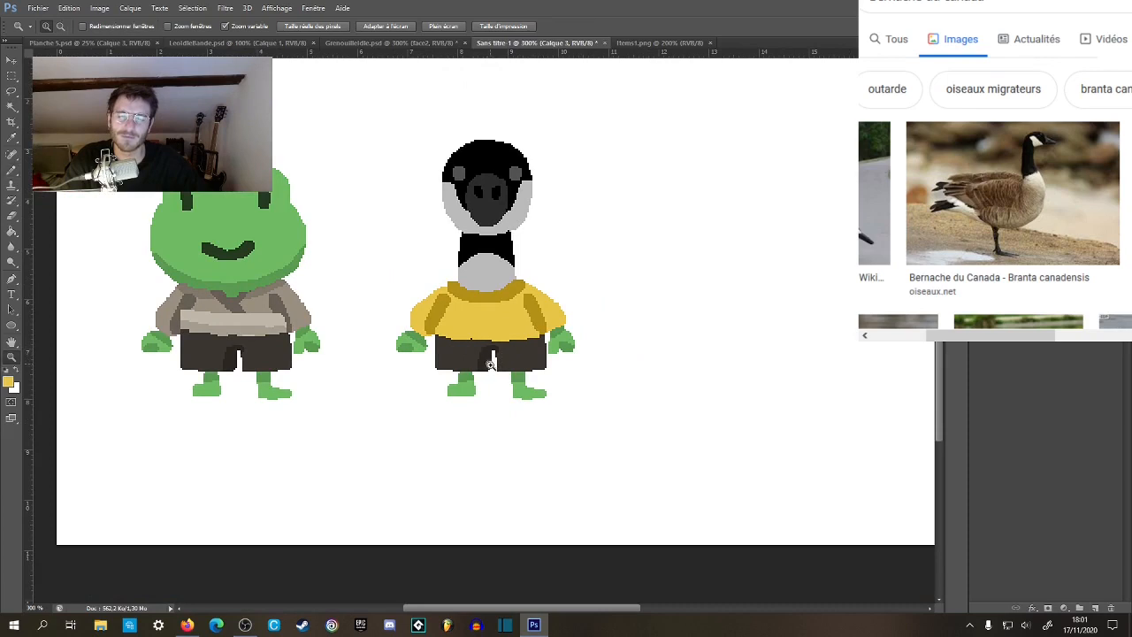
click(490, 364)
click(489, 354)
click(492, 372)
click(486, 363)
click(478, 354)
key(b)
alt+click(477, 347)
drag(492, 375, 492, 329)
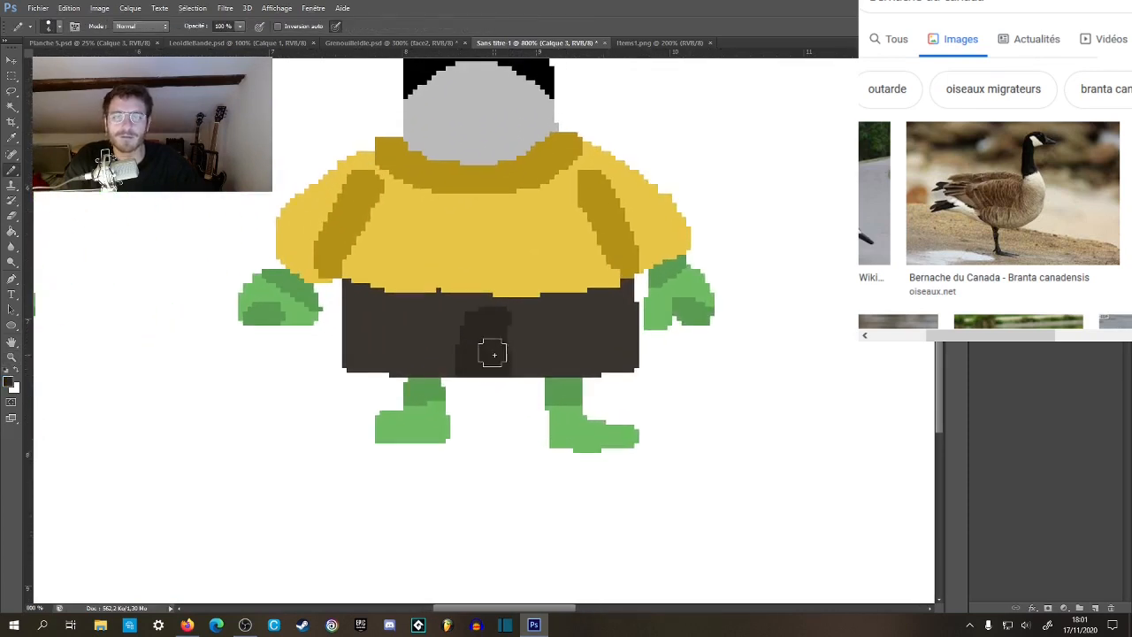
Paint over the darker crotch shading with the shorts' main brown so the garment becomes one plain skirt shape.
key(z)
alt+click(496, 356)
alt+click(508, 358)
alt+click(522, 361)
alt+click(535, 364)
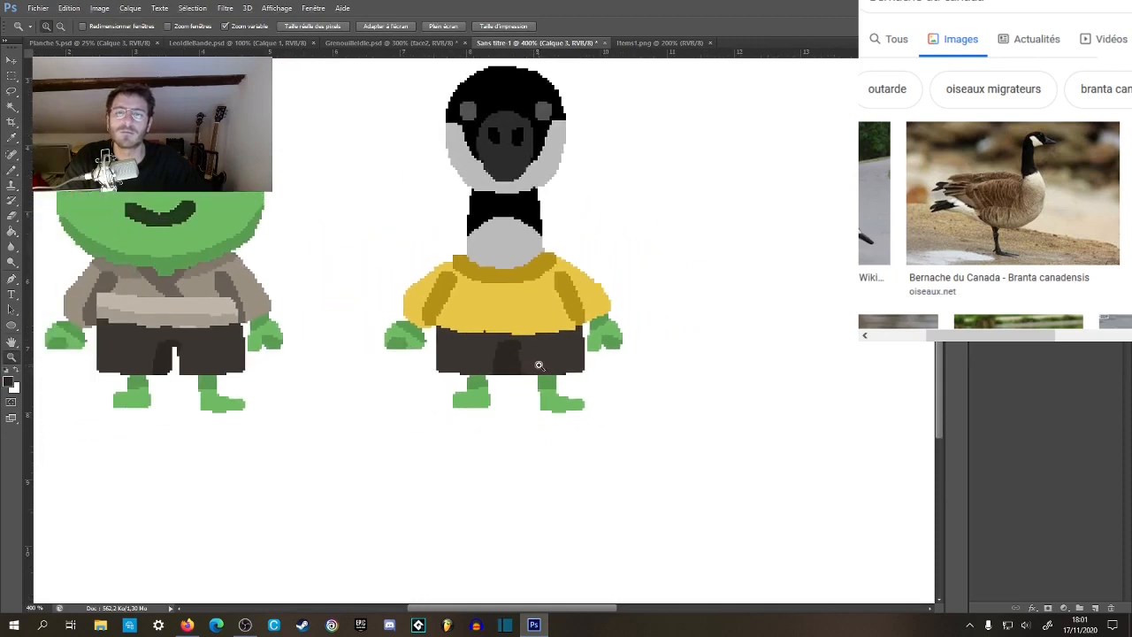
click(539, 365)
click(537, 371)
key(b)
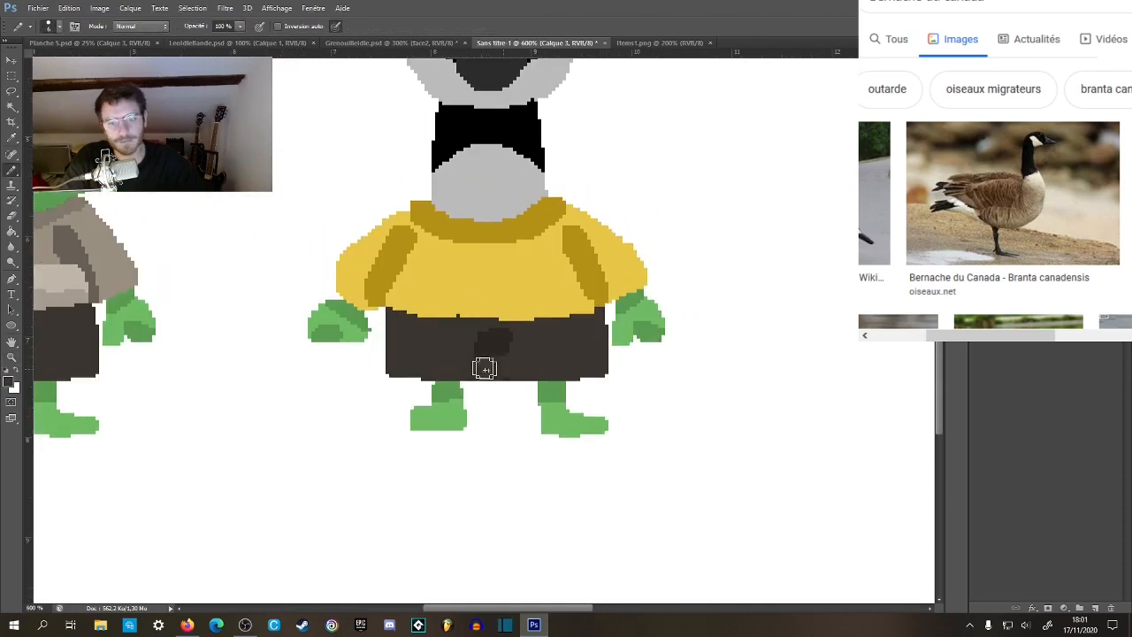
mouse_move(505, 367)
mouse_down()
mouse_move(492, 341)
mouse_move(510, 345)
mouse_up()
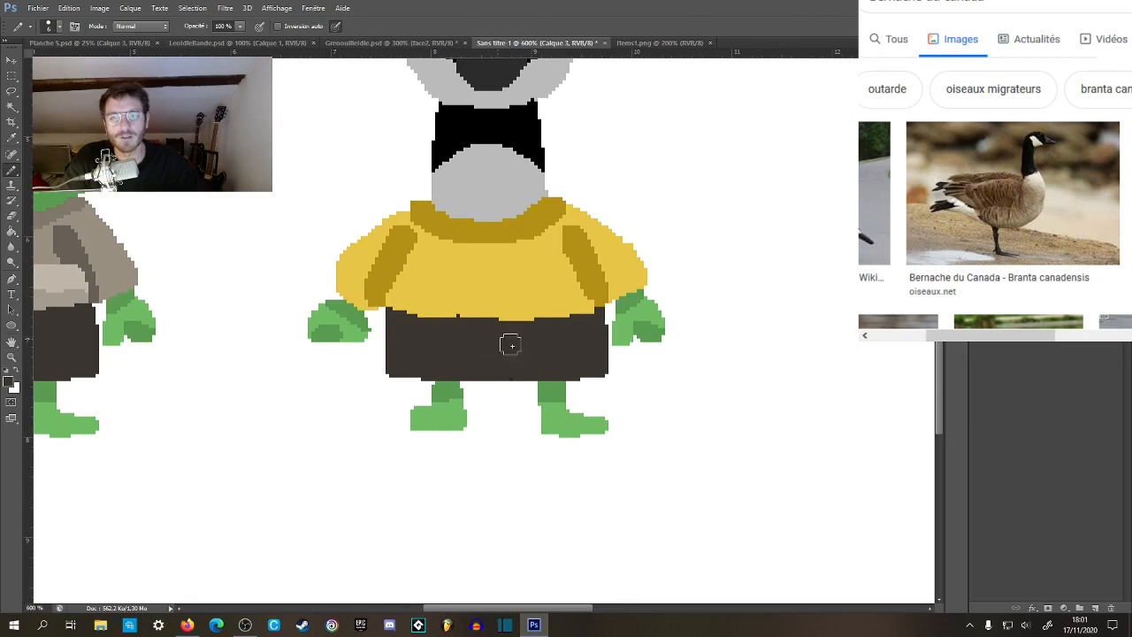
Fill the goose's dark brown lower garment with the sweater's bright yellow to form one long yellow tunic.
key(z)
alt+click(534, 361)
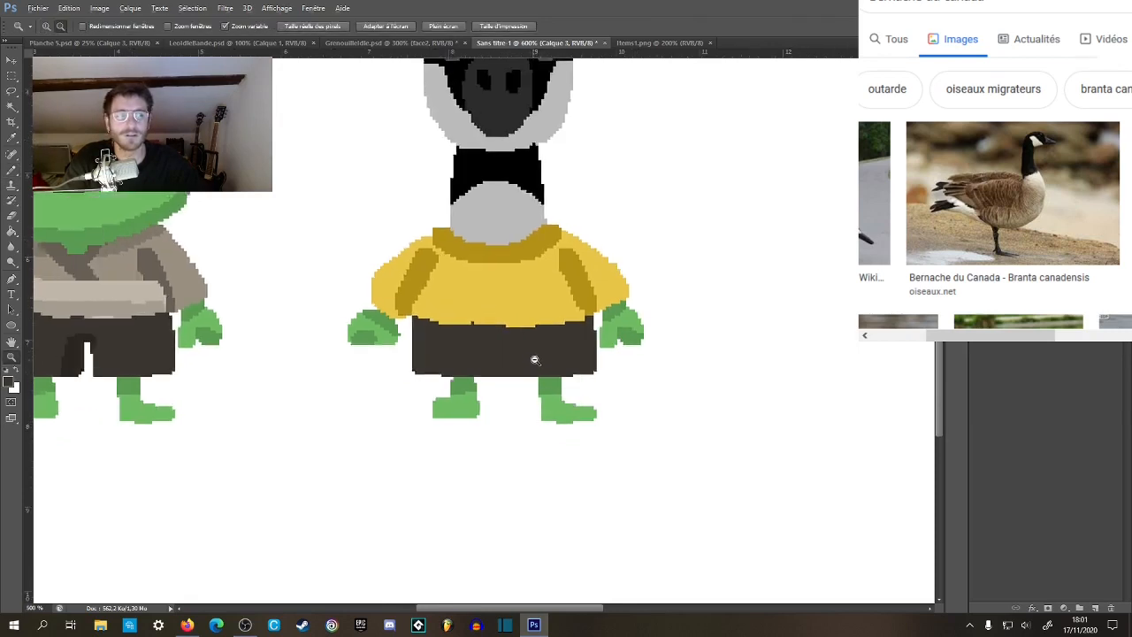
alt+click(534, 362)
alt+click(534, 363)
drag(534, 364, 485, 375)
click(442, 377)
click(324, 406)
click(326, 408)
click(331, 407)
drag(378, 393, 480, 386)
key(g)
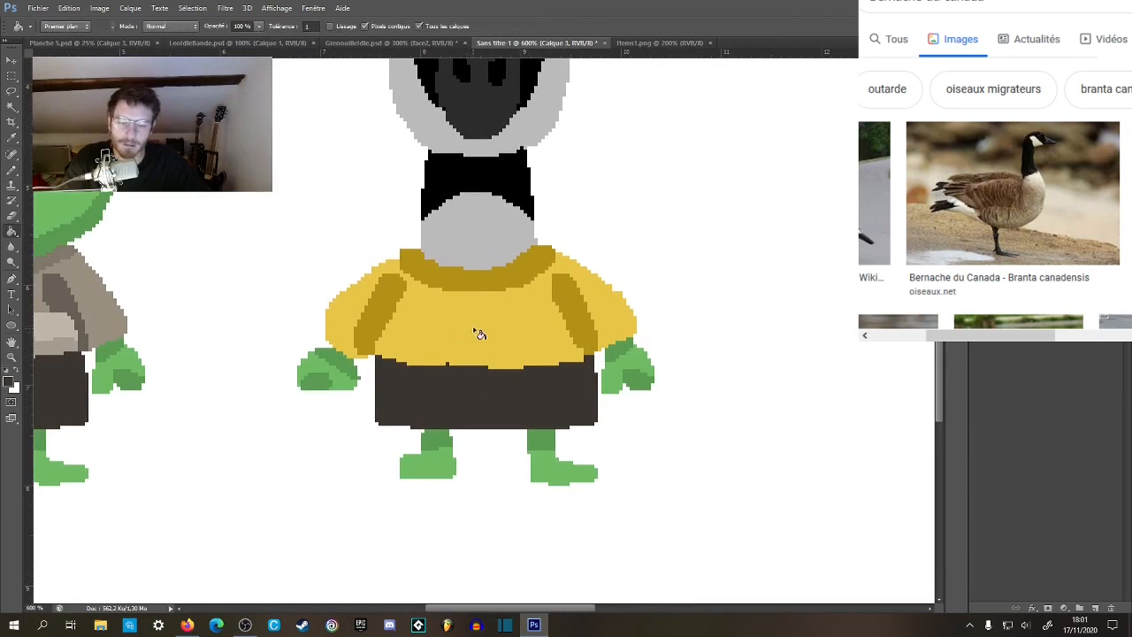
click(477, 377)
Select both pale beige belt bands on the frog's shirt and duplicate them onto a new layer.
key(z)
alt+click(491, 386)
alt+click(496, 394)
alt+click(497, 396)
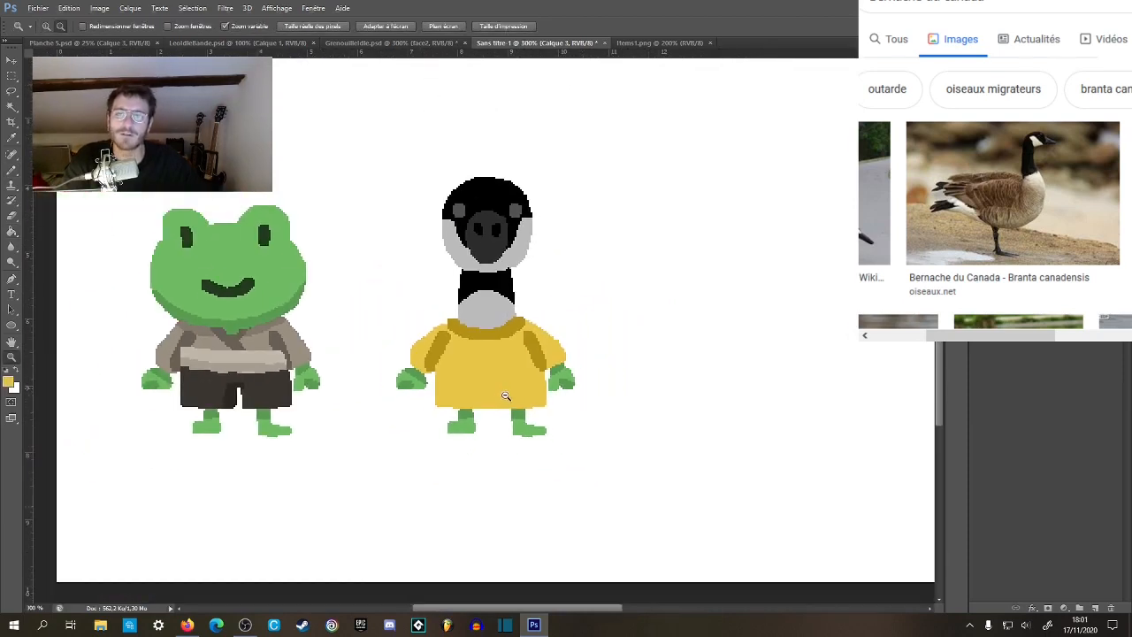
click(494, 401)
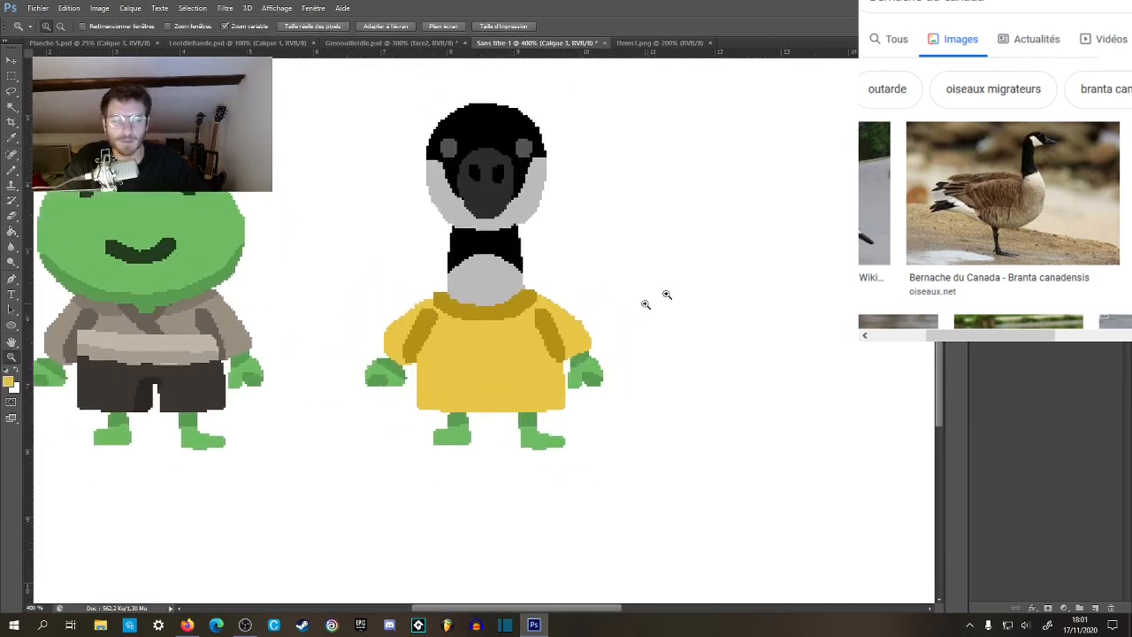
key(w)
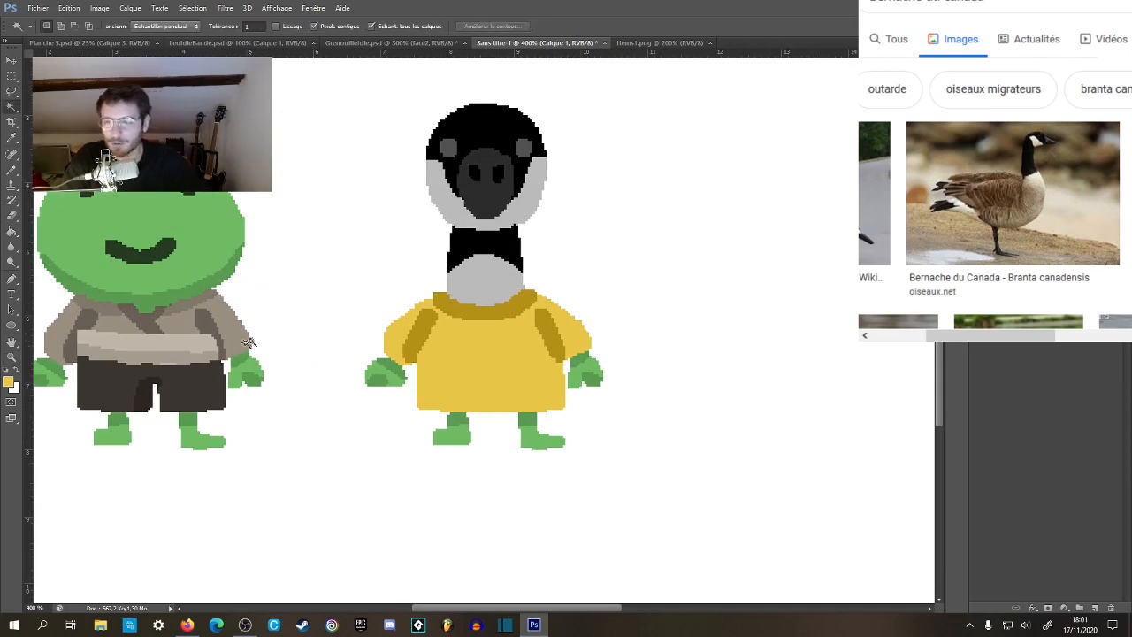
click(195, 352)
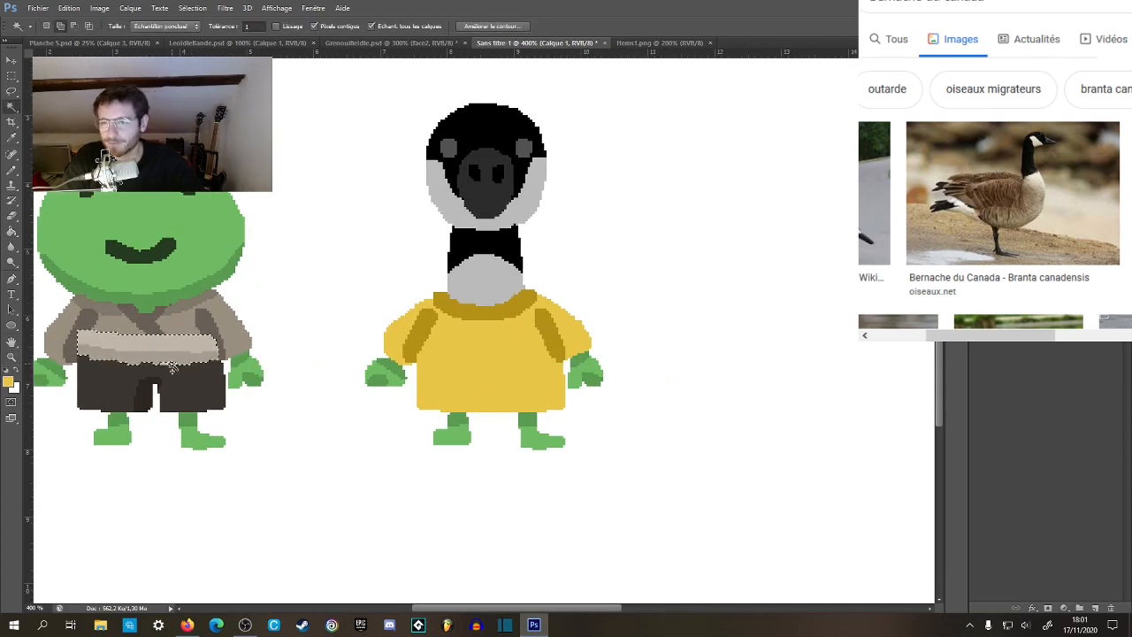
key(ctrl+j)
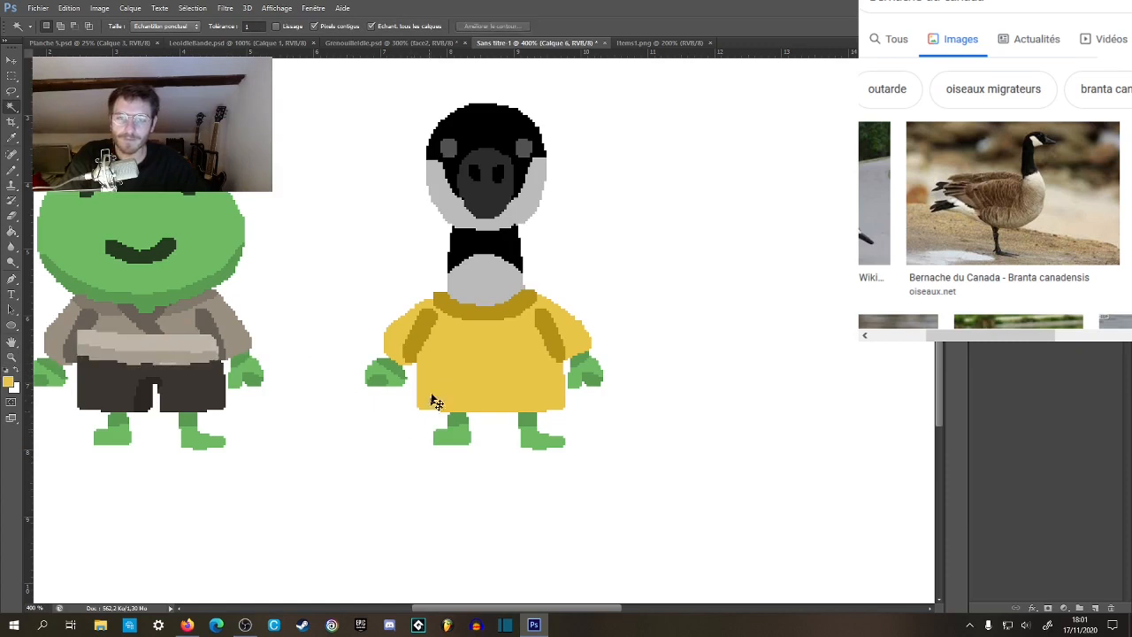
Move the copied belt onto the goose, bring its layer in front of the yellow tunic and place it across the waist.
key(v)
drag(202, 350, 524, 350)
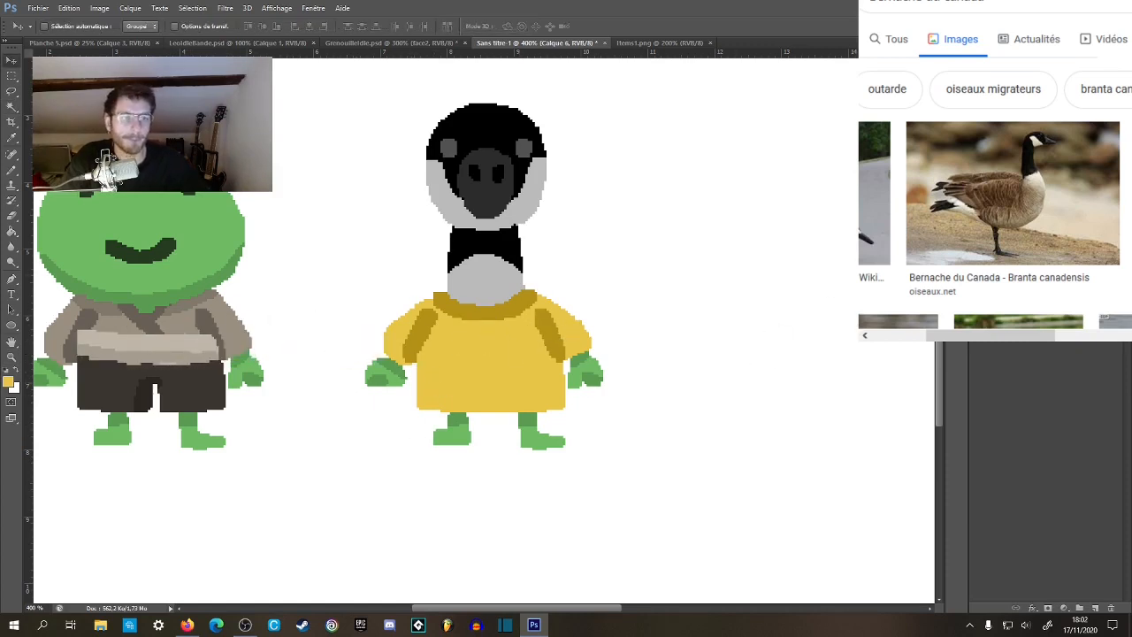
key(ctrl+bracketright)
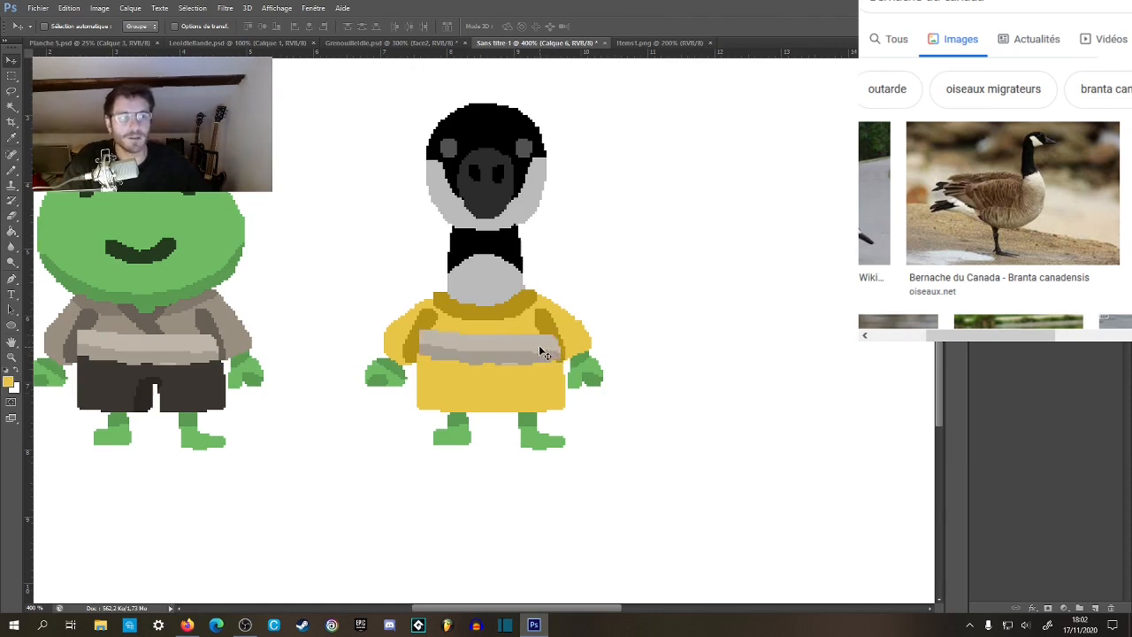
drag(533, 346, 533, 359)
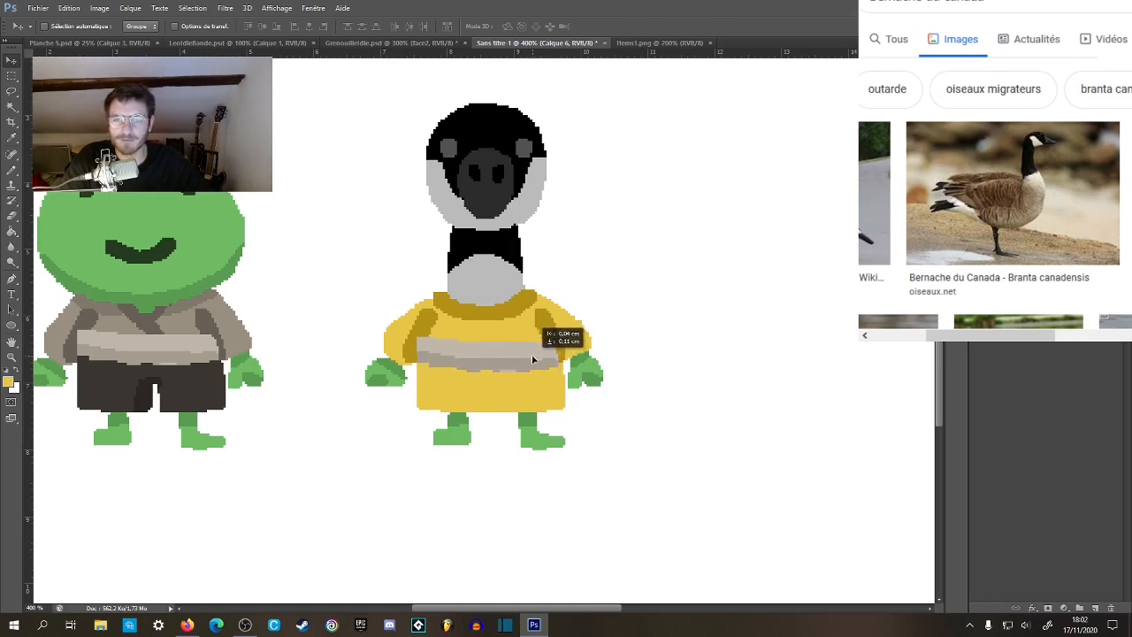
Hide the goose's yellow-clothed body and belt, leaving only its head and neck beside the frog.
alt+click(564, 427)
alt+click(562, 423)
alt+click(557, 424)
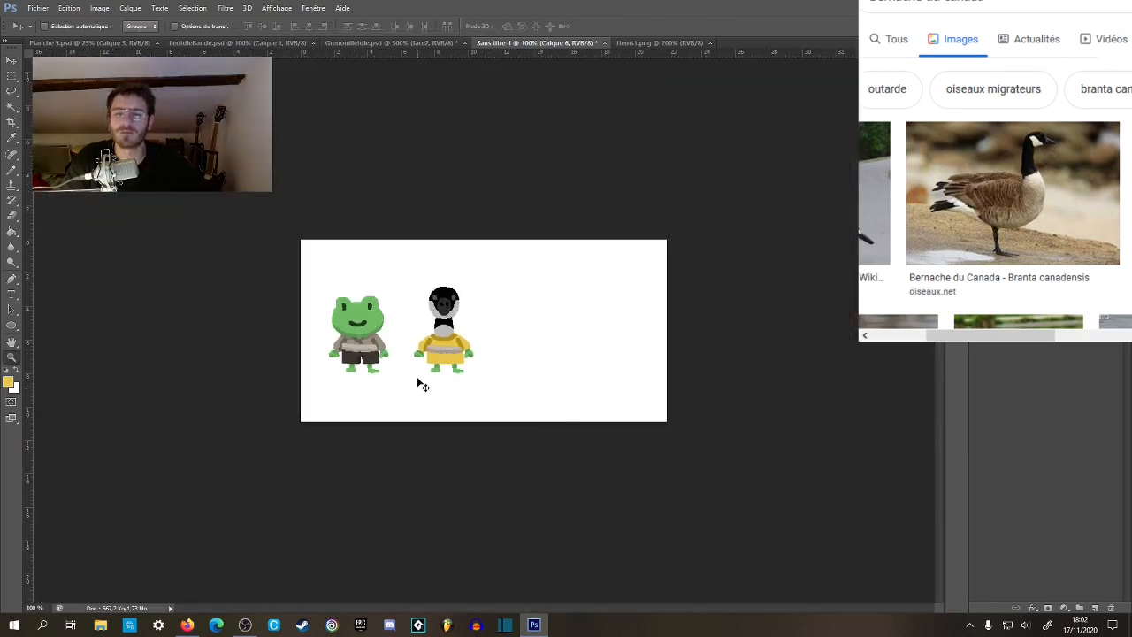
drag(413, 372, 611, 395)
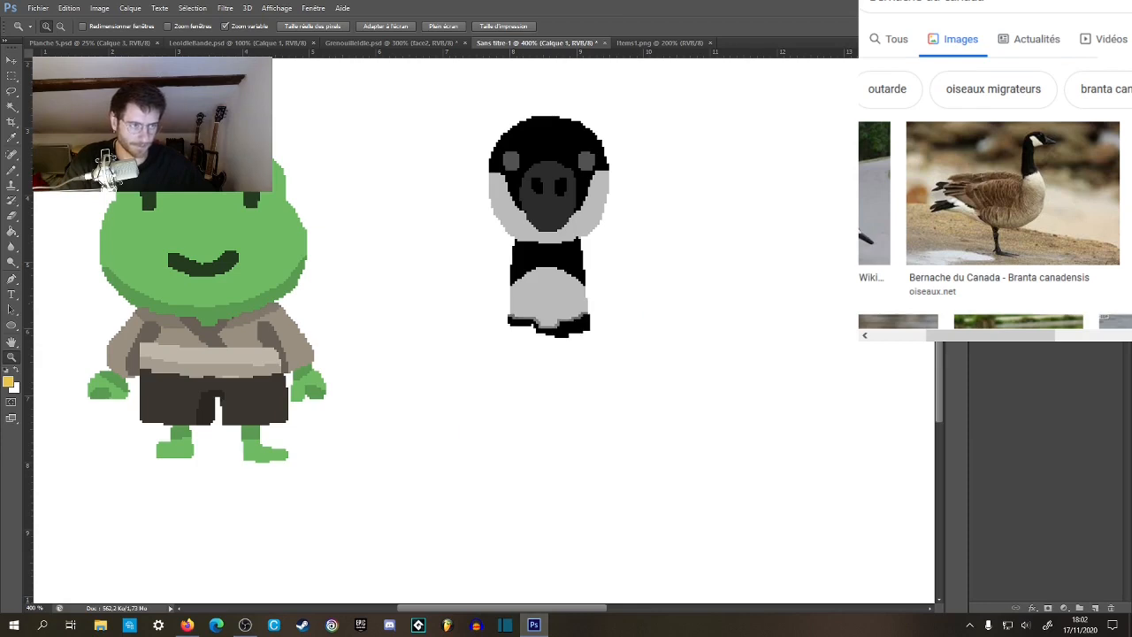
Select the frog's shirt, belt, shorts, legs, feet and both hands with the Magic Wand, leaving out the head.
key(w)
click(237, 337)
shift+click(211, 331)
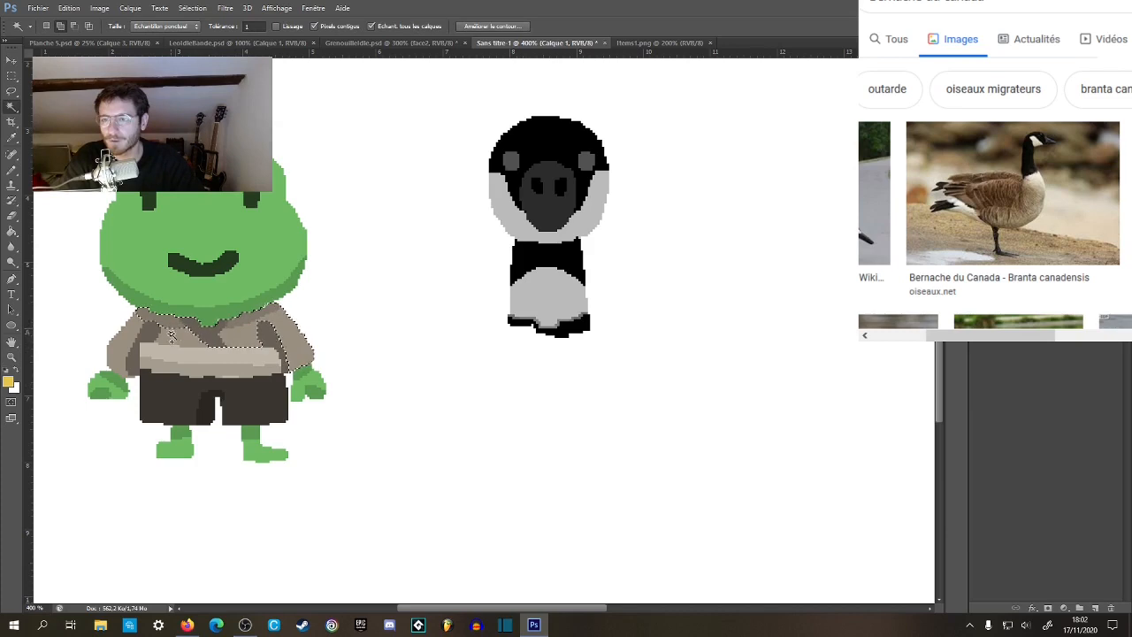
shift+click(137, 343)
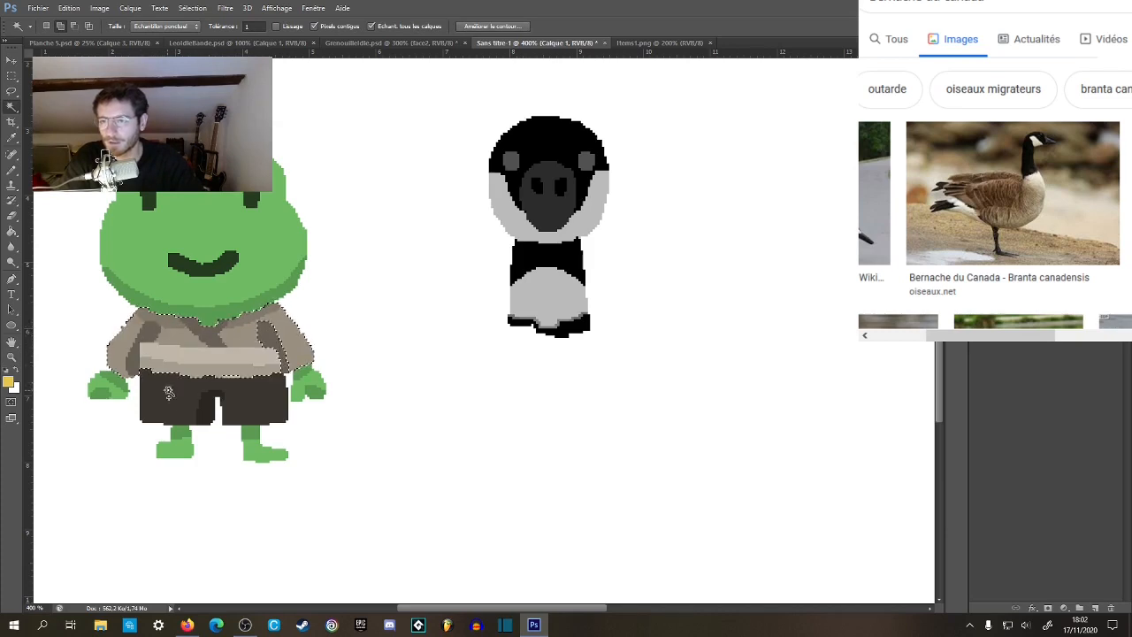
click(206, 413)
click(182, 435)
click(180, 449)
click(249, 434)
click(257, 452)
click(309, 386)
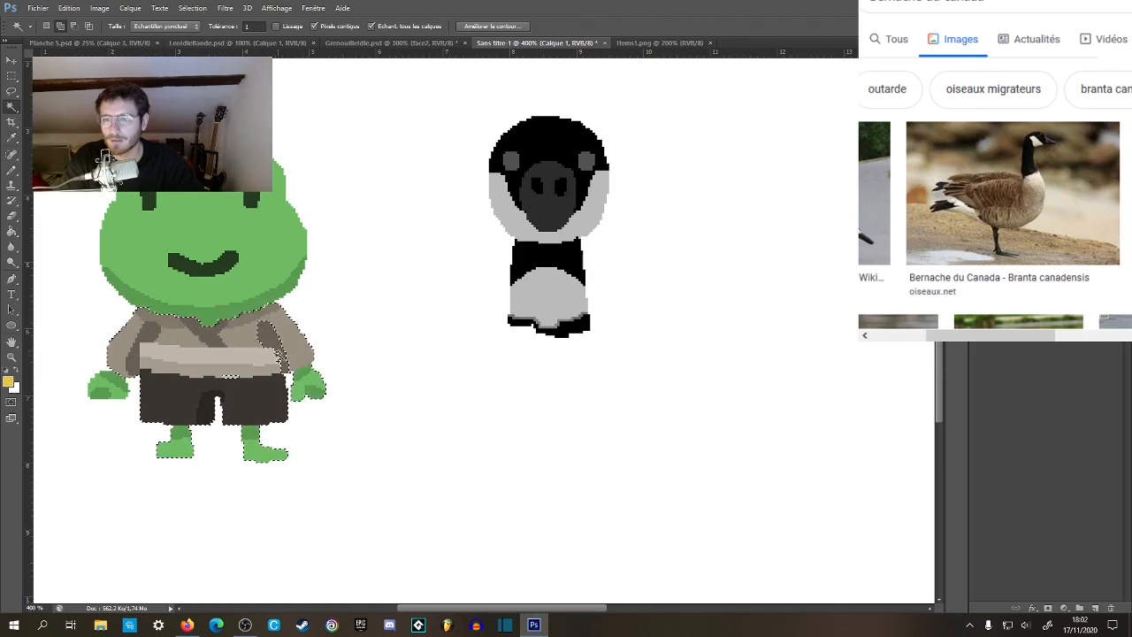
click(107, 395)
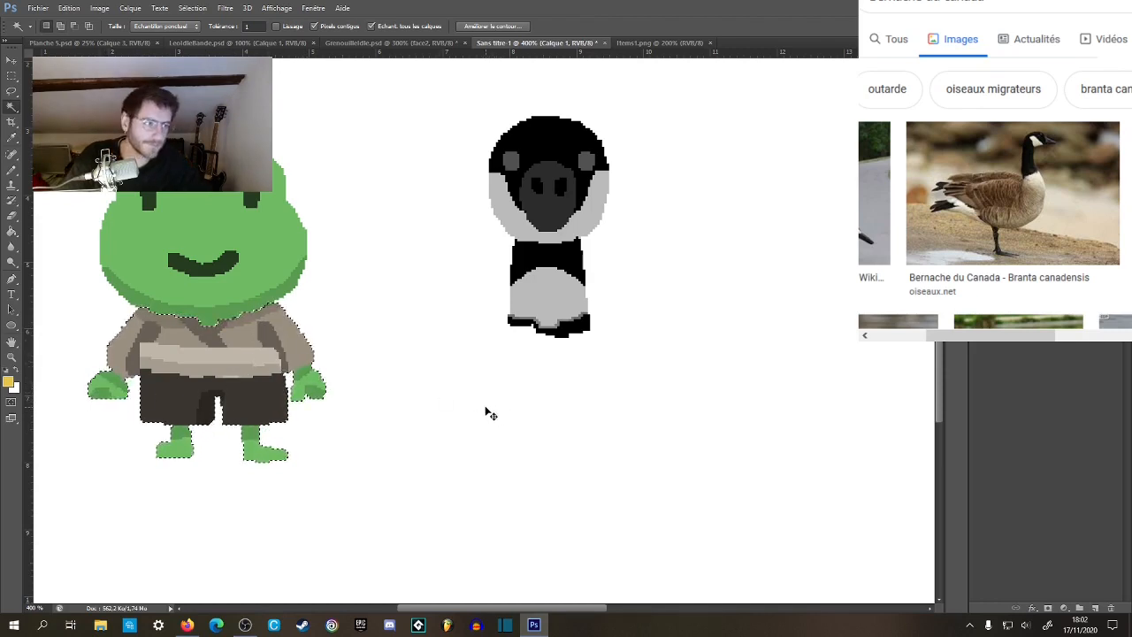
Copy the selected frog body, paste it in front of the goose's neck base and align it centred beneath the head.
key(ctrl+c)
key(ctrl+v)
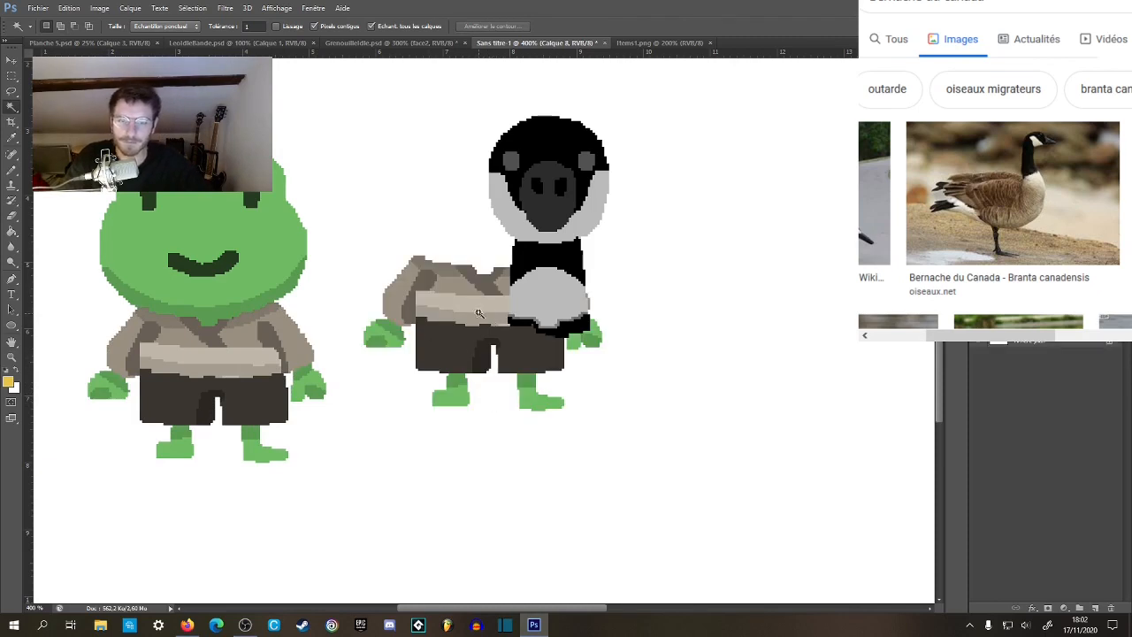
key(v)
drag(473, 303, 543, 357)
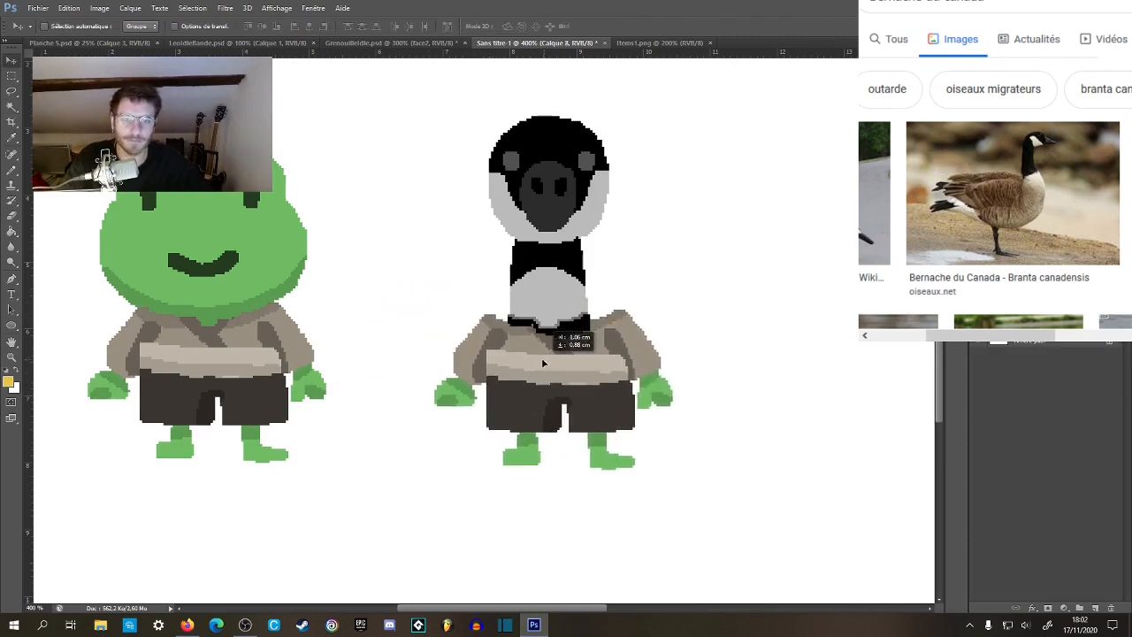
drag(1030, 296, 1030, 261)
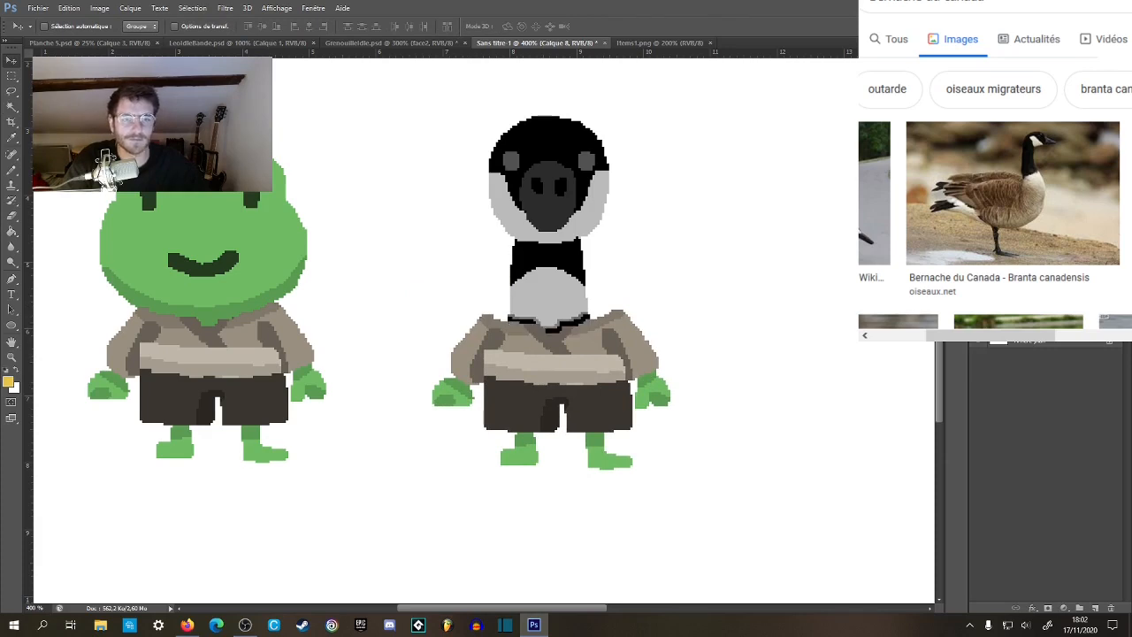
drag(589, 364, 583, 349)
key(m)
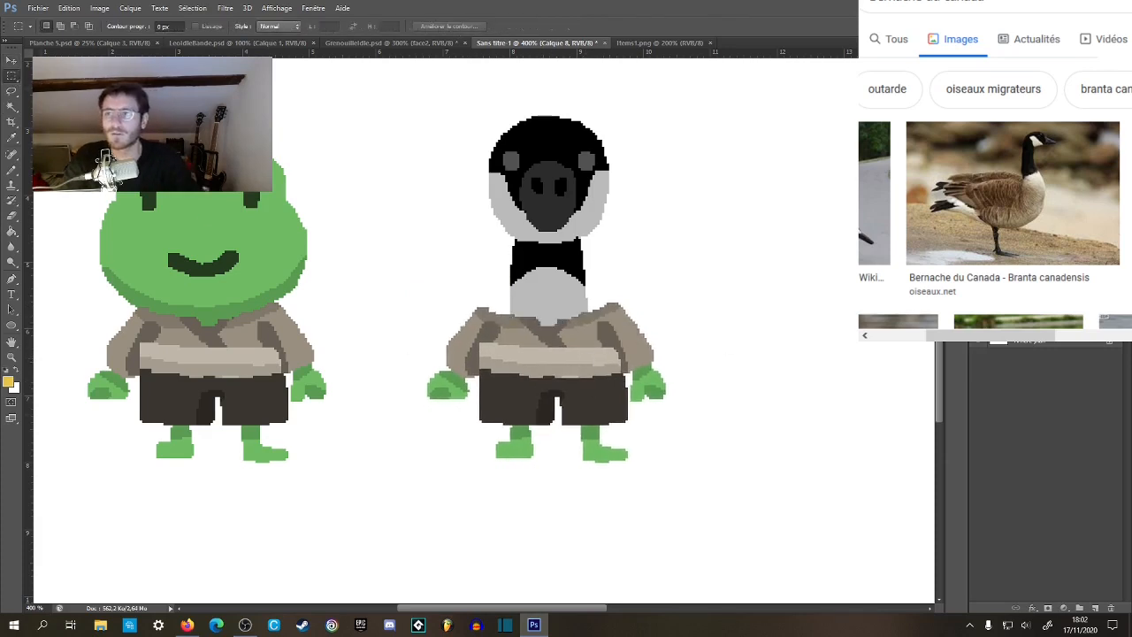
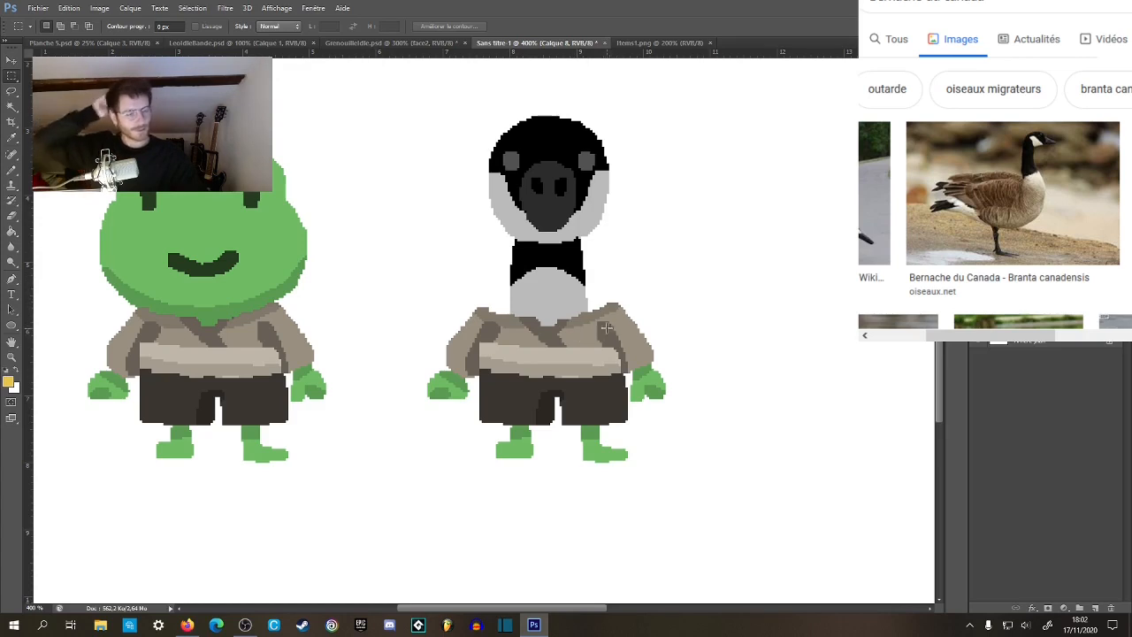
Fill the goose's shirt front, both sleeves and shorts with light yellow, leaving the belt beige.
key(z)
click(566, 375)
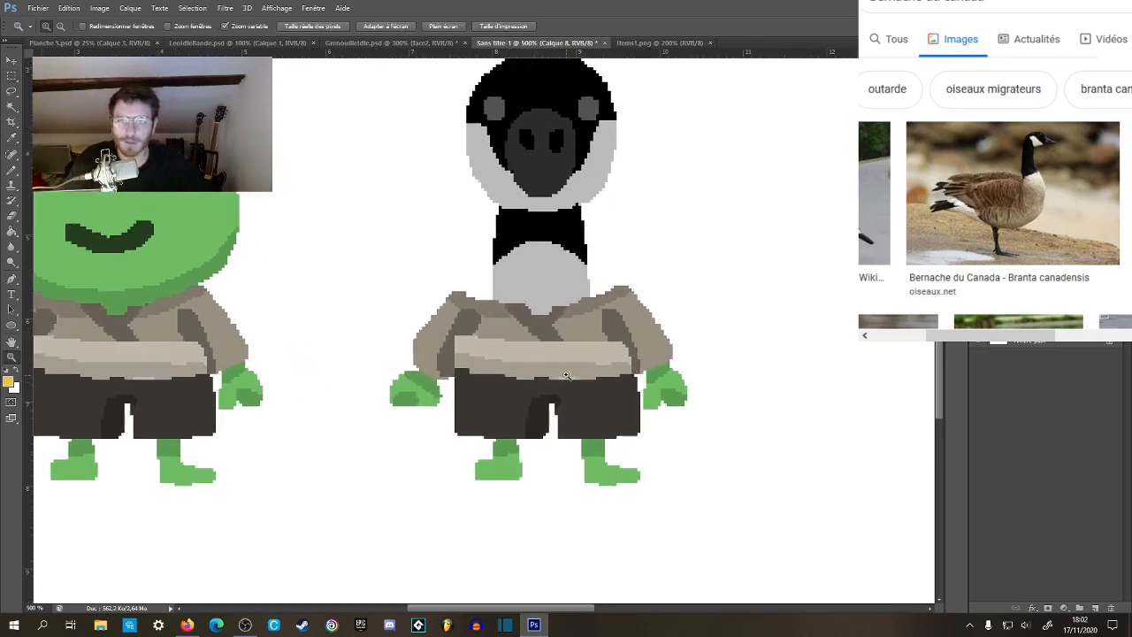
click(657, 43)
key(g)
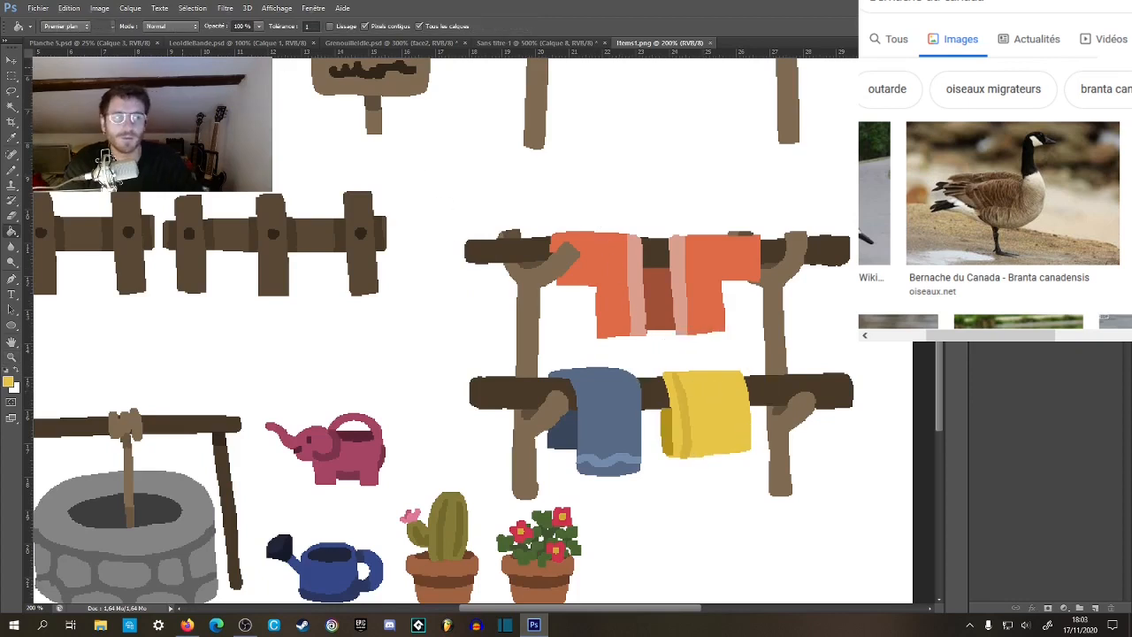
click(389, 42)
click(514, 43)
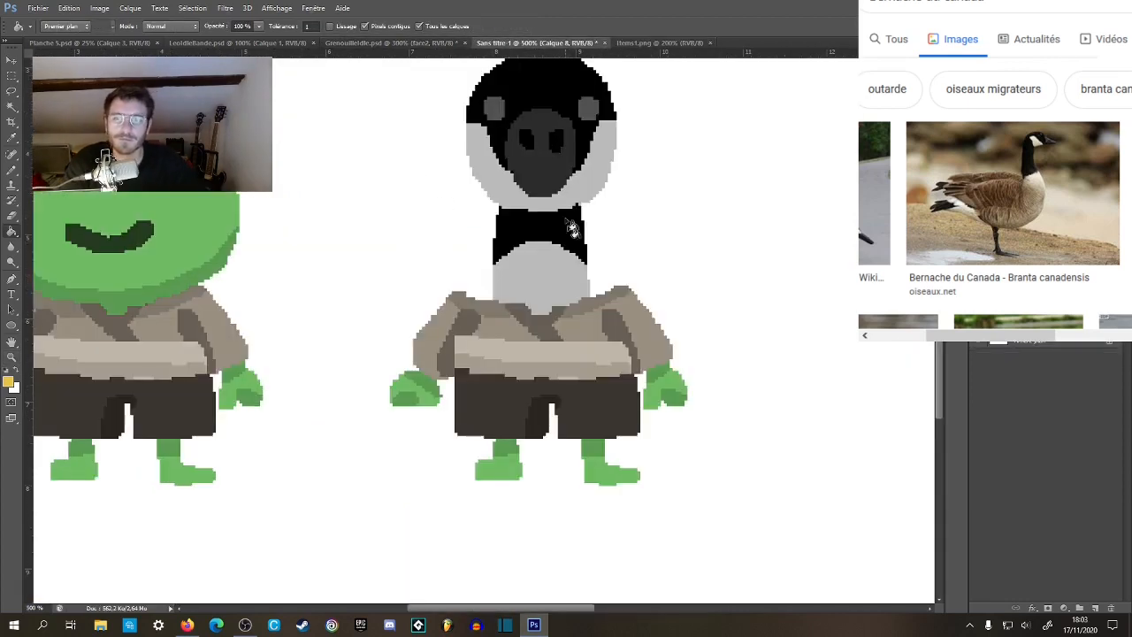
click(571, 342)
click(452, 326)
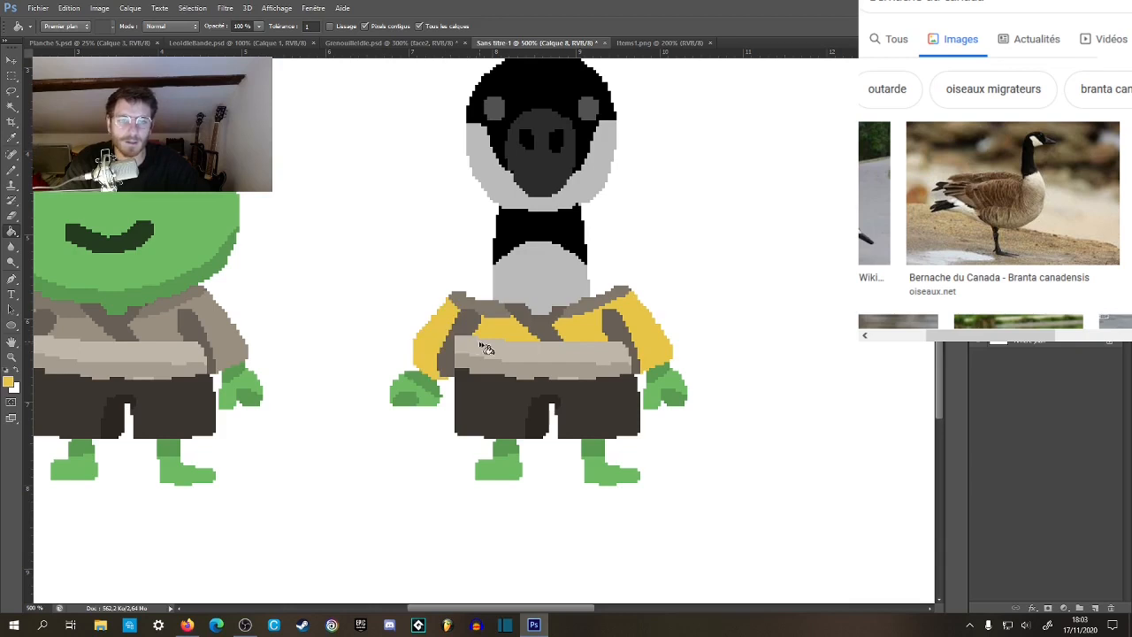
key(ctrl+space)
click(541, 338)
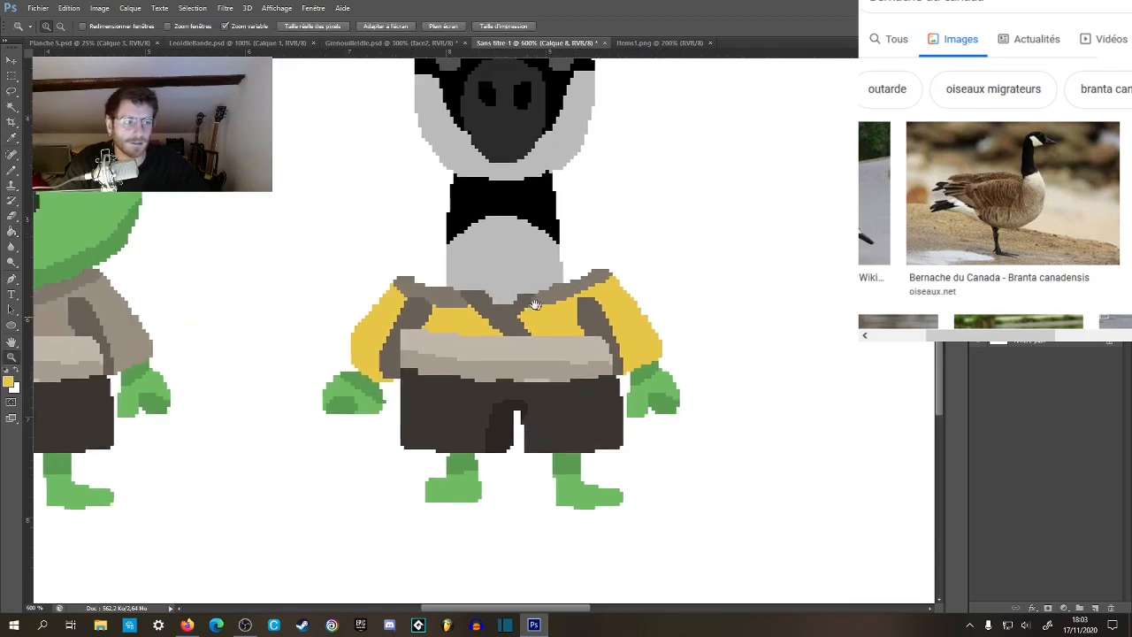
click(452, 403)
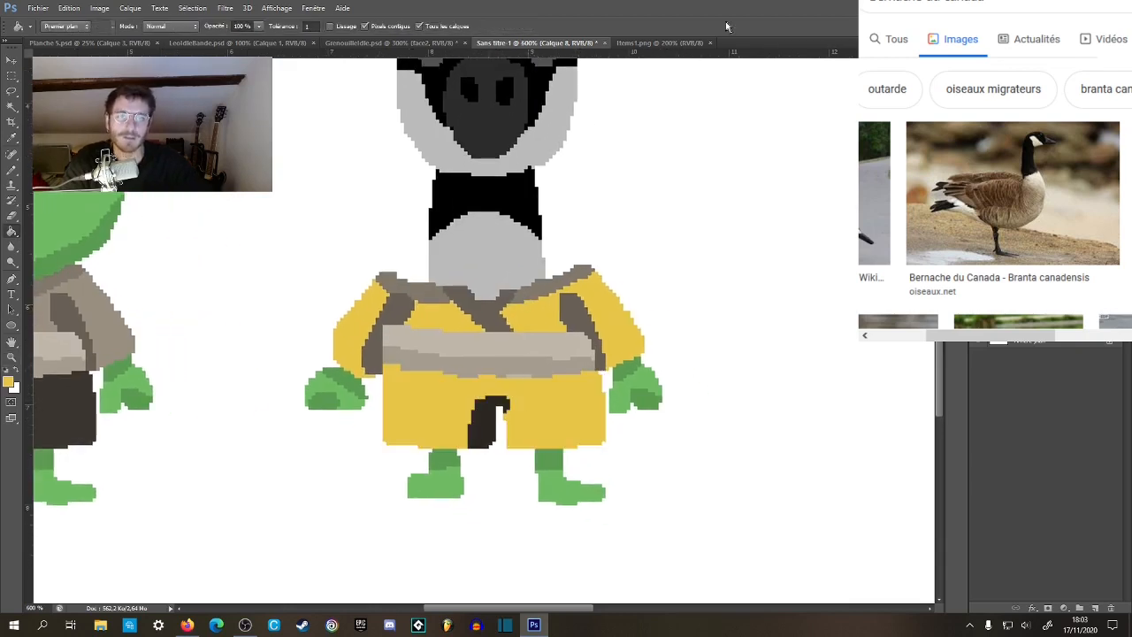
Sample the yellow towel's dark shade in Items1.png and fill the shadow between the goose's shorts legs with it.
click(672, 43)
alt+click(674, 410)
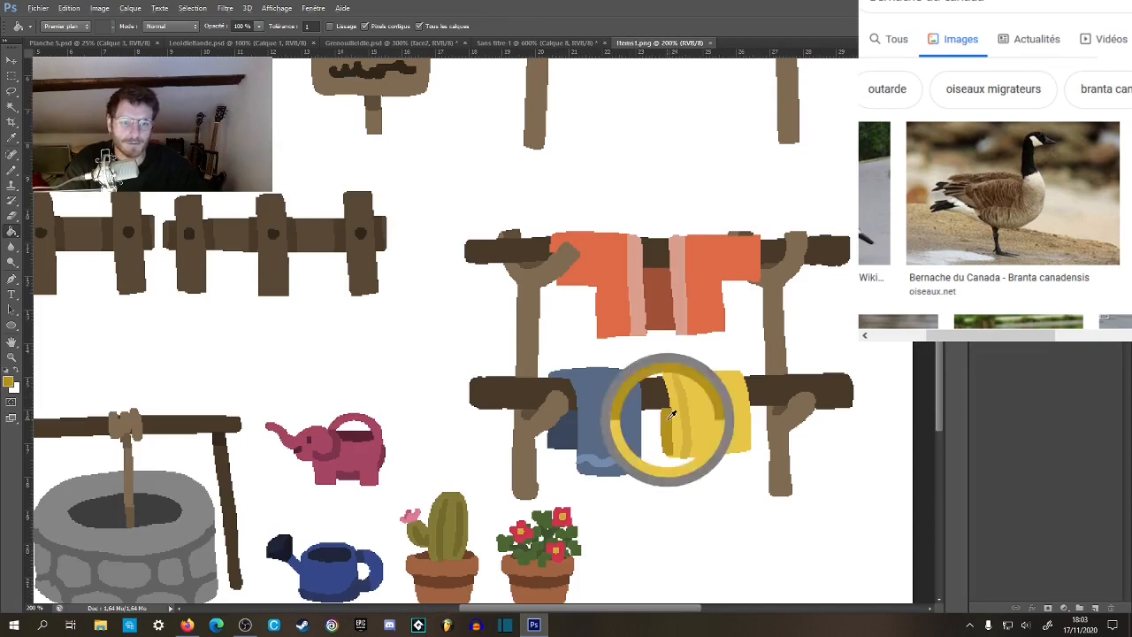
click(88, 43)
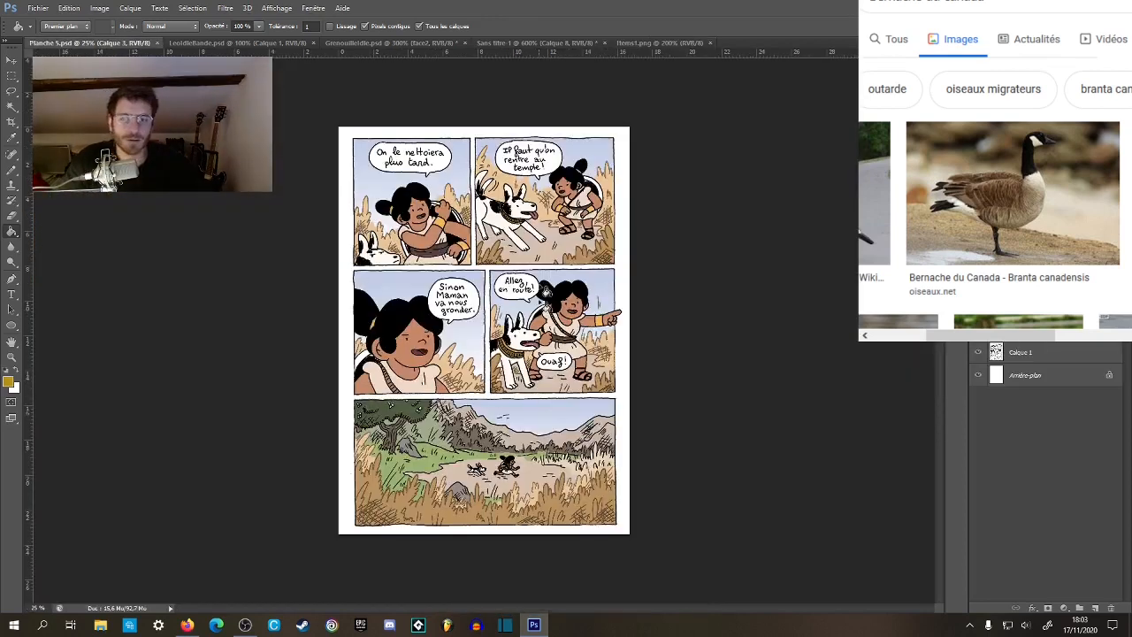
click(531, 42)
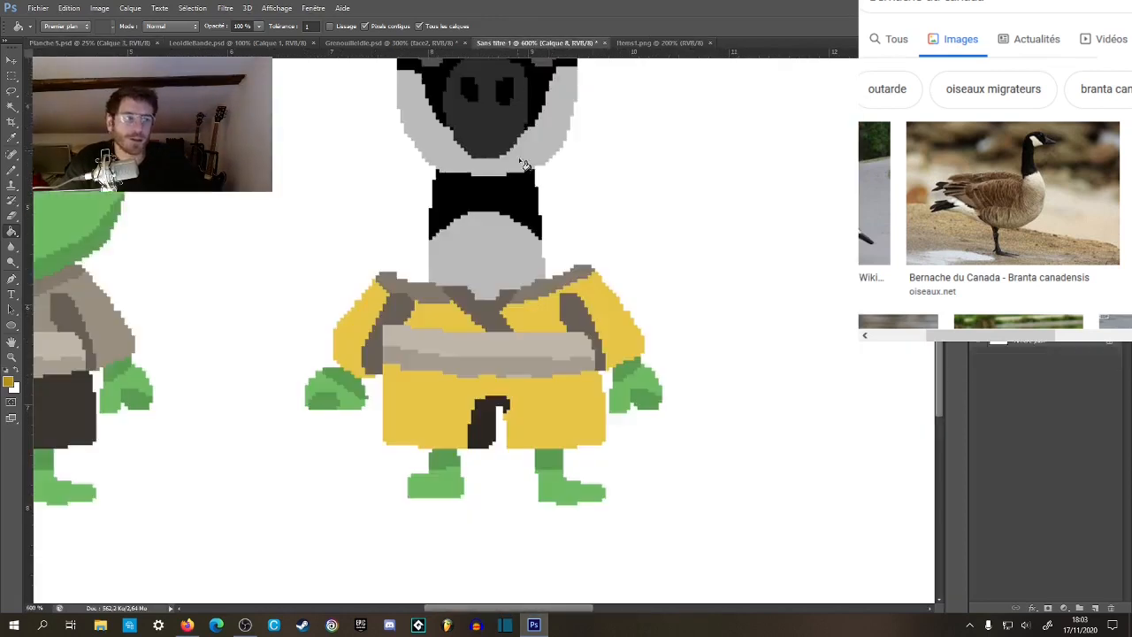
click(488, 427)
Paint over the gap and shadow between the shorts legs in light yellow to form a straight tunic hem.
key(b)
alt+scroll(497, 442, up, 1)
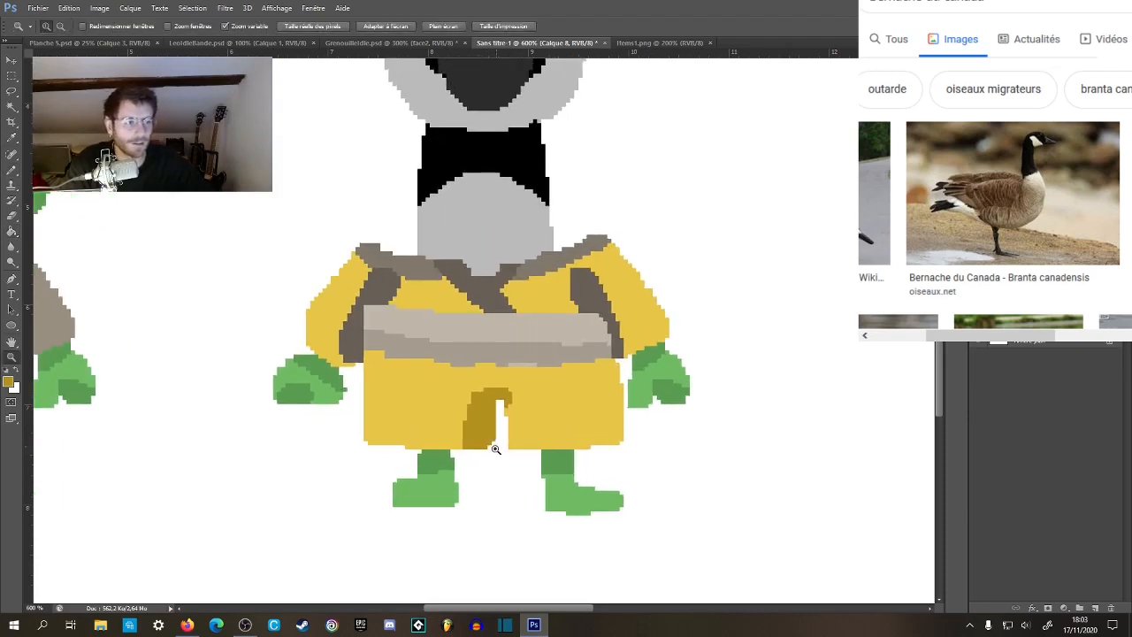
mouse_move(499, 438)
mouse_down()
mouse_move(531, 391)
mouse_move(478, 394)
mouse_move(493, 435)
mouse_up()
alt+click(529, 396)
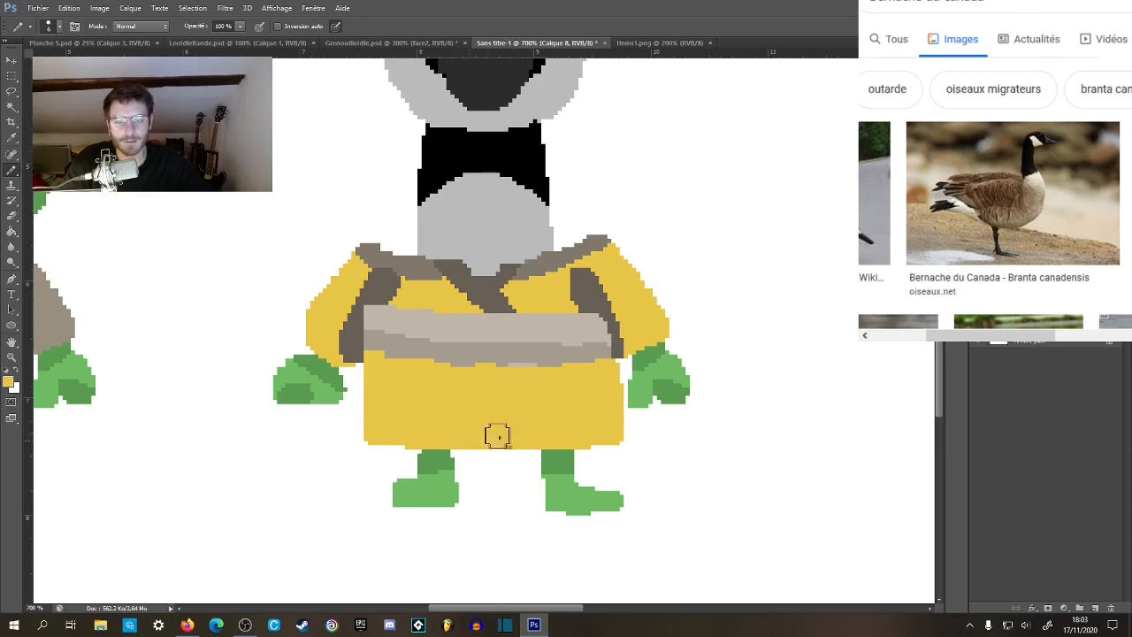
Sample the towel's dark yellow in Items1.png and fill the shadows inside both of the goose's sleeves with it.
drag(558, 329, 538, 360)
click(656, 43)
key(g)
alt+click(666, 428)
drag(685, 409, 665, 425)
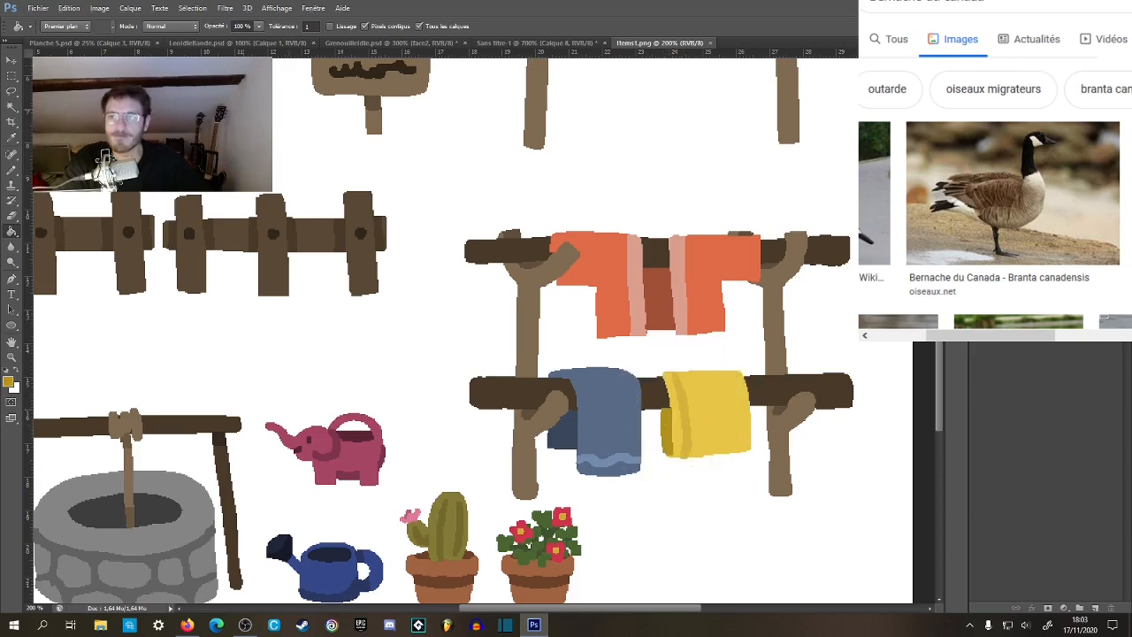
click(539, 43)
click(577, 333)
click(354, 319)
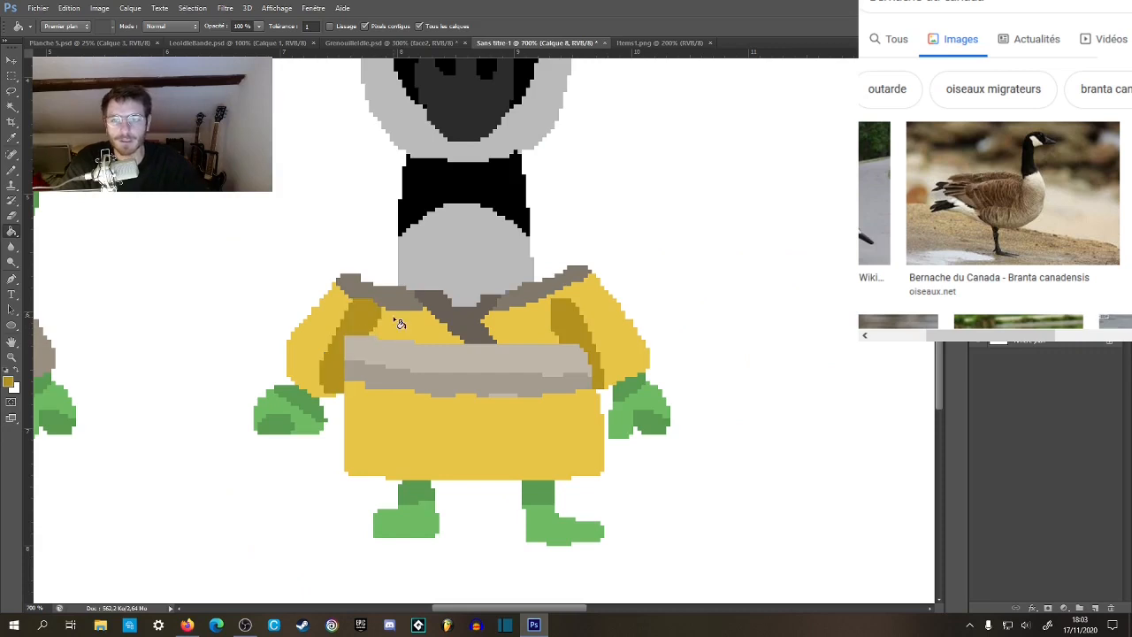
Fill the crossed folds of the goose's collar with the dark yellow.
drag(502, 286, 522, 325)
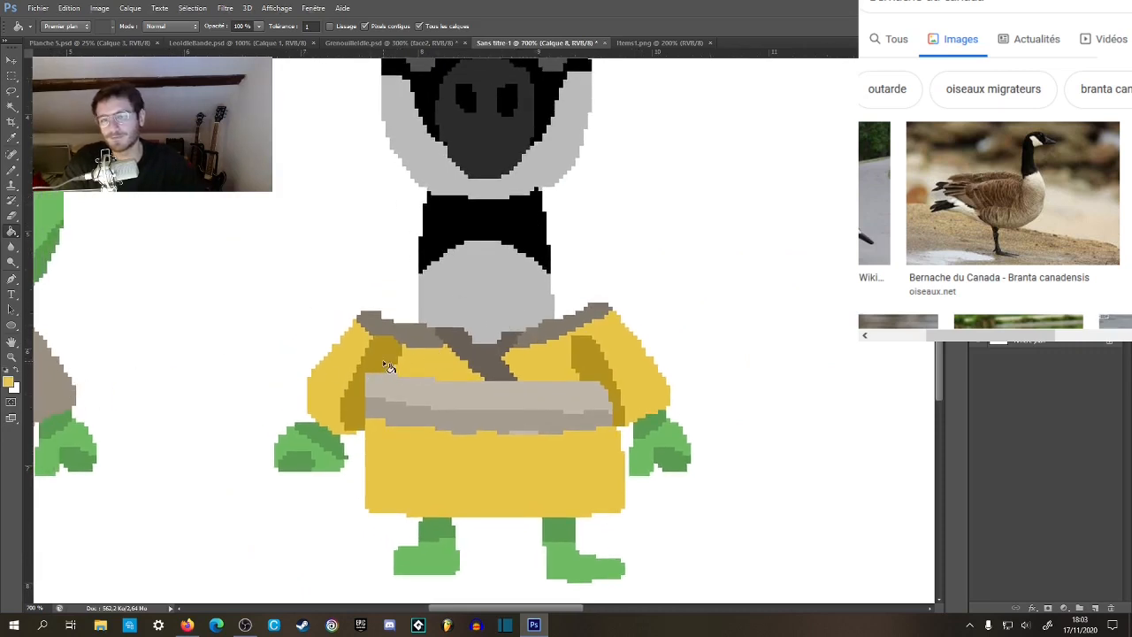
key(z)
alt+click(483, 380)
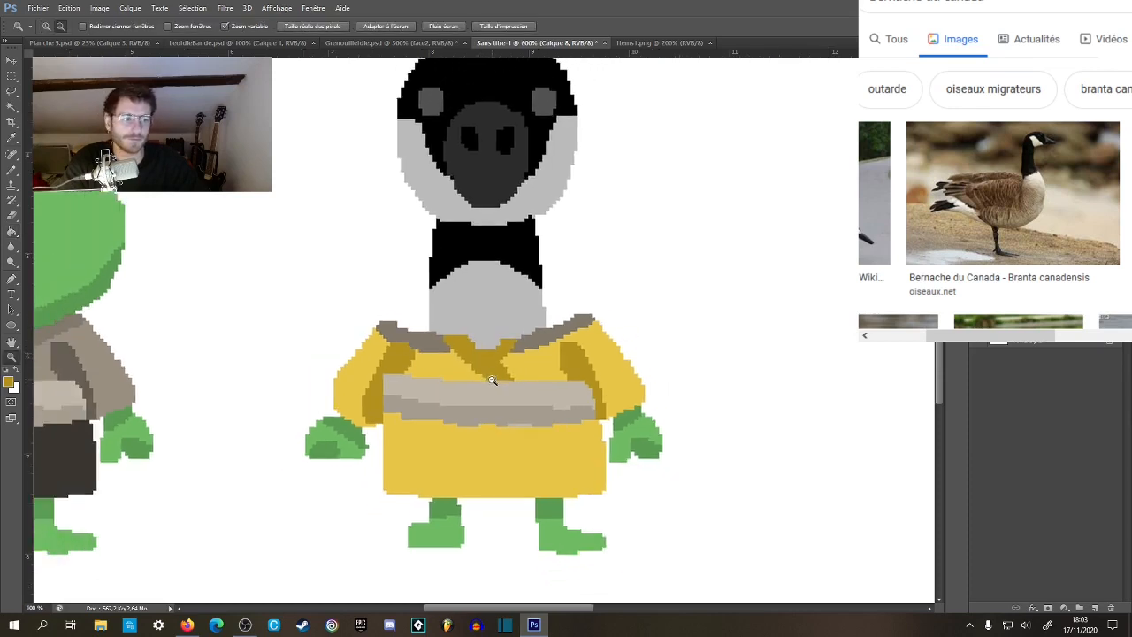
Paint over the crossed collar folds and fill the remaining brown collar trim with light yellow.
click(478, 368)
click(480, 375)
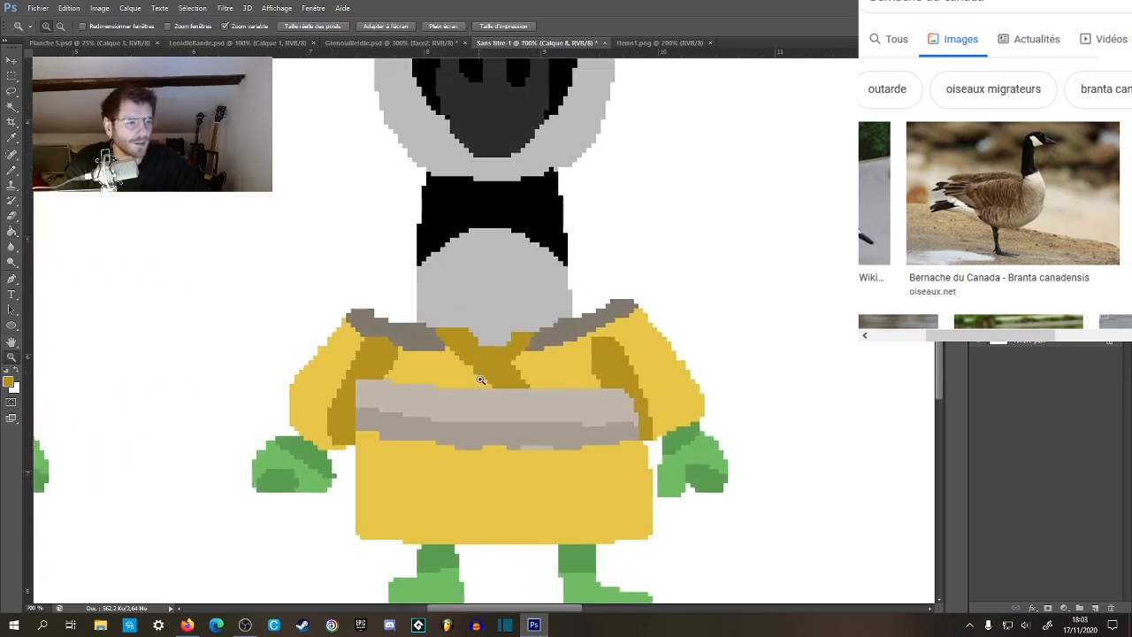
key(b)
alt+click(449, 352)
drag(448, 354, 495, 376)
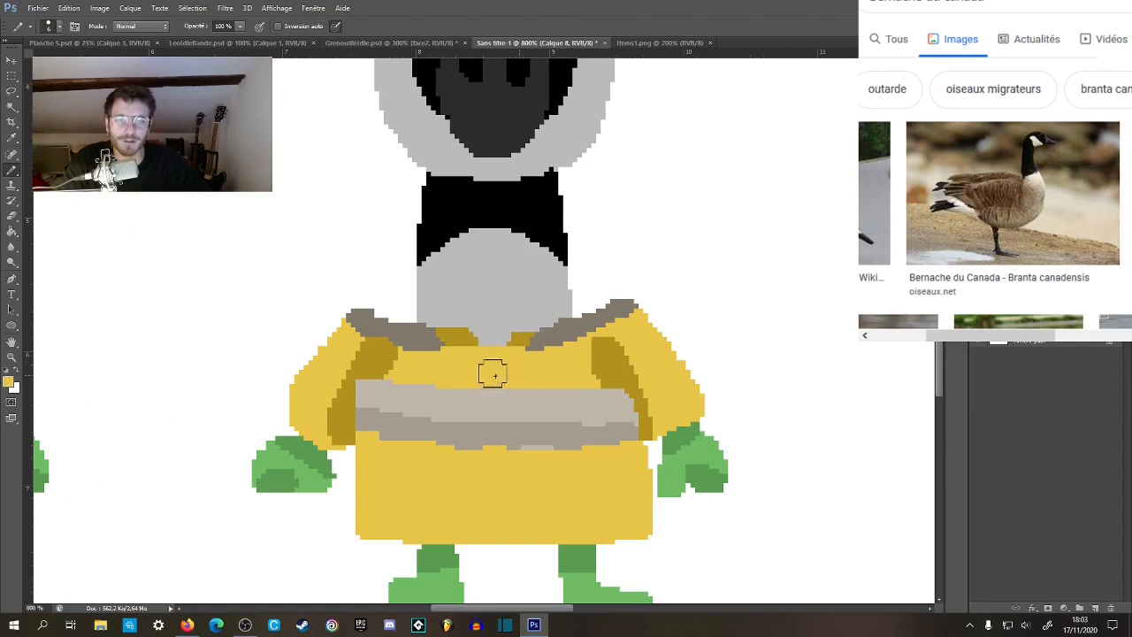
key(g)
click(429, 343)
click(570, 340)
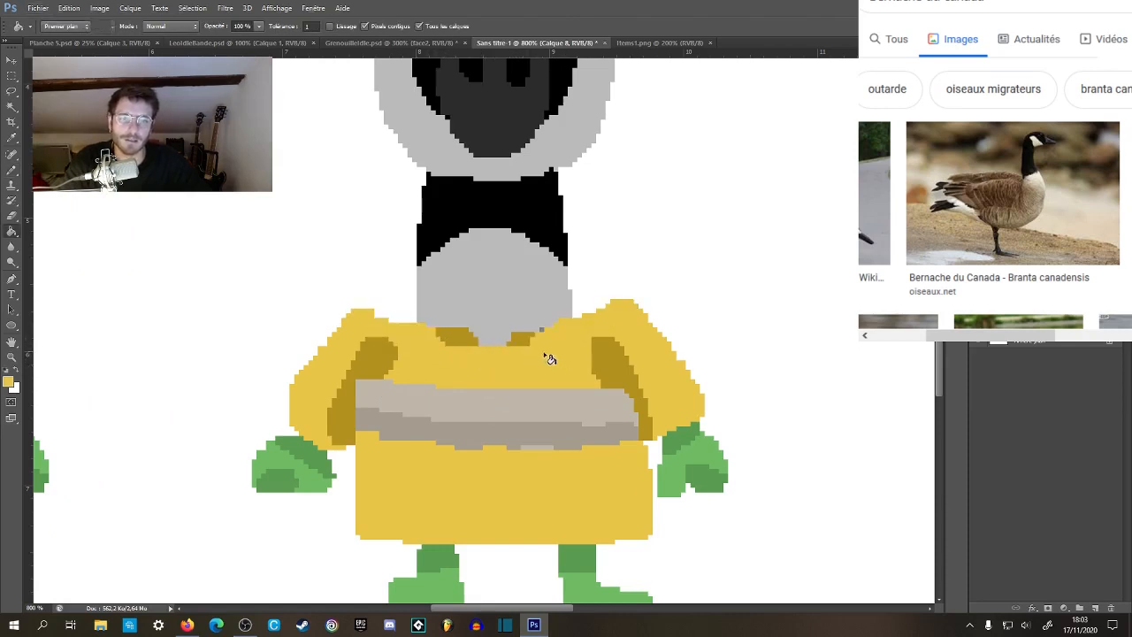
Paint a curved dark yellow collar band around the base of the goose's neck.
key(b)
alt+click(456, 337)
mouse_move(422, 328)
mouse_down()
mouse_move(528, 345)
mouse_move(565, 320)
mouse_move(412, 318)
mouse_move(450, 336)
mouse_up()
key(z)
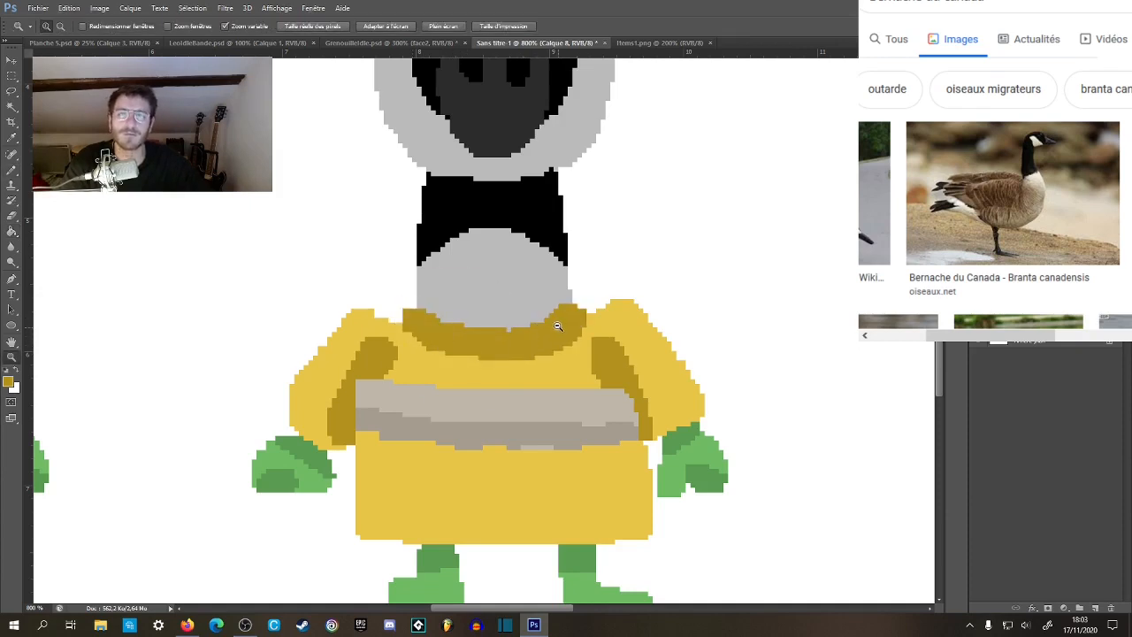
Extend the dark yellow collar up over the grey neck base to form a wide, tall turtleneck.
alt+click(560, 326)
alt+click(562, 327)
alt+click(556, 328)
click(542, 320)
click(539, 319)
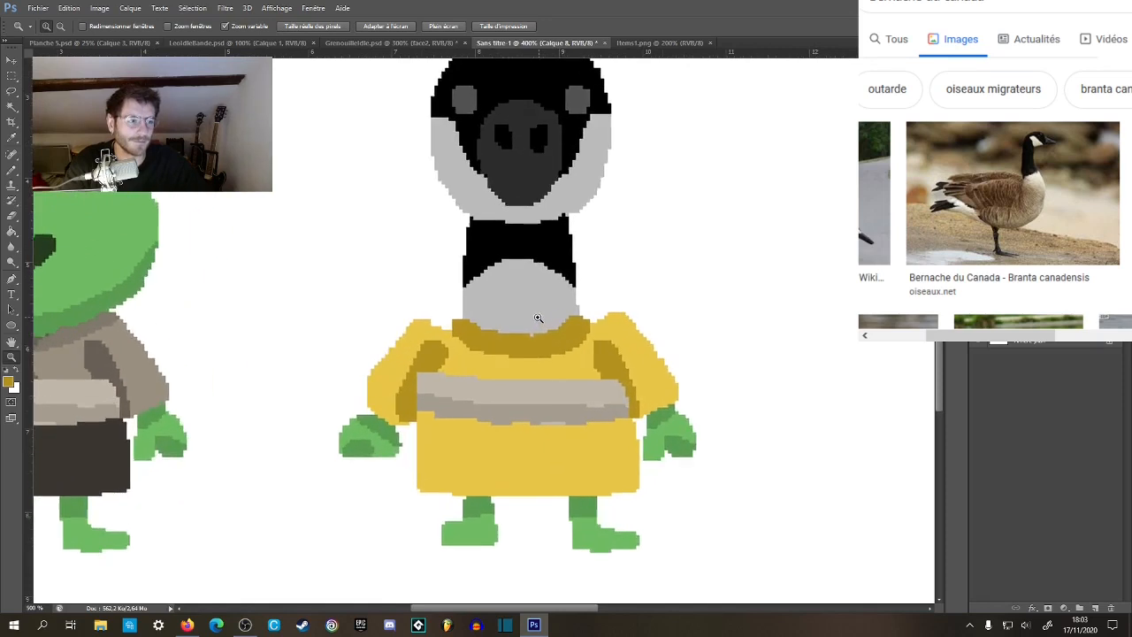
click(537, 319)
click(529, 322)
key(b)
mouse_move(437, 328)
mouse_down()
mouse_move(436, 298)
mouse_move(433, 321)
mouse_move(451, 293)
mouse_move(514, 297)
mouse_move(564, 280)
mouse_move(587, 282)
mouse_move(606, 329)
mouse_up()
key(ctrl+z)
mouse_move(428, 320)
mouse_down()
mouse_move(440, 285)
mouse_move(517, 307)
mouse_move(594, 281)
mouse_move(603, 316)
mouse_move(570, 336)
mouse_move(455, 310)
mouse_up()
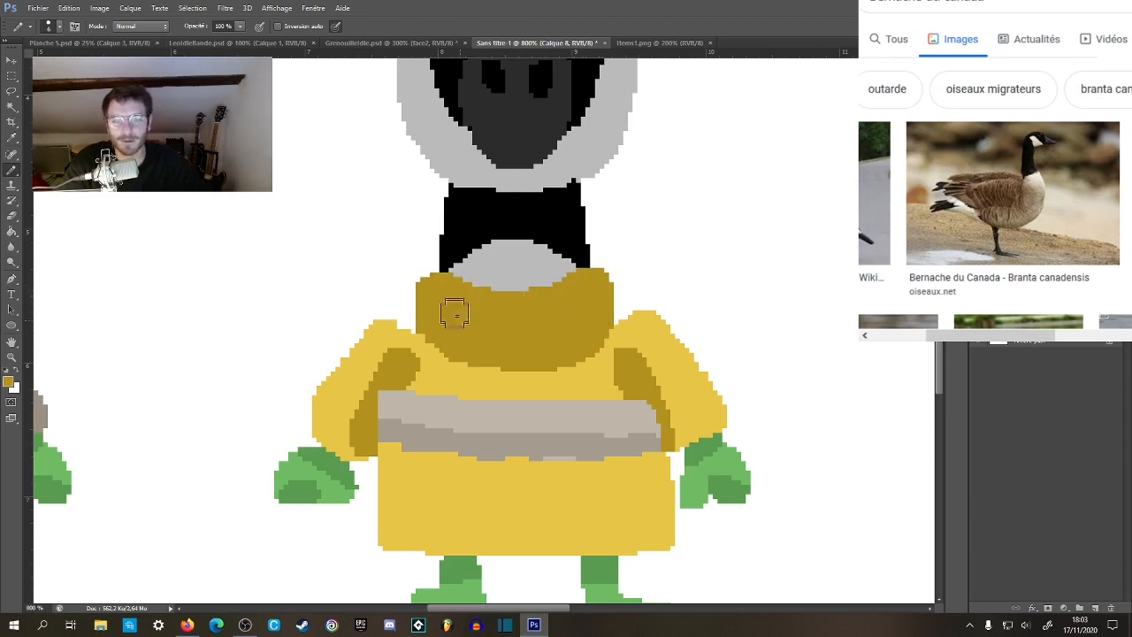
Fill in the shoulders on both sides of the turtleneck with light yellow so they meet the collar.
scroll(562, 364, down, 5)
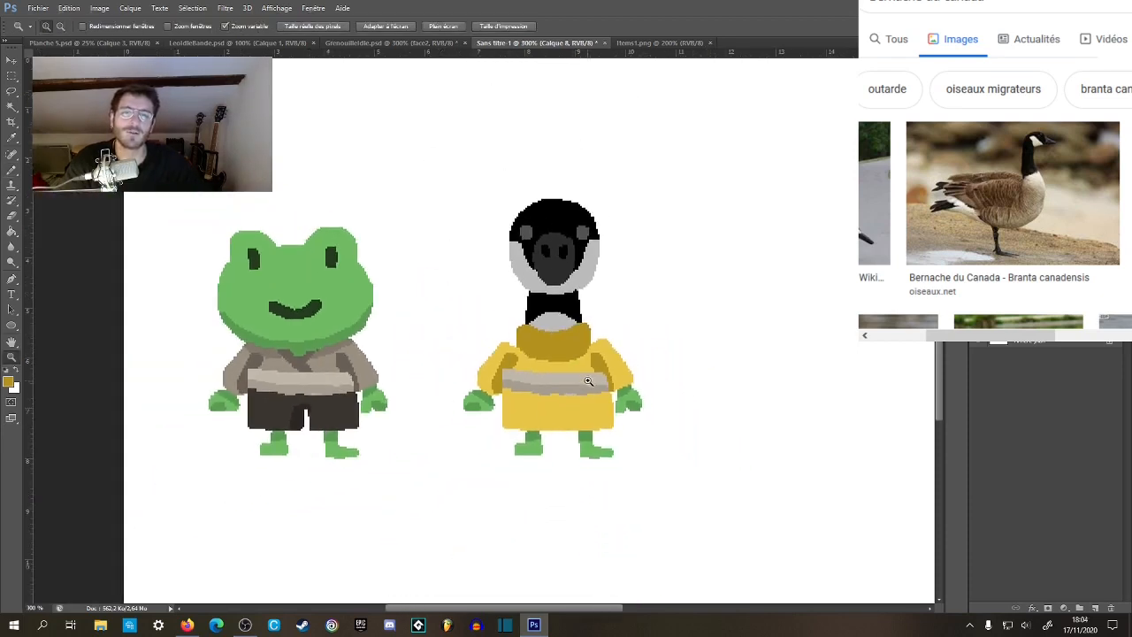
key(z)
scroll(573, 350, up, 5)
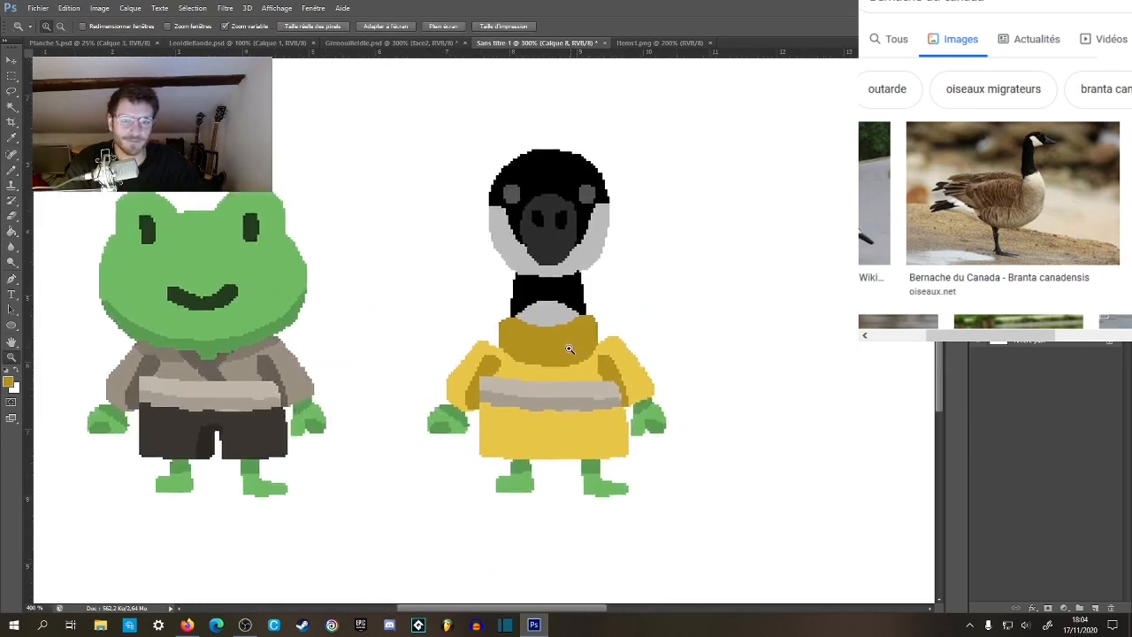
key(b)
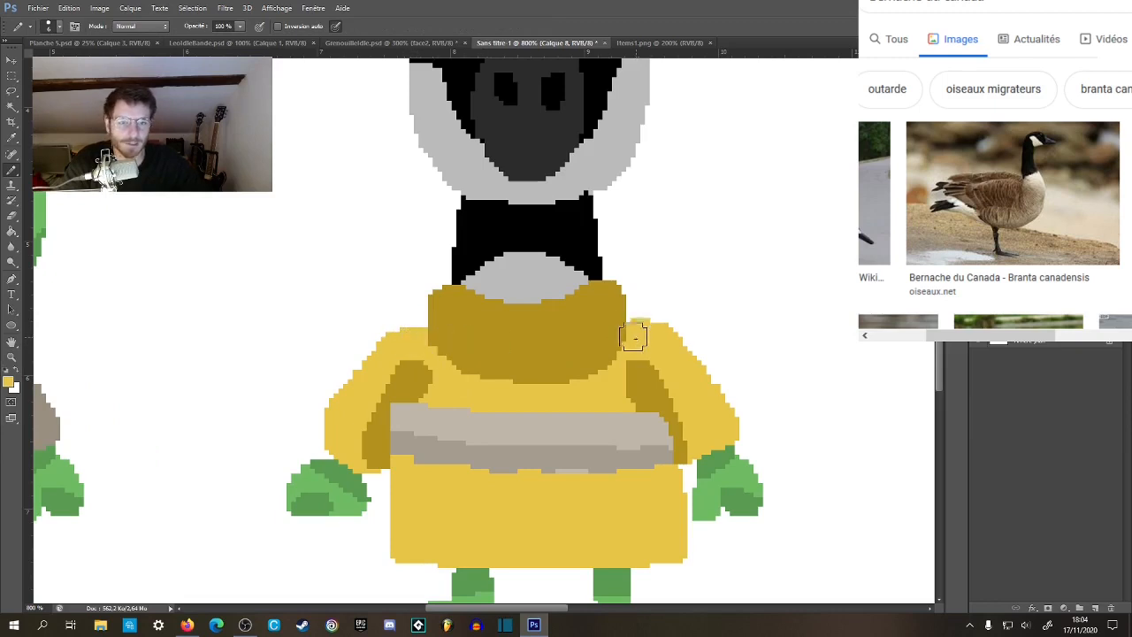
alt+click(608, 320)
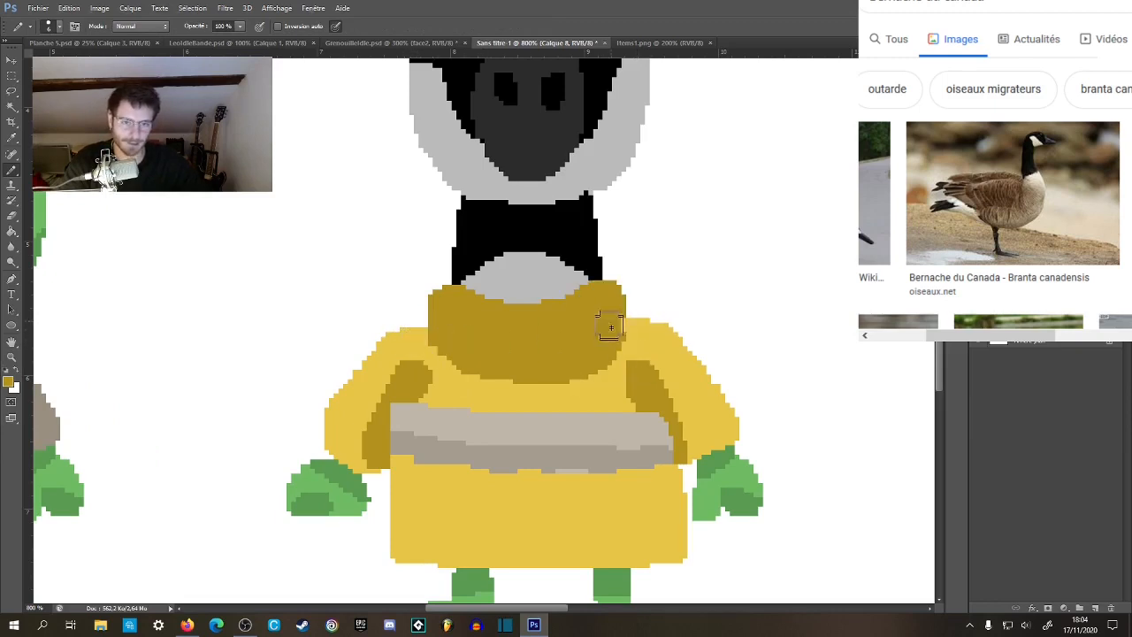
Examine the goose's yellow turtleneck tunic and belt up close and beside the frog.
key(z)
alt+click(610, 345)
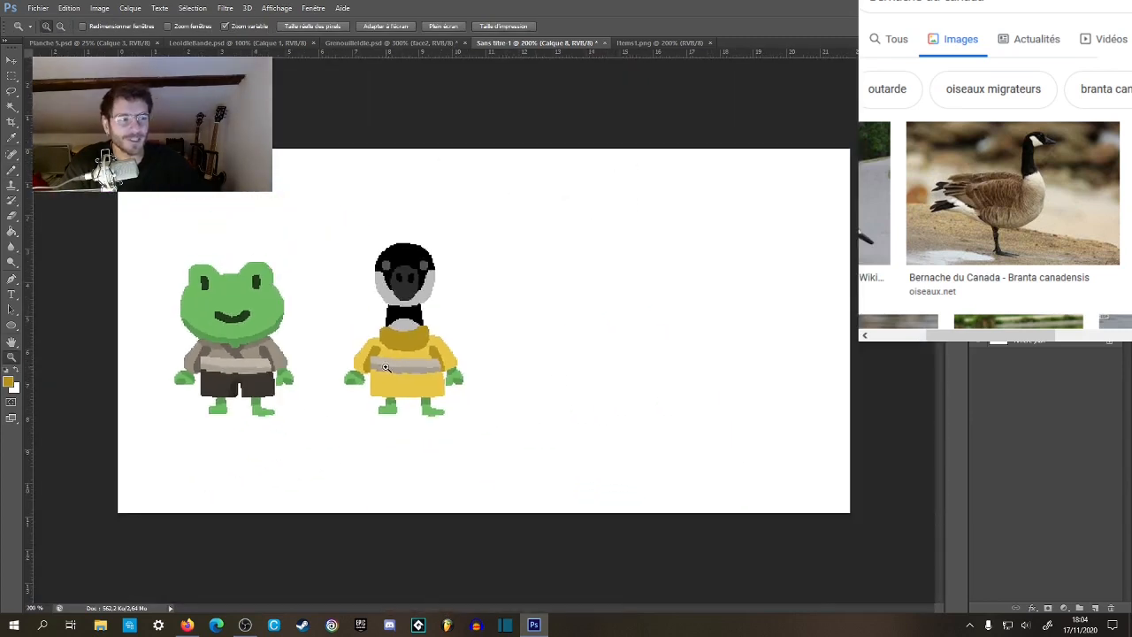
click(411, 392)
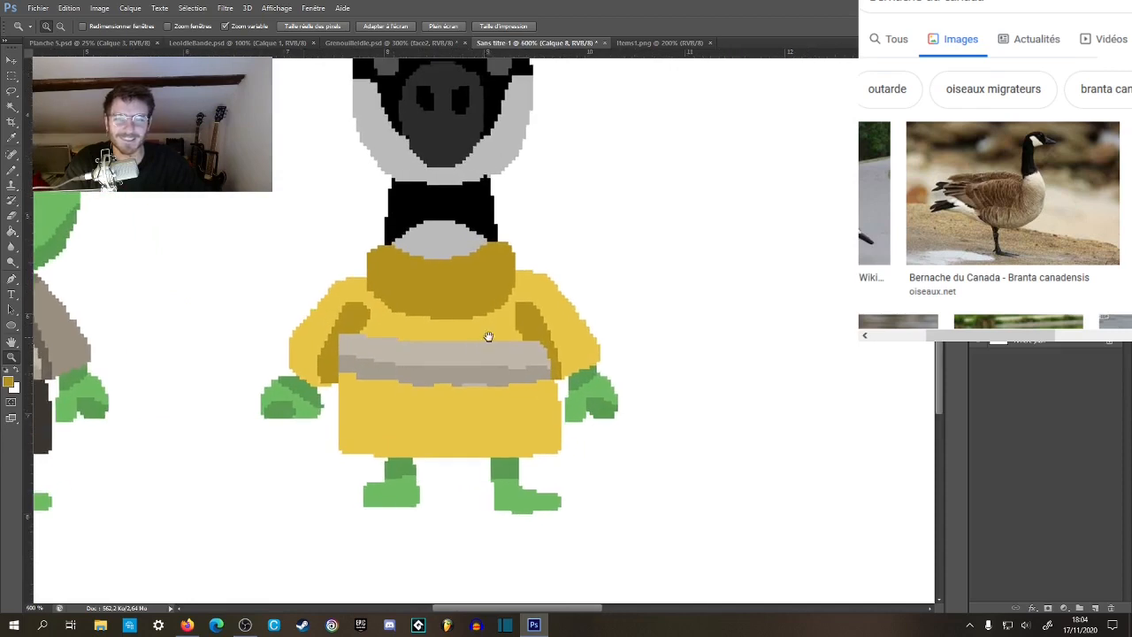
drag(494, 339, 557, 400)
click(517, 329)
key(b)
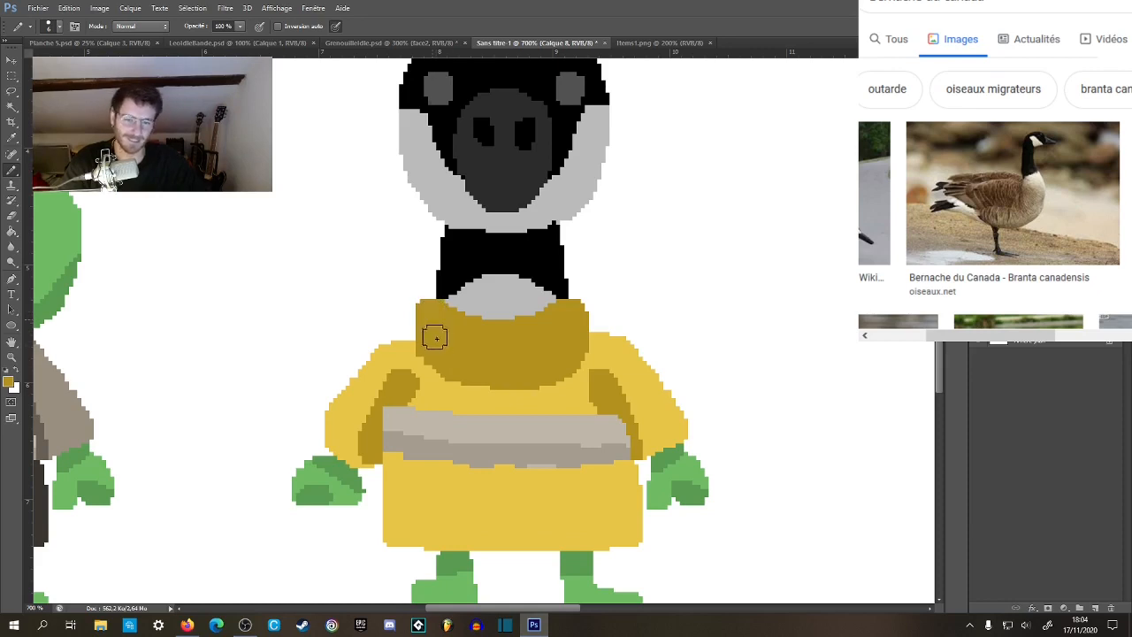
key(z)
alt+click(538, 363)
alt+click(539, 364)
alt+click(542, 367)
alt+click(543, 369)
alt+click(543, 372)
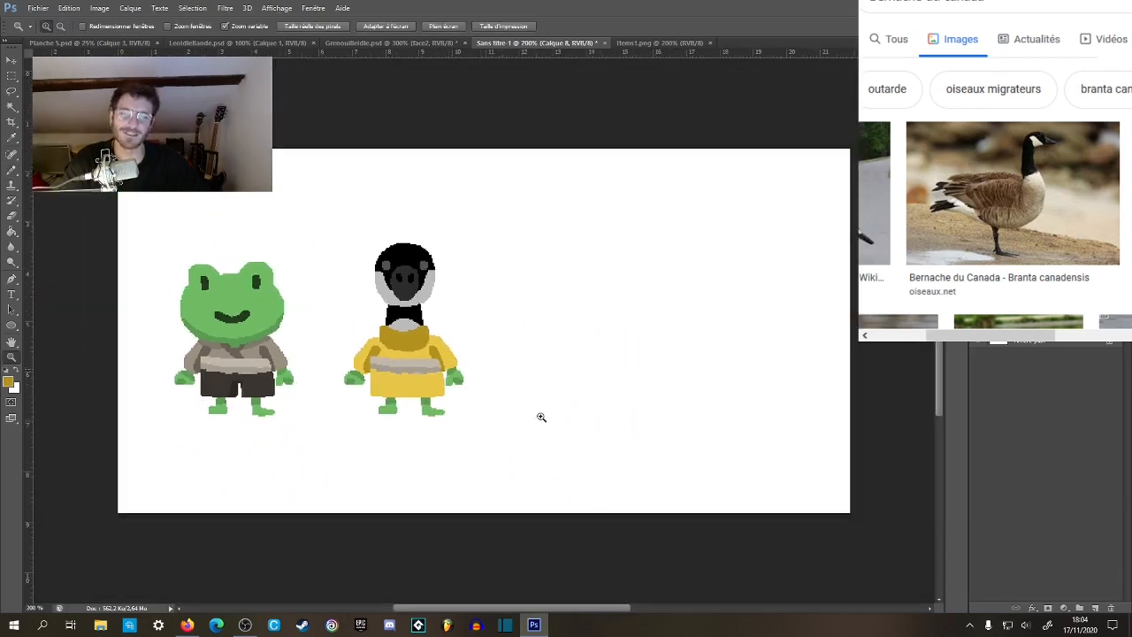
click(382, 367)
click(380, 365)
click(380, 364)
click(380, 363)
mouse_move(436, 365)
mouse_down()
mouse_move(530, 399)
mouse_move(536, 376)
mouse_move(468, 396)
mouse_up()
key(g)
key(z)
alt+click(521, 403)
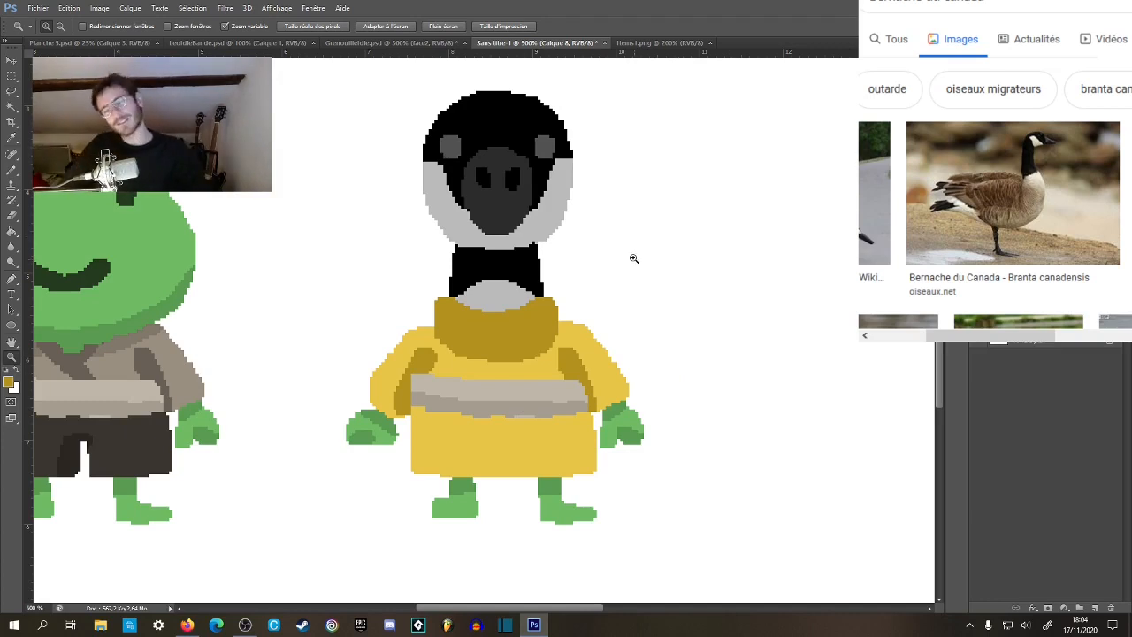
key(g)
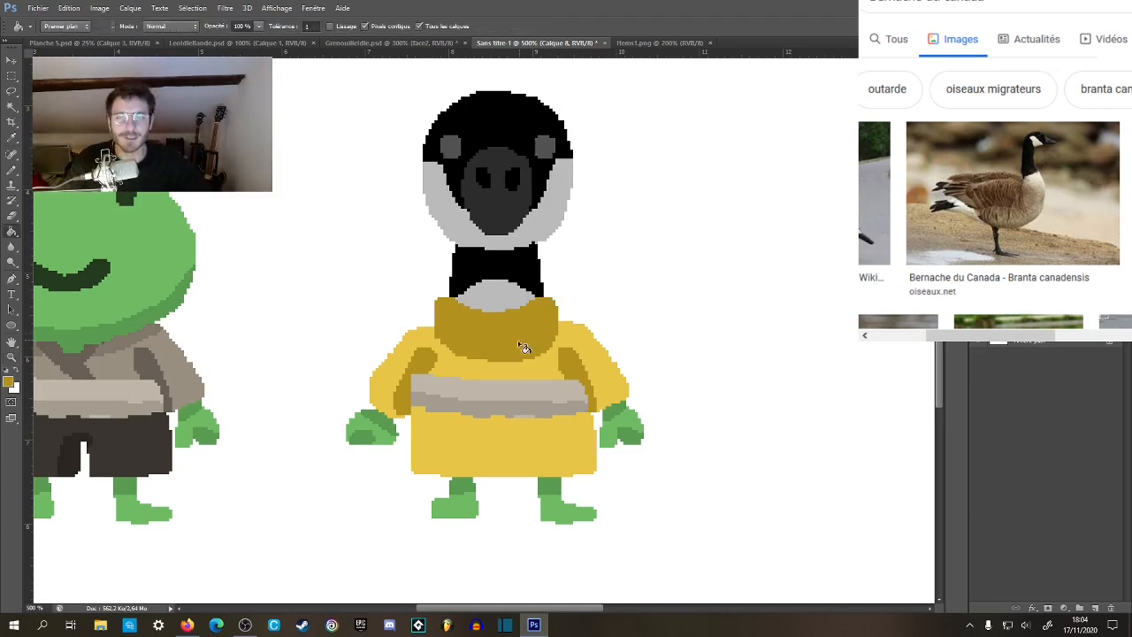
key(z)
click(522, 361)
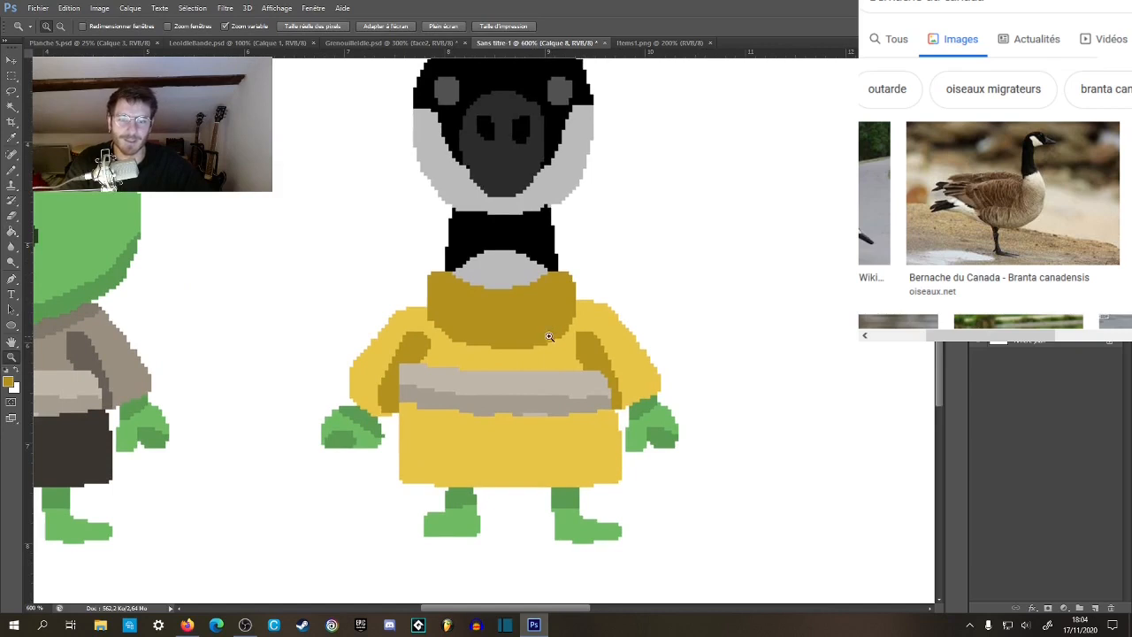
key(b)
drag(501, 415, 498, 430)
key(z)
alt+click(518, 408)
alt+click(520, 409)
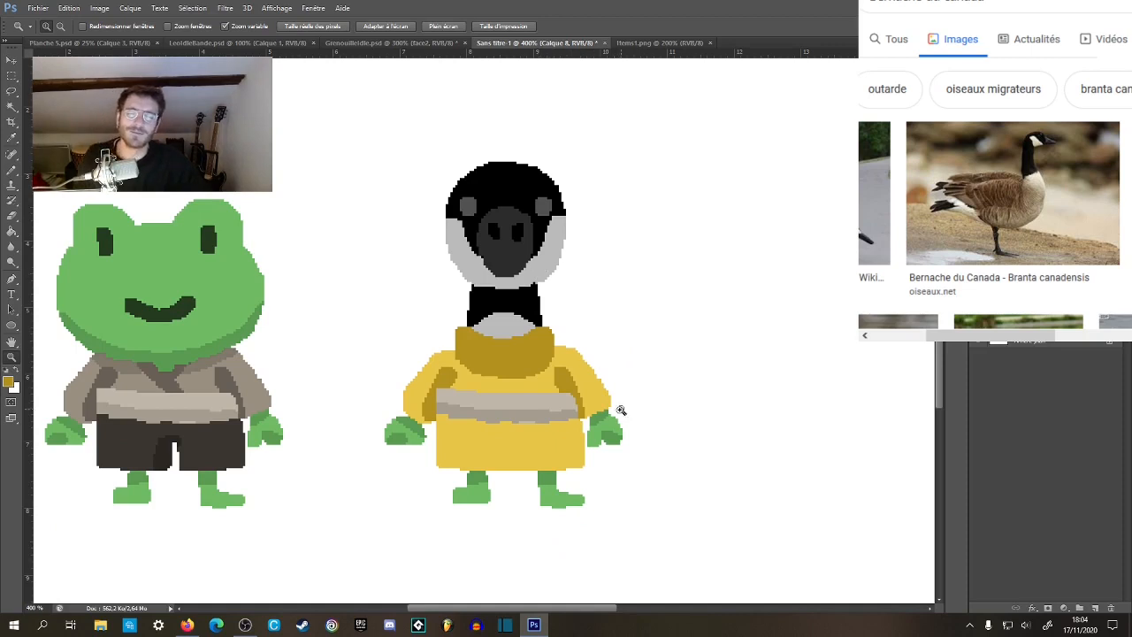
Fill both of the goose's hands with the beige and darker brown sampled from the frog's shirt.
click(553, 392)
mouse_move(545, 398)
mouse_down()
mouse_move(526, 356)
mouse_move(584, 401)
mouse_up()
key(g)
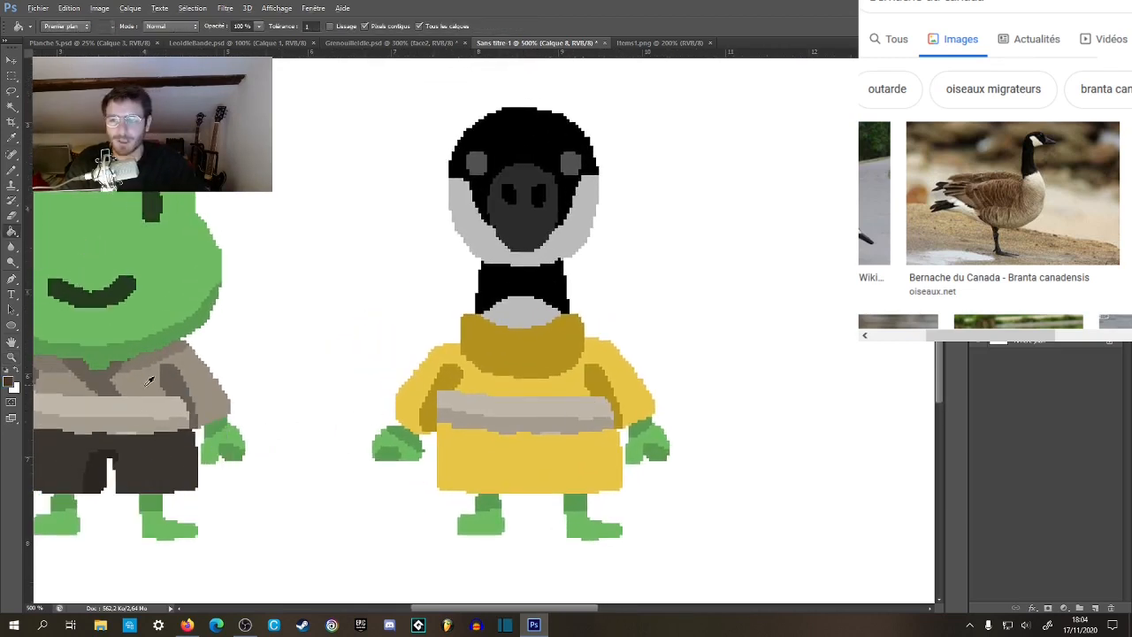
click(394, 444)
click(644, 464)
click(407, 441)
click(390, 454)
click(646, 434)
click(653, 456)
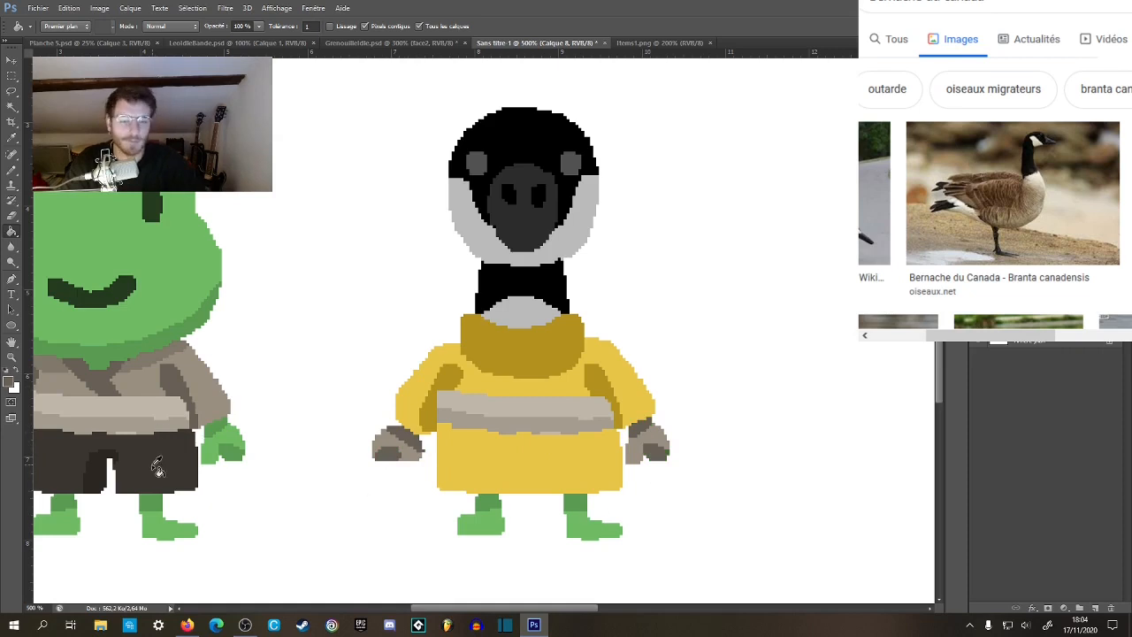
Fill the goose's legs with black sampled from its neck and its feet with the dark grey of its beak.
alt+click(507, 285)
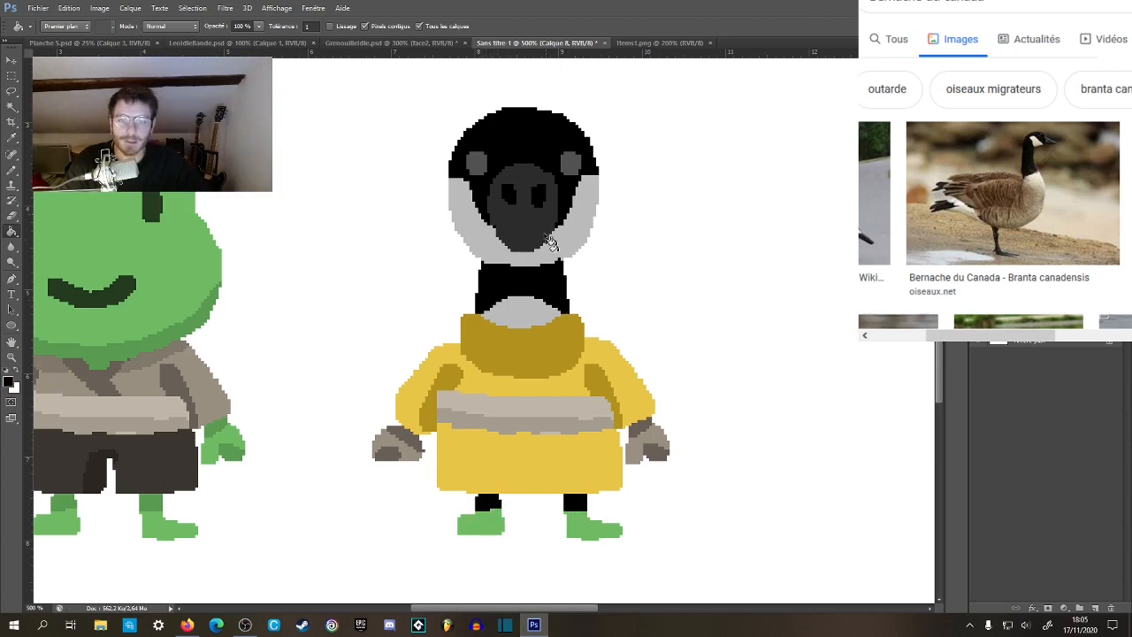
click(494, 525)
click(580, 531)
Examine the goose's recoloured limbs, belt and tunic up close and beside the frog.
key(z)
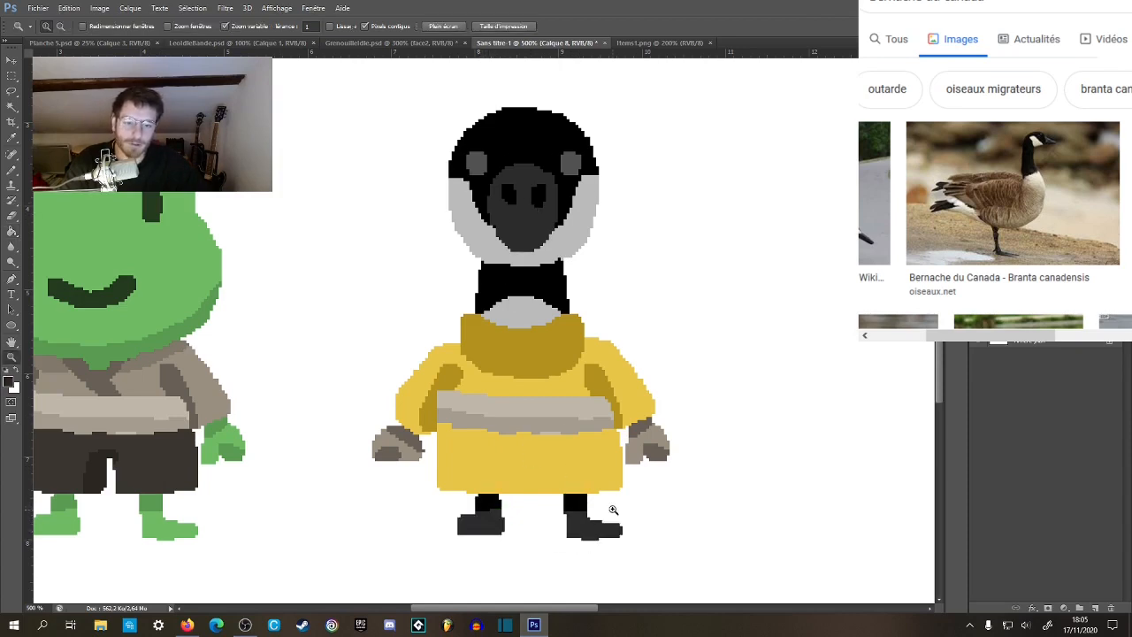
alt+click(613, 510)
alt+click(601, 502)
alt+click(598, 500)
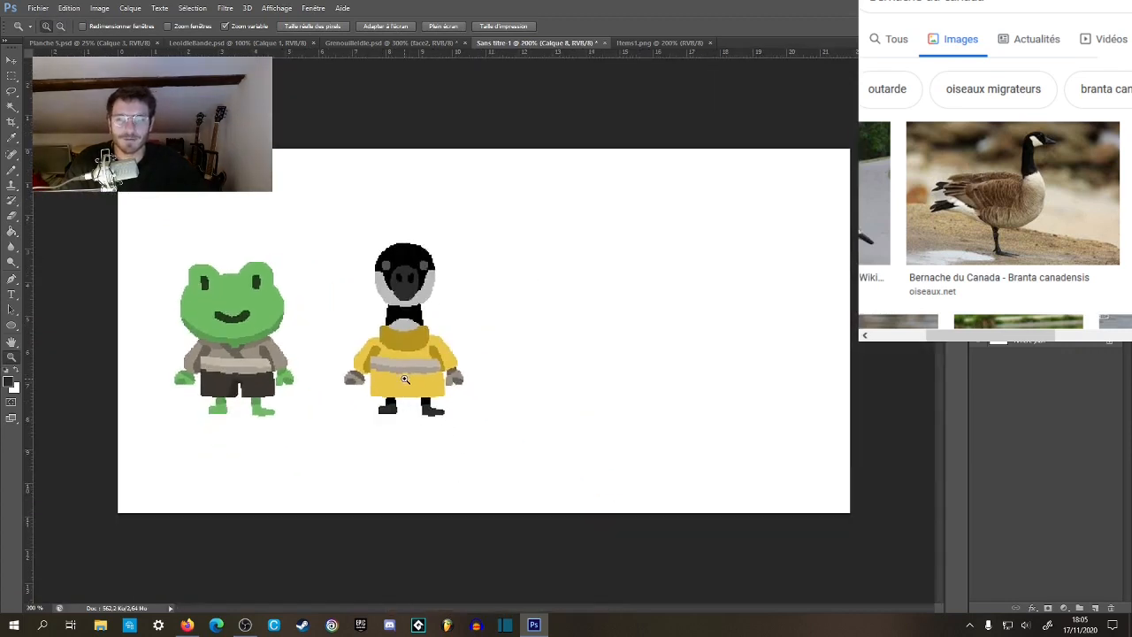
click(405, 379)
click(405, 380)
click(405, 380)
drag(473, 364, 613, 427)
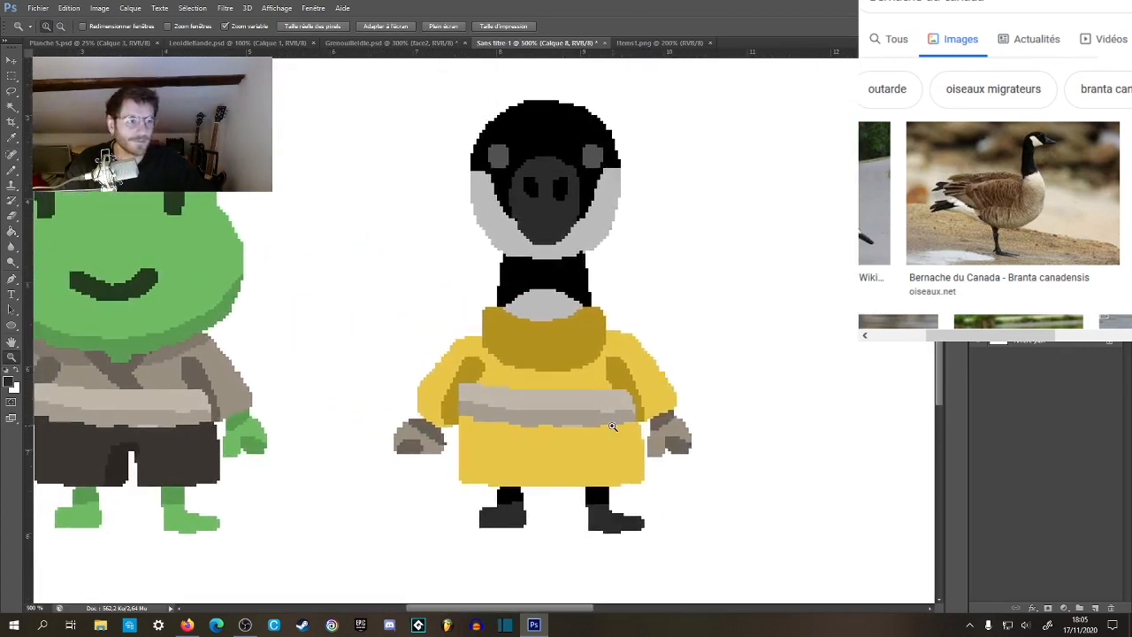
alt+click(613, 427)
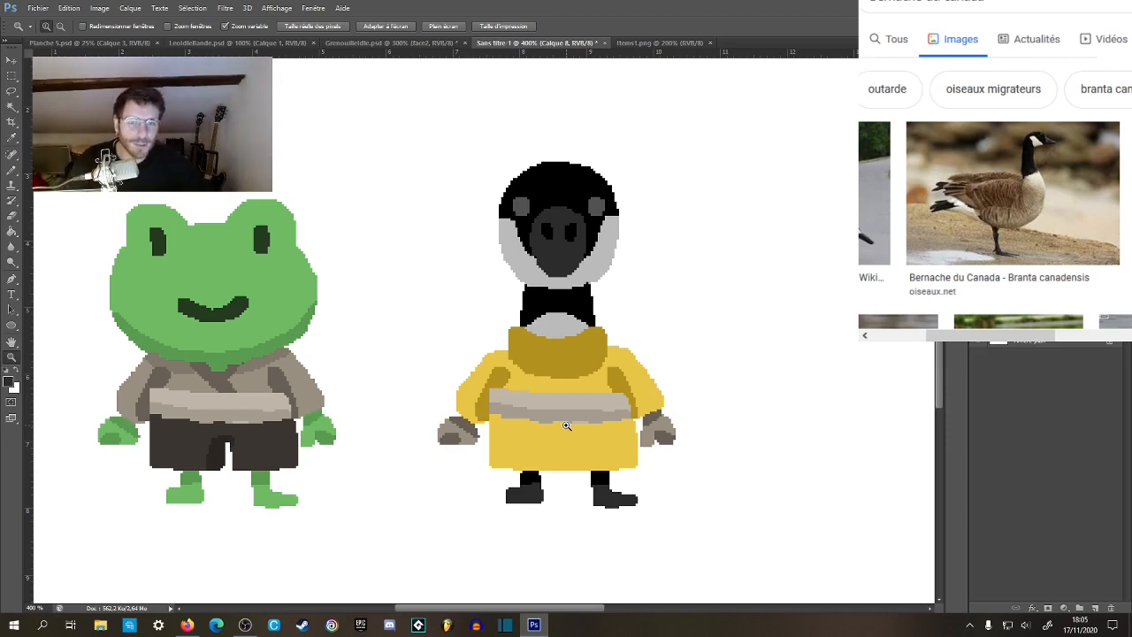
click(600, 448)
click(605, 446)
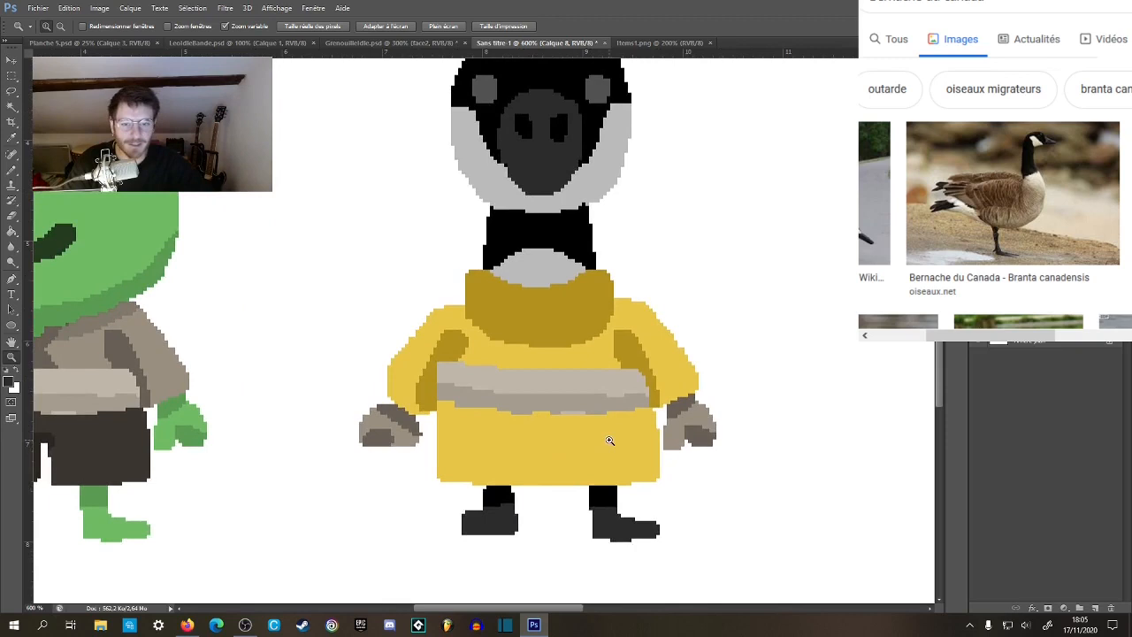
click(612, 429)
drag(612, 407, 596, 397)
key(b)
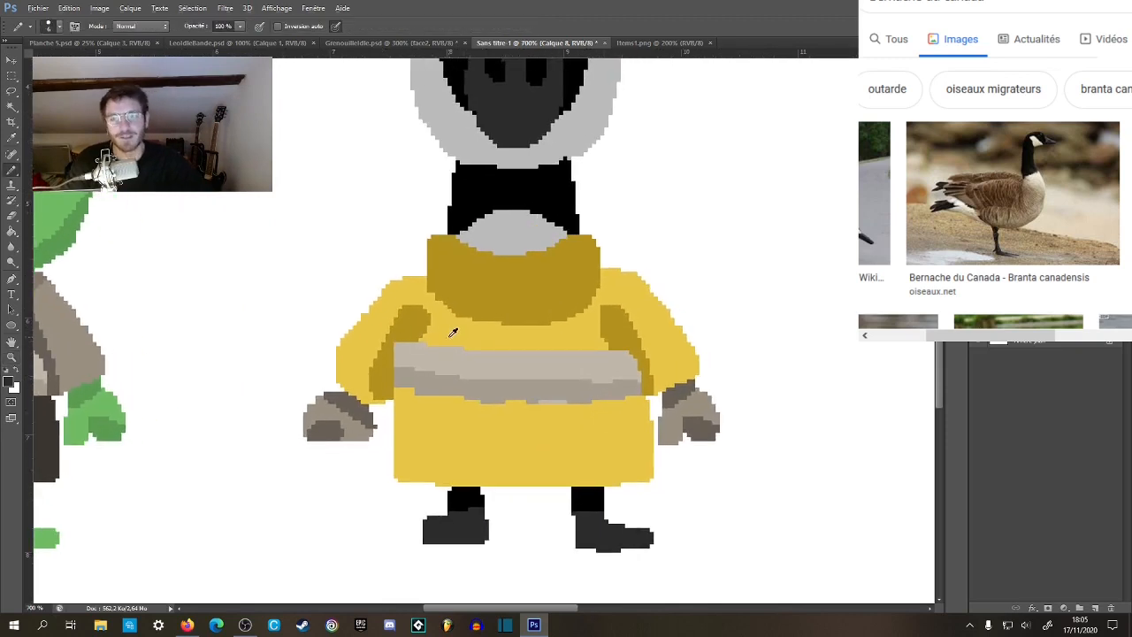
key(z)
alt+click(517, 398)
alt+click(518, 397)
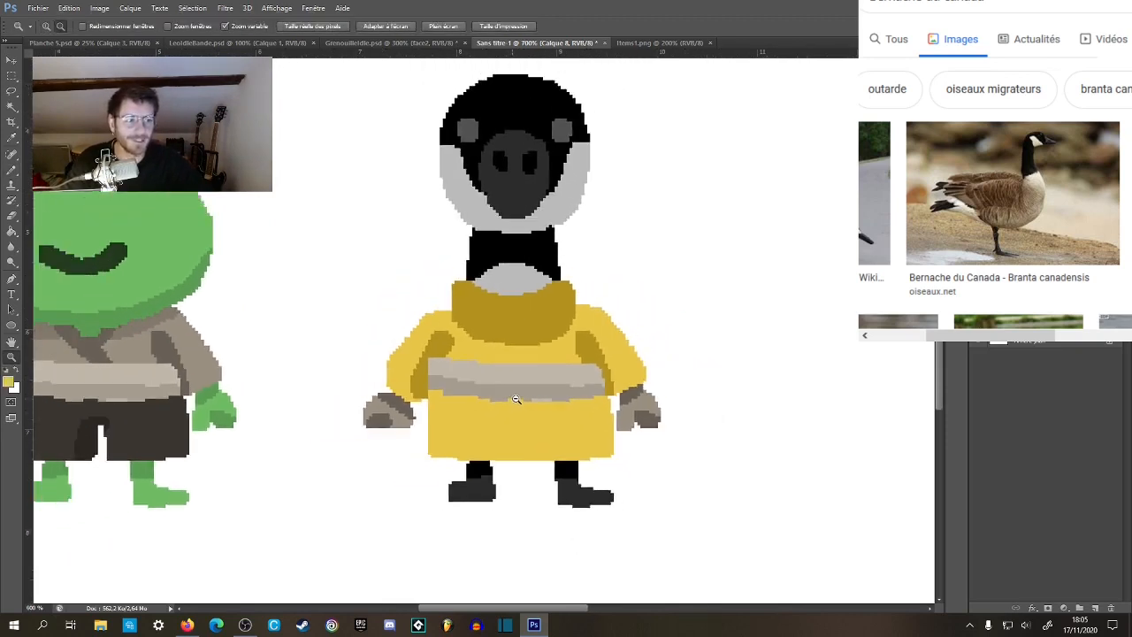
alt+click(517, 397)
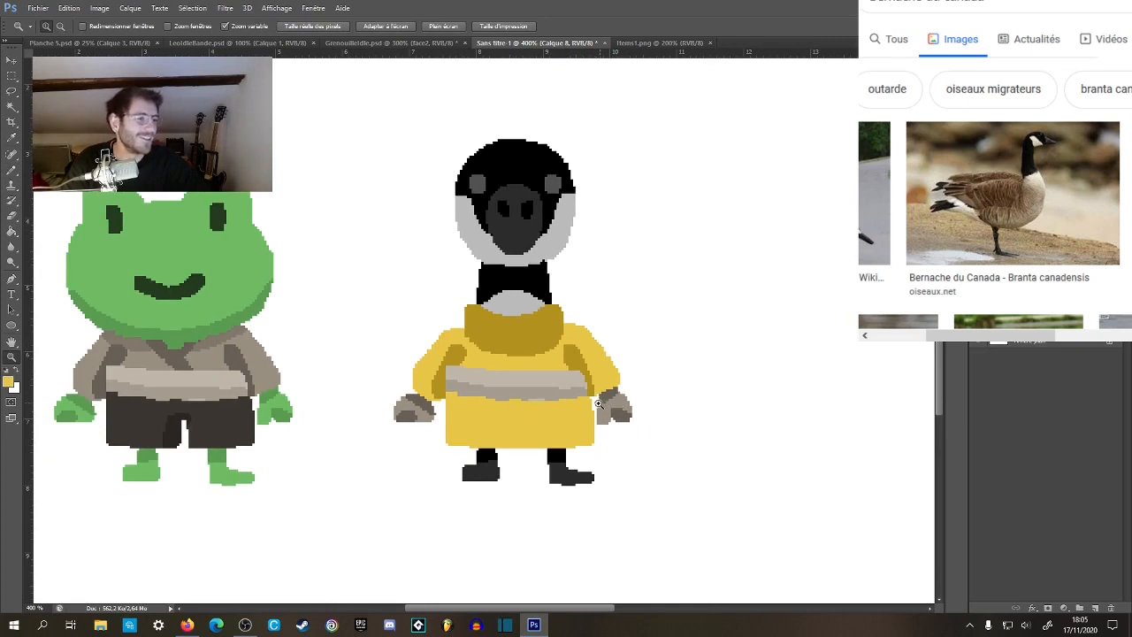
click(535, 405)
drag(537, 412, 573, 417)
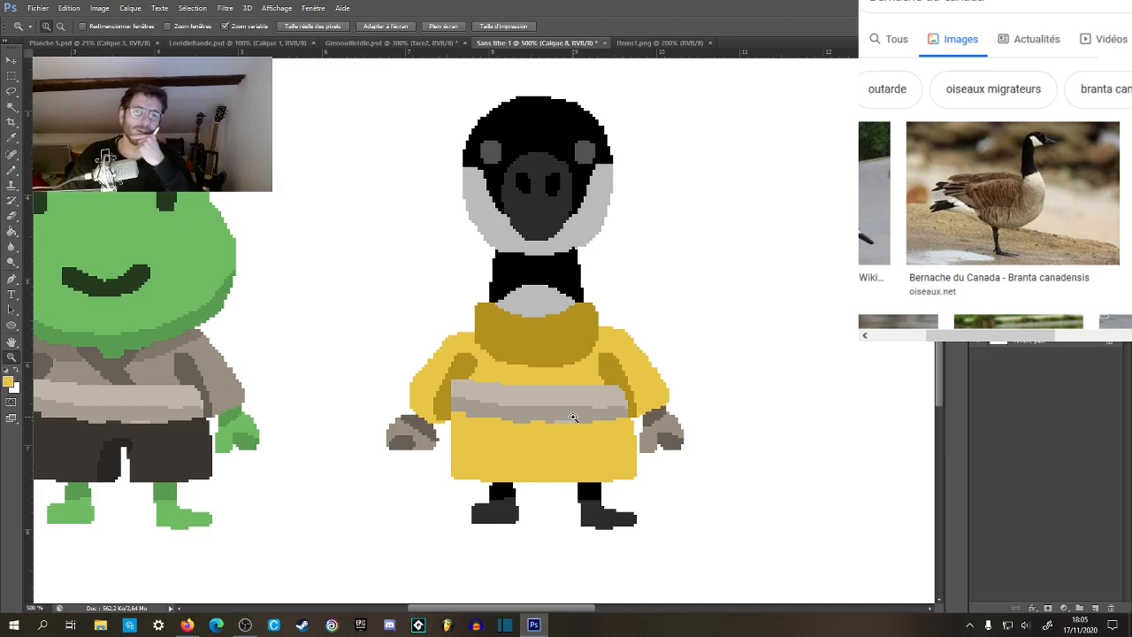
Widen and round the upper outer edges of the turtleneck slightly with the collar's own dark yellow.
click(544, 339)
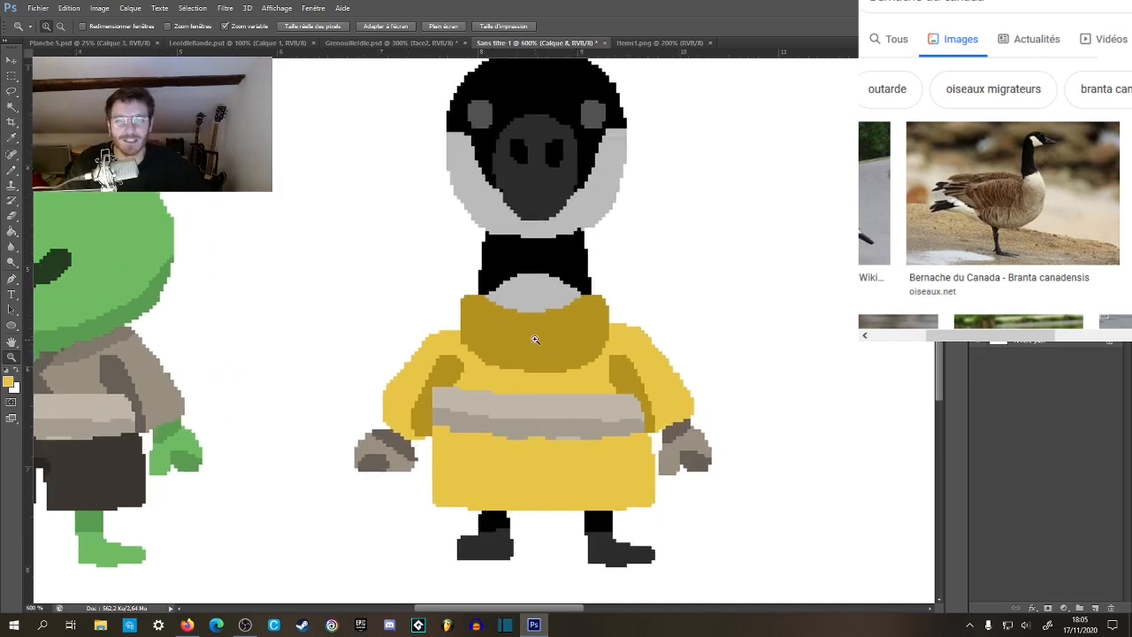
key(b)
drag(473, 303, 467, 331)
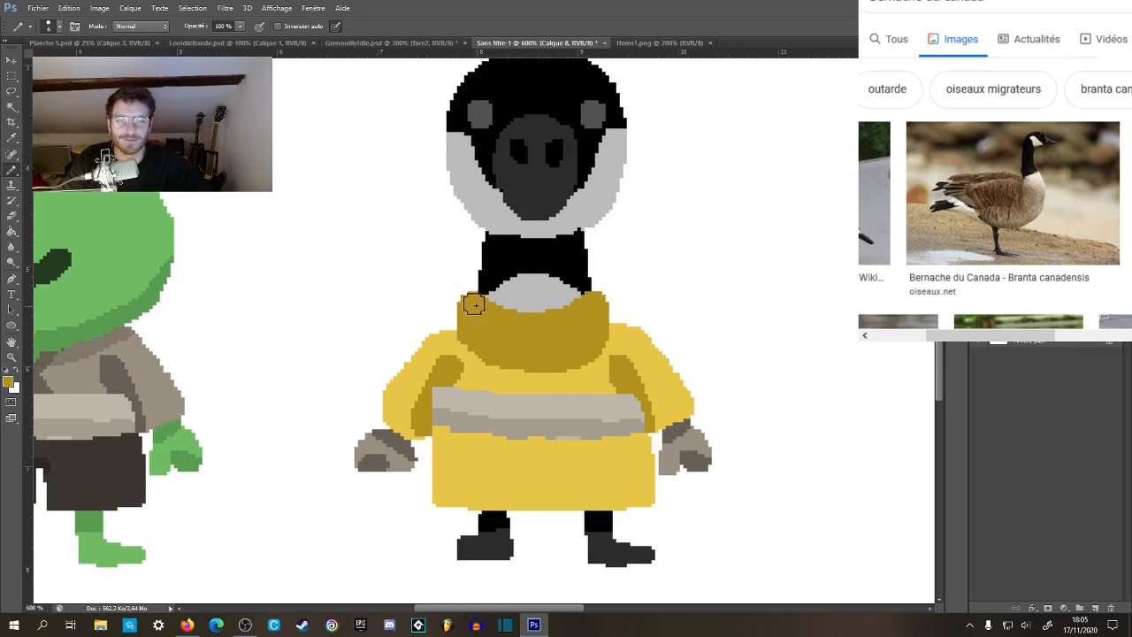
scroll(548, 333, down, 3)
scroll(553, 345, up, 3)
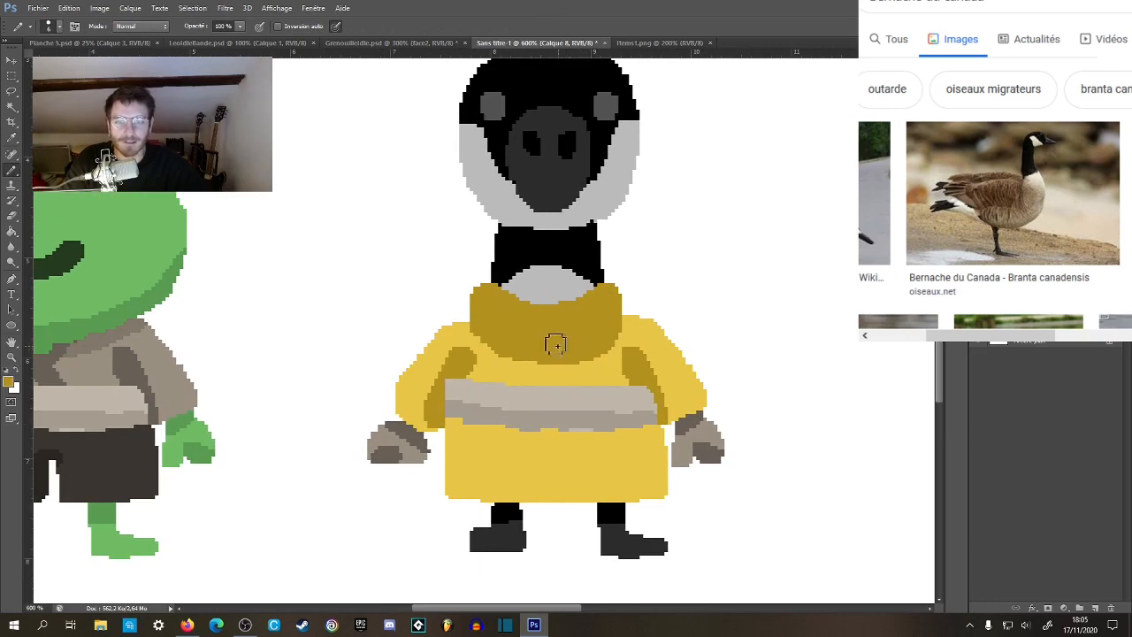
Compare the goose's overall silhouette and outfit colours with the frog at different zoom levels.
key(z)
scroll(558, 346, down, 2)
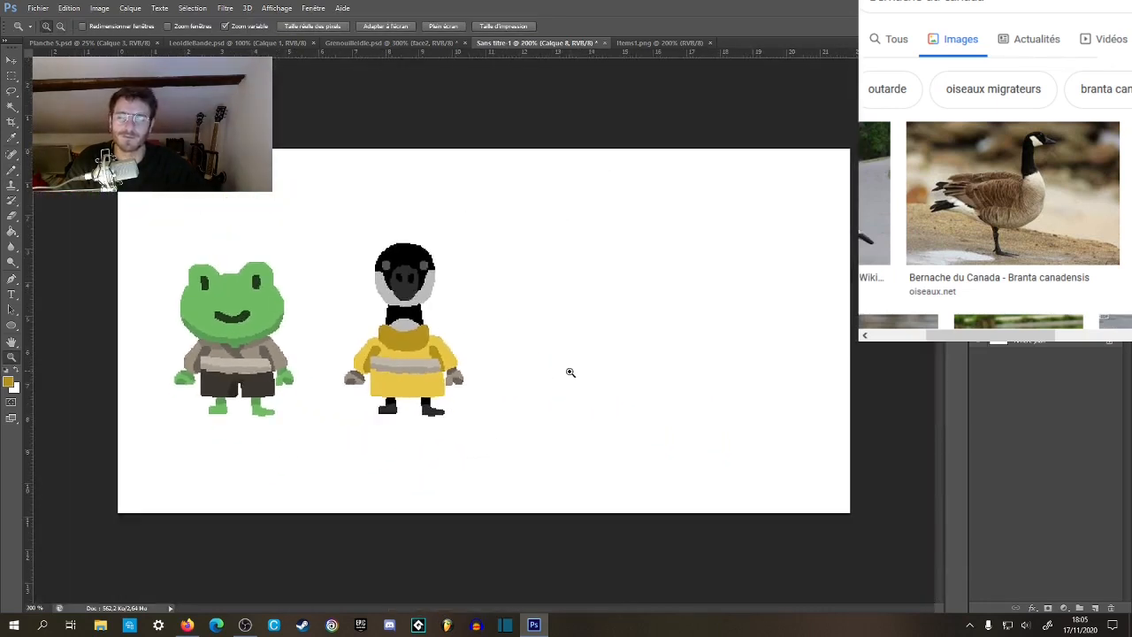
click(415, 358)
click(417, 358)
drag(419, 325, 544, 372)
key(m)
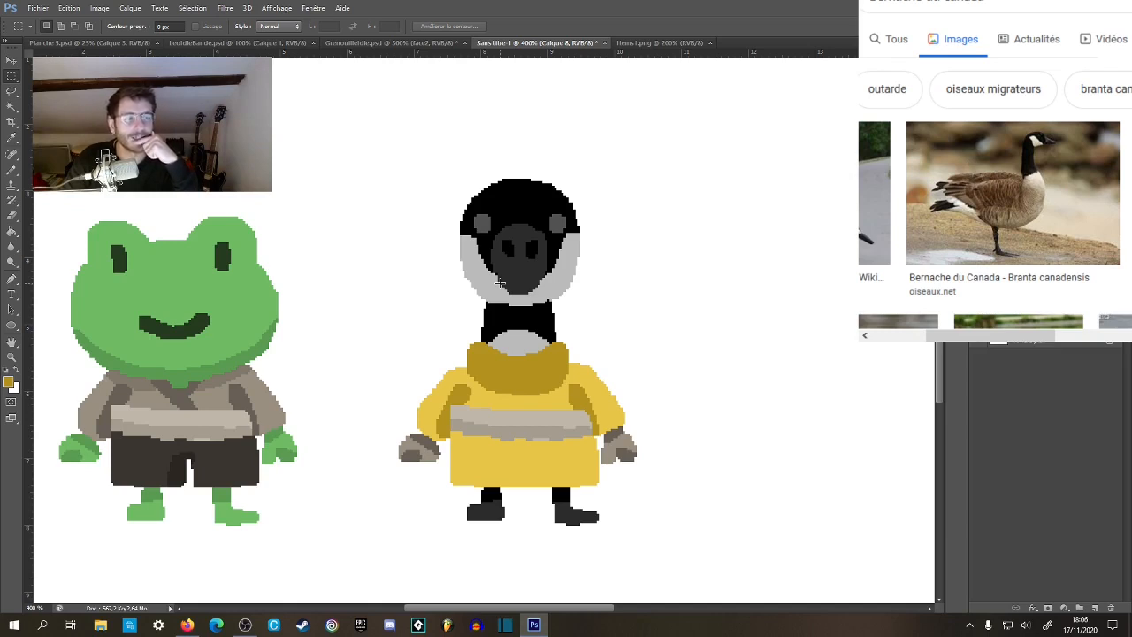
key(z)
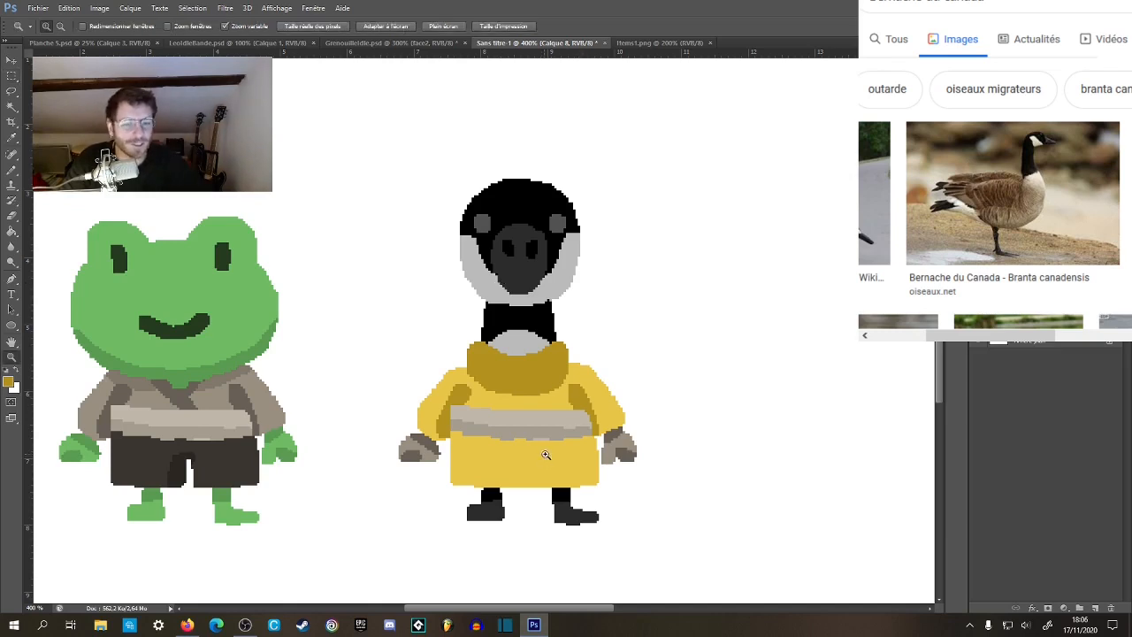
click(545, 454)
drag(547, 459, 732, 374)
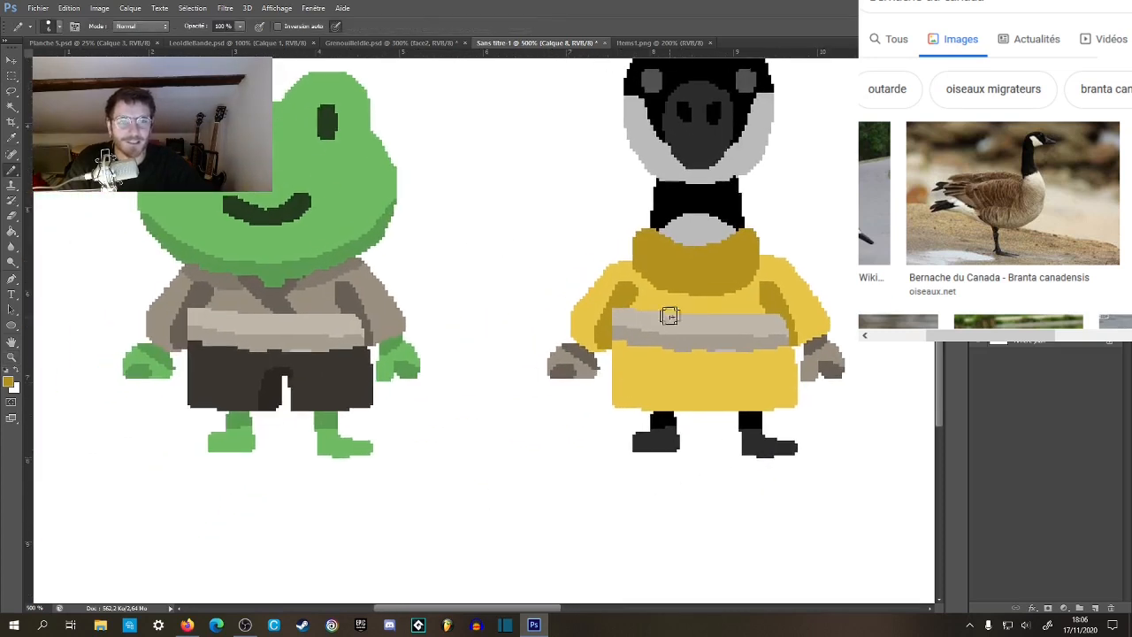
drag(669, 316, 515, 366)
key(g)
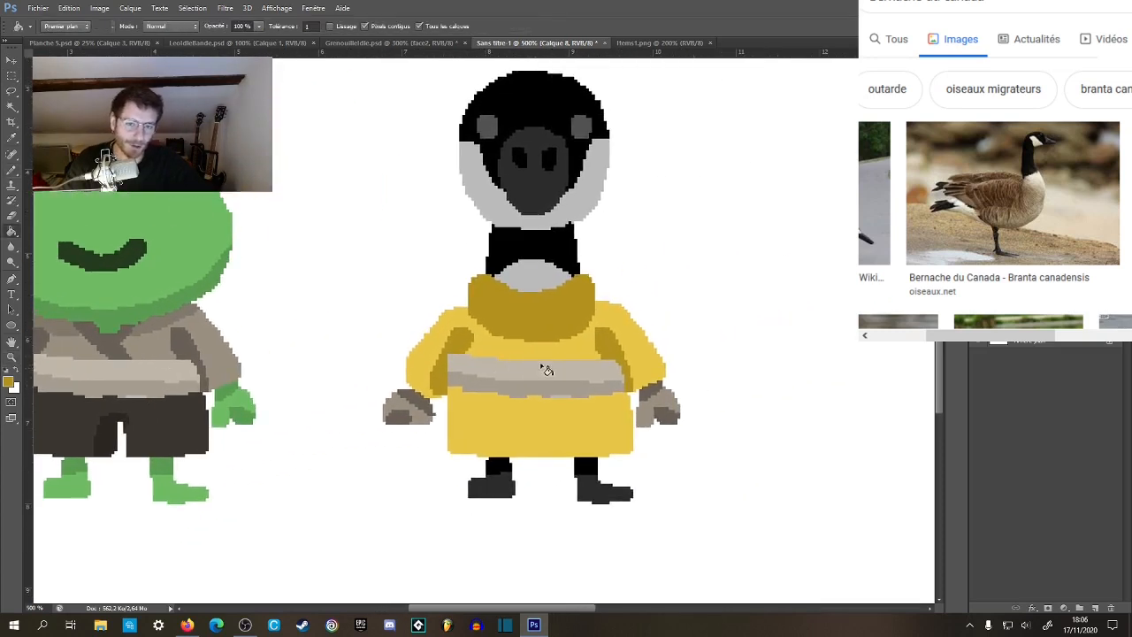
Sample the blue of the hanging towel in Items1.png as a candidate belt colour.
click(659, 43)
key(z)
drag(575, 278, 632, 142)
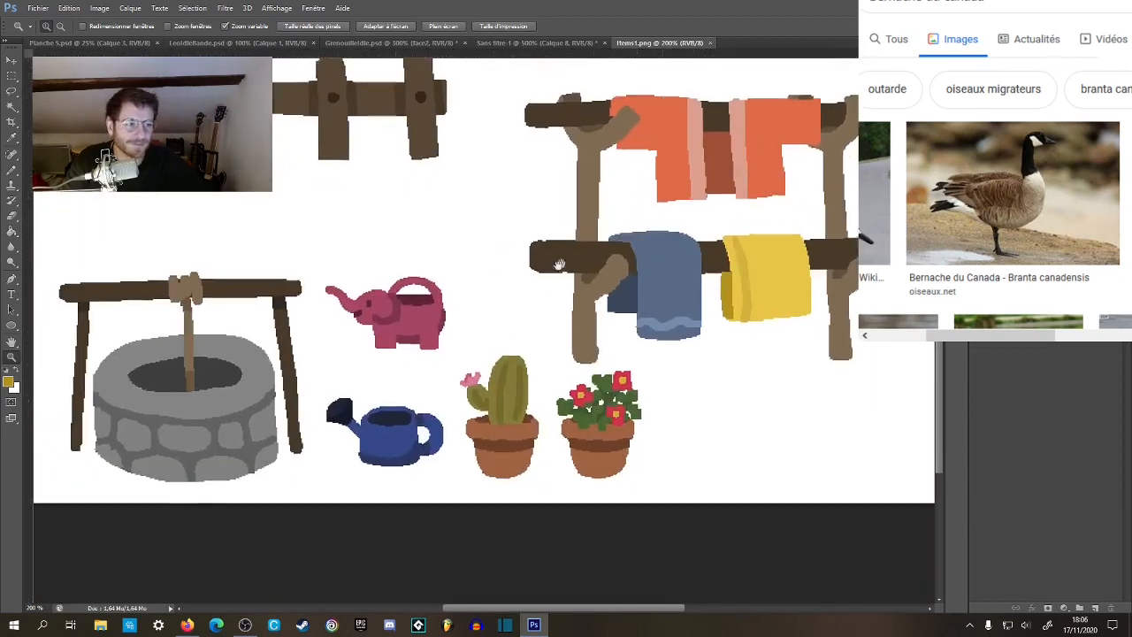
key(b)
mouse_move(471, 154)
mouse_down()
mouse_move(638, 251)
mouse_move(516, 455)
mouse_move(403, 567)
mouse_up()
drag(534, 478, 525, 206)
drag(572, 321, 632, 288)
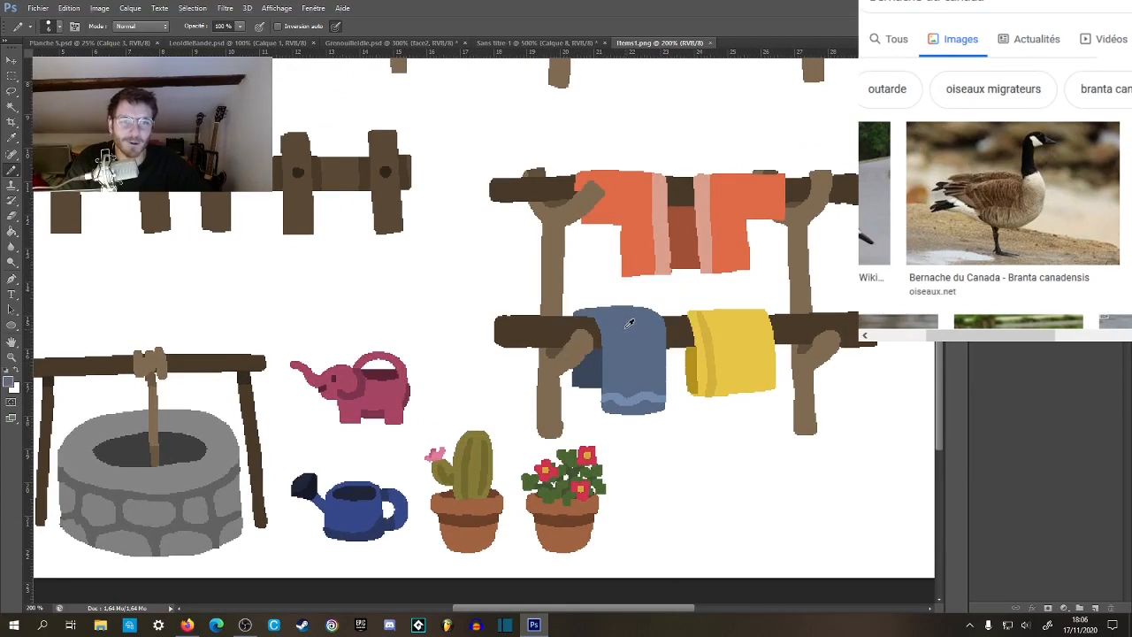
Try the towel's blue on the upper band of the goose's belt in Sans titre-1.
click(120, 44)
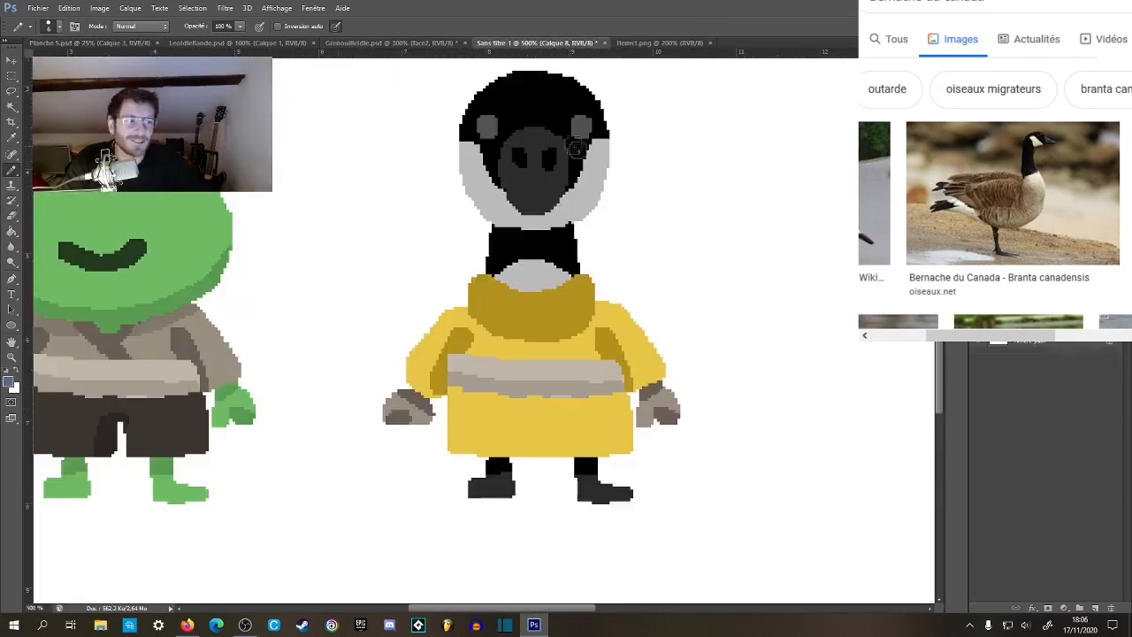
click(538, 44)
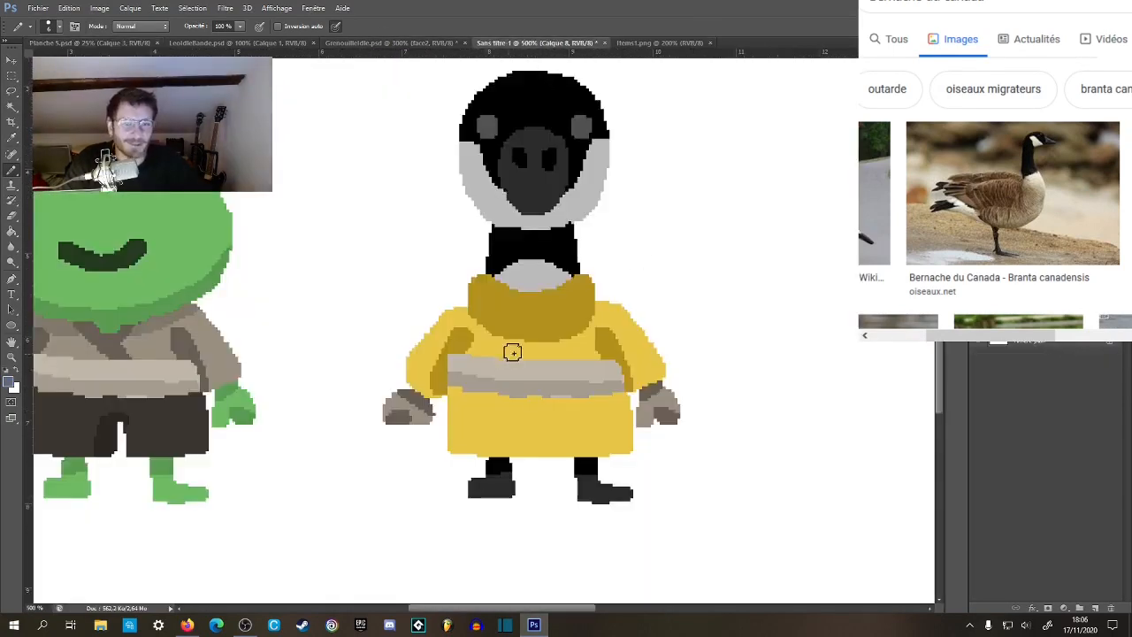
key(z)
click(525, 377)
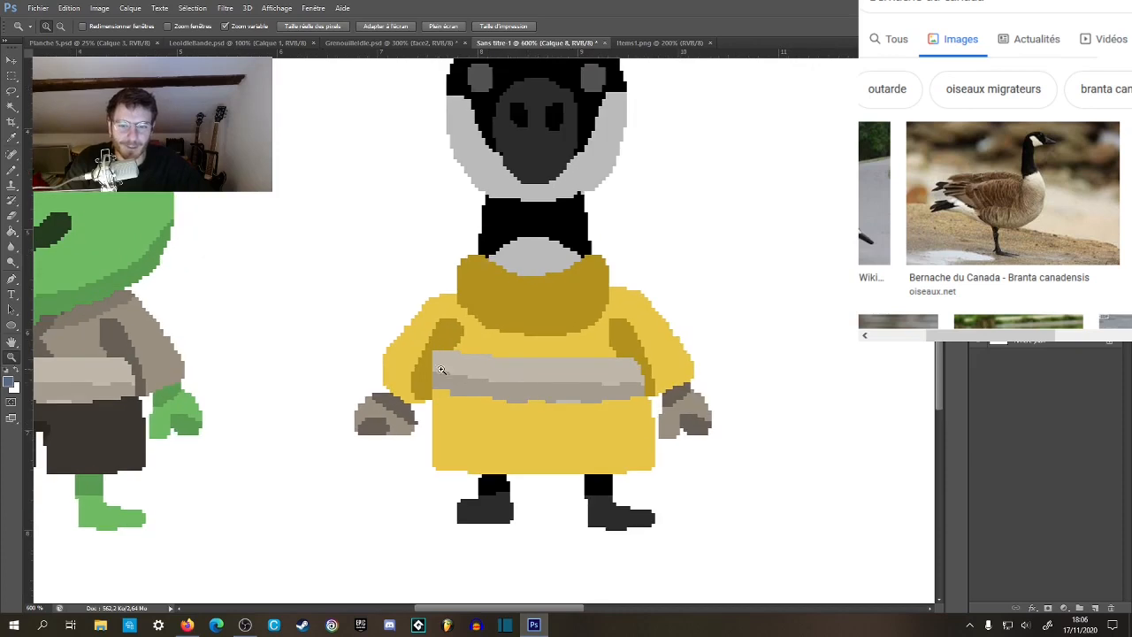
alt+click(540, 382)
alt+click(542, 390)
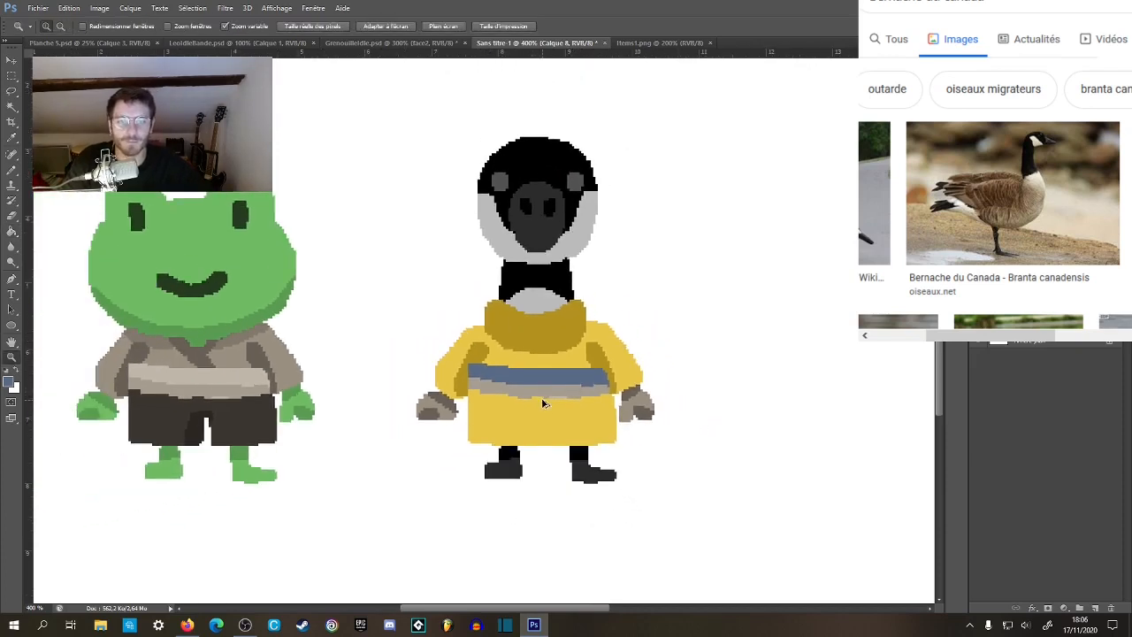
click(541, 398)
click(539, 392)
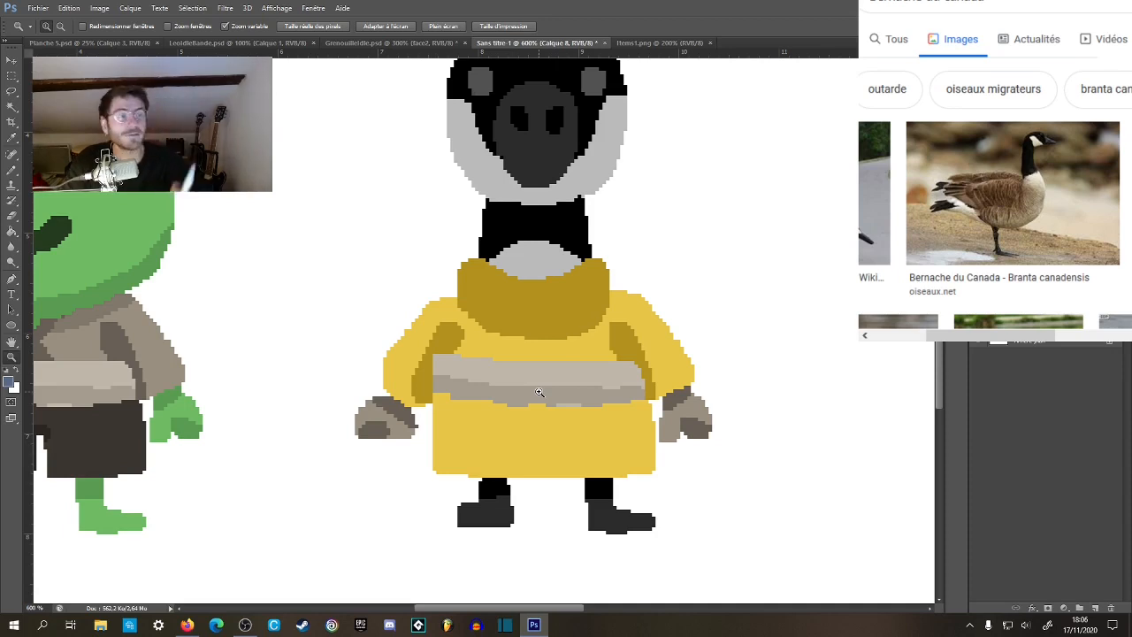
drag(588, 320, 529, 272)
key(b)
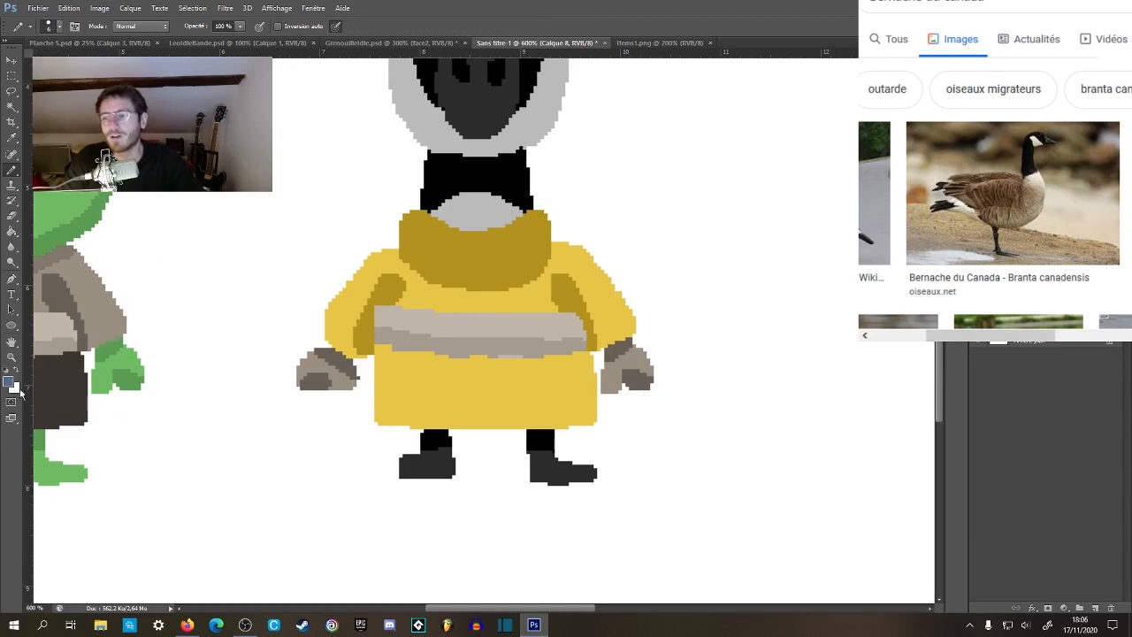
click(9, 383)
mouse_move(705, 378)
mouse_down()
mouse_move(707, 472)
mouse_move(707, 365)
mouse_up()
click(799, 329)
Sample the cactus's olive green in Items1.png and fill the upper band of the goose's belt with it.
click(659, 43)
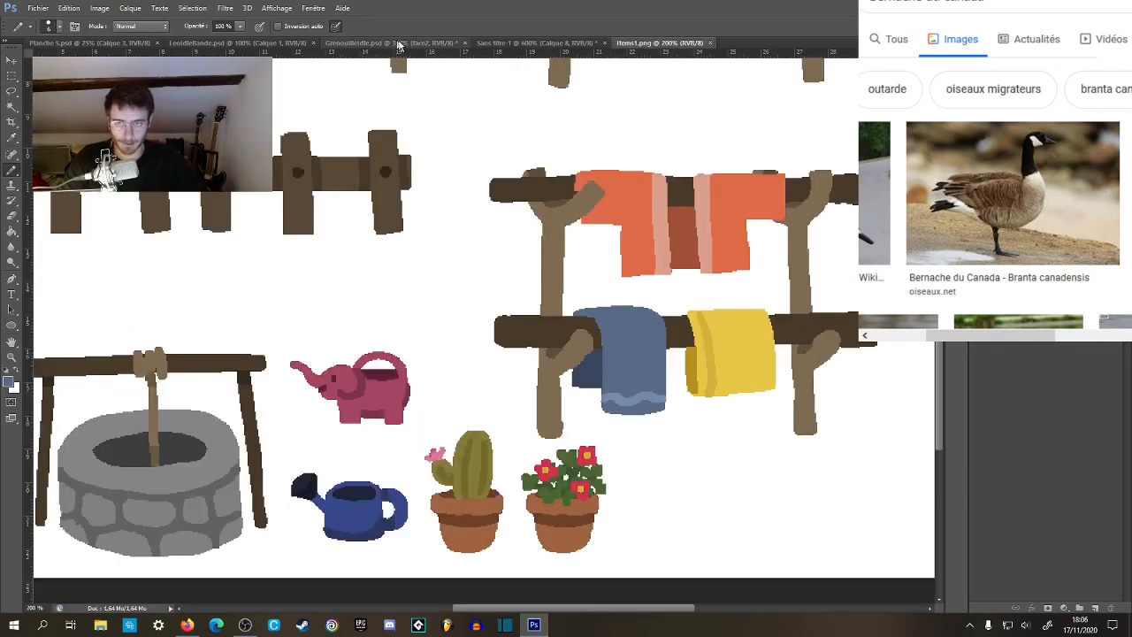
key(ctrl+minus)
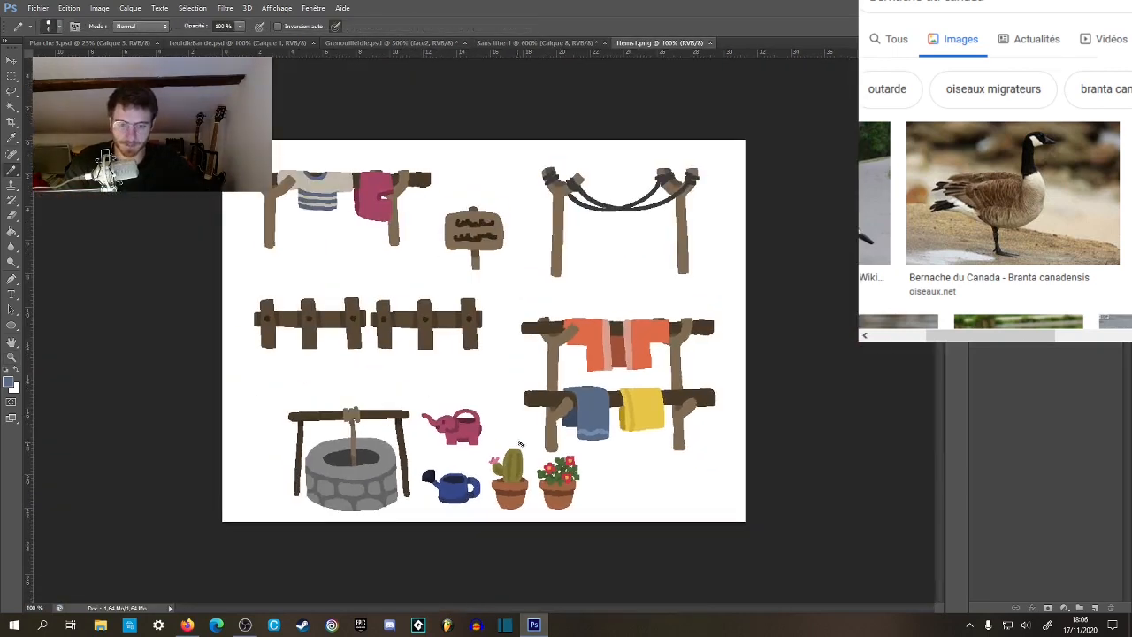
alt+click(513, 466)
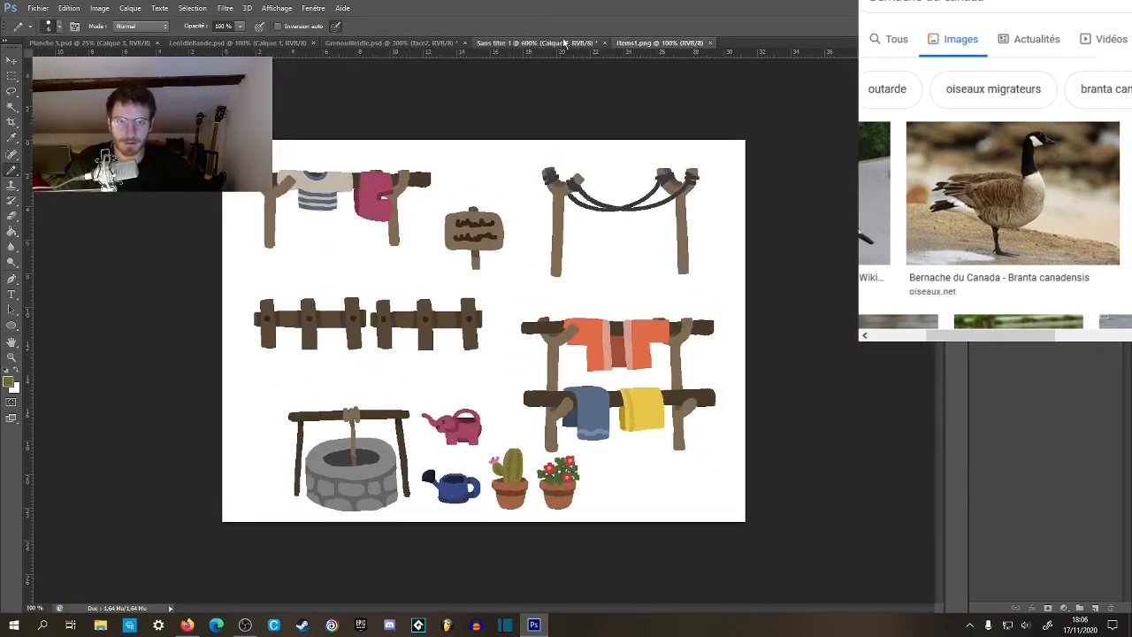
click(539, 43)
key(g)
click(500, 332)
key(z)
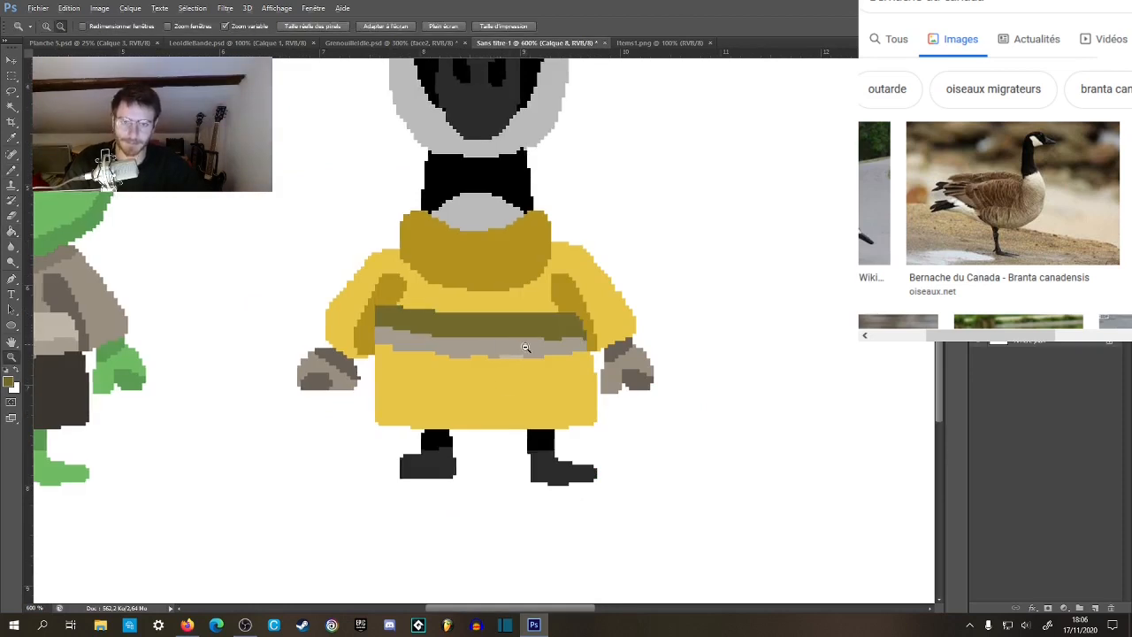
alt+click(512, 339)
Darken the sampled cactus olive to 403b17 and fill the lower band of the goose's belt with it.
key(g)
click(659, 42)
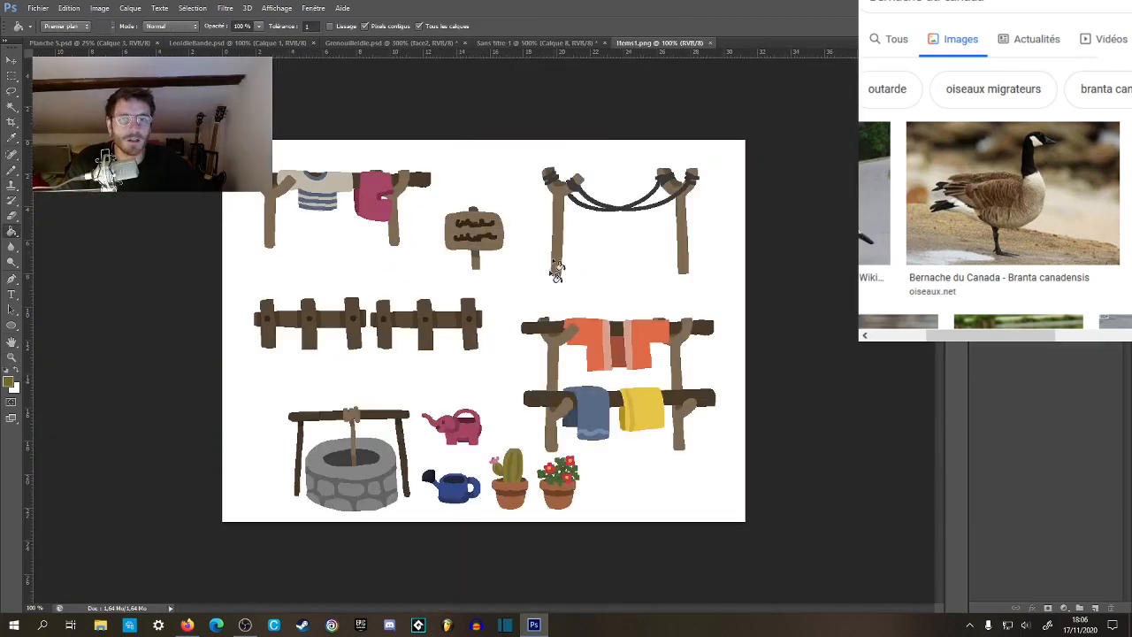
alt+click(513, 477)
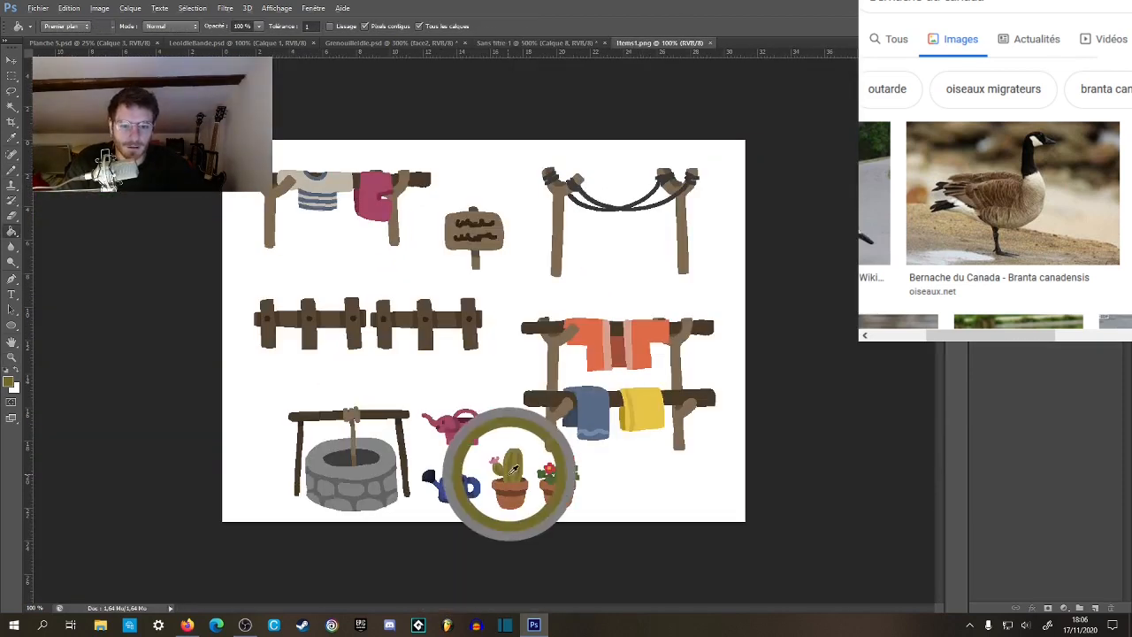
click(540, 42)
click(9, 382)
drag(604, 384, 637, 429)
click(825, 312)
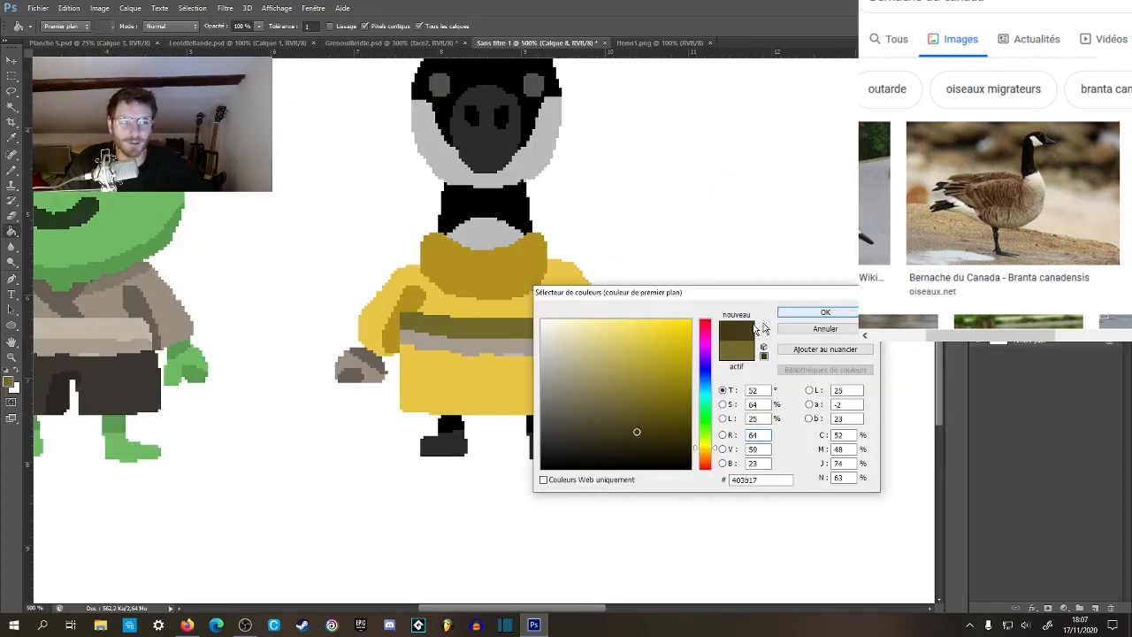
click(551, 352)
Fill the leftover beige patch along the belt's lower edge with the dark olive.
key(z)
click(533, 344)
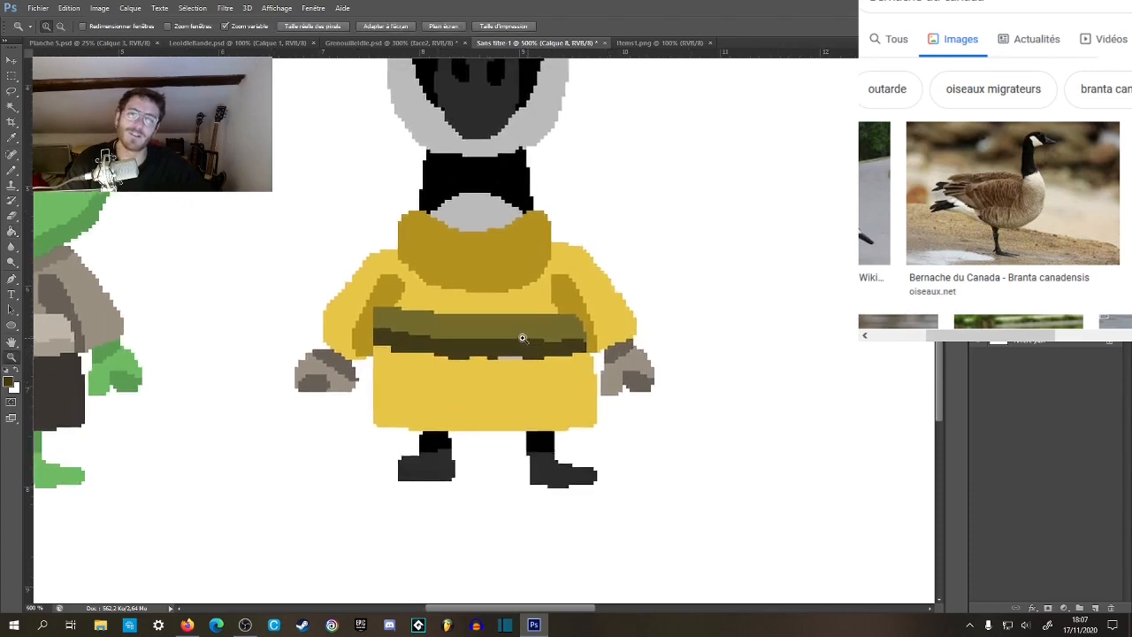
click(528, 338)
alt+click(557, 379)
alt+click(561, 383)
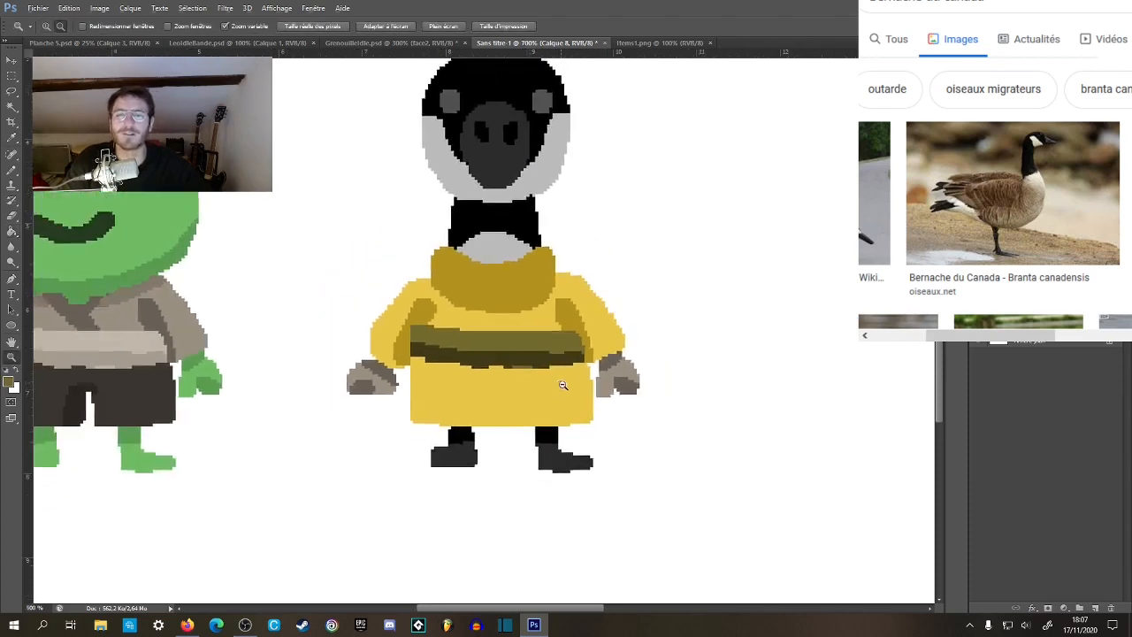
Open the flower illustration lesFleurs1.png from the Twitter folder.
alt+click(564, 385)
alt+click(563, 386)
click(548, 381)
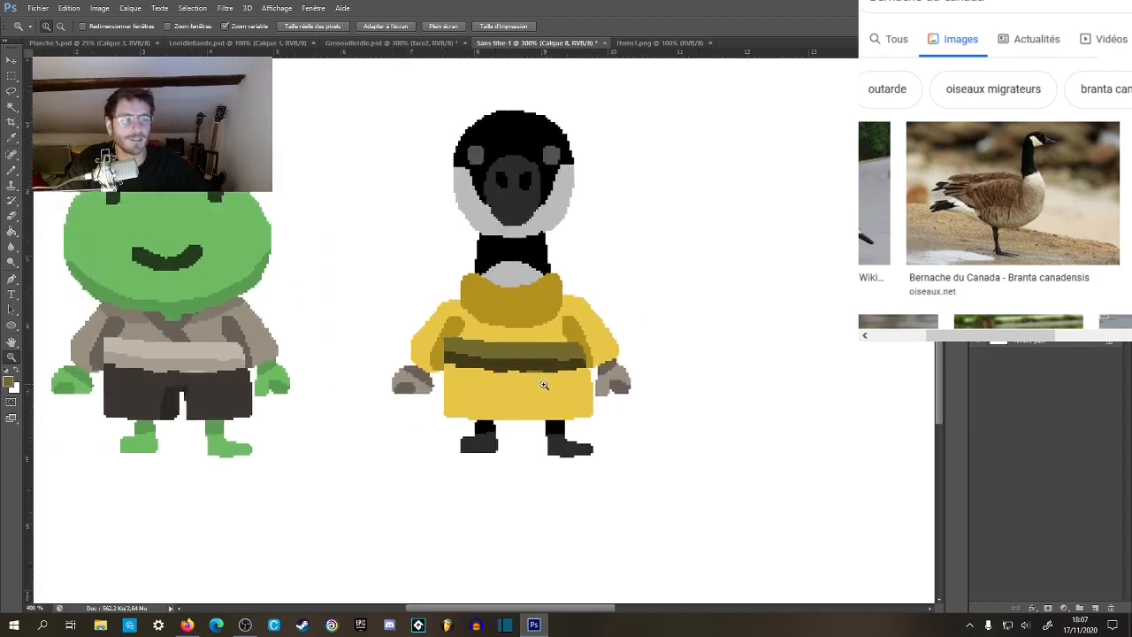
click(575, 383)
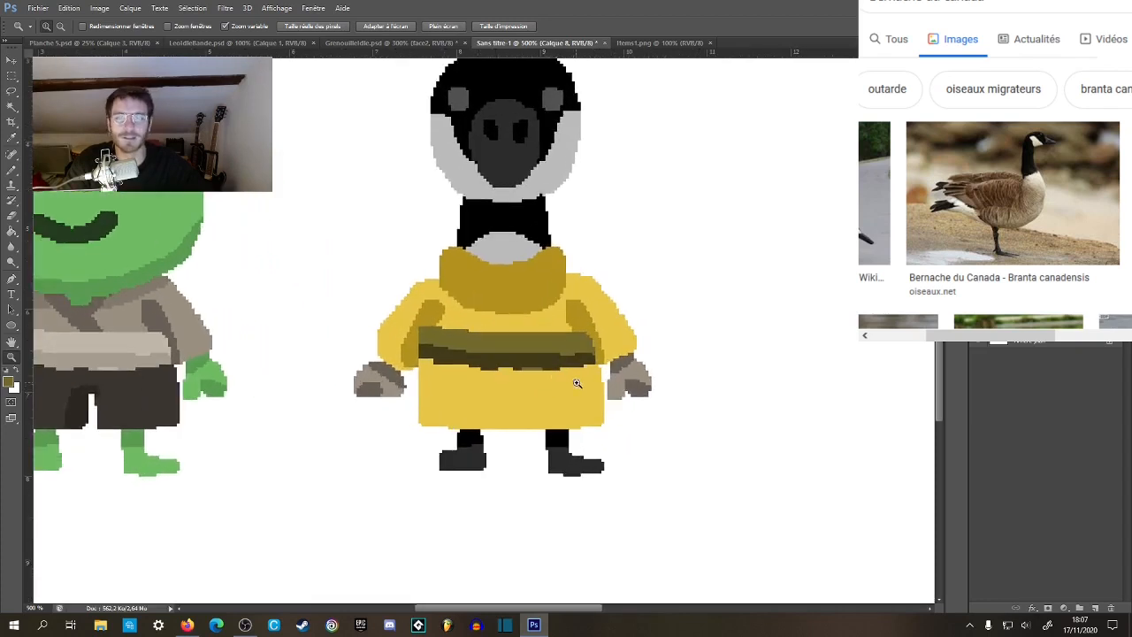
click(660, 43)
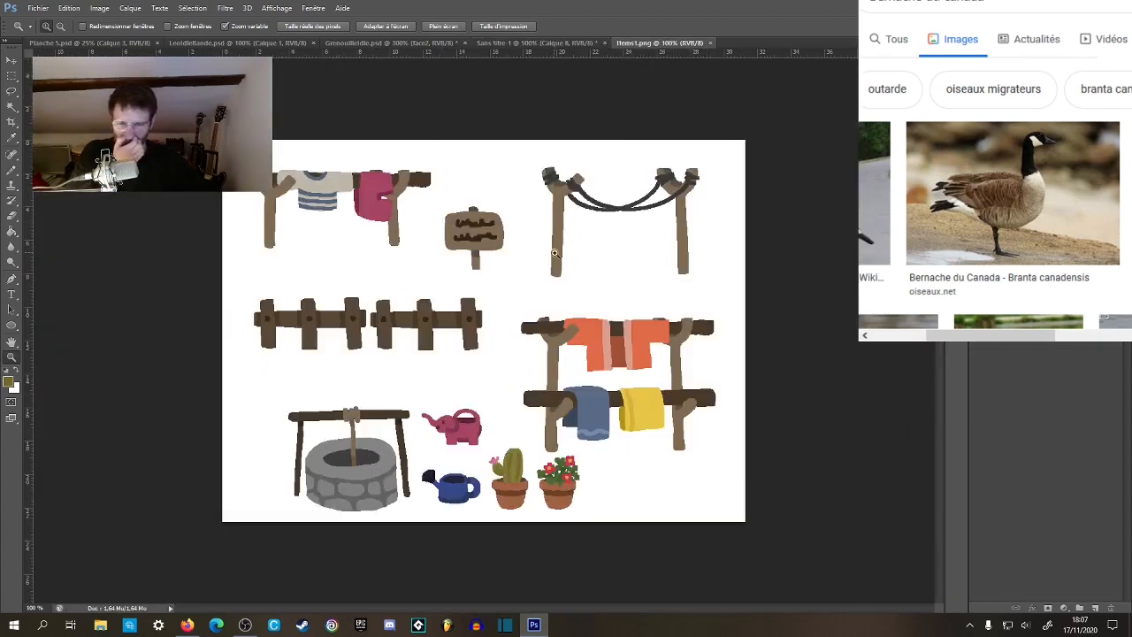
click(38, 8)
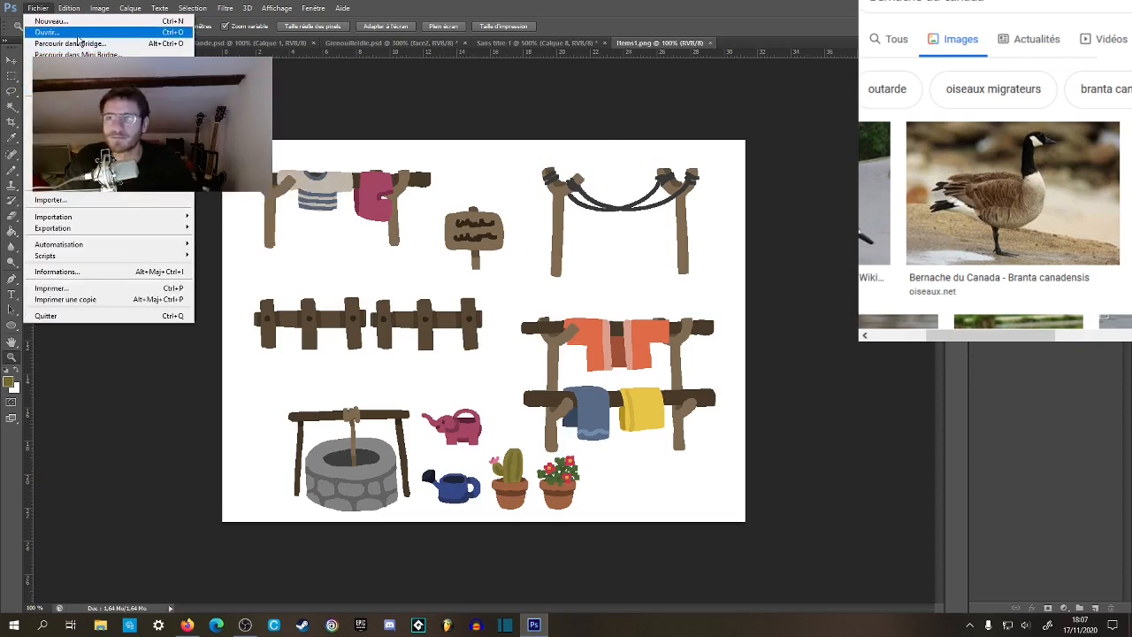
click(50, 32)
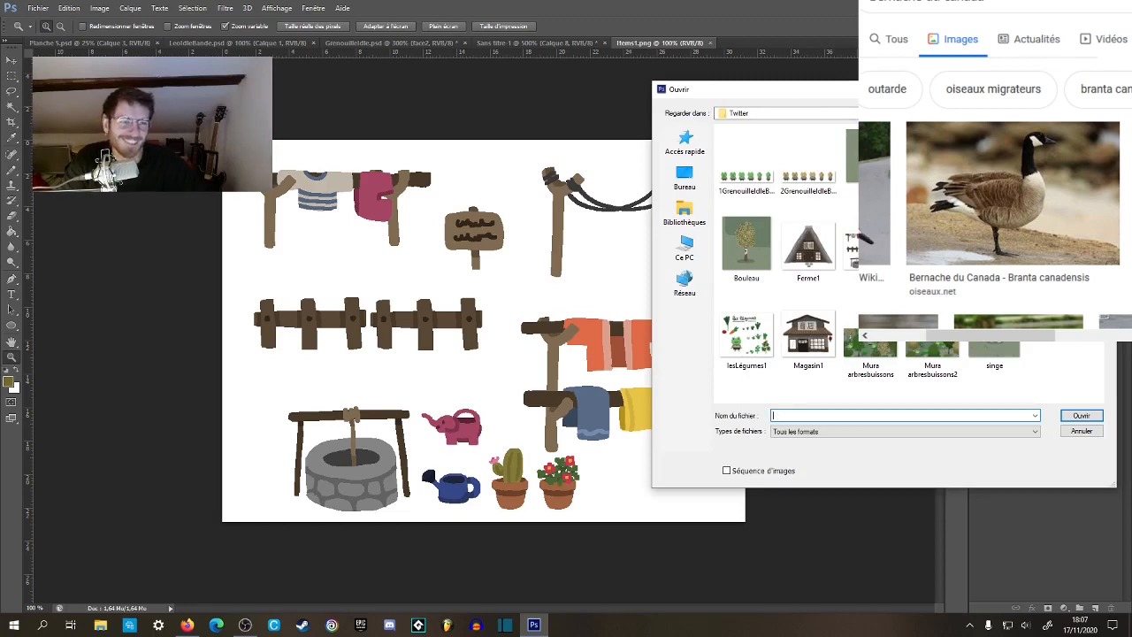
drag(752, 89, 711, 85)
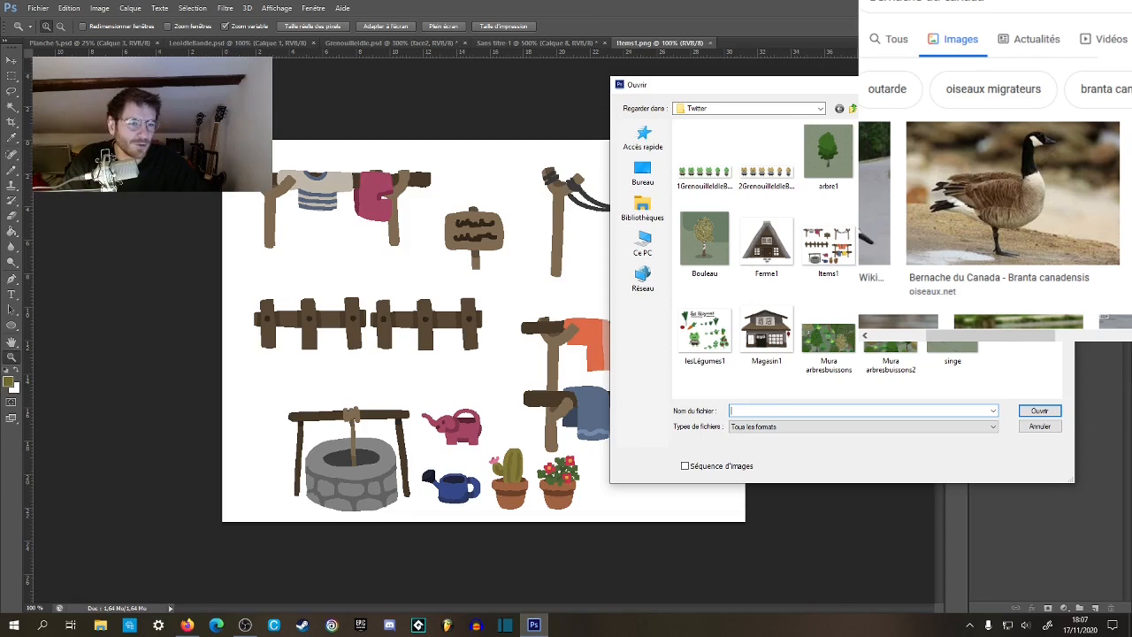
click(1039, 412)
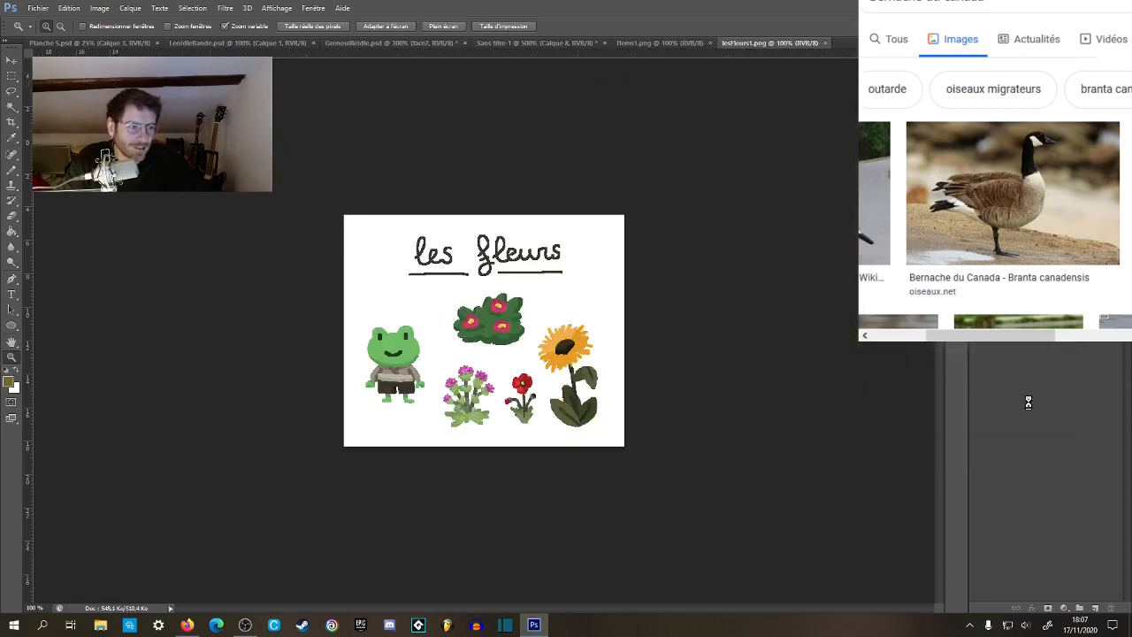
Try the grey-green of the red flower's leaves in lesFleurs1.png on the upper band of the goose's belt in Sans titre-1.
click(535, 409)
click(537, 415)
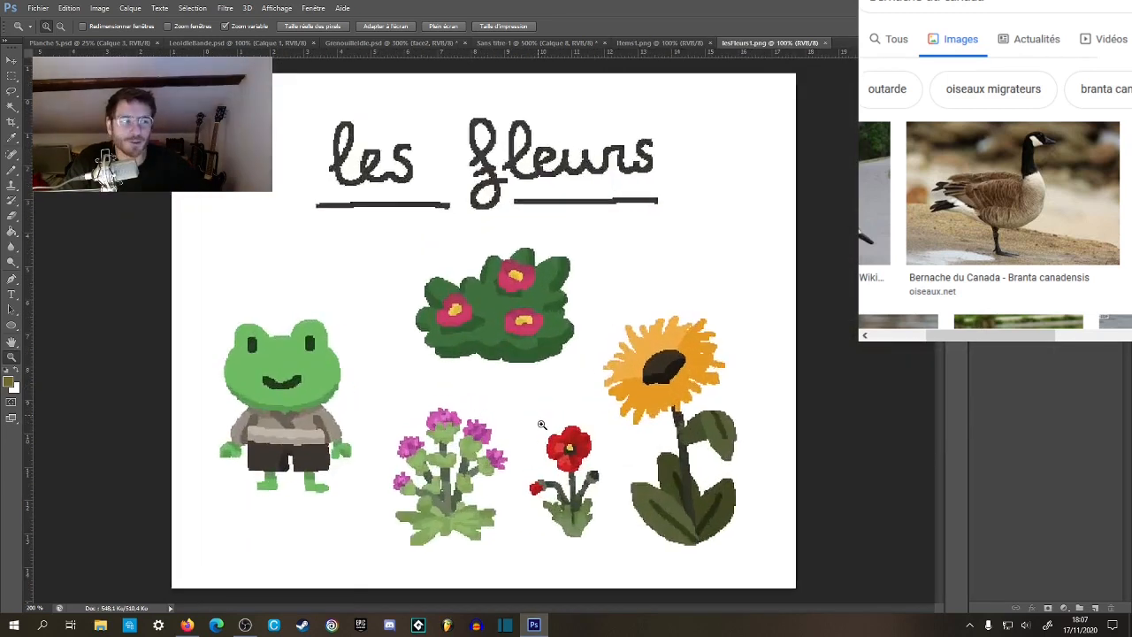
click(540, 423)
drag(553, 412, 619, 306)
key(b)
drag(669, 418, 593, 381)
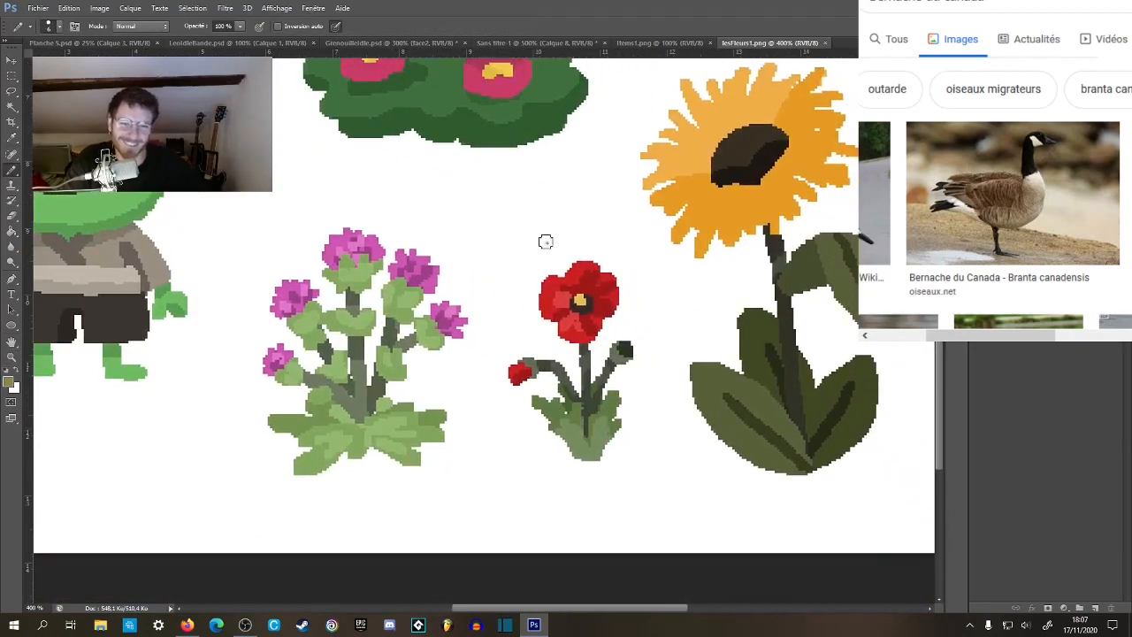
click(659, 42)
click(534, 42)
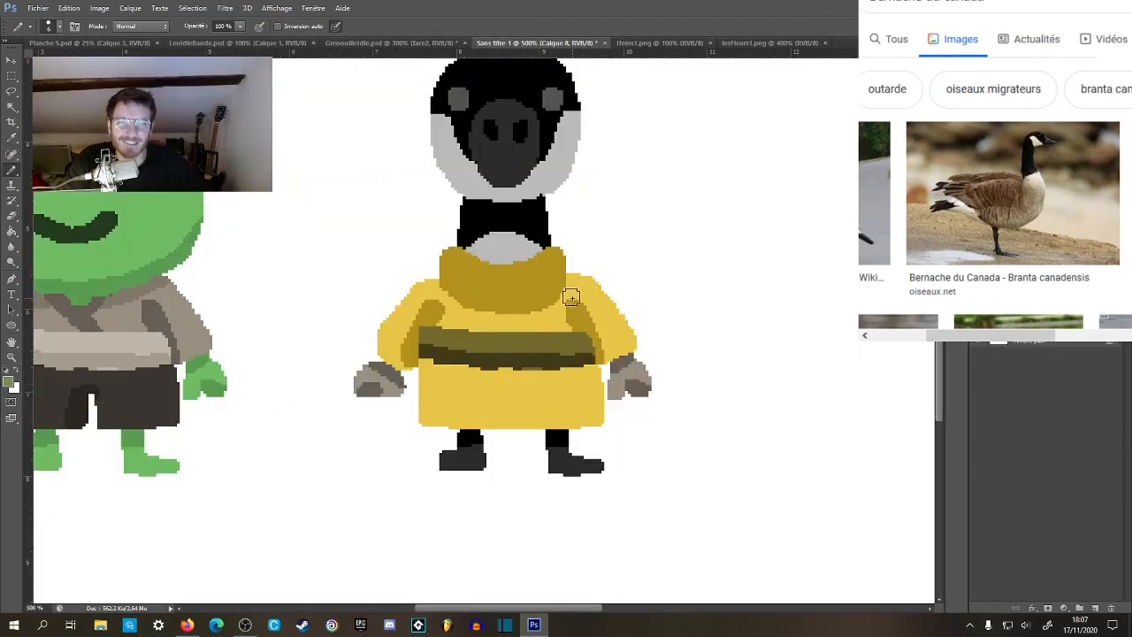
key(g)
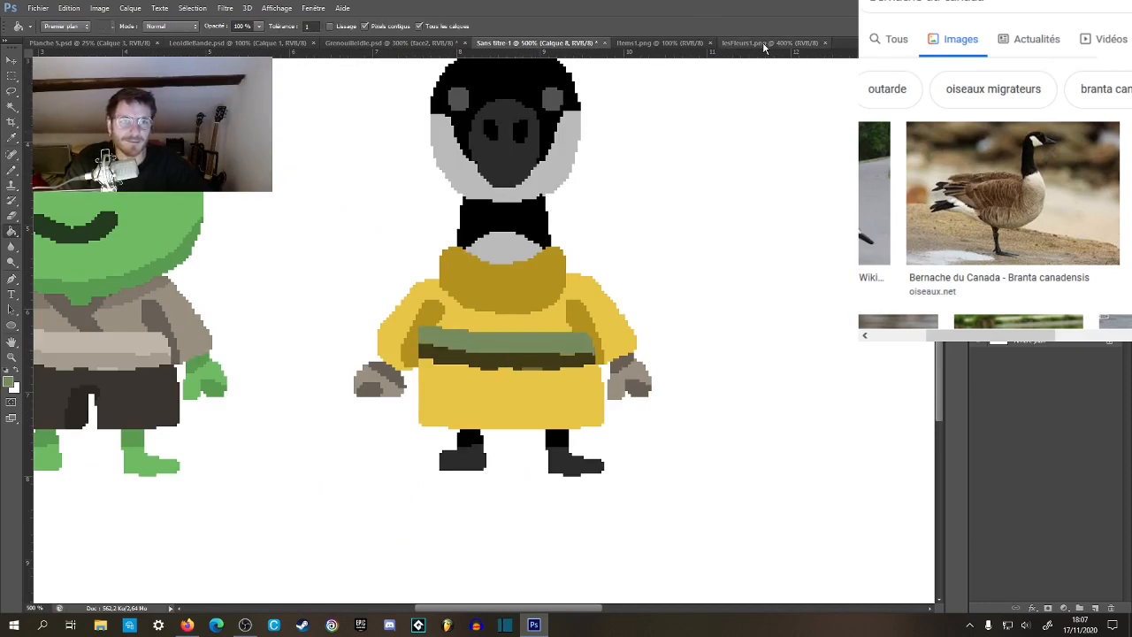
Sample the sunflower leaf's lighter olive green in lesFleurs1.png and fill the upper band of the goose's belt with it.
click(770, 43)
click(736, 386)
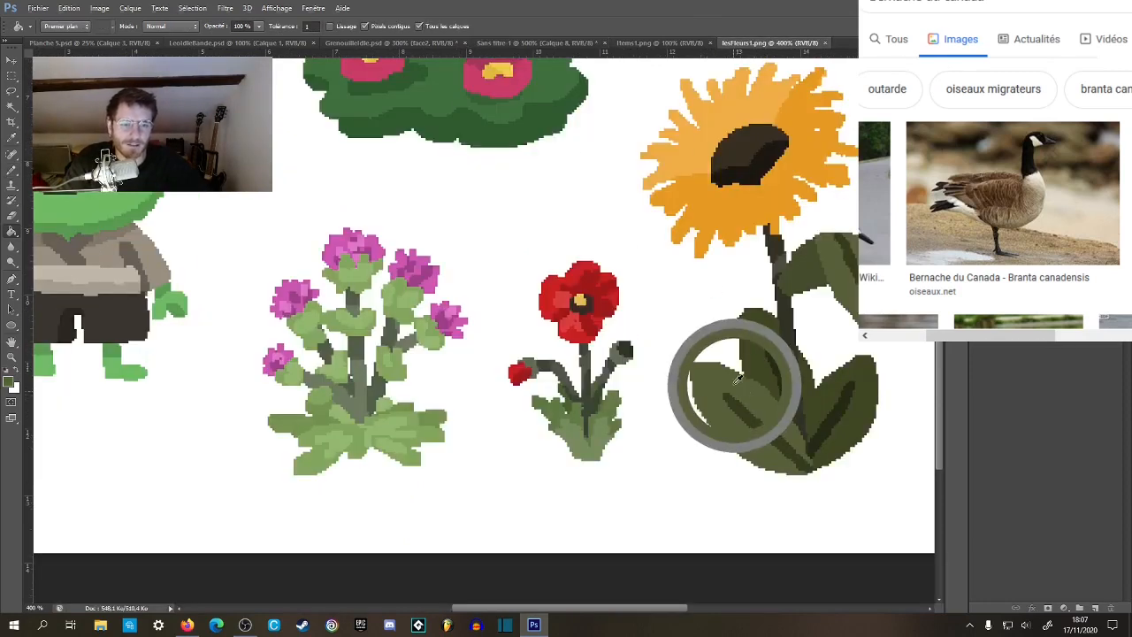
click(658, 45)
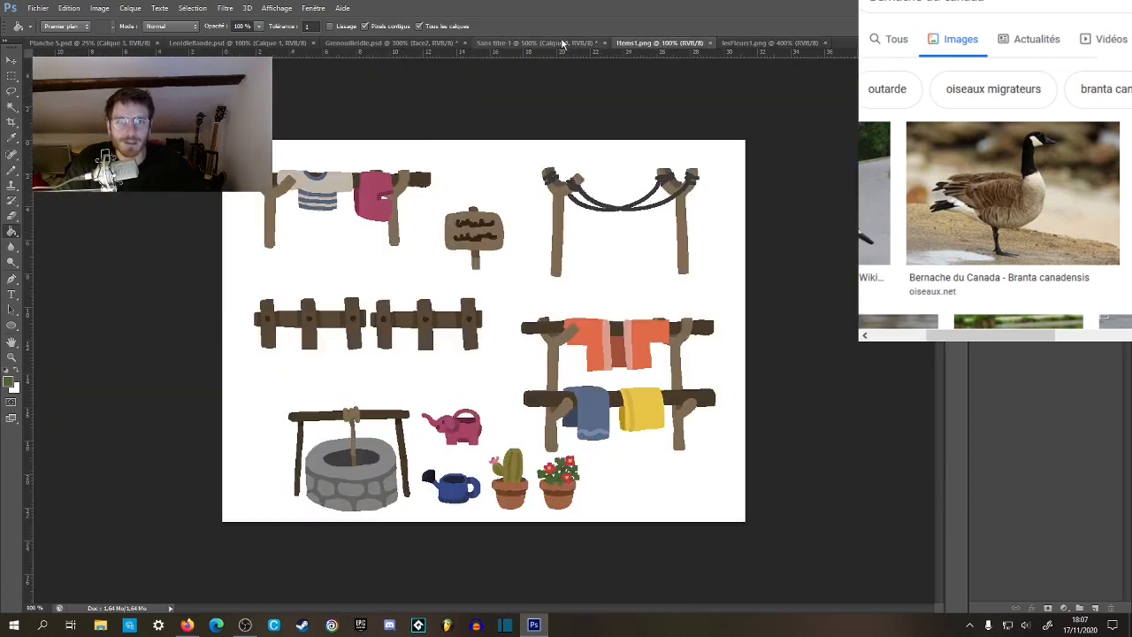
click(534, 43)
click(507, 343)
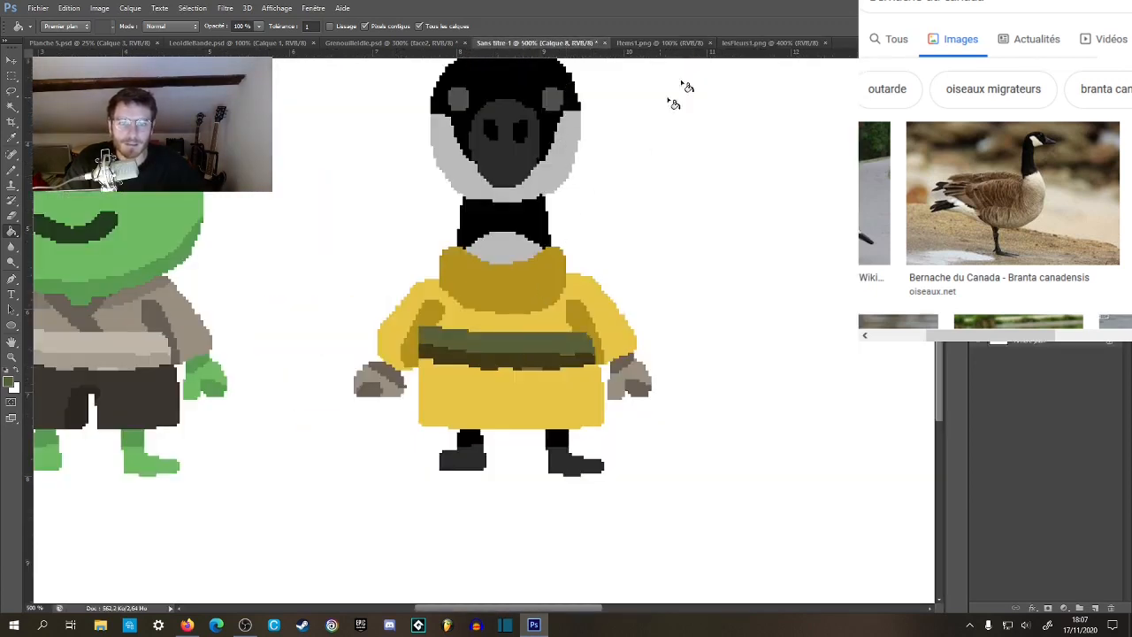
Sample the sunflower leaf's dark green in lesFleurs1.png and fill the lower band of the goose's belt with it.
click(738, 44)
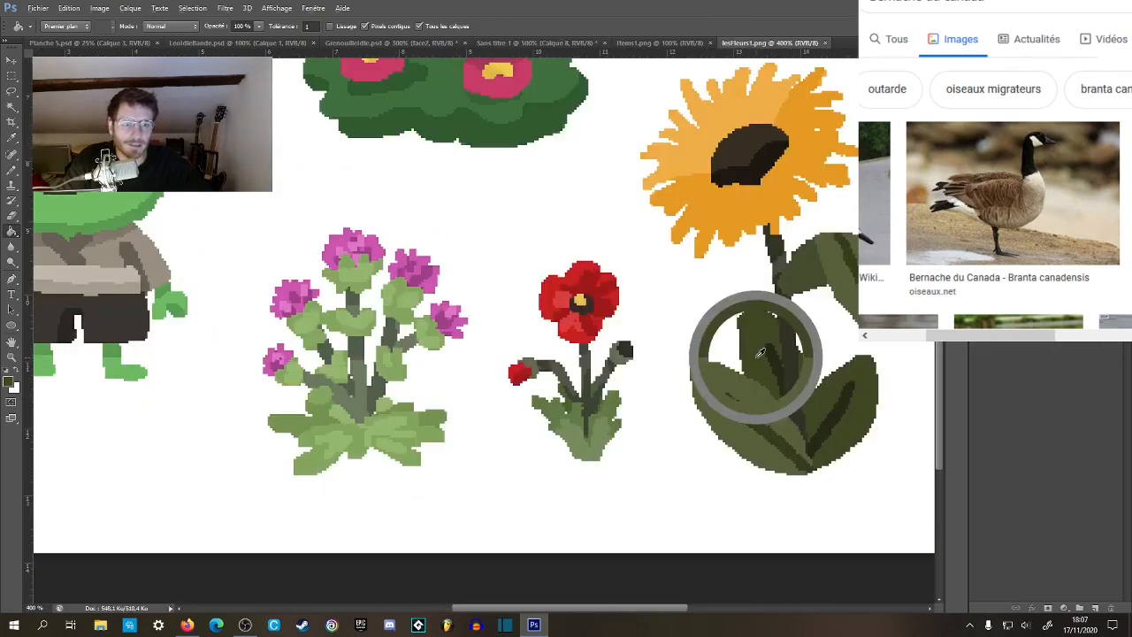
key(ctrl+shift+Tab)
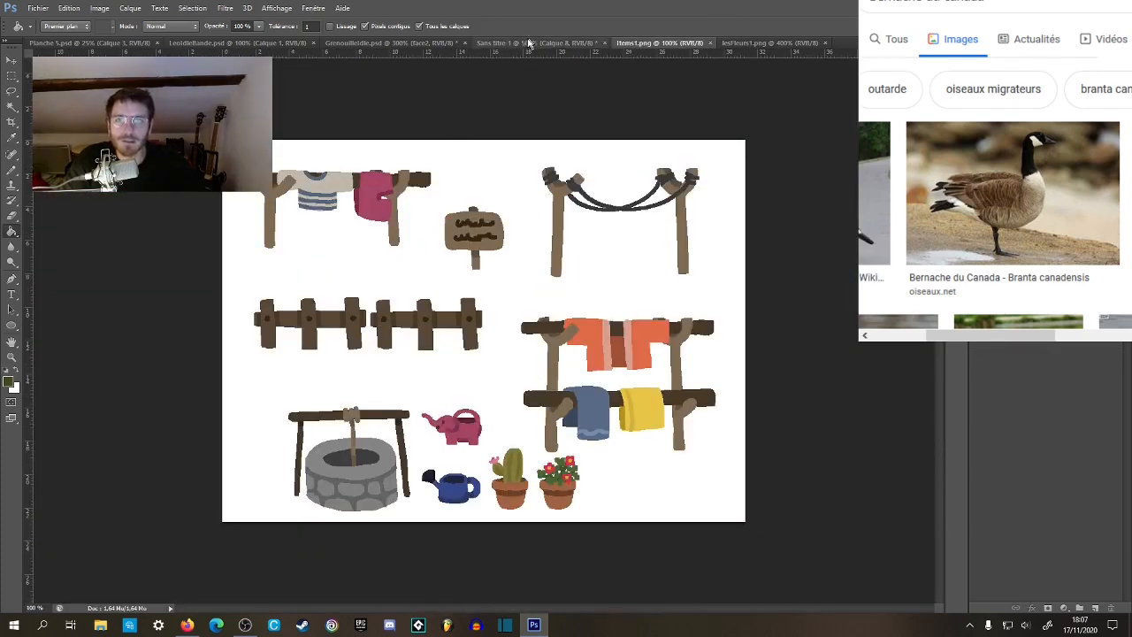
click(531, 42)
click(493, 367)
Examine the goose's recoloured belt up close and beside the frog.
key(z)
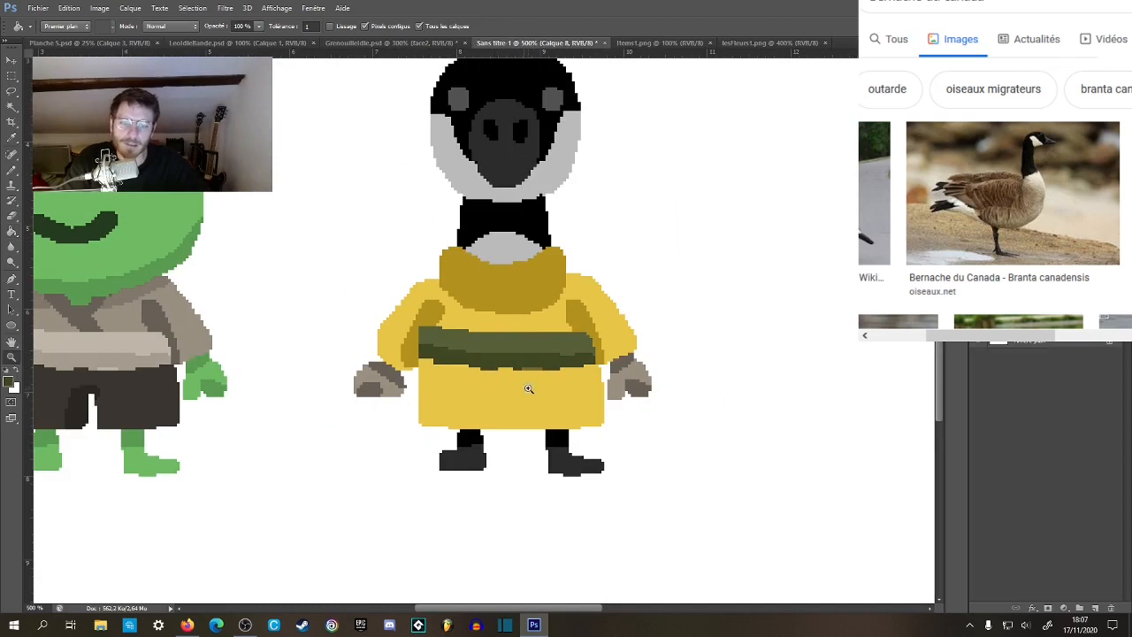
alt+click(527, 393)
alt+click(526, 393)
alt+click(526, 393)
click(457, 416)
click(329, 393)
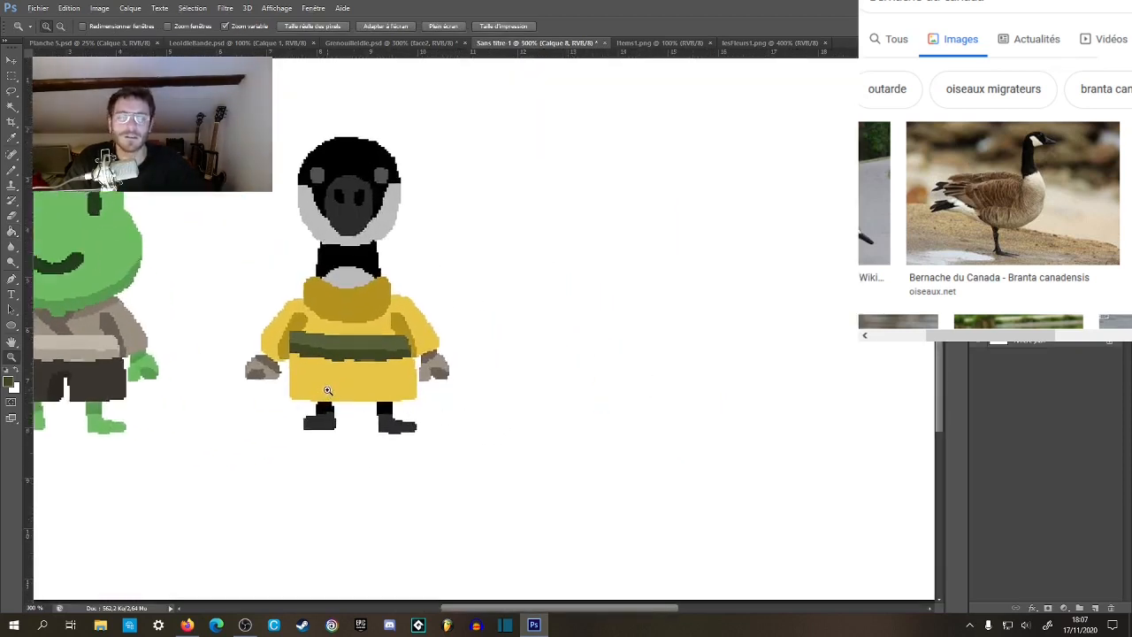
click(329, 393)
click(329, 393)
drag(396, 349, 469, 371)
key(b)
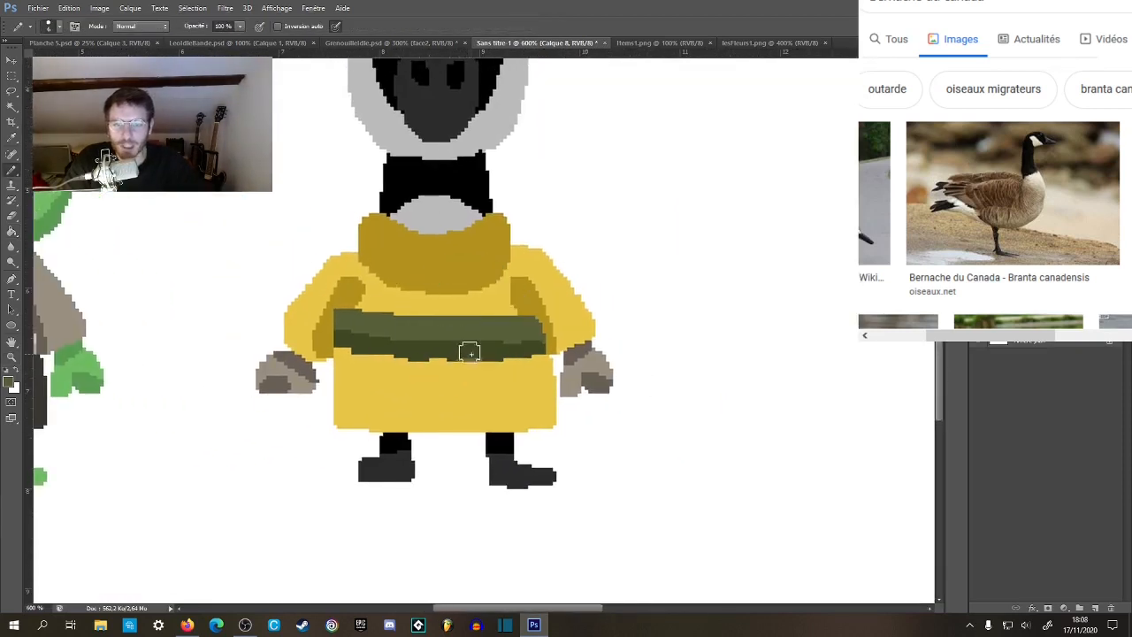
key(g)
key(z)
alt+click(526, 368)
alt+click(526, 368)
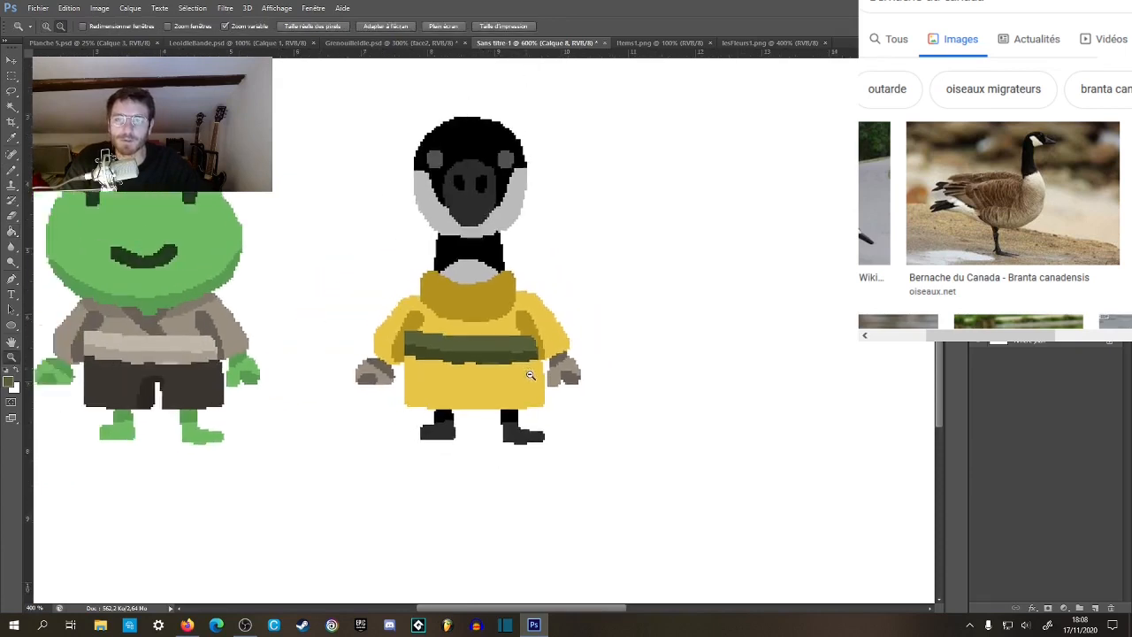
alt+click(527, 370)
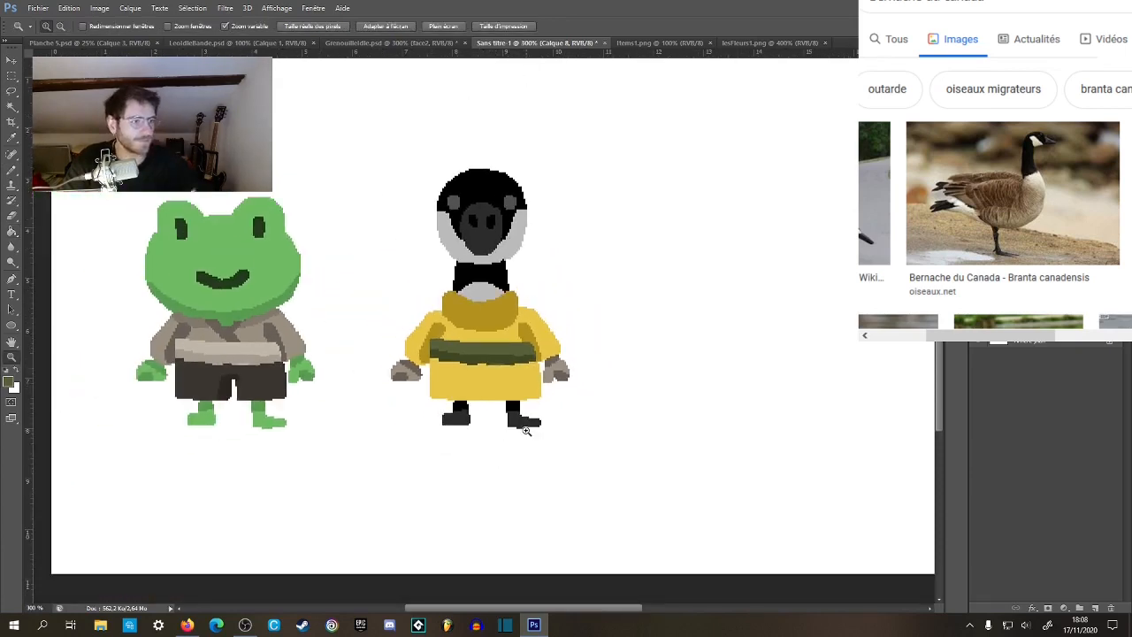
Try trimming the belt end beside the goose's sleeve with the sleeve's dark yellow, and undo the strokes.
key(g)
key(z)
click(426, 351)
click(427, 351)
click(427, 351)
click(426, 351)
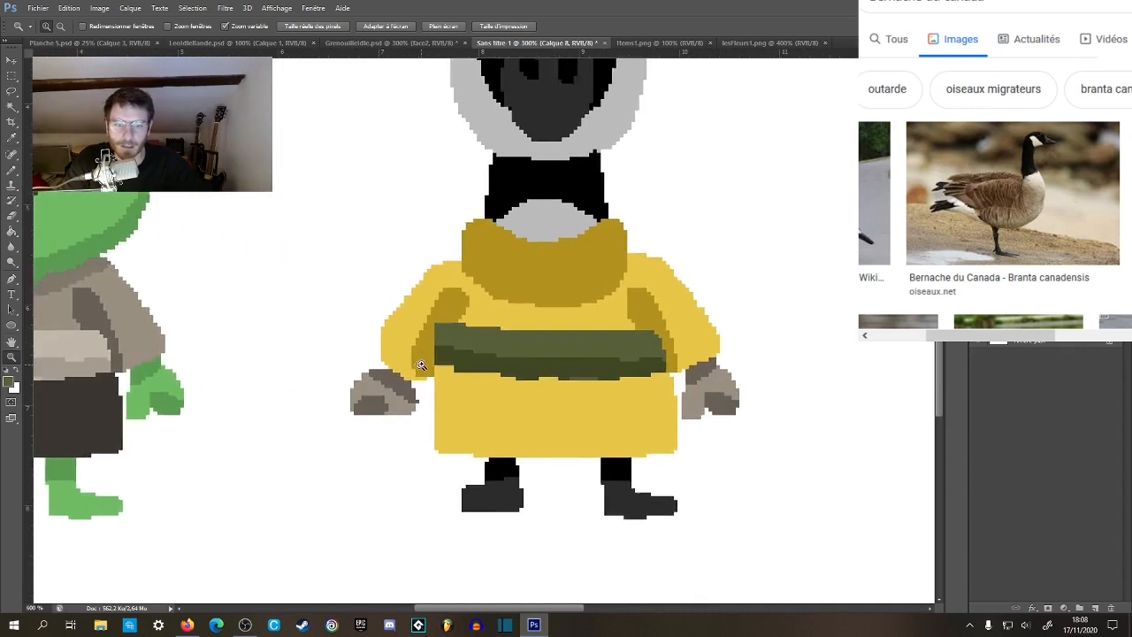
click(427, 351)
key(b)
alt+click(448, 302)
mouse_move(433, 316)
mouse_down()
mouse_move(445, 306)
mouse_move(442, 328)
mouse_move(447, 313)
mouse_up()
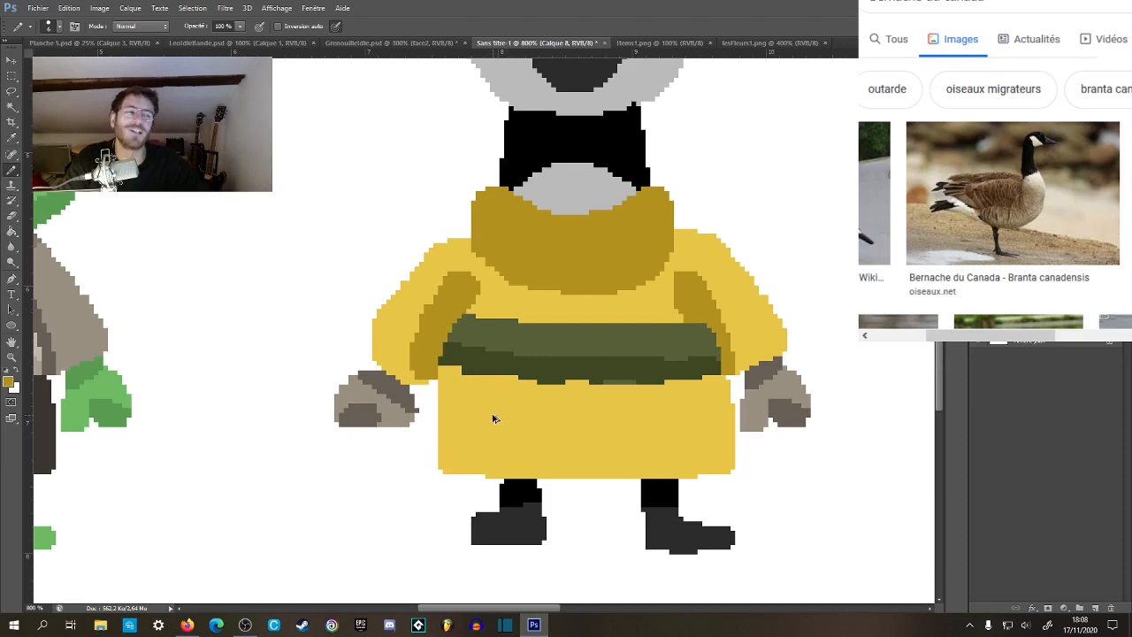
key(ctrl+alt+z)
key(ctrl+alt+z)
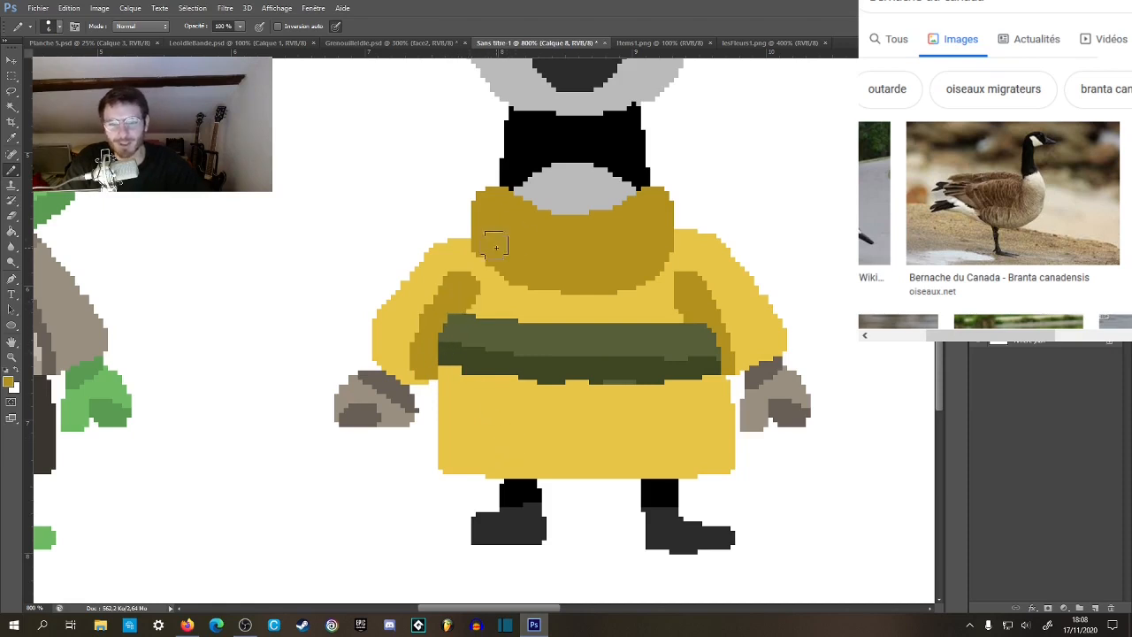
Set the Pencil thickness to 4 px for retouching the goose's belt.
key(z)
alt+click(650, 287)
alt+click(650, 287)
alt+click(650, 287)
alt+click(651, 287)
alt+click(650, 286)
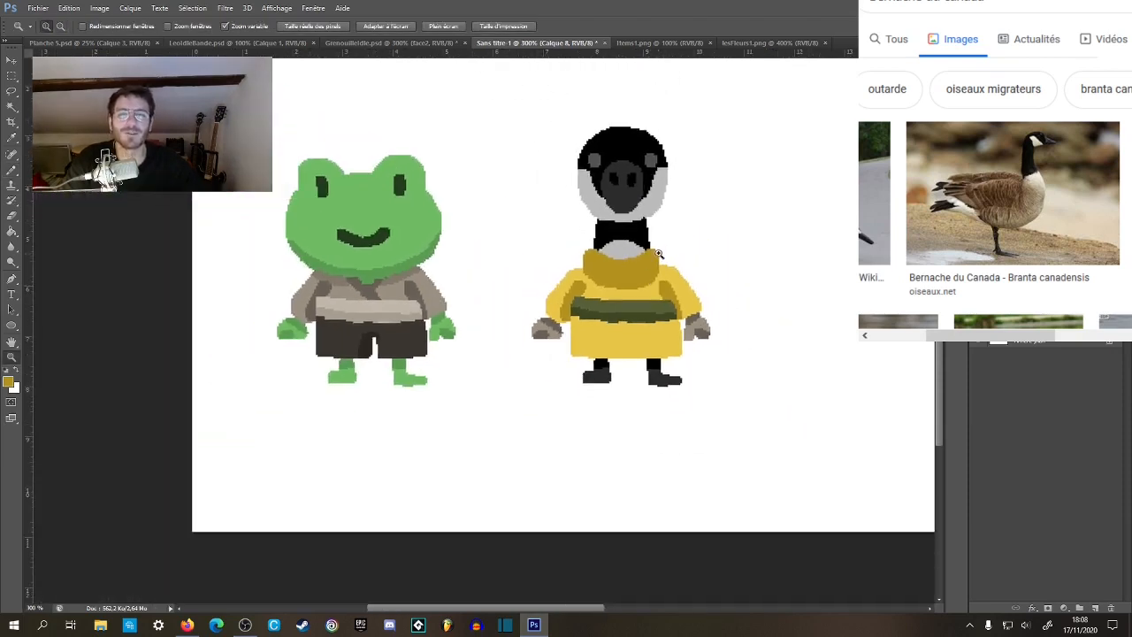
click(681, 293)
click(679, 292)
click(574, 312)
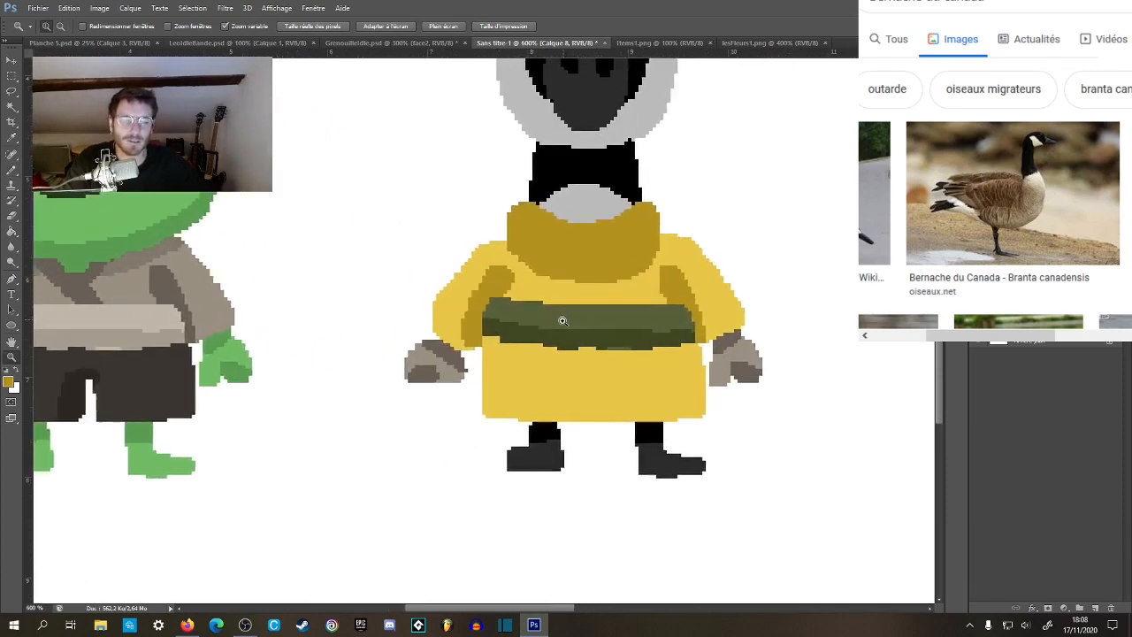
click(561, 318)
click(559, 319)
key(b)
right_click(528, 308)
key(Return)
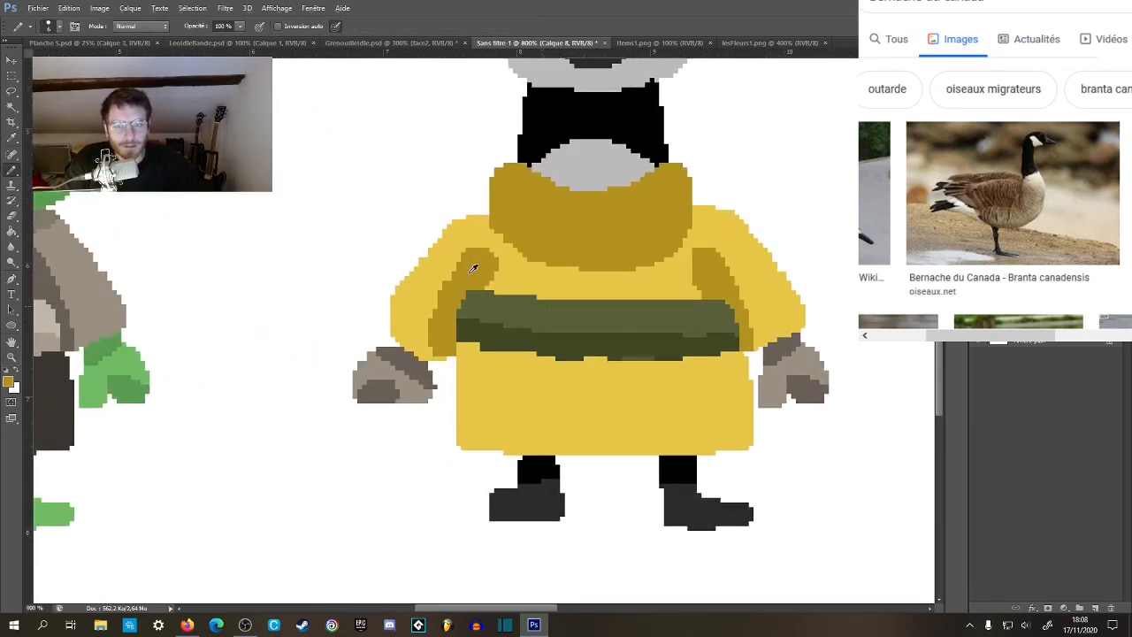
right_click(623, 303)
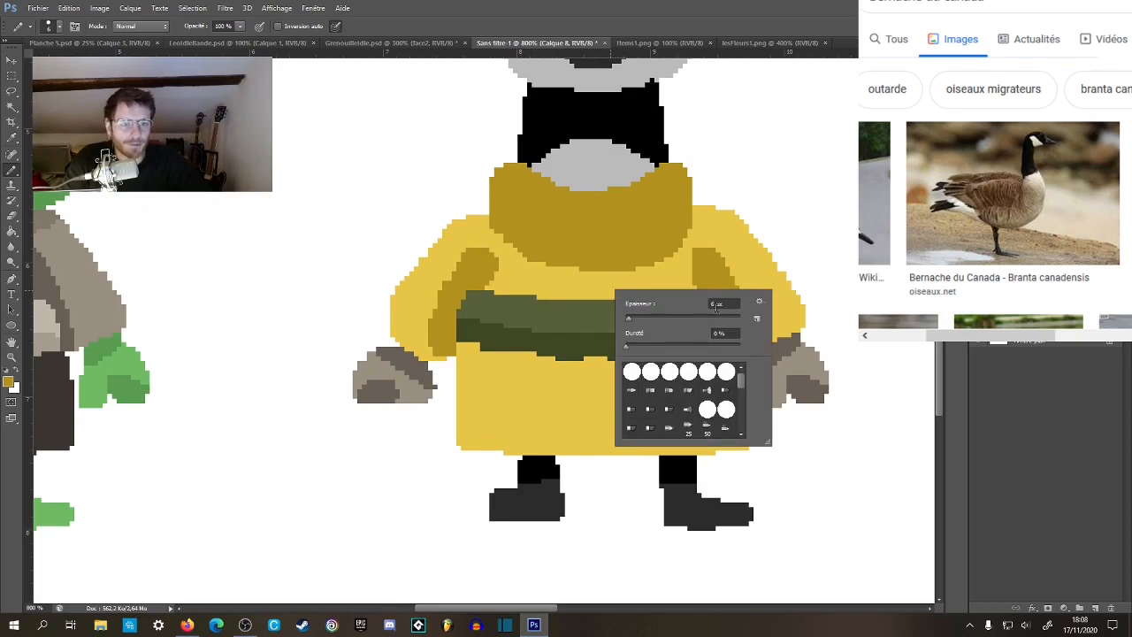
key(Return)
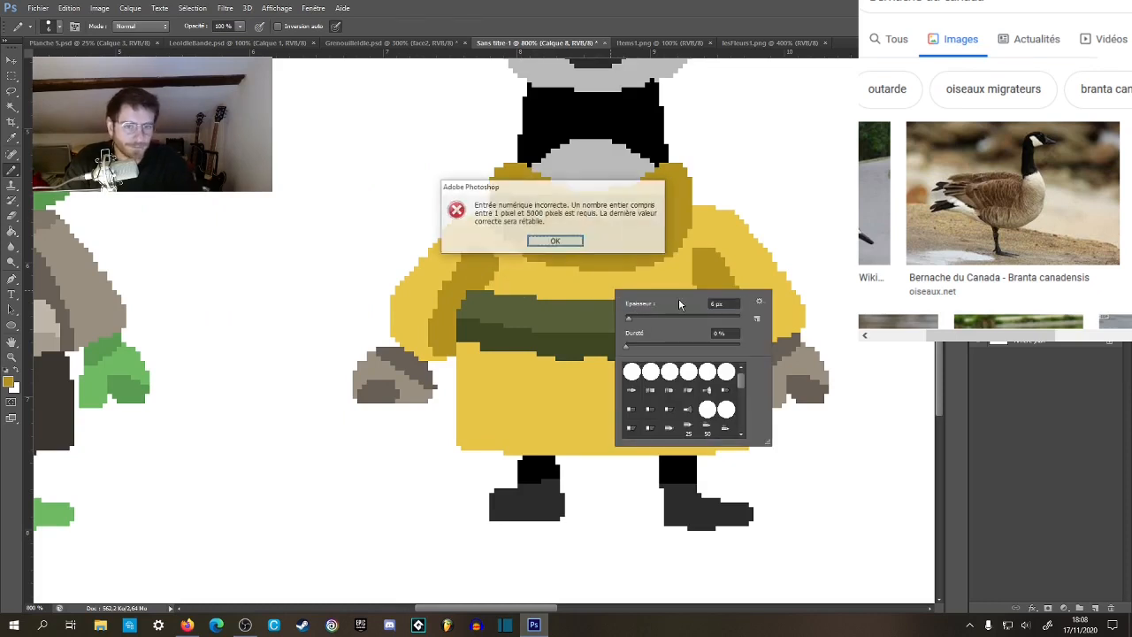
key(Return)
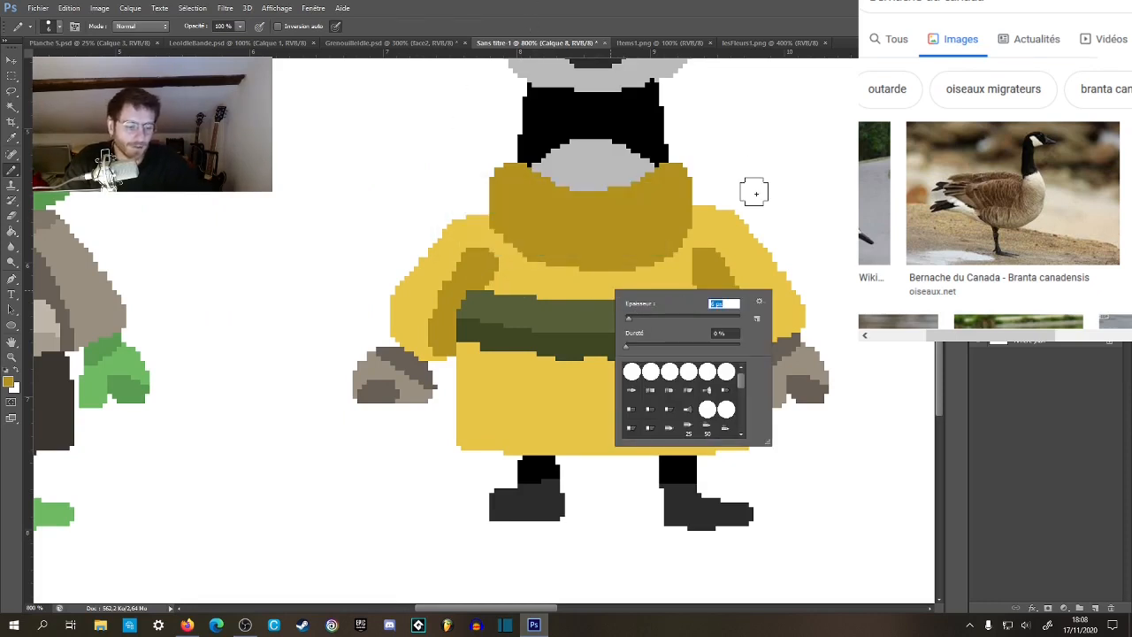
key(Return)
Round the upper corner of the belt's left end with the sleeve's dark yellow and extend the dark green band slightly outward.
key(z)
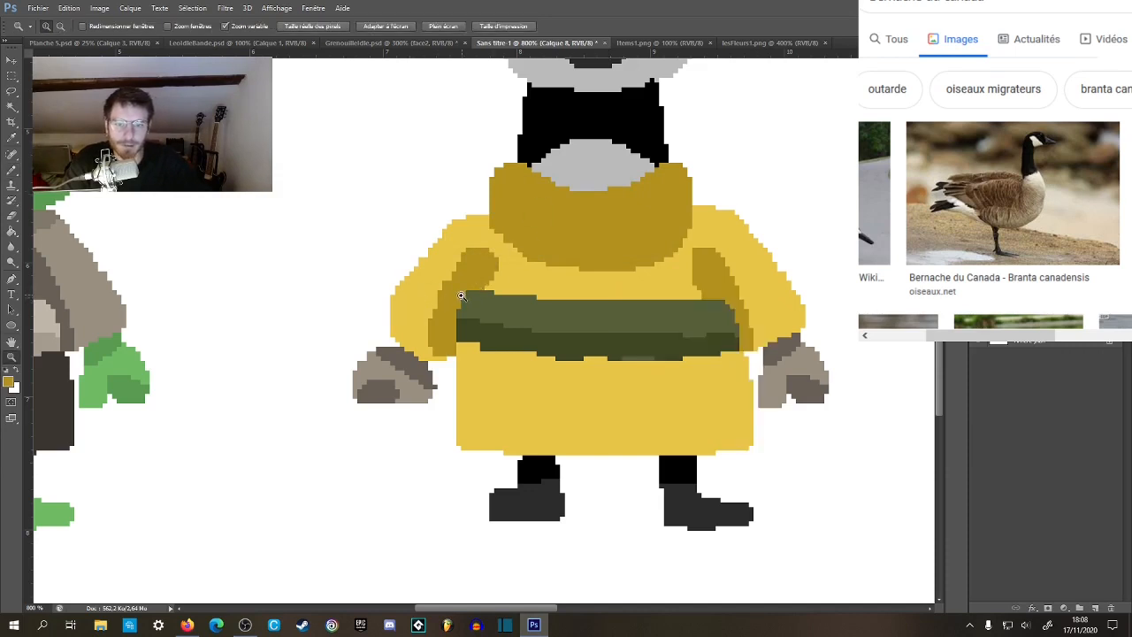
click(461, 296)
key(b)
drag(666, 327, 249, 256)
drag(605, 279, 820, 314)
alt+click(311, 341)
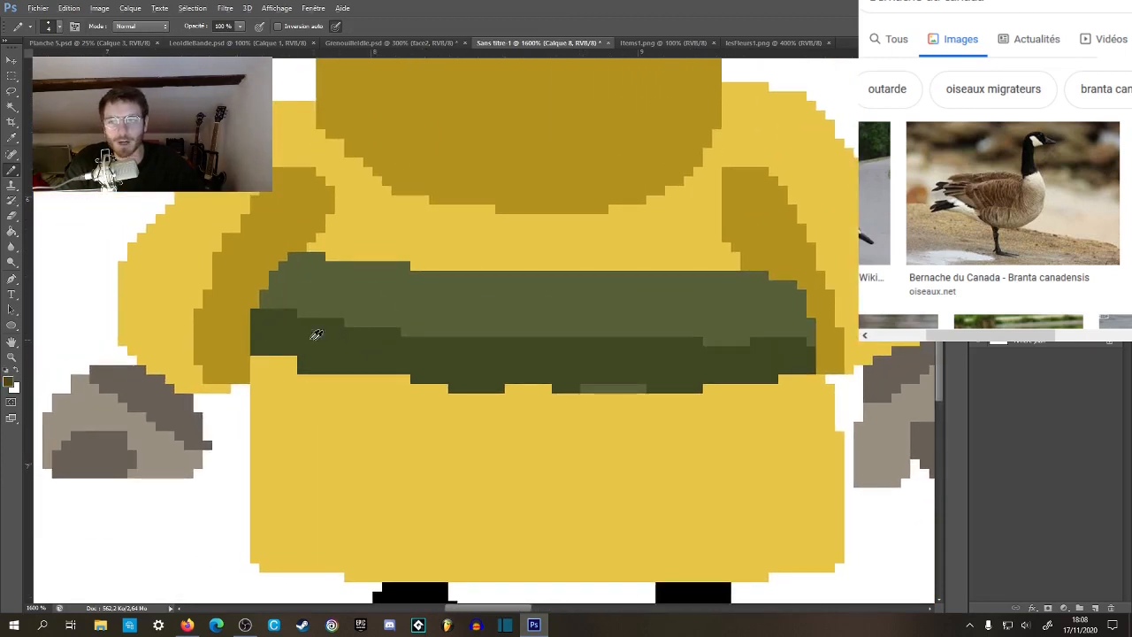
drag(263, 328, 263, 340)
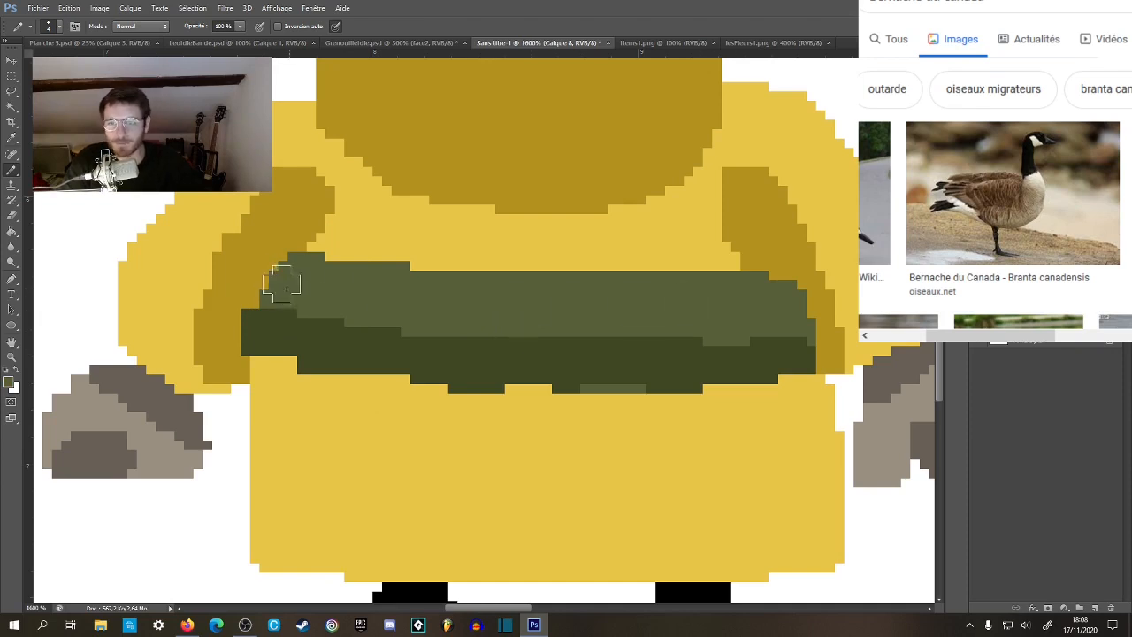
Fill both of the goose's eyes with the grey-brown sampled from the frog's tunic.
key(z)
alt+click(593, 320)
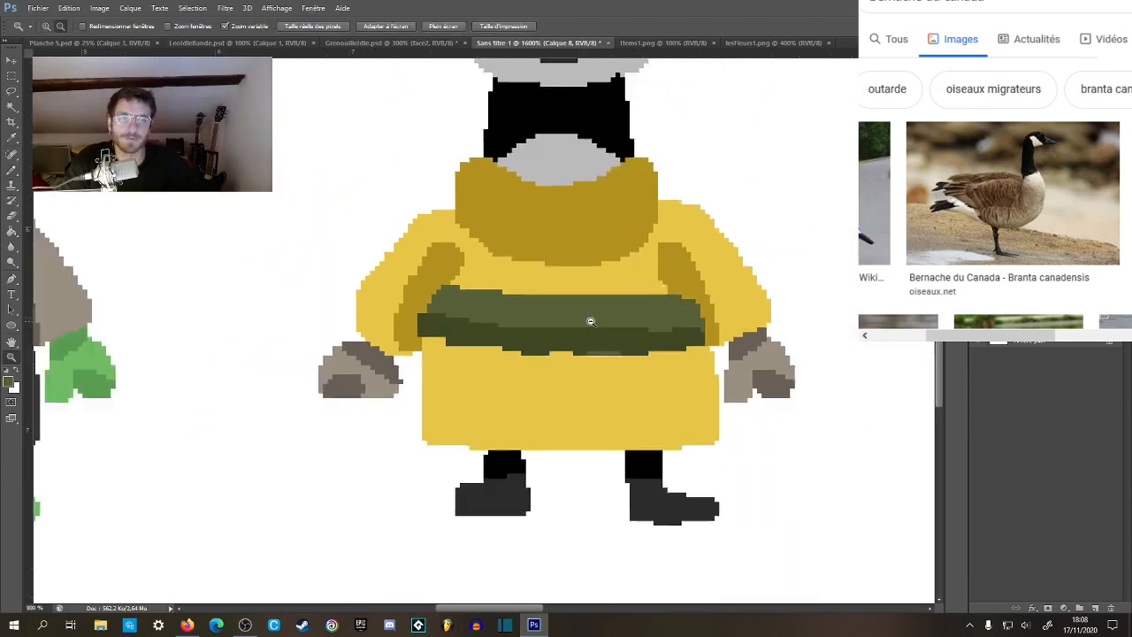
key(h)
mouse_move(540, 344)
mouse_down()
mouse_move(457, 373)
mouse_move(392, 377)
mouse_up()
key(g)
key(space)
drag(486, 395, 714, 536)
mouse_move(503, 353)
mouse_down()
mouse_move(501, 309)
mouse_move(442, 276)
mouse_up()
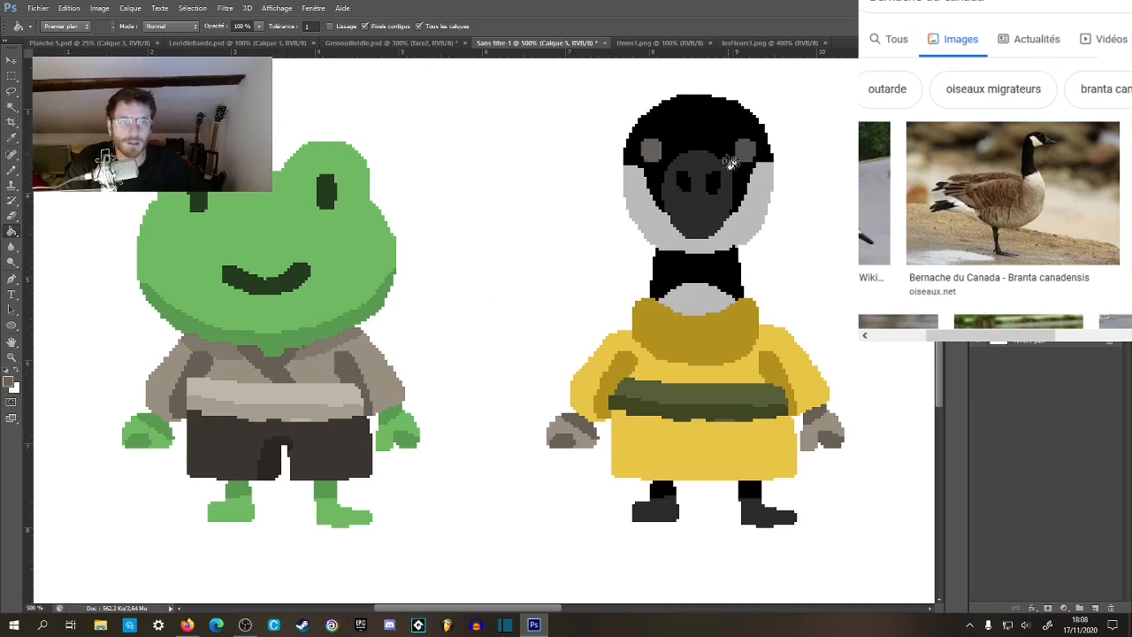
alt+click(318, 343)
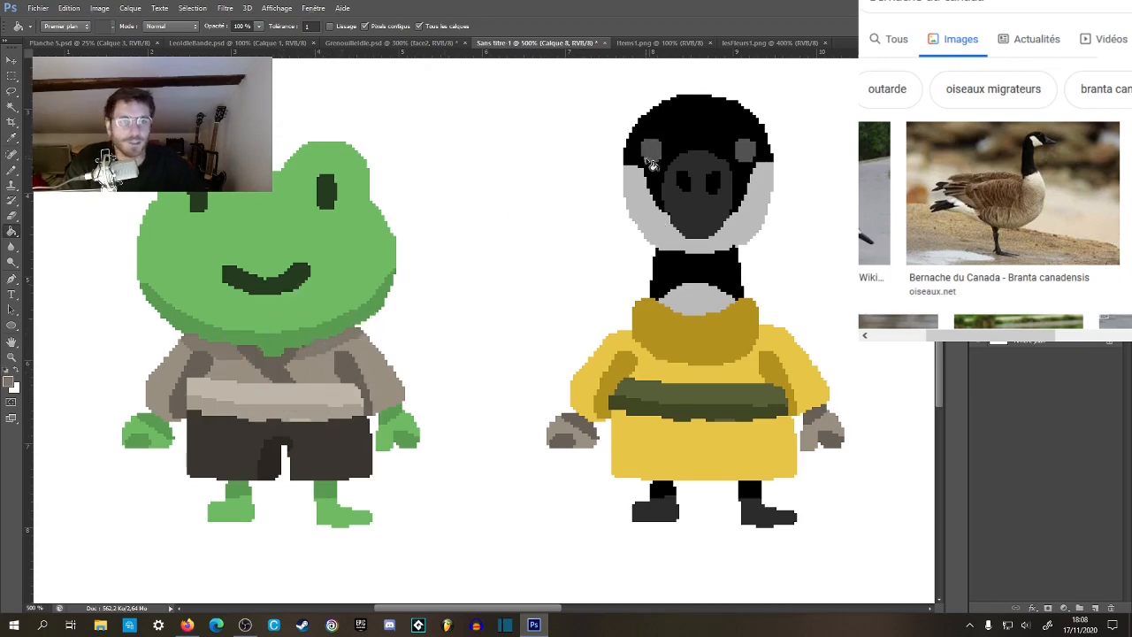
click(652, 152)
click(747, 152)
Examine the goose's refilled eyes up close and from farther away.
key(z)
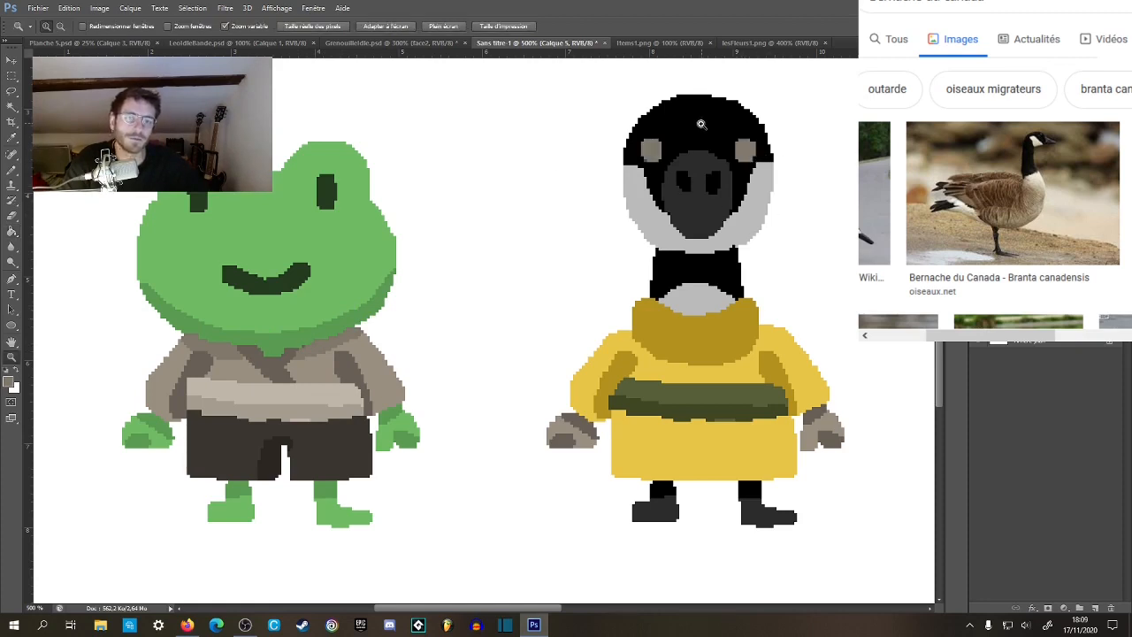
click(700, 124)
click(701, 124)
key(g)
key(z)
alt+click(660, 211)
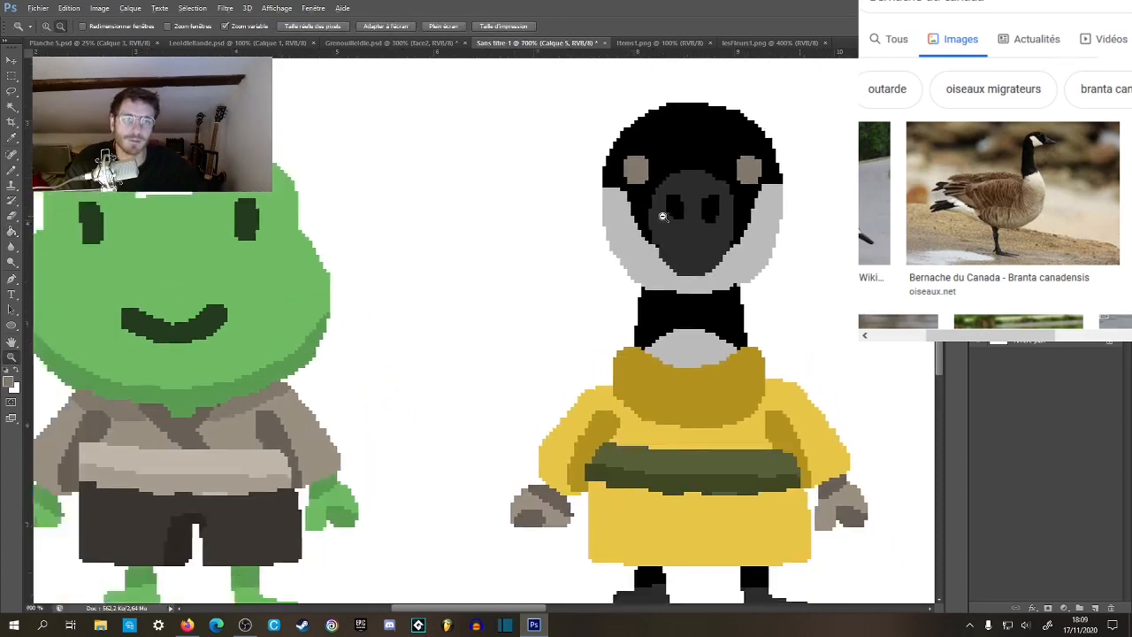
alt+click(664, 209)
alt+click(668, 206)
click(733, 184)
drag(734, 184, 627, 180)
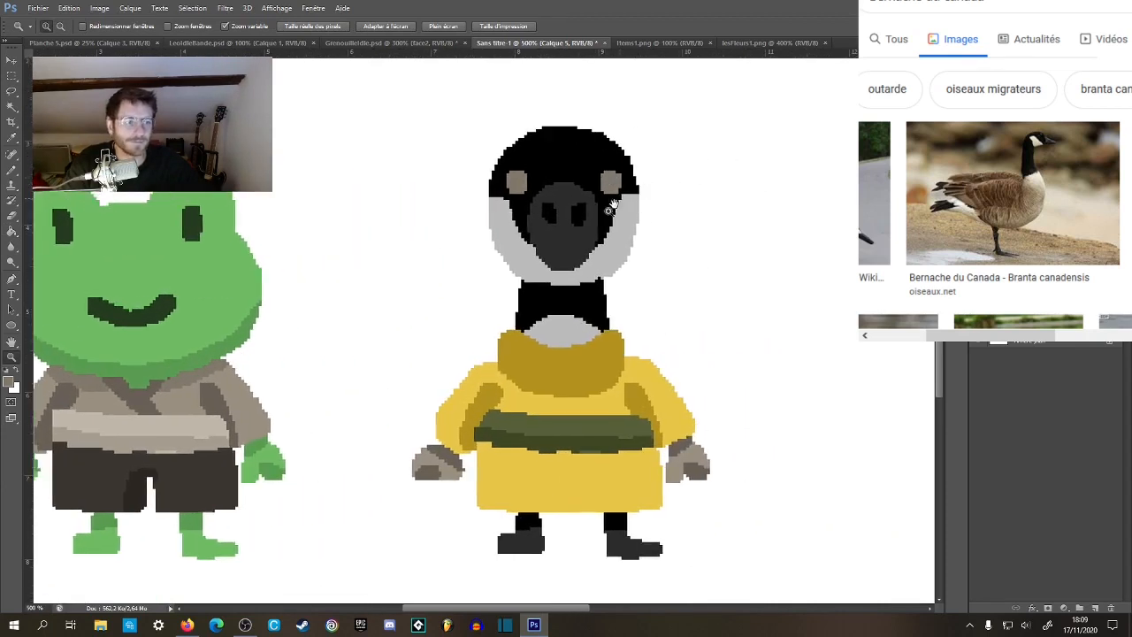
Set the foreground colour to dark brown 402b1c and fill both of the goose's eyes with it.
key(g)
click(12, 386)
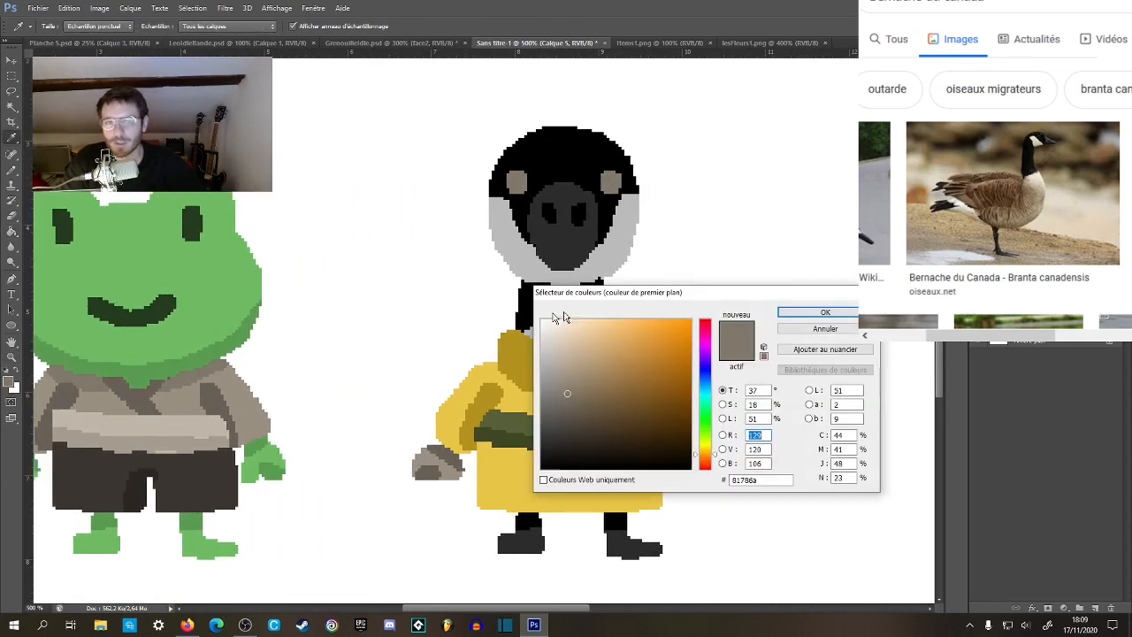
drag(568, 395, 643, 440)
drag(717, 464, 715, 463)
drag(652, 439, 612, 437)
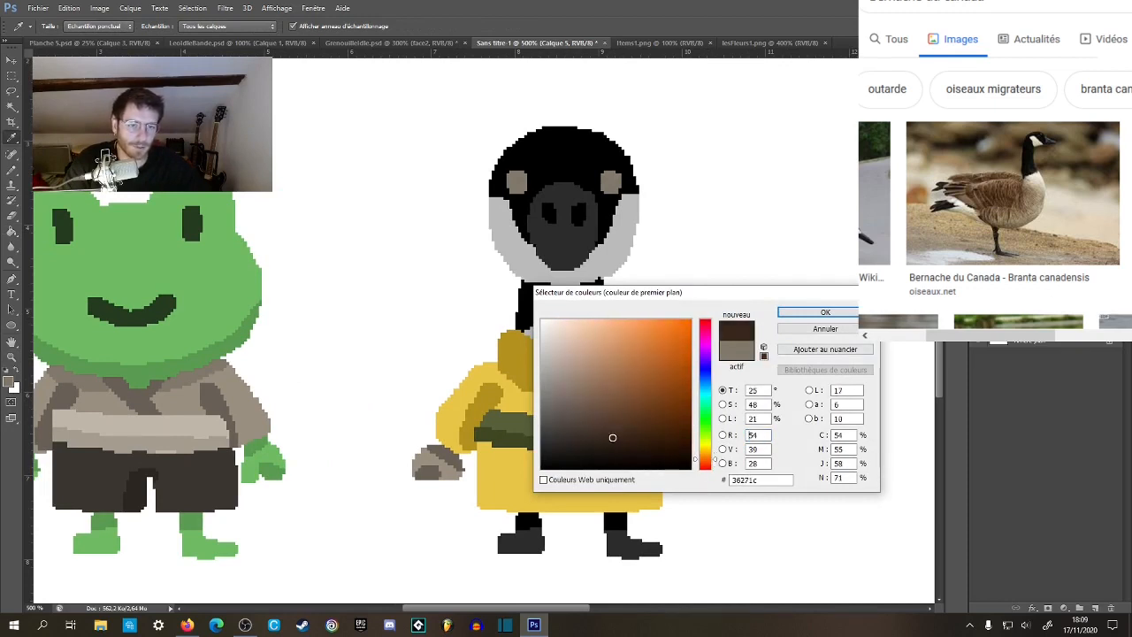
click(825, 312)
key(g)
click(610, 184)
click(516, 184)
Lighten the foreground colour to brown 5f4735 and refill the goose's eyes with it.
key(z)
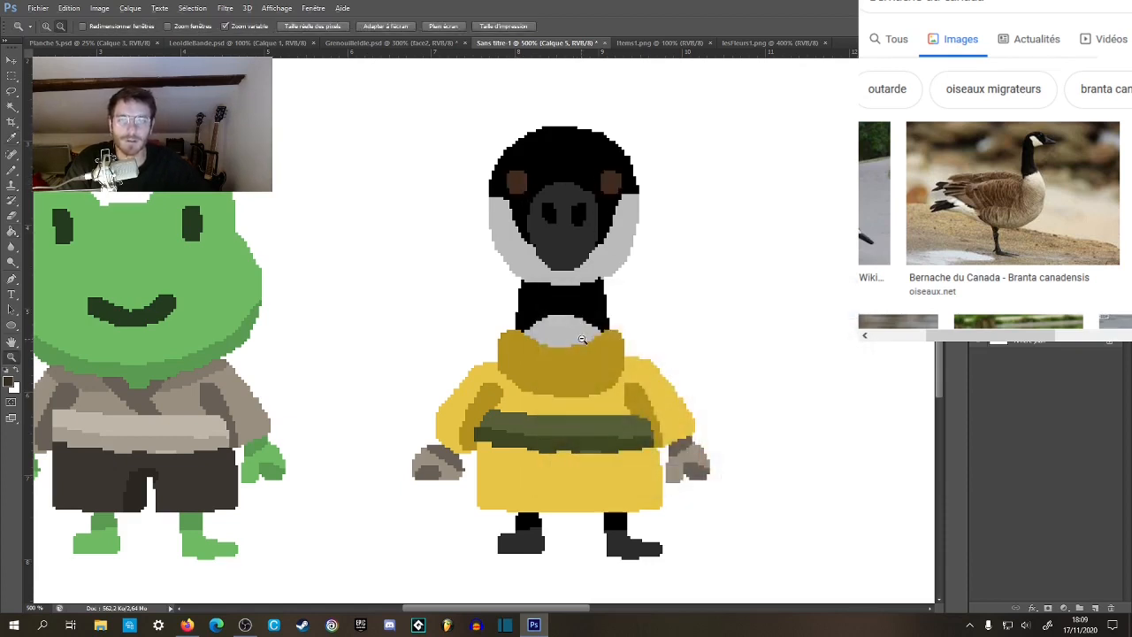
alt+click(570, 336)
alt+click(571, 336)
alt+click(548, 354)
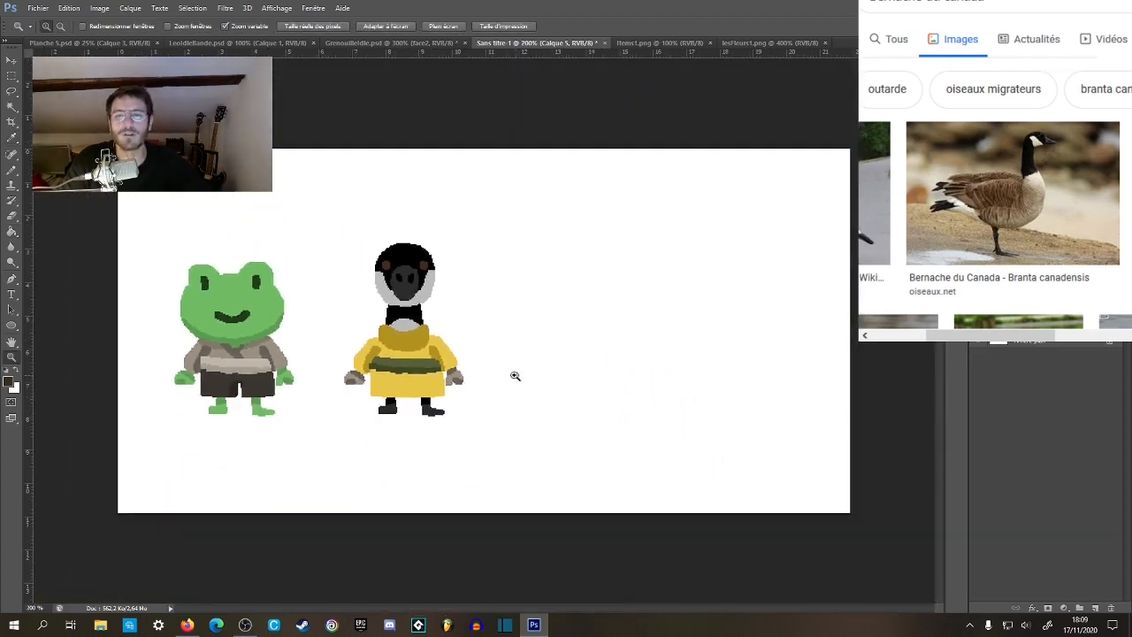
click(331, 359)
click(336, 363)
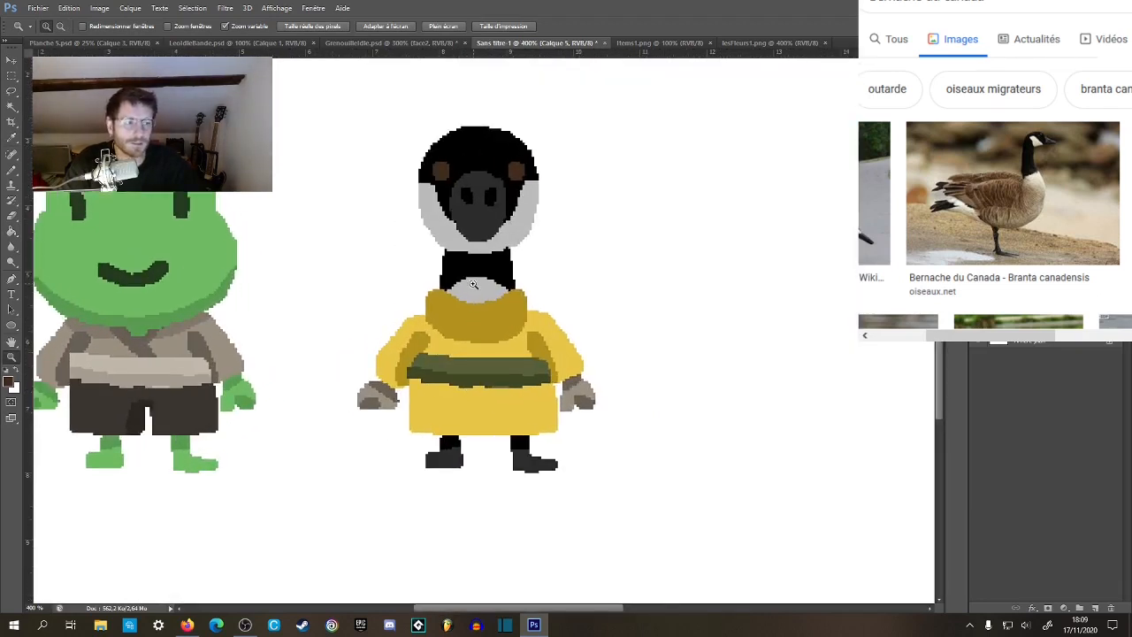
click(474, 284)
key(g)
click(10, 383)
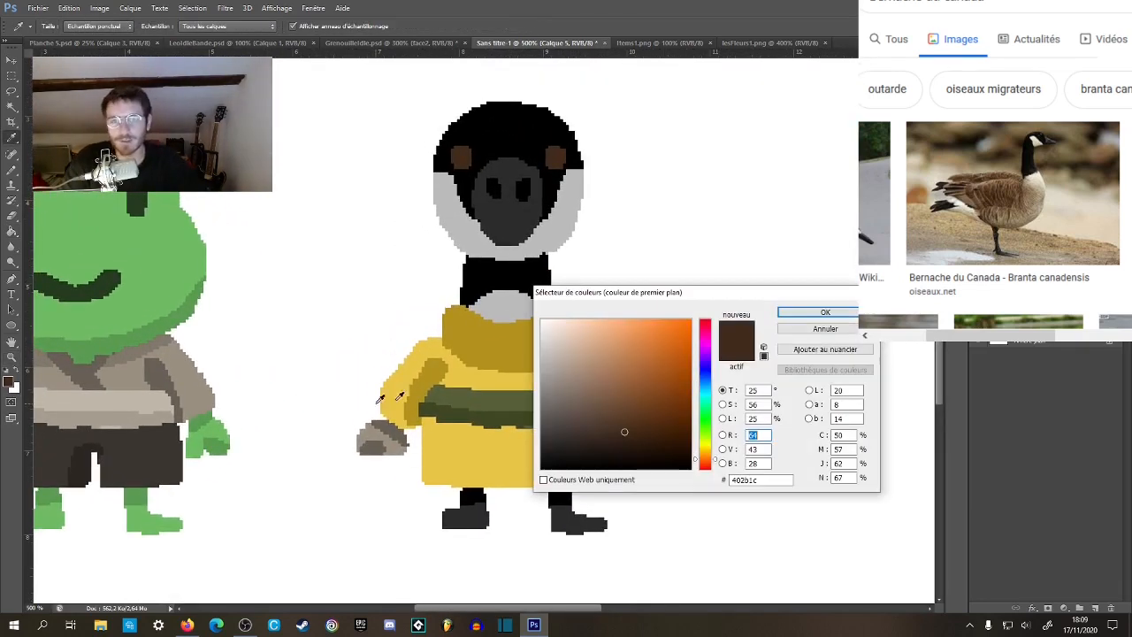
drag(626, 430, 606, 413)
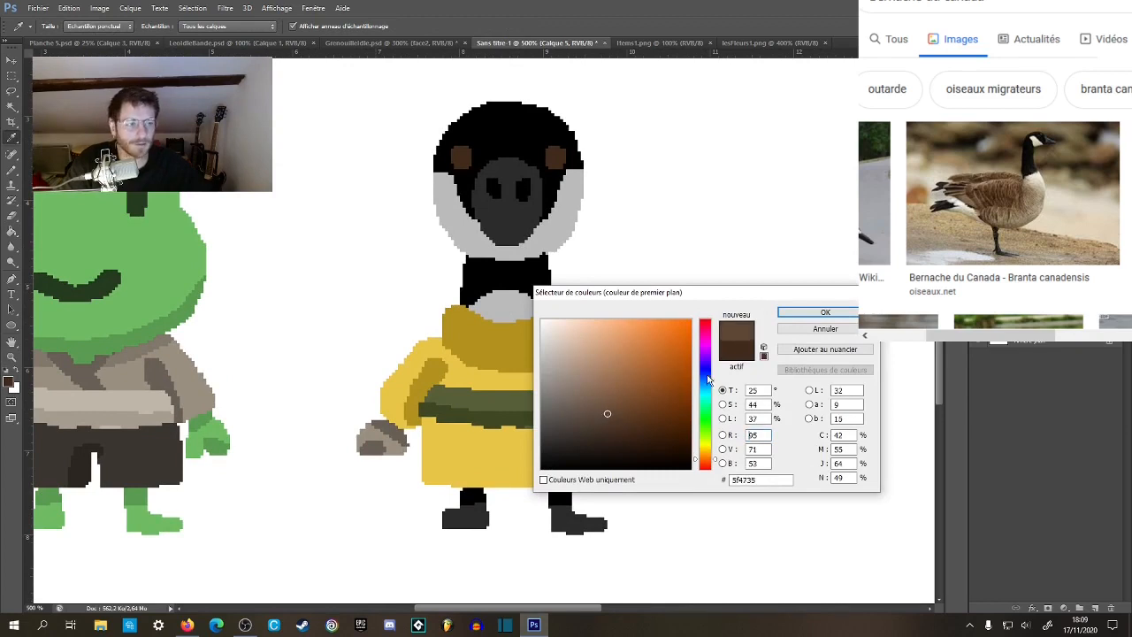
click(826, 312)
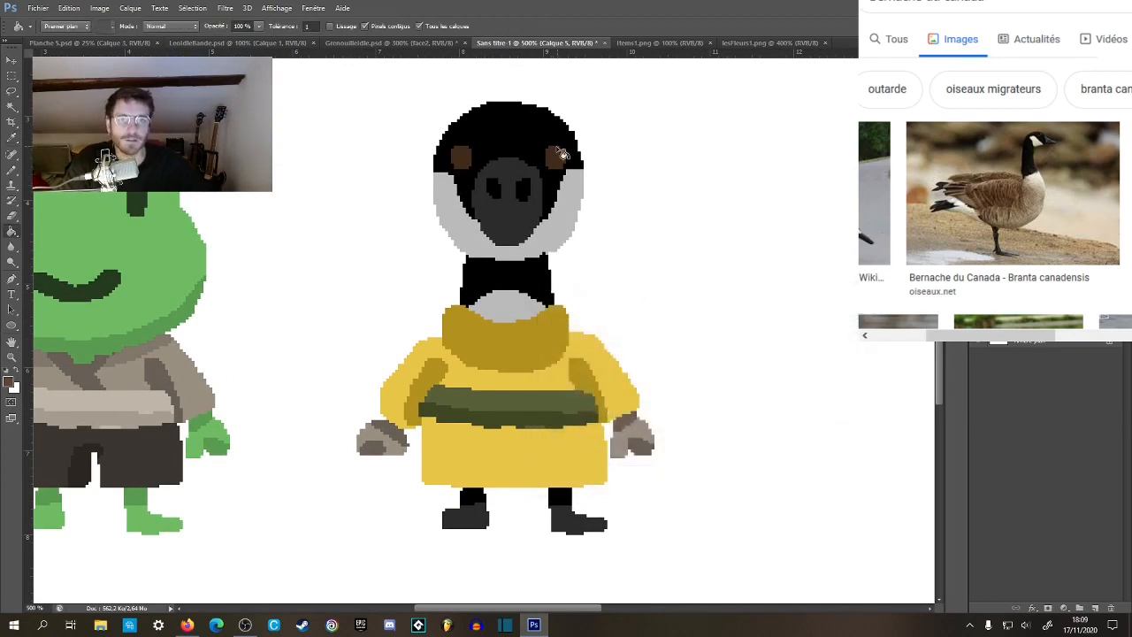
click(465, 163)
Darken the foreground brown to 483426 and fill both of the goose's eyes with it.
key(z)
alt+click(421, 386)
alt+click(421, 388)
click(413, 360)
click(10, 384)
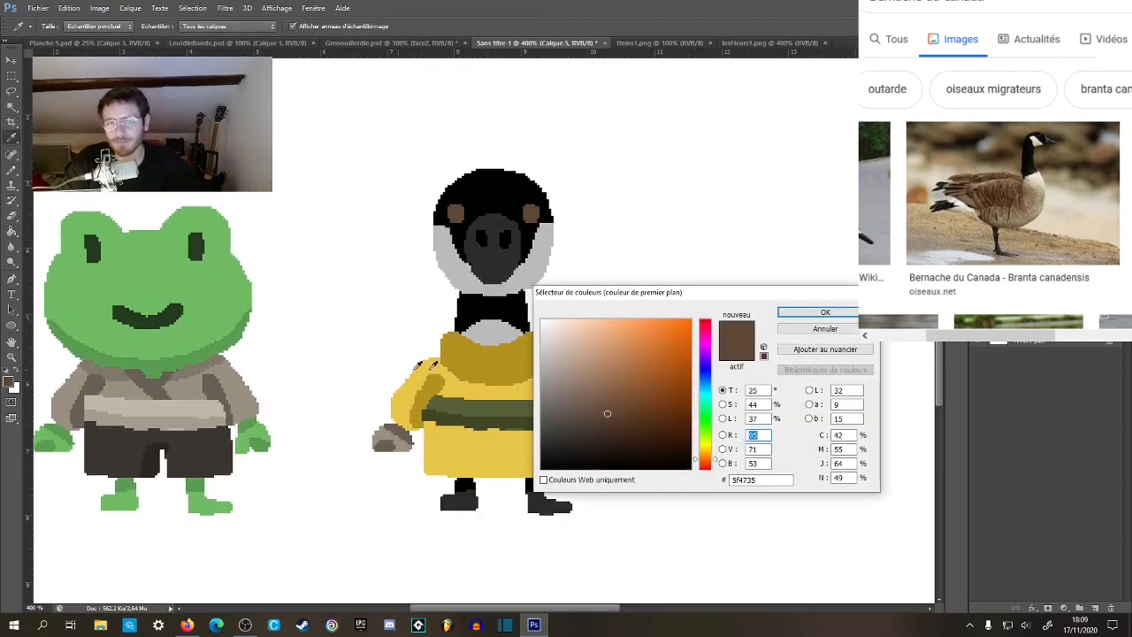
drag(608, 417, 609, 425)
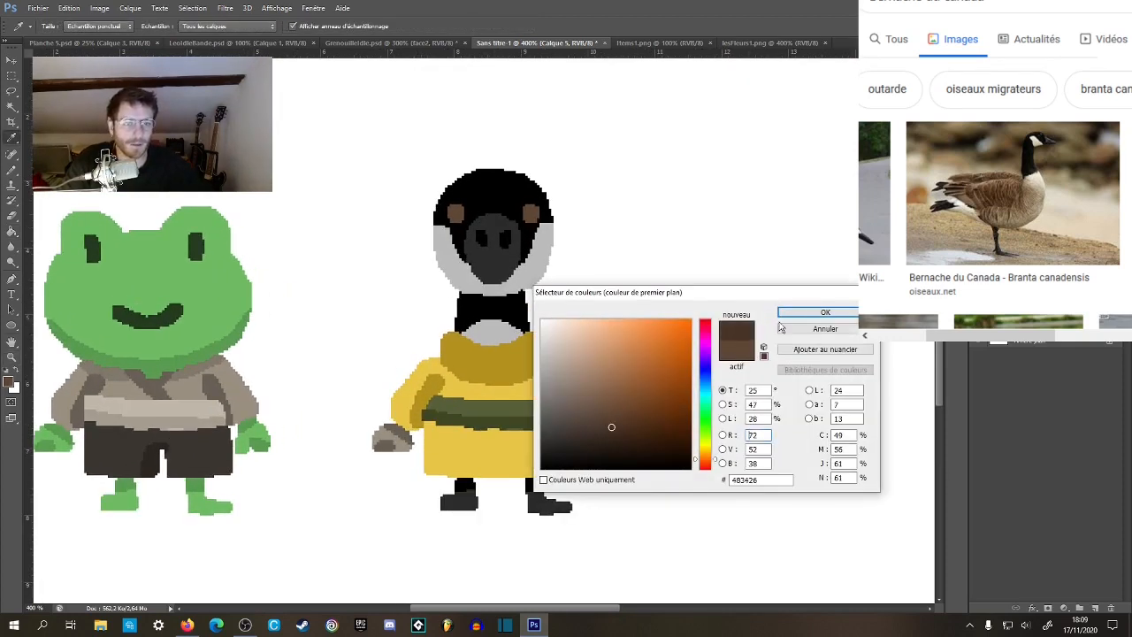
click(800, 313)
key(g)
click(531, 216)
click(457, 218)
Examine the goose's brown eyes beside the frog at overview size and up close.
key(z)
alt+click(562, 338)
alt+click(563, 339)
alt+click(567, 345)
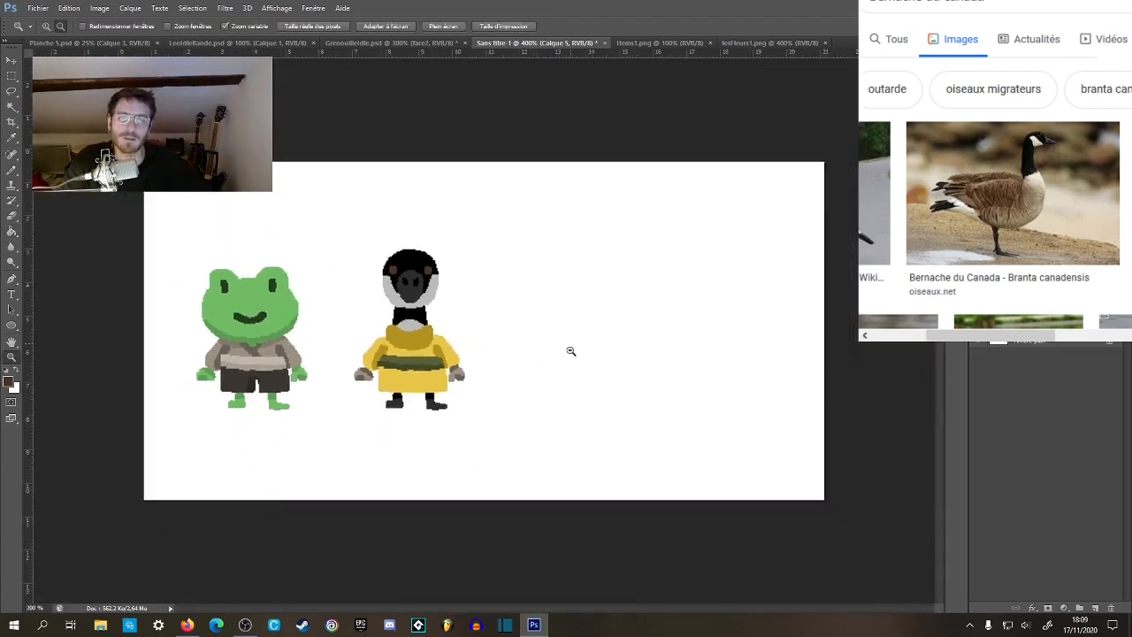
click(416, 358)
click(416, 361)
click(427, 367)
drag(467, 356, 532, 332)
Fill the upper band of the goose's belt on layer Calque 8 with light pink sampled from the thistle in lesFleurs1.png.
key(g)
click(767, 43)
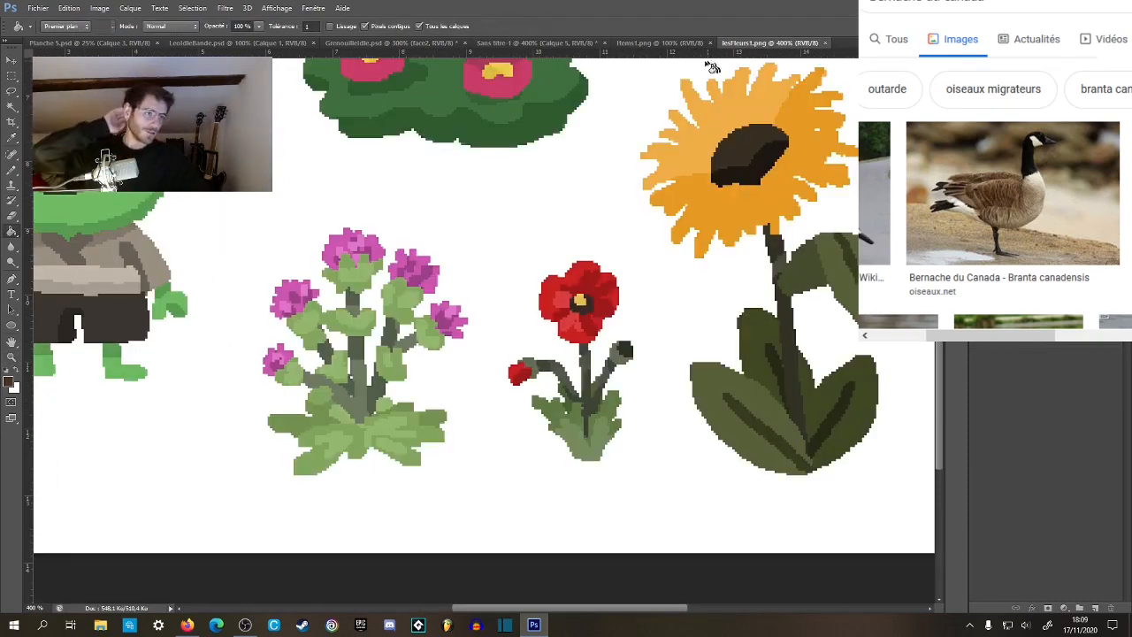
drag(586, 232, 862, 372)
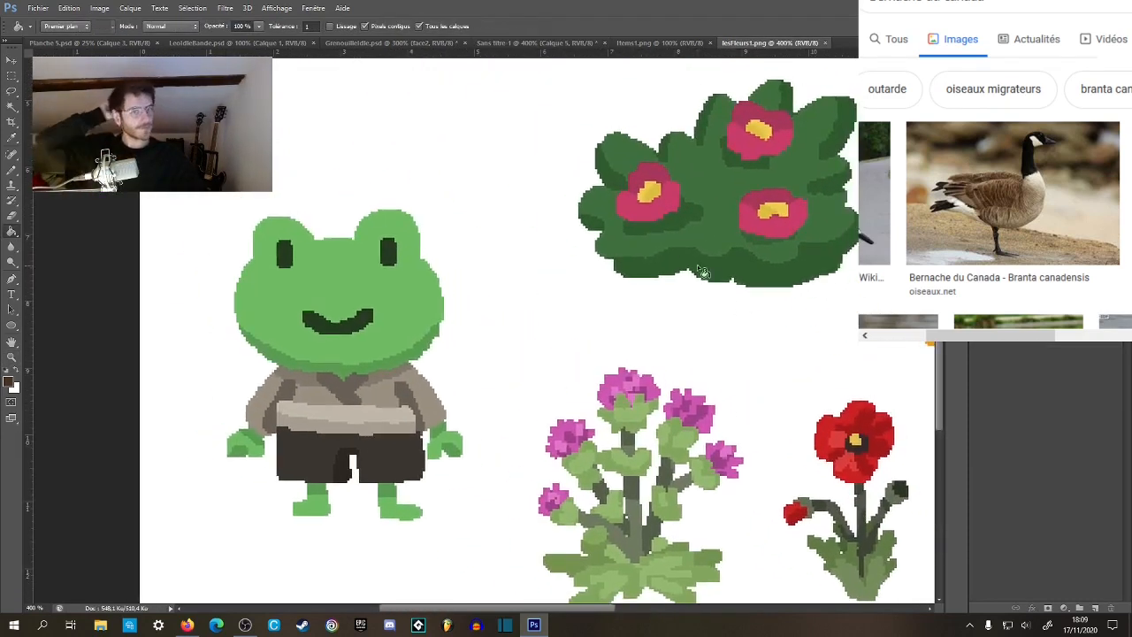
click(619, 390)
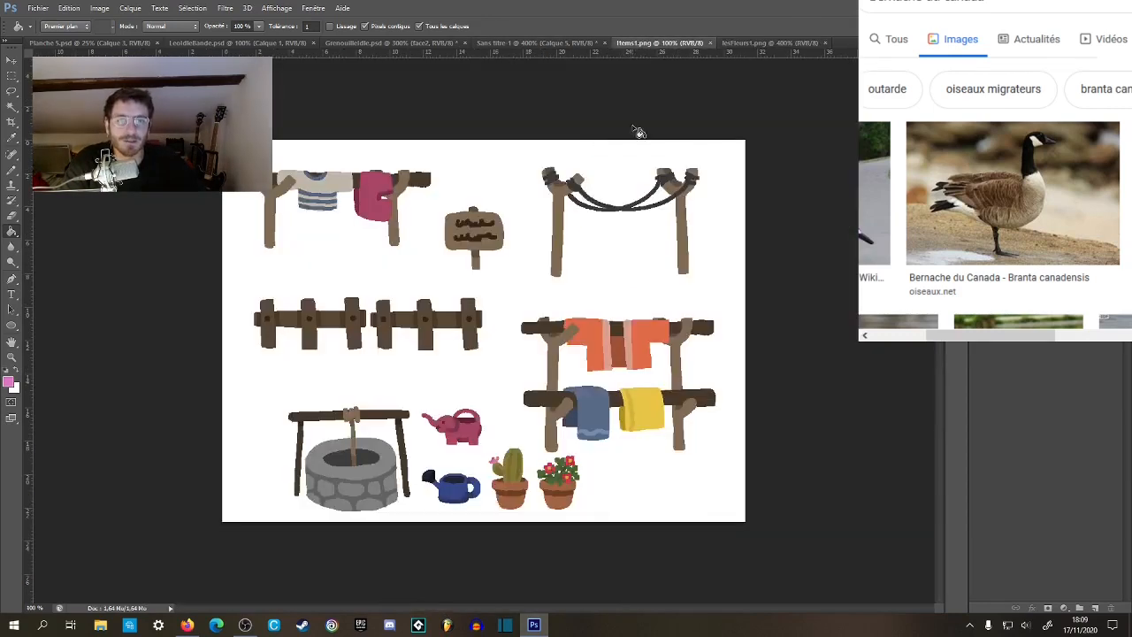
click(619, 42)
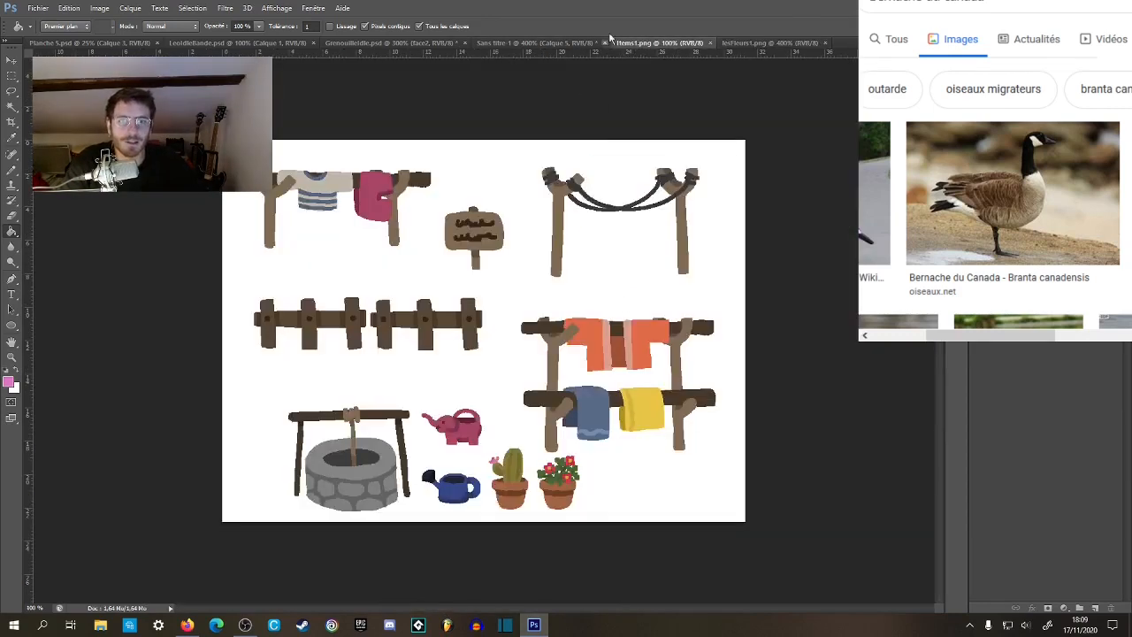
click(557, 42)
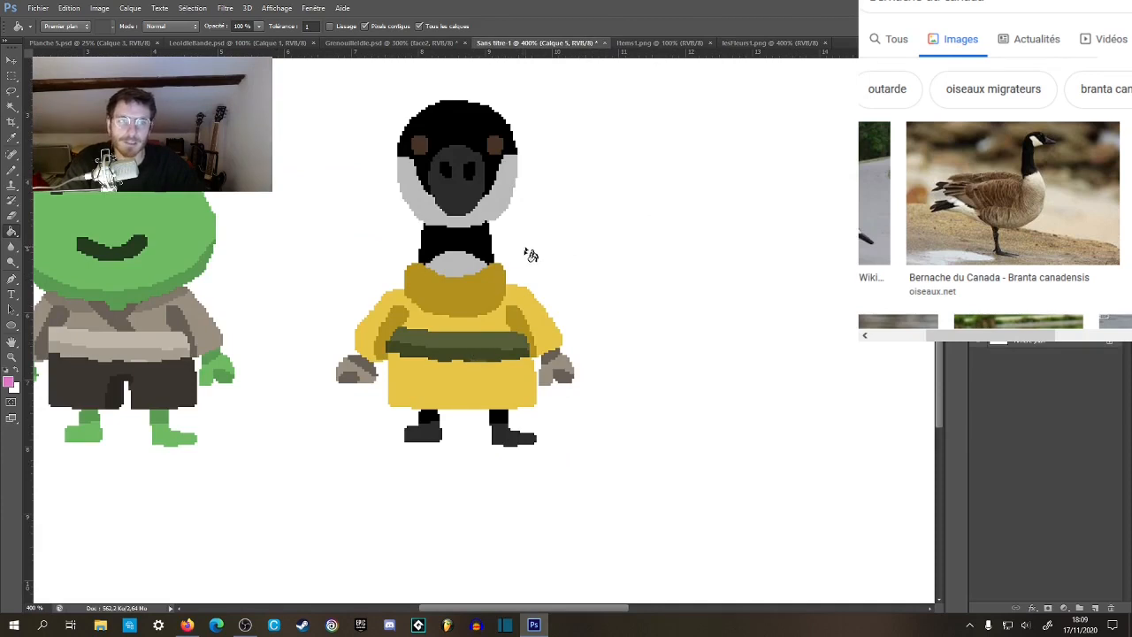
click(1030, 301)
click(479, 341)
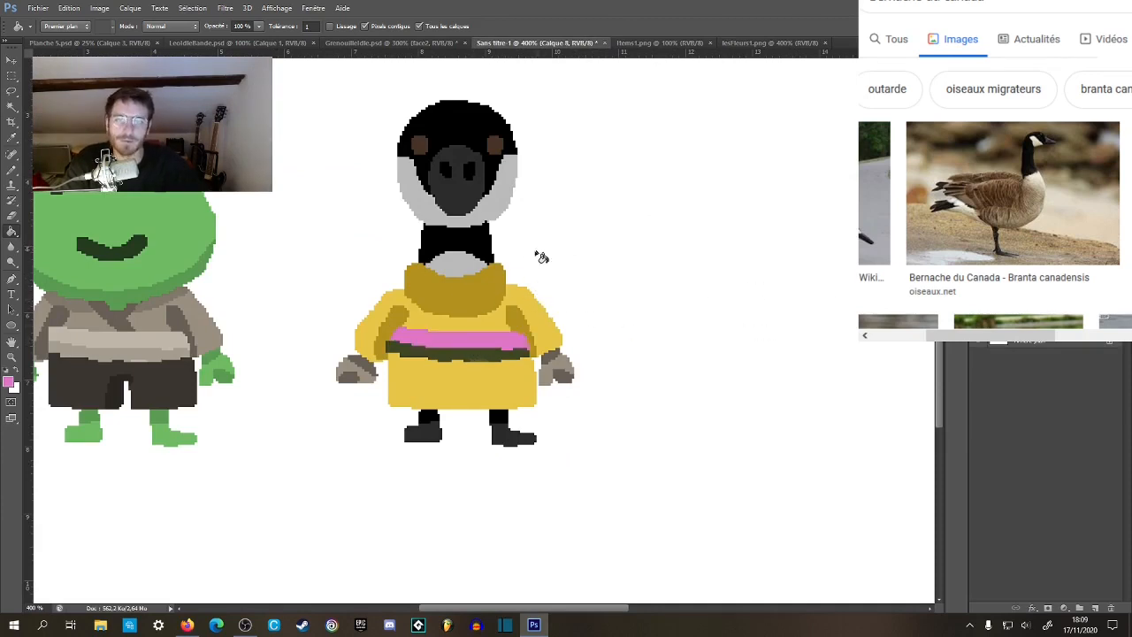
Fill the dark lower band of the goose's belt with the deeper pink sampled from the thistle in lesFleurs1.png.
click(747, 42)
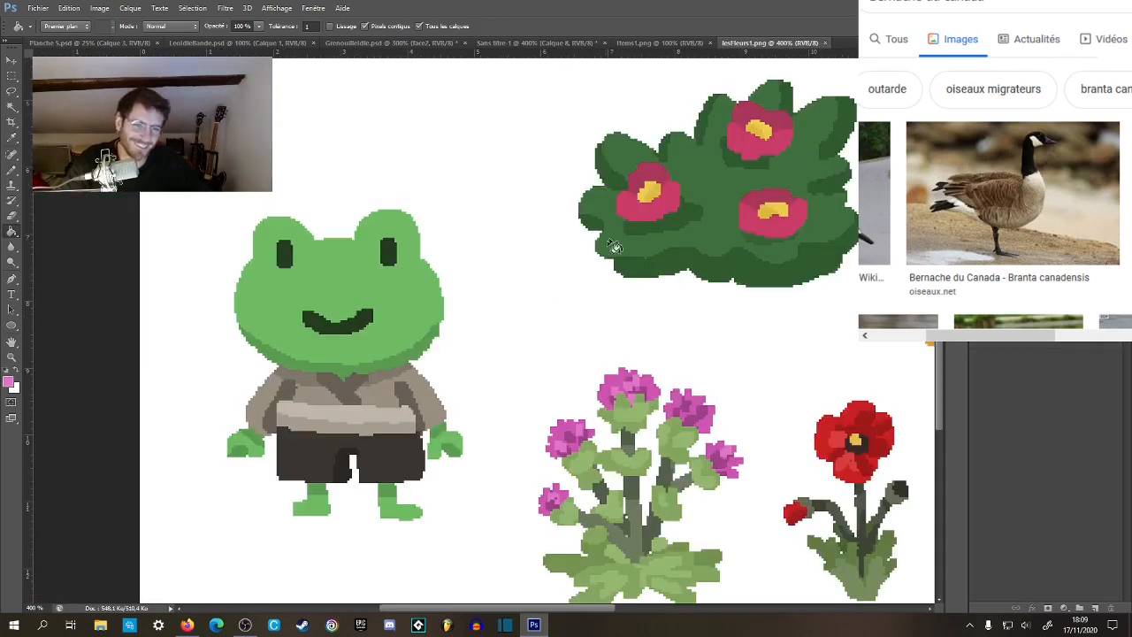
alt+click(616, 377)
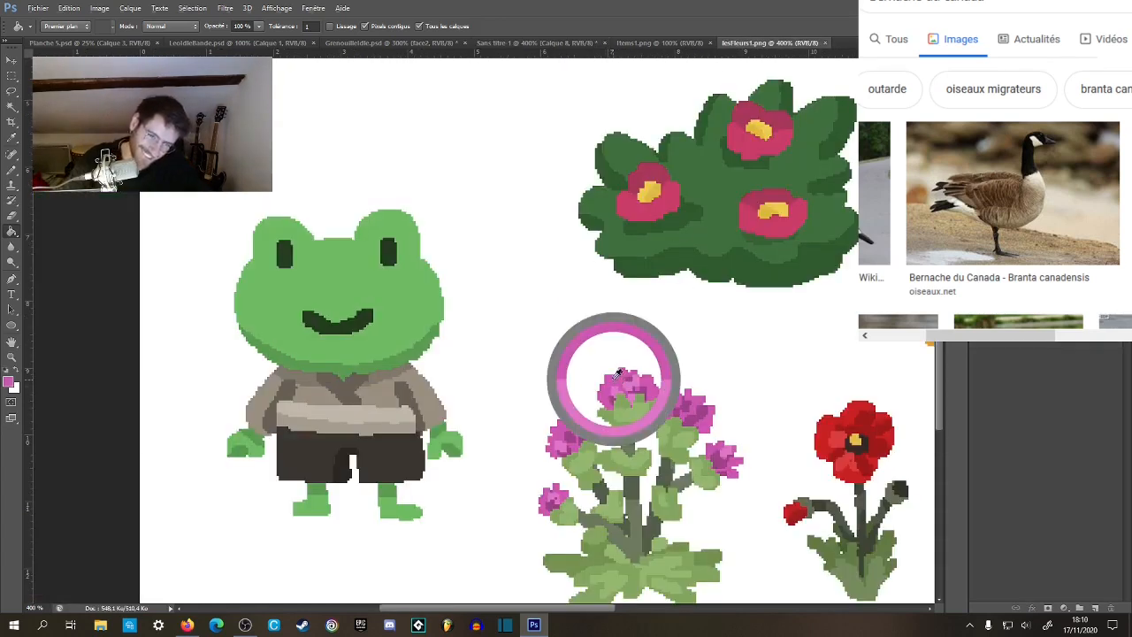
click(662, 42)
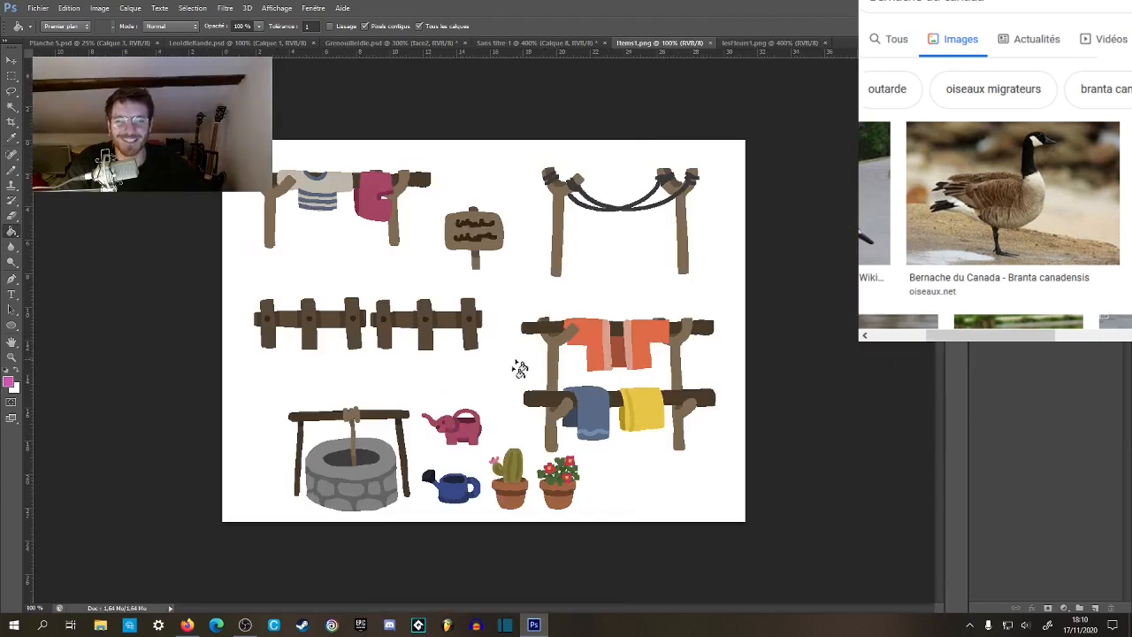
click(568, 43)
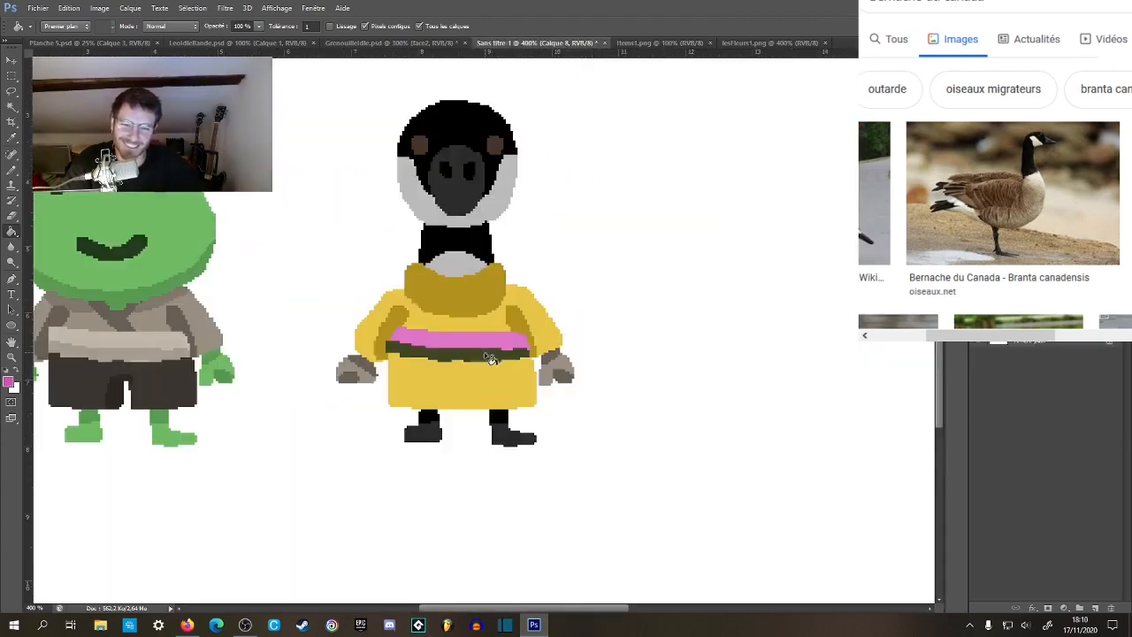
click(486, 355)
Examine the pink belt beside the frog and browse lesFleurs1.png and Items1.png for another belt colour.
key(z)
alt+click(571, 326)
alt+click(571, 326)
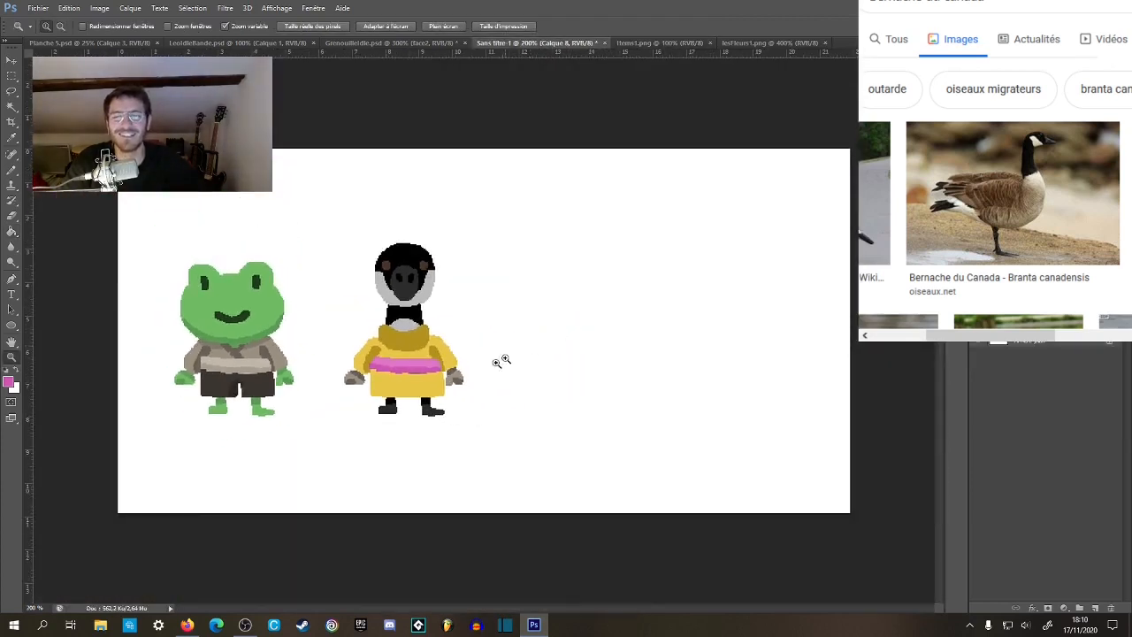
click(349, 390)
click(410, 378)
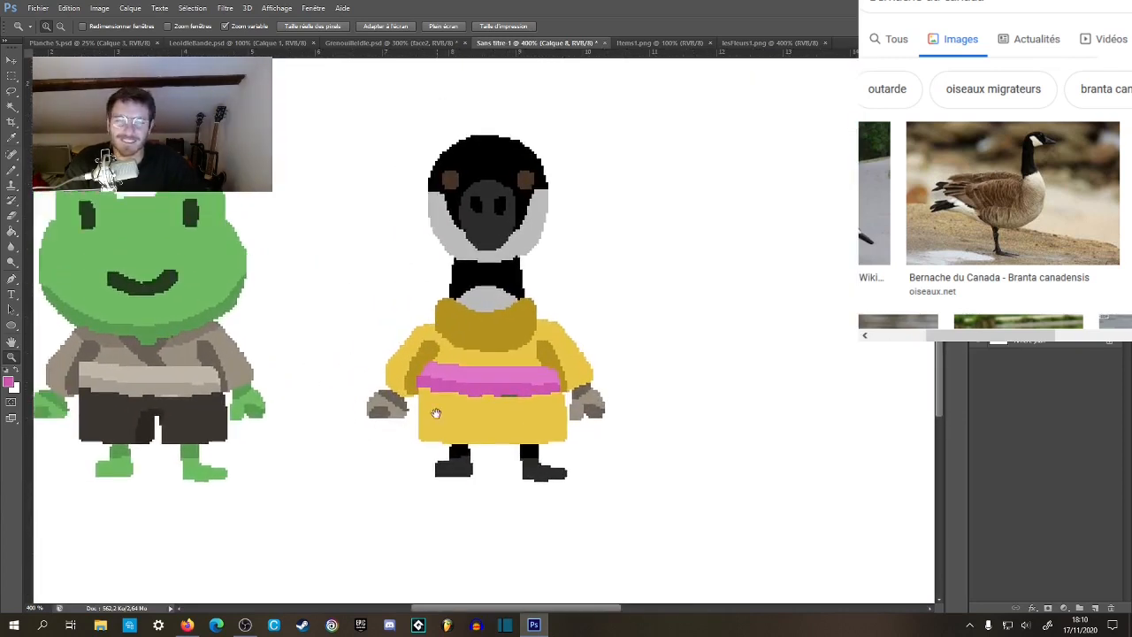
key(g)
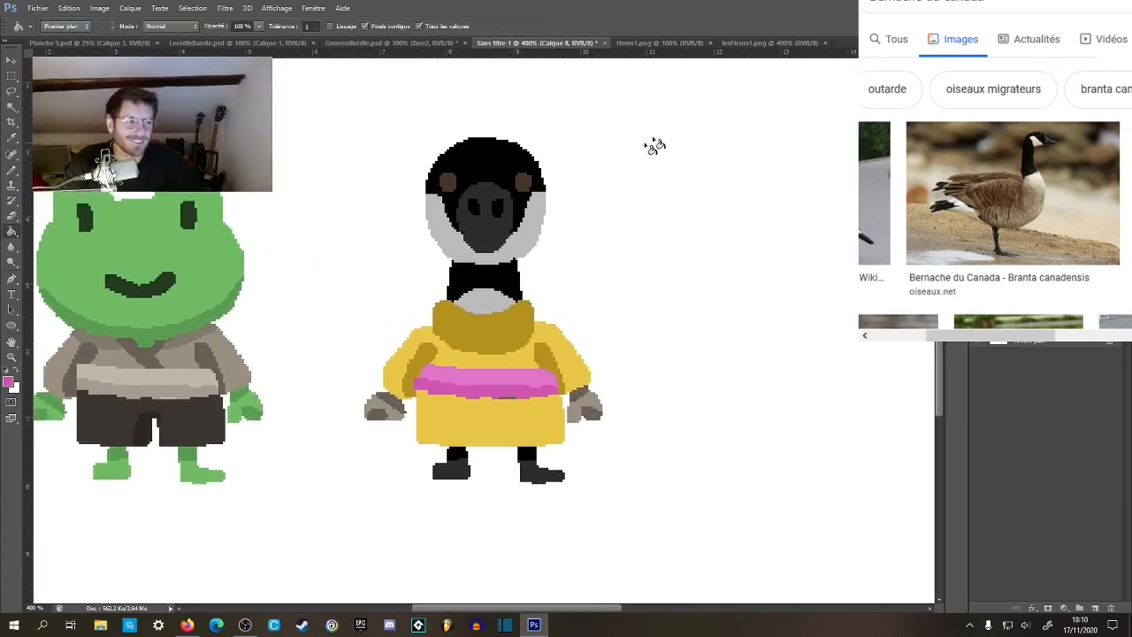
click(756, 43)
drag(693, 213, 620, 248)
click(642, 43)
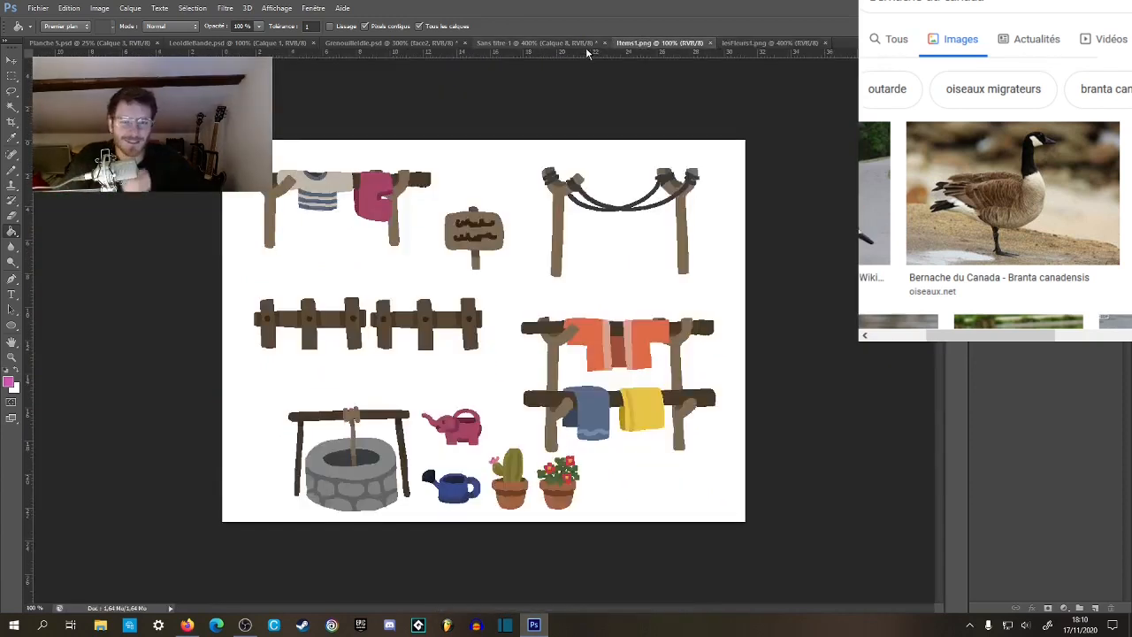
Fill the upper band of the goose's belt with the blue sampled from the hanging towel in Items1.png.
key(z)
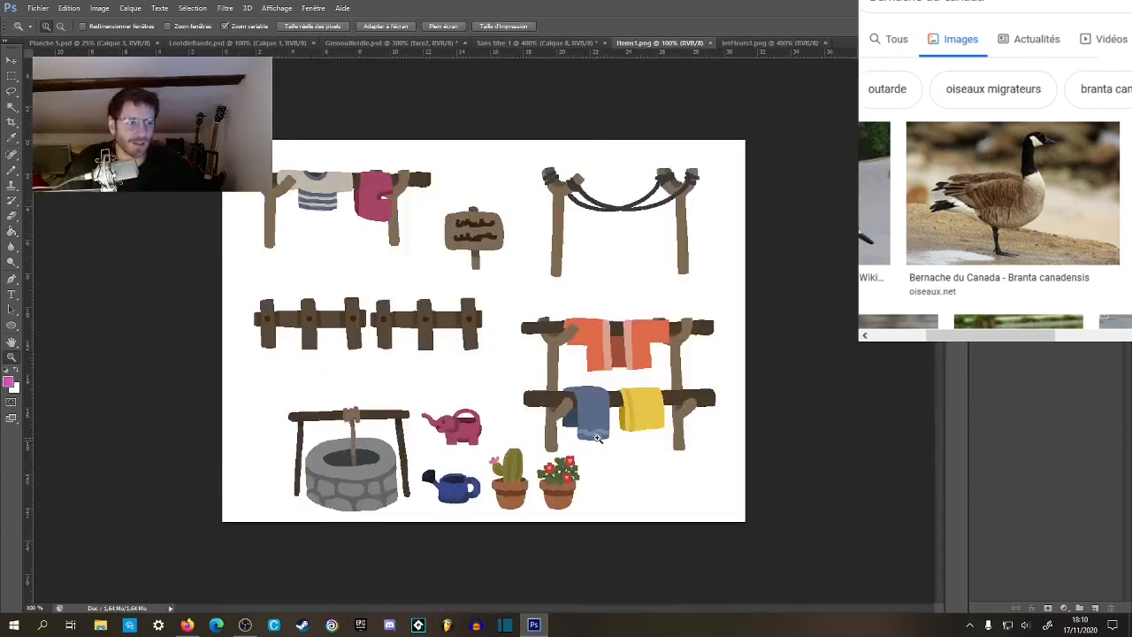
click(602, 434)
key(g)
alt+click(607, 317)
click(567, 44)
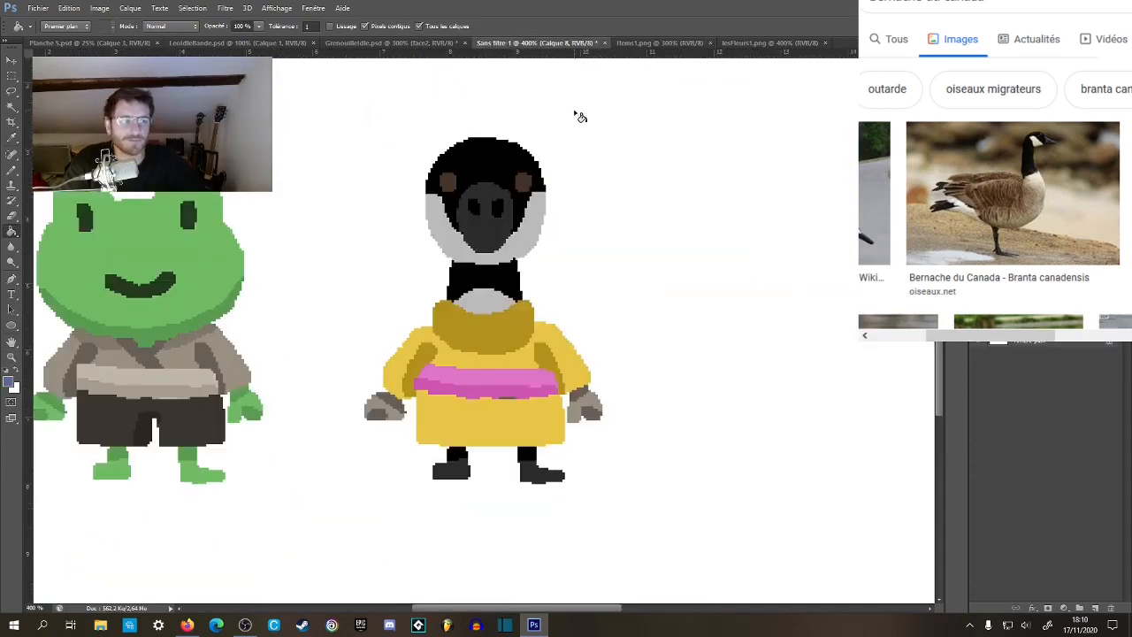
click(495, 387)
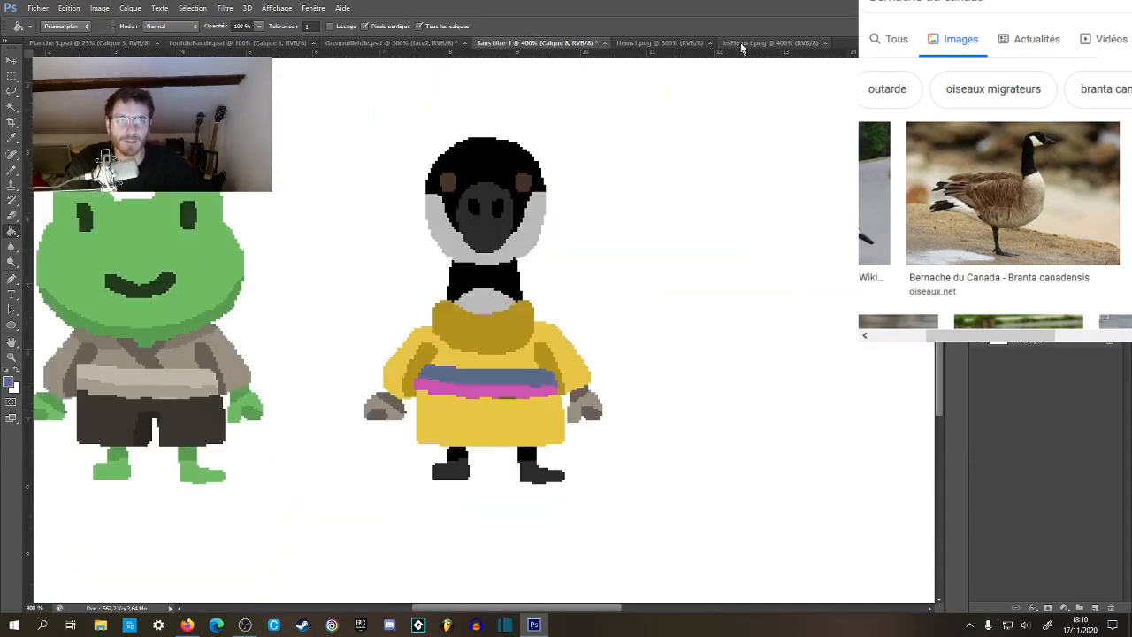
Fill the lower band of the goose's belt with the dark blue sampled from the hanging towel's shaded part in Items1.png.
click(770, 42)
click(654, 43)
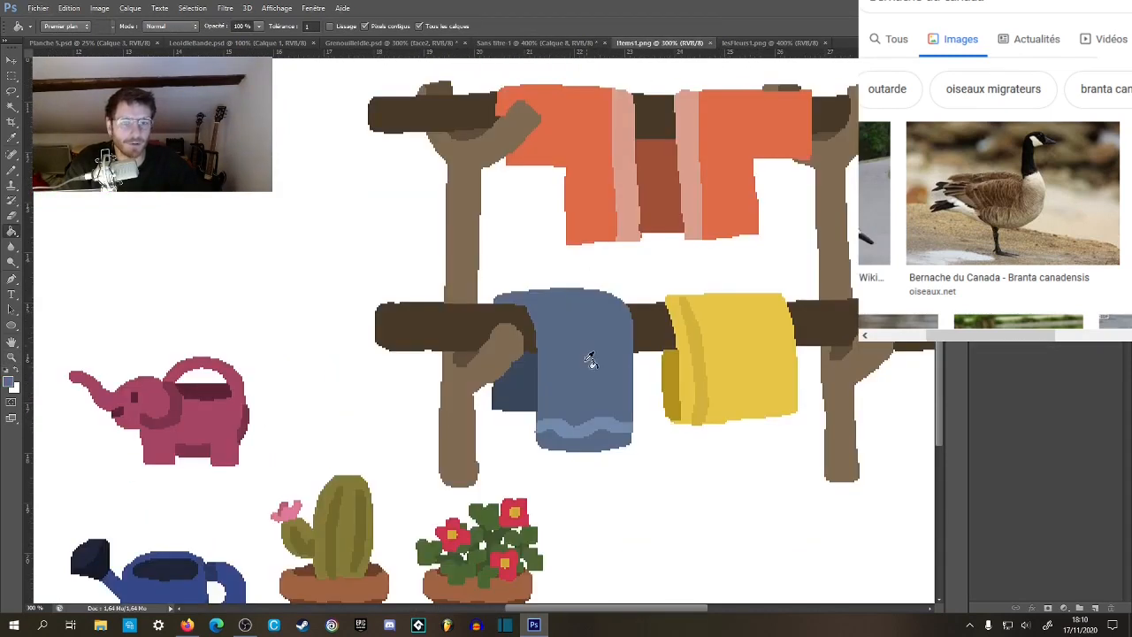
alt+click(577, 426)
click(539, 43)
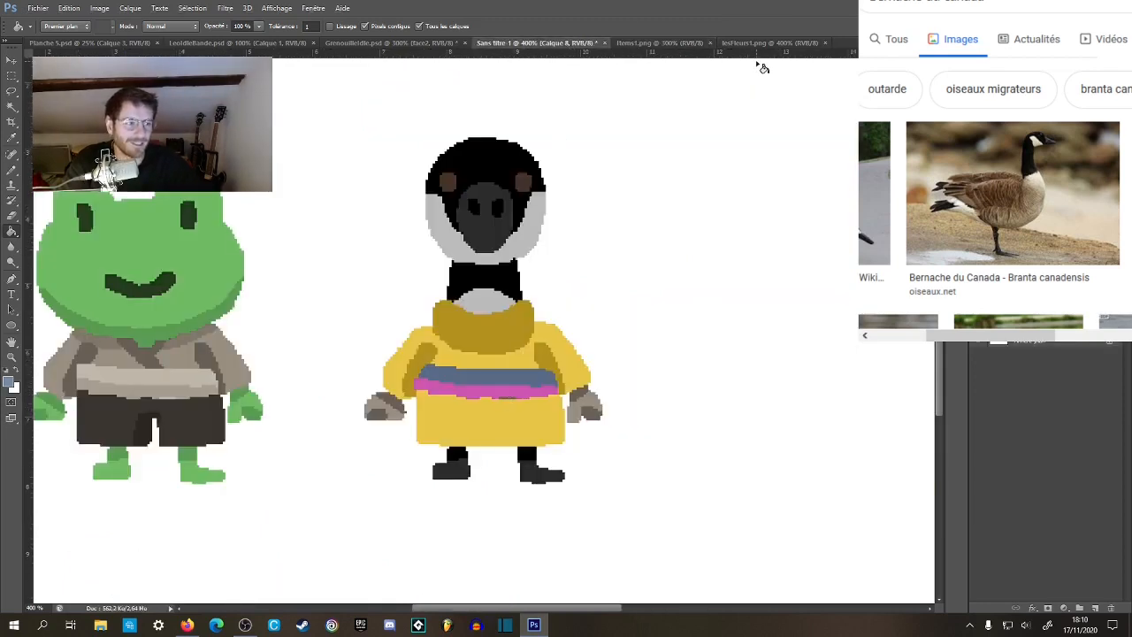
click(766, 43)
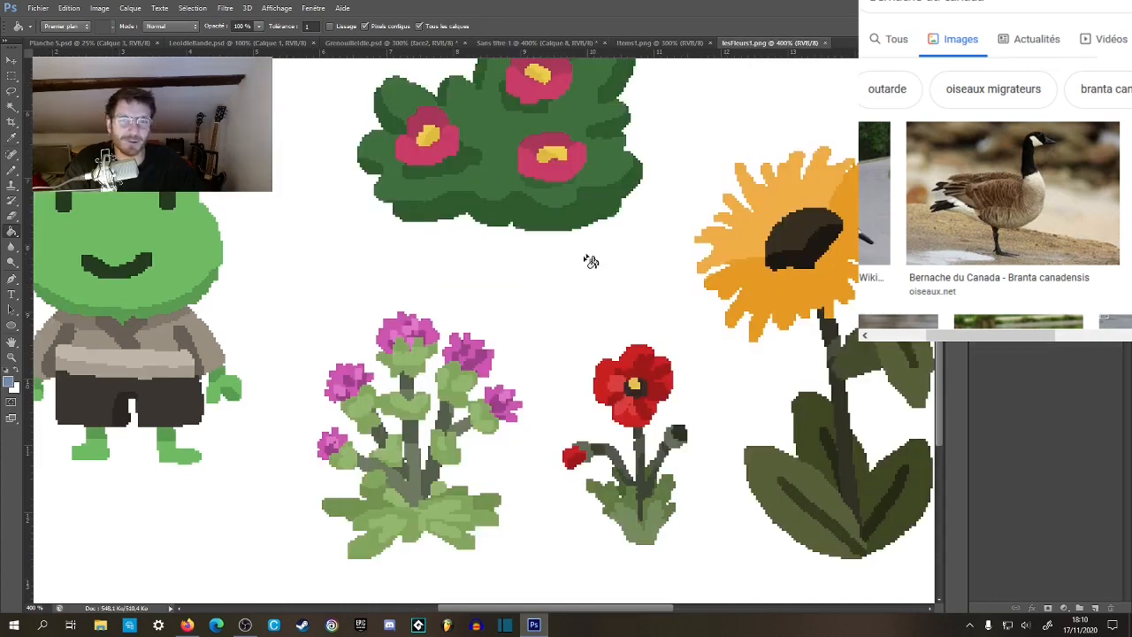
click(672, 44)
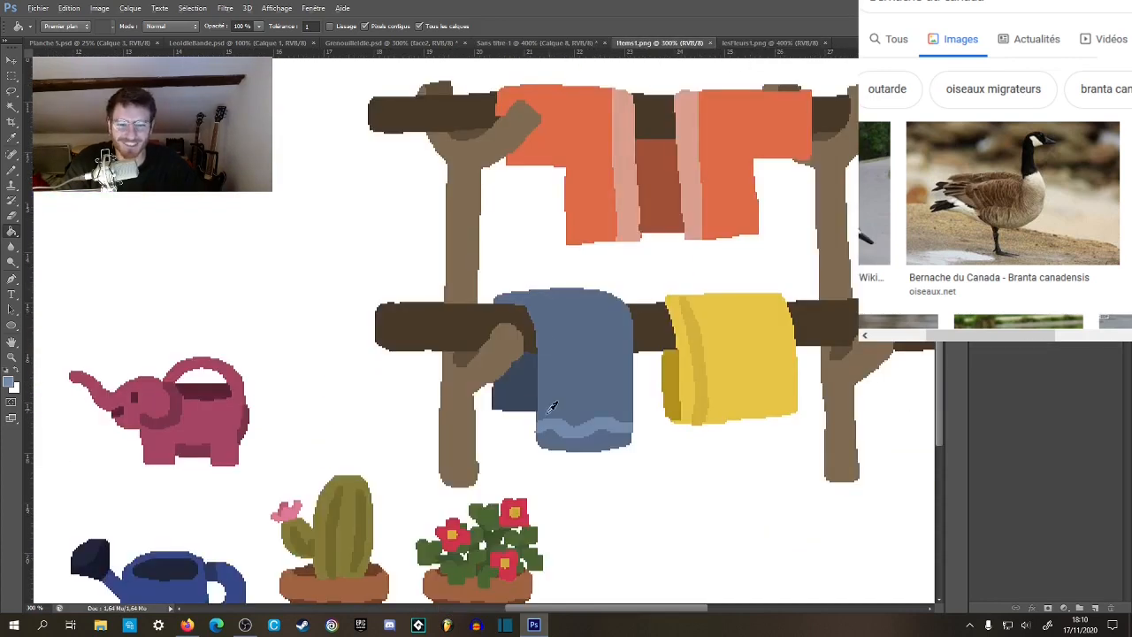
click(576, 46)
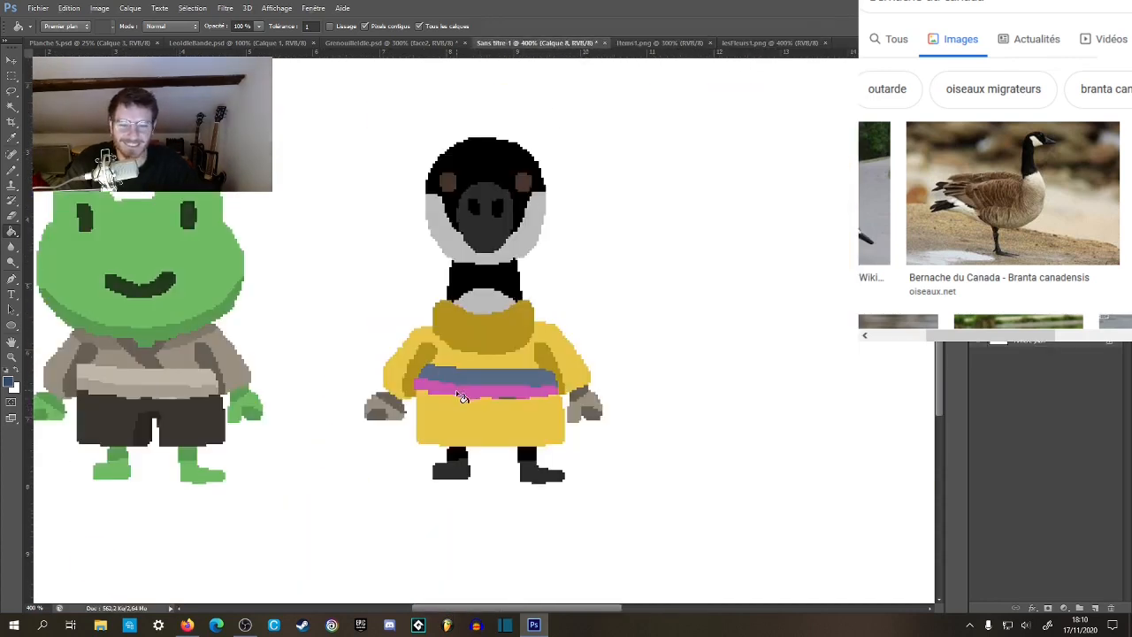
click(460, 396)
Examine the goose's two-tone blue belt up close and beside the frog.
scroll(491, 415, up, 2)
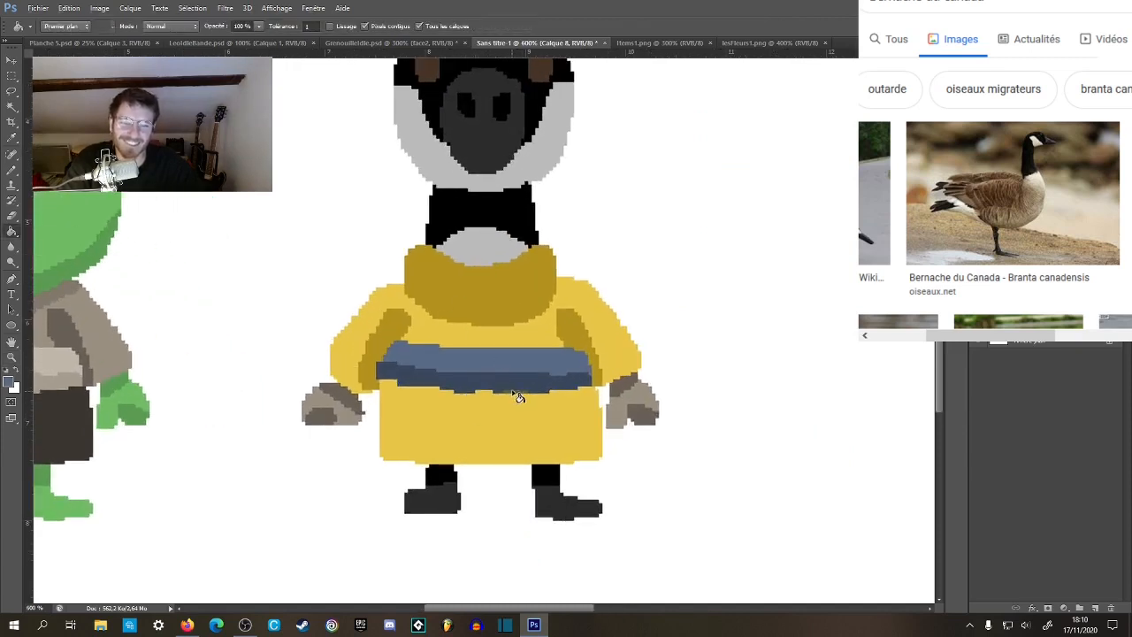
key(z)
alt+click(544, 413)
alt+click(546, 414)
alt+click(547, 416)
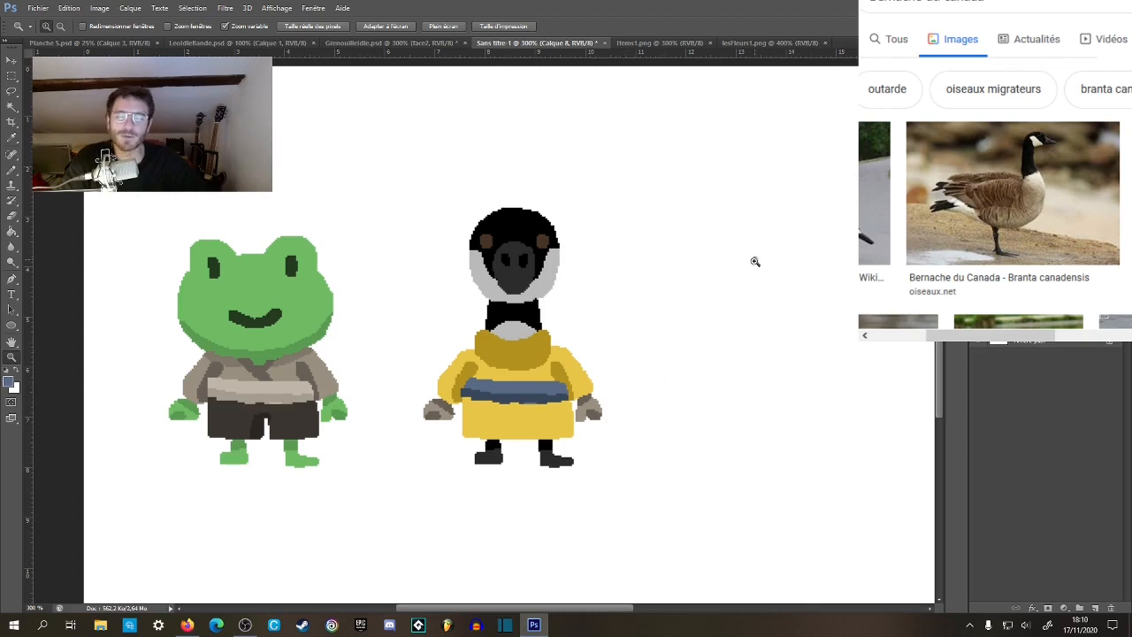
click(557, 407)
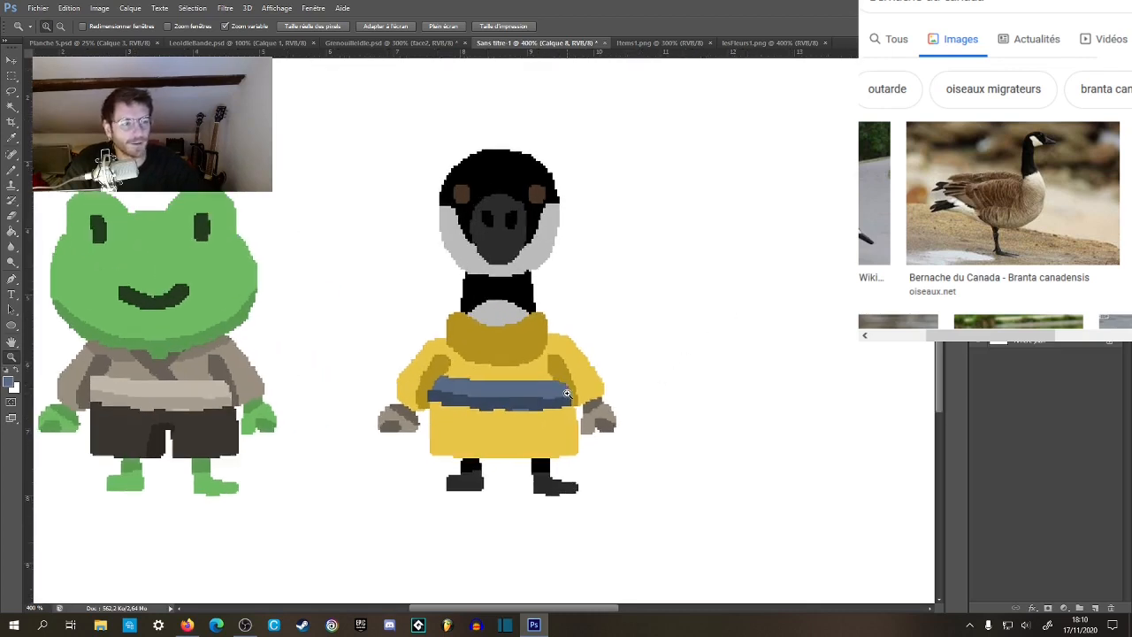
alt+click(579, 393)
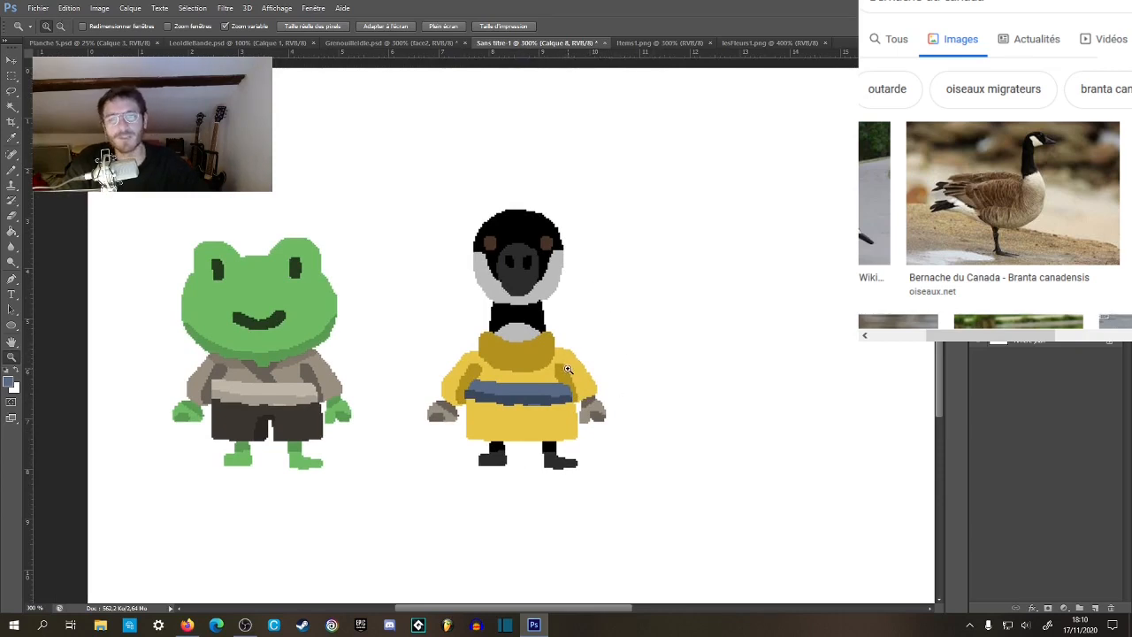
Touch up the upper edge of the goose's turtleneck collar with the pencil in the collar's dark yellow.
click(545, 356)
click(543, 356)
click(539, 359)
key(b)
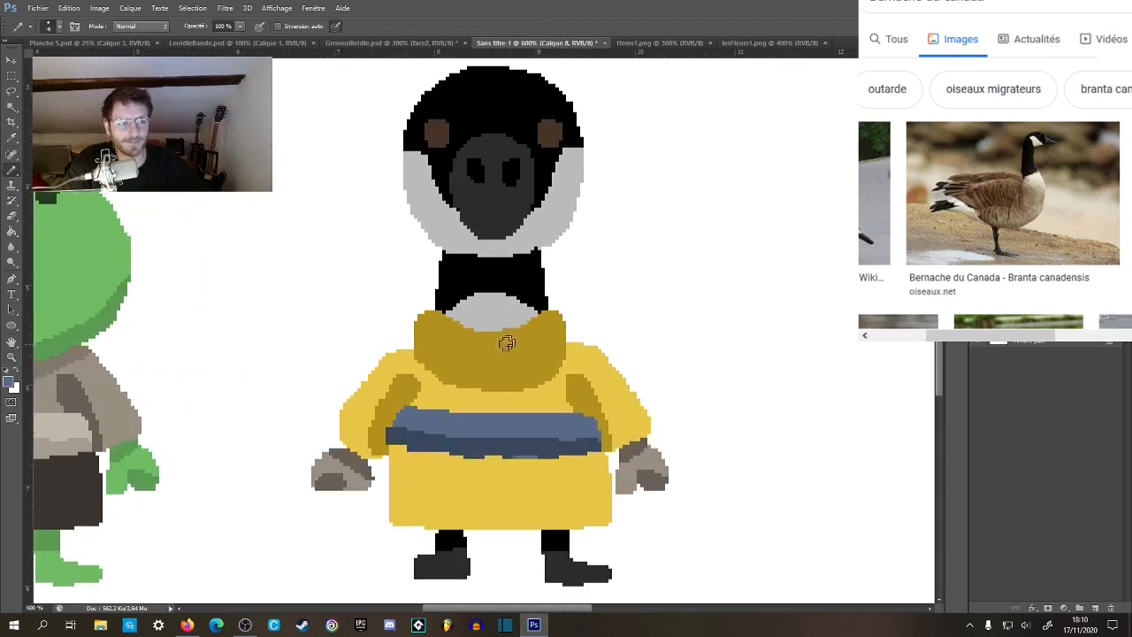
drag(553, 311, 520, 346)
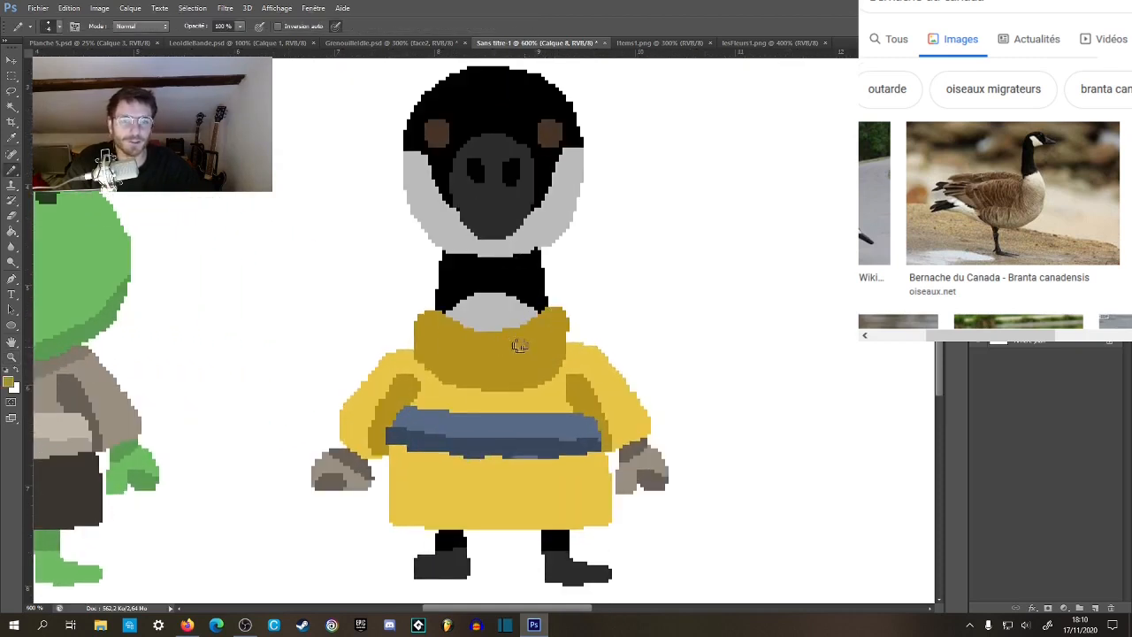
scroll(555, 345, down, 3)
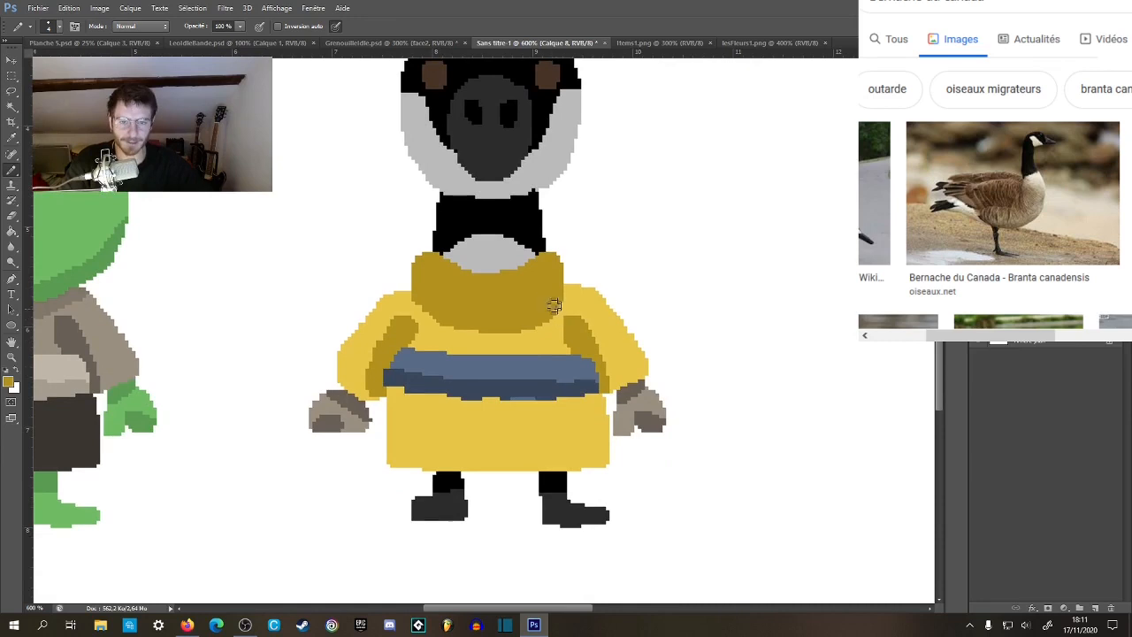
scroll(617, 329, down, 2)
Try to paint a knot over the middle of the belt with the blue of its upper band.
key(z)
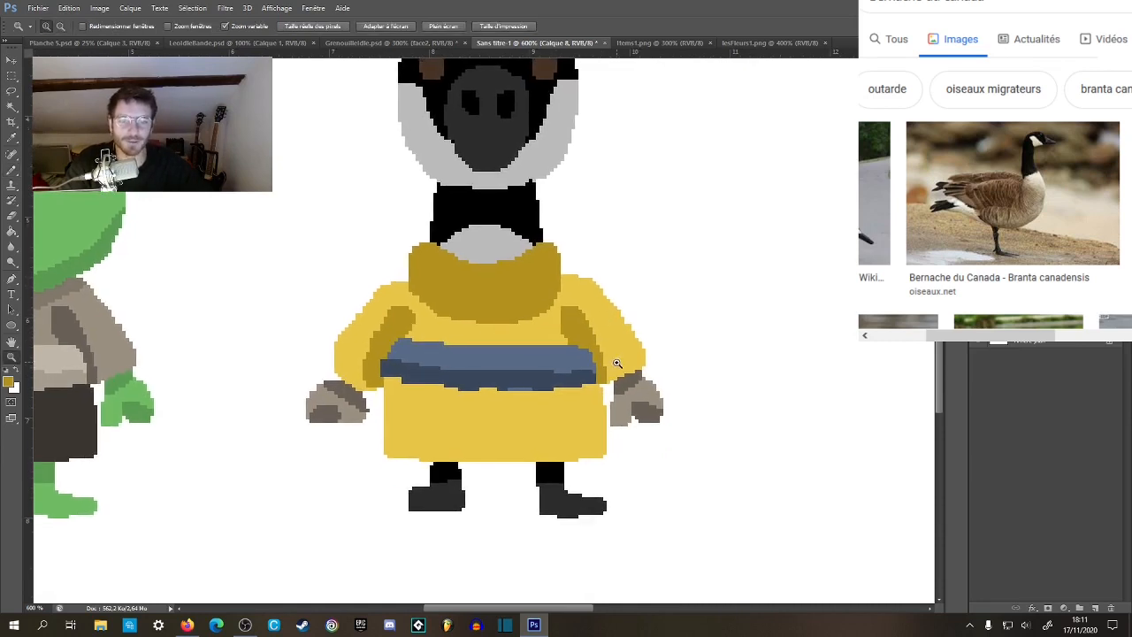
alt+click(618, 361)
alt+click(618, 362)
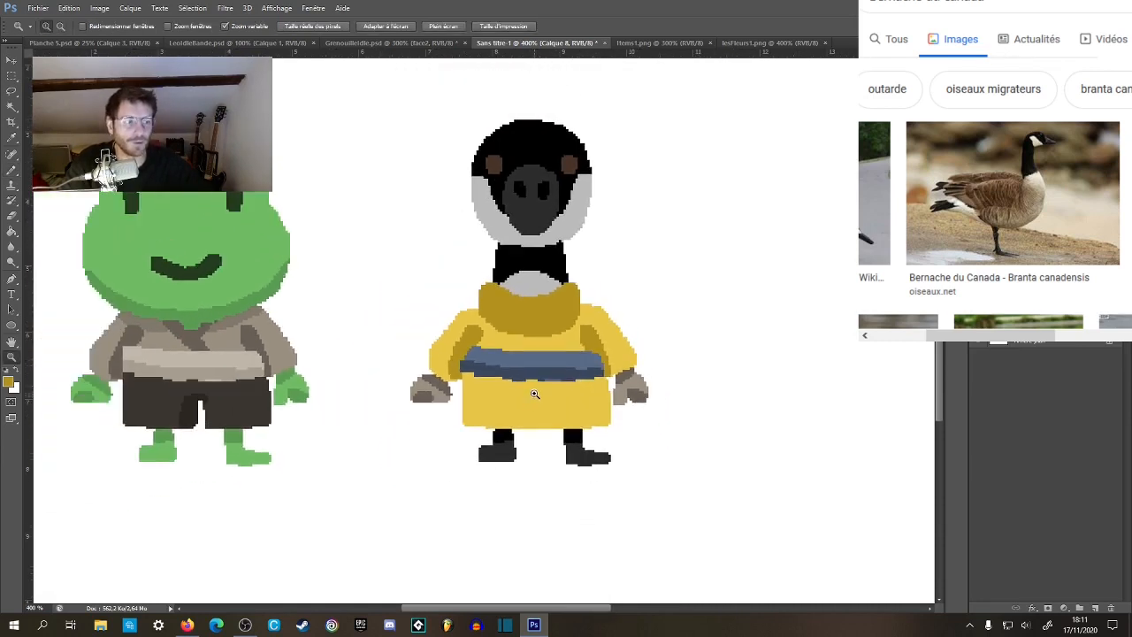
click(537, 390)
click(537, 390)
click(536, 390)
key(b)
alt+click(521, 343)
mouse_move(521, 363)
mouse_down()
mouse_move(534, 347)
mouse_move(513, 358)
mouse_move(546, 355)
mouse_up()
key(ctrl+z)
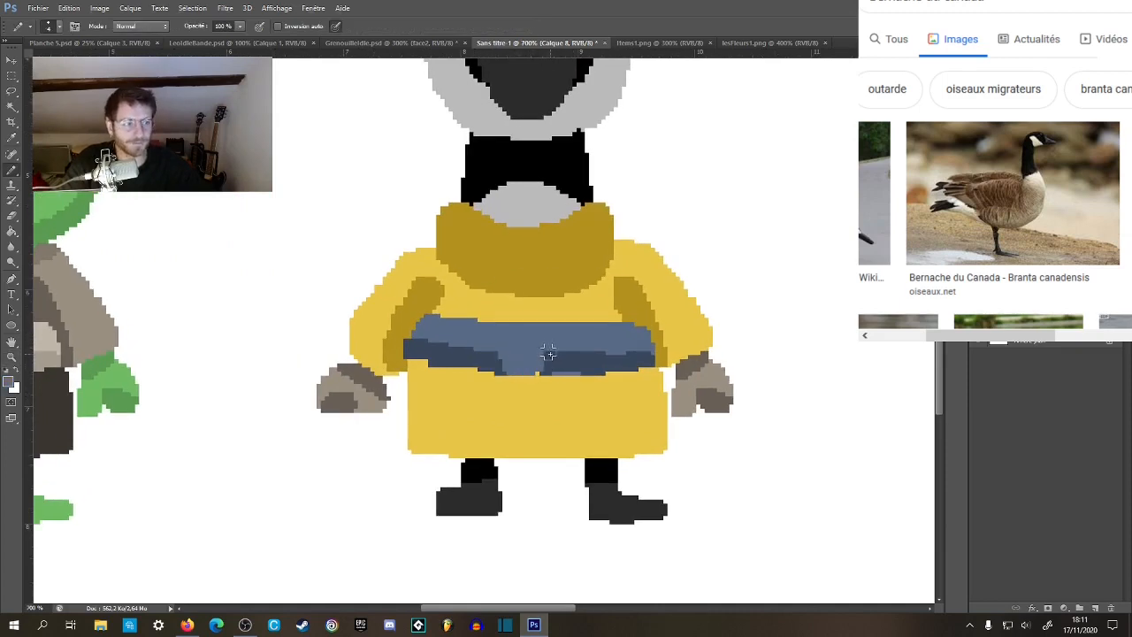
key(ctrl+z)
Set the foreground colour to the lighter blue 70829b and paint a bow knot over the middle of the belt.
click(10, 381)
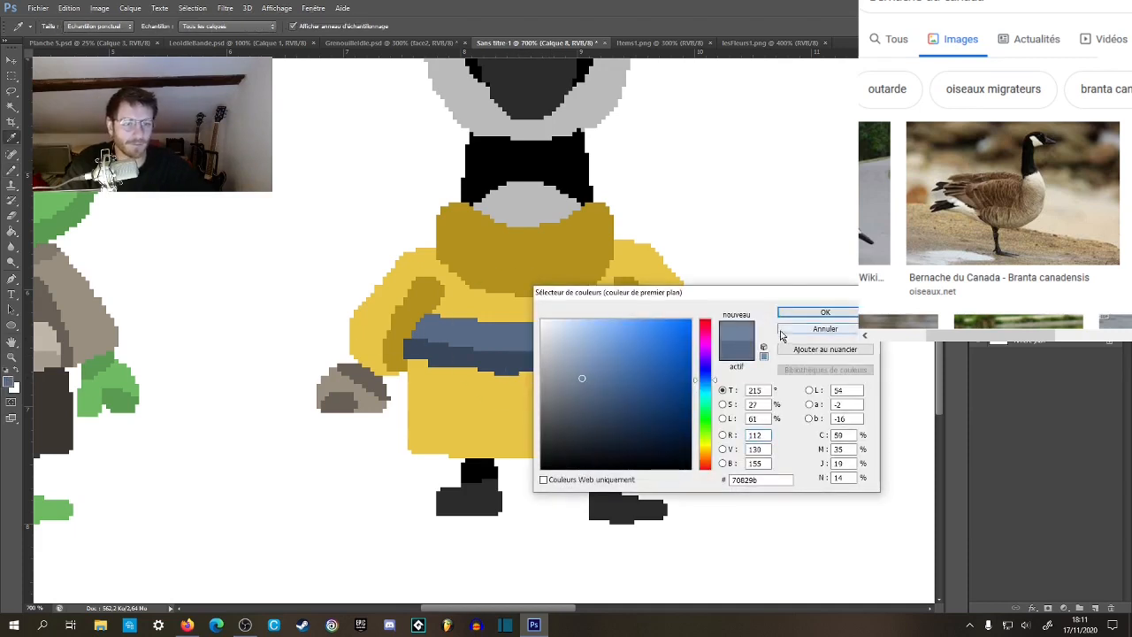
click(824, 312)
mouse_move(508, 325)
mouse_down()
mouse_move(508, 353)
mouse_move(522, 363)
mouse_move(551, 327)
mouse_move(544, 356)
mouse_up()
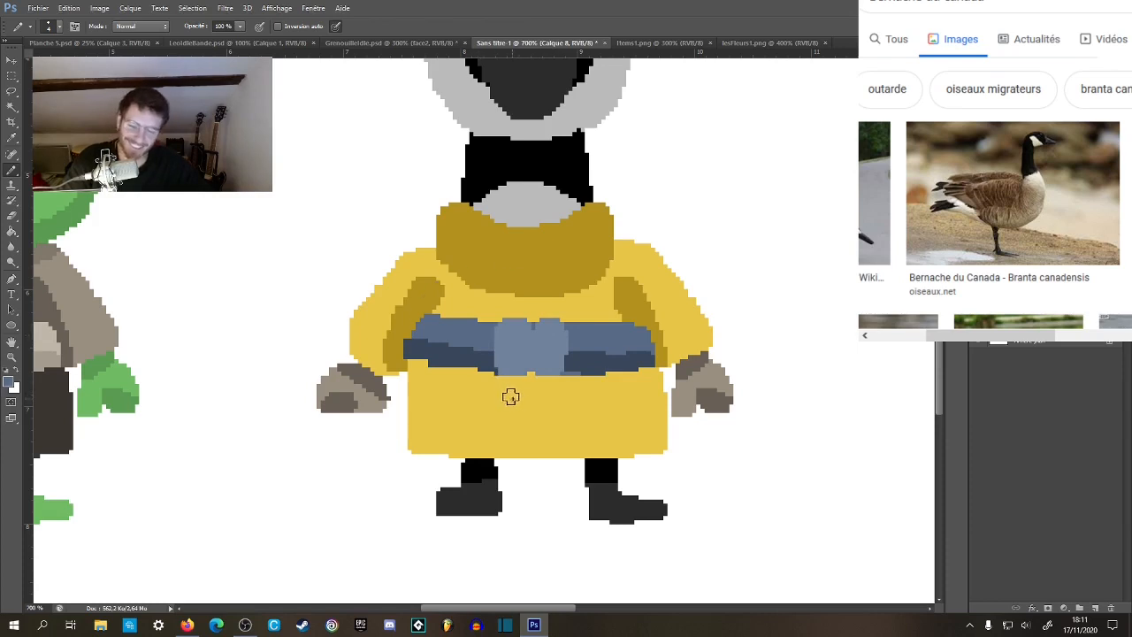
Select the yellow skirt of the tunic and paint two blue bow tails inside it, hanging below the knot.
key(w)
click(504, 402)
key(b)
mouse_move(487, 384)
mouse_down()
mouse_move(506, 411)
mouse_move(519, 370)
mouse_move(549, 373)
mouse_move(556, 398)
mouse_move(584, 388)
mouse_move(560, 355)
mouse_move(563, 388)
mouse_move(508, 394)
mouse_up()
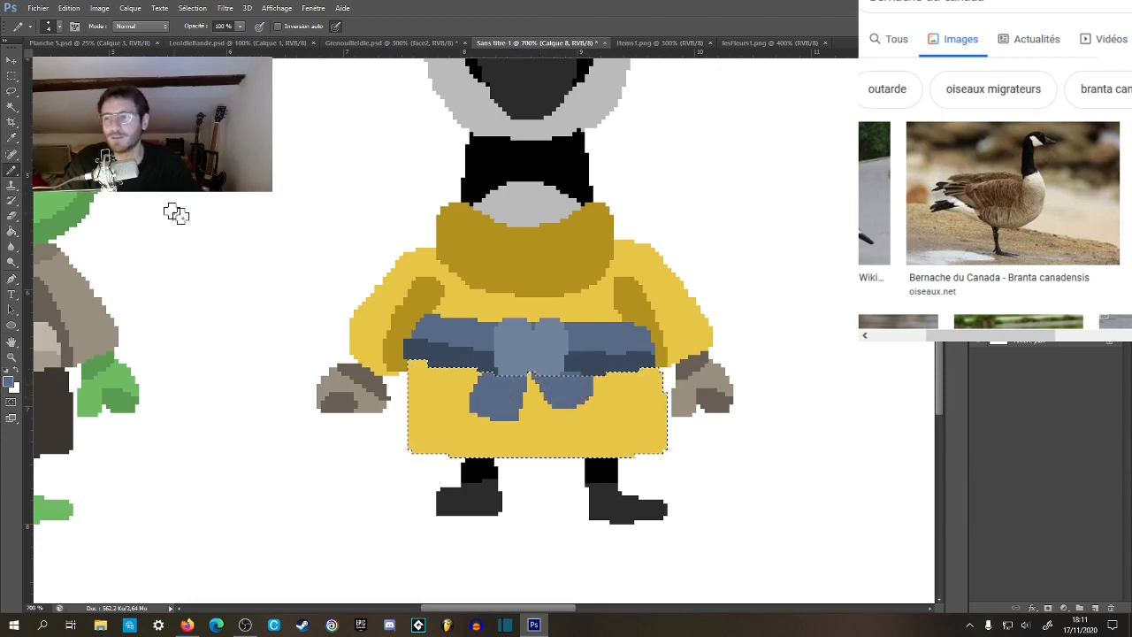
Select the belt's dark lower band on both sides of the knot, extend the bow tails into it and clear the selection.
key(w)
click(470, 363)
shift+click(601, 370)
key(b)
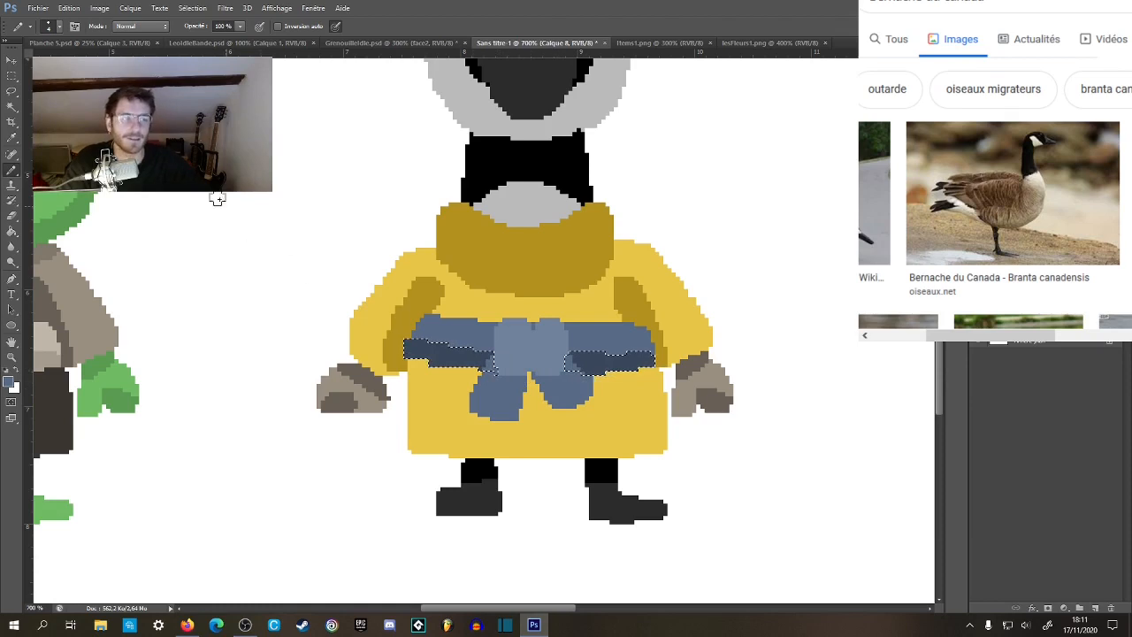
key(m)
key(ctrl+d)
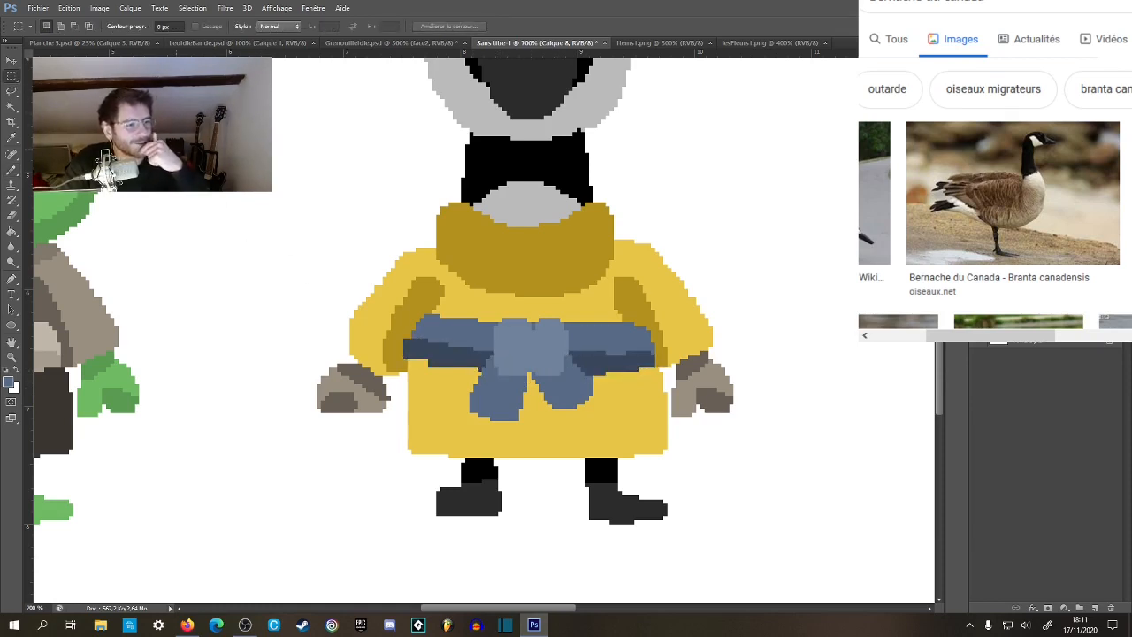
Examine the goose's blue bow belt and overall look beside the frog at several magnifications.
key(z)
alt+click(581, 351)
alt+click(581, 351)
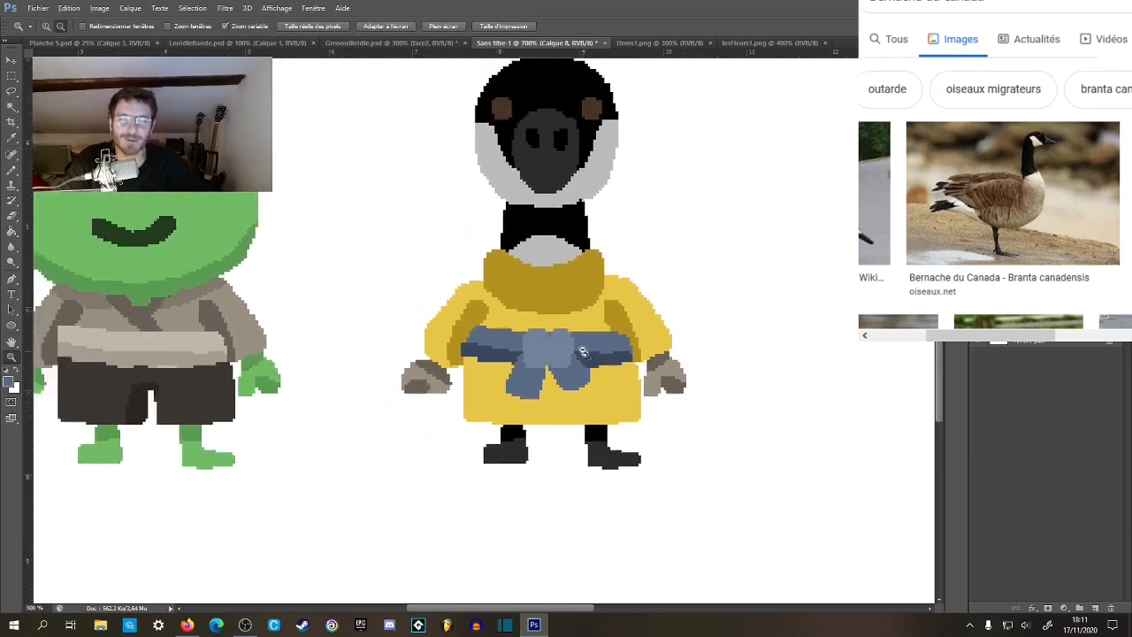
alt+click(582, 354)
alt+click(581, 371)
alt+click(581, 394)
drag(416, 392, 558, 462)
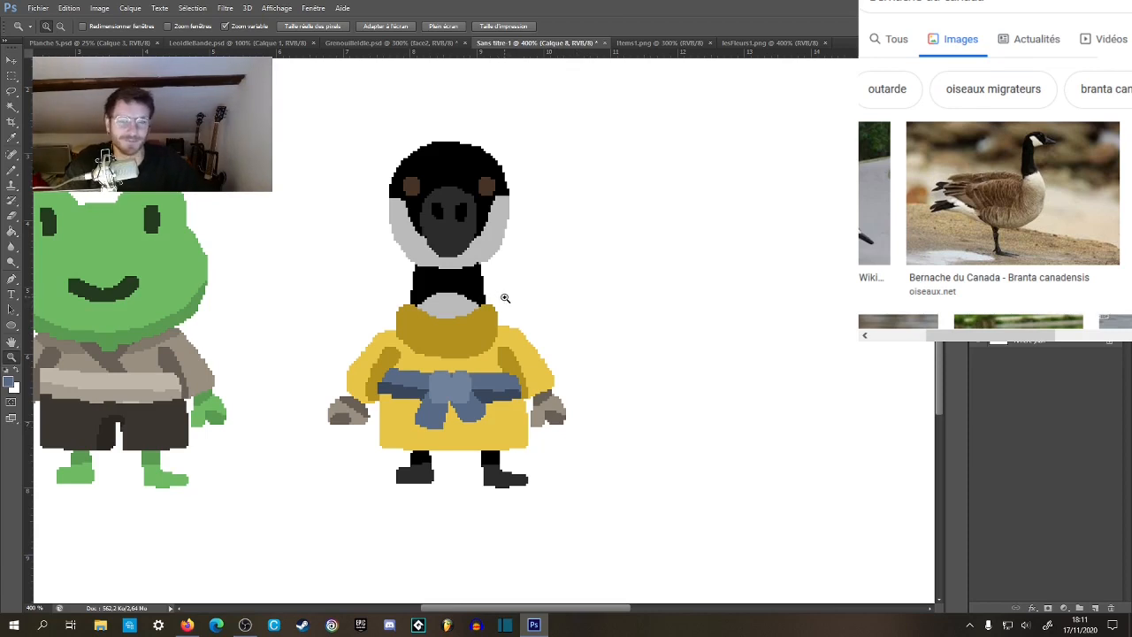
alt+click(505, 298)
click(441, 335)
click(442, 337)
drag(487, 331, 558, 365)
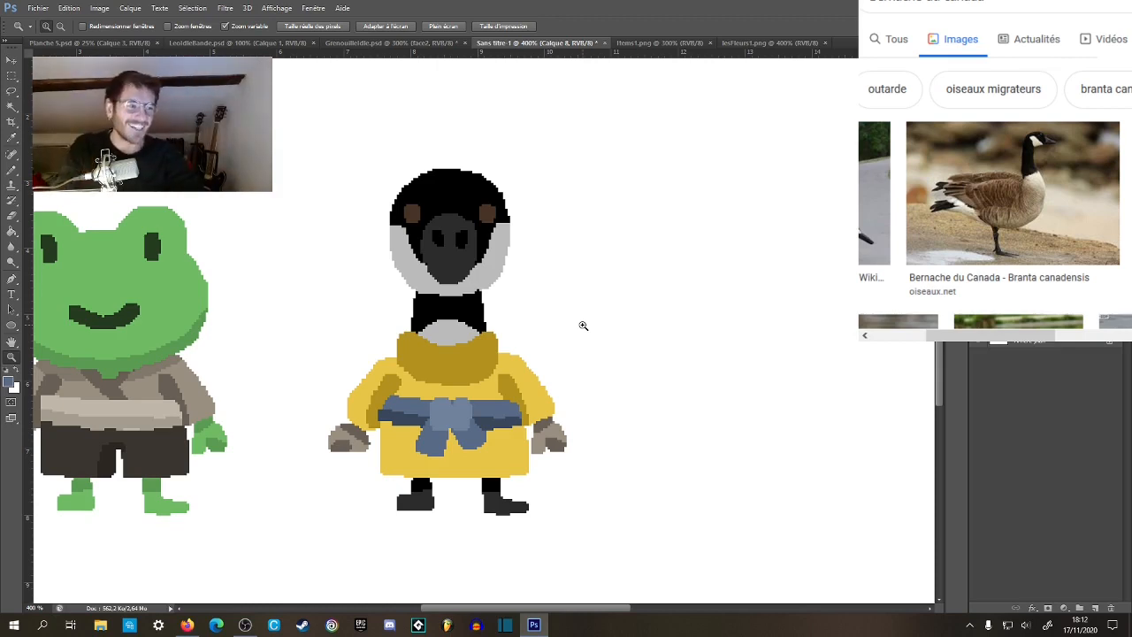
Sample the brown of the goose's eye as the pencil colour.
click(480, 238)
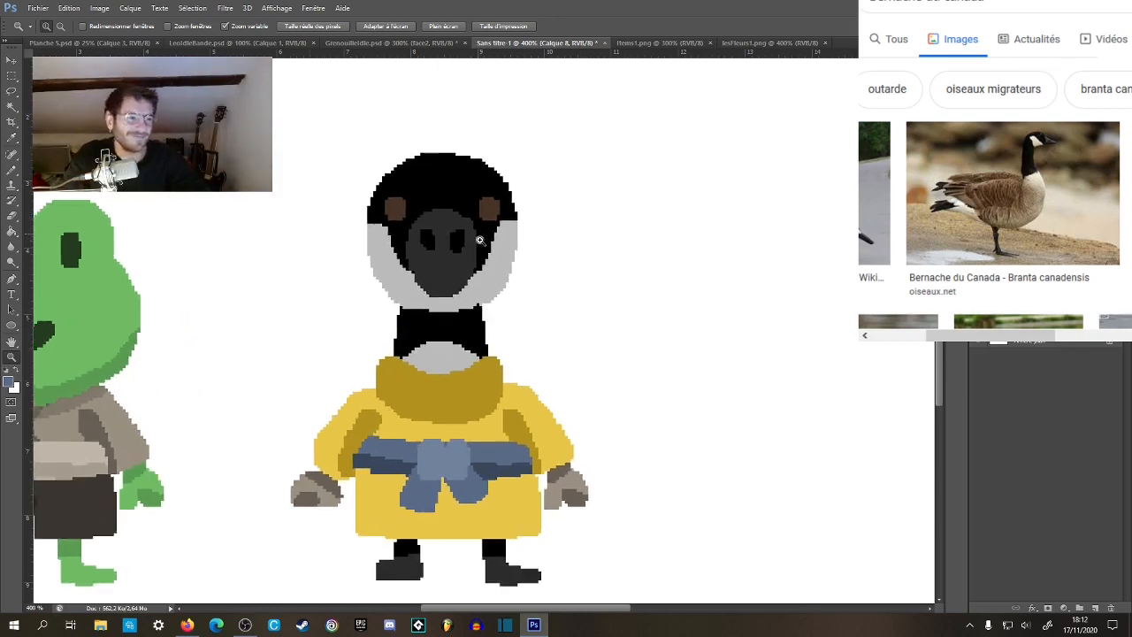
click(481, 245)
click(481, 247)
drag(493, 254, 554, 227)
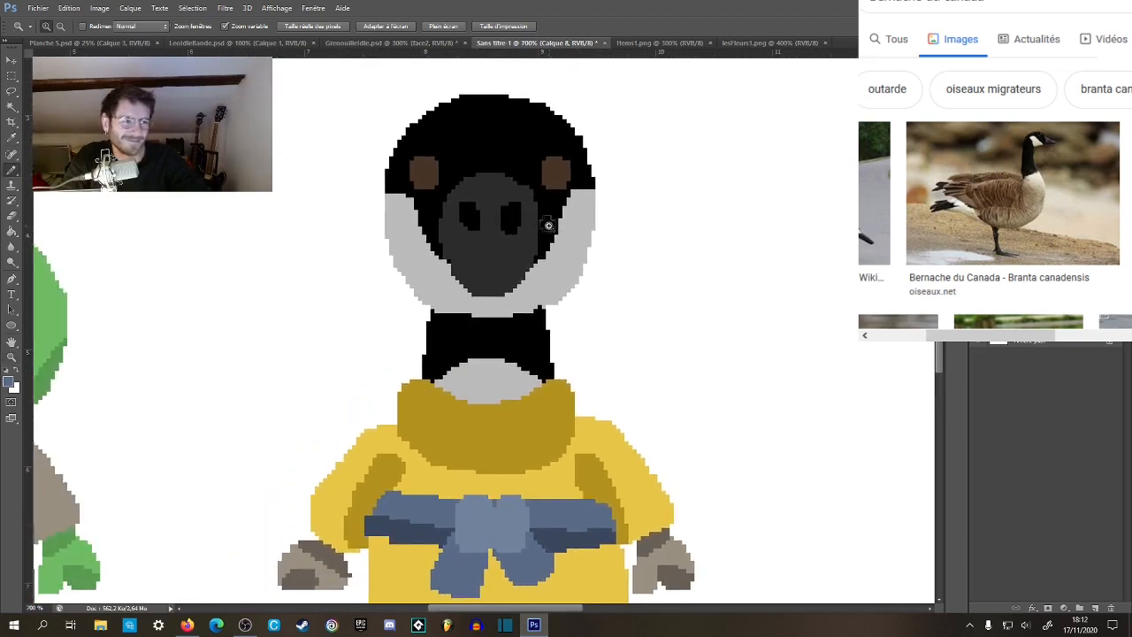
drag(540, 165, 525, 218)
click(525, 218)
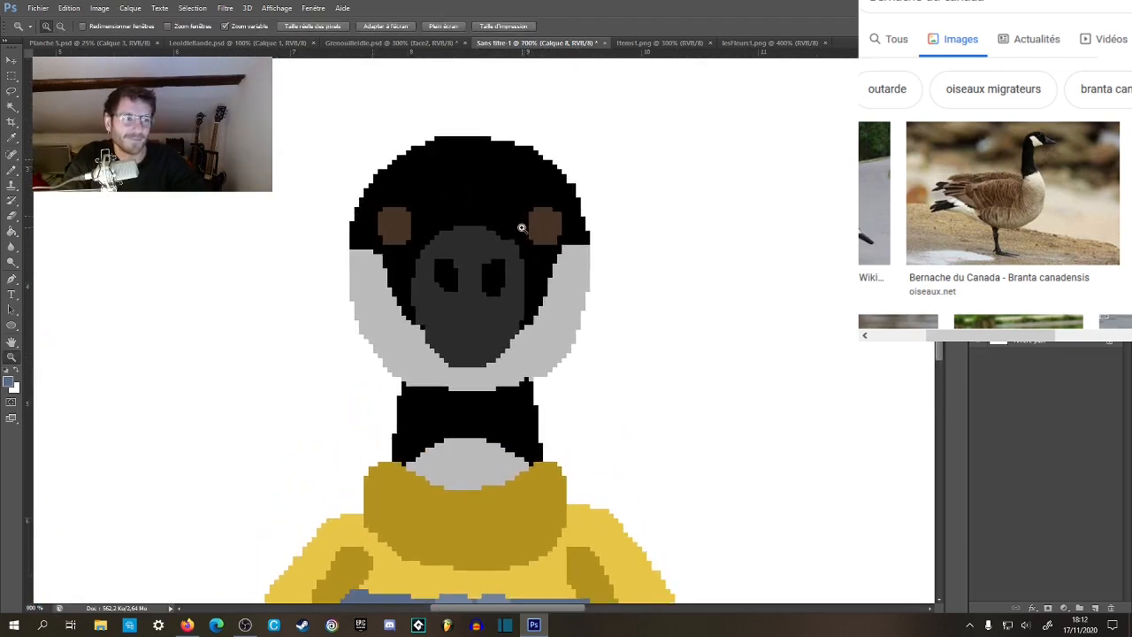
key(b)
alt+click(551, 225)
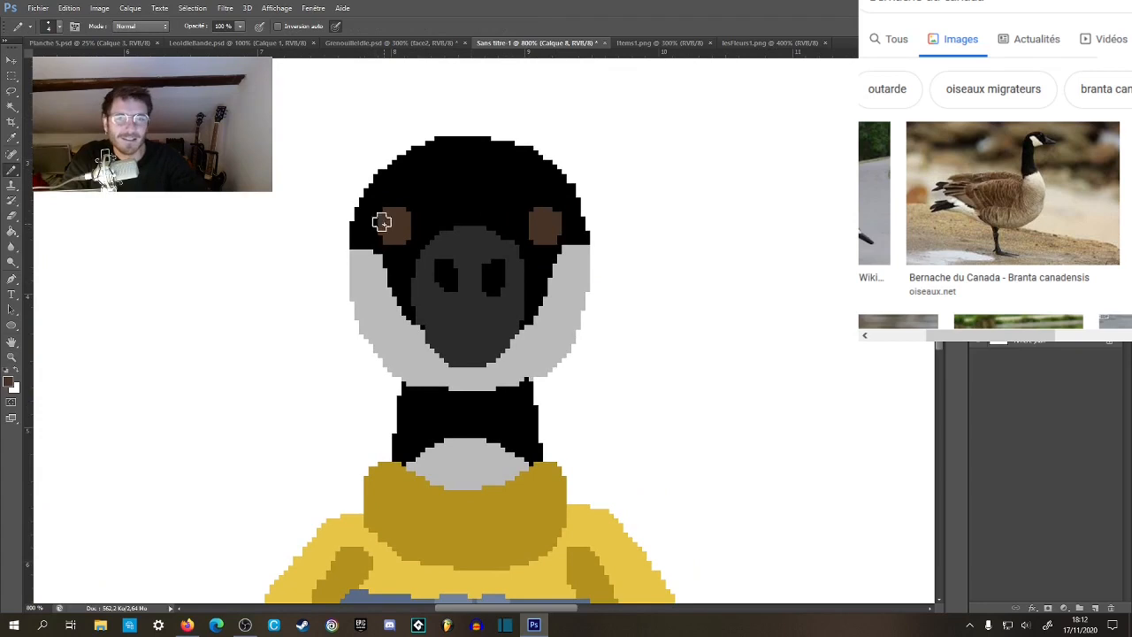
Try to add thin brown lashes at the outer corners of both eyes with a 1 px pencil.
right_click(596, 220)
click(705, 237)
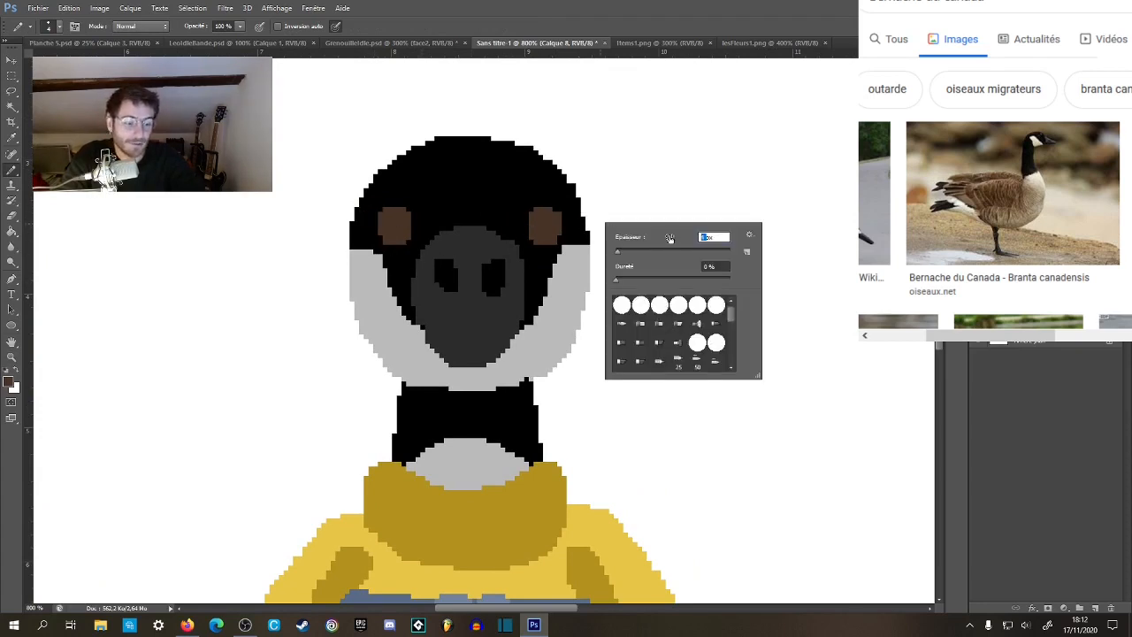
key(Return)
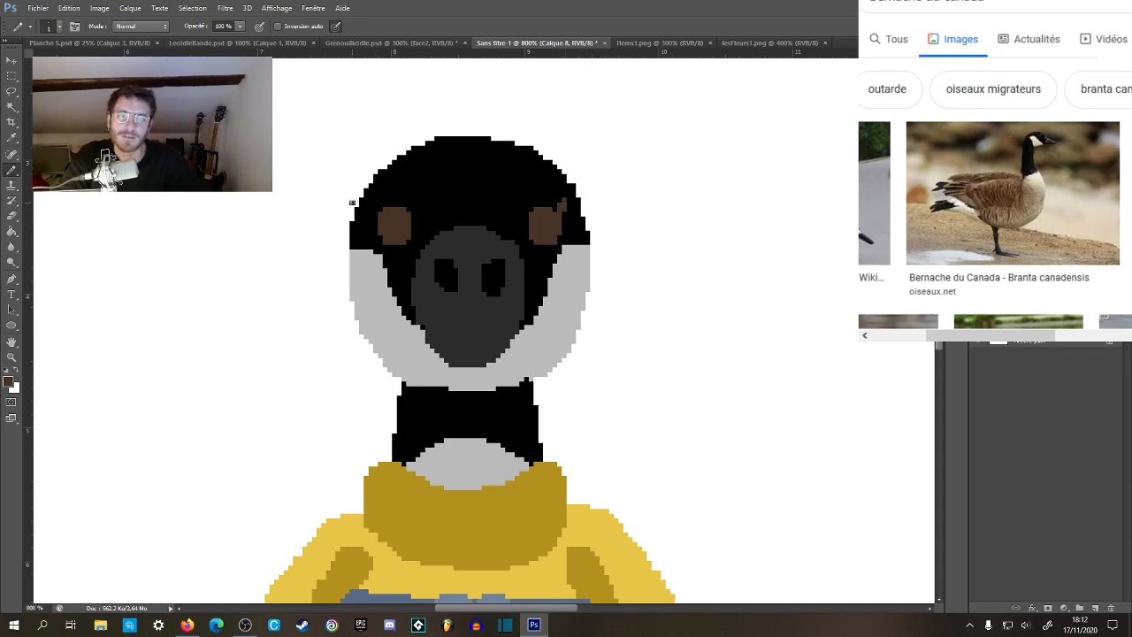
key(z)
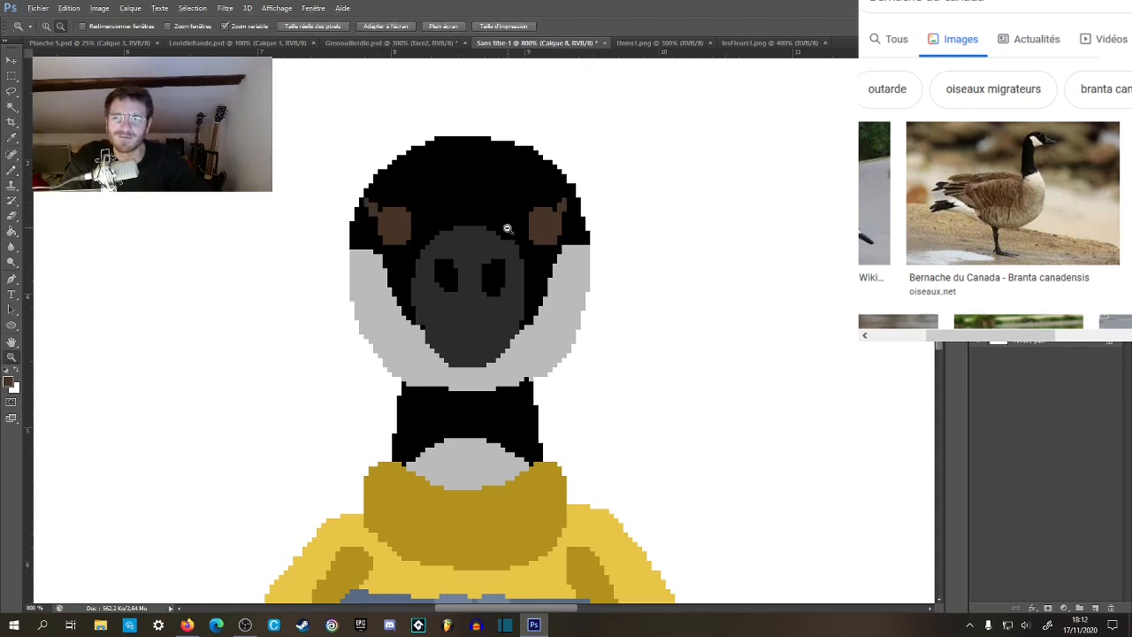
alt+click(507, 229)
alt+click(507, 229)
alt+click(507, 228)
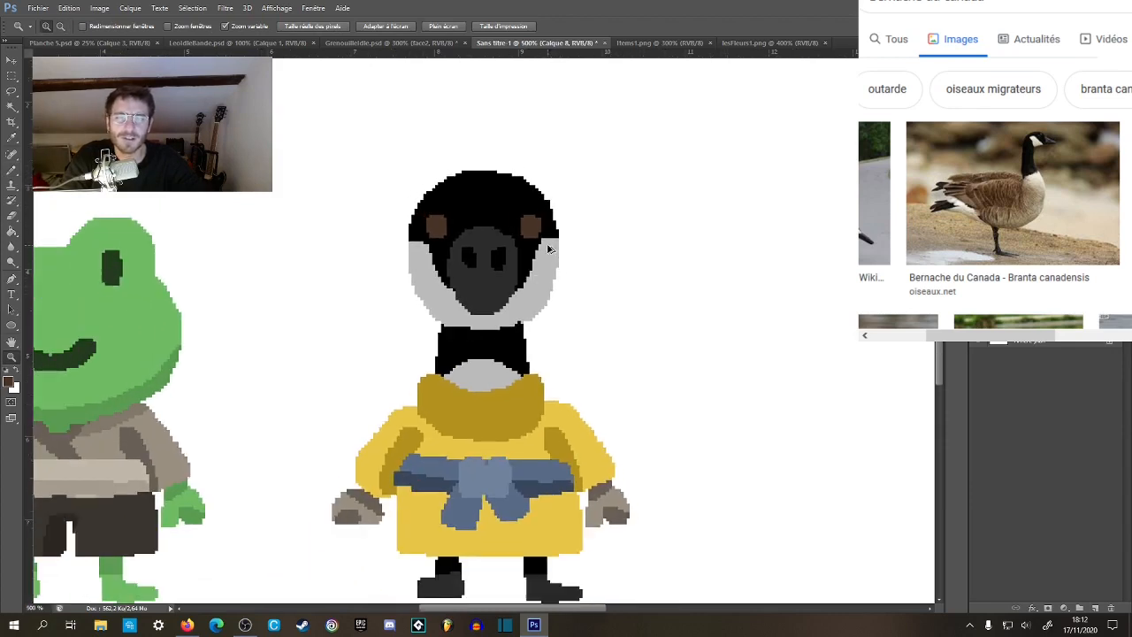
Set the pencil size to 3 px and paint thicker brown lashes at the outer upper corners of both eyes.
click(549, 248)
click(548, 246)
click(550, 239)
key(b)
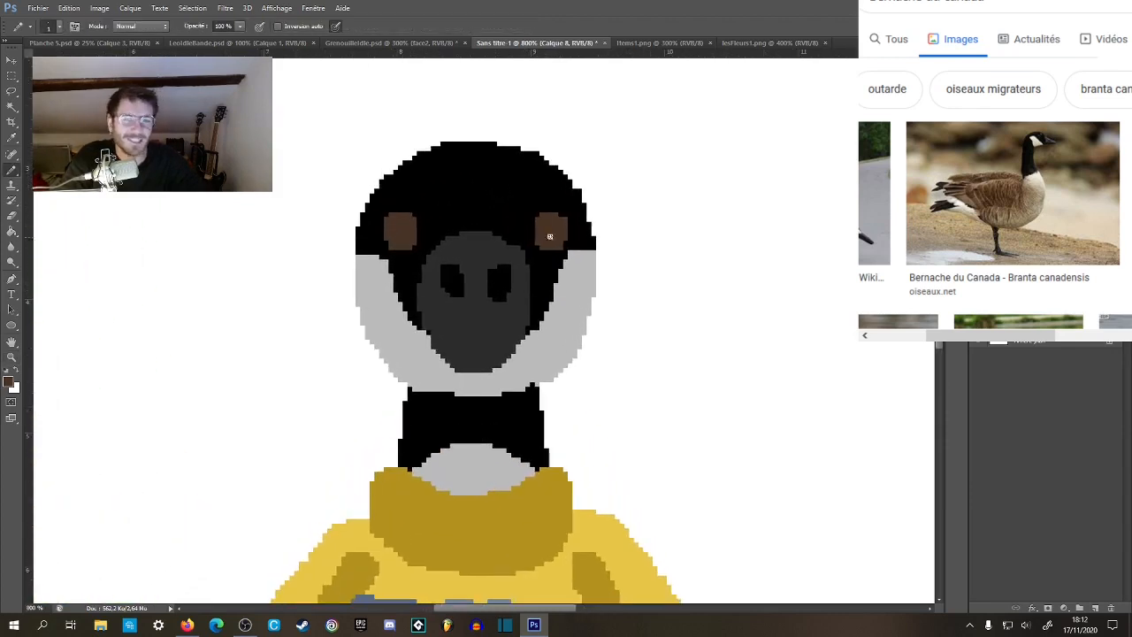
right_click(548, 219)
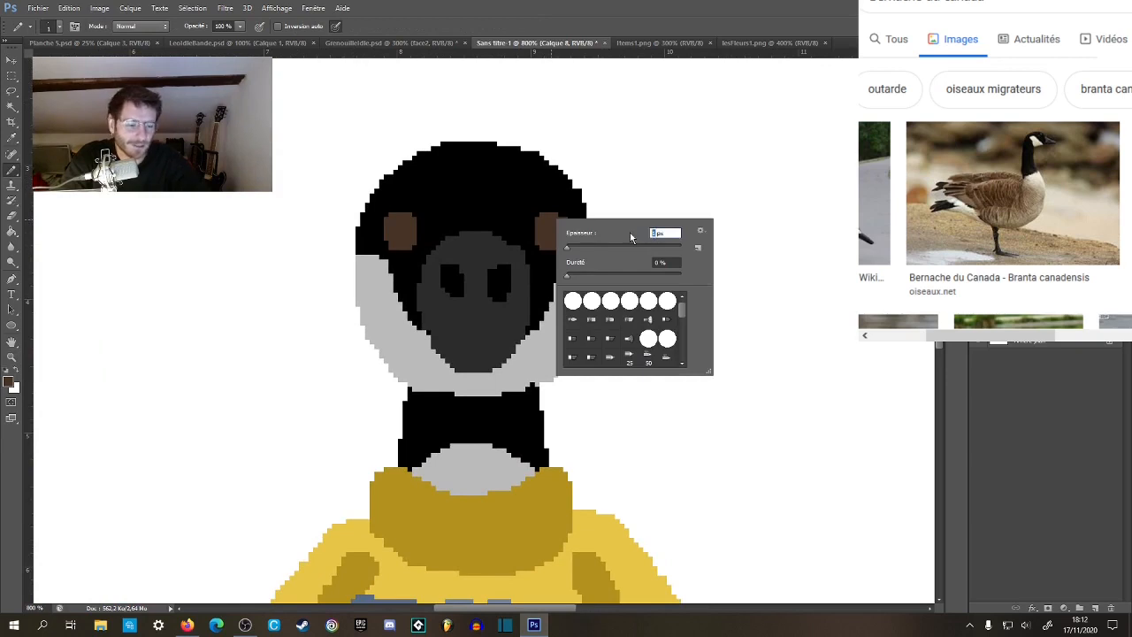
key(Return)
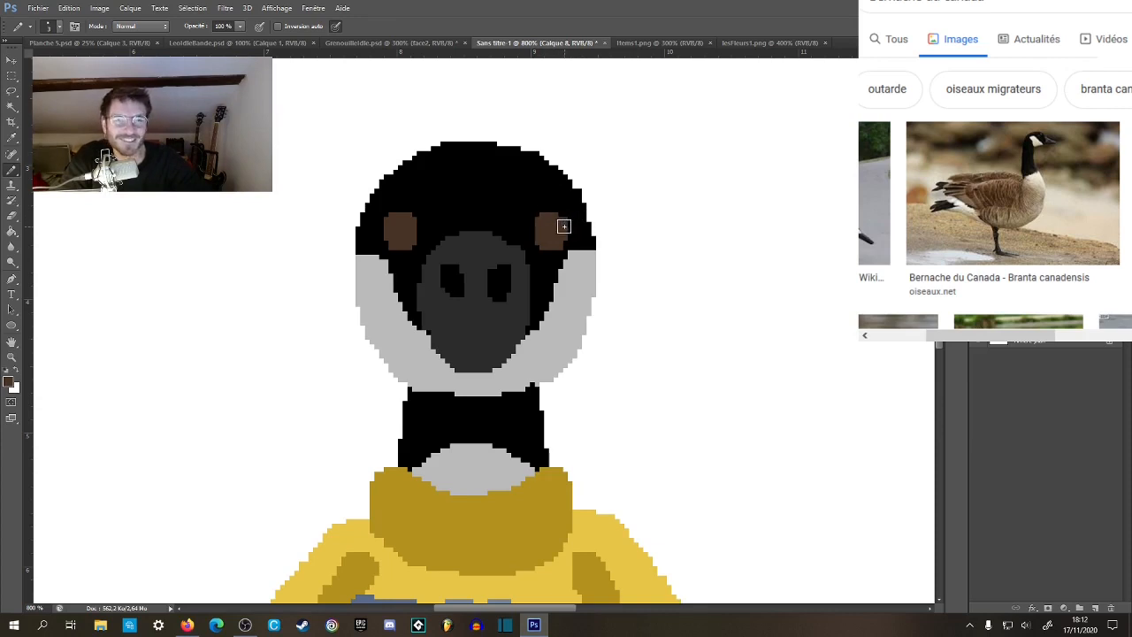
drag(376, 217, 382, 217)
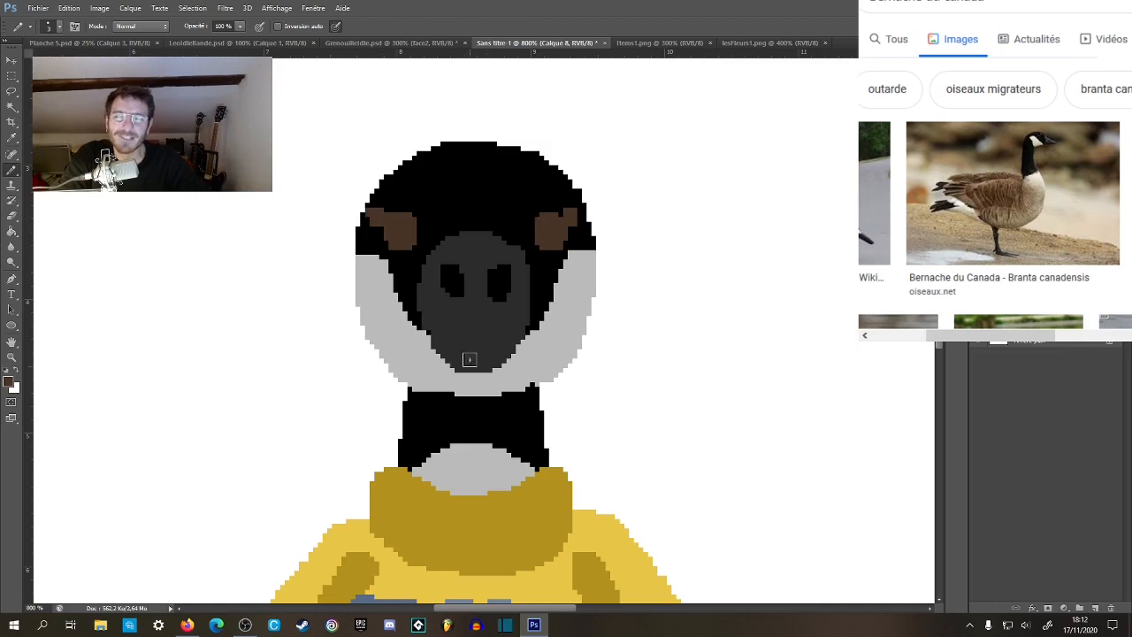
Remove the brown lashes from the outer corners of both of the goose's eyes.
key(ctrl+z)
click(372, 218)
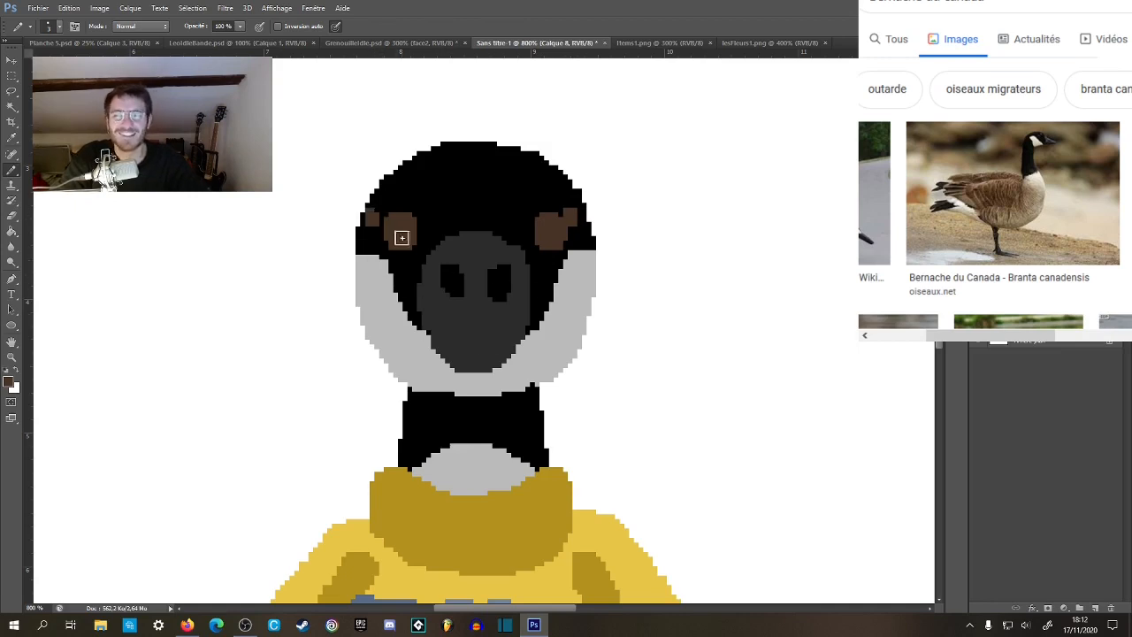
click(377, 220)
key(z)
scroll(499, 307, down, 5)
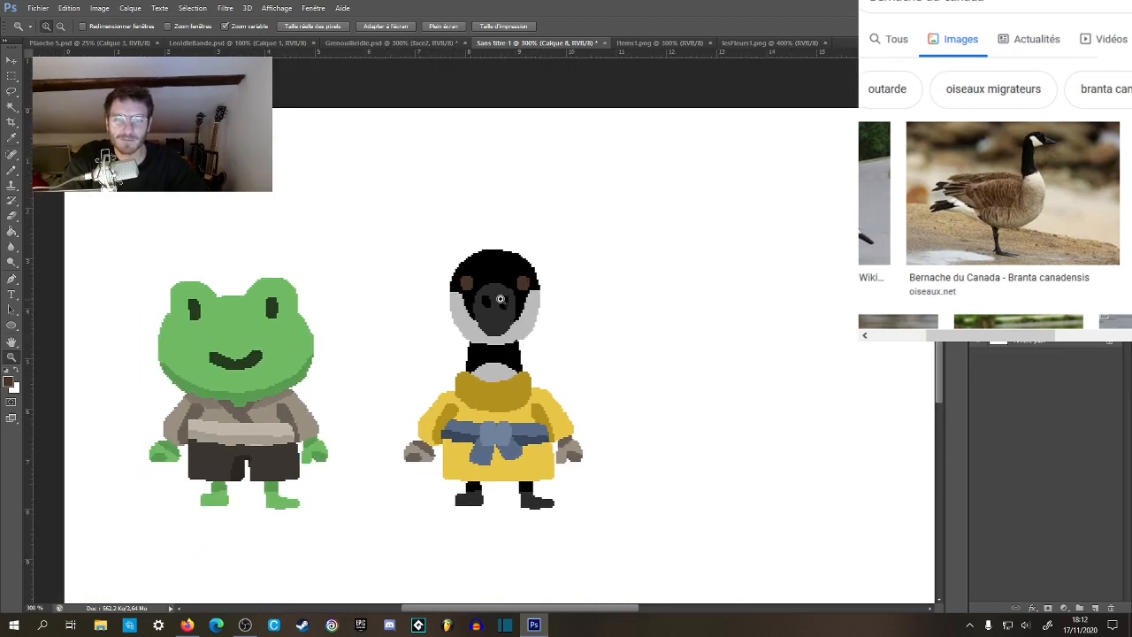
scroll(500, 300, up, 5)
Try to paint dark grey lashes beside both eyes within a selection of the goose's black head area.
key(b)
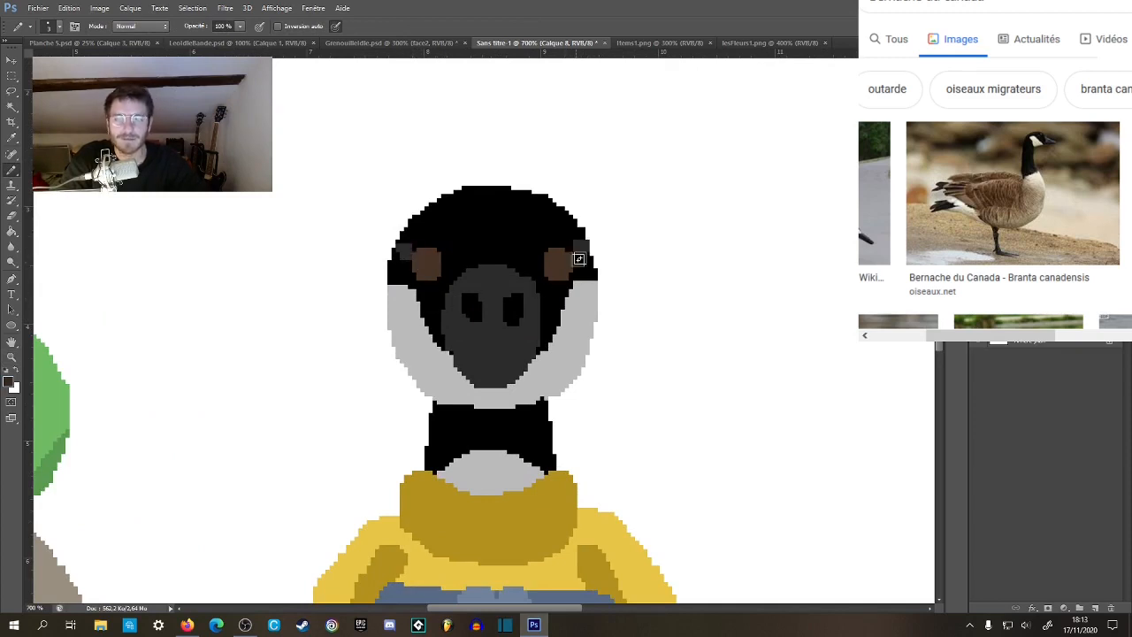
key(w)
click(509, 242)
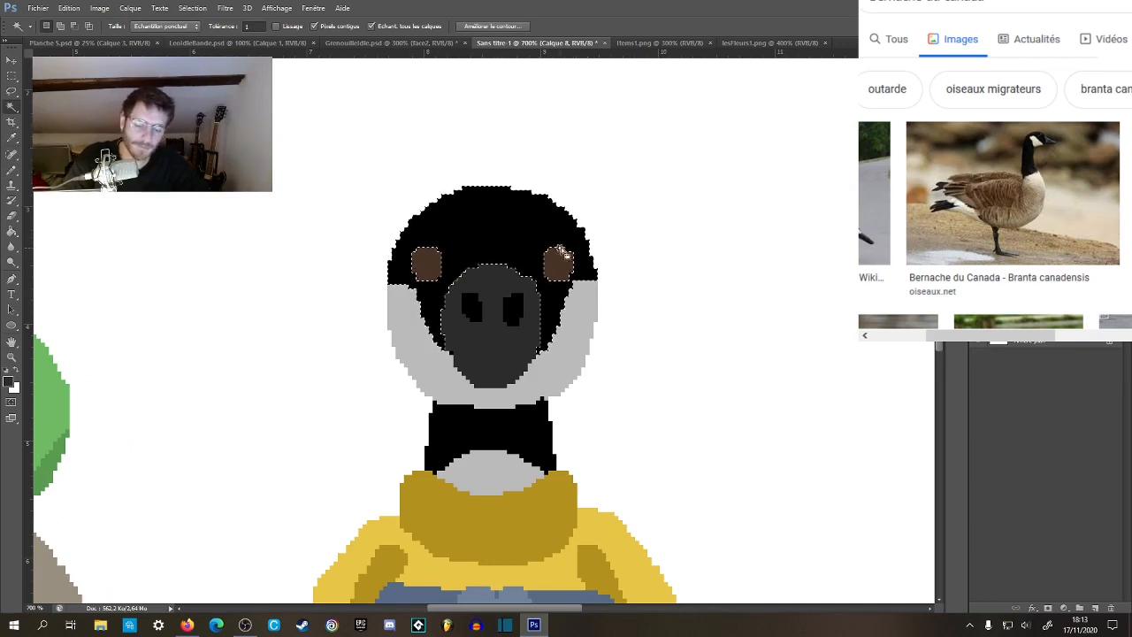
key(b)
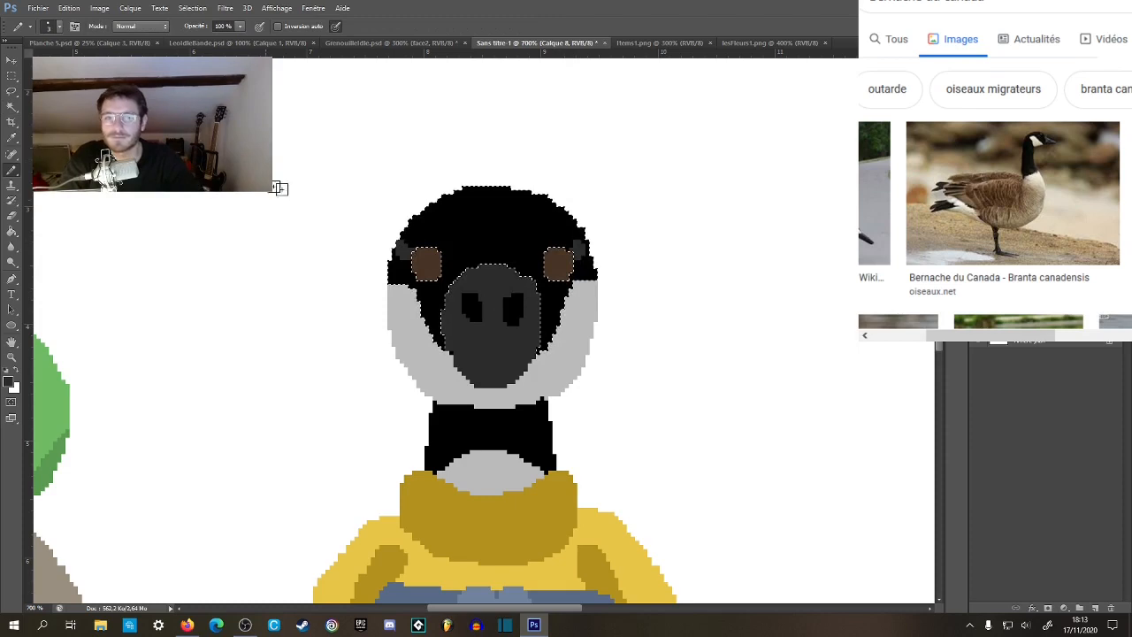
drag(401, 248, 406, 253)
click(14, 78)
click(241, 223)
key(z)
alt+click(429, 390)
alt+click(429, 391)
alt+click(429, 391)
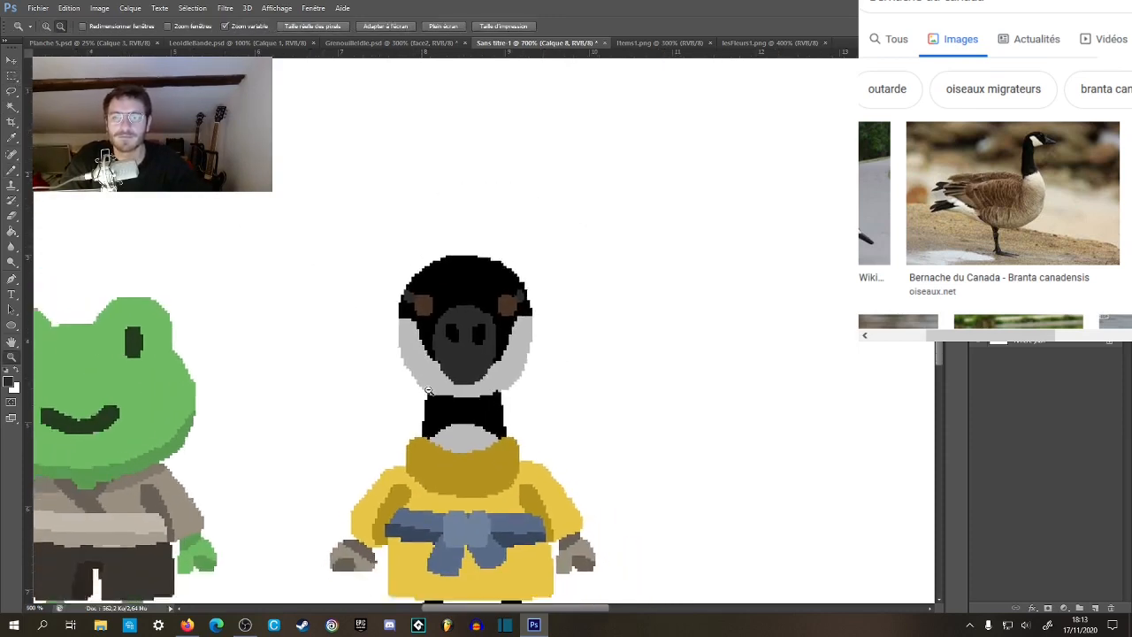
alt+click(433, 396)
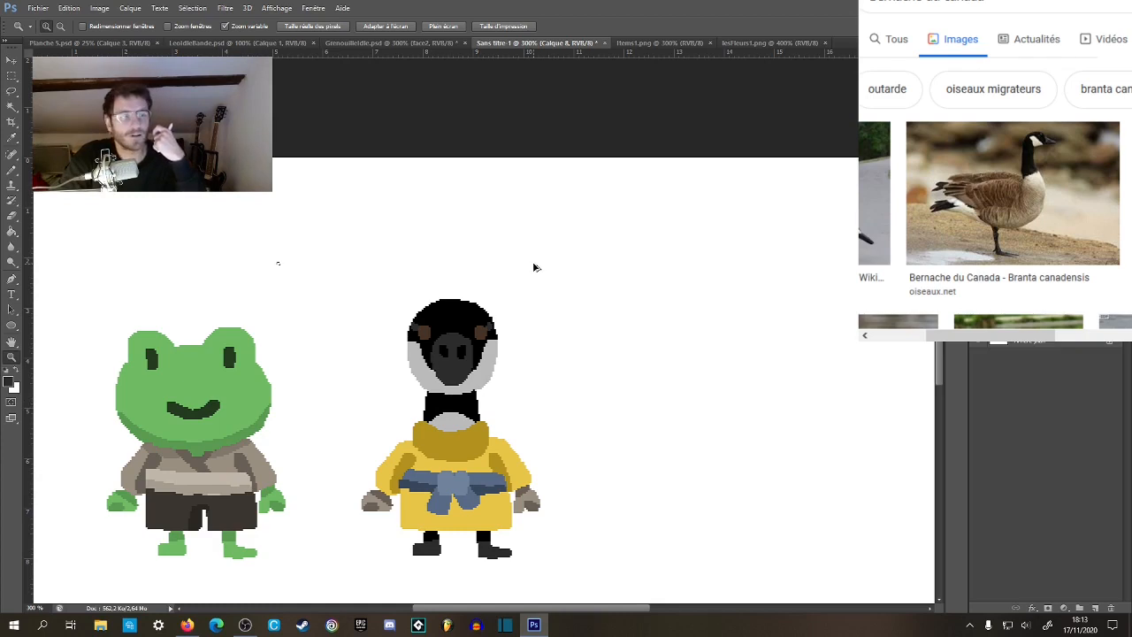
key(ctrl+shift+d)
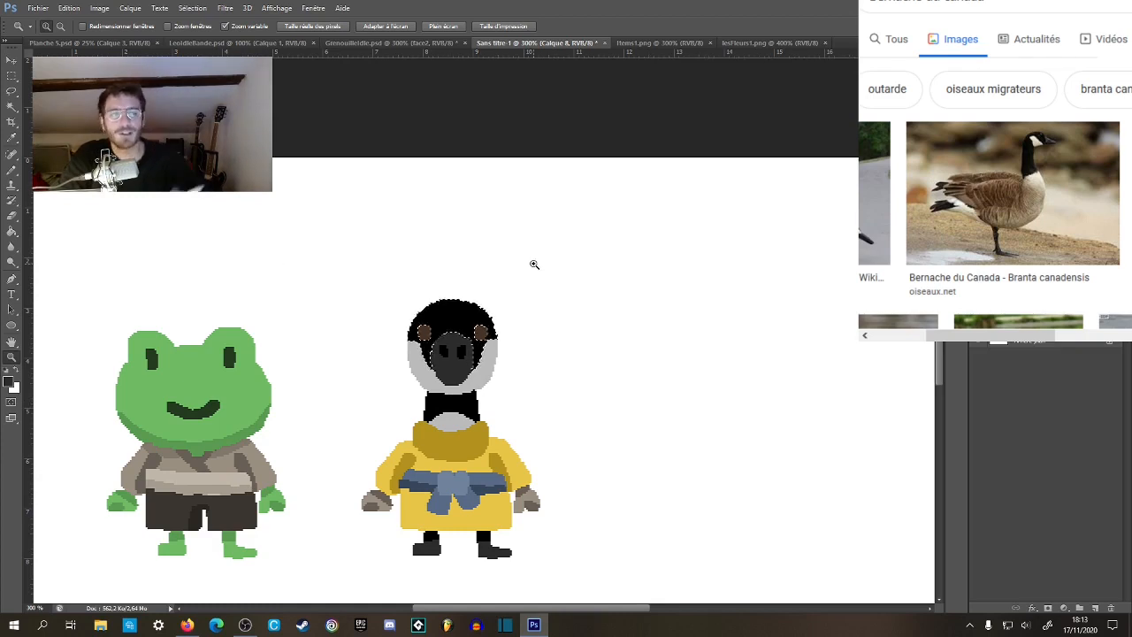
key(m)
key(ctrl+d)
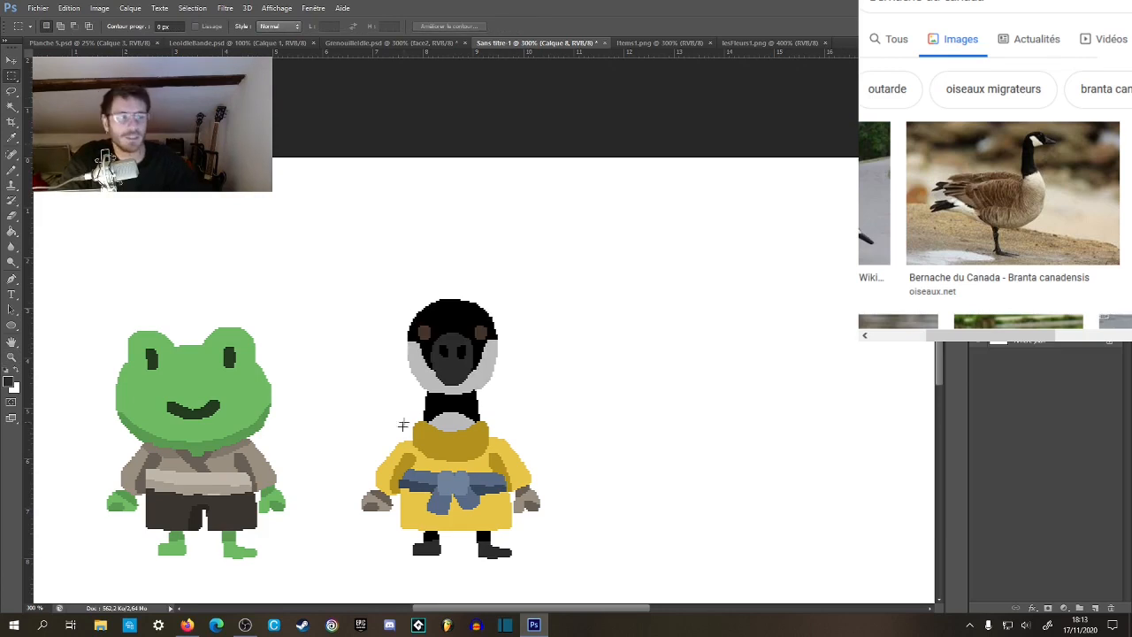
Try to paste a copy of the whole goose from a rectangular selection onto a new layer.
key(ctrl+space)
ctrl+click(428, 454)
drag(477, 450, 432, 335)
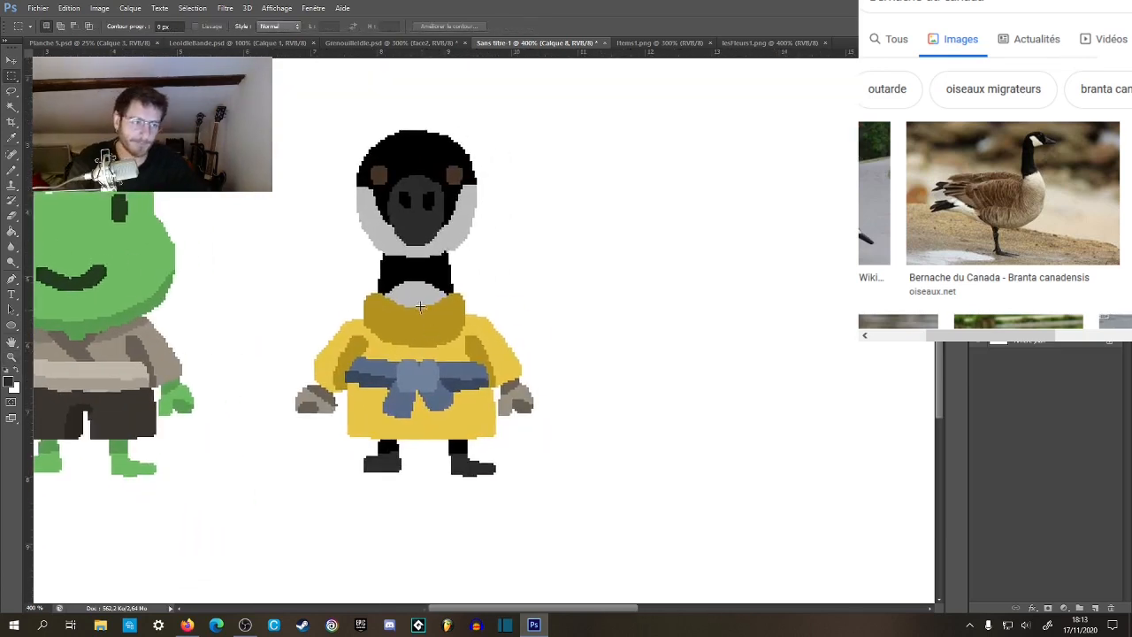
drag(285, 118, 559, 505)
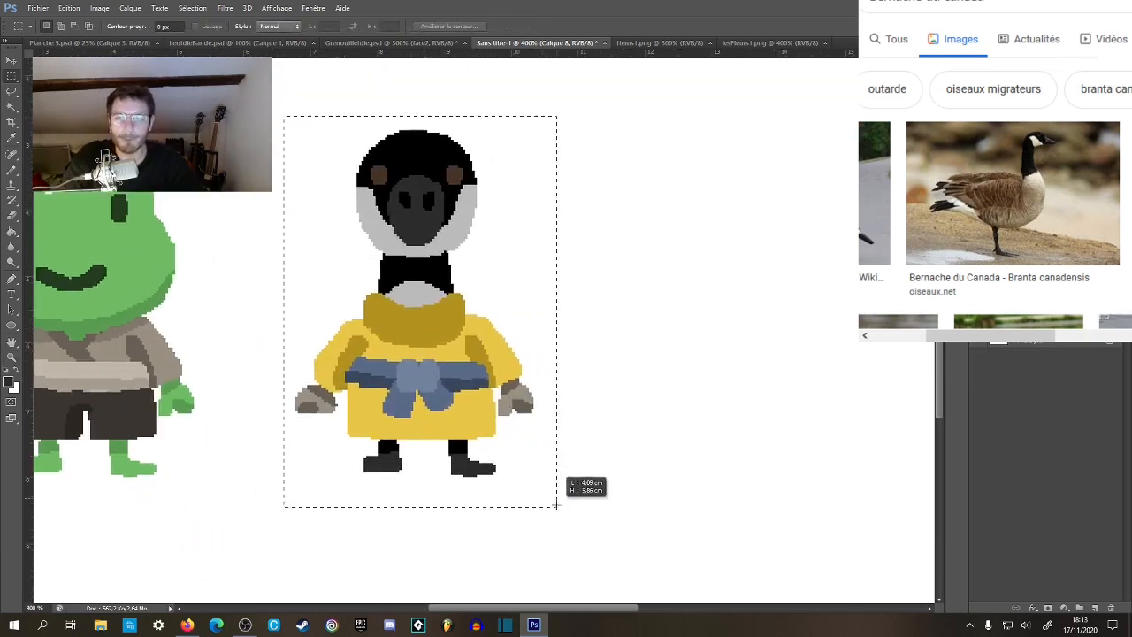
key(ctrl+c)
key(ctrl+v)
key(v)
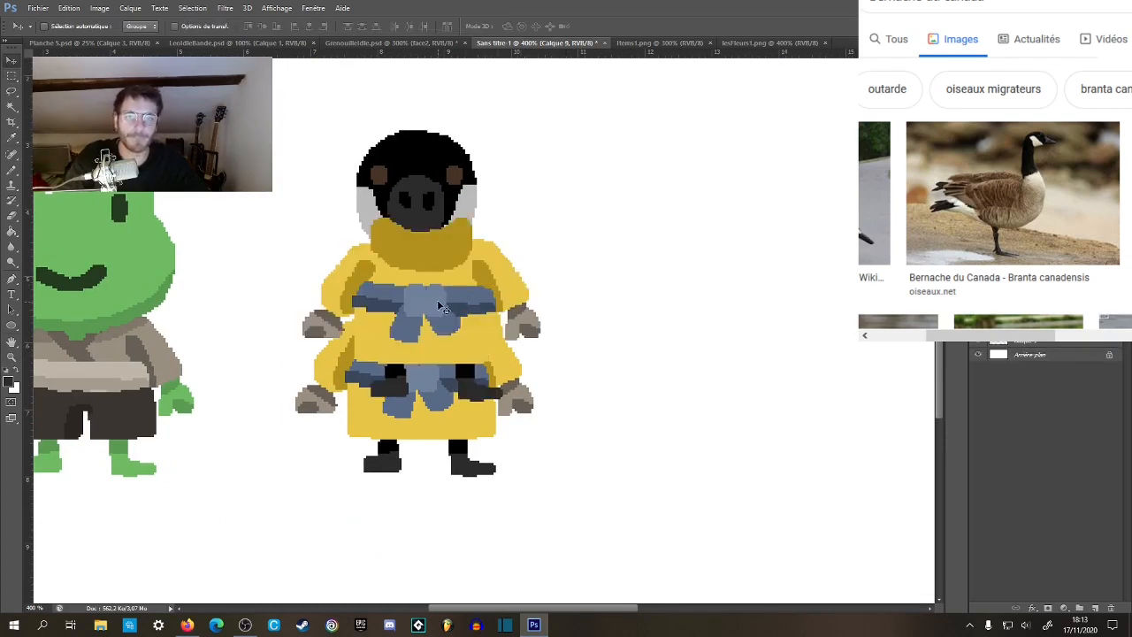
key(ctrl+z)
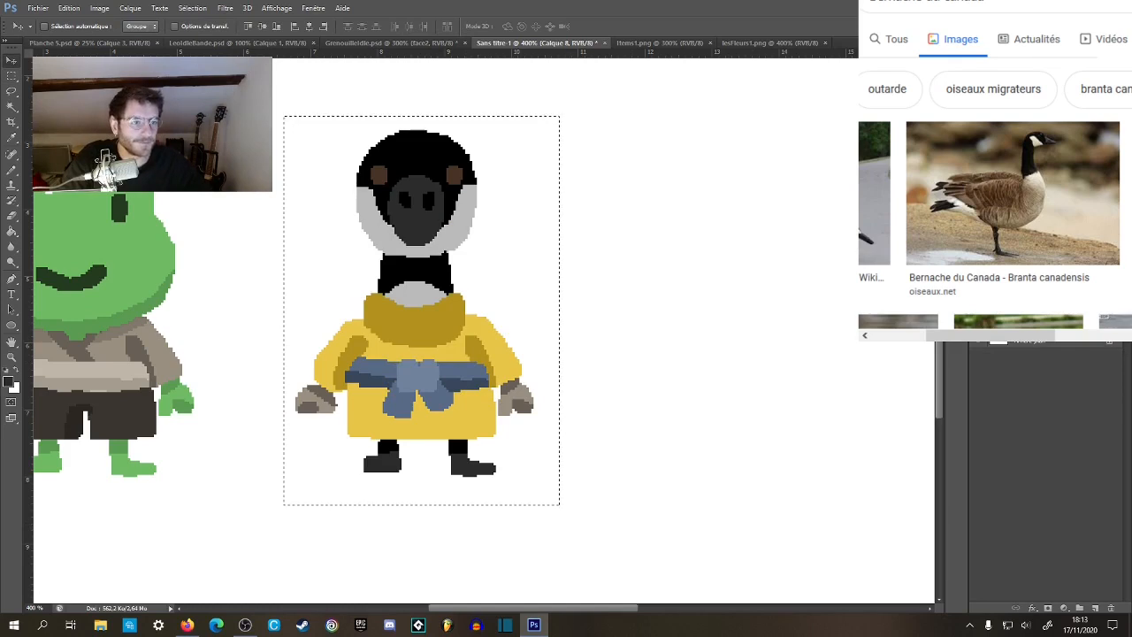
Examine the goose beside the frog and look over the sprites in items1.png and lesFleurs1.png for comparison.
drag(619, 323, 681, 331)
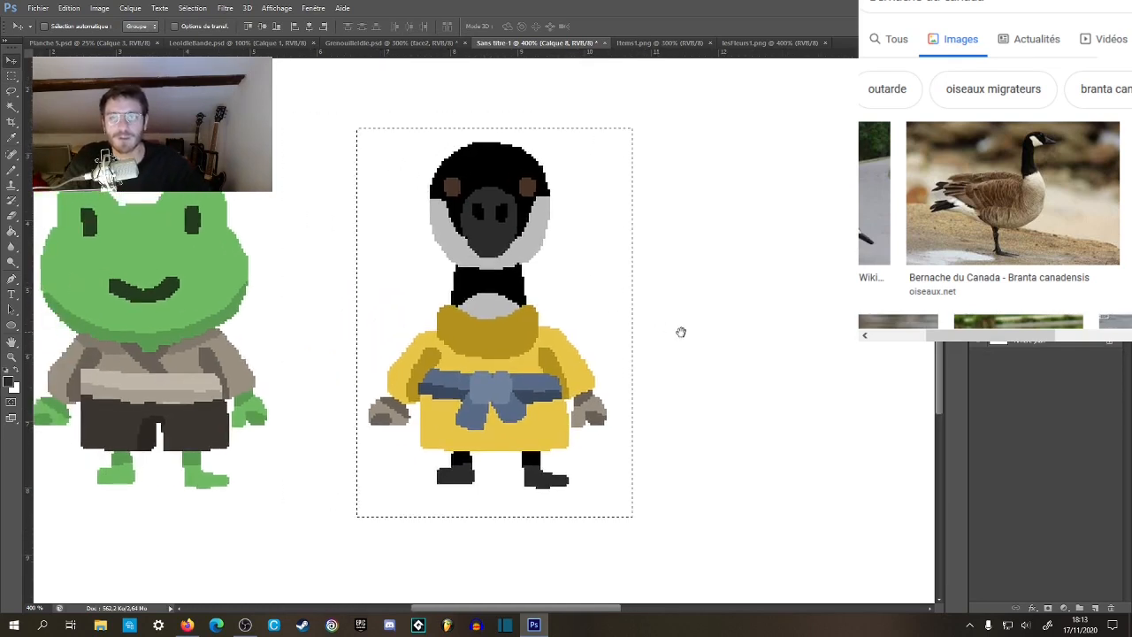
click(16, 73)
click(289, 225)
key(z)
alt+click(289, 227)
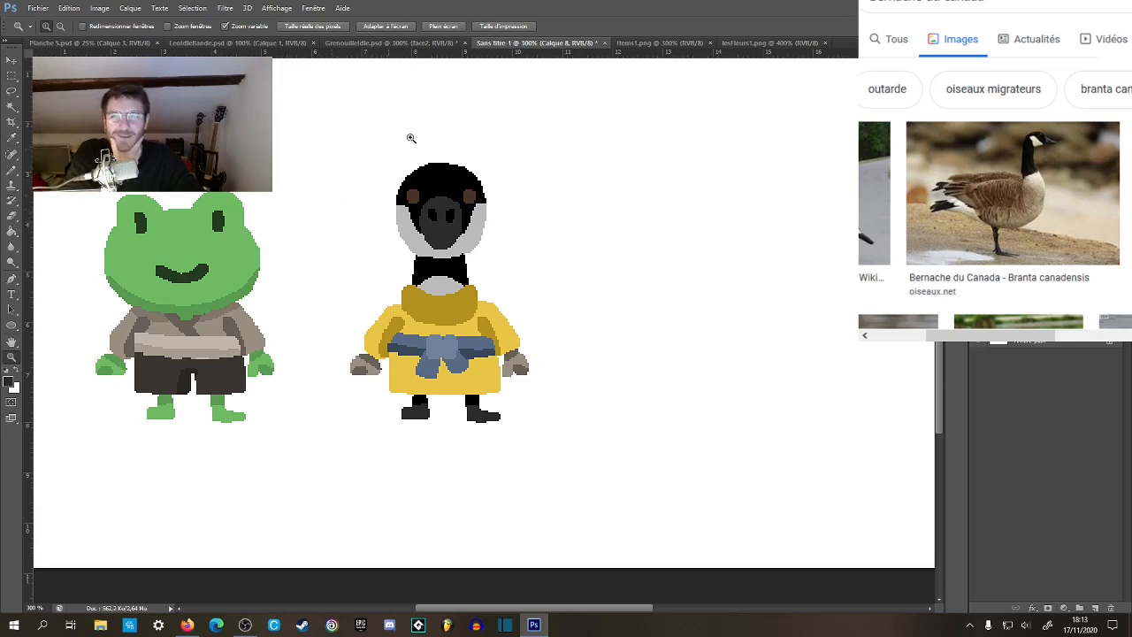
click(659, 43)
click(750, 43)
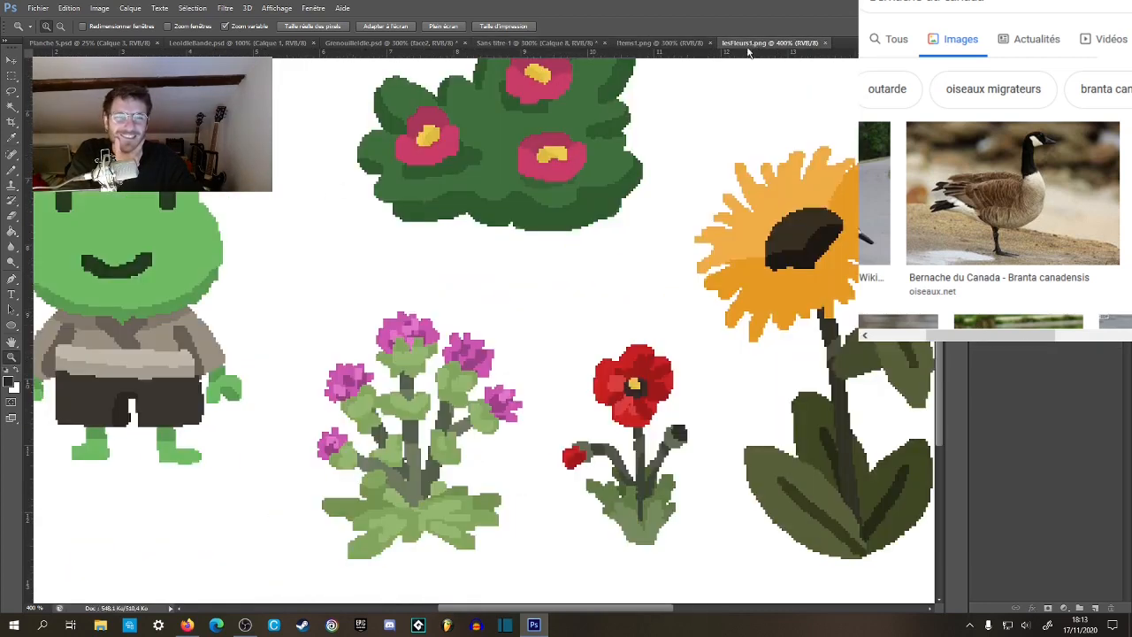
click(665, 42)
click(536, 42)
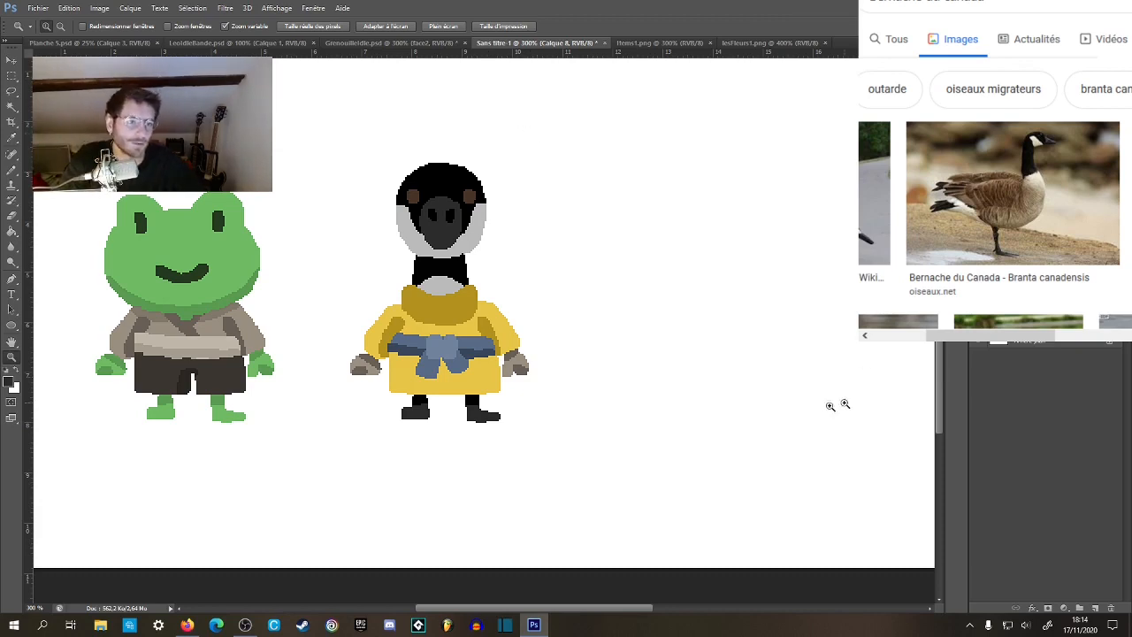
Select the light yellow upper part, sleeves and skirt of the goose's tunic with the Magic Wand.
click(404, 330)
click(404, 330)
click(404, 330)
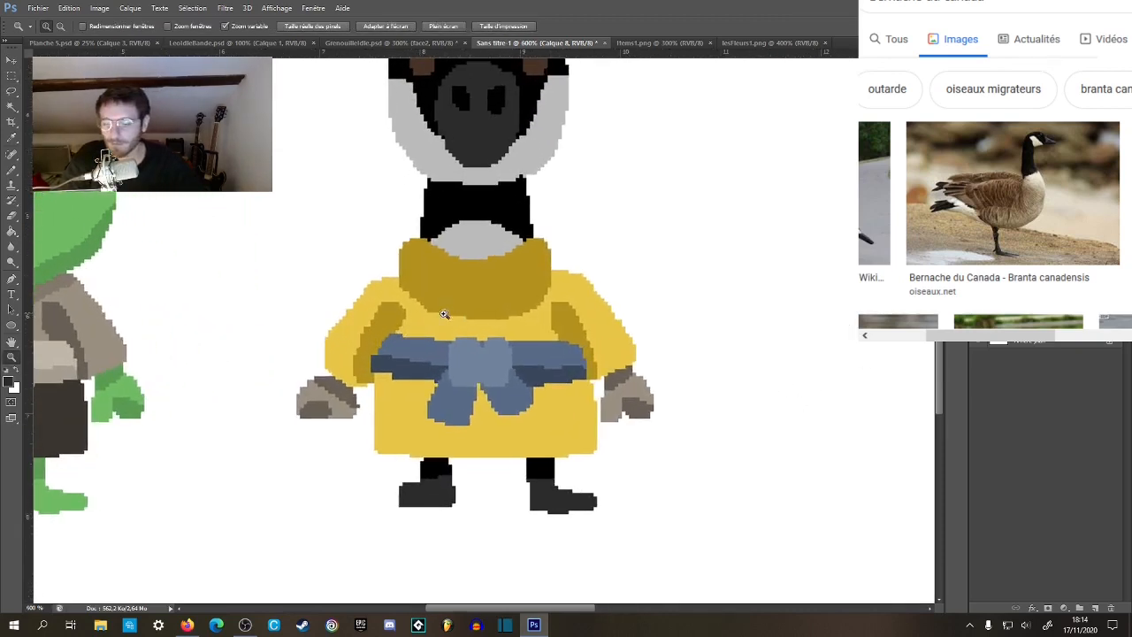
key(w)
click(444, 319)
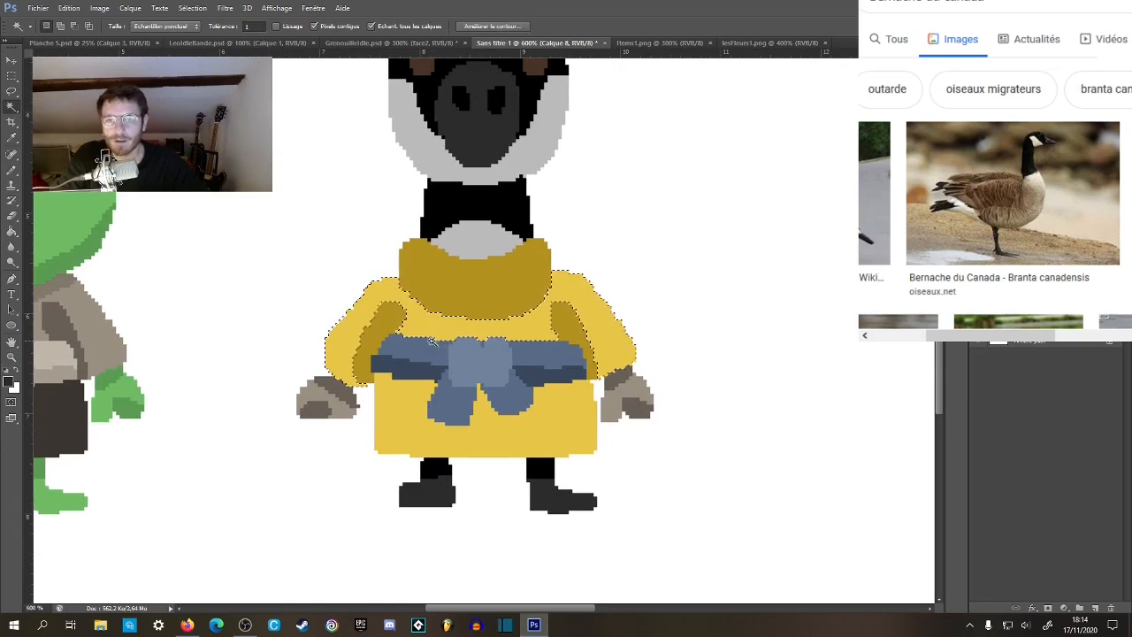
shift+click(395, 416)
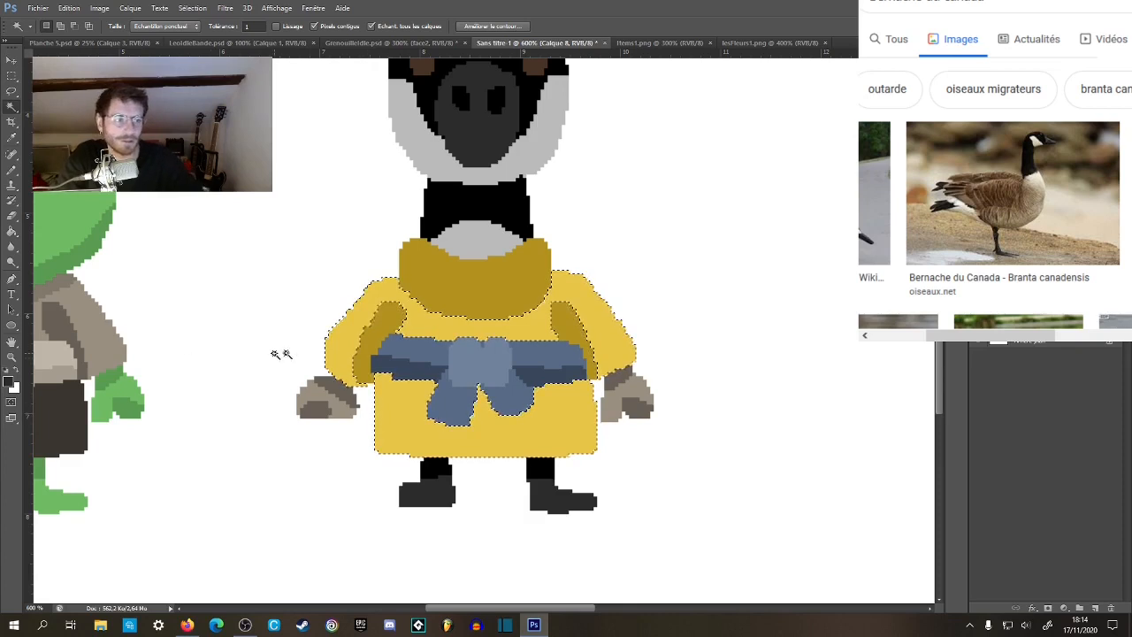
Sample the tunic's light yellow and set the pencil colour to the darker yellow #ceaf3d.
key(b)
alt+click(412, 325)
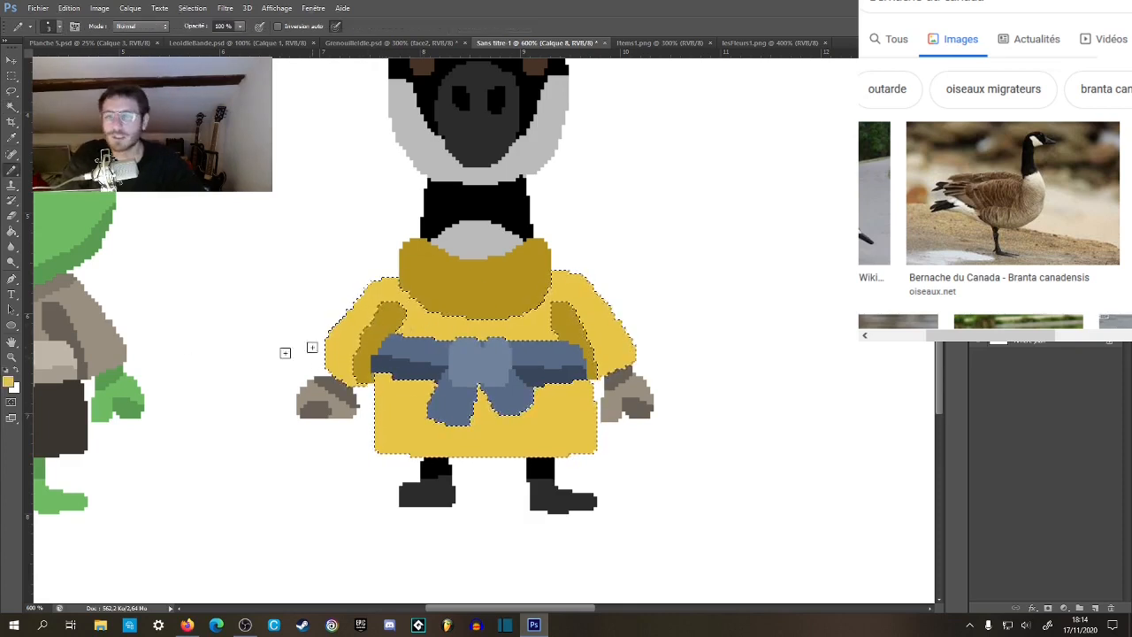
click(11, 385)
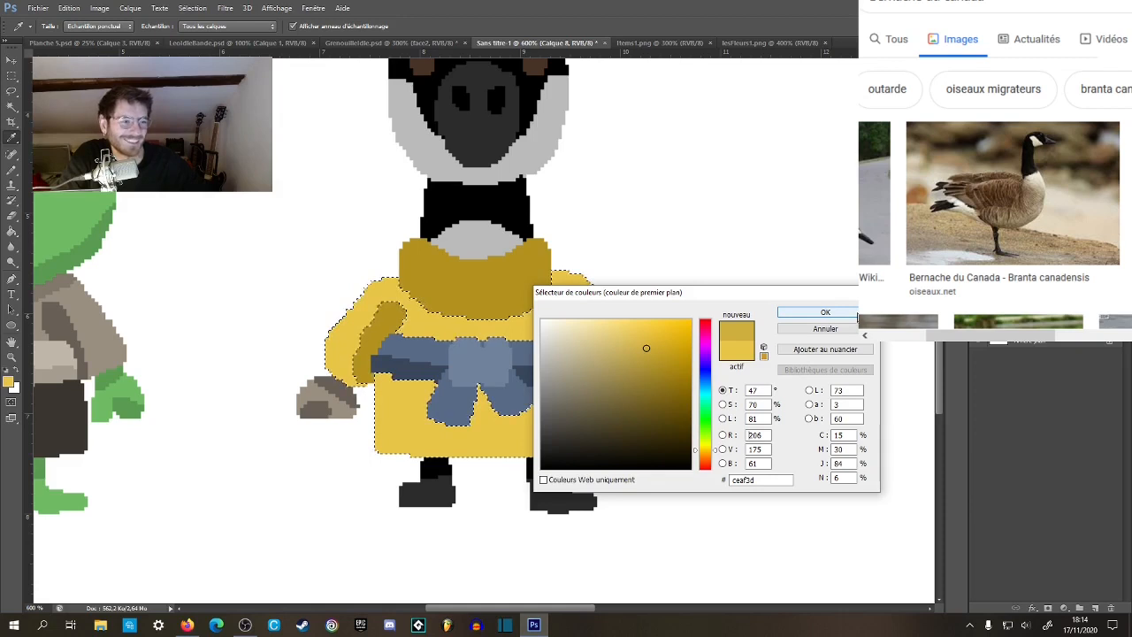
click(850, 314)
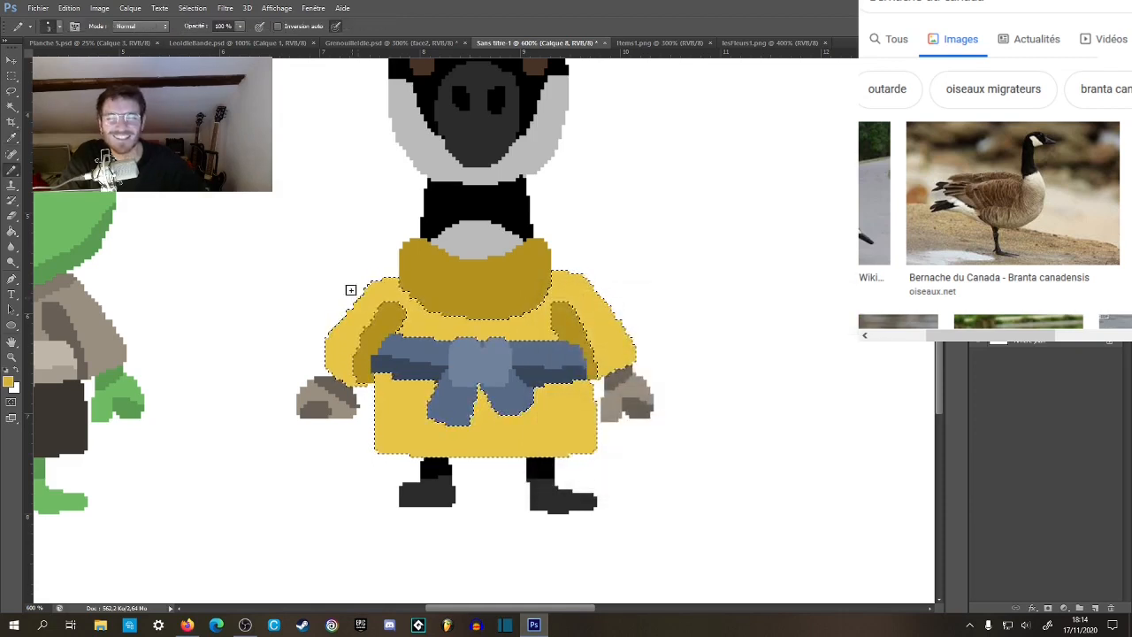
Paint short vertical darker yellow stripes across the tunic's chest, between the collar and the blue belt.
key(z)
click(352, 285)
click(447, 345)
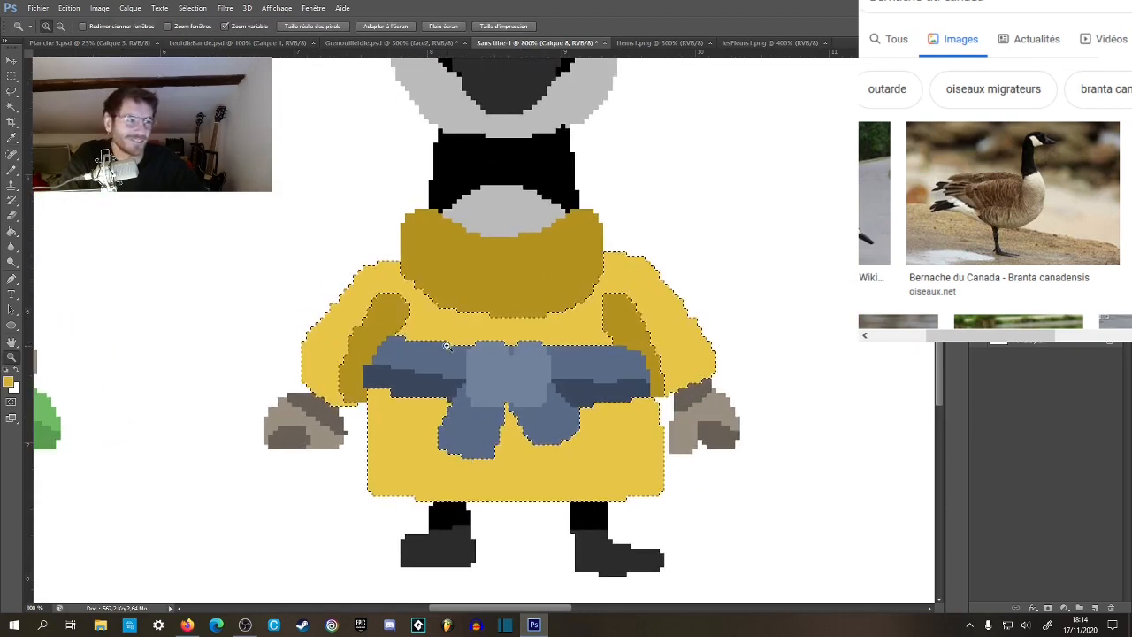
key(b)
drag(424, 318, 455, 340)
mouse_move(484, 320)
mouse_down()
mouse_move(477, 347)
mouse_move(508, 297)
mouse_move(536, 340)
mouse_up()
mouse_move(558, 318)
mouse_down()
mouse_move(563, 340)
mouse_move(602, 341)
mouse_up()
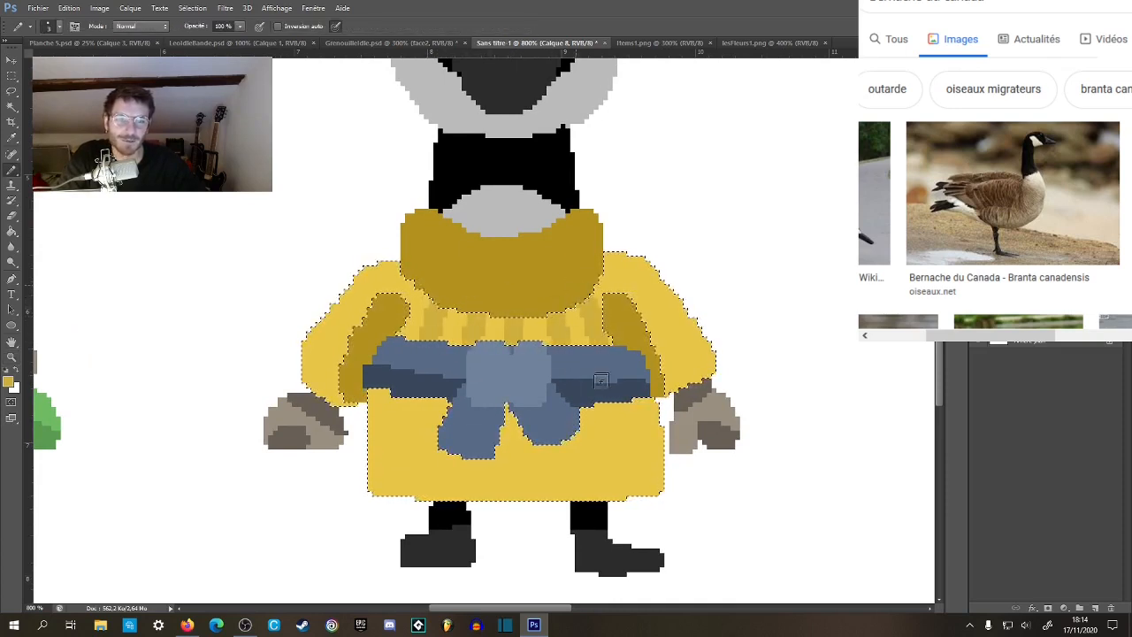
Paint darker yellow stripes along both sleeves and shoulders of the tunic, following the slope of the arms.
drag(422, 293, 367, 371)
mouse_move(381, 265)
mouse_down()
mouse_move(359, 303)
mouse_move(348, 393)
mouse_up()
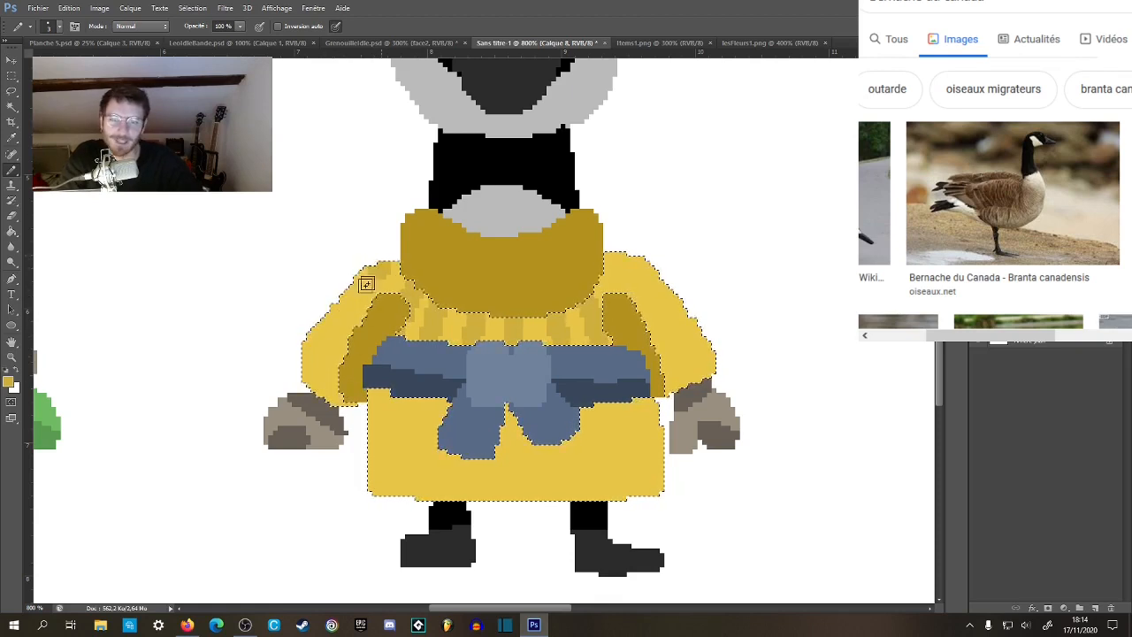
drag(609, 309, 450, 273)
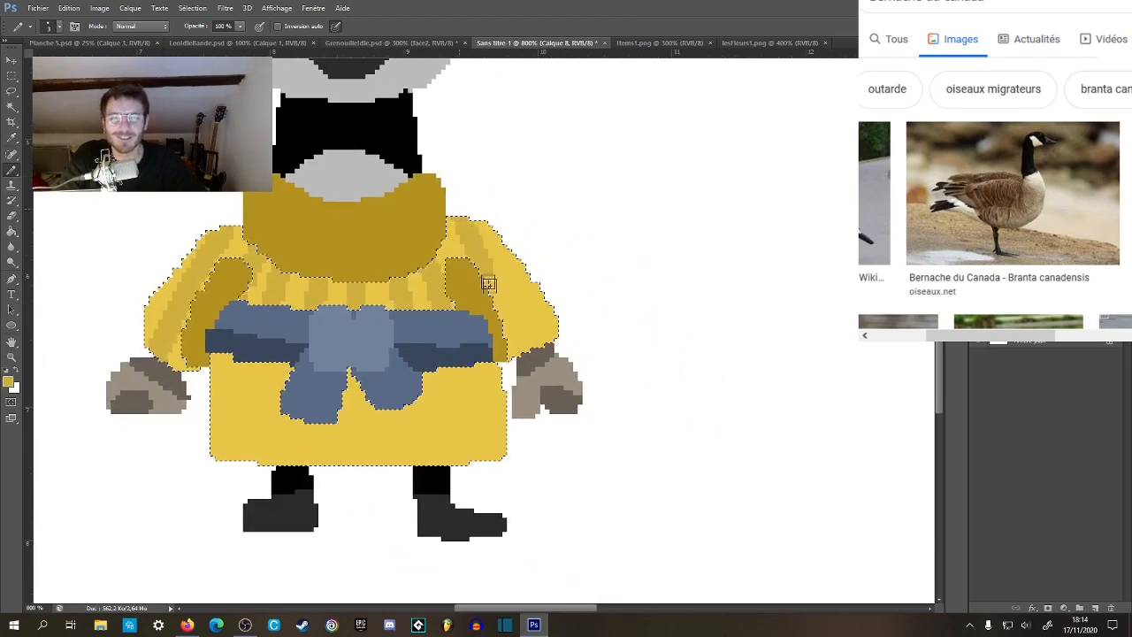
drag(482, 356, 584, 285)
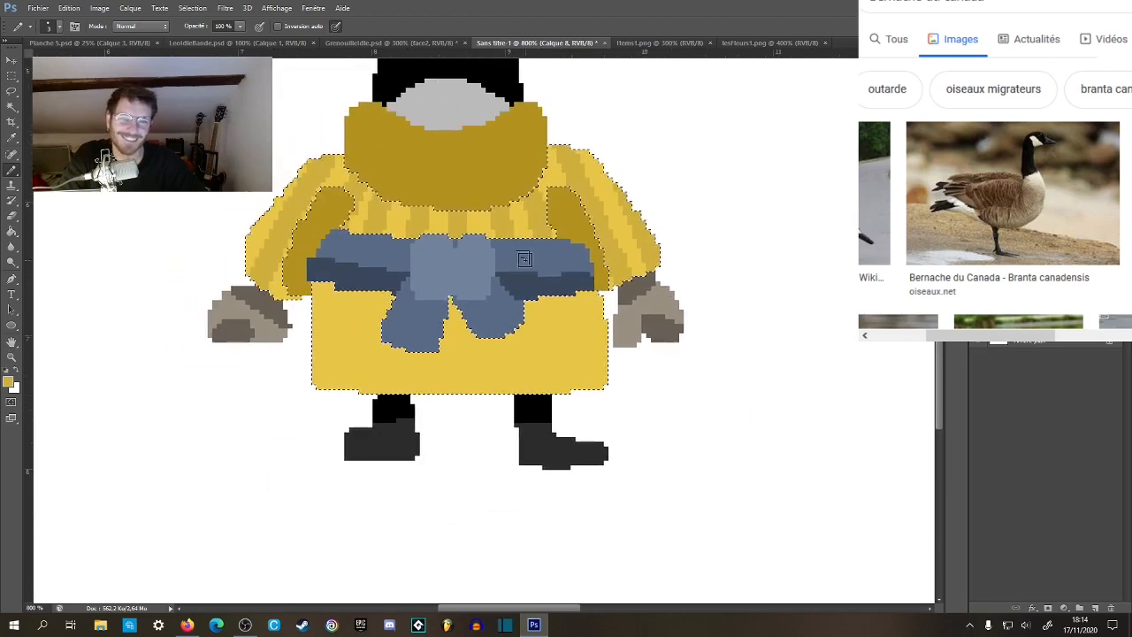
Paint darker yellow stripes down the left half and centre of the tunic's skirt, fanning out below the belt.
drag(351, 272, 308, 425)
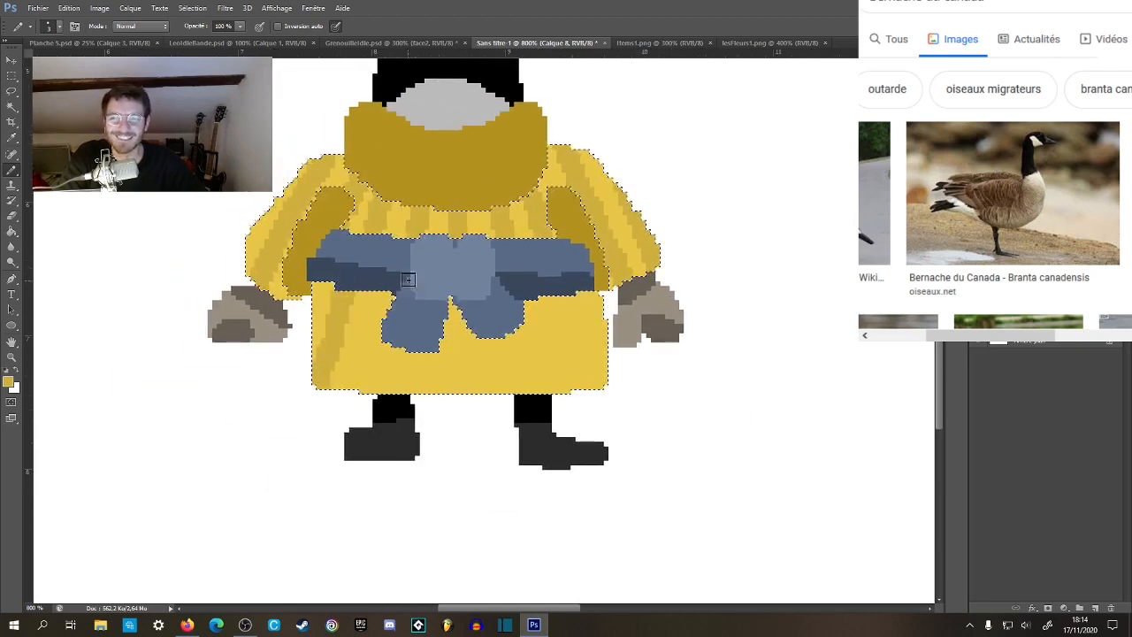
drag(397, 285, 367, 408)
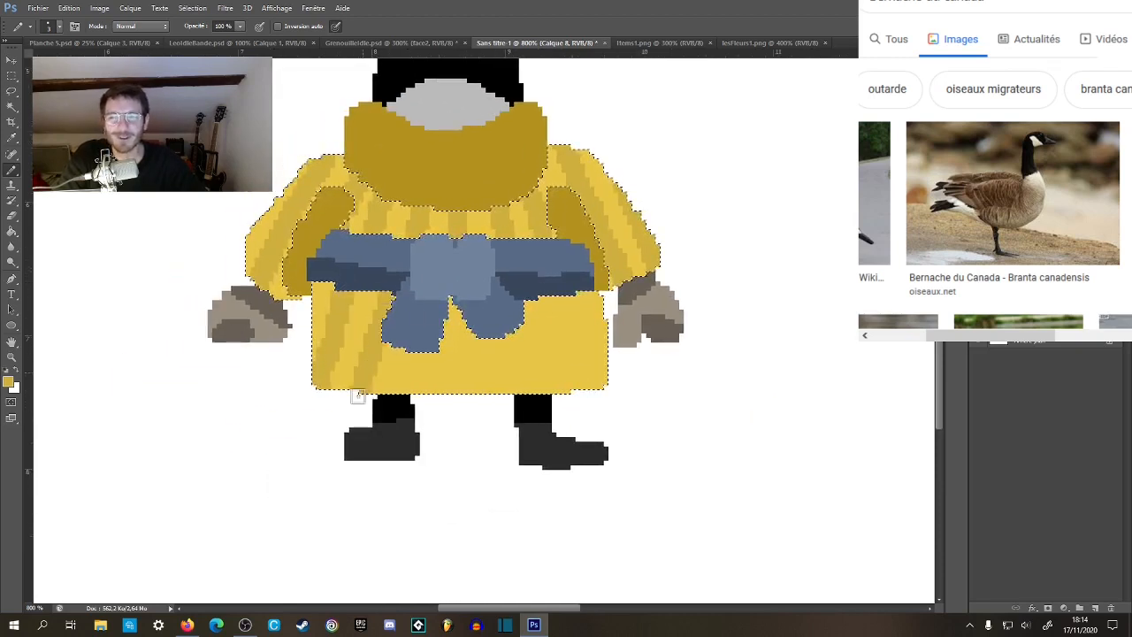
drag(429, 309, 411, 409)
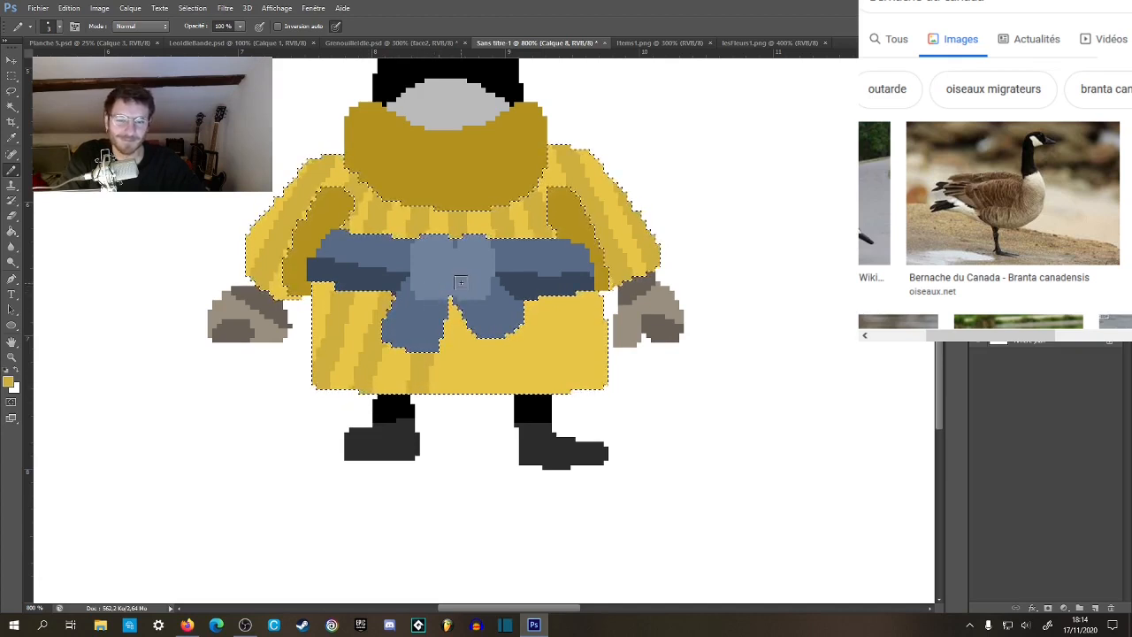
drag(460, 279, 464, 403)
Try three slanted darker yellow stripes on the right half of the tunic's skirt.
drag(500, 339, 523, 406)
drag(529, 289, 560, 414)
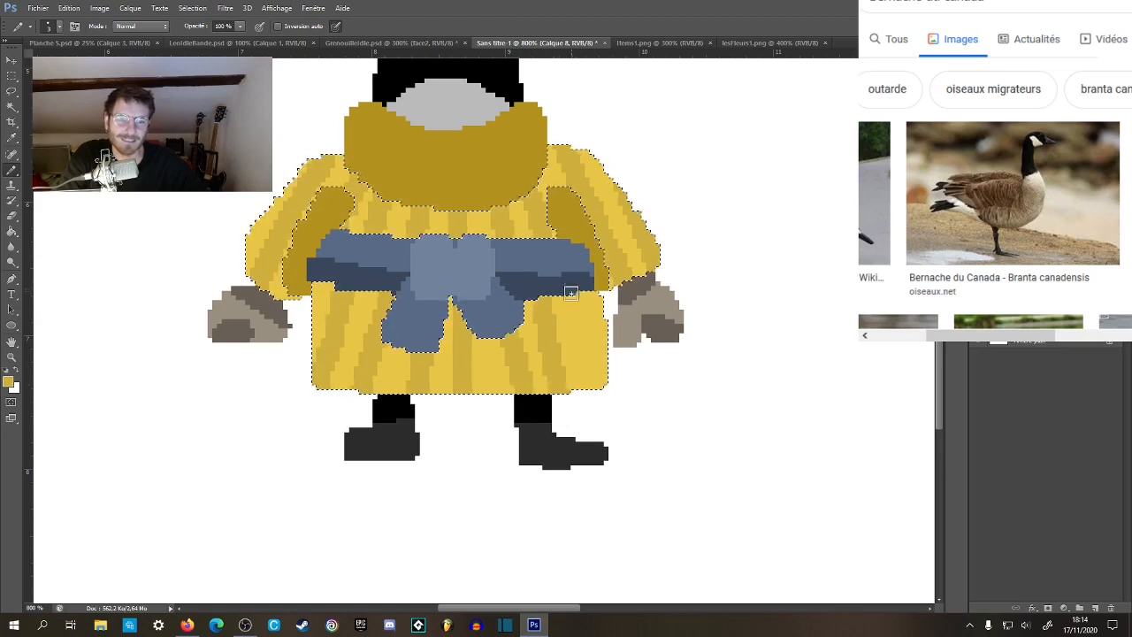
drag(571, 291, 584, 422)
key(ctrl+alt+z)
key(ctrl+alt+z)
key(ctrl+alt+z)
Paint evenly spaced darker yellow stripes down the right half of the tunic's skirt and check the whole outfit.
drag(502, 338, 507, 400)
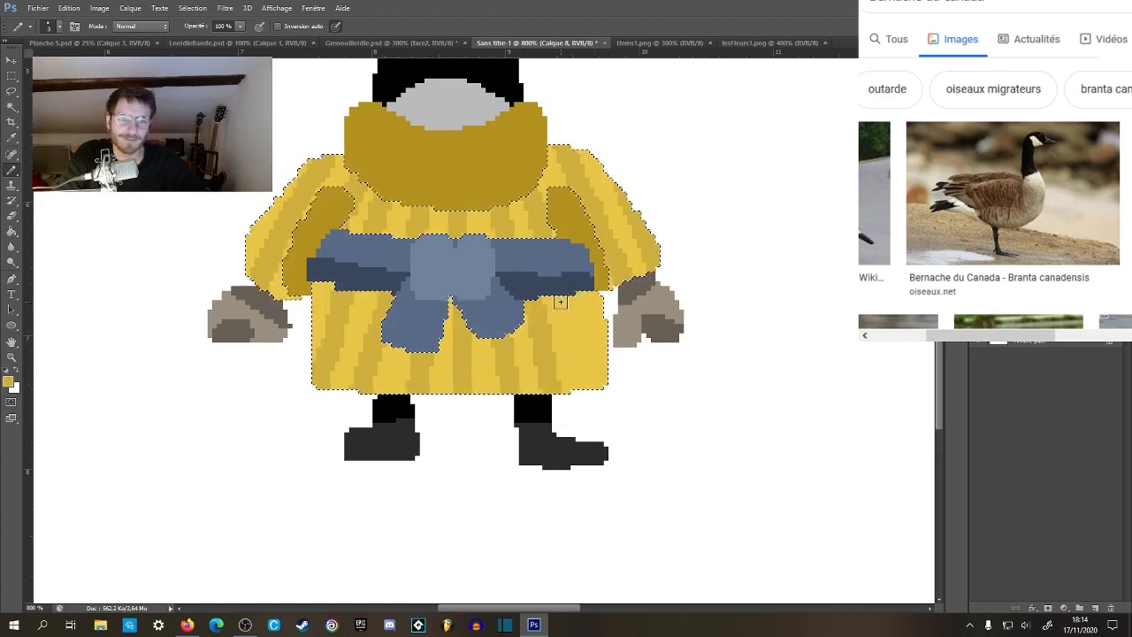
drag(563, 299, 579, 403)
key(z)
alt+click(580, 396)
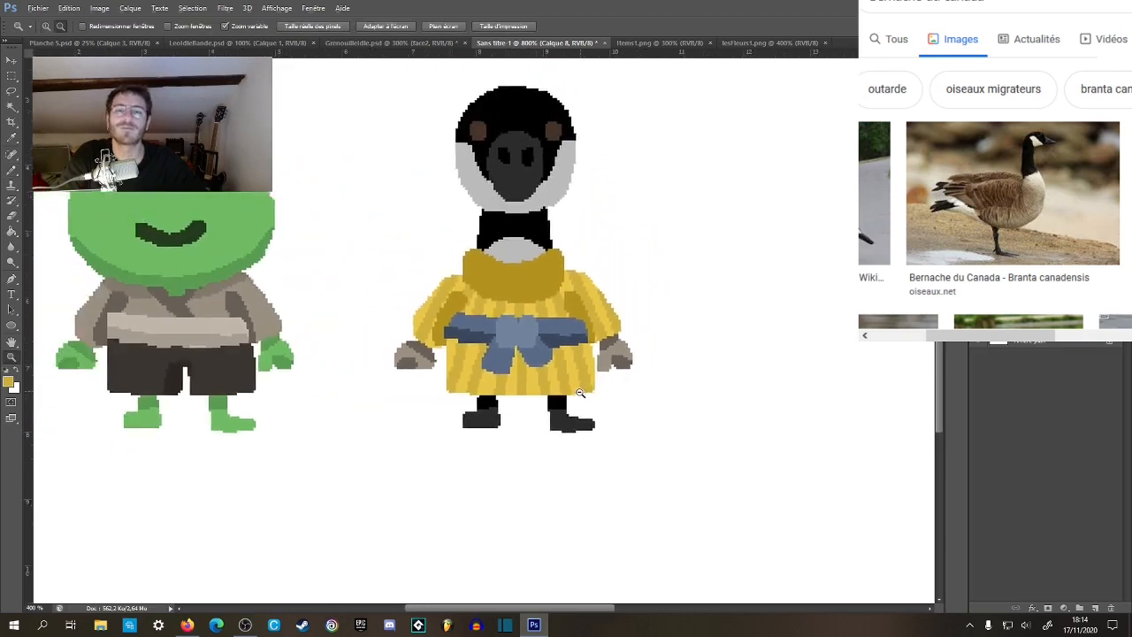
click(553, 325)
click(553, 325)
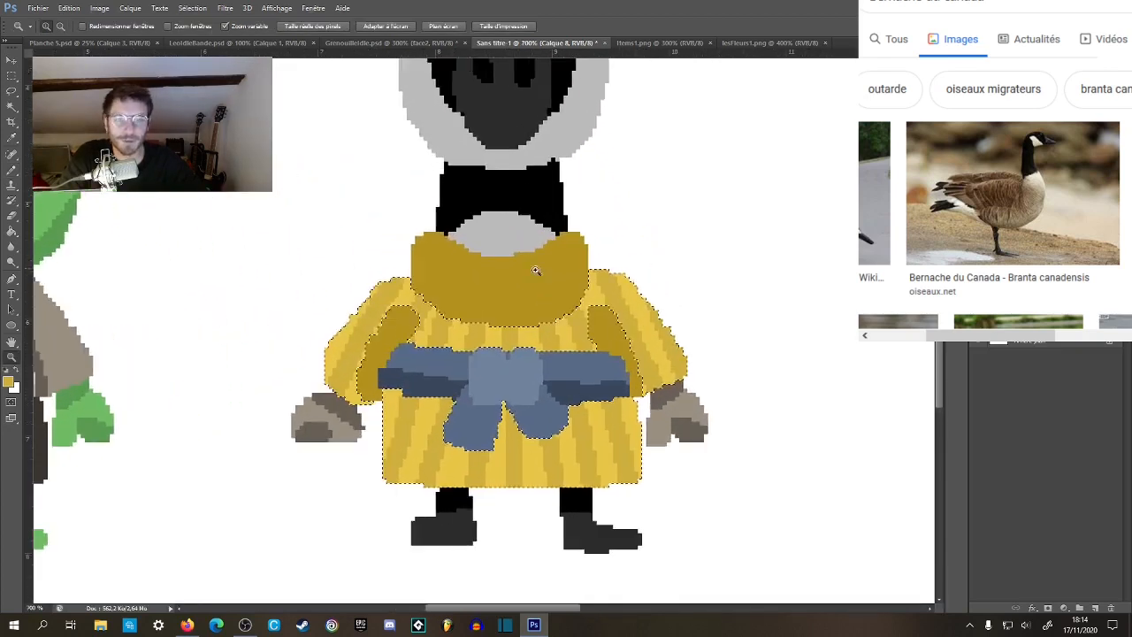
Select the turtleneck collar and dark inner sleeve areas, paint darker yellow #a18319 stripes across them, and deselect.
key(w)
click(519, 292)
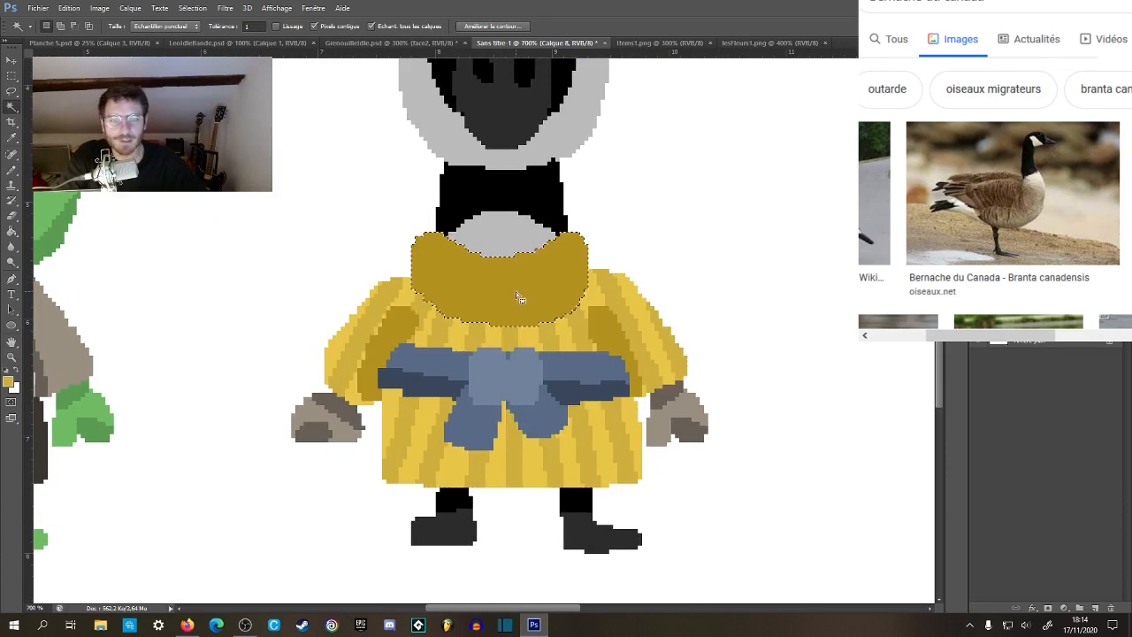
shift+click(601, 337)
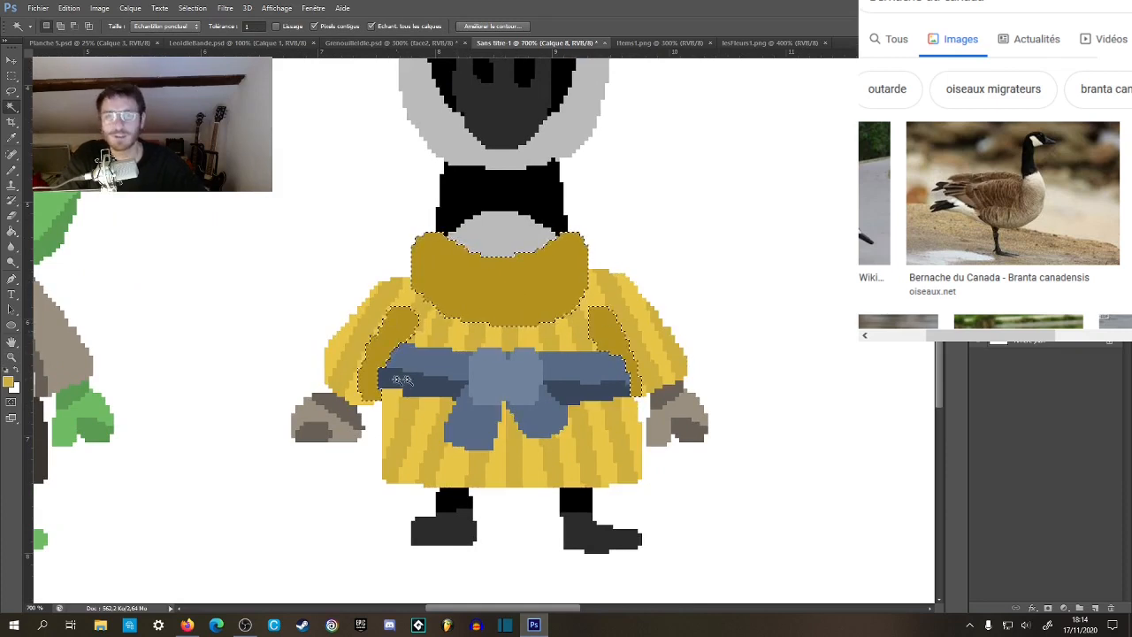
click(10, 380)
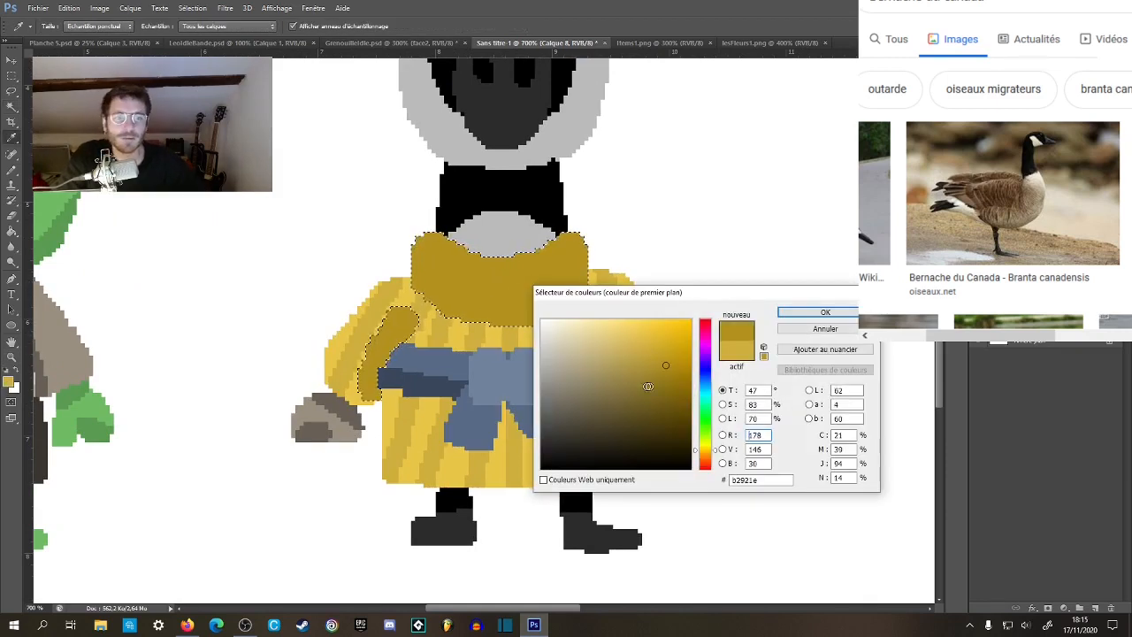
drag(666, 367, 668, 373)
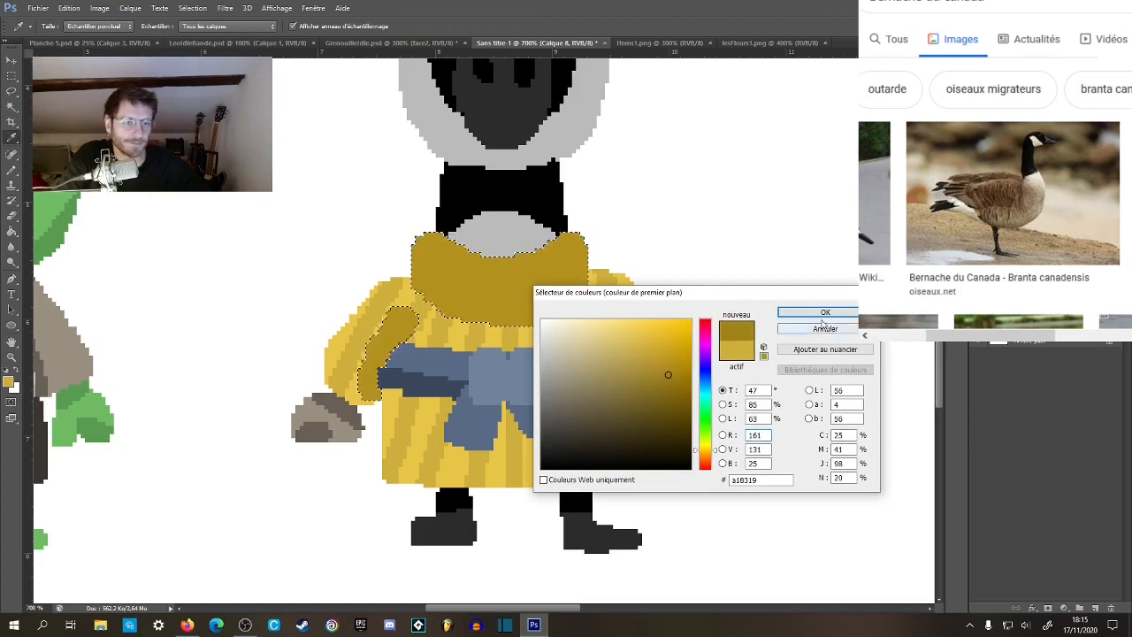
click(796, 312)
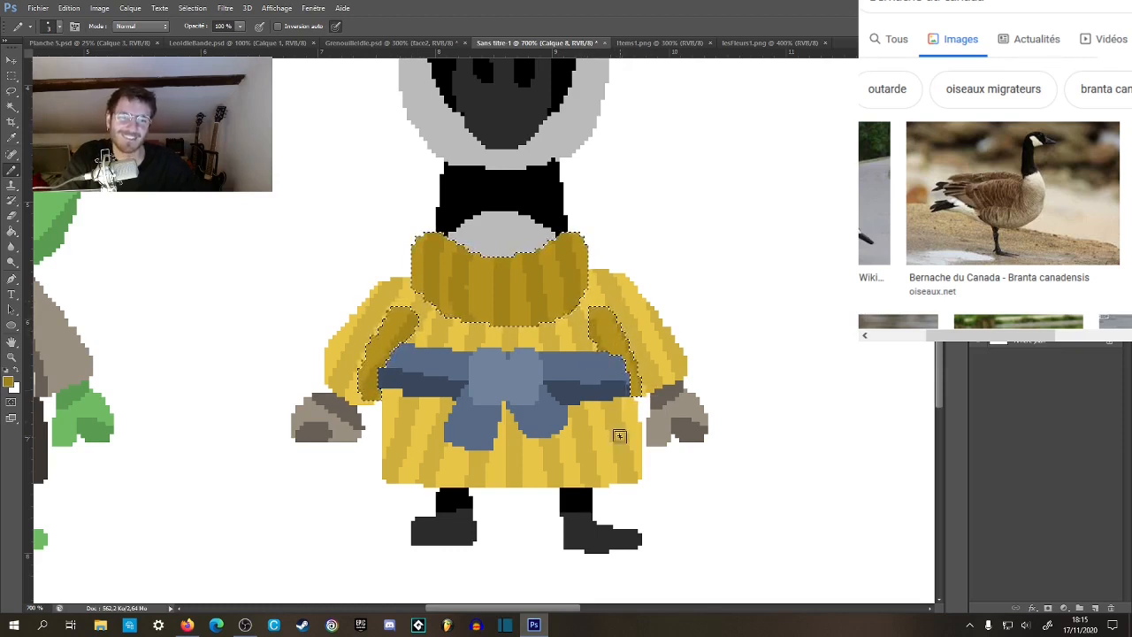
key(z)
alt+click(607, 402)
alt+click(607, 402)
alt+click(607, 403)
alt+click(606, 402)
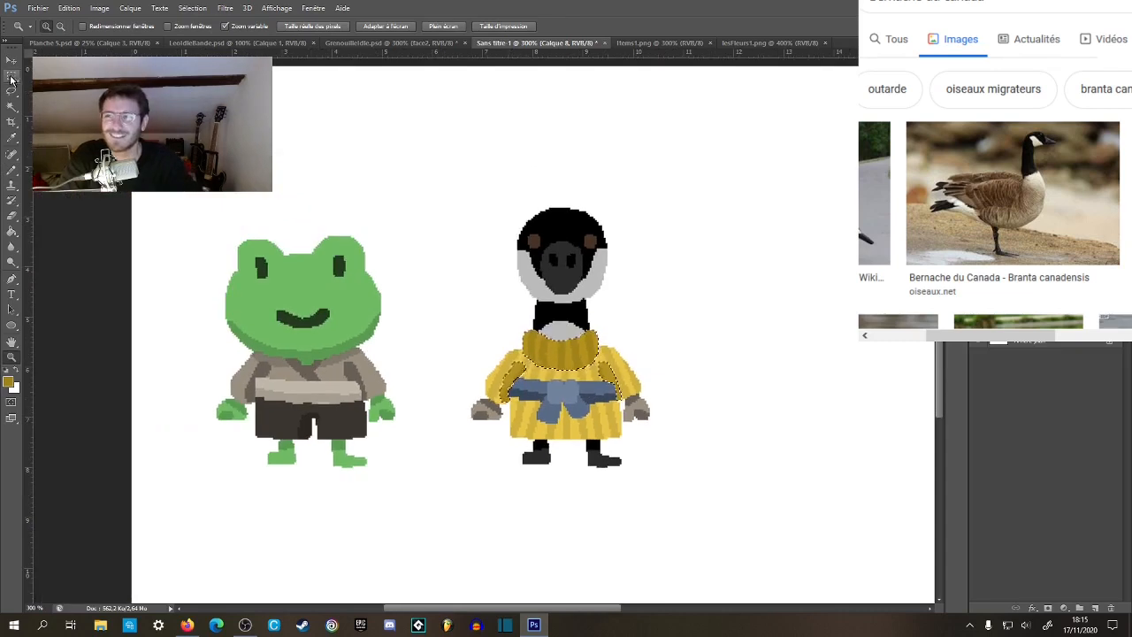
click(11, 77)
click(630, 364)
Paint a short darker blue crease at the upper centre of the bow's knot.
key(z)
click(632, 364)
drag(671, 319, 534, 322)
alt+click(535, 322)
alt+click(534, 322)
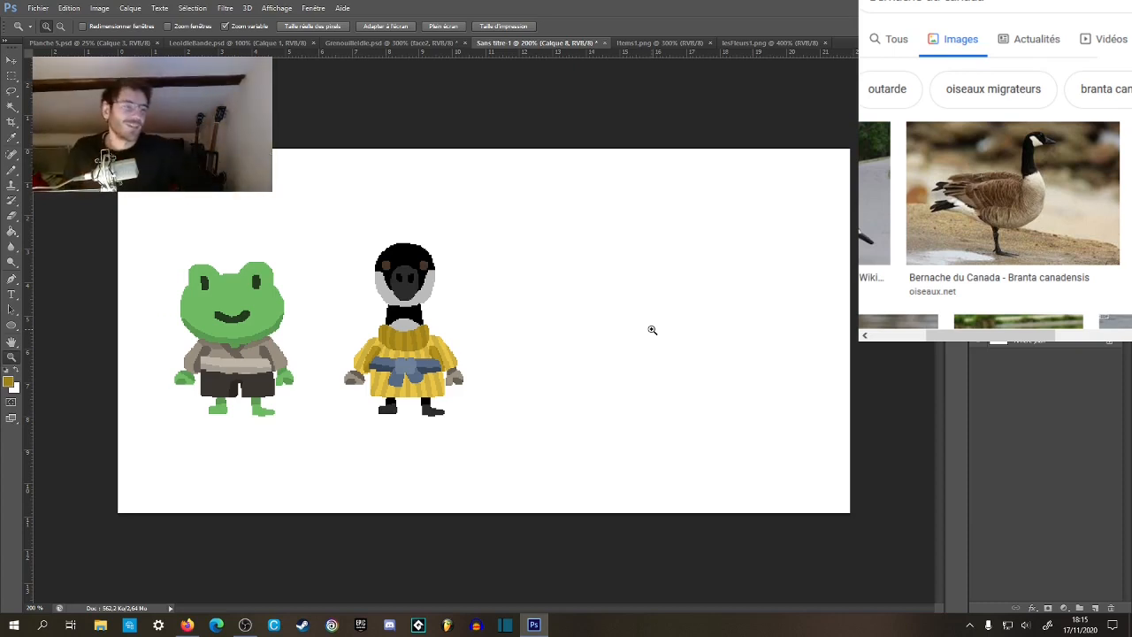
scroll(401, 374, up, 5)
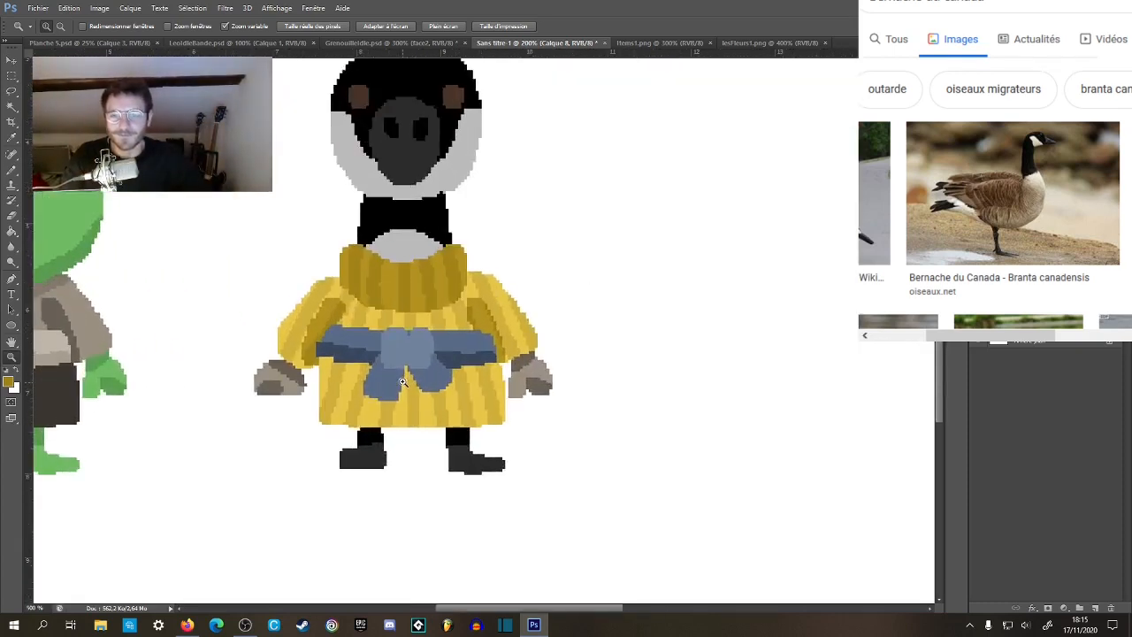
key(b)
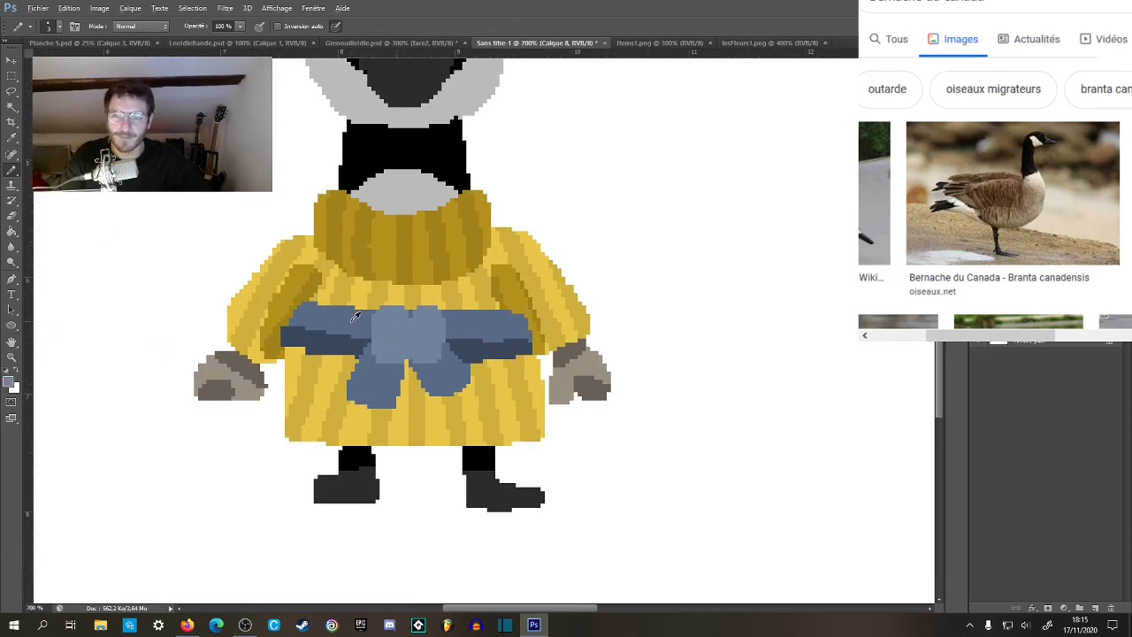
alt+click(469, 346)
mouse_move(410, 323)
mouse_down()
mouse_move(411, 399)
mouse_move(429, 426)
mouse_move(415, 345)
mouse_up()
key(ctrl+z)
alt+click(471, 327)
Examine the creased bow knot both up close and against the rest of the outfit.
key(z)
alt+click(441, 406)
alt+click(441, 406)
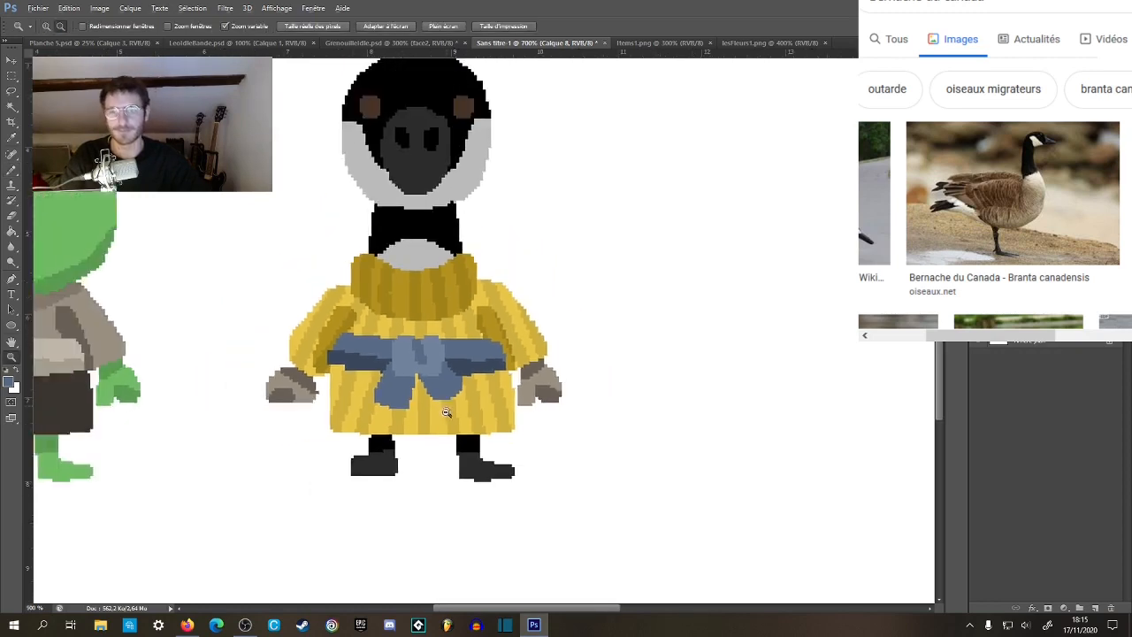
alt+click(443, 407)
alt+click(509, 386)
alt+click(511, 385)
alt+click(510, 386)
click(438, 357)
click(439, 358)
click(439, 358)
click(439, 357)
click(439, 356)
key(b)
drag(338, 381, 337, 365)
key(z)
drag(370, 406, 434, 368)
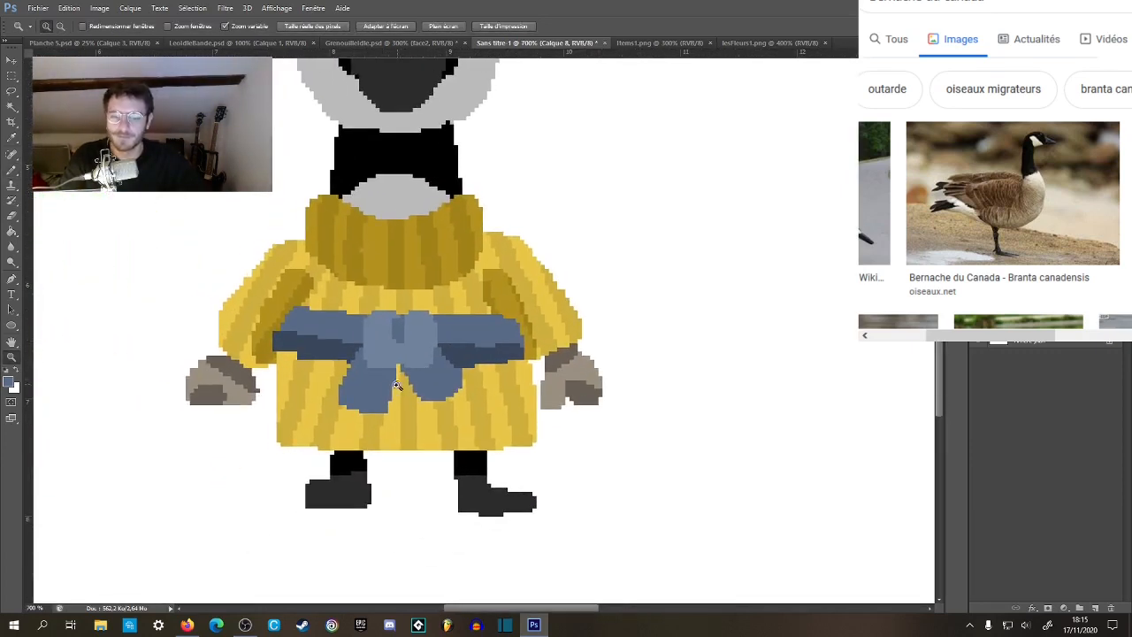
Select both bow tails, shade their upper parts just below the knot with darker blue #495a72, and deselect.
key(b)
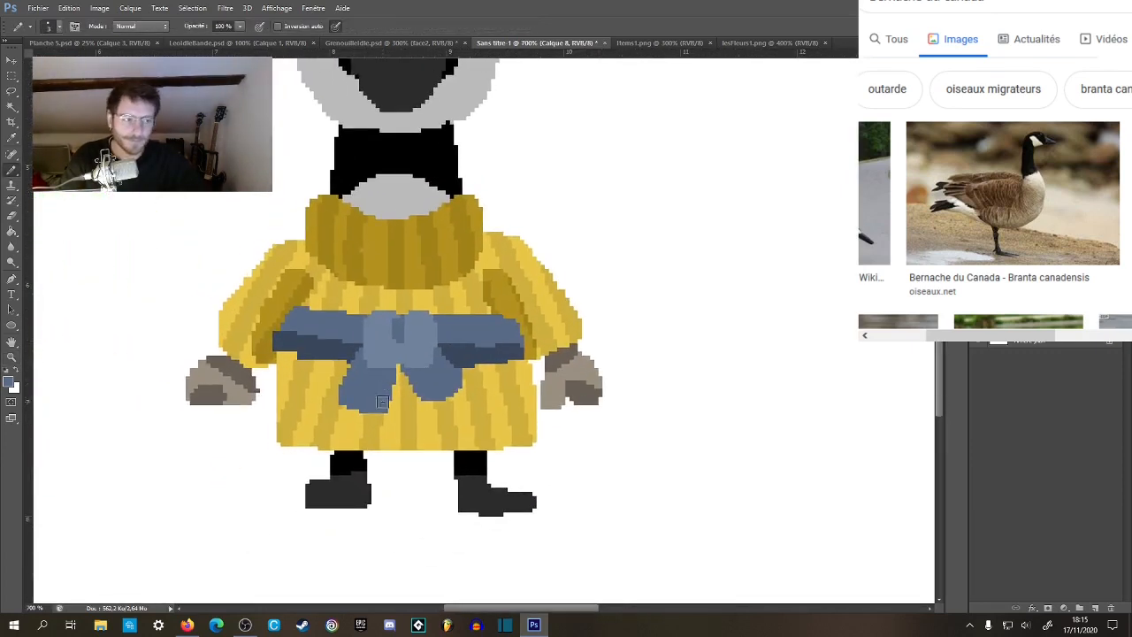
click(10, 382)
click(595, 403)
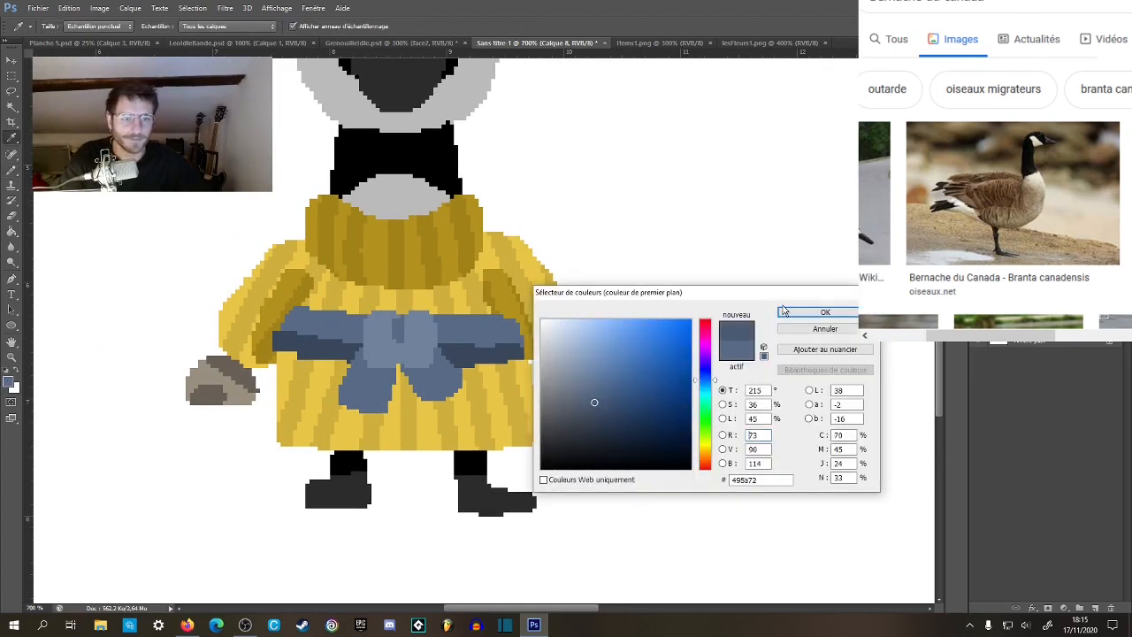
click(825, 312)
key(w)
click(372, 389)
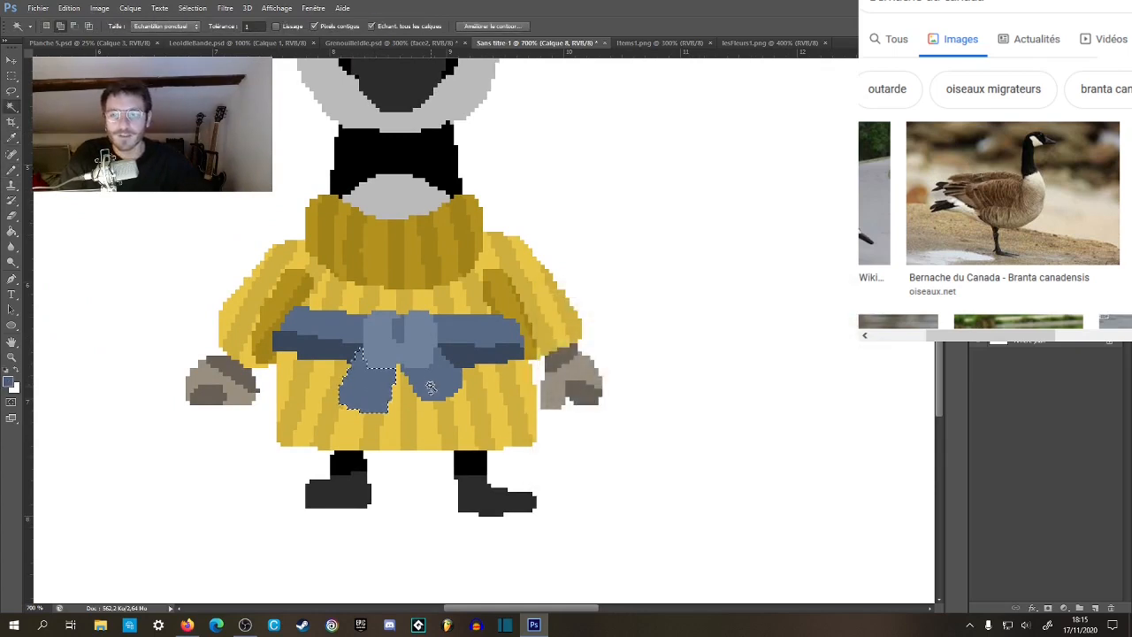
shift+click(411, 376)
key(b)
mouse_move(372, 375)
mouse_down()
mouse_move(402, 382)
mouse_move(429, 367)
mouse_move(424, 375)
mouse_up()
key(ctrl+d)
Check the dressed goose as a whole beside the frog.
key(m)
key(z)
drag(499, 285, 441, 287)
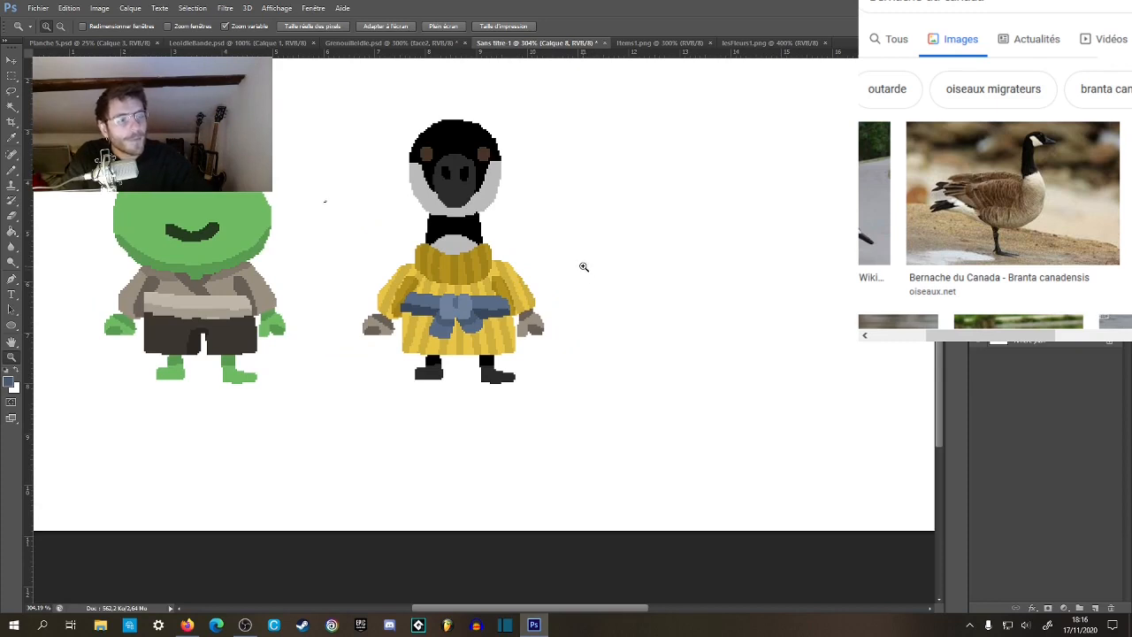
key(m)
key(z)
click(638, 269)
drag(642, 269, 600, 343)
alt+click(599, 345)
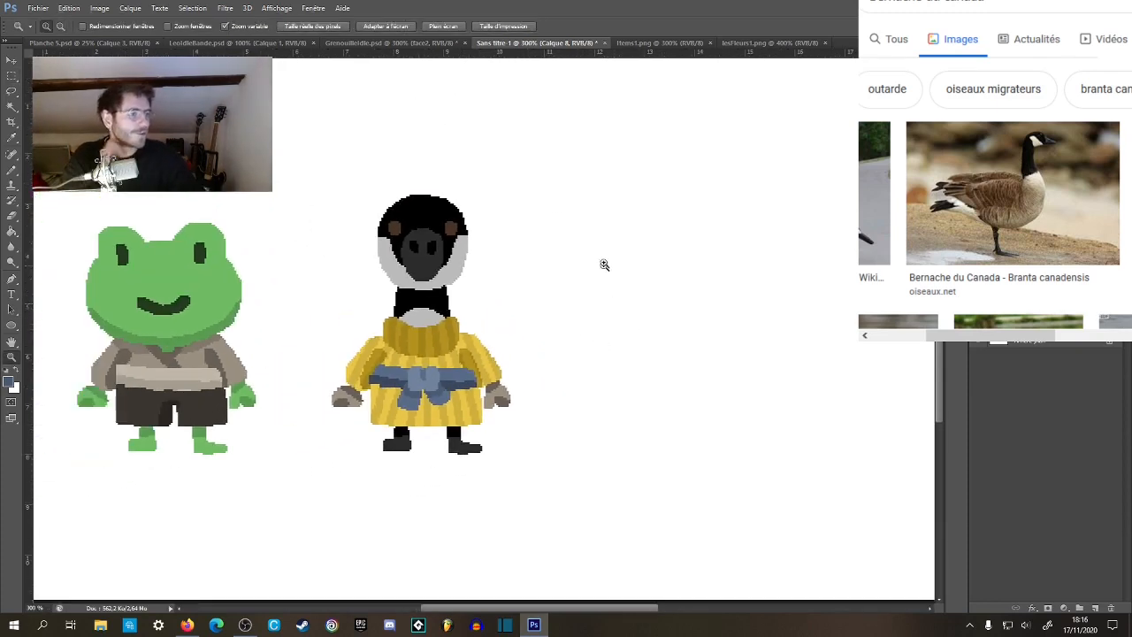
Open GrenouillePlayer1Colere from the Player 1 emotes folder to view the frog's angry faces, and close it.
click(38, 8)
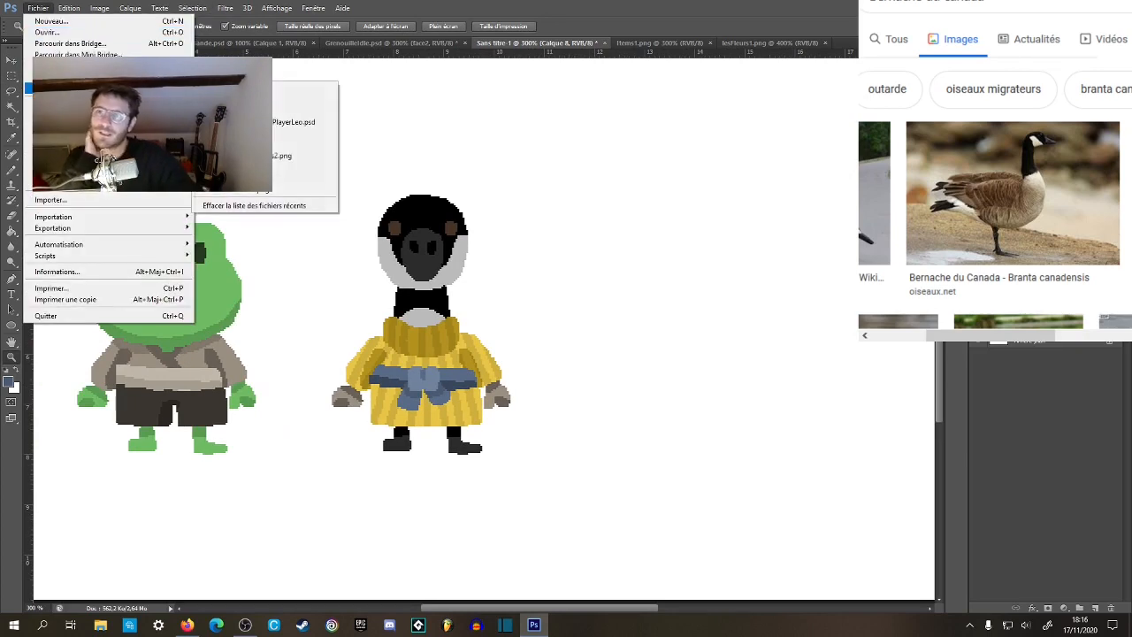
click(78, 33)
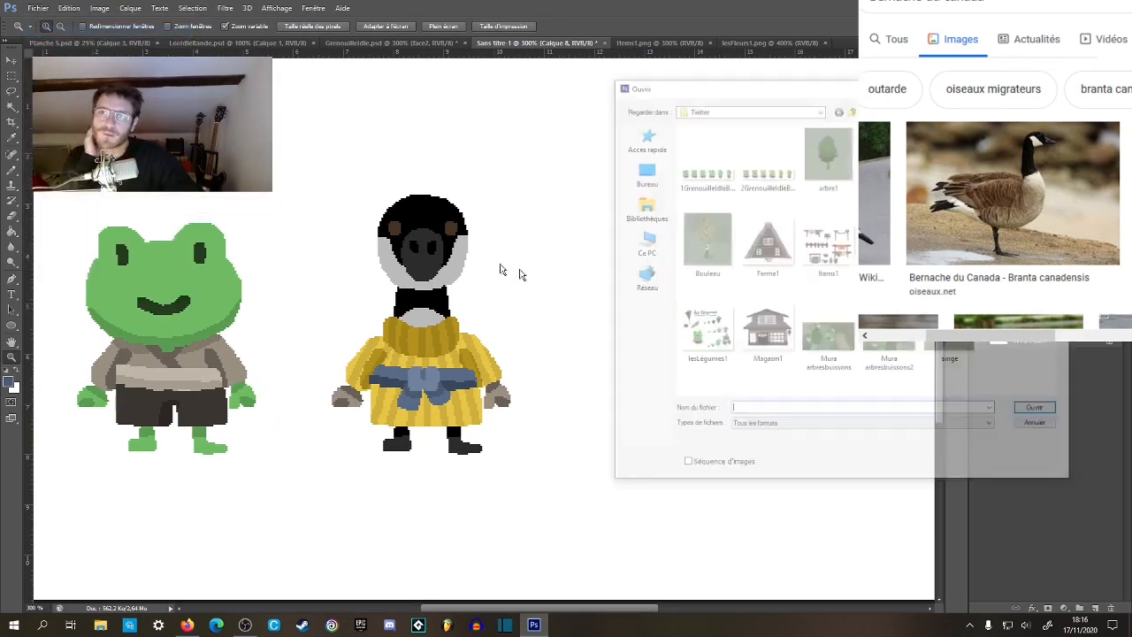
click(853, 109)
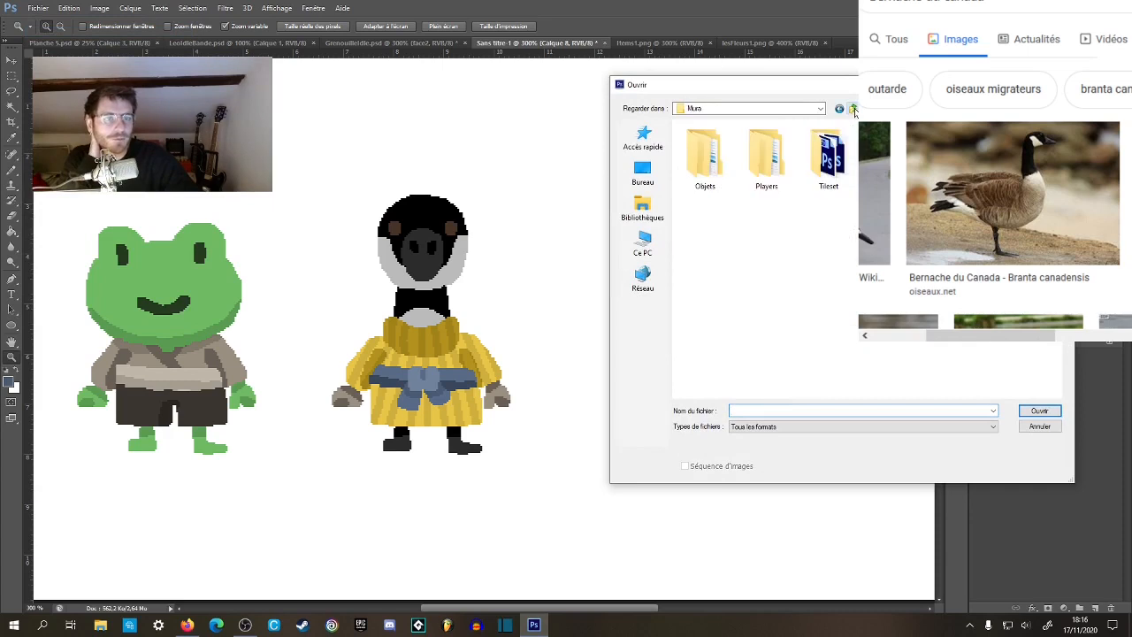
double_click(766, 159)
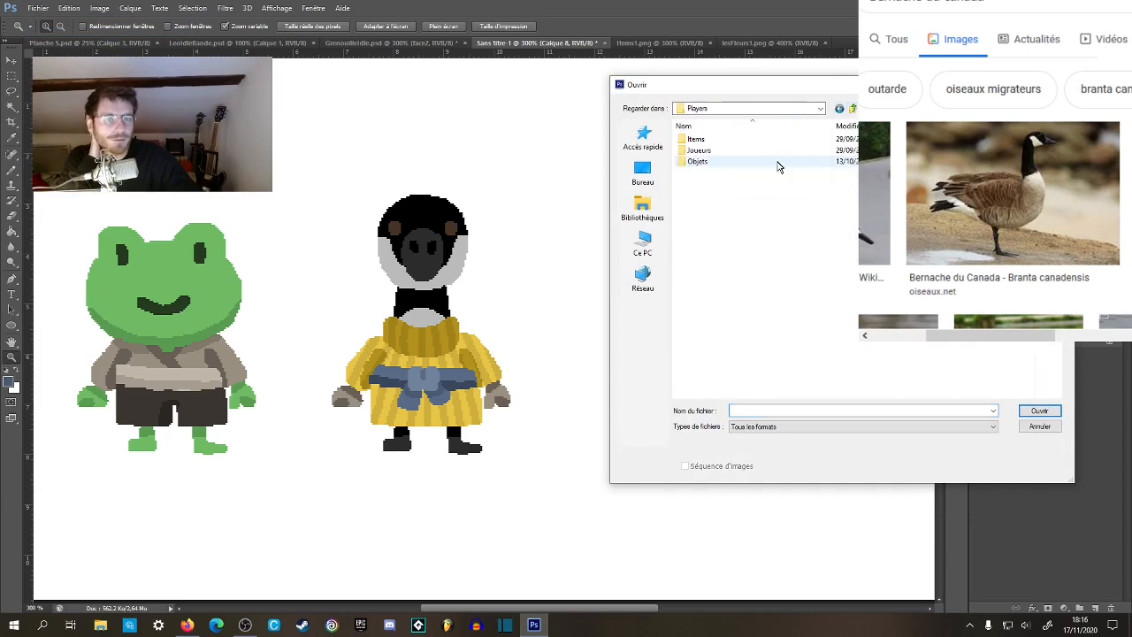
double_click(721, 152)
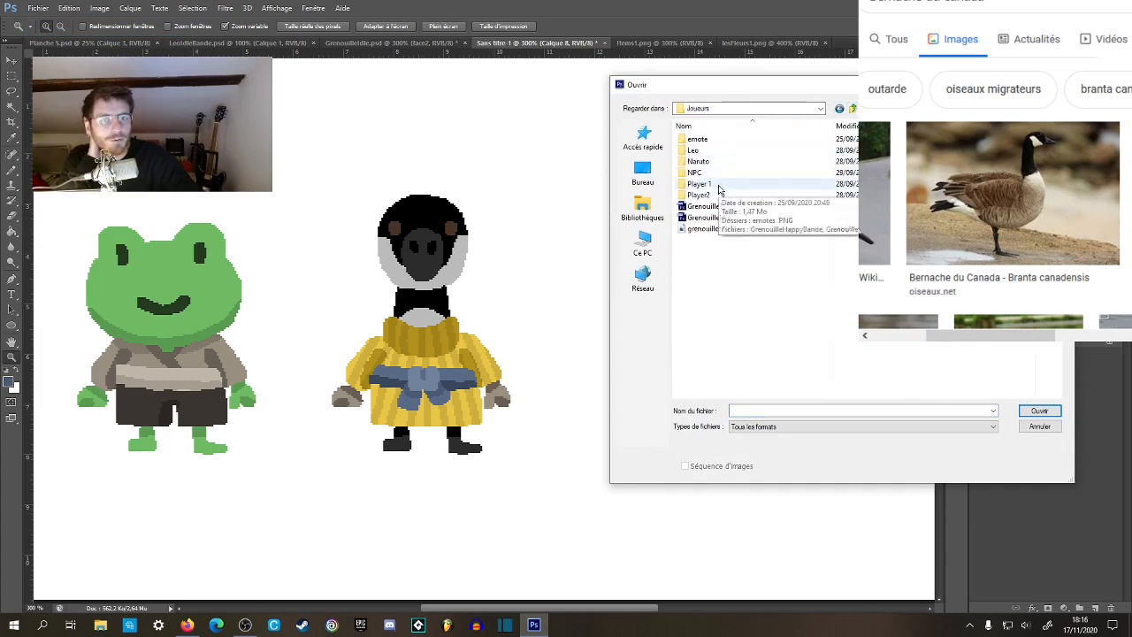
double_click(719, 184)
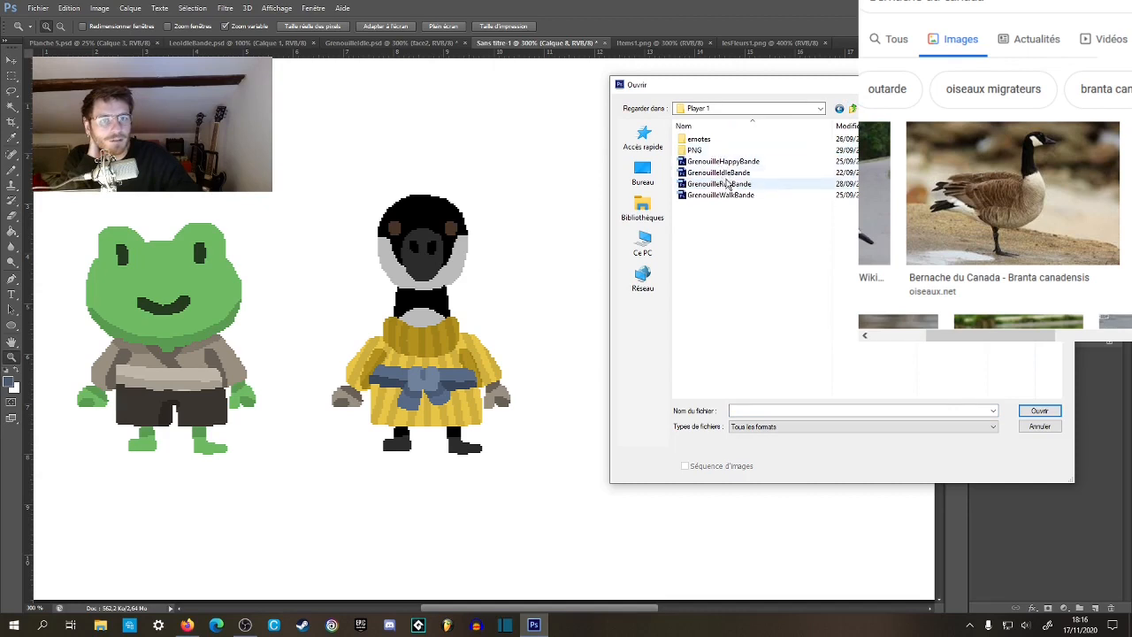
double_click(701, 139)
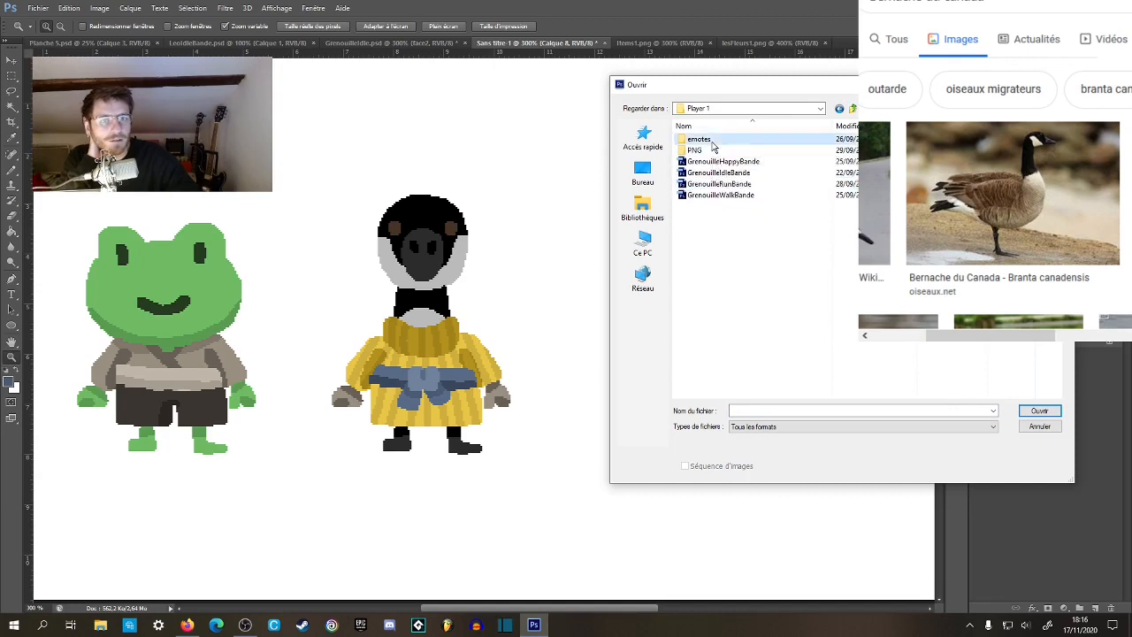
click(724, 140)
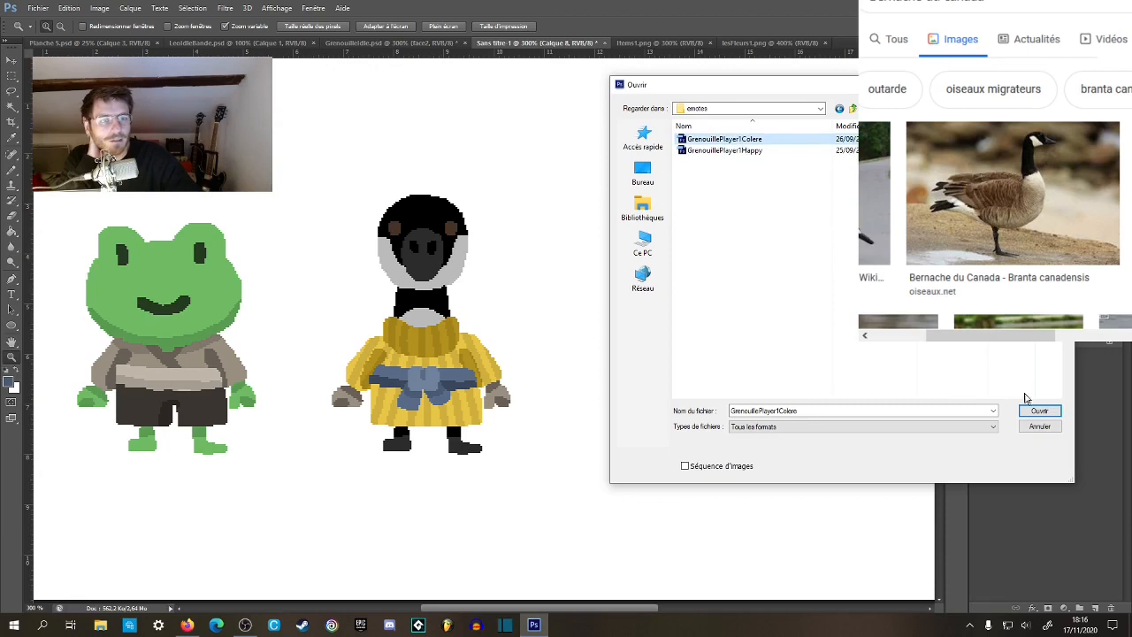
click(1035, 411)
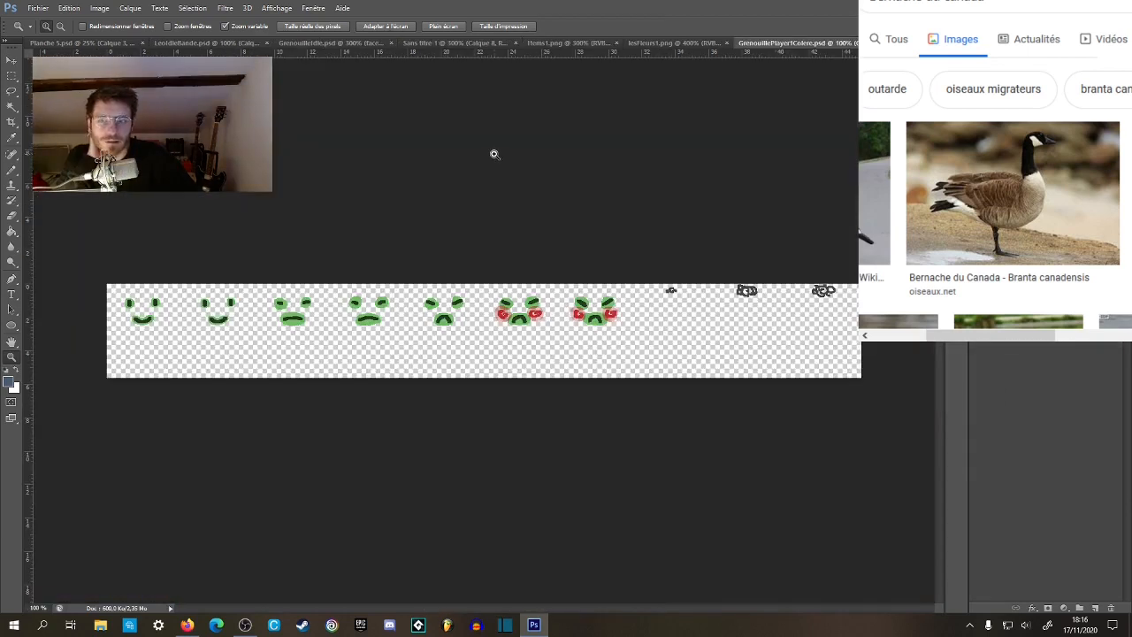
key(ctrl+w)
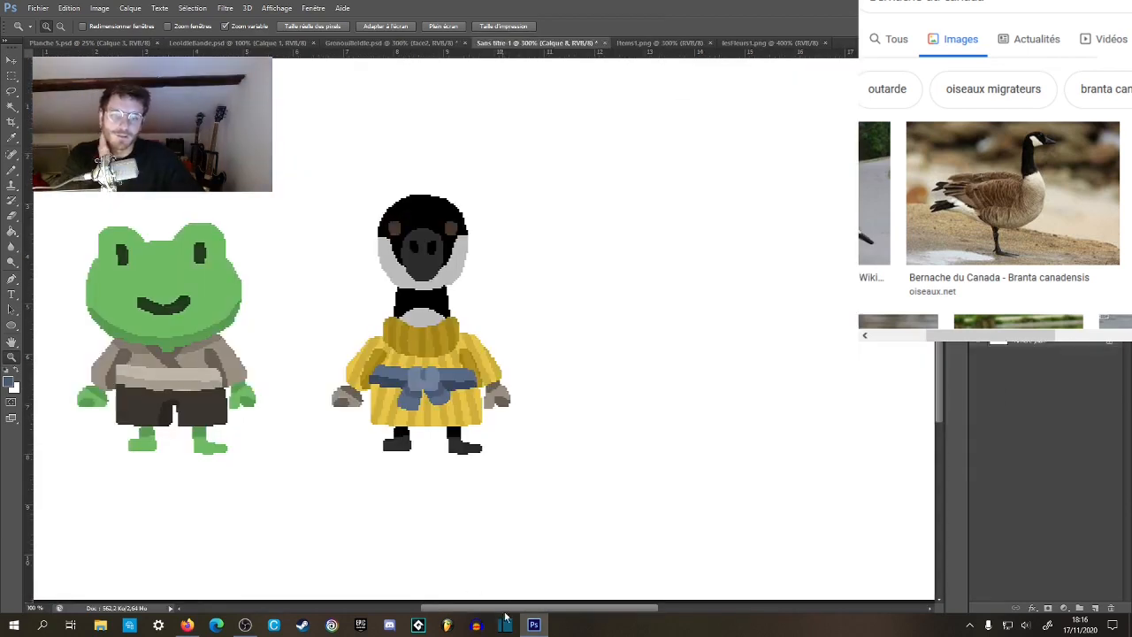
Compare the goose's proportions and colours with those of the frog.
drag(599, 286, 683, 255)
click(543, 197)
click(543, 196)
click(543, 196)
alt+click(517, 174)
click(540, 193)
click(543, 207)
drag(704, 253, 590, 202)
alt+click(595, 239)
alt+click(595, 243)
mouse_move(602, 273)
mouse_down()
mouse_move(569, 277)
mouse_move(624, 262)
mouse_move(701, 197)
mouse_up()
click(657, 240)
Paint white over the stray brown pixels on the inner edge of the goose's left-side hand.
click(395, 386)
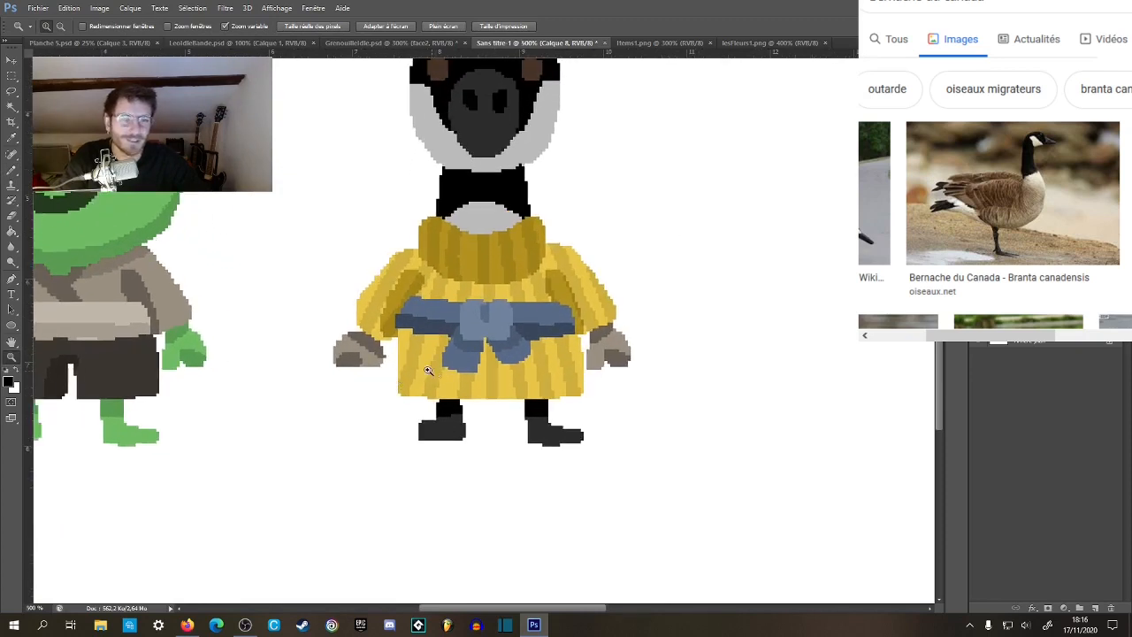
click(395, 361)
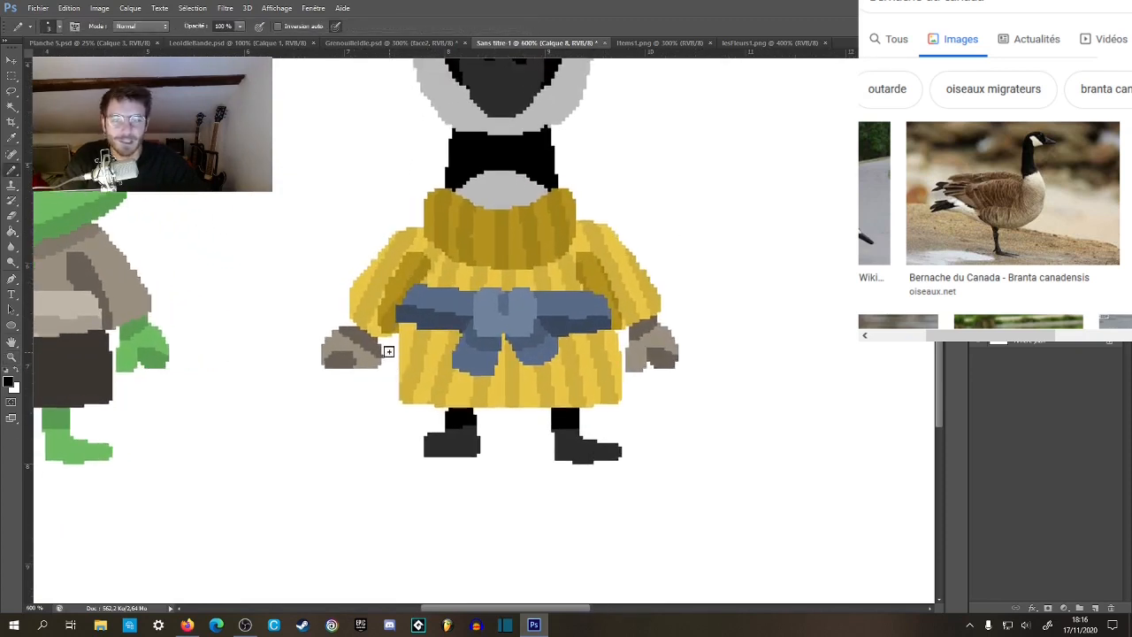
key(x)
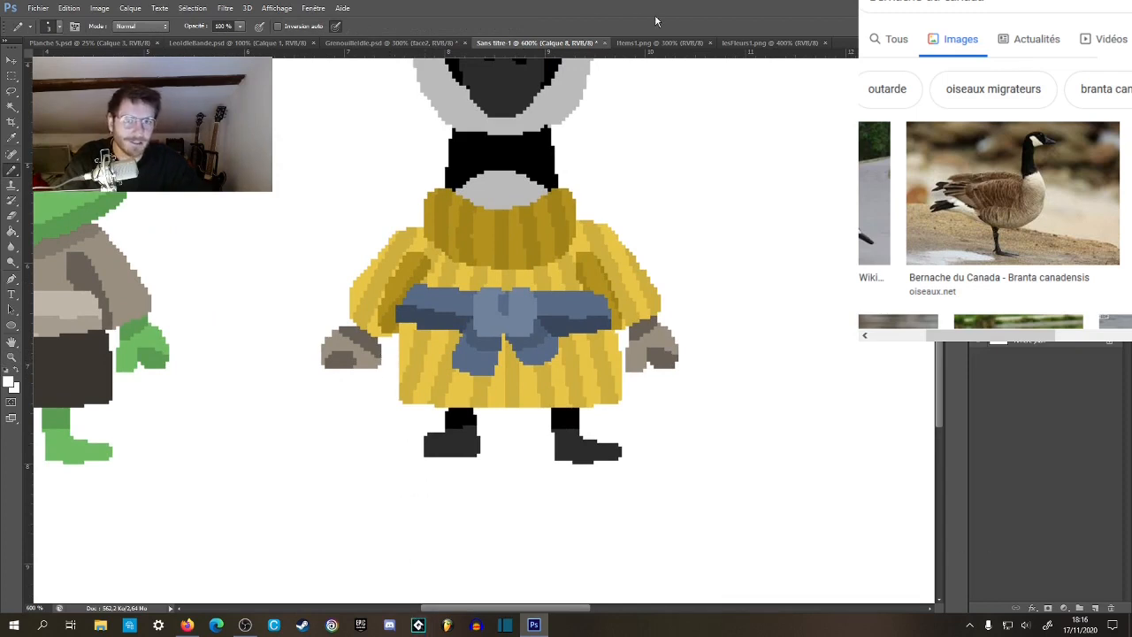
Inspect the goose's hands, feet and complete outfit for remaining flaws.
drag(675, 316, 710, 302)
alt+click(546, 136)
drag(538, 379, 528, 408)
key(z)
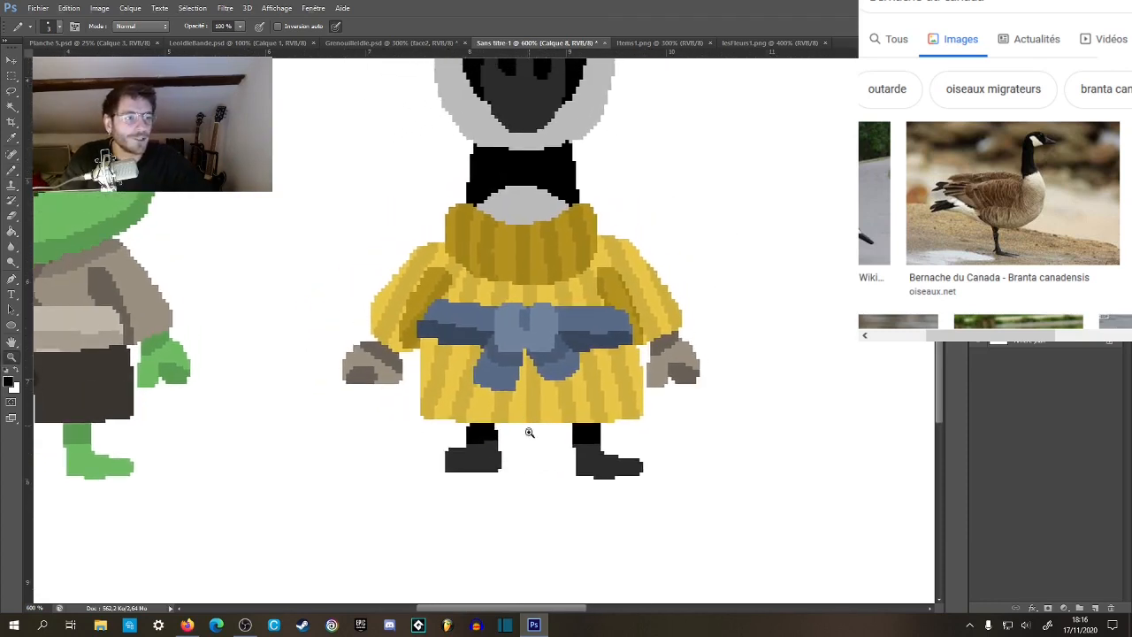
alt+click(530, 432)
alt+click(531, 433)
click(524, 511)
drag(548, 477, 533, 510)
alt+click(536, 500)
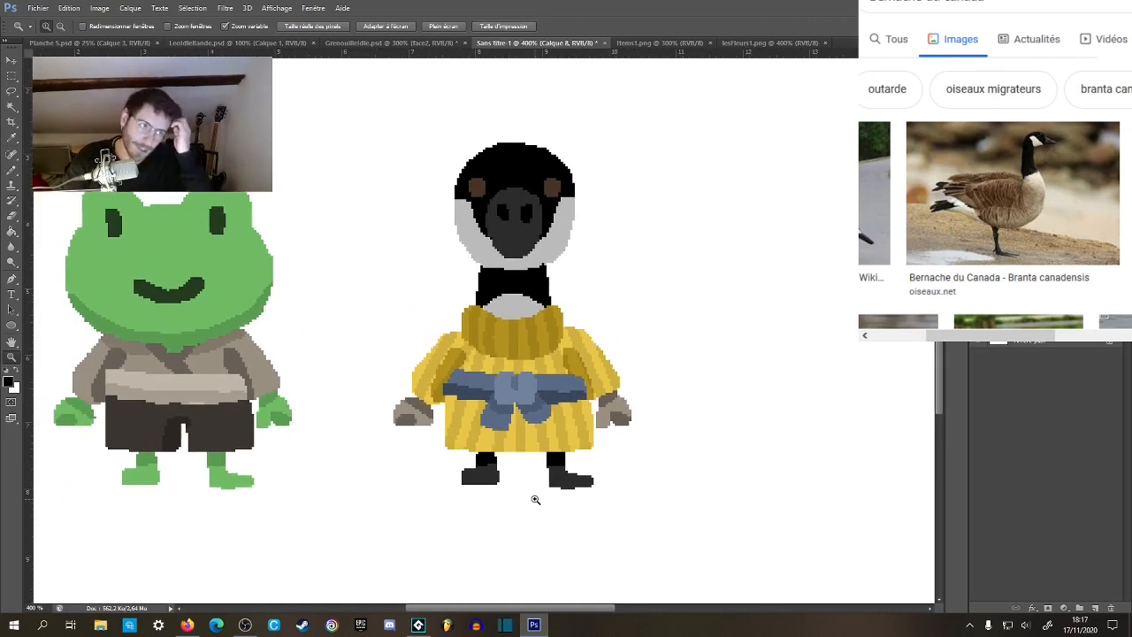
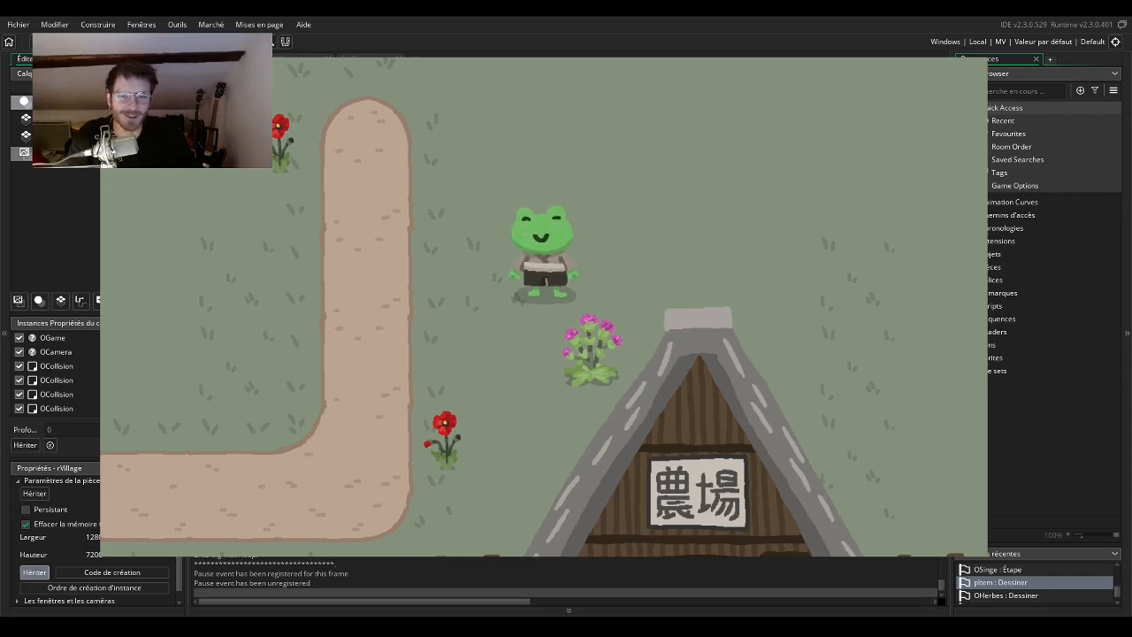
Walk the frog through the village test run, past the sunflower field, farm, clothesline and shop, to view the scenery.
key(Up)
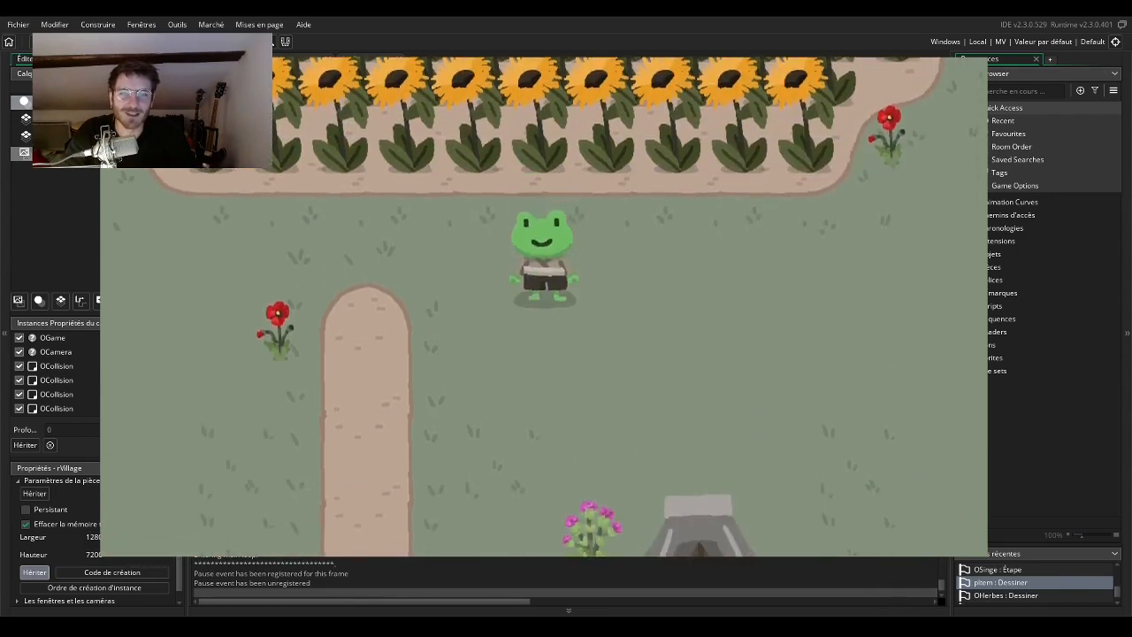
key(Down)
key(Left)
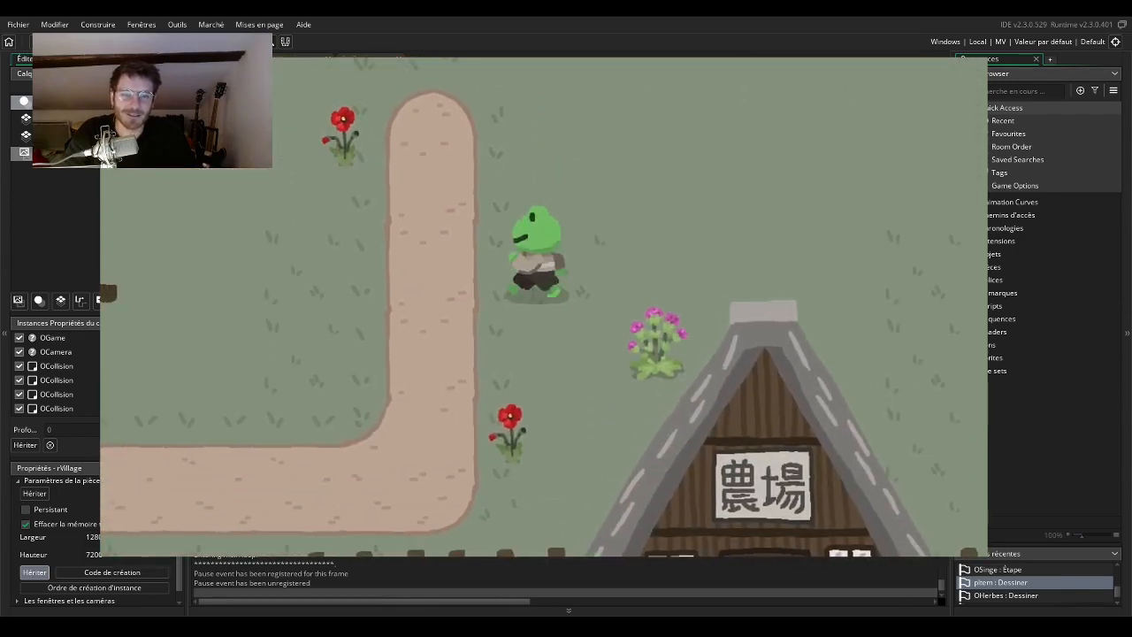
key(Down)
key(Left)
key(Down)
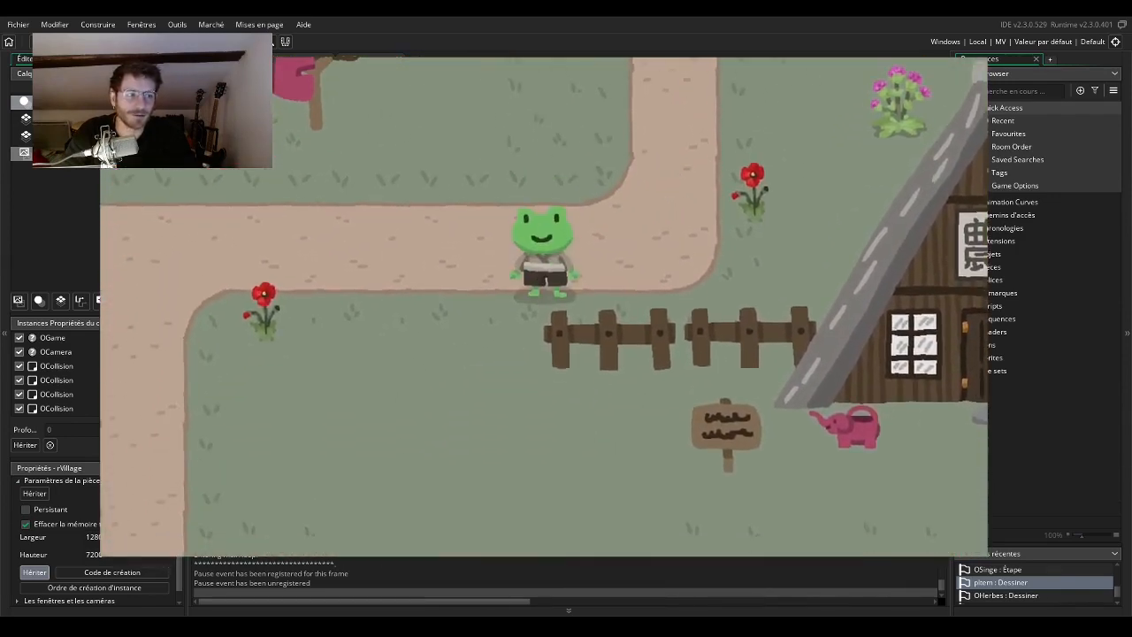
key(Up)
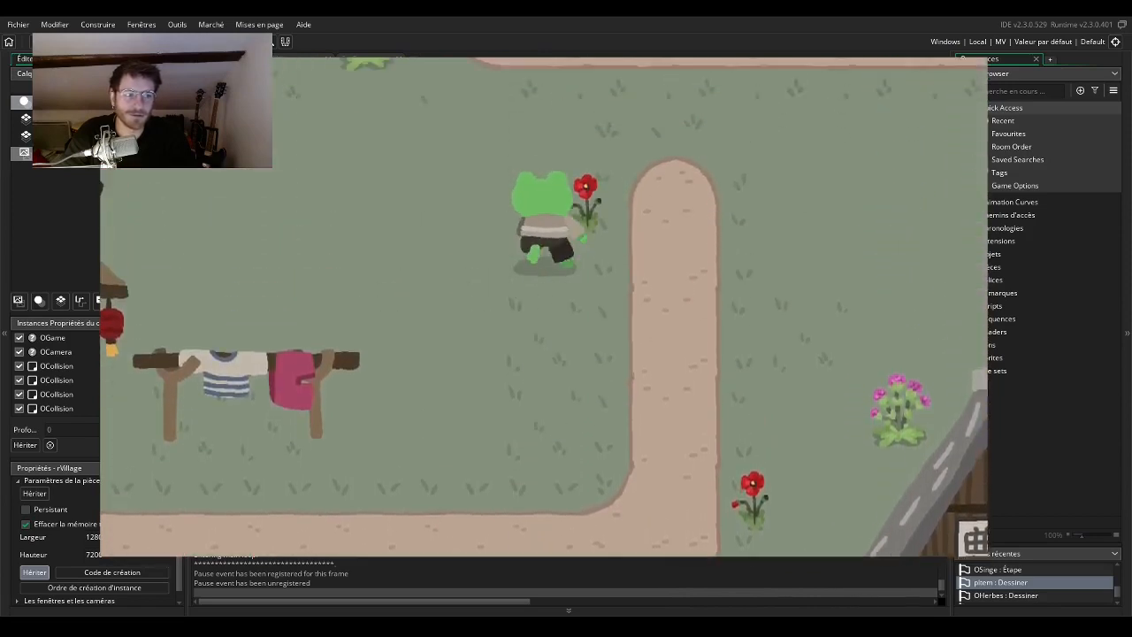
key(Left)
key(Down)
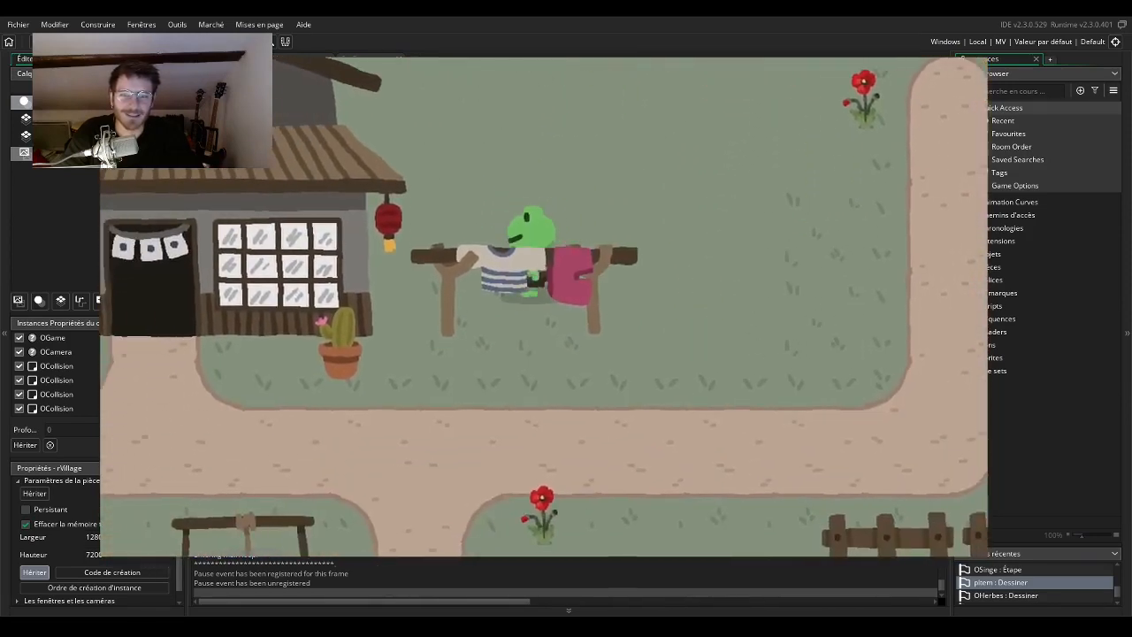
key(Up)
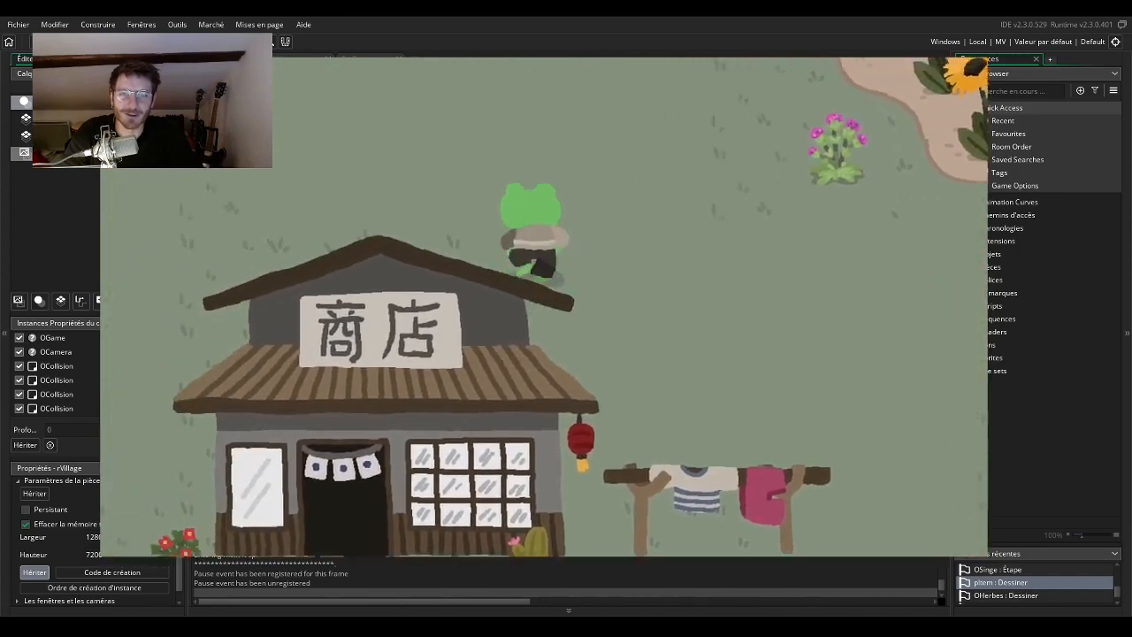
key(Left)
key(Down)
key(Left)
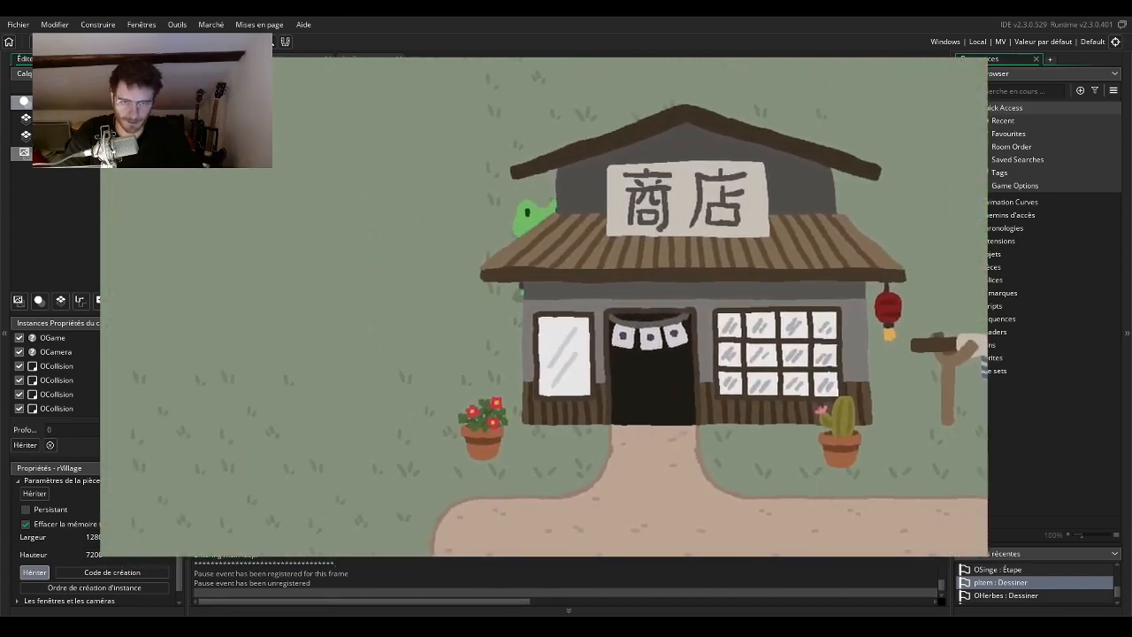
key(Down)
key(Up)
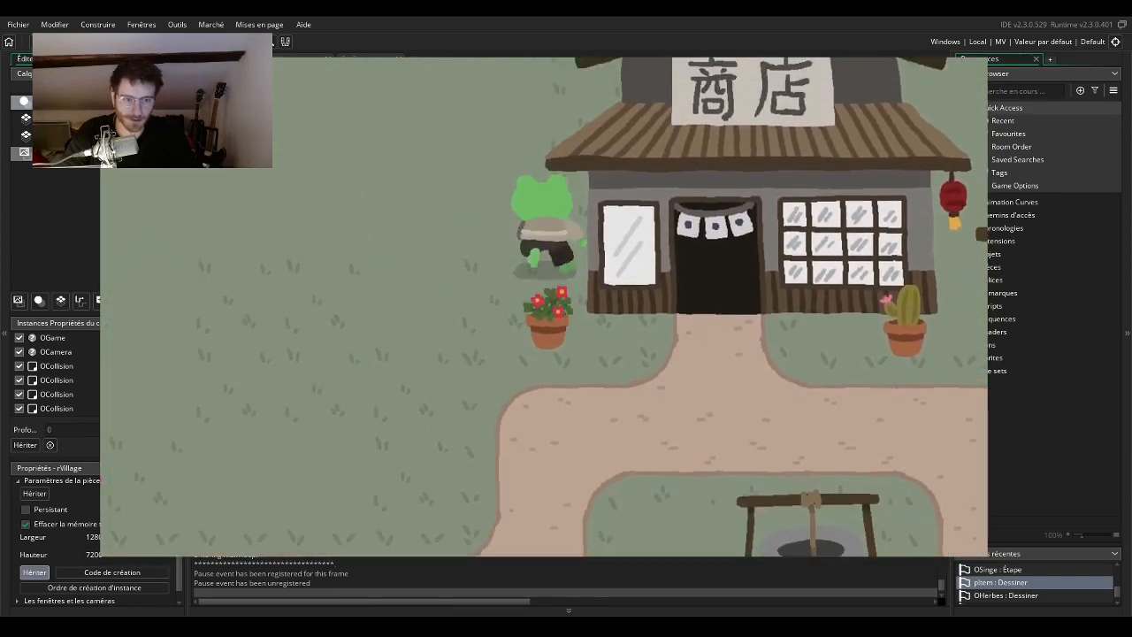
key(Left)
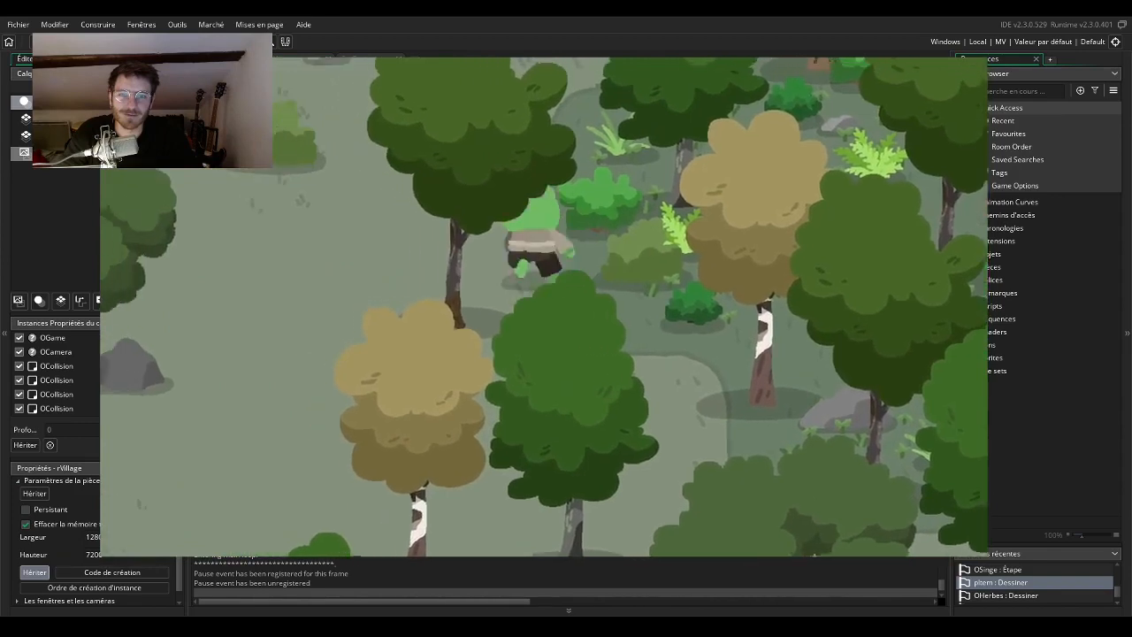
Walk the frog through the forest clearings to examine the trees, bushes and ground, including how the foliage covers the character.
key(Left)
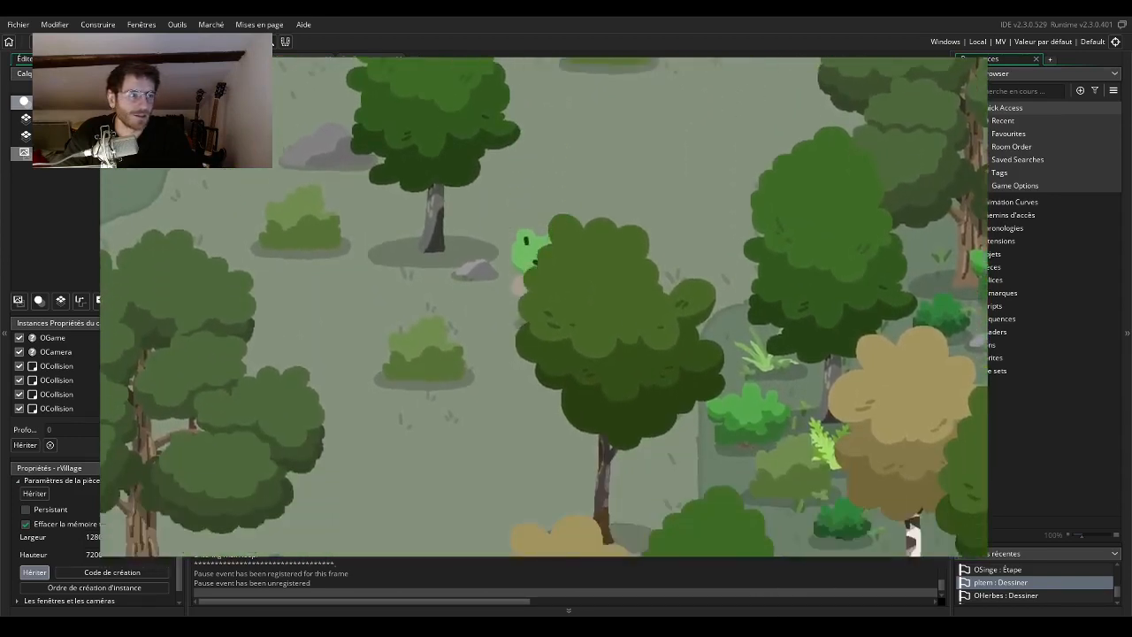
key(Down)
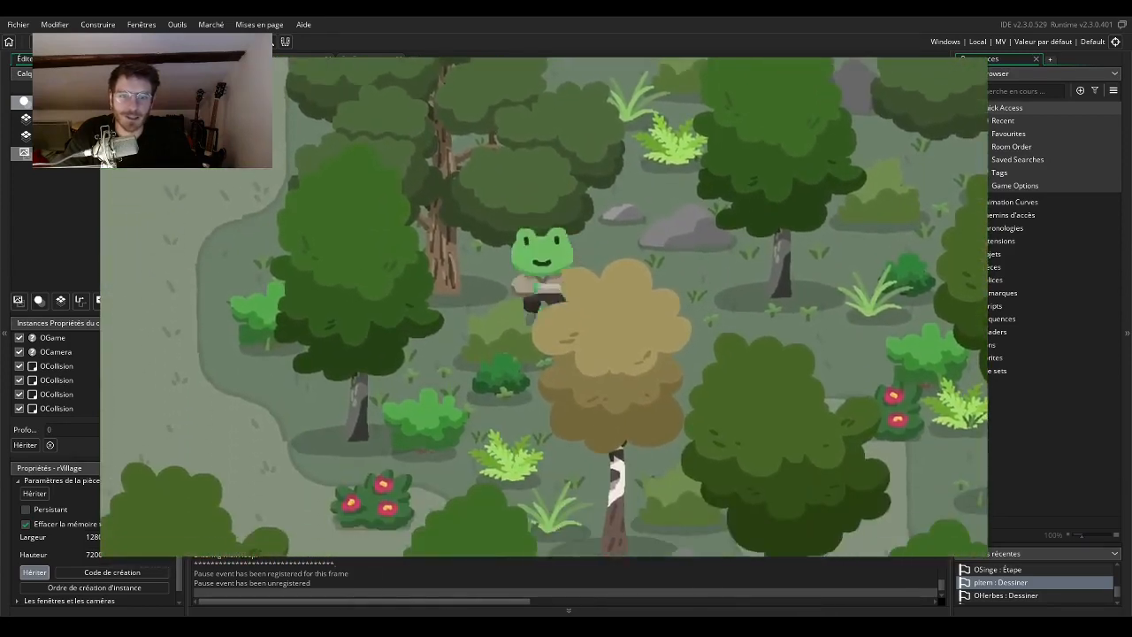
key(Up)
key(Down)
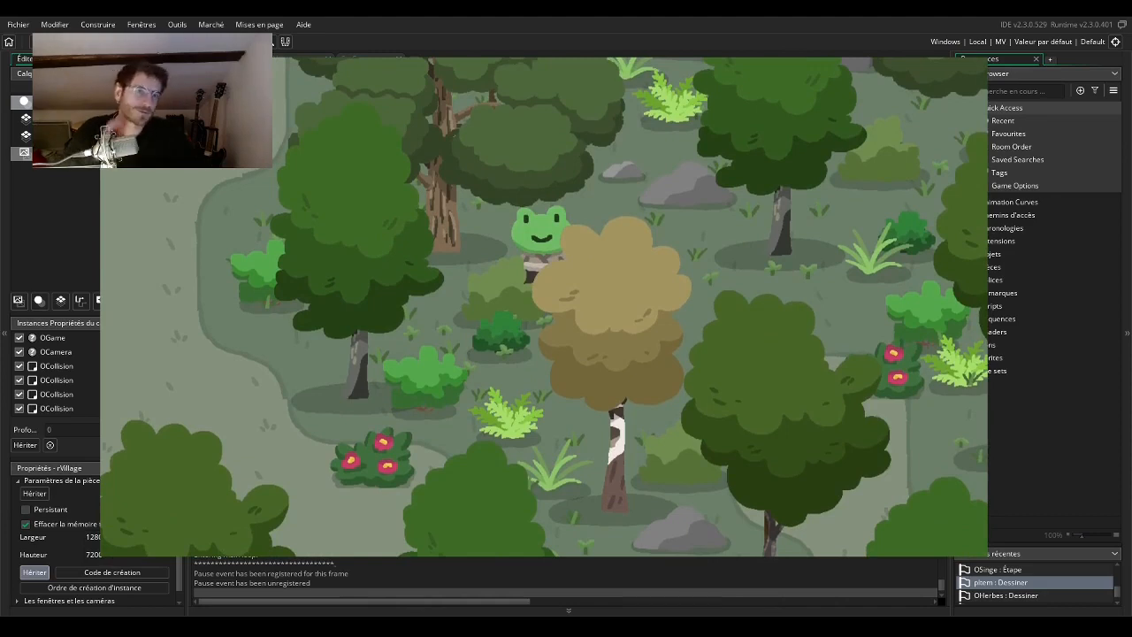
key(Up)
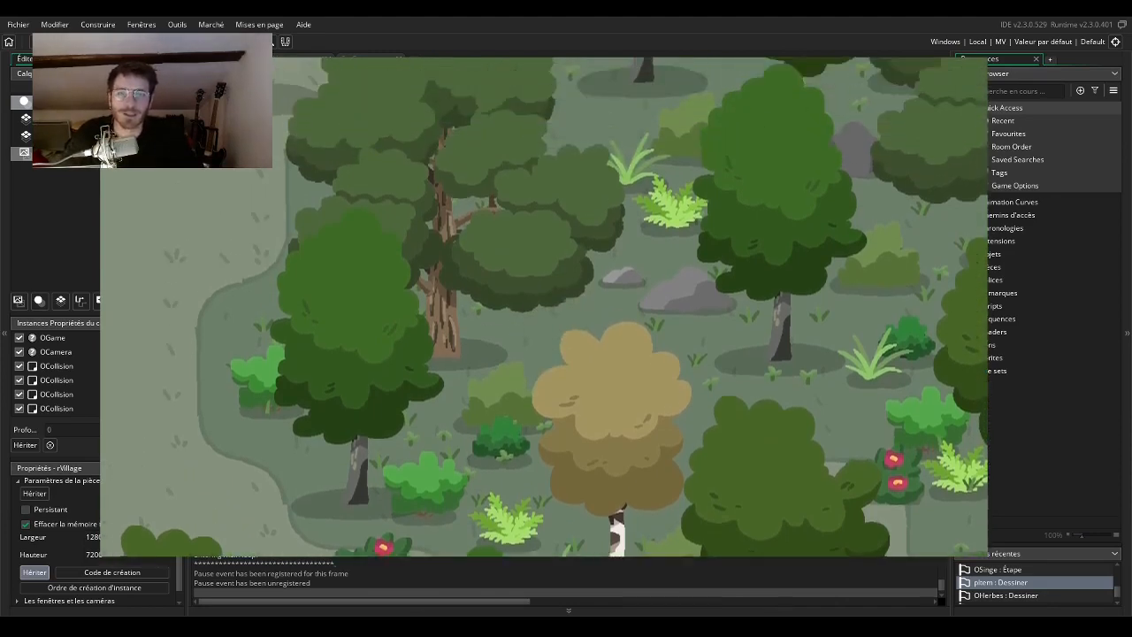
key(Left)
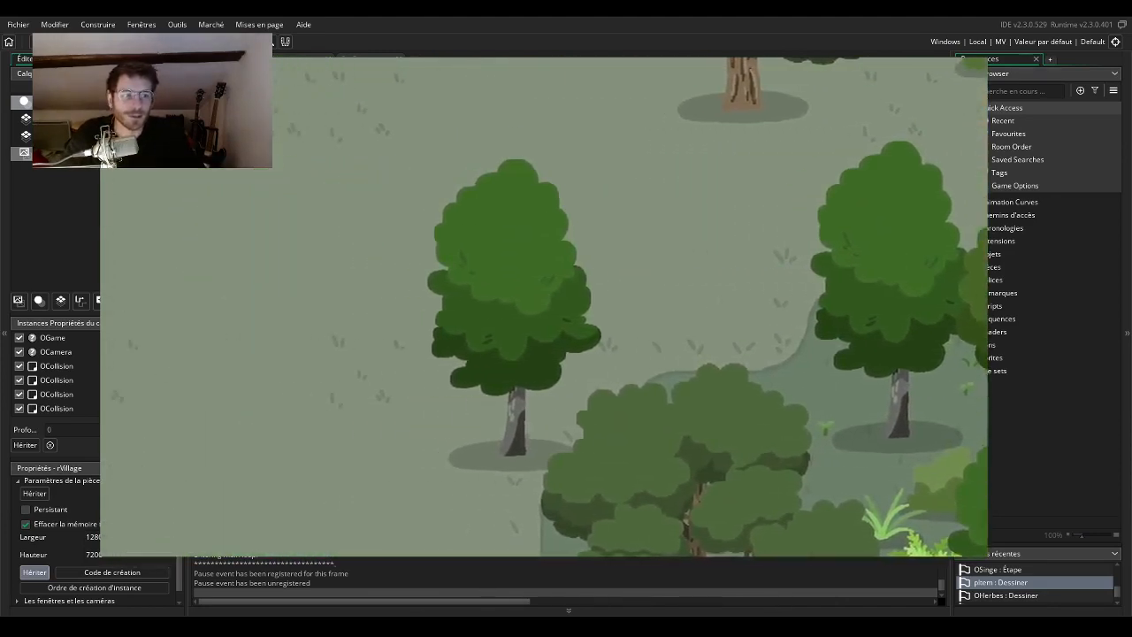
key(Down)
key(Left)
key(Down)
key(Down)
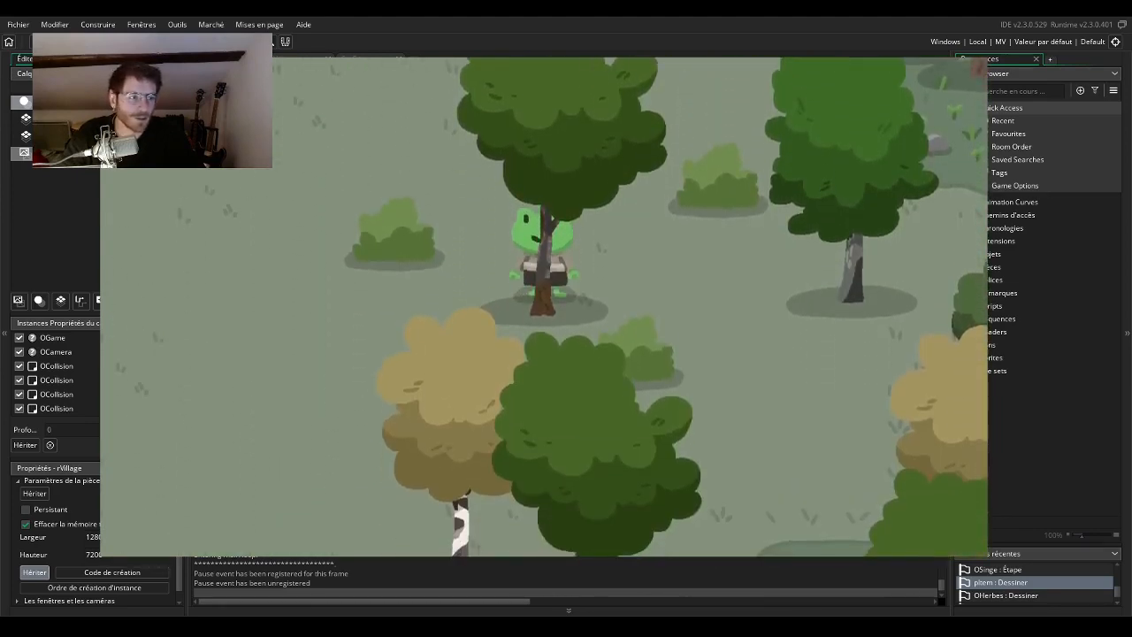
key(Left)
key(Down)
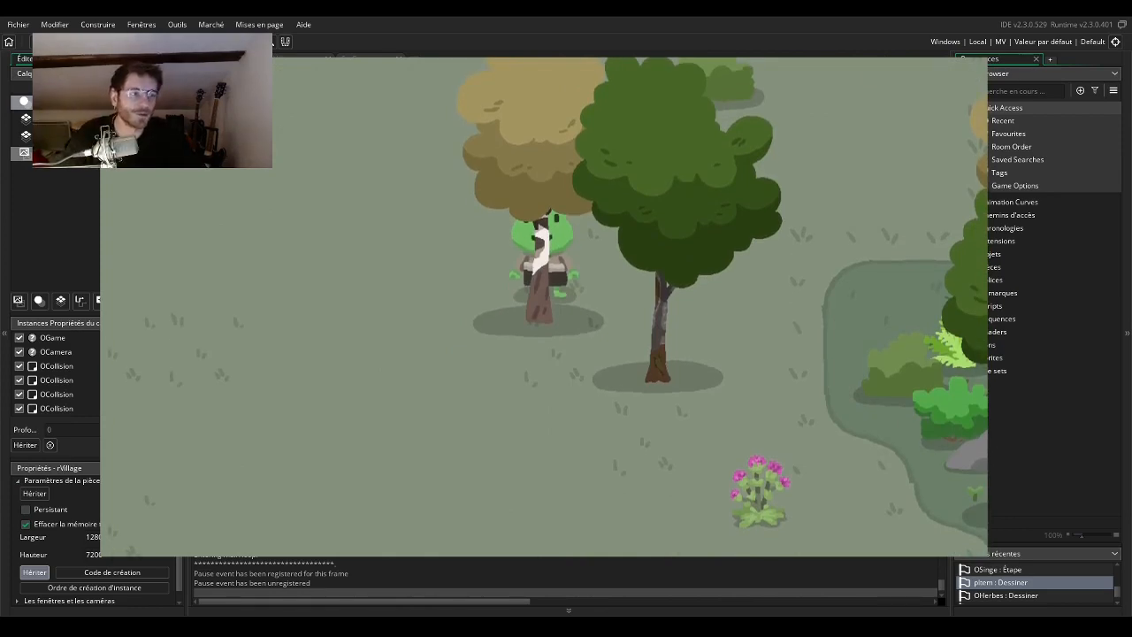
key(Up)
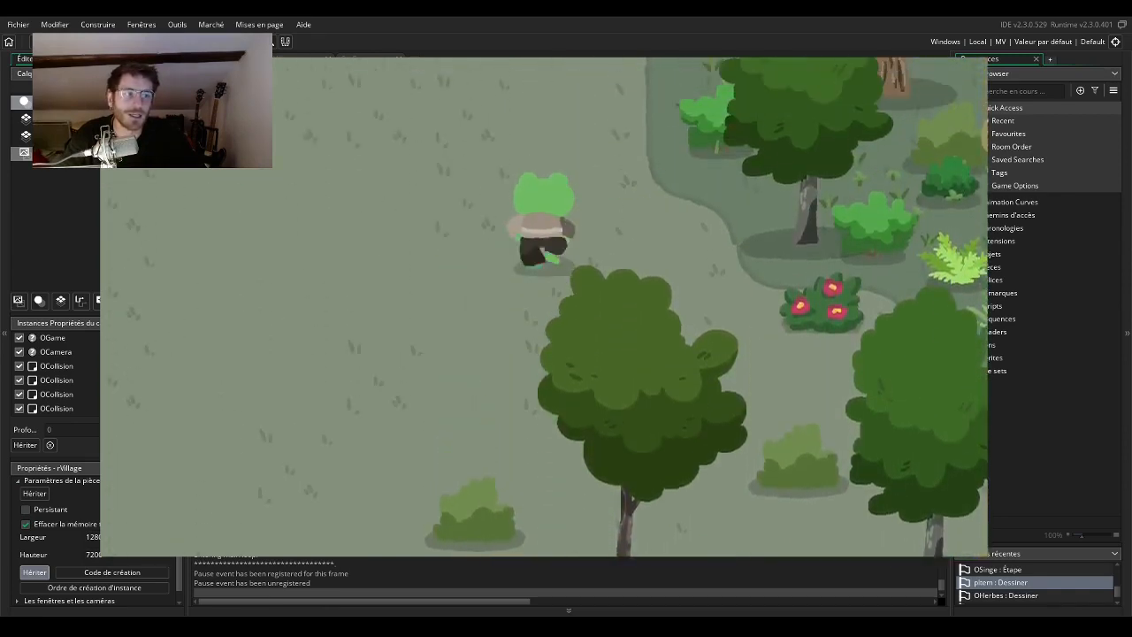
key(Down)
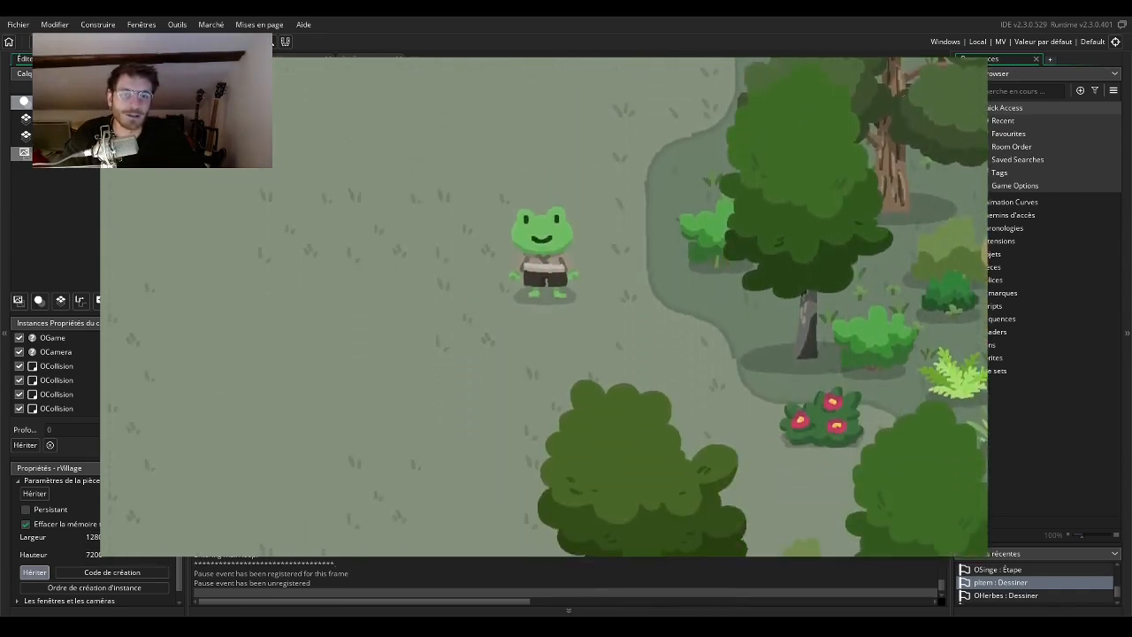
key(Up)
key(Down)
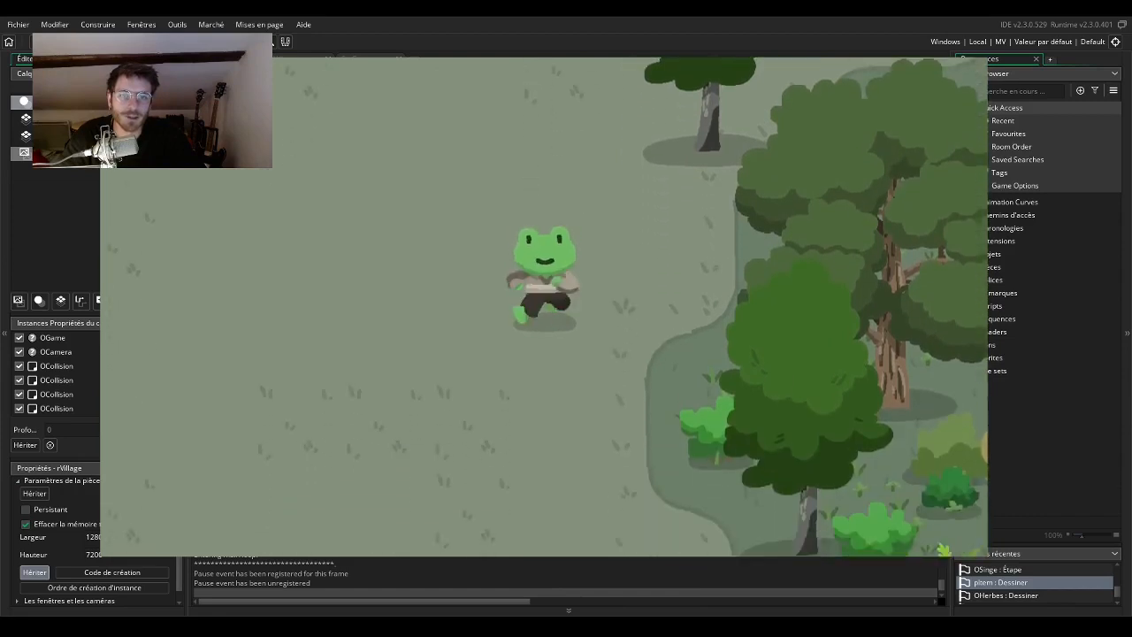
key(Left)
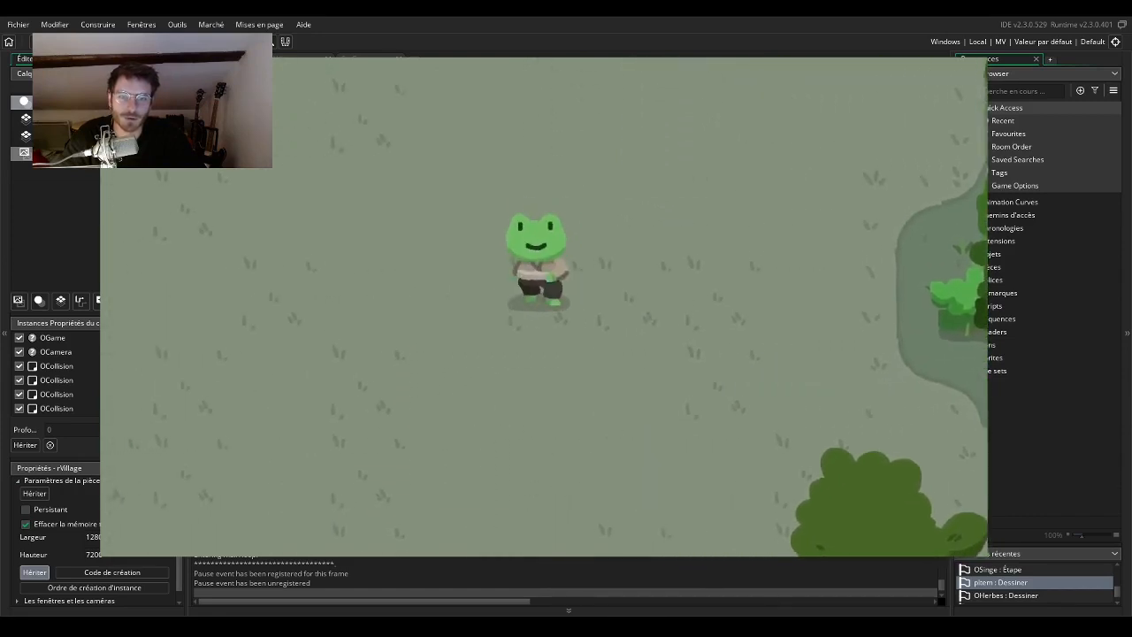
key(Down)
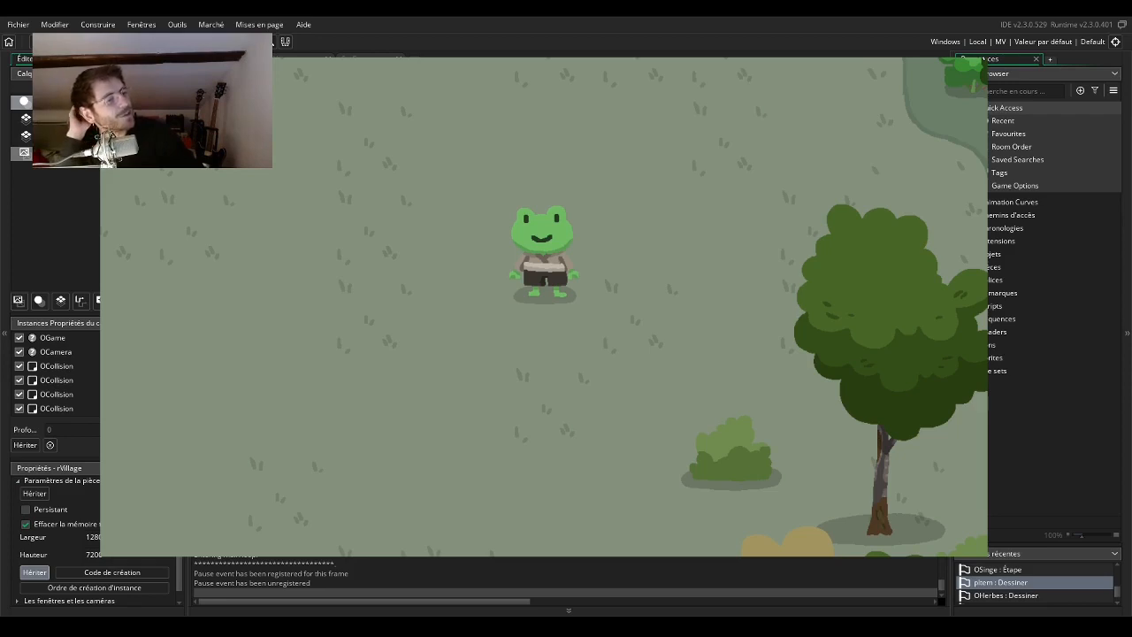
Stop the game's test run and quit GameMaker Studio, confirming the exit.
key(Escape)
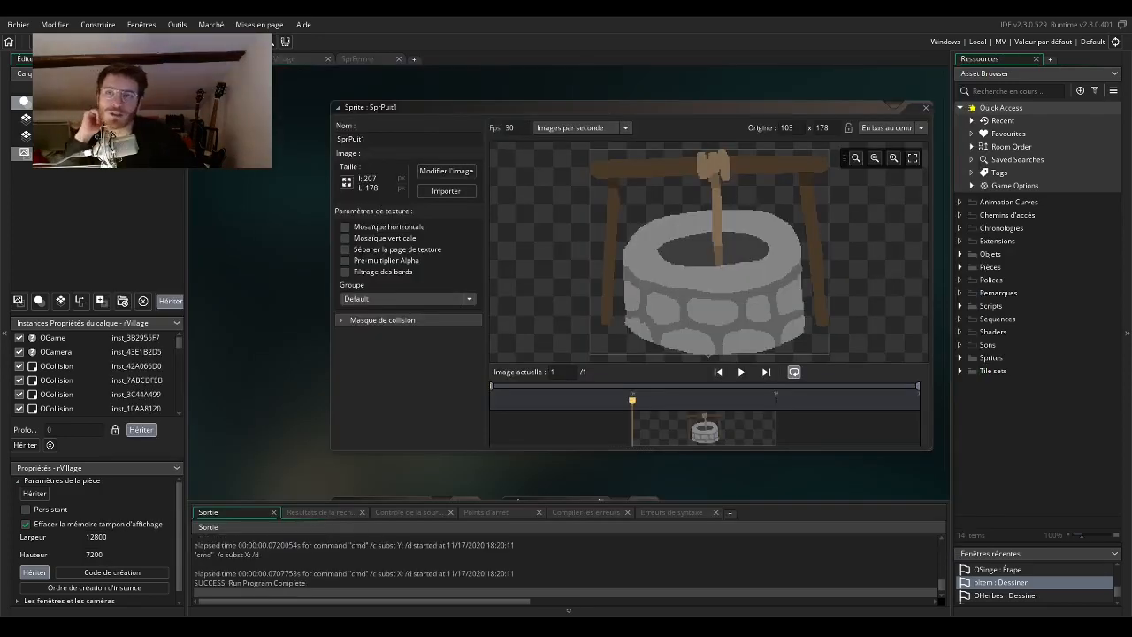
key(alt+F4)
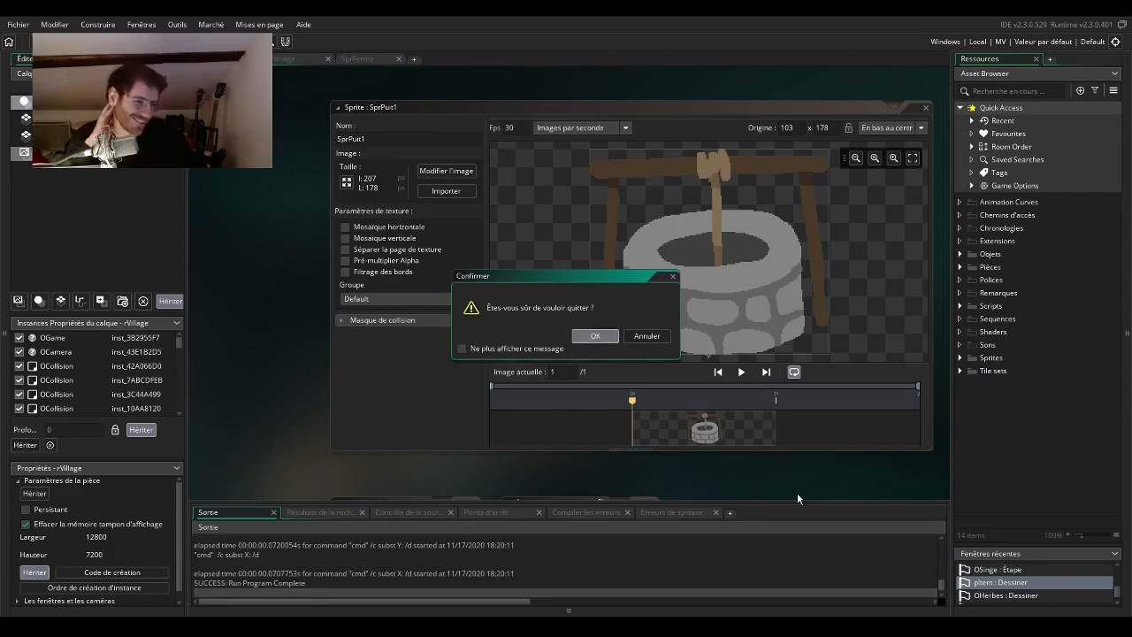
click(596, 336)
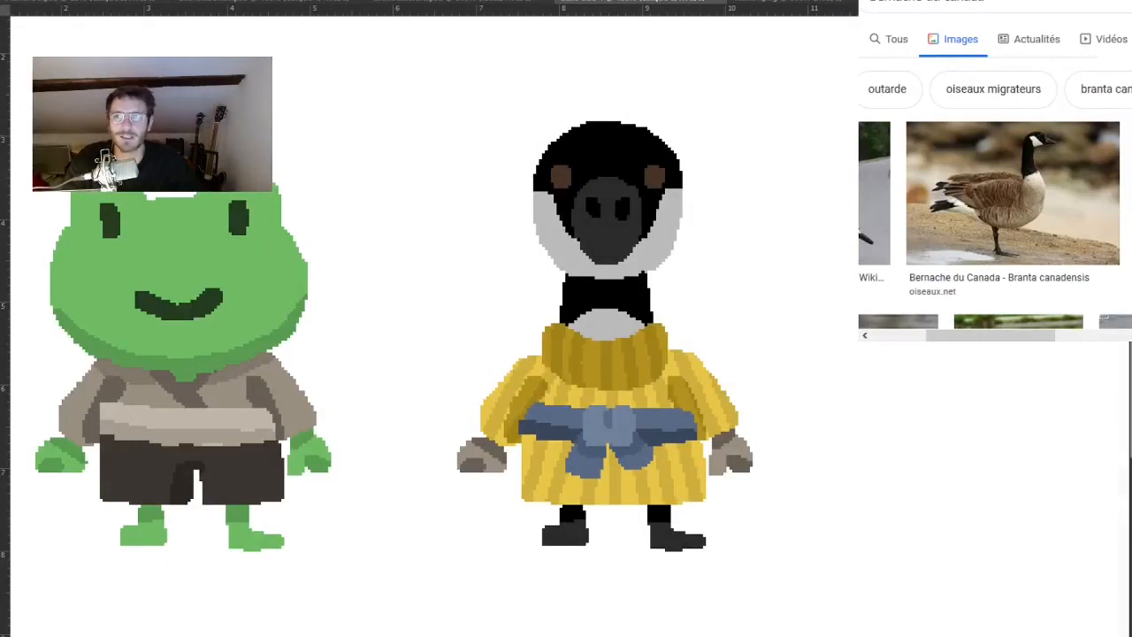
In Photoshop, paint black over the upper outer edges of the goose's light grey cheeks so they slope down.
drag(794, 273, 640, 304)
click(476, 229)
click(476, 229)
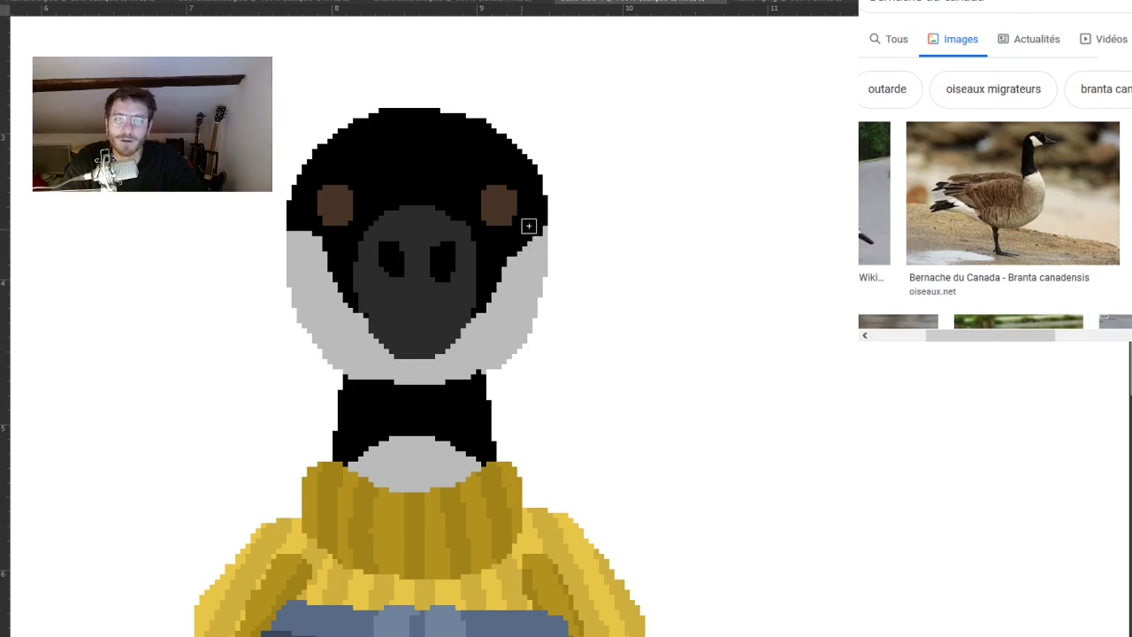
drag(295, 232, 326, 257)
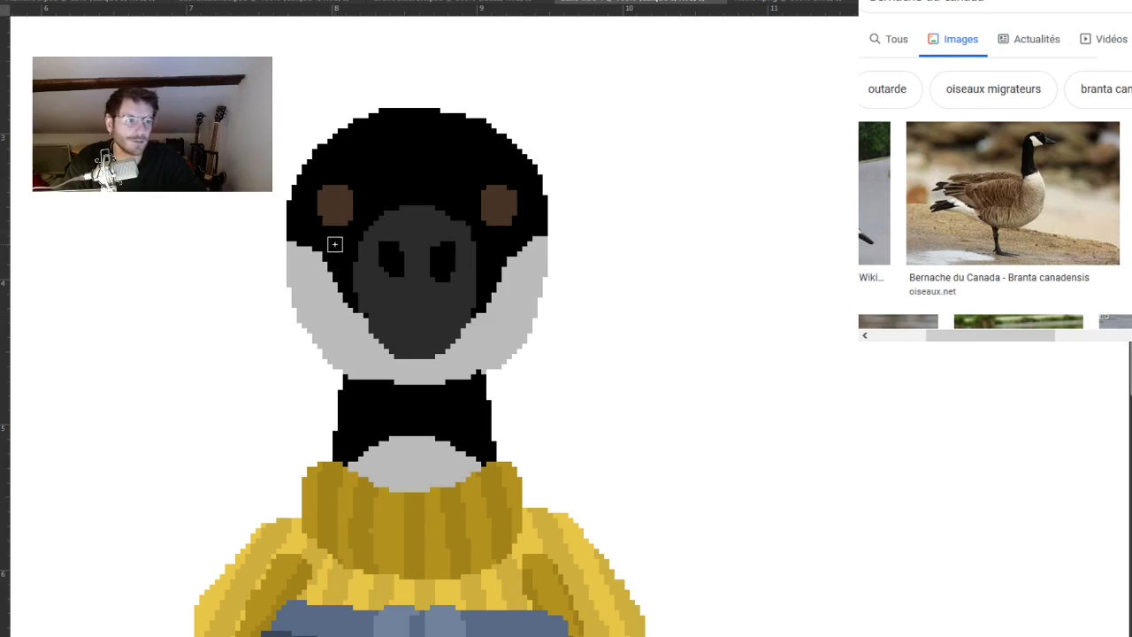
Examine the goose's reshaped cheeks up close and compare the whole character with the frog at a reduced size.
alt+click(601, 261)
alt+click(601, 260)
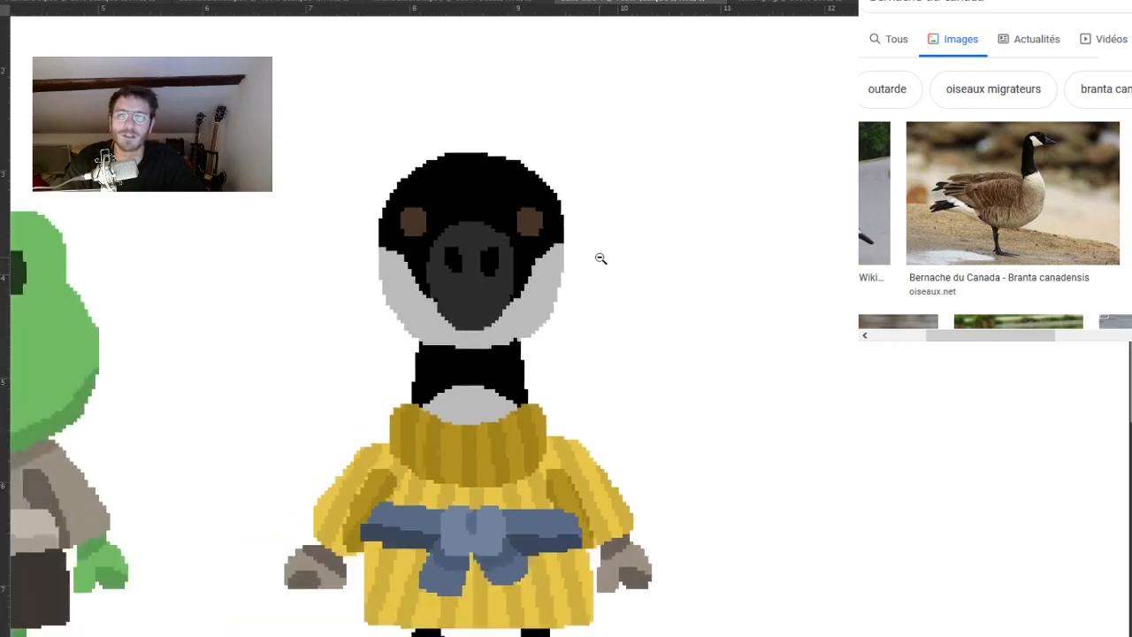
alt+click(601, 259)
alt+click(603, 262)
drag(723, 359, 592, 373)
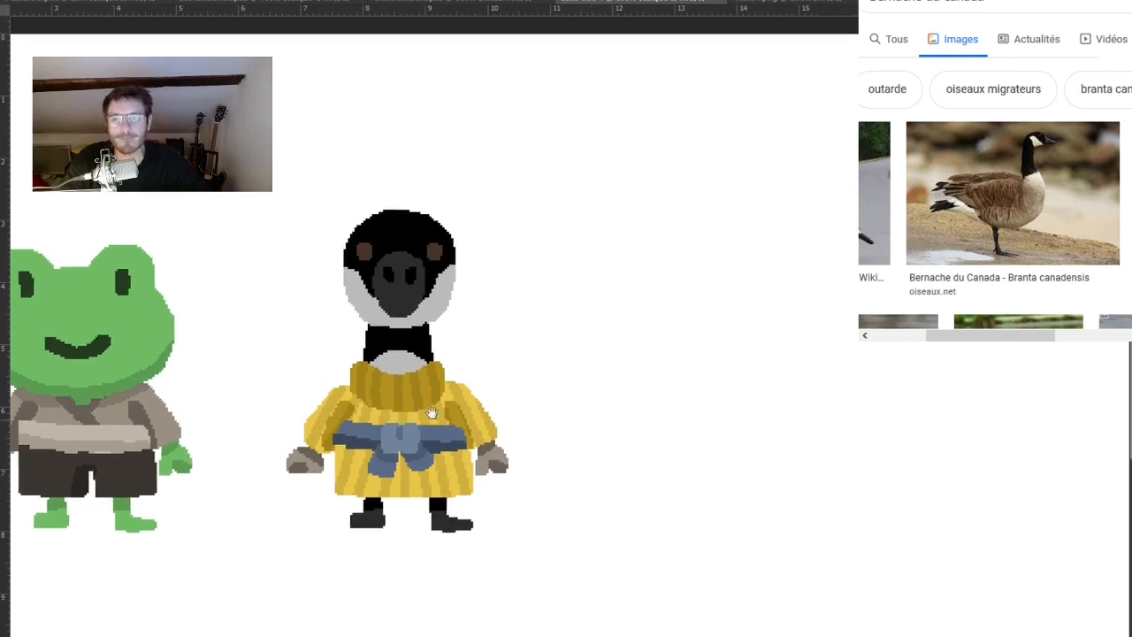
drag(430, 409, 560, 399)
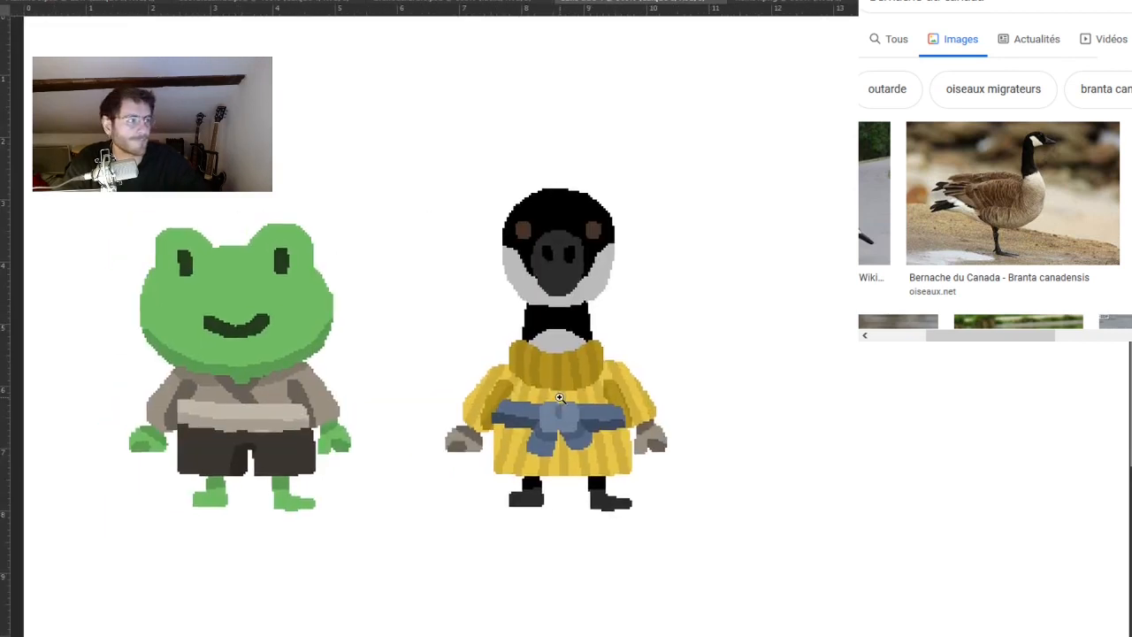
ctrl+click(599, 250)
ctrl+click(598, 252)
ctrl+click(598, 253)
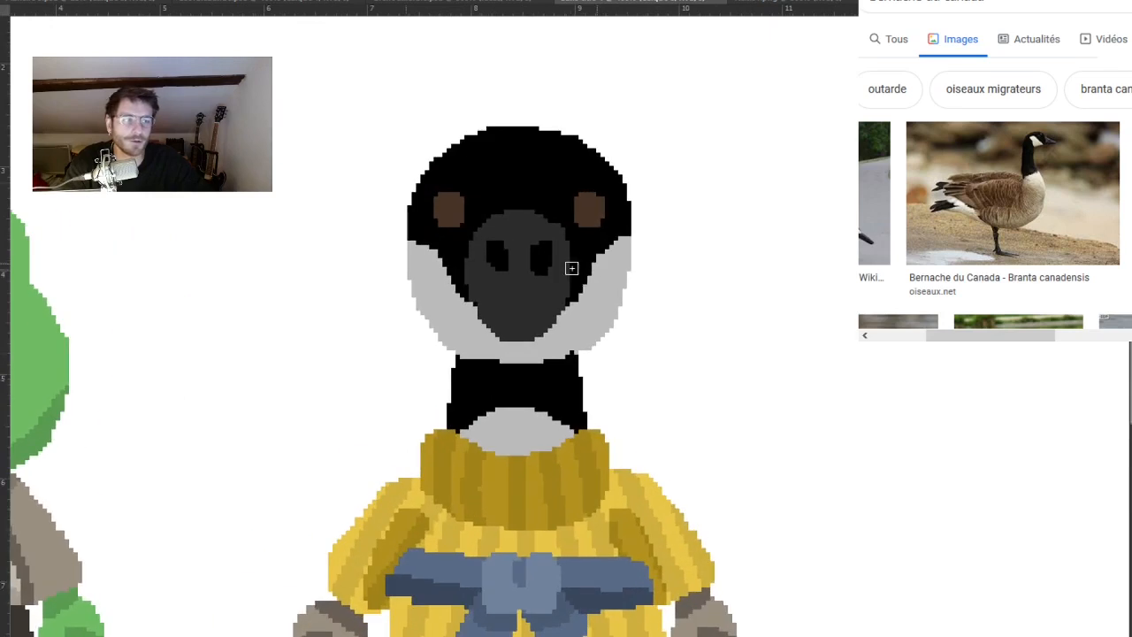
alt+click(626, 355)
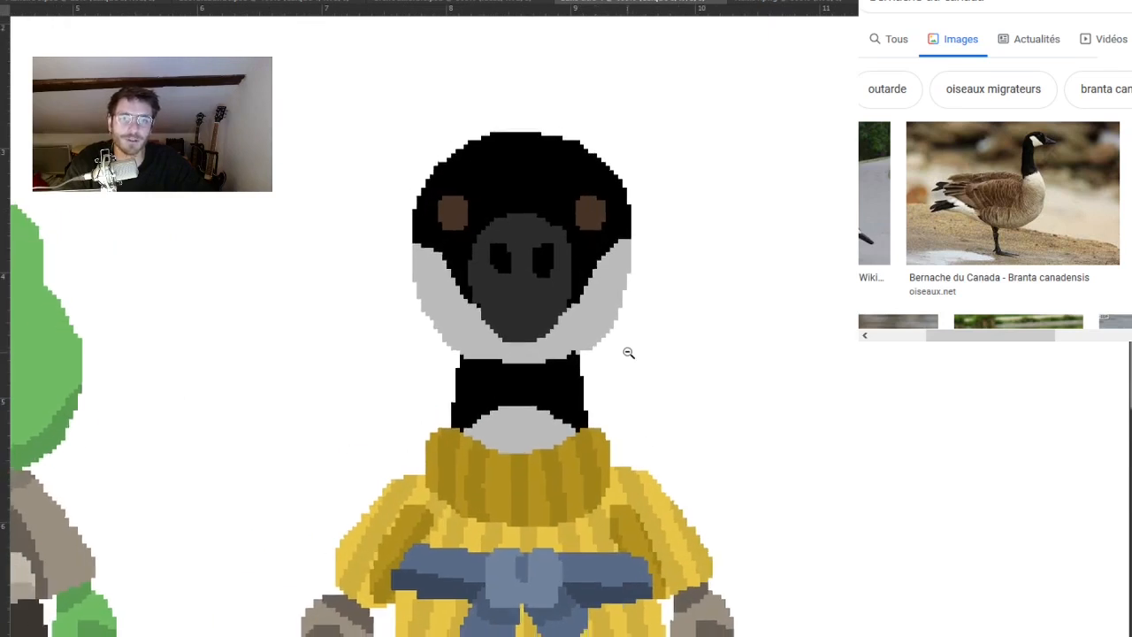
alt+click(629, 354)
alt+click(633, 355)
alt+click(633, 355)
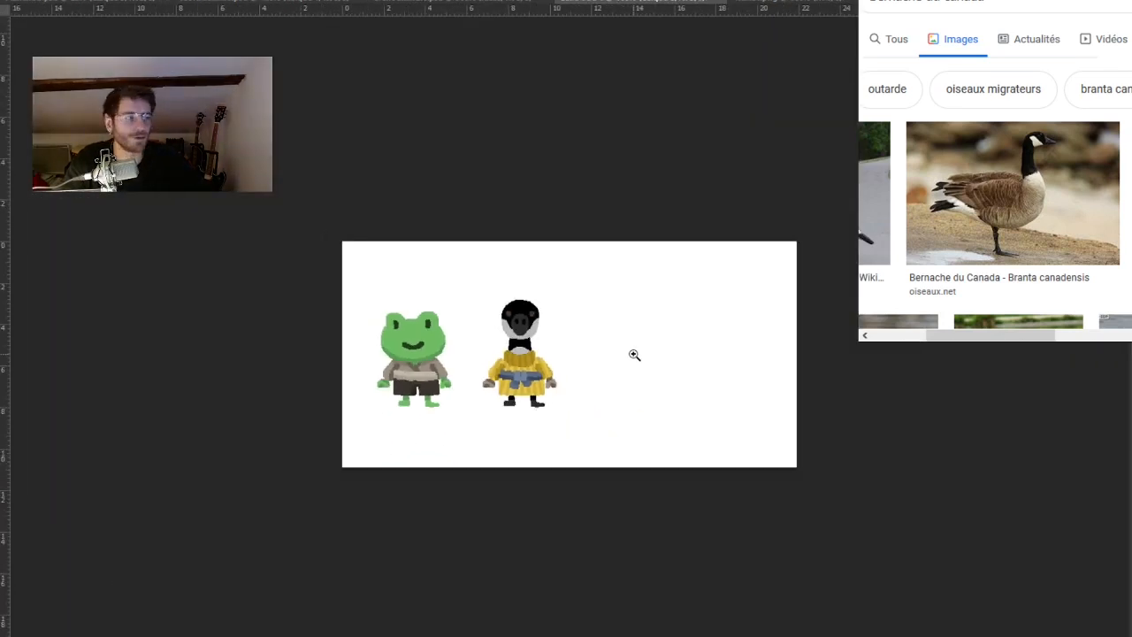
Duplicate the complete goose and place the copy beside the original on its right, at the same height.
ctrl+click(558, 397)
ctrl+click(467, 400)
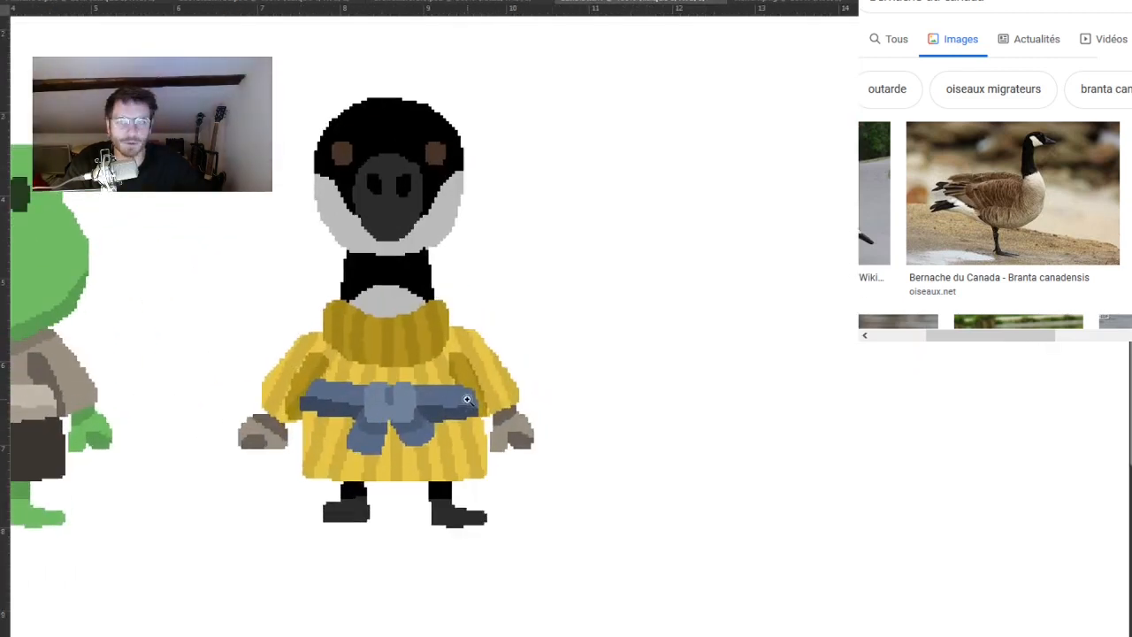
drag(538, 389, 530, 408)
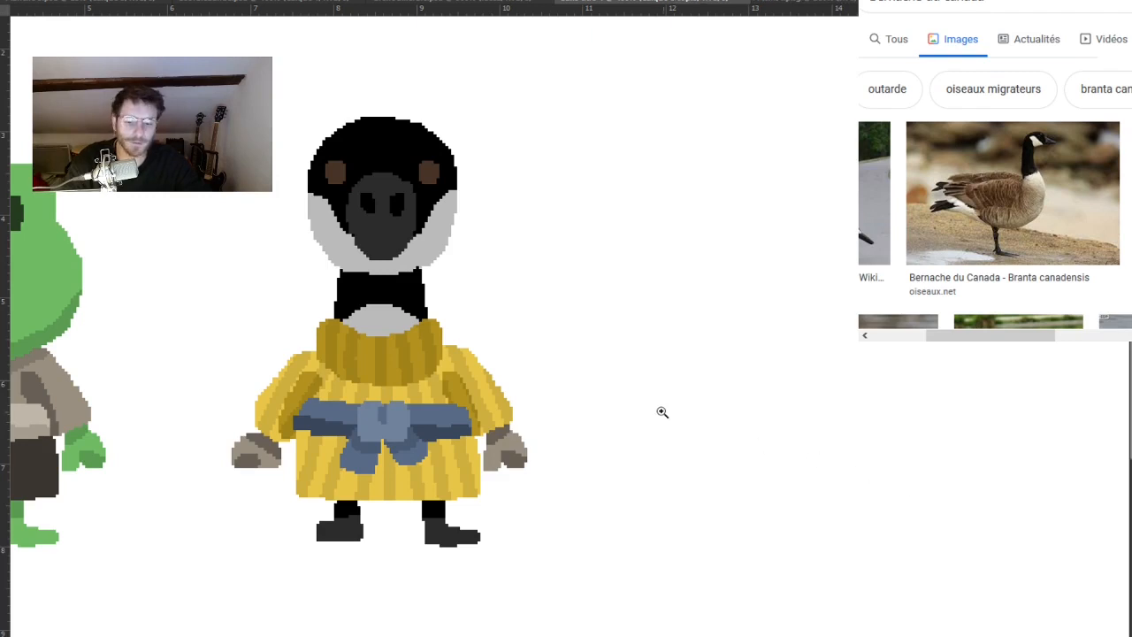
drag(407, 379, 763, 380)
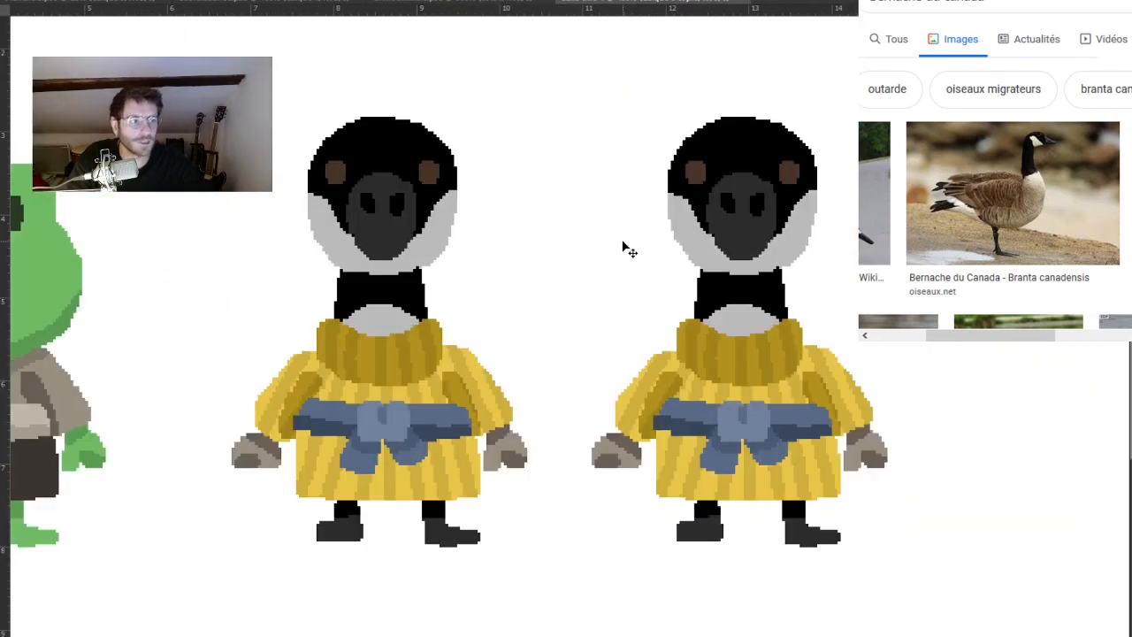
Paste the side-view frog and place it beside the second goose on its right, with the feet level.
drag(796, 341, 541, 334)
key(ctrl+v)
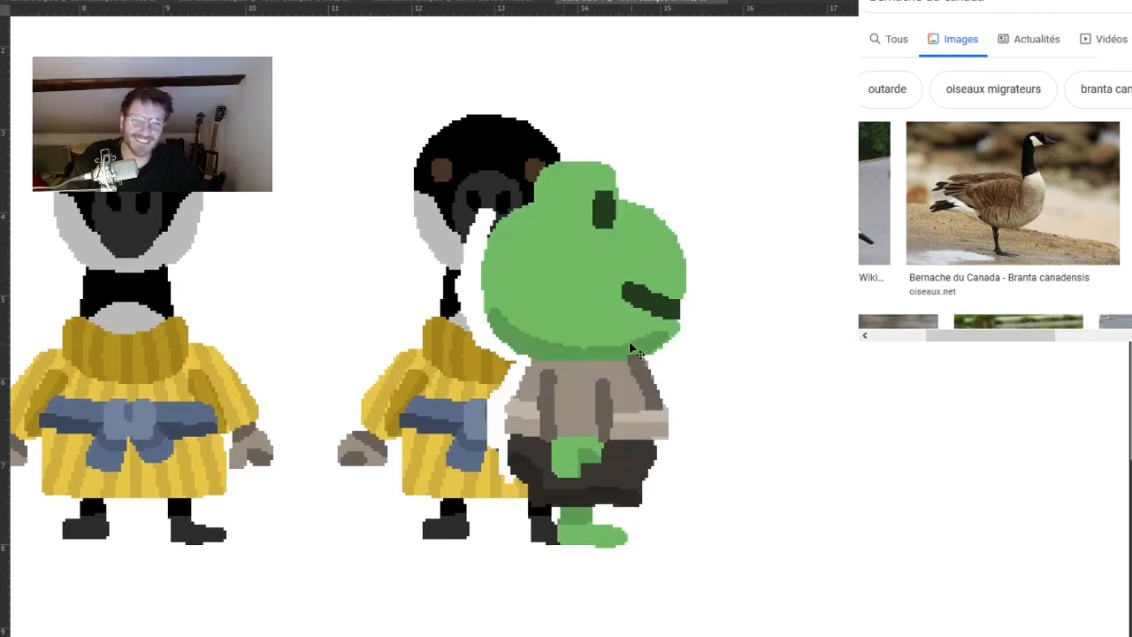
drag(601, 313, 862, 316)
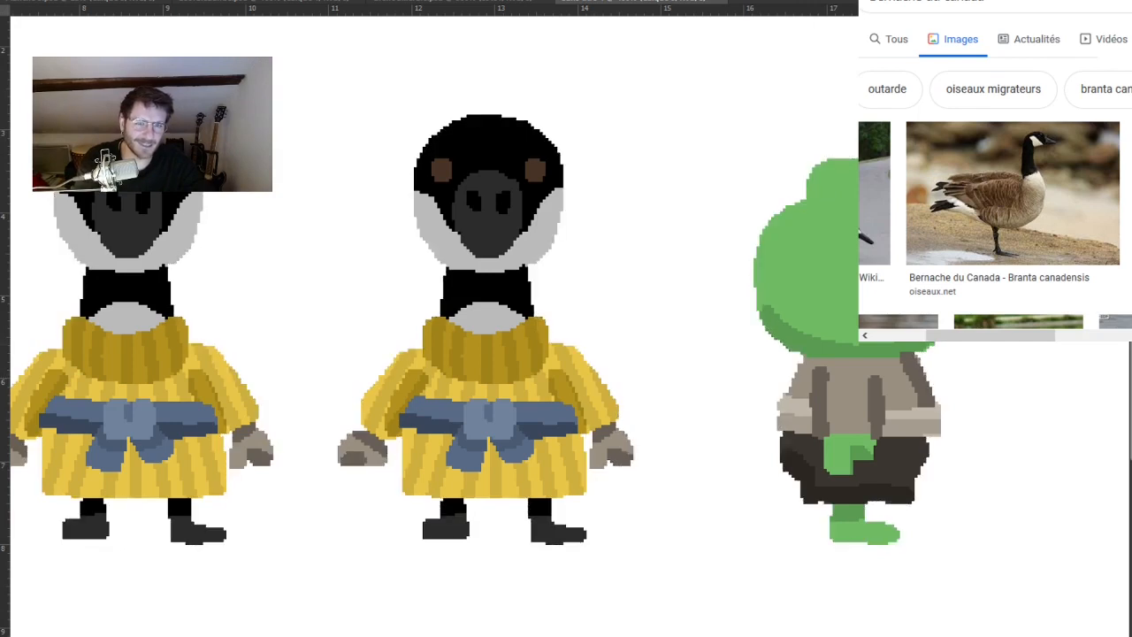
click(782, 202)
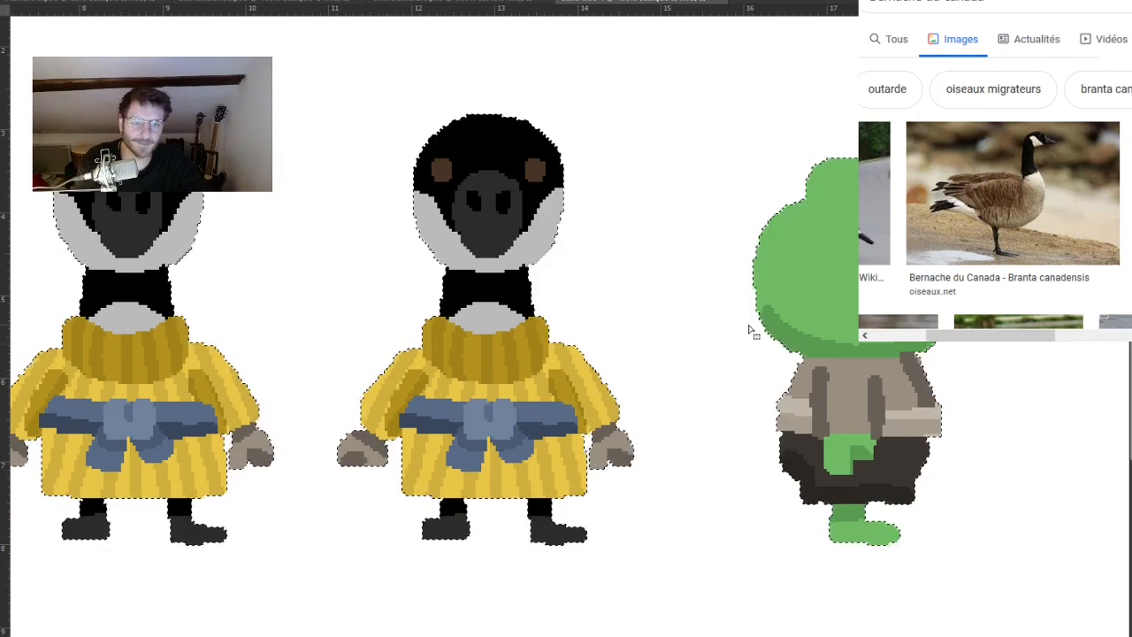
key(ctrl+d)
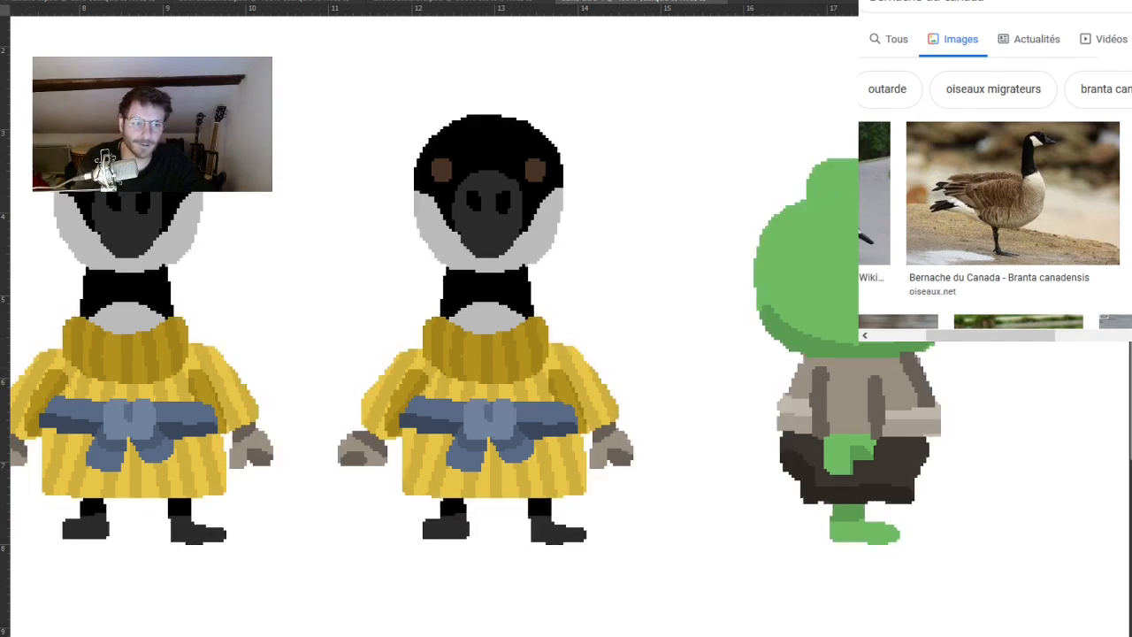
key(Delete)
key(ctrl+z)
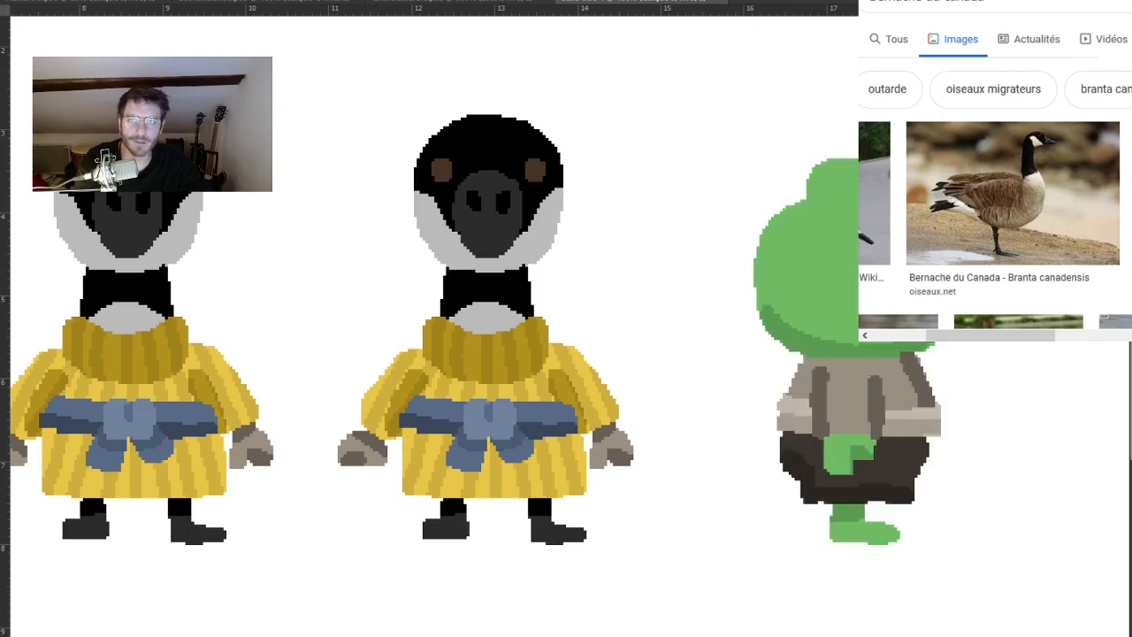
click(766, 344)
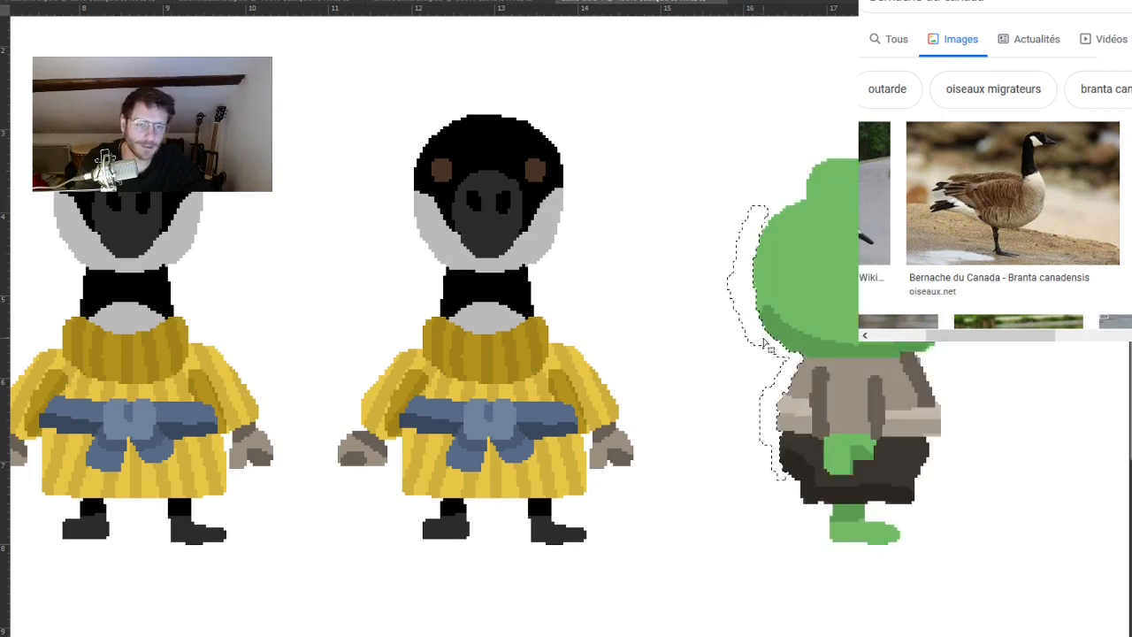
key(ctrl+d)
drag(771, 392, 678, 387)
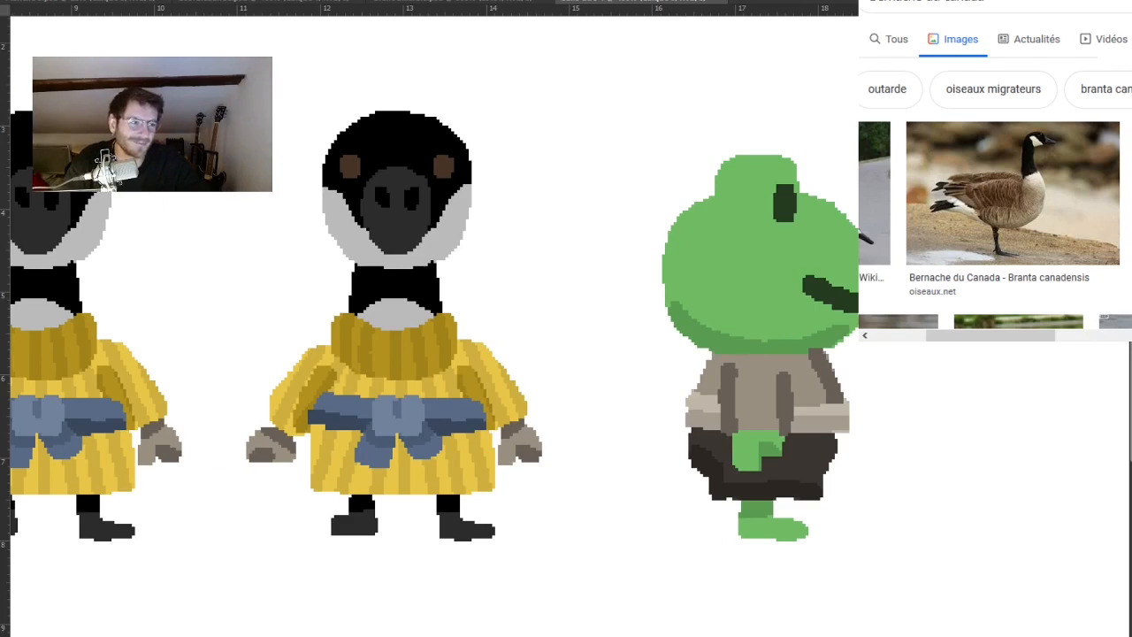
key(ctrl+z)
key(ctrl+shift+z)
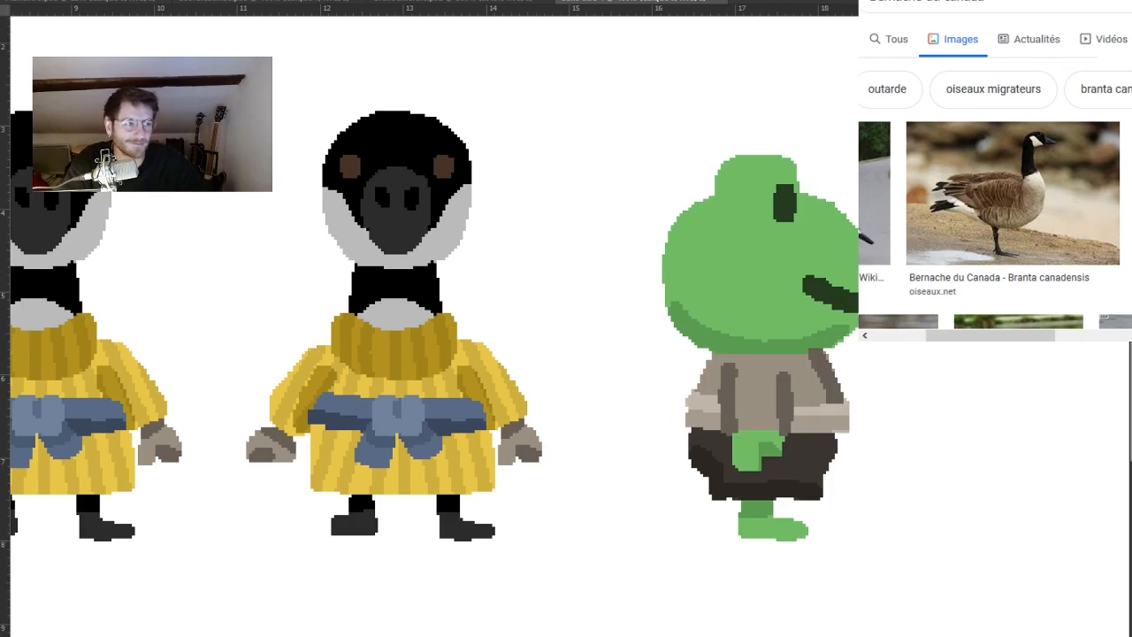
Fill the side-view frog's shirt with the goose tunic's yellow and its two vertical sleeve folds with the darker yellow.
drag(796, 318, 758, 306)
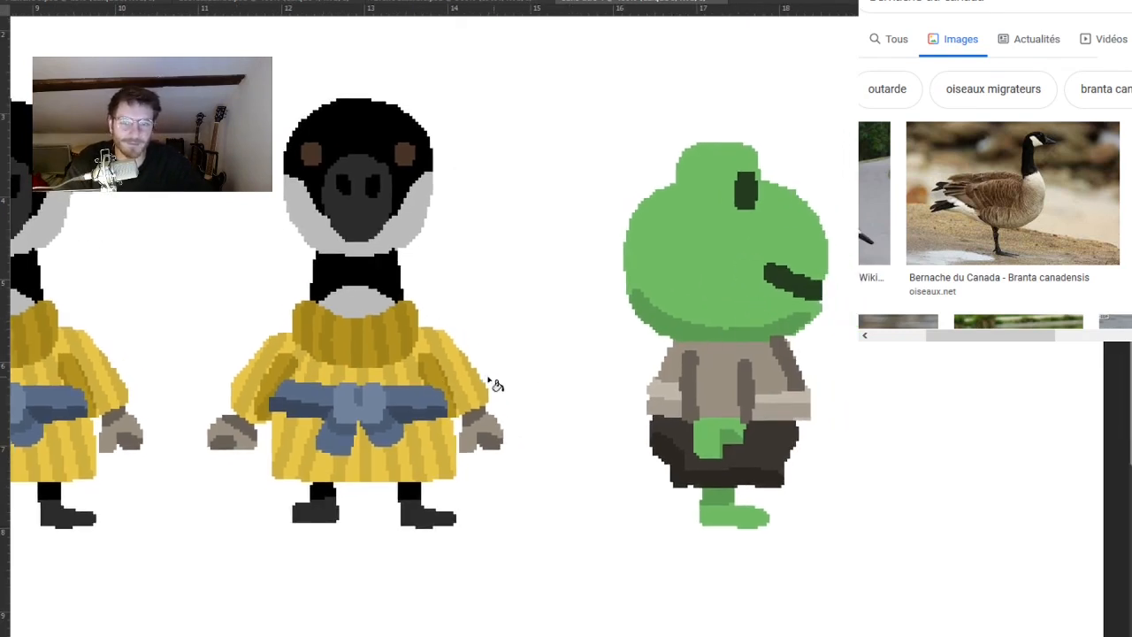
click(424, 347)
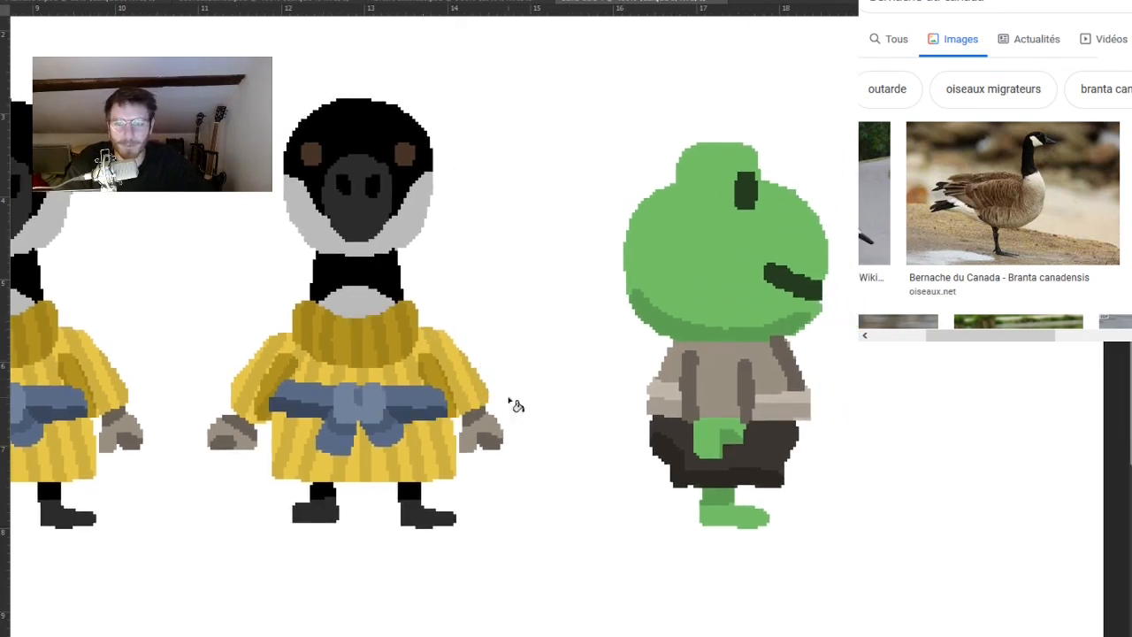
click(727, 382)
click(446, 373)
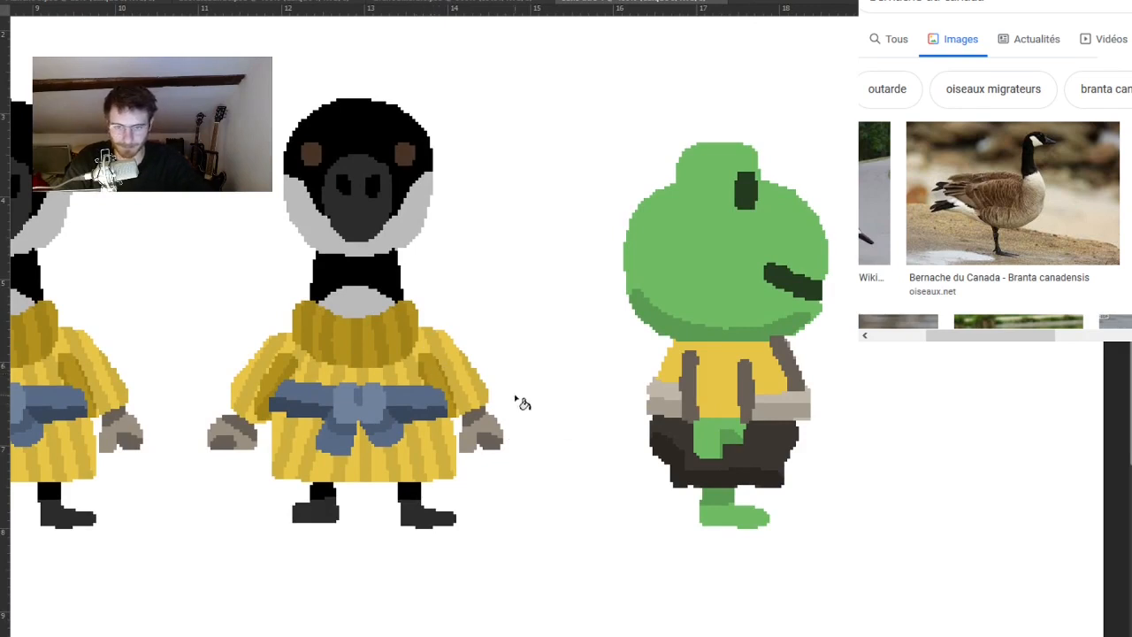
click(697, 389)
click(745, 405)
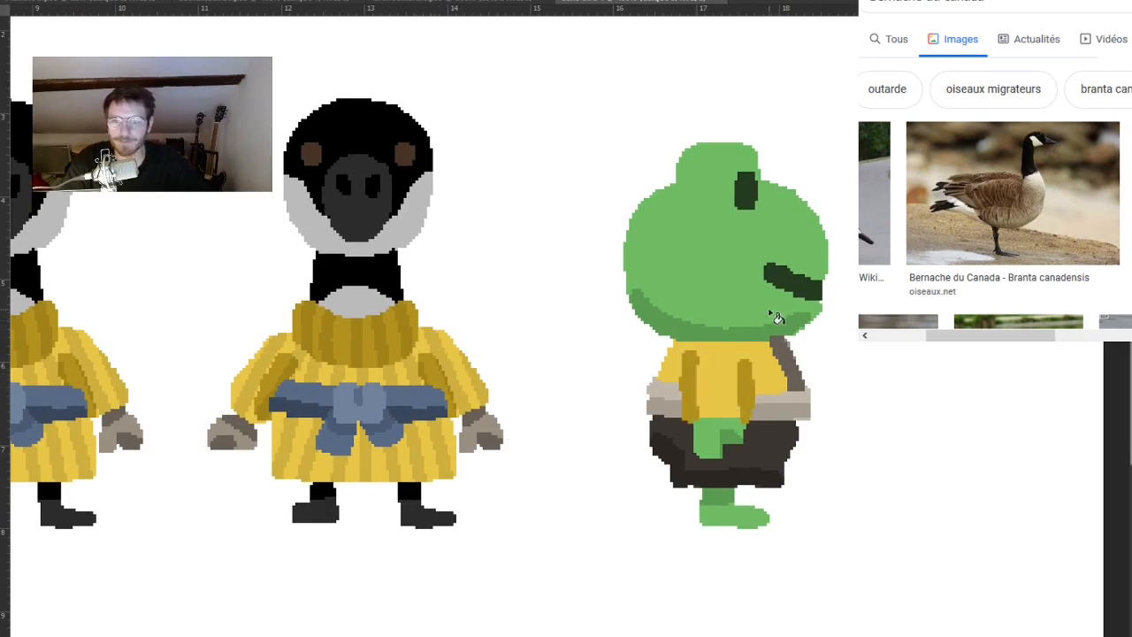
Paint yellow over the remaining grey shading along the front edge of the side-view shirt.
scroll(770, 402, up, 1)
drag(775, 354, 809, 270)
alt+click(801, 275)
scroll(840, 275, up, 4)
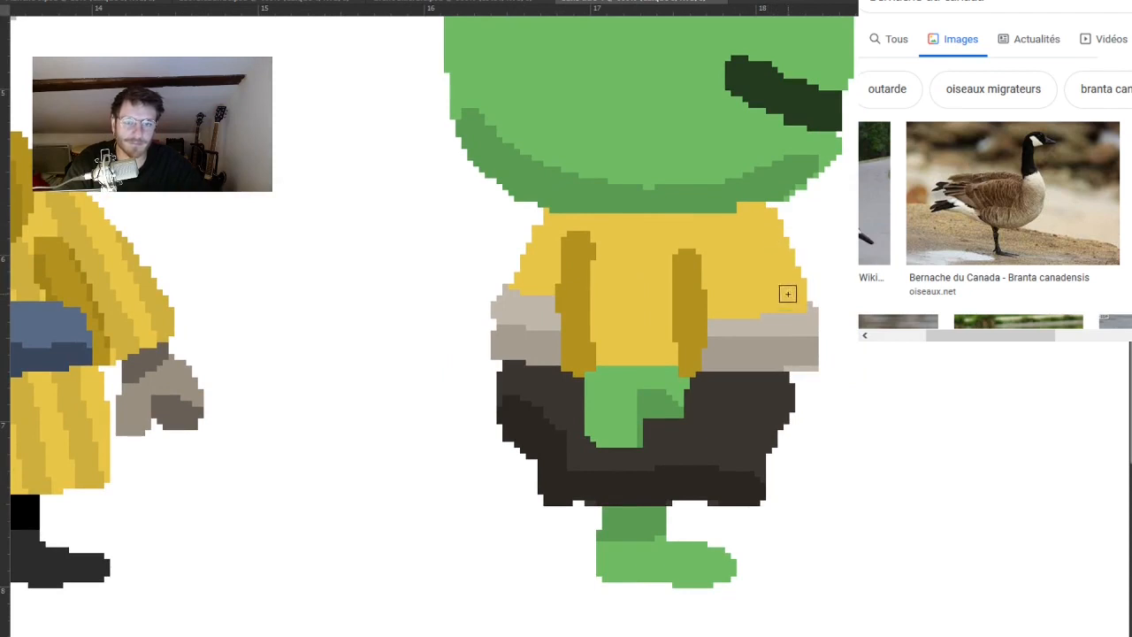
Fill the side-view frog's shorts with the tunic's yellow and their shaded parts with the darker yellow.
scroll(790, 294, down, 3)
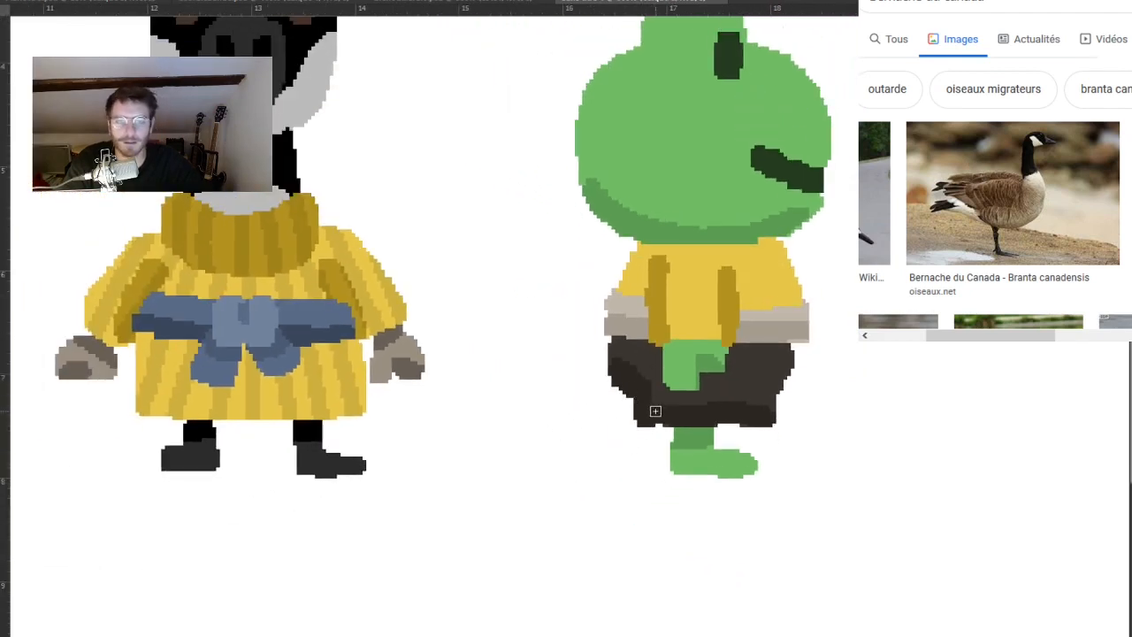
drag(657, 410, 694, 428)
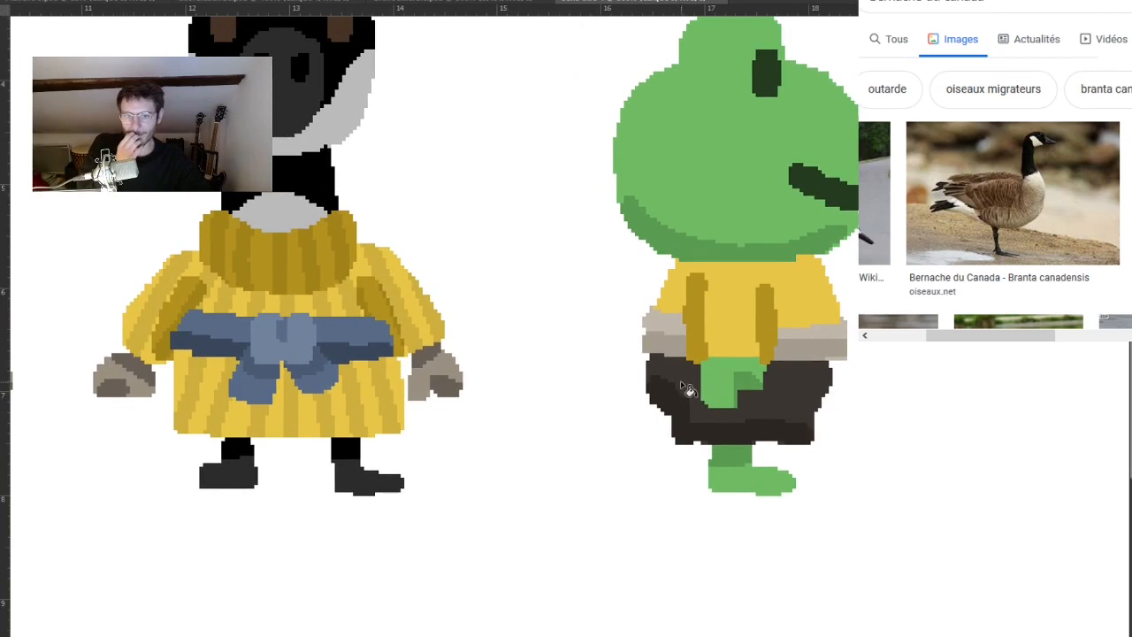
click(679, 394)
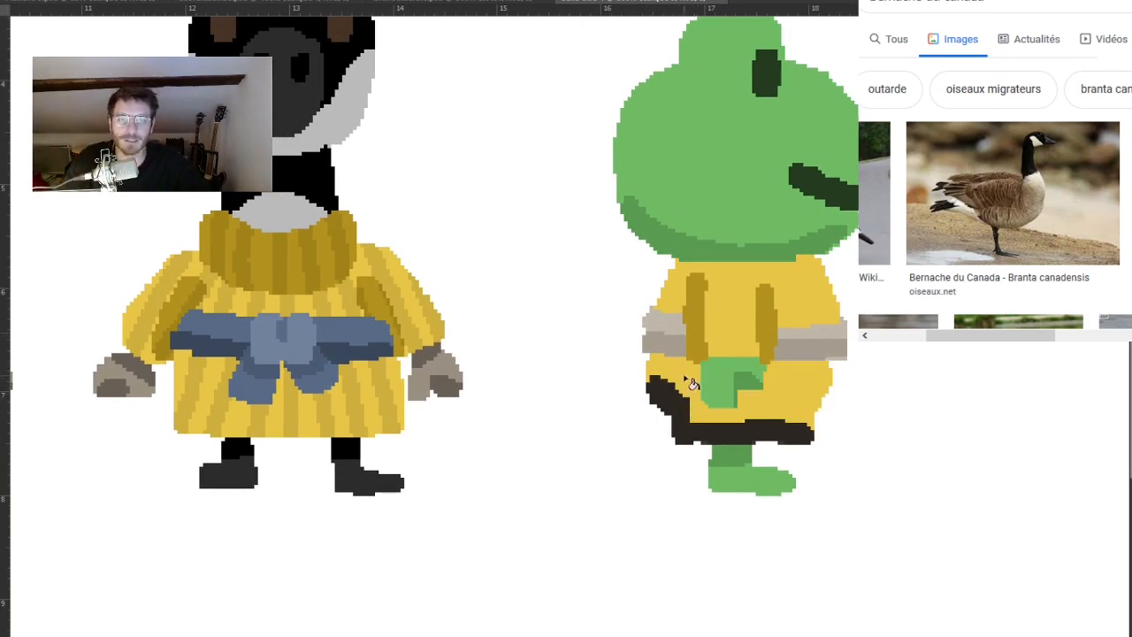
scroll(649, 469, down, 2)
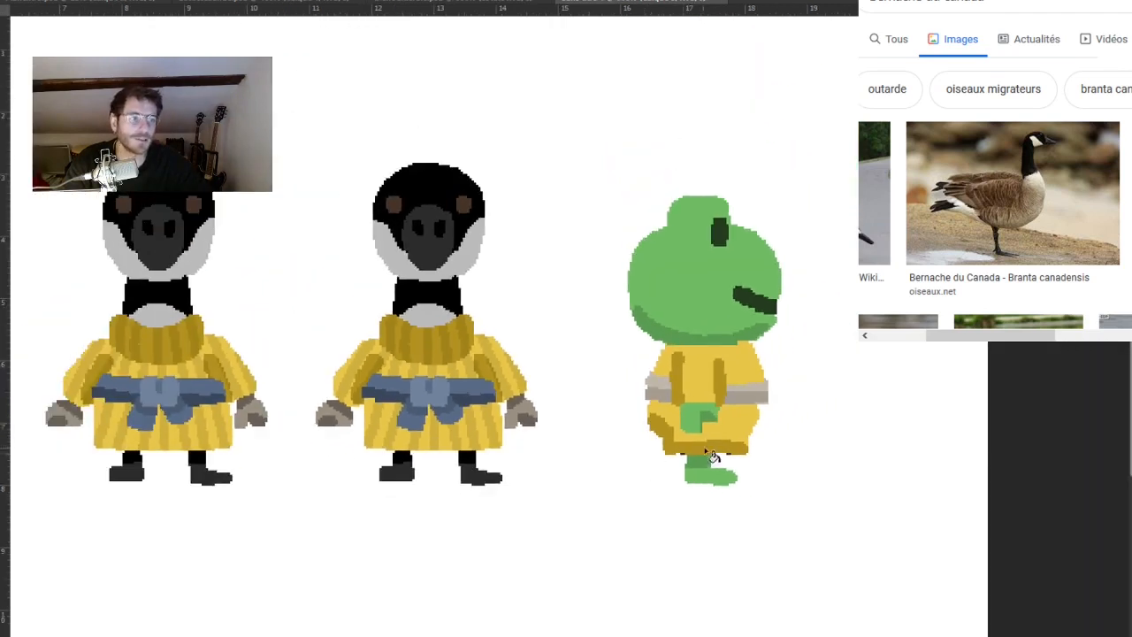
Paint out the sides and hem of the yellow shorts to form a wide, straight-sided tunic skirt with dark yellow shading.
scroll(717, 442, up, 3)
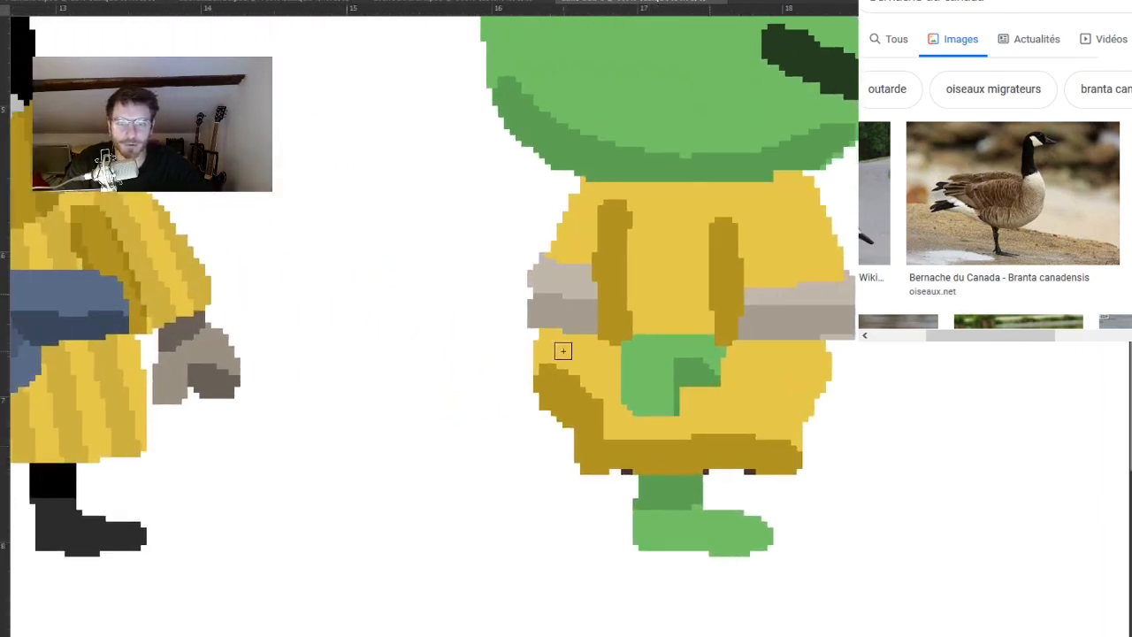
mouse_move(544, 381)
mouse_down()
mouse_move(547, 457)
mouse_move(586, 462)
mouse_move(588, 447)
mouse_move(600, 461)
mouse_move(756, 452)
mouse_move(712, 459)
mouse_move(737, 468)
mouse_move(711, 465)
mouse_move(826, 451)
mouse_move(824, 414)
mouse_up()
mouse_move(831, 341)
mouse_down()
mouse_move(834, 425)
mouse_move(807, 437)
mouse_move(812, 420)
mouse_up()
alt+click(874, 386)
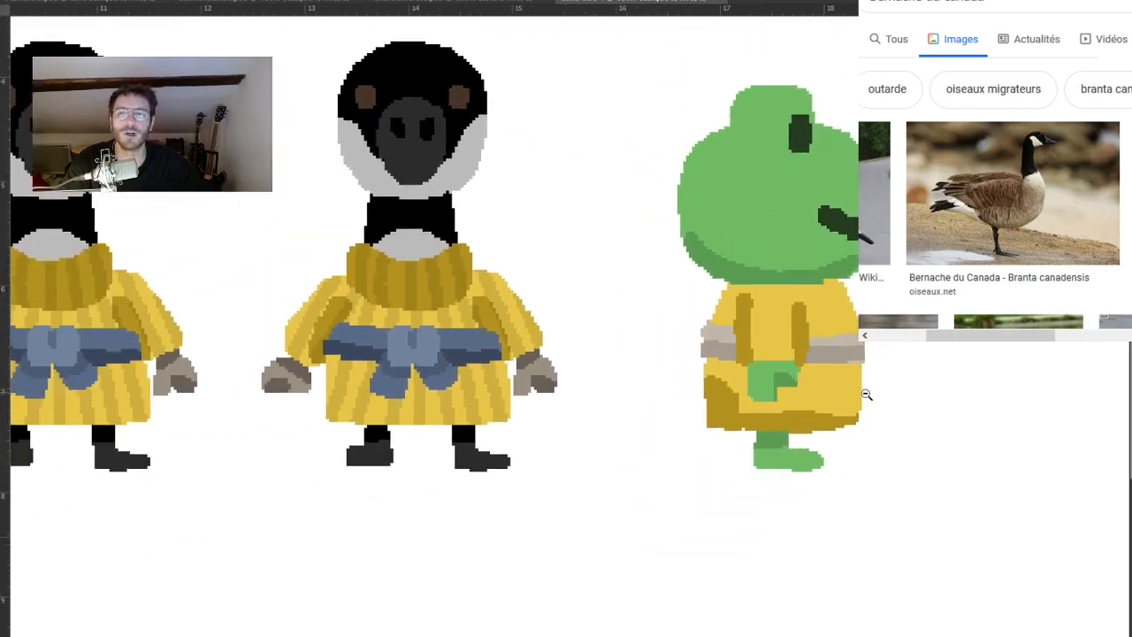
click(871, 377)
click(867, 376)
drag(841, 354, 863, 405)
Delete the side-view frog's head, including its eye, mouth and darker green lower shading.
drag(846, 293, 813, 329)
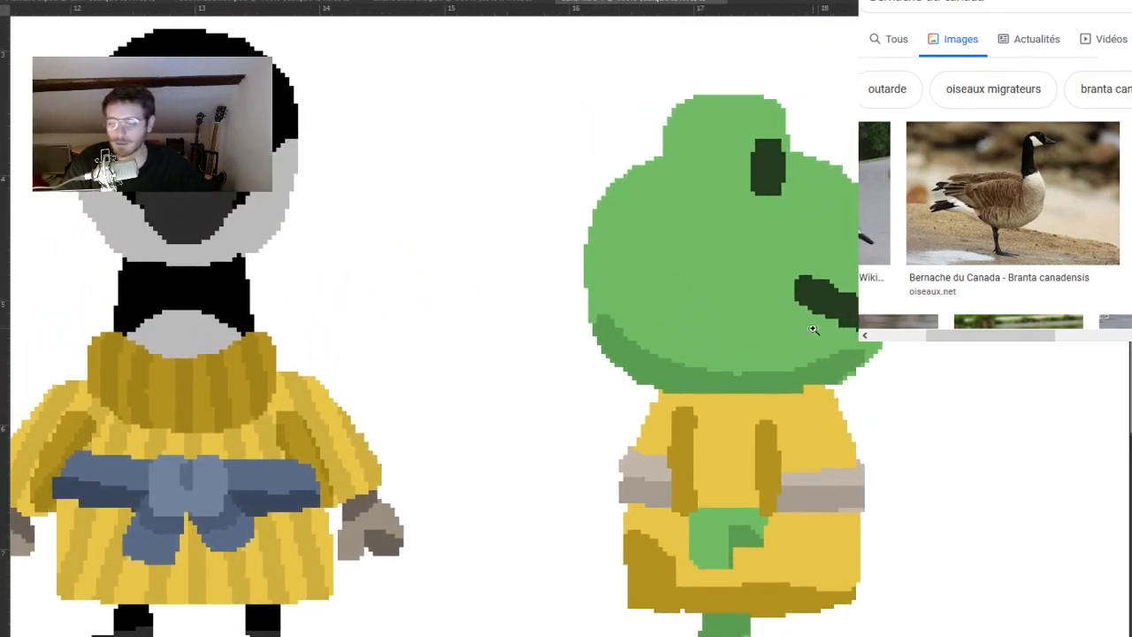
click(727, 254)
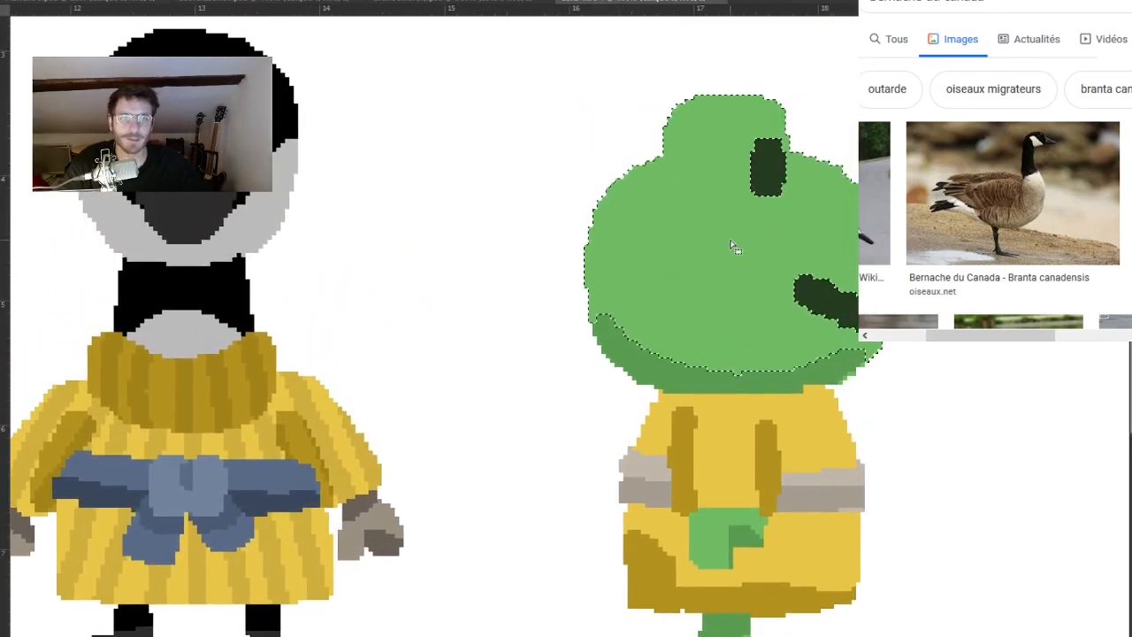
key(Delete)
click(768, 187)
key(Delete)
click(825, 306)
key(Delete)
click(778, 379)
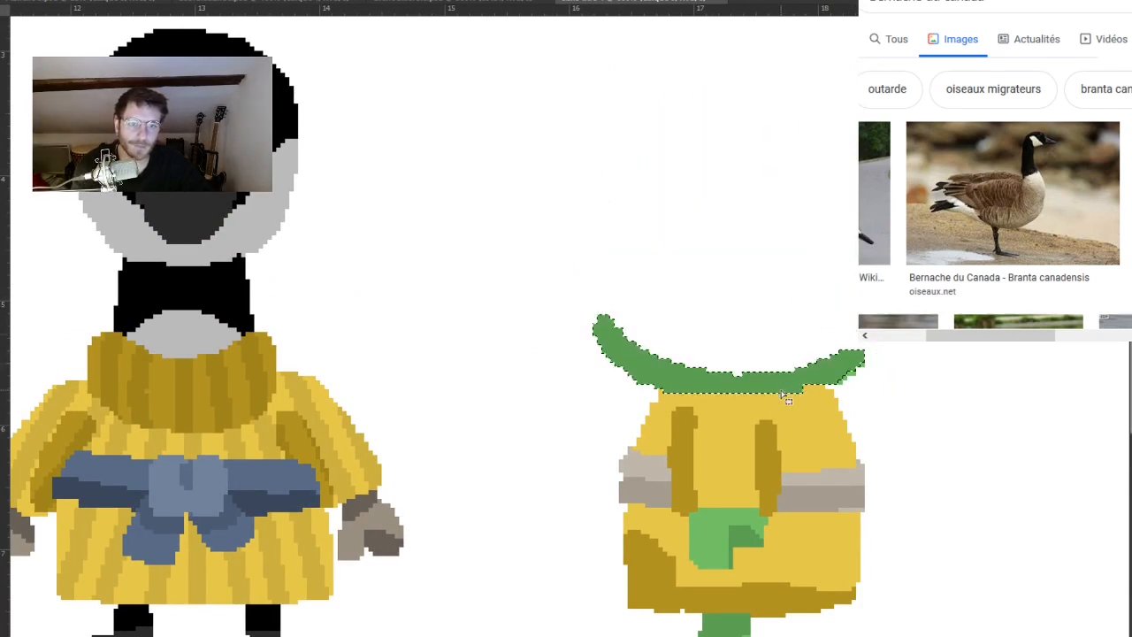
key(Delete)
key(ctrl+d)
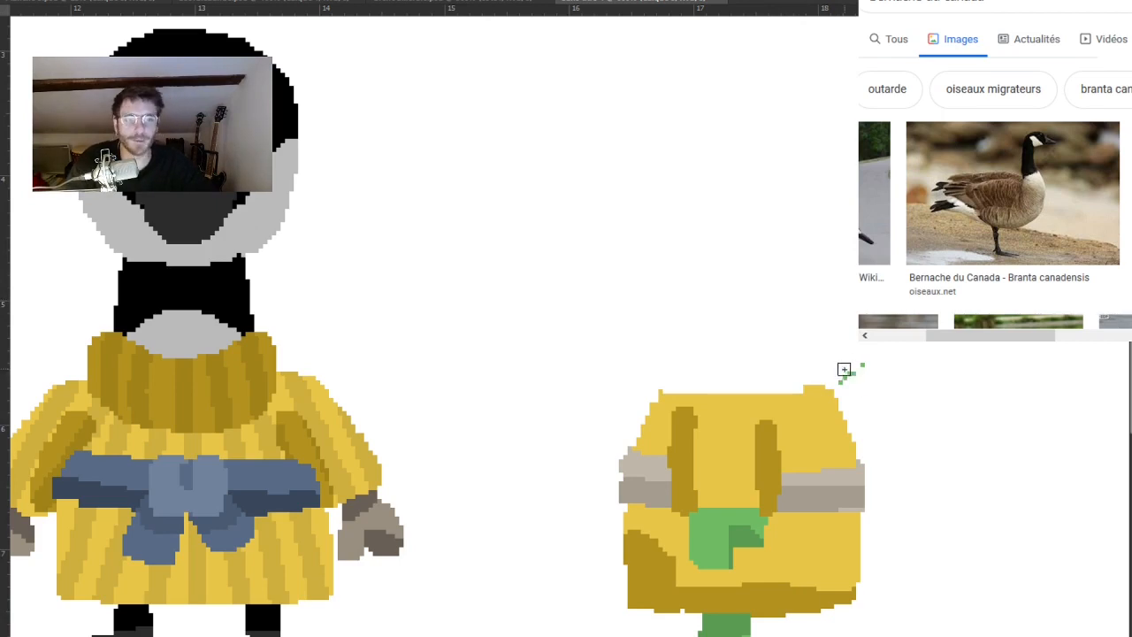
Remove the stray green pixels left beside the tunic's front shoulder, along with the accidental yellow mark.
key(e)
drag(861, 364, 877, 352)
click(898, 339)
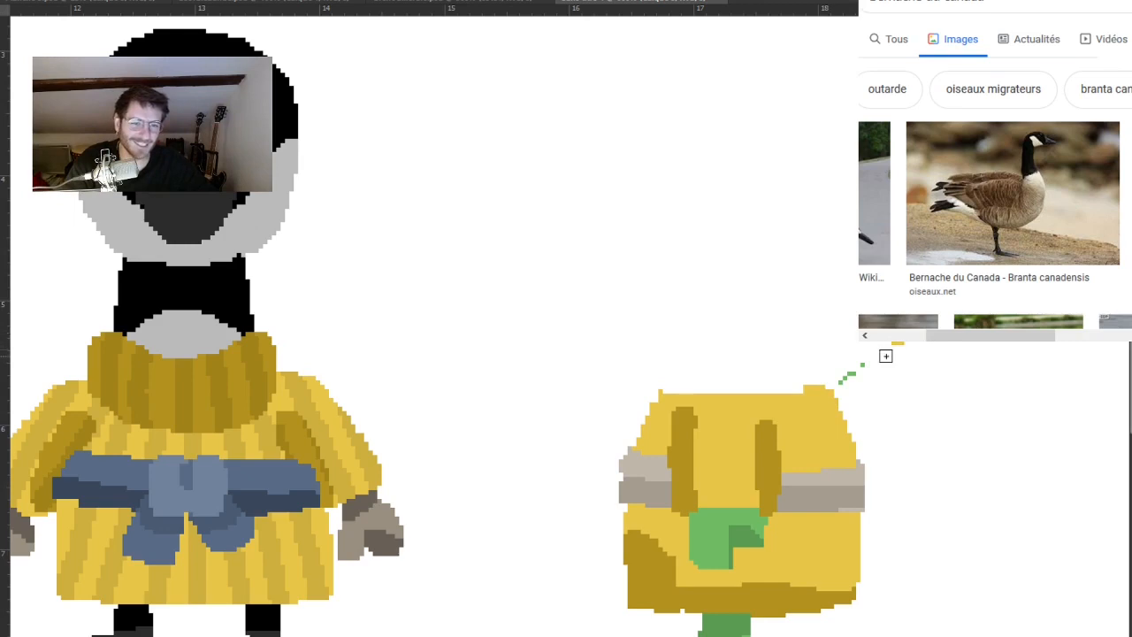
key(e)
key(ctrl+z)
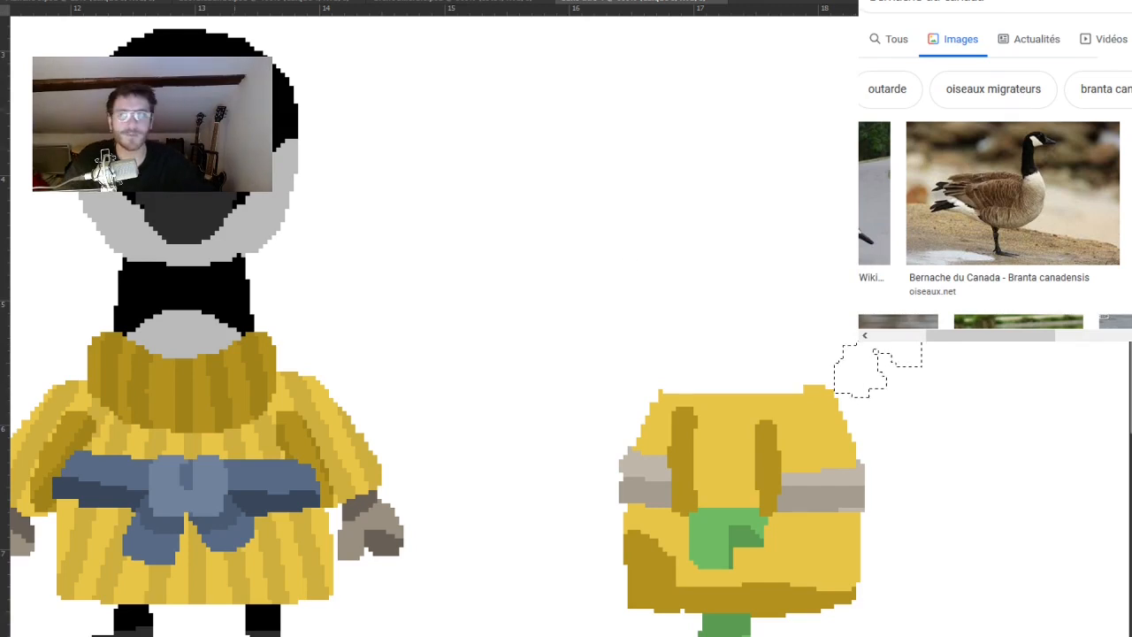
drag(687, 398, 738, 328)
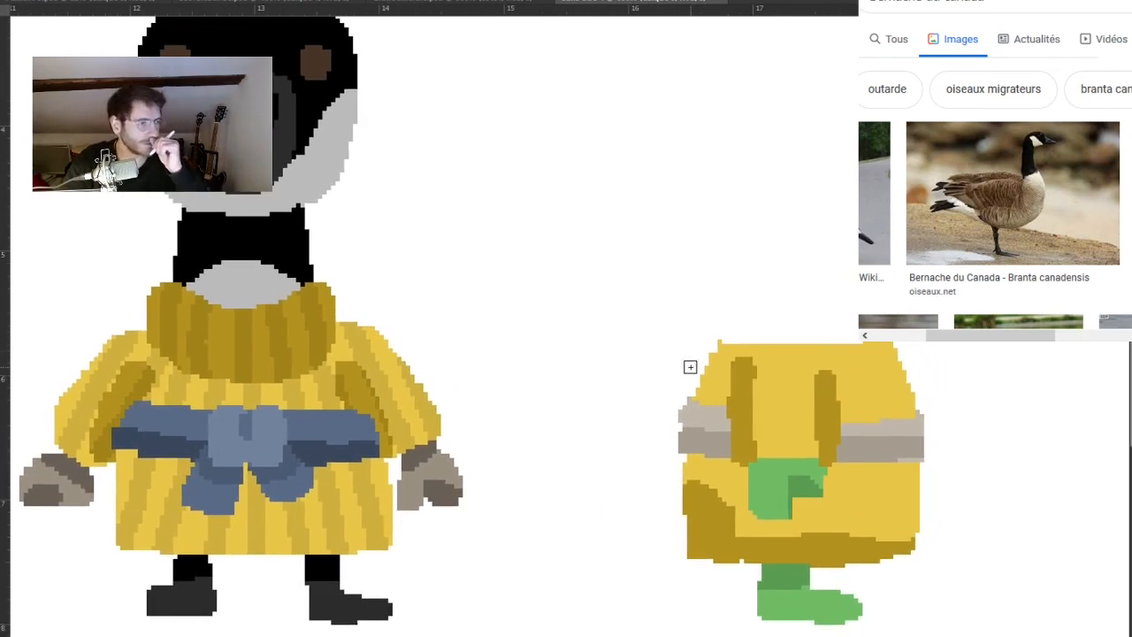
drag(690, 366, 768, 253)
drag(519, 411, 569, 487)
drag(743, 310, 619, 398)
drag(802, 228, 609, 278)
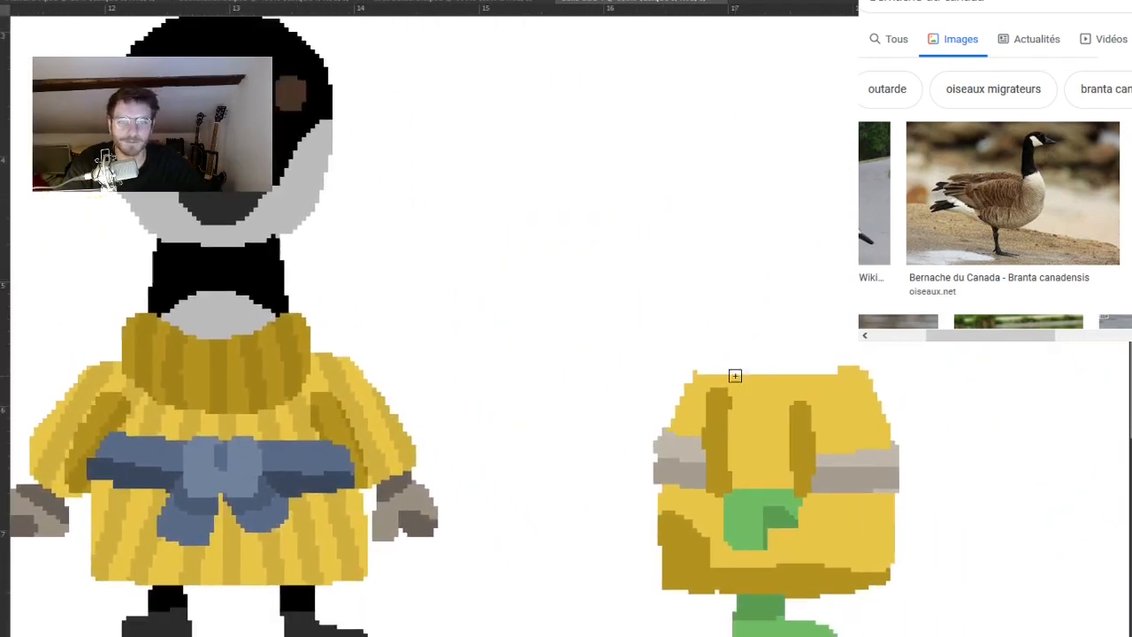
drag(700, 385, 703, 378)
key(ctrl+z)
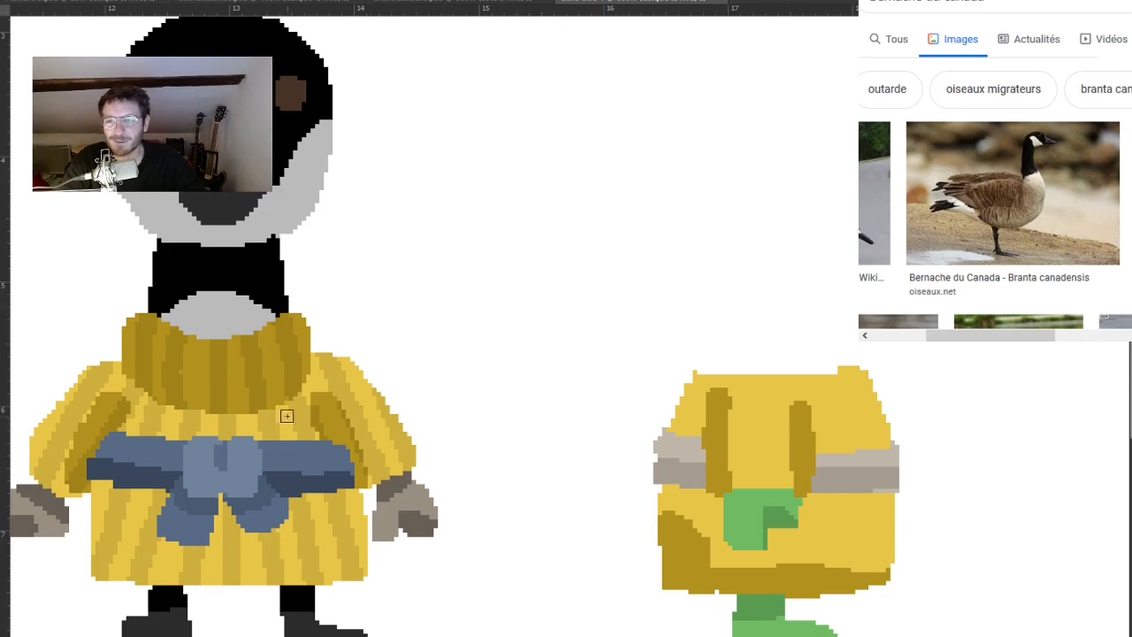
Place a horizontal guide at the top of the goose's collar and paint a dark yellow turtleneck up to it on the side-view tunic.
scroll(682, 324, right, 3)
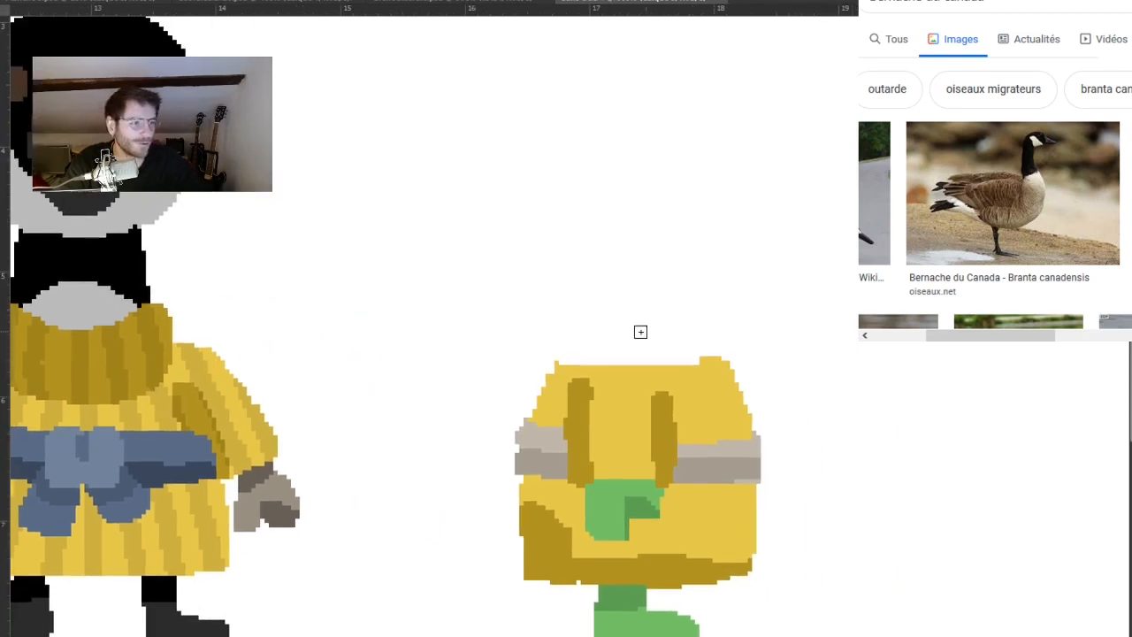
mouse_move(564, 356)
mouse_down()
mouse_move(570, 324)
mouse_move(568, 360)
mouse_move(567, 328)
mouse_move(667, 329)
mouse_move(697, 328)
mouse_up()
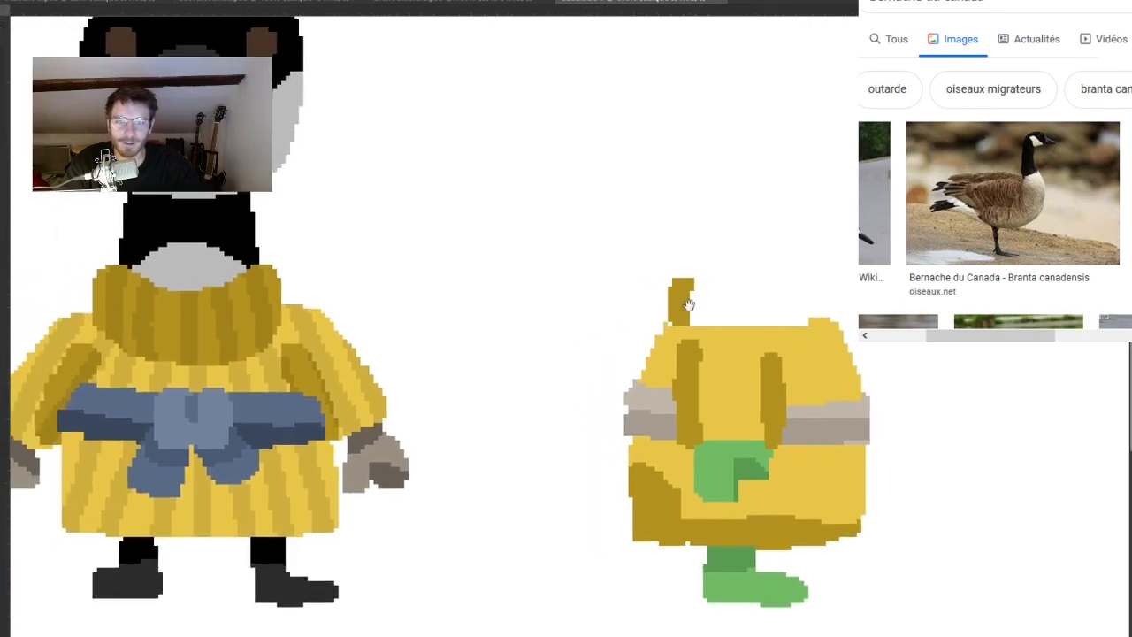
drag(715, 20, 725, 262)
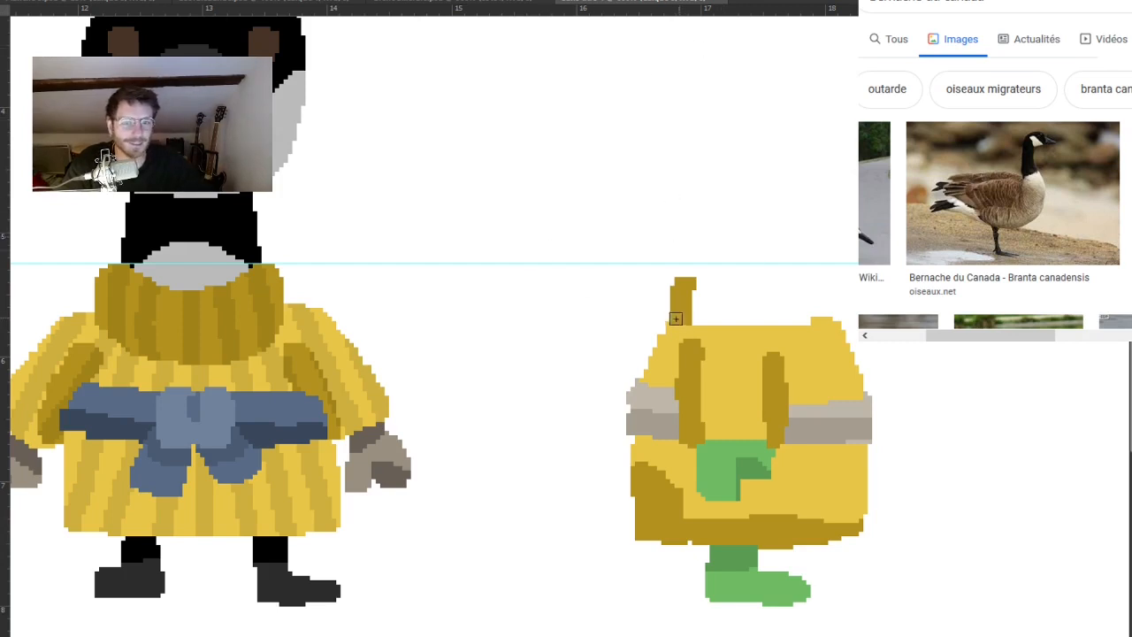
mouse_move(681, 286)
mouse_down()
mouse_move(681, 272)
mouse_move(698, 267)
mouse_move(757, 274)
mouse_move(787, 259)
mouse_move(751, 276)
mouse_move(714, 267)
mouse_move(783, 270)
mouse_move(818, 305)
mouse_move(817, 320)
mouse_move(801, 317)
mouse_up()
key(ctrl+z)
key(ctrl+z)
mouse_move(692, 315)
mouse_down()
mouse_move(721, 320)
mouse_move(725, 291)
mouse_move(665, 300)
mouse_move(756, 310)
mouse_move(771, 296)
mouse_move(752, 281)
mouse_move(695, 281)
mouse_move(717, 293)
mouse_move(732, 279)
mouse_move(698, 263)
mouse_move(931, 284)
mouse_up()
Compare the side-view tunic and its collar with the front-facing geese at reduced size and up close.
scroll(337, 447, down, 5)
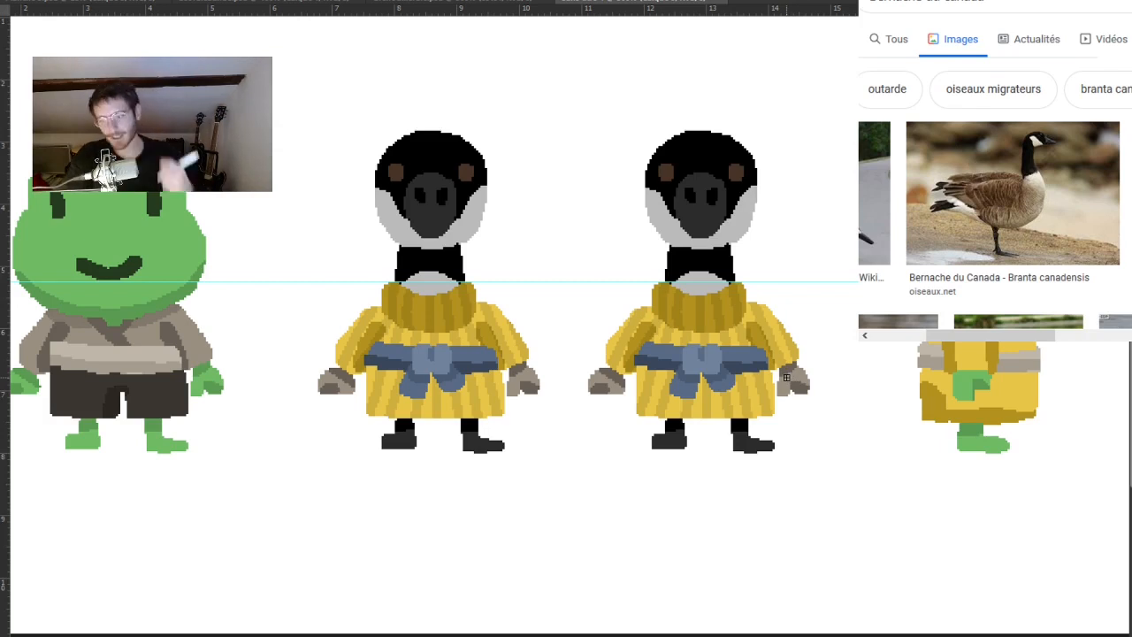
scroll(927, 305, up, 3)
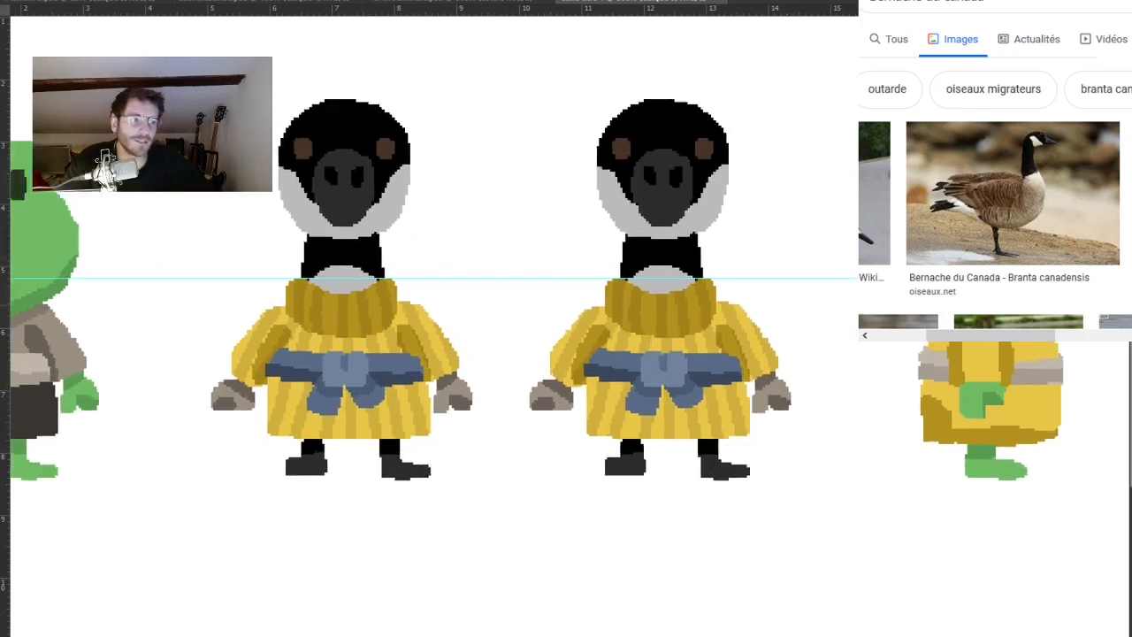
drag(927, 306, 809, 310)
drag(926, 363, 859, 358)
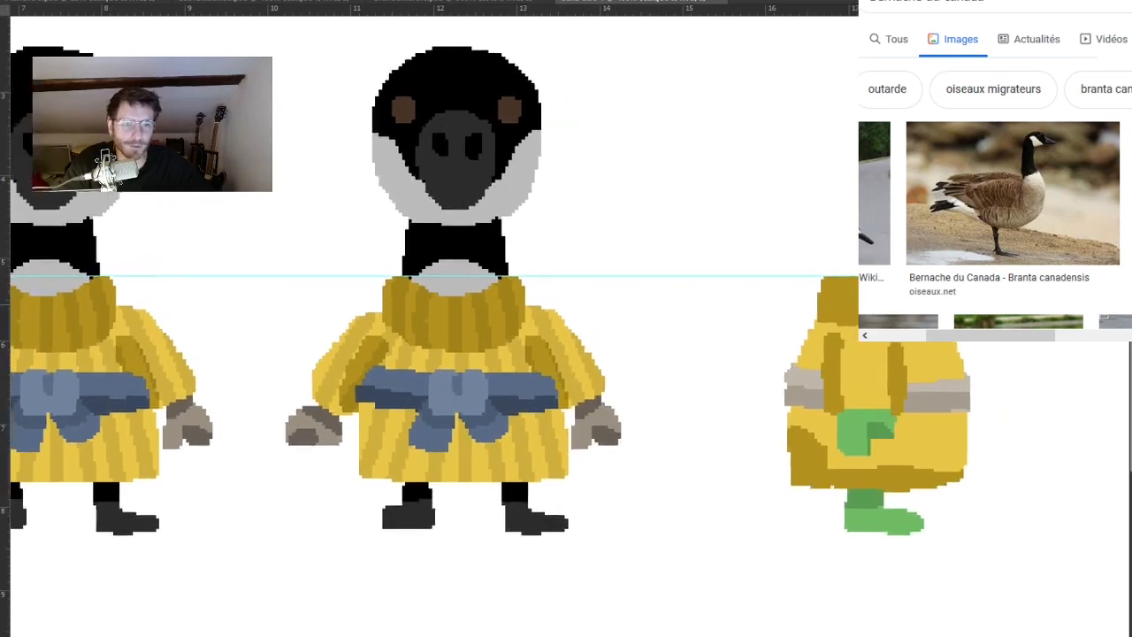
scroll(860, 359, up, 3)
scroll(739, 338, up, 3)
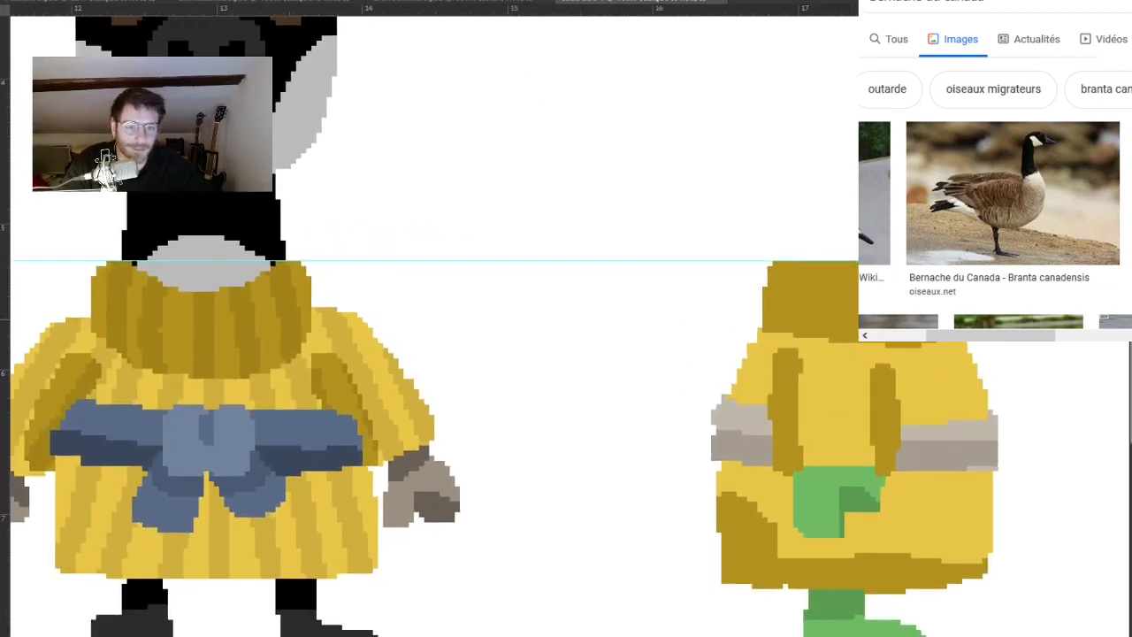
Place a horizontal guide at the base of the front-facing goose's collar and extend the side-view collar's lower edge in dark yellow.
drag(766, 343, 865, 345)
drag(817, 8, 836, 386)
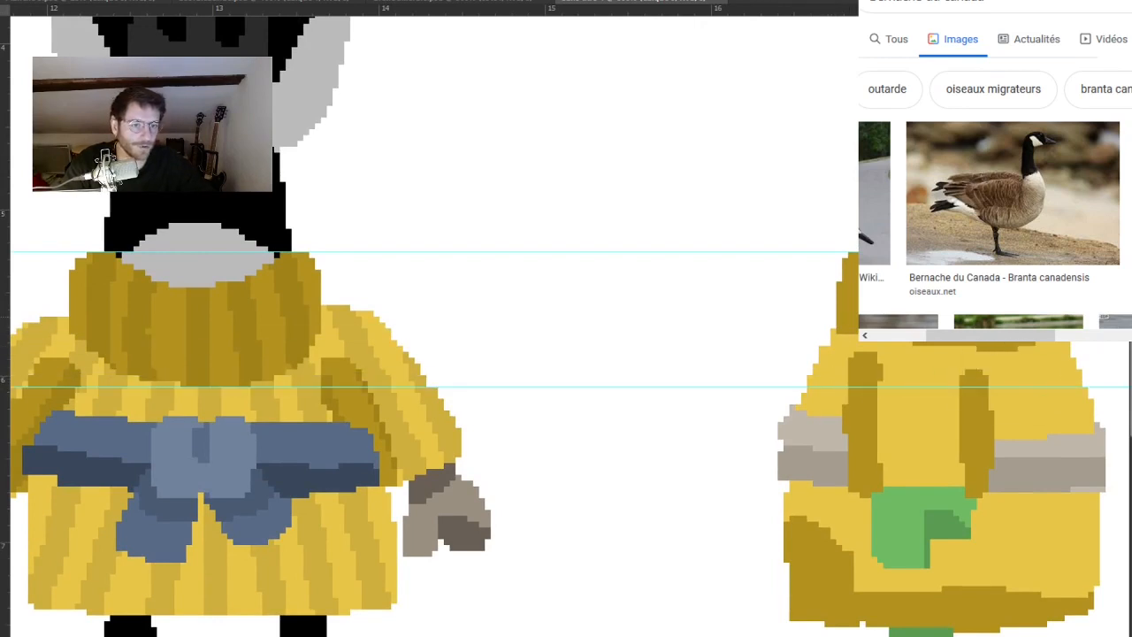
mouse_move(927, 342)
mouse_down()
mouse_move(1011, 357)
mouse_move(1032, 338)
mouse_up()
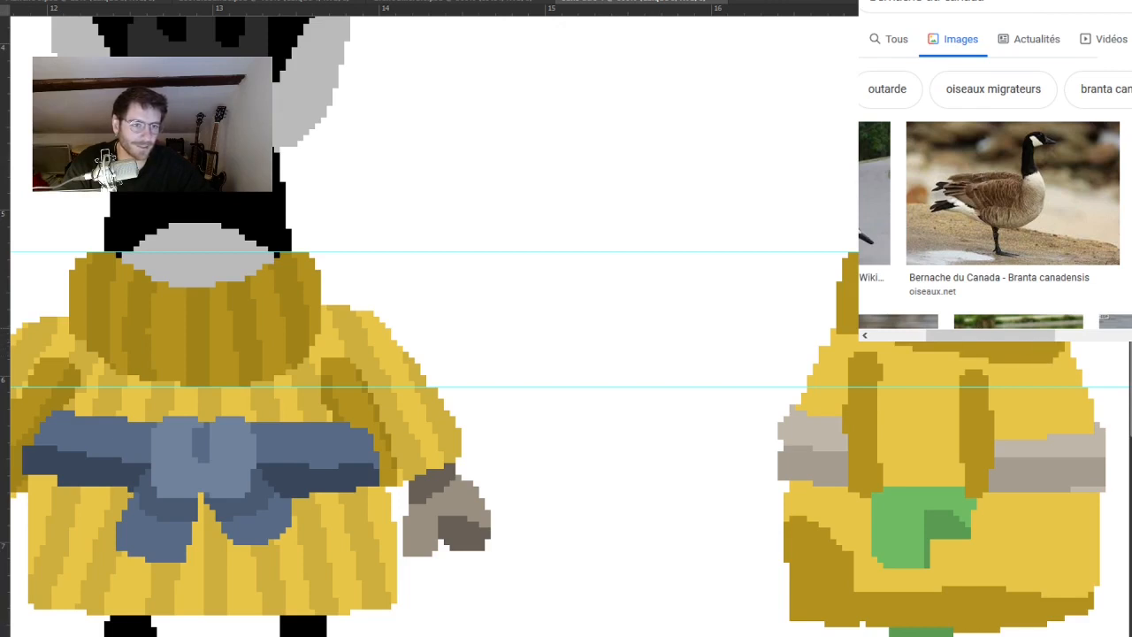
drag(961, 269, 810, 272)
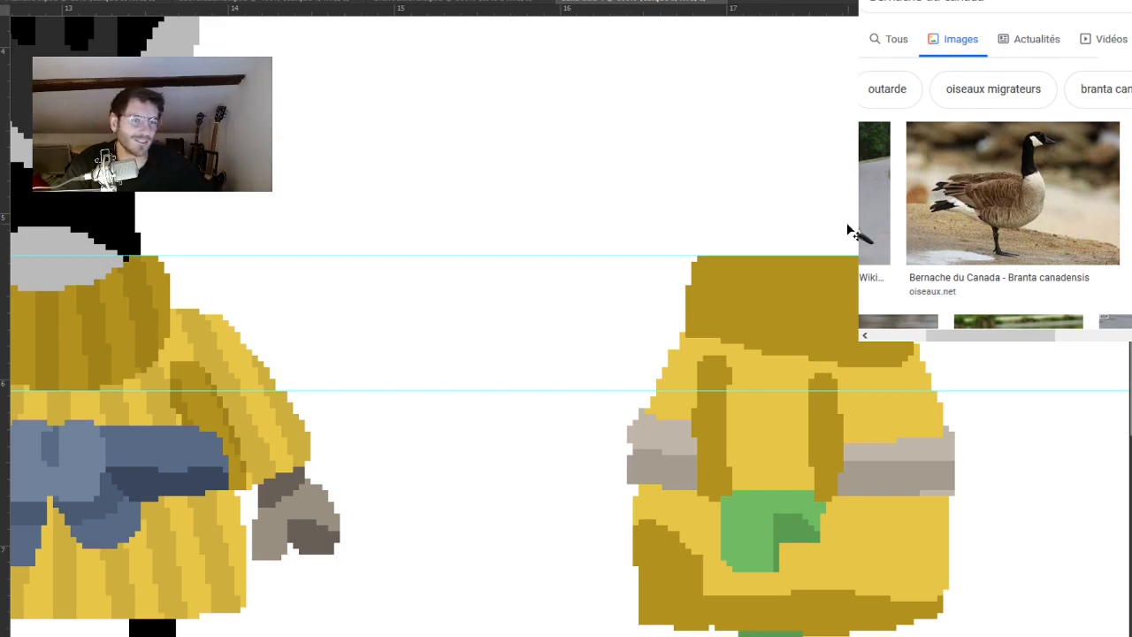
Round off the upper corner and lower the top edge of the side-view turtleneck.
mouse_move(693, 264)
mouse_down()
mouse_move(710, 253)
mouse_move(685, 270)
mouse_up()
drag(782, 253, 868, 254)
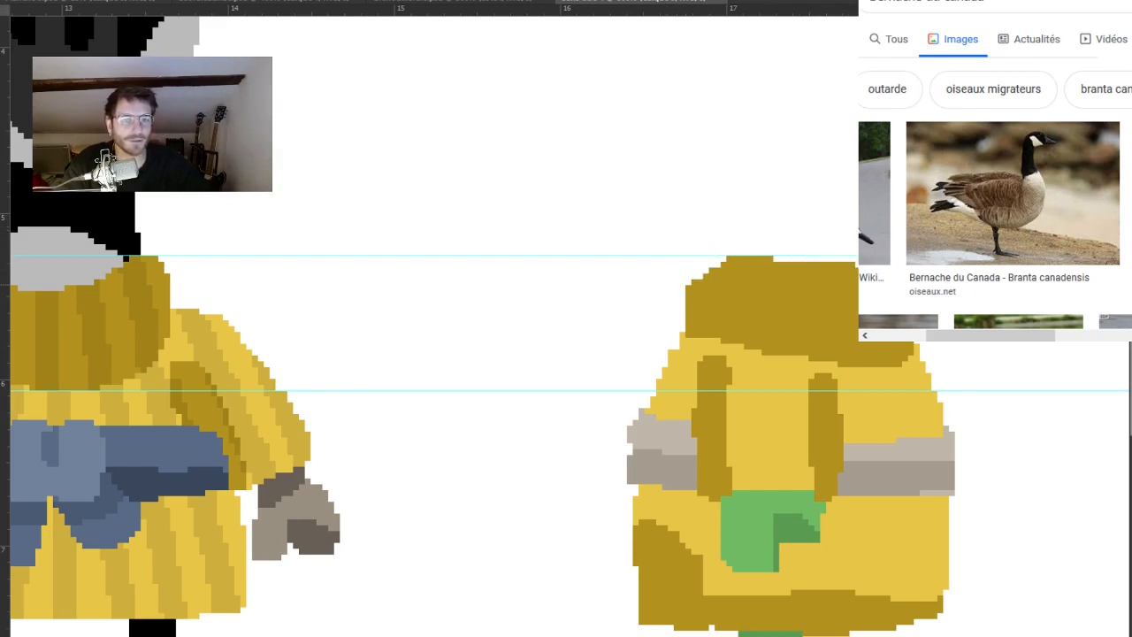
mouse_move(775, 242)
mouse_down()
mouse_move(791, 220)
mouse_move(770, 233)
mouse_up()
Compare the reshaped side-view collar with the front-facing goose and frog across the sheet.
mouse_move(628, 304)
mouse_down()
mouse_move(616, 292)
mouse_move(650, 260)
mouse_up()
drag(700, 386, 871, 342)
scroll(871, 343, down, 1)
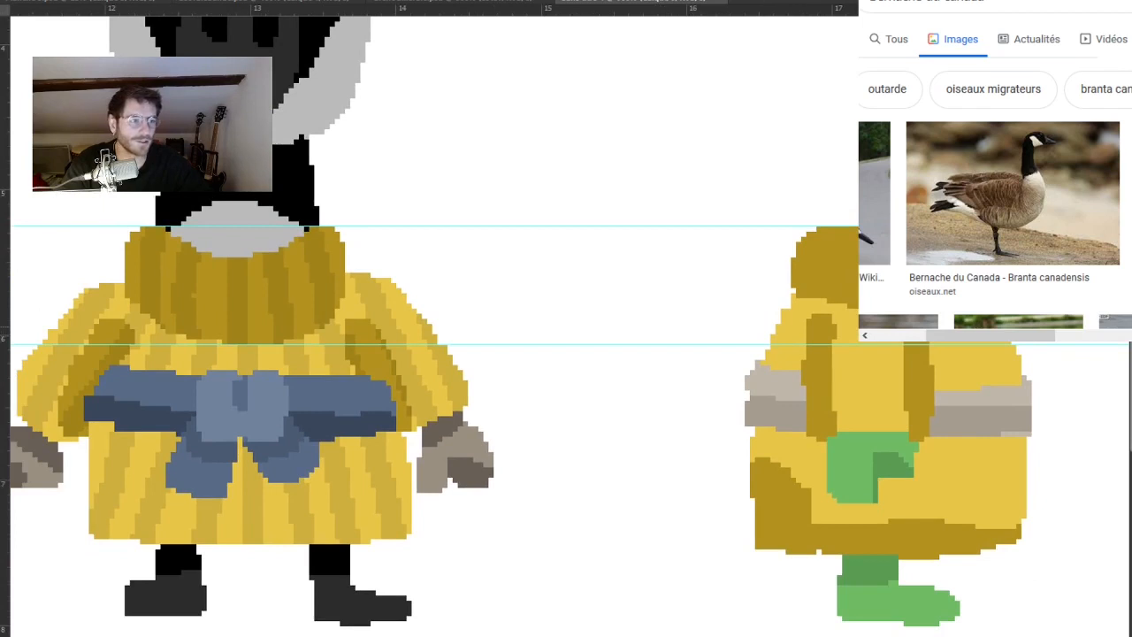
drag(685, 344, 740, 371)
drag(590, 321, 745, 320)
alt+click(818, 333)
click(890, 351)
drag(350, 342, 819, 344)
alt+click(786, 365)
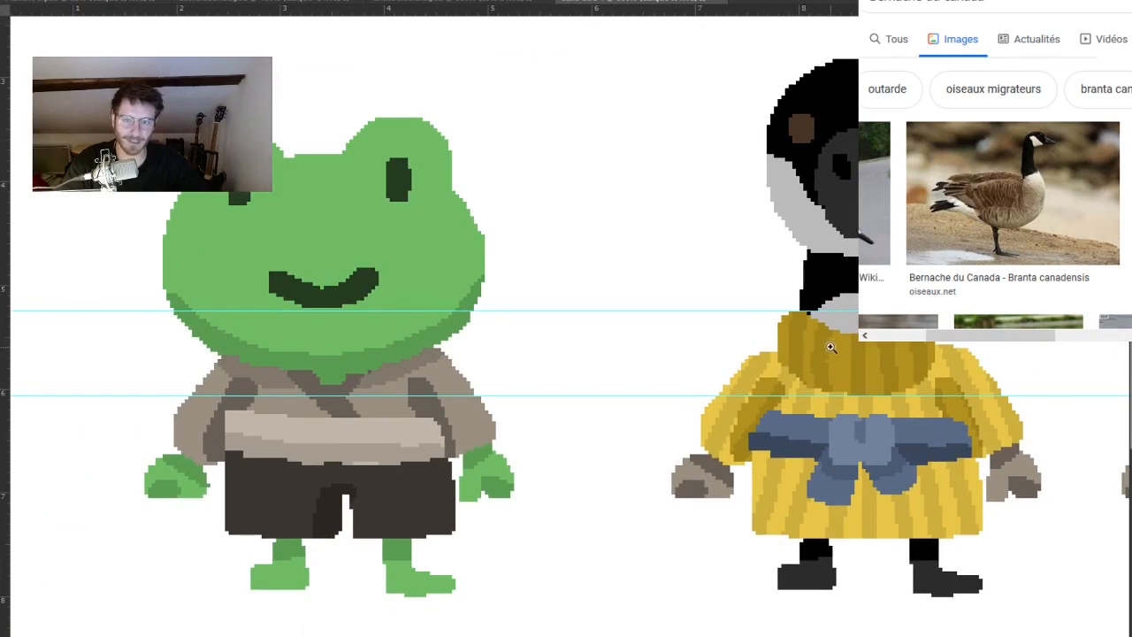
key(h)
drag(724, 331, 681, 308)
drag(801, 320, 828, 321)
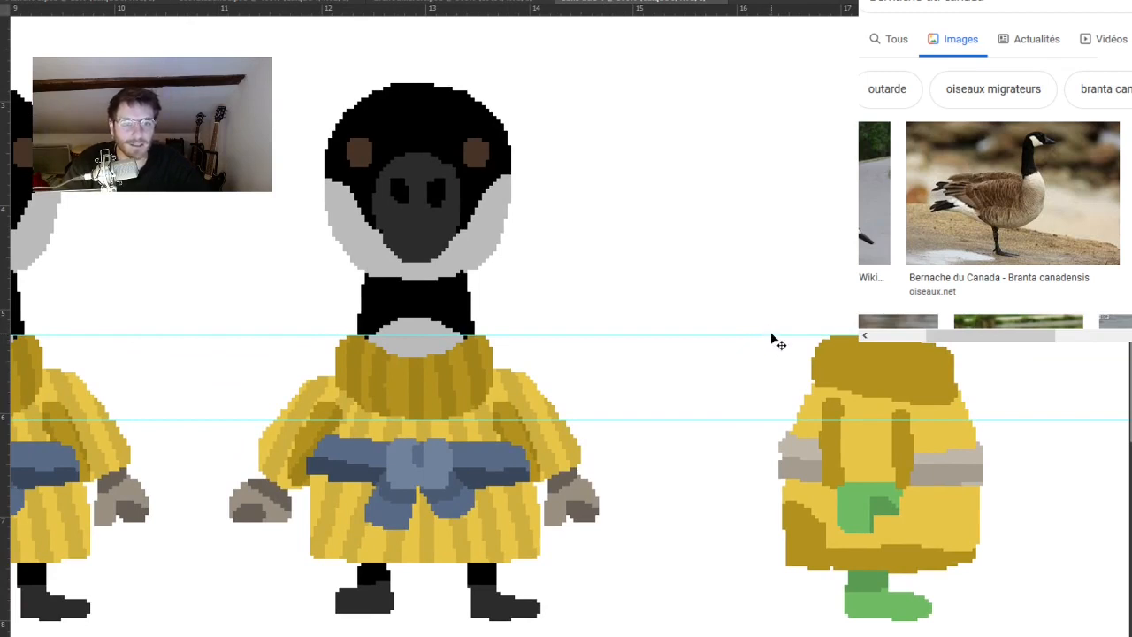
Remove both horizontal guides around the goose's collar.
drag(774, 335, 799, 11)
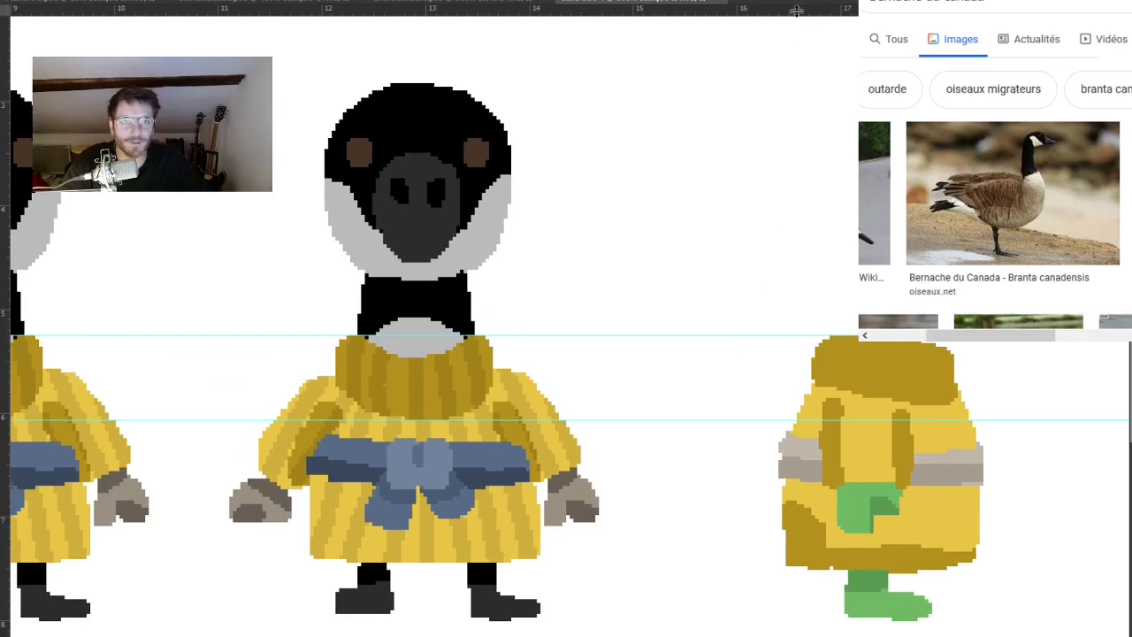
drag(725, 416, 741, 240)
key(ctrl+z)
drag(710, 420, 743, 8)
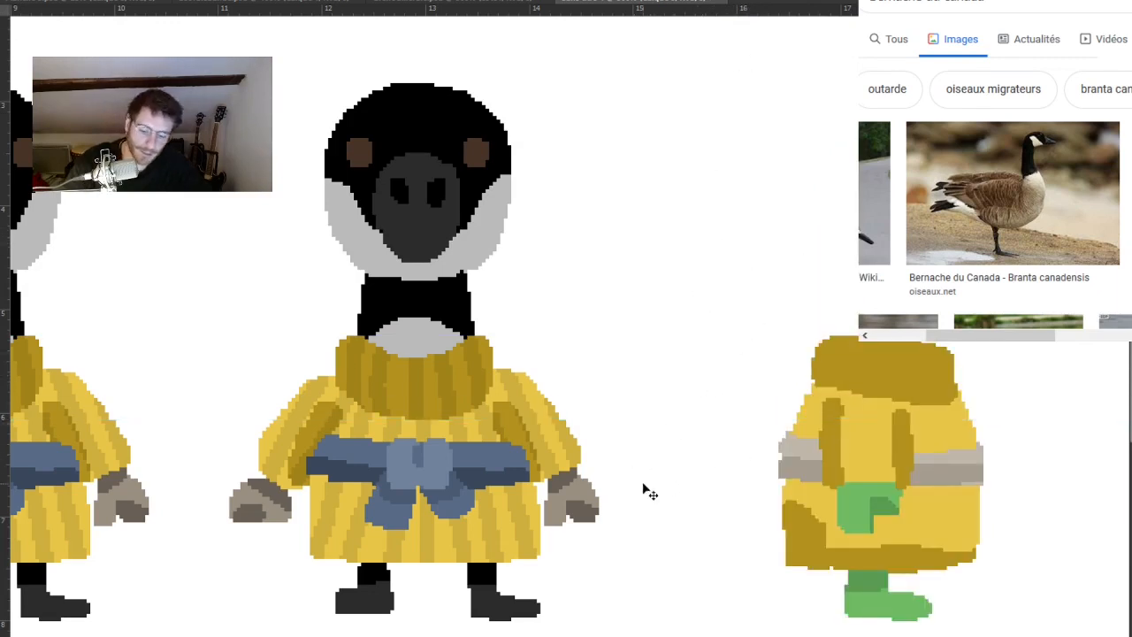
Recolour the side-view hand in the goose's grey-brown shades and the foot and leg in dark grey and black.
click(582, 489)
drag(883, 517, 875, 587)
alt+click(486, 605)
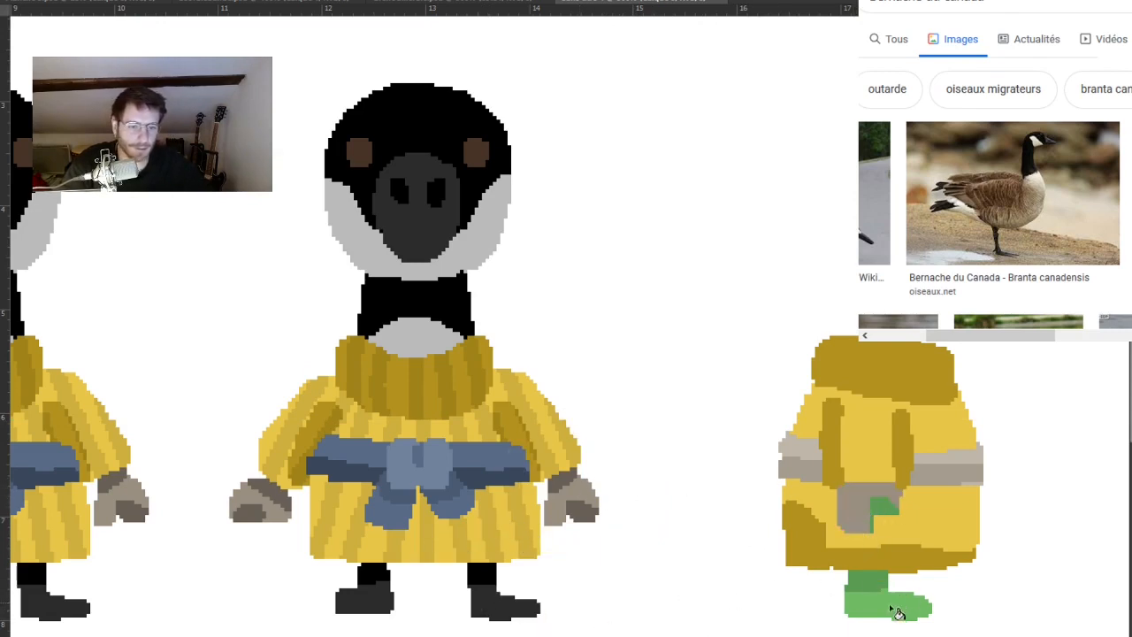
click(897, 610)
alt+click(559, 479)
click(883, 510)
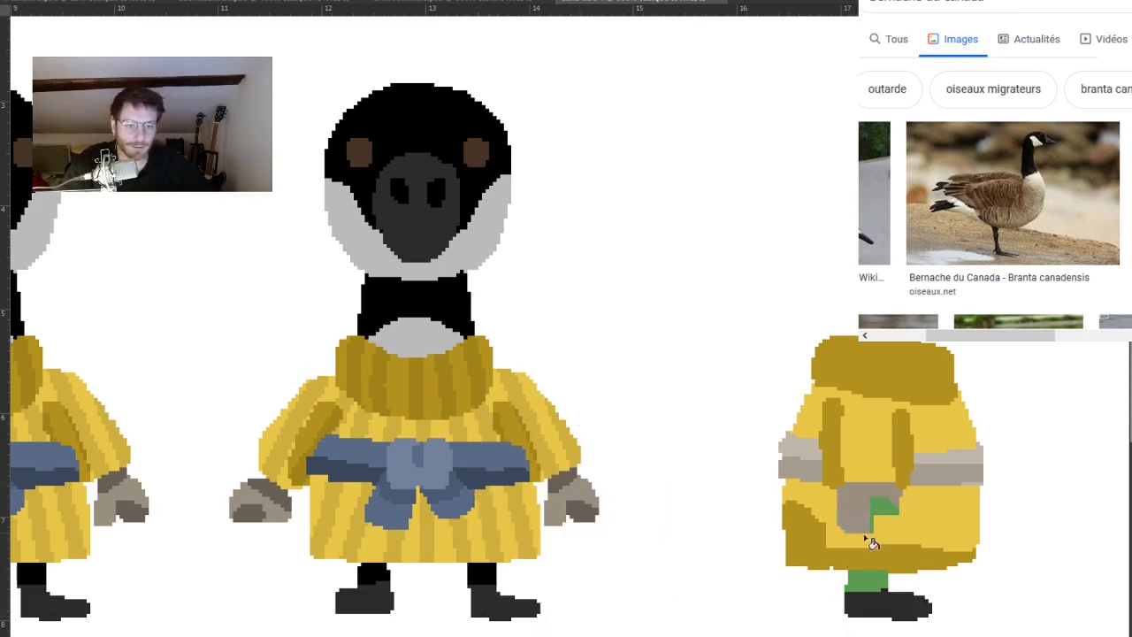
click(875, 582)
Recolour the side-view belt with the front sash's light and dark blues, including the leftover pixels at its end.
drag(927, 454, 822, 398)
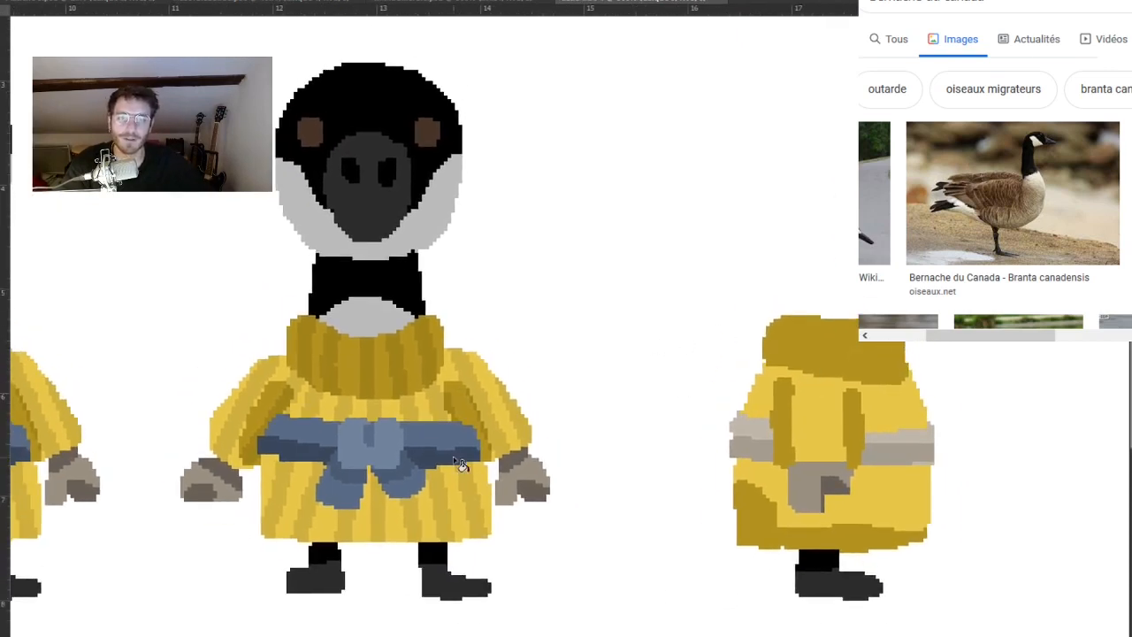
click(750, 428)
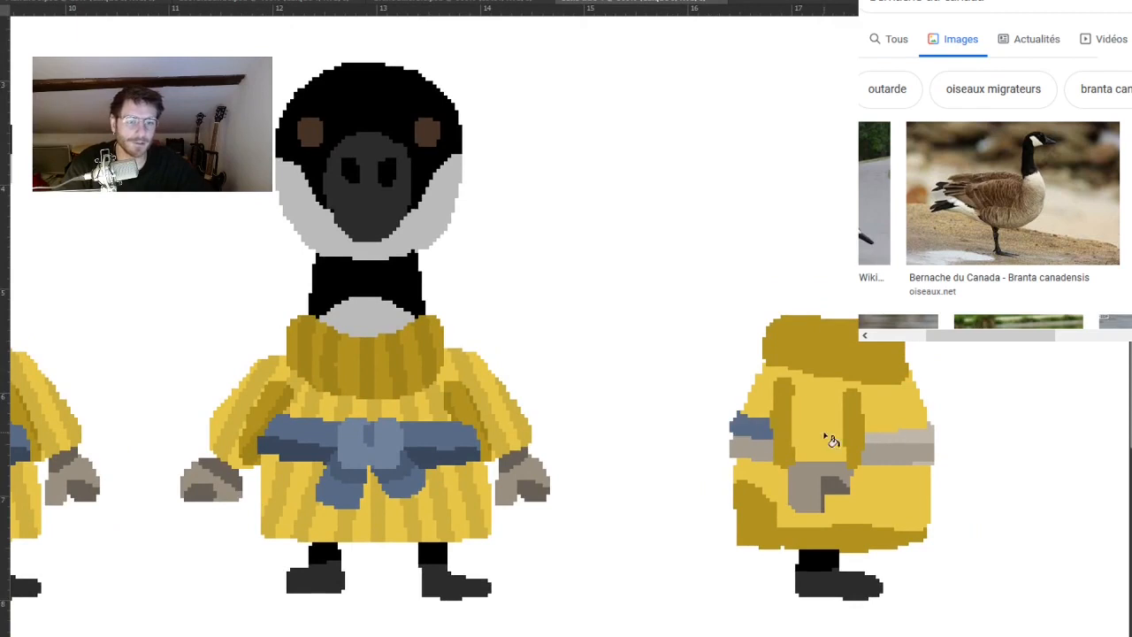
click(899, 440)
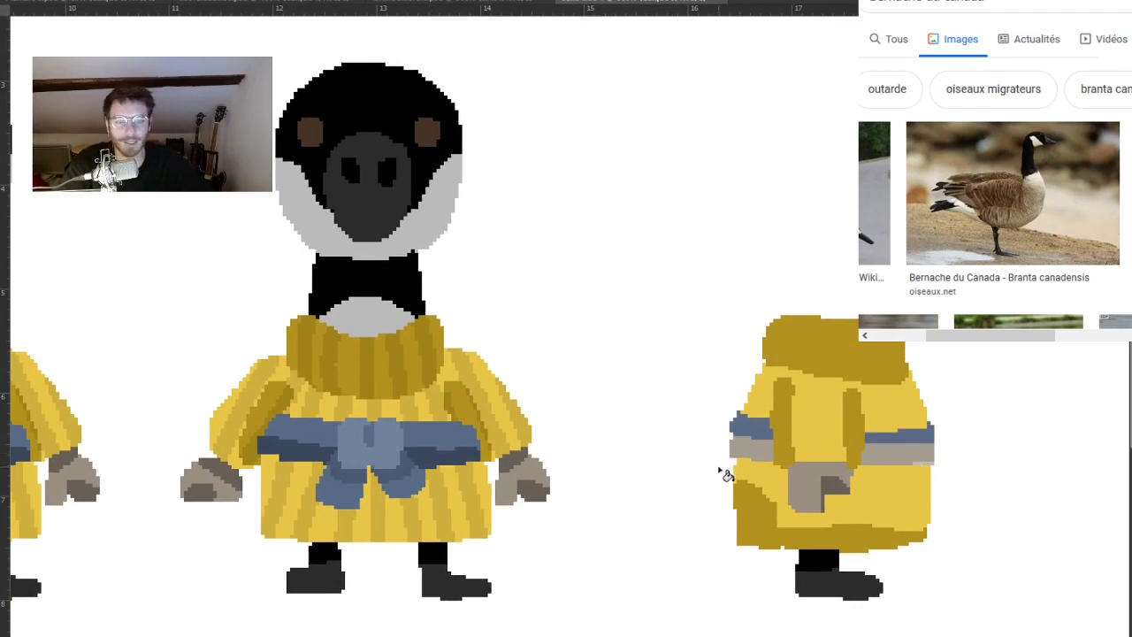
click(772, 455)
click(889, 454)
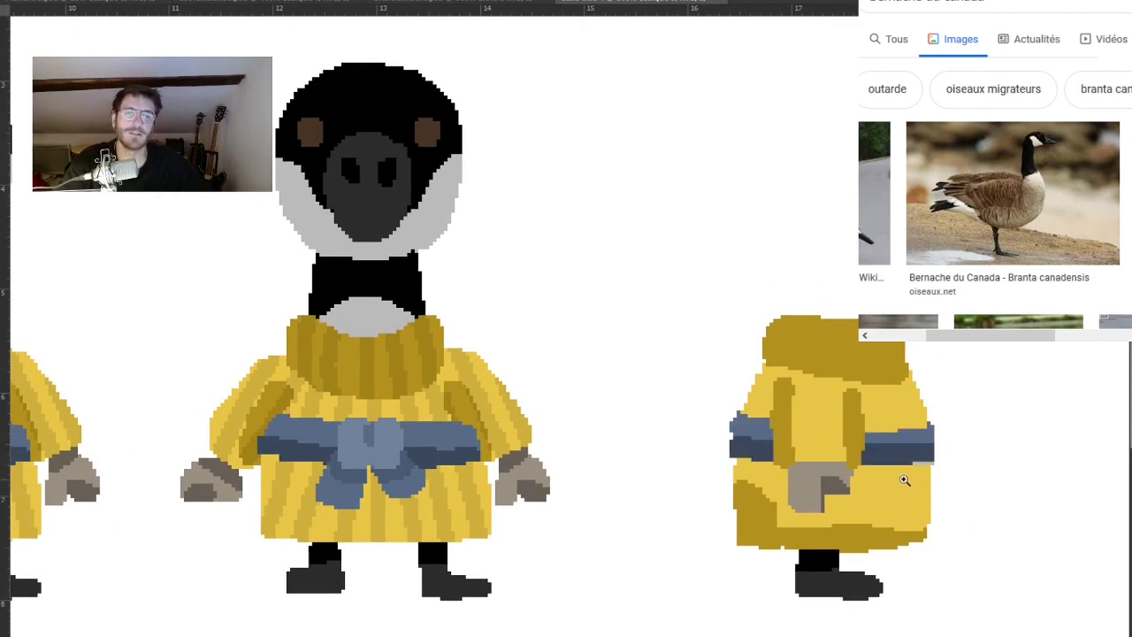
drag(904, 480, 914, 462)
click(935, 461)
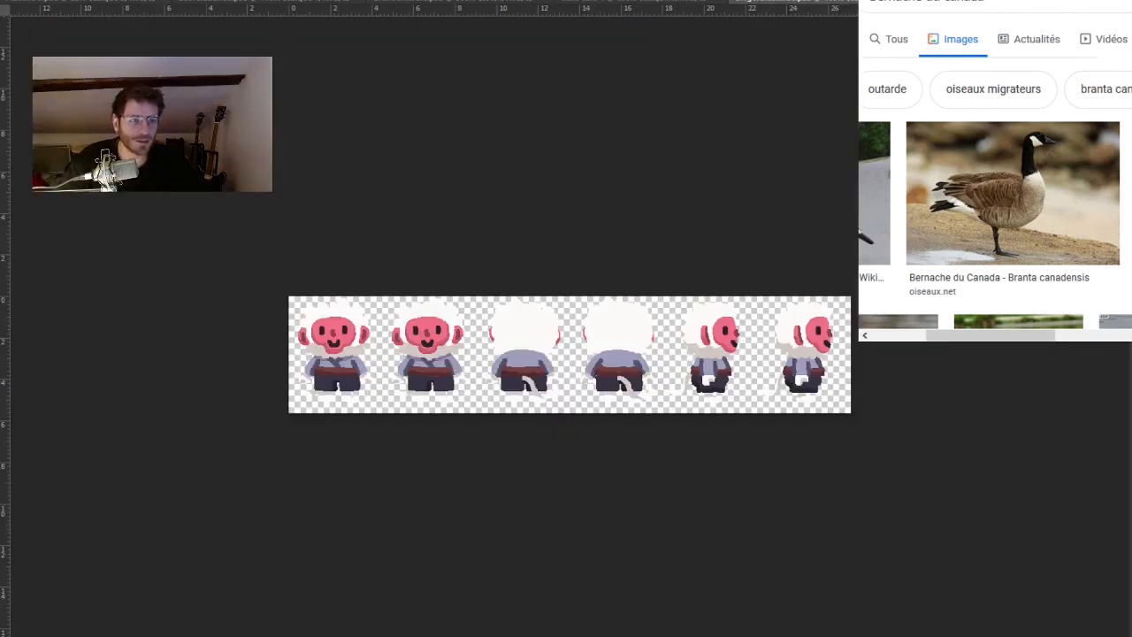
Check the monkey sprite sheet for reference and place a horizontal guide where the front-facing goose's head meets its neck.
drag(241, 411, 392, 513)
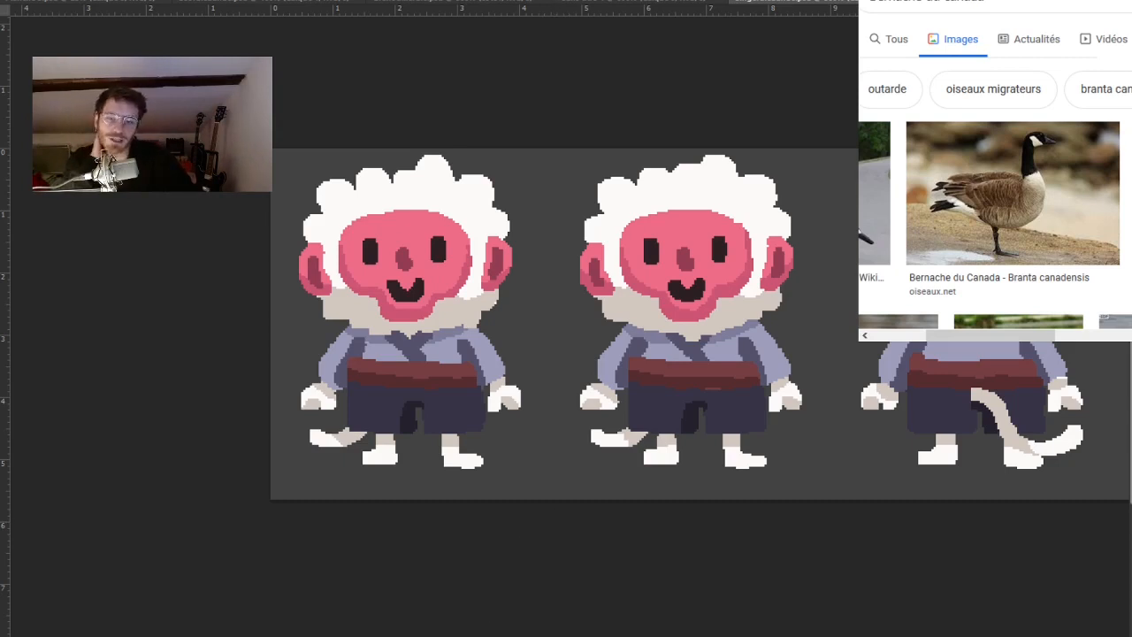
drag(488, 501, 551, 502)
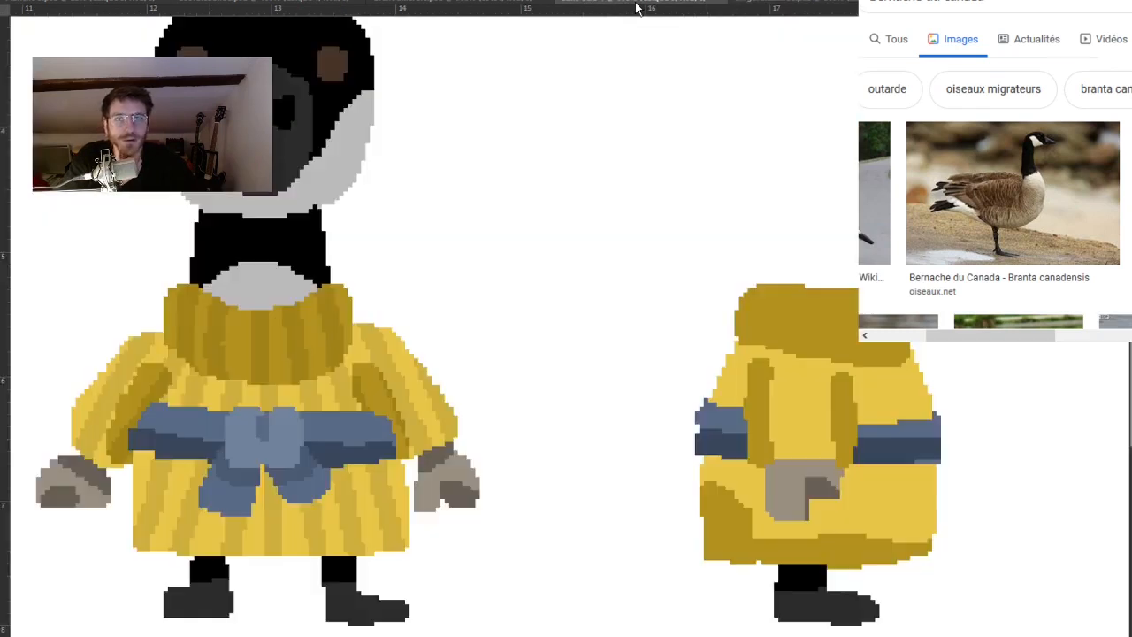
drag(815, 322, 704, 353)
scroll(732, 389, down, 2)
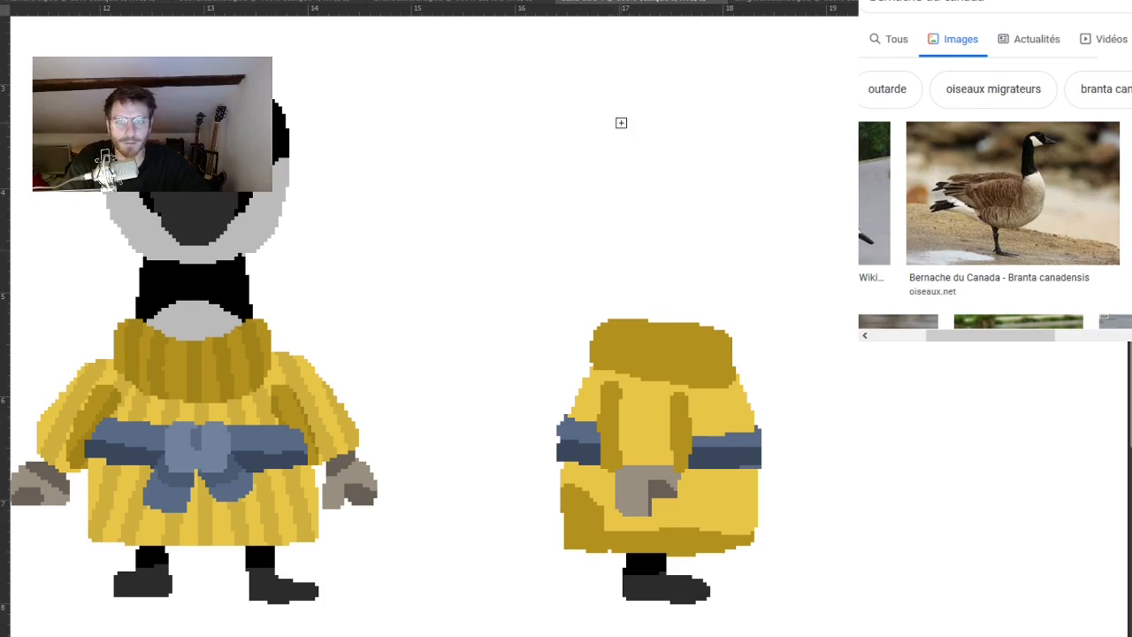
drag(642, 11, 650, 262)
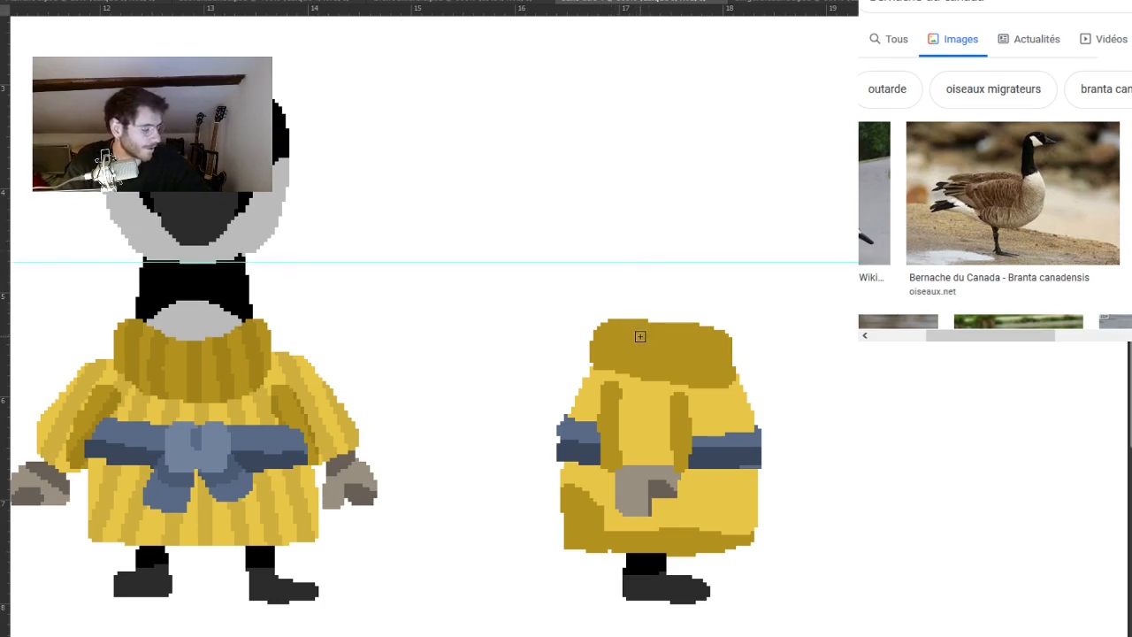
click(676, 364)
drag(666, 359, 753, 319)
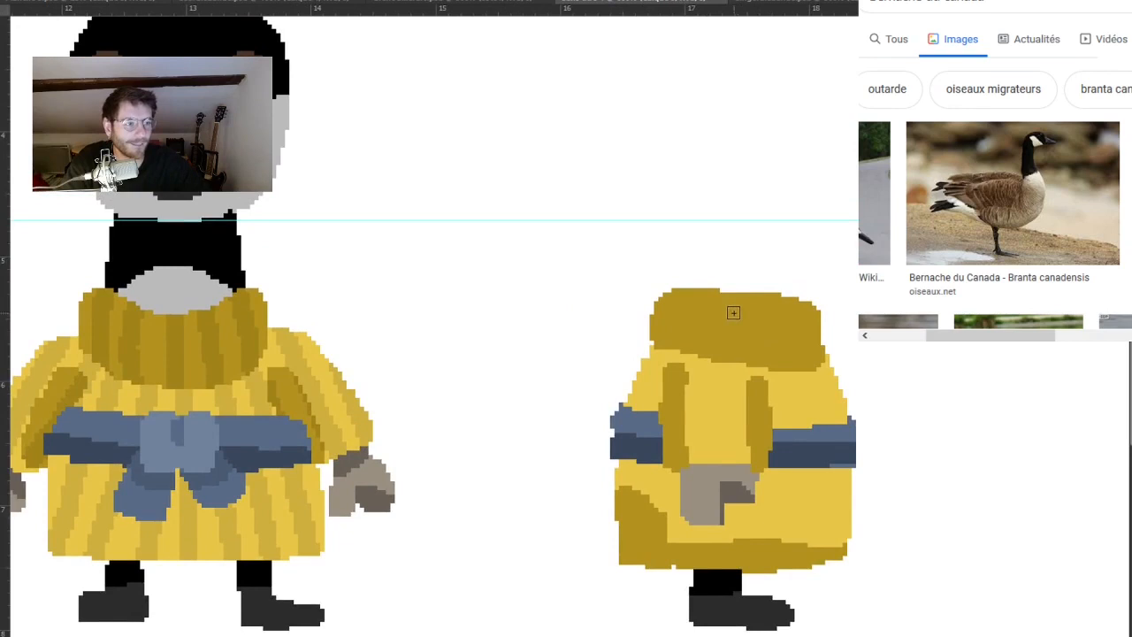
click(738, 290)
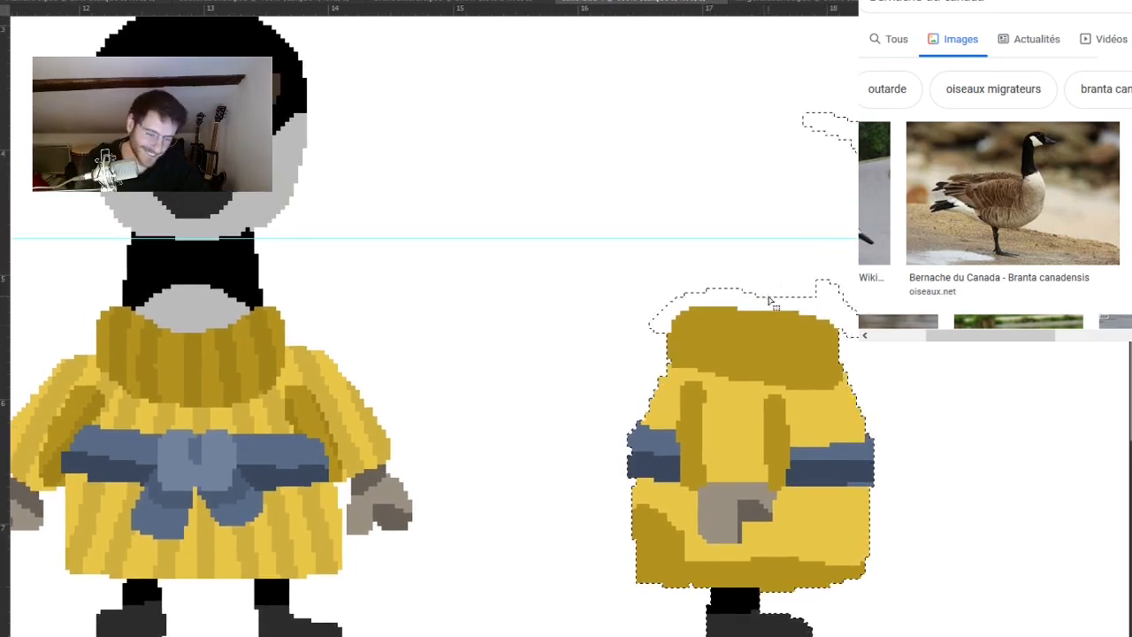
click(809, 306)
click(855, 153)
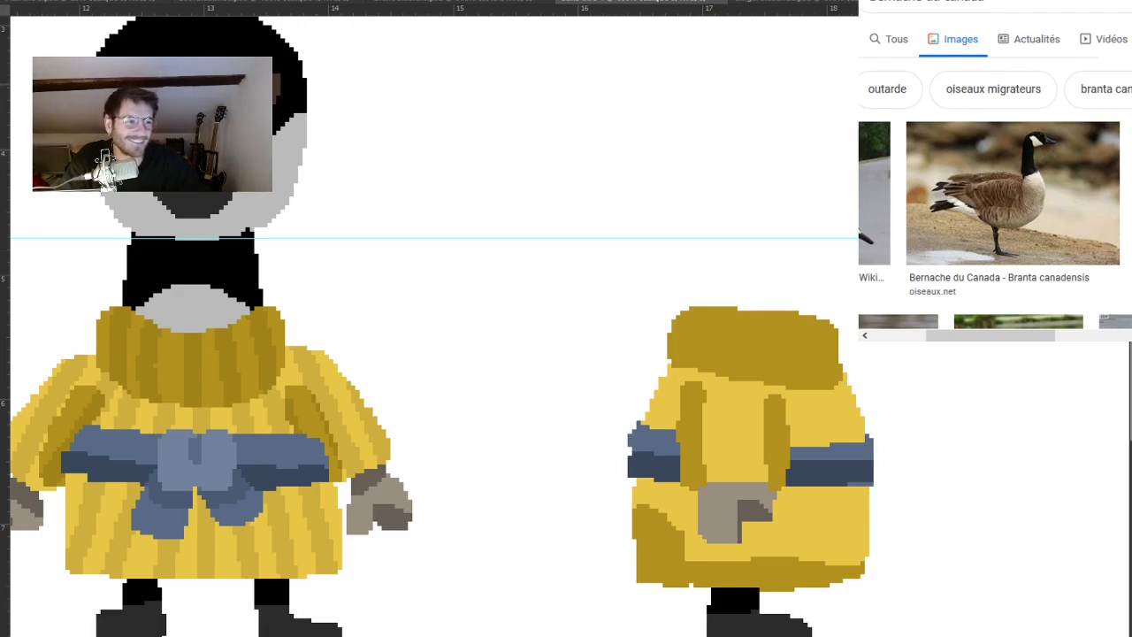
Examine the front-facing monkeys in the reference sprite sheet again and return to the goose drawing.
click(789, 2)
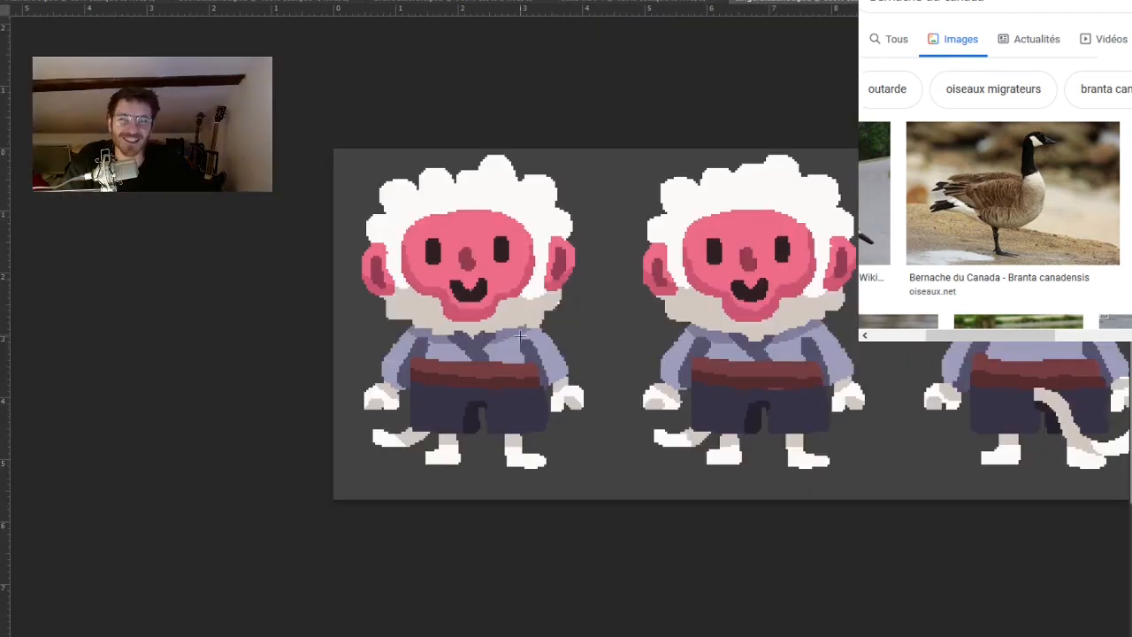
drag(295, 123, 627, 539)
key(ctrl+d)
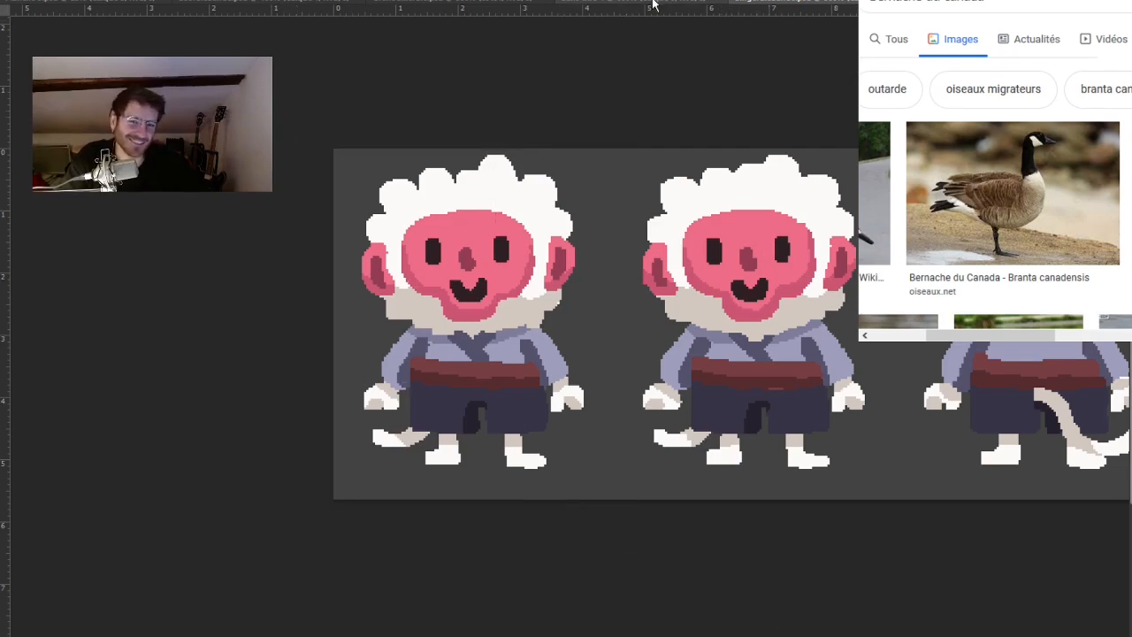
drag(869, 372, 665, 368)
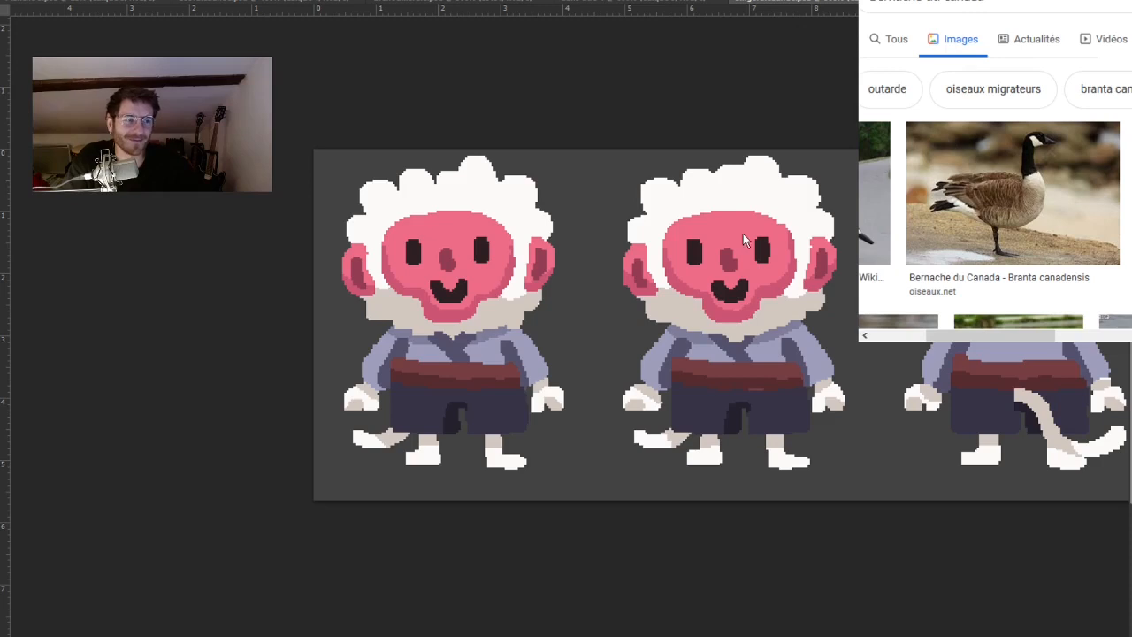
click(690, 2)
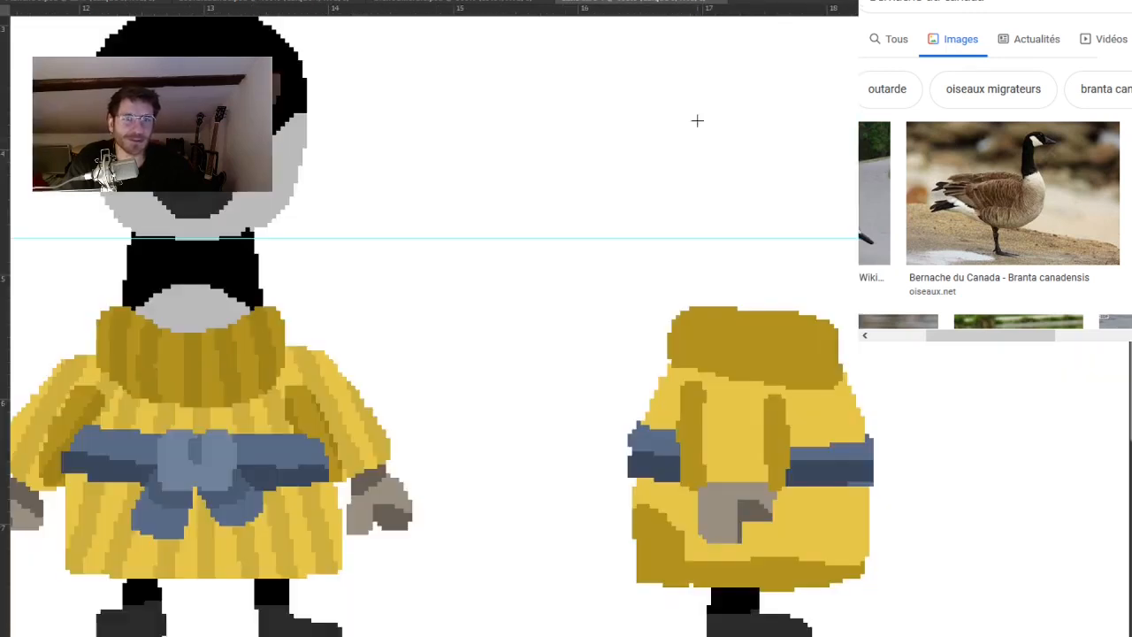
Outline the side-view goose's neck in the front goose's black, from the collar up to the guide, and fill it solid.
drag(698, 303, 746, 286)
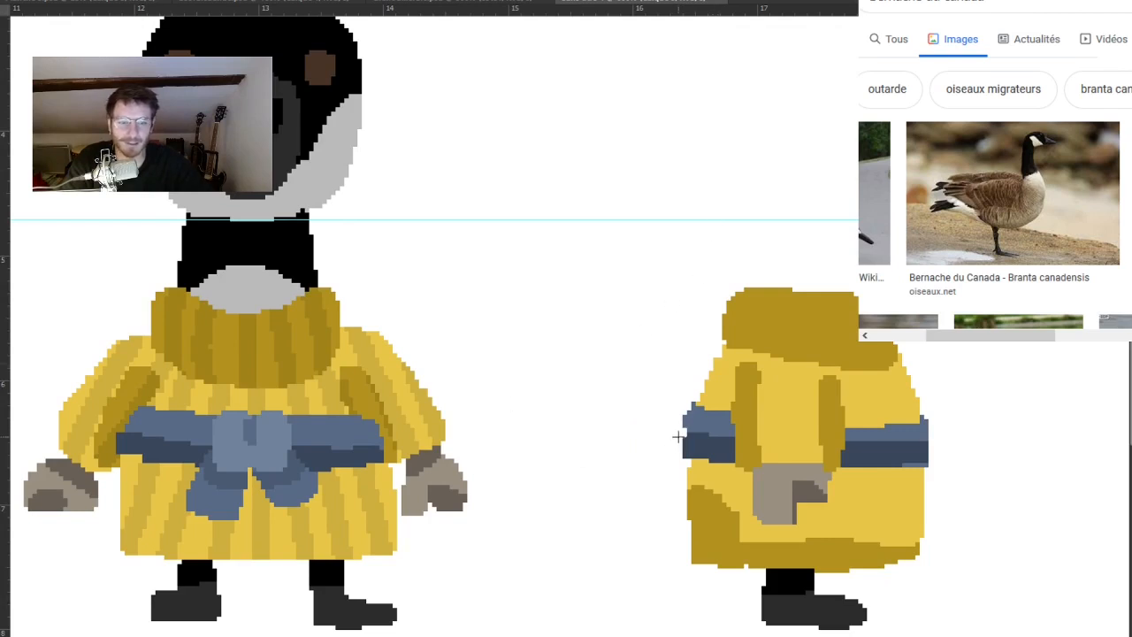
drag(820, 402, 859, 334)
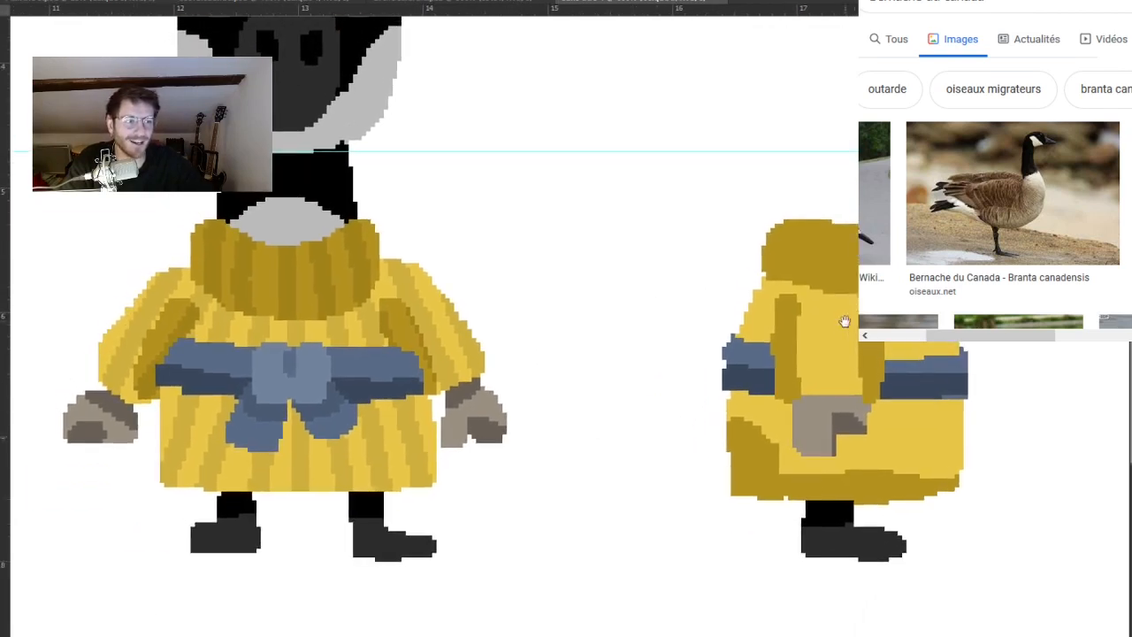
drag(785, 253, 794, 317)
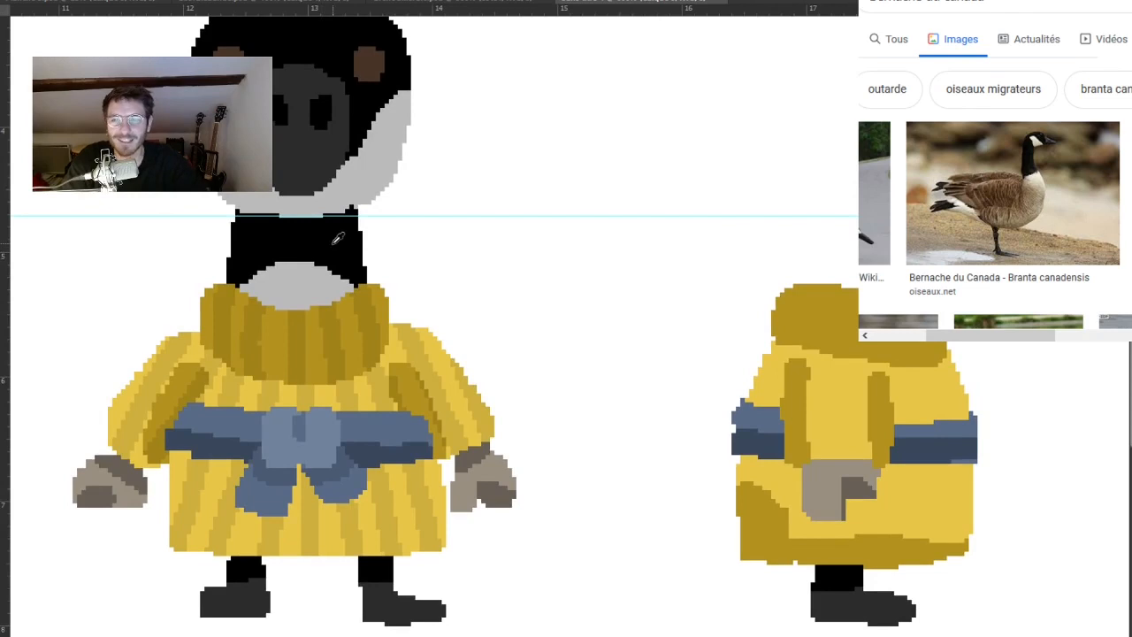
mouse_move(805, 281)
mouse_down()
mouse_move(820, 227)
mouse_move(854, 226)
mouse_up()
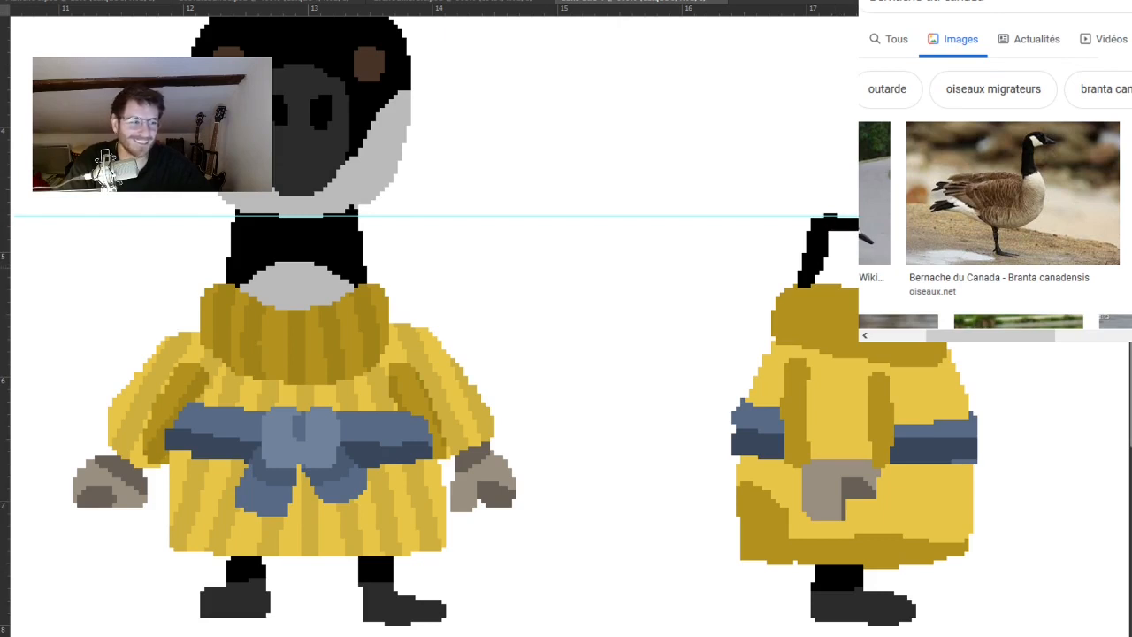
click(885, 269)
drag(920, 272, 869, 292)
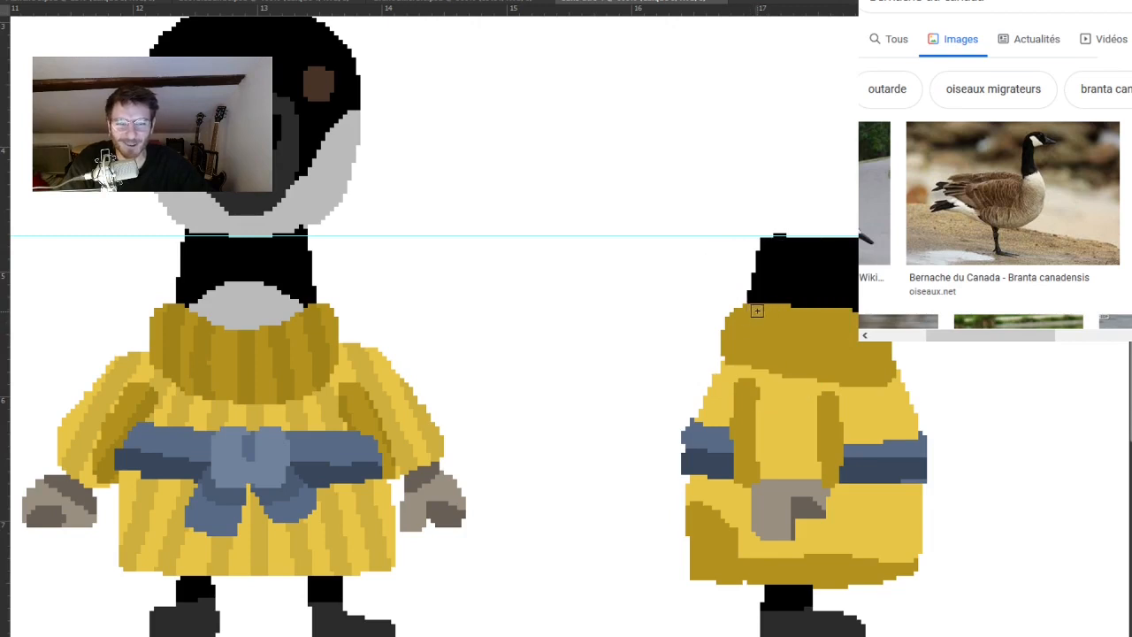
alt+click(874, 300)
alt+click(879, 330)
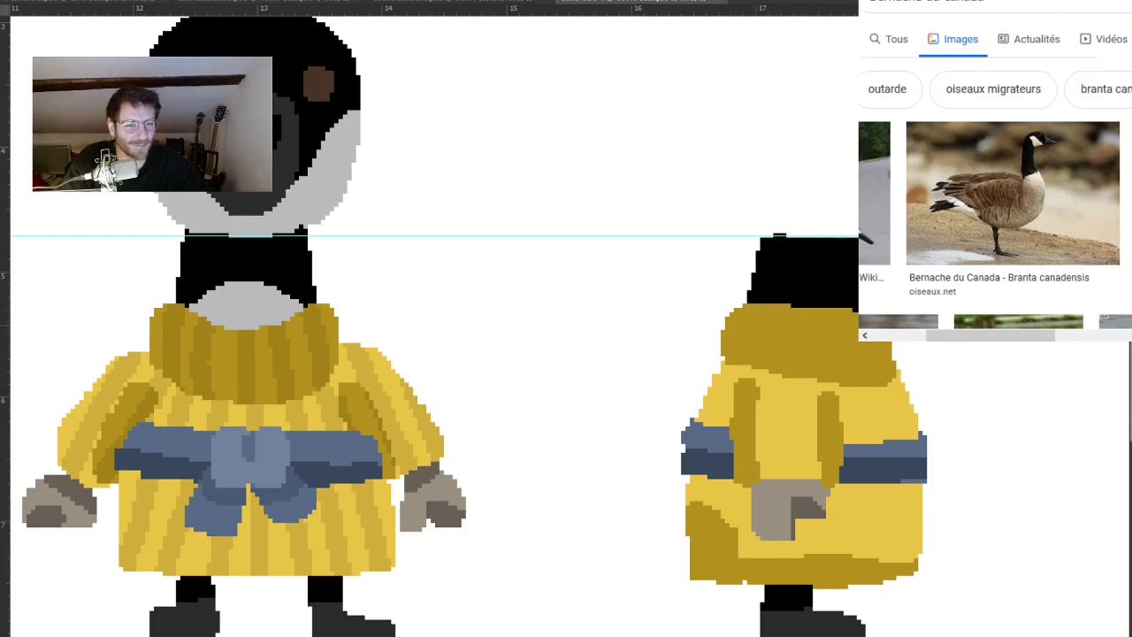
Place a horizontal guide at the top of the front-facing goose's head, level across the side-view drawing area.
drag(802, 369, 849, 354)
drag(884, 266, 888, 347)
drag(848, 10, 842, 70)
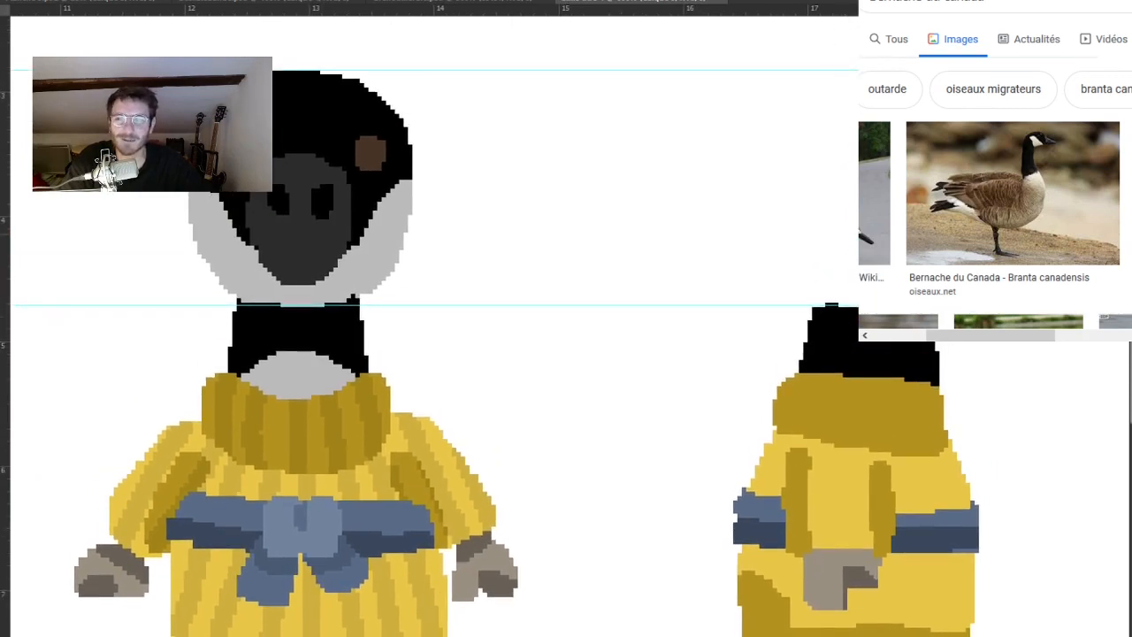
drag(855, 140, 784, 114)
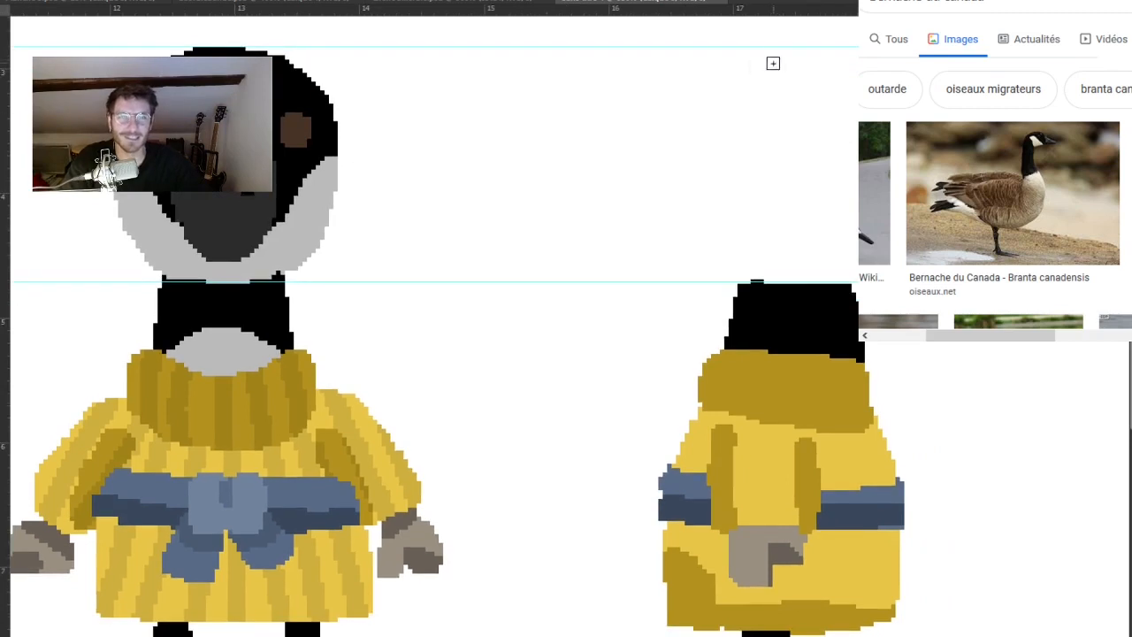
mouse_move(778, 55)
mouse_down()
mouse_move(726, 85)
mouse_move(705, 183)
mouse_move(716, 223)
mouse_move(768, 270)
mouse_up()
key(ctrl+z)
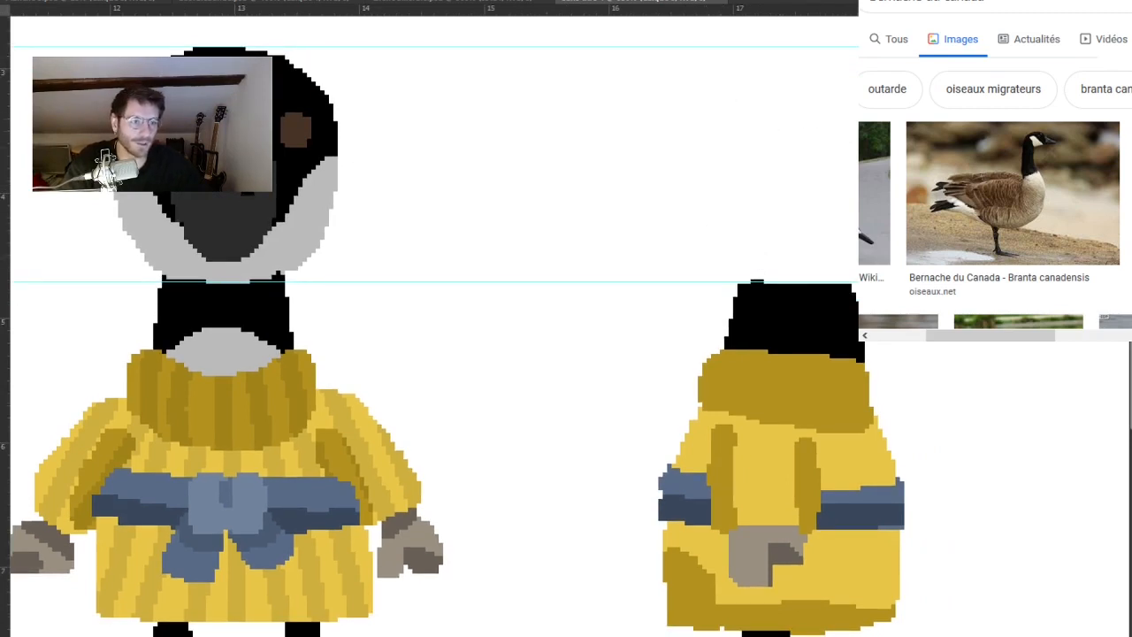
key(ctrl+z)
key(ctrl+shift+z)
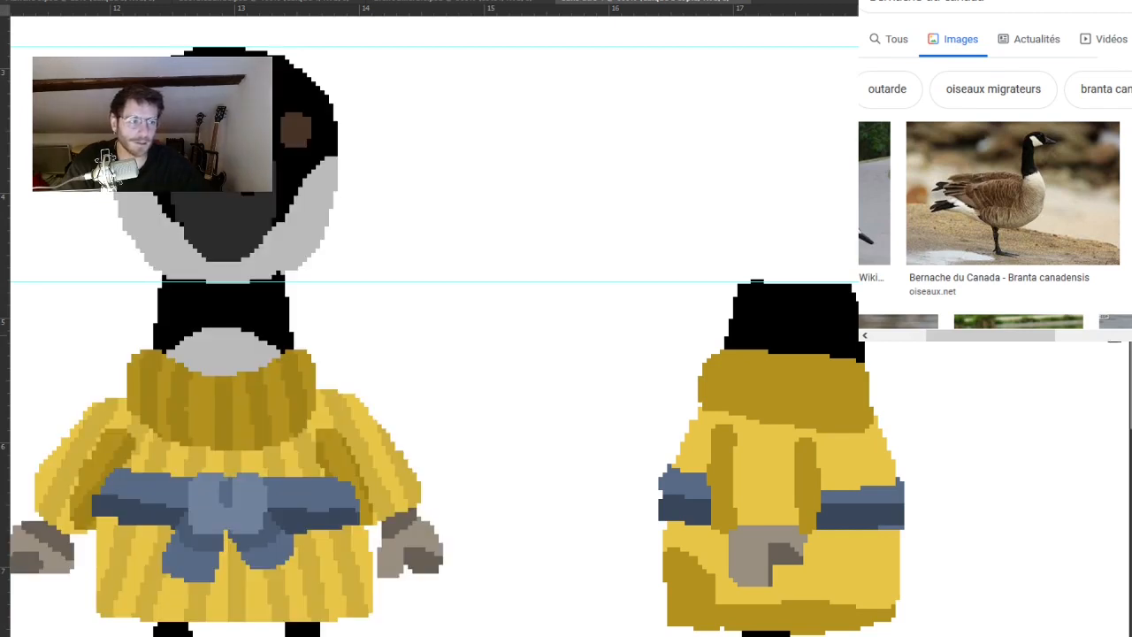
Copy the front-facing goose's head and place the copy on the side-view goose's neck, aligned with both guides.
drag(113, 57, 448, 283)
click(484, 291)
drag(266, 239, 96, 47)
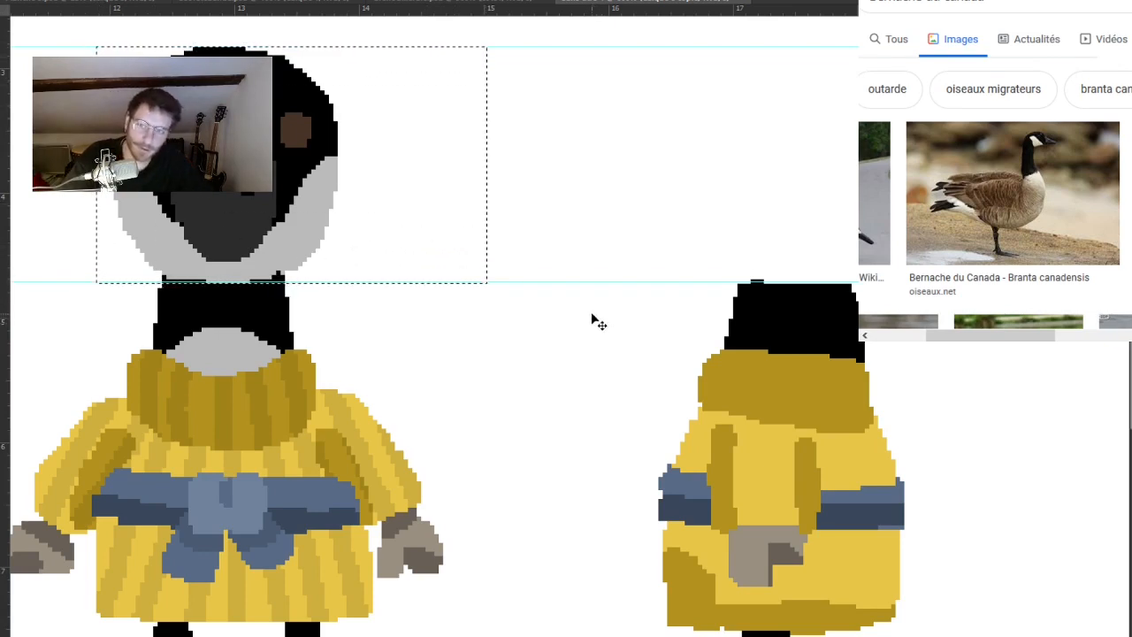
key(ctrl+v)
key(ctrl+v)
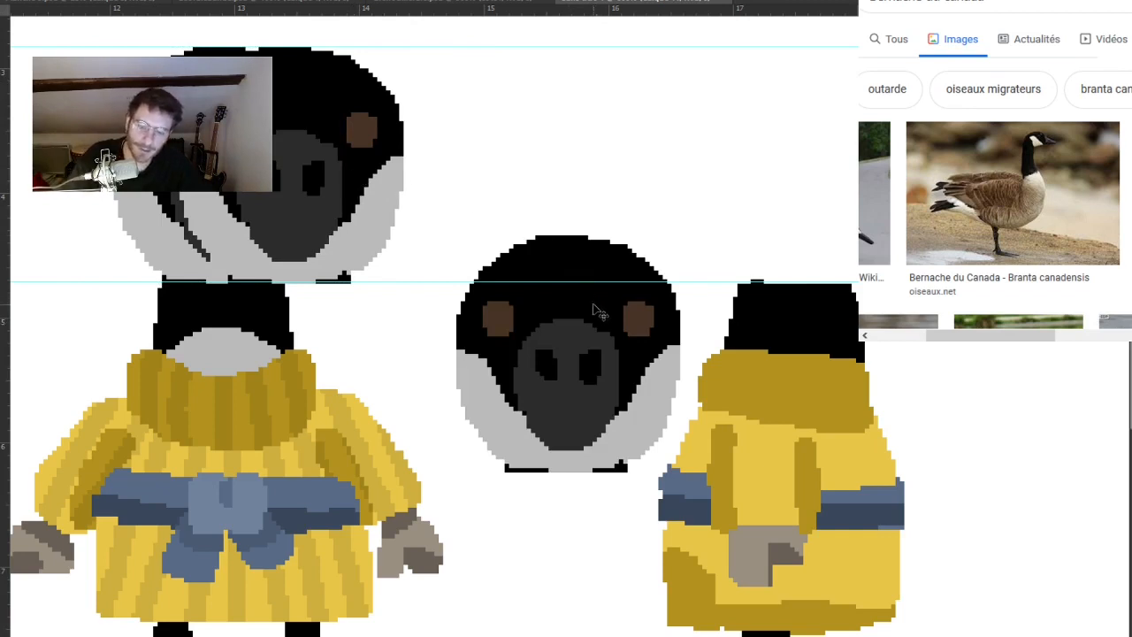
key(ctrl+z)
drag(373, 196, 839, 200)
key(Left)
key(Down)
key(Up)
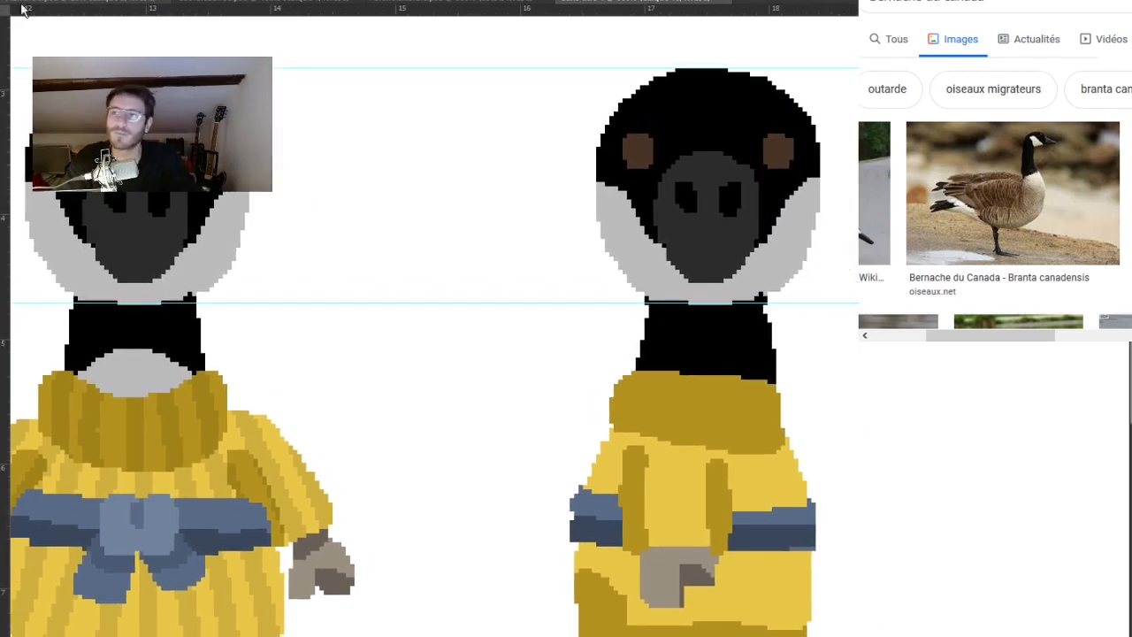
Paint out the copied head's rear eye and fill its light cheeks and grey beak with black, keeping only the forward eye.
drag(530, 336, 427, 292)
mouse_move(617, 116)
mouse_down()
mouse_move(655, 99)
mouse_move(657, 167)
mouse_up()
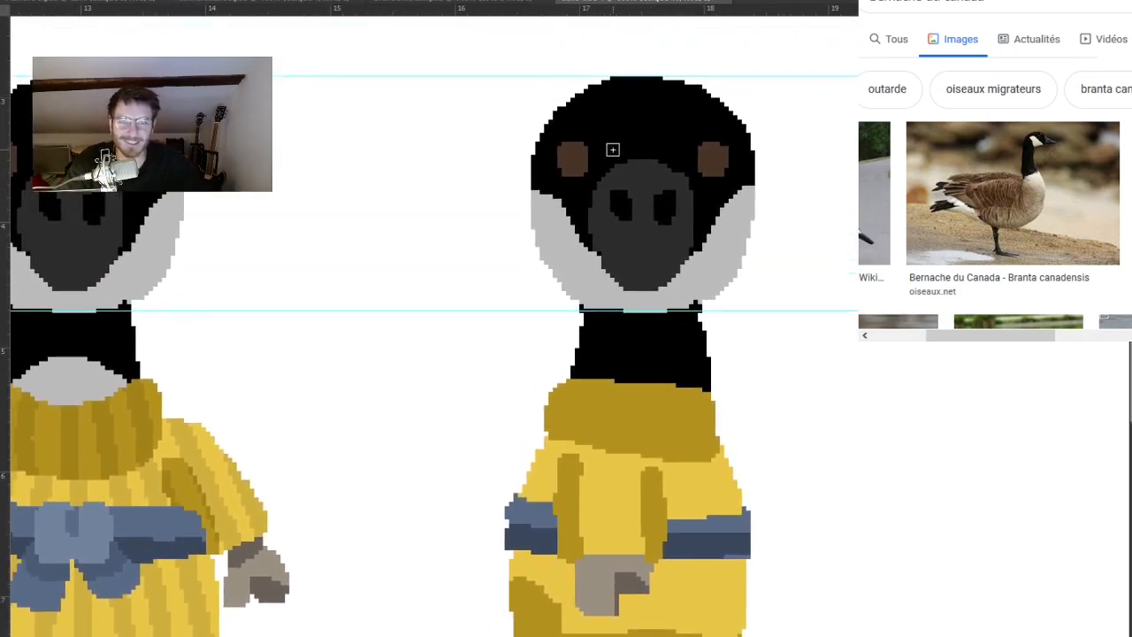
drag(578, 157, 574, 160)
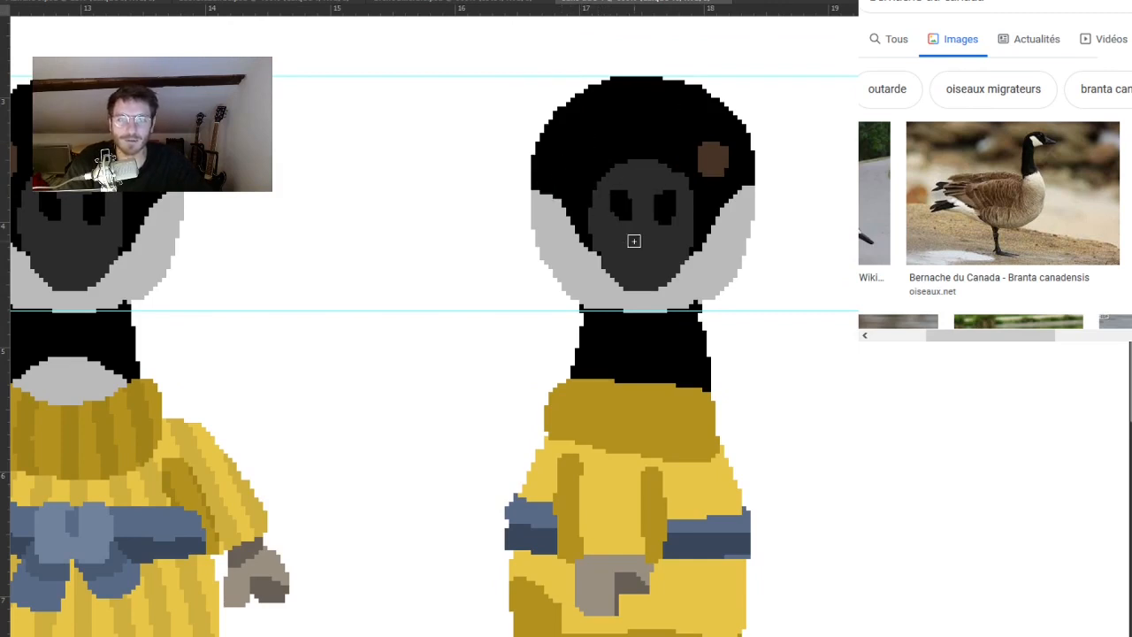
drag(707, 286, 660, 257)
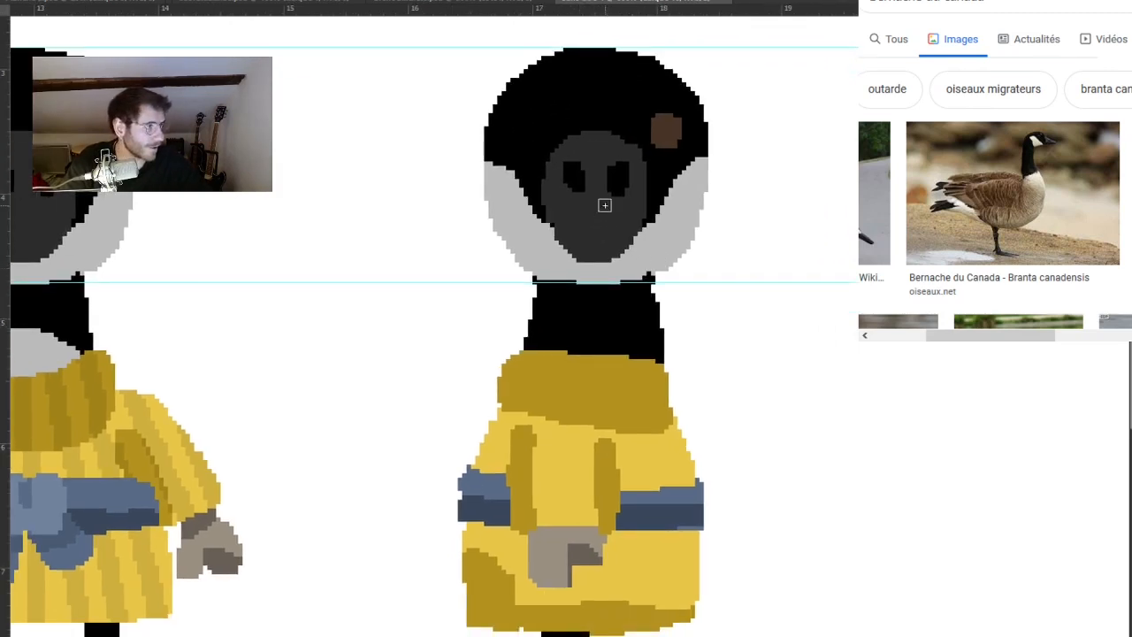
key(g)
click(543, 259)
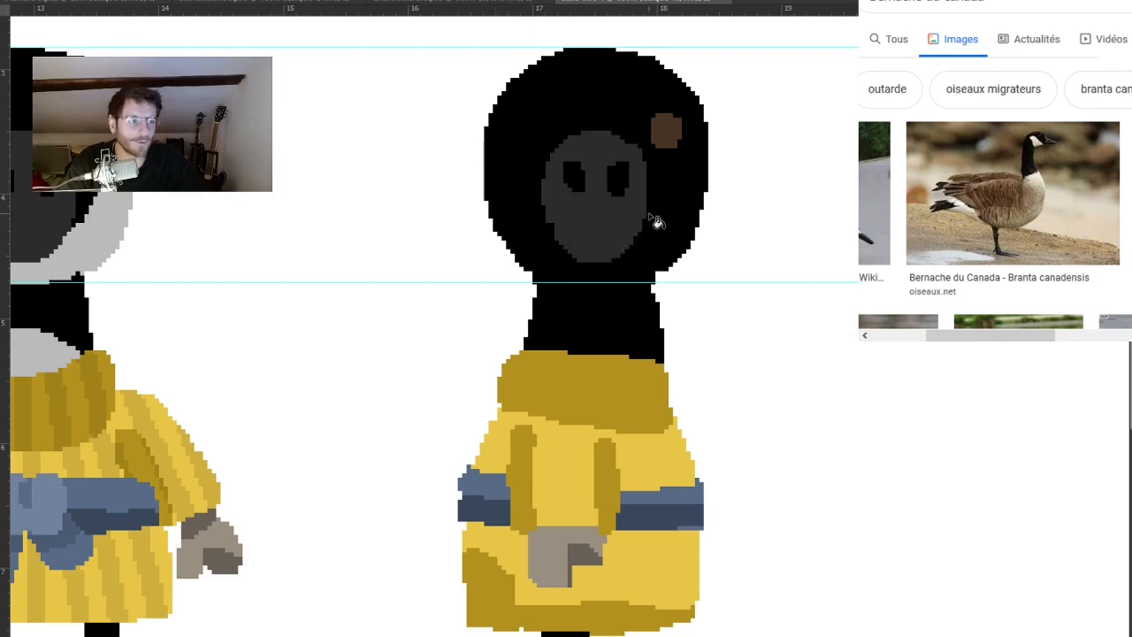
click(609, 223)
Move the upper guide to the top of the front-facing goose's beak and the lower guide across the beak's lower half.
drag(645, 232, 875, 247)
key(b)
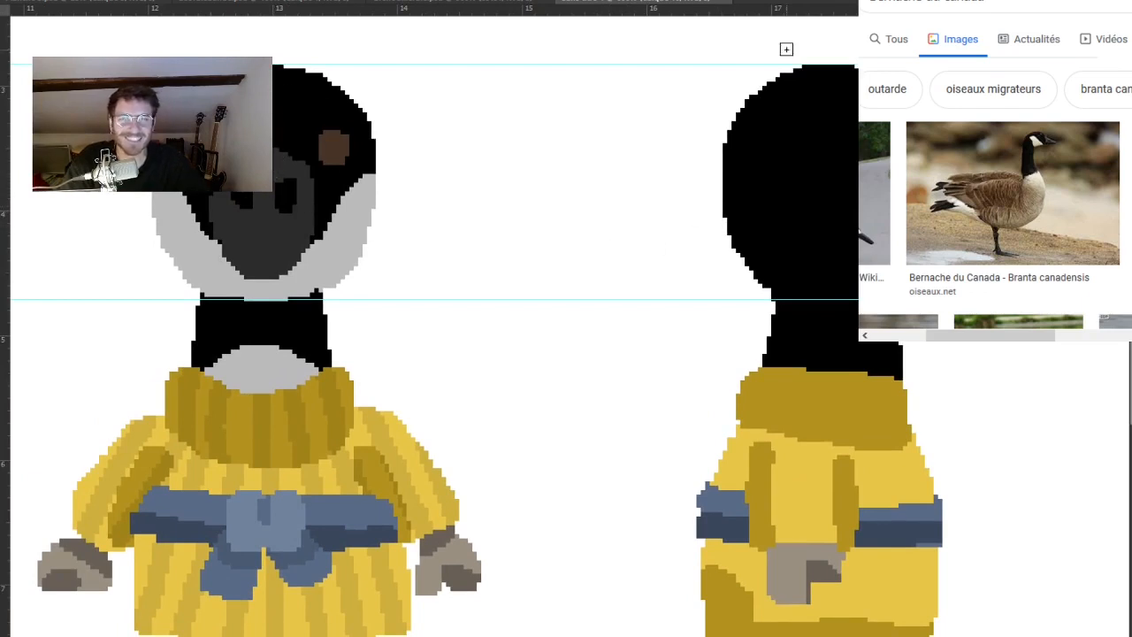
drag(677, 9, 696, 148)
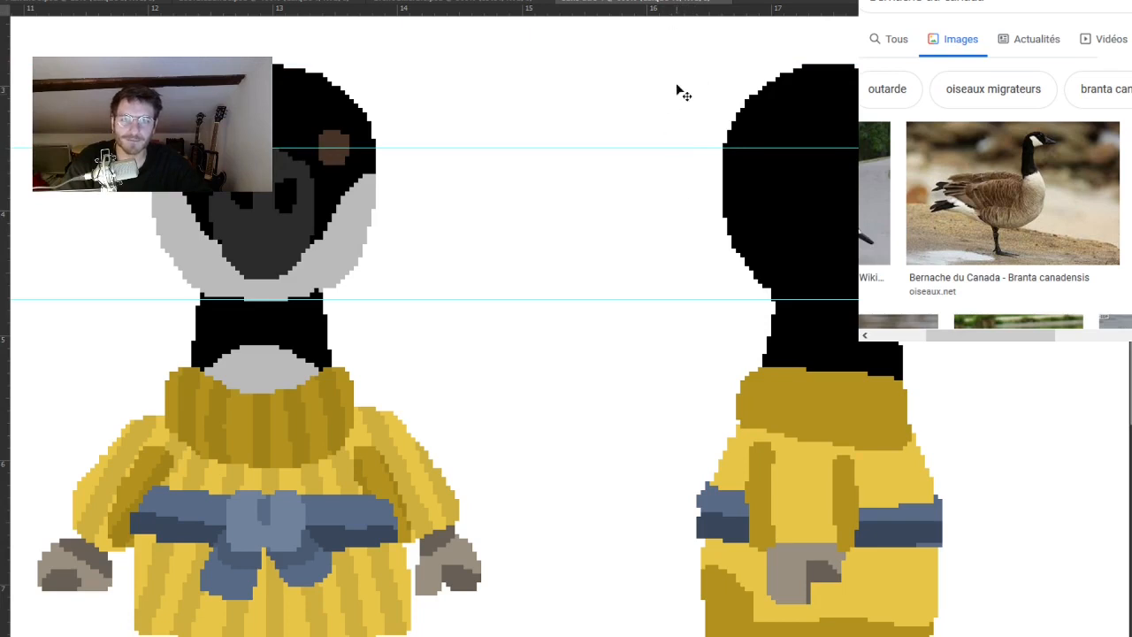
drag(647, 299, 654, 242)
Outline the side-view goose's beak in dark grey between the guides, fill it solid, and add a black nostril.
drag(835, 217, 528, 209)
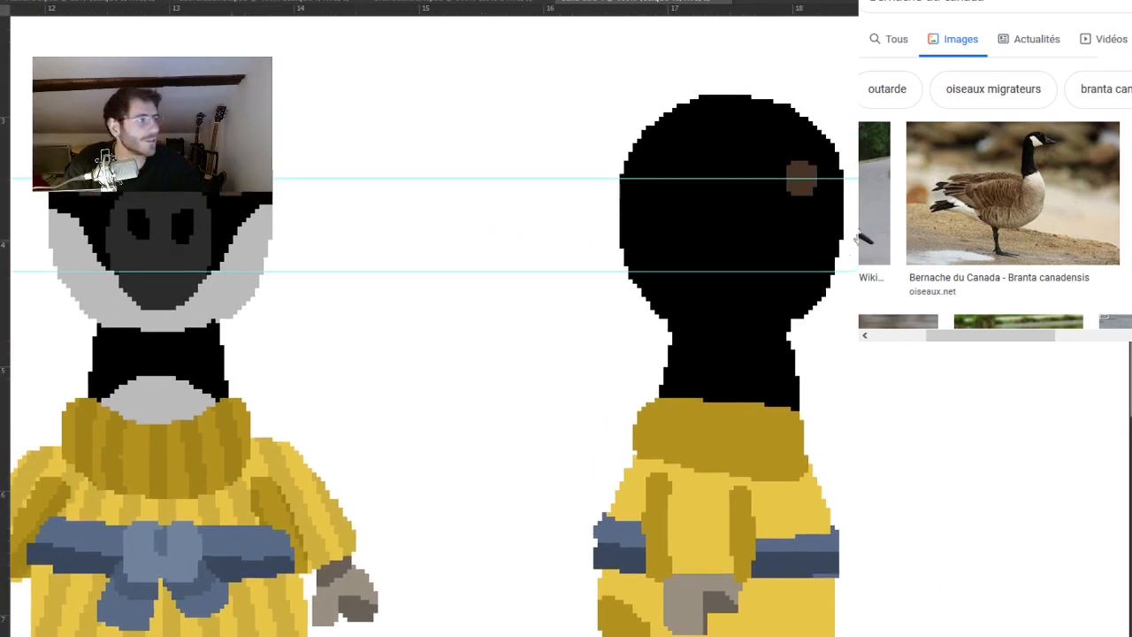
drag(854, 239, 752, 222)
mouse_move(744, 163)
mouse_down()
mouse_move(795, 192)
mouse_move(843, 203)
mouse_move(801, 194)
mouse_move(851, 227)
mouse_move(816, 251)
mouse_move(753, 252)
mouse_up()
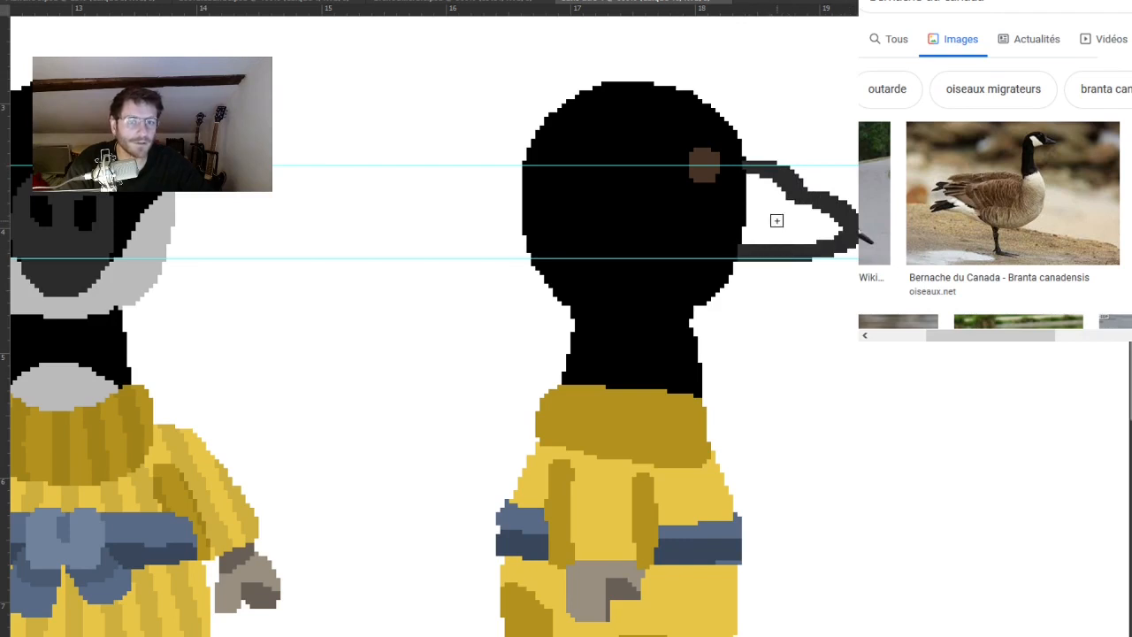
key(g)
click(783, 232)
alt+click(733, 202)
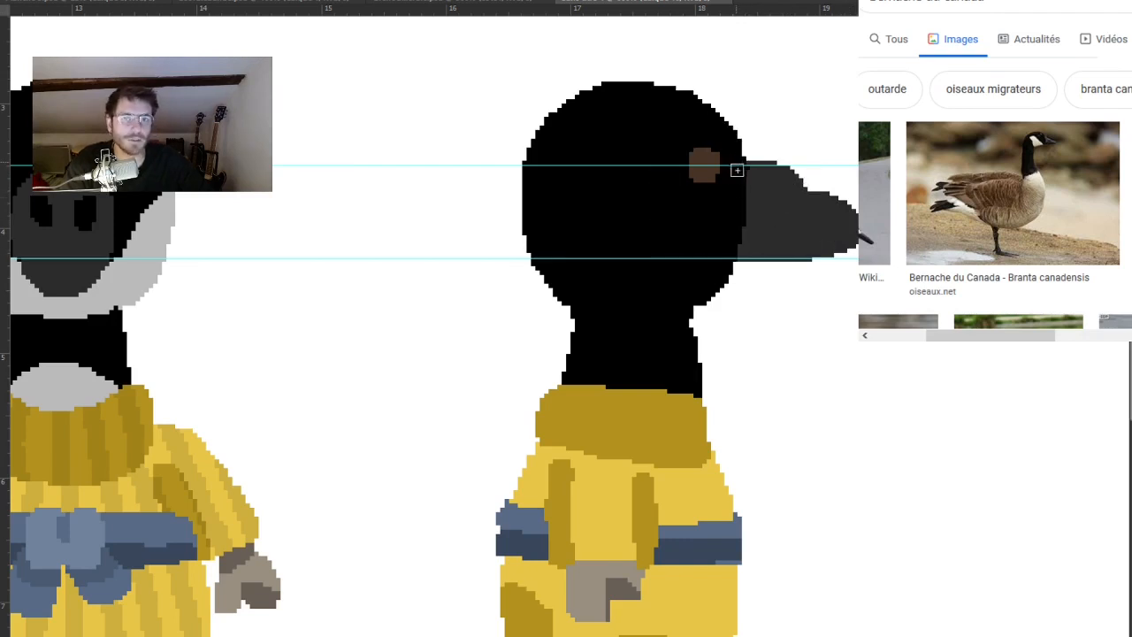
drag(722, 321, 828, 316)
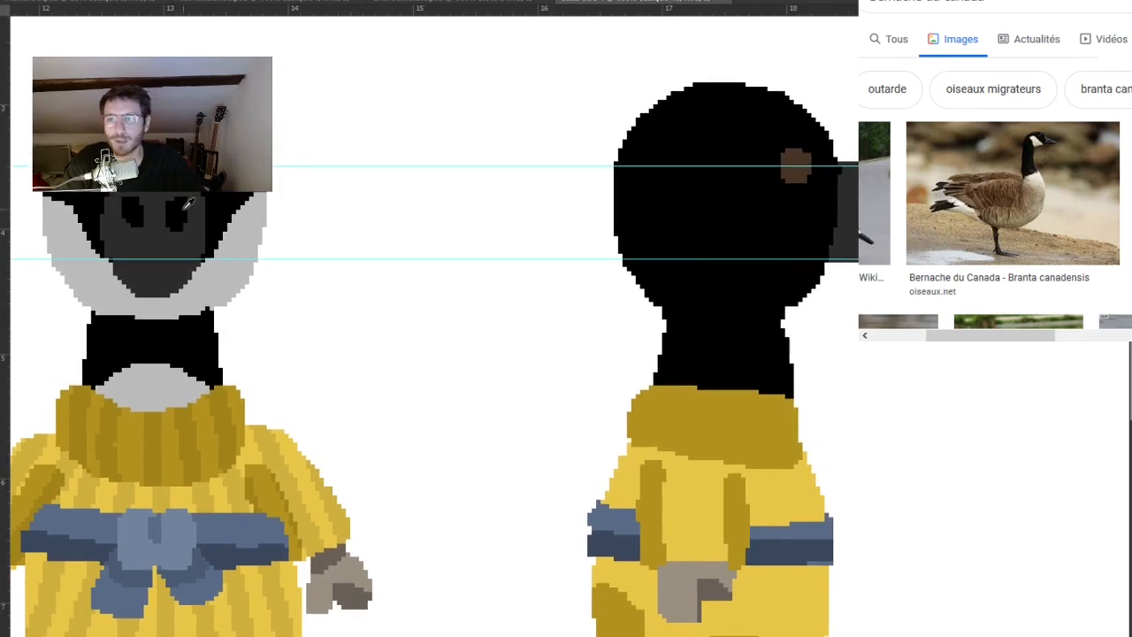
drag(806, 299, 814, 280)
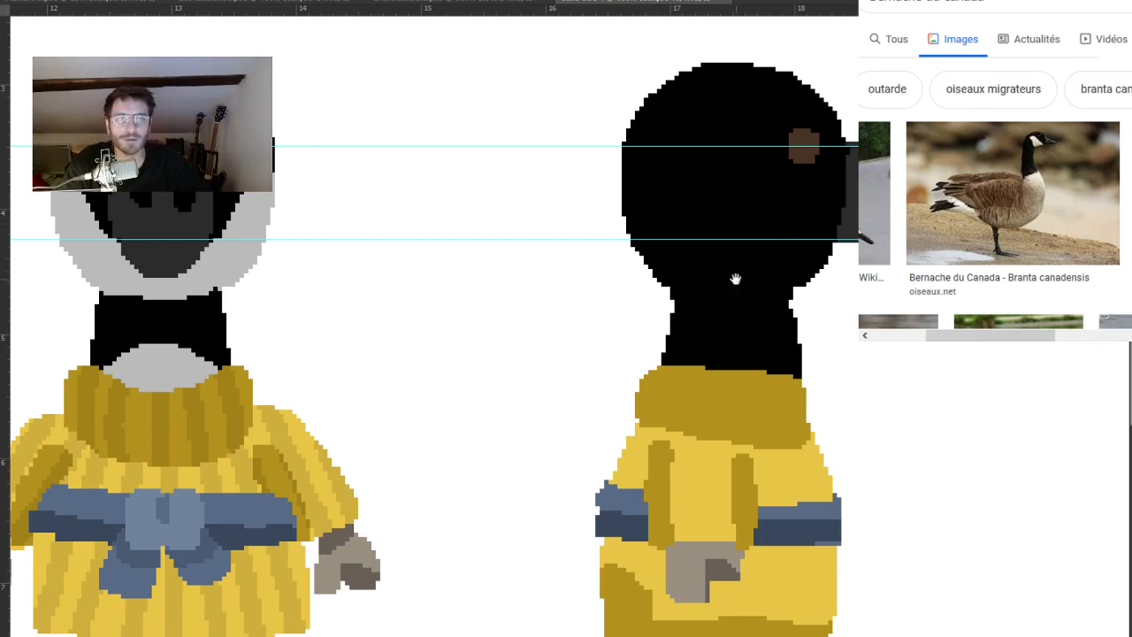
Select the side-view head's black area, outline a light grey cheek patch from beak to throat, and fill it solid.
drag(736, 279, 761, 283)
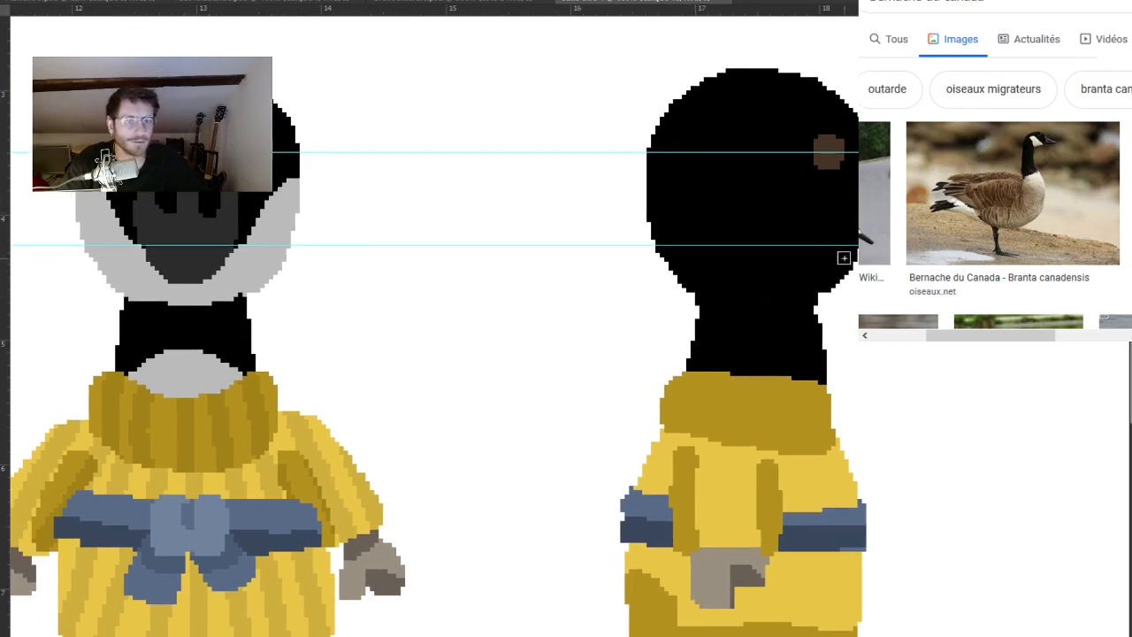
click(806, 255)
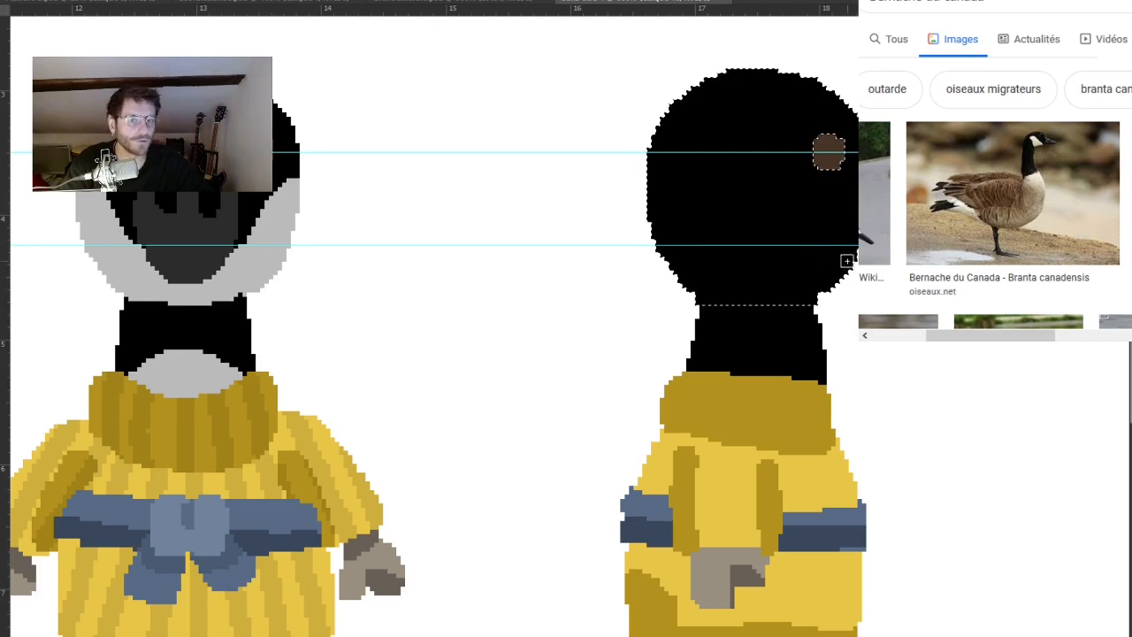
mouse_move(854, 262)
mouse_down()
mouse_move(773, 184)
mouse_move(739, 177)
mouse_move(709, 190)
mouse_up()
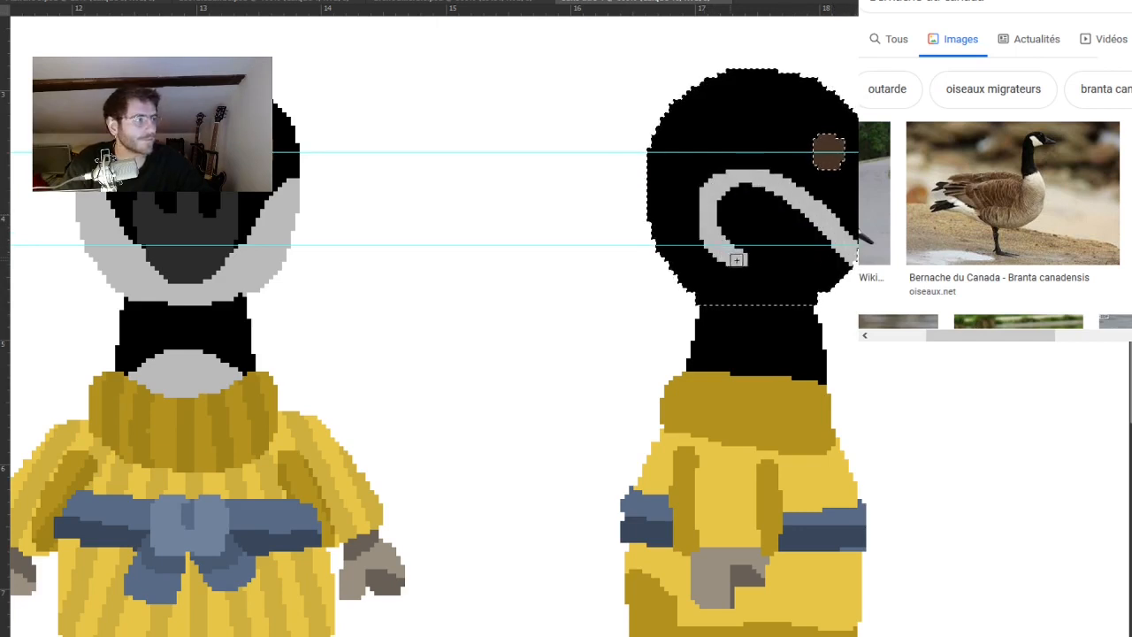
click(795, 263)
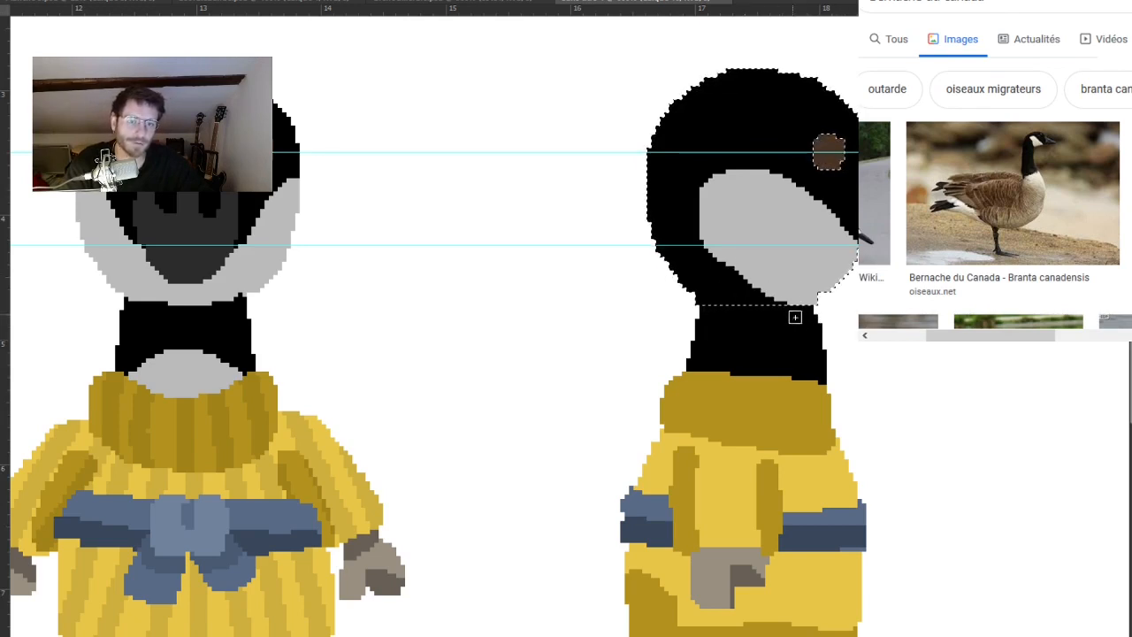
click(53, 40)
Remove both horizontal guides from the goose drawing.
scroll(738, 315, down, 4)
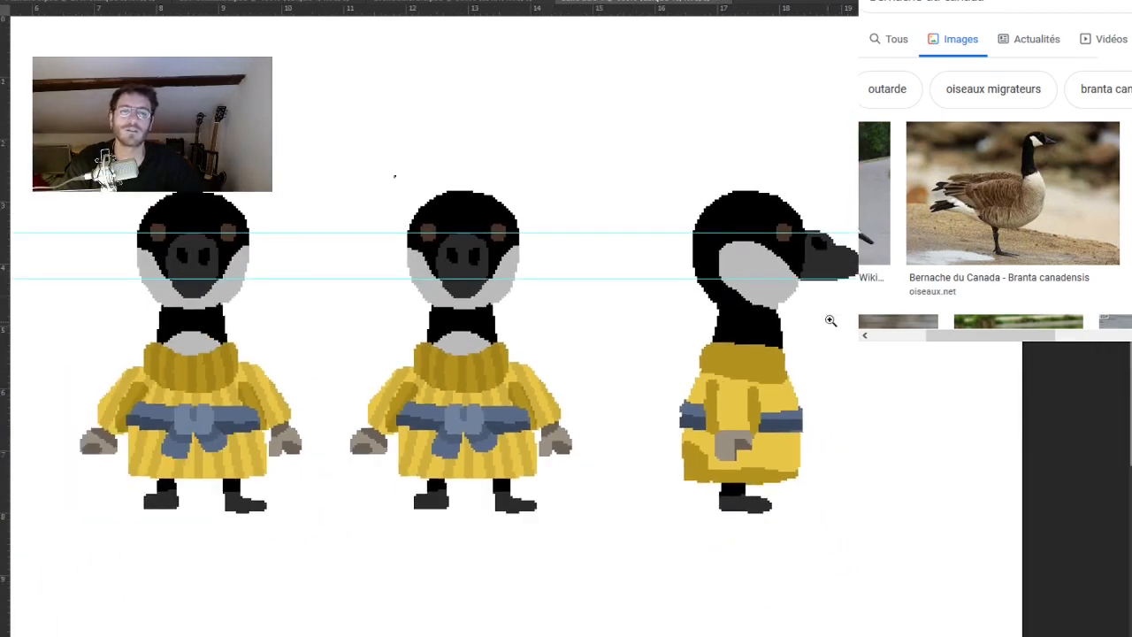
scroll(835, 250, up, 3)
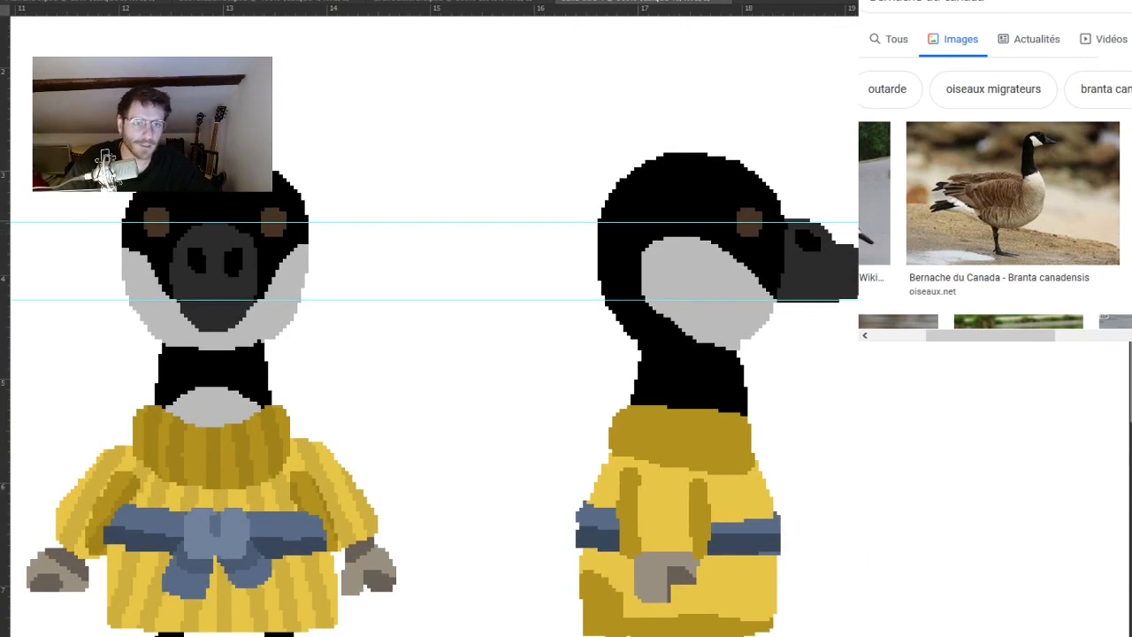
drag(495, 222, 496, 8)
drag(495, 299, 495, 8)
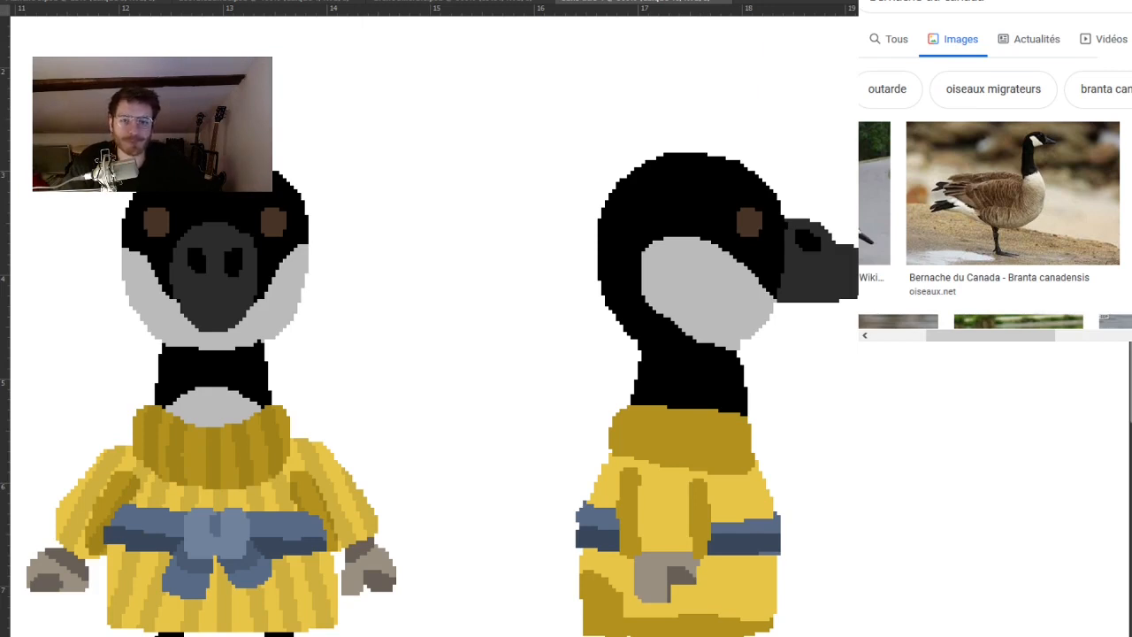
Select the side-view goose's head with its beak and shift it slightly backward over the neck.
drag(751, 317, 762, 274)
key(m)
drag(576, 82, 858, 313)
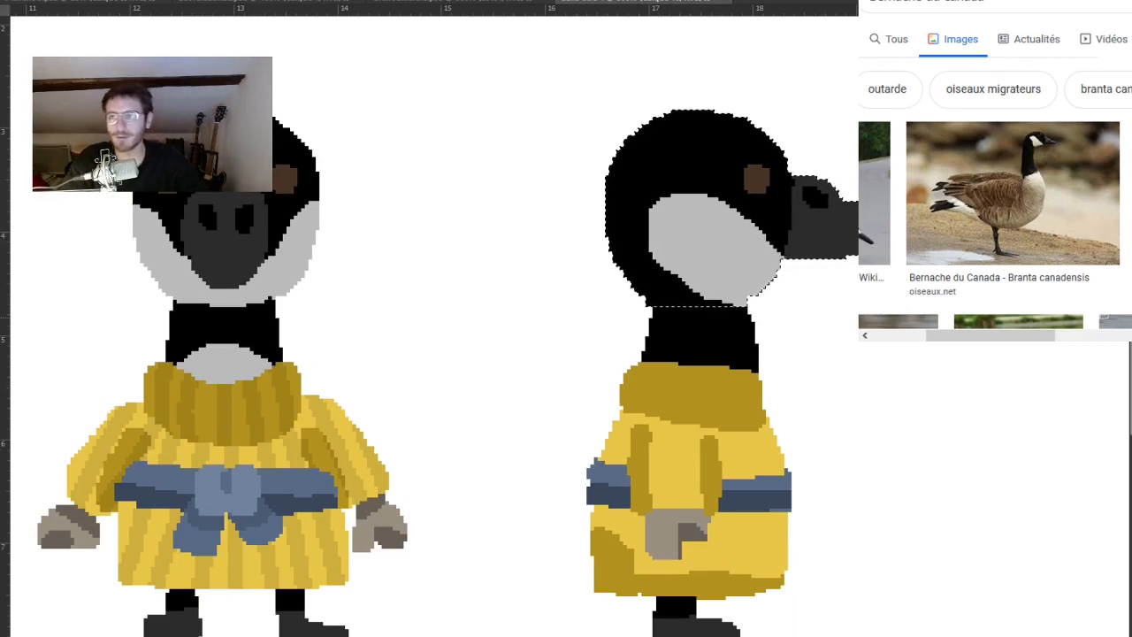
key(ctrl+d)
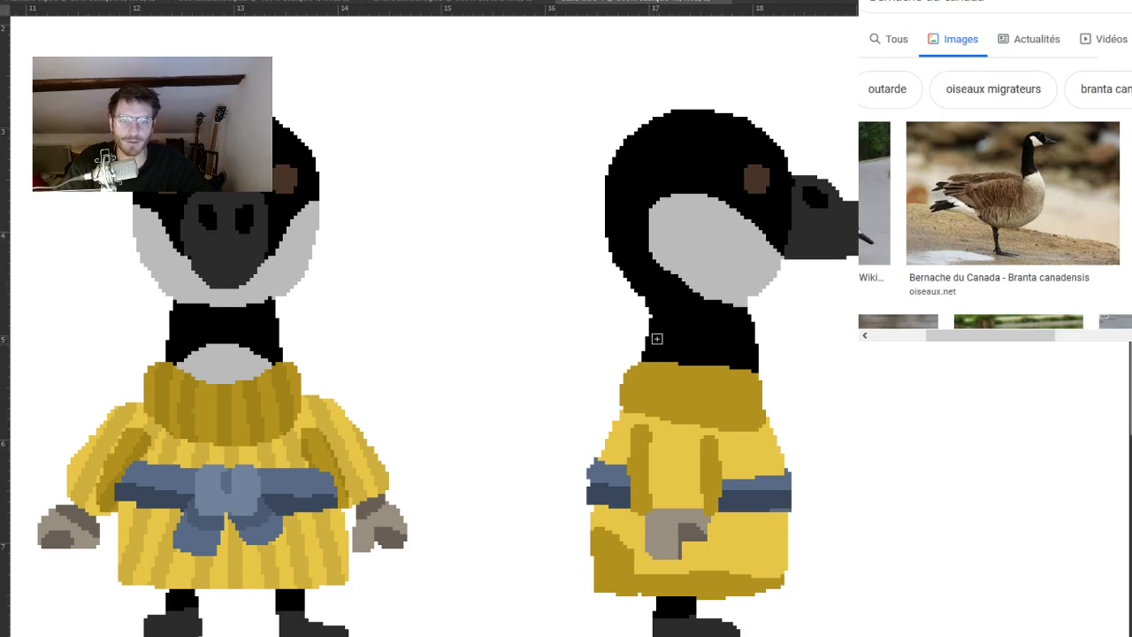
drag(583, 457, 648, 409)
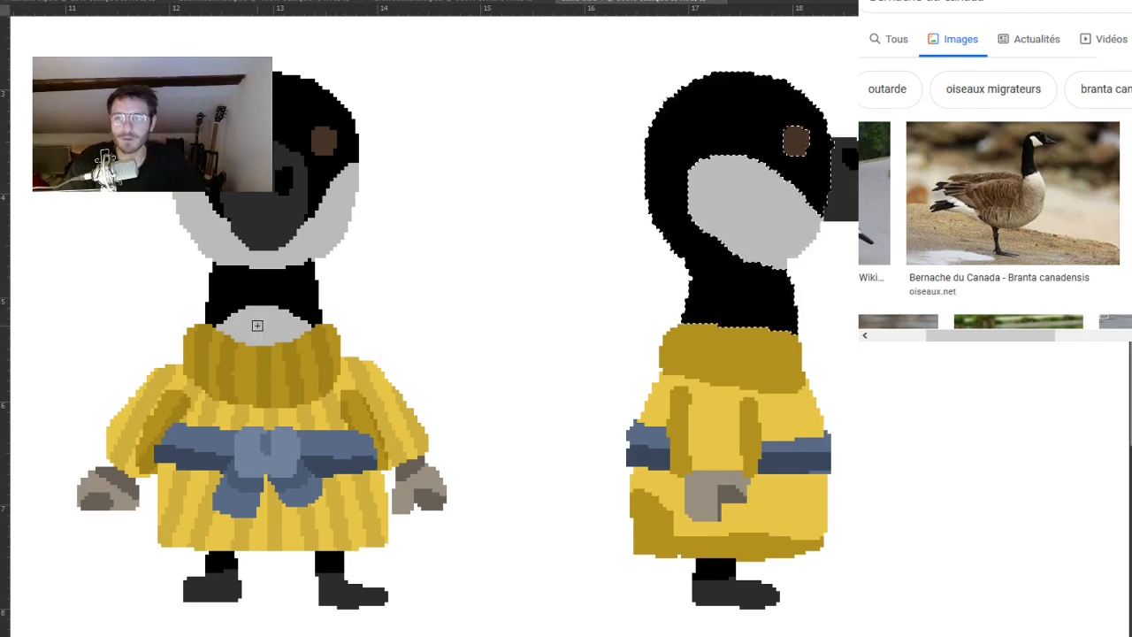
key(ctrl+d)
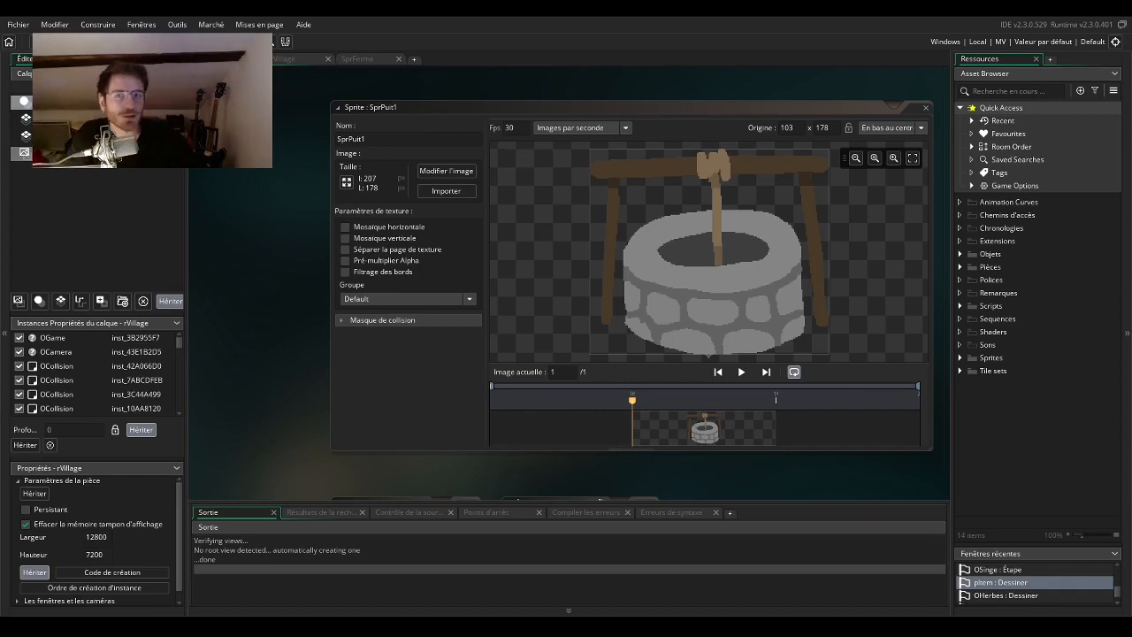
Switch to GameMaker, open the rVillage room, and examine the village layout around the shop, well, farm and sunflower field.
click(298, 60)
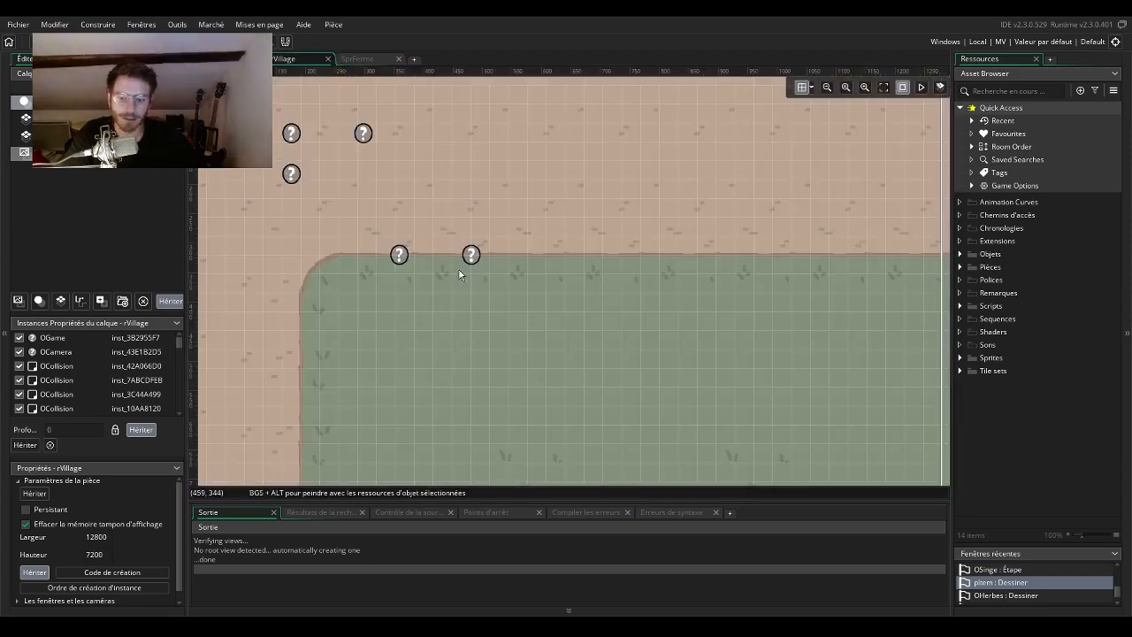
scroll(601, 318, down, 5)
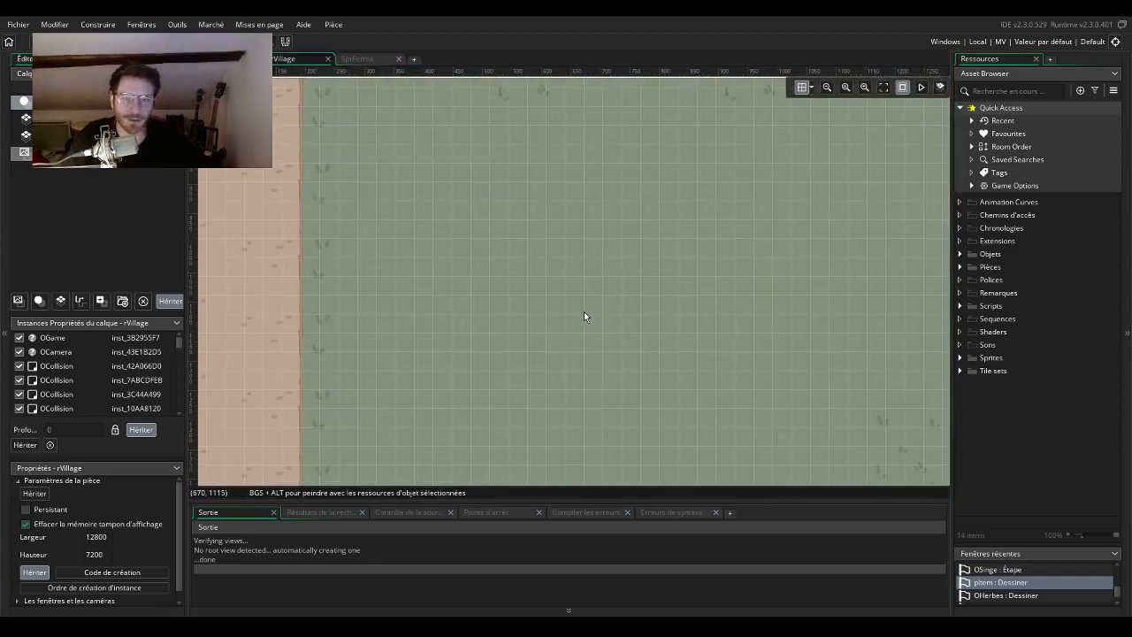
scroll(594, 296, down, 6)
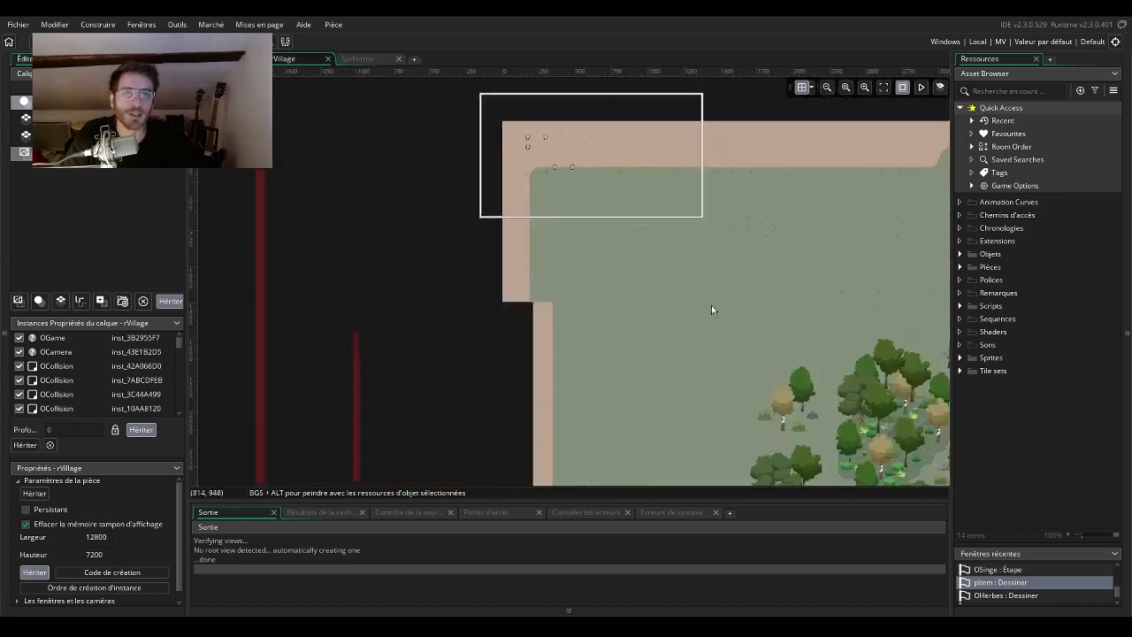
drag(801, 373, 375, 148)
drag(779, 329, 490, 305)
drag(851, 444, 530, 274)
scroll(575, 309, up, 3)
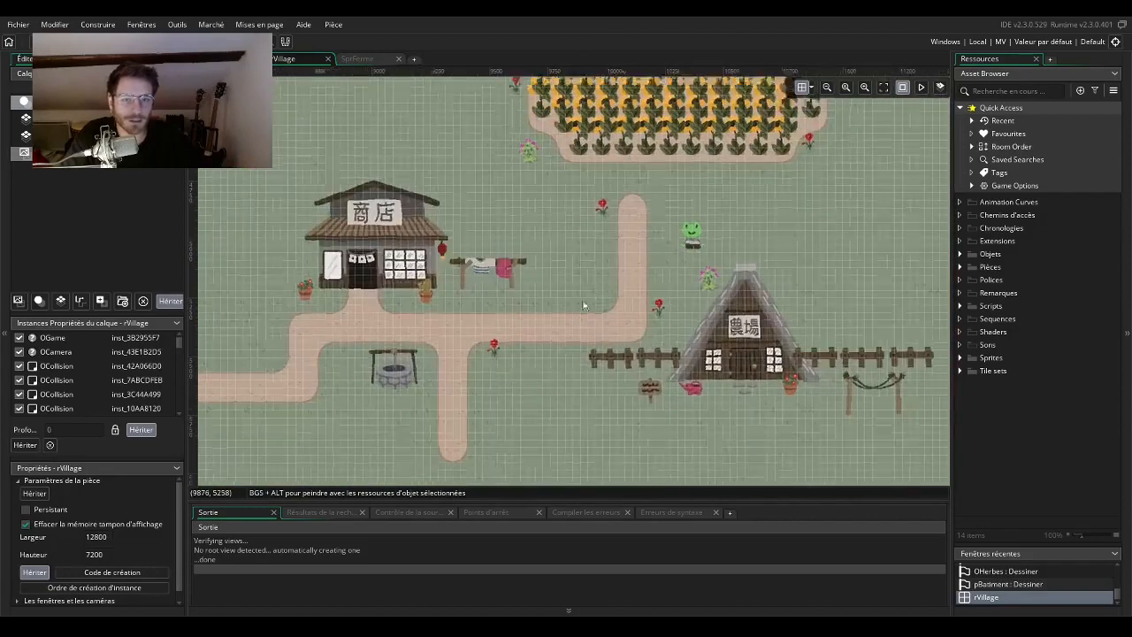
scroll(521, 287, up, 2)
scroll(521, 287, down, 2)
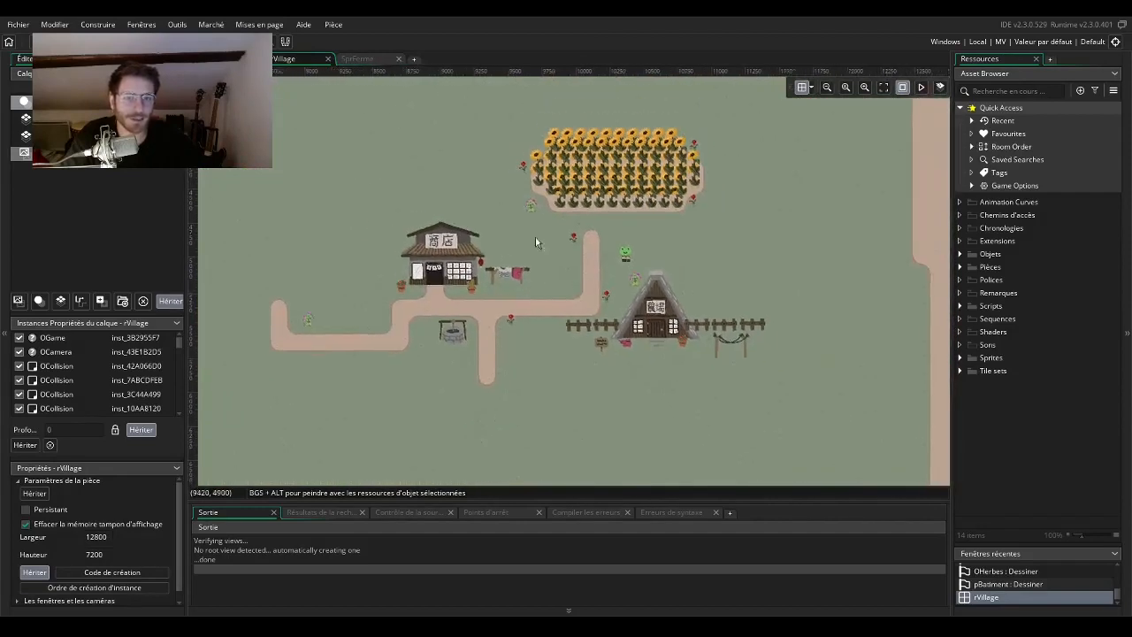
drag(515, 238, 799, 372)
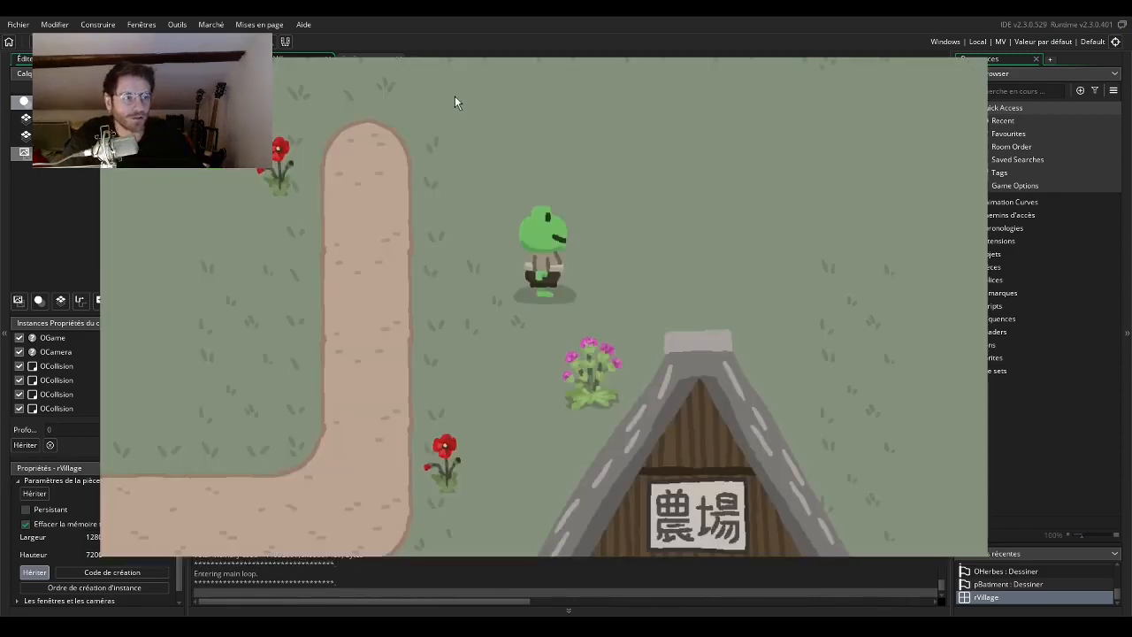
Walk the frog through the running village game to examine the paths between the farm, sunflower field and laundry line.
key(Left)
key(Up)
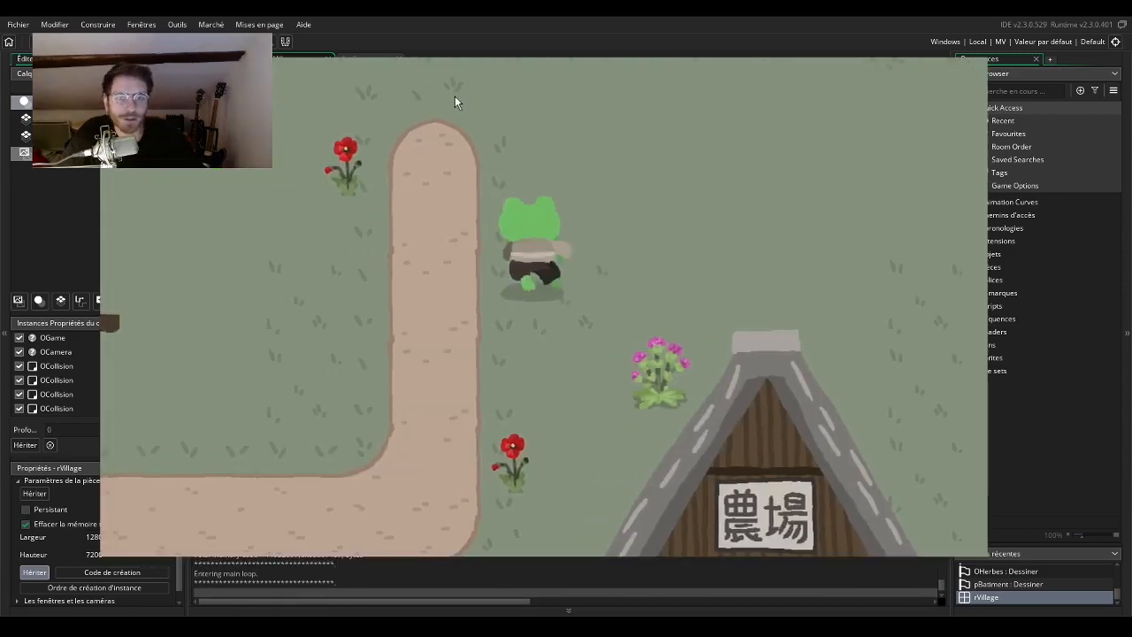
key(Left)
key(Down)
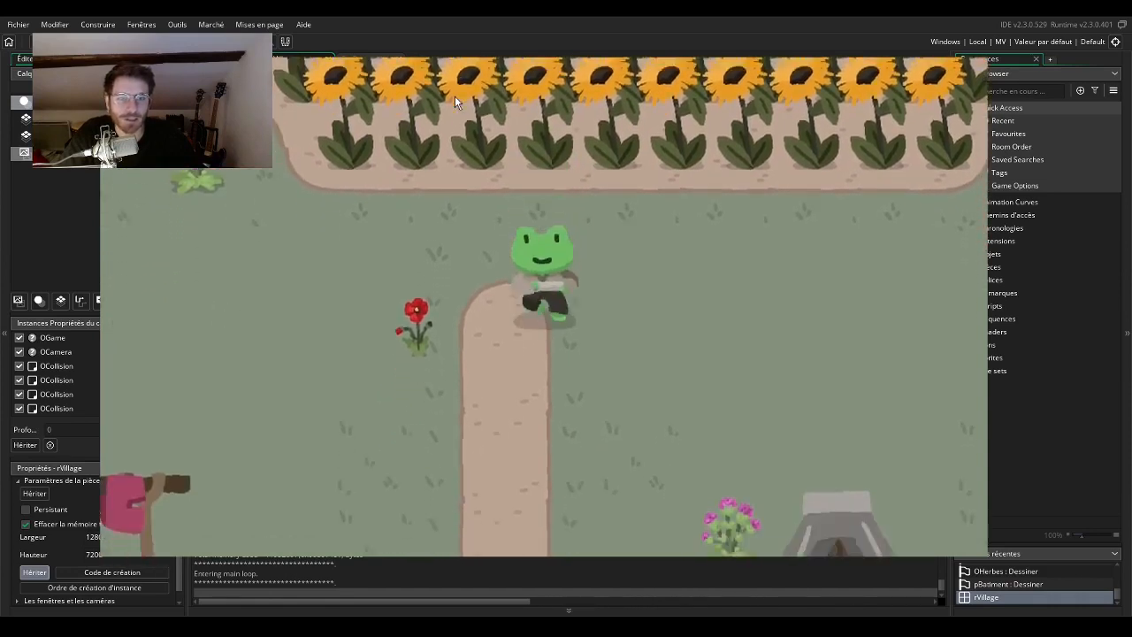
key(Down)
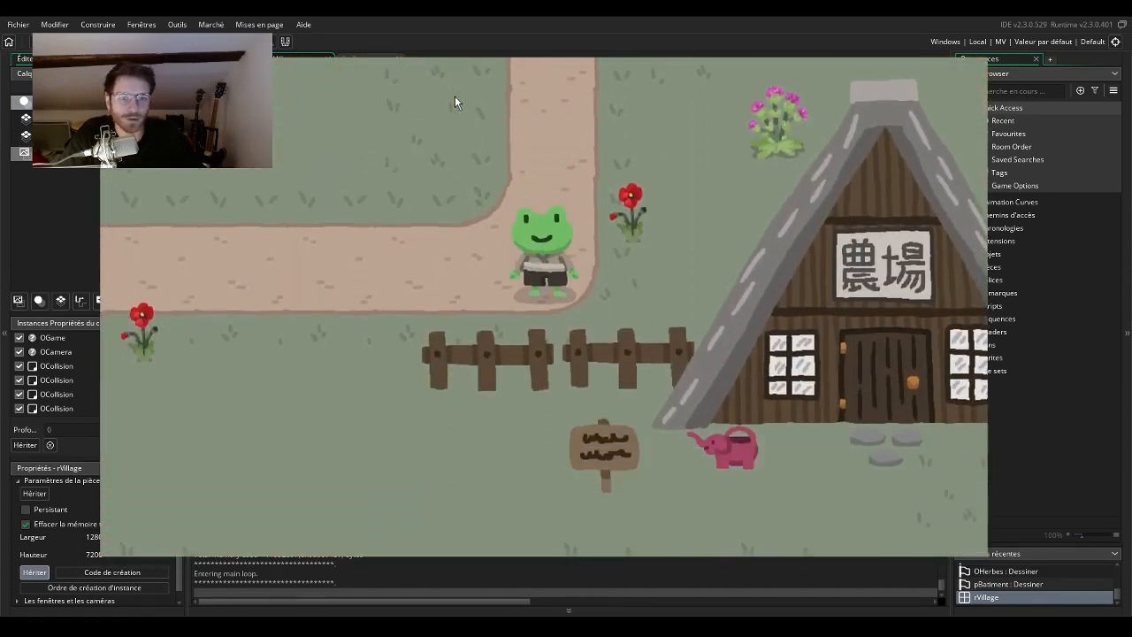
key(Up)
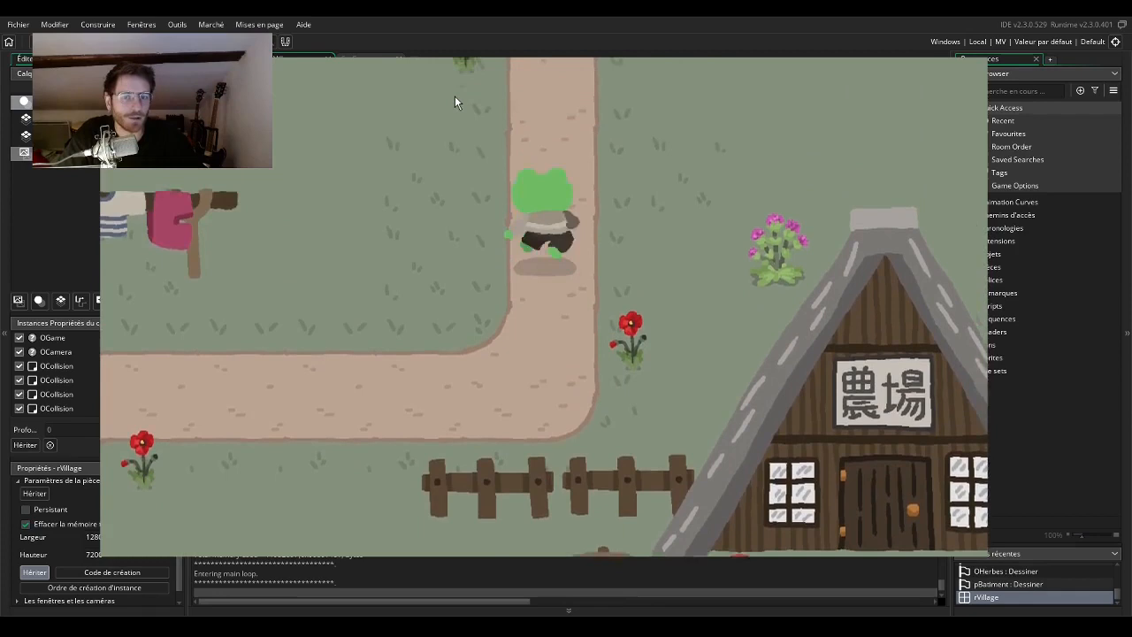
key(Left)
key(Down)
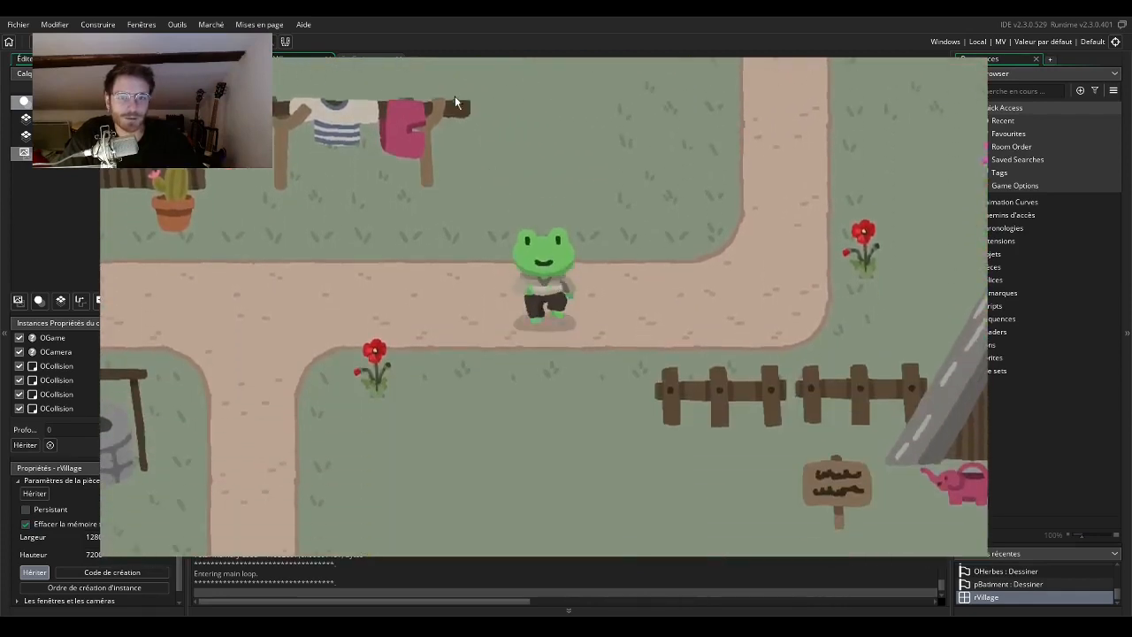
key(Up)
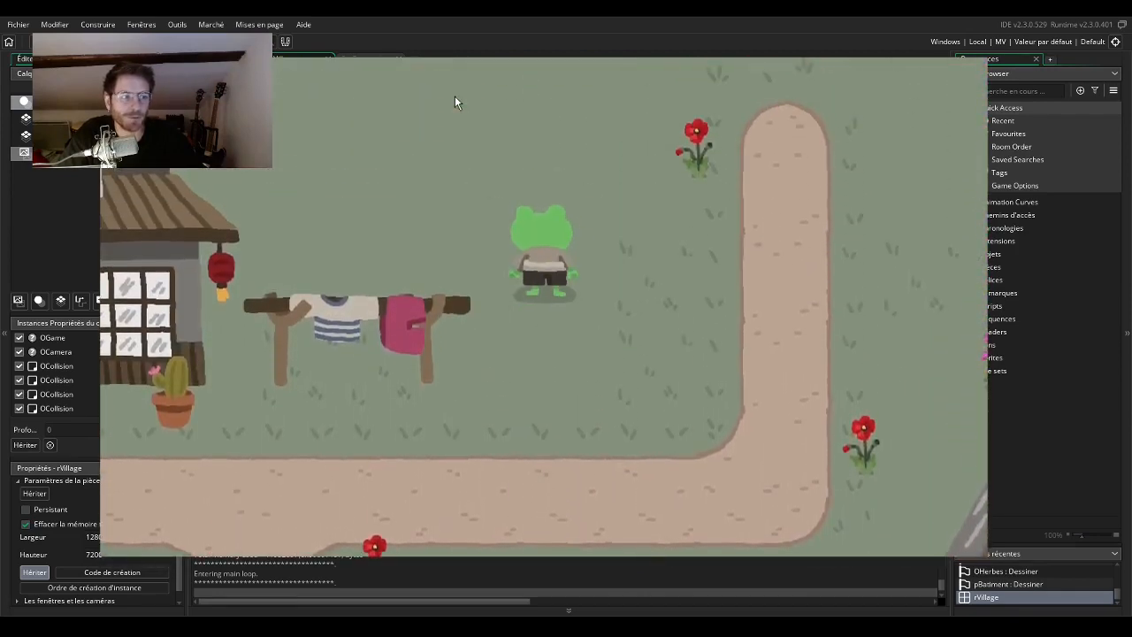
key(Down)
key(Up)
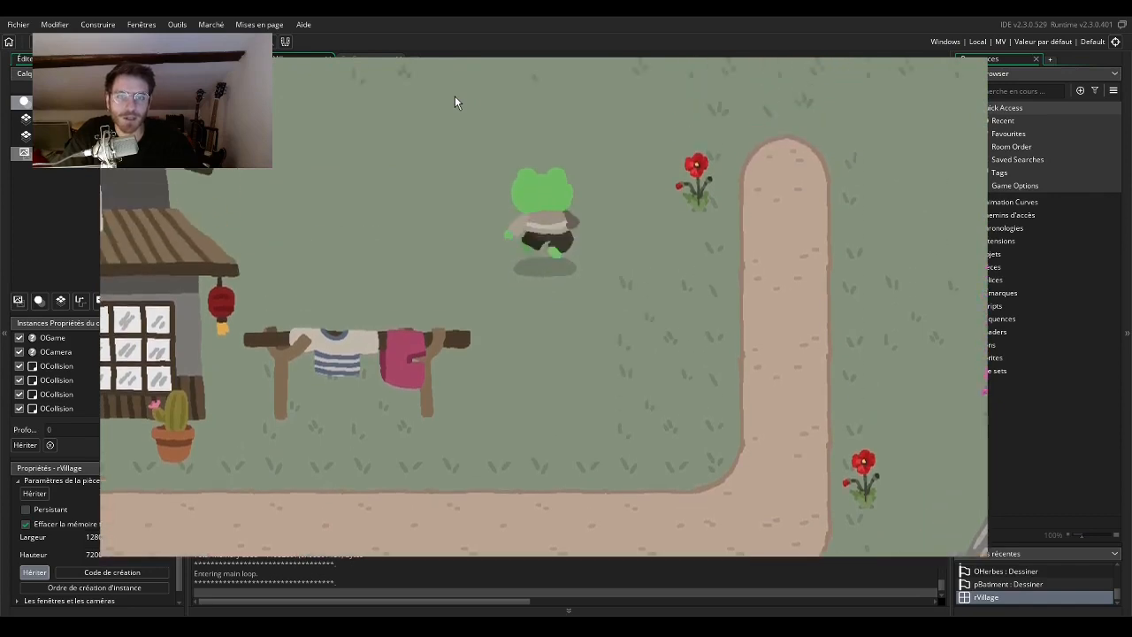
key(Down)
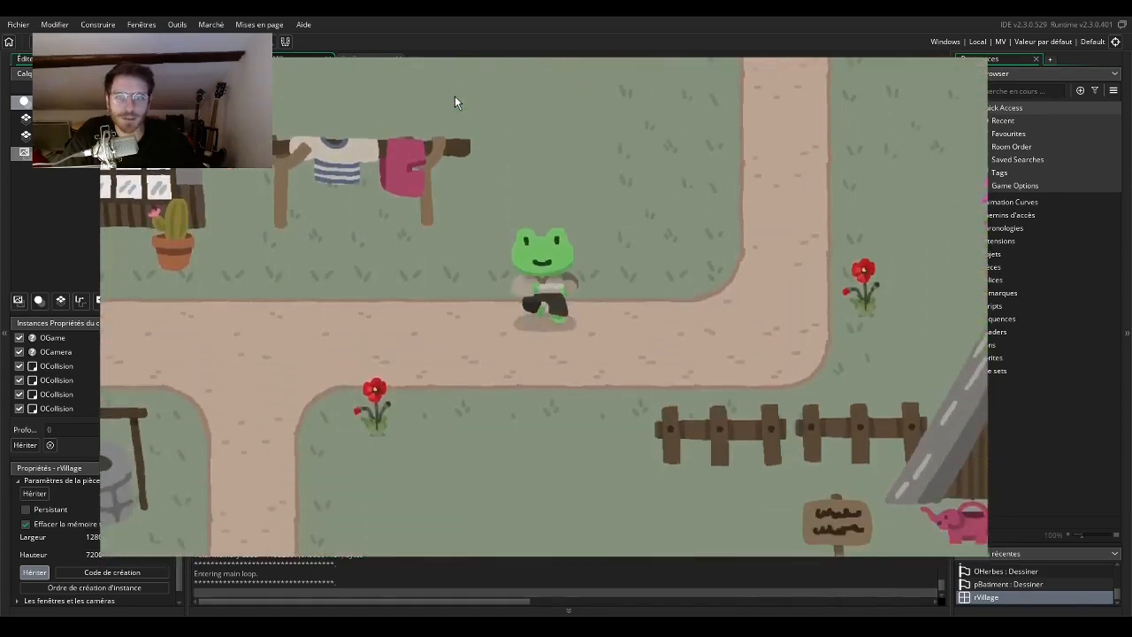
key(Left)
key(Up)
key(Left)
key(Down)
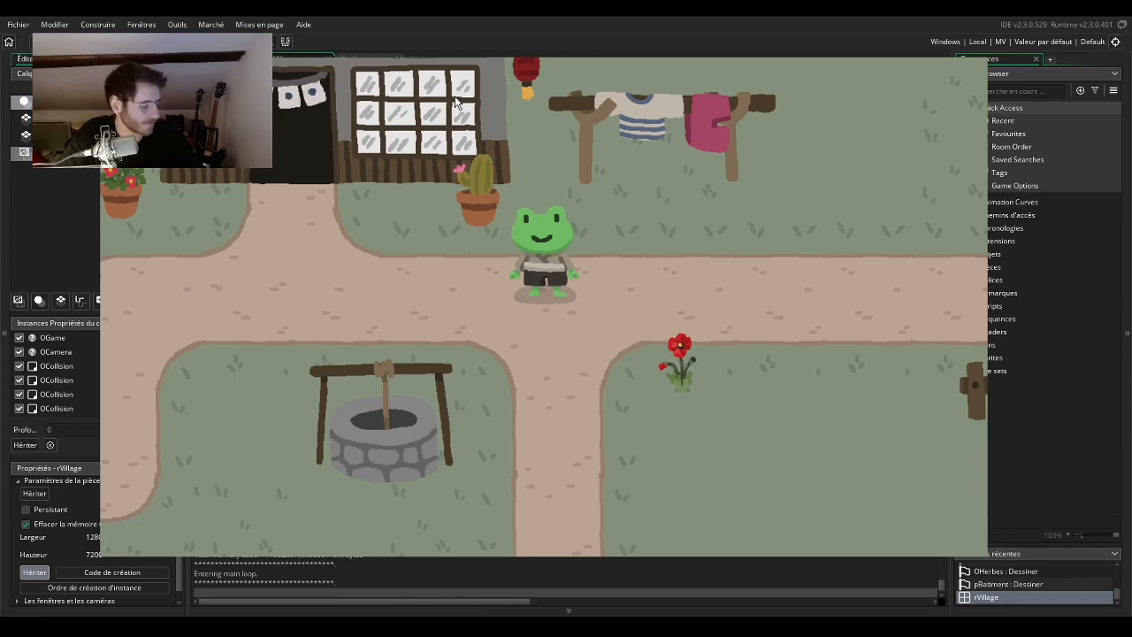
Walk the frog around the shop and well, and examine the surrounding paths and open grass.
key(Left)
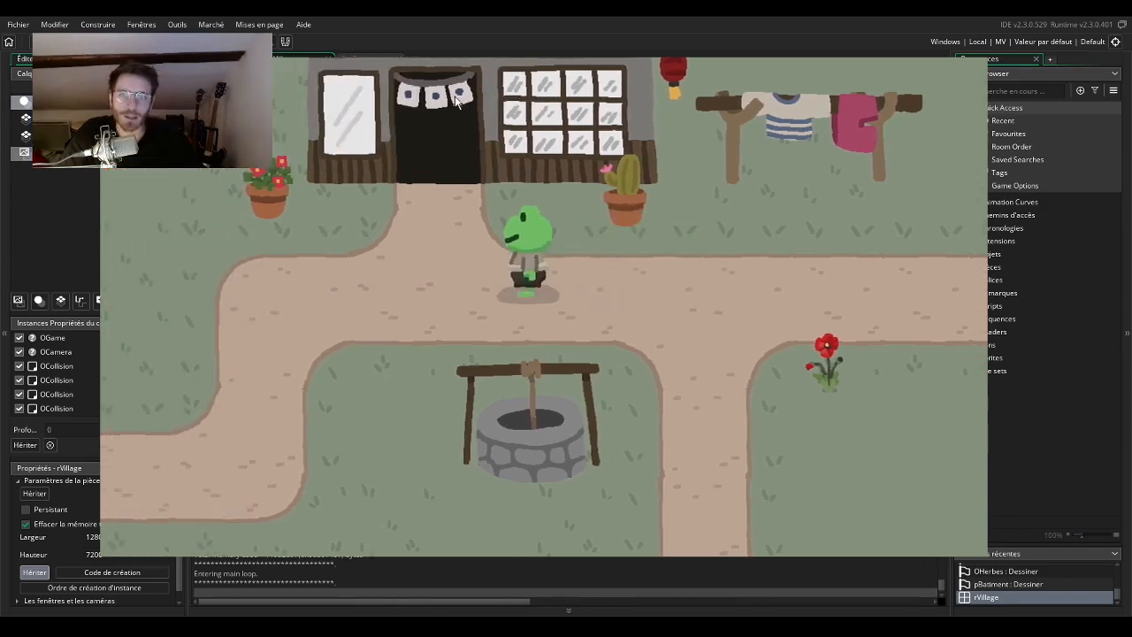
key(Down)
key(Up)
key(Down)
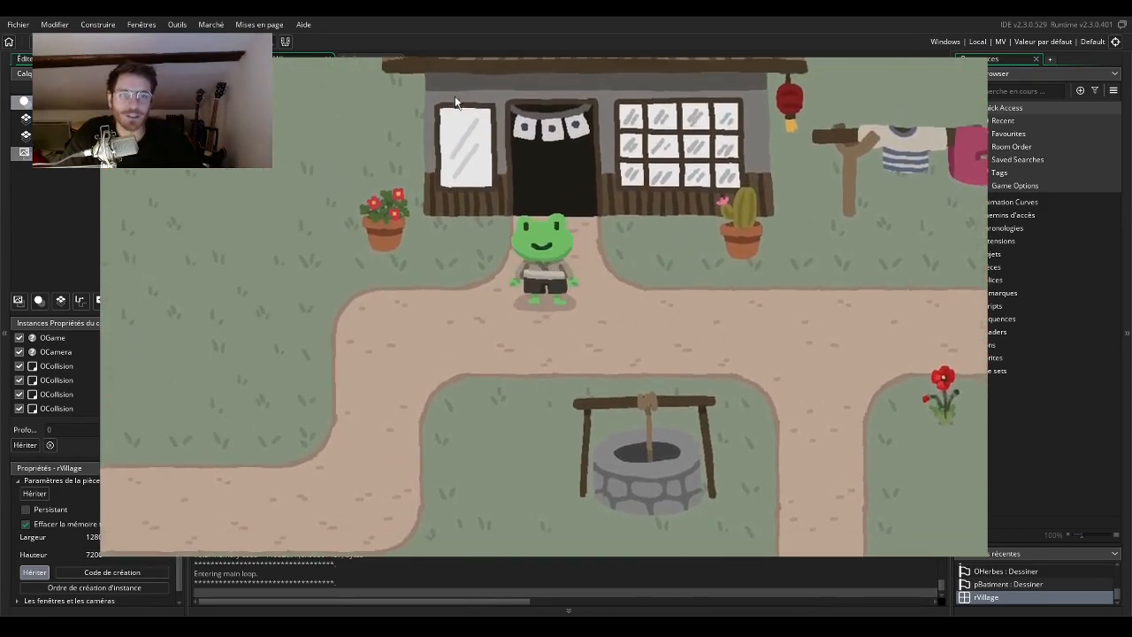
key(Down)
key(Left)
key(Down)
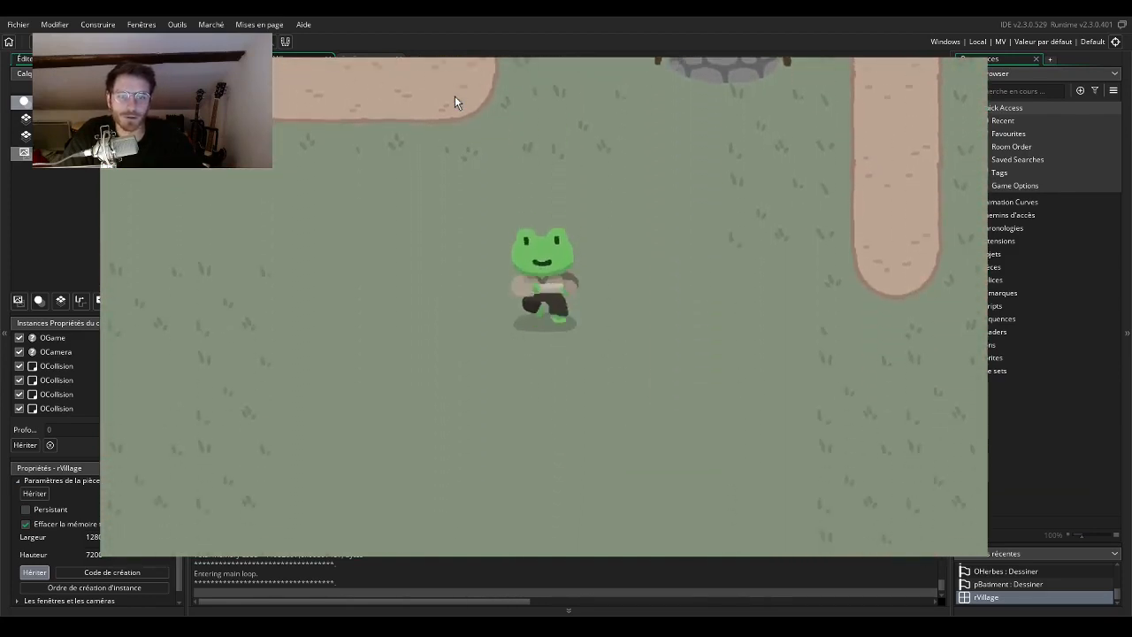
key(Up)
key(Left)
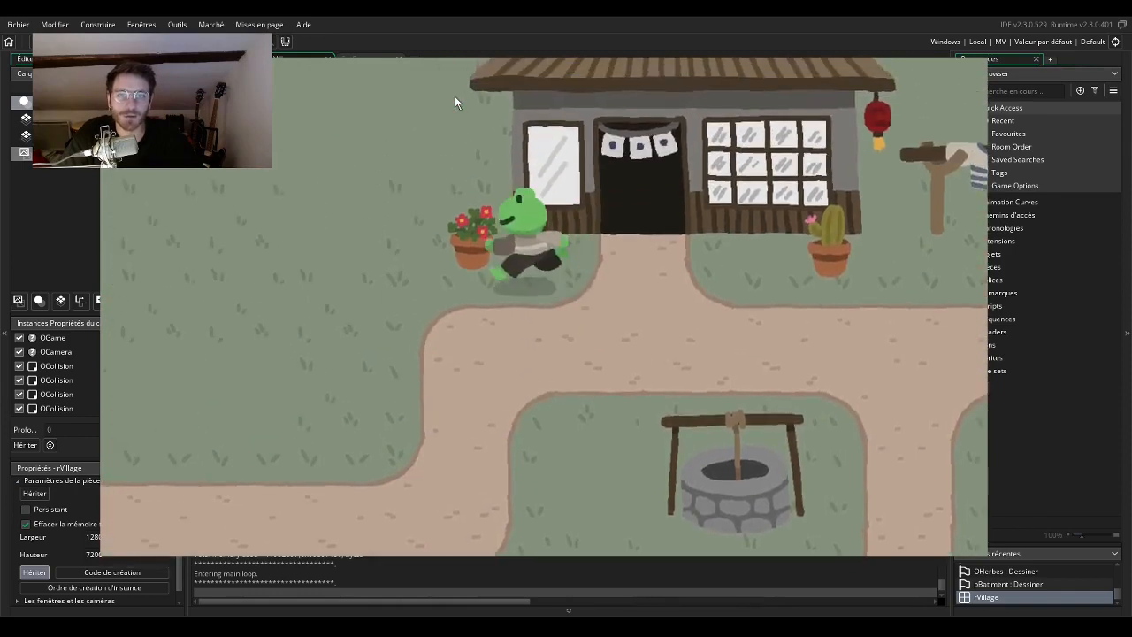
key(Up)
key(Down)
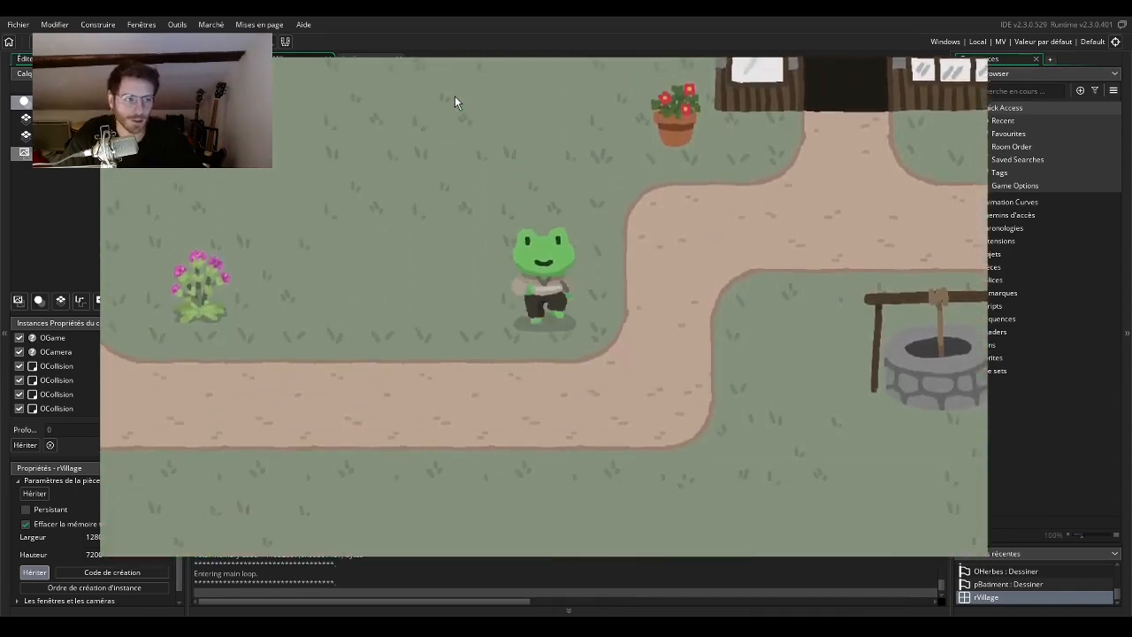
key(Up)
key(Left)
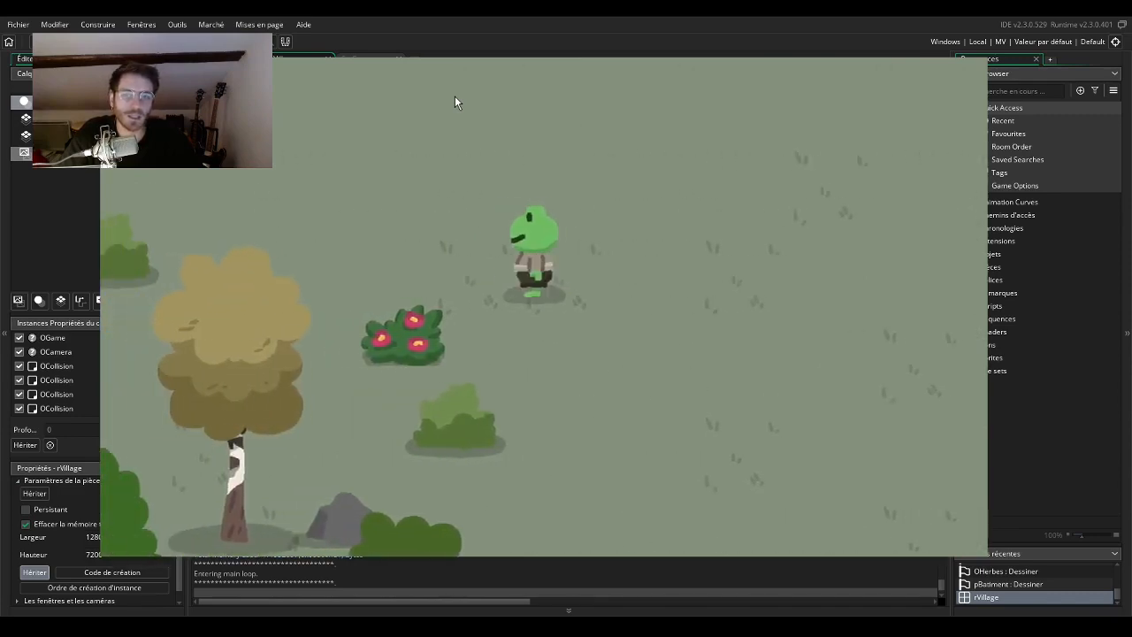
Lead the frog through the forest area to examine the trees, bushes, undergrowth and how the character passes behind them.
key(Left)
key(Up)
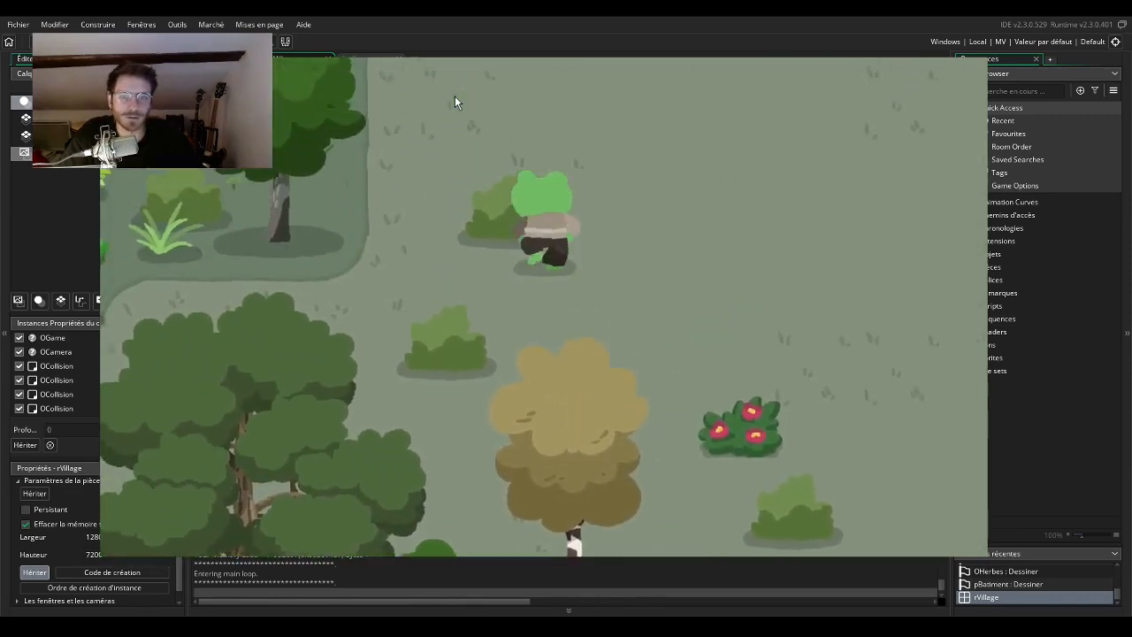
key(Left)
key(Down)
key(Up)
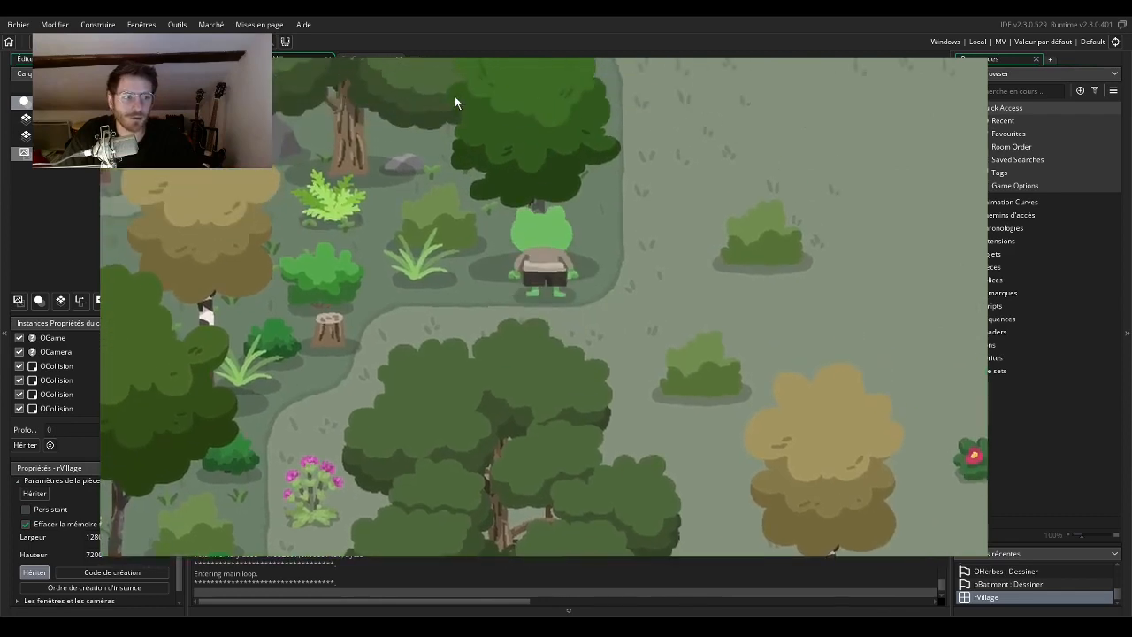
key(Up)
key(Right)
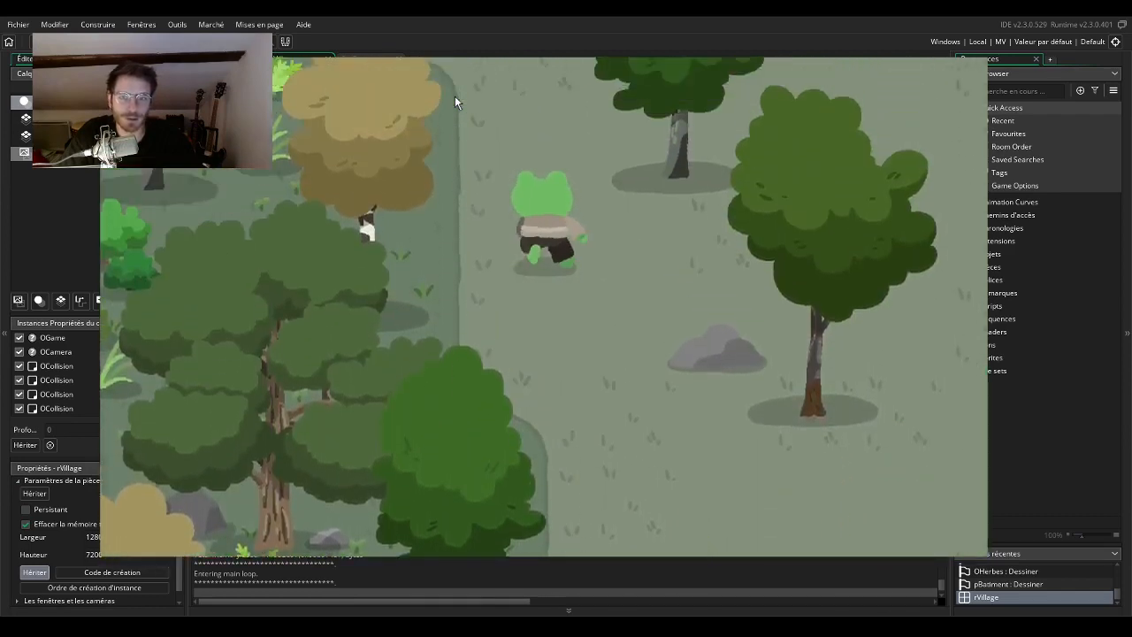
key(Left)
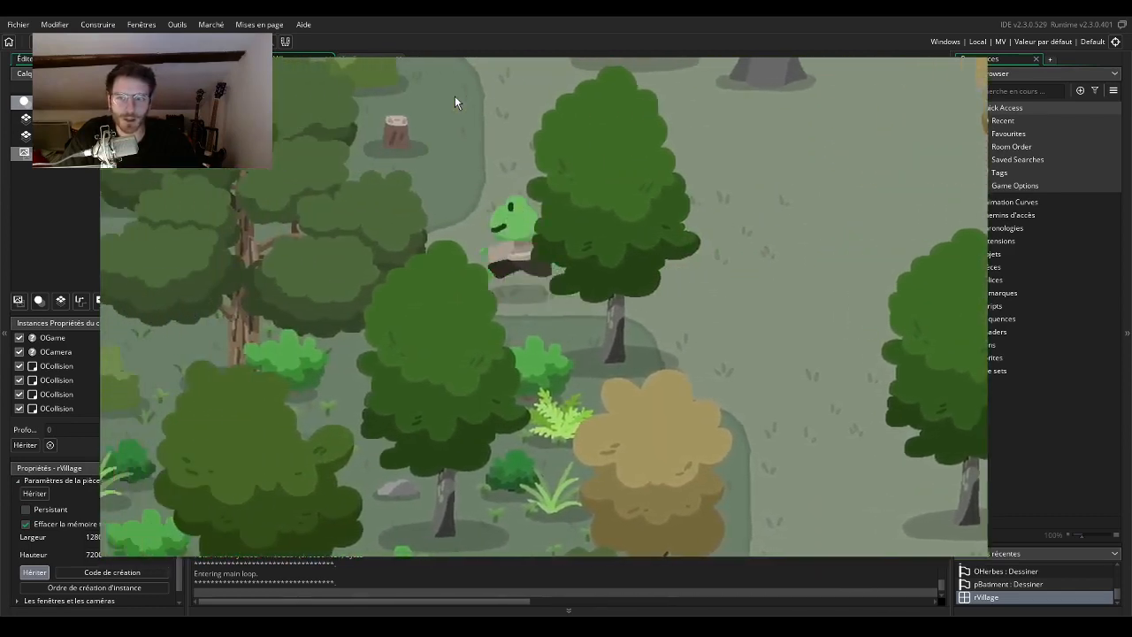
key(Up)
key(Left)
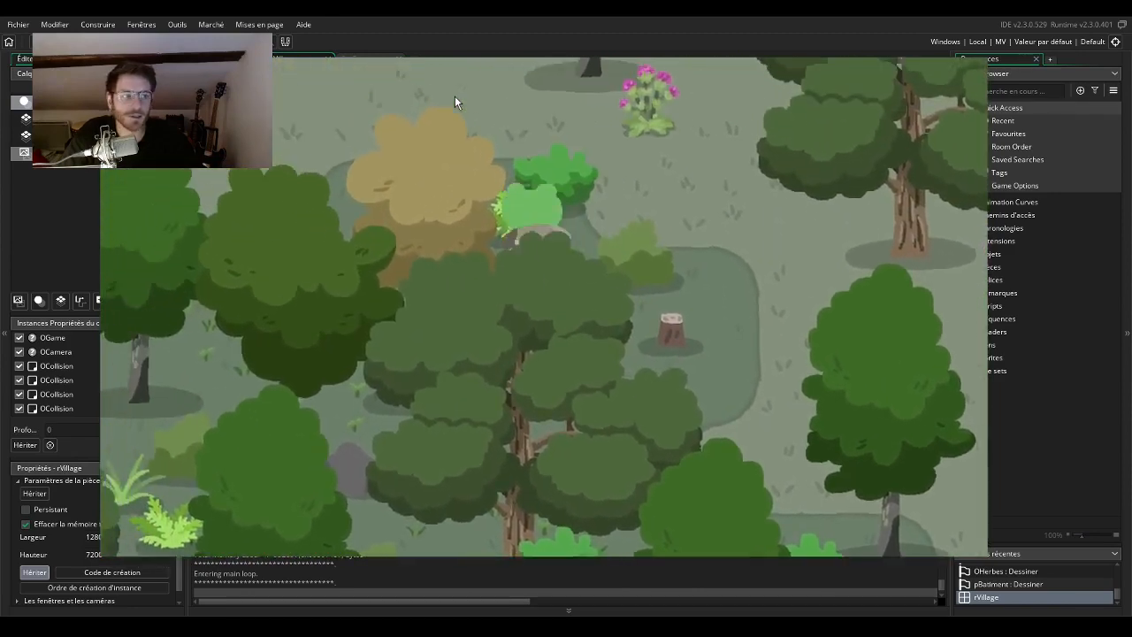
key(Left)
key(Up)
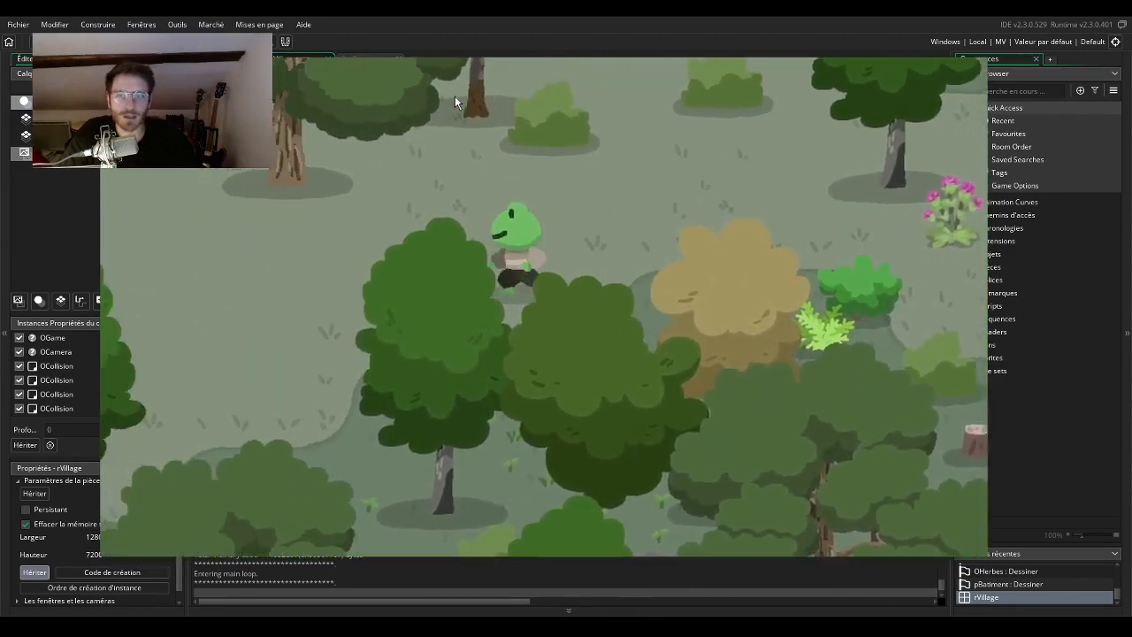
key(Down)
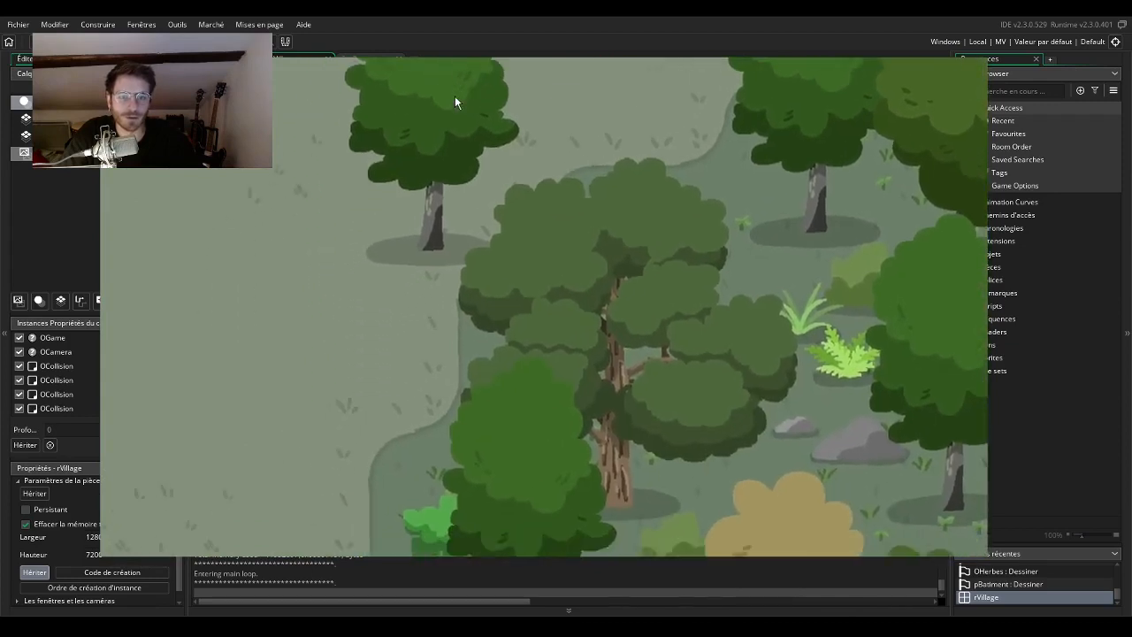
key(Left)
key(Down)
key(Left)
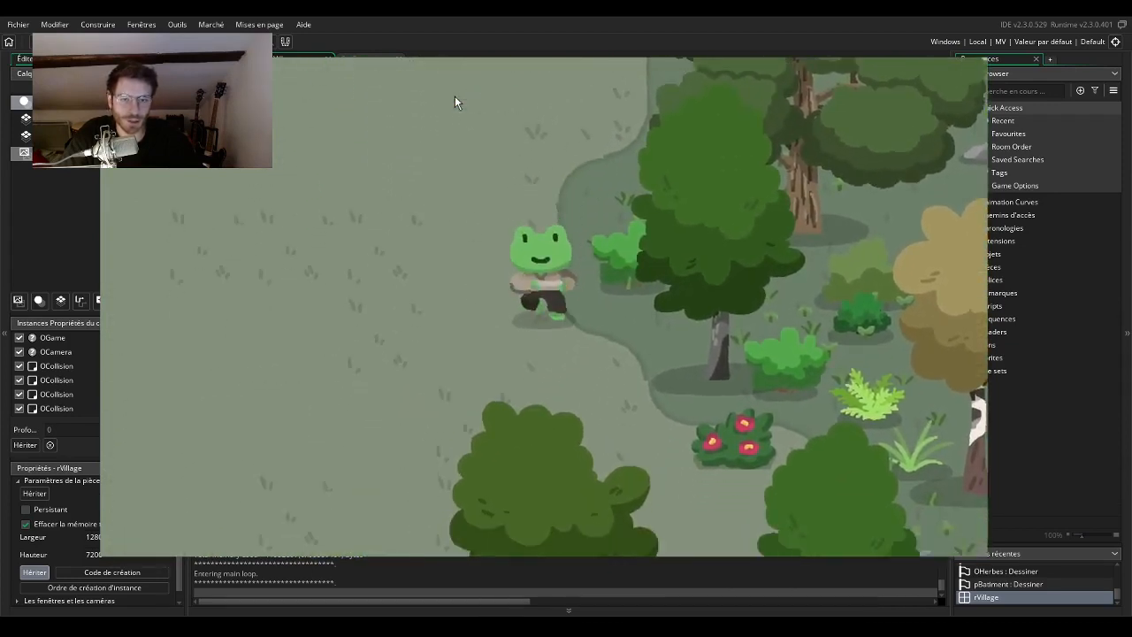
Walk the frog along the forest edge and nearby clearing to inspect the scenery, and close the test game.
key(Right)
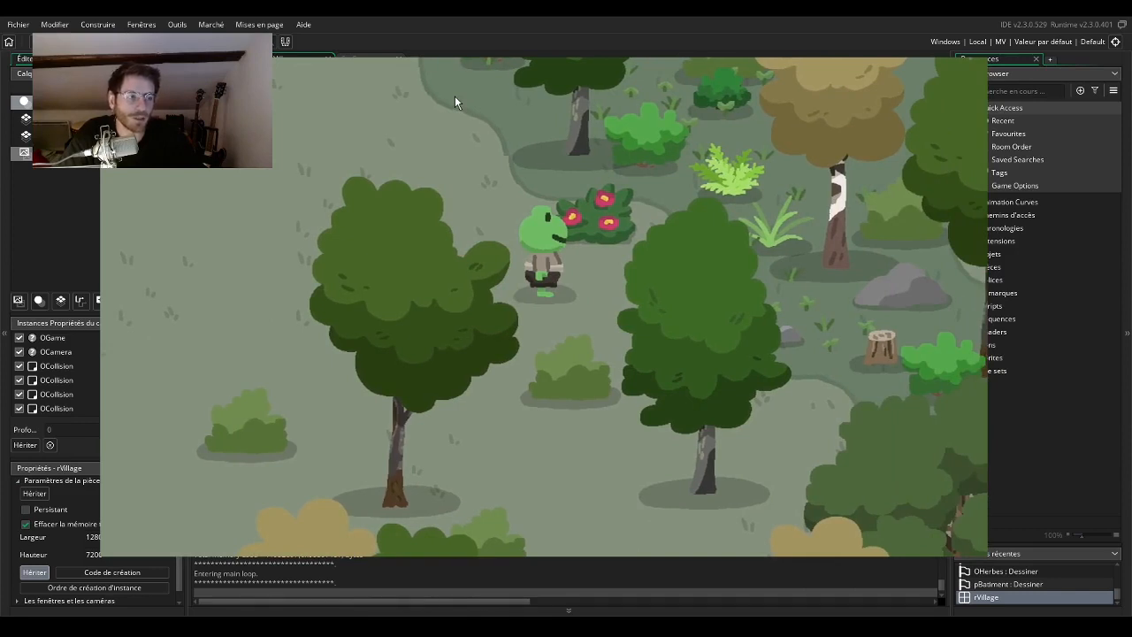
key(Down)
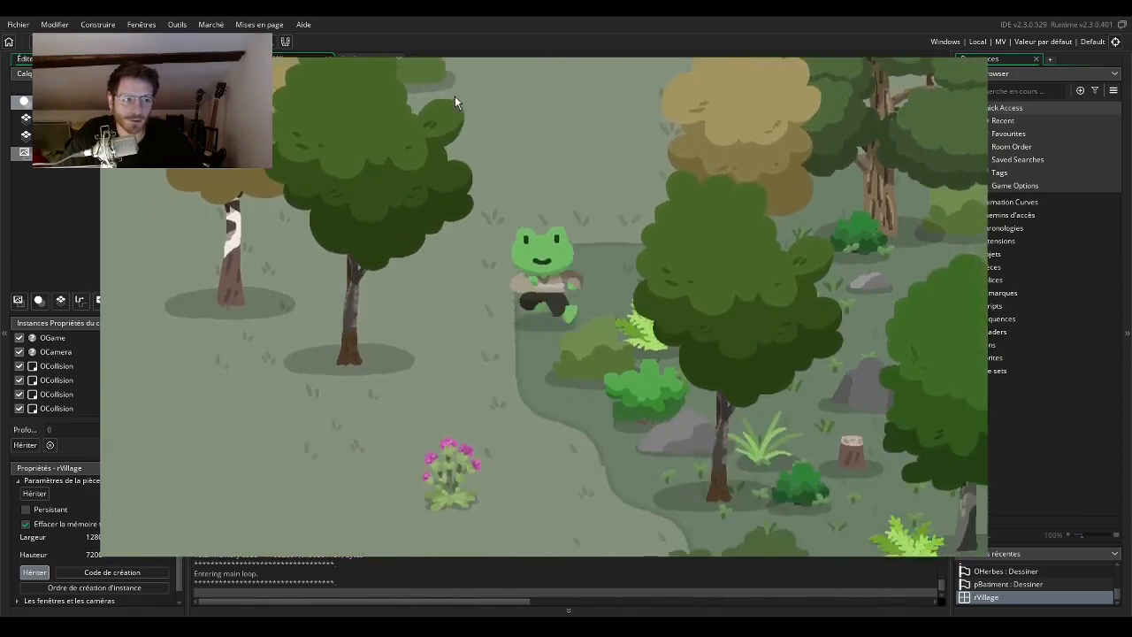
key(Up)
key(Up)
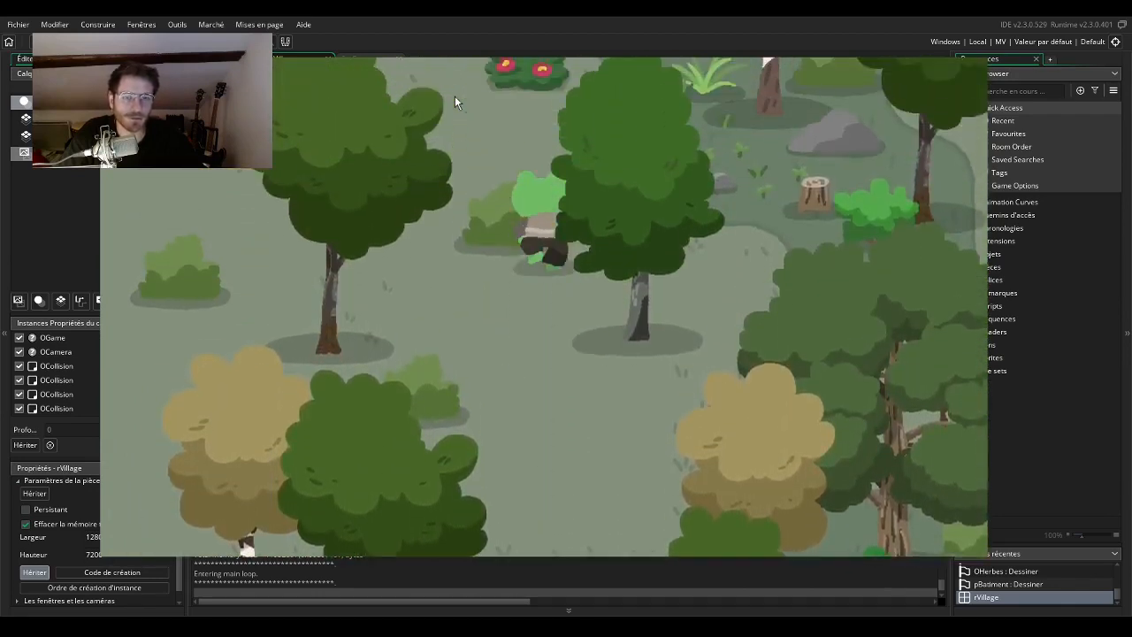
key(Left)
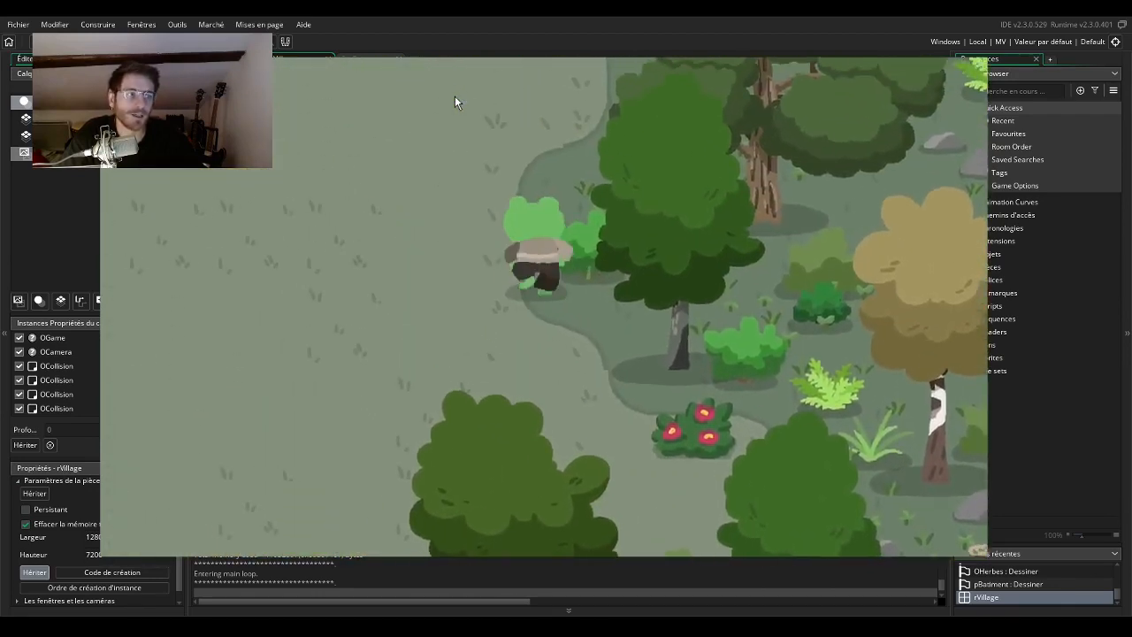
key(Up)
key(Down)
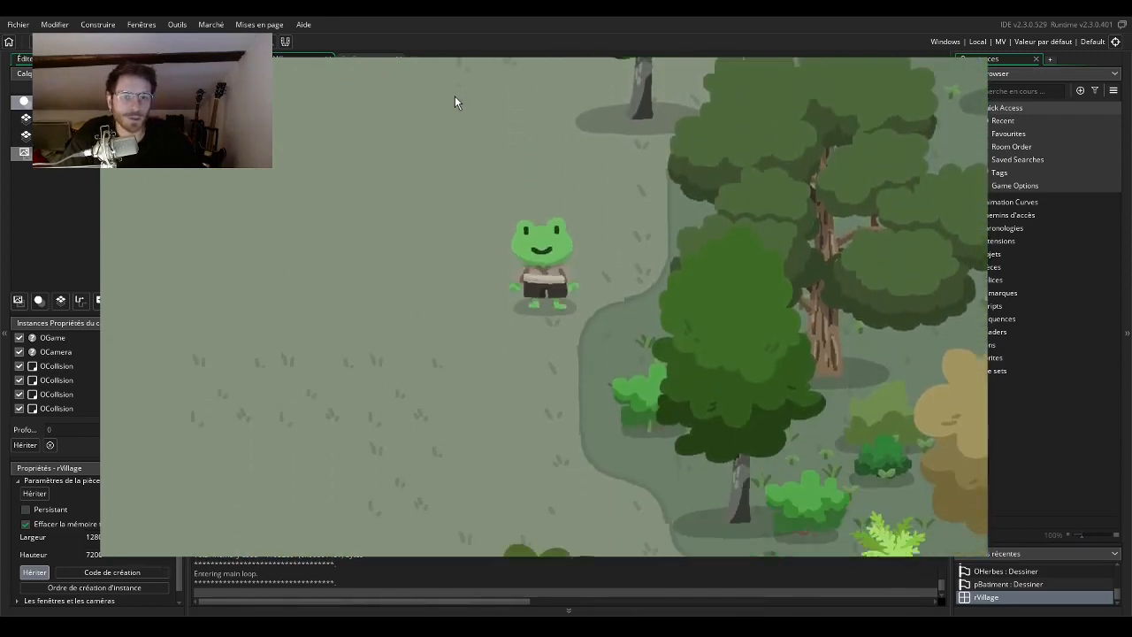
key(Up)
key(Down)
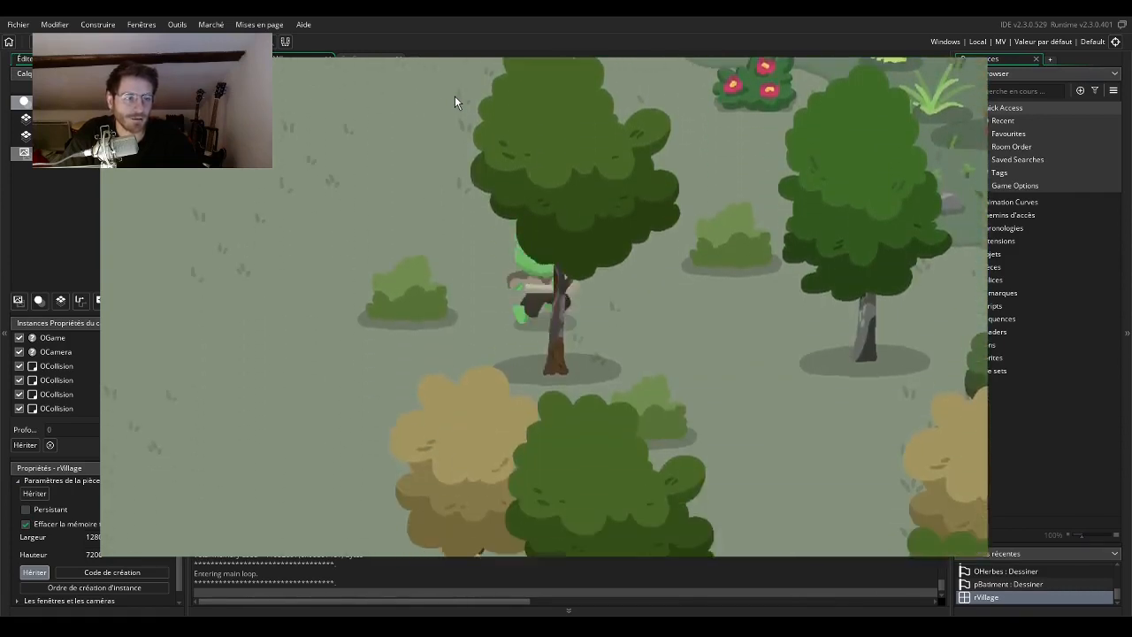
key(Up)
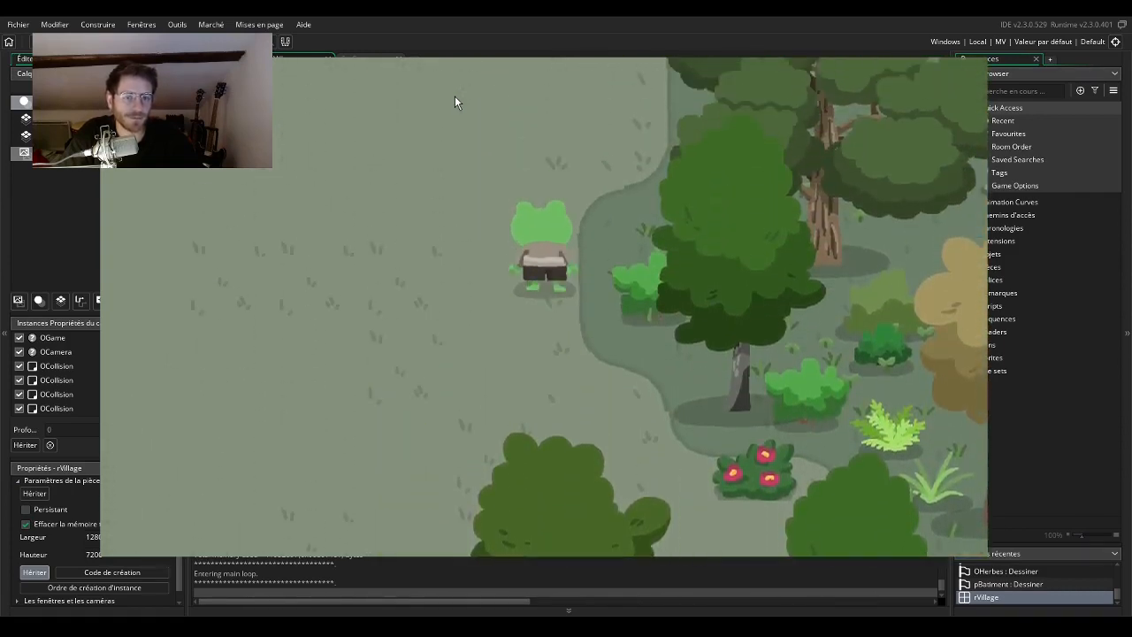
key(Down)
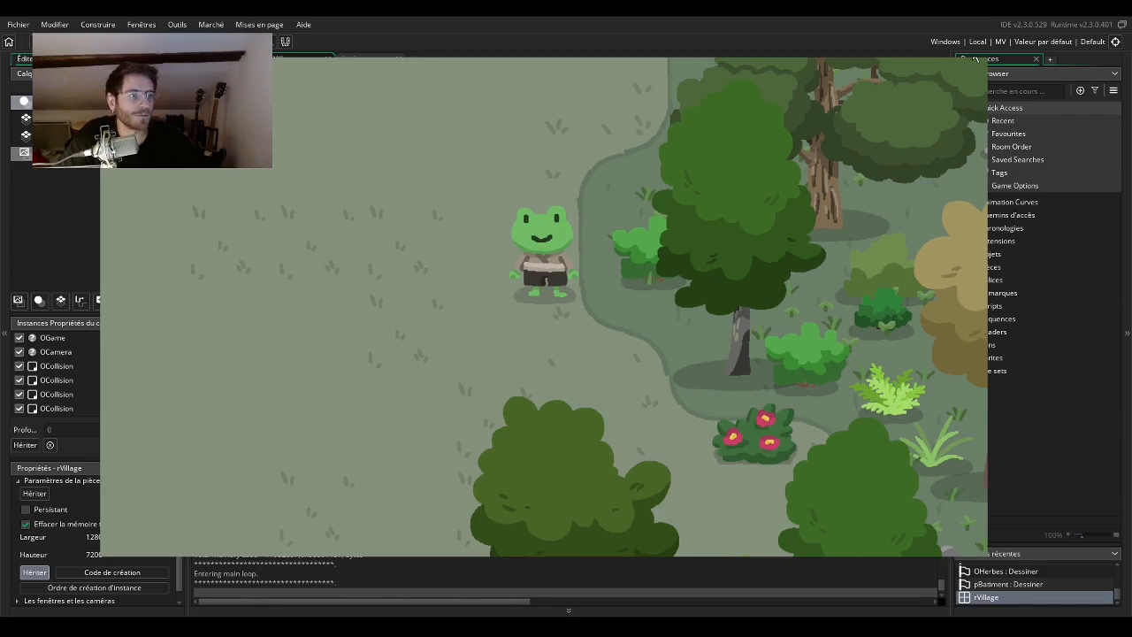
click(975, 57)
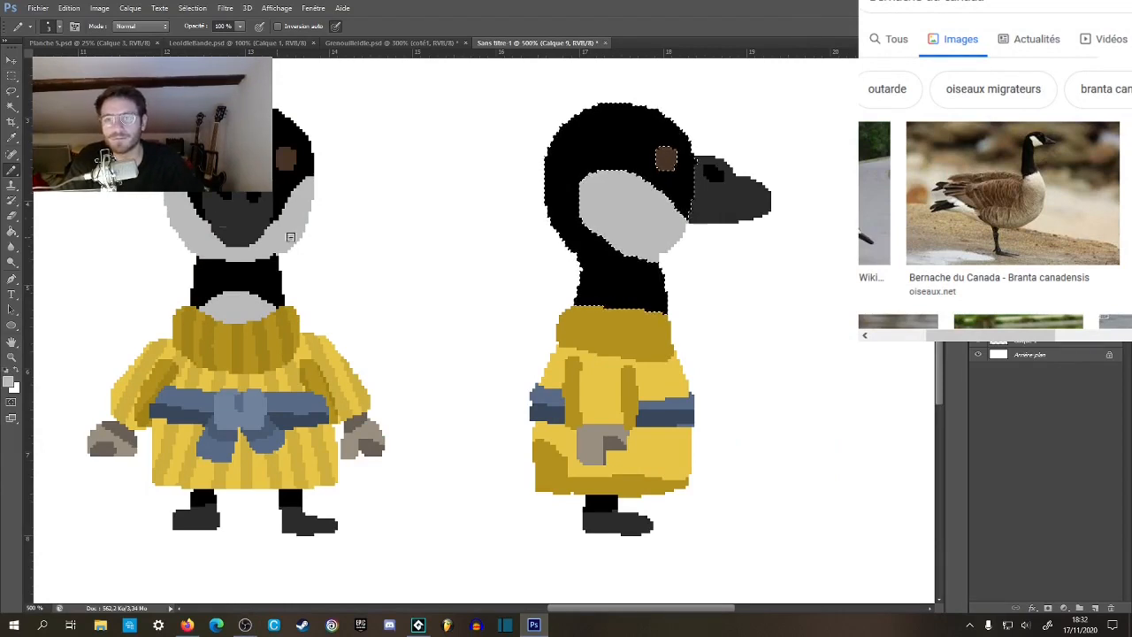
Switch to Photoshop, paint a light grey patch on the front of the side-view goose's neck above the collar, and deselect.
mouse_move(623, 321)
mouse_down()
mouse_move(531, 324)
mouse_move(561, 293)
mouse_up()
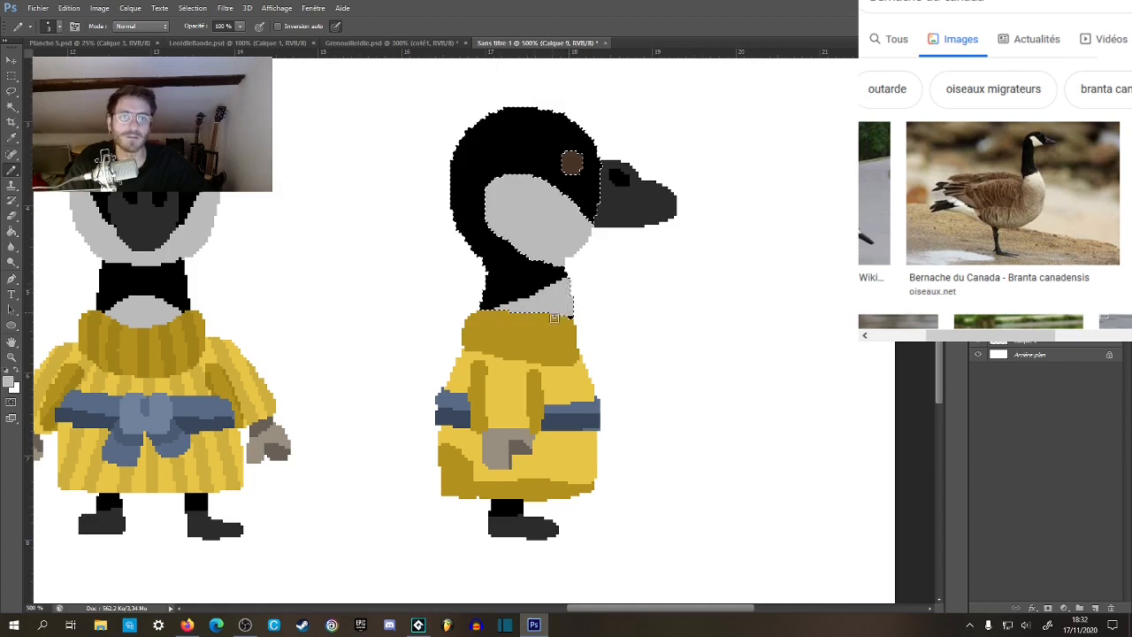
alt+click(506, 291)
drag(489, 310, 564, 280)
drag(590, 325, 673, 348)
click(13, 76)
key(ctrl+d)
Select the side-view goose's collar and paint darker vertical rib stripes on it in the front-view collar's shade.
key(w)
click(595, 363)
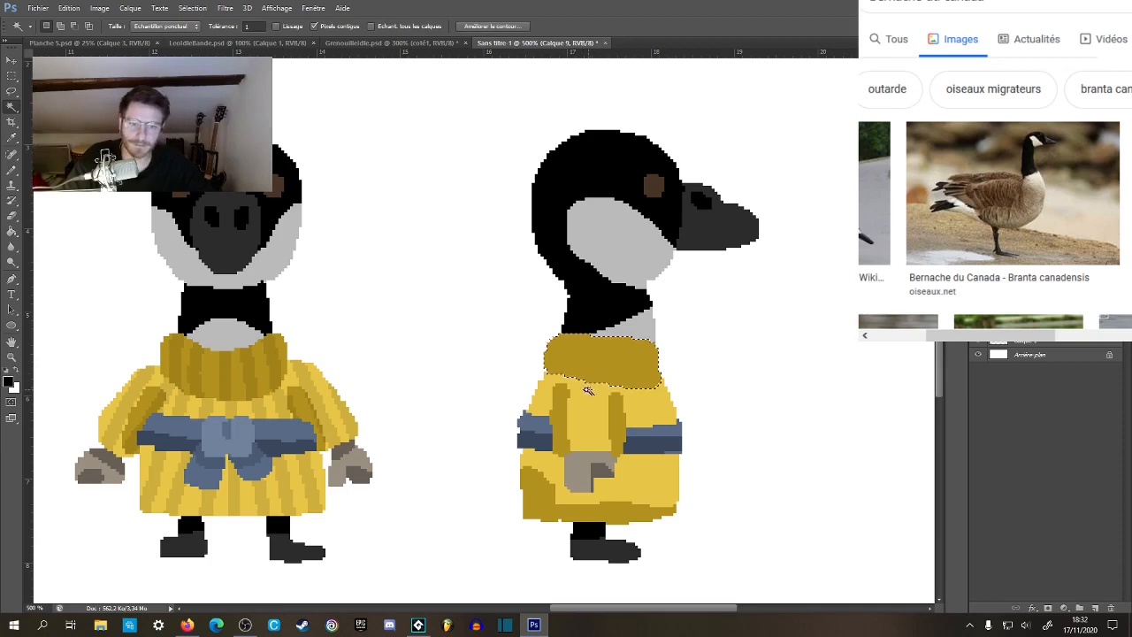
key(b)
alt+click(227, 364)
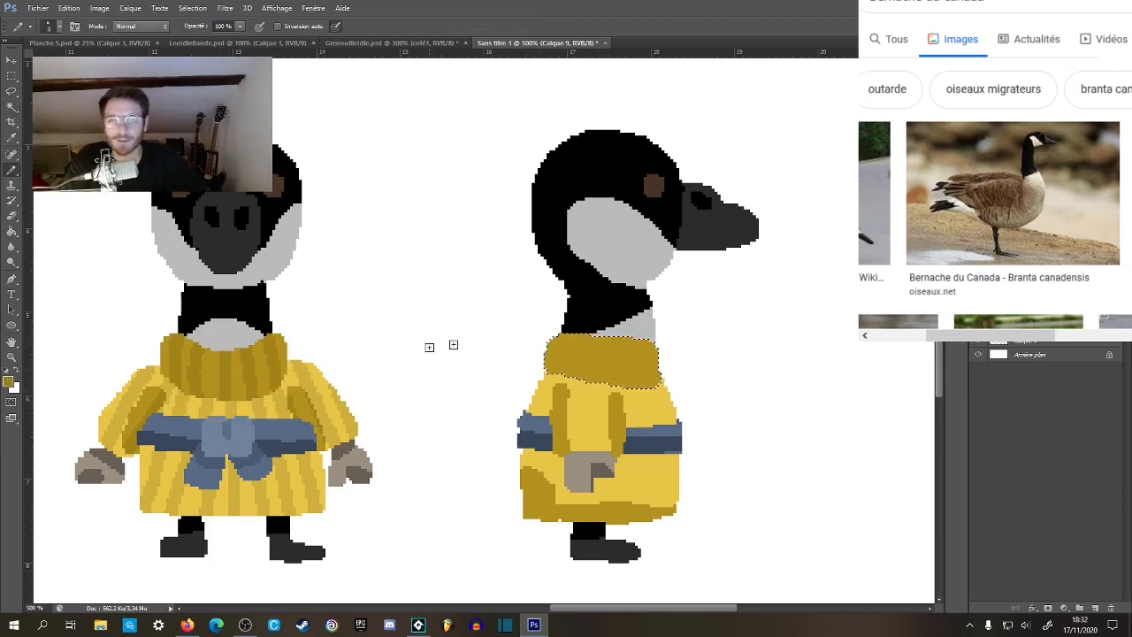
drag(592, 329, 579, 374)
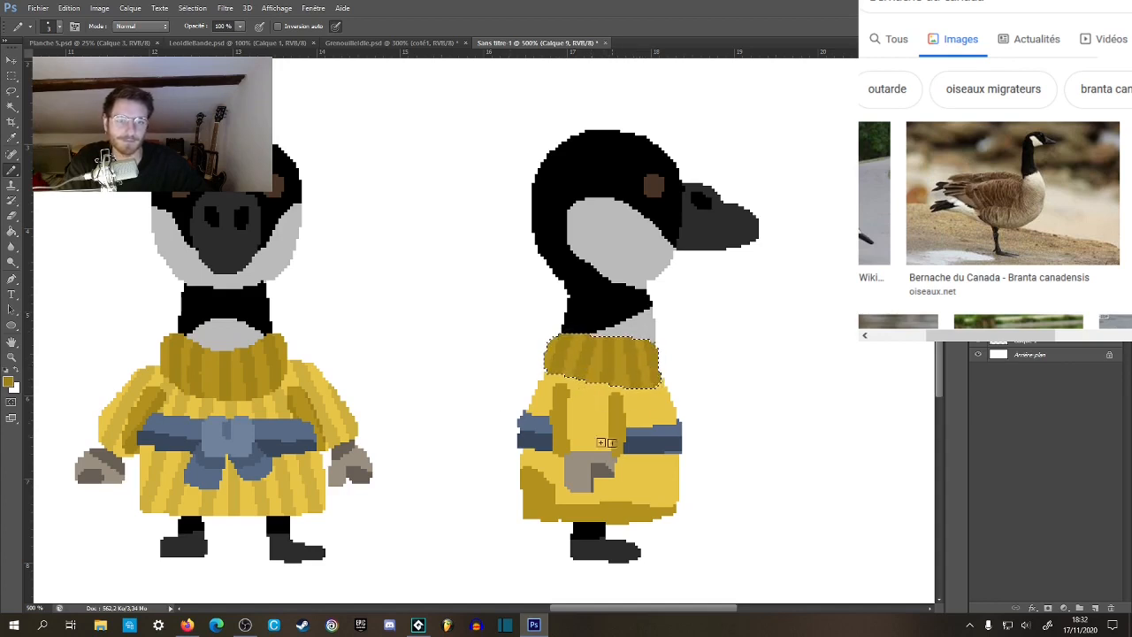
Select the light yellow areas of the side-view coat and paint darker yellow vertical stripes matching the front view.
key(w)
shift+click(640, 474)
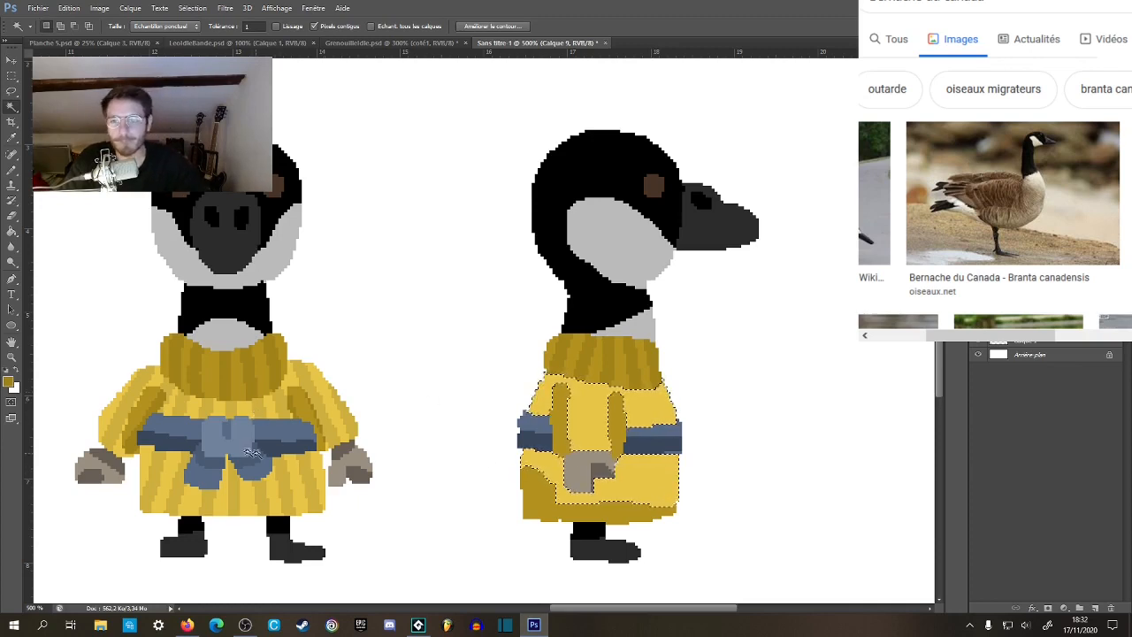
key(v)
key(b)
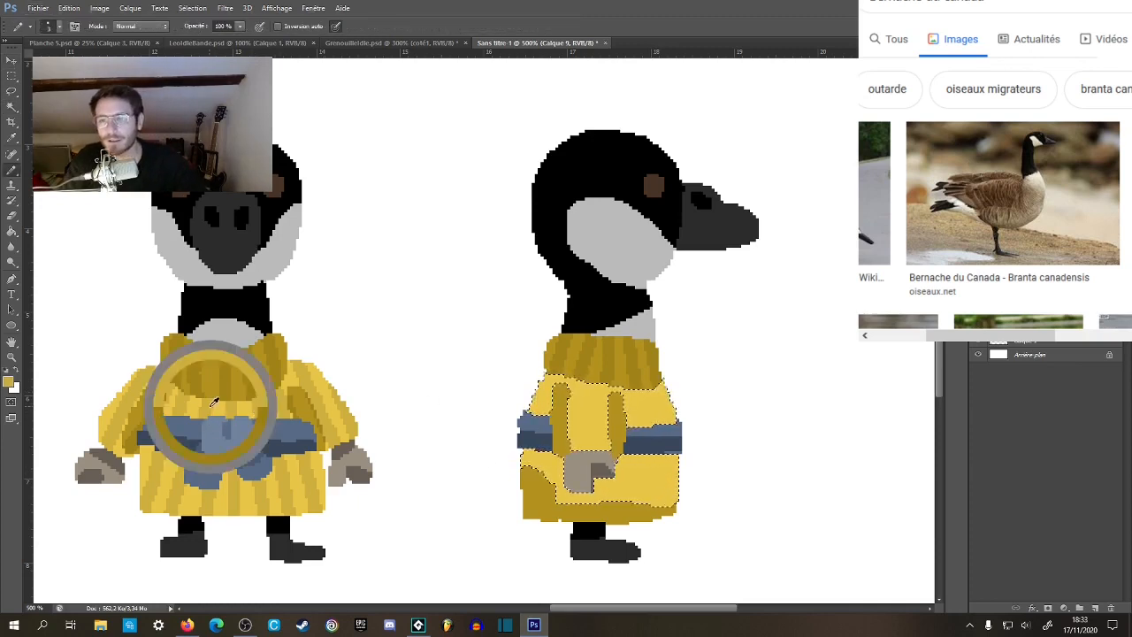
drag(589, 391, 562, 353)
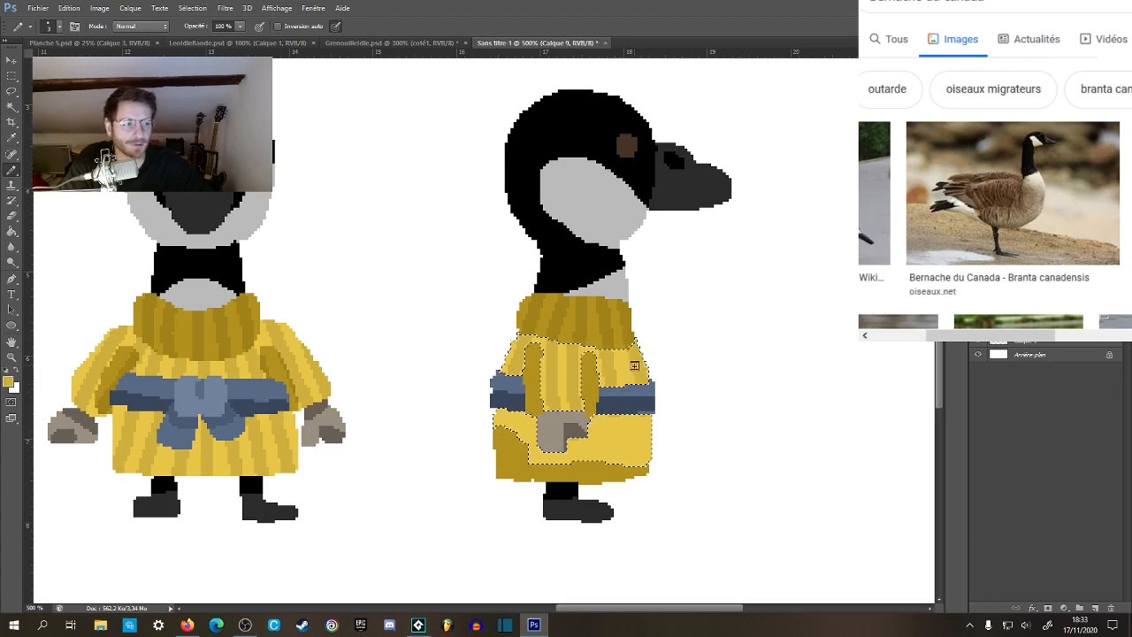
drag(600, 431, 596, 399)
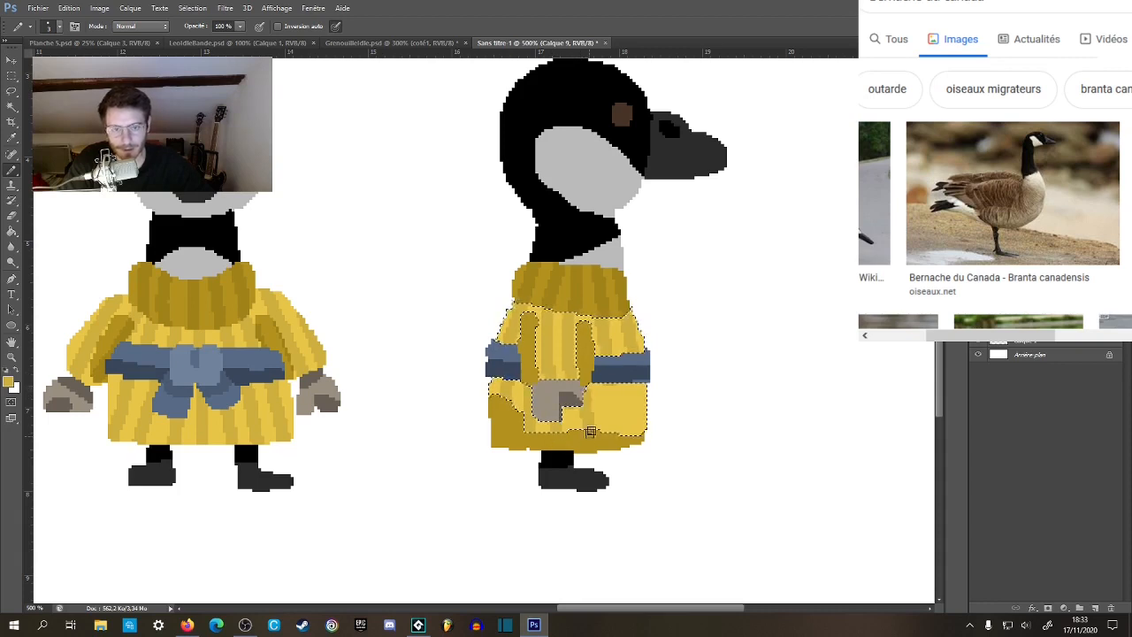
drag(642, 425, 644, 414)
Select the shaded hem of the side-view coat, paint darker vertical stripes across it, and deselect.
key(w)
click(539, 424)
key(ctrl+d)
drag(676, 224, 823, 286)
drag(380, 168, 718, 184)
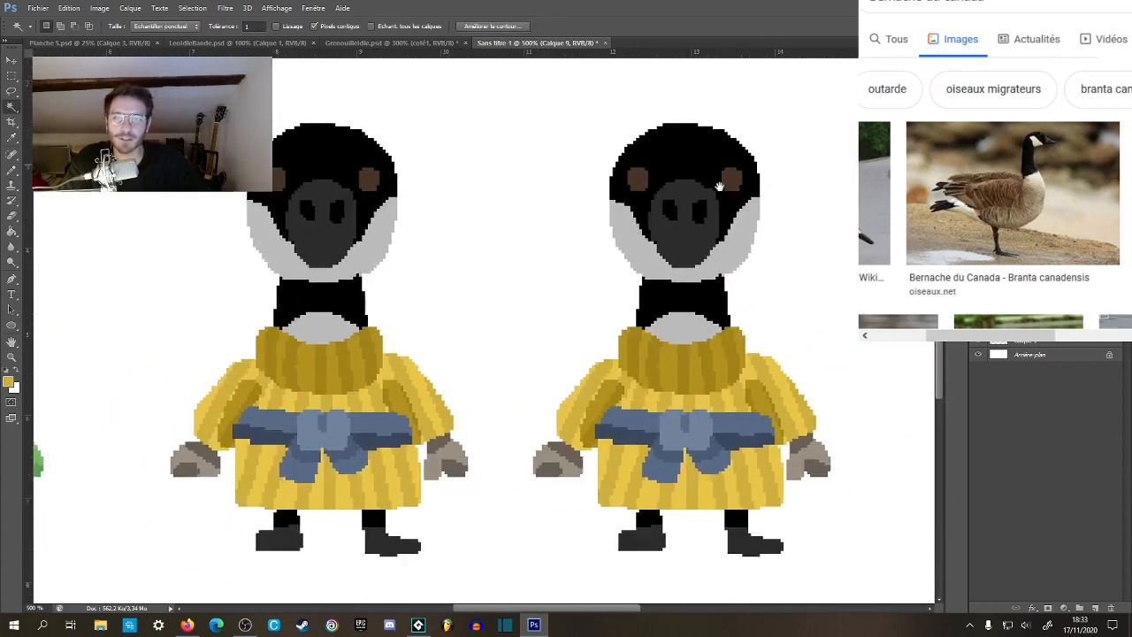
drag(850, 193, 655, 200)
drag(811, 222, 645, 186)
key(b)
drag(640, 334, 598, 326)
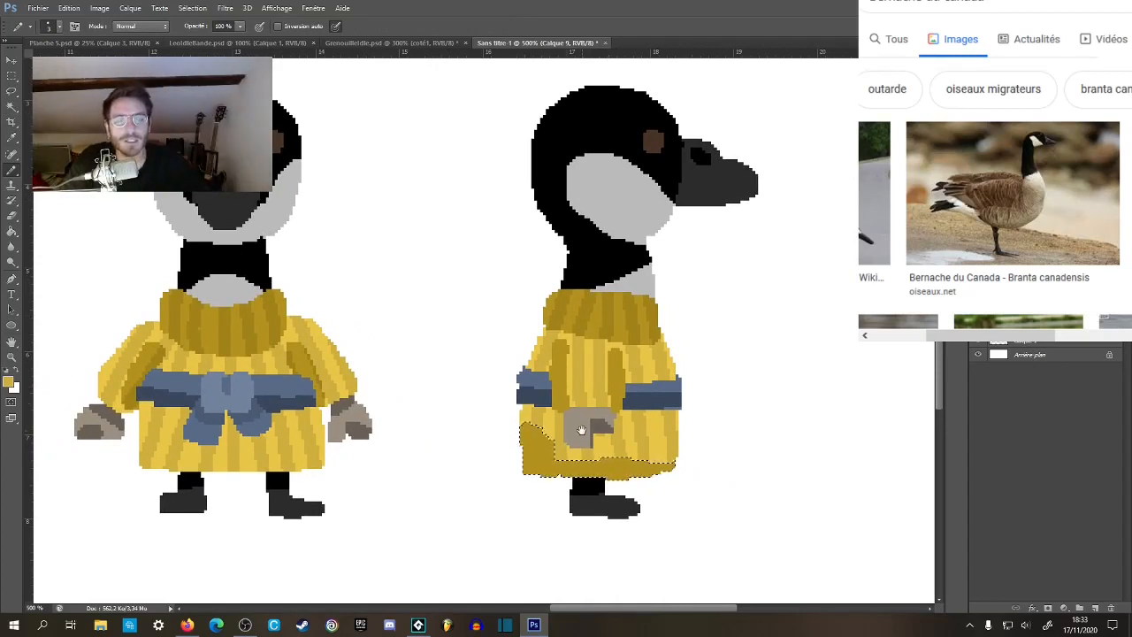
drag(582, 431, 587, 413)
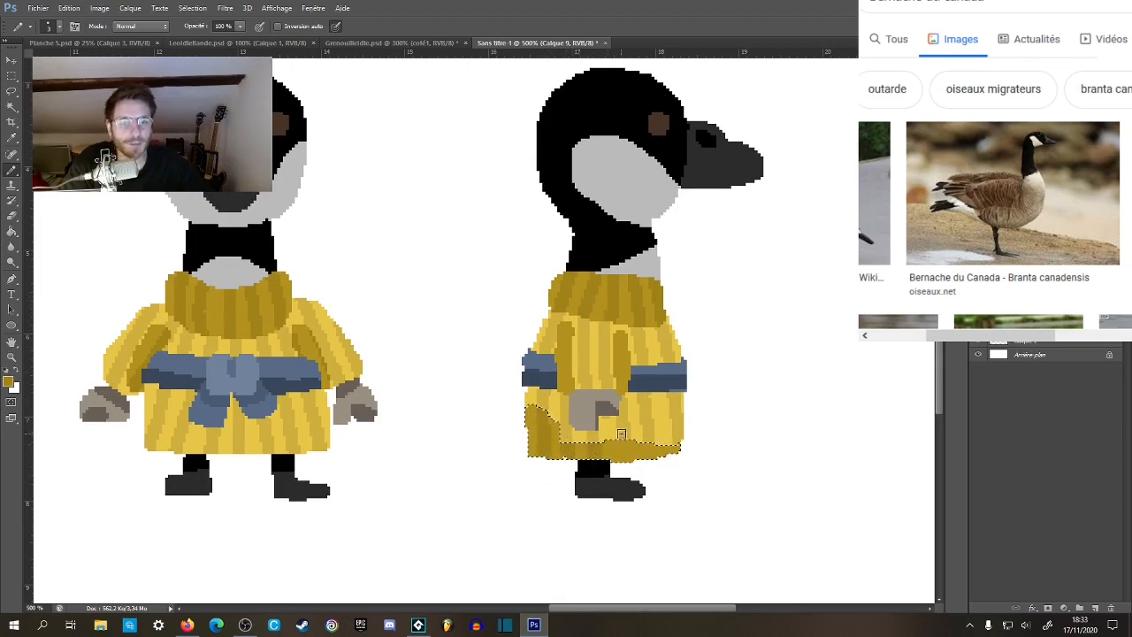
drag(678, 429, 600, 429)
click(11, 76)
click(283, 247)
Set the pencil size to 6 px and paint a light blue knot at the front end of the side-view goose's belt.
key(z)
alt+click(471, 364)
alt+click(471, 363)
alt+click(471, 363)
alt+click(471, 363)
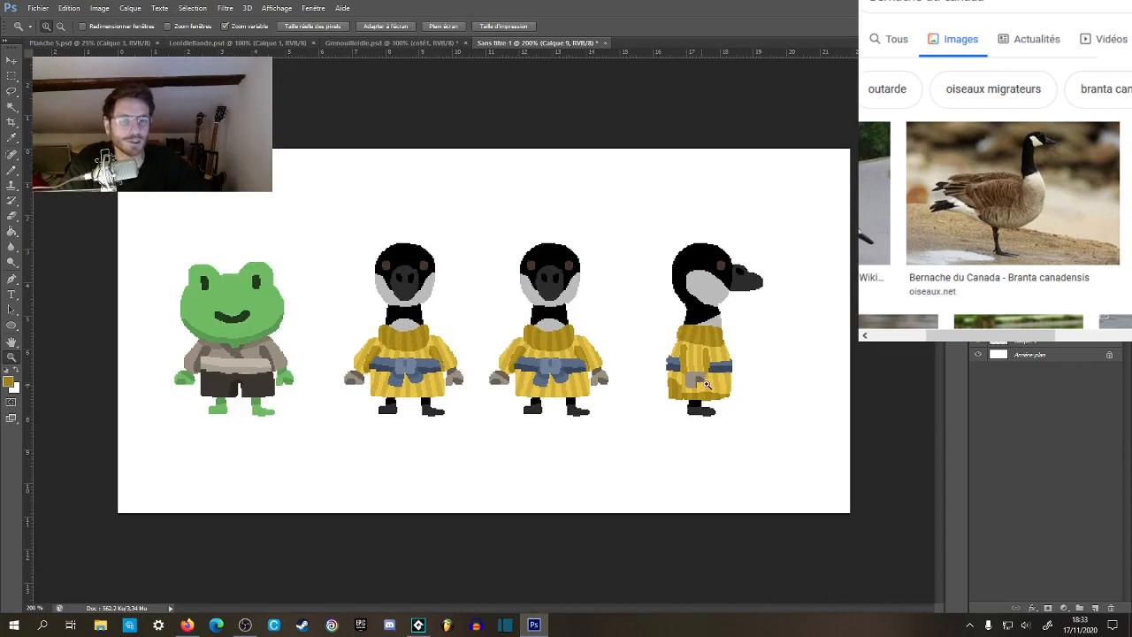
click(738, 370)
click(738, 370)
click(739, 370)
click(739, 369)
key(b)
right_click(711, 368)
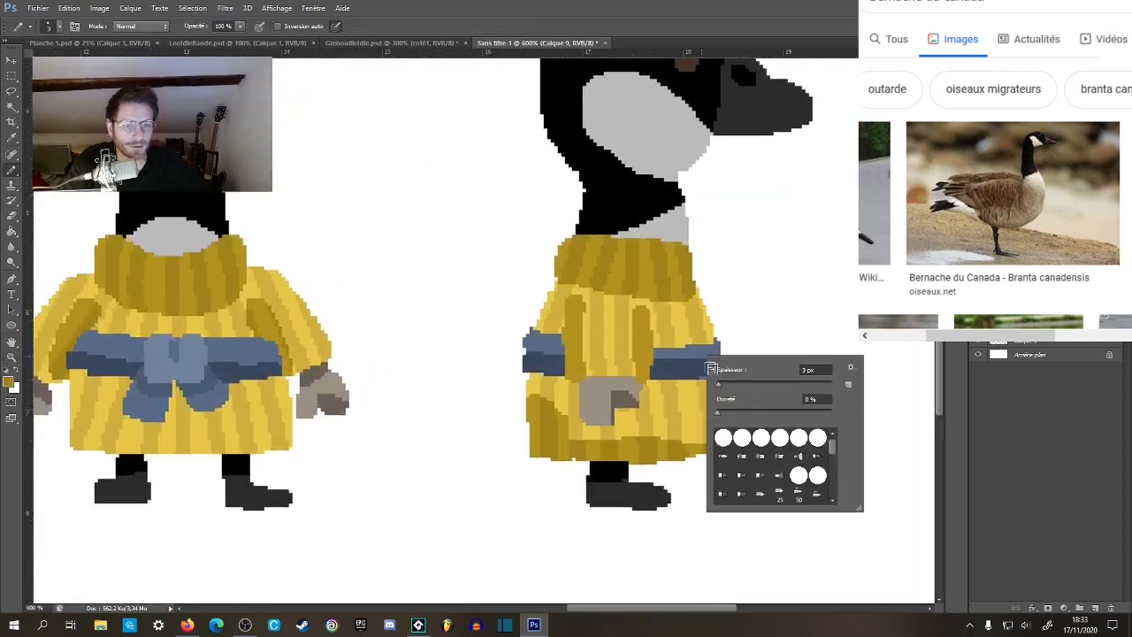
double_click(802, 371)
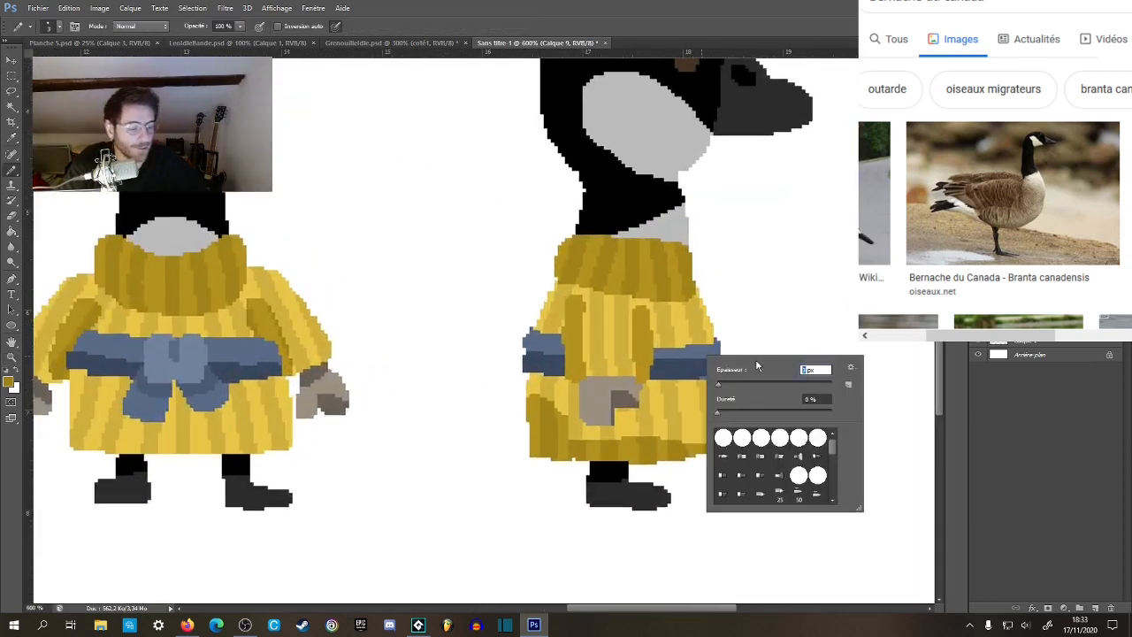
key(Return)
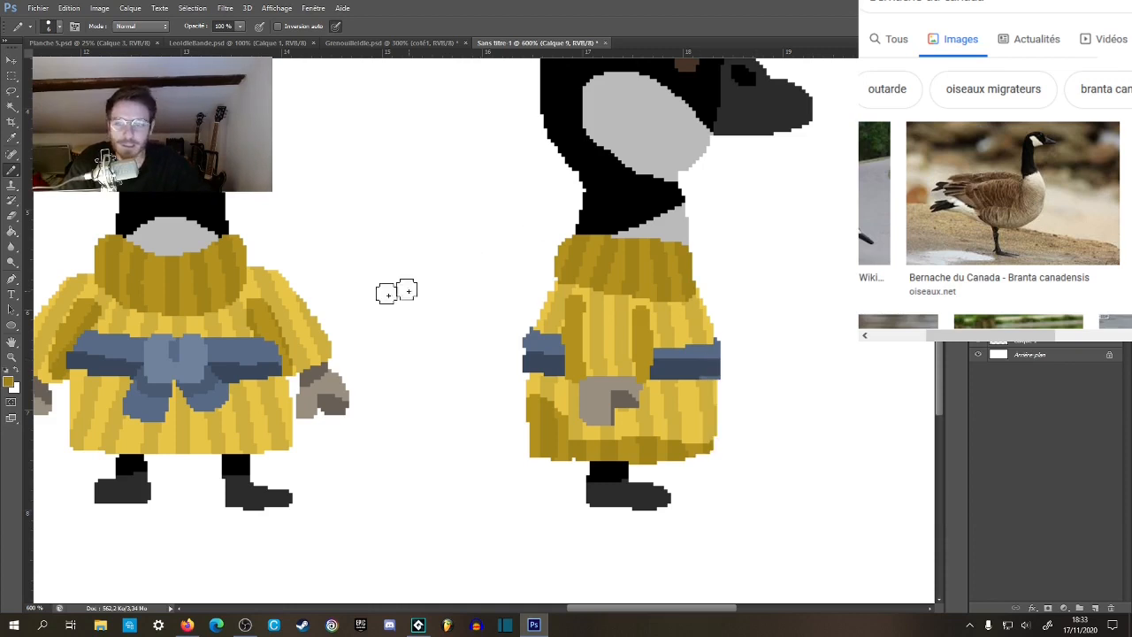
alt+click(195, 353)
drag(628, 363, 567, 339)
drag(667, 324, 659, 342)
drag(656, 371, 840, 390)
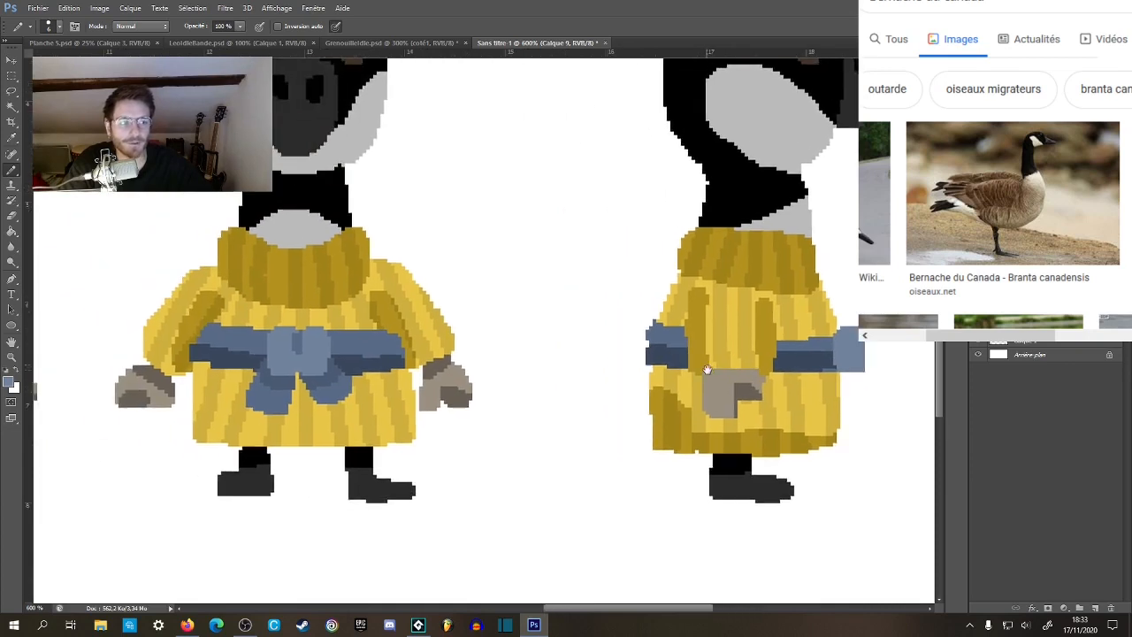
Select the white area around the side-view goose, paint a darker blue ribbon end below the belt knot, and deselect.
key(w)
click(584, 416)
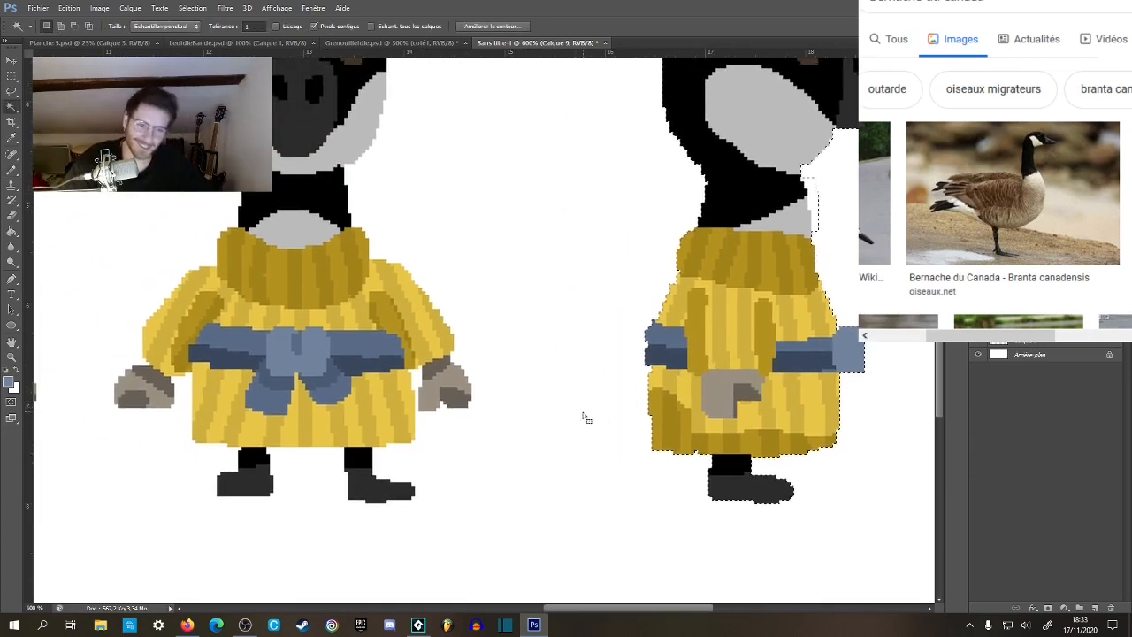
key(b)
drag(850, 394, 846, 380)
drag(746, 392, 662, 372)
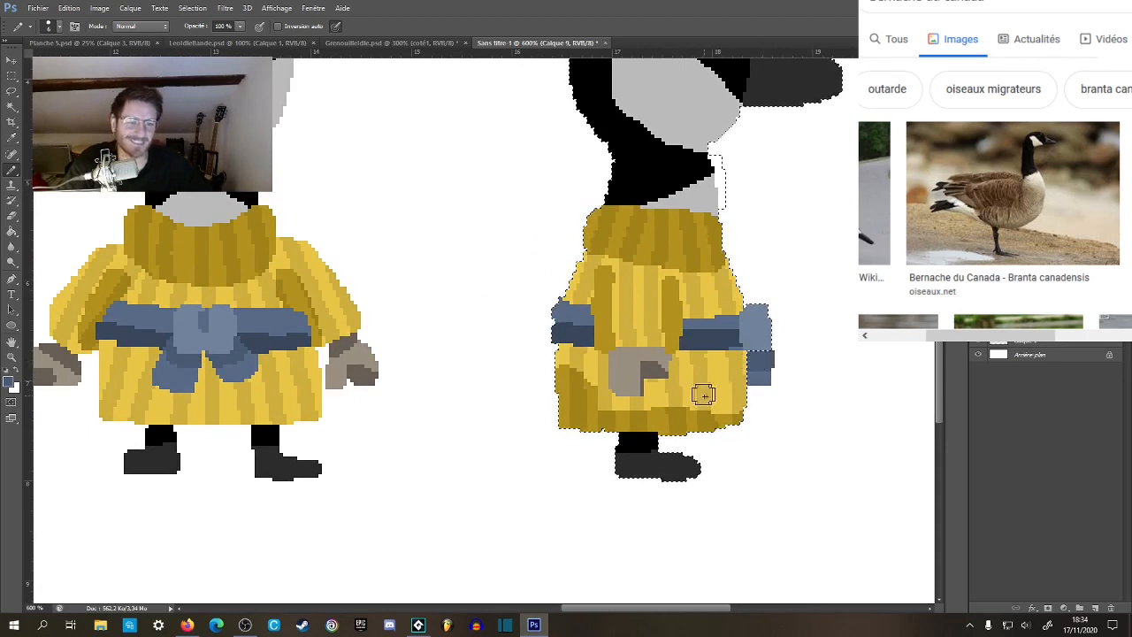
alt+click(242, 347)
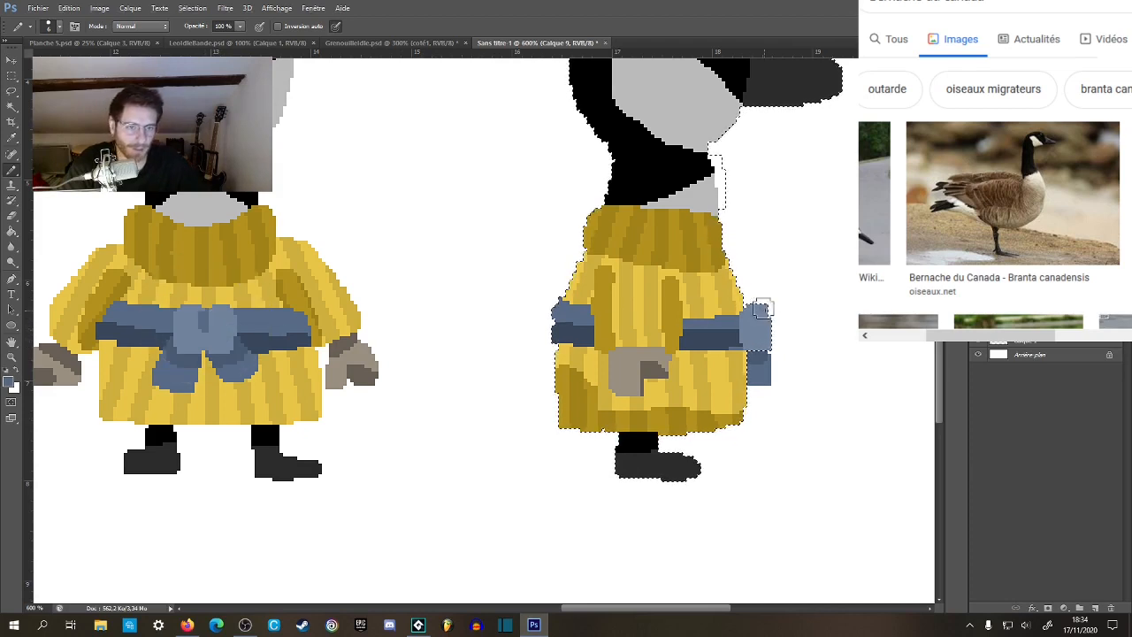
click(12, 78)
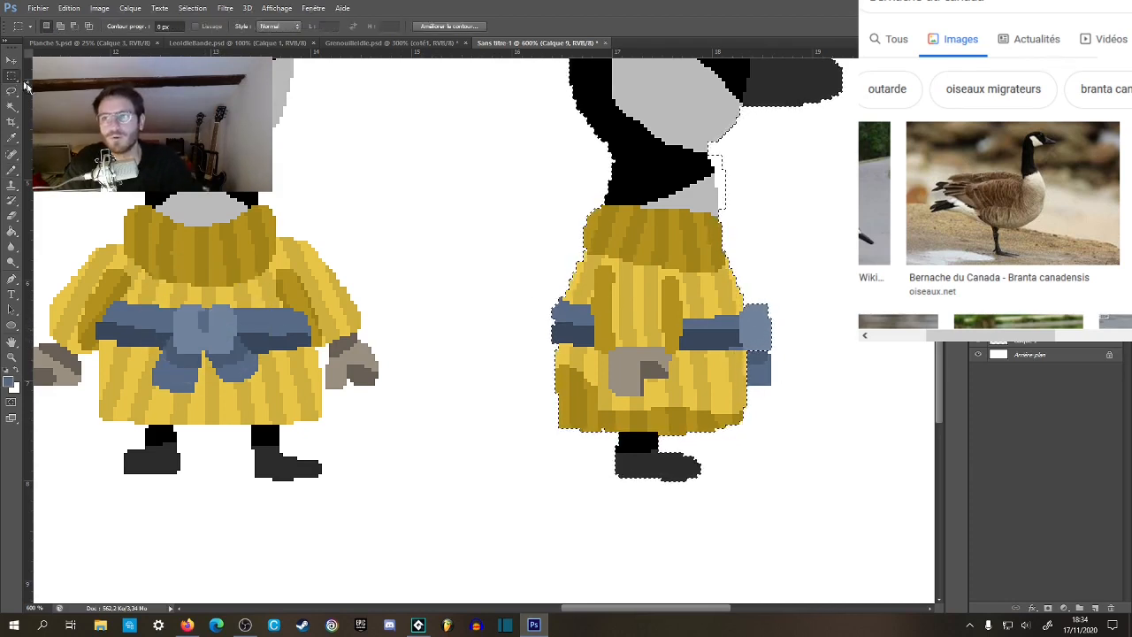
key(z)
key(m)
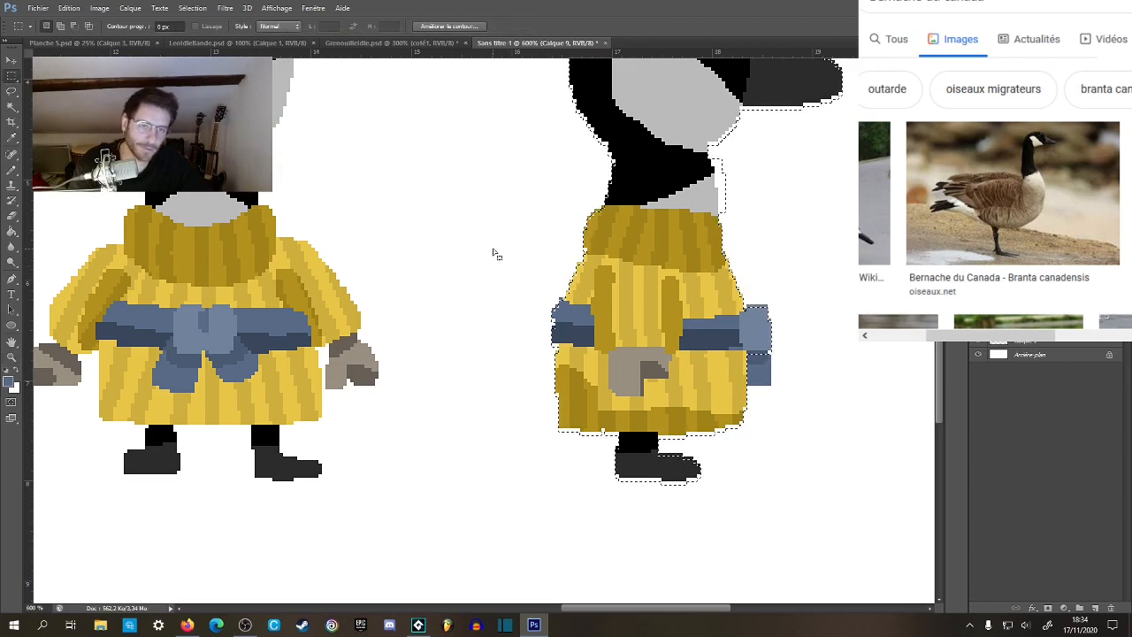
Examine the side-view goose beside the front views and the frog at different zoom levels.
key(z)
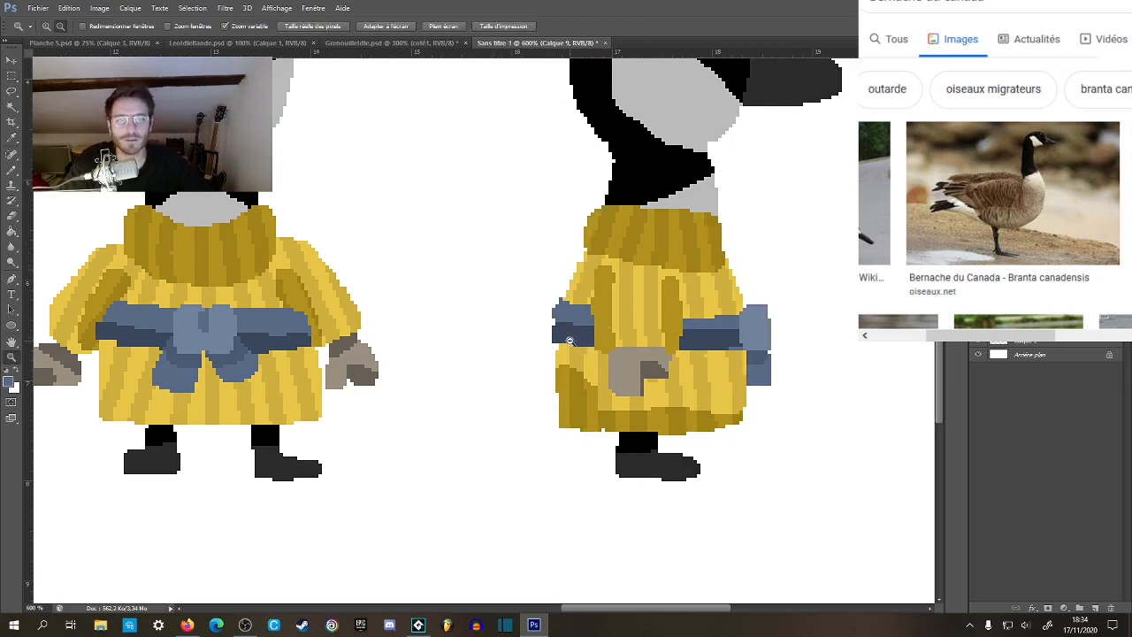
alt+click(576, 339)
alt+click(578, 342)
alt+click(580, 346)
alt+click(584, 351)
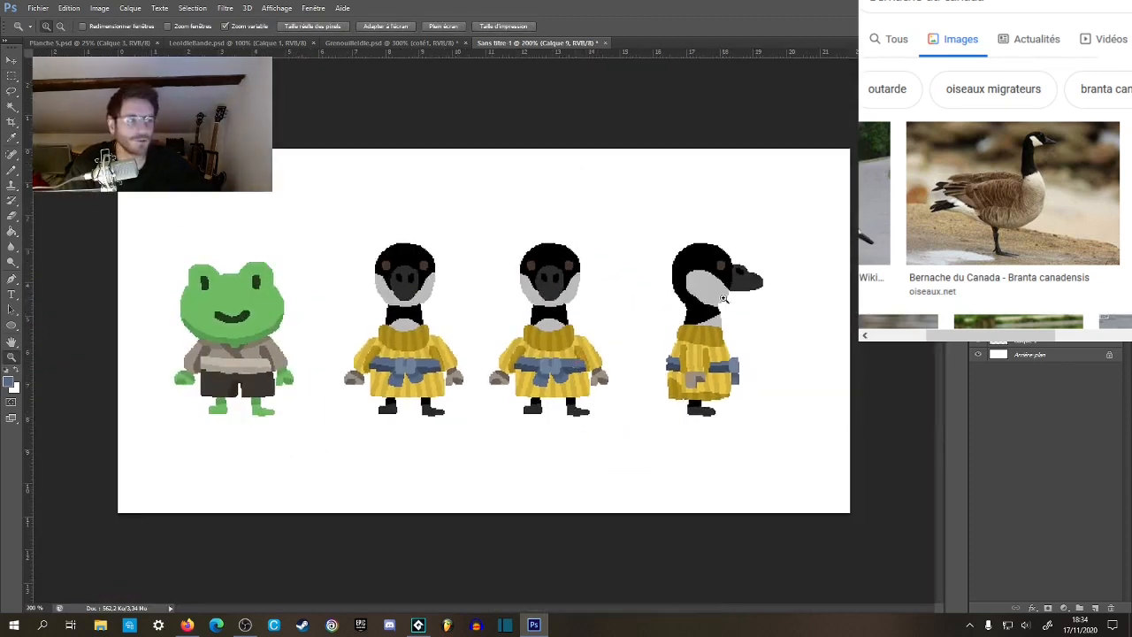
click(774, 297)
click(777, 300)
alt+click(757, 317)
alt+click(753, 322)
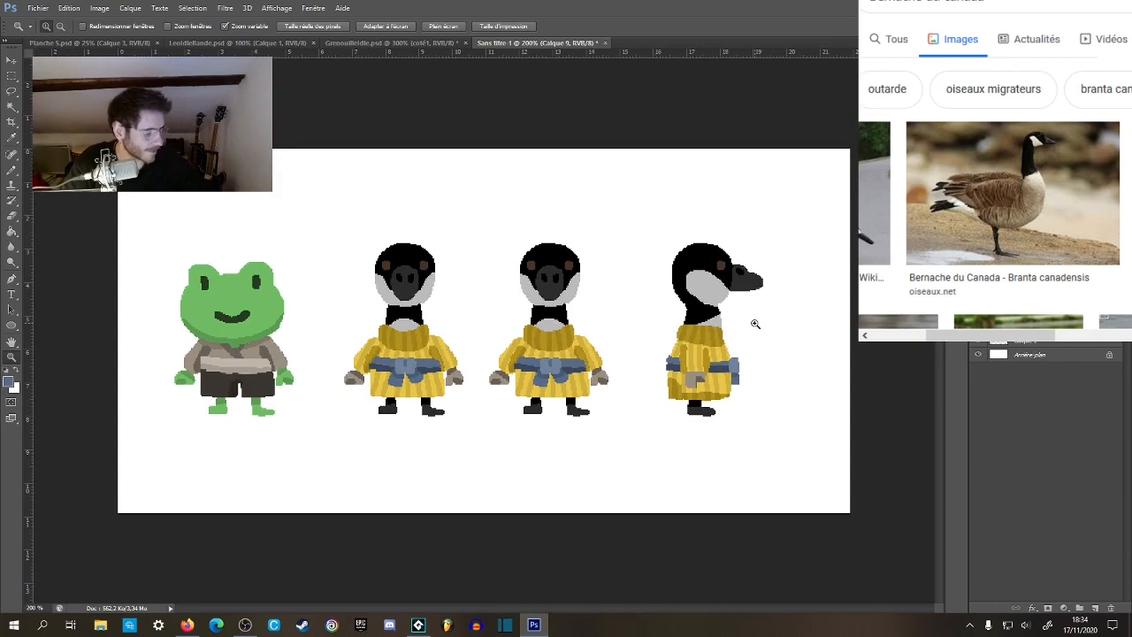
click(750, 326)
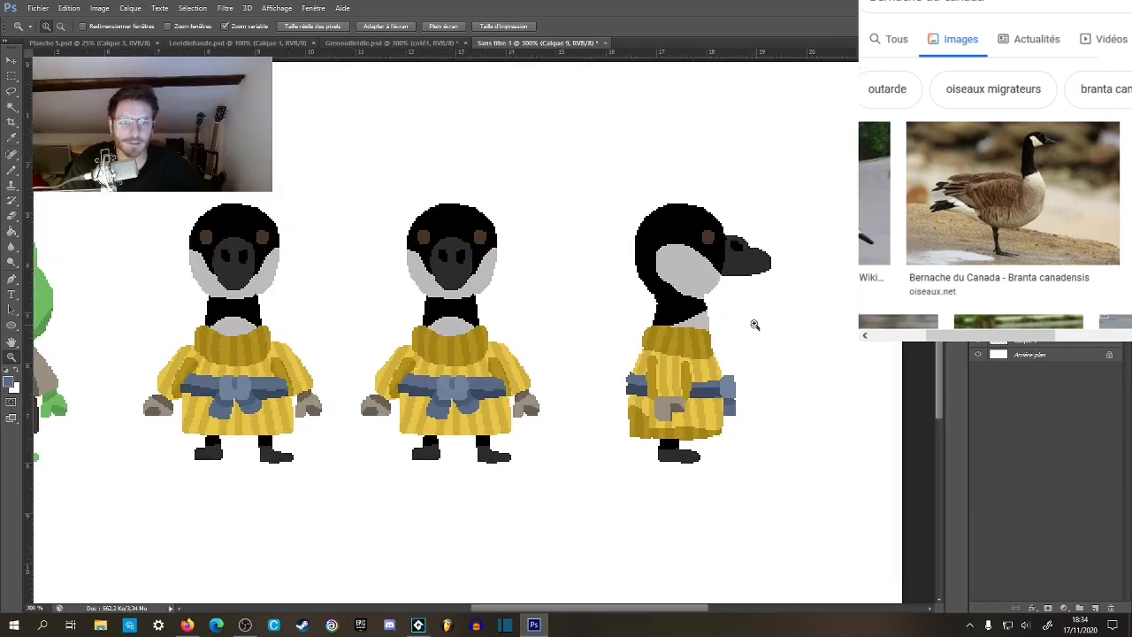
click(770, 256)
alt+click(782, 292)
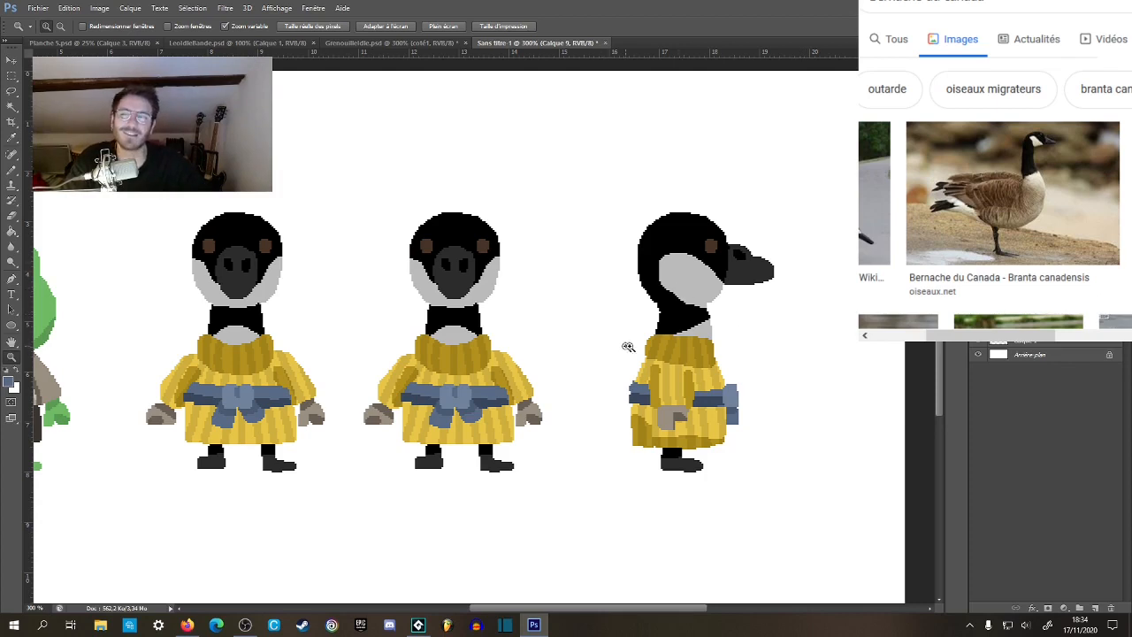
drag(652, 353, 713, 323)
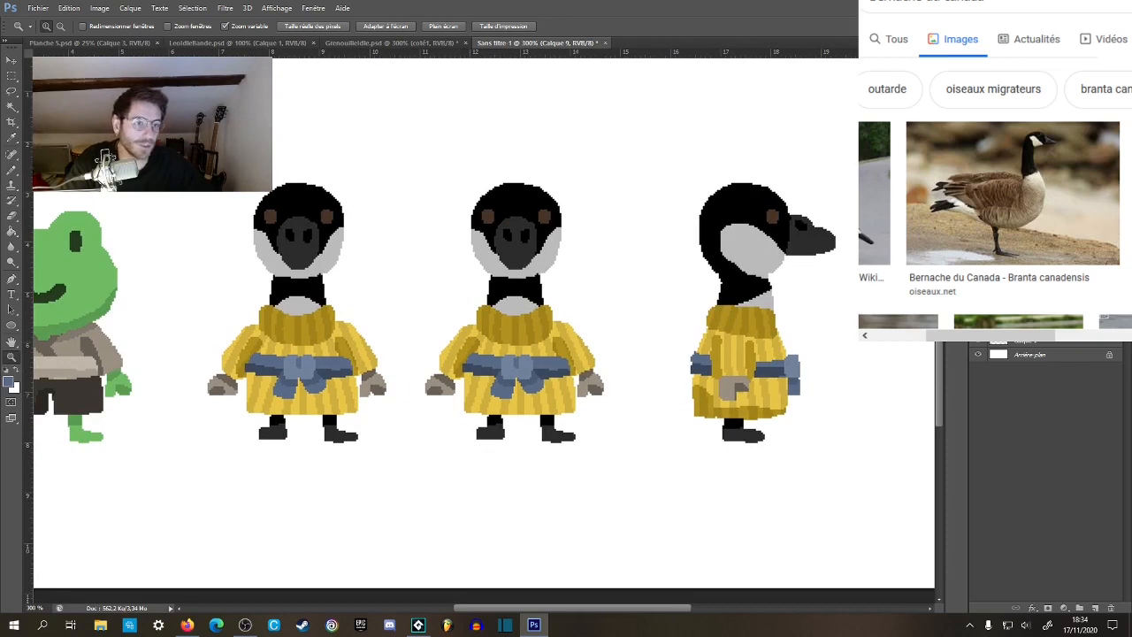
Flip the second front-view goose horizontally on its copied layer and shift it to the right.
click(978, 285)
click(978, 285)
click(1028, 285)
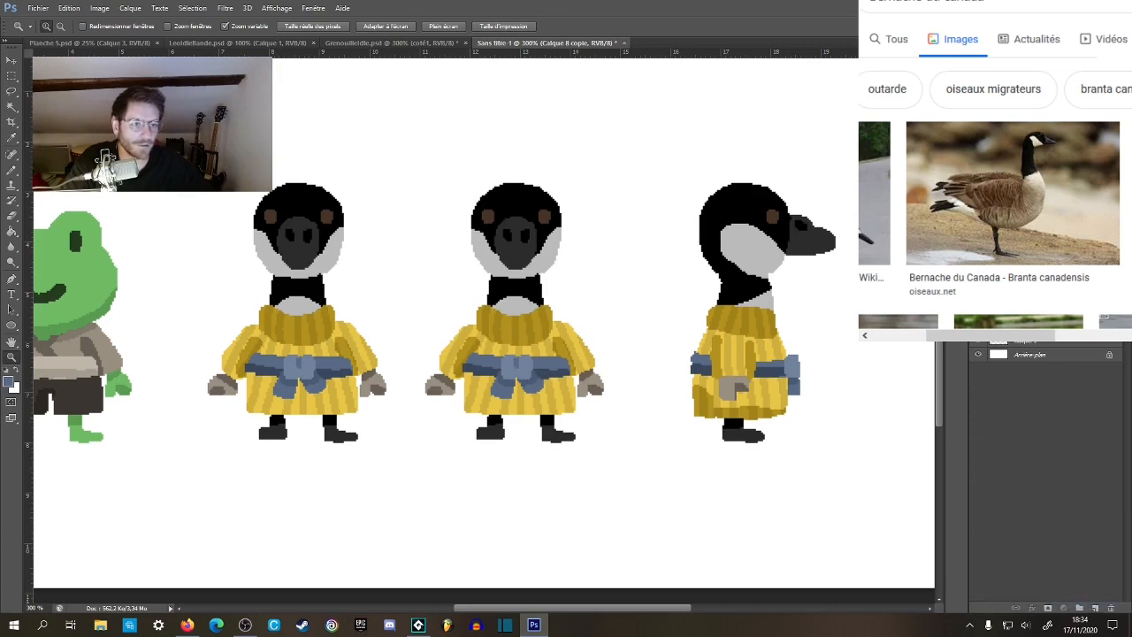
key(ctrl+t)
right_click(571, 248)
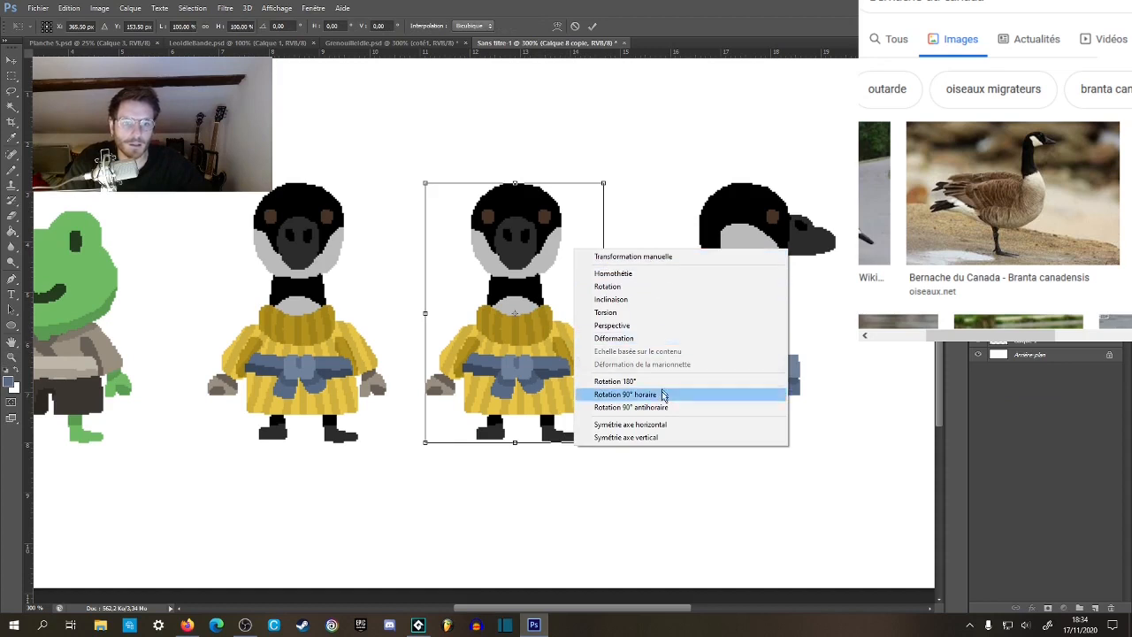
click(630, 424)
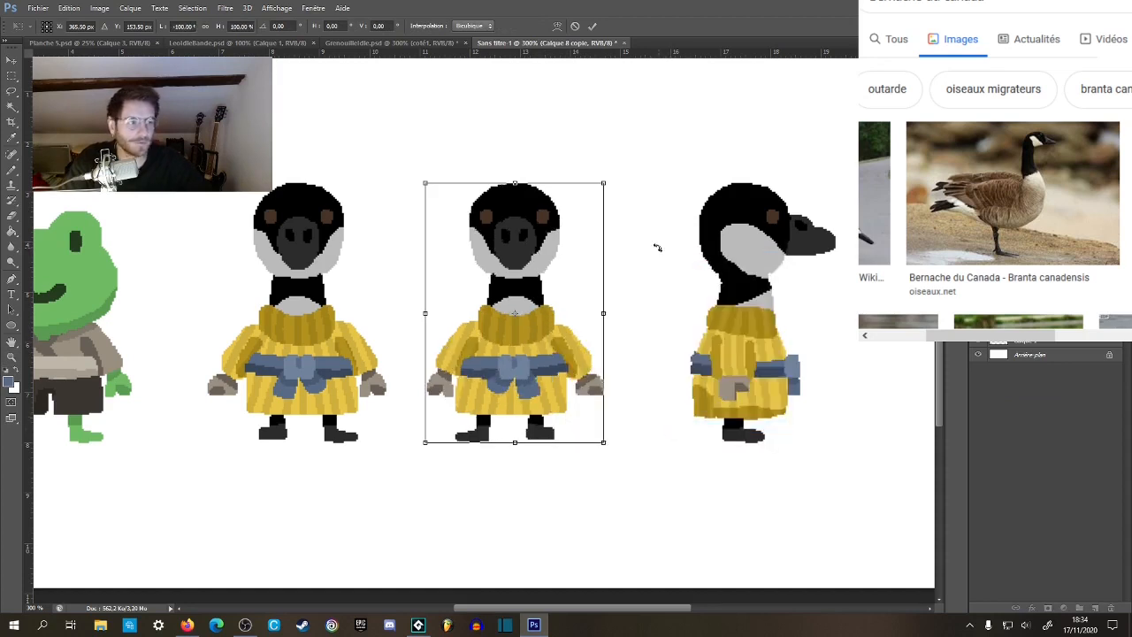
key(Return)
key(z)
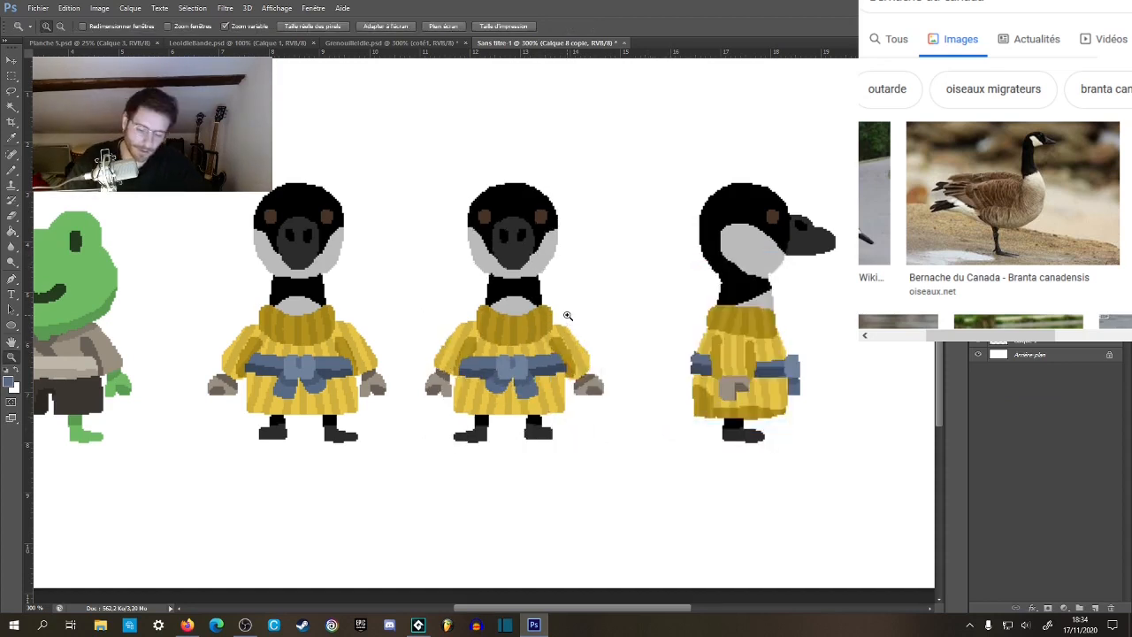
key(v)
key(shift+Right)
key(z)
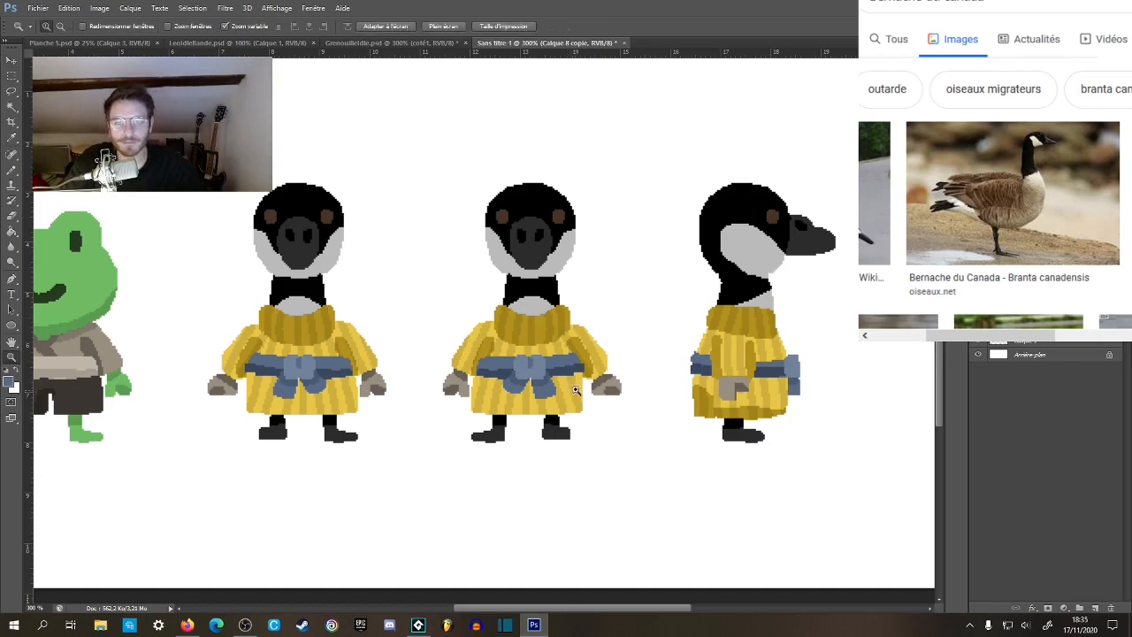
Paint over the eyes and beak of the flipped goose in black to start the back of the head.
click(550, 377)
click(550, 377)
key(space)
drag(559, 184, 598, 304)
click(579, 255)
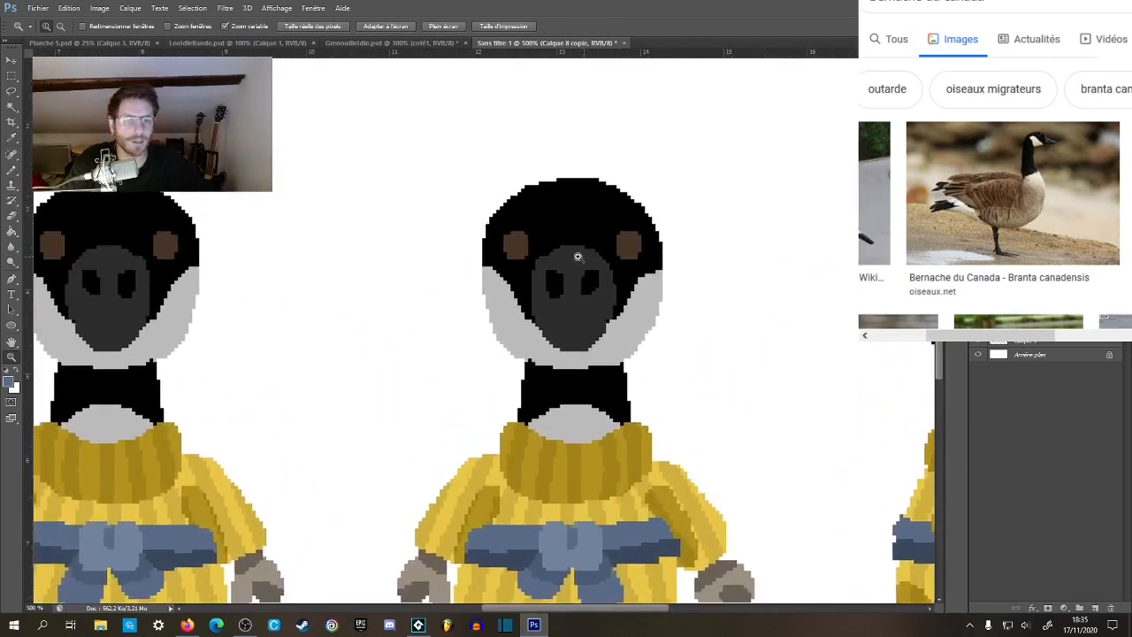
key(b)
alt+click(526, 215)
mouse_move(510, 245)
mouse_down()
mouse_move(561, 321)
mouse_move(560, 267)
mouse_move(582, 236)
mouse_move(602, 264)
mouse_move(637, 267)
mouse_up()
Fill the grey cheeks and throat patch of the back-view goose with black.
key(g)
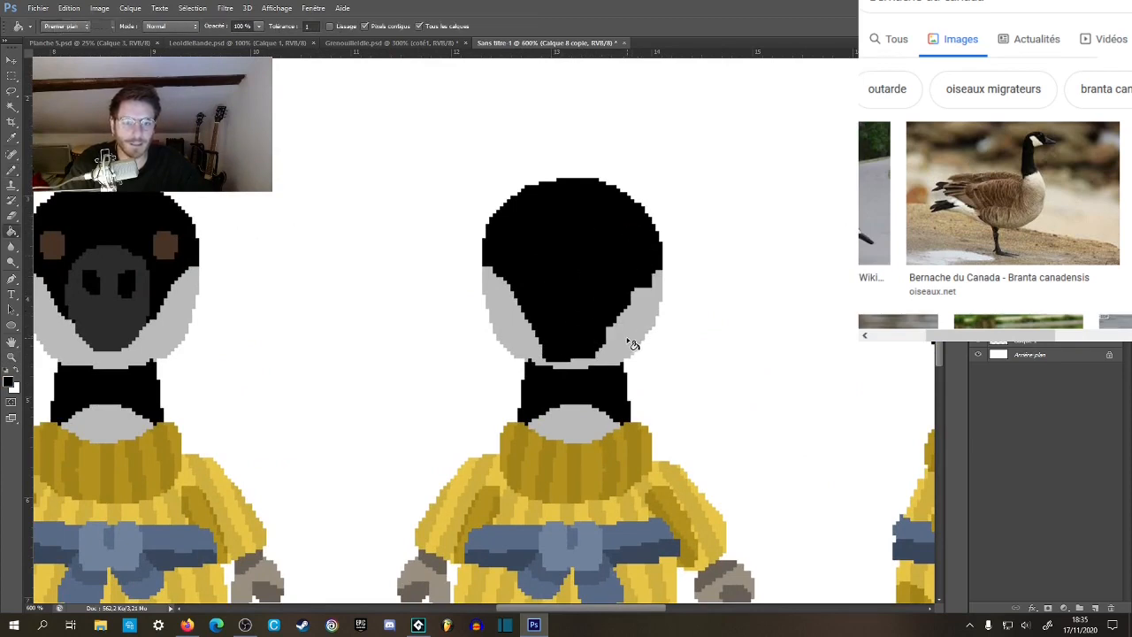
click(630, 342)
click(583, 416)
key(z)
alt+click(597, 376)
alt+click(596, 375)
alt+click(596, 375)
alt+click(596, 375)
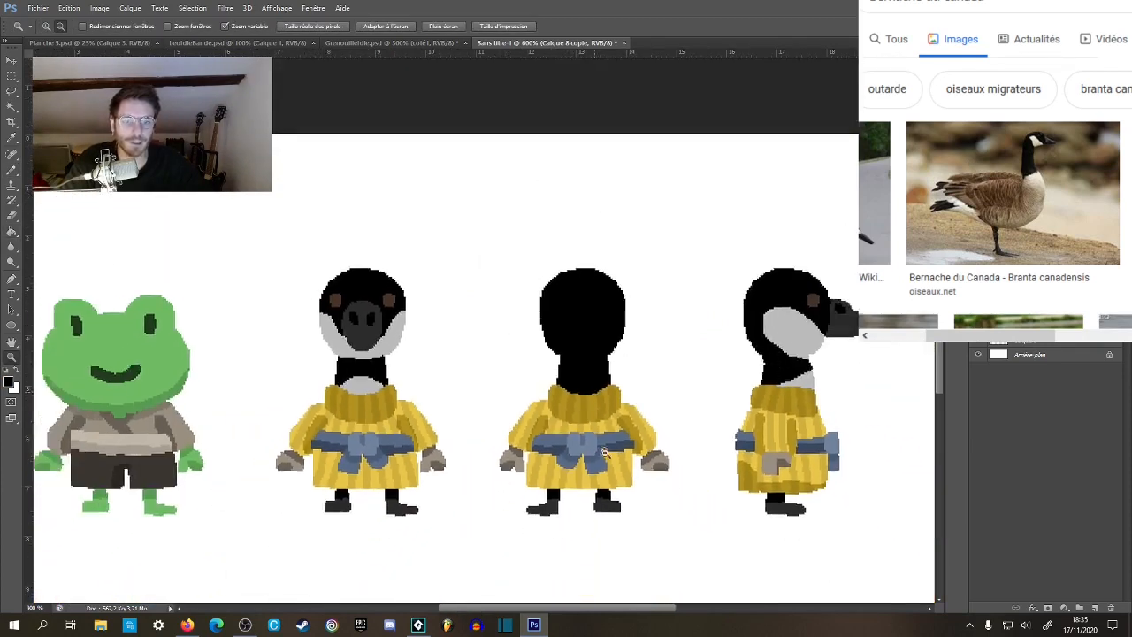
click(576, 393)
click(577, 393)
click(577, 393)
click(576, 393)
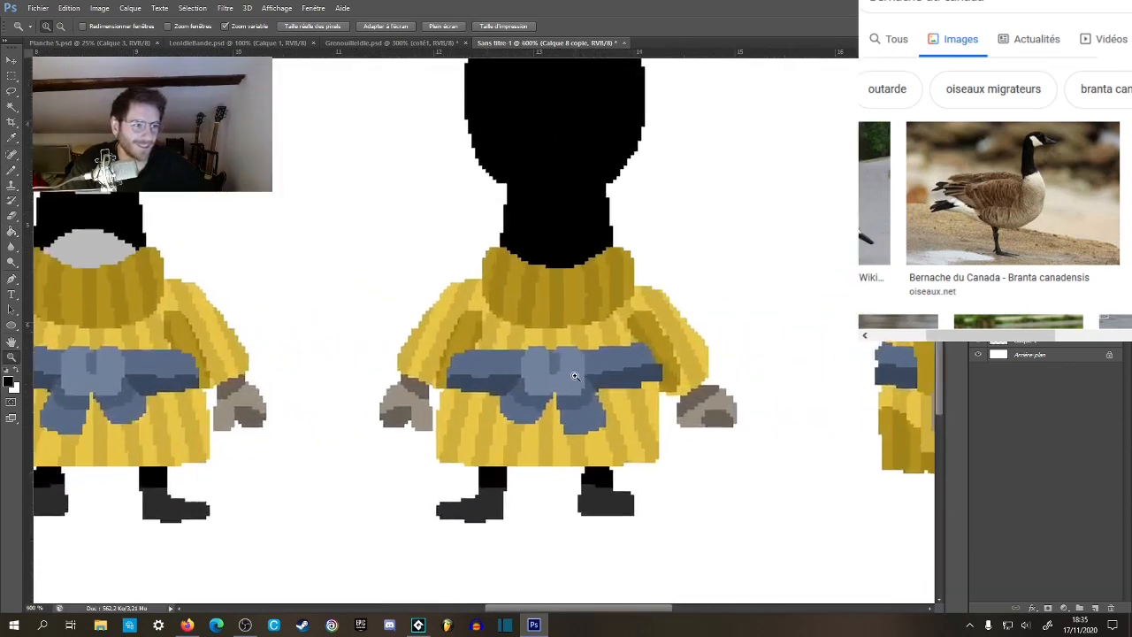
Paint over the bow's knot on the back-view goose with the belt's light and dark blue and the sweater's yellow above it.
click(576, 374)
key(b)
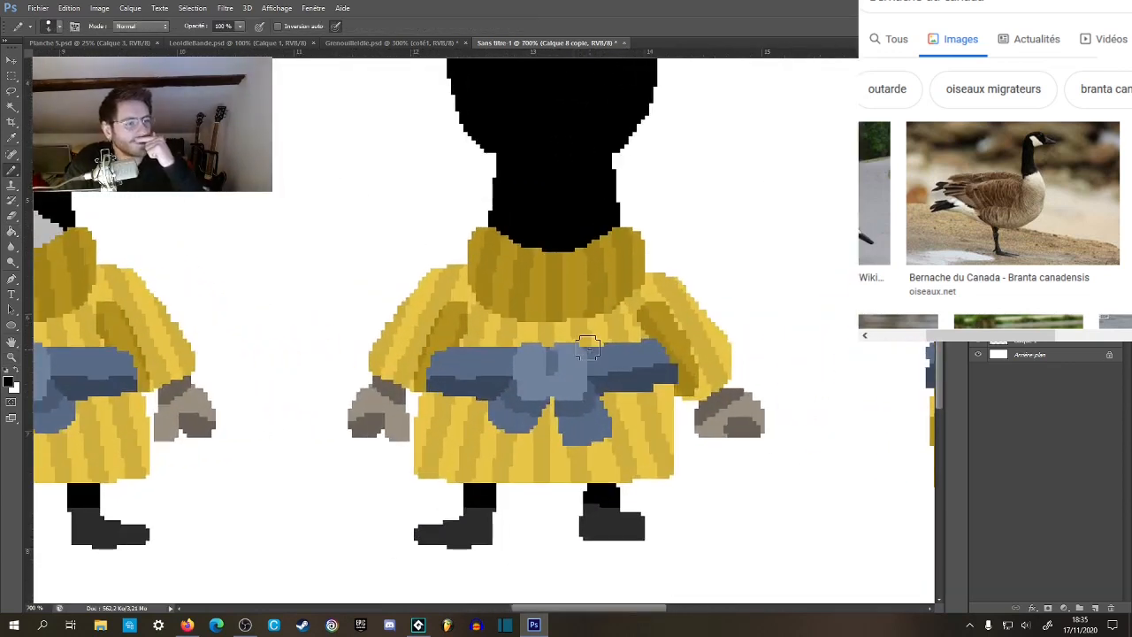
key(z)
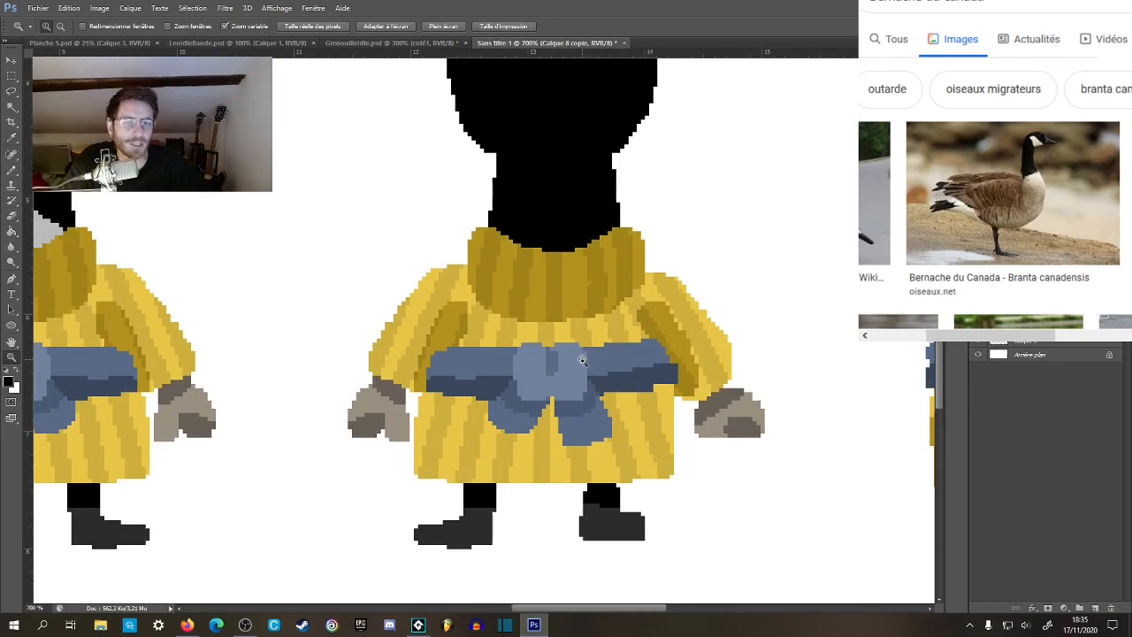
click(587, 375)
key(b)
alt+click(491, 358)
mouse_move(492, 358)
mouse_down()
mouse_move(596, 360)
mouse_move(582, 360)
mouse_up()
alt+click(487, 383)
drag(487, 384, 617, 392)
alt+click(522, 325)
drag(518, 330, 522, 332)
Set the brush size to 2 px and clean up the remaining bow pixels along the belt's upper edge.
key(ctrl+space)
click(557, 343)
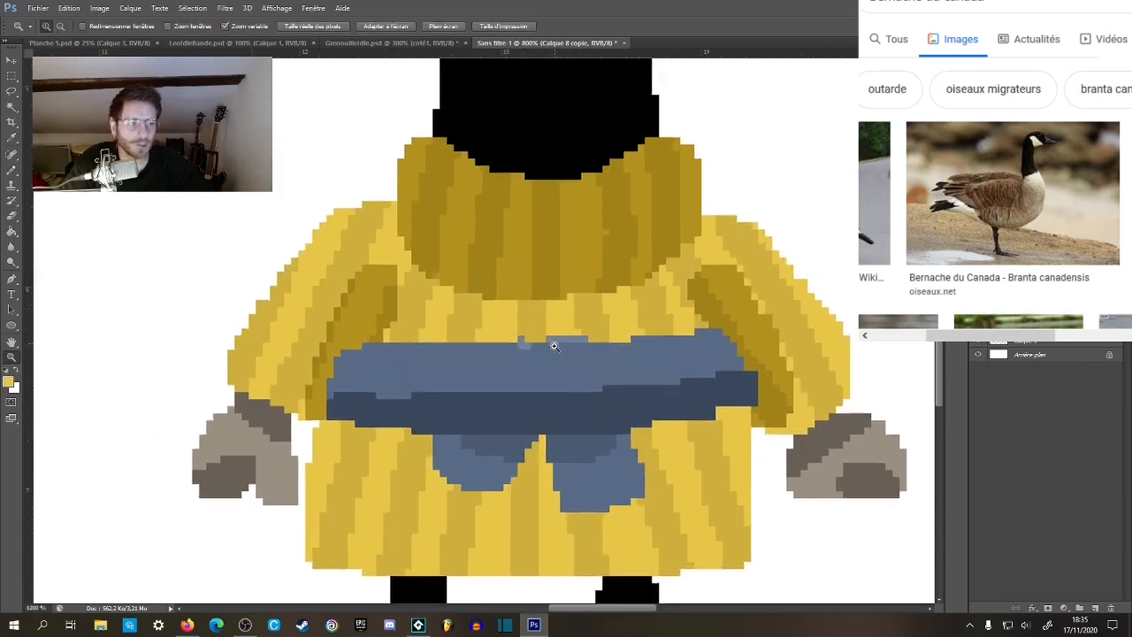
right_click(557, 315)
click(663, 333)
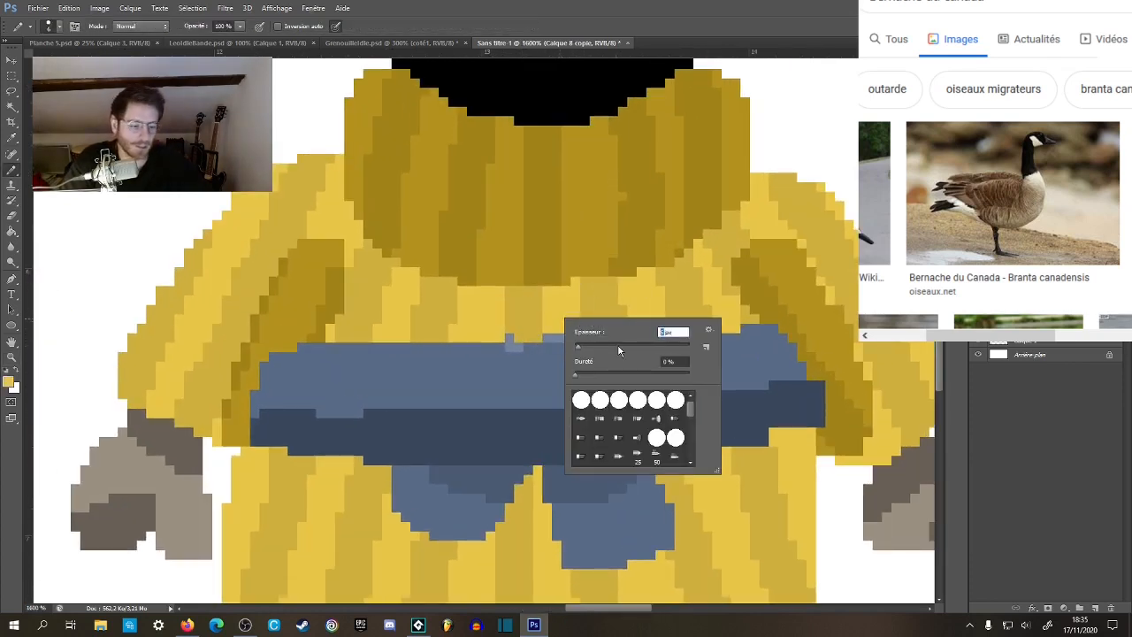
text(1)
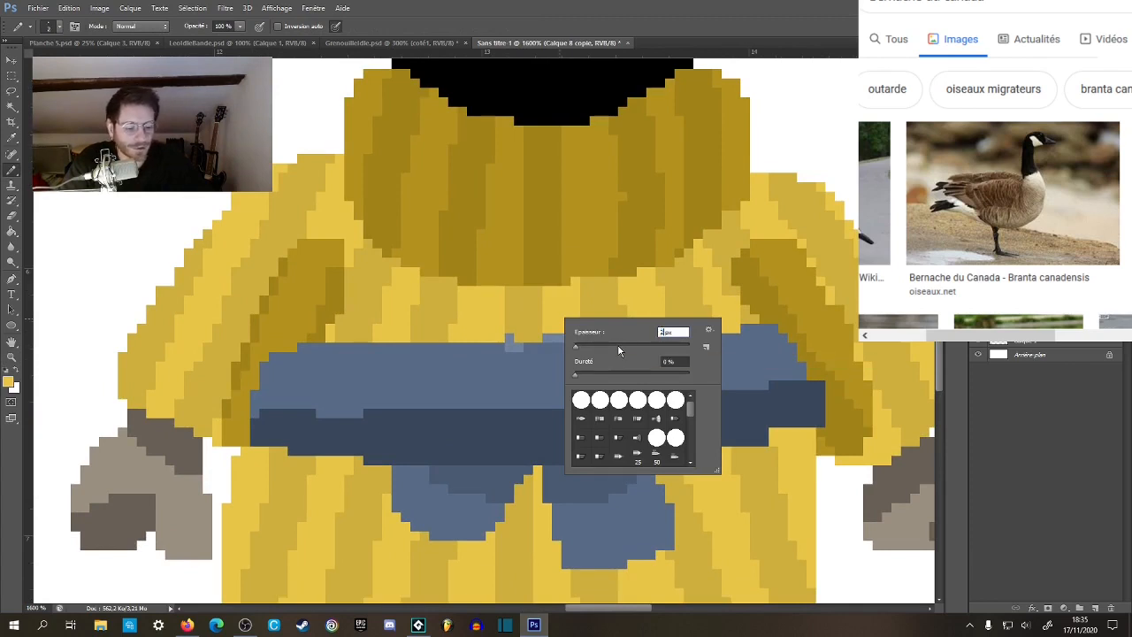
key(Return)
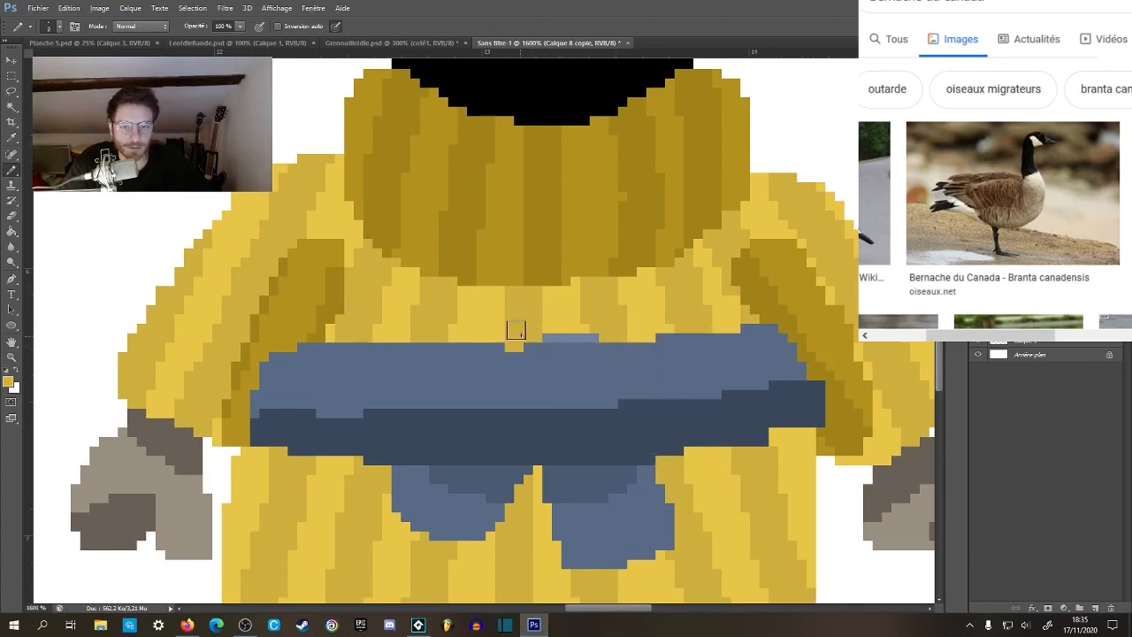
alt+click(563, 319)
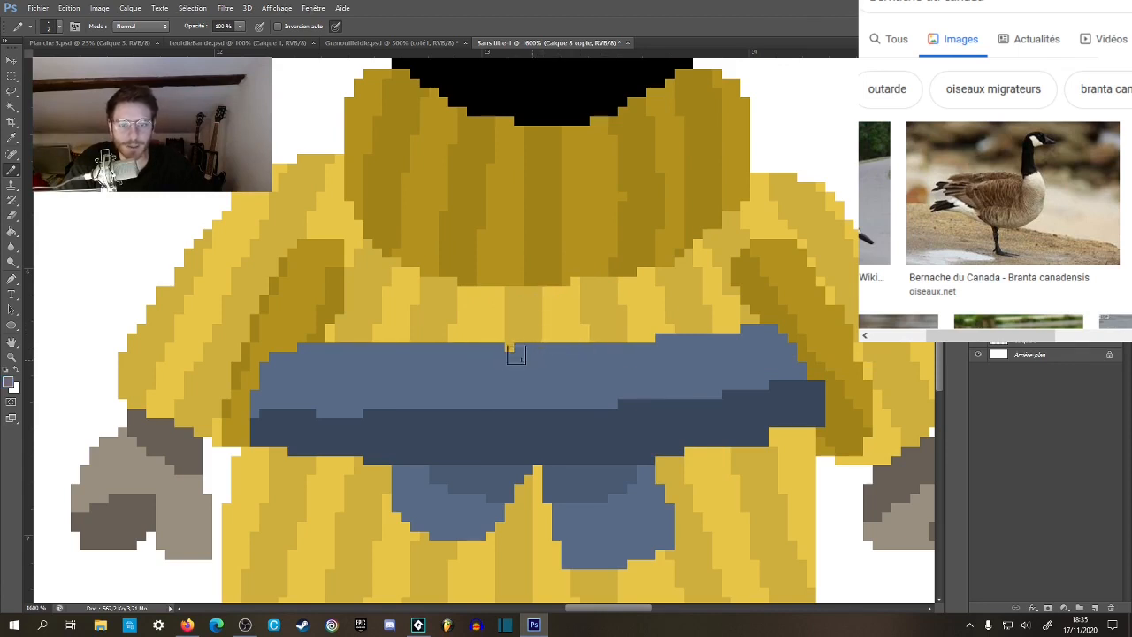
Paint over both hanging bow tails below the belt with the sweater's light and dark yellow stripes.
drag(531, 397, 504, 321)
alt+click(465, 358)
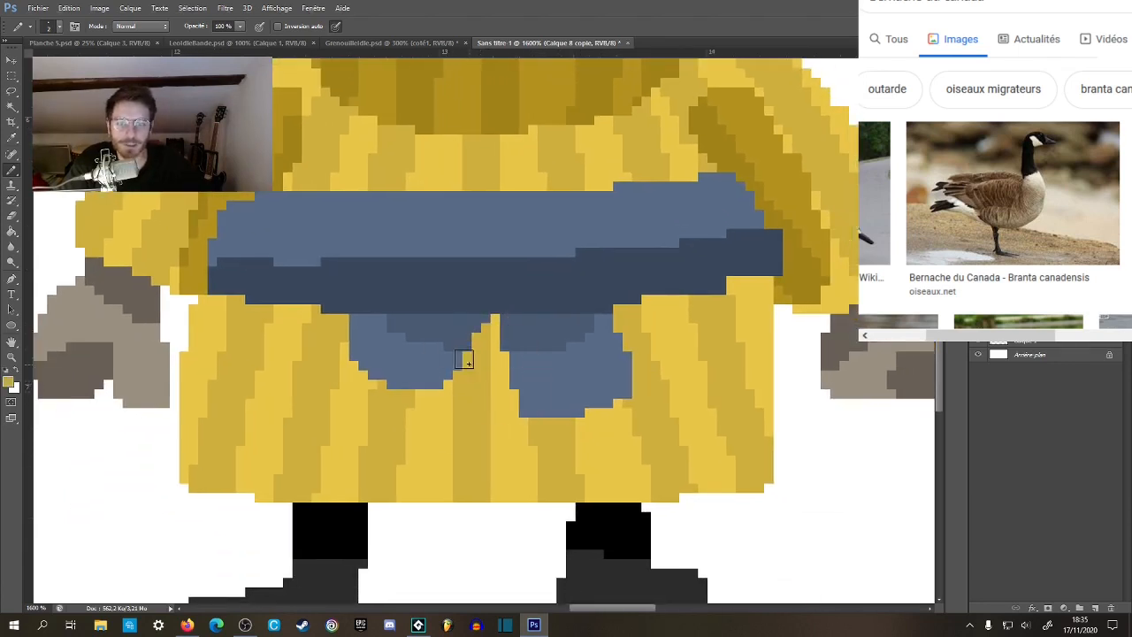
mouse_move(443, 381)
mouse_down()
mouse_move(442, 326)
mouse_move(436, 391)
mouse_move(391, 358)
mouse_move(411, 326)
mouse_move(399, 389)
mouse_move(345, 322)
mouse_move(359, 349)
mouse_move(353, 372)
mouse_move(361, 325)
mouse_move(373, 324)
mouse_move(362, 374)
mouse_up()
alt+click(553, 426)
mouse_move(537, 428)
mouse_down()
mouse_move(535, 322)
mouse_move(536, 363)
mouse_move(536, 331)
mouse_move(553, 333)
mouse_up()
mouse_move(556, 341)
mouse_down()
mouse_move(558, 425)
mouse_move(529, 351)
mouse_move(510, 415)
mouse_move(507, 328)
mouse_up()
alt+click(511, 417)
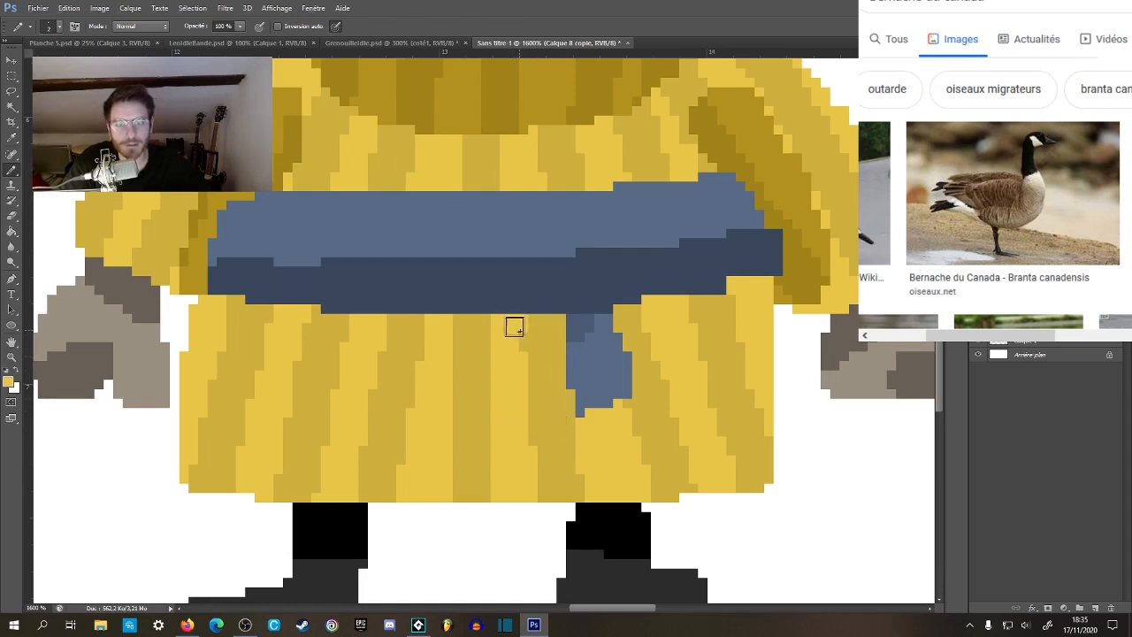
mouse_move(591, 414)
mouse_down()
mouse_move(581, 332)
mouse_move(603, 331)
mouse_move(624, 368)
mouse_move(608, 402)
mouse_move(592, 346)
mouse_up()
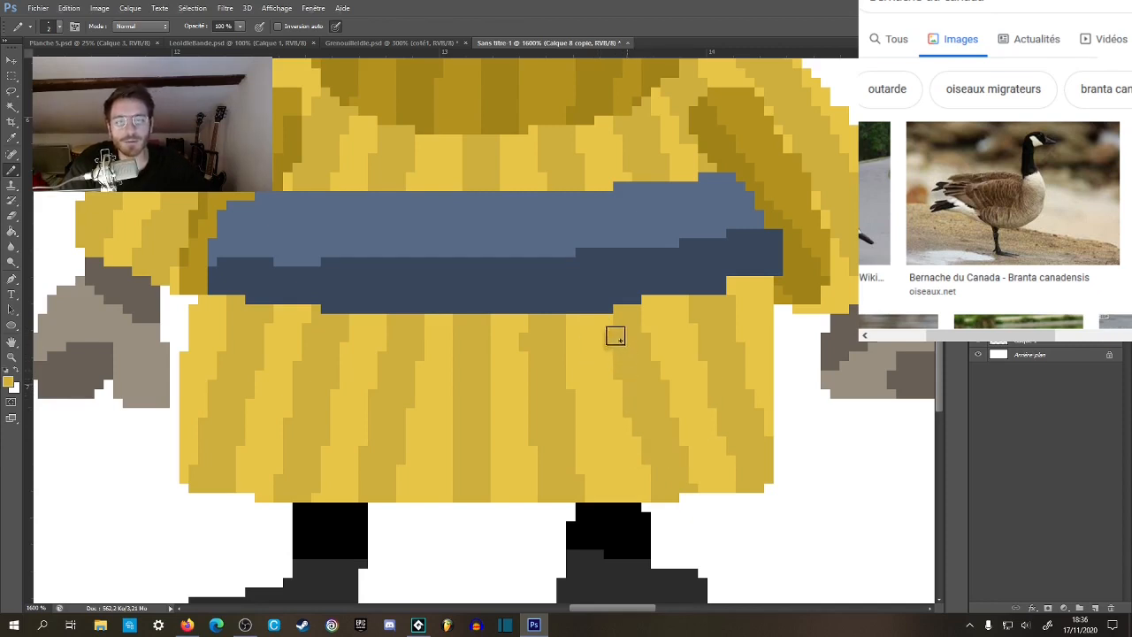
drag(706, 371, 633, 400)
Compare the back-view goose with the frog and the other goose views, and bring up the LeoIdleBande.psd document.
key(z)
alt+click(650, 363)
alt+click(652, 363)
alt+click(657, 367)
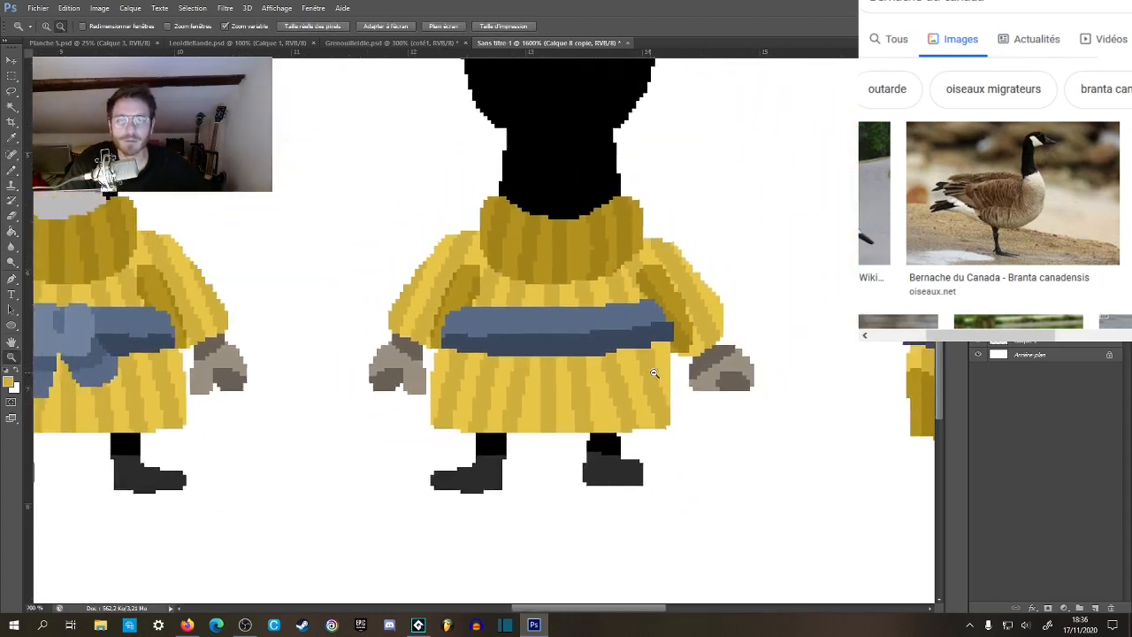
alt+click(657, 375)
alt+click(658, 378)
alt+click(659, 381)
alt+click(661, 389)
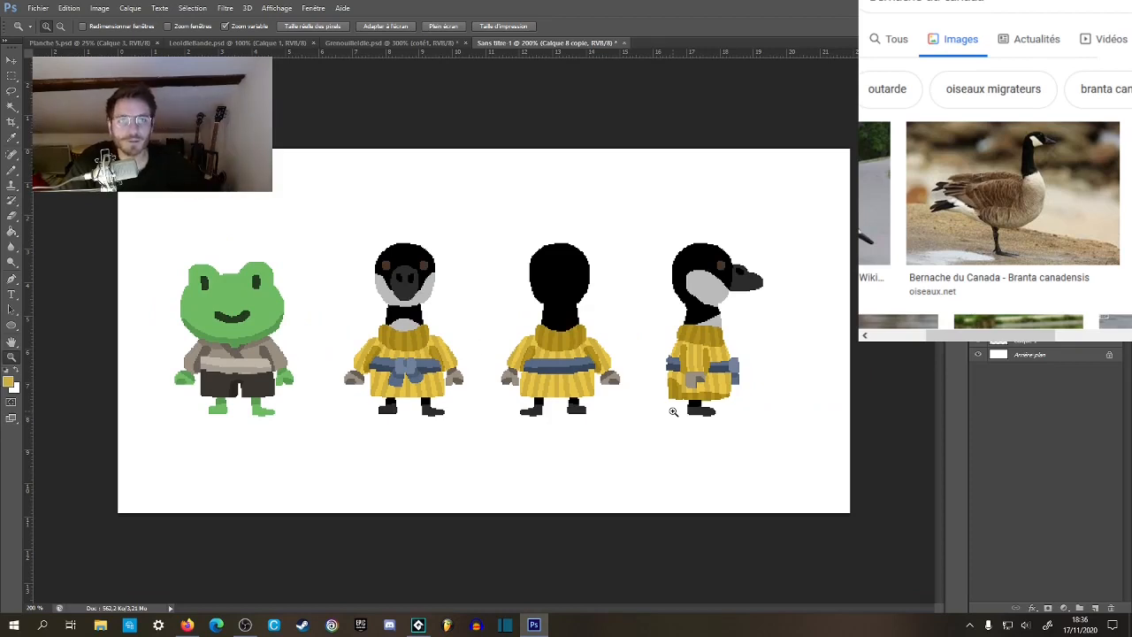
click(250, 44)
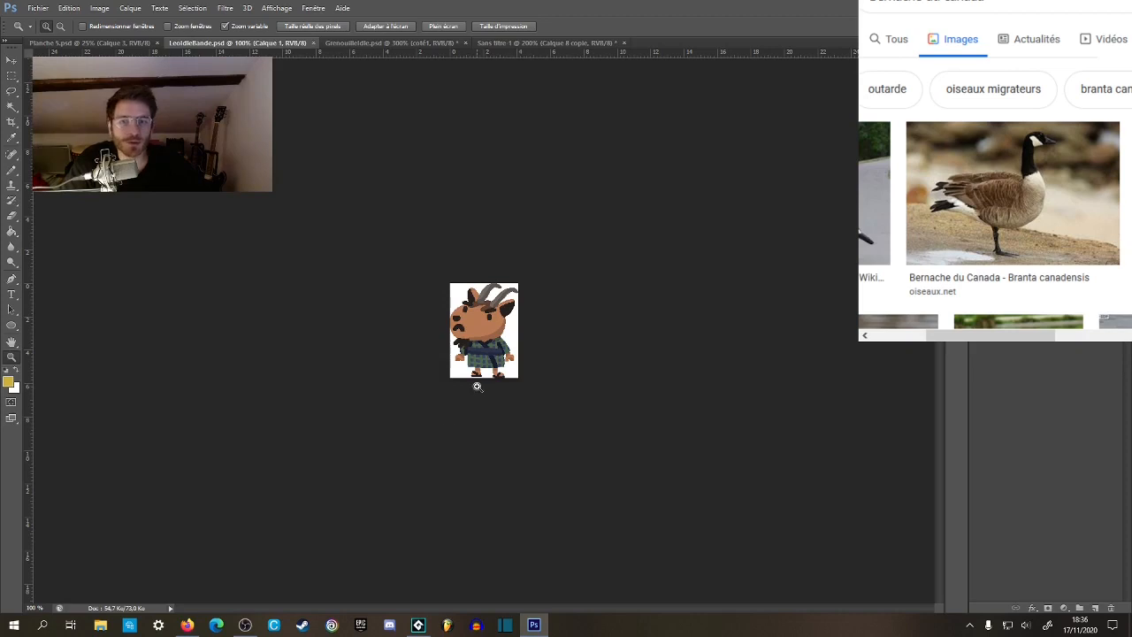
key(b)
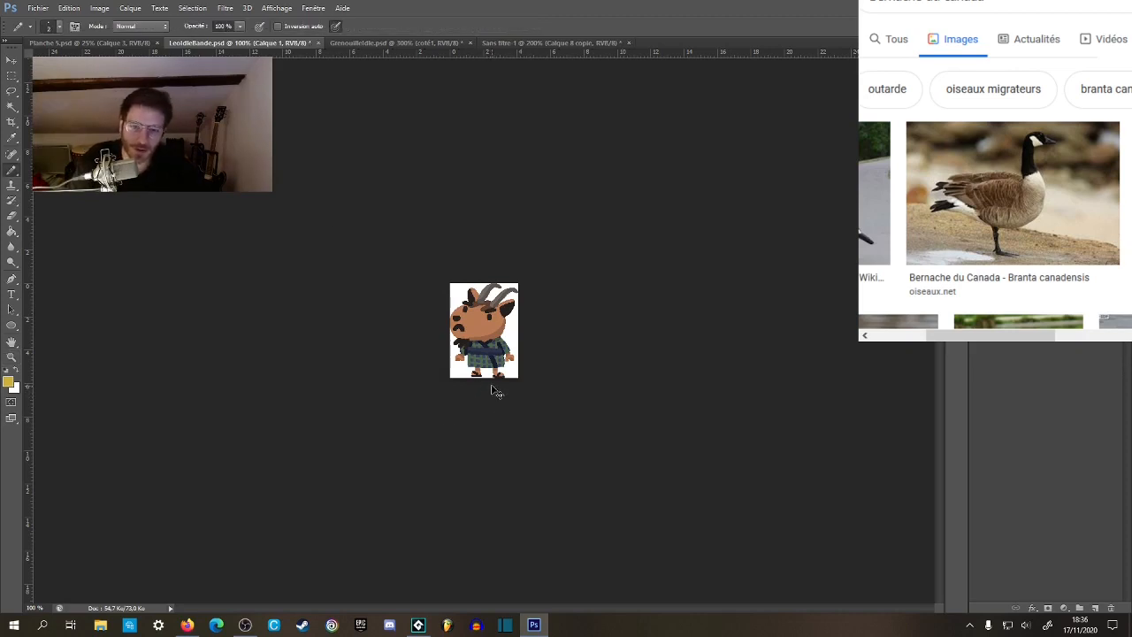
key(ctrl+t)
drag(520, 283, 535, 273)
key(ctrl+z)
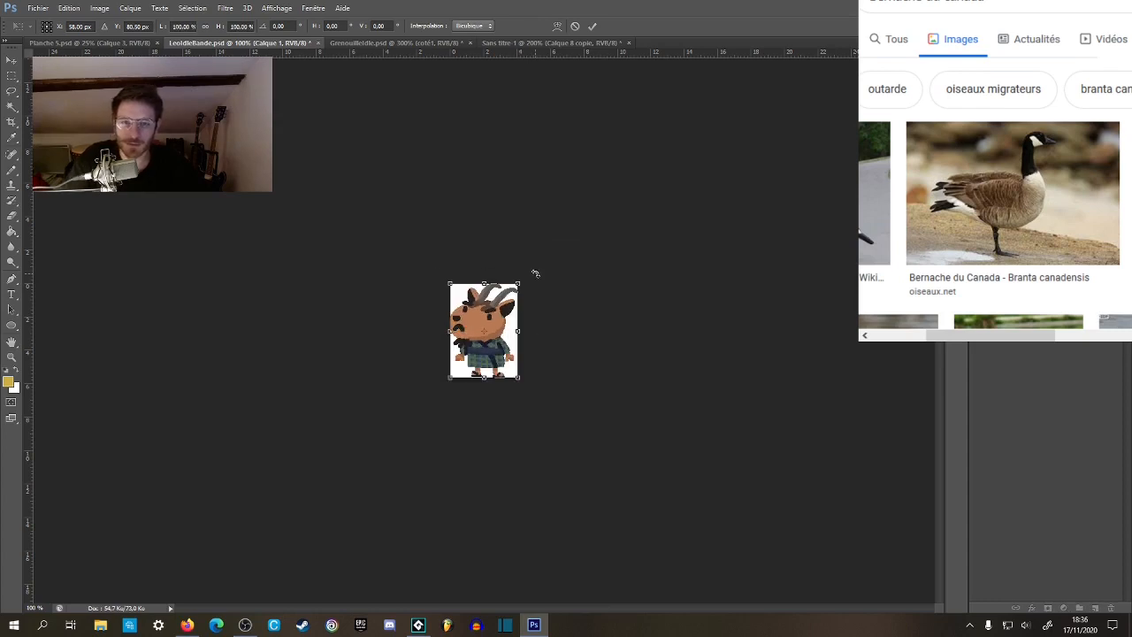
key(Escape)
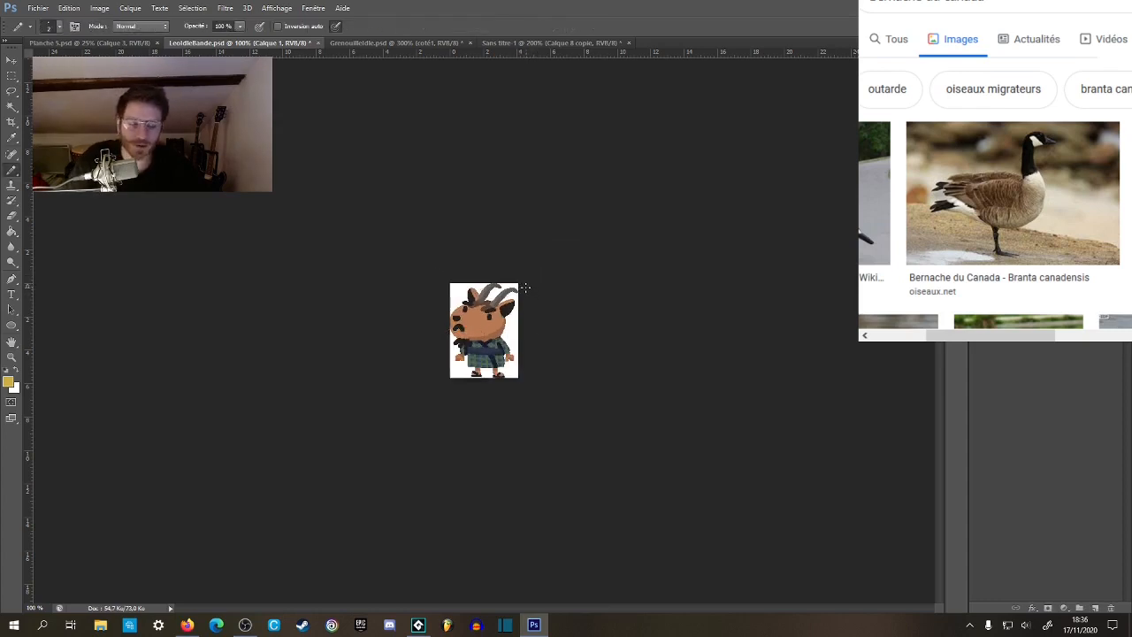
Enlarge the goat character's canvas outward on all sides with the Crop tool, leaving a white margin around it.
key(c)
drag(524, 287, 540, 269)
key(Return)
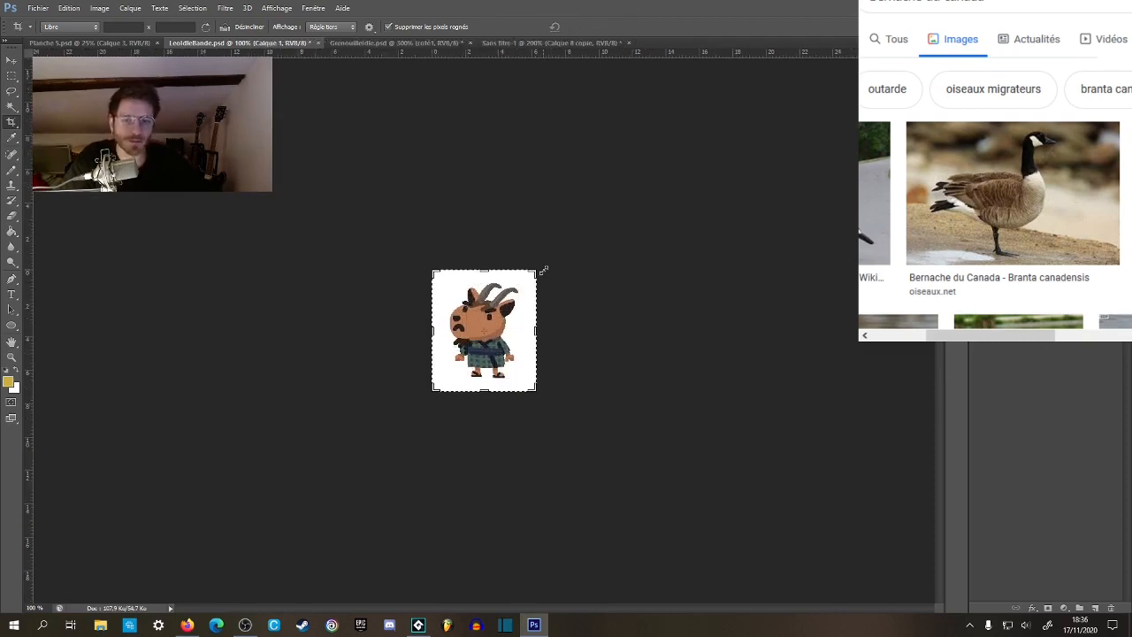
click(11, 76)
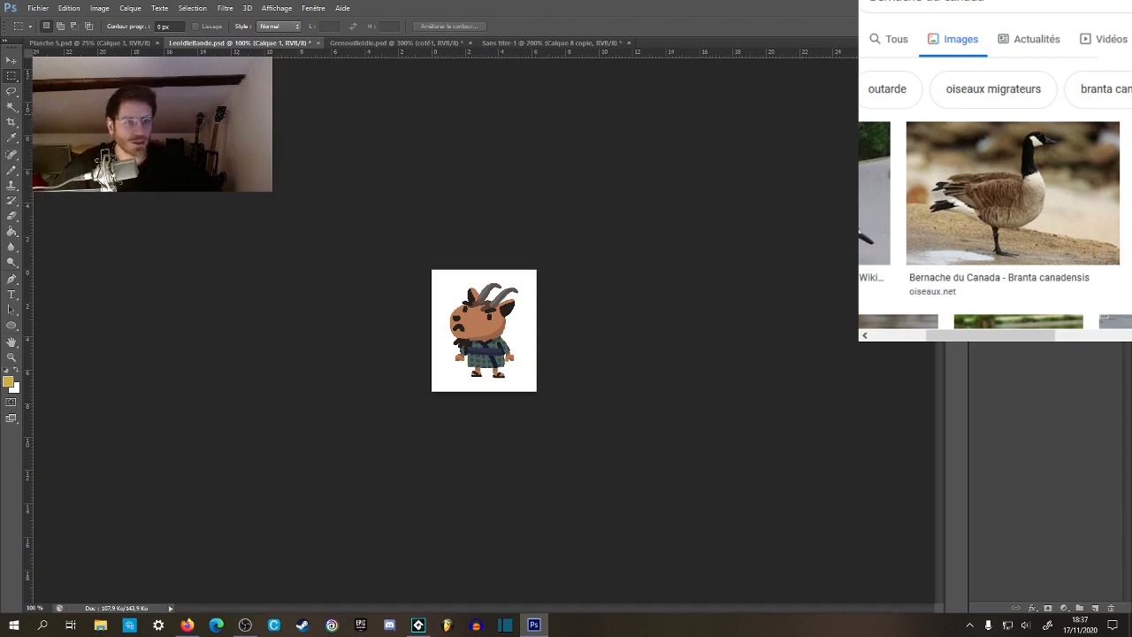
Return to the goose document and examine the front, back and side views next to the frog at different zoom levels.
click(572, 43)
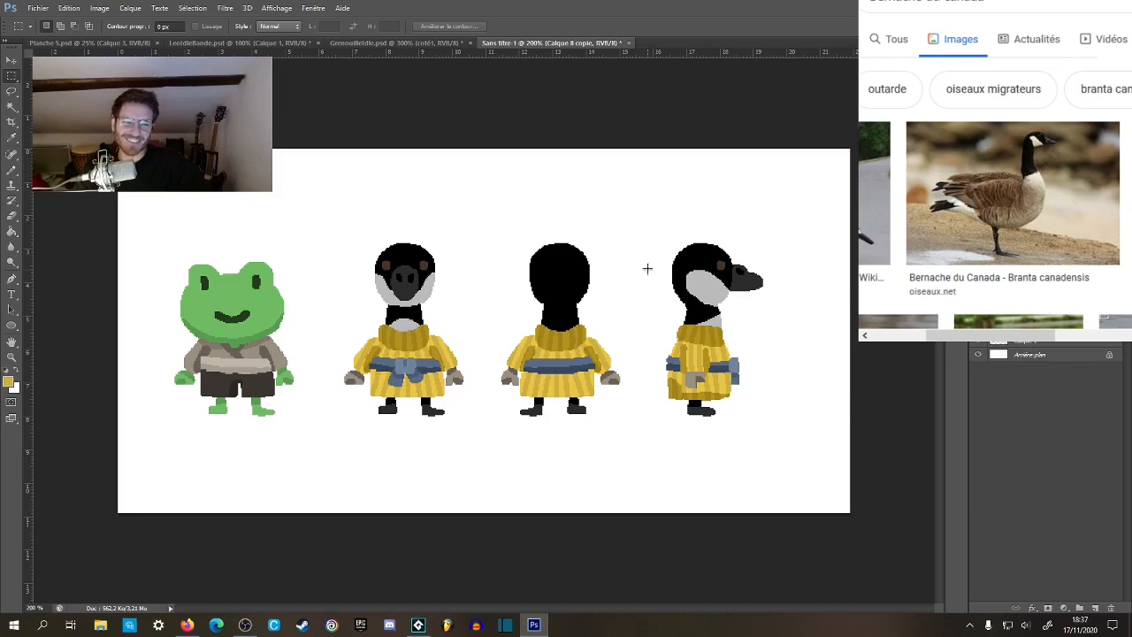
key(z)
alt+click(604, 337)
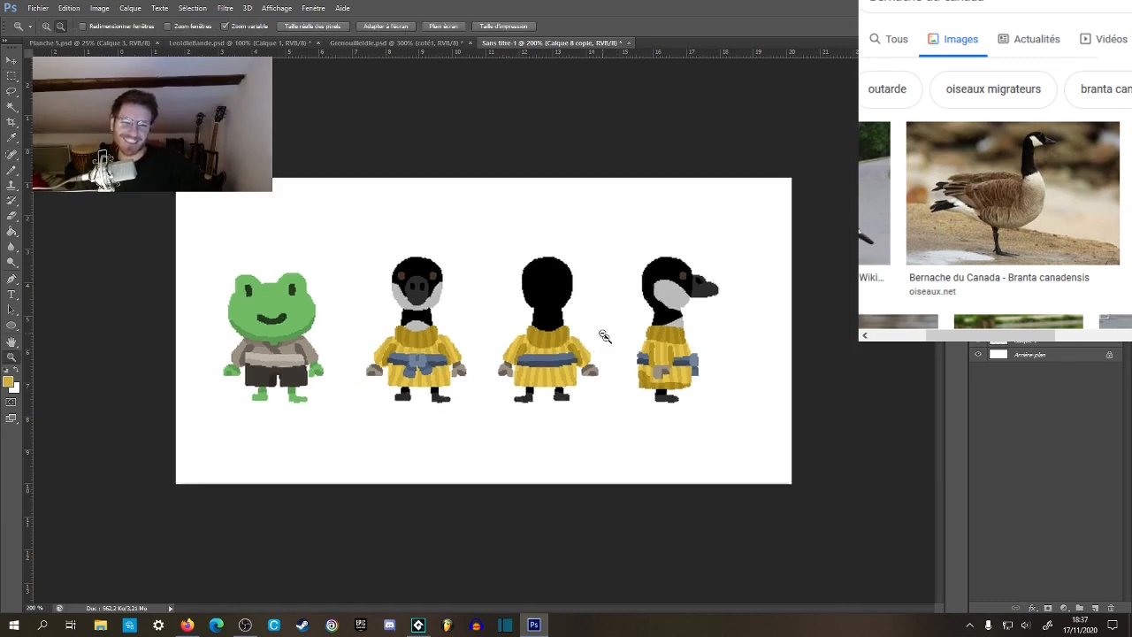
alt+click(598, 340)
click(538, 363)
click(541, 367)
click(541, 368)
click(541, 368)
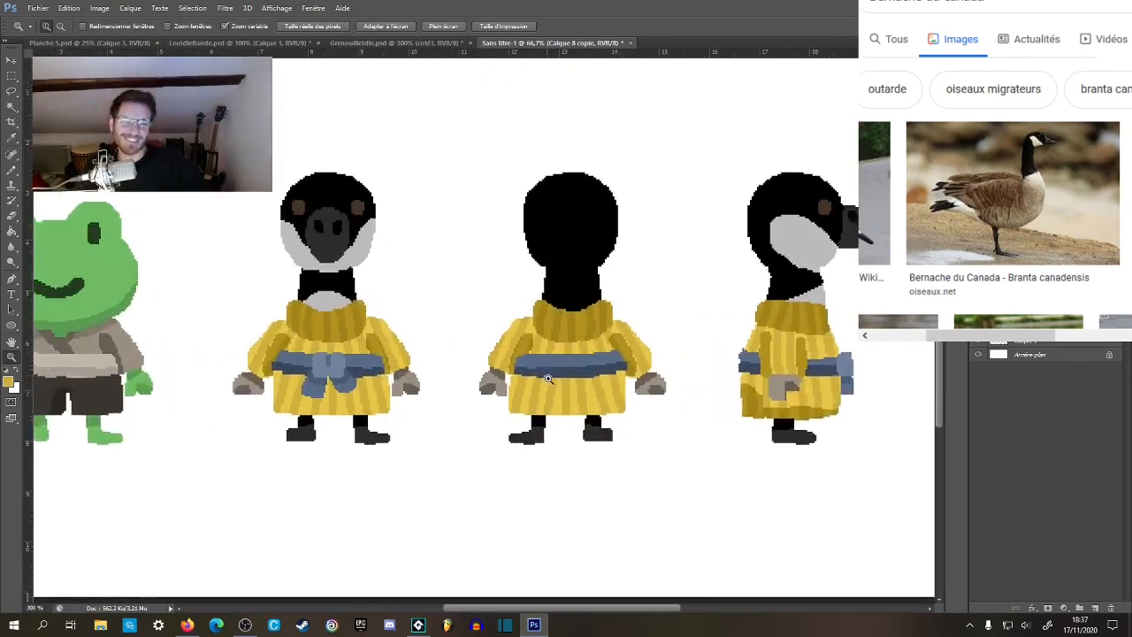
click(543, 369)
drag(599, 369, 647, 415)
alt+click(645, 397)
alt+click(646, 397)
alt+click(646, 397)
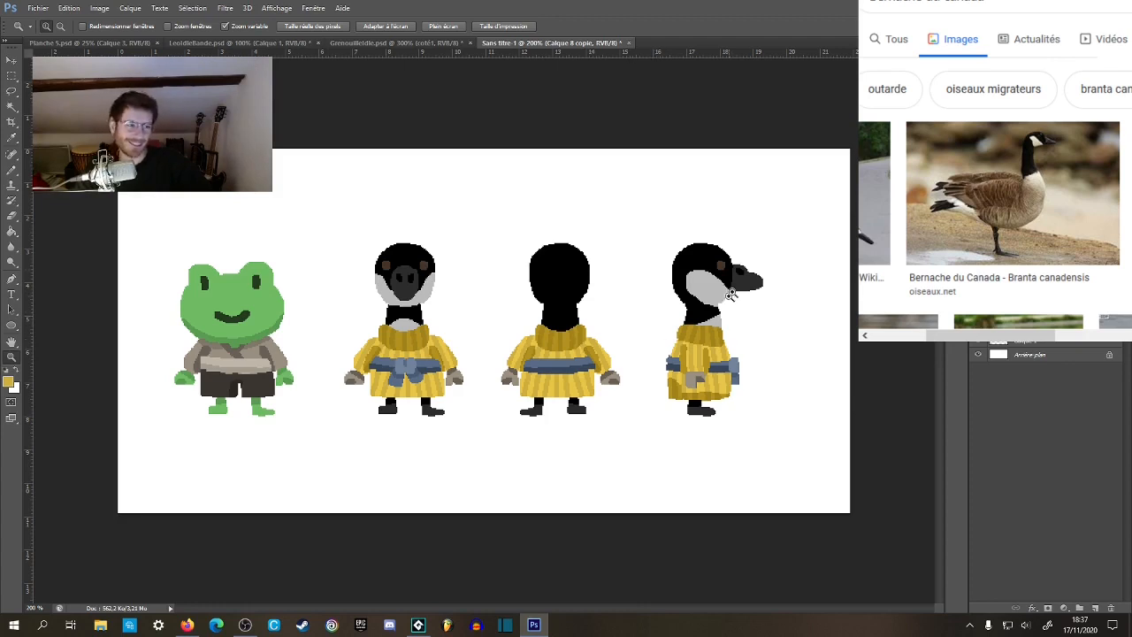
click(655, 310)
alt+click(648, 328)
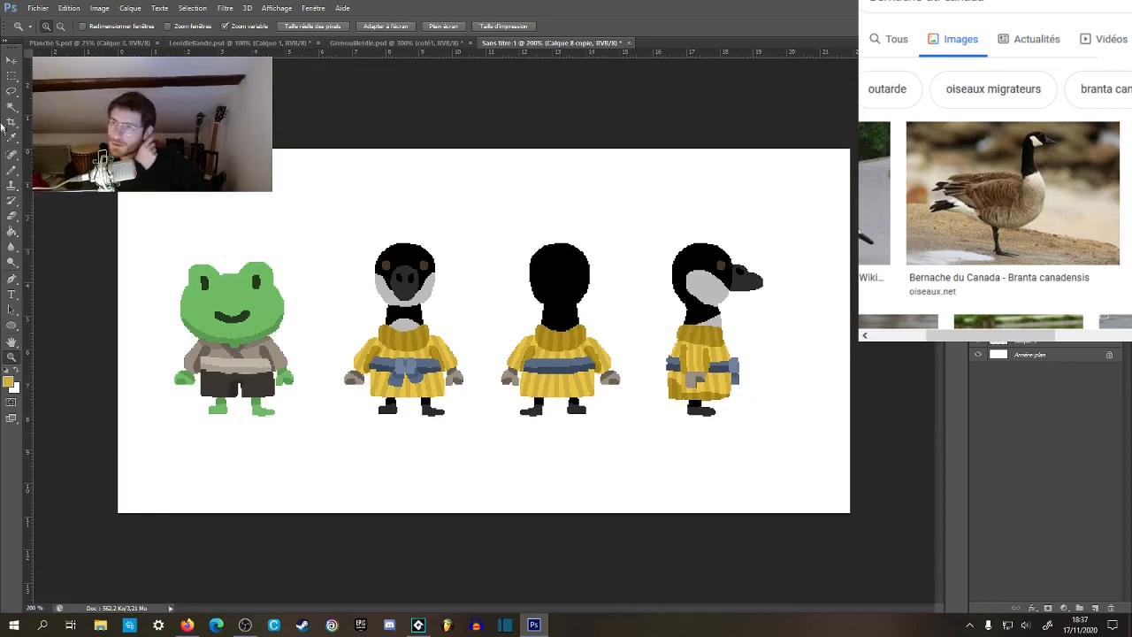
Save the goose document in Photoshop format as CyrielleIdle in the Singe folder, with compatibility maximised.
click(39, 9)
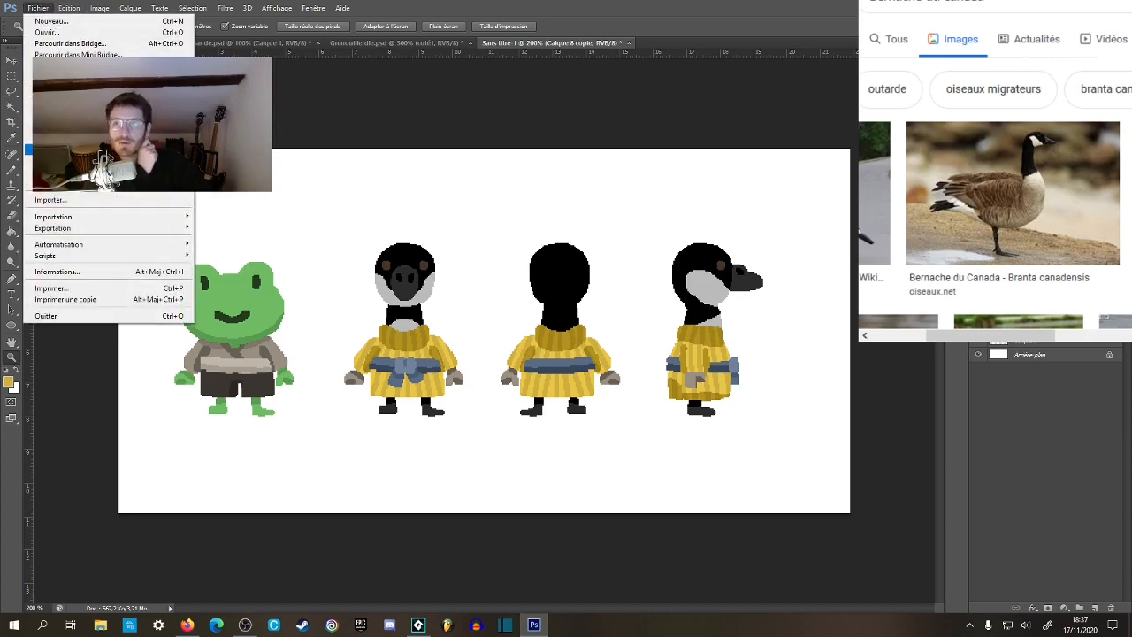
click(62, 143)
click(764, 309)
drag(769, 309, 695, 303)
text(G)
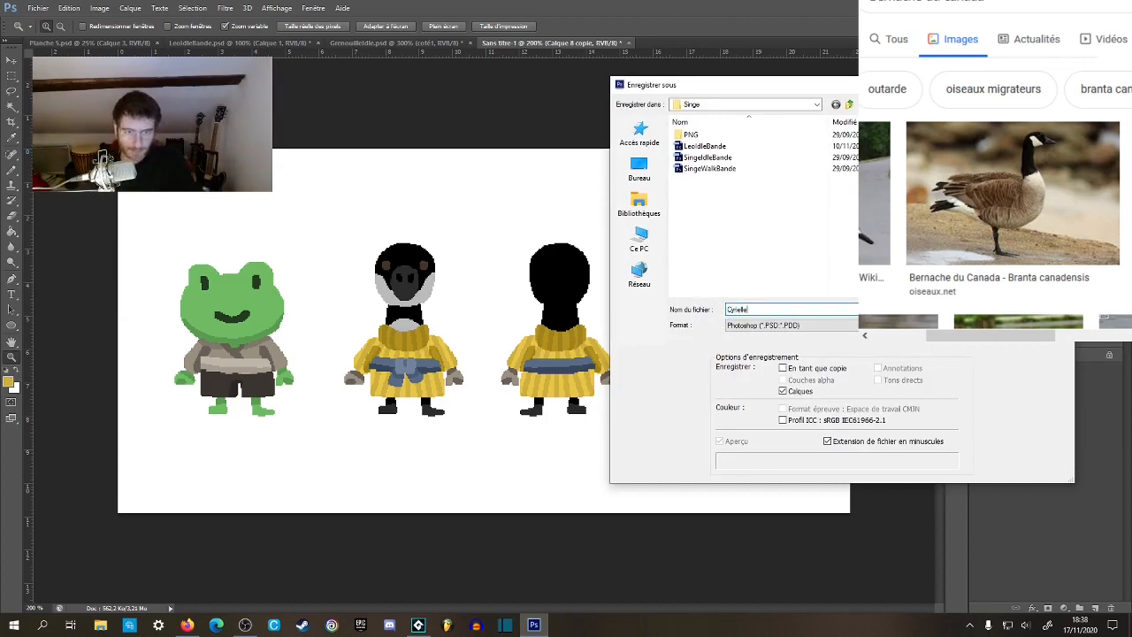
text(yrielle)
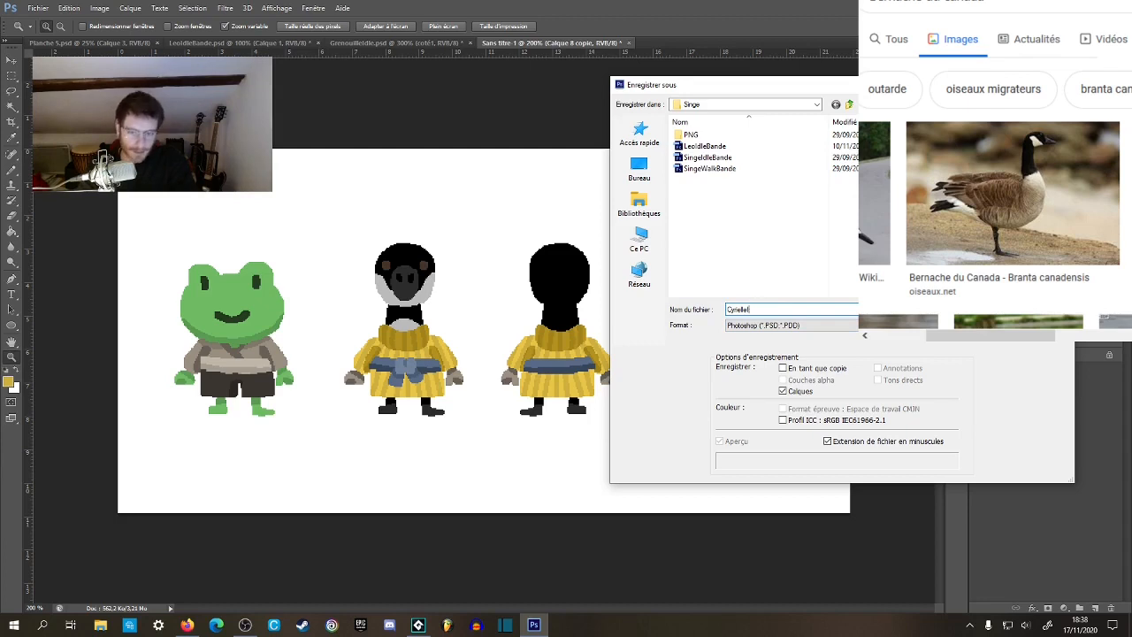
key(Return)
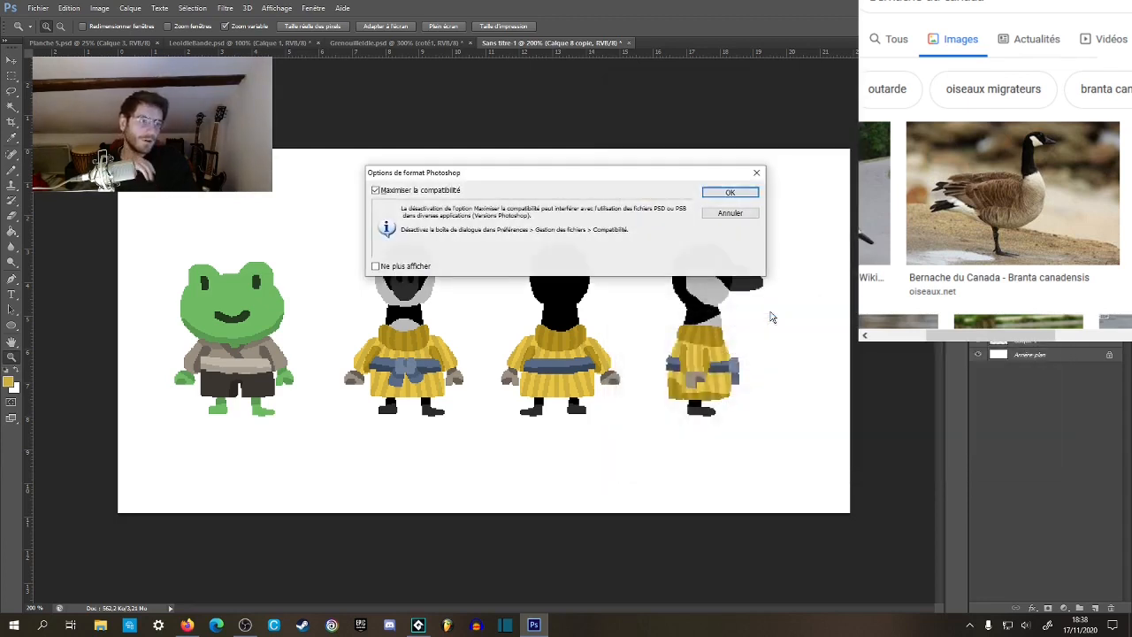
click(718, 195)
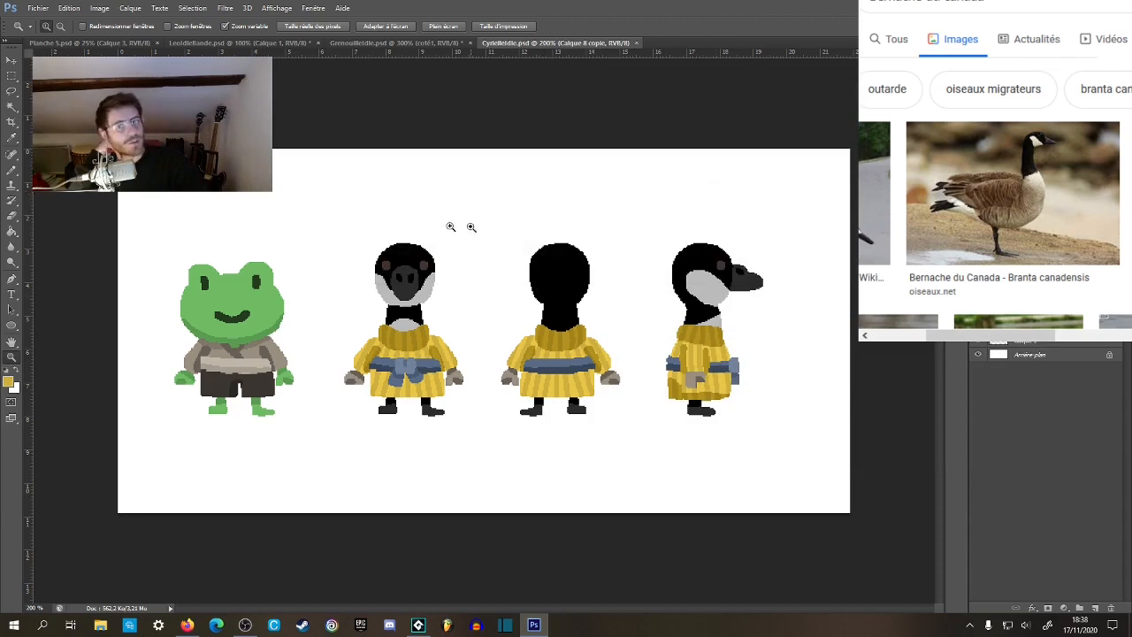
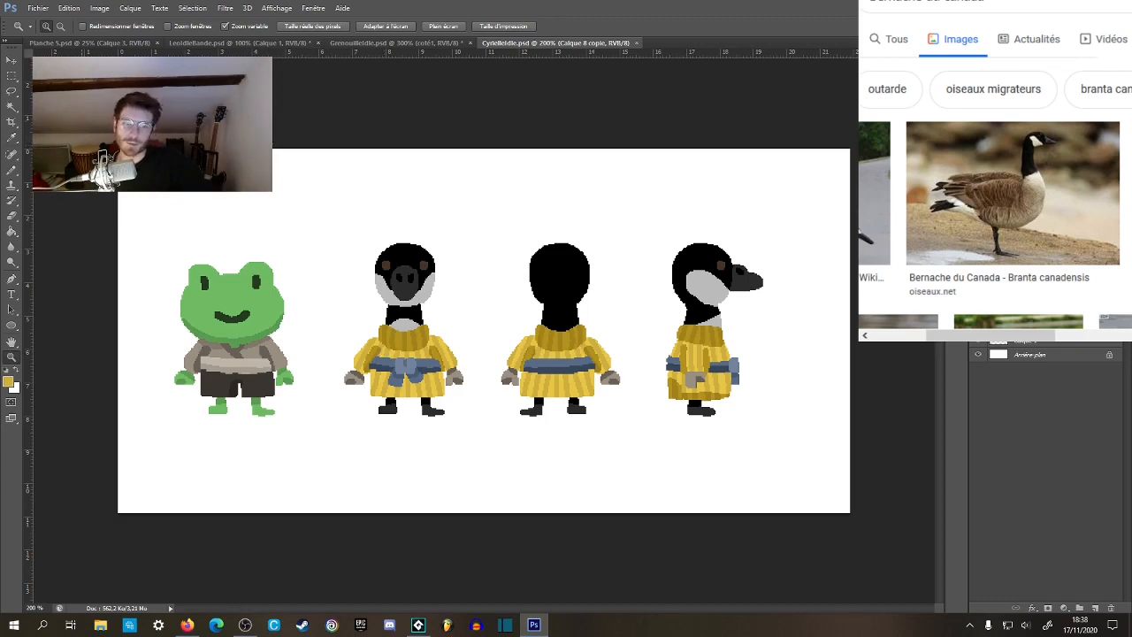
Cut the side-view frog to the clipboard in GrenouilleIdle.psd, restore it there, and return to the LeoIdleBande.psd goat document.
click(12, 76)
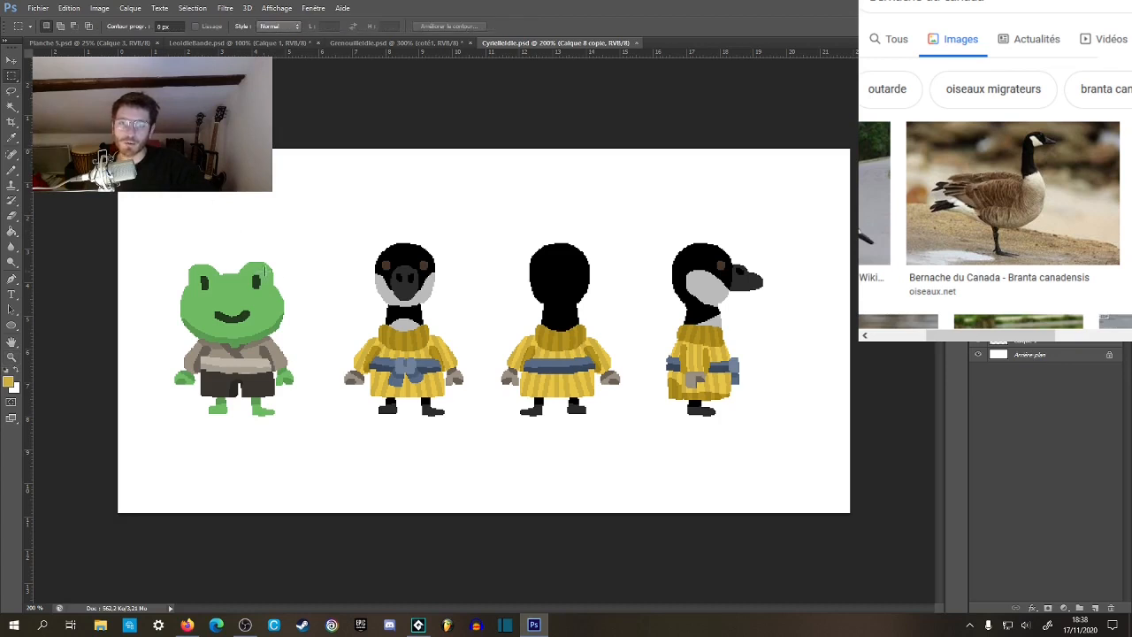
click(404, 43)
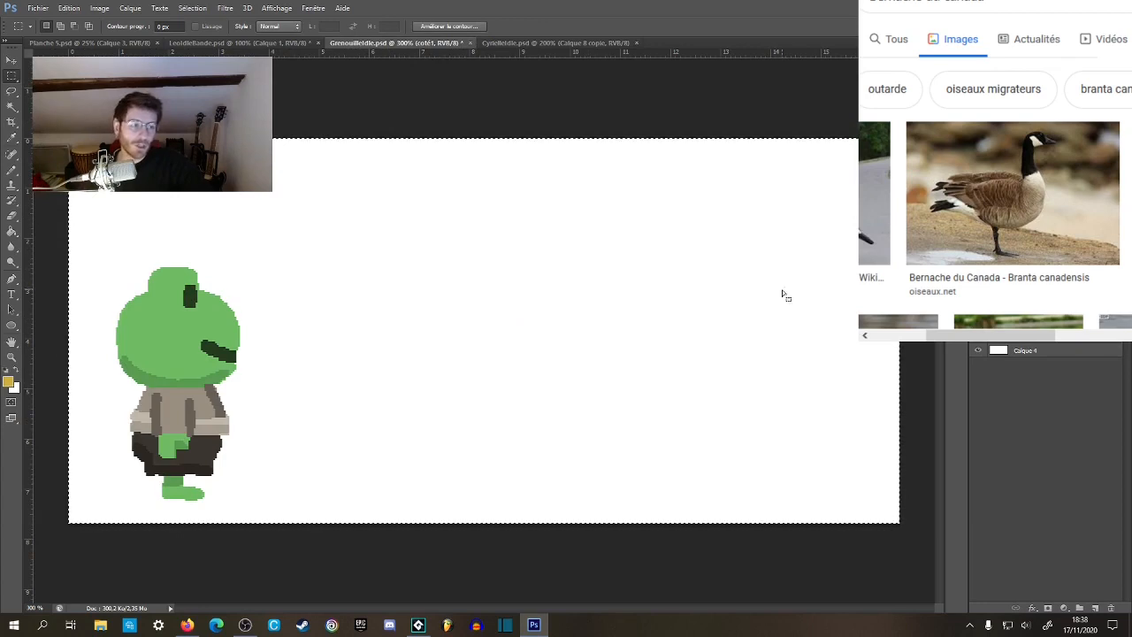
key(Delete)
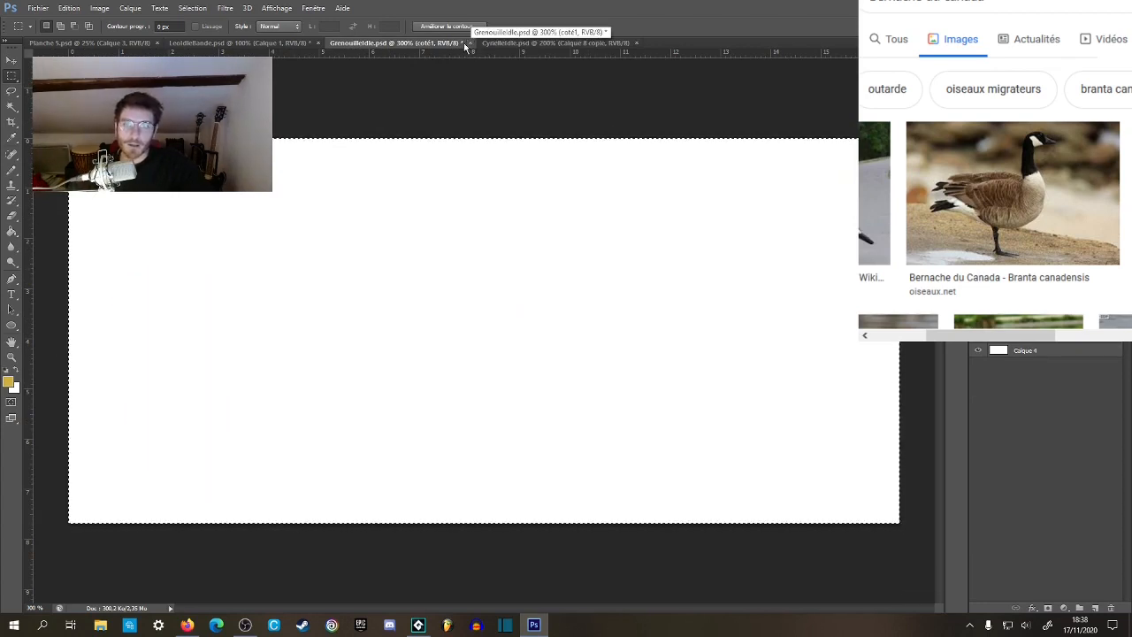
key(ctrl+z)
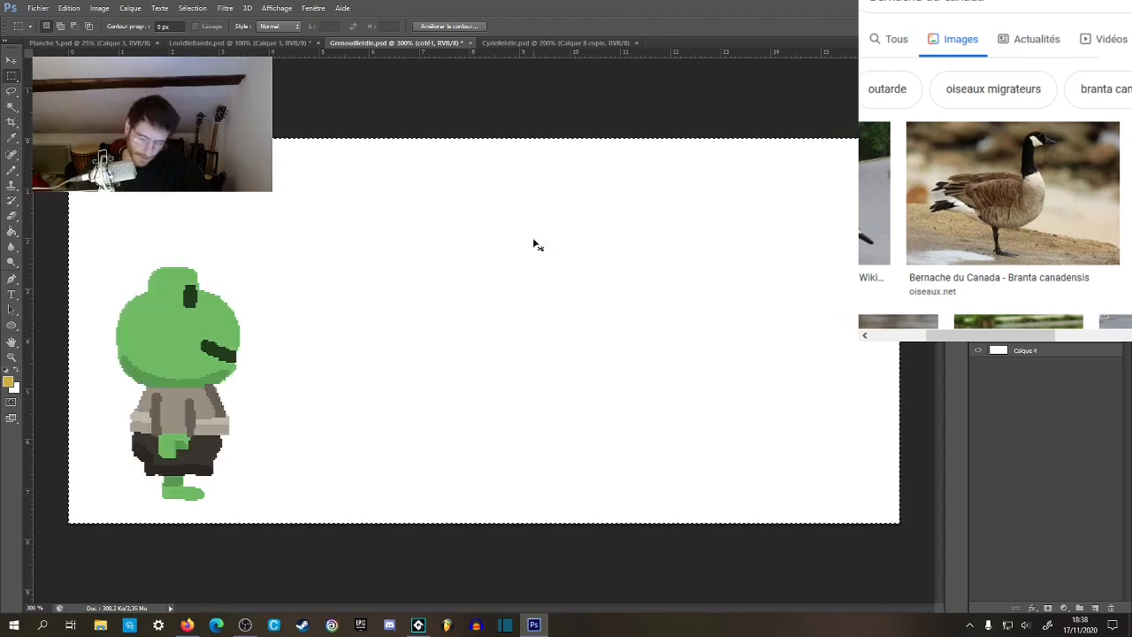
click(256, 41)
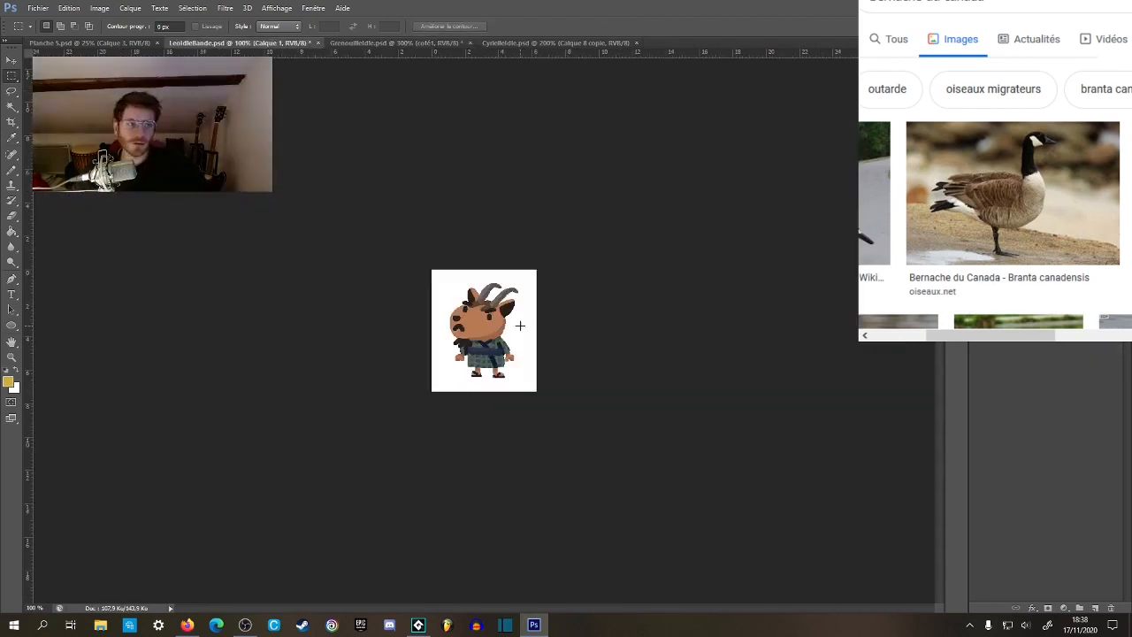
Extend the goat's canvas to the right with the Crop tool, making it about 30 cm wide.
key(v)
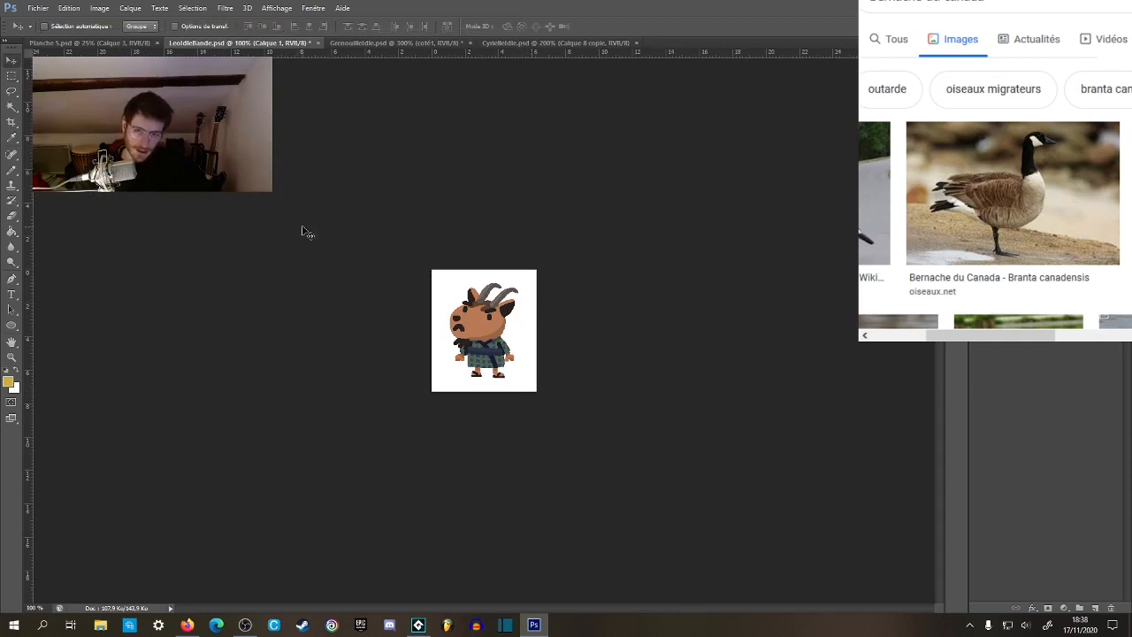
click(17, 77)
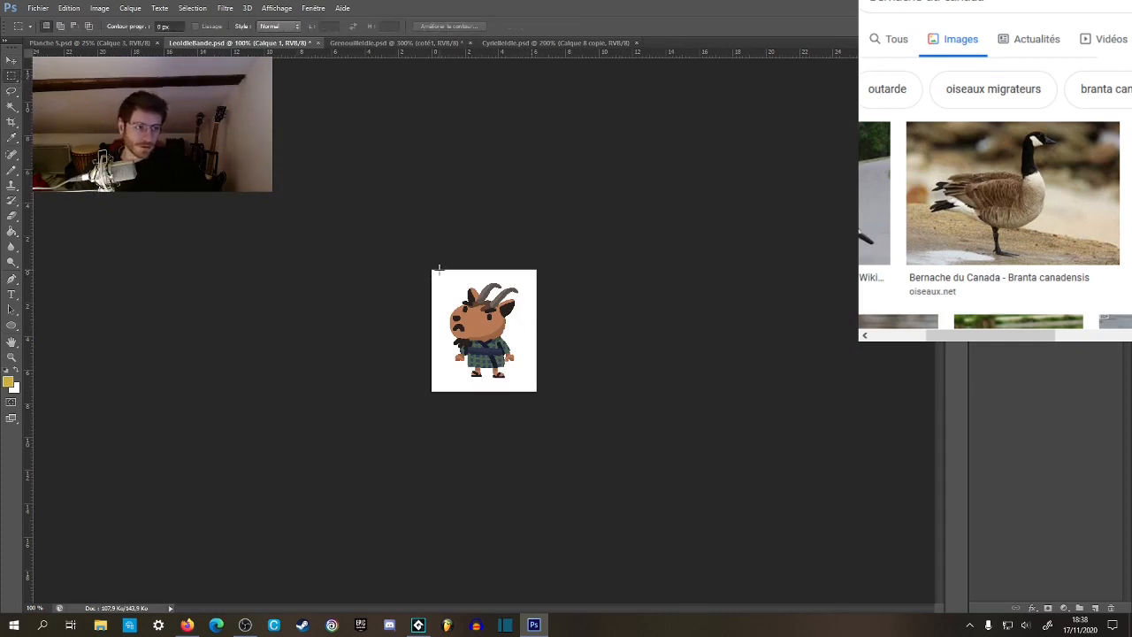
key(c)
drag(537, 330, 739, 343)
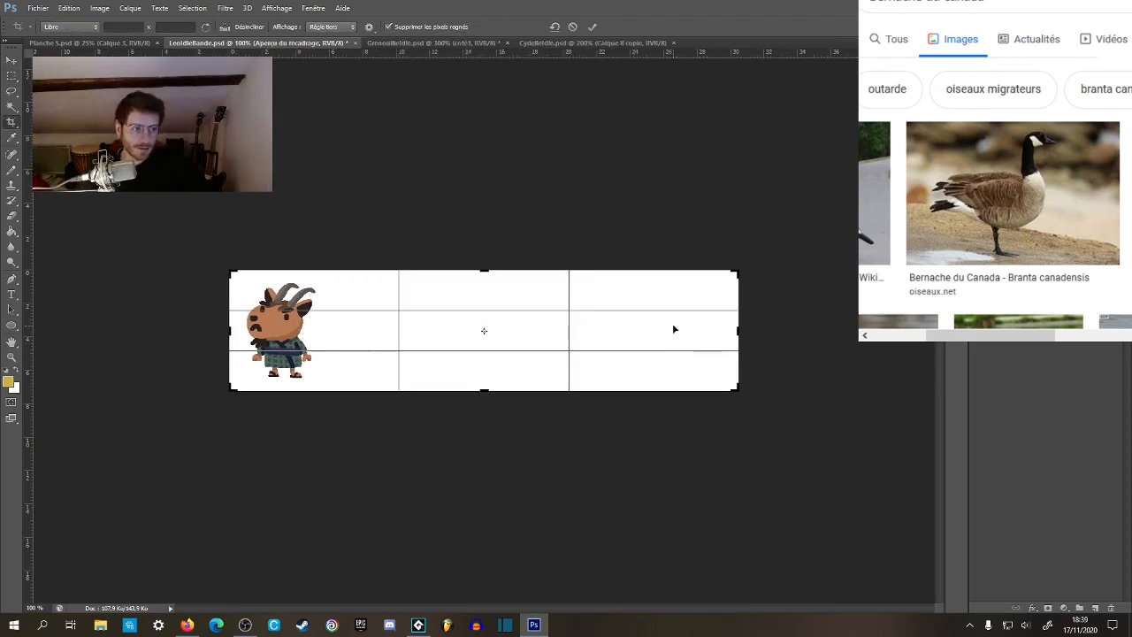
key(Return)
Paste the side-view frog into the goat document and place it right of the goat, with its feet level with the goat's.
click(11, 76)
key(z)
click(362, 341)
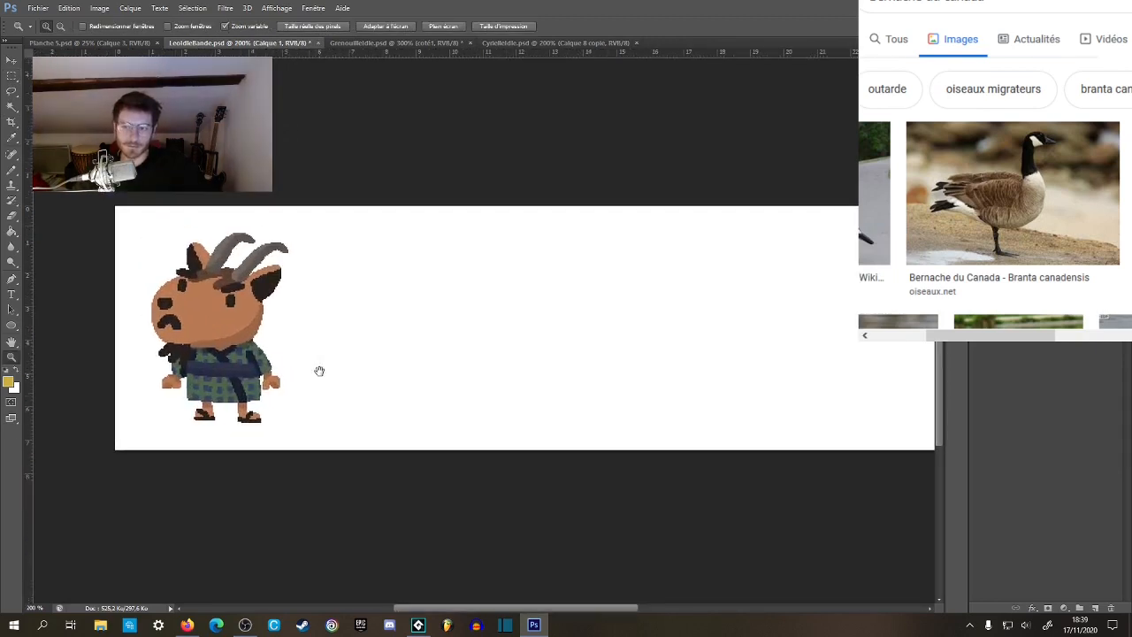
key(ctrl+v)
key(v)
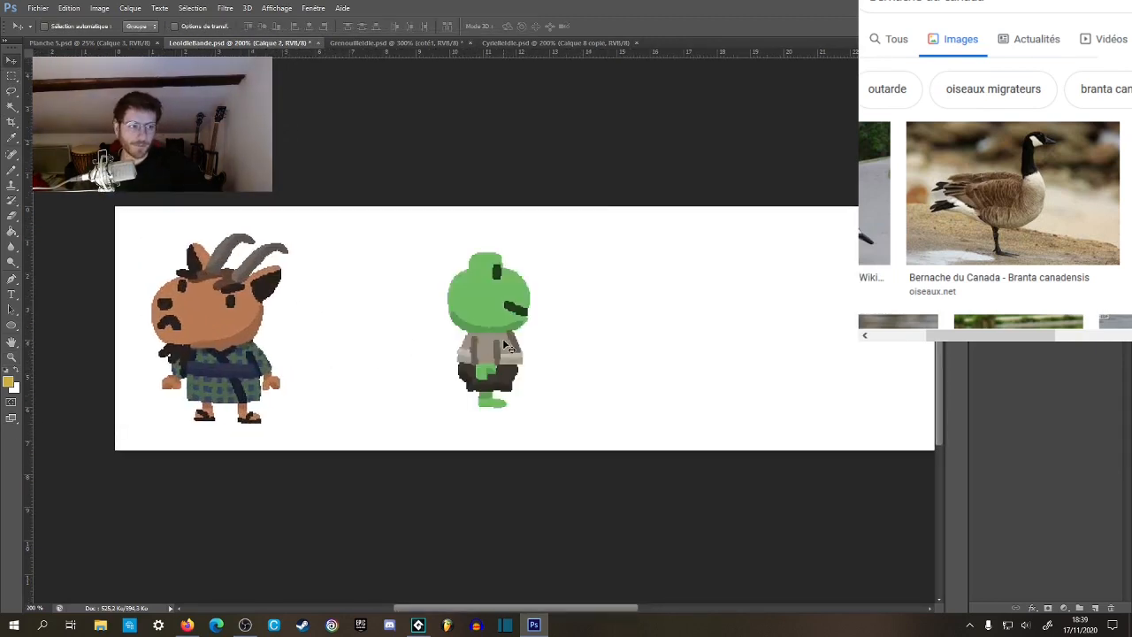
drag(508, 353, 285, 360)
drag(278, 365, 426, 371)
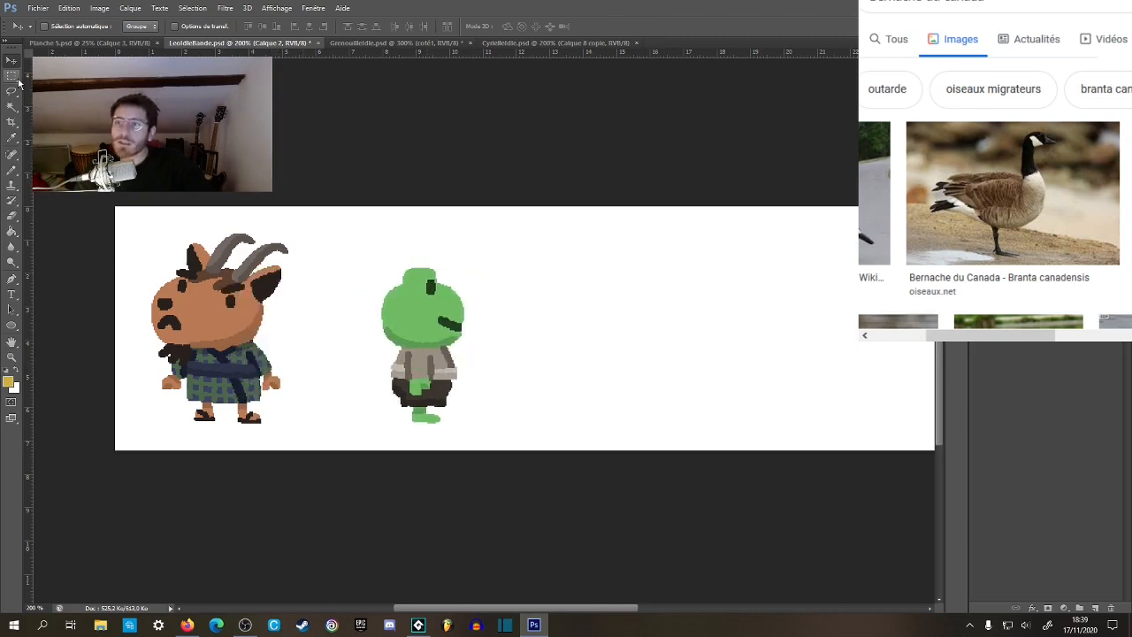
Hide the white background and erase the leftover white area behind the frog's back using a Magic Wand selection.
key(w)
click(979, 311)
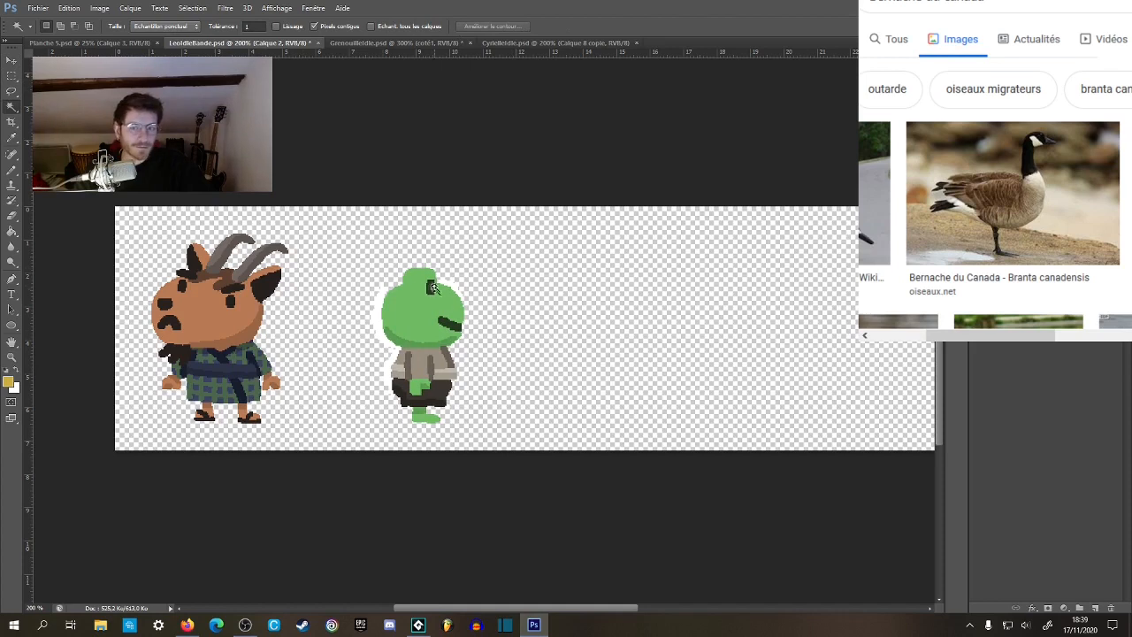
click(376, 309)
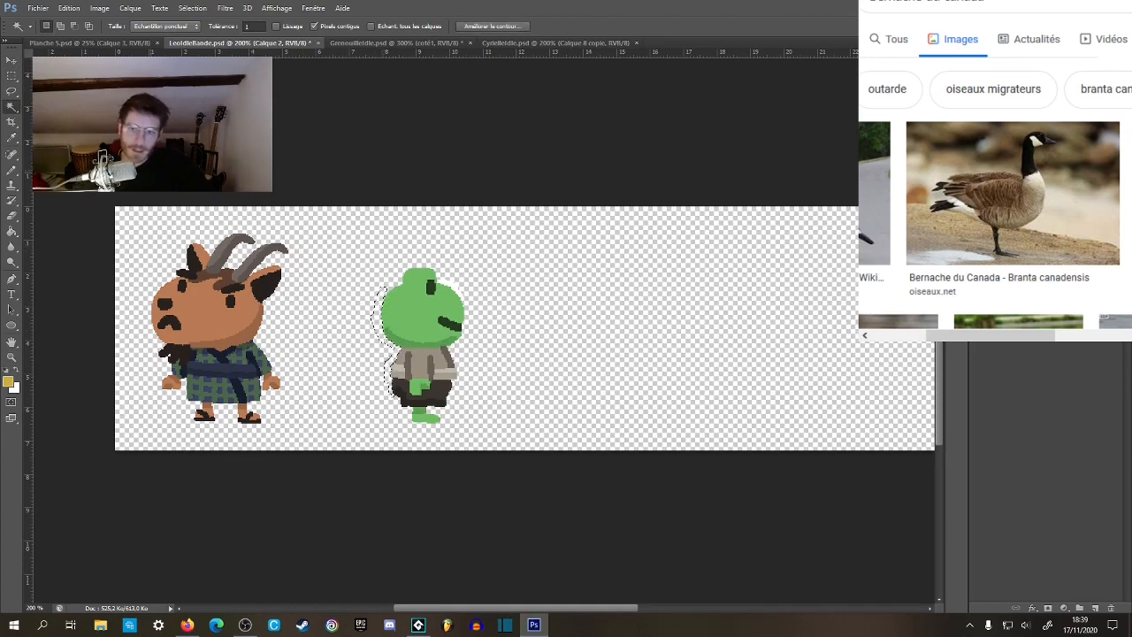
Recolour the frog's light waist band with the light and dark navy tones of the goat's belt, using the Paint Bucket.
key(z)
click(294, 345)
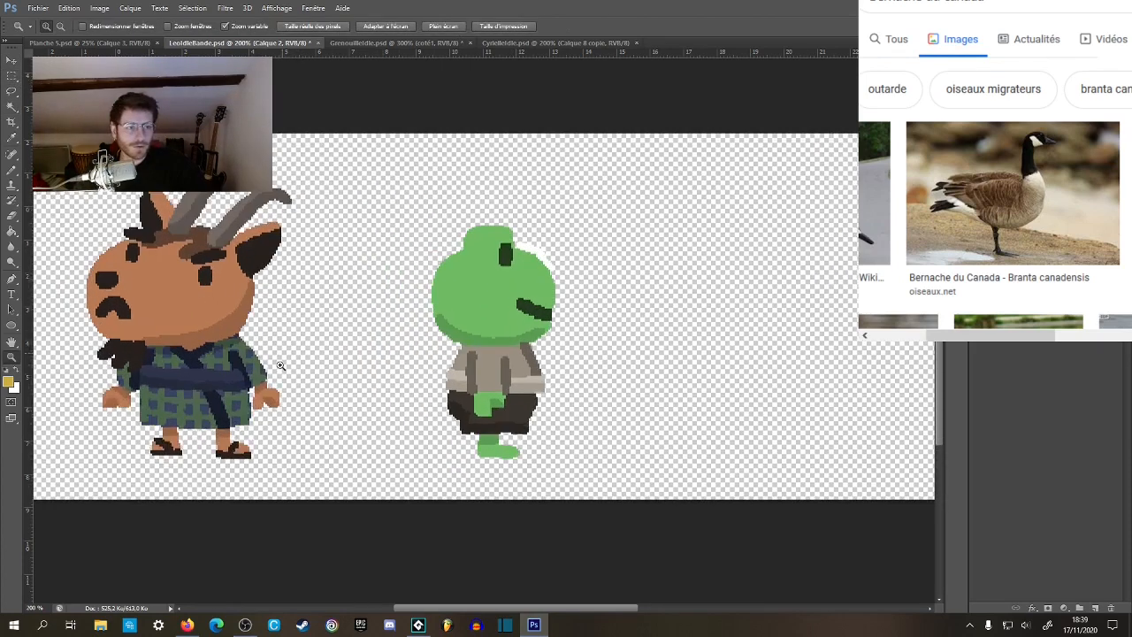
drag(280, 361, 348, 369)
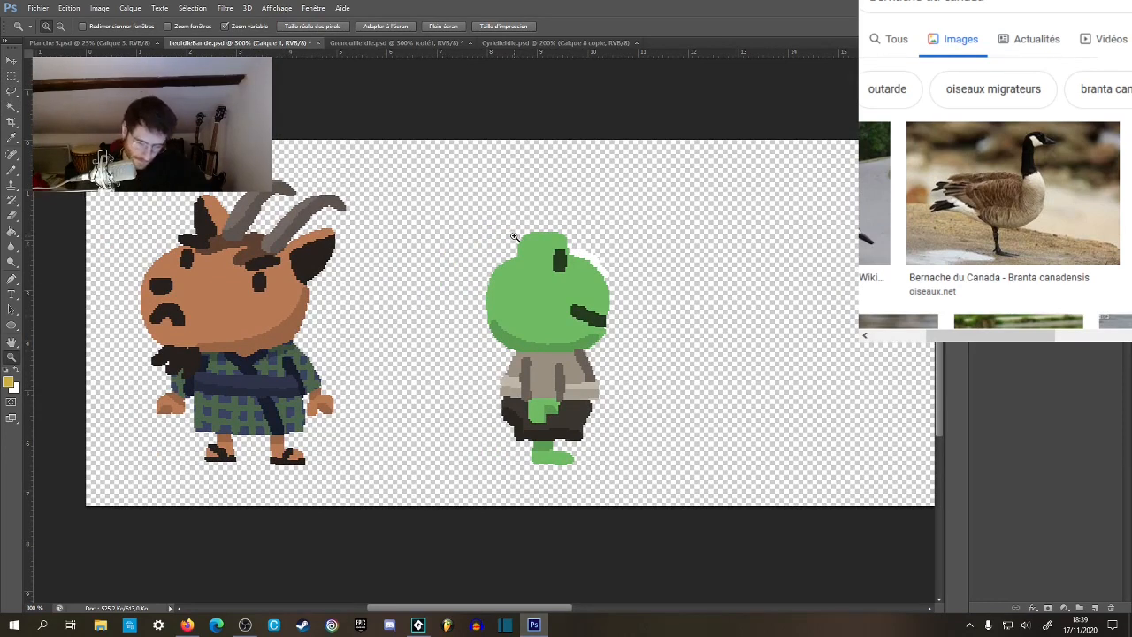
click(631, 380)
mouse_move(642, 388)
mouse_down()
mouse_move(731, 367)
mouse_move(742, 382)
mouse_up()
key(g)
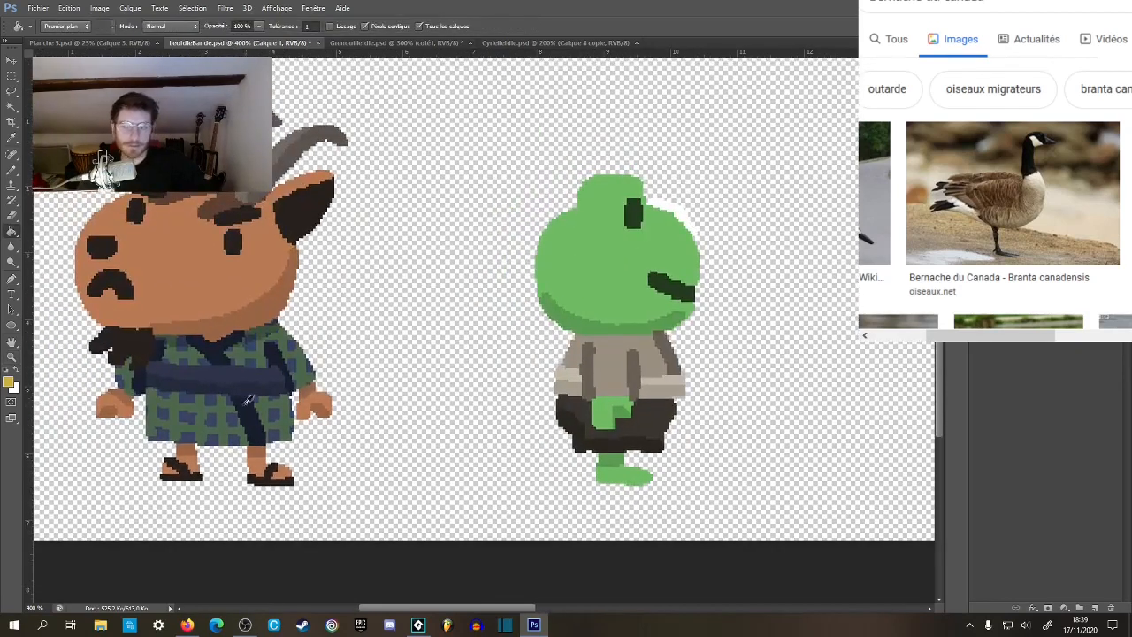
alt+click(260, 366)
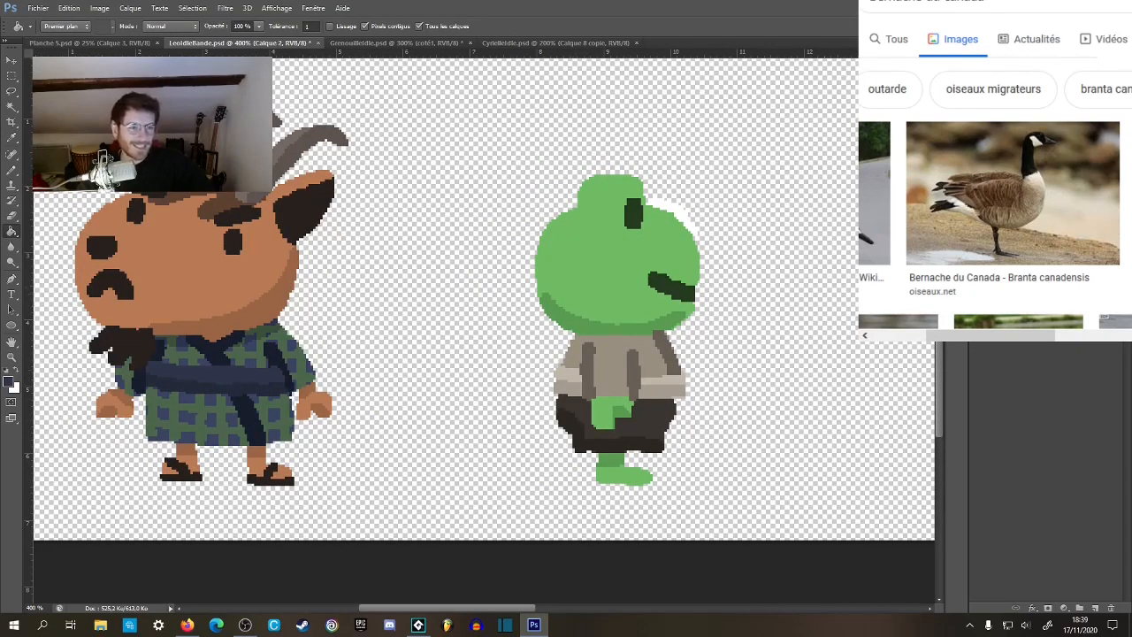
click(570, 381)
click(655, 388)
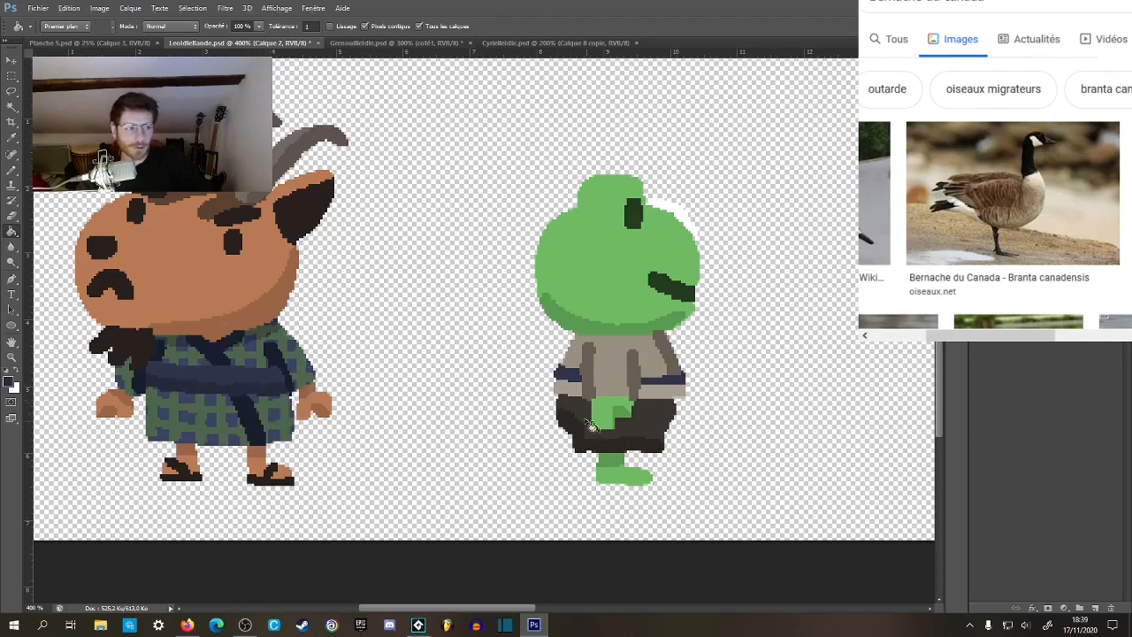
click(565, 399)
click(651, 402)
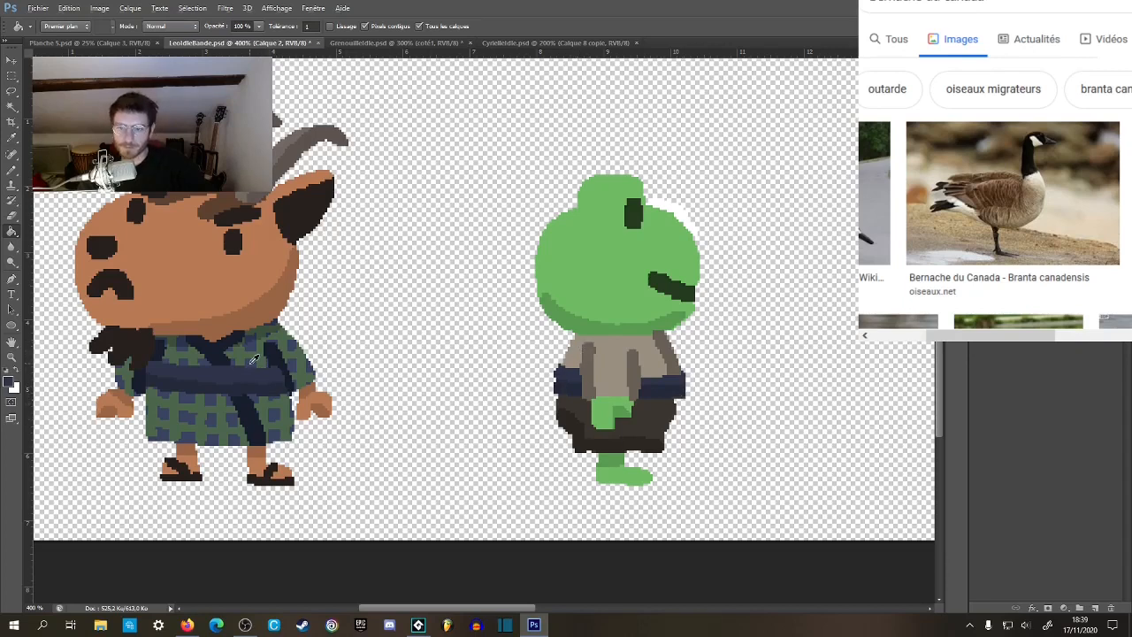
Fill the frog's shirt with the goat's kimono blue and its sleeve lines and back fold with the darkest navy.
click(595, 361)
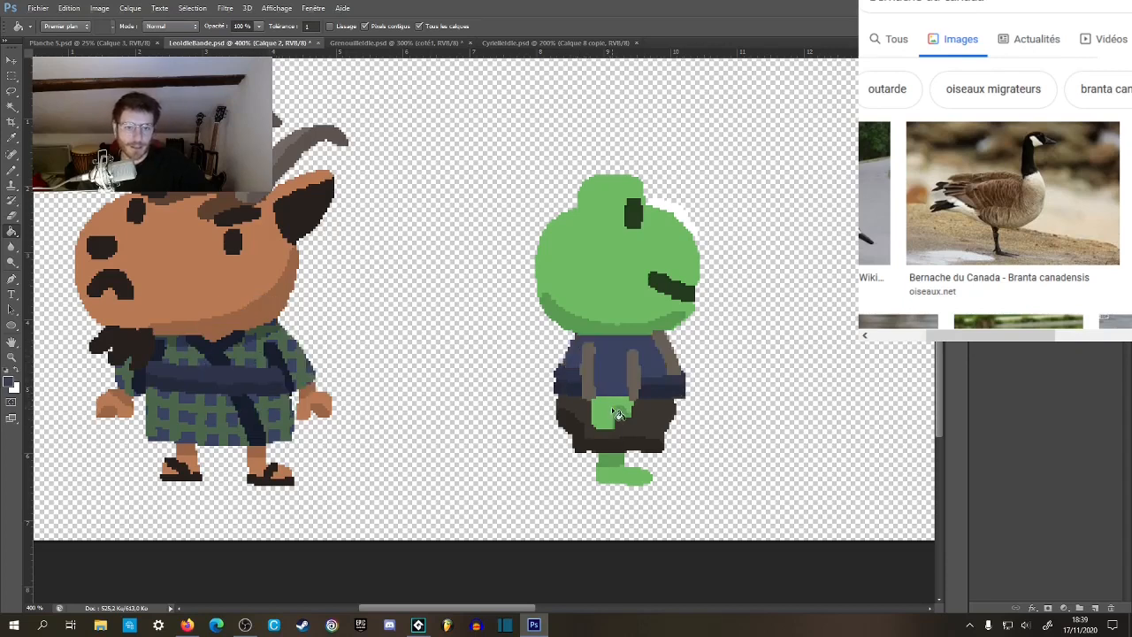
click(279, 354)
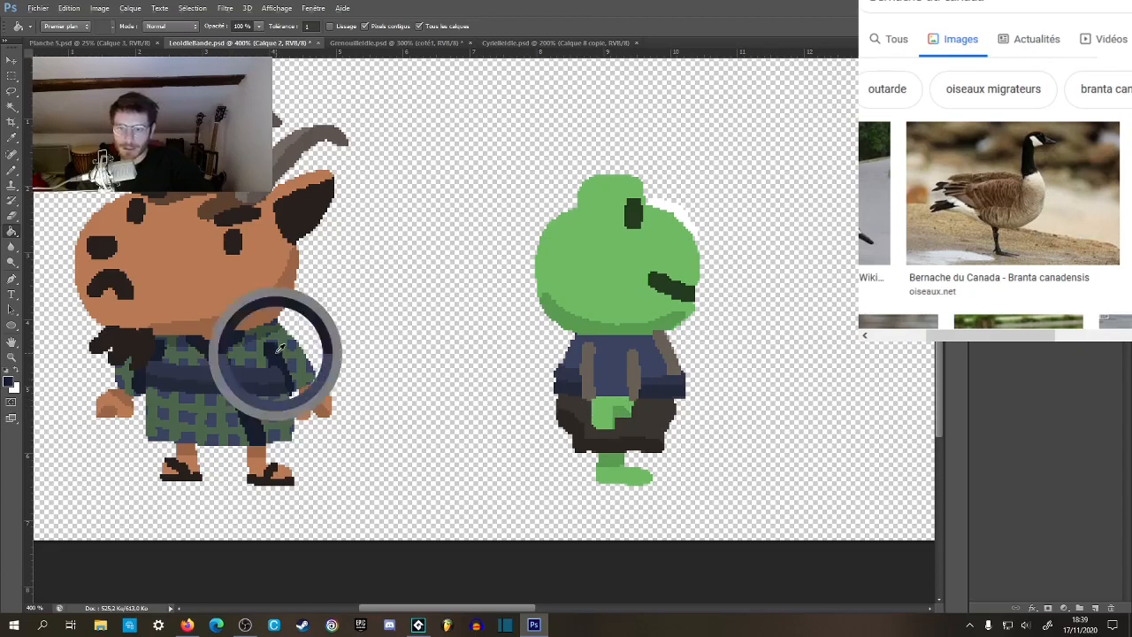
click(637, 379)
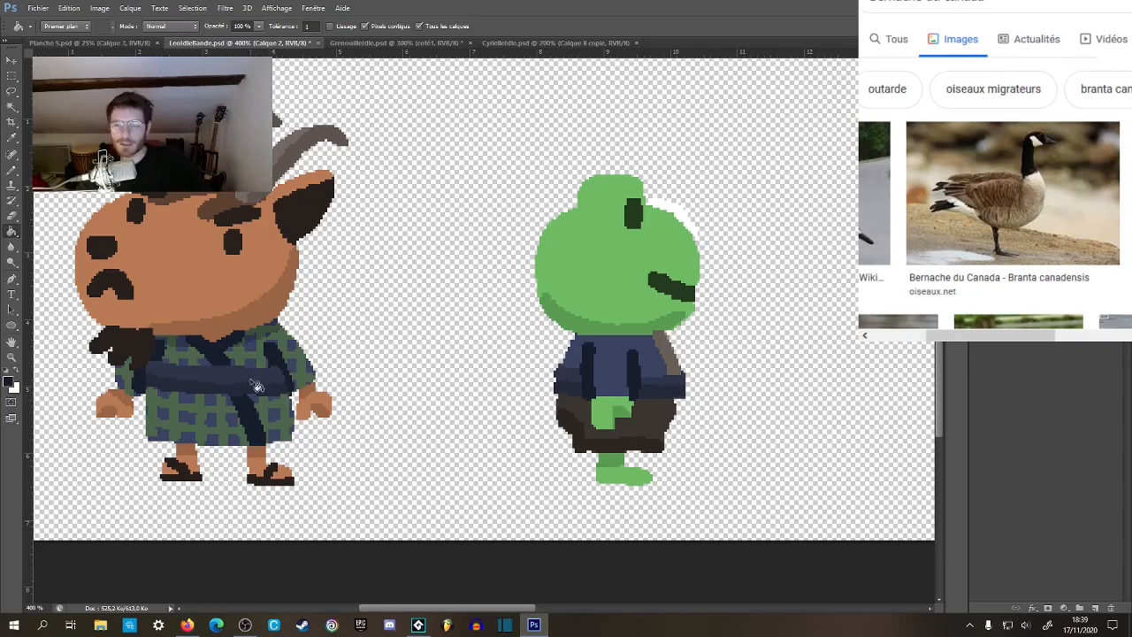
click(665, 350)
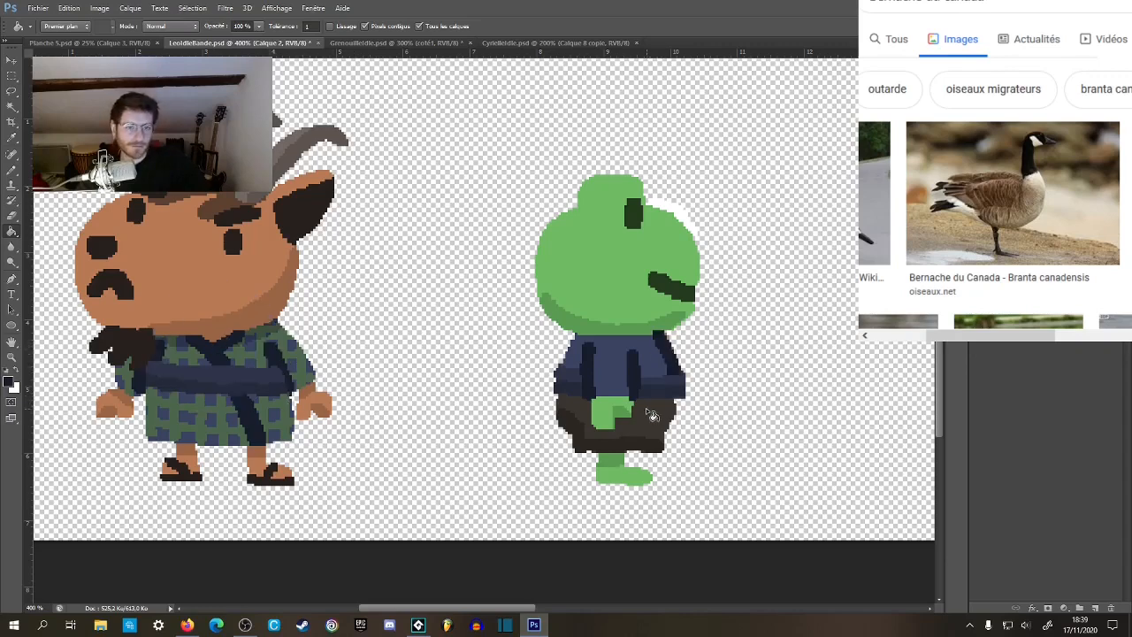
Fill the frog's shorts with the shirt's blue and their shaded lower edge with a darker navy.
key(z)
click(699, 346)
click(711, 340)
click(711, 340)
click(710, 342)
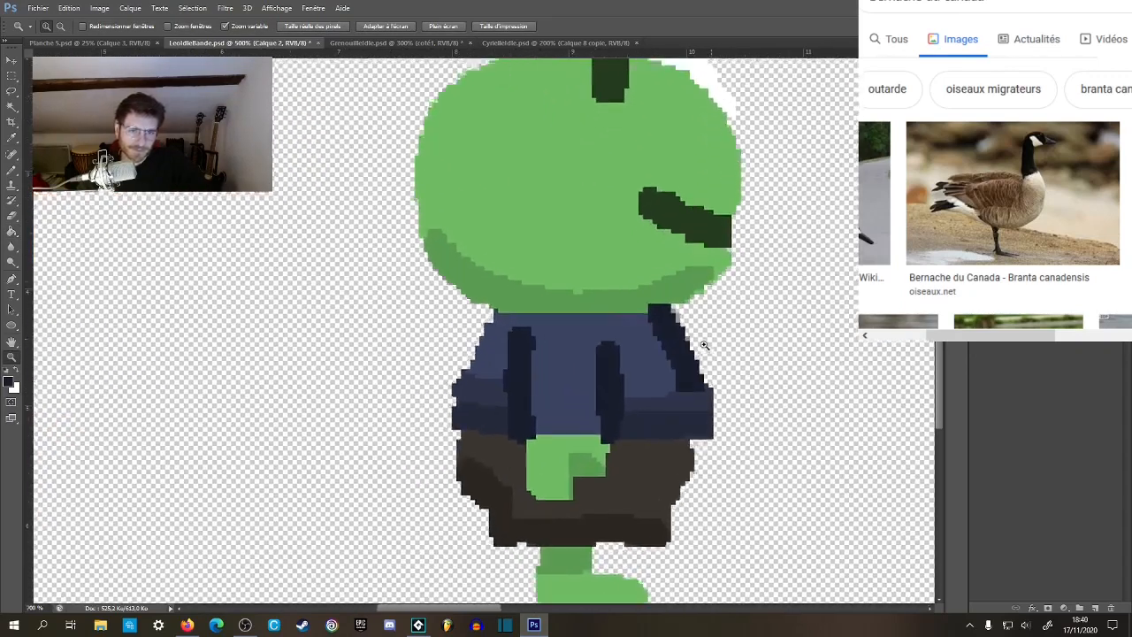
click(706, 345)
key(g)
alt+click(645, 315)
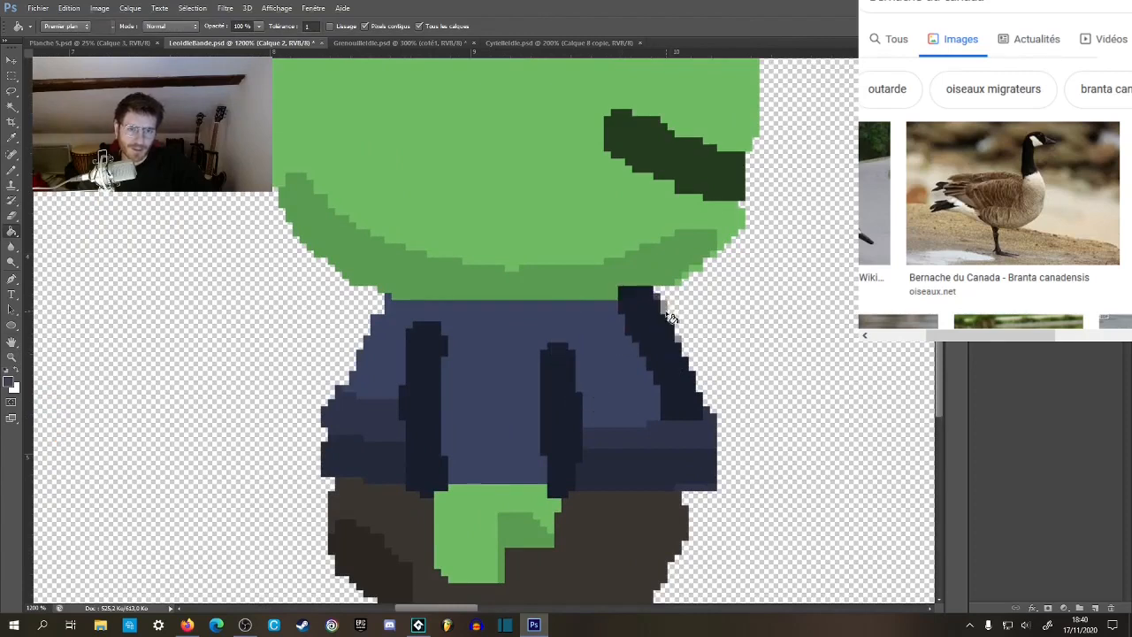
key(z)
alt+click(715, 375)
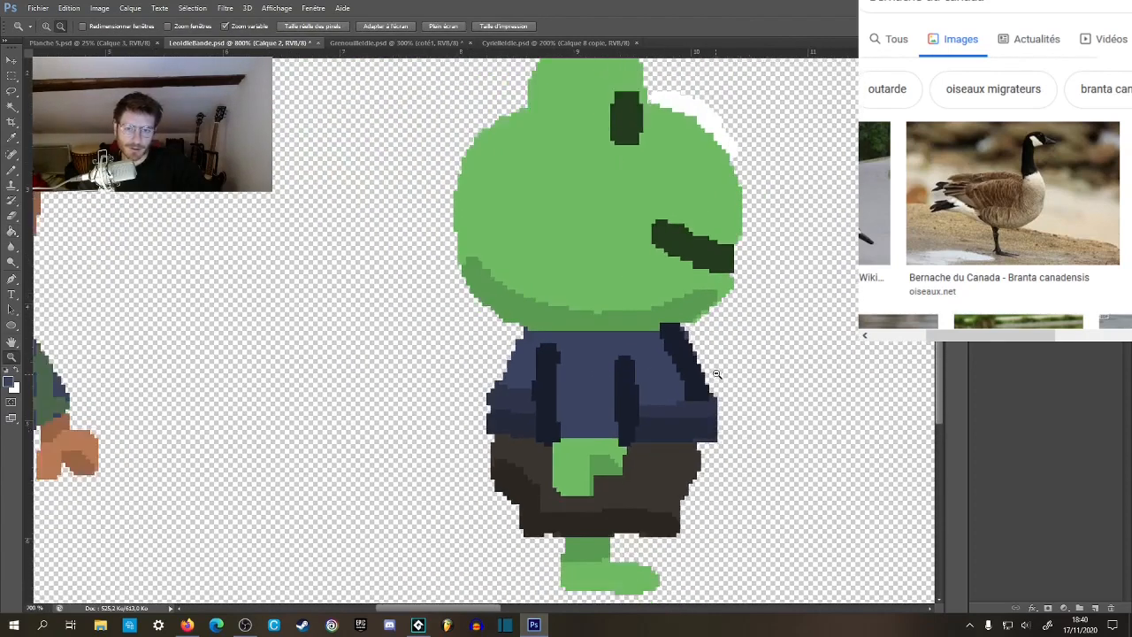
alt+click(717, 374)
alt+click(718, 374)
key(g)
drag(366, 459, 417, 445)
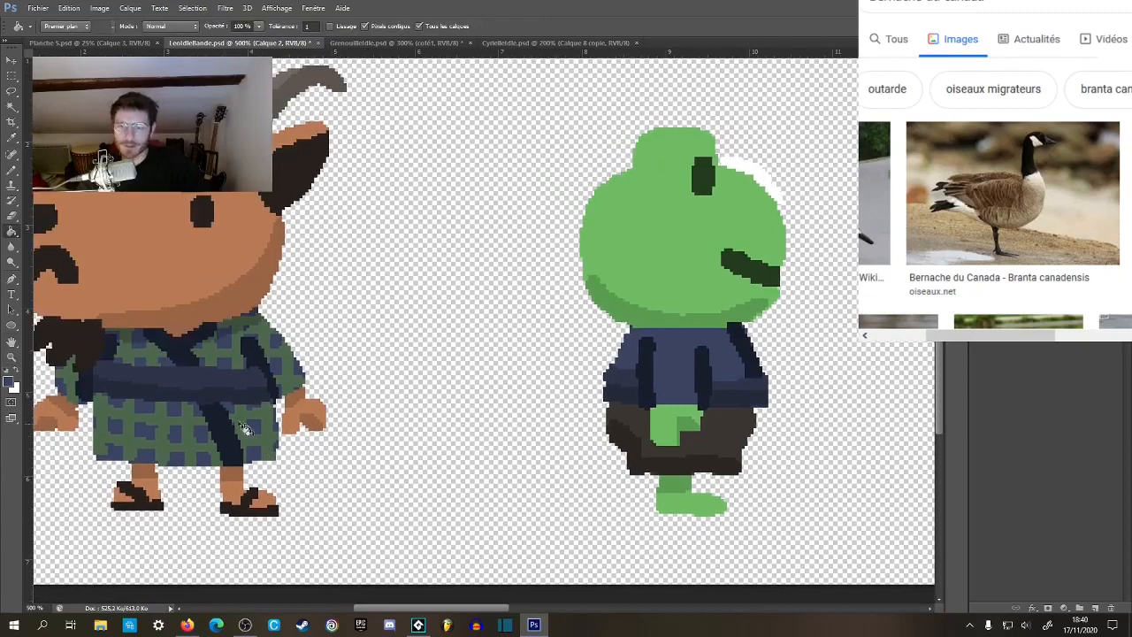
click(732, 442)
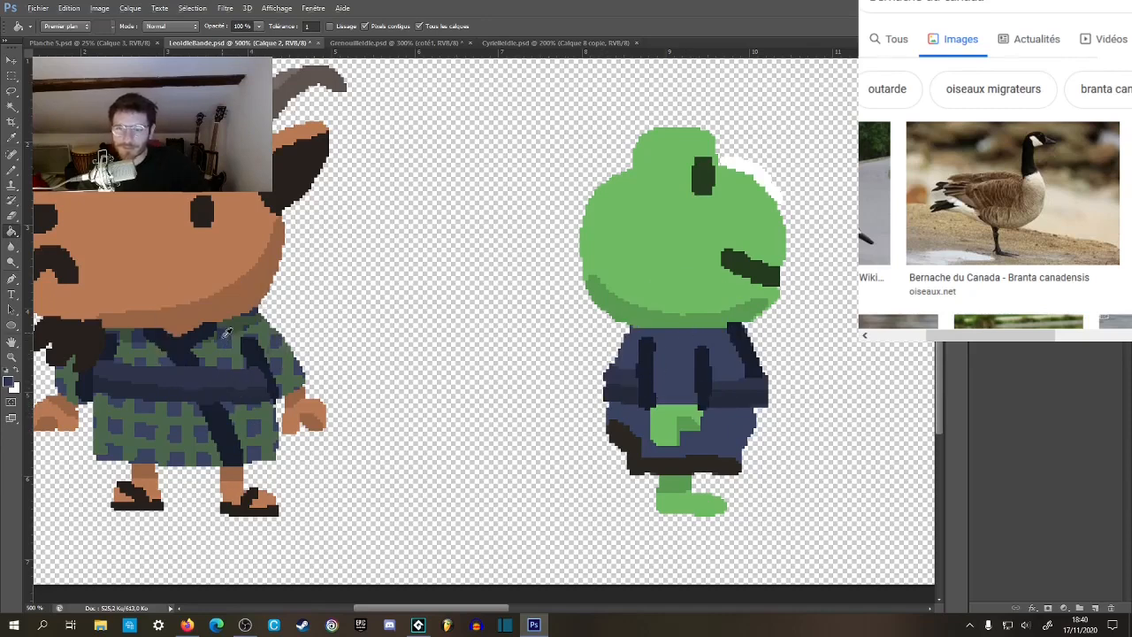
click(639, 455)
Select the shirt's blue area, draw a darker shadow strip under the head with a 6 px Pencil, and clear the selection.
key(z)
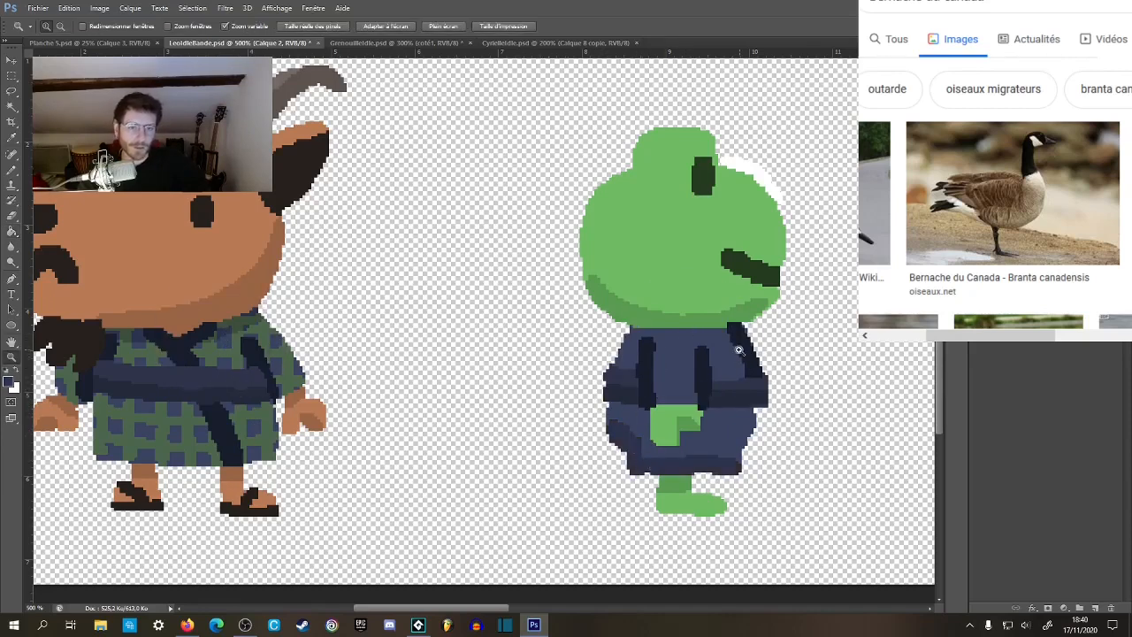
click(734, 346)
key(w)
click(644, 352)
key(b)
right_click(671, 330)
drag(770, 341, 726, 336)
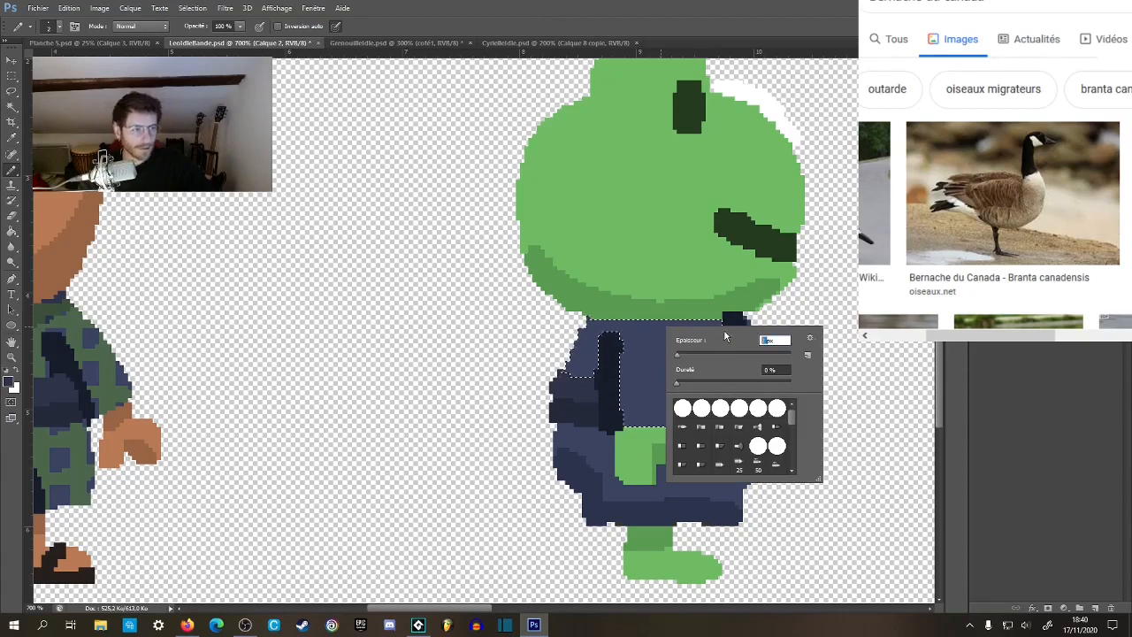
text(6)
key(Return)
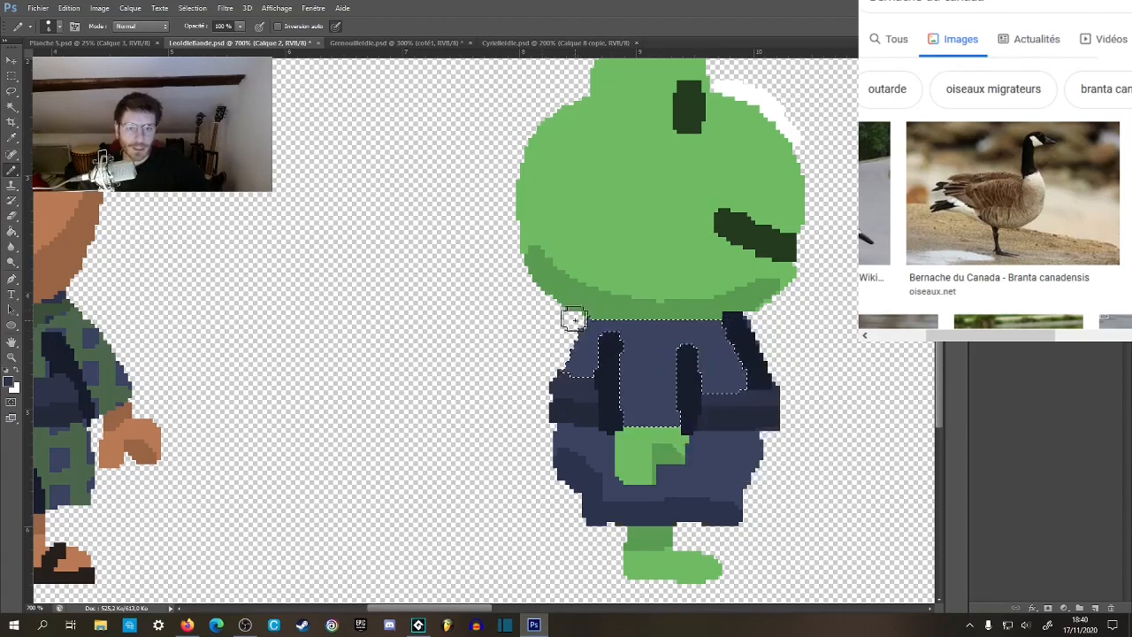
key(ctrl+d)
drag(669, 346, 705, 316)
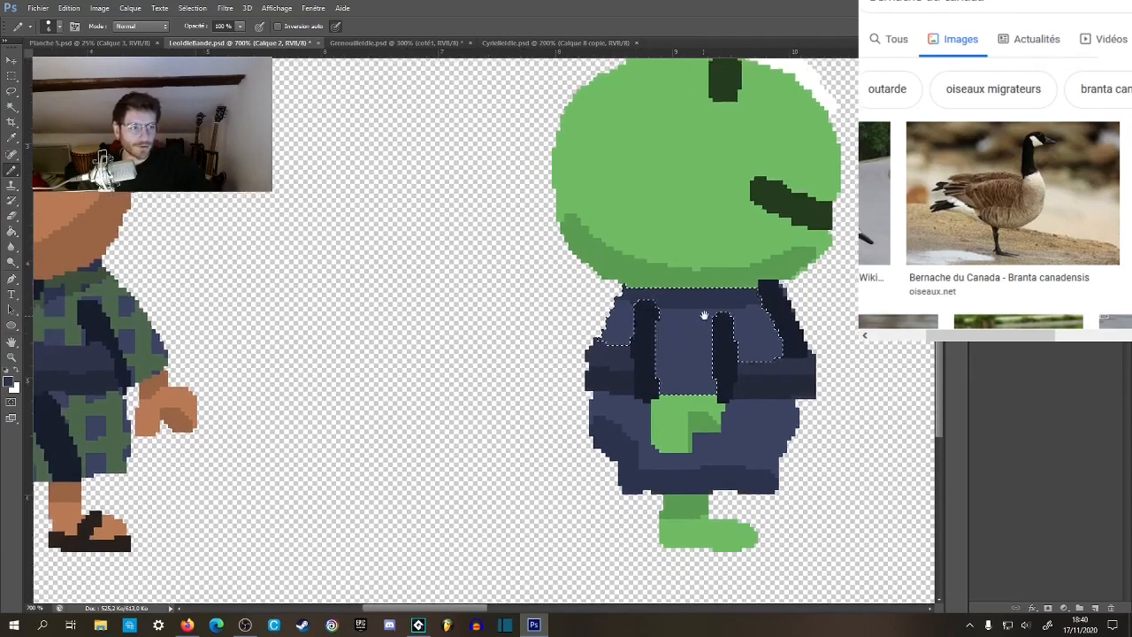
key(z)
alt+click(709, 326)
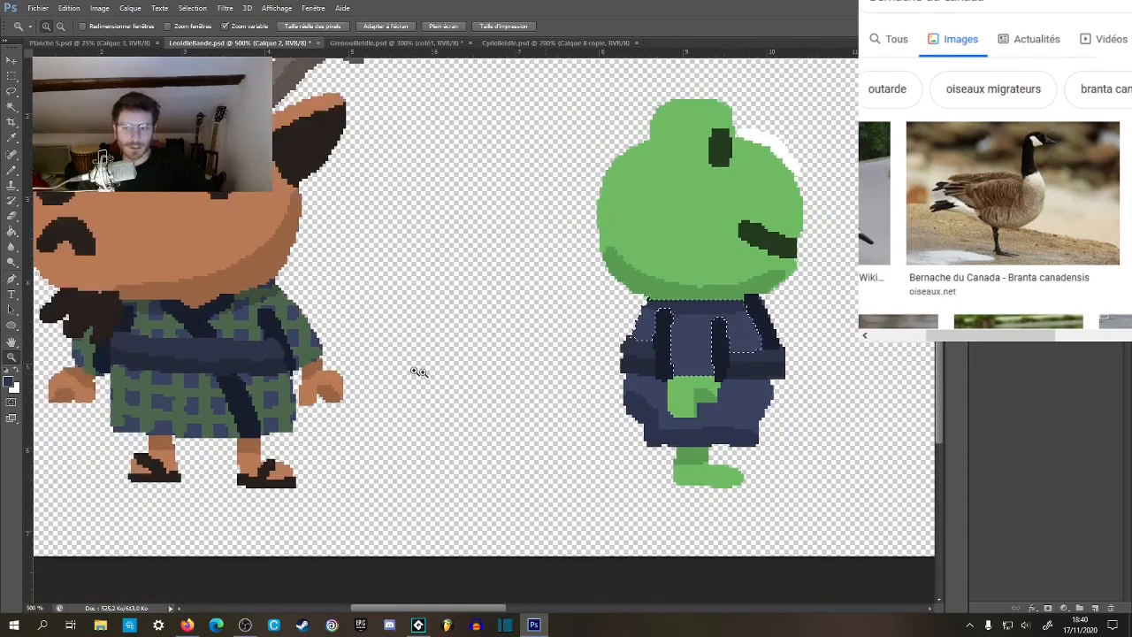
click(13, 76)
click(546, 354)
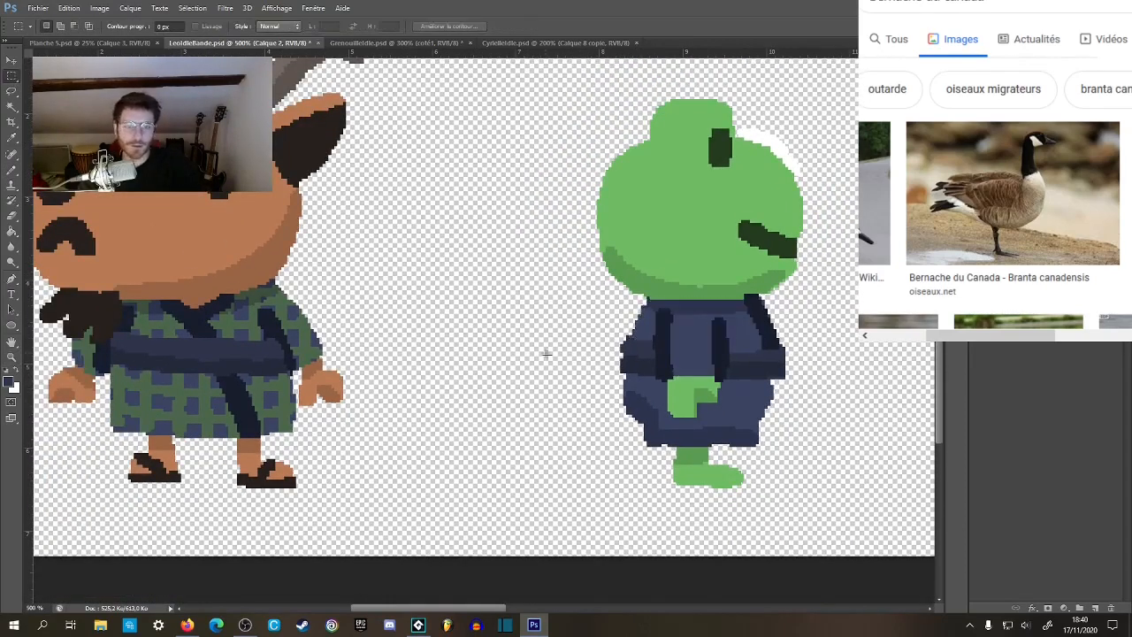
key(b)
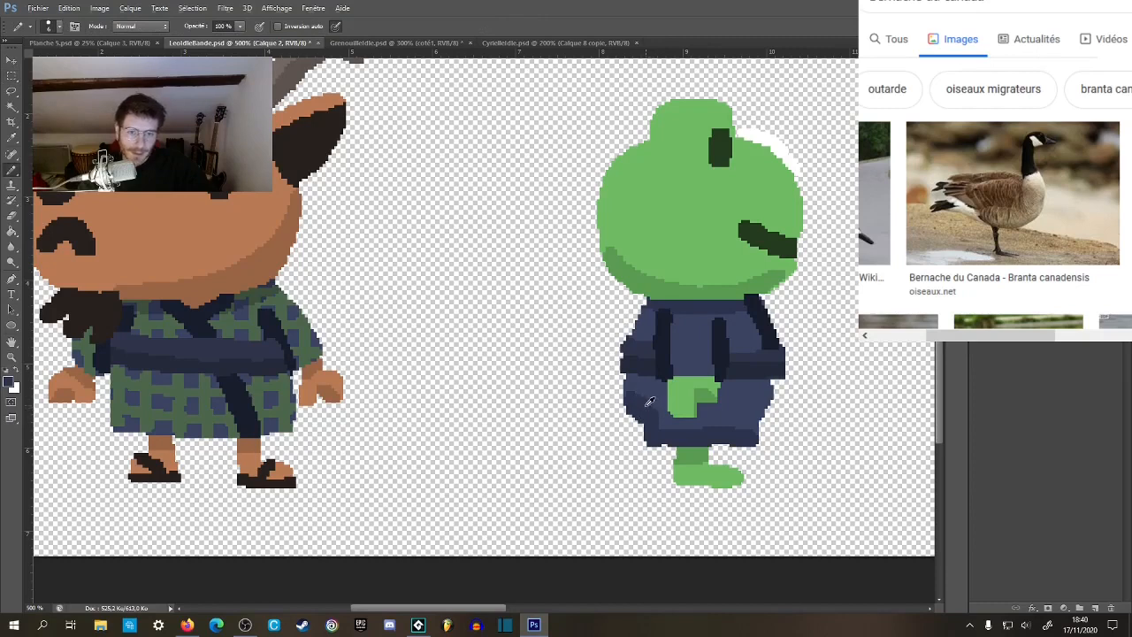
Extend the frog's shorts into a straight kimono skirt with the Pencil, using dark navy along the back and hem and blue at the front.
scroll(650, 402, up, 2)
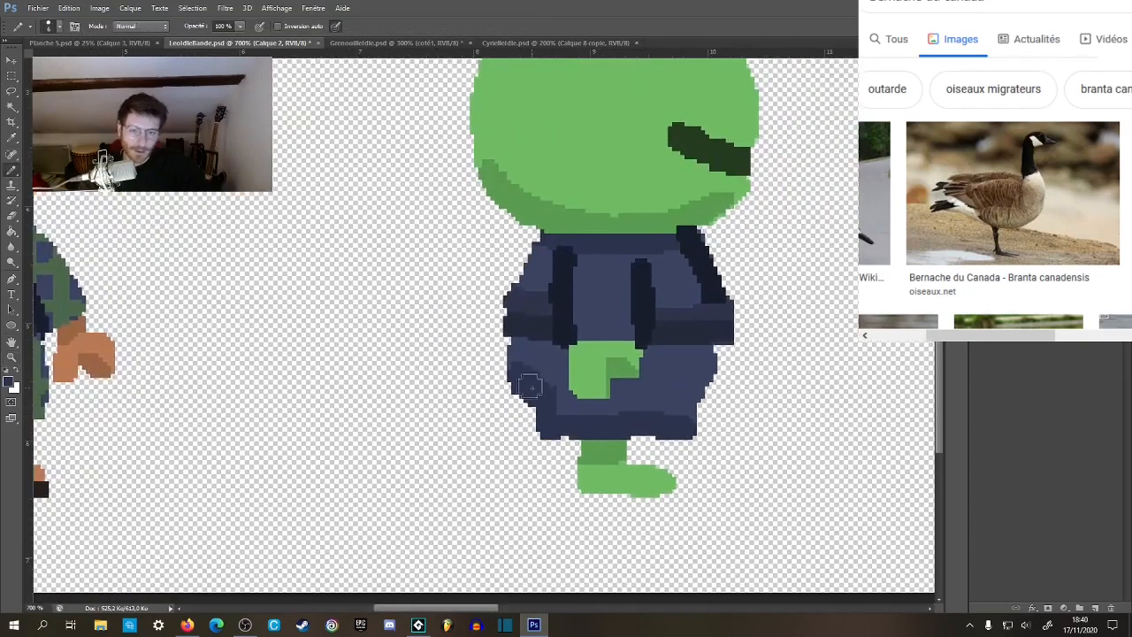
mouse_move(529, 385)
mouse_down()
mouse_move(514, 376)
mouse_move(522, 431)
mouse_move(691, 429)
mouse_move(696, 419)
mouse_up()
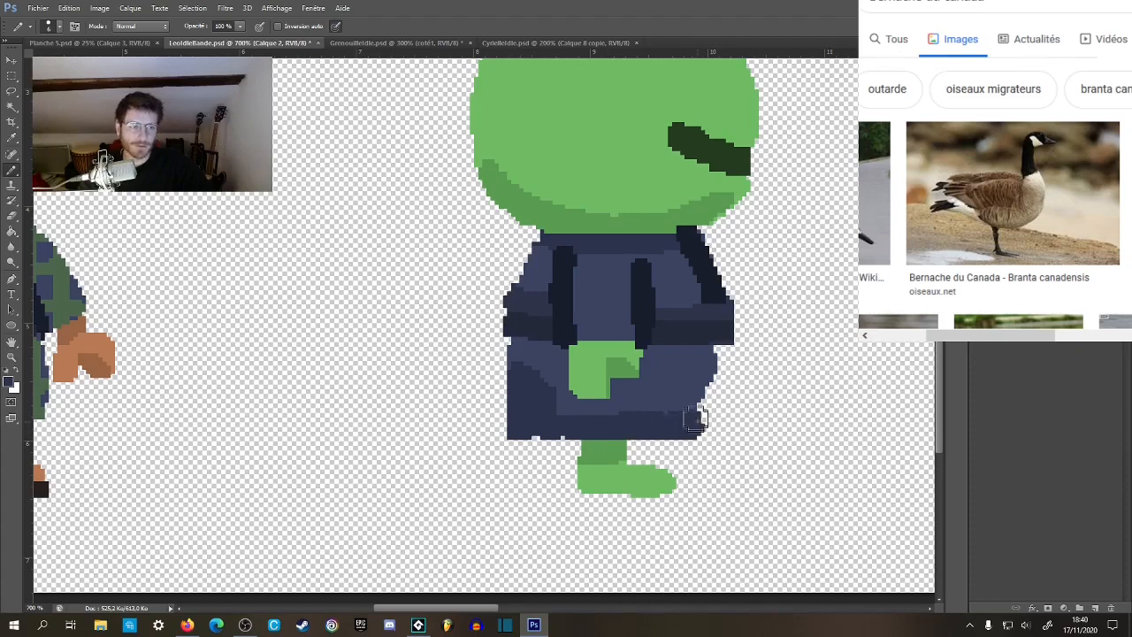
mouse_move(712, 352)
mouse_down()
mouse_move(704, 404)
mouse_move(719, 365)
mouse_move(736, 390)
mouse_up()
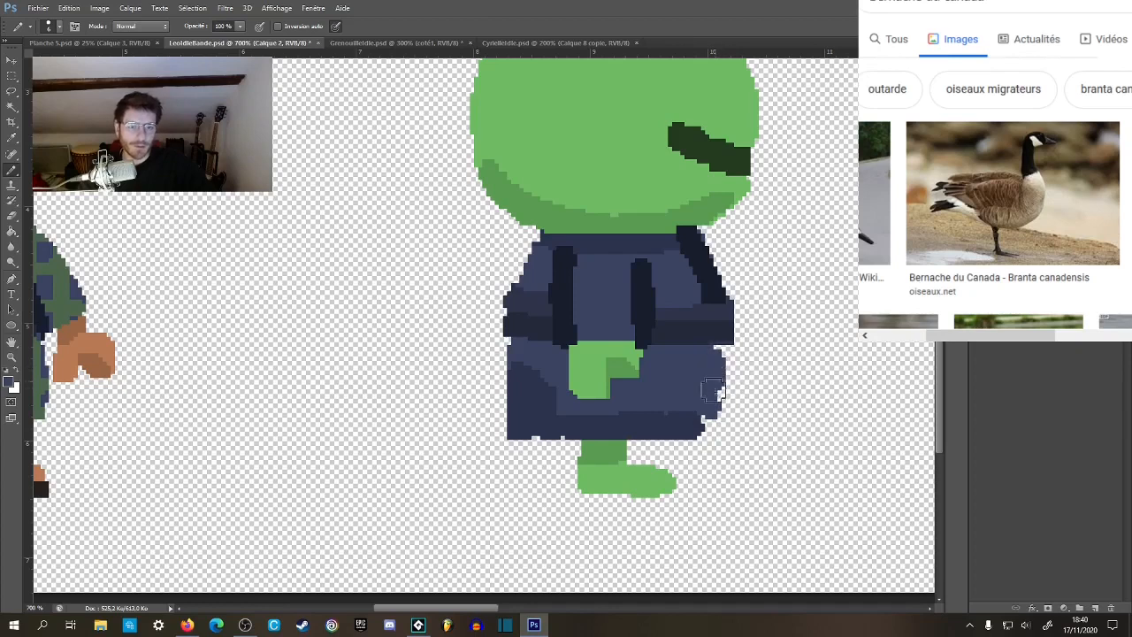
drag(704, 424, 709, 426)
alt+click(713, 333)
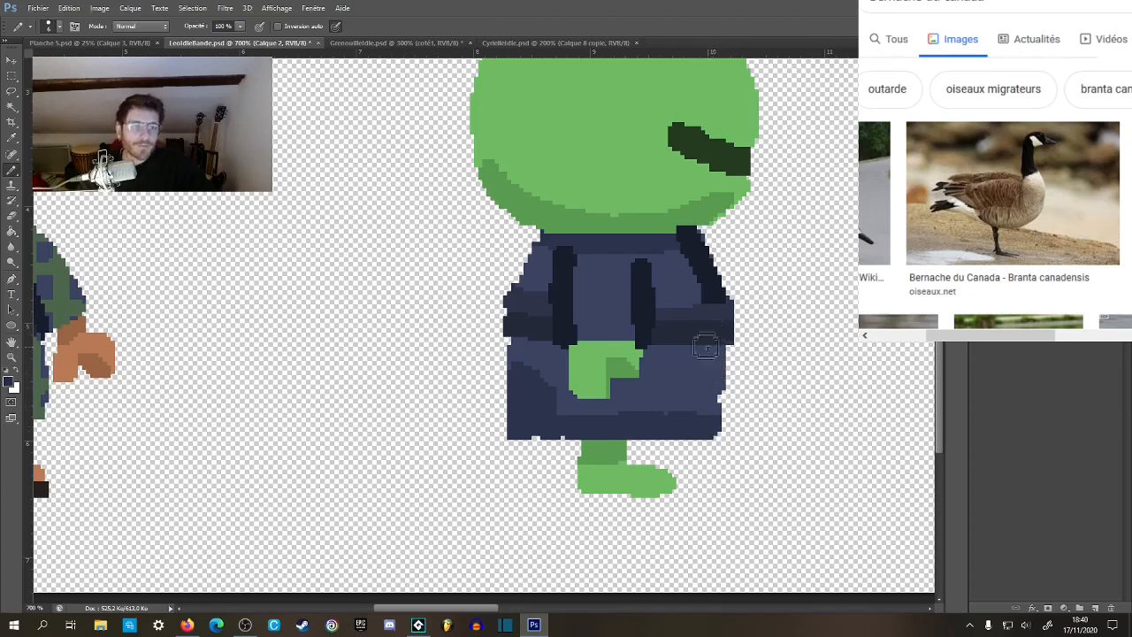
Fill the gaps along the skirt's front edge with blue to straighten it.
alt+click(691, 398)
alt+click(693, 399)
alt+click(692, 399)
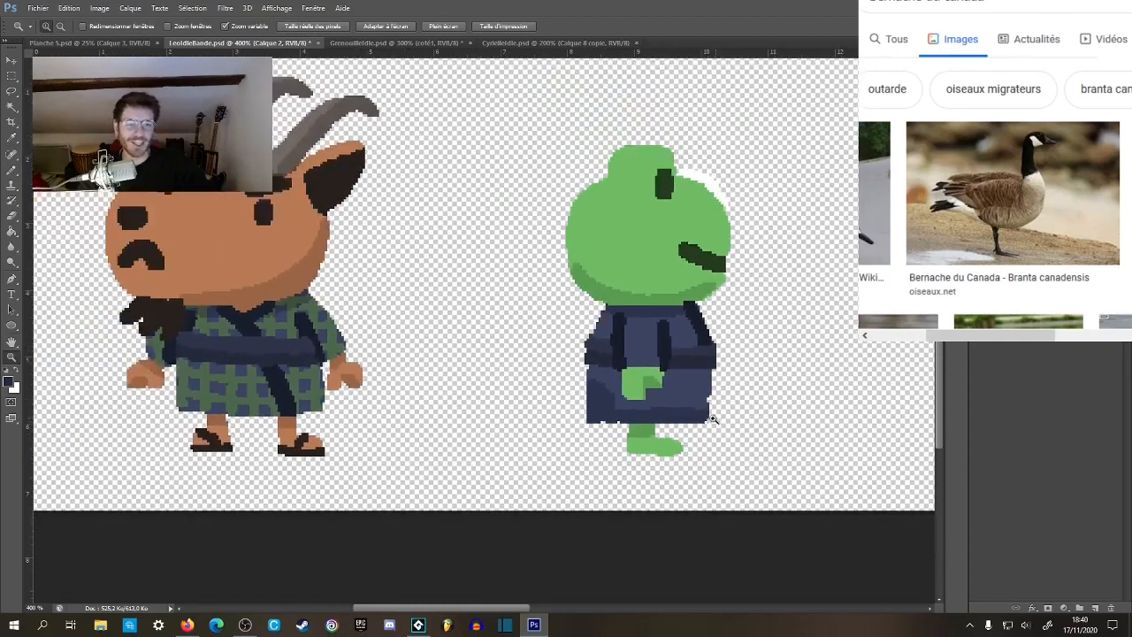
ctrl+click(708, 404)
ctrl+click(709, 405)
ctrl+click(709, 405)
ctrl+click(709, 404)
alt+click(691, 361)
drag(699, 389, 696, 386)
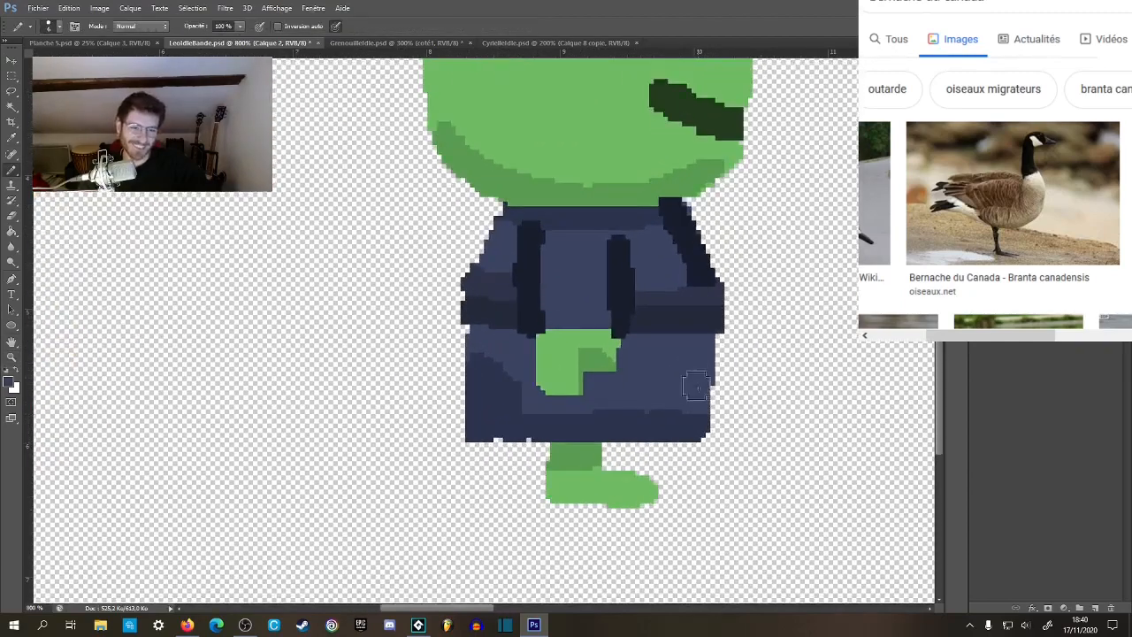
alt+click(716, 431)
alt+click(718, 433)
alt+click(718, 434)
alt+click(718, 433)
ctrl+click(627, 447)
ctrl+click(619, 450)
ctrl+click(619, 450)
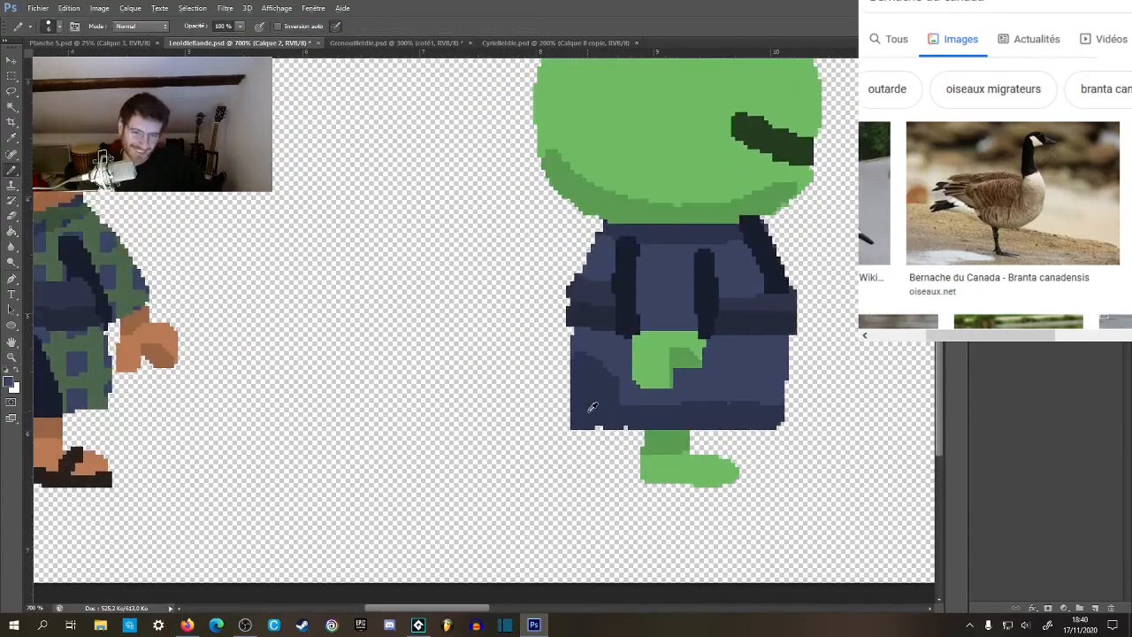
Round off the skirt's lower back corner by painting it white, deleting the white with the Magic Wand, and clear the selection.
click(18, 376)
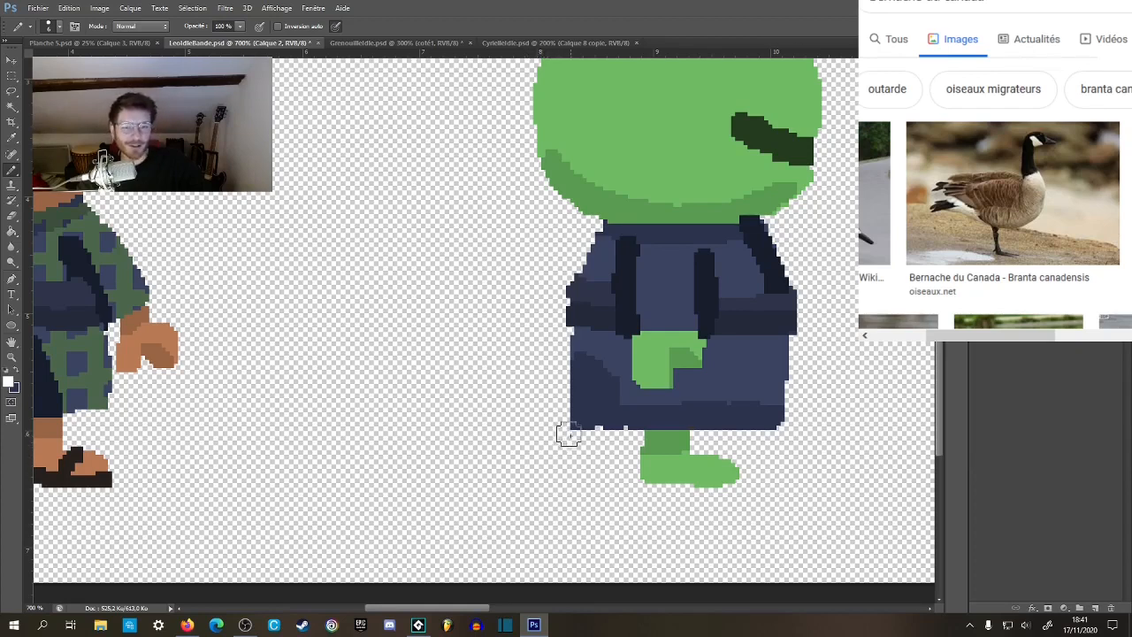
mouse_move(572, 443)
mouse_down()
mouse_move(582, 450)
mouse_move(557, 425)
mouse_move(581, 450)
mouse_up()
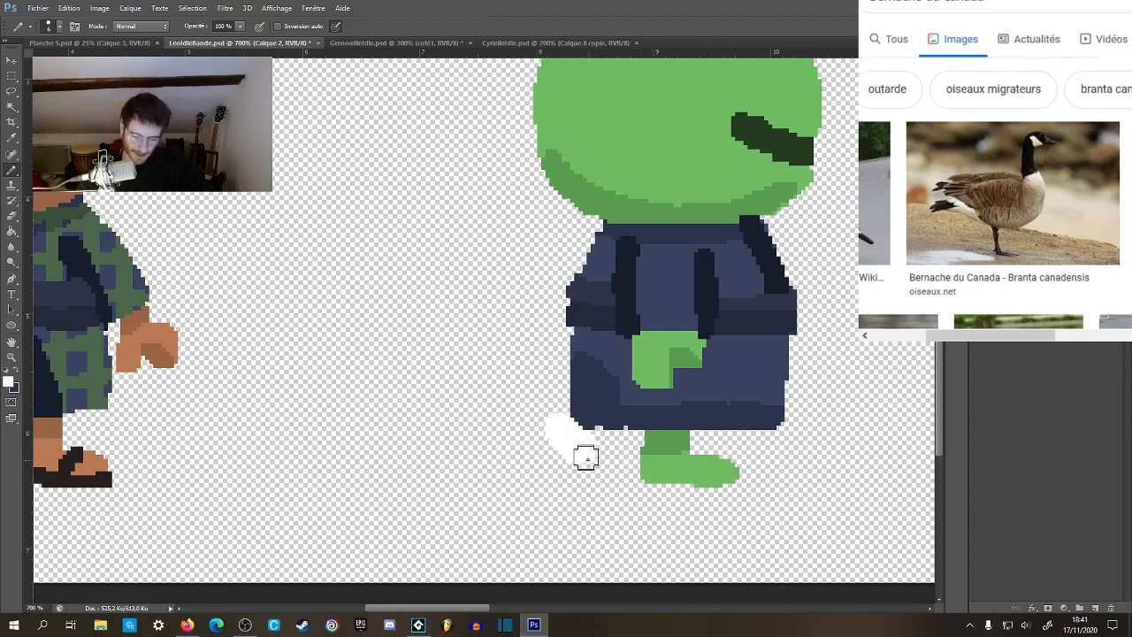
key(w)
click(575, 451)
key(Delete)
click(571, 498)
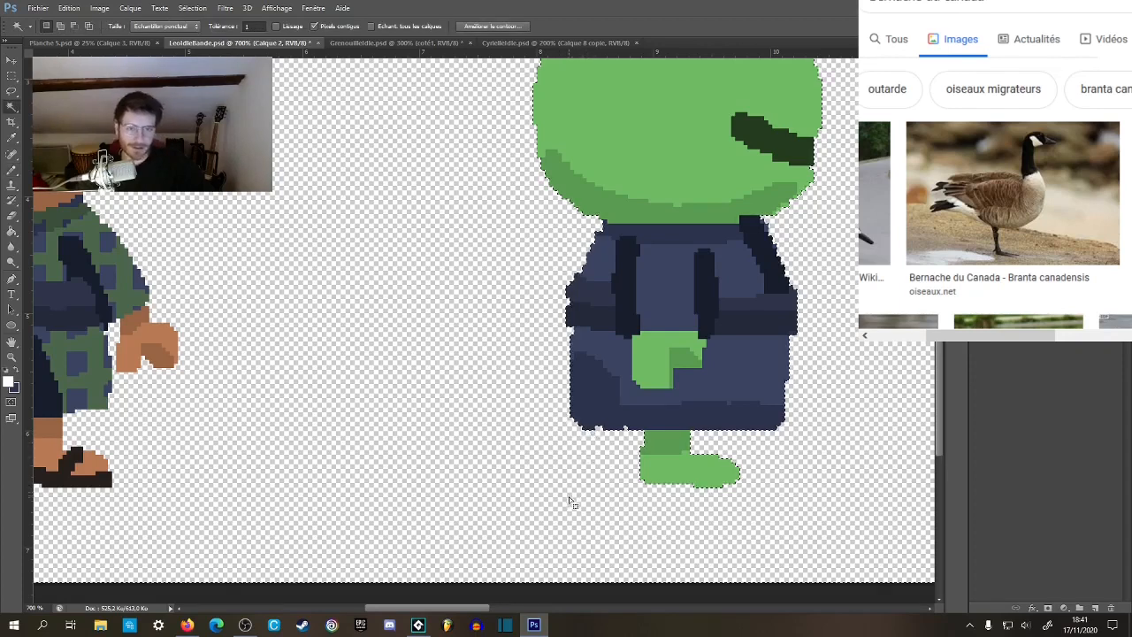
click(12, 77)
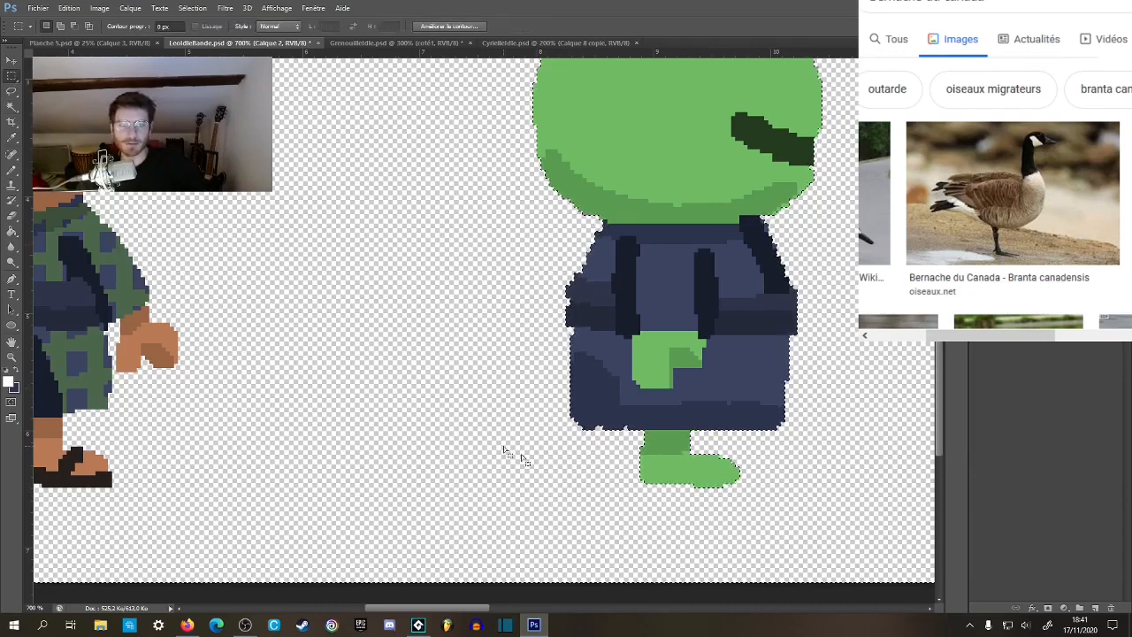
key(ctrl+d)
Draw a vertical band in the darkest navy down the skirt's front edge with the Pencil.
key(z)
scroll(598, 461, down, 3)
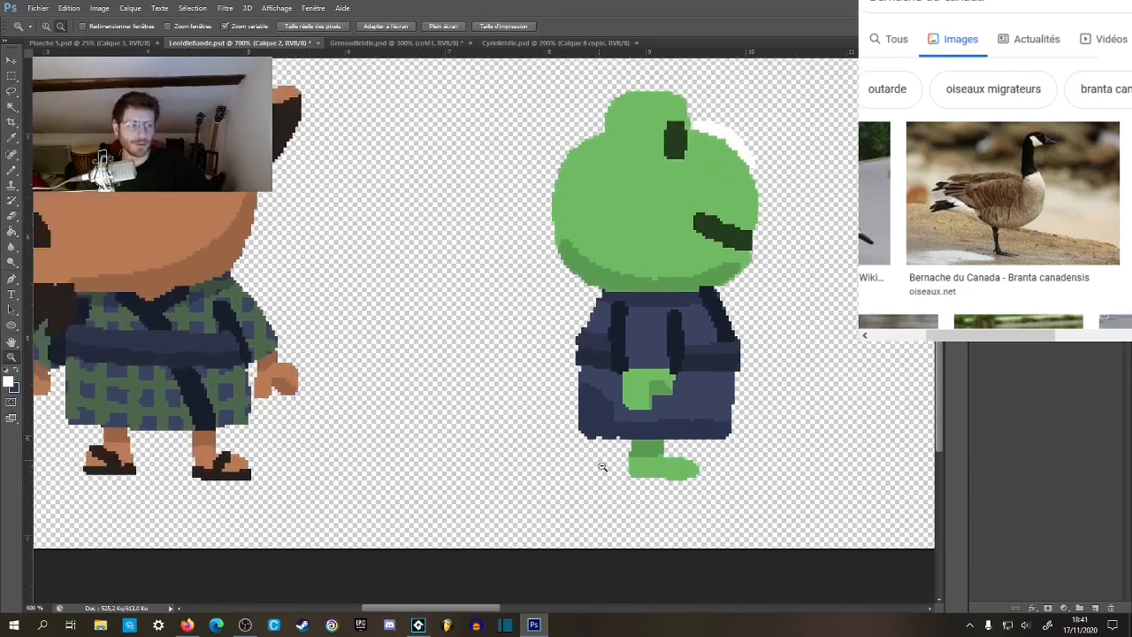
click(574, 446)
drag(595, 459, 625, 462)
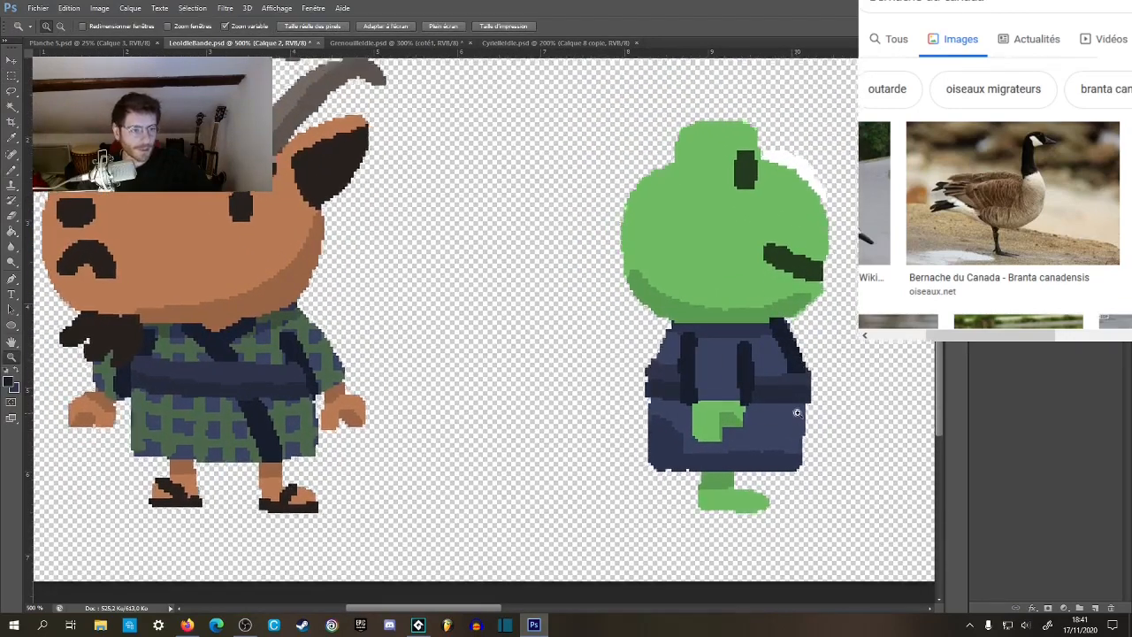
click(814, 396)
mouse_move(817, 396)
mouse_down()
mouse_move(744, 366)
mouse_move(675, 363)
mouse_move(678, 458)
mouse_up()
key(b)
click(674, 377)
key(z)
alt+click(686, 489)
alt+click(686, 490)
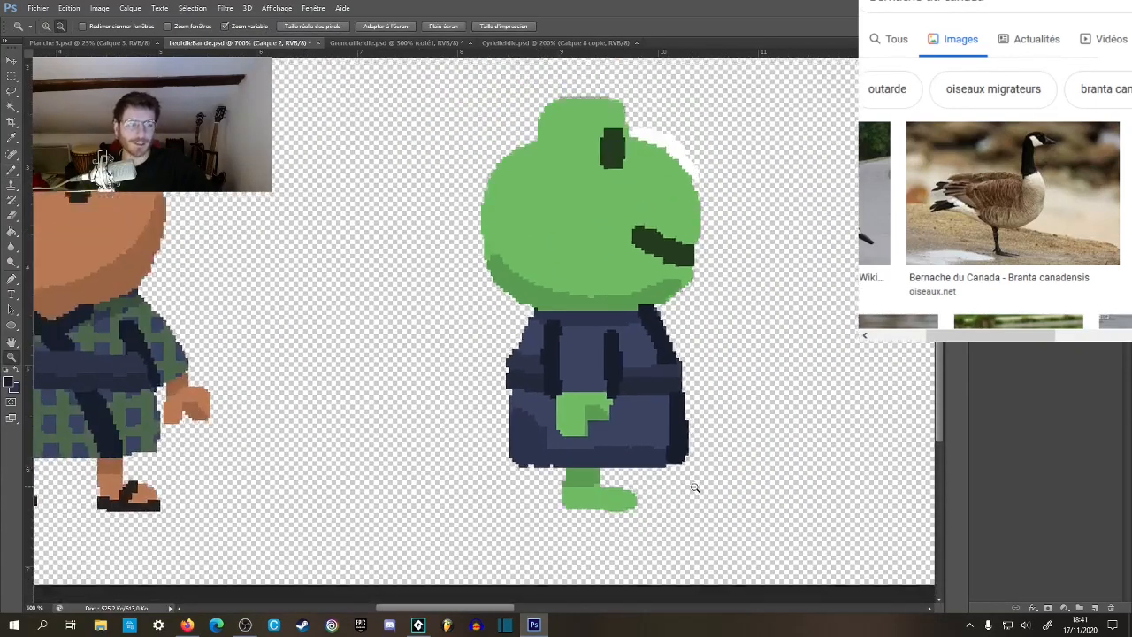
alt+click(687, 487)
key(b)
drag(593, 454, 641, 460)
Select the leftover white patch beside the frog's eye with the Magic Wand, delete it, and clear the selection.
key(z)
click(725, 246)
key(w)
click(727, 237)
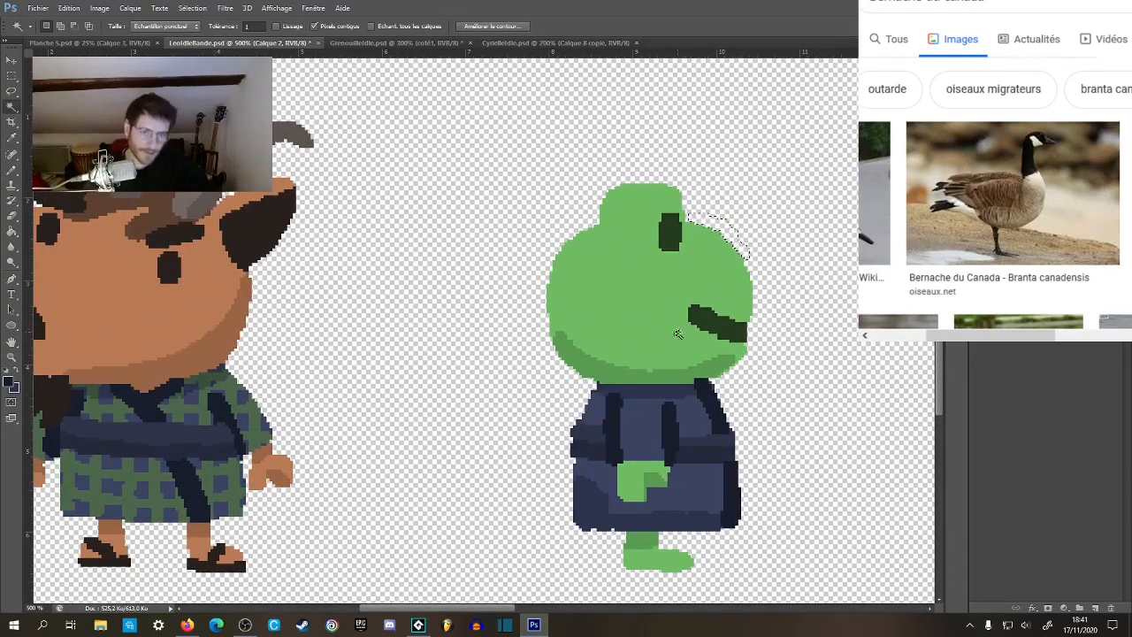
click(12, 76)
key(ctrl+d)
Recolour the frog's hand and its shaded part with the light and dark orange-brown tones of the goat's hand, using the Paint Bucket.
mouse_move(561, 393)
mouse_down()
mouse_move(620, 379)
mouse_move(634, 407)
mouse_move(669, 408)
mouse_move(582, 399)
mouse_up()
key(b)
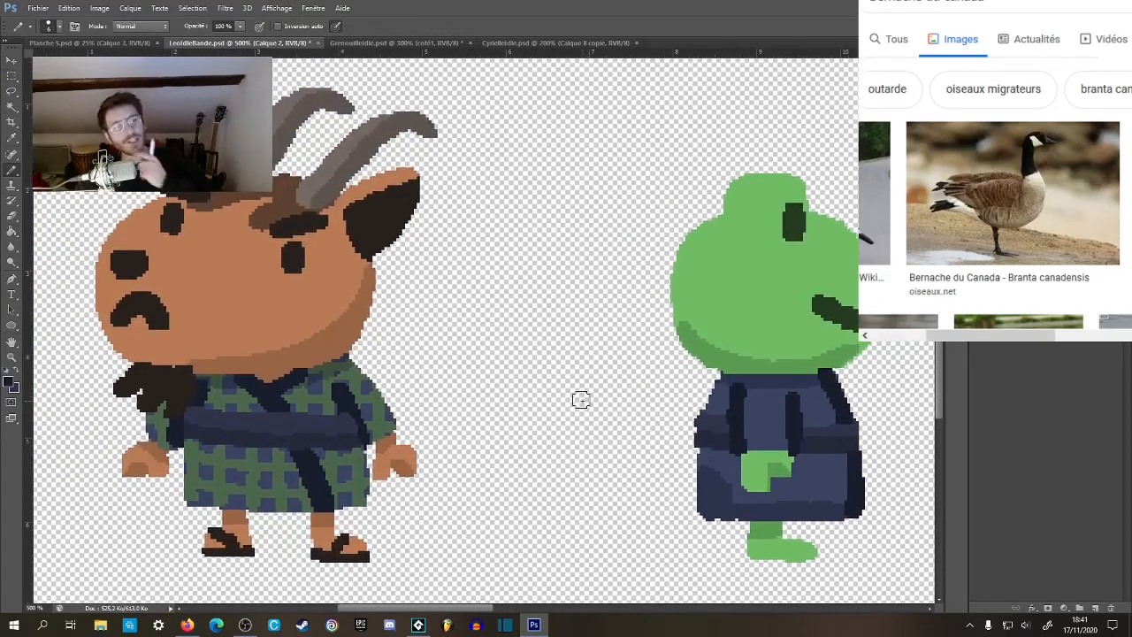
alt+click(403, 447)
key(g)
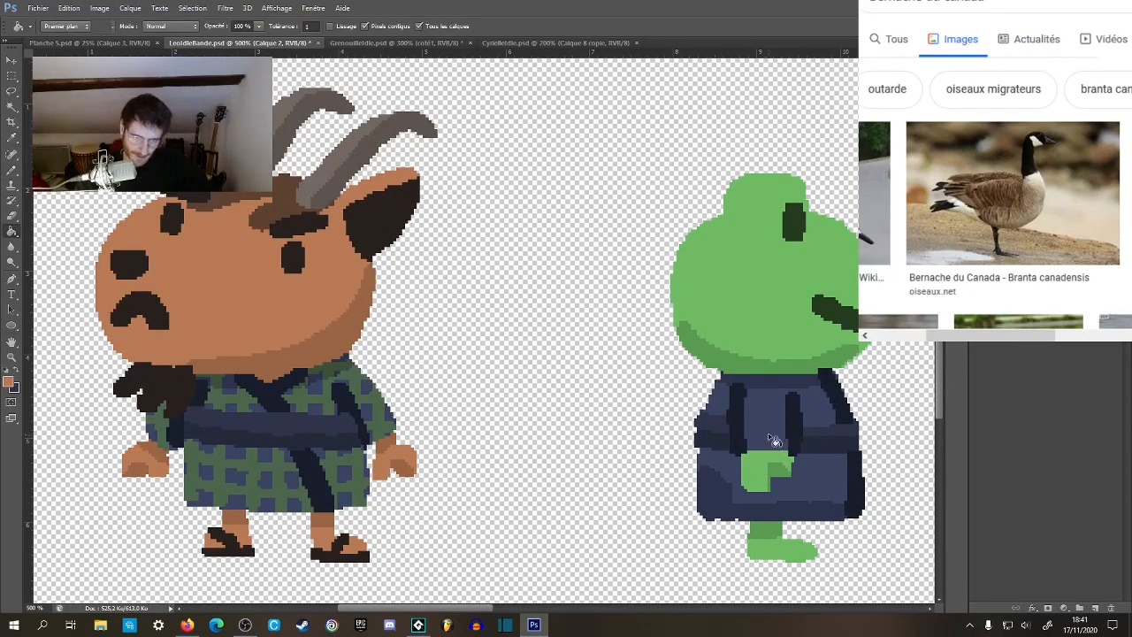
drag(746, 495, 675, 490)
key(b)
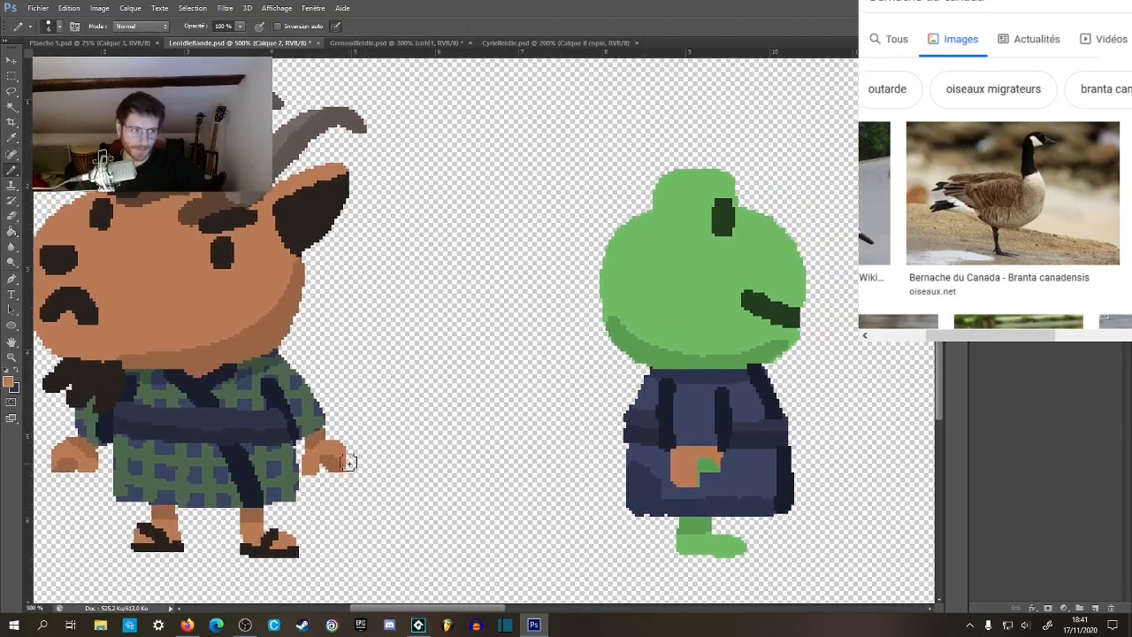
key(g)
click(706, 469)
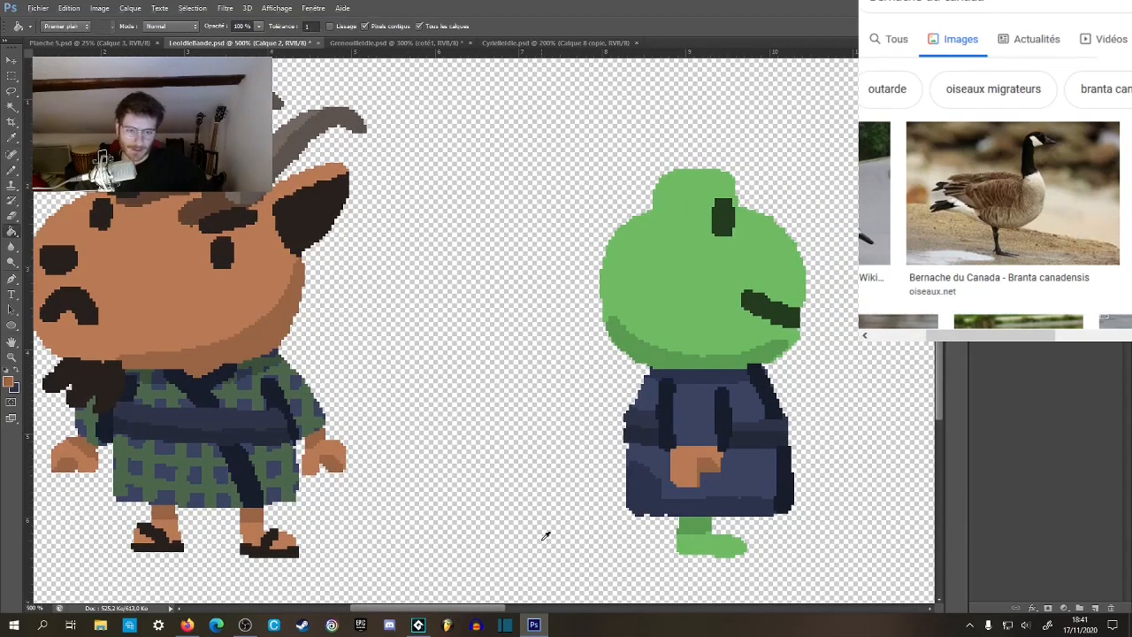
Fill the frog's foot with the goat's light skin tone and its leg with the darker skin tone.
alt+click(255, 529)
click(721, 547)
alt+click(687, 454)
alt+click(713, 469)
click(707, 526)
drag(742, 550, 767, 519)
key(b)
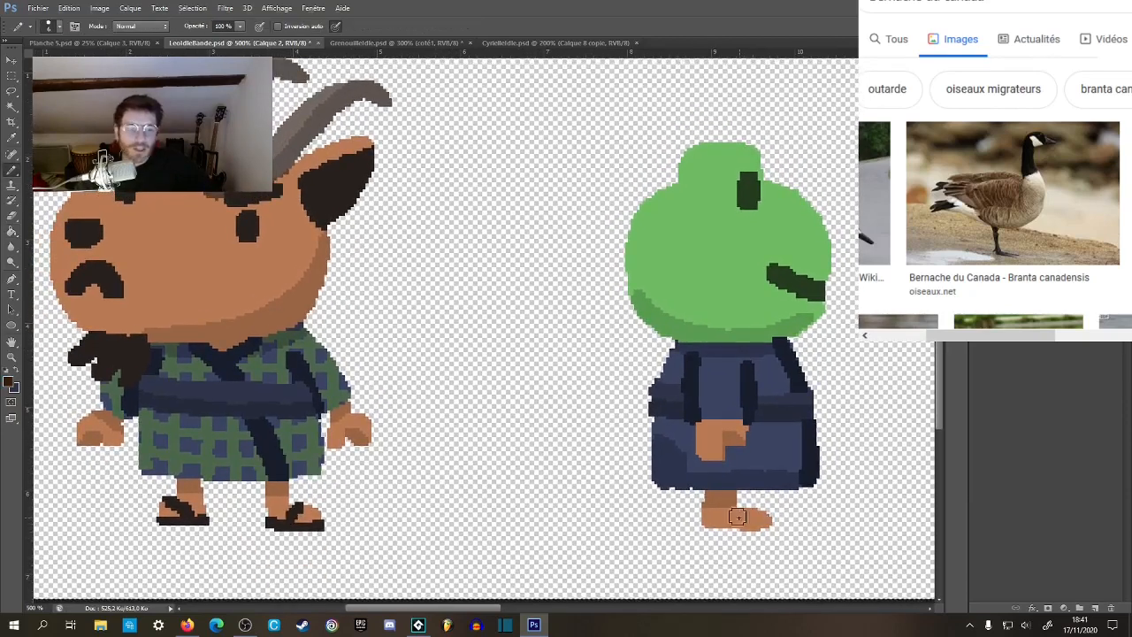
right_click(723, 517)
mouse_move(709, 527)
mouse_down()
mouse_move(768, 521)
mouse_move(743, 507)
mouse_up()
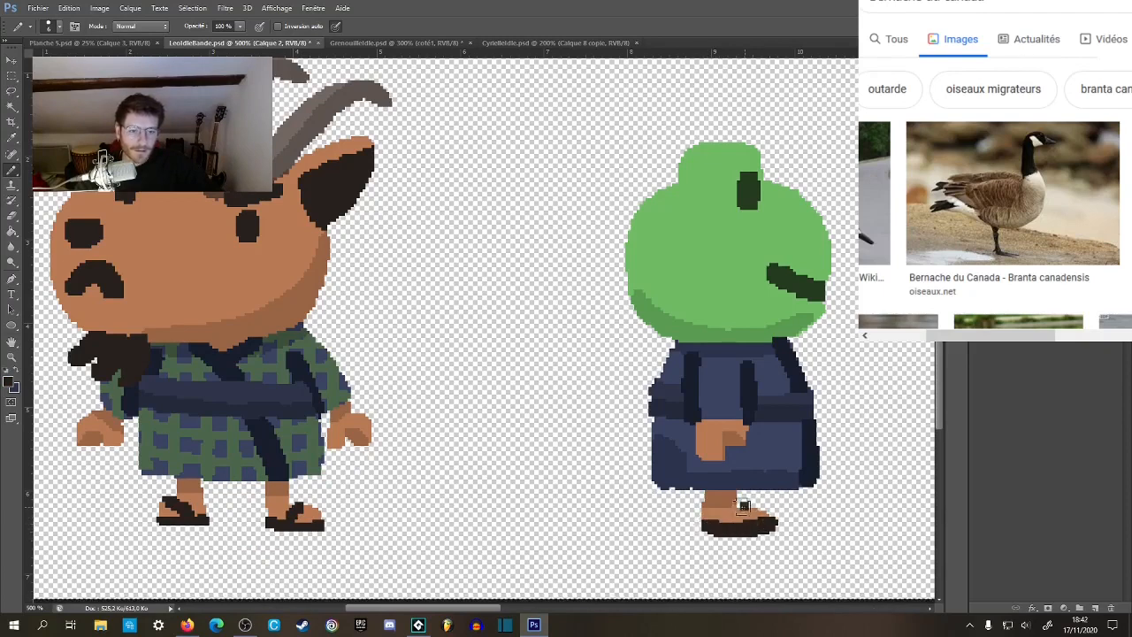
key(ctrl+z)
key(ctrl+z)
Reduce the Pencil size and draw a near-black sandal sole and strap on the side-view foot, matching the goat's sandals.
right_click(811, 501)
click(910, 470)
key(Return)
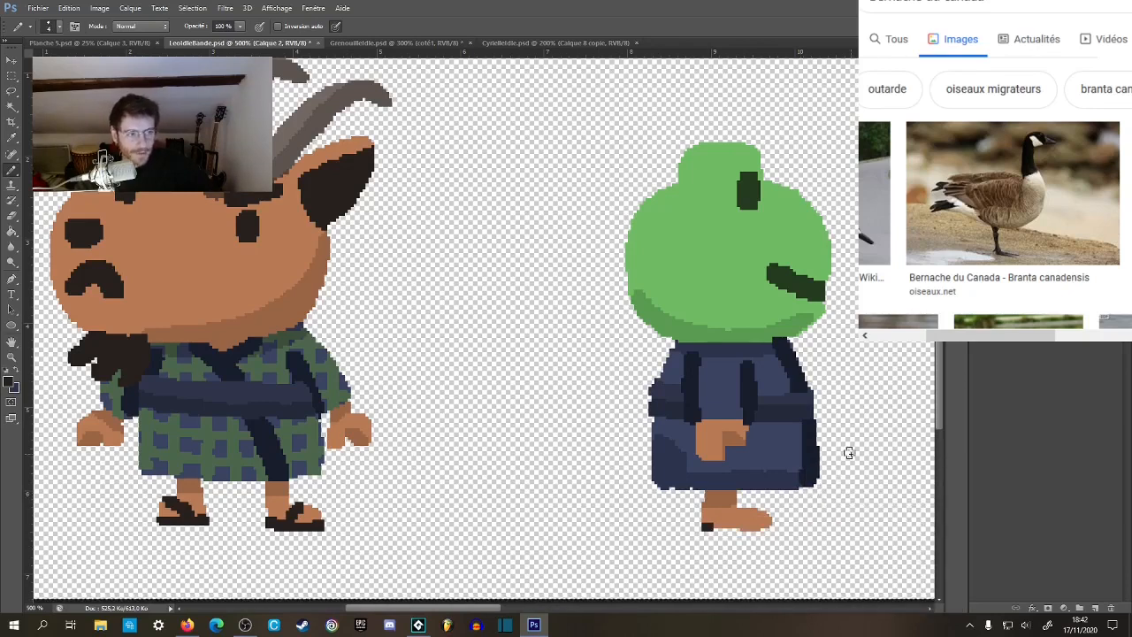
mouse_move(708, 523)
mouse_down()
mouse_move(770, 528)
mouse_move(747, 529)
mouse_up()
key(ctrl+z)
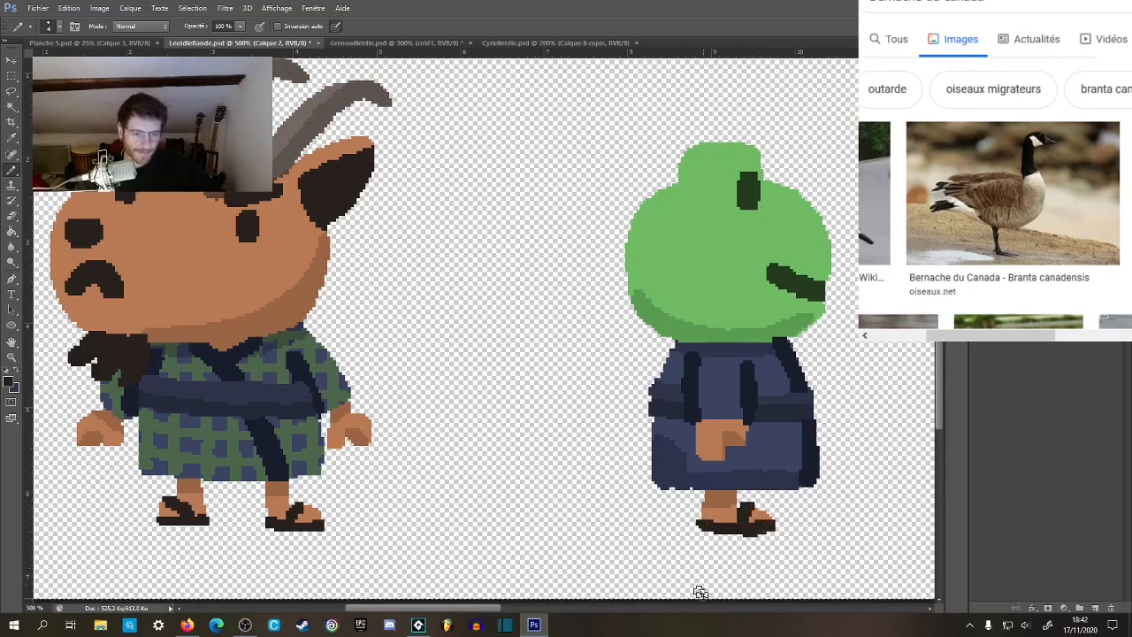
Select the blue areas of the side-view kimono with the Magic Wand and paint the goat's green check pattern inside them.
drag(710, 445, 733, 462)
drag(683, 399, 683, 411)
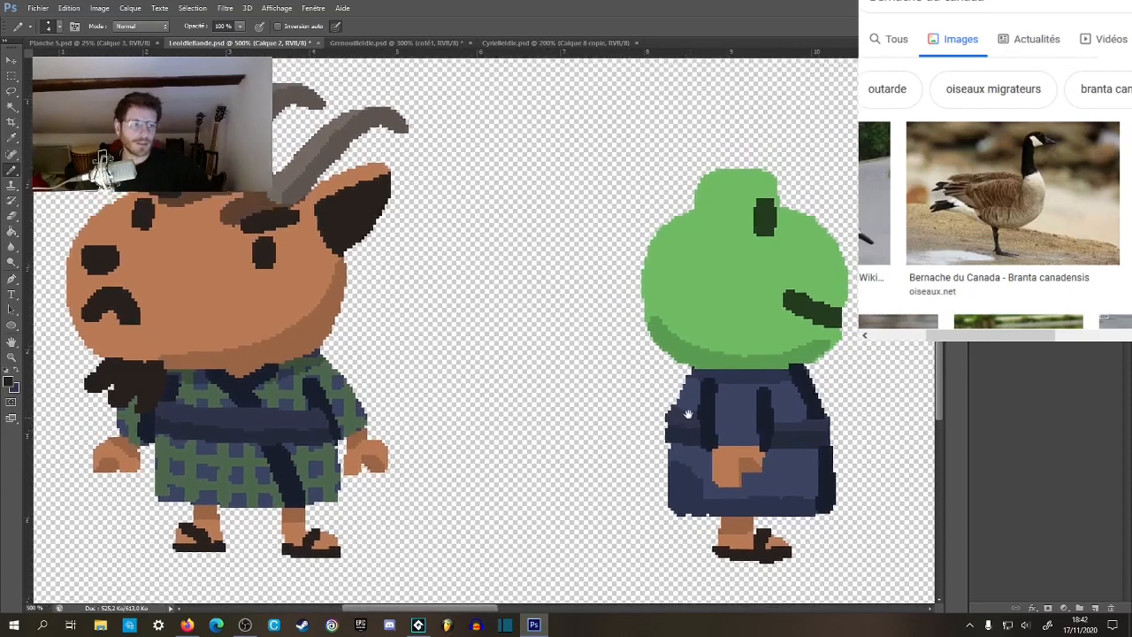
key(w)
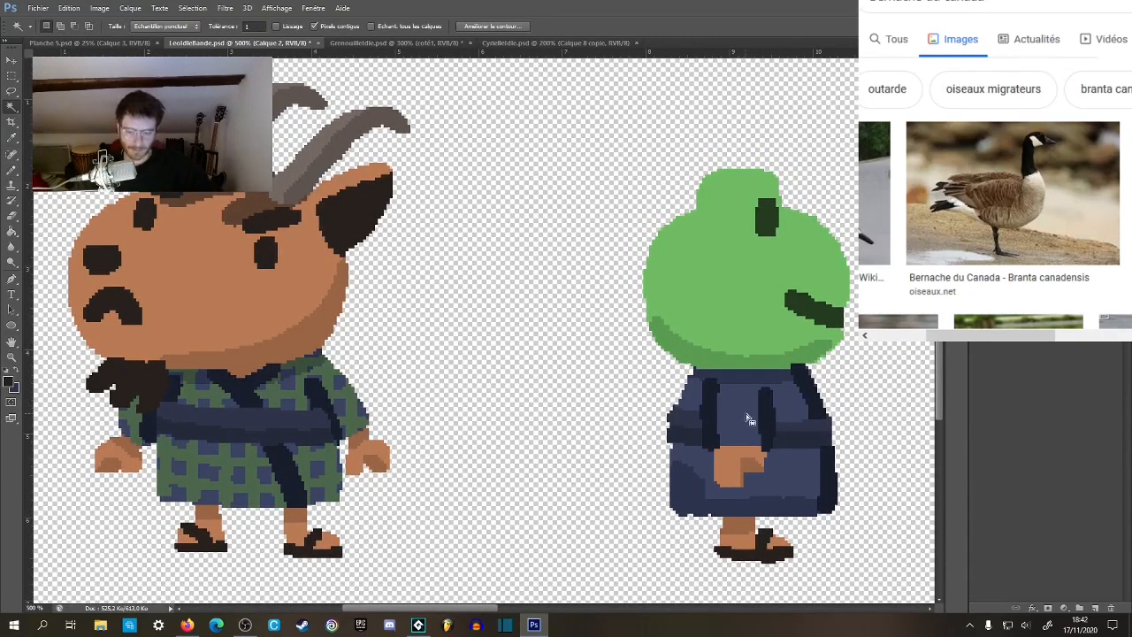
click(750, 422)
shift+click(694, 403)
shift+click(697, 467)
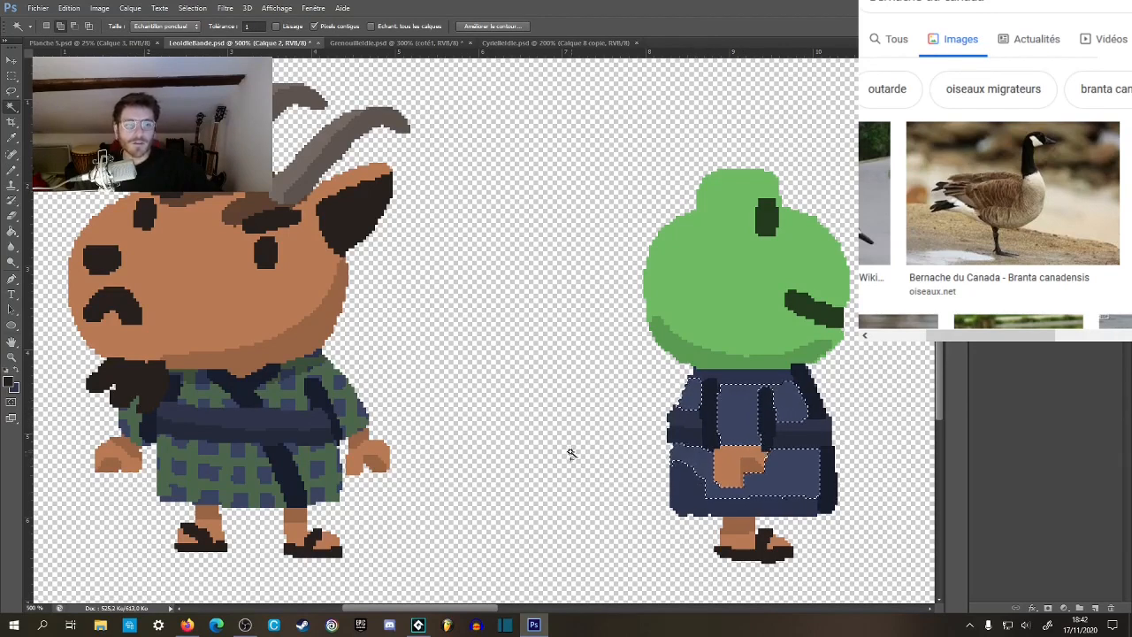
key(b)
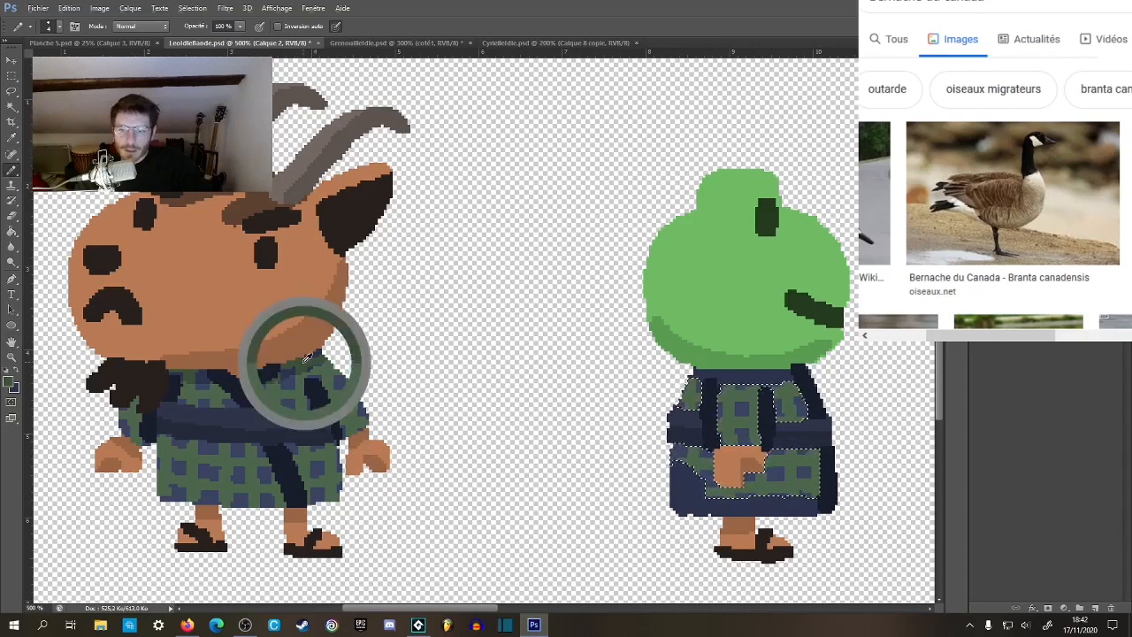
Select the neck shadow and the skirt's shaded hem, continue the check pattern there in darker green, and clear the selection.
key(w)
key(b)
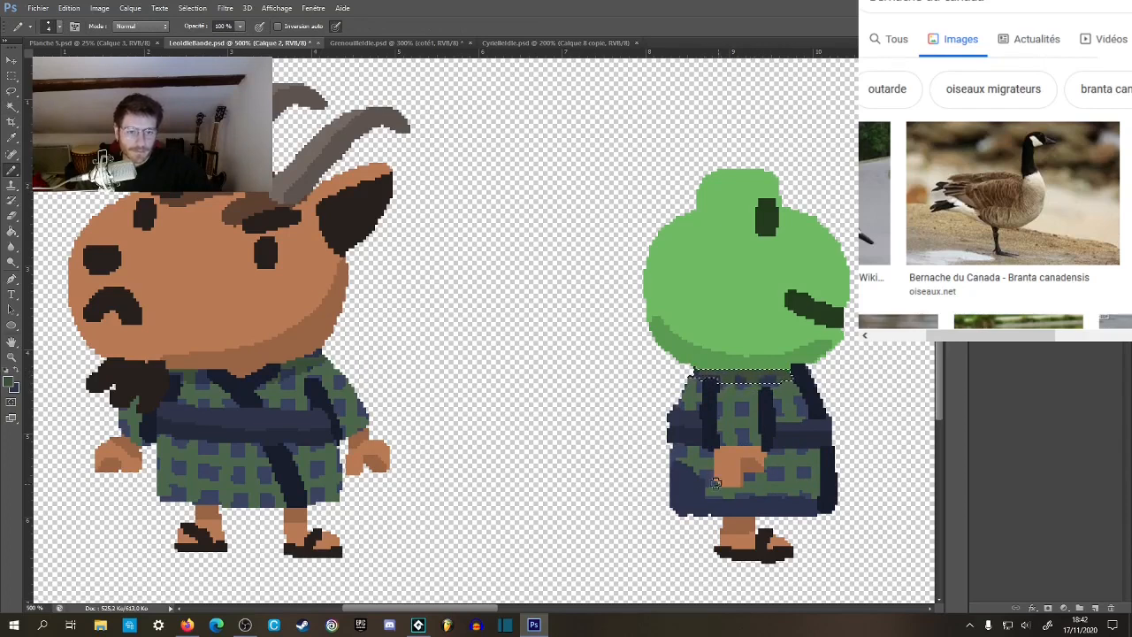
key(w)
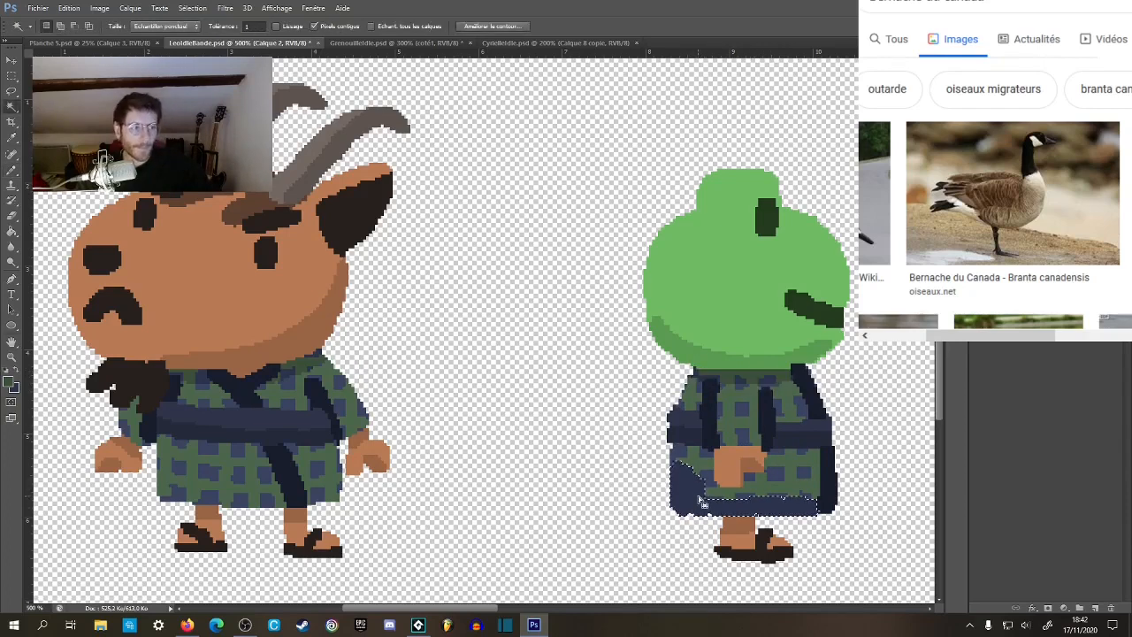
key(b)
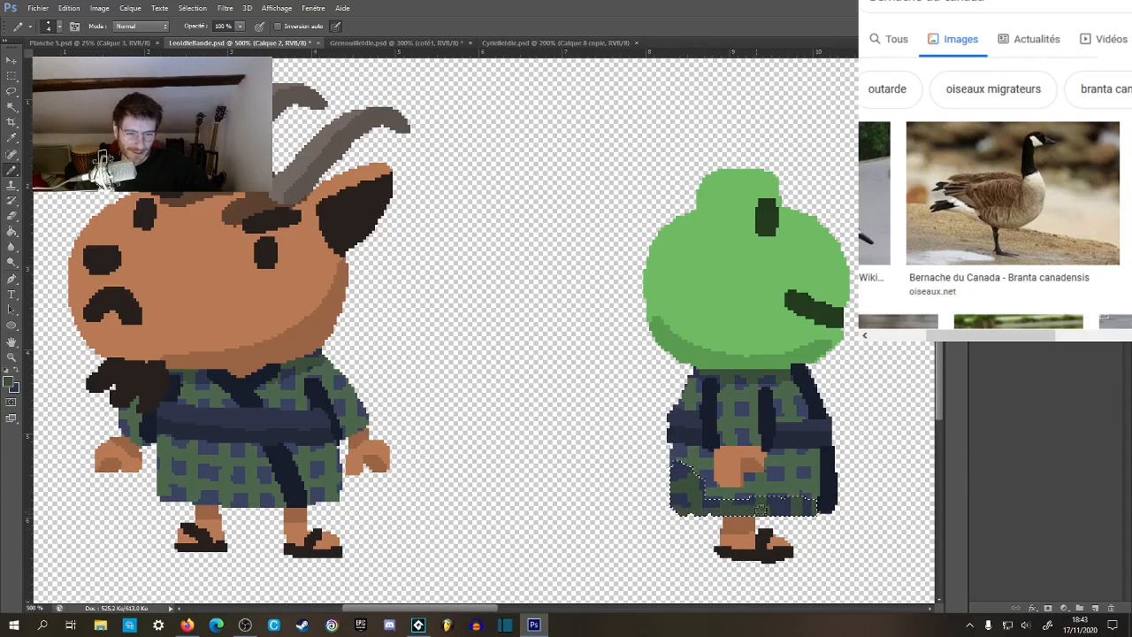
key(alt+a)
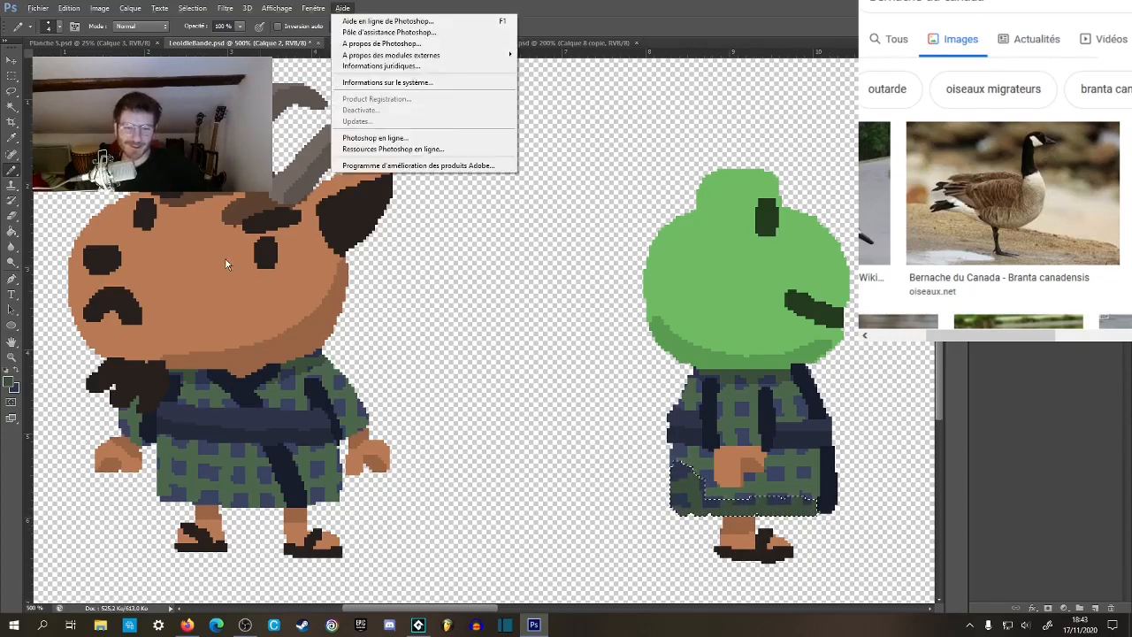
click(701, 18)
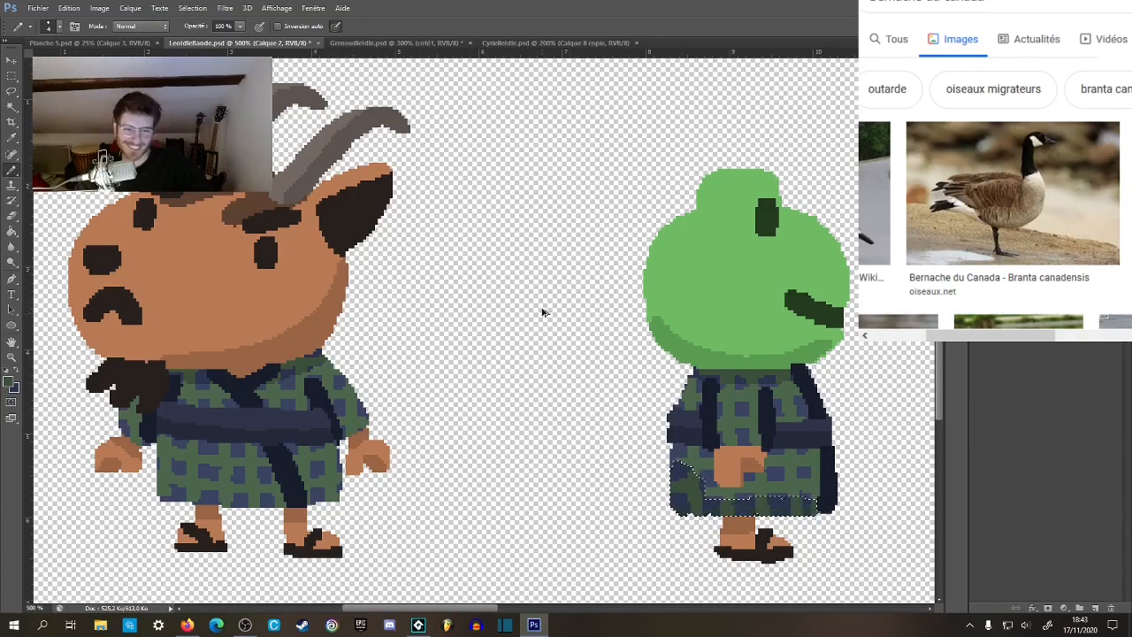
key(m)
key(ctrl+d)
Sample the goat's darker skin tone and fill the shadow along the underside of the frog's head with it.
key(z)
click(682, 463)
drag(755, 433, 710, 428)
alt+click(729, 424)
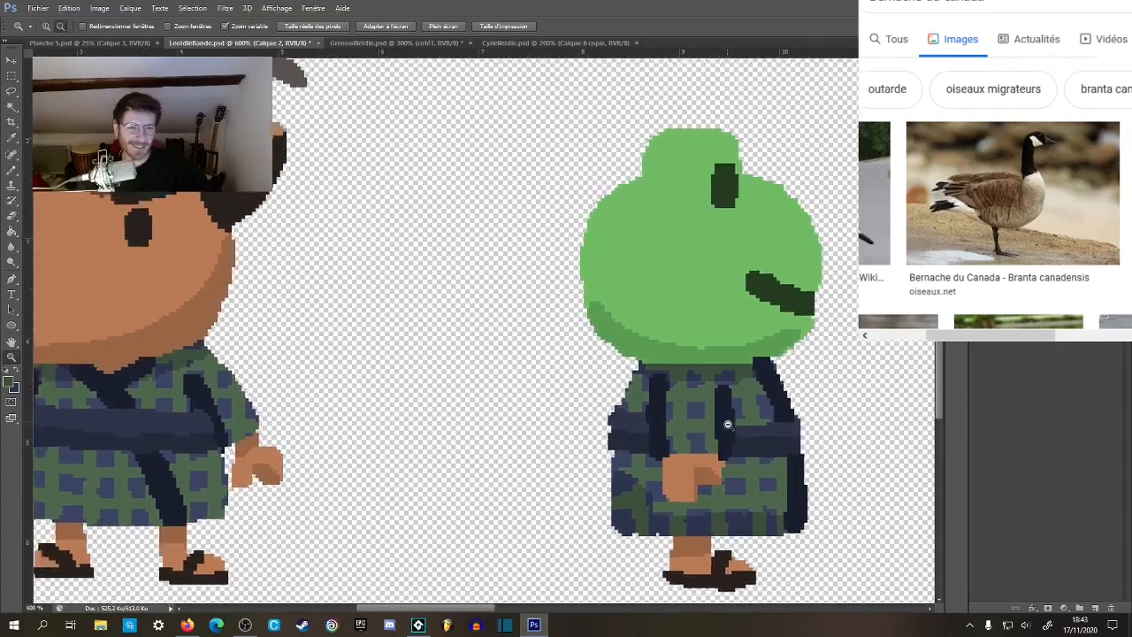
alt+click(731, 425)
click(687, 358)
key(b)
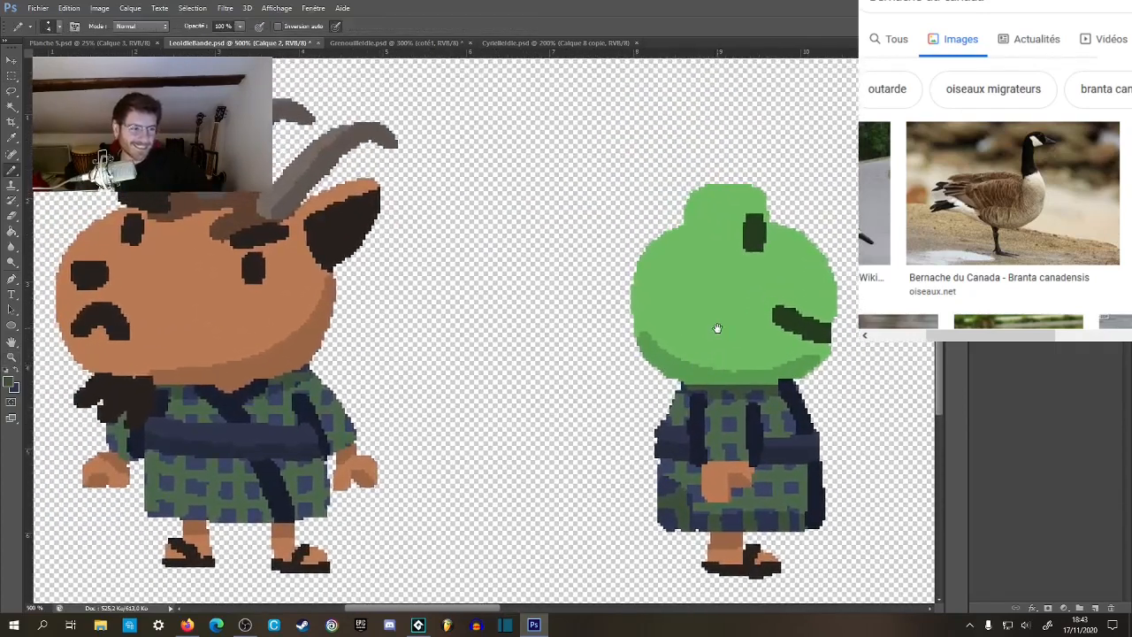
alt+click(268, 328)
mouse_move(765, 365)
mouse_down()
mouse_move(690, 355)
mouse_move(709, 366)
mouse_move(749, 344)
mouse_move(753, 328)
mouse_move(714, 360)
mouse_move(728, 339)
mouse_up()
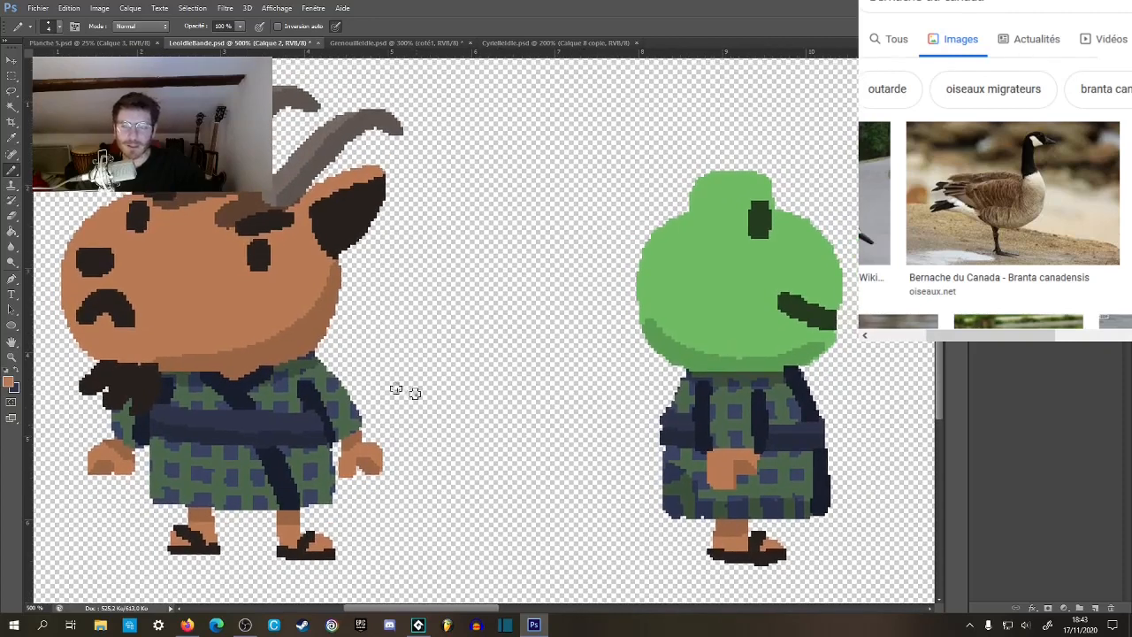
key(g)
click(699, 362)
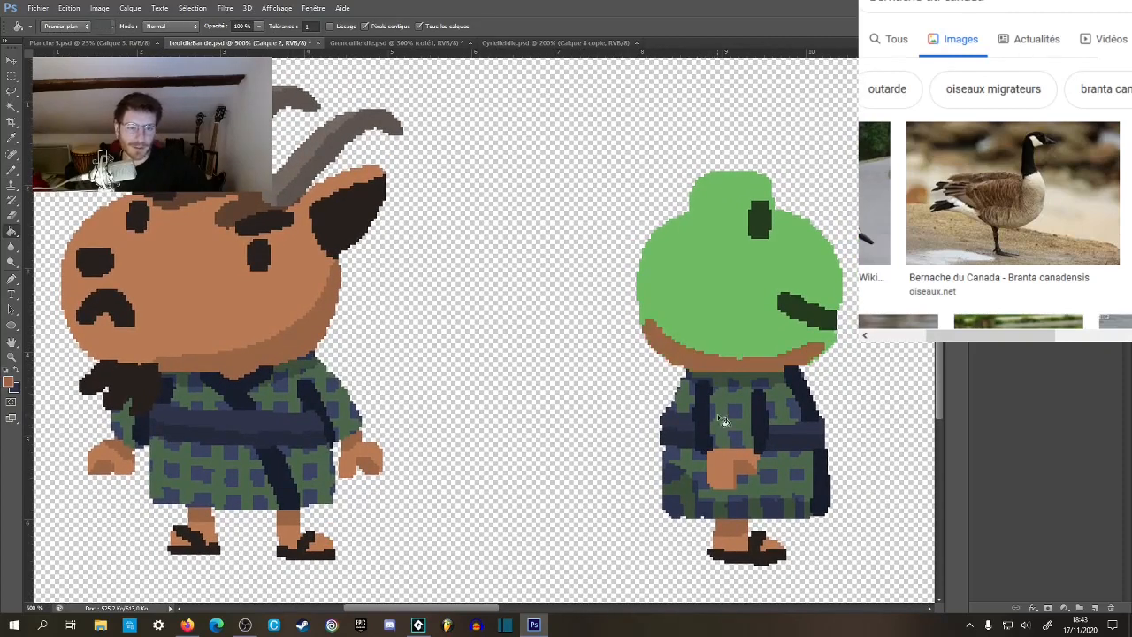
key(z)
alt+click(748, 416)
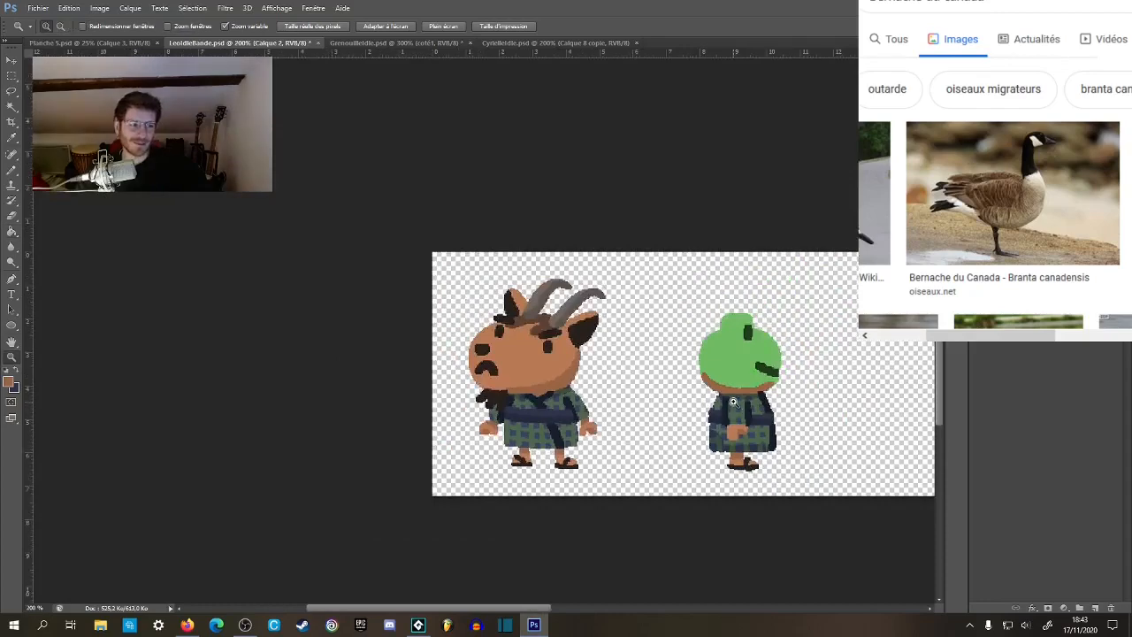
click(741, 404)
mouse_move(779, 357)
mouse_down()
mouse_move(749, 360)
mouse_move(746, 379)
mouse_move(664, 381)
mouse_up()
key(b)
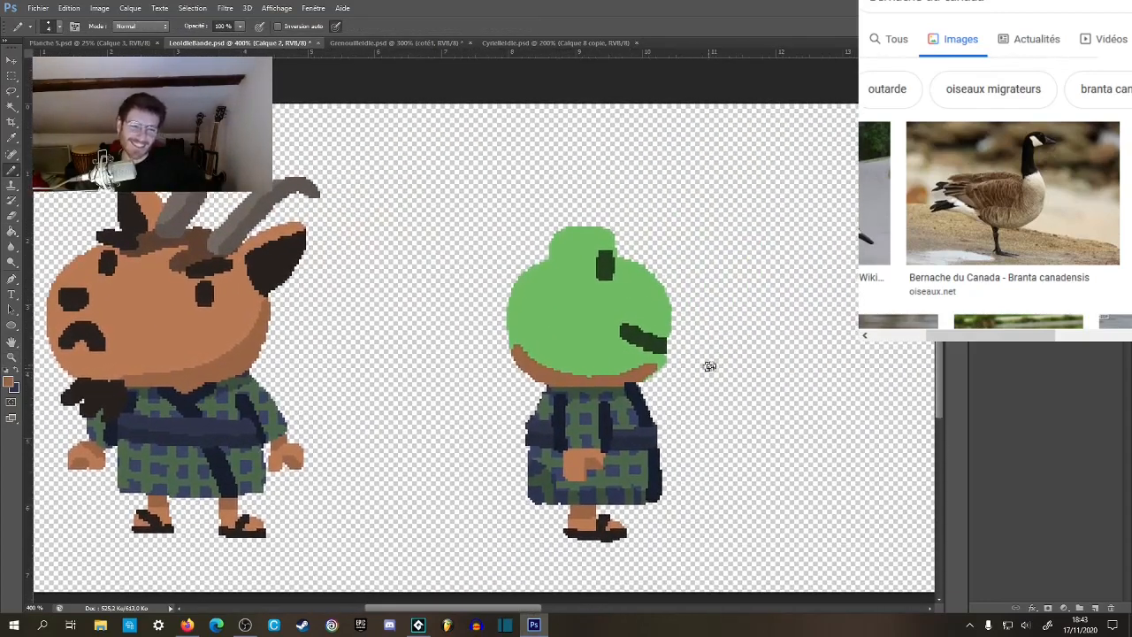
click(656, 376)
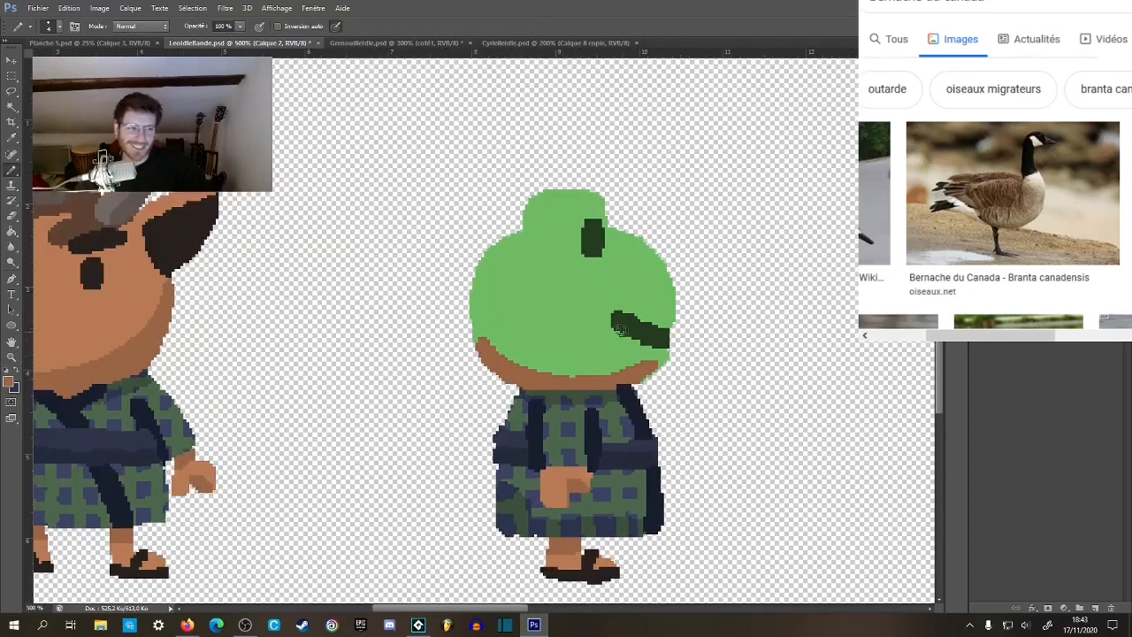
drag(615, 319, 719, 301)
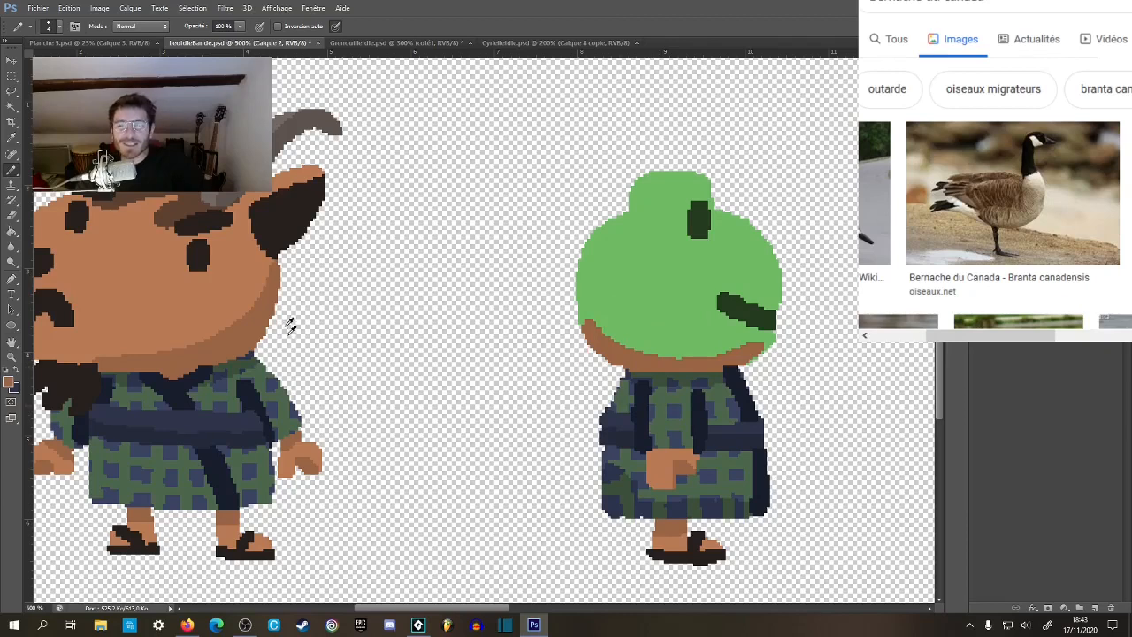
Set the Pencil size to 6 and extend the darker skin shadow forward from under the head as the underside of a longer muzzle.
right_click(754, 371)
click(846, 376)
text(6)
key(Return)
drag(638, 385, 541, 352)
mouse_move(673, 356)
mouse_down()
mouse_move(559, 354)
mouse_move(608, 327)
mouse_up()
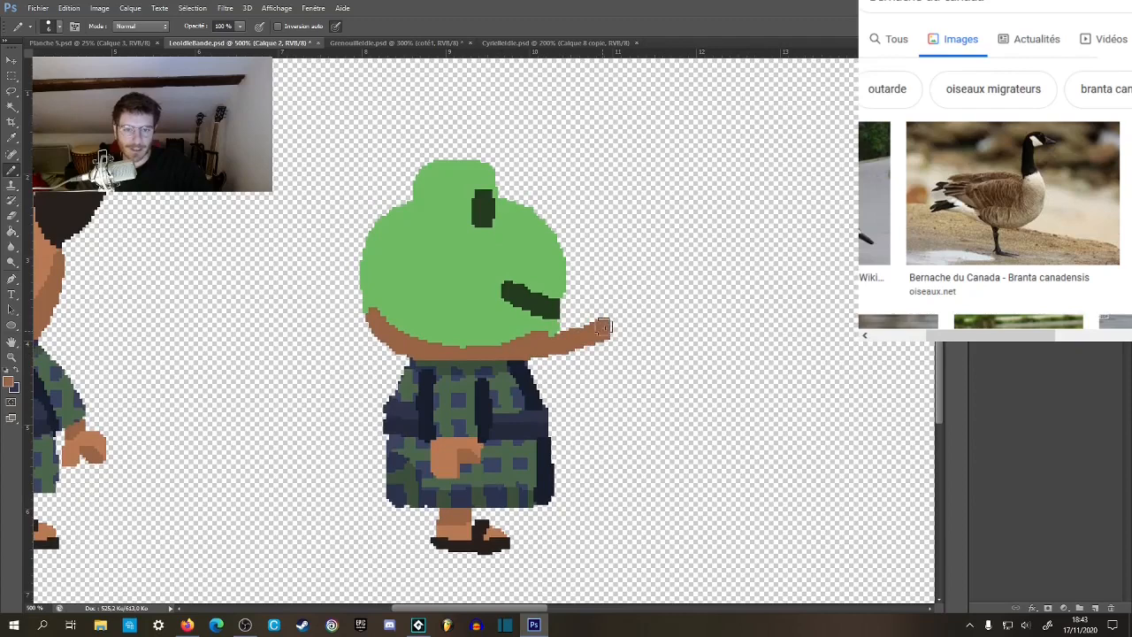
key(ctrl+z)
mouse_move(514, 355)
mouse_down()
mouse_move(571, 337)
mouse_move(591, 315)
mouse_up()
mouse_move(569, 360)
mouse_down()
mouse_move(841, 357)
mouse_move(788, 359)
mouse_up()
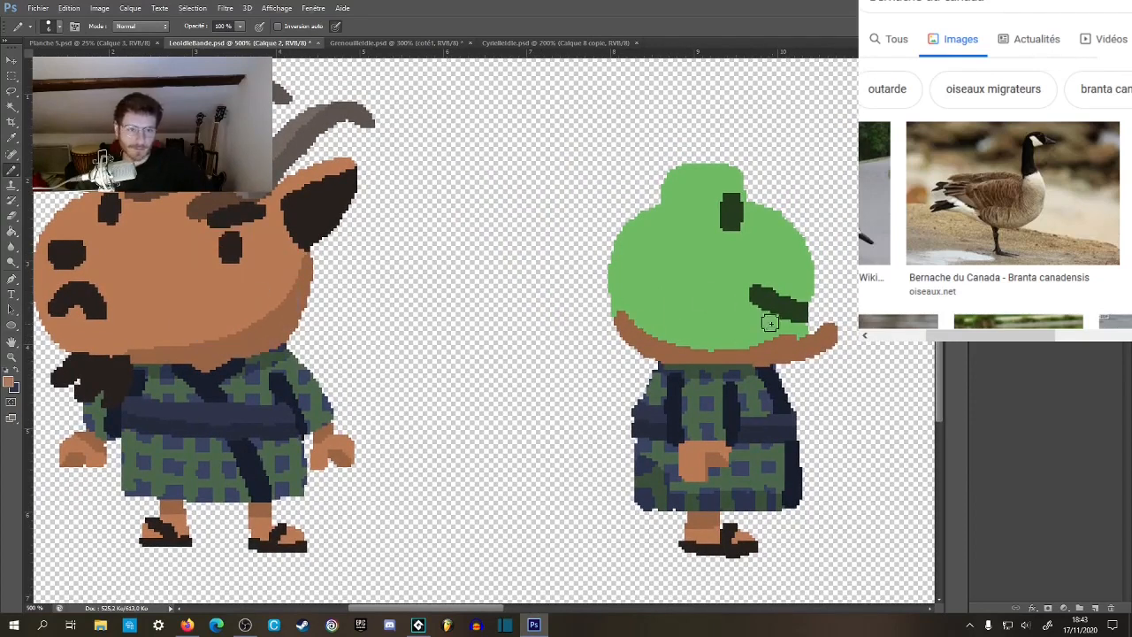
Paint the lower muzzle in the goat's lighter skin tone and outline its front and upper edge back to the frog's eye.
mouse_move(747, 343)
mouse_down()
mouse_move(794, 329)
mouse_move(830, 293)
mouse_move(808, 330)
mouse_move(837, 303)
mouse_move(832, 336)
mouse_move(827, 328)
mouse_move(804, 353)
mouse_move(834, 323)
mouse_up()
alt+click(833, 305)
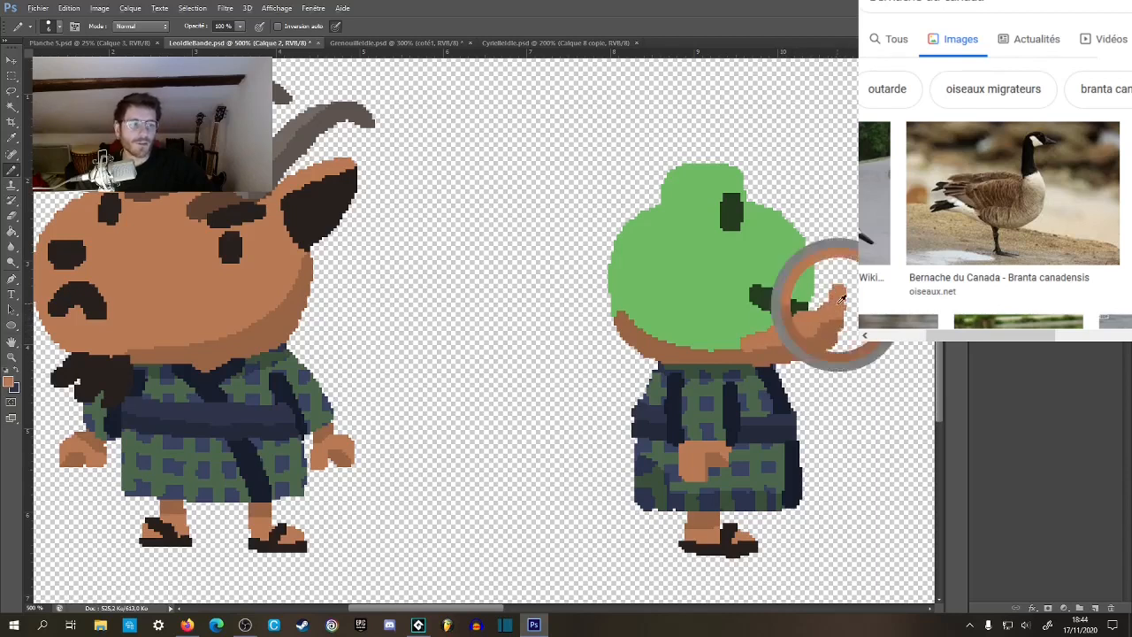
alt+click(832, 326)
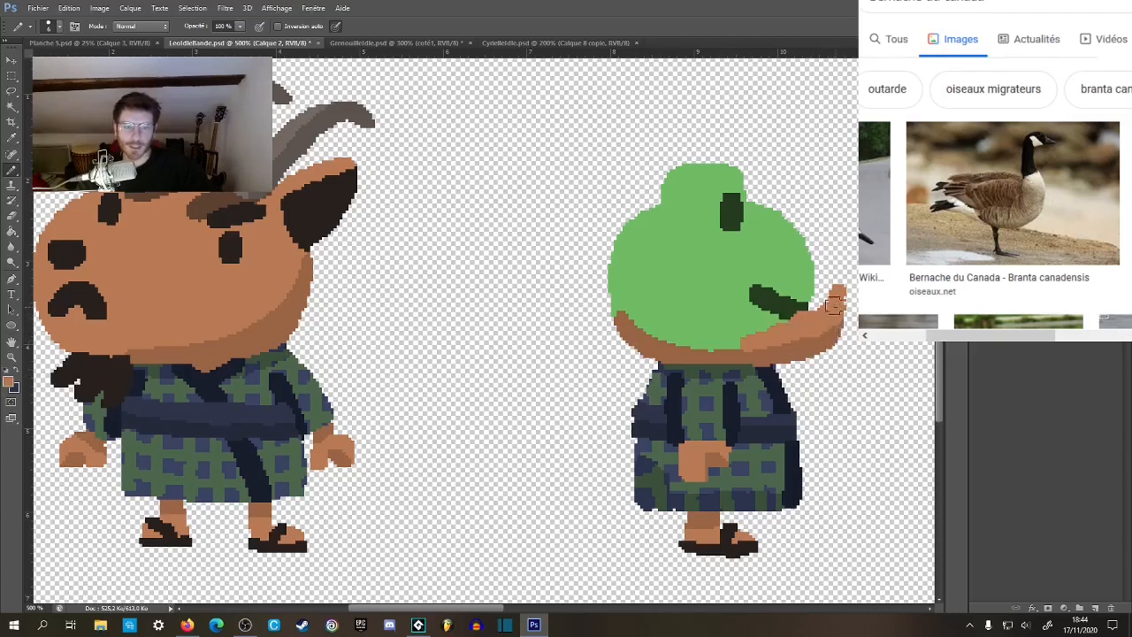
drag(832, 305, 862, 324)
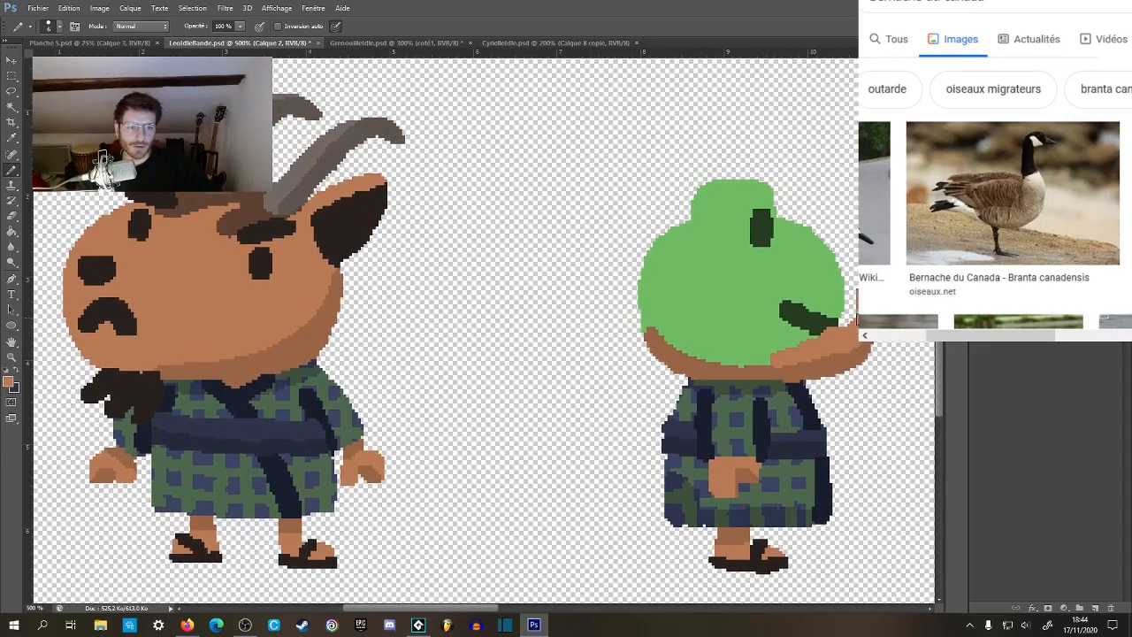
mouse_move(856, 285)
mouse_down()
mouse_move(841, 252)
mouse_move(857, 315)
mouse_up()
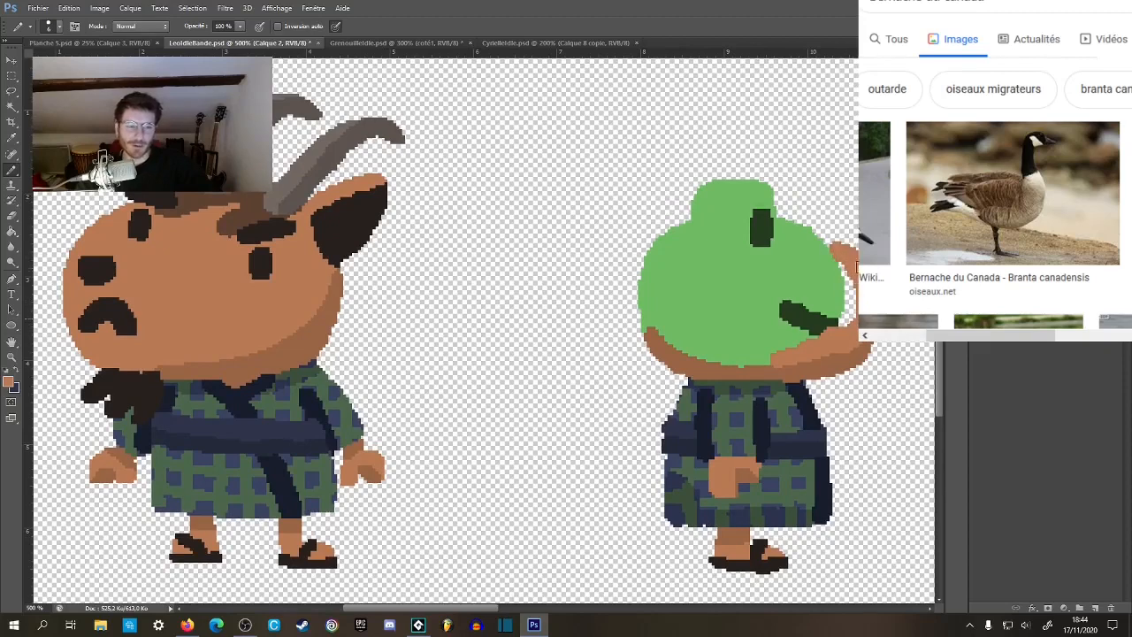
drag(851, 255, 753, 236)
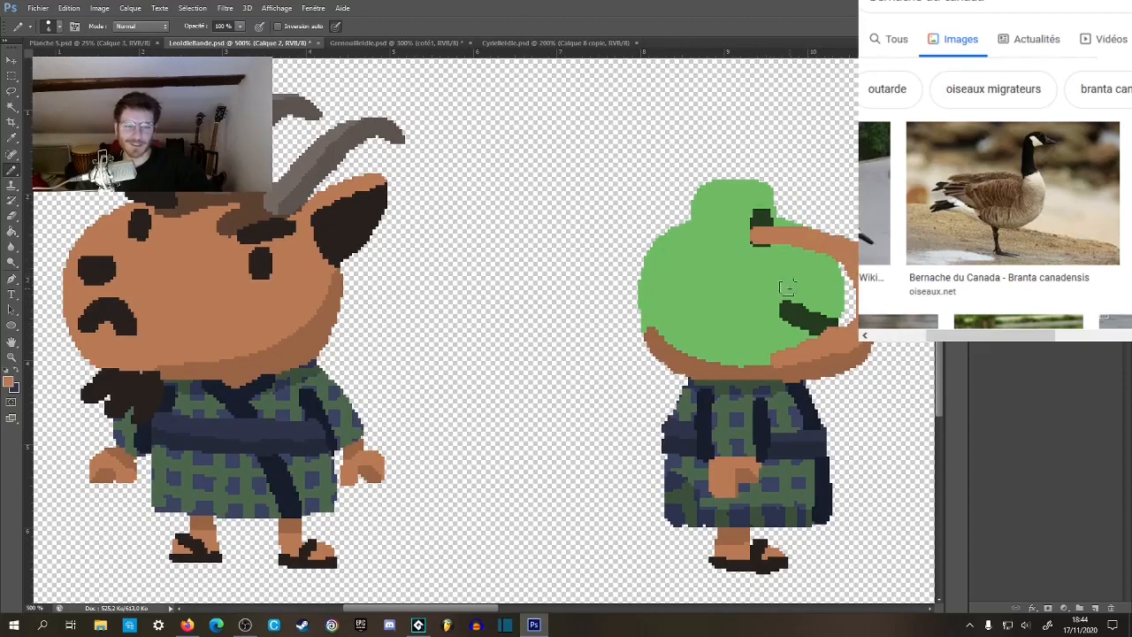
Place a horizontal guide at the top of the side-view head and outline the back and crown up to it in the lighter skin tone.
drag(585, 51, 601, 181)
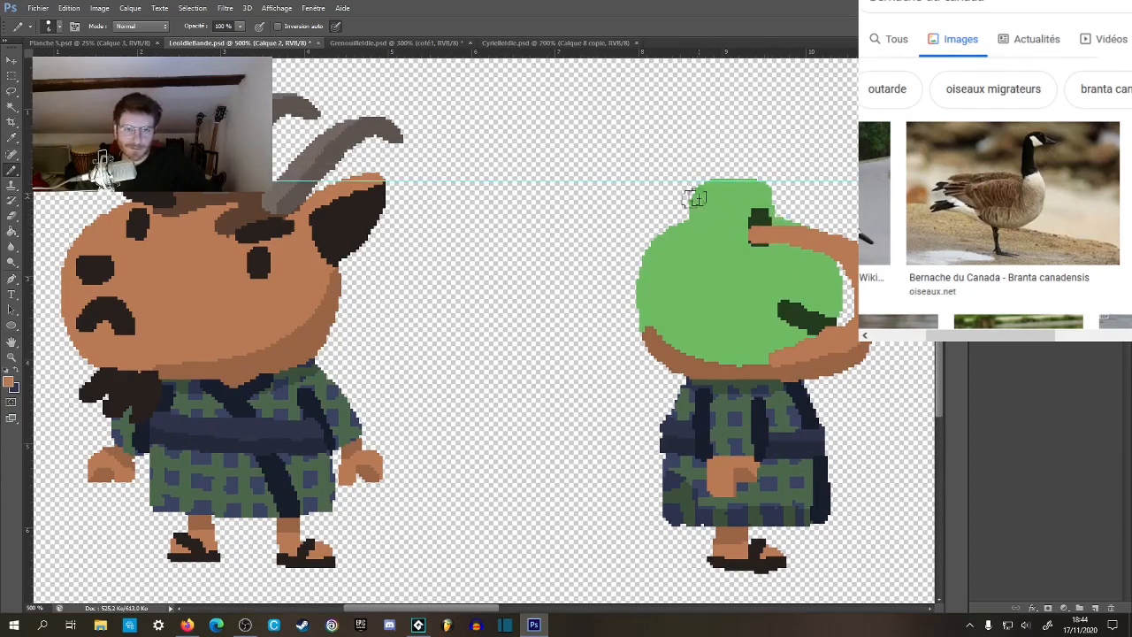
mouse_move(678, 187)
mouse_down()
mouse_move(646, 221)
mouse_move(637, 286)
mouse_move(649, 326)
mouse_move(643, 275)
mouse_move(694, 197)
mouse_up()
key(ctrl+z)
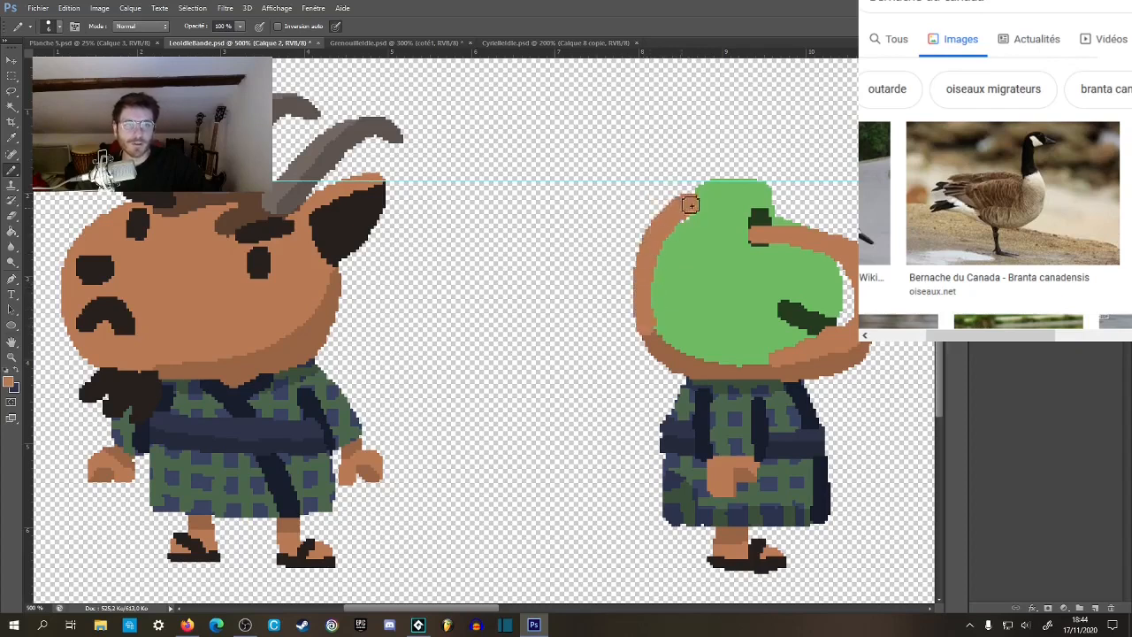
mouse_move(647, 329)
mouse_down()
mouse_move(637, 266)
mouse_move(687, 193)
mouse_move(745, 197)
mouse_move(687, 207)
mouse_move(668, 229)
mouse_move(708, 192)
mouse_move(784, 187)
mouse_move(800, 208)
mouse_up()
key(ctrl+z)
mouse_move(672, 215)
mouse_down()
mouse_move(738, 189)
mouse_move(795, 204)
mouse_move(841, 228)
mouse_move(858, 267)
mouse_move(826, 285)
mouse_move(838, 285)
mouse_up()
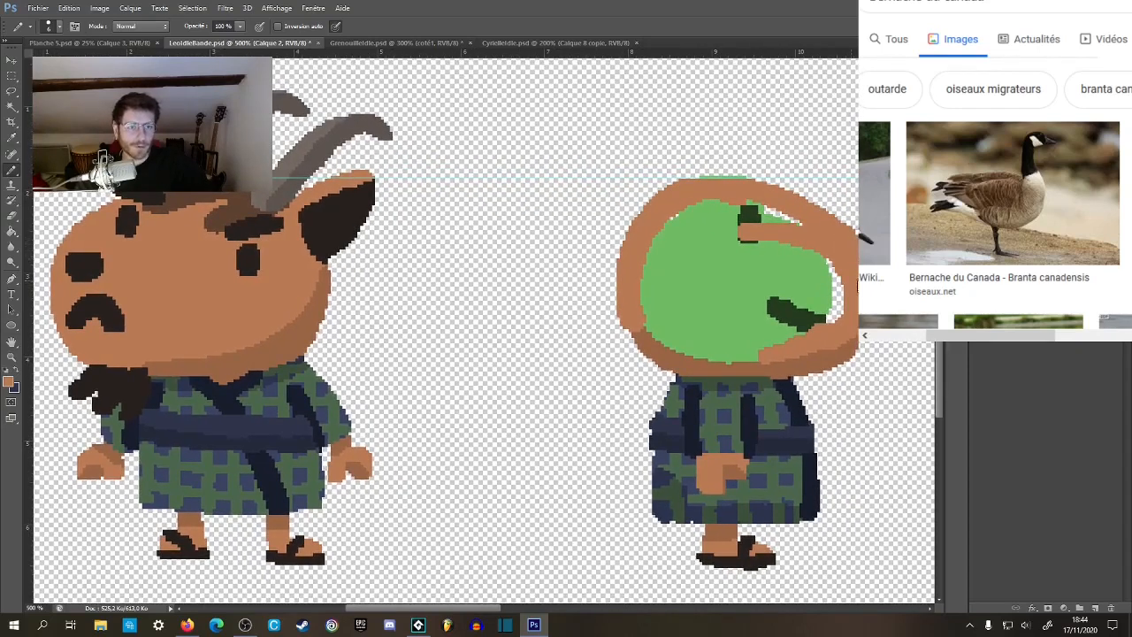
Extend the darker shadow beneath the muzzle and fill the head's interior with the lighter skin tone, covering the frog's green, eye and mouth.
alt+click(840, 359)
drag(852, 345, 823, 351)
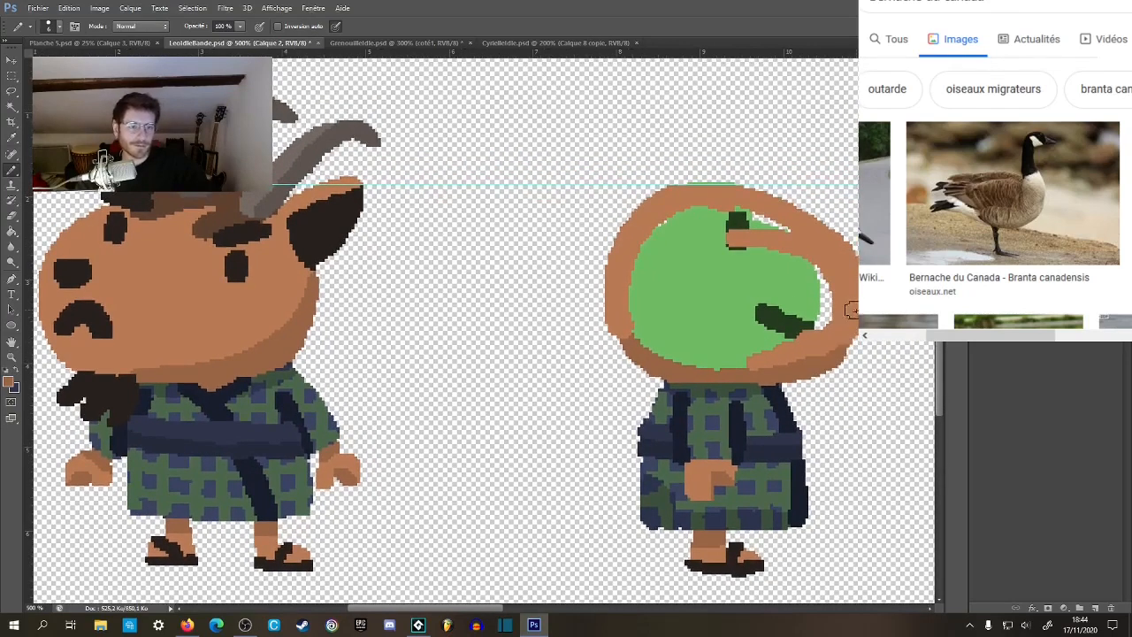
drag(809, 343, 805, 346)
mouse_move(822, 285)
mouse_down()
mouse_move(799, 305)
mouse_move(759, 223)
mouse_move(668, 223)
mouse_move(693, 218)
mouse_move(643, 252)
mouse_move(654, 308)
mouse_move(638, 314)
mouse_move(636, 268)
mouse_move(648, 310)
mouse_move(640, 353)
mouse_up()
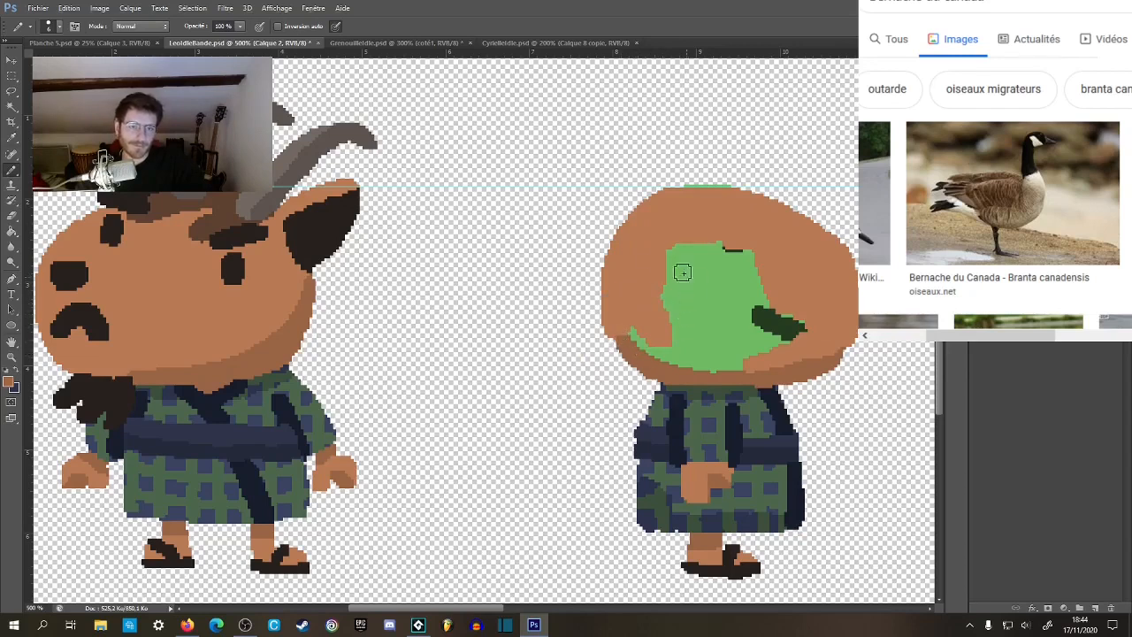
mouse_move(643, 322)
mouse_down()
mouse_move(705, 364)
mouse_move(744, 353)
mouse_move(732, 328)
mouse_move(695, 339)
mouse_move(662, 328)
mouse_move(695, 314)
mouse_move(686, 229)
mouse_move(756, 312)
mouse_move(786, 309)
mouse_move(730, 254)
mouse_move(800, 322)
mouse_up()
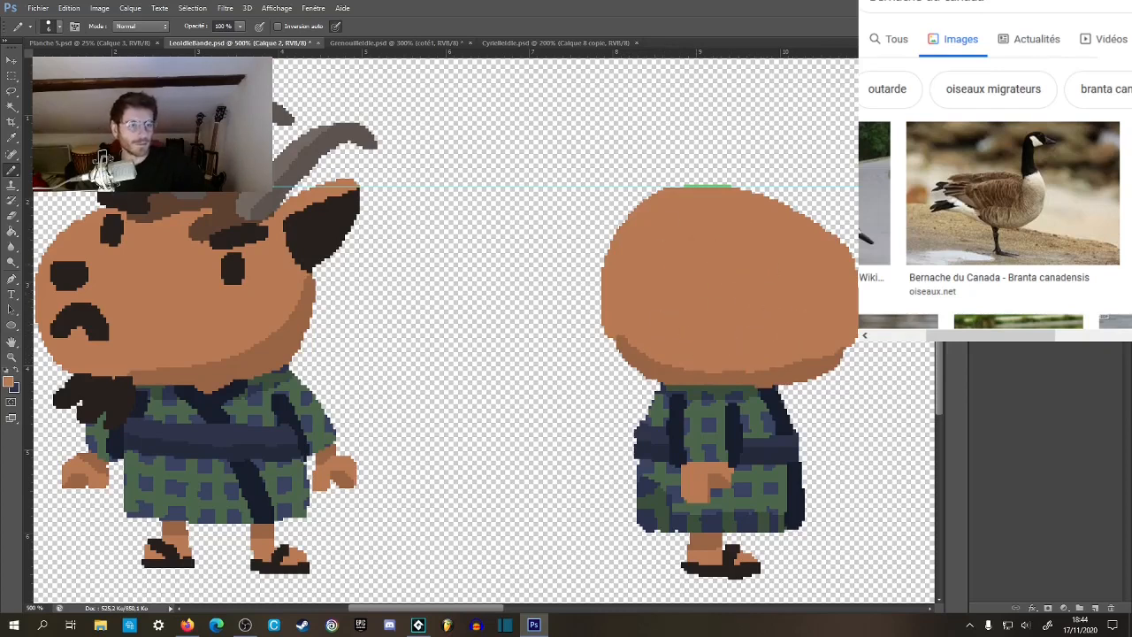
Select the leftover green strip on top of the side-view head with the Magic Wand and delete it.
click(977, 265)
click(977, 265)
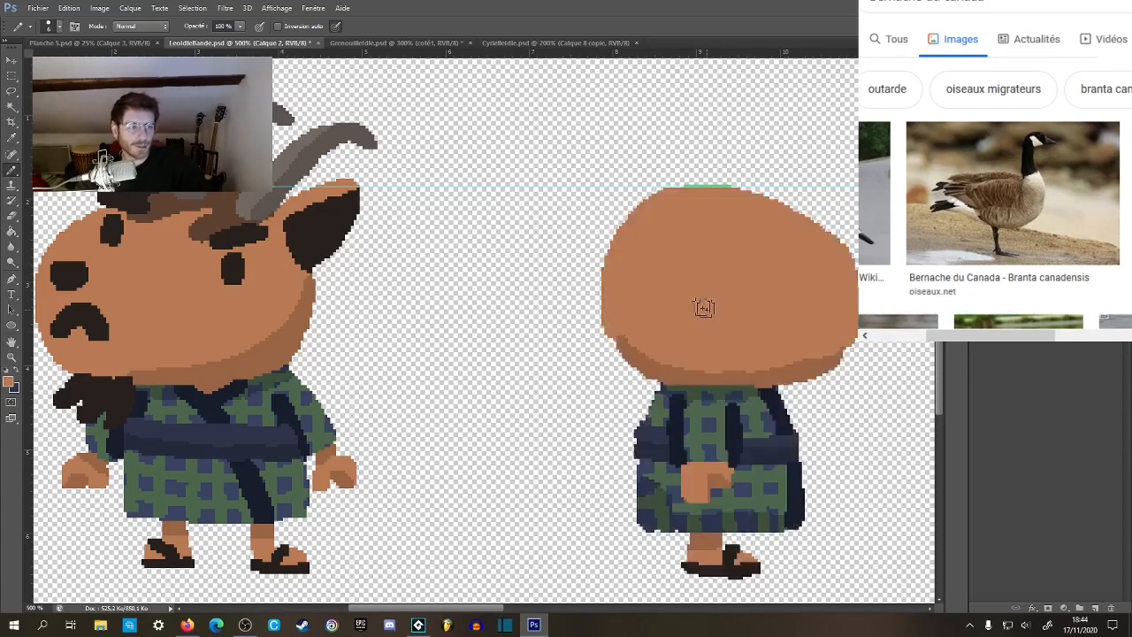
key(w)
click(713, 189)
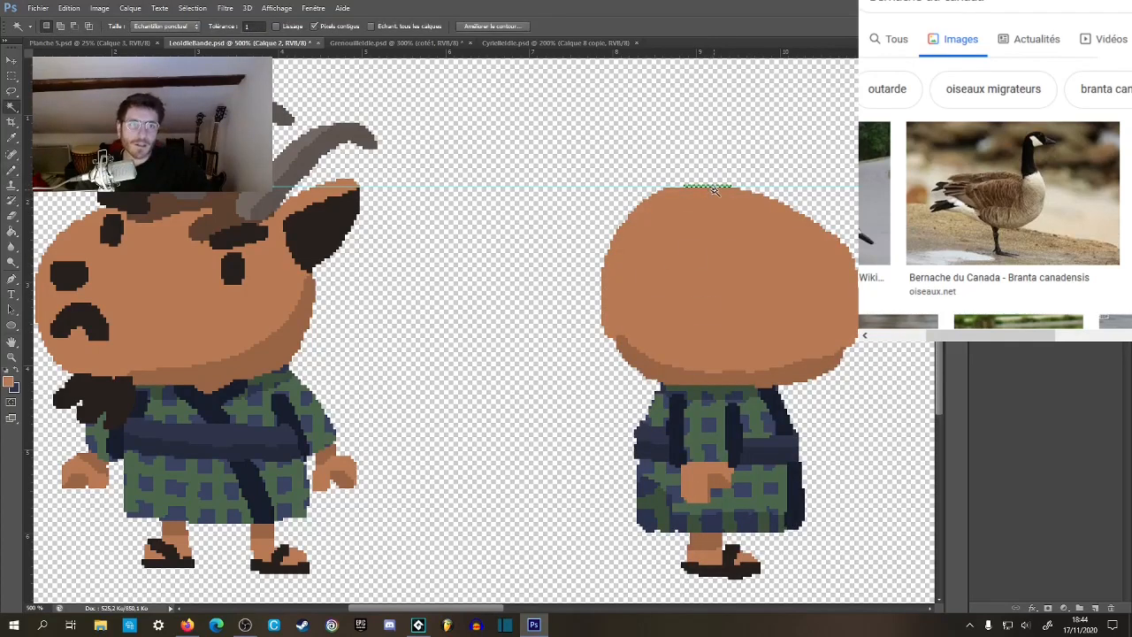
key(m)
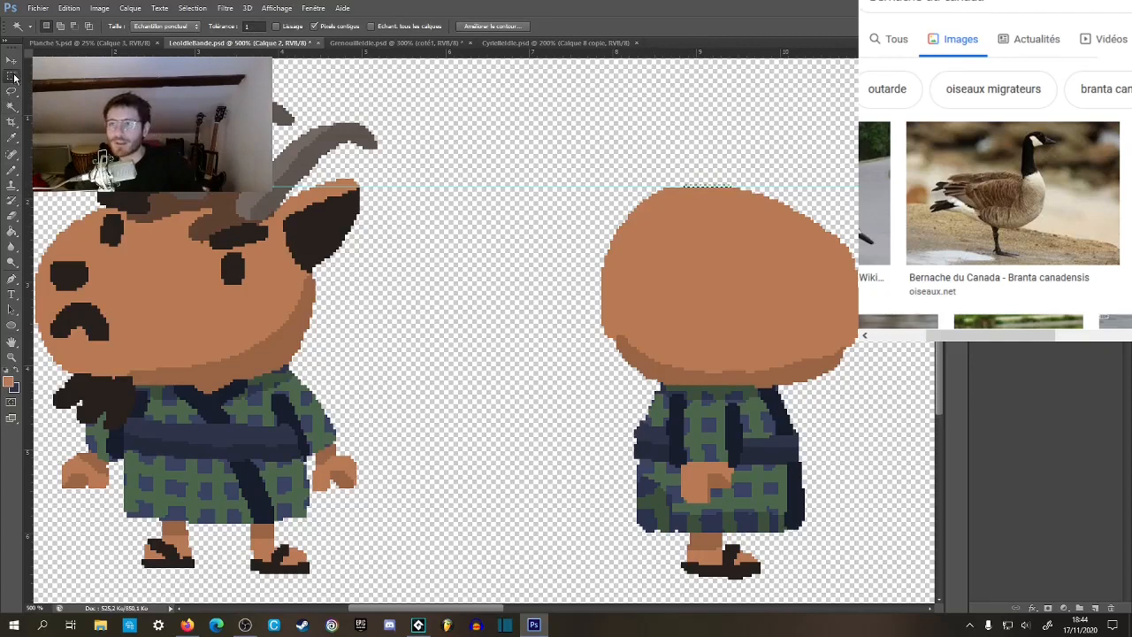
drag(646, 316, 667, 321)
Sample the goat's near-black, select the side-view head's lighter skin area, and paint the nose inside it at the muzzle tip.
key(b)
alt+click(95, 284)
key(w)
click(665, 358)
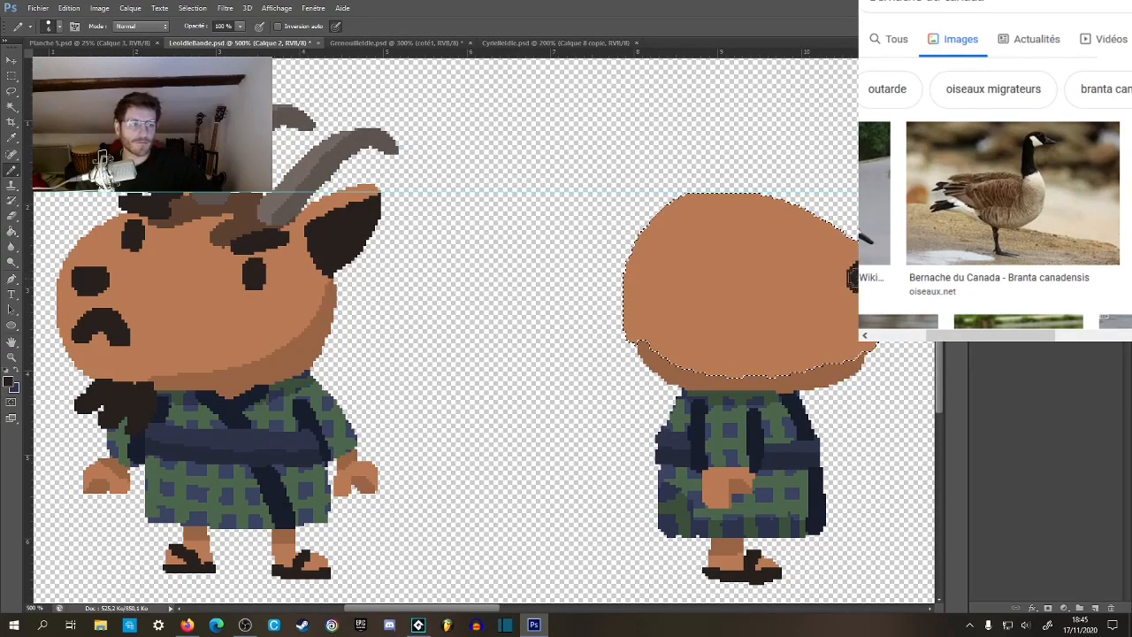
drag(756, 377, 765, 373)
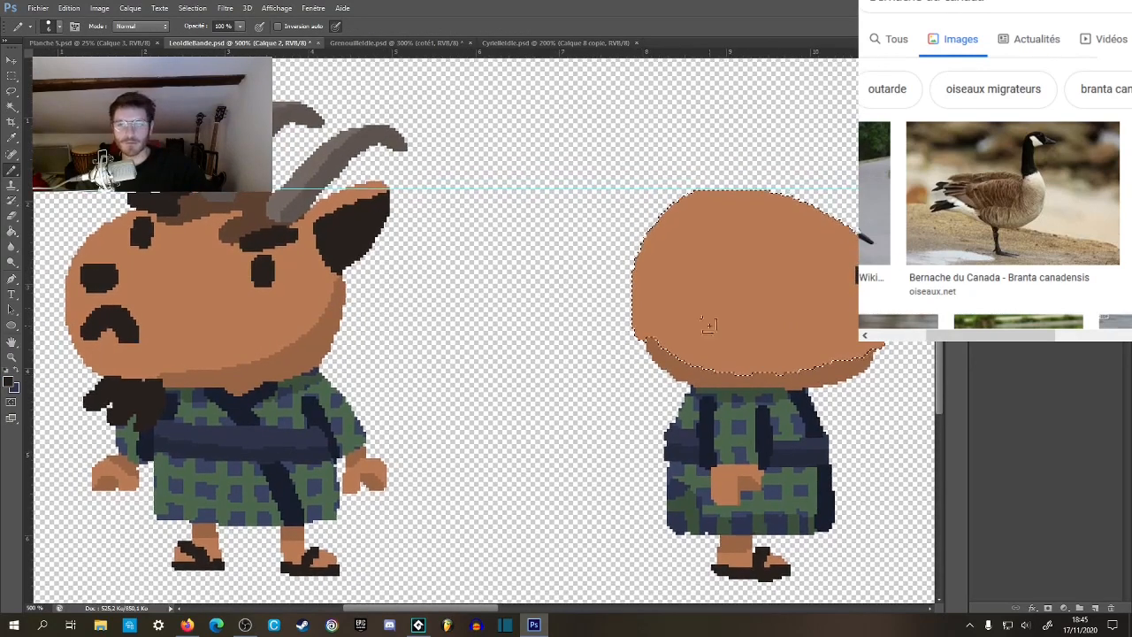
Draw a near-black rectangular eye and a slanted eyebrow above it on the side-view head.
drag(753, 241, 764, 260)
key(ctrl+z)
click(766, 253)
mouse_move(768, 221)
mouse_down()
mouse_move(751, 242)
mouse_move(770, 240)
mouse_up()
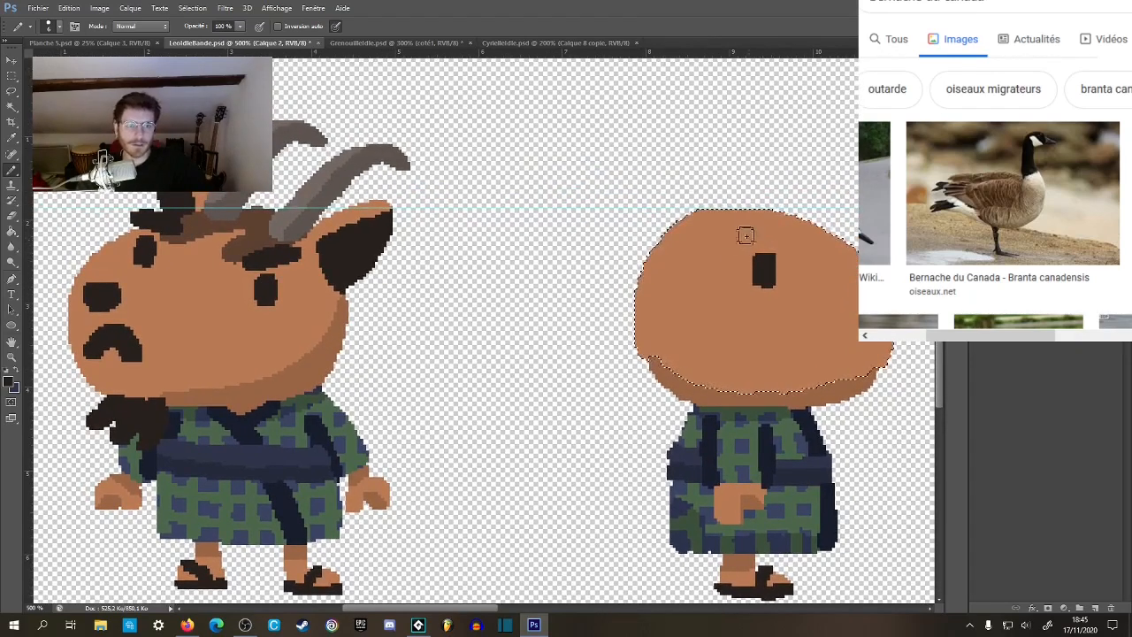
drag(741, 235, 796, 226)
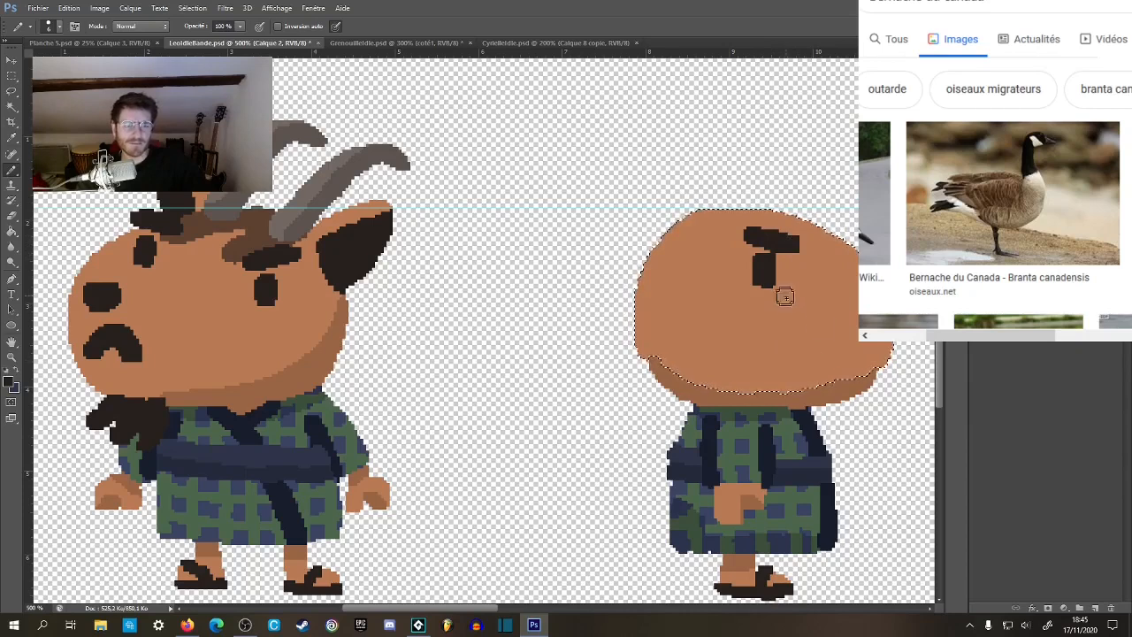
Draw the near-black mouth near the muzzle tip, using two horizontal guides at the front-view goat's mouth to match its height.
drag(822, 307, 826, 291)
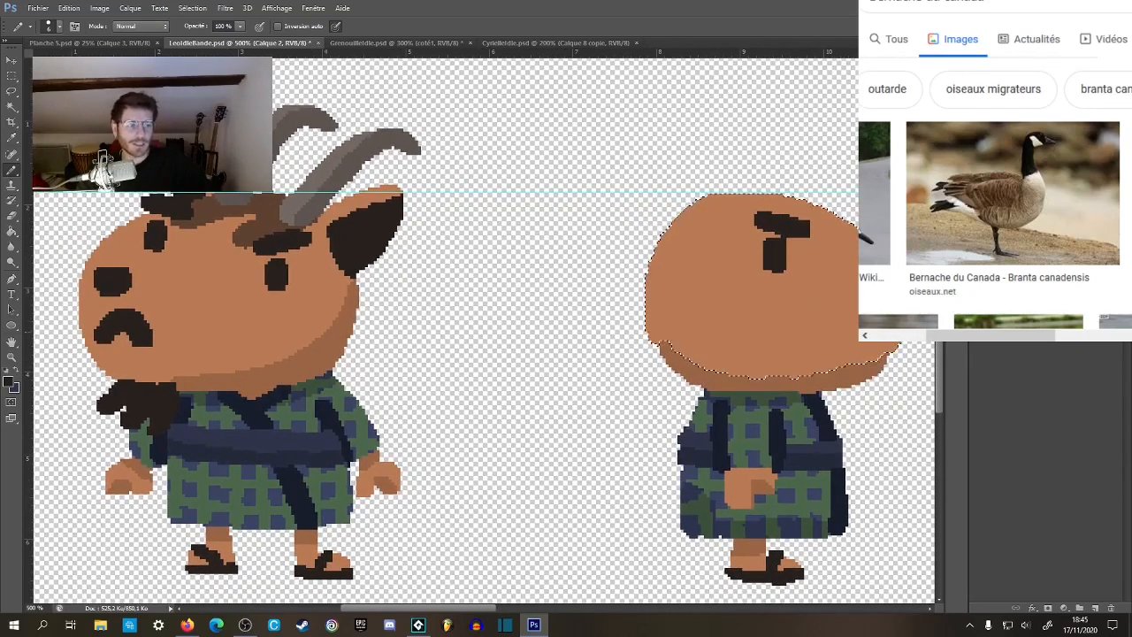
drag(793, 374, 799, 379)
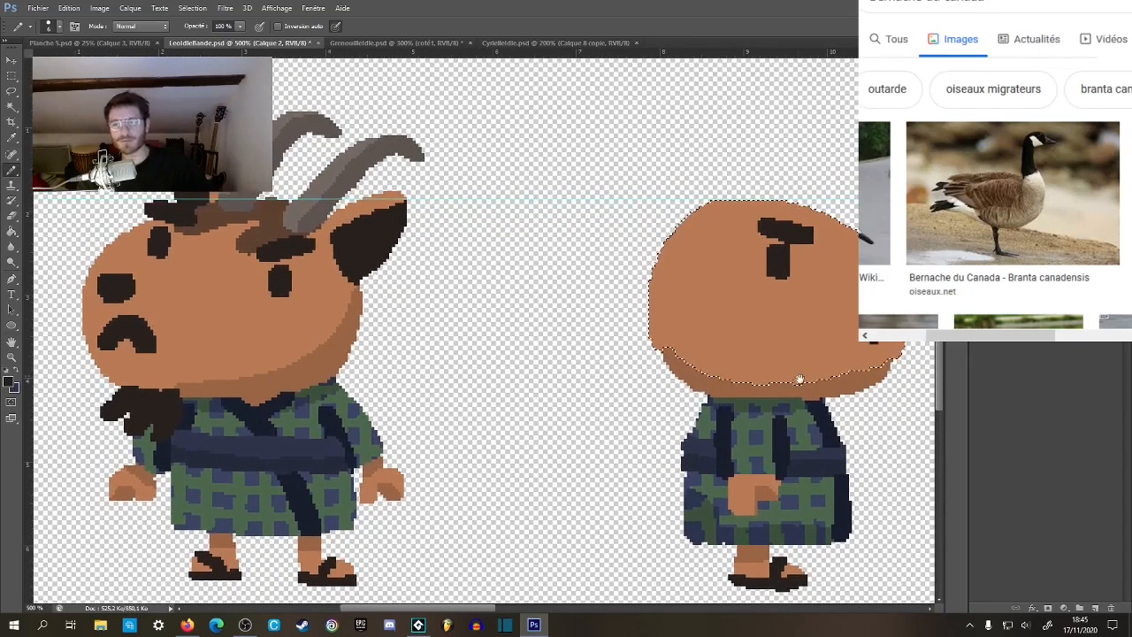
drag(719, 52, 703, 354)
drag(750, 51, 731, 317)
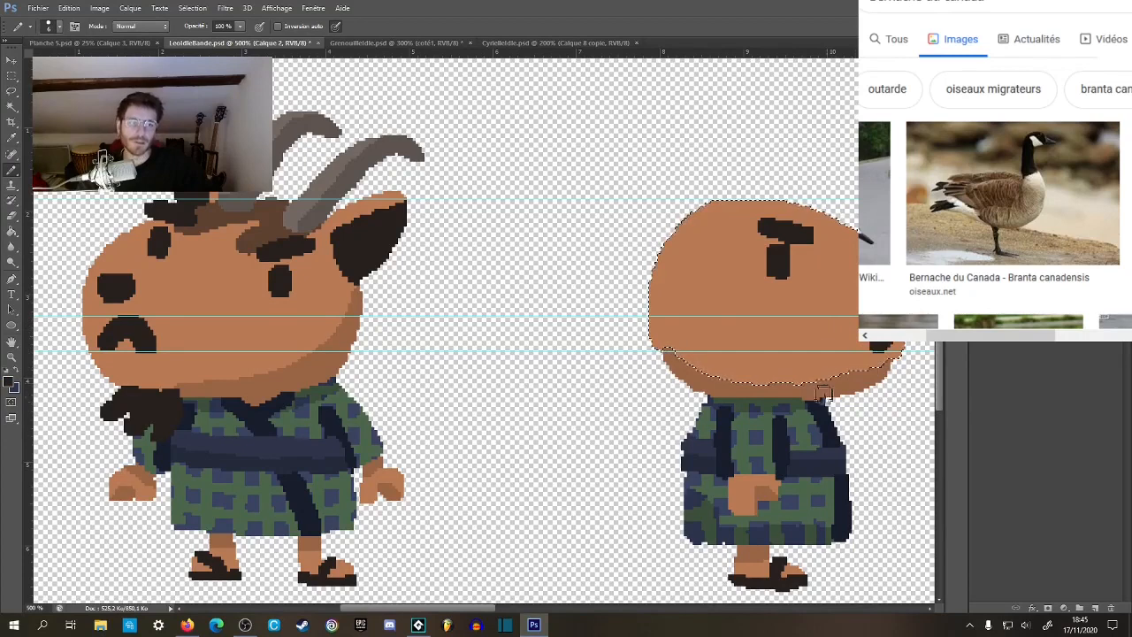
Remove the two horizontal guides at mouth height, keeping the one at the top of the head.
key(v)
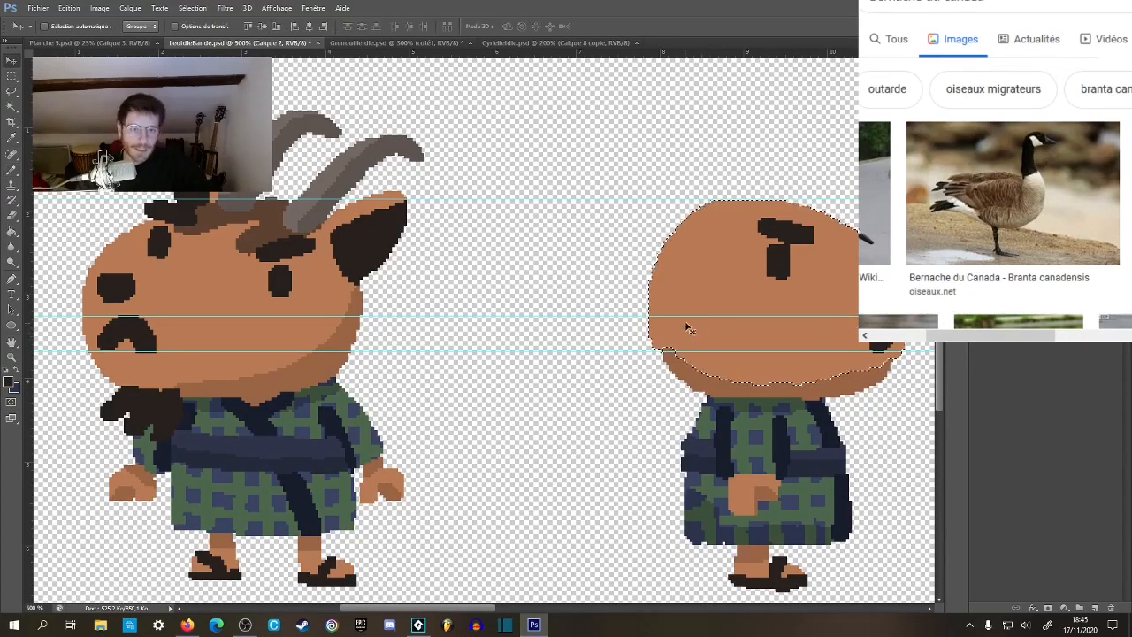
drag(691, 316, 708, 52)
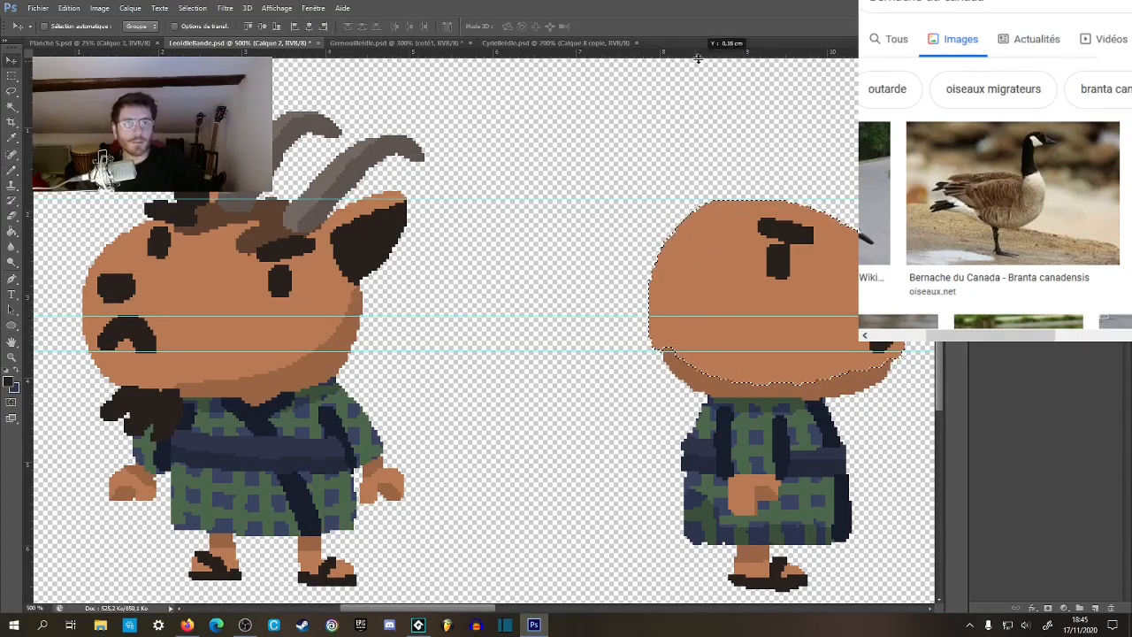
key(b)
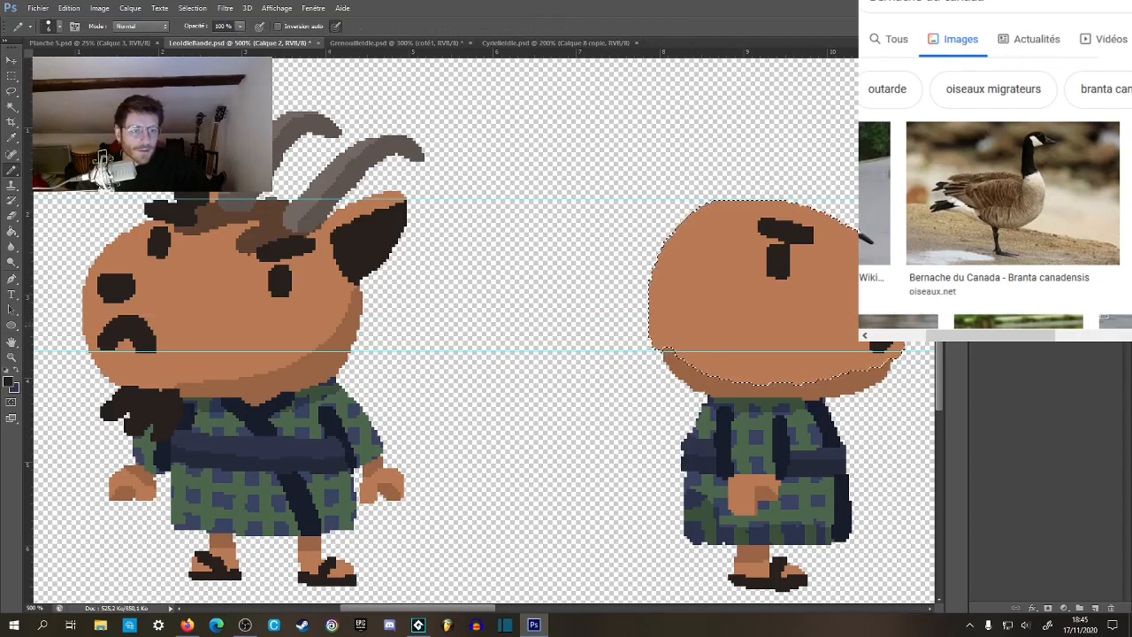
key(v)
drag(780, 353, 754, 51)
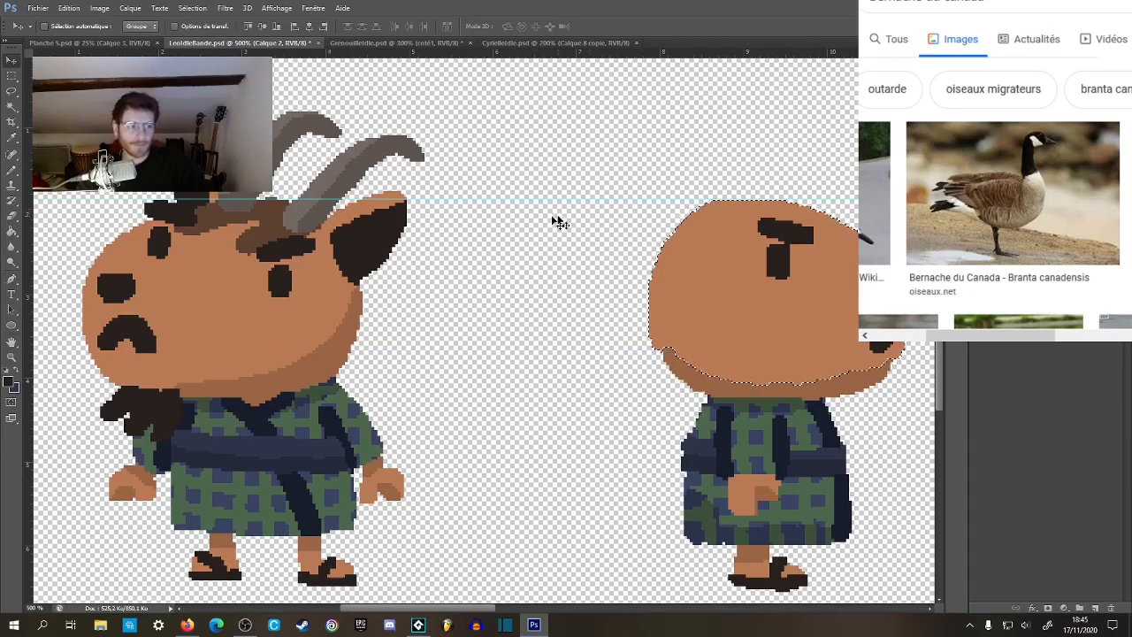
Sample the darker skin tone, widen the shadow along the lower back of the side-view head, and clear the selection.
key(b)
mouse_move(723, 325)
mouse_down()
mouse_move(745, 316)
mouse_move(720, 326)
mouse_up()
alt+click(696, 375)
drag(647, 327, 729, 388)
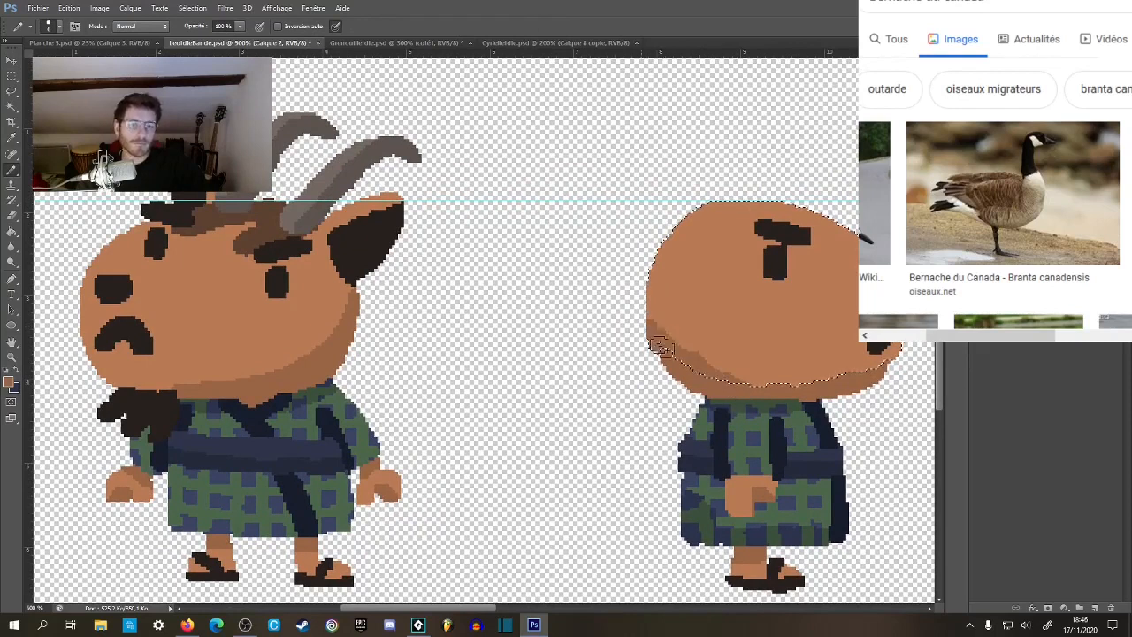
key(ctrl+d)
key(m)
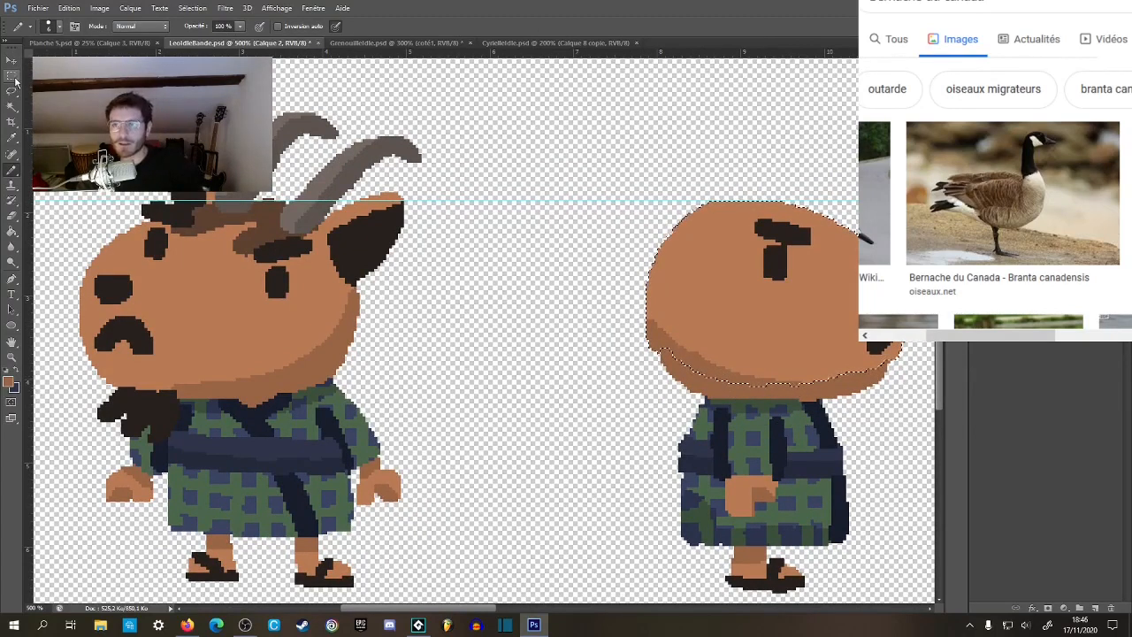
Draw and fill a pointed ear in the skin tone at the upper back of the side-view head.
key(b)
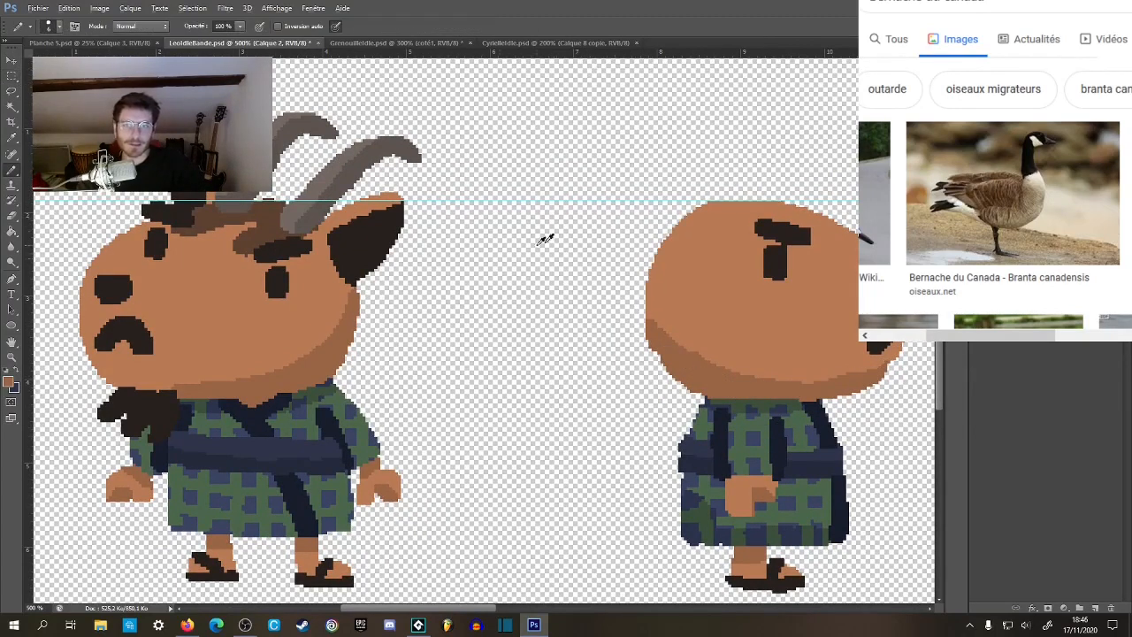
mouse_move(710, 240)
mouse_down()
mouse_move(669, 249)
mouse_move(674, 208)
mouse_move(633, 167)
mouse_move(620, 255)
mouse_up()
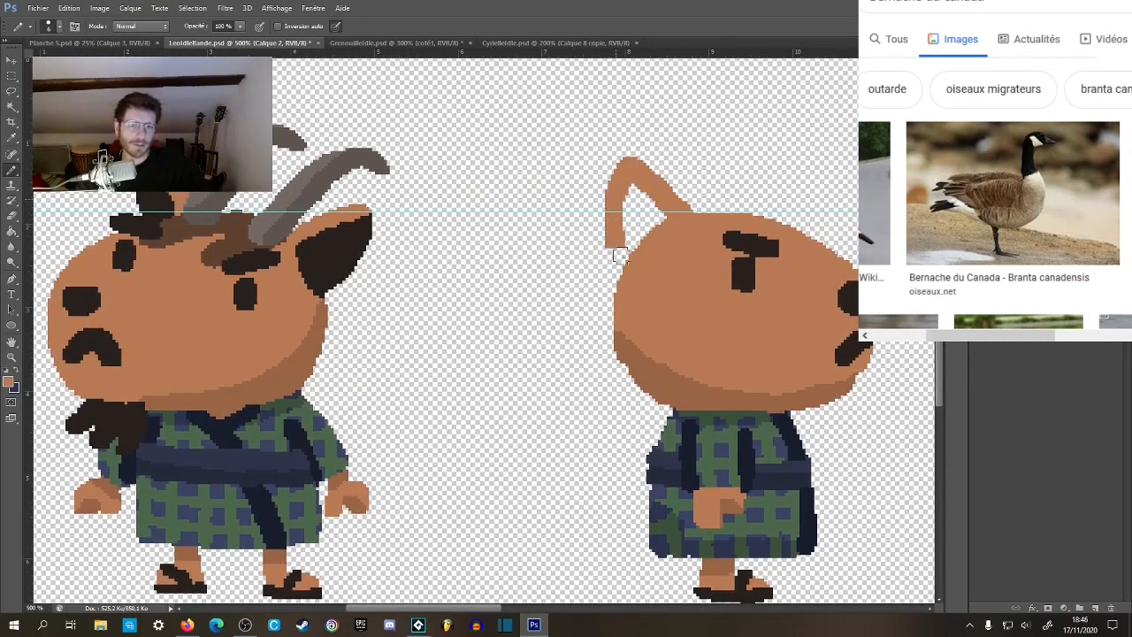
drag(637, 198, 648, 226)
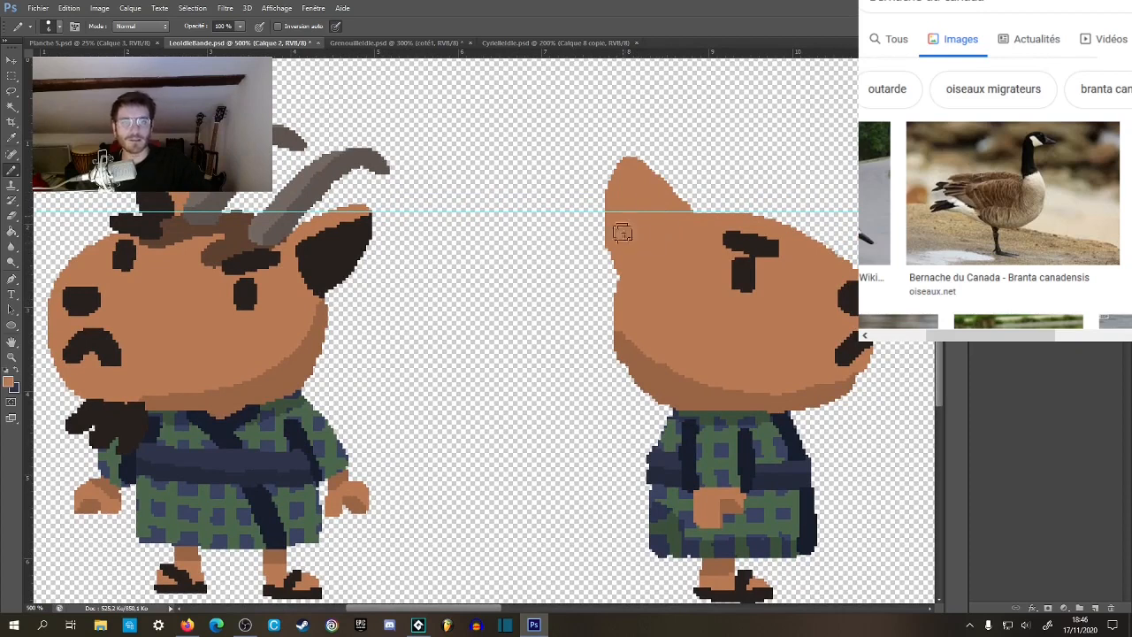
Sample near-black from the front-view ear, fill the side-view ear's inside out to its rear edge, and clear the selection.
alt+click(339, 275)
mouse_move(634, 193)
mouse_down()
mouse_move(661, 228)
mouse_move(636, 251)
mouse_up()
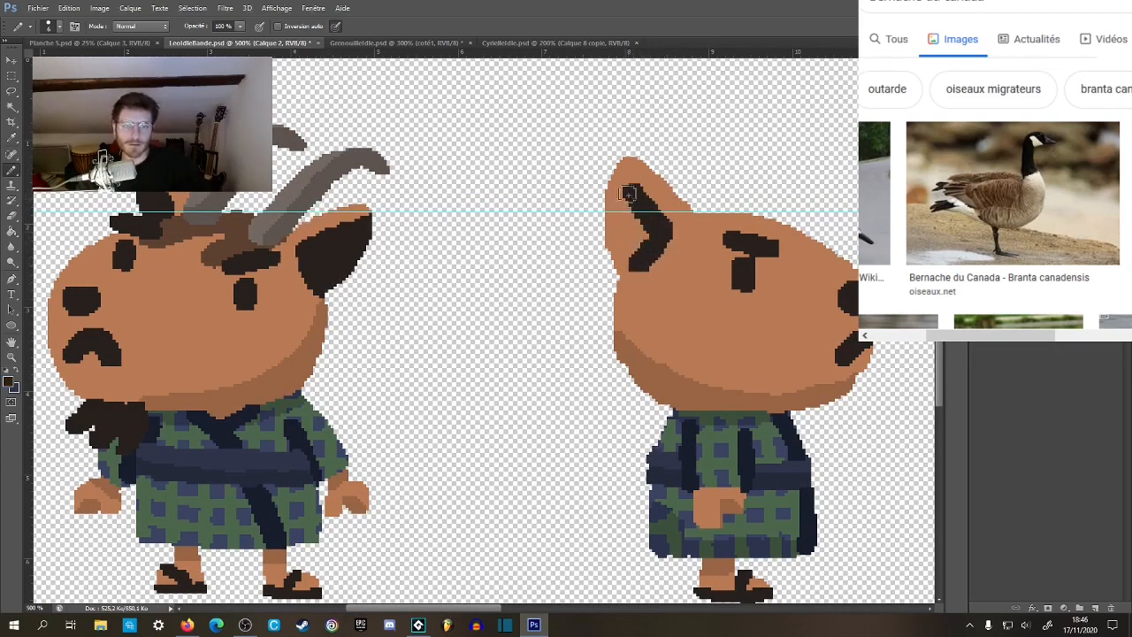
drag(626, 192, 634, 254)
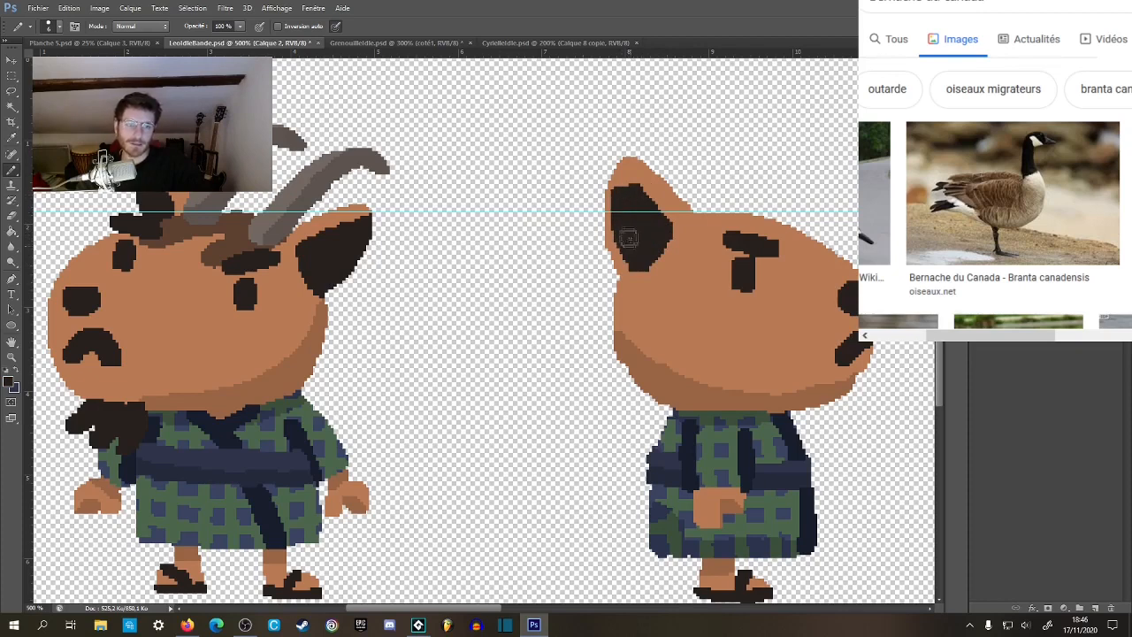
key(w)
click(663, 292)
key(b)
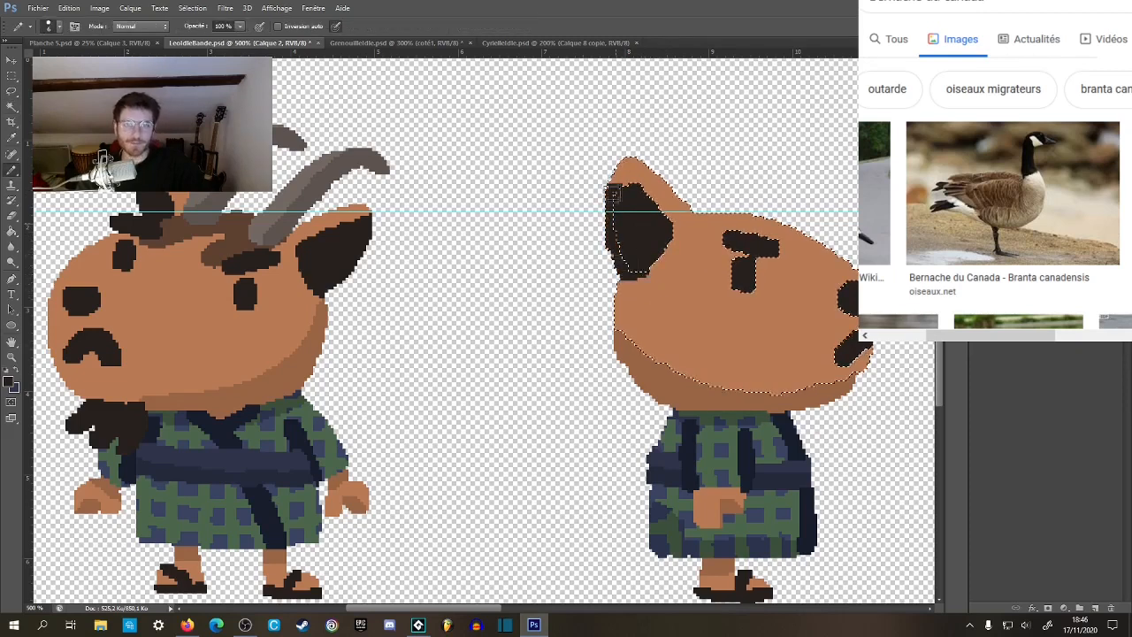
key(ctrl+d)
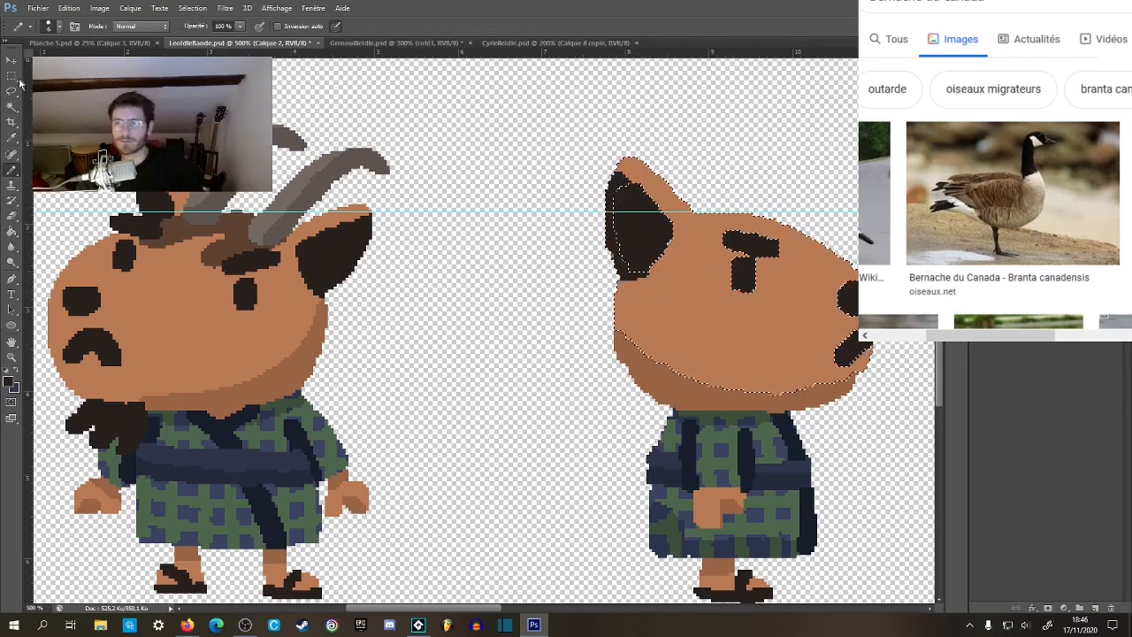
key(m)
drag(415, 247, 426, 212)
key(b)
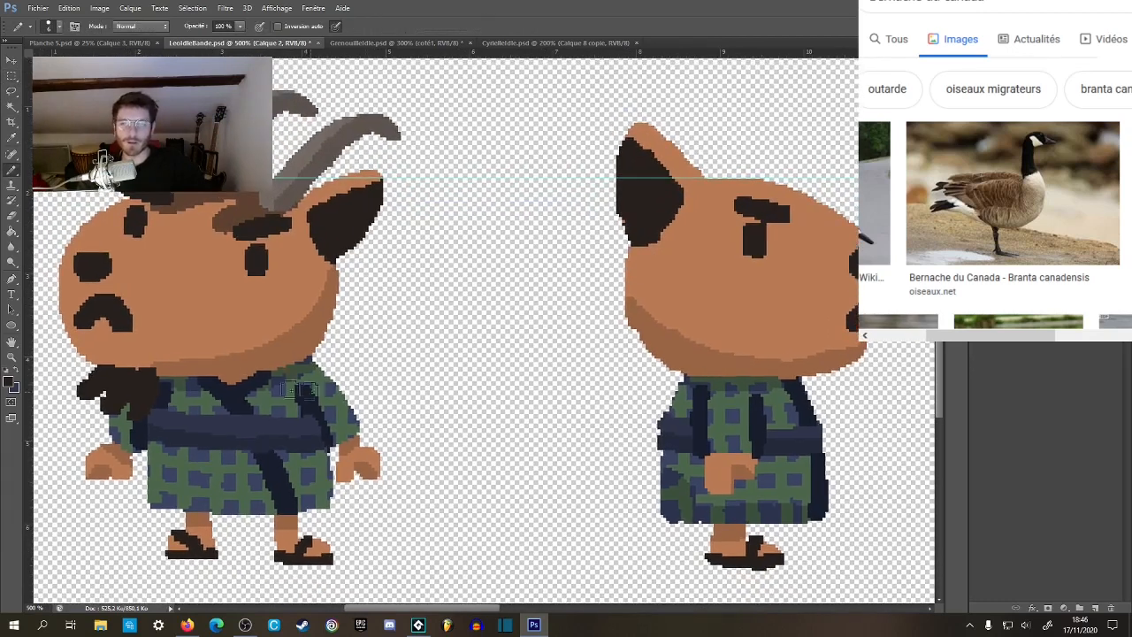
Draw a near-black beard with ragged strands under the side-view chin, undoing and redrawing strokes until it resembles the front-view beard.
scroll(686, 425, right, 2)
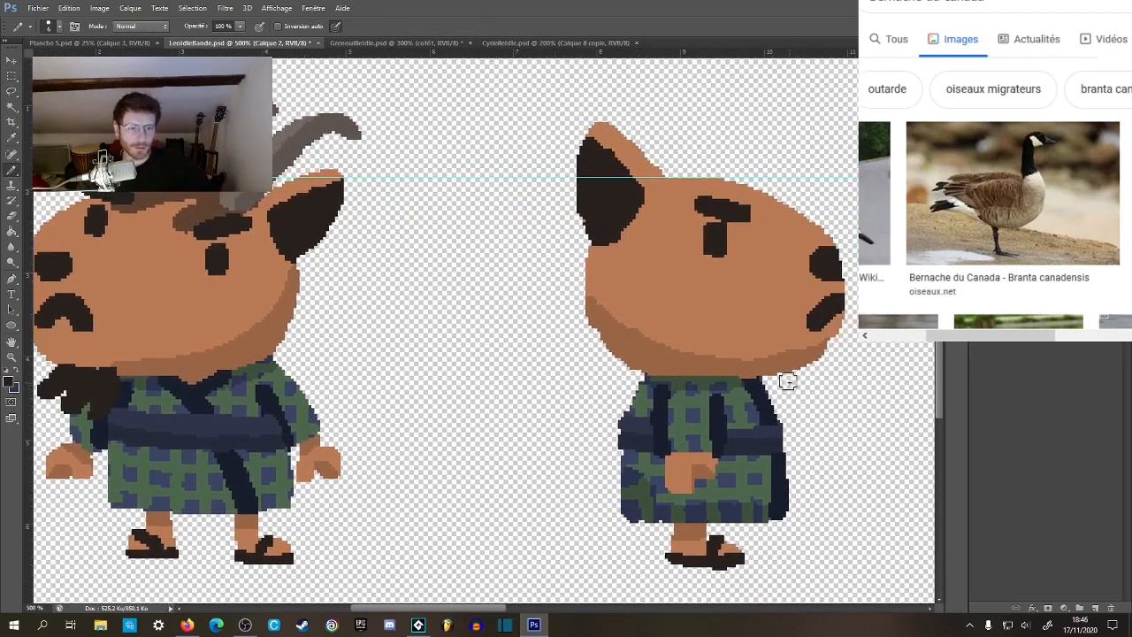
mouse_move(792, 378)
mouse_down()
mouse_move(818, 400)
mouse_move(833, 389)
mouse_move(824, 394)
mouse_move(805, 366)
mouse_move(856, 384)
mouse_move(845, 360)
mouse_move(820, 356)
mouse_move(861, 353)
mouse_up()
key(ctrl+z)
key(ctrl+z)
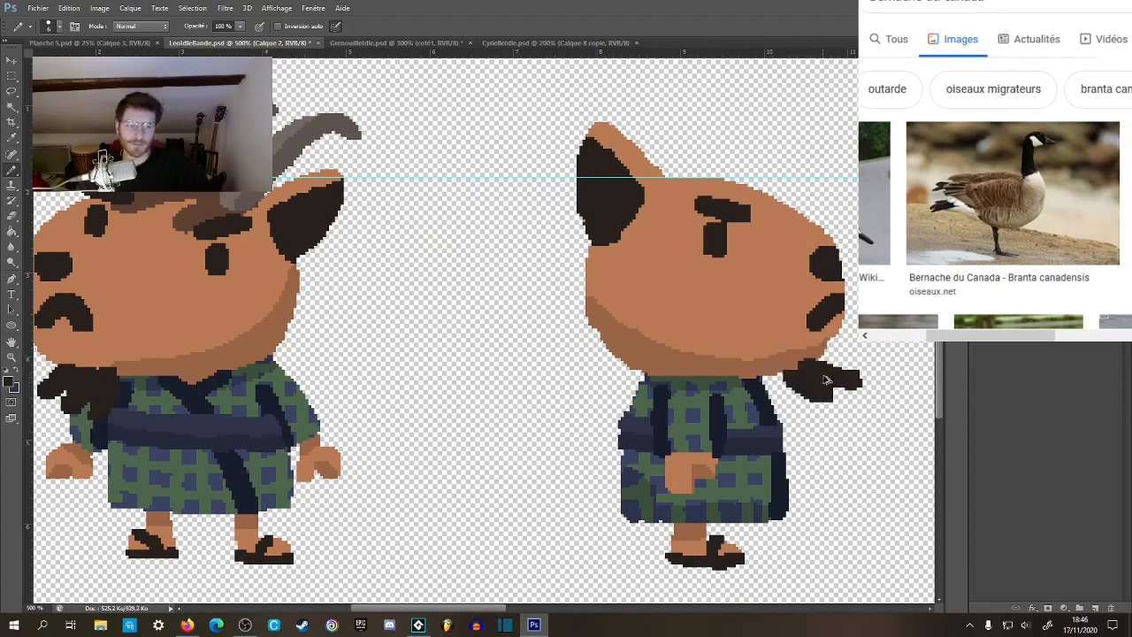
key(ctrl+z)
key(ctrl+z)
drag(785, 370, 829, 409)
mouse_move(804, 370)
mouse_down()
mouse_move(852, 395)
mouse_move(818, 359)
mouse_move(850, 365)
mouse_up()
key(ctrl+space)
alt+click(764, 439)
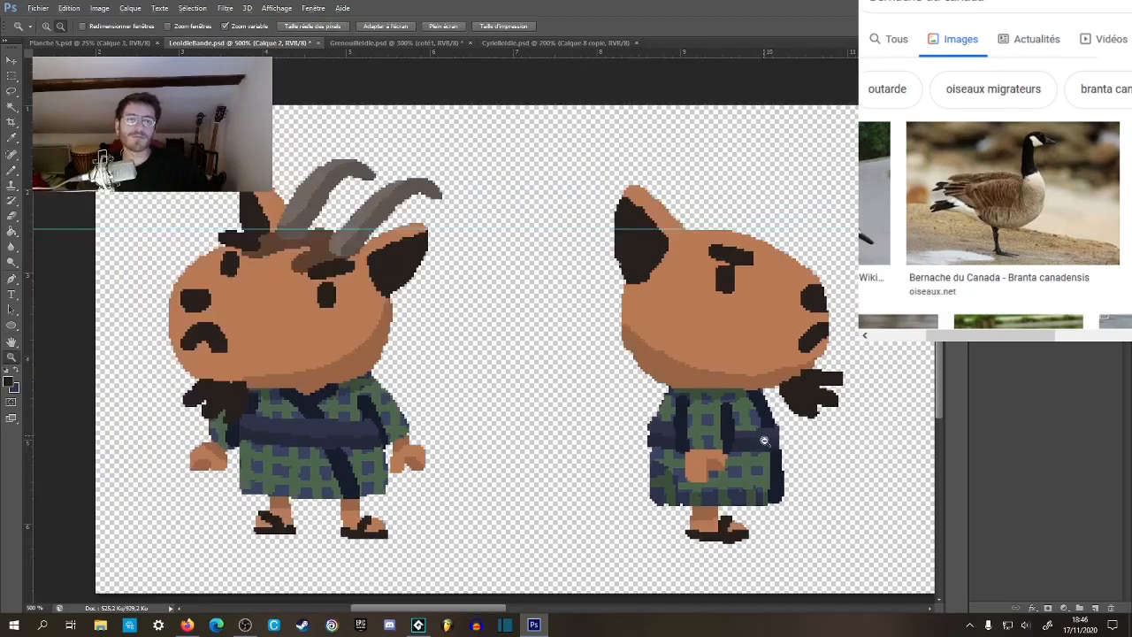
alt+click(766, 440)
alt+click(766, 440)
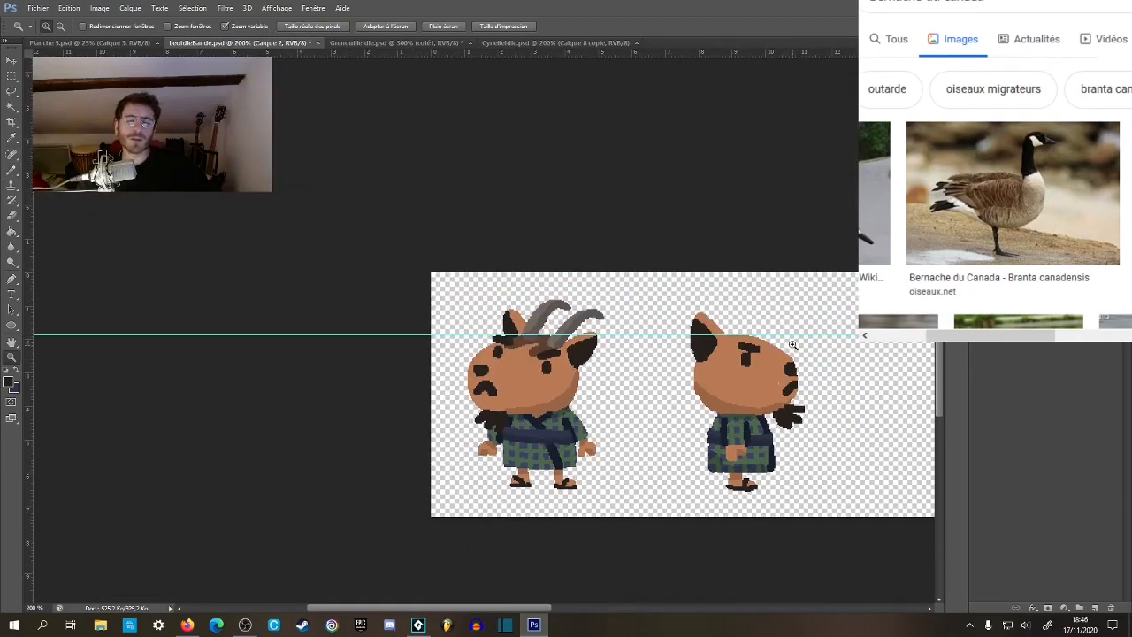
click(796, 392)
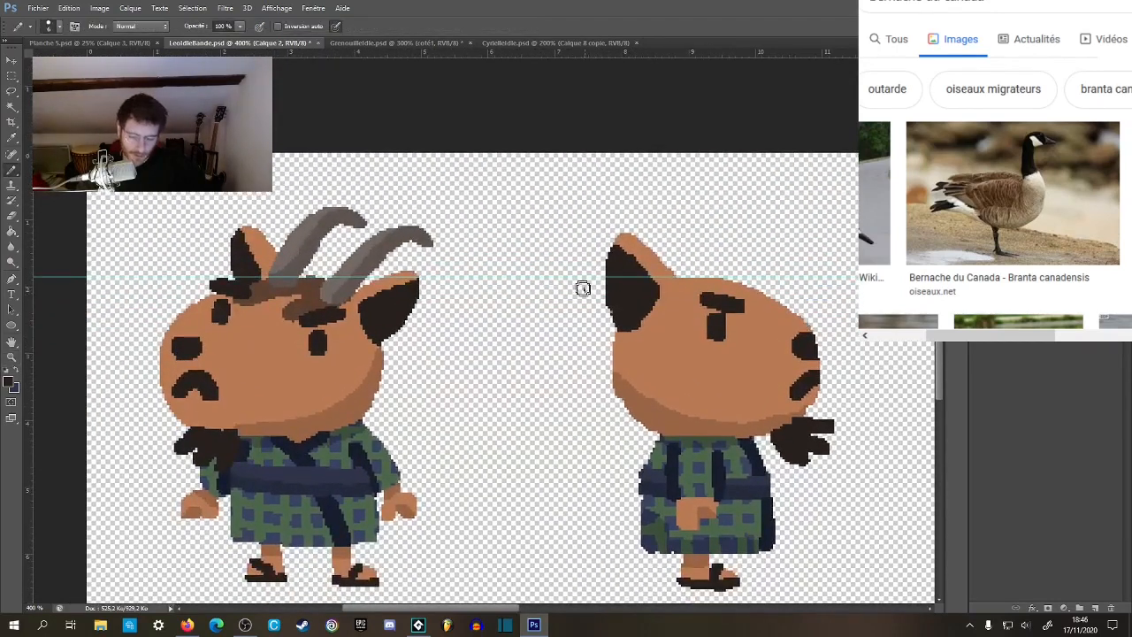
Nudge the side-view goat slightly to the right and remove the horizontal guide at the top of the head.
key(v)
key(Right)
drag(584, 278, 589, 50)
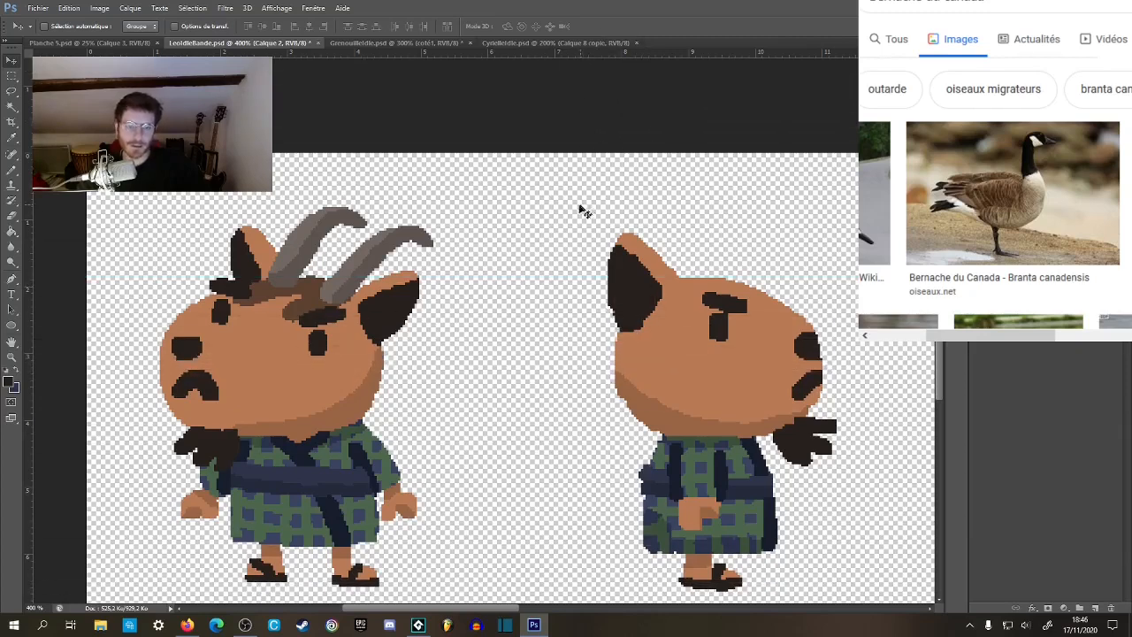
Select the side-view head's skin area and paint a brown hair patch along its crown, from the ear to above the eyebrow.
key(b)
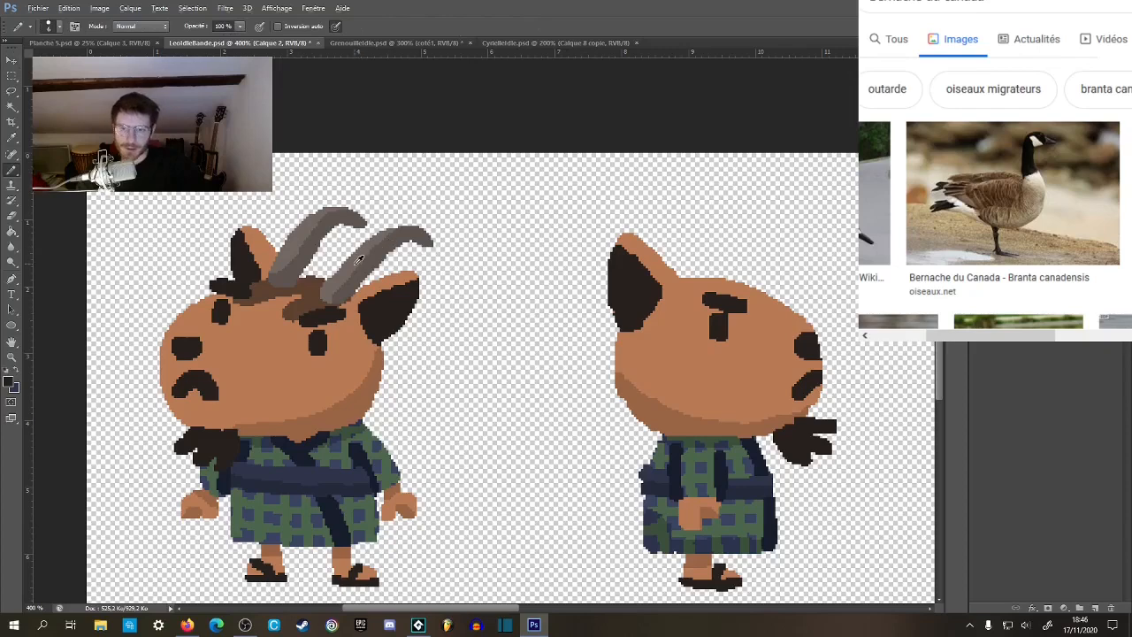
key(ctrl+plus)
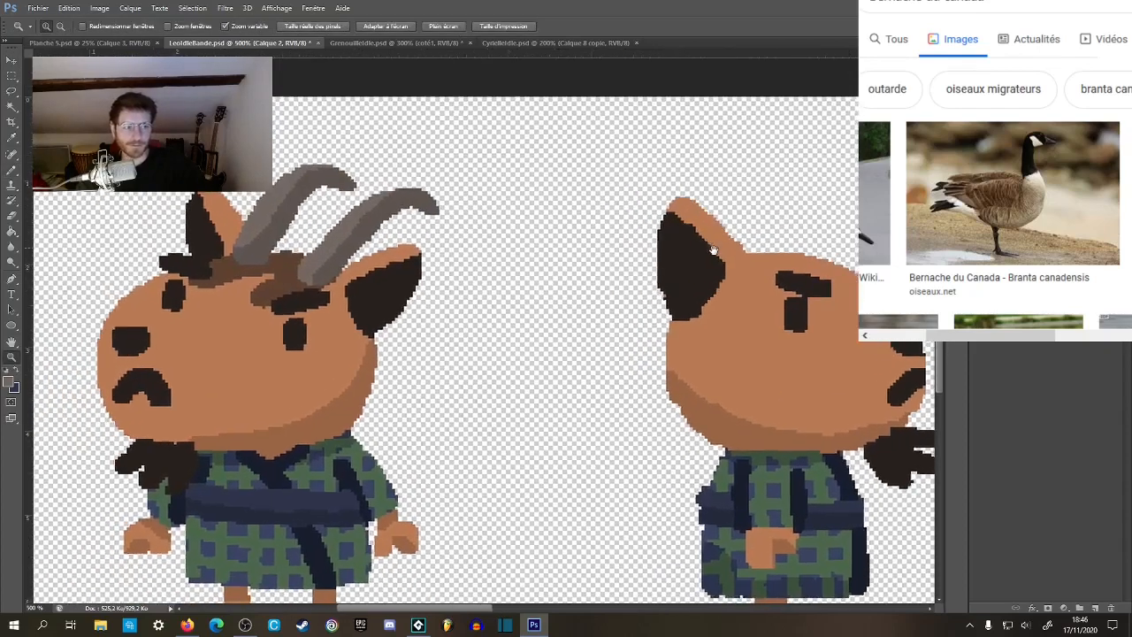
key(w)
click(779, 363)
key(b)
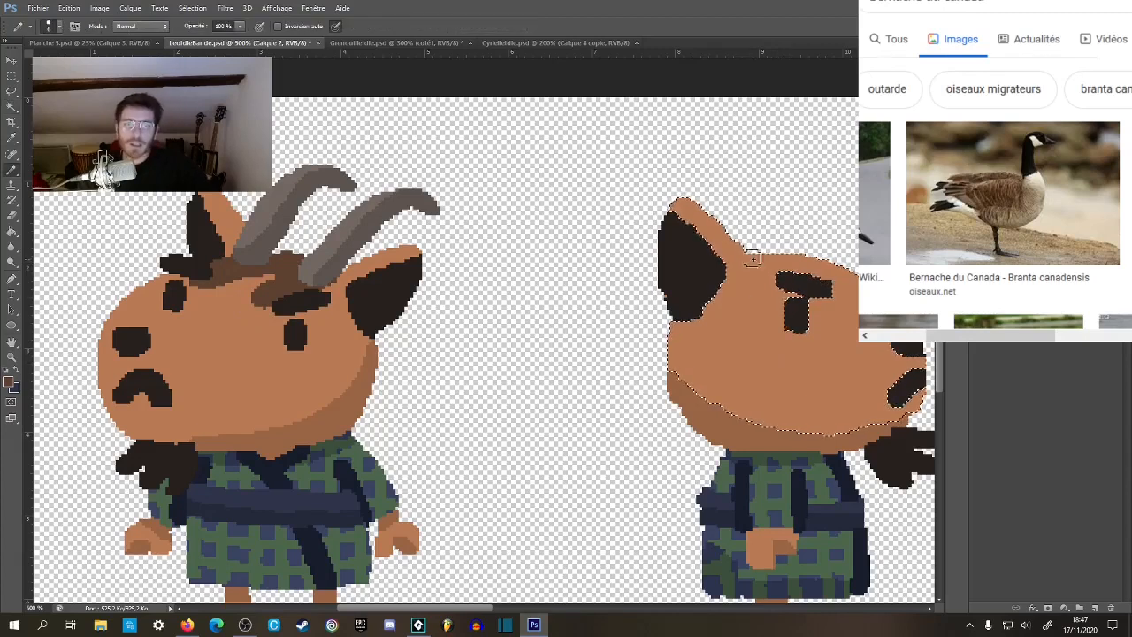
drag(757, 254, 700, 231)
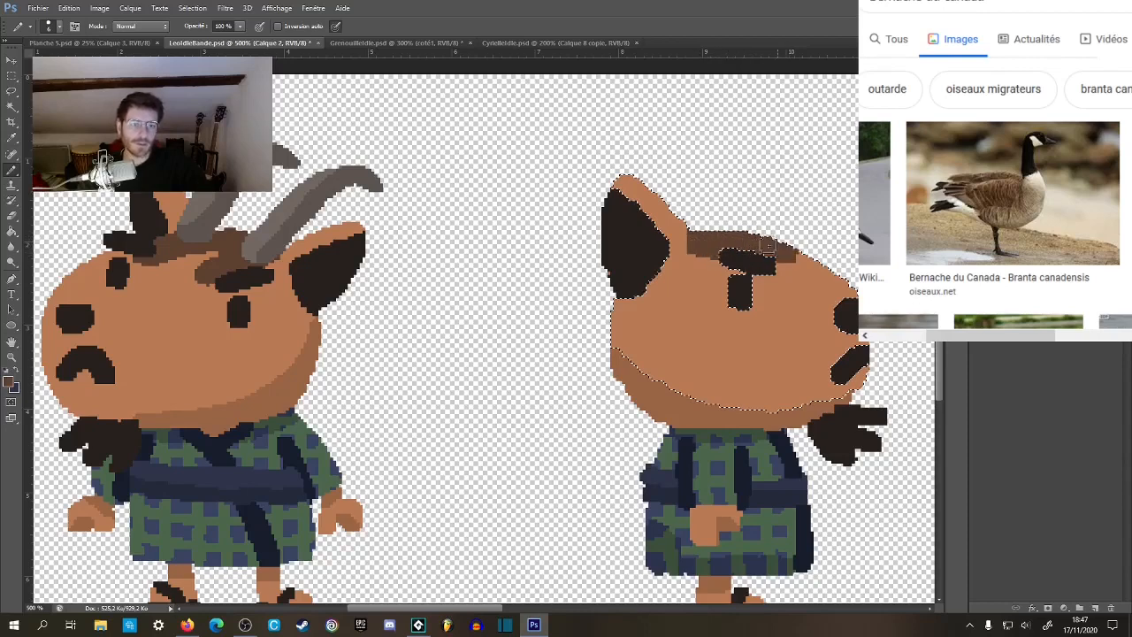
drag(704, 220, 758, 247)
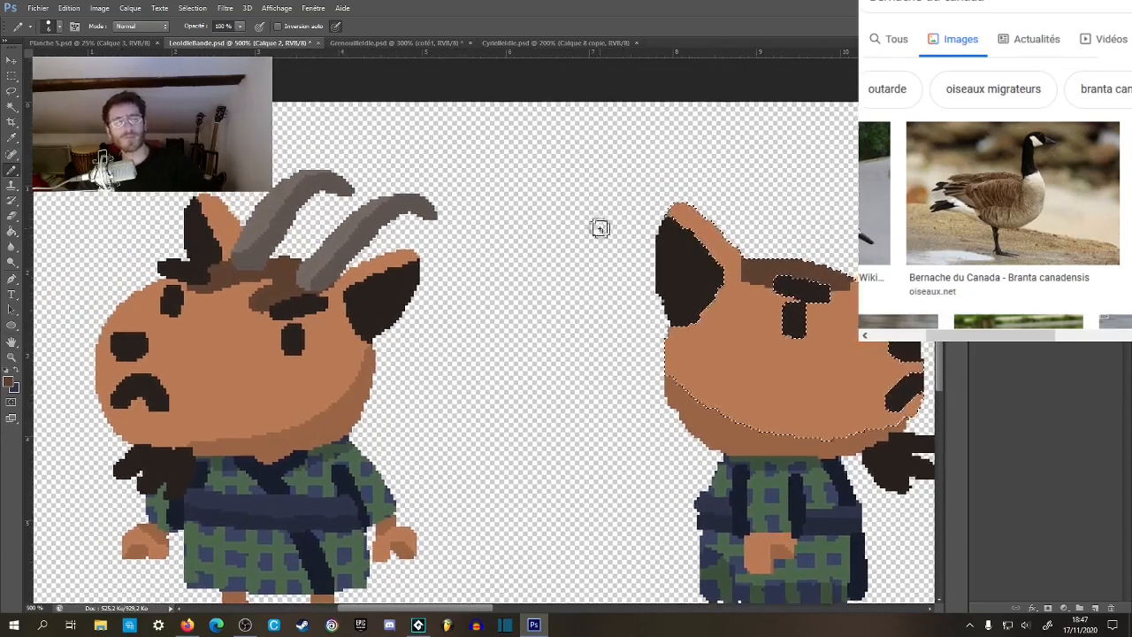
drag(601, 228, 563, 236)
Clear the selection, sample the front-view horn's grey, and draw a horn curving backward from the hair over the side-view ear.
alt+click(296, 258)
key(ctrl+d)
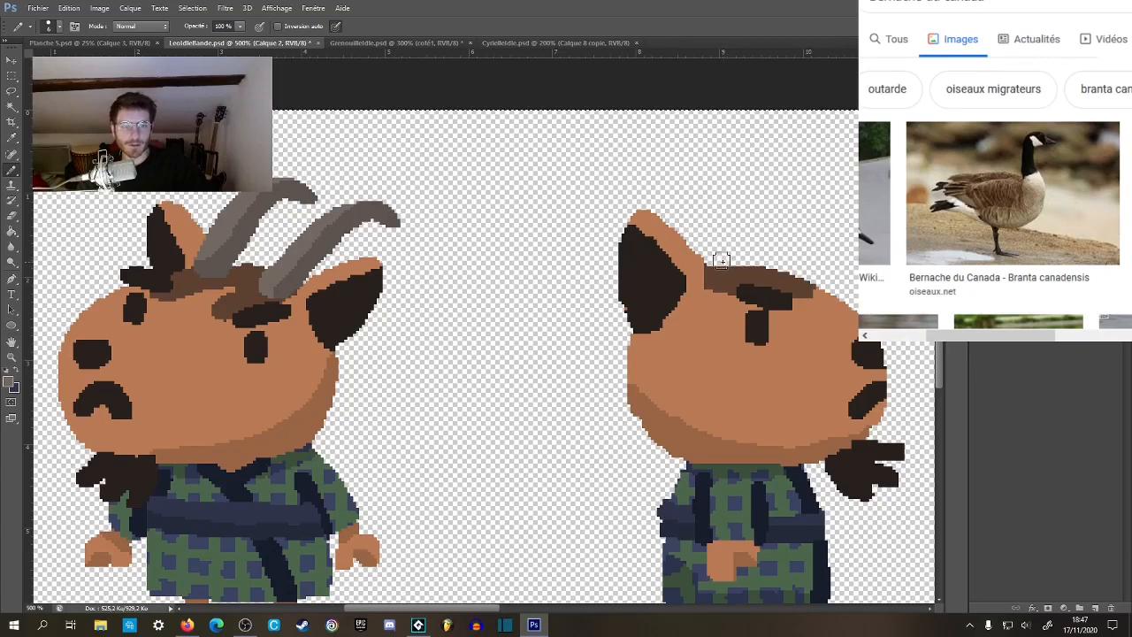
drag(729, 262, 767, 269)
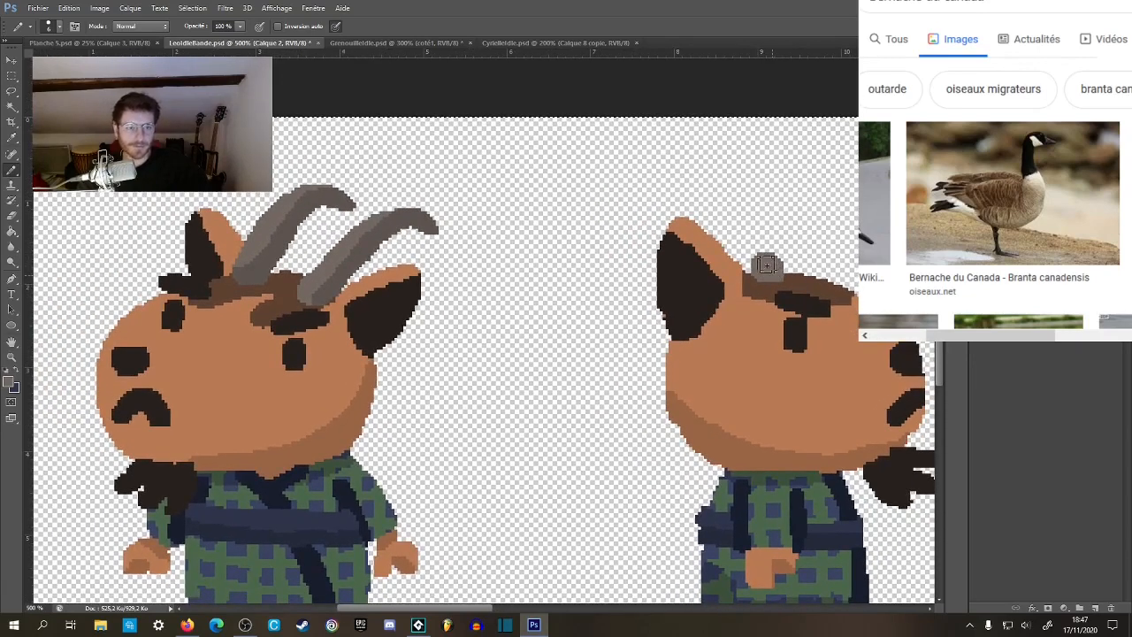
mouse_move(731, 225)
mouse_down()
mouse_move(685, 189)
mouse_move(625, 193)
mouse_up()
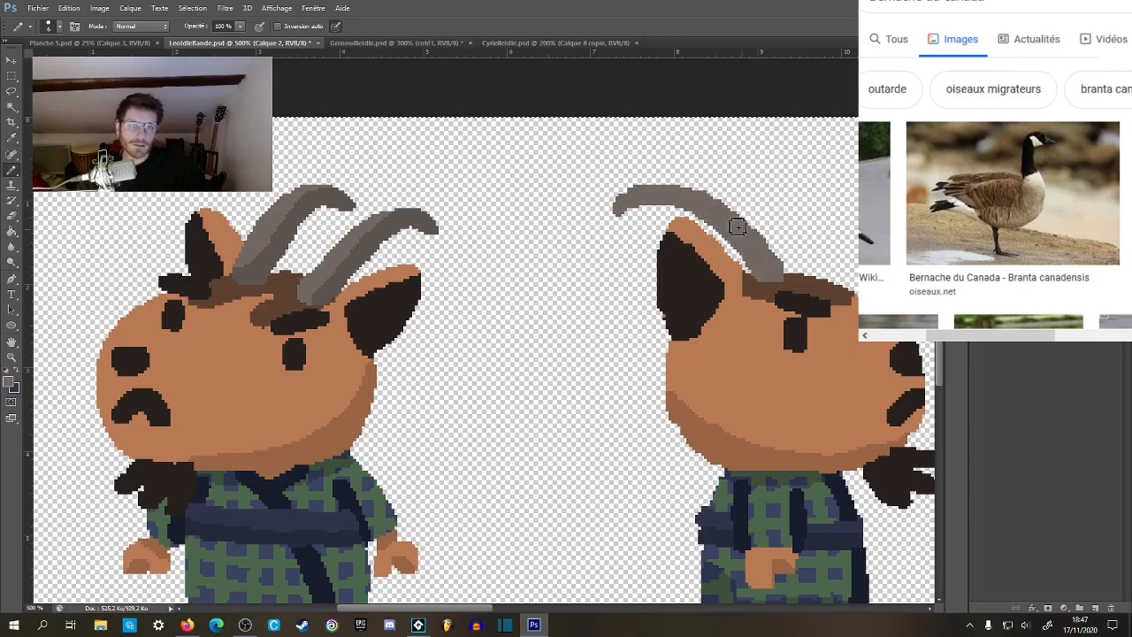
mouse_move(768, 274)
mouse_down()
mouse_move(637, 222)
mouse_move(670, 154)
mouse_move(753, 273)
mouse_up()
scroll(753, 273, up, 1)
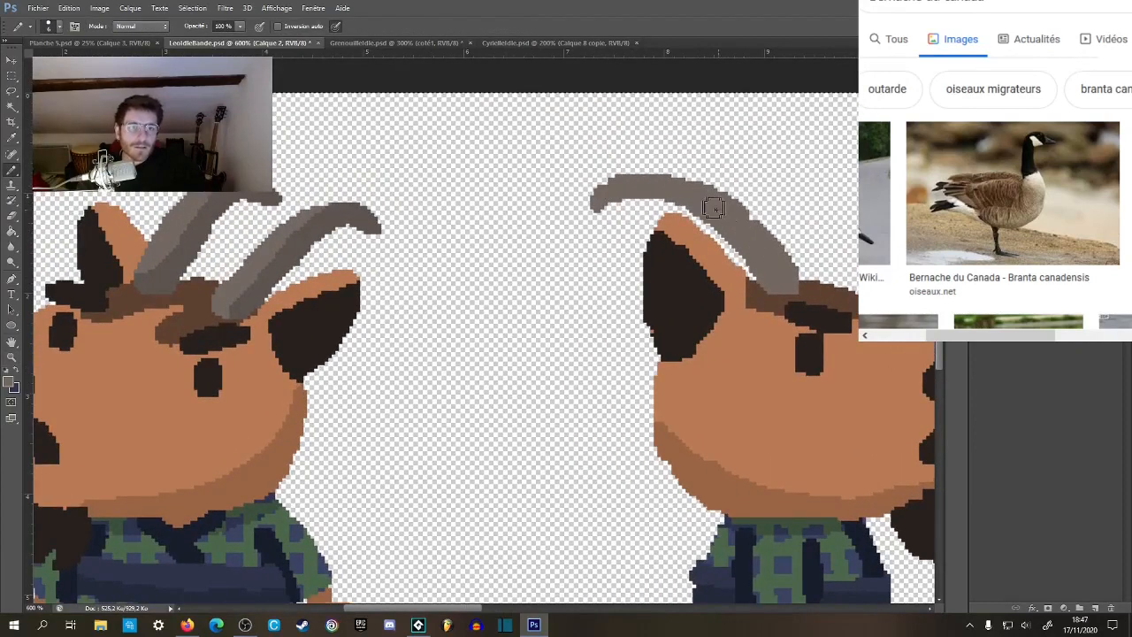
Select the side-view horn, shade its underside with the darker horn grey, and clear the selection.
drag(766, 251, 803, 230)
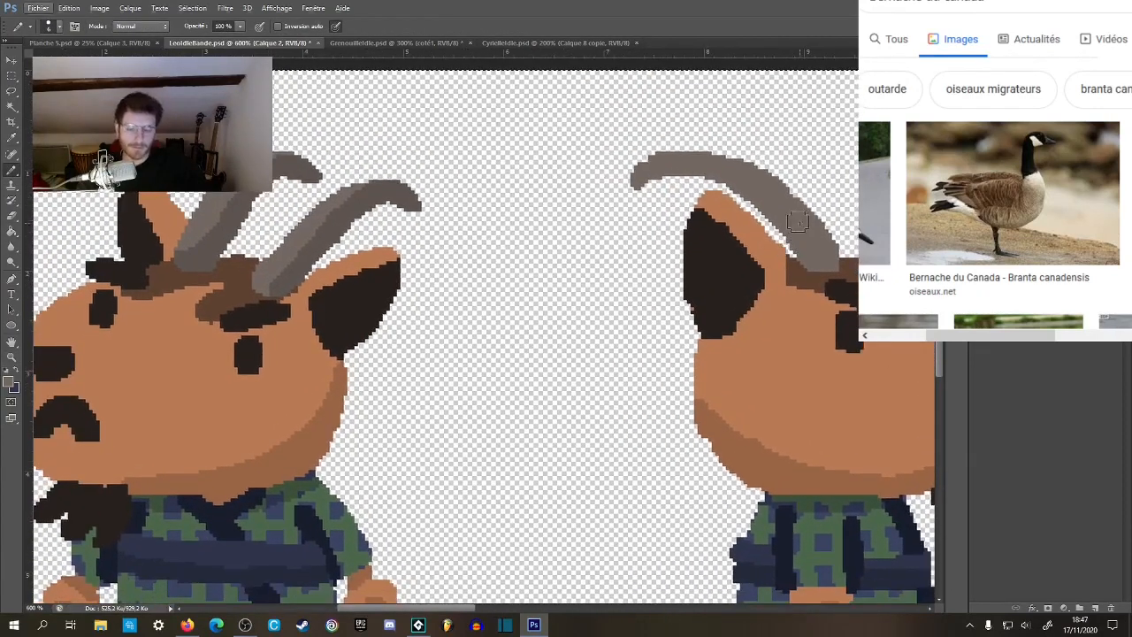
key(w)
click(803, 230)
key(b)
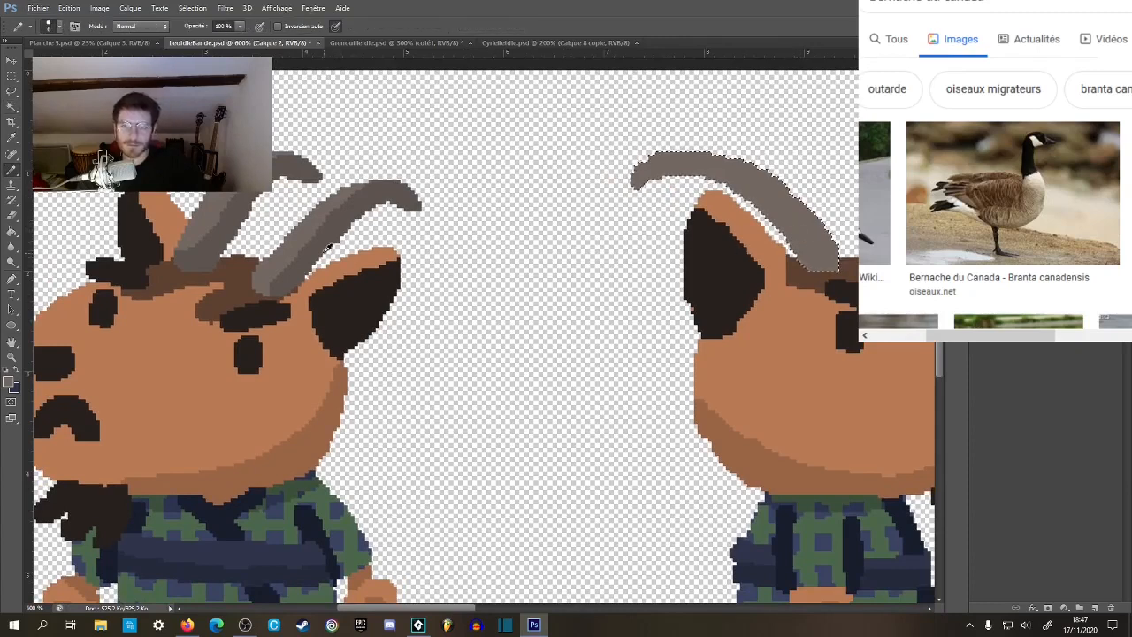
mouse_move(627, 181)
mouse_down()
mouse_move(672, 167)
mouse_move(717, 175)
mouse_move(763, 195)
mouse_move(812, 250)
mouse_up()
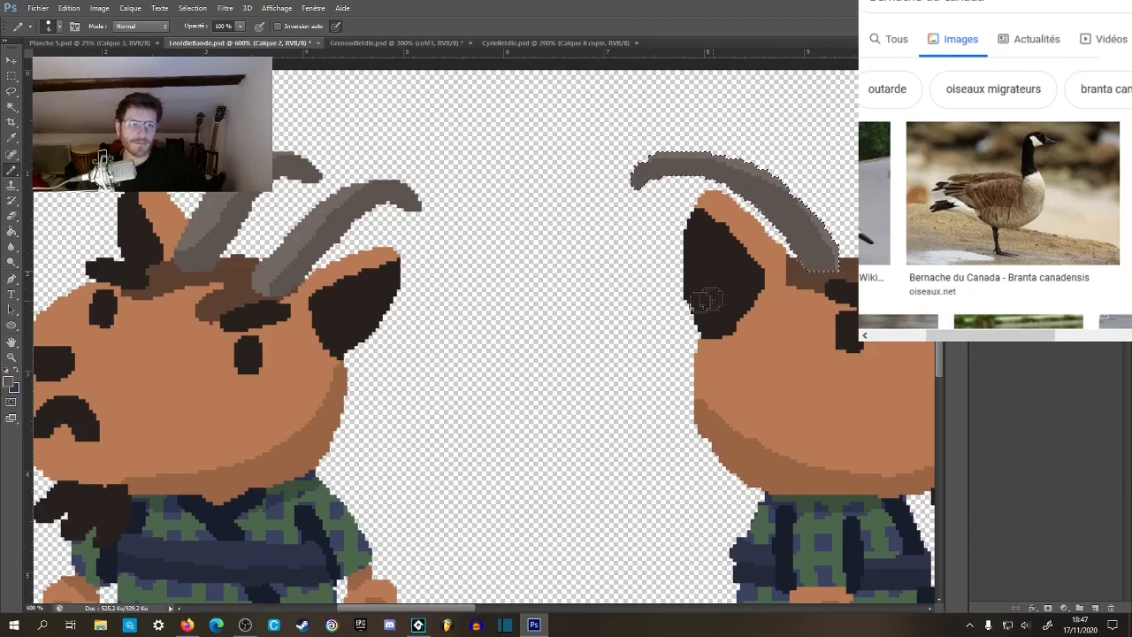
key(ctrl+d)
key(m)
drag(741, 316, 646, 326)
drag(794, 245, 778, 247)
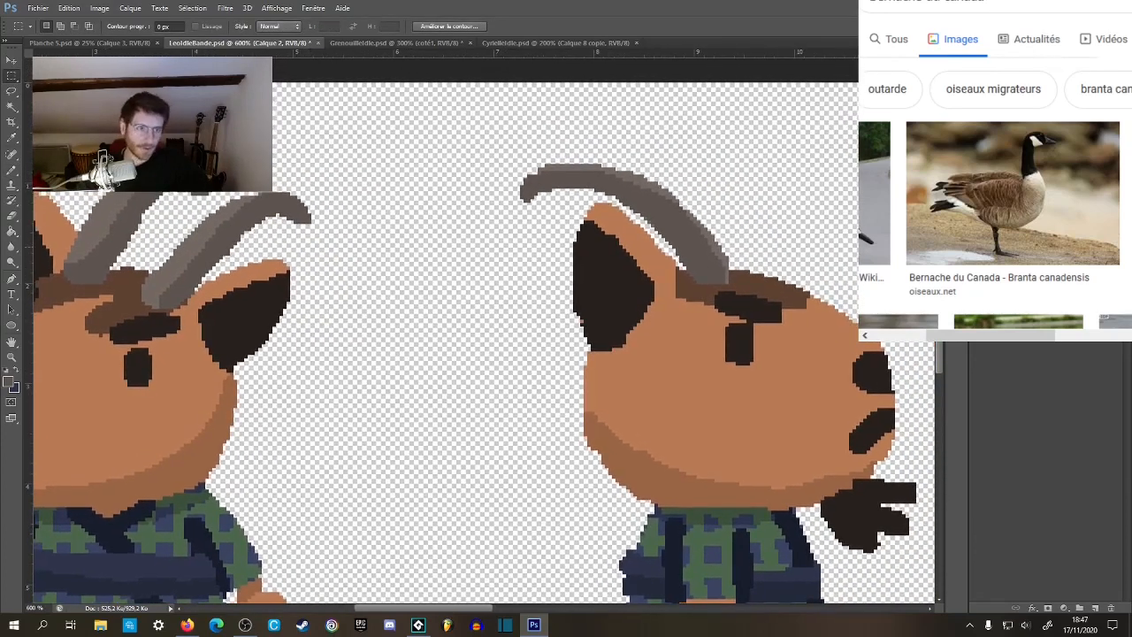
Try to make a second horn by copying the shaded part of the side-view horn to a new layer and placing it farther forward.
key(w)
click(713, 278)
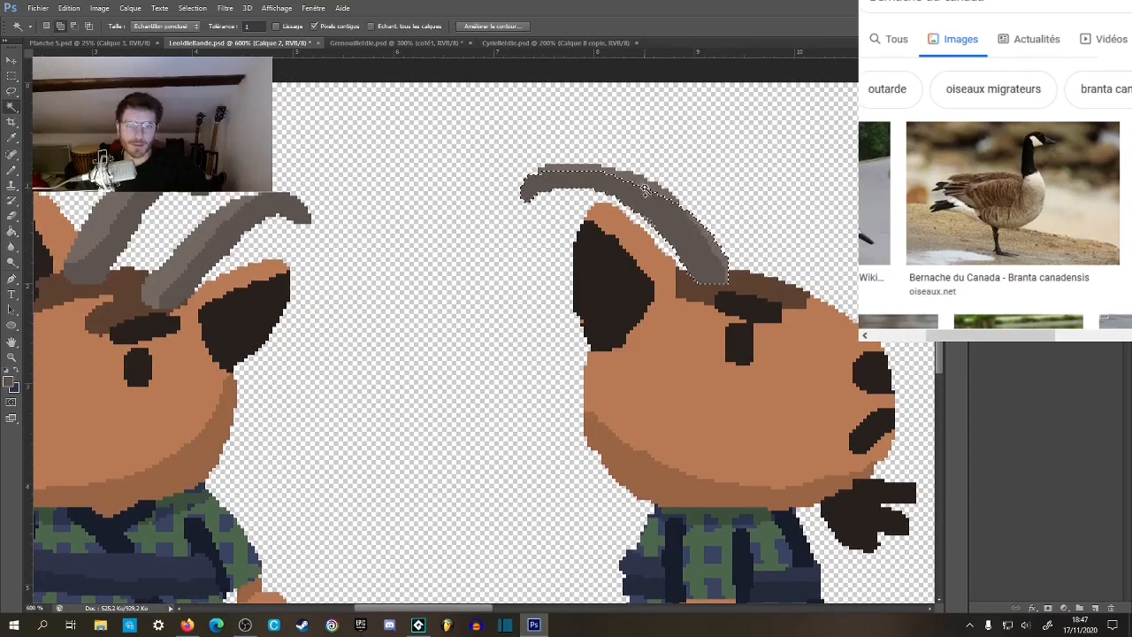
key(ctrl+j)
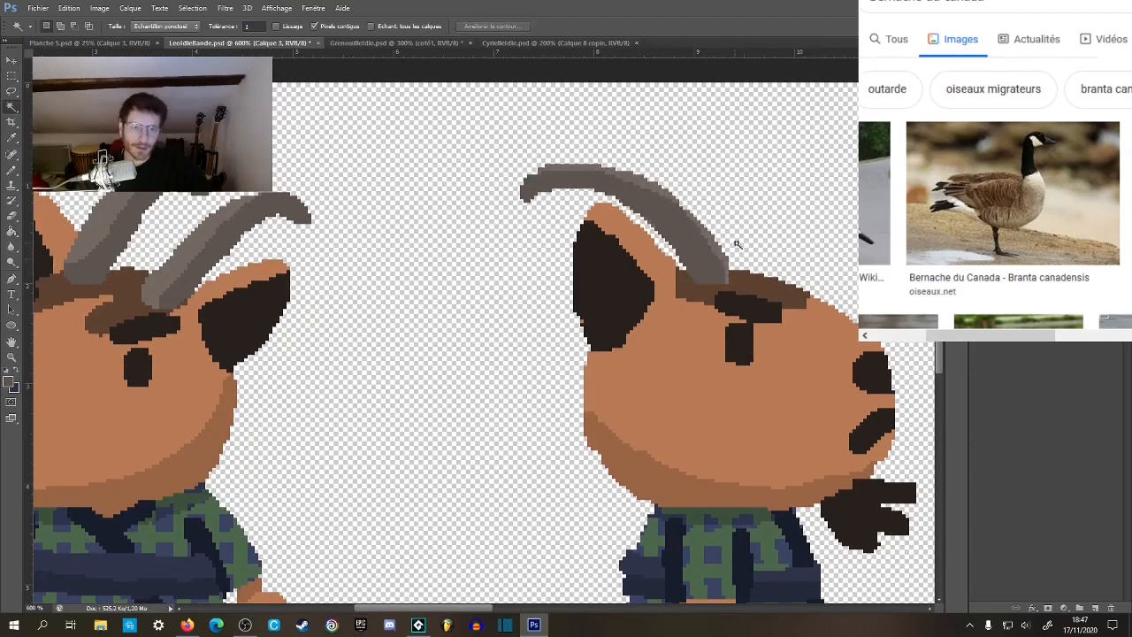
key(v)
drag(705, 261, 757, 259)
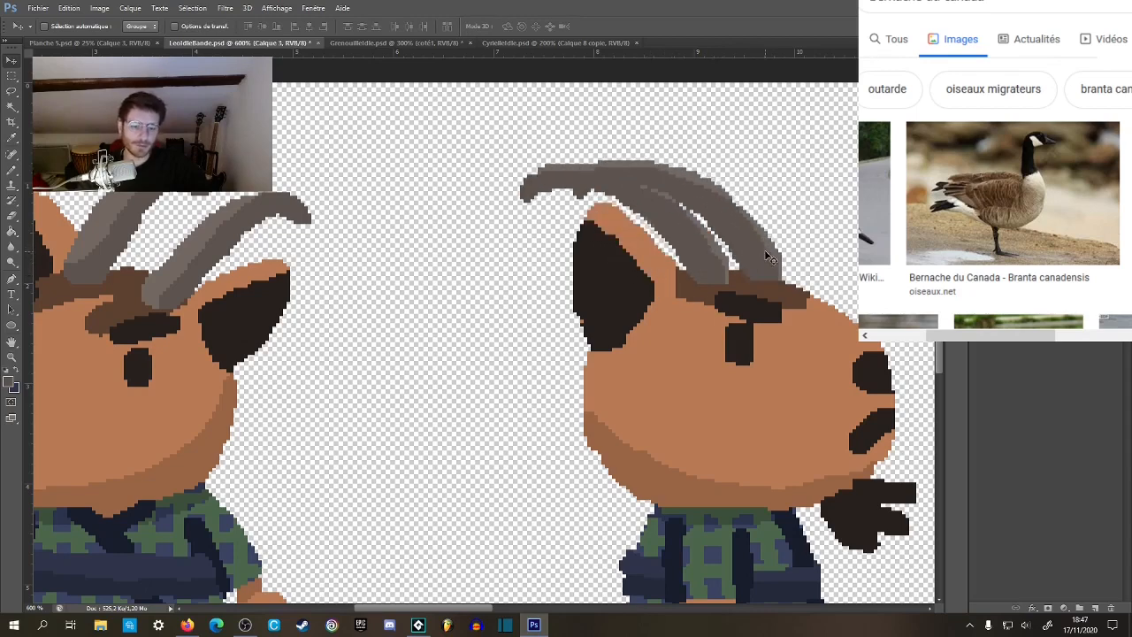
key(Delete)
Examine the side-view head's horn, hair and eyebrow against the front-view goat, both close up and at reduced zoom.
key(z)
alt+click(670, 373)
alt+click(669, 373)
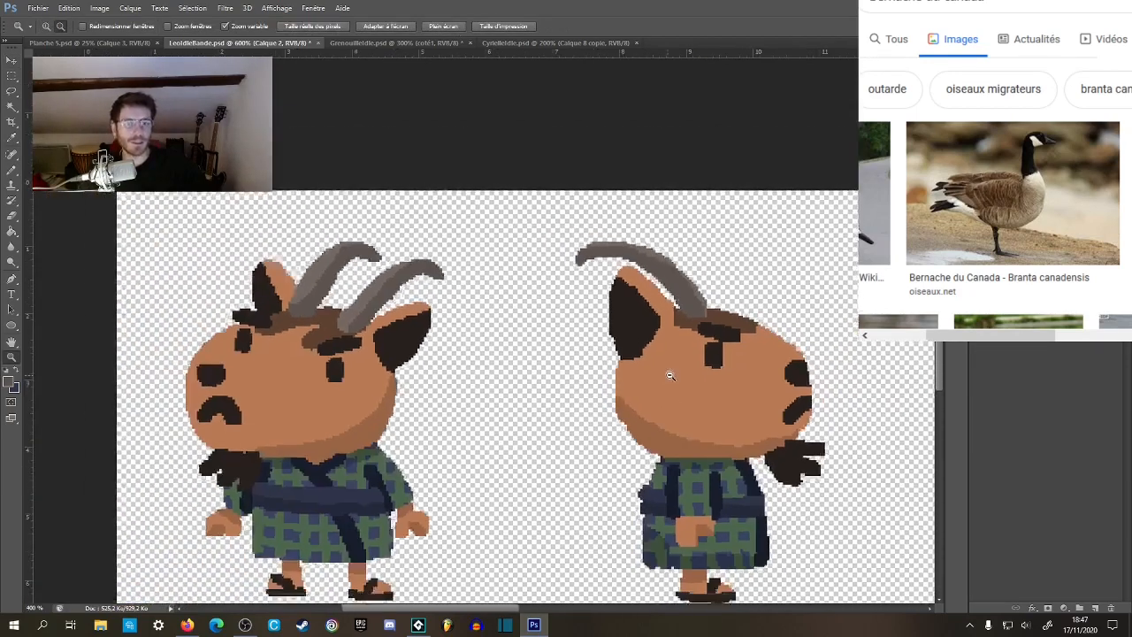
alt+click(670, 373)
alt+click(669, 373)
alt+click(668, 374)
mouse_move(344, 345)
mouse_down()
mouse_move(416, 318)
mouse_move(595, 364)
mouse_up()
click(670, 259)
mouse_move(670, 259)
mouse_down()
mouse_move(730, 253)
mouse_move(759, 227)
mouse_up()
key(b)
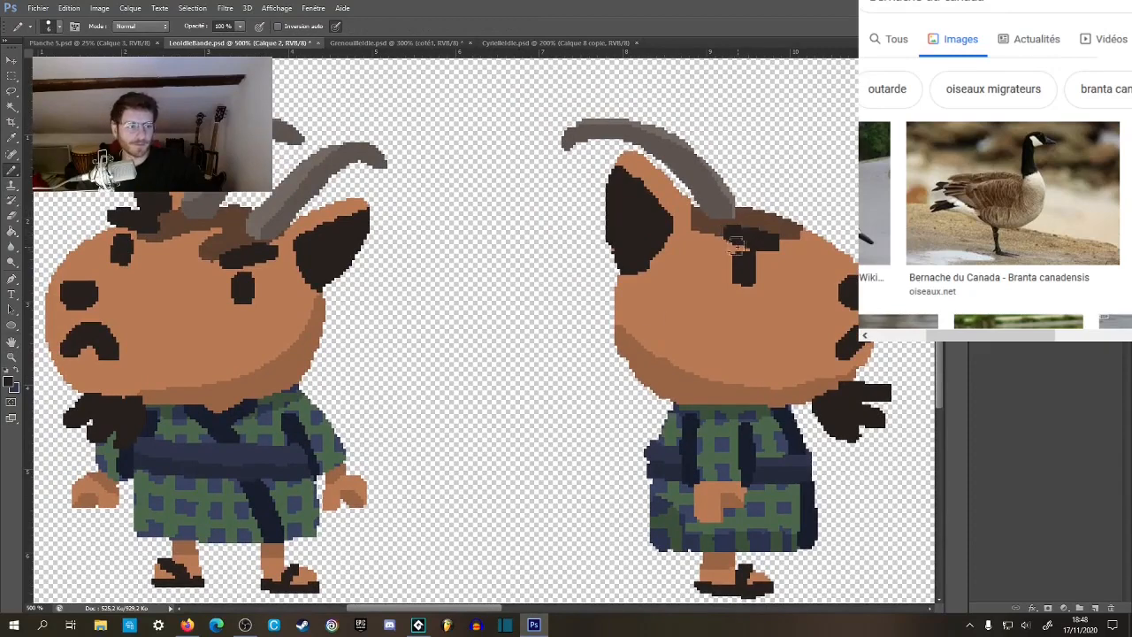
drag(760, 210, 758, 213)
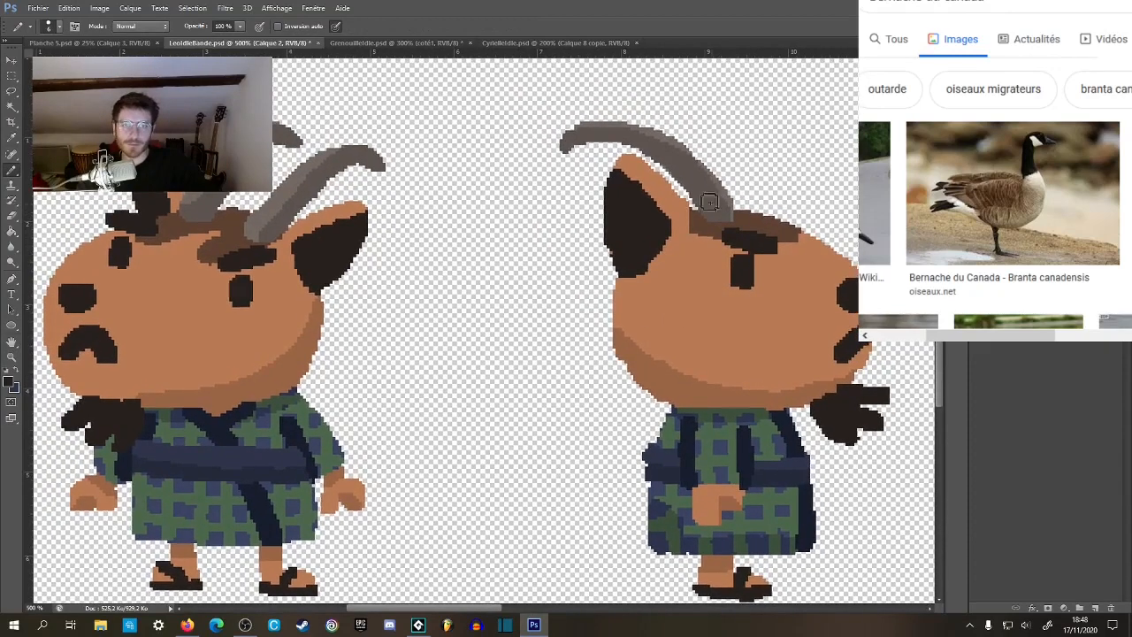
ctrl+click(695, 147)
alt+click(675, 142)
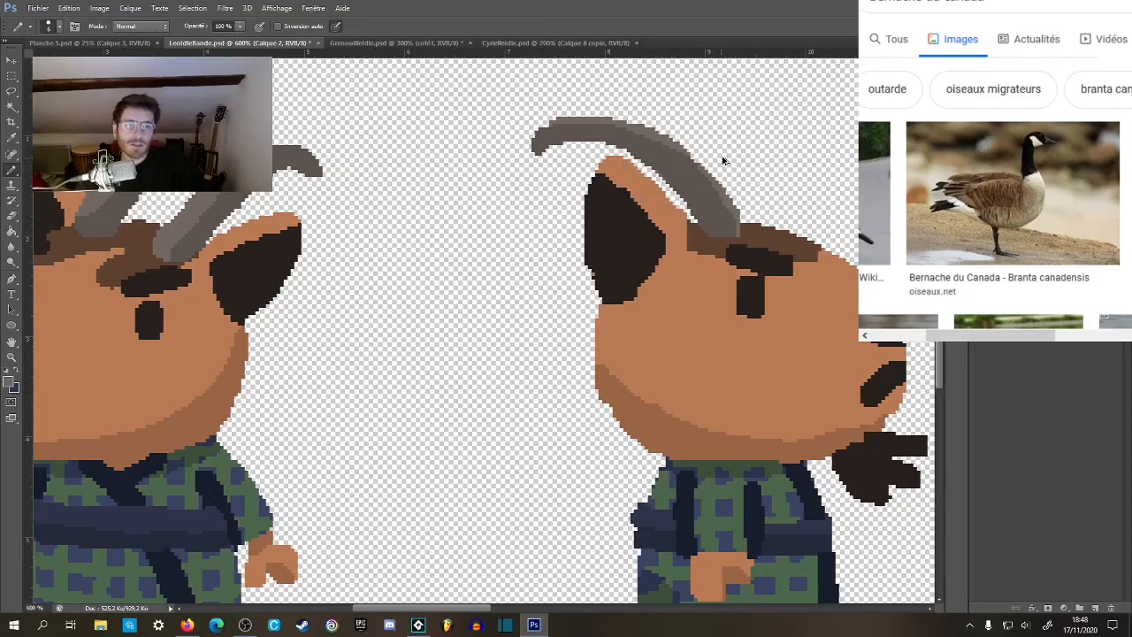
alt+click(740, 196)
alt+click(747, 190)
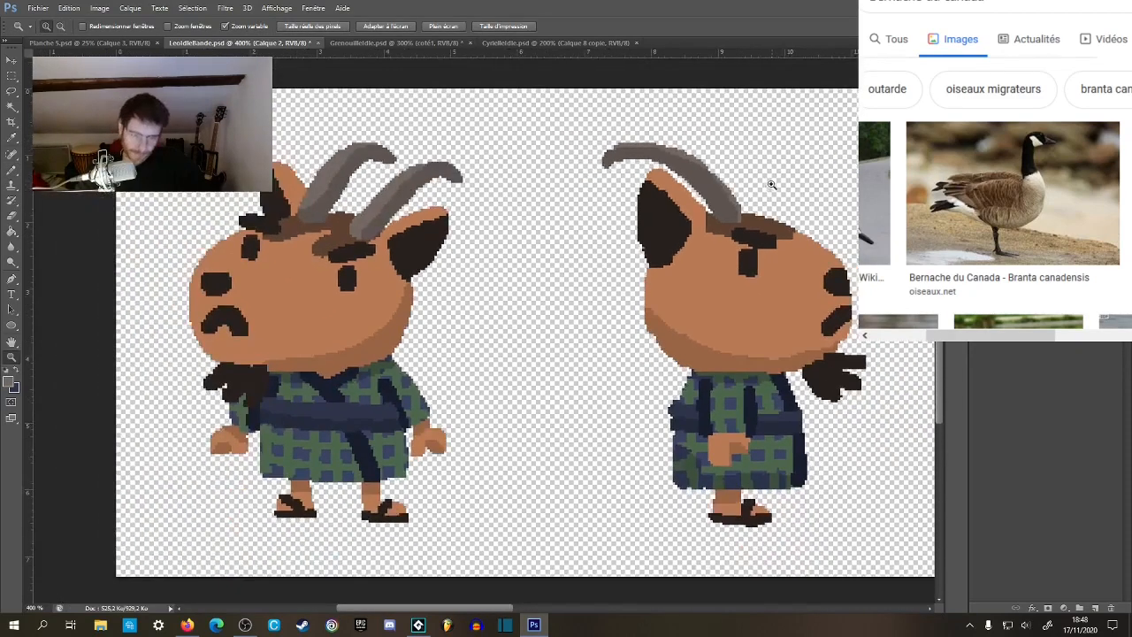
key(w)
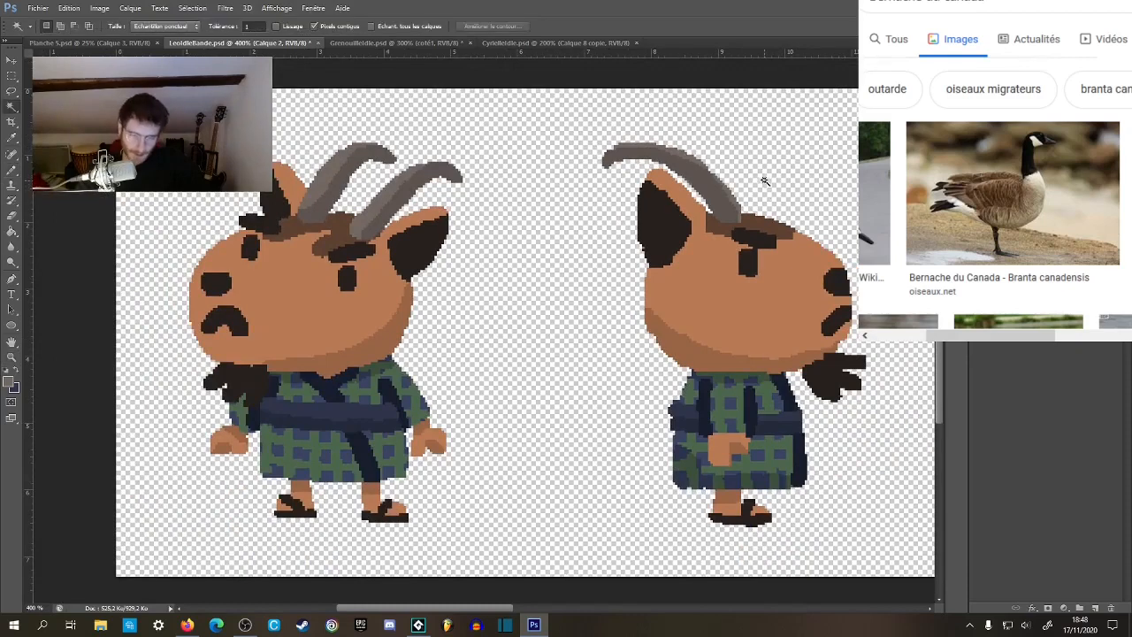
click(750, 188)
key(b)
scroll(734, 184, up, 4)
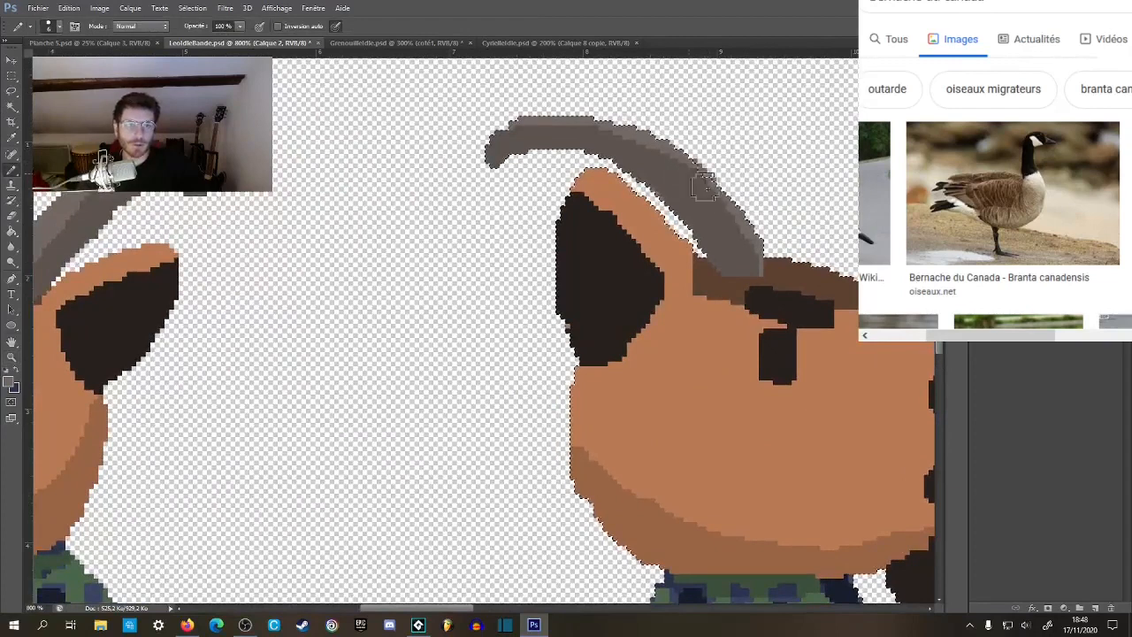
key(m)
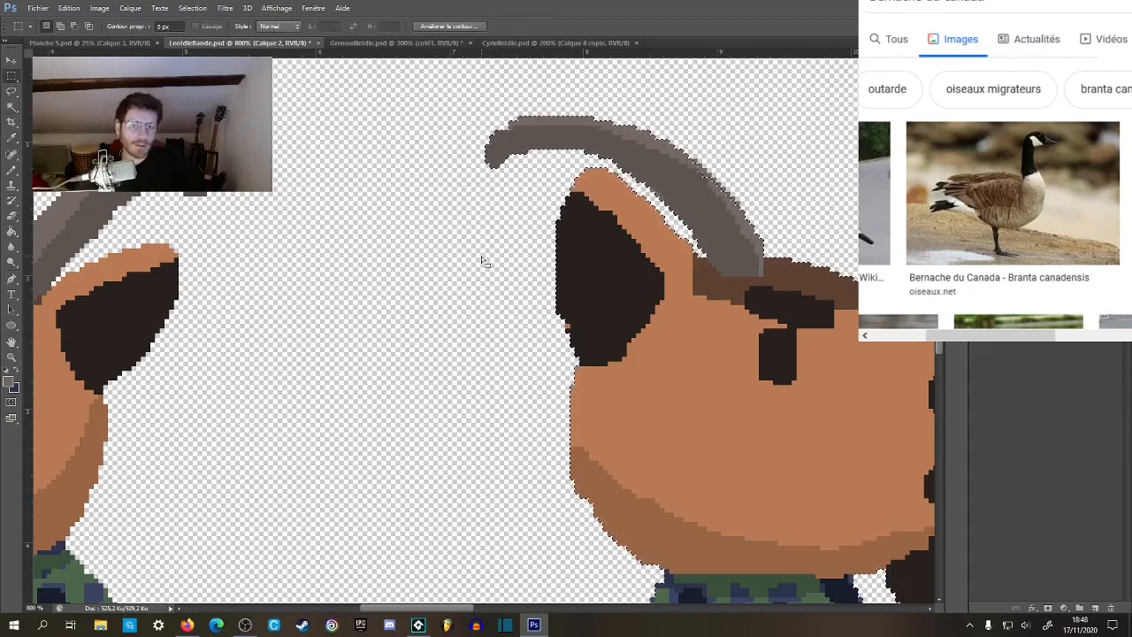
key(z)
alt+click(654, 285)
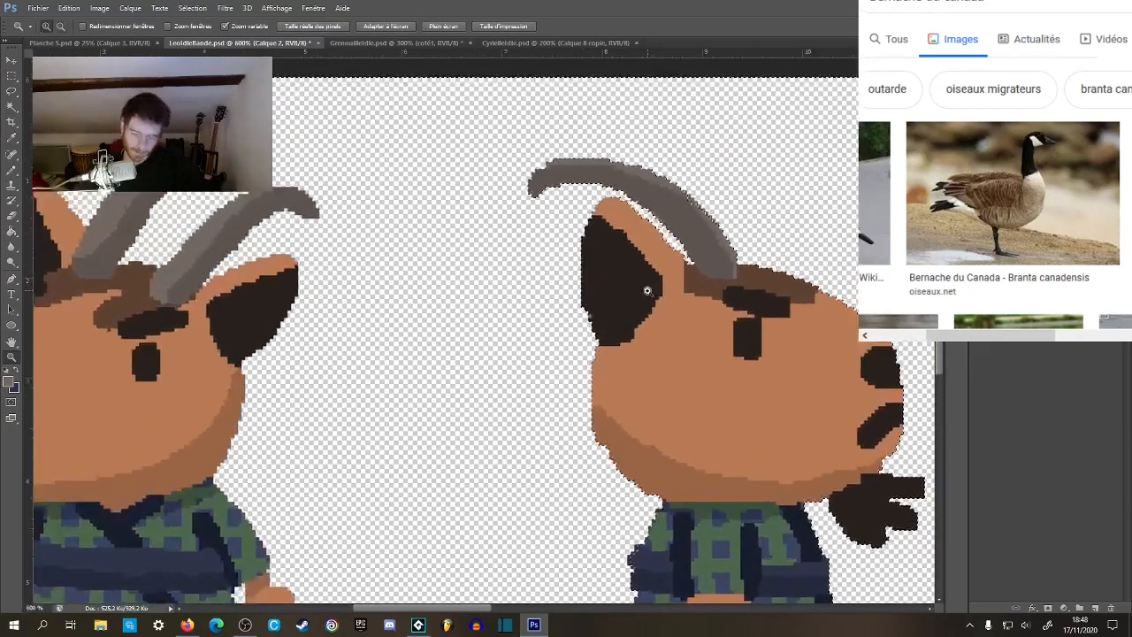
alt+click(646, 299)
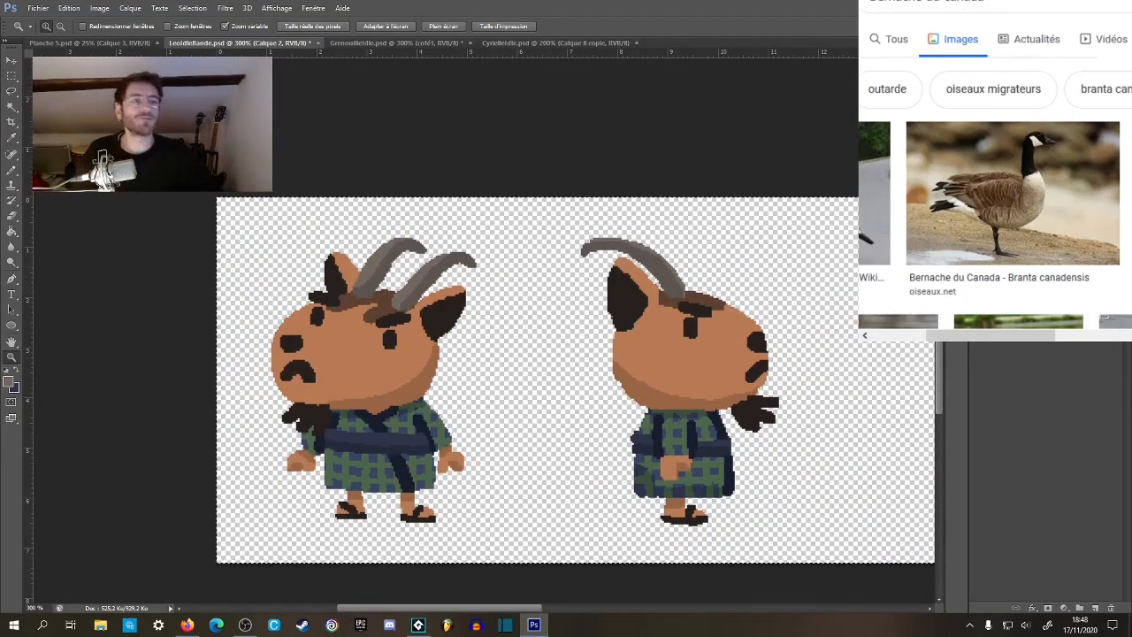
Copy the front-view goat to a new layer and place the copy beyond the side view as a third sprite.
click(980, 257)
click(980, 257)
click(1031, 256)
drag(670, 326, 540, 314)
key(m)
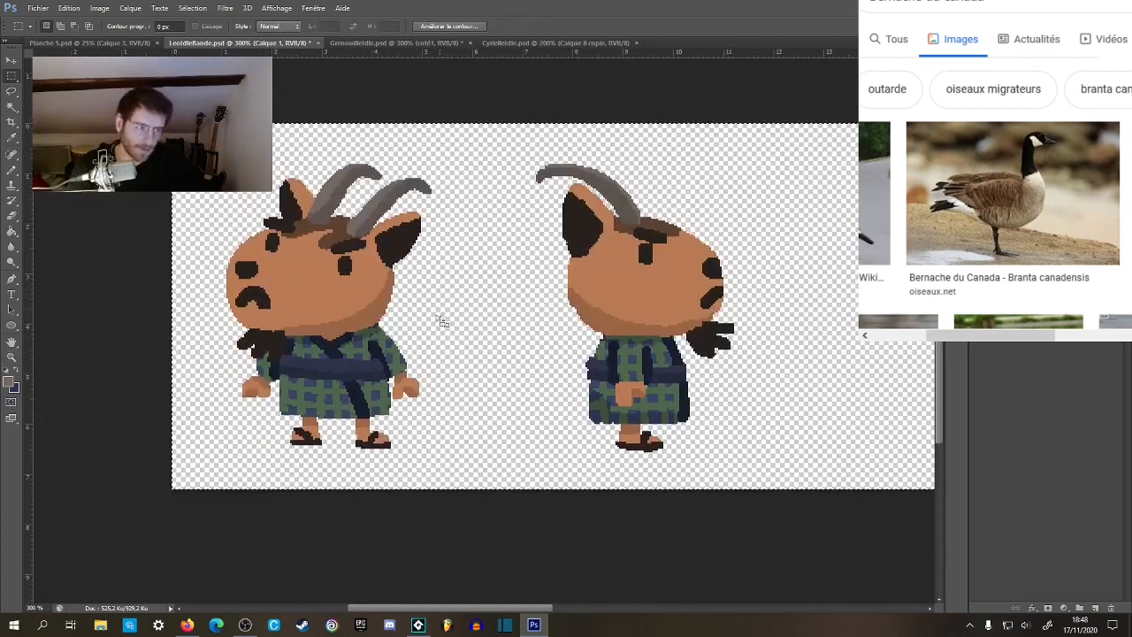
drag(168, 118, 477, 503)
key(ctrl+j)
key(v)
drag(449, 341, 988, 342)
drag(810, 306, 526, 303)
drag(613, 288, 675, 301)
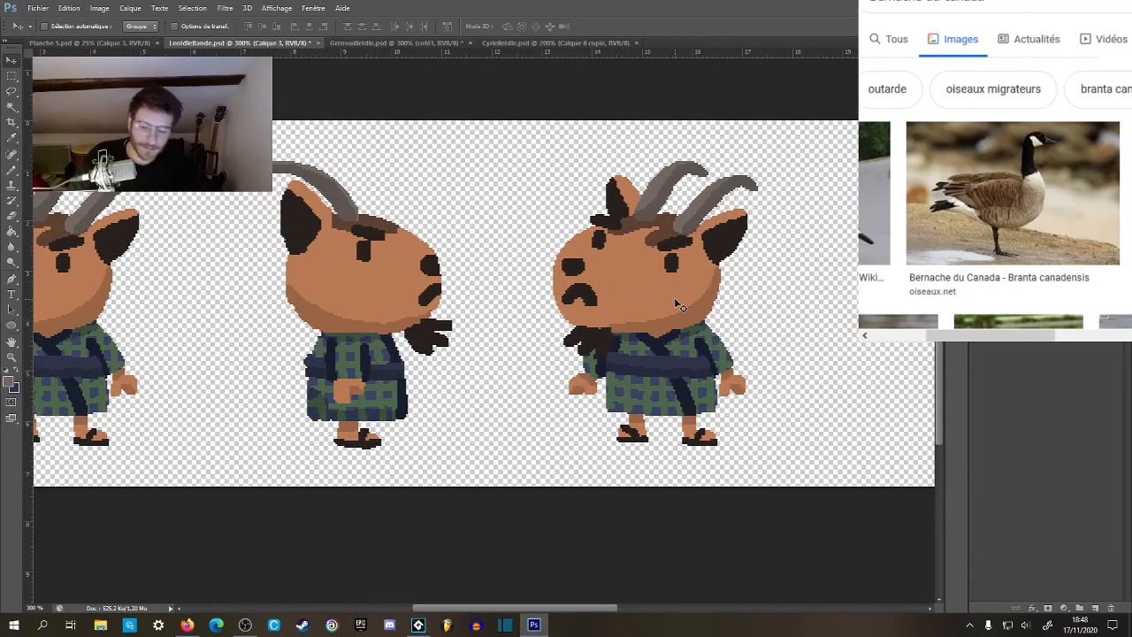
Flip the copied goat horizontally and apply the transformation.
key(ctrl+t)
right_click(703, 265)
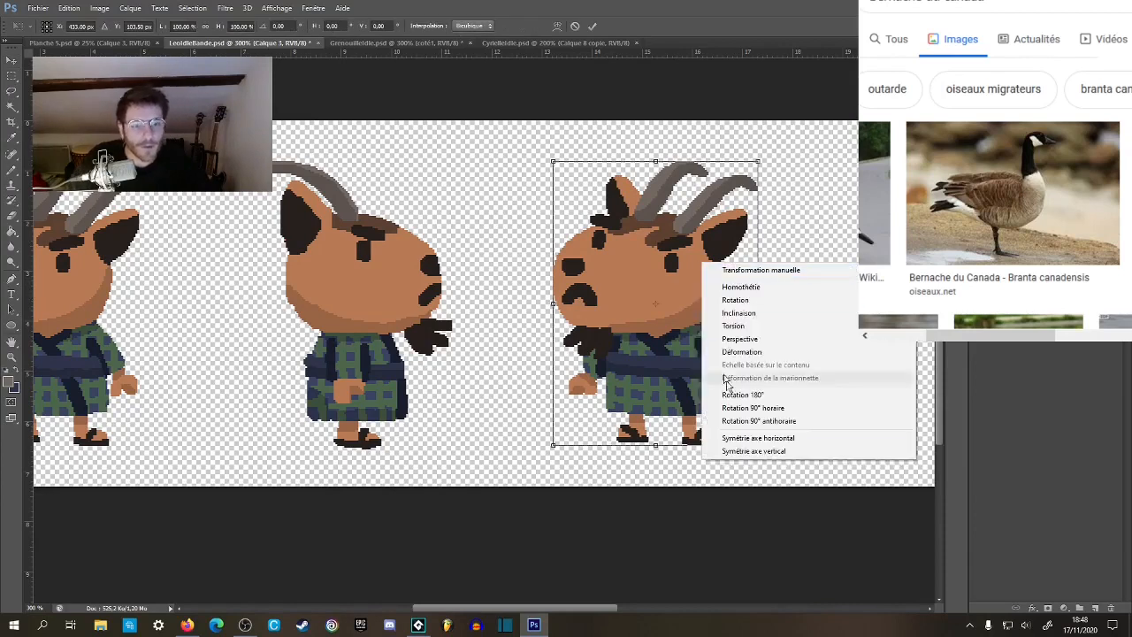
click(767, 438)
click(8, 78)
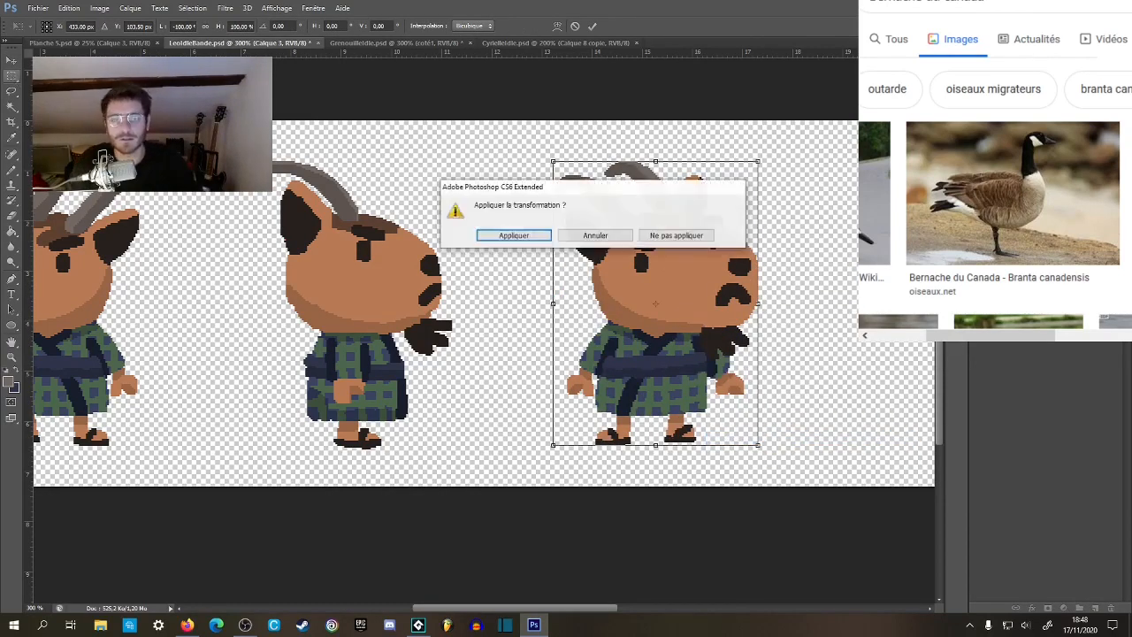
click(522, 233)
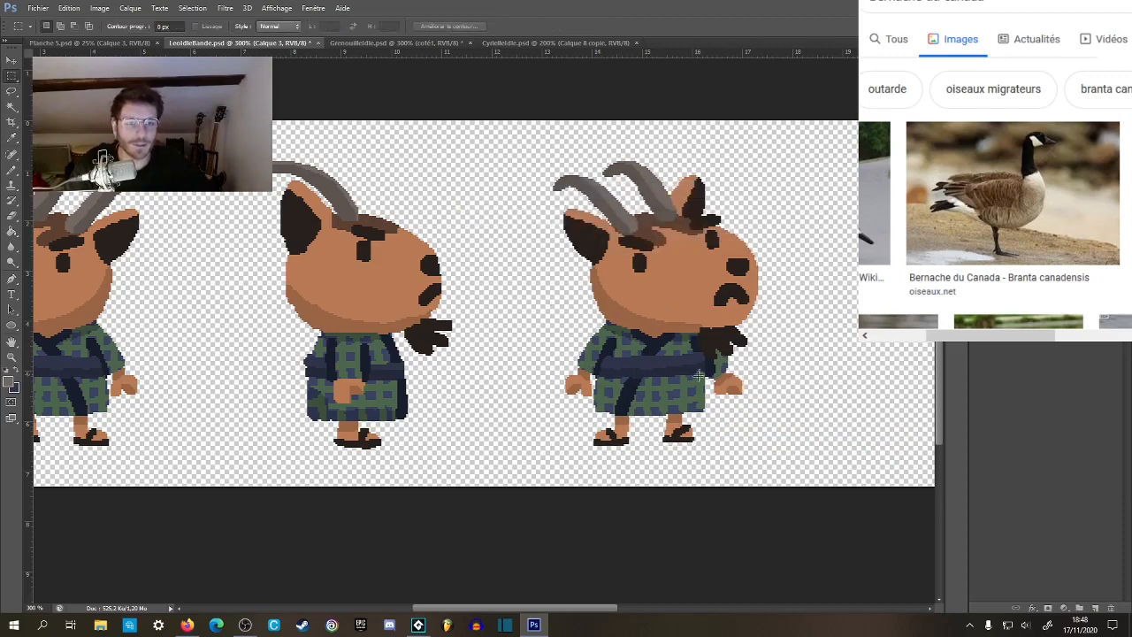
Reduce the brush size and paint the robe's green plaid lines over the dark front band below the mirrored goat's sash.
key(z)
click(691, 373)
drag(691, 373, 540, 303)
click(541, 304)
click(541, 304)
key(b)
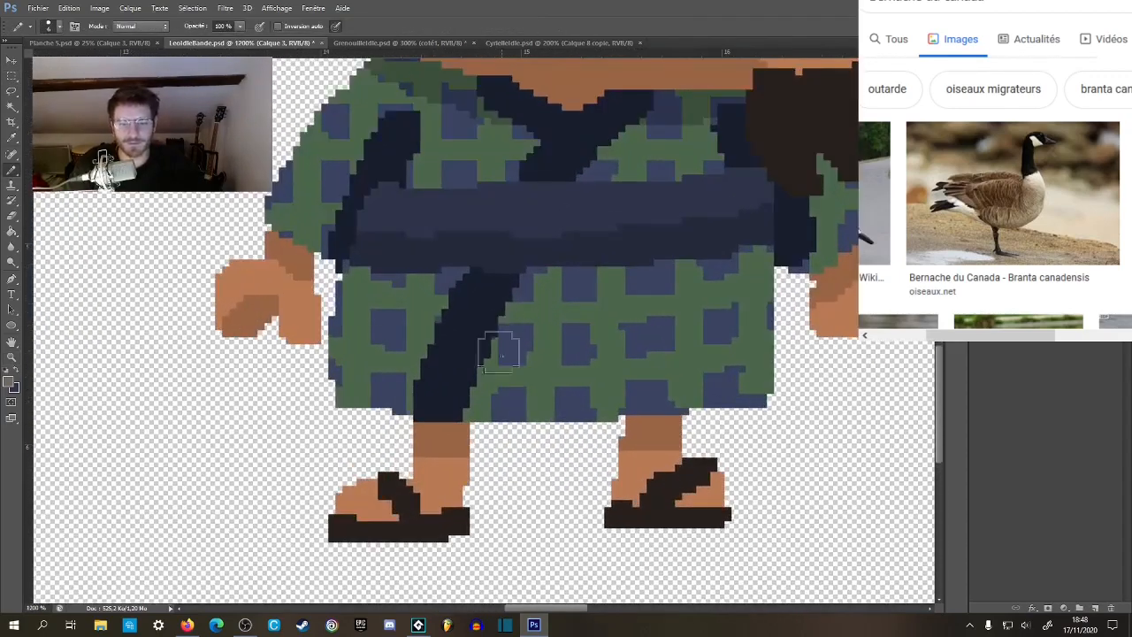
right_click(511, 351)
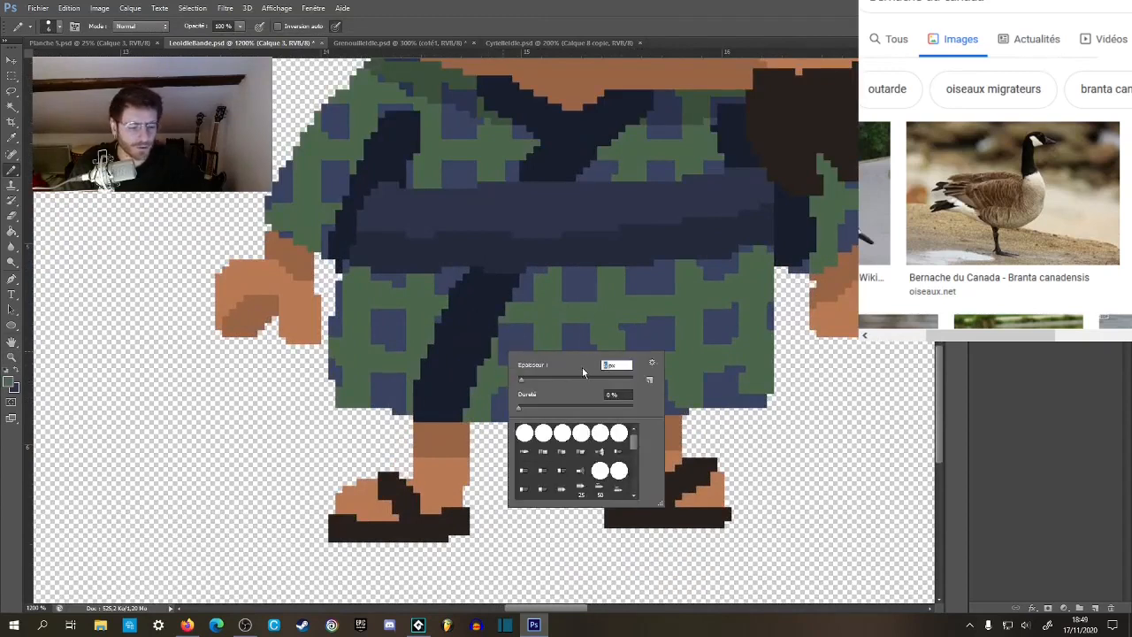
key(Return)
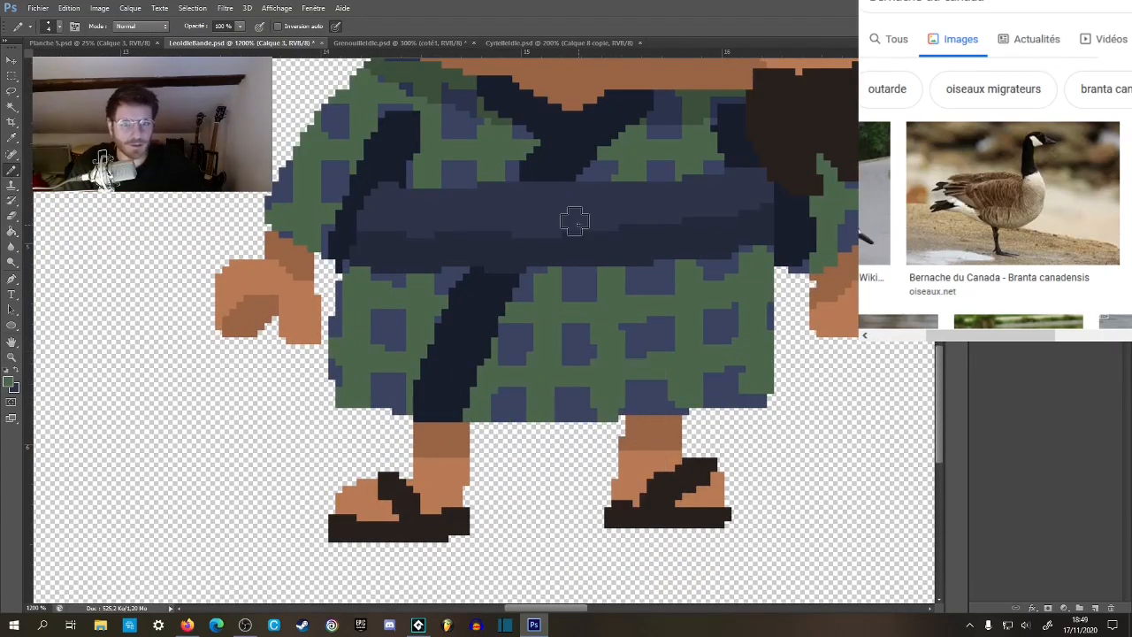
drag(474, 282, 475, 398)
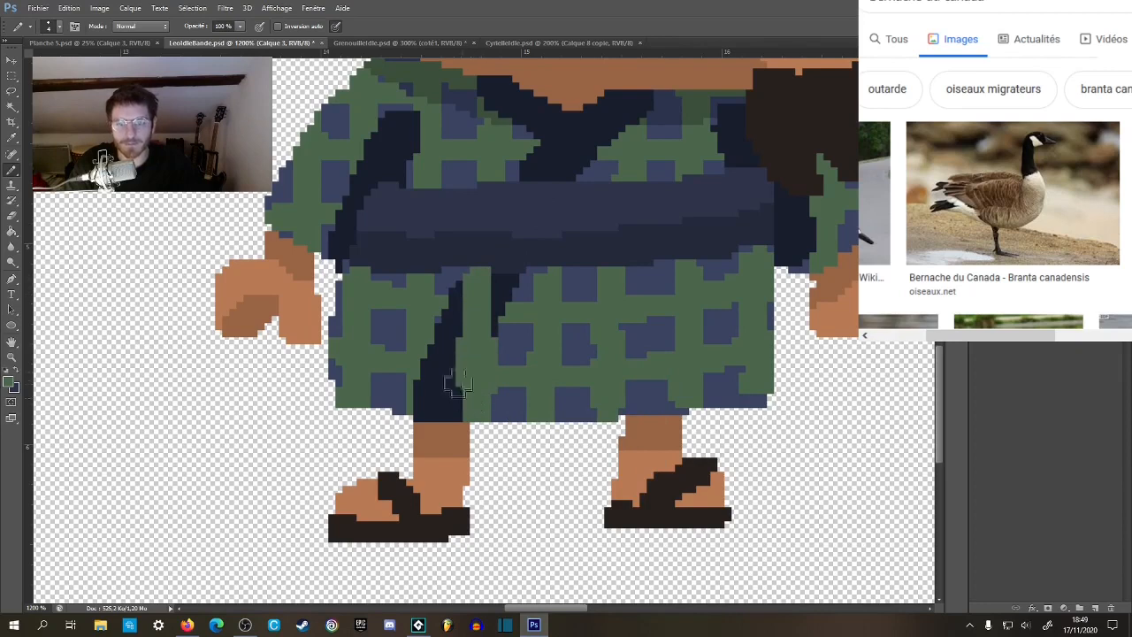
drag(411, 360, 549, 368)
drag(422, 304, 559, 311)
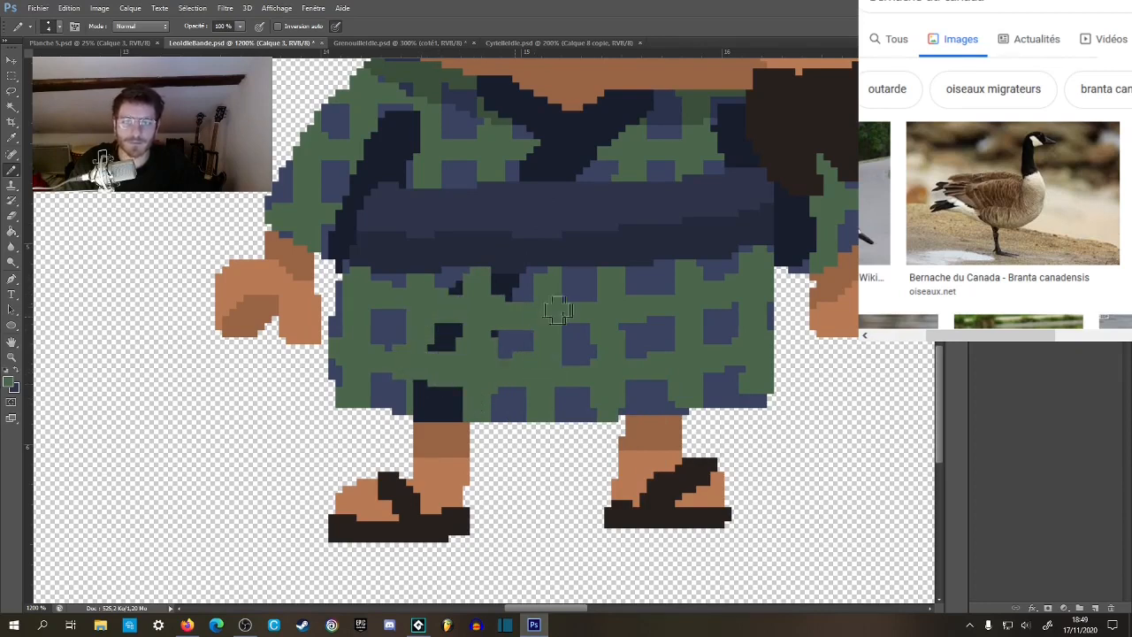
Sample the robe's blue and fill the leftover dark patches of the front band with it to complete the plaid squares.
alt+click(445, 281)
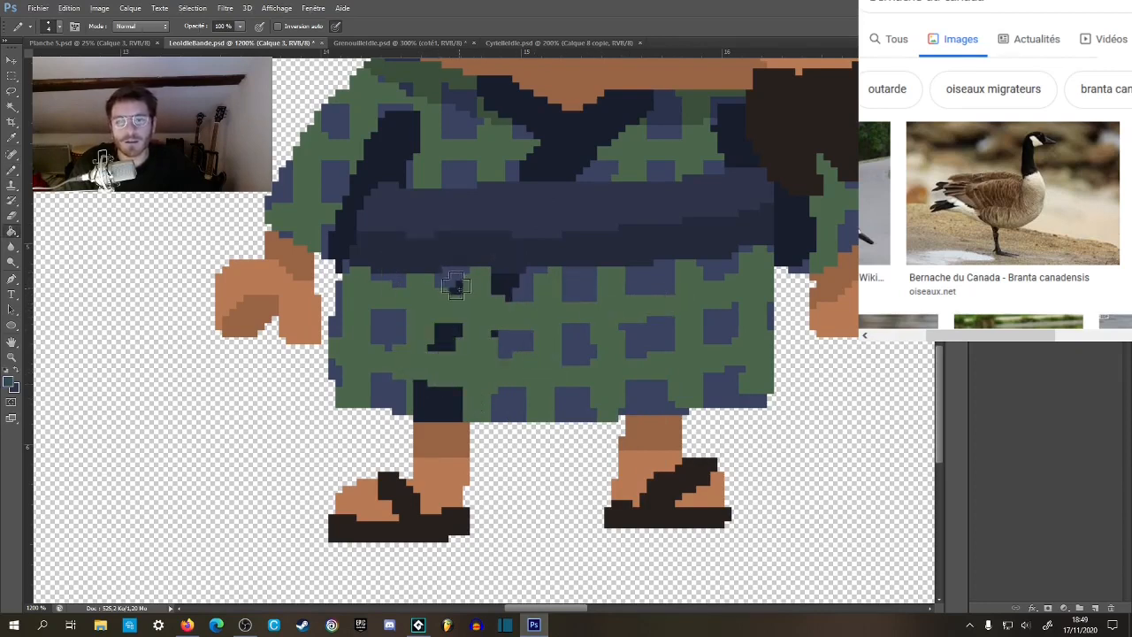
key(g)
click(508, 292)
click(449, 342)
click(441, 397)
key(z)
alt+click(552, 377)
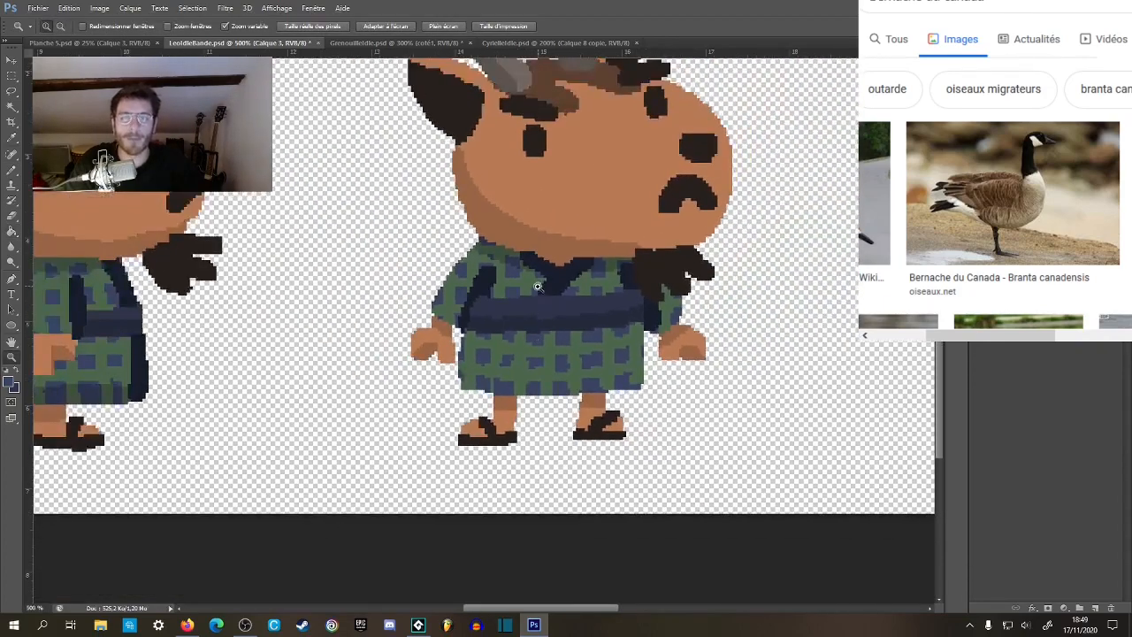
drag(536, 283, 566, 255)
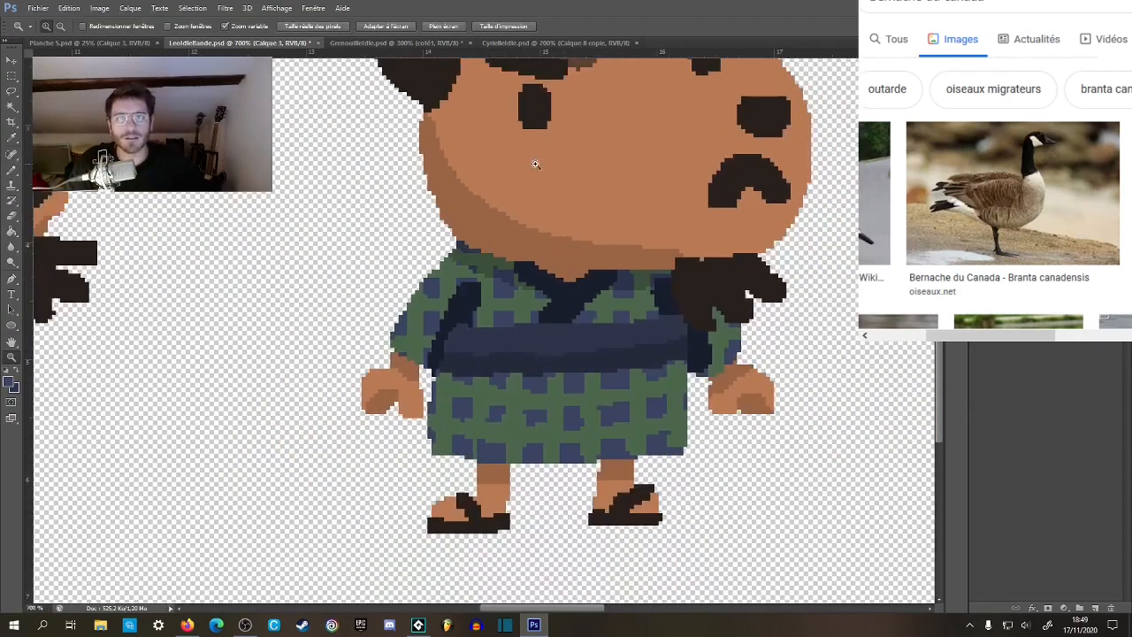
In the goose document, paint a dark yellow upper edge for the sweater collar across the back-view goose's neck.
click(567, 43)
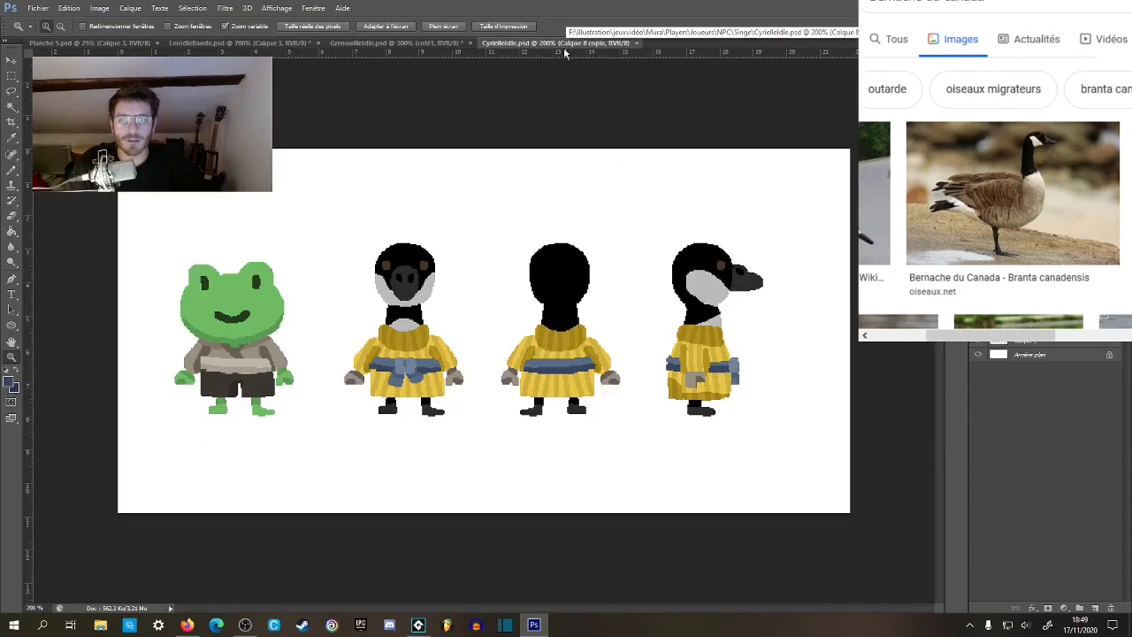
click(978, 274)
click(978, 274)
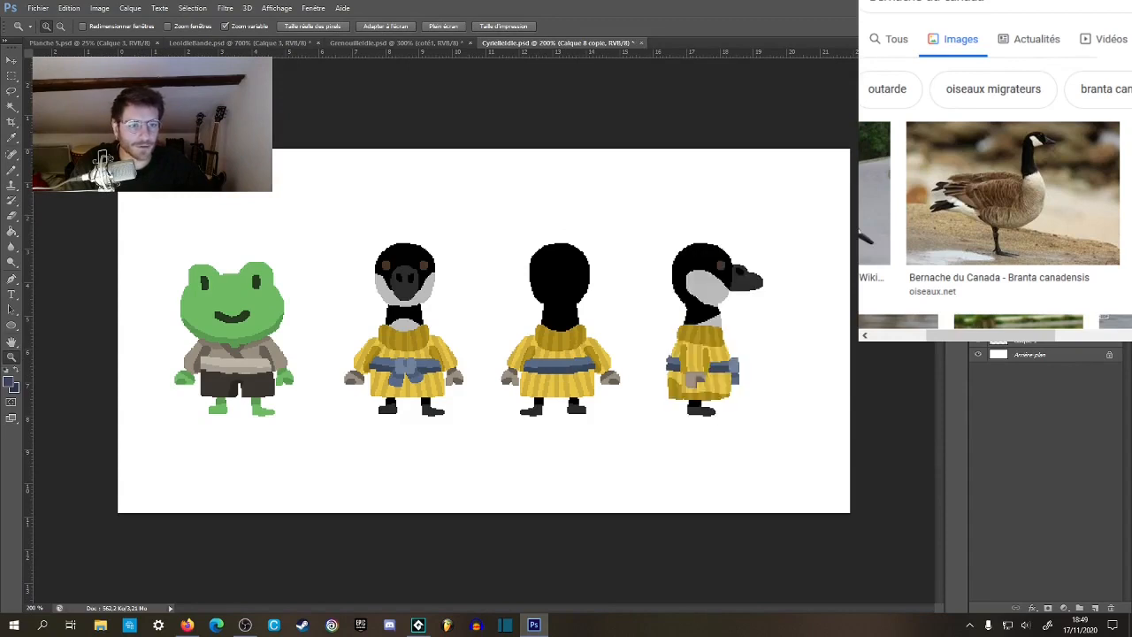
click(978, 287)
click(978, 288)
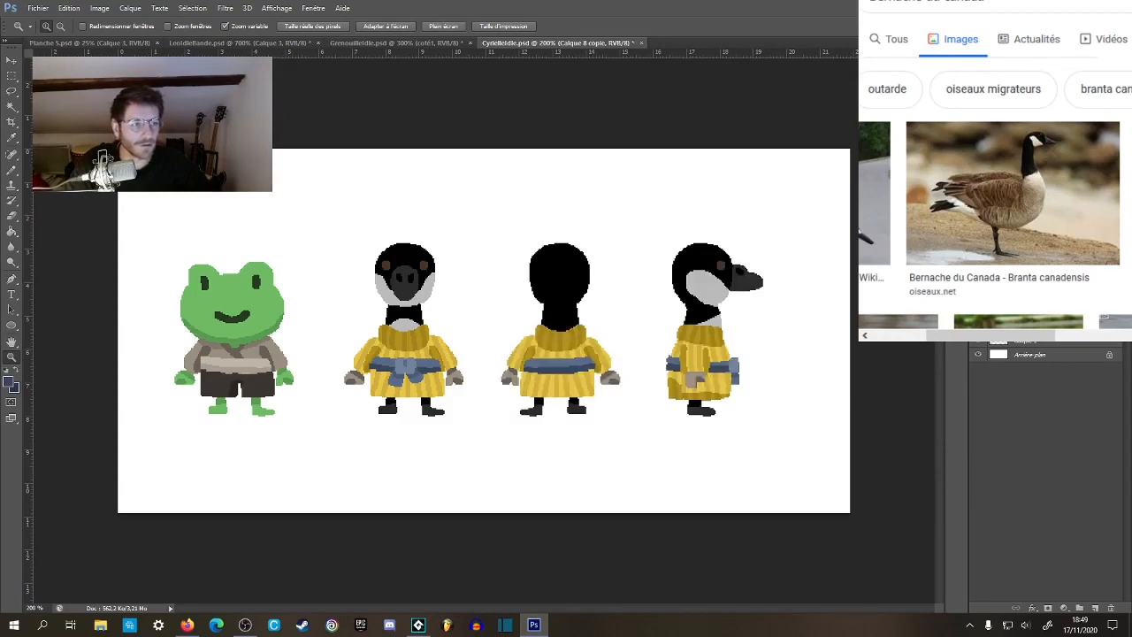
click(577, 328)
click(573, 329)
click(568, 329)
click(562, 333)
click(560, 333)
key(b)
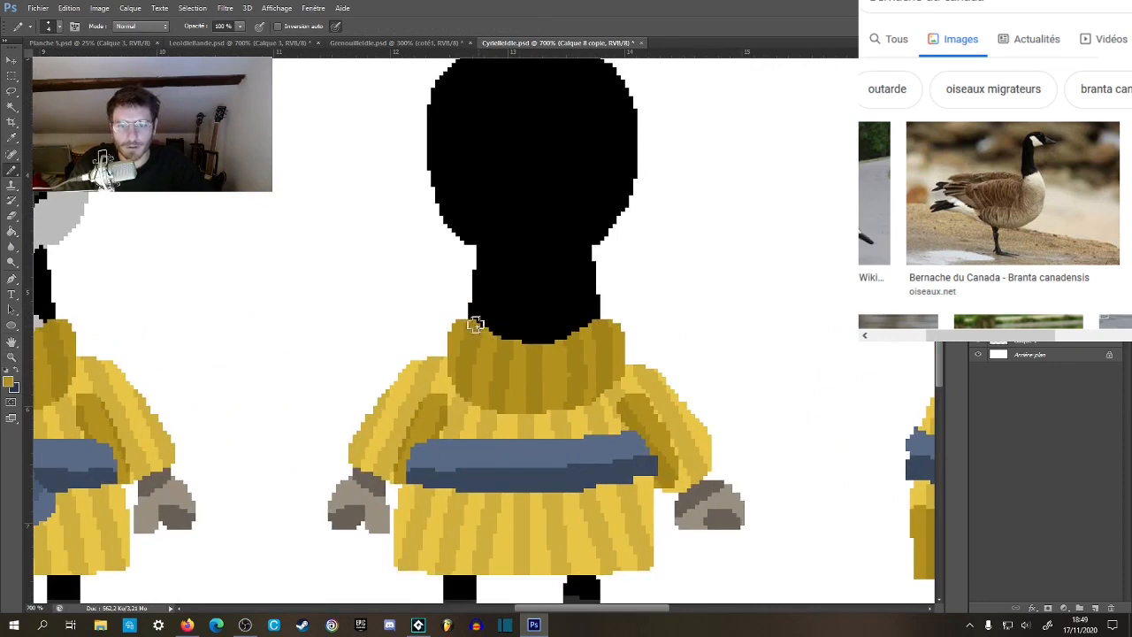
mouse_move(469, 326)
mouse_down()
mouse_move(545, 312)
mouse_move(597, 323)
mouse_up()
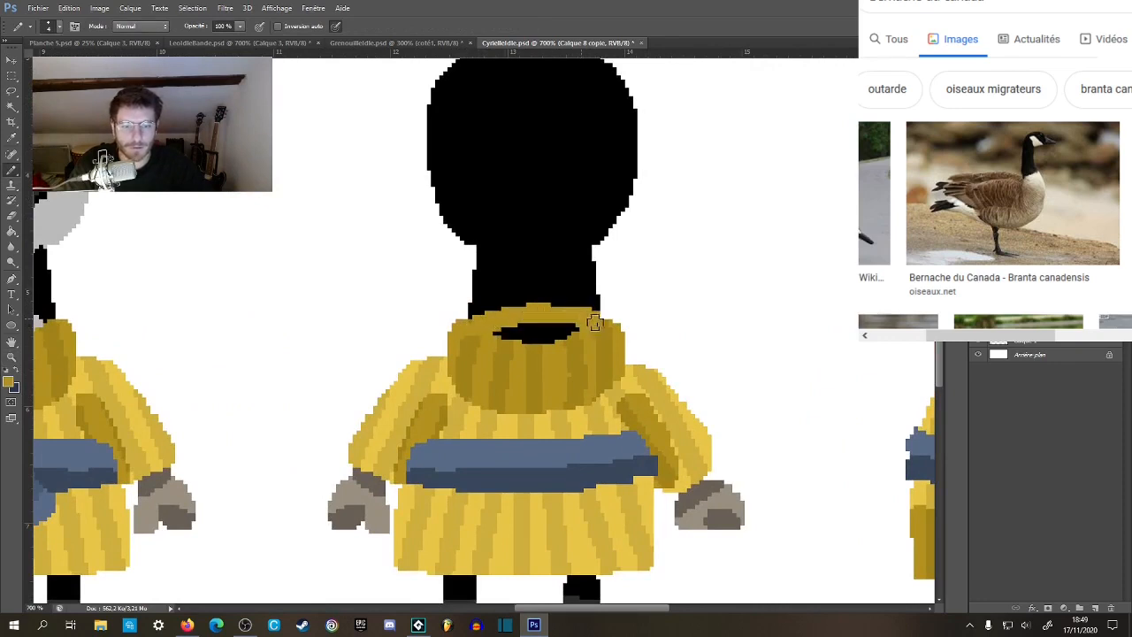
Fill the black gap in the back-view goose's collar by extending the alternating dark yellow ribs up to its upper edge.
key(z)
click(525, 338)
click(525, 343)
click(525, 342)
key(b)
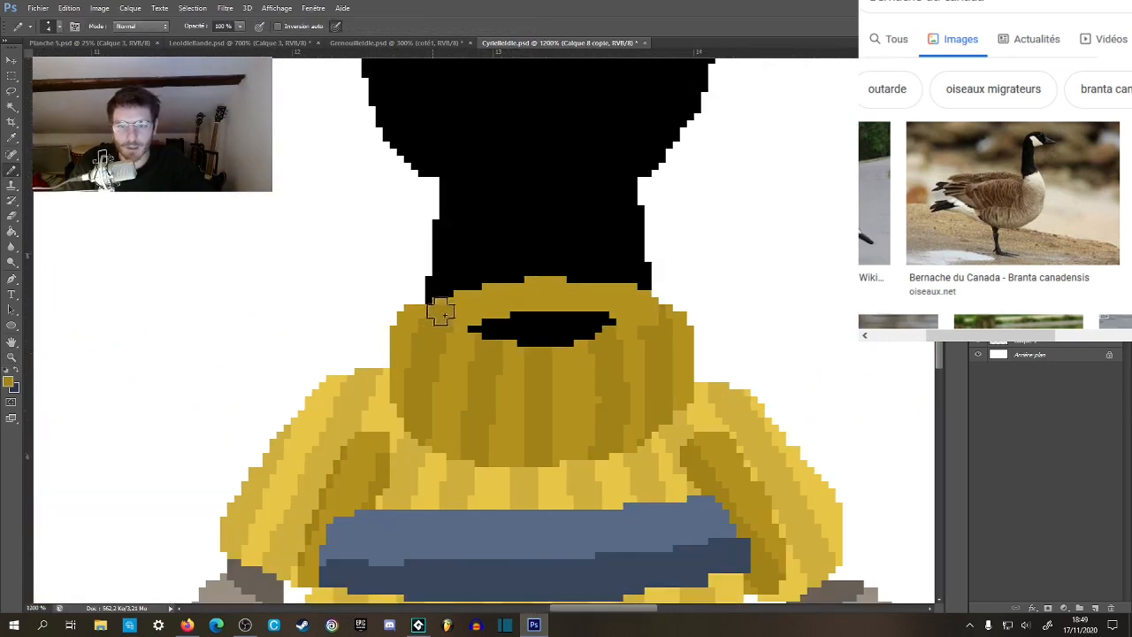
mouse_move(434, 316)
mouse_down()
mouse_move(494, 311)
mouse_move(487, 338)
mouse_move(497, 305)
mouse_move(496, 316)
mouse_move(463, 322)
mouse_move(454, 362)
mouse_move(550, 331)
mouse_move(536, 313)
mouse_move(565, 329)
mouse_move(599, 309)
mouse_move(616, 360)
mouse_move(595, 311)
mouse_move(572, 323)
mouse_move(536, 292)
mouse_move(542, 357)
mouse_up()
click(471, 329)
alt+click(617, 358)
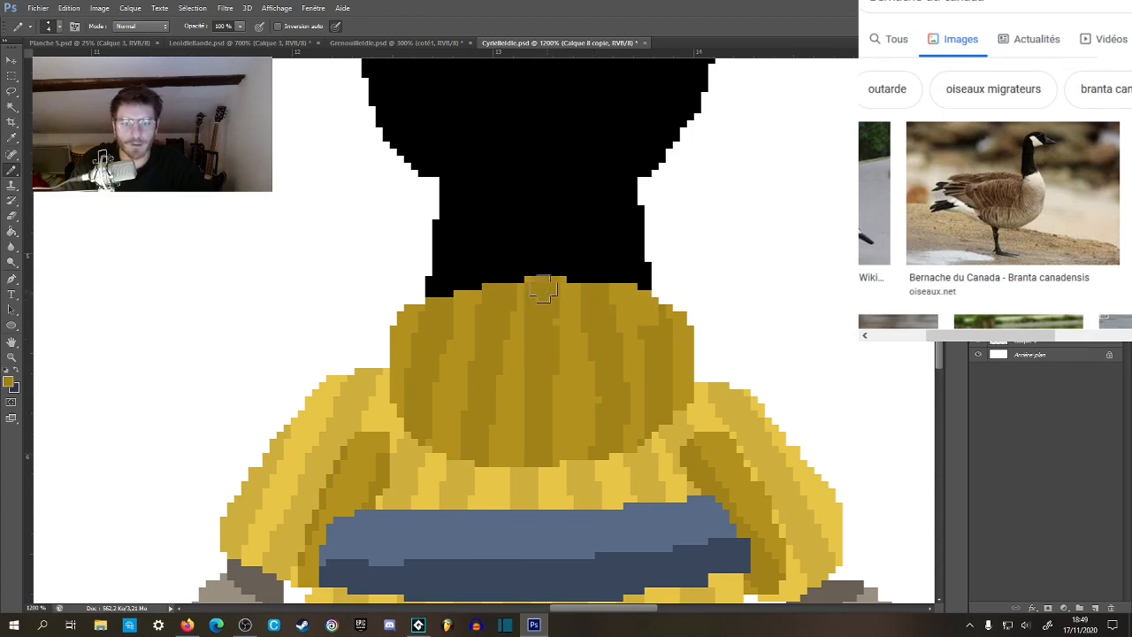
click(543, 291)
key(z)
alt+click(560, 378)
alt+click(561, 379)
alt+click(561, 382)
alt+click(564, 383)
alt+click(566, 386)
alt+click(572, 397)
alt+click(571, 395)
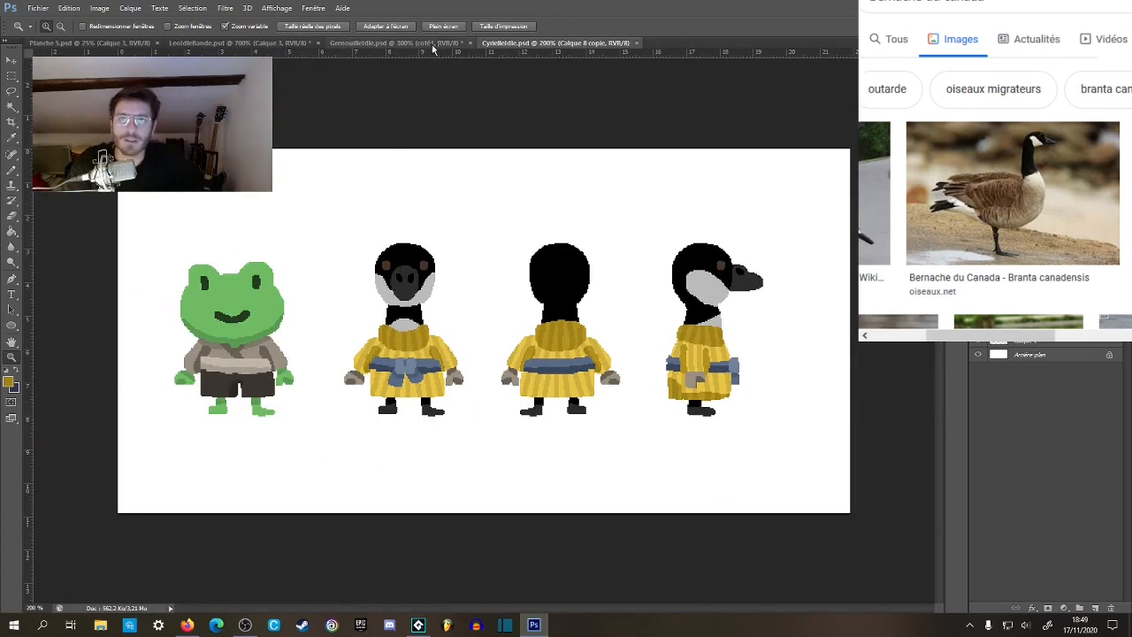
Return to the goat document and examine the mirrored goat's robe, neck and head, both close up and at reduced zoom.
click(398, 42)
click(132, 43)
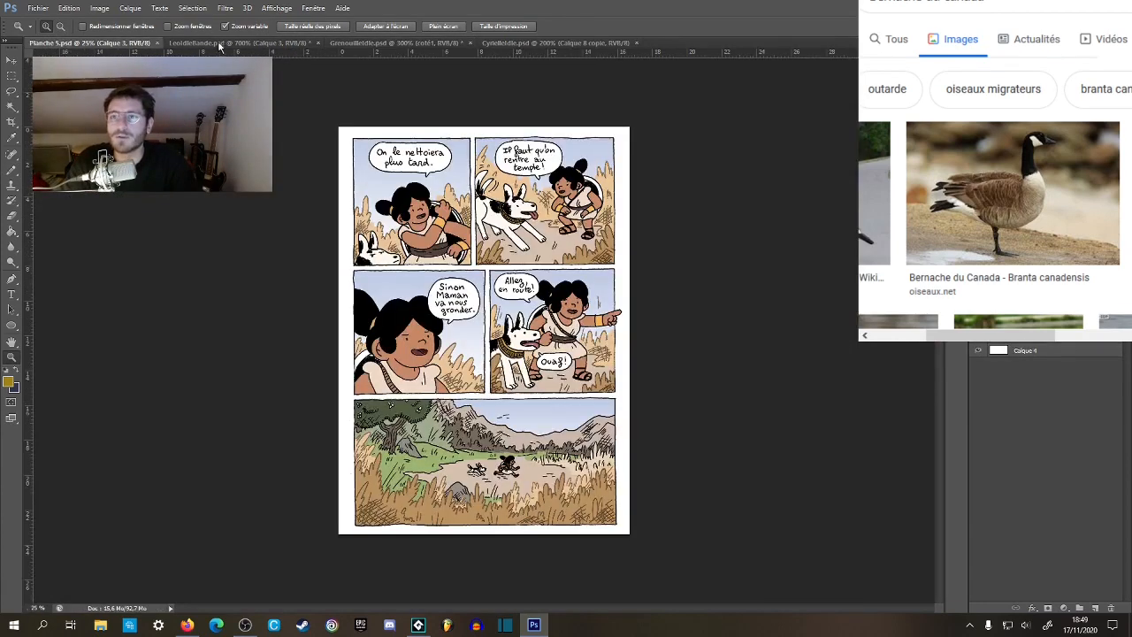
click(239, 43)
key(b)
click(606, 296)
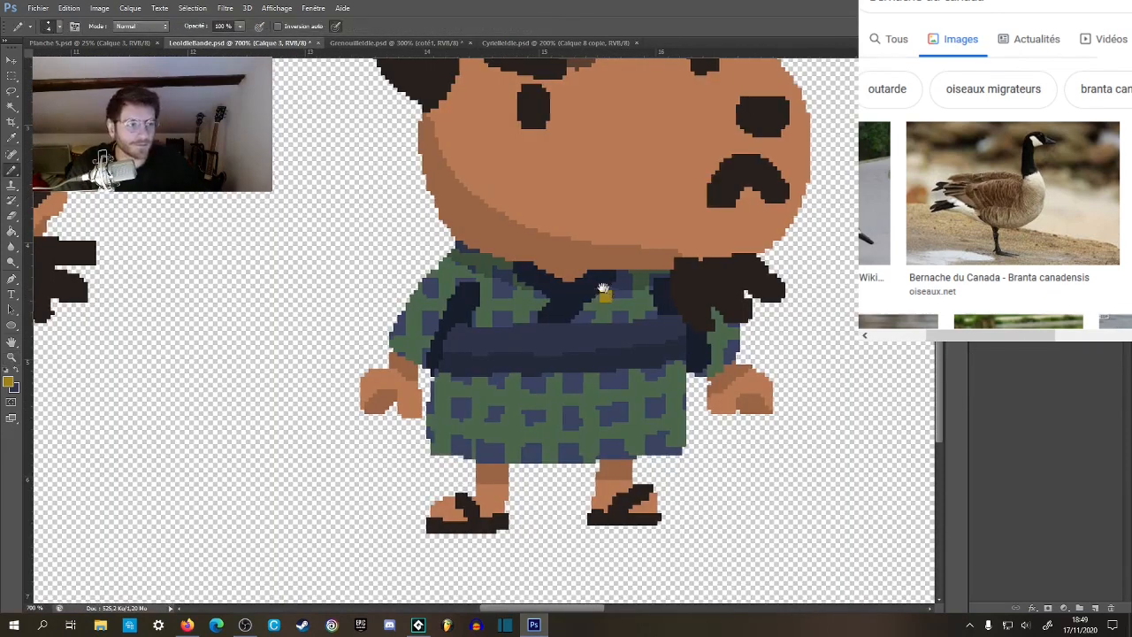
drag(653, 264, 635, 261)
drag(612, 363, 593, 297)
key(z)
click(678, 333)
mouse_move(680, 336)
mouse_down()
mouse_move(631, 291)
mouse_move(628, 338)
mouse_up()
key(b)
key(z)
alt+click(588, 407)
alt+click(588, 408)
alt+click(589, 408)
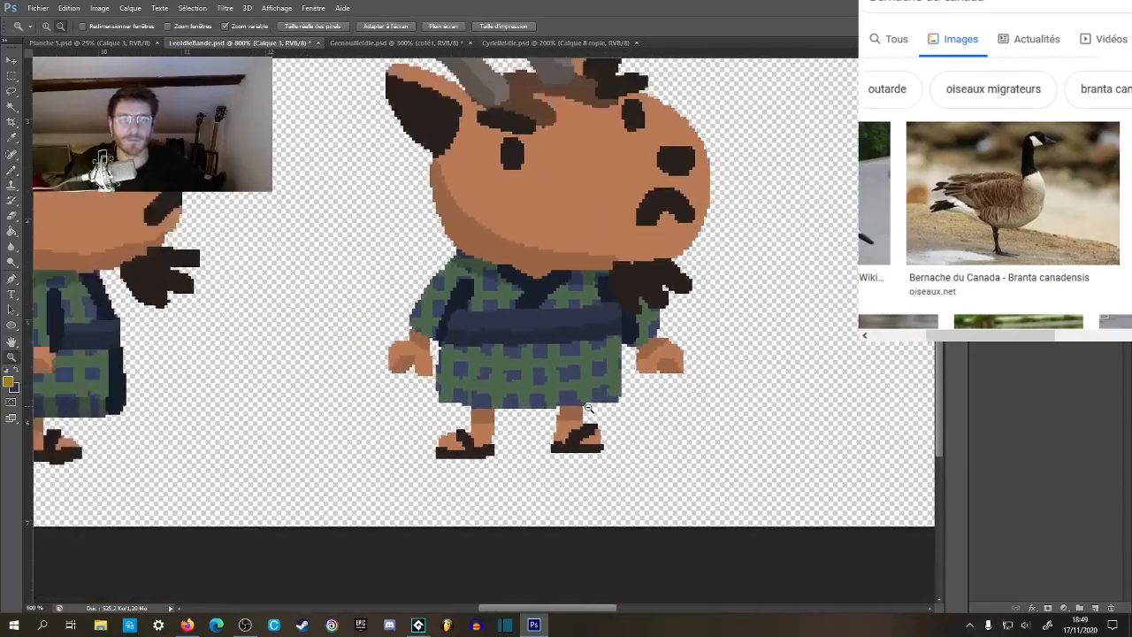
alt+click(589, 407)
alt+click(589, 407)
alt+click(590, 408)
click(597, 400)
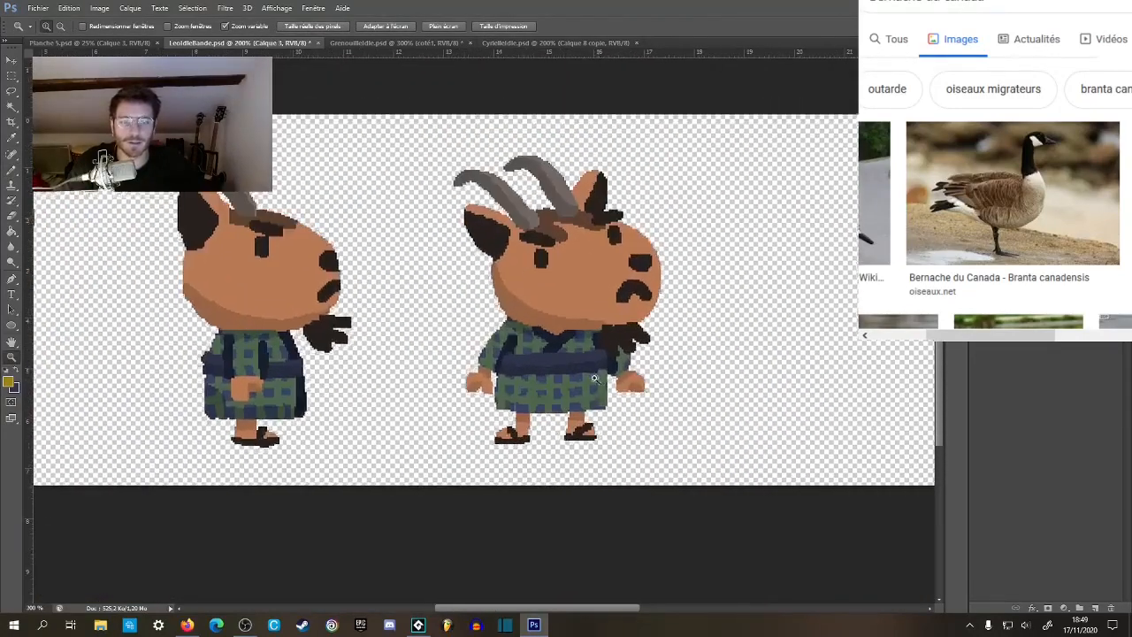
click(594, 386)
click(584, 367)
click(539, 334)
click(513, 311)
click(482, 293)
Sample the robe's blue and draw a raised collar arching across the mirrored goat's neck and down over the beard to the far sleeve.
key(b)
alt+click(440, 280)
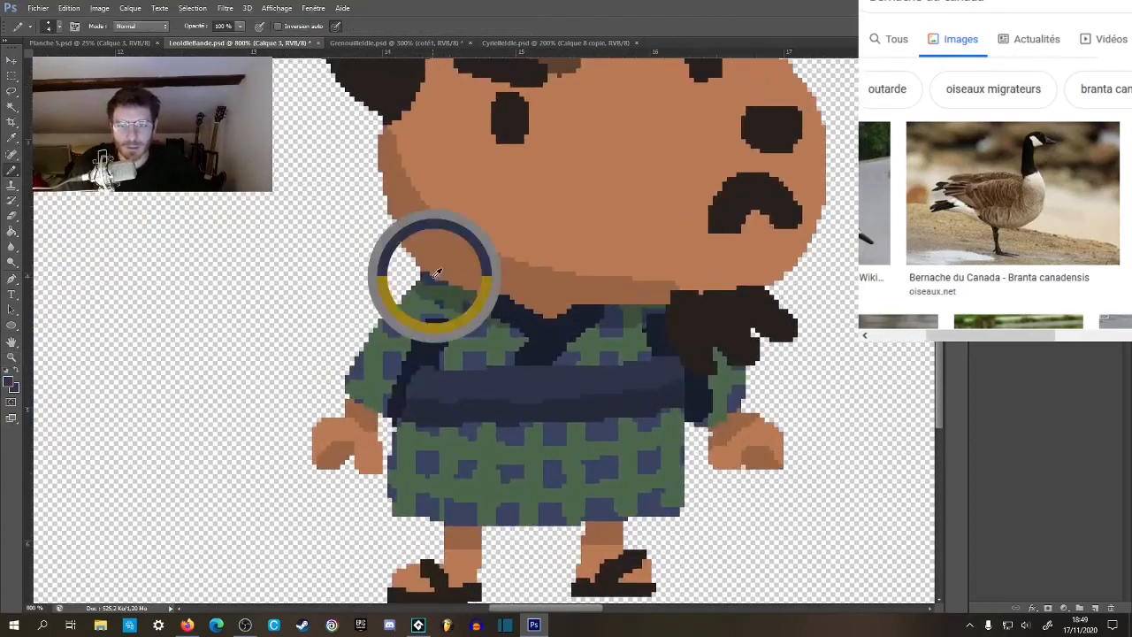
mouse_move(437, 279)
mouse_down()
mouse_move(453, 260)
mouse_move(573, 244)
mouse_move(674, 265)
mouse_move(690, 285)
mouse_up()
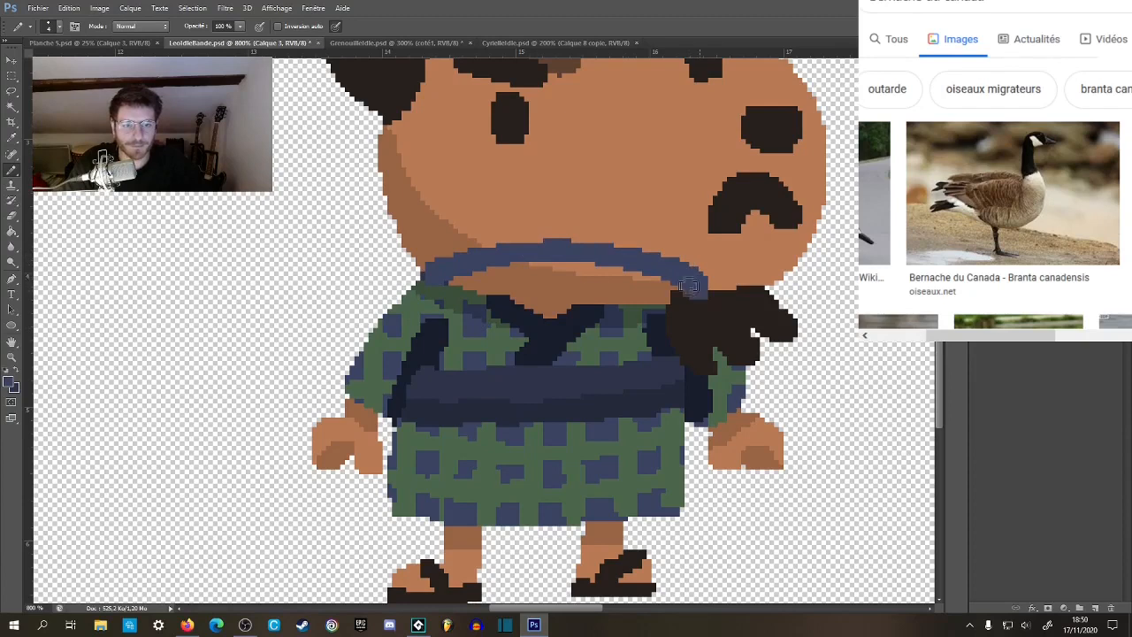
key(ctrl+z)
mouse_move(423, 281)
mouse_down()
mouse_move(453, 261)
mouse_move(573, 249)
mouse_move(705, 323)
mouse_move(662, 337)
mouse_move(554, 319)
mouse_move(594, 318)
mouse_move(616, 340)
mouse_up()
key(g)
click(567, 331)
Touch up the dark band beside the far arm and fill the neck area enclosed by the collar arc with the robe's blue.
key(b)
drag(540, 305, 580, 364)
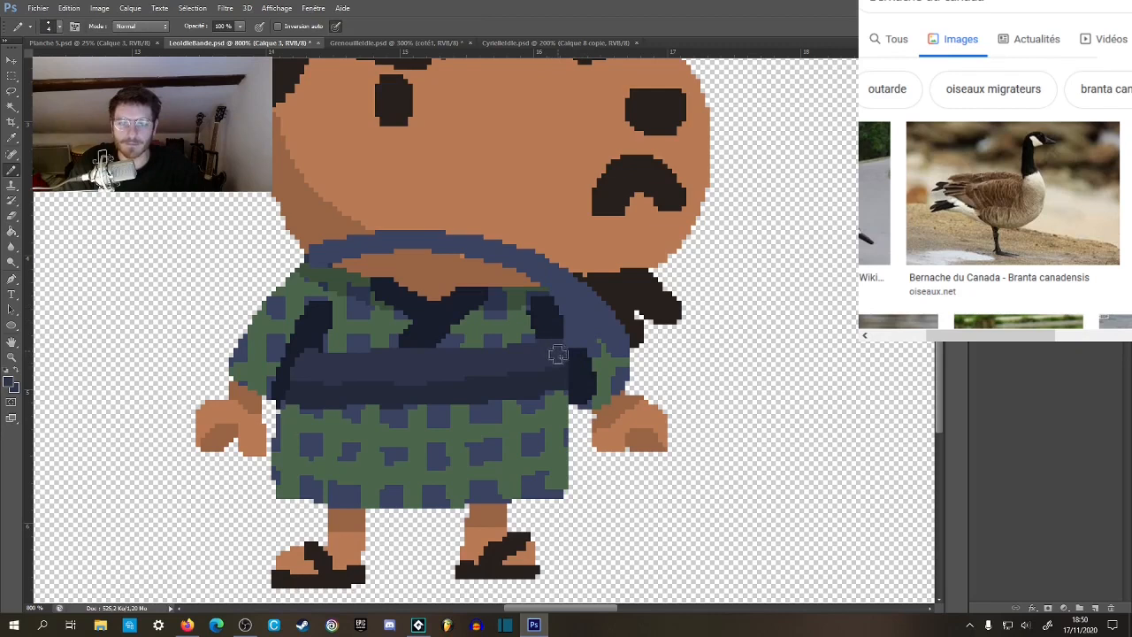
drag(486, 329, 540, 359)
key(g)
click(518, 292)
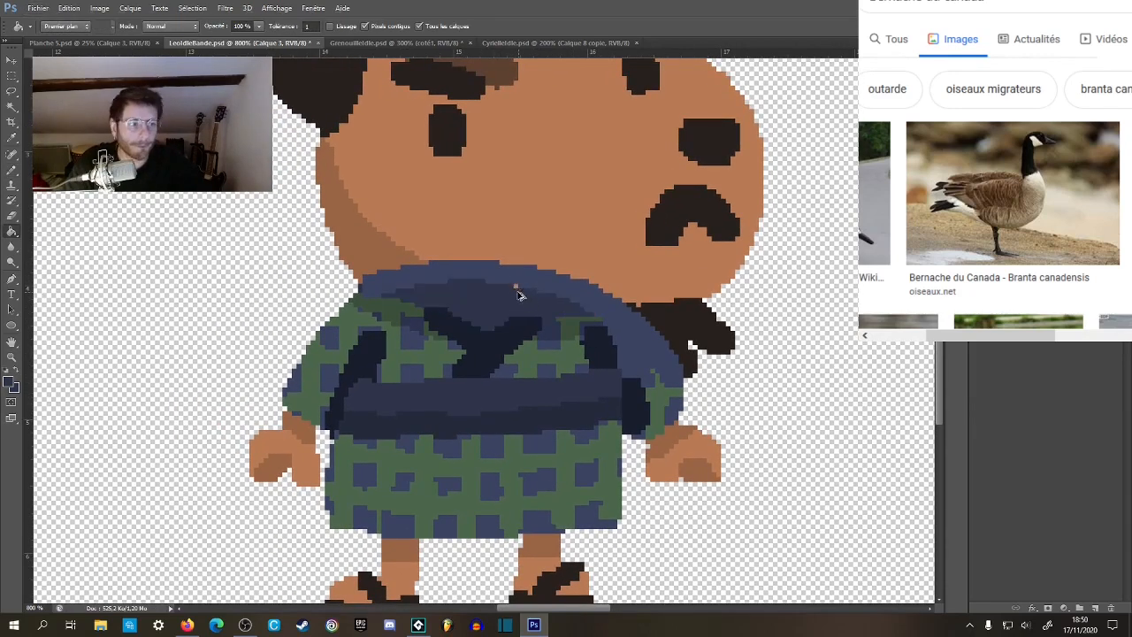
key(ctrl+z)
click(520, 290)
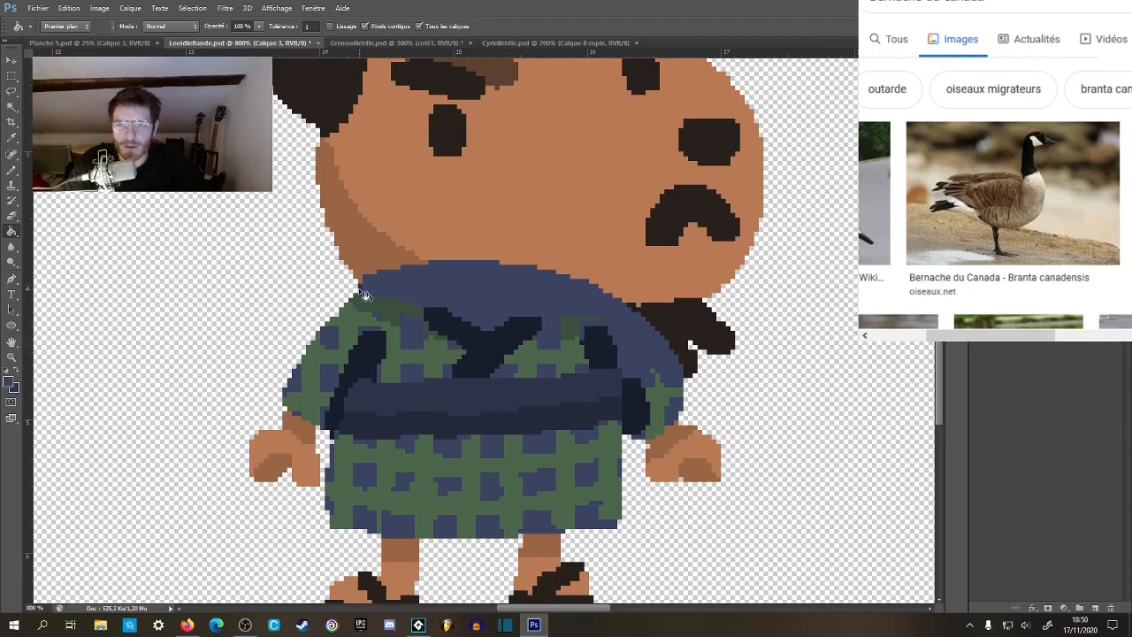
Fill the dark crossed lapels with the robe's blue and select the connected blue area across the upper back.
click(483, 350)
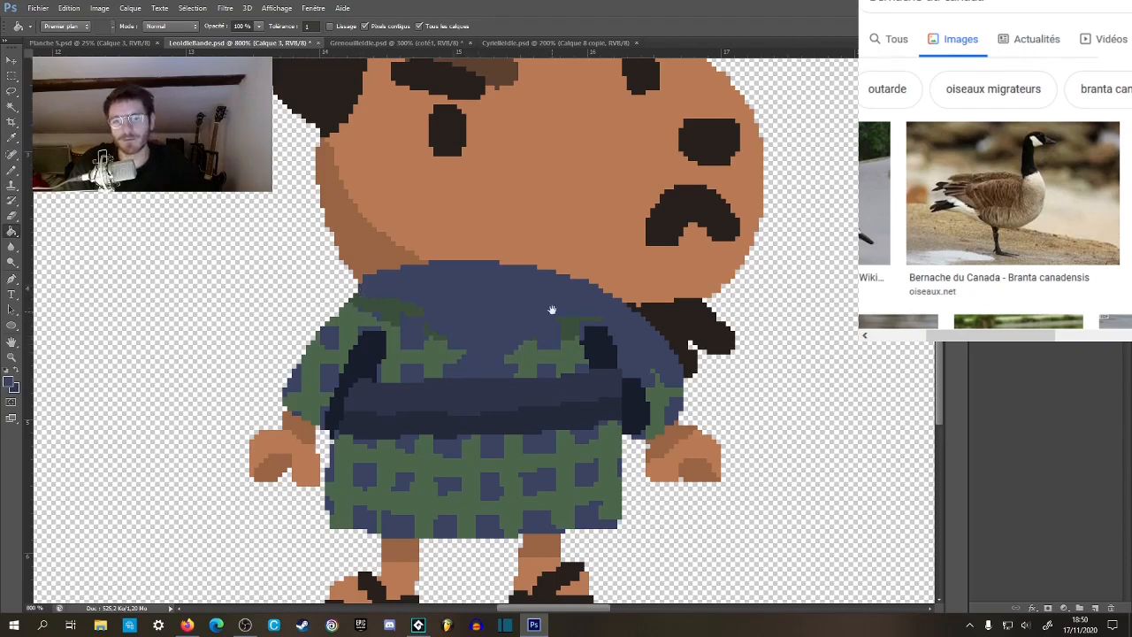
drag(552, 309, 563, 257)
key(w)
click(471, 307)
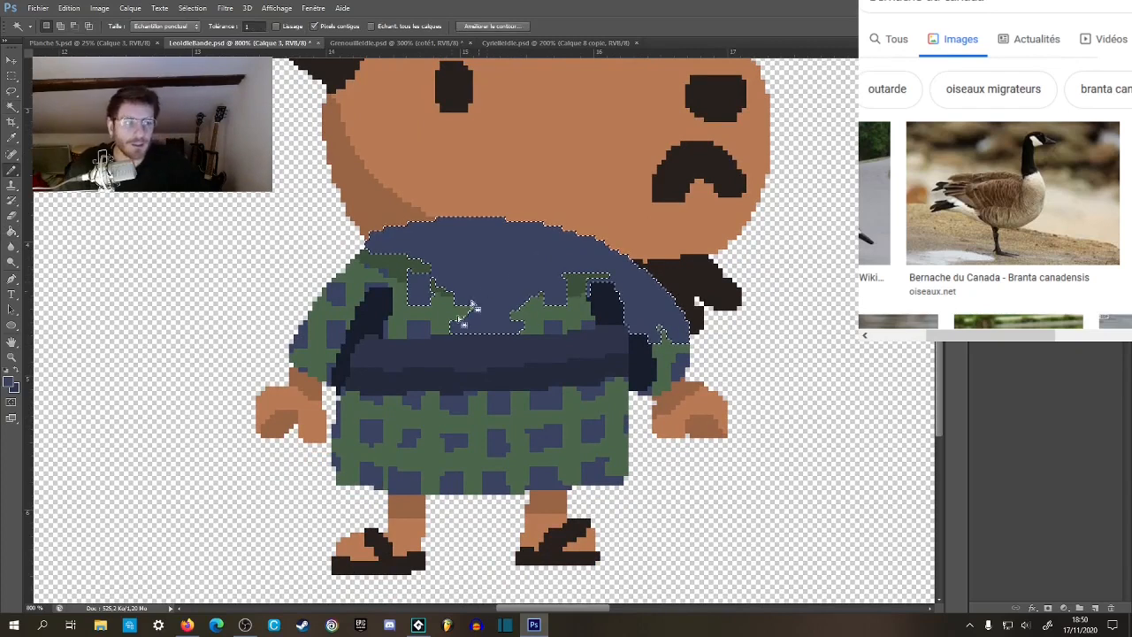
Sample the robe's green, paint vertical and horizontal stripes across the selected blue to form a checked pattern, and deselect the area.
key(b)
alt+click(438, 292)
mouse_move(439, 240)
mouse_down()
mouse_move(440, 230)
mouse_move(446, 284)
mouse_up()
drag(529, 223, 535, 310)
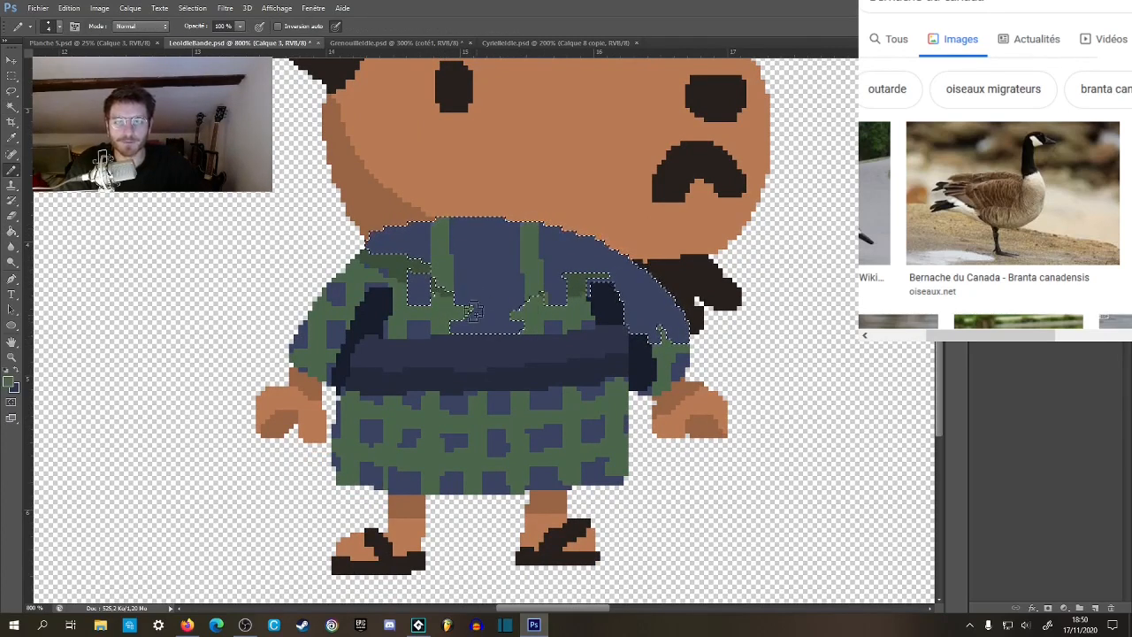
drag(459, 312, 534, 310)
mouse_move(569, 234)
mouse_down()
mouse_move(575, 282)
mouse_move(616, 322)
mouse_up()
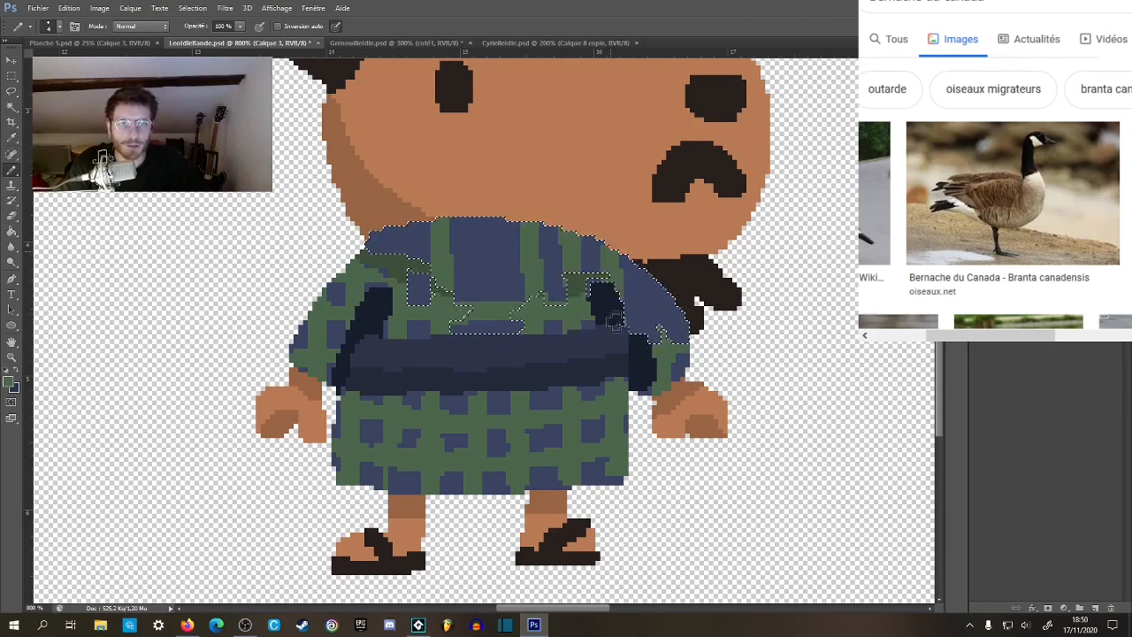
drag(653, 276, 657, 376)
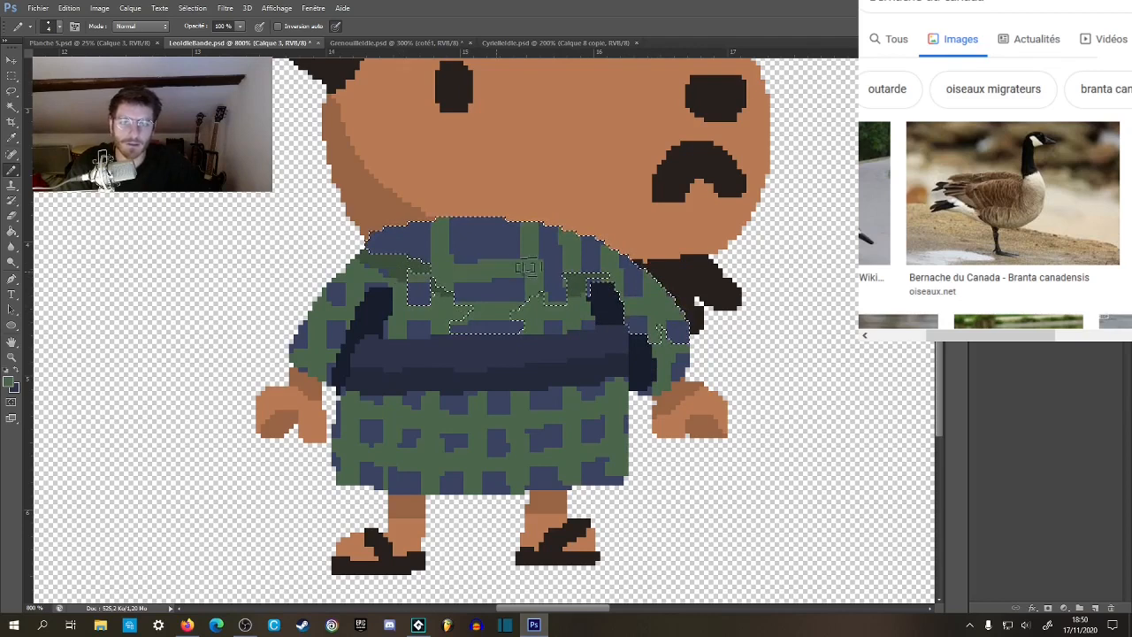
drag(380, 235, 516, 233)
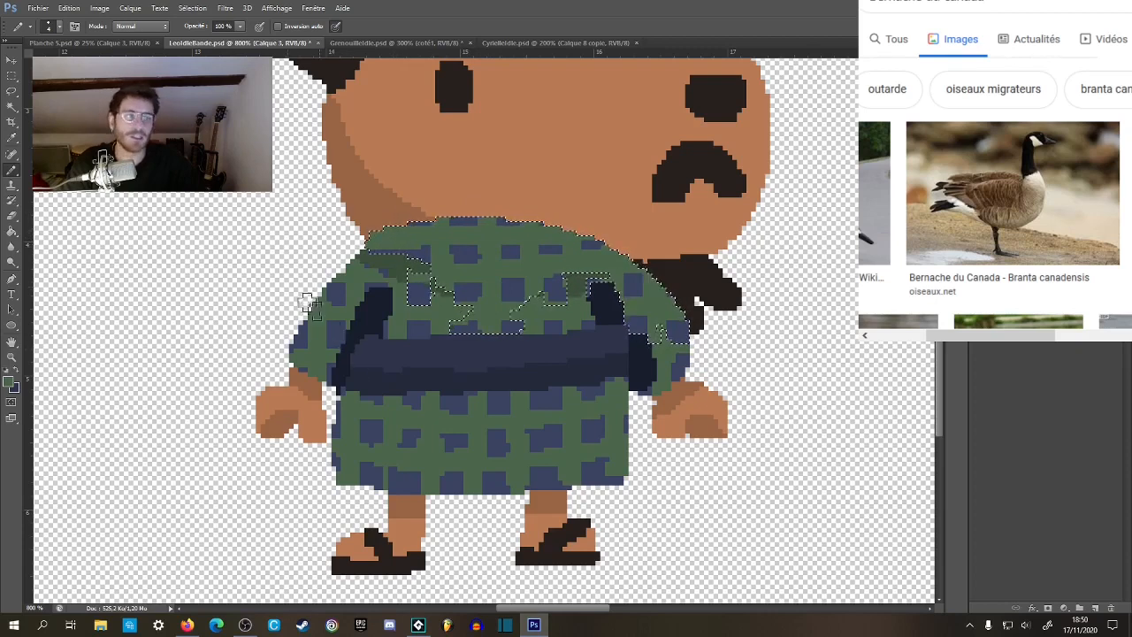
click(13, 76)
key(ctrl+d)
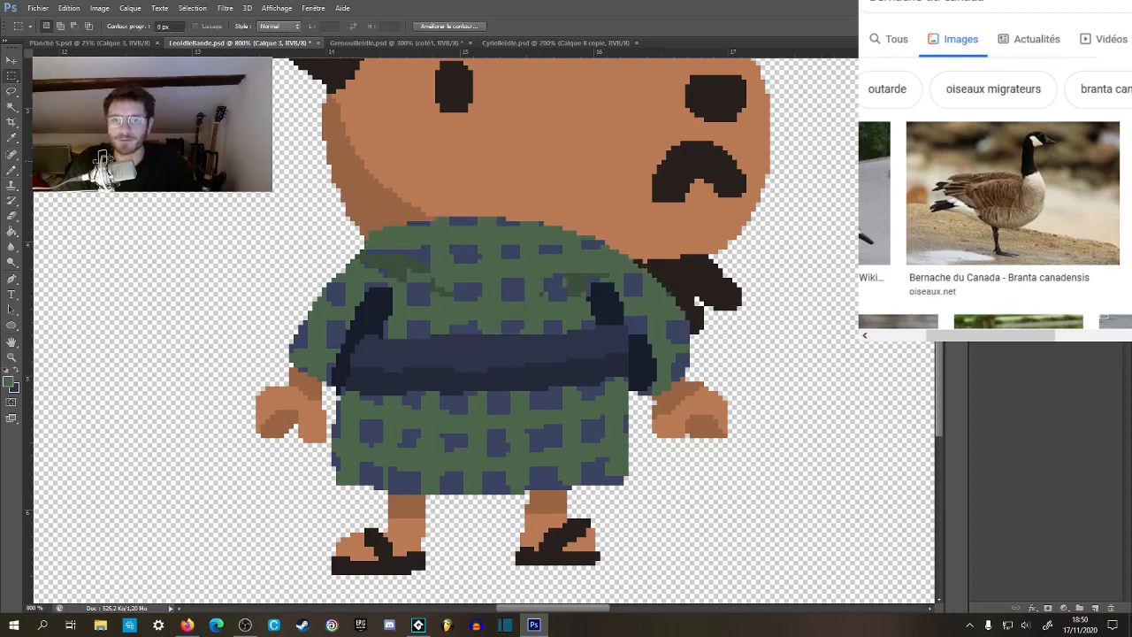
Recolor the dark green shadow patches on the goat's upper back with the robe's green and blue to continue the checks.
key(w)
click(398, 268)
key(b)
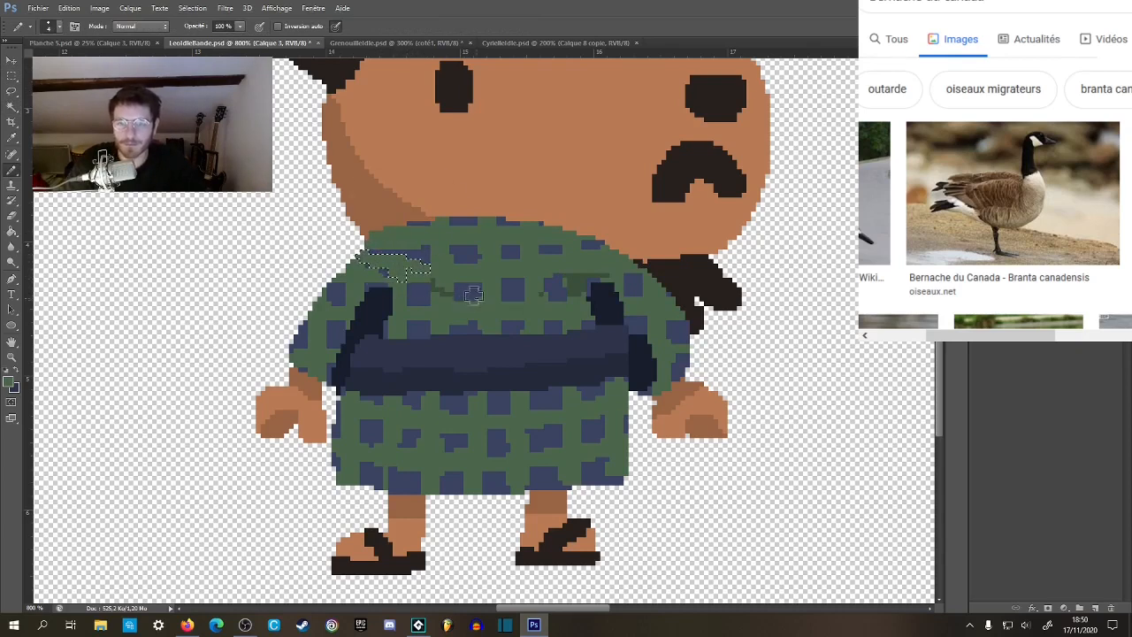
key(w)
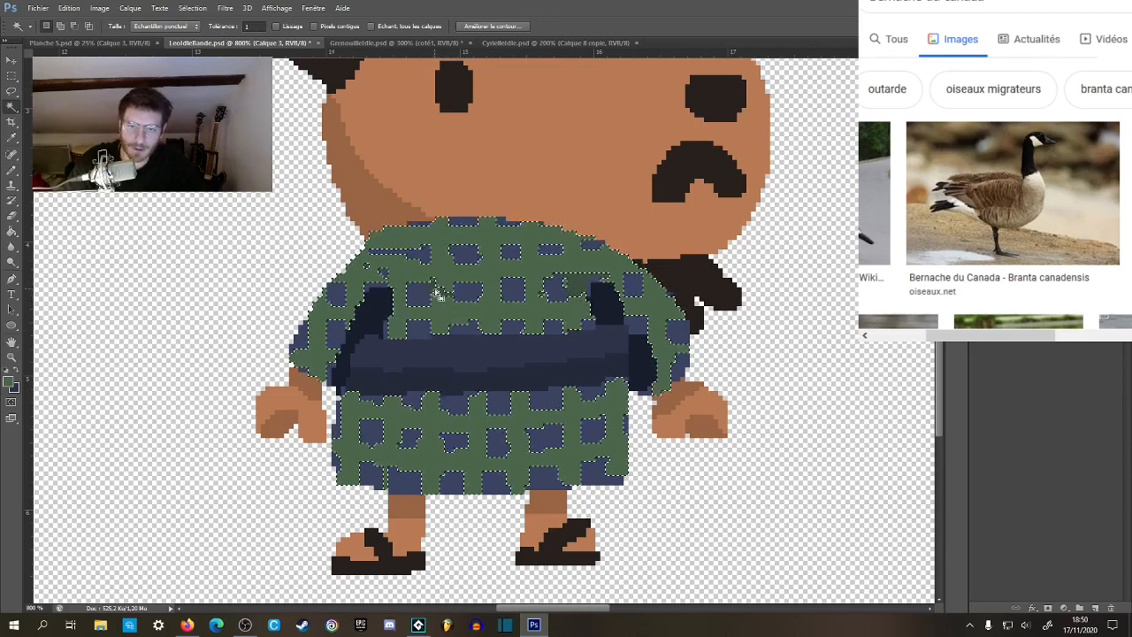
key(b)
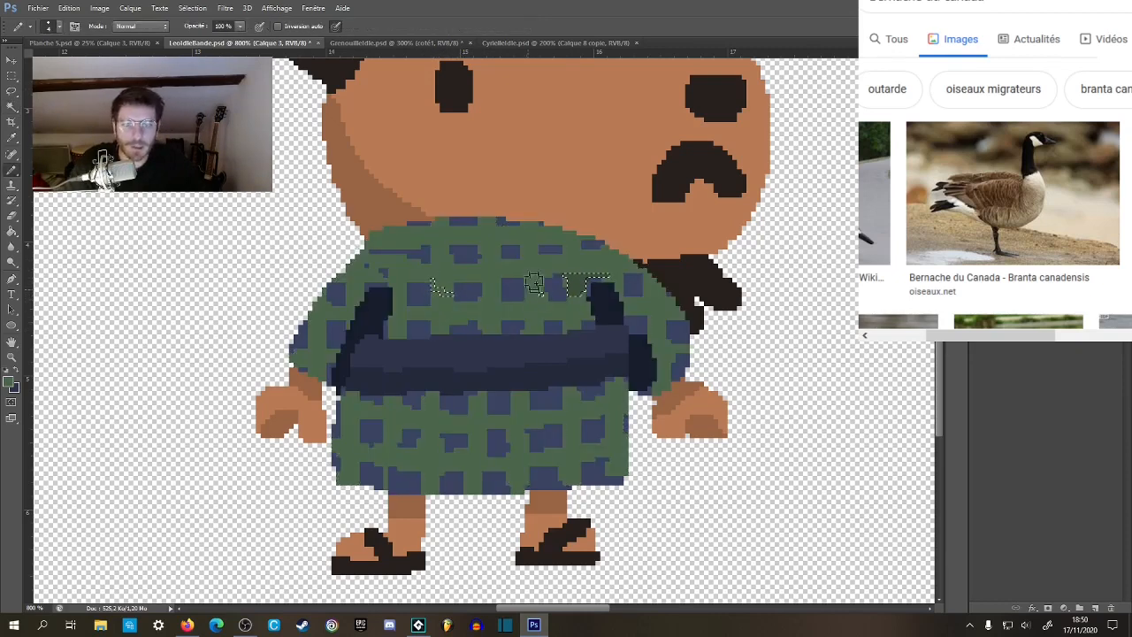
click(12, 82)
click(390, 267)
key(b)
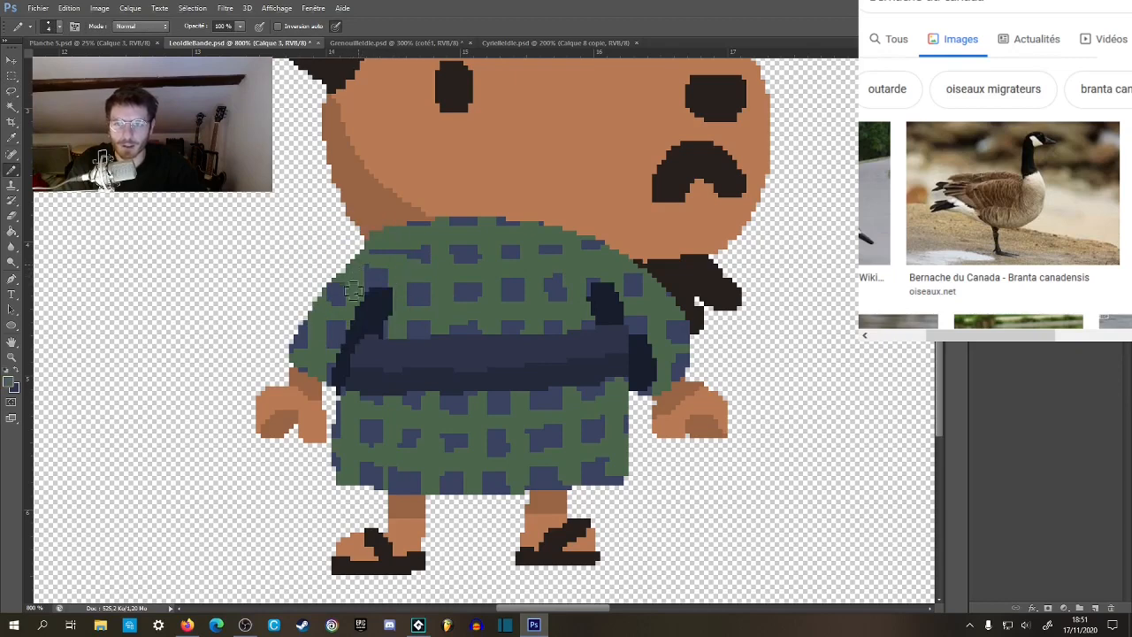
Extend the dark navy band beside the far arm down to the belt's dark end.
key(z)
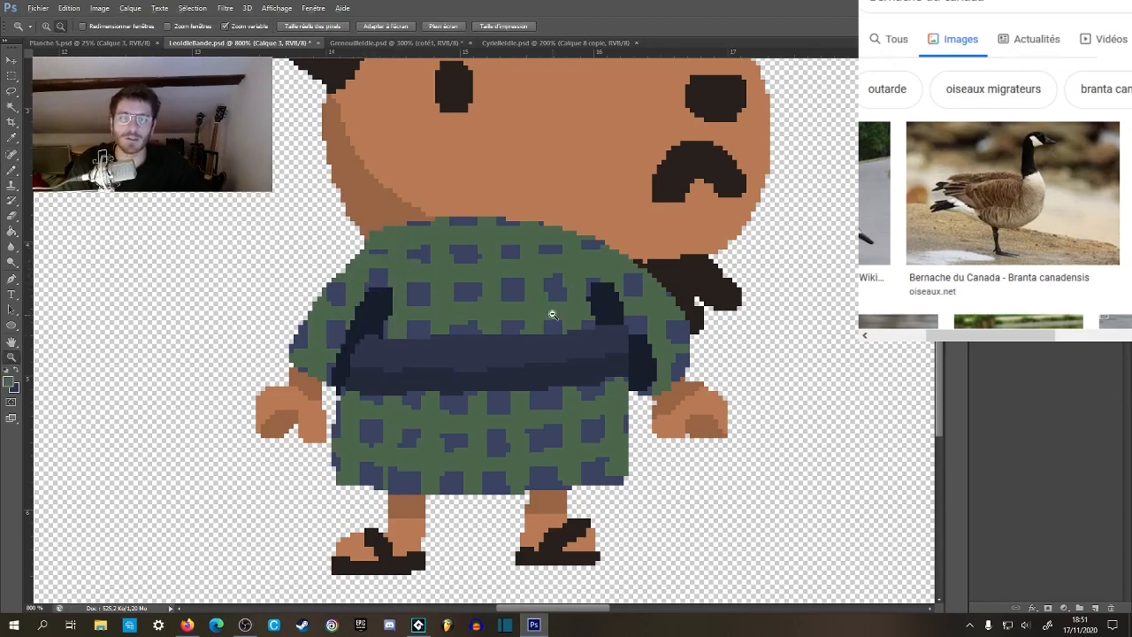
alt+click(551, 308)
alt+click(567, 337)
alt+click(567, 337)
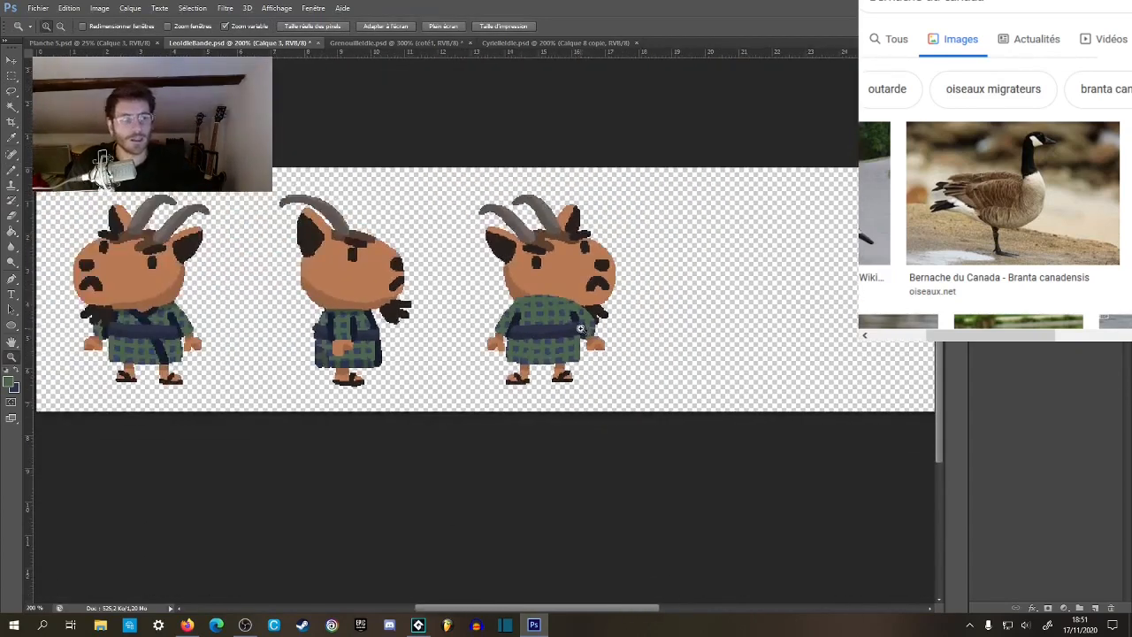
drag(578, 327, 569, 294)
key(b)
alt+click(574, 299)
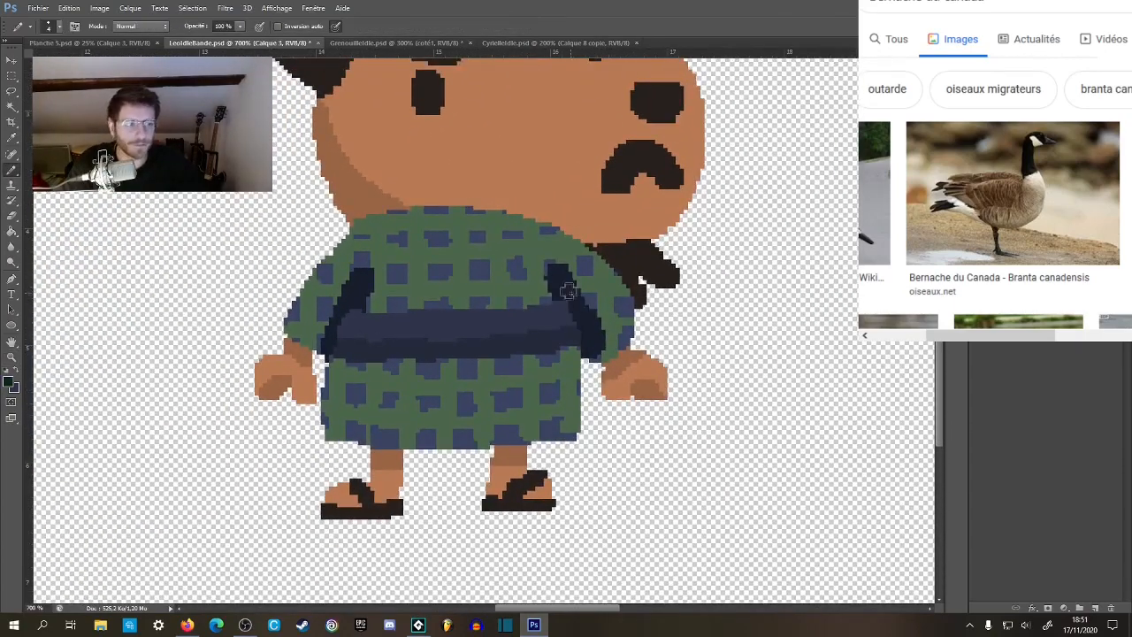
Sample the goat's skin color and paint over both eyes, the nose and the mouth on the mirrored head.
key(z)
alt+click(602, 361)
alt+click(602, 361)
alt+click(602, 361)
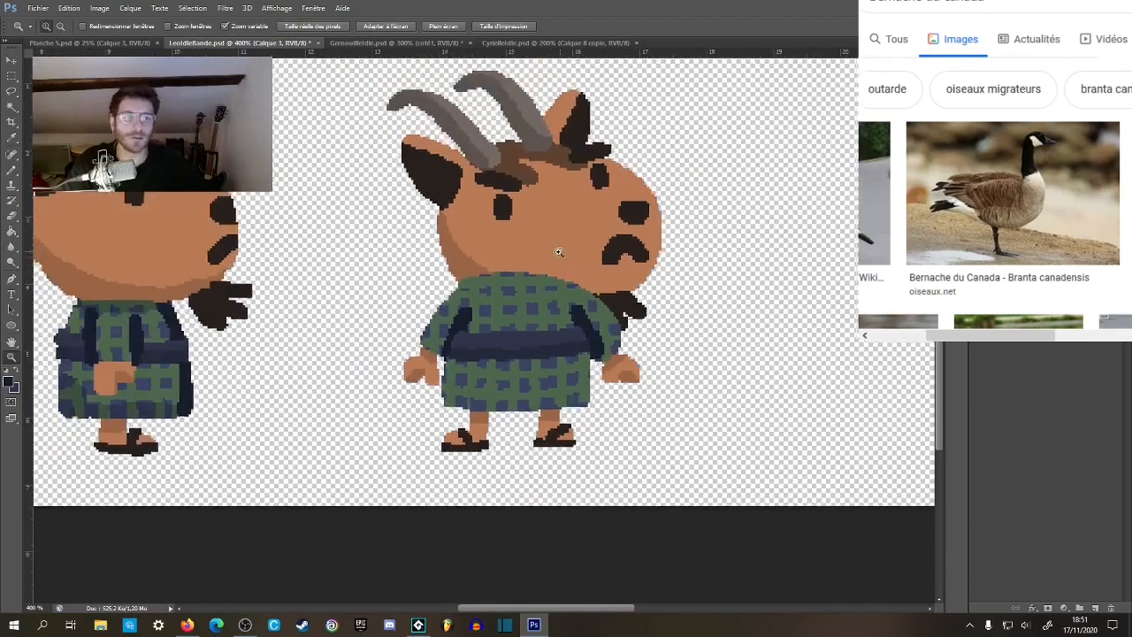
alt+click(561, 262)
alt+click(561, 268)
alt+click(561, 271)
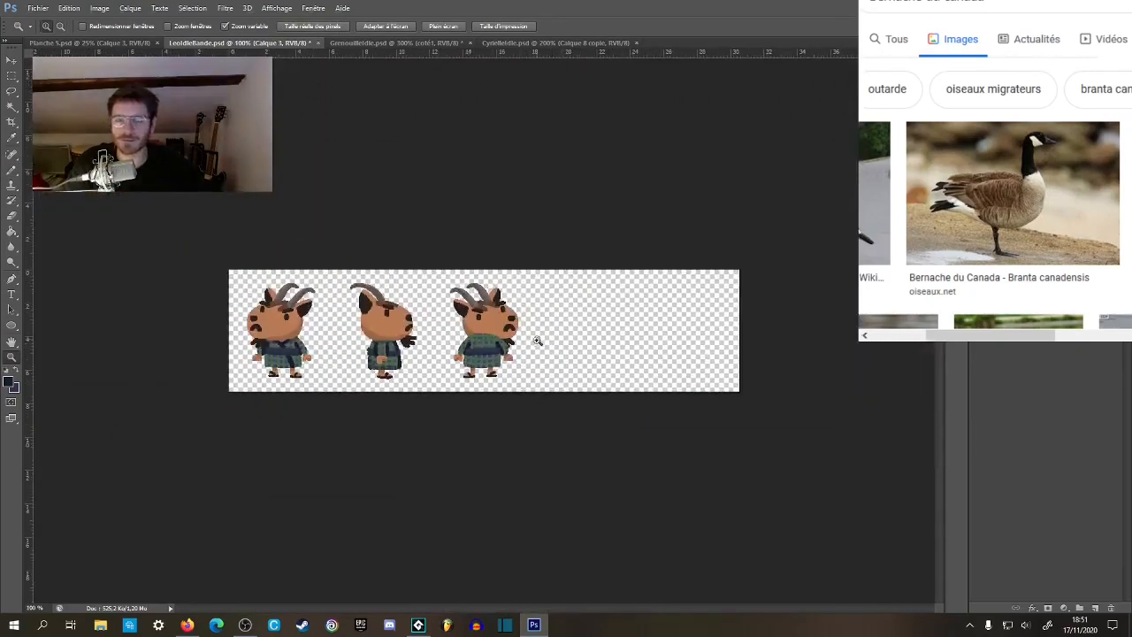
drag(487, 325, 507, 337)
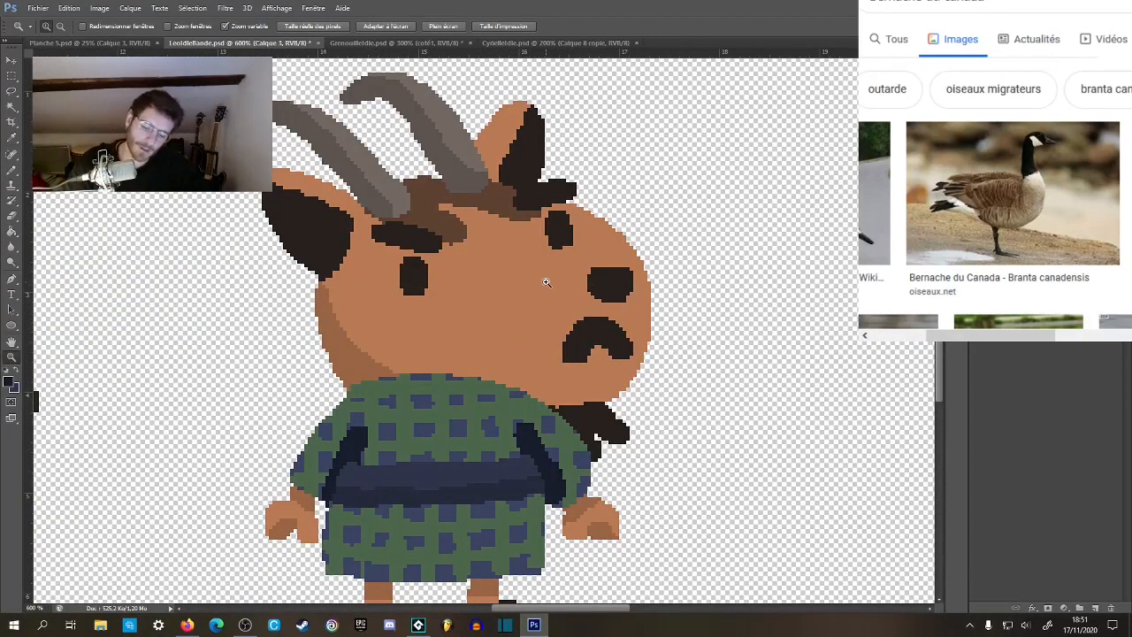
key(b)
drag(440, 277, 407, 276)
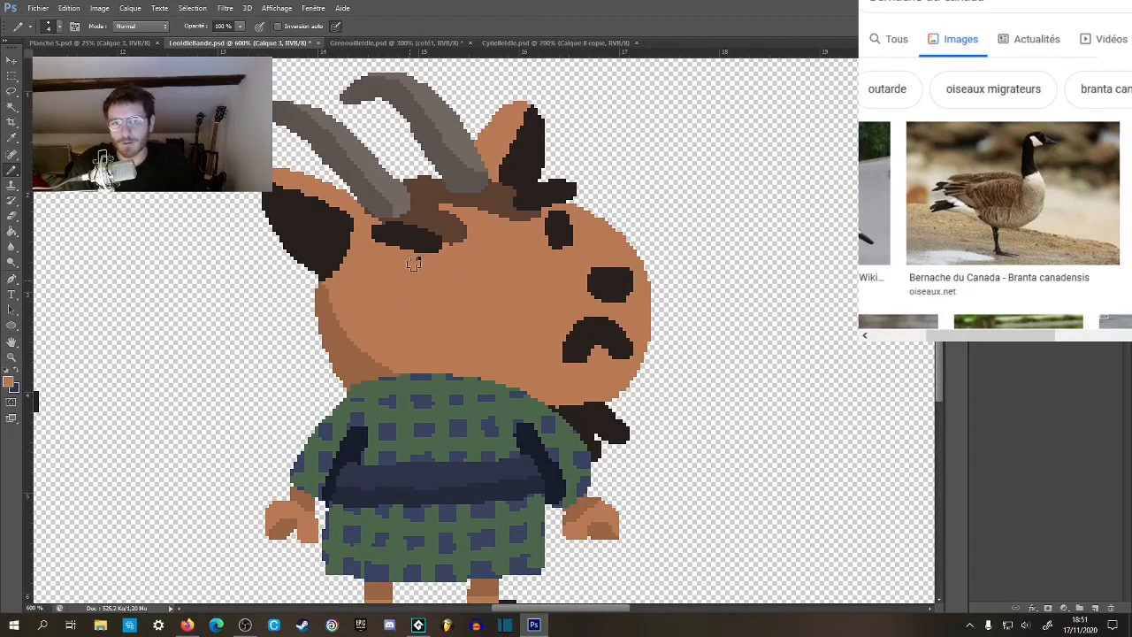
mouse_move(537, 246)
mouse_down()
mouse_move(558, 243)
mouse_move(628, 296)
mouse_move(612, 336)
mouse_move(546, 358)
mouse_move(614, 425)
mouse_up()
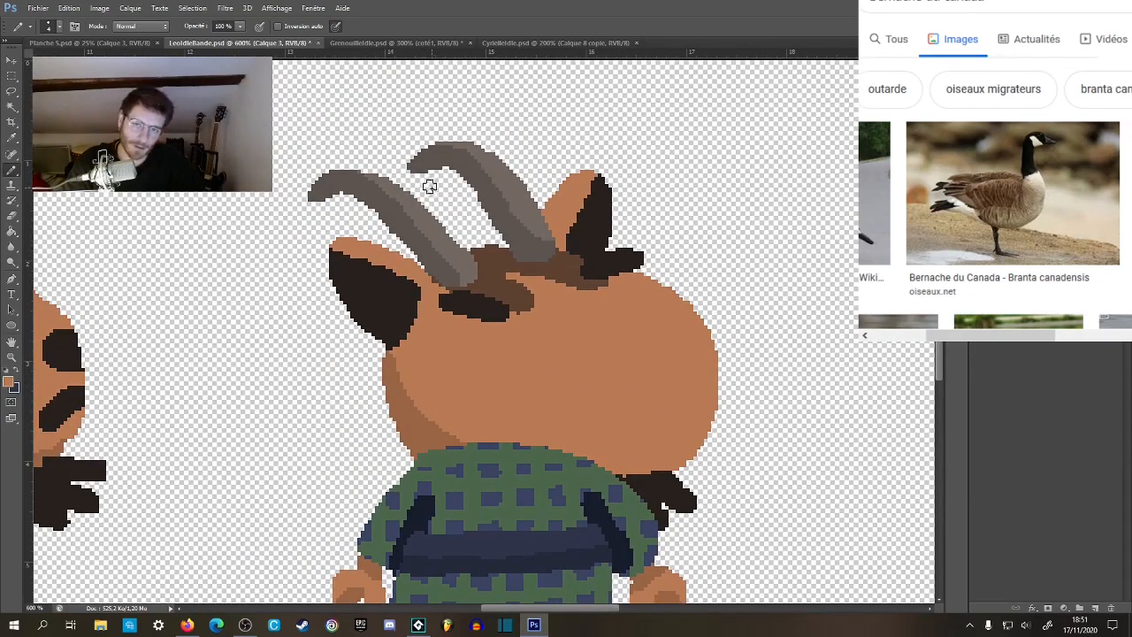
Reset the colors to black and white and paint over the goat's far ear in white.
key(z)
alt+click(466, 243)
alt+click(466, 243)
alt+click(466, 243)
alt+click(469, 248)
alt+click(470, 252)
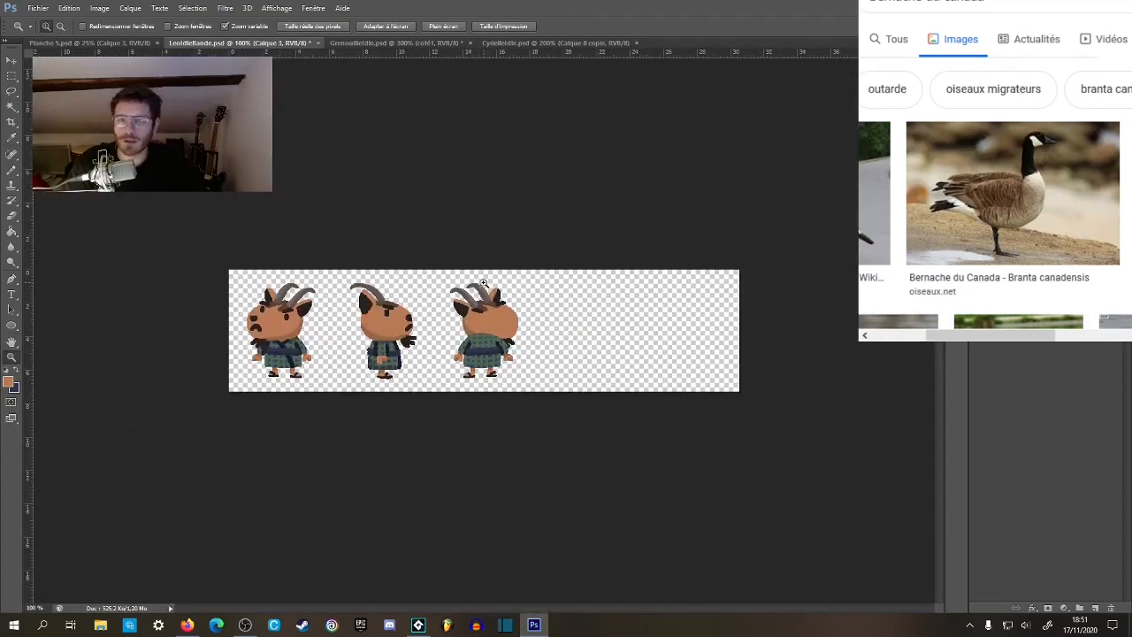
click(483, 281)
click(481, 285)
click(478, 290)
click(468, 297)
click(449, 312)
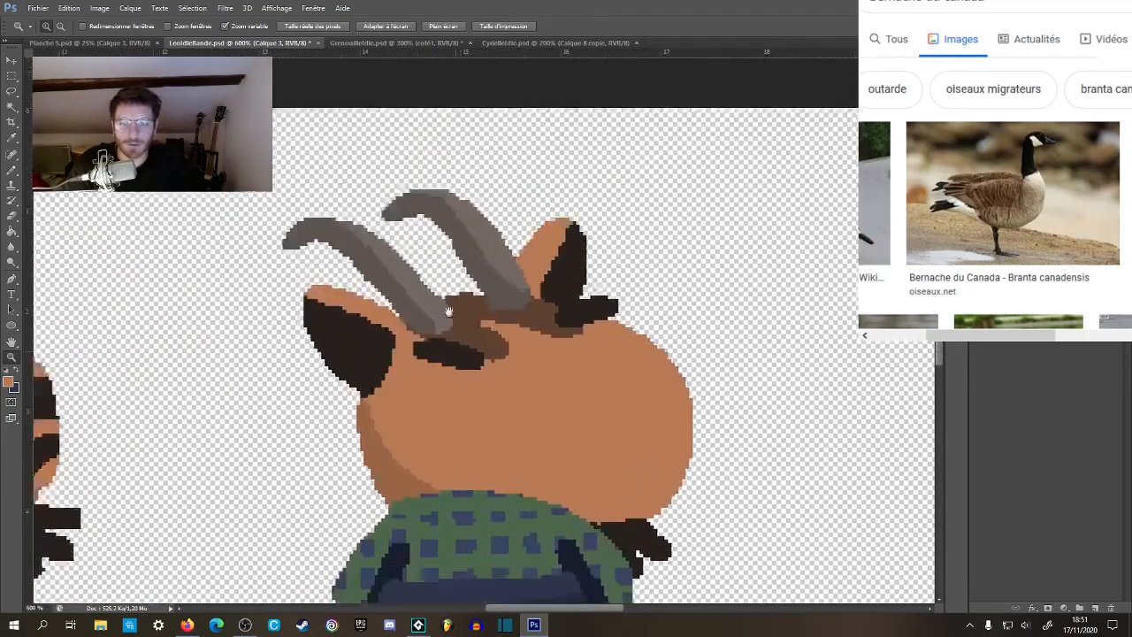
drag(449, 311, 432, 276)
key(b)
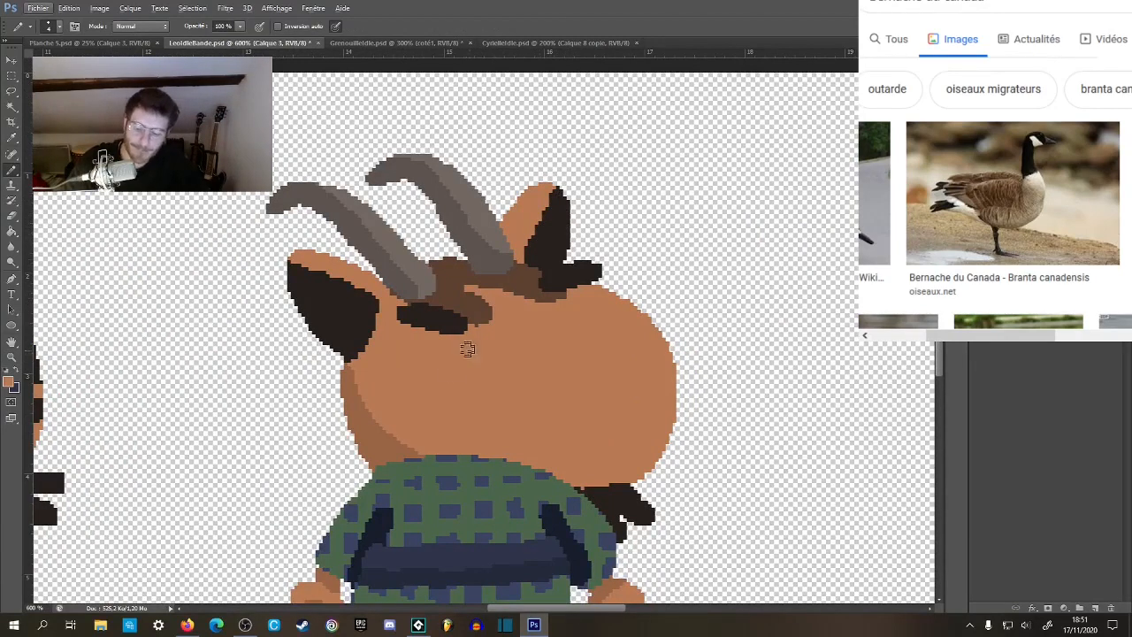
click(7, 372)
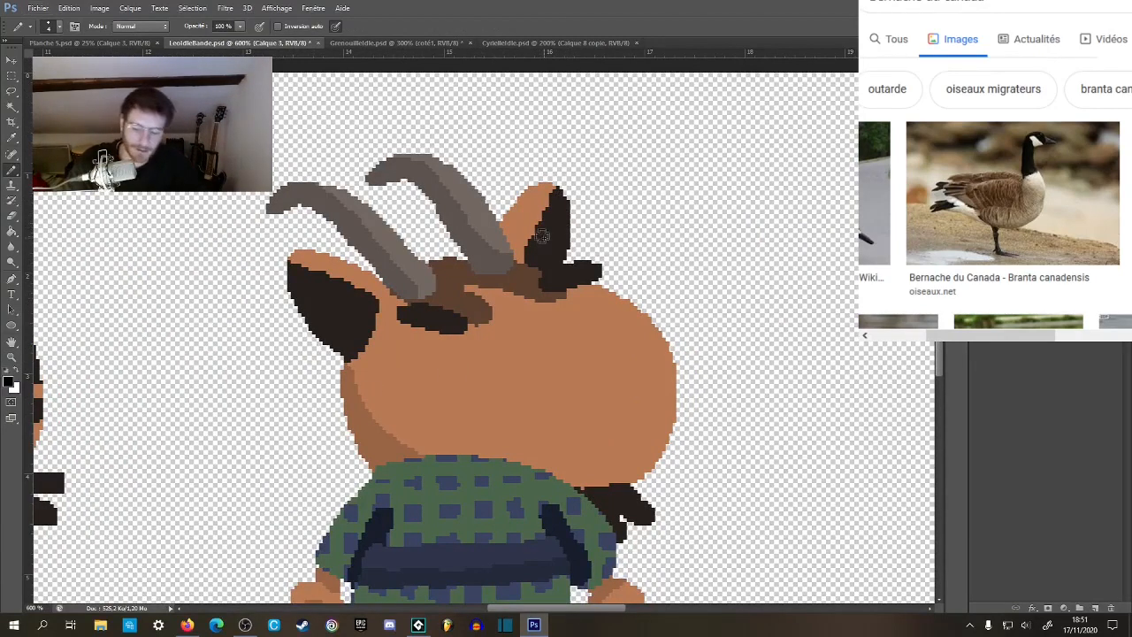
mouse_move(520, 200)
mouse_down()
mouse_move(524, 256)
mouse_move(566, 256)
mouse_move(572, 232)
mouse_move(544, 221)
mouse_move(526, 193)
mouse_up()
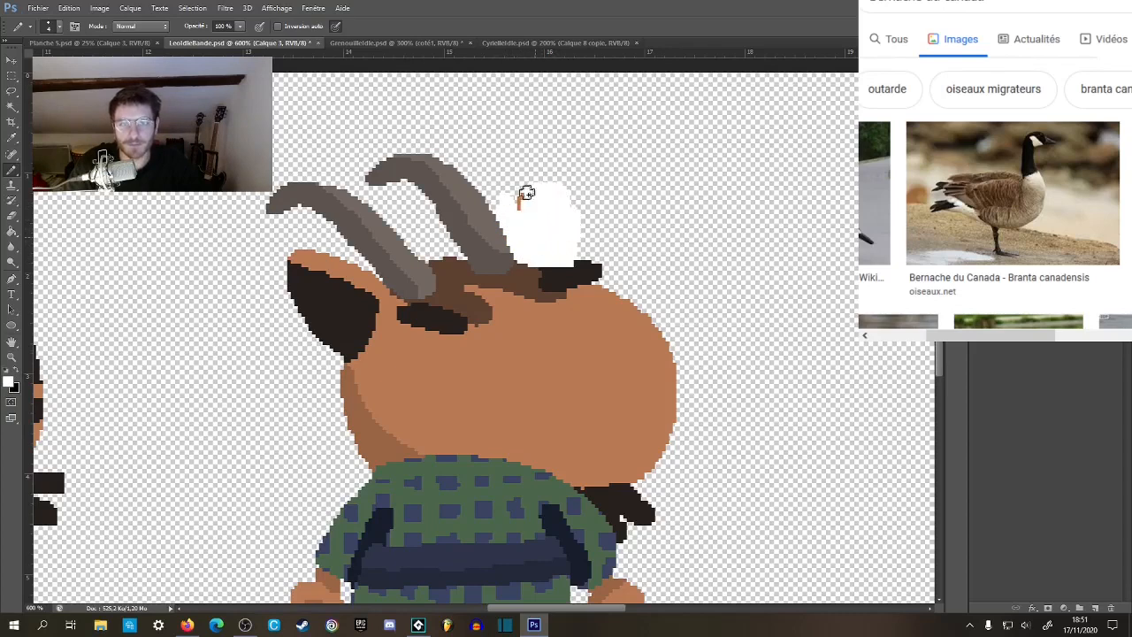
Cover the brown hair on top of the head and the near eyebrow with the sampled skin color.
drag(573, 297, 533, 272)
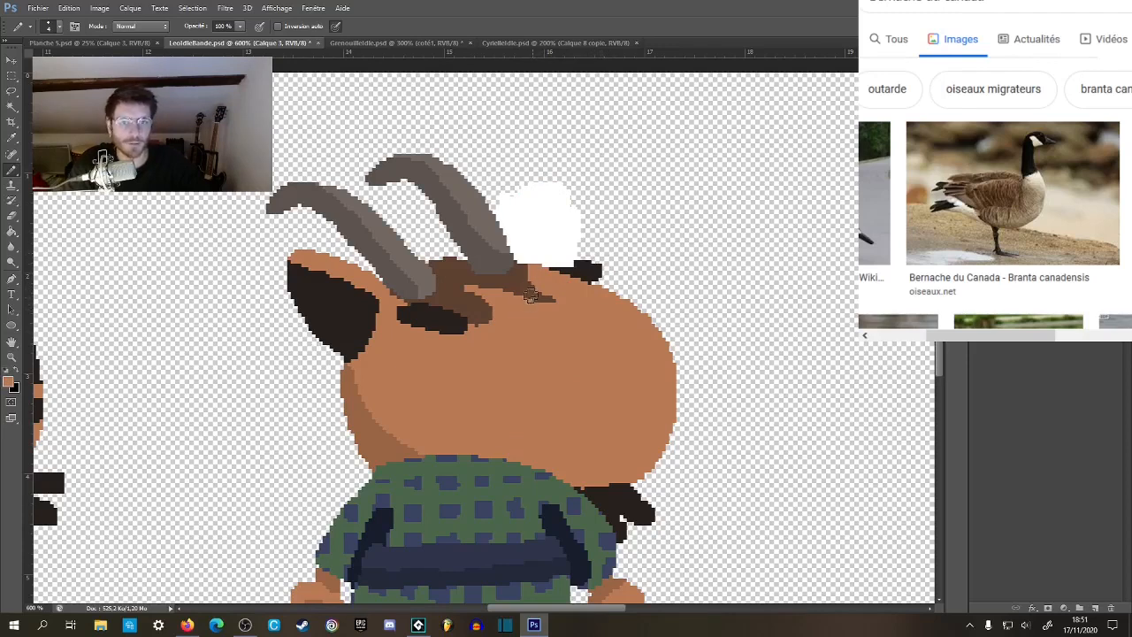
mouse_move(550, 294)
mouse_down()
mouse_move(518, 292)
mouse_move(519, 267)
mouse_move(494, 291)
mouse_move(529, 294)
mouse_up()
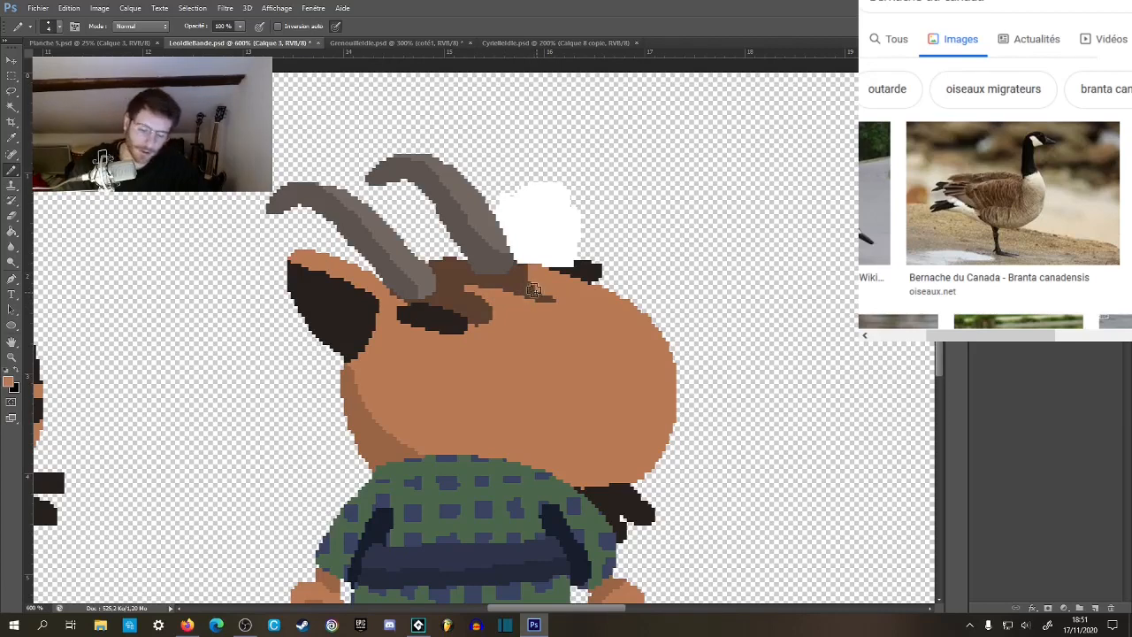
key(g)
click(529, 302)
click(434, 325)
Separate the near ear from the head with a white stroke and fill the ear's dark and skin-colored areas with white.
key(b)
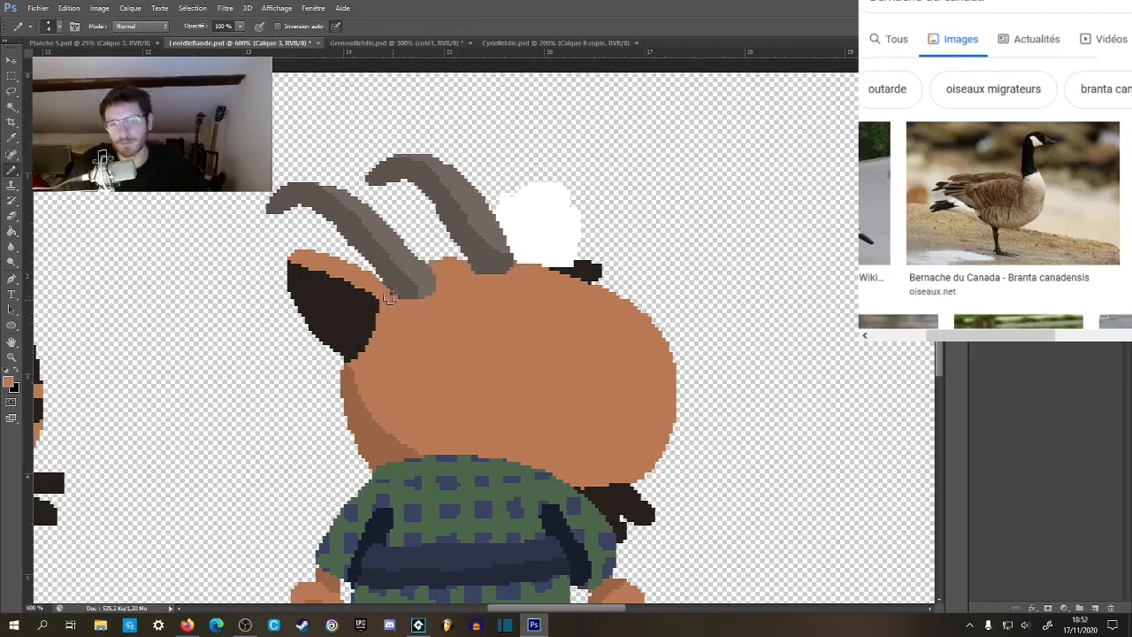
drag(461, 378, 510, 363)
key(g)
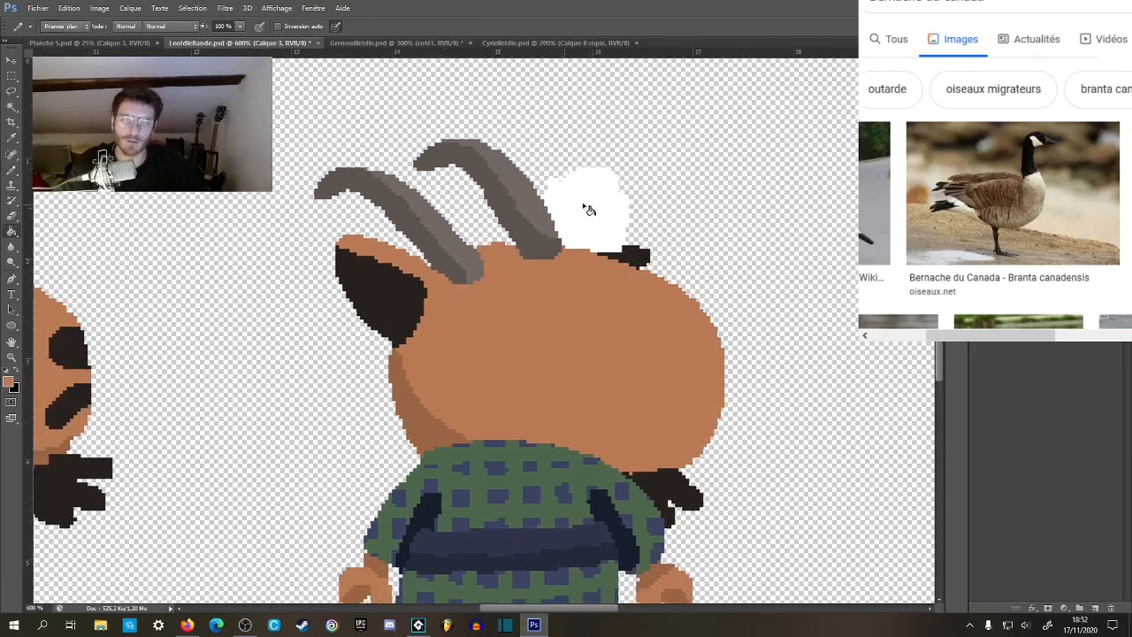
alt+click(560, 211)
key(b)
mouse_move(422, 268)
mouse_down()
mouse_move(395, 321)
mouse_move(384, 386)
mouse_up()
key(g)
alt+click(425, 332)
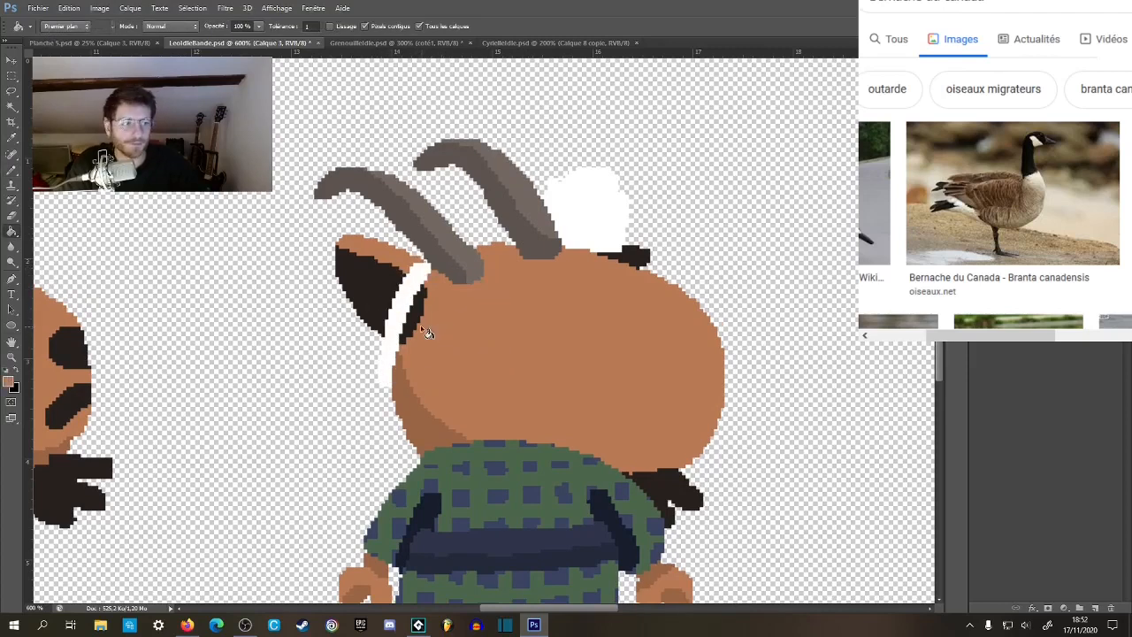
click(392, 261)
Round out the head's edge beside the white near ear in skin color and extend the darker brown shading along it.
key(z)
alt+click(466, 316)
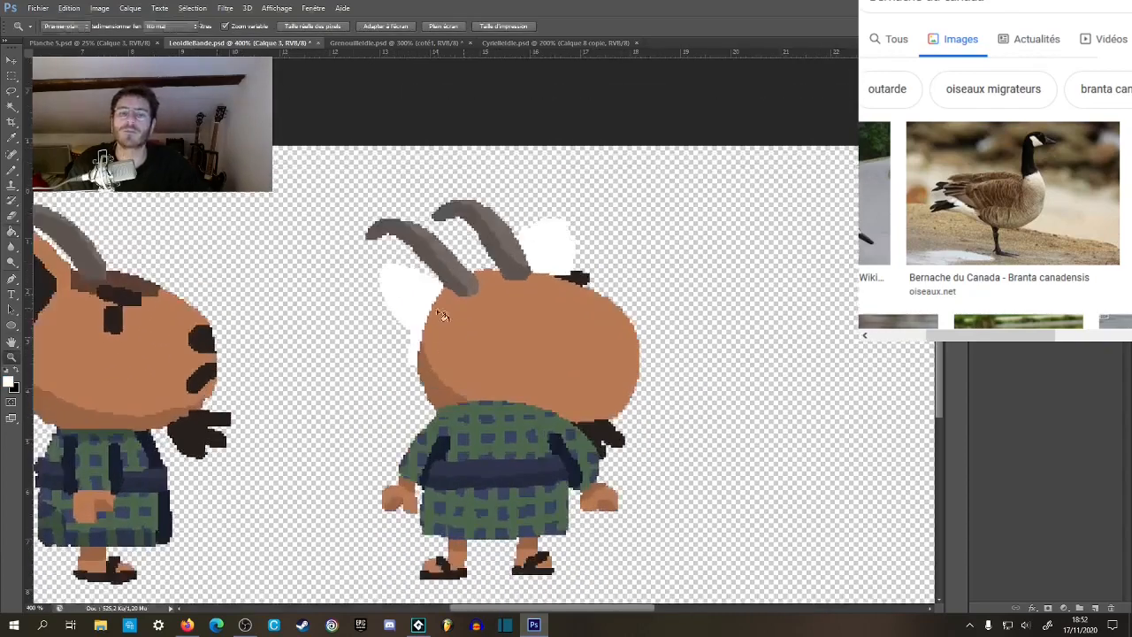
click(442, 316)
click(442, 315)
click(447, 310)
key(b)
mouse_move(440, 293)
mouse_down()
mouse_move(412, 367)
mouse_move(424, 419)
mouse_move(411, 372)
mouse_move(420, 442)
mouse_up()
alt+click(419, 413)
key(ctrl+z)
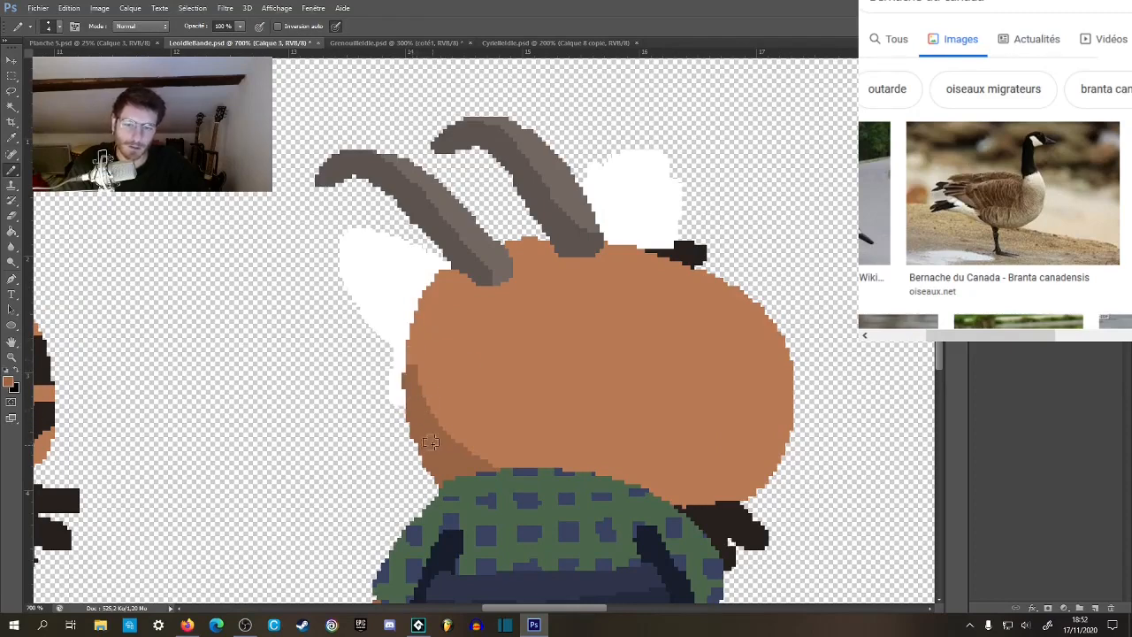
Compare the goat's back view with its front and side views at reduced zoom, and inspect the head and horns close up.
key(z)
alt+click(454, 413)
alt+click(454, 412)
alt+click(455, 413)
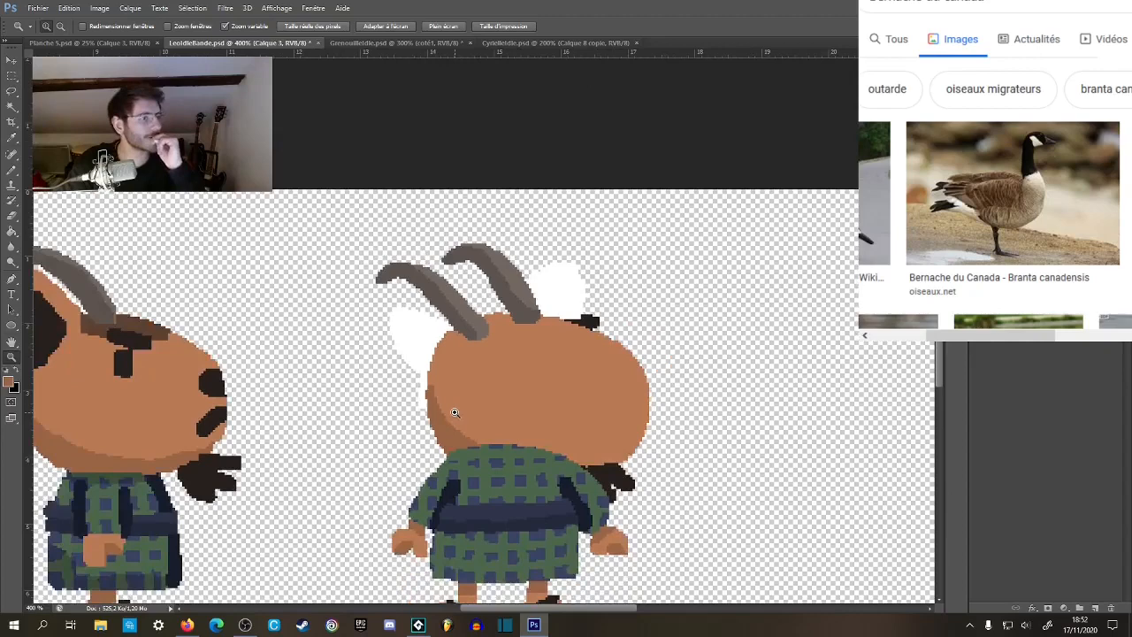
alt+click(540, 381)
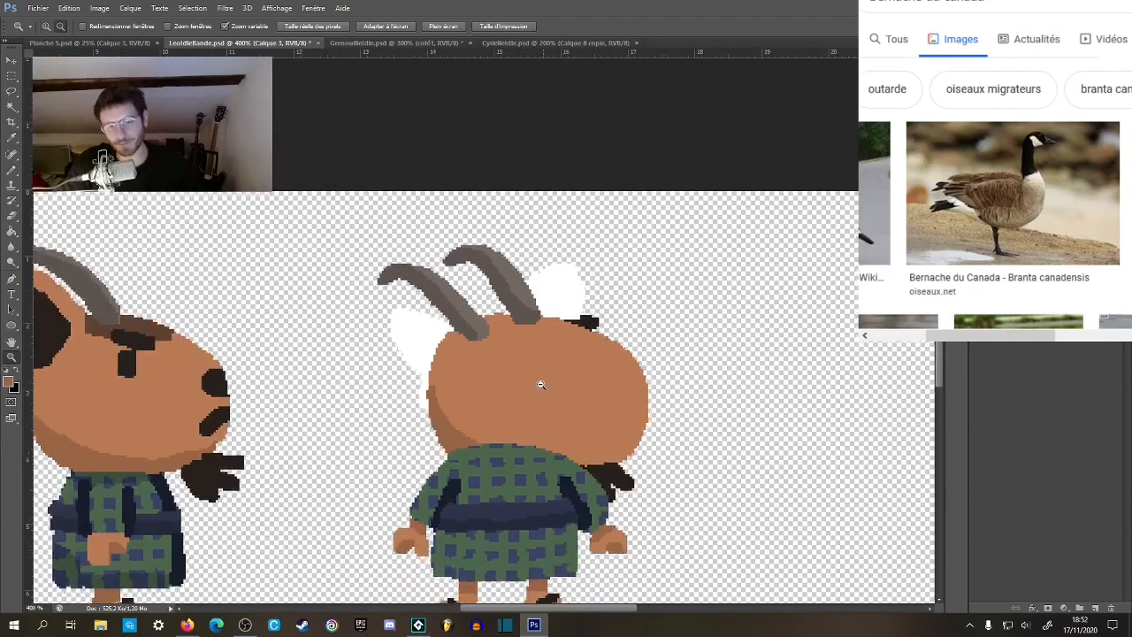
alt+click(541, 380)
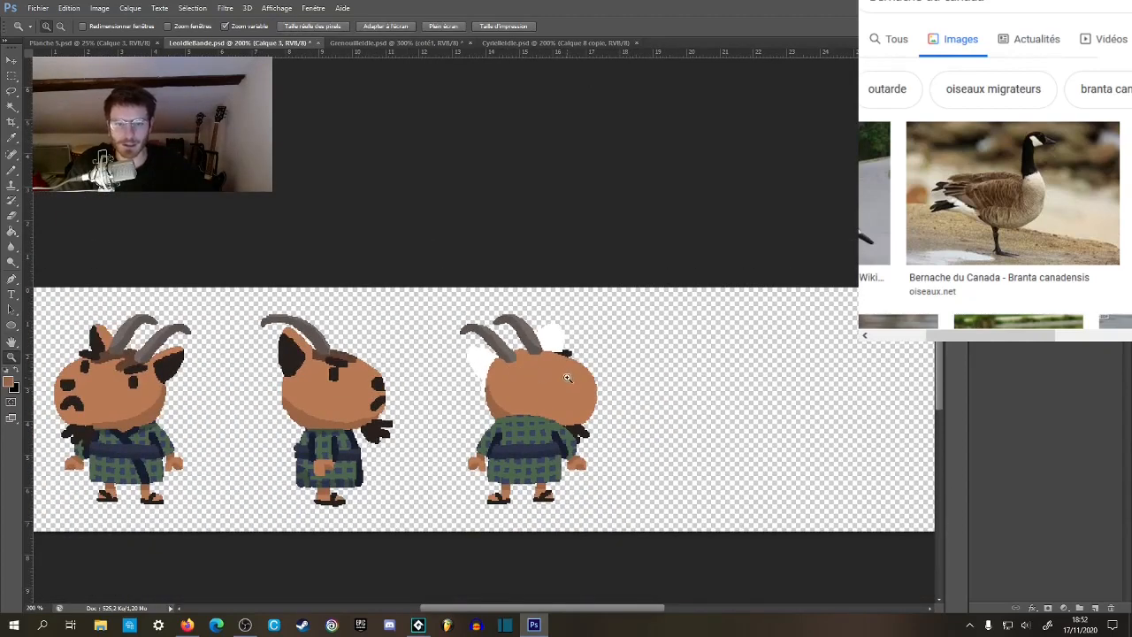
click(567, 378)
click(571, 387)
click(572, 392)
click(631, 384)
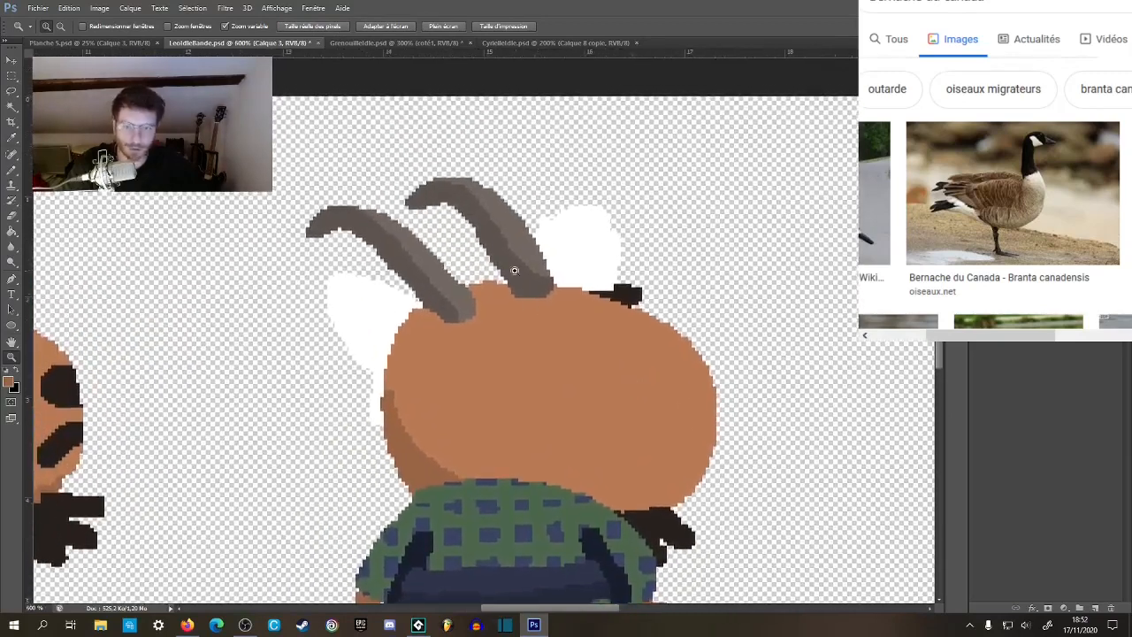
Select the back view's right horn, shift it right and slightly down along the head, and clear the selection.
key(w)
click(518, 270)
click(314, 25)
click(507, 262)
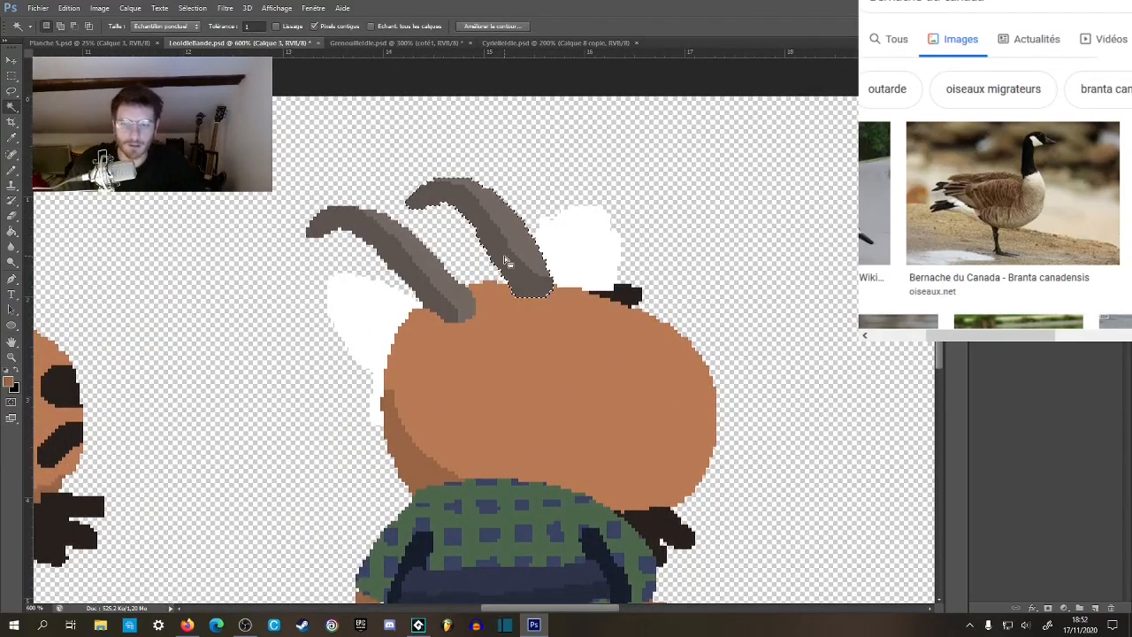
key(v)
key(shift+Down)
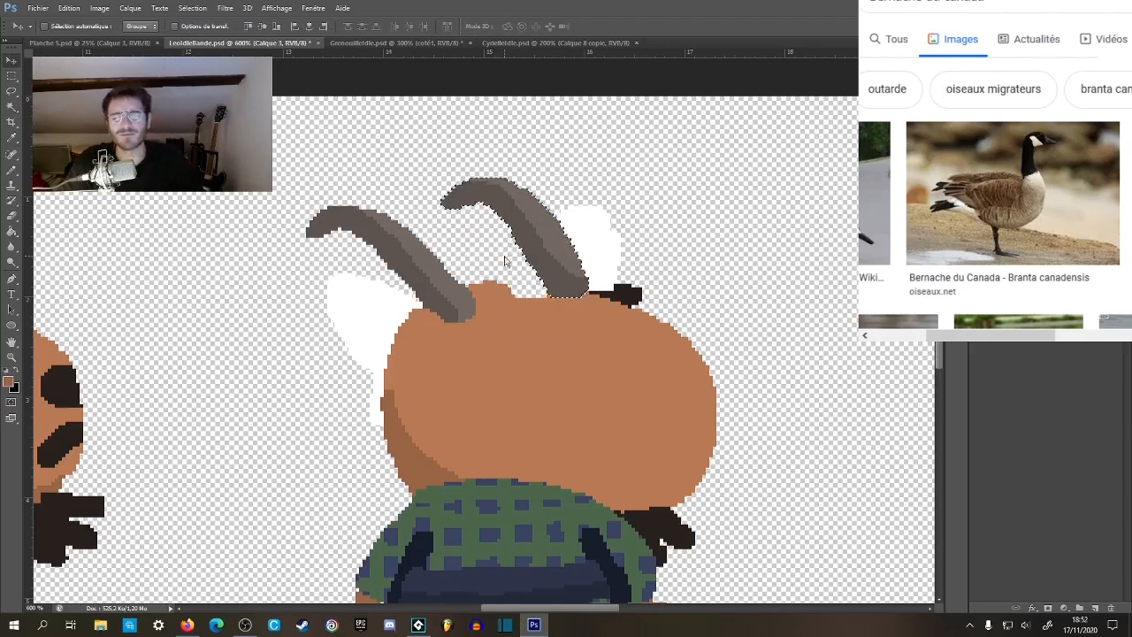
key(Down)
key(Down)
key(Left)
key(Left)
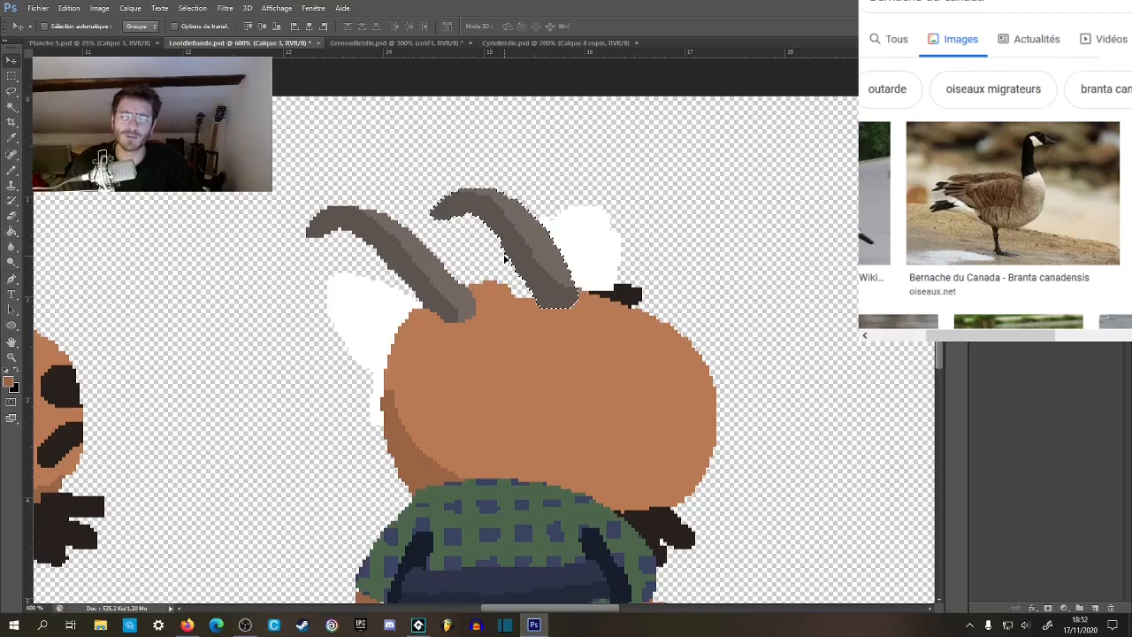
click(12, 77)
key(ctrl+d)
Fill the notch in the top of the head between the two horns with skin color.
key(b)
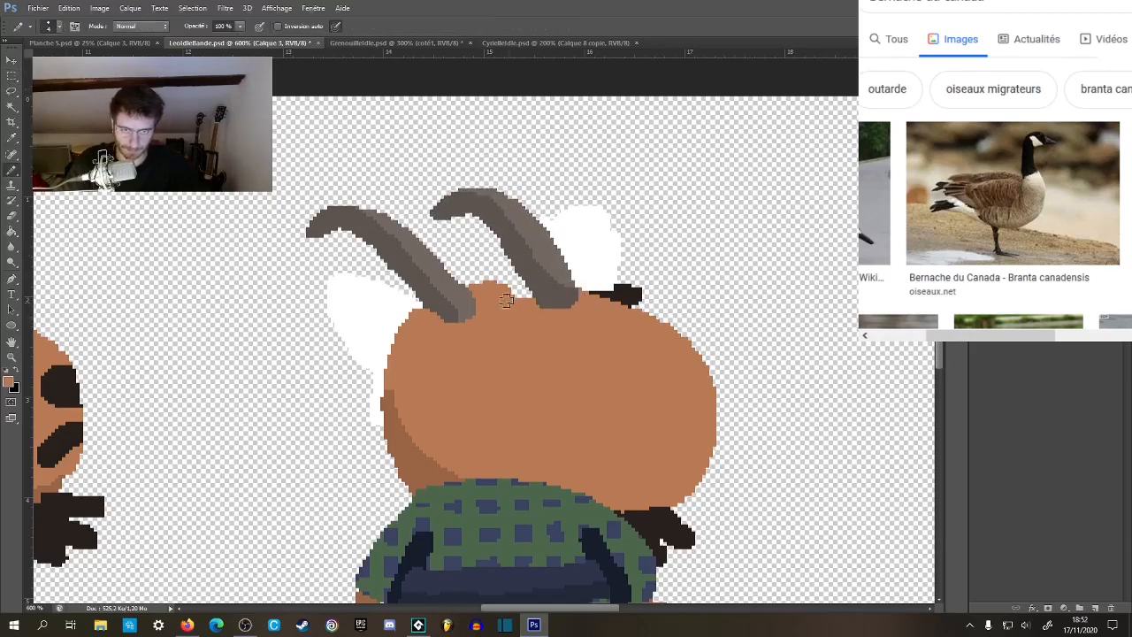
drag(567, 386, 541, 318)
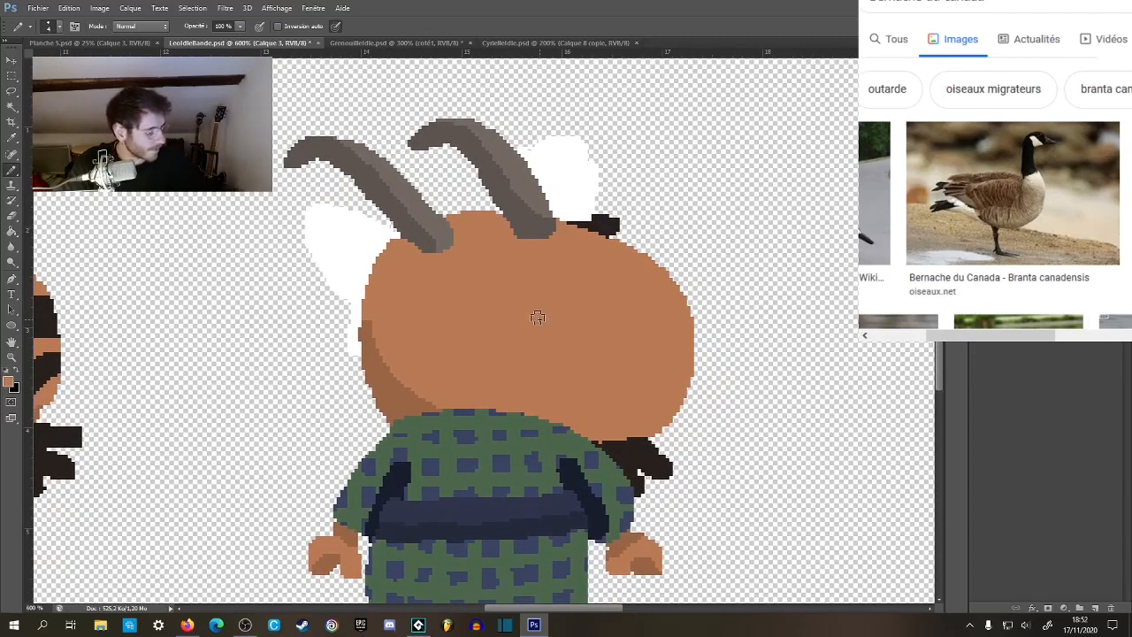
Try to outline the white left ear of the back view in skin color.
drag(538, 318, 476, 334)
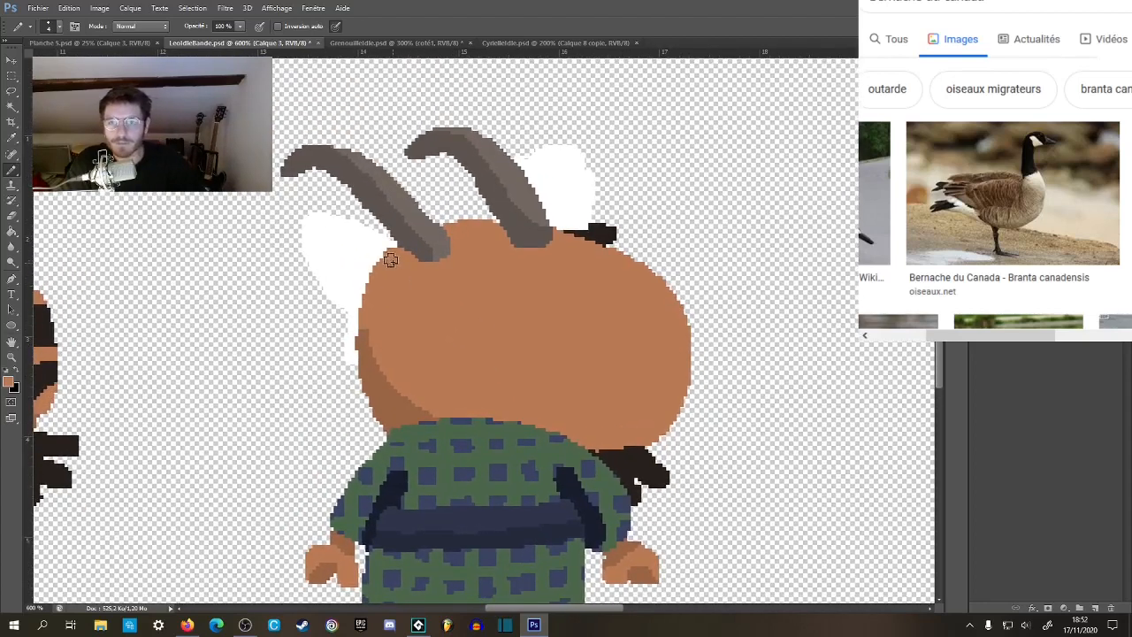
mouse_move(380, 241)
mouse_down()
mouse_move(311, 215)
mouse_move(317, 248)
mouse_move(368, 303)
mouse_up()
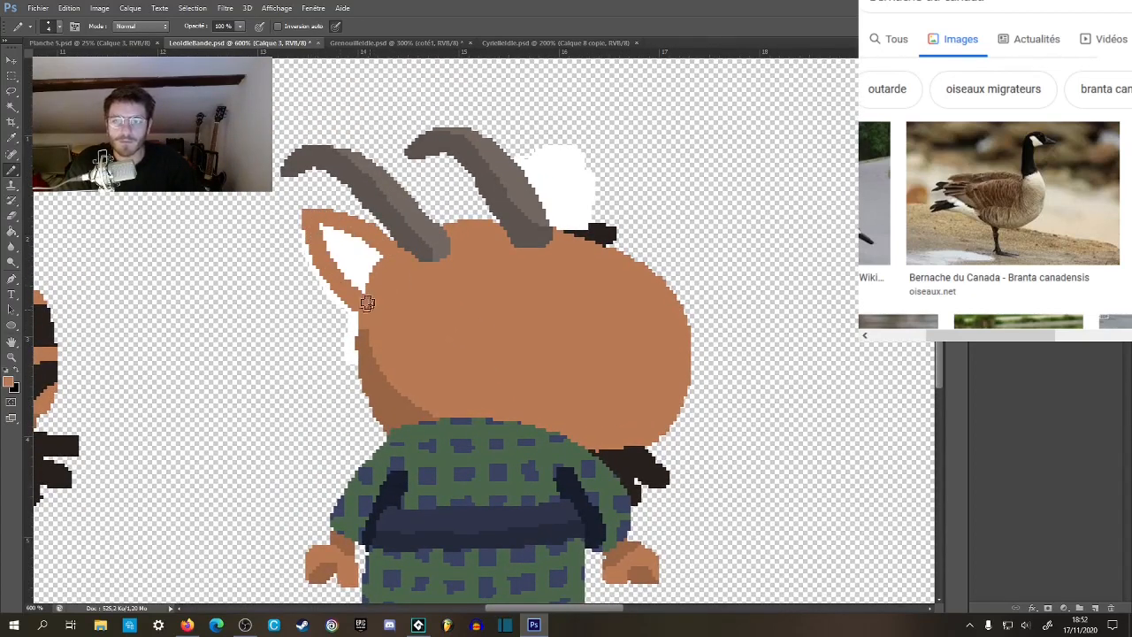
key(ctrl+z)
Delete the white shapes of both ears and select the transparent area around the goat.
key(w)
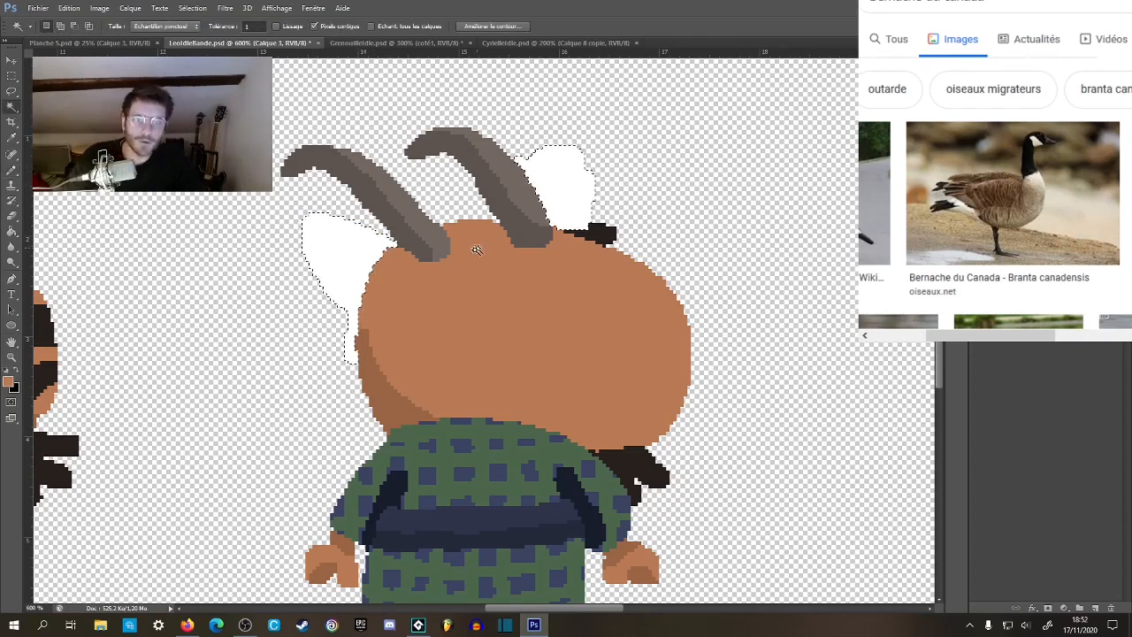
key(Delete)
click(305, 321)
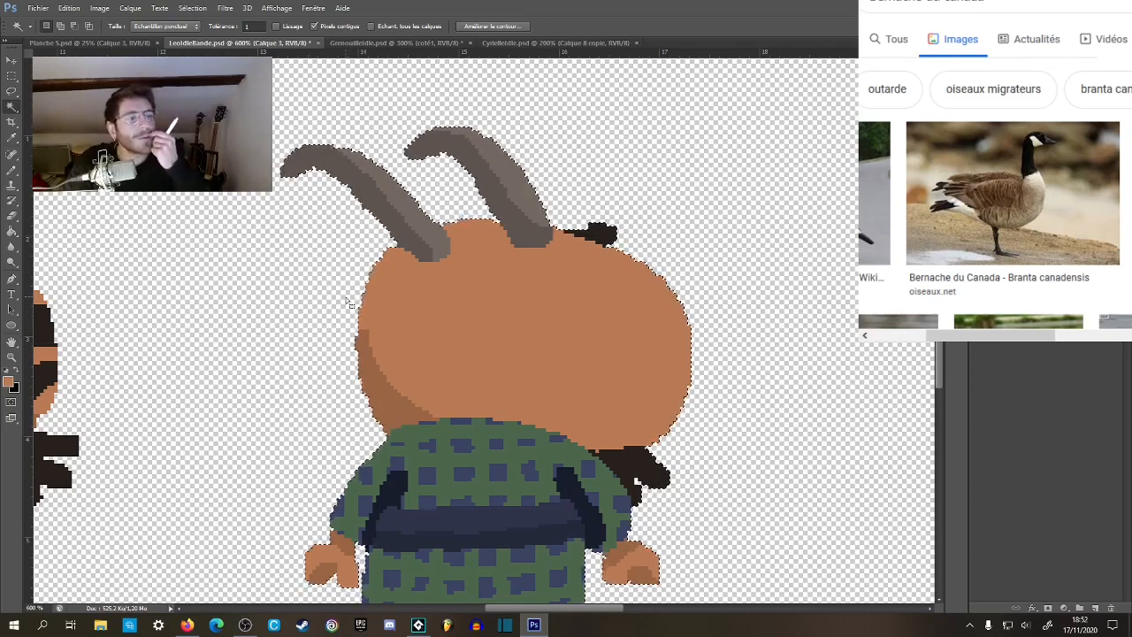
Compare the earless back view with the goat's front and side views at reduced zoom.
key(b)
mouse_move(570, 297)
mouse_down()
mouse_move(663, 244)
mouse_move(955, 159)
mouse_up()
key(z)
alt+click(475, 328)
alt+click(475, 328)
alt+click(475, 328)
key(m)
scroll(265, 291, down, 3)
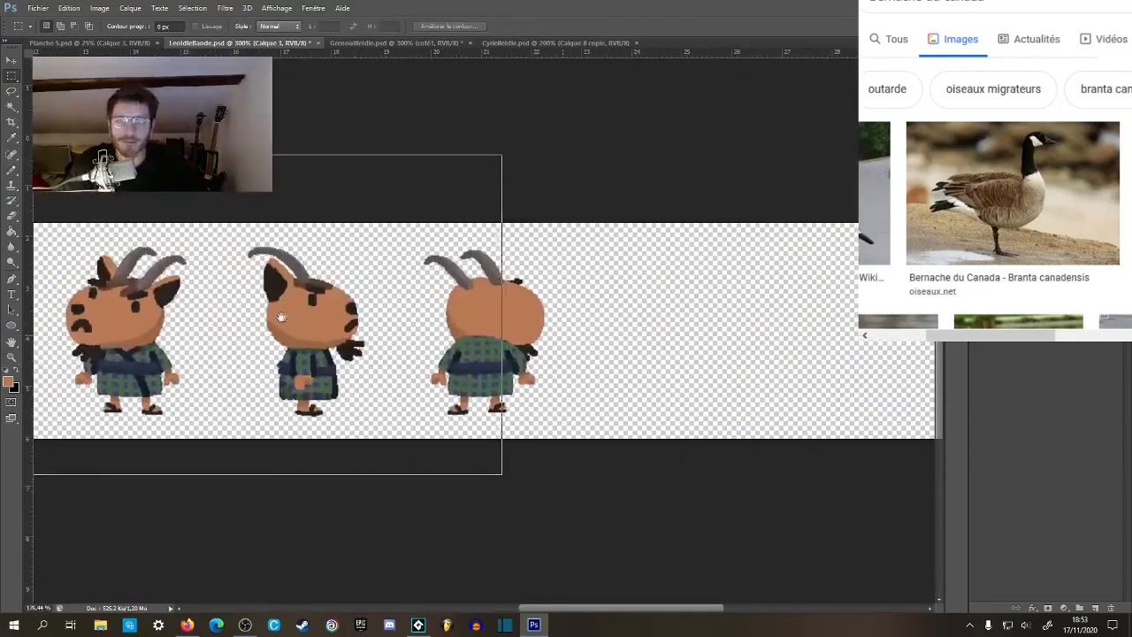
scroll(281, 317, up, 2)
Pick the sprite's dark brown color and try to start handwriting between the front and side views.
key(b)
alt+click(555, 270)
key(z)
click(499, 386)
click(500, 387)
mouse_move(502, 385)
mouse_down()
mouse_move(575, 306)
mouse_move(568, 318)
mouse_up()
key(b)
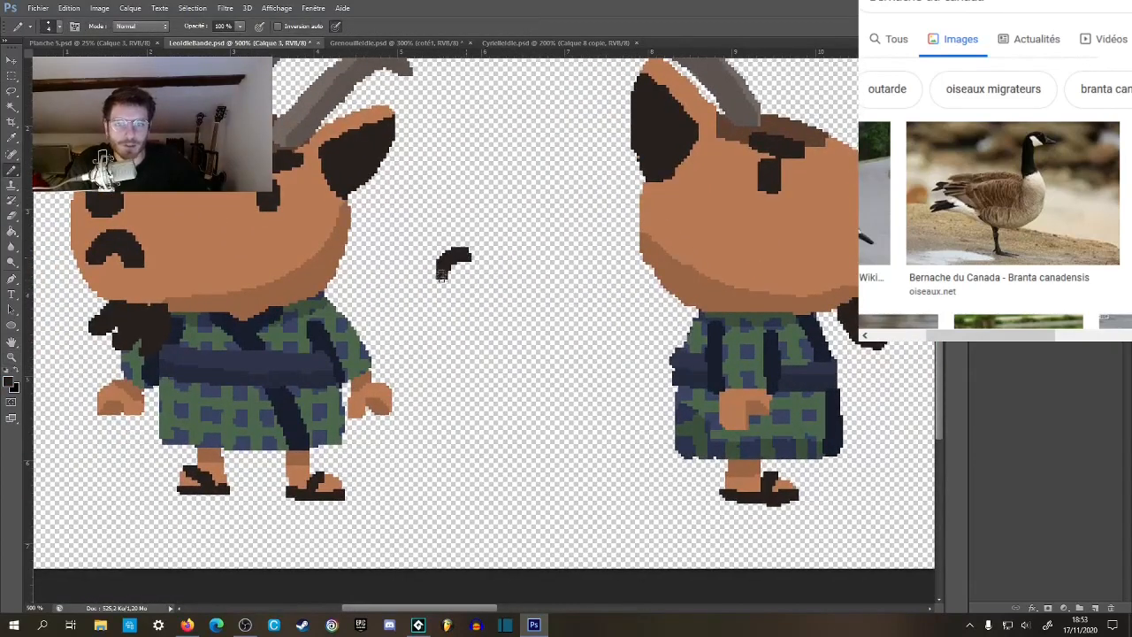
key(ctrl+z)
Handwrite a first name in dark brown on the empty canvas to the right of the back view.
drag(813, 272, 221, 331)
drag(779, 257, 105, 320)
mouse_move(475, 165)
mouse_down()
mouse_move(497, 242)
mouse_move(486, 212)
mouse_move(547, 213)
mouse_move(558, 238)
mouse_move(531, 174)
mouse_move(637, 207)
mouse_move(645, 228)
mouse_move(697, 191)
mouse_move(716, 192)
mouse_move(736, 152)
mouse_move(787, 233)
mouse_up()
drag(677, 299, 644, 228)
Handwrite a second name in dark brown below the first one.
mouse_move(434, 311)
mouse_down()
mouse_move(490, 266)
mouse_move(458, 281)
mouse_move(563, 297)
mouse_move(615, 290)
mouse_move(639, 227)
mouse_move(698, 381)
mouse_move(754, 302)
mouse_up()
drag(654, 309, 704, 284)
mouse_move(621, 374)
mouse_down()
mouse_move(564, 269)
mouse_move(516, 293)
mouse_move(554, 283)
mouse_up()
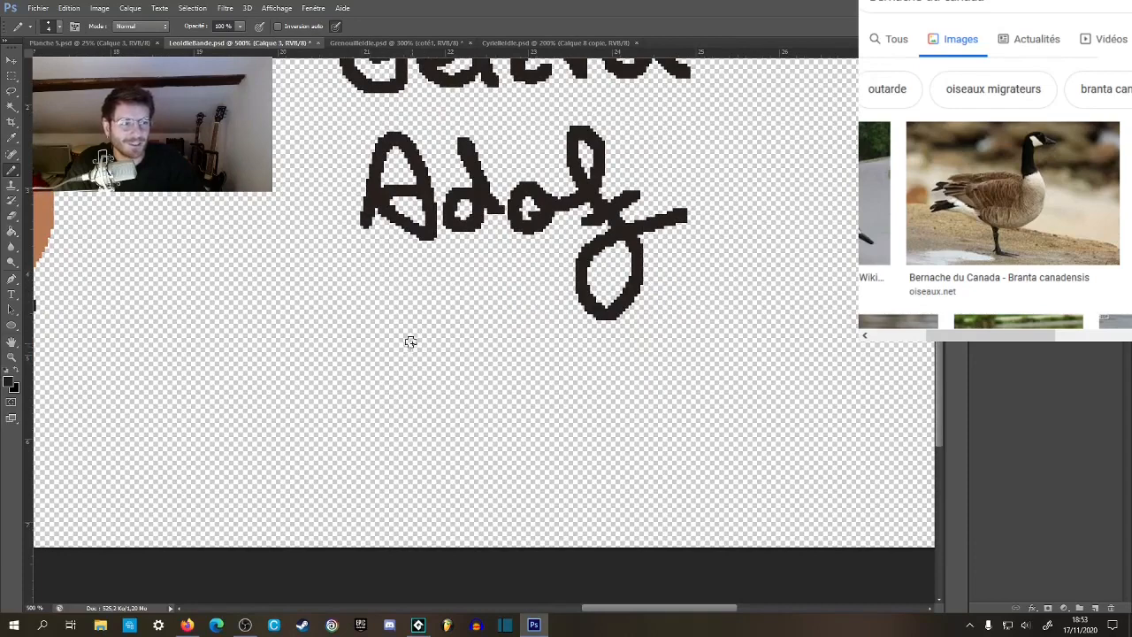
Handwrite the first four letters of a third name below the second one.
mouse_move(356, 337)
mouse_down()
mouse_move(361, 412)
mouse_move(387, 392)
mouse_move(369, 437)
mouse_move(480, 394)
mouse_move(471, 444)
mouse_move(514, 422)
mouse_up()
drag(521, 341, 555, 412)
drag(598, 376, 522, 405)
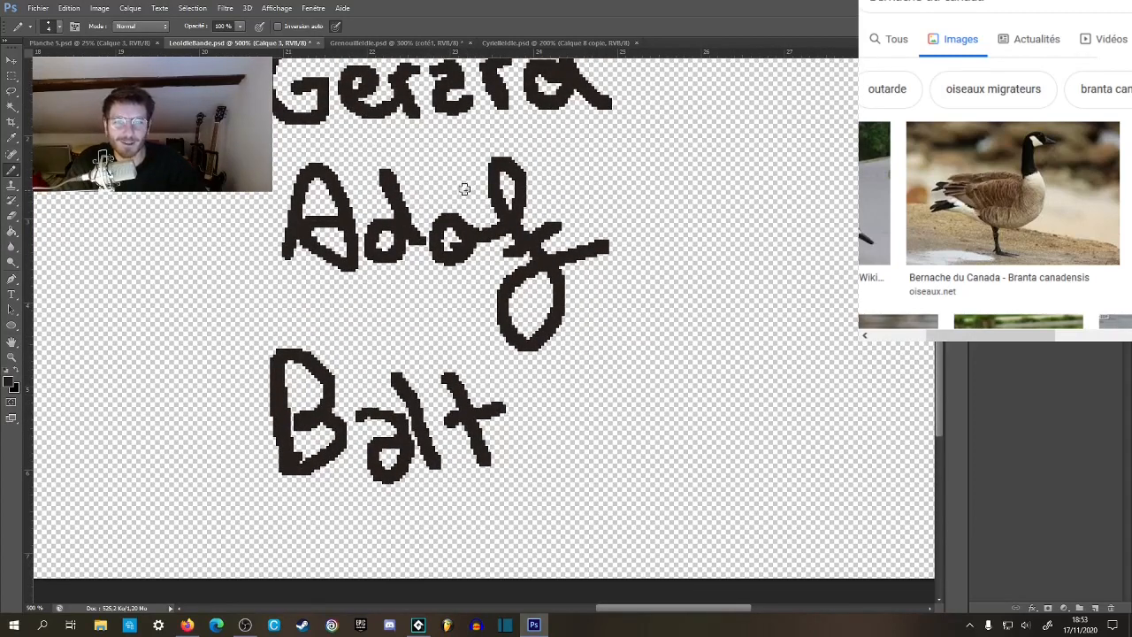
Insert the missing letter between the third and last letters of the second name.
drag(451, 223, 502, 250)
drag(566, 380, 534, 364)
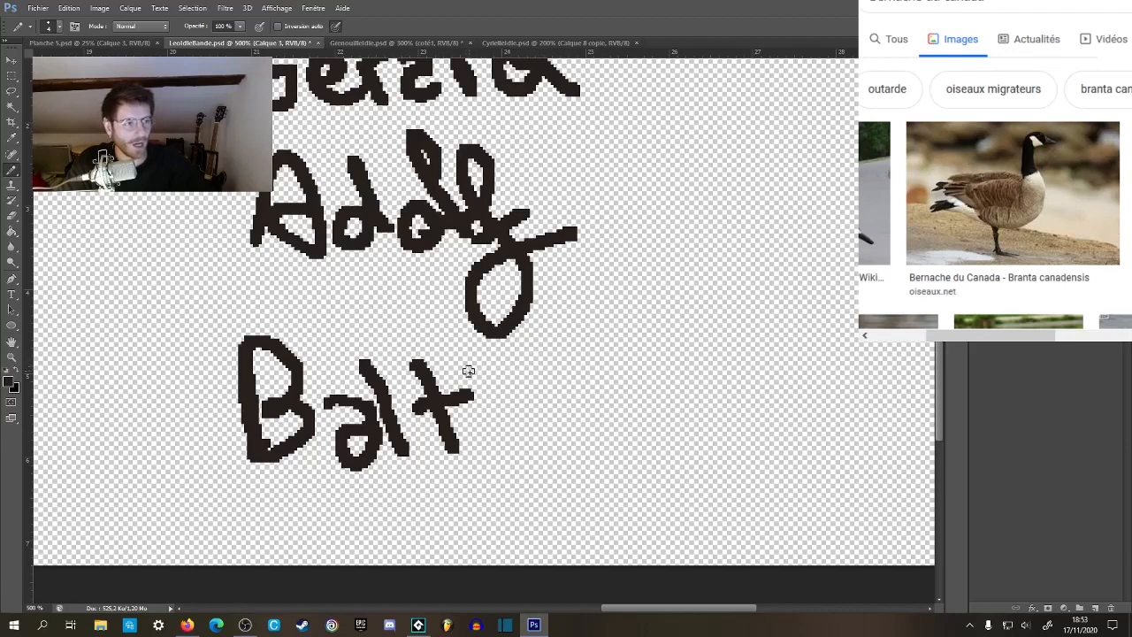
Complete the third handwritten name with its remaining letters.
mouse_move(451, 369)
mouse_down()
mouse_move(485, 450)
mouse_move(514, 456)
mouse_up()
mouse_move(566, 394)
mouse_down()
mouse_move(574, 425)
mouse_move(647, 439)
mouse_up()
mouse_move(653, 393)
mouse_down()
mouse_move(683, 449)
mouse_move(705, 446)
mouse_up()
drag(704, 387, 773, 353)
drag(641, 290, 529, 332)
Handwrite another name in dark brown to the right of the first one.
drag(524, 152, 536, 264)
mouse_move(529, 159)
mouse_down()
mouse_move(543, 215)
mouse_move(590, 239)
mouse_move(622, 227)
mouse_move(620, 258)
mouse_move(667, 243)
mouse_up()
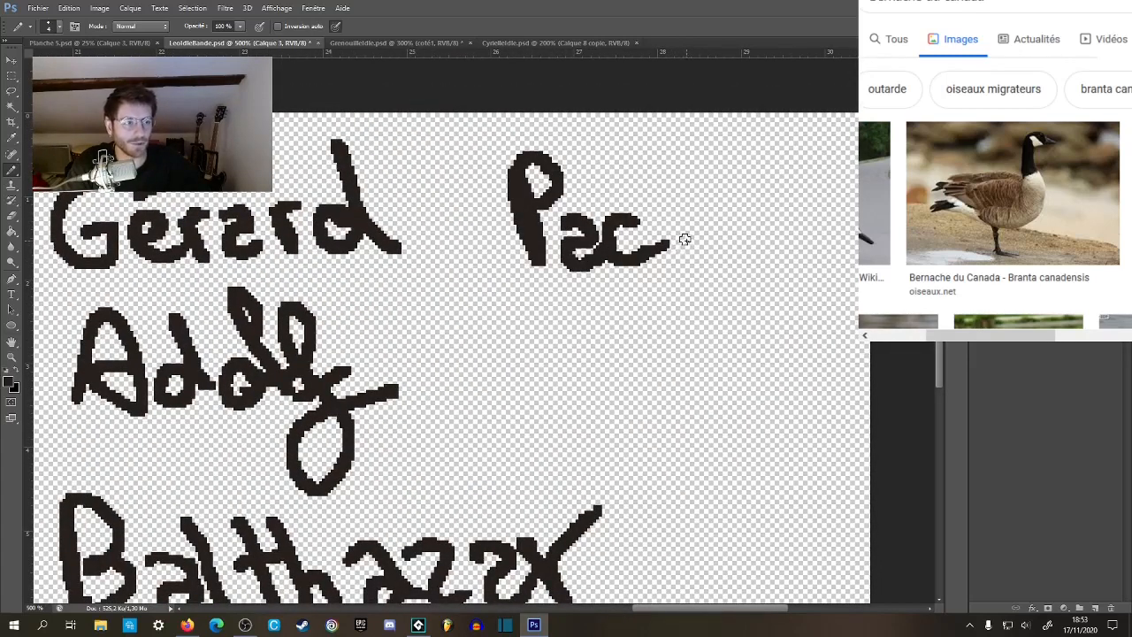
mouse_move(686, 227)
mouse_down()
mouse_move(745, 217)
mouse_move(782, 190)
mouse_up()
drag(396, 372, 728, 294)
Delete the second handwritten name together with the leftover bottom of its last letter.
key(m)
mouse_move(370, 202)
mouse_down()
mouse_move(513, 251)
mouse_move(748, 389)
mouse_move(746, 405)
mouse_up()
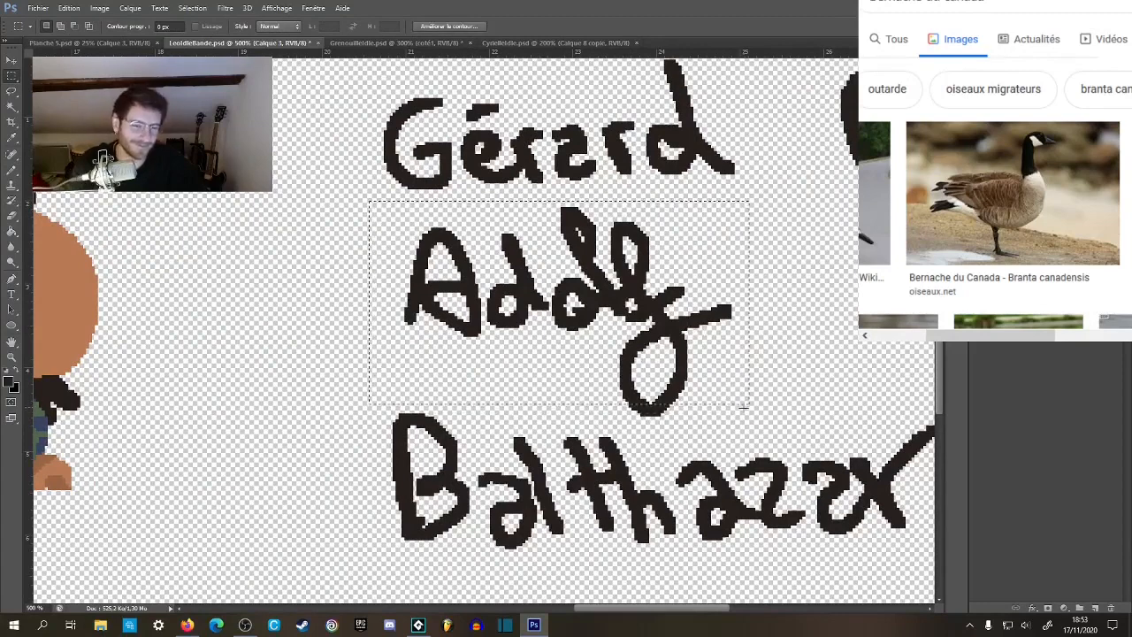
key(Delete)
drag(616, 385, 692, 427)
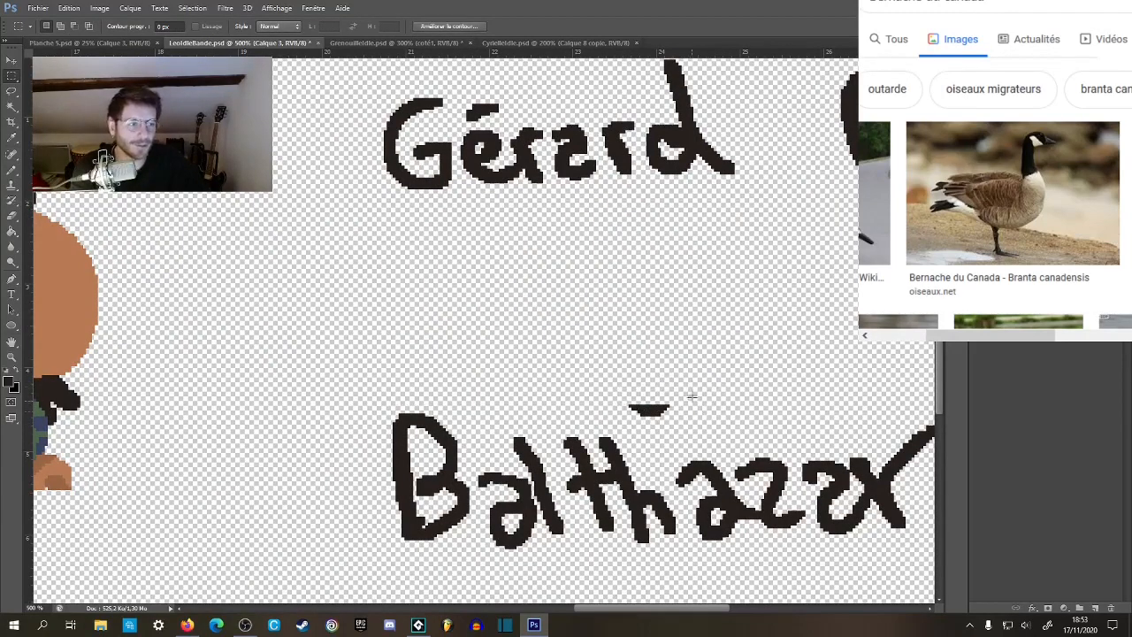
drag(442, 353, 679, 347)
drag(246, 340, 637, 313)
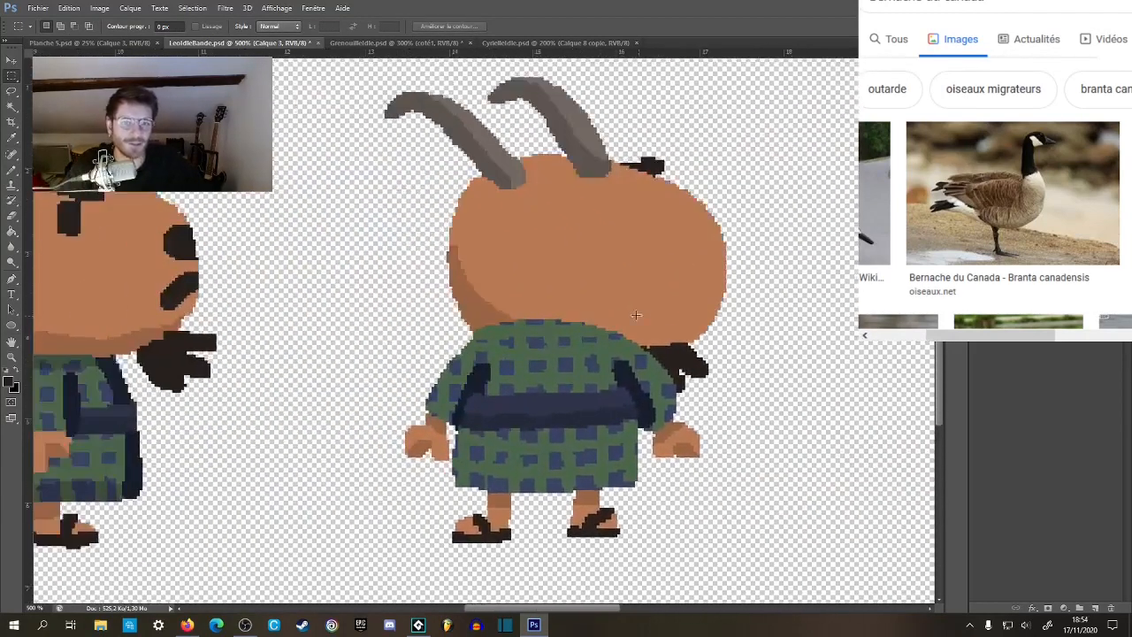
Select the transparent area around the back view and paint the left ear behind the horn in sampled skin color.
key(b)
drag(665, 206, 614, 288)
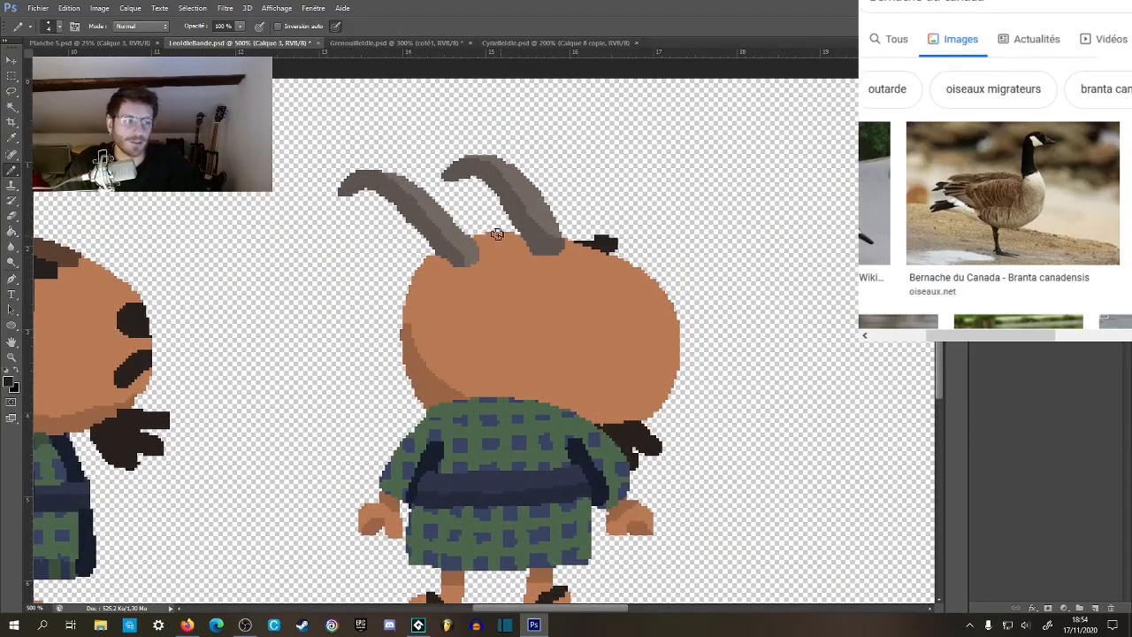
key(w)
click(355, 311)
key(ctrl+shift+i)
key(b)
alt+click(440, 283)
mouse_move(404, 240)
mouse_down()
mouse_move(415, 244)
mouse_move(385, 261)
mouse_move(408, 283)
mouse_move(708, 304)
mouse_move(528, 278)
mouse_move(629, 262)
mouse_up()
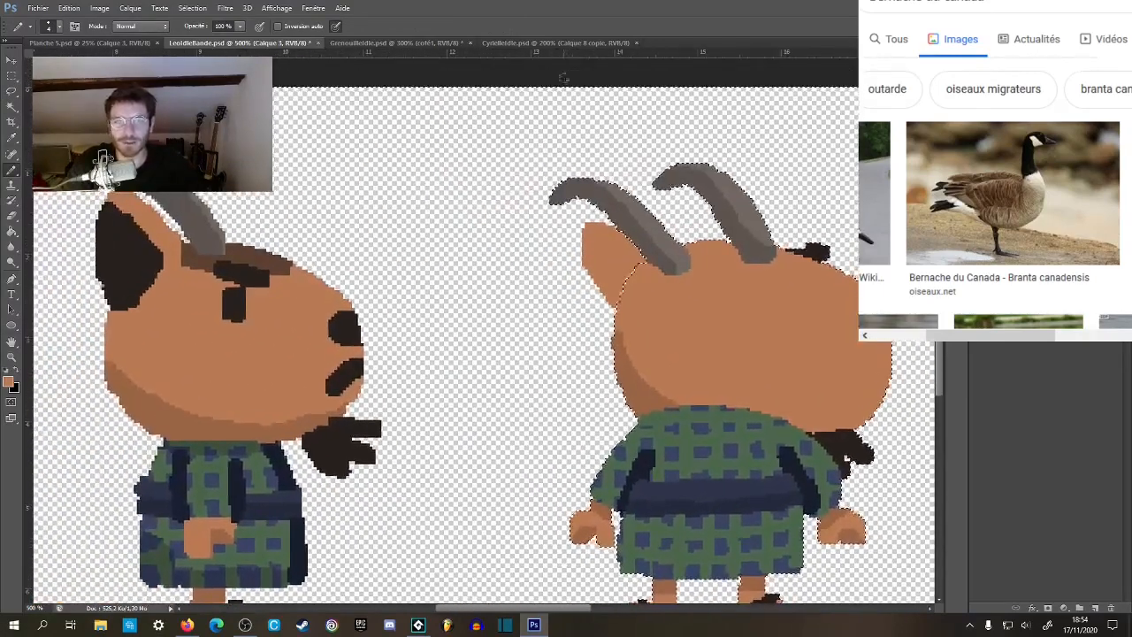
Add a horizontal guide at the side view's ear tip and adjust its height beside the back view's left ear.
mouse_move(571, 52)
mouse_down()
mouse_move(577, 186)
mouse_move(551, 262)
mouse_move(740, 227)
mouse_move(508, 240)
mouse_move(772, 241)
mouse_move(734, 212)
mouse_up()
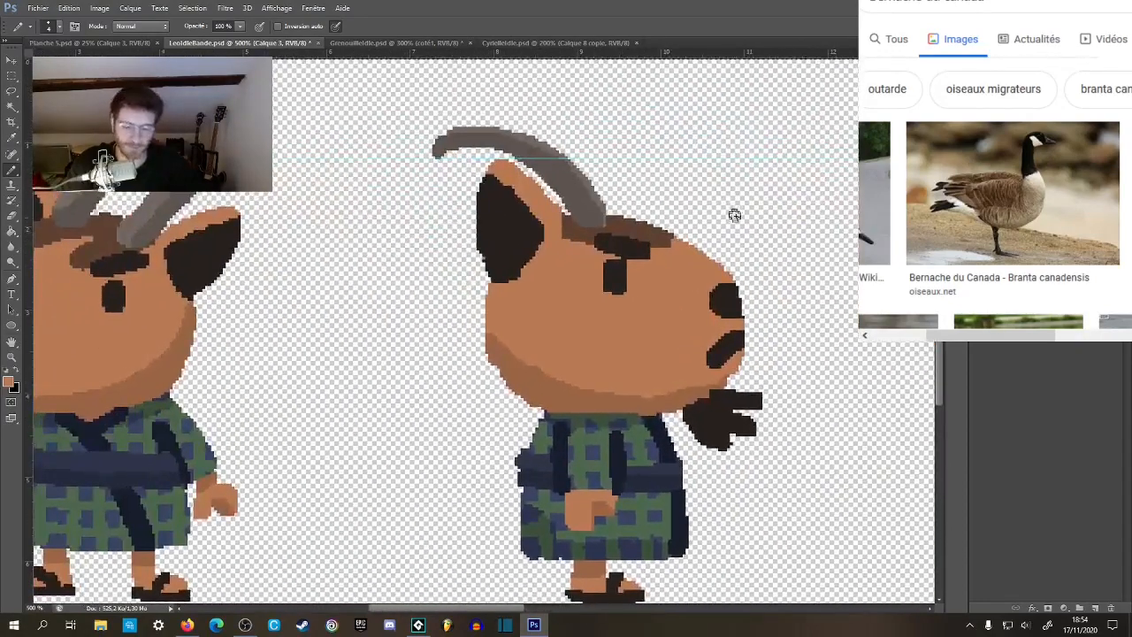
key(v)
mouse_move(742, 160)
mouse_down()
mouse_move(745, 170)
mouse_move(750, 154)
mouse_up()
drag(754, 200, 531, 182)
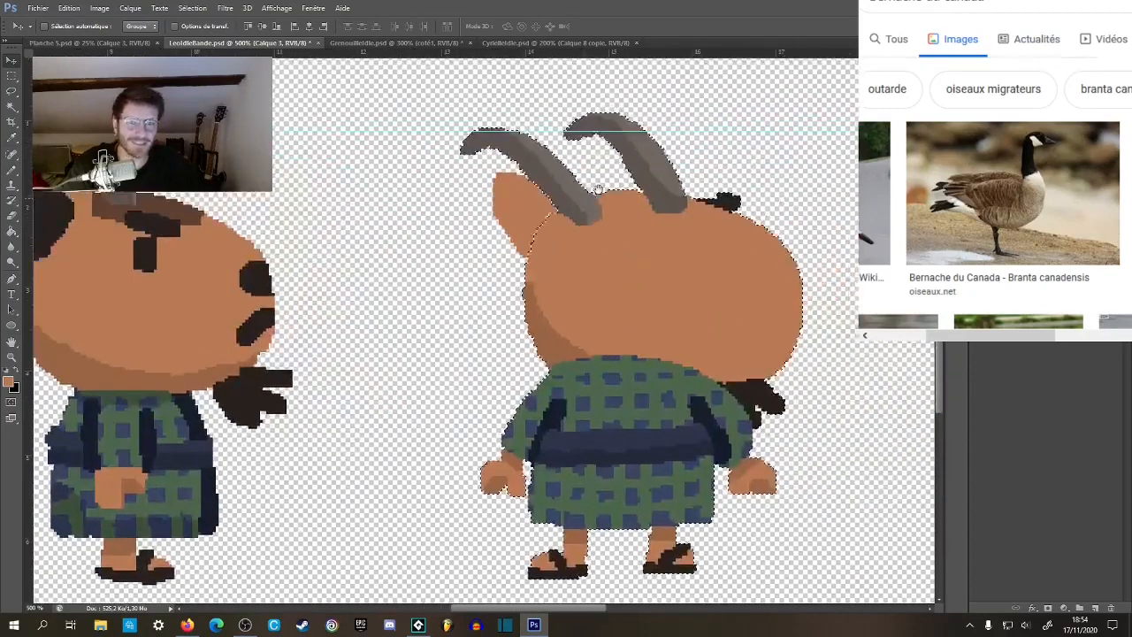
drag(521, 134, 531, 165)
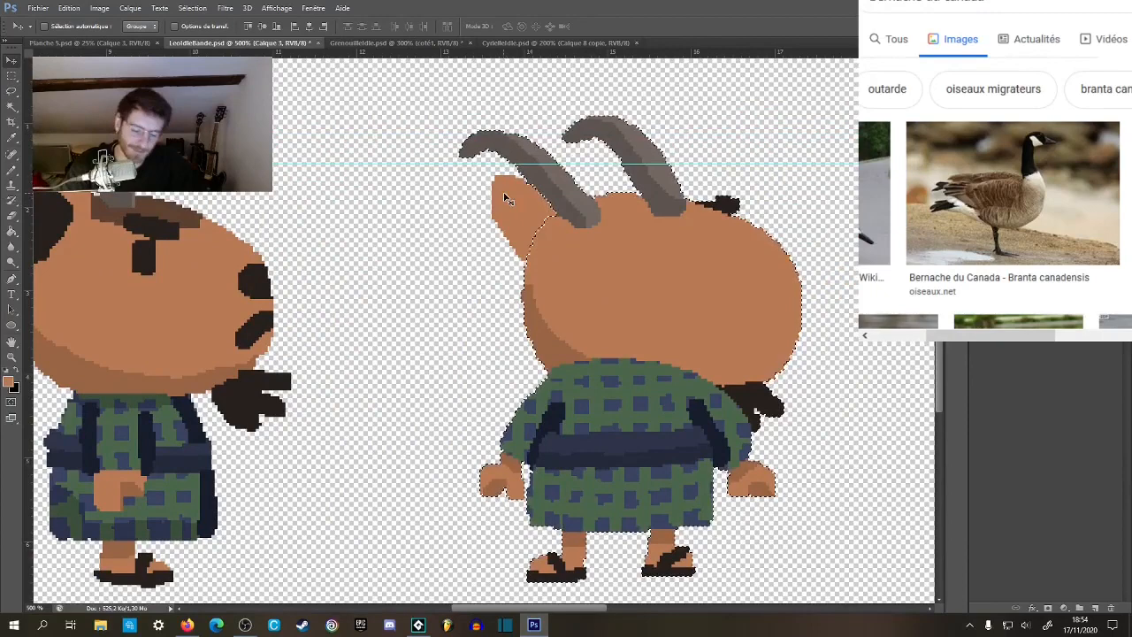
Extend the left ear up to the guide and paint a matching right ear in skin color.
key(b)
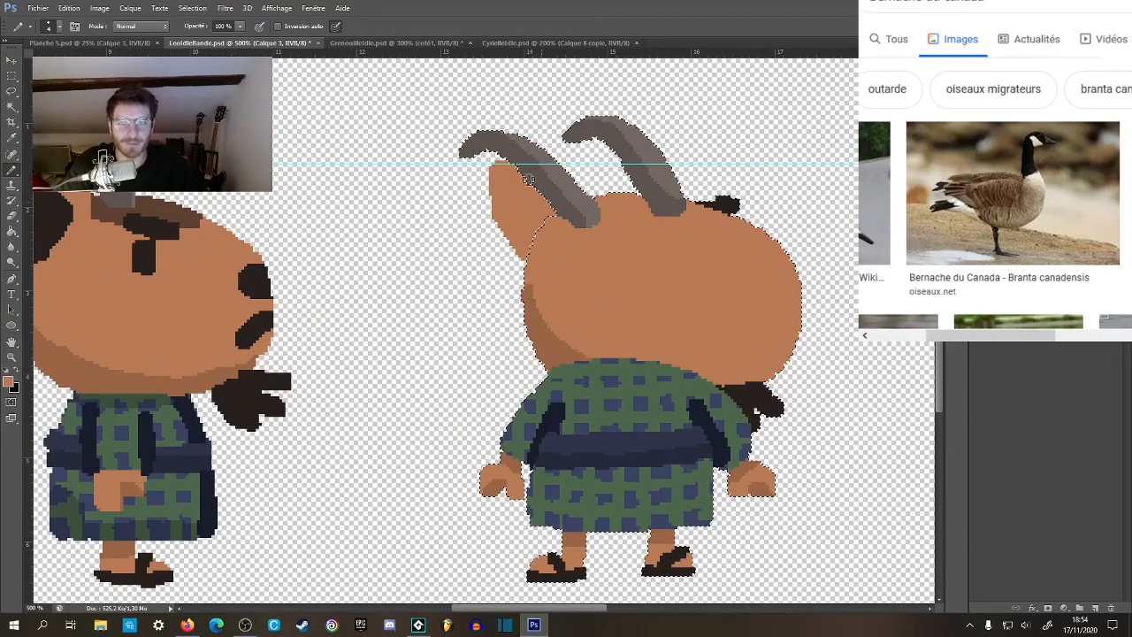
drag(646, 212, 615, 217)
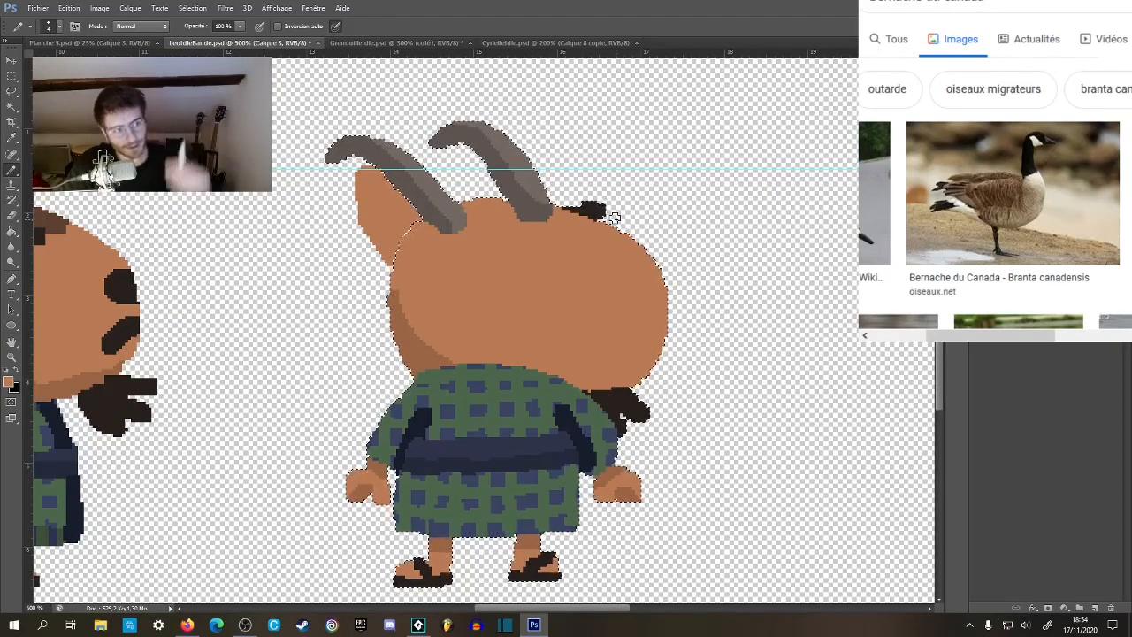
drag(648, 237, 583, 208)
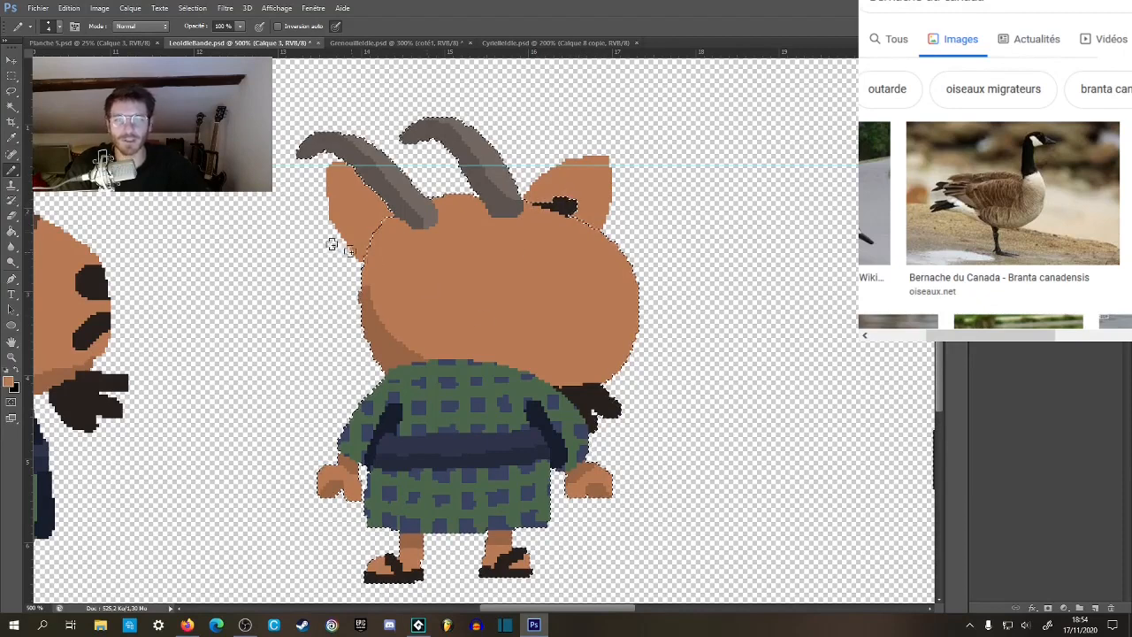
Clear the selection and cover the dark eyebrow remnant on the right ear with skin color on layer Calque 3.
key(m)
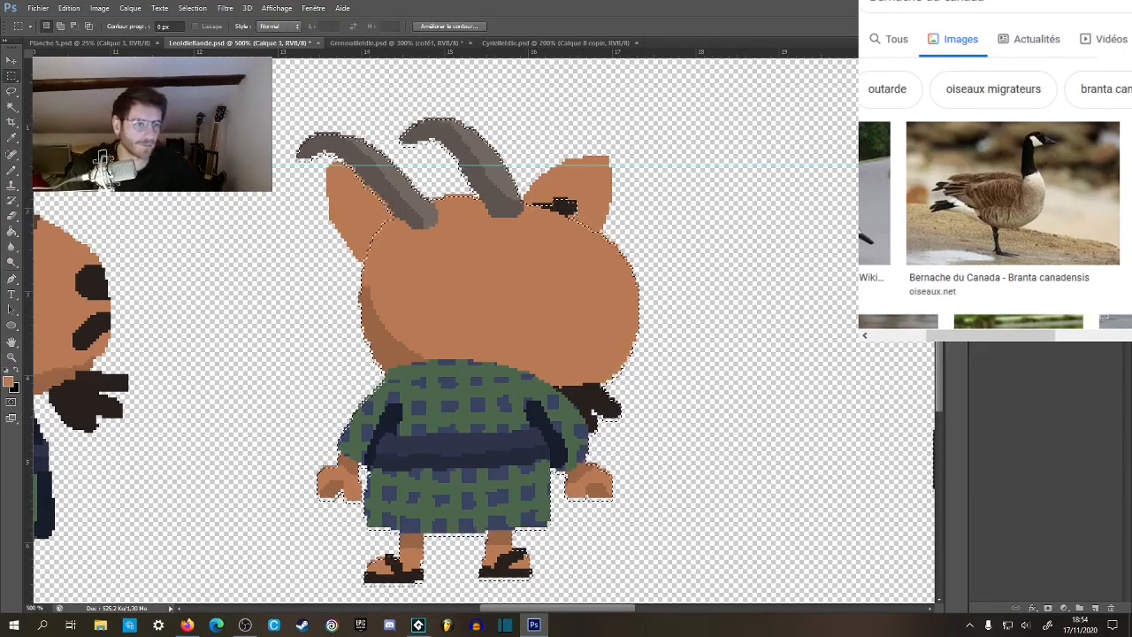
click(978, 257)
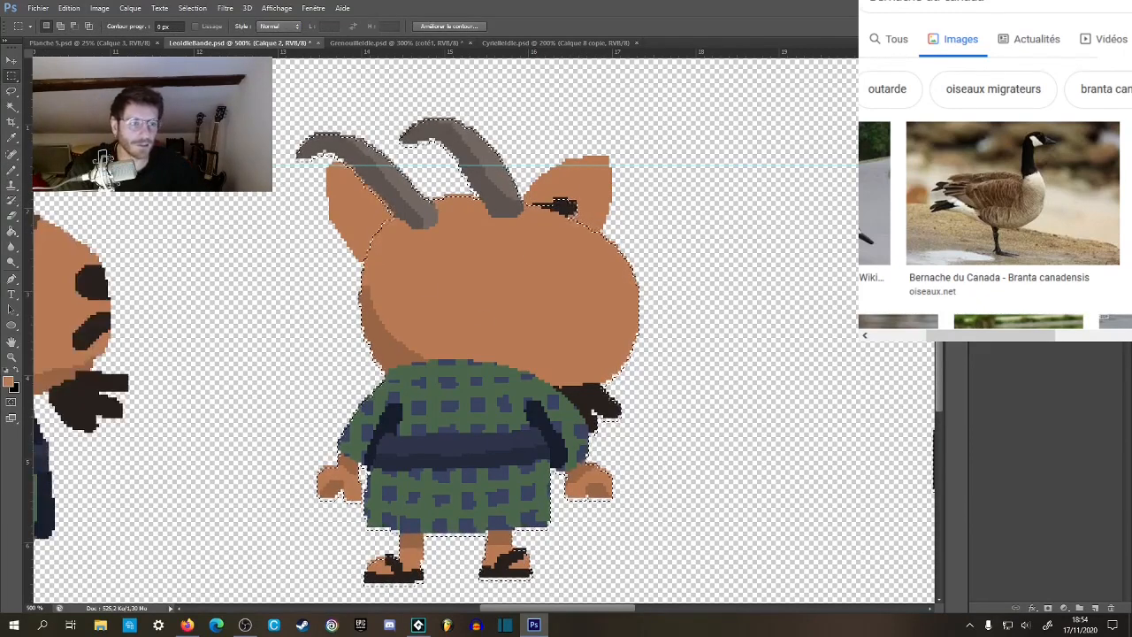
click(787, 213)
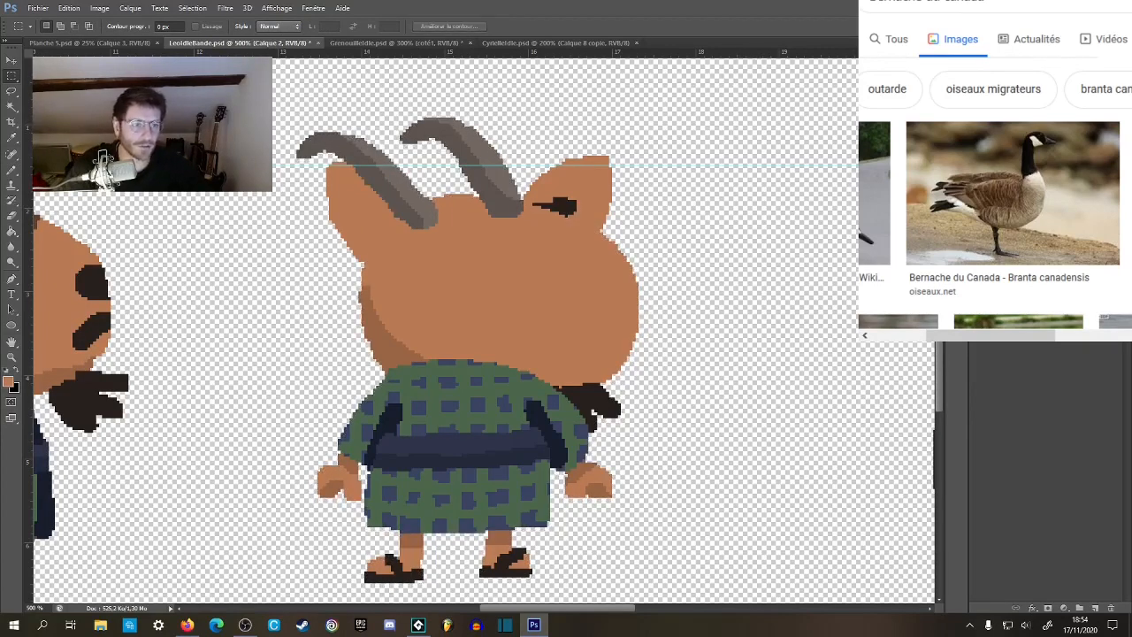
click(979, 256)
click(978, 256)
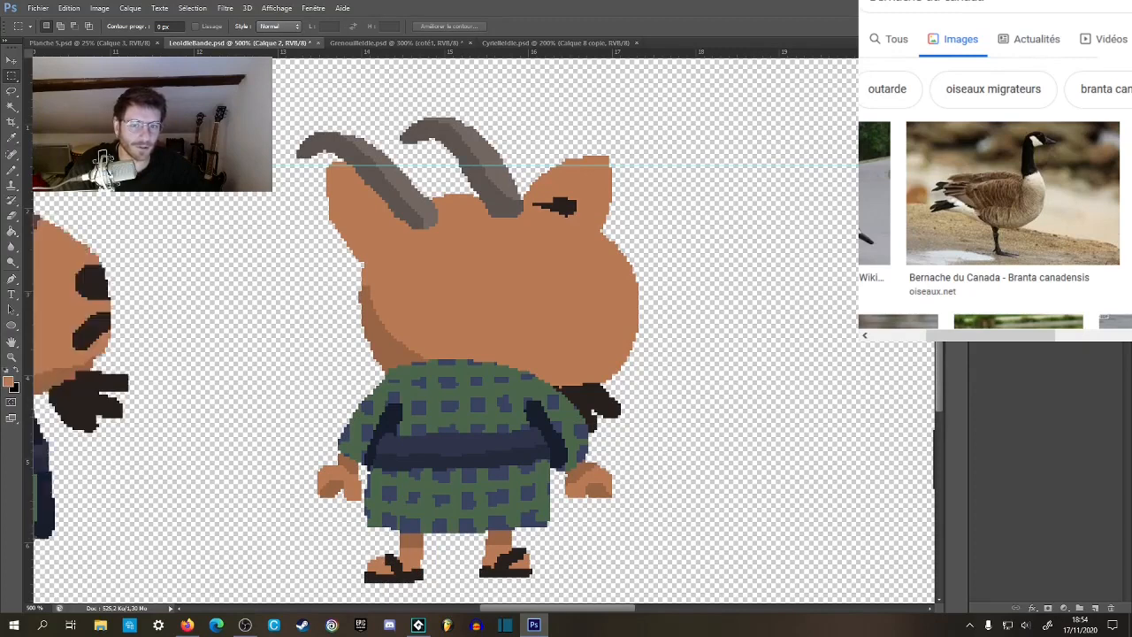
click(978, 272)
click(978, 272)
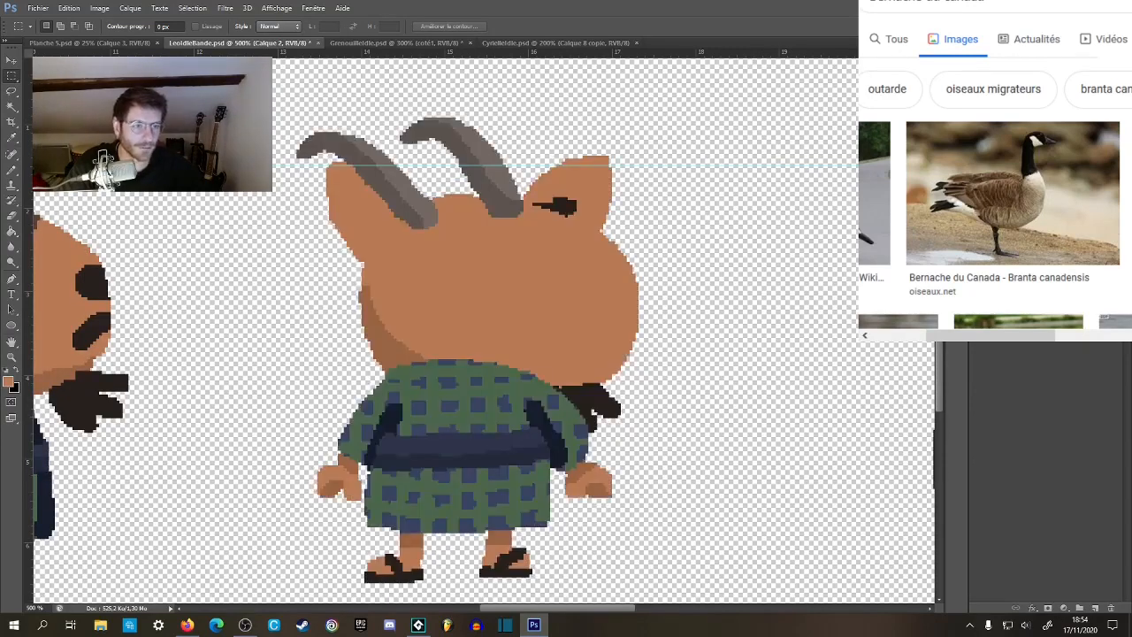
key(b)
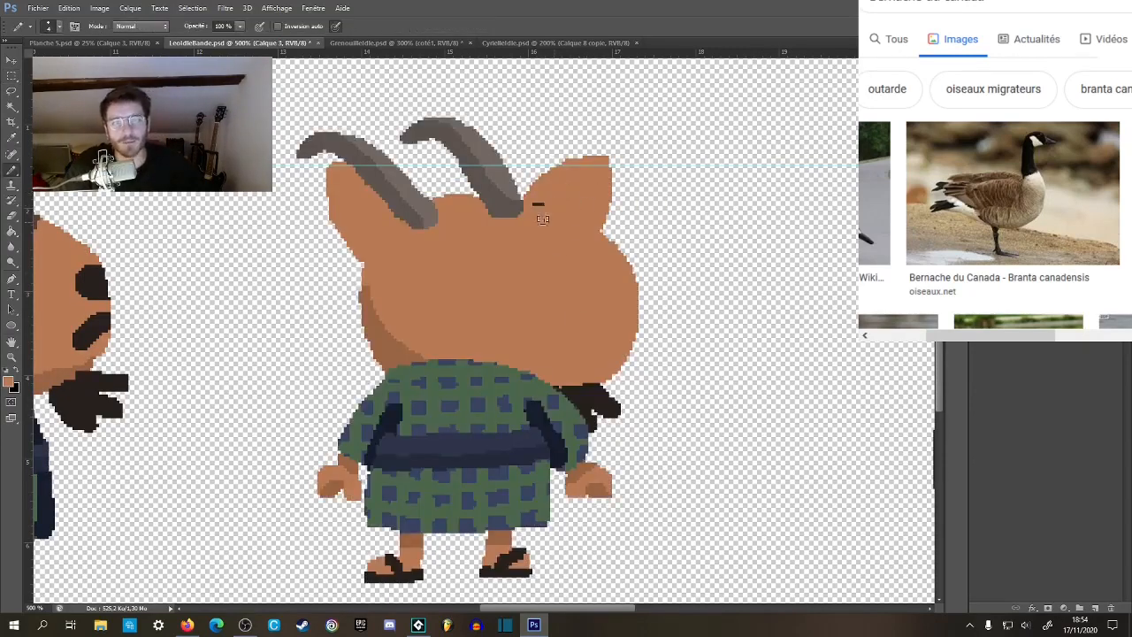
Compare the back view's new ears with the front and side views at reduced zoom.
scroll(586, 257, down, 2)
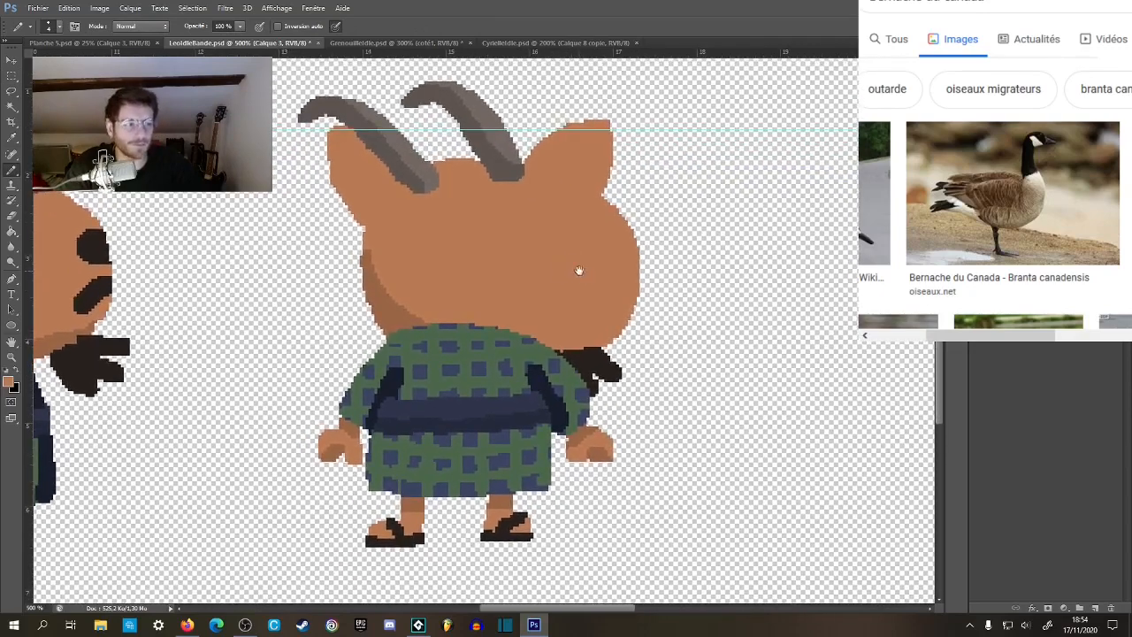
key(z)
alt+click(594, 282)
alt+click(593, 284)
alt+click(594, 285)
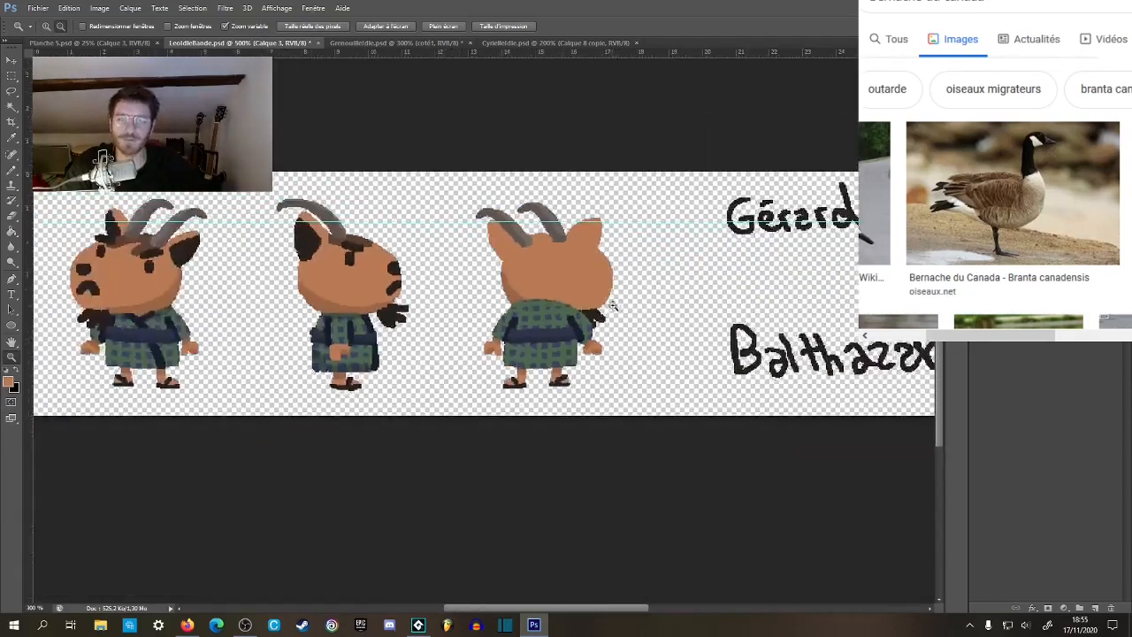
click(614, 314)
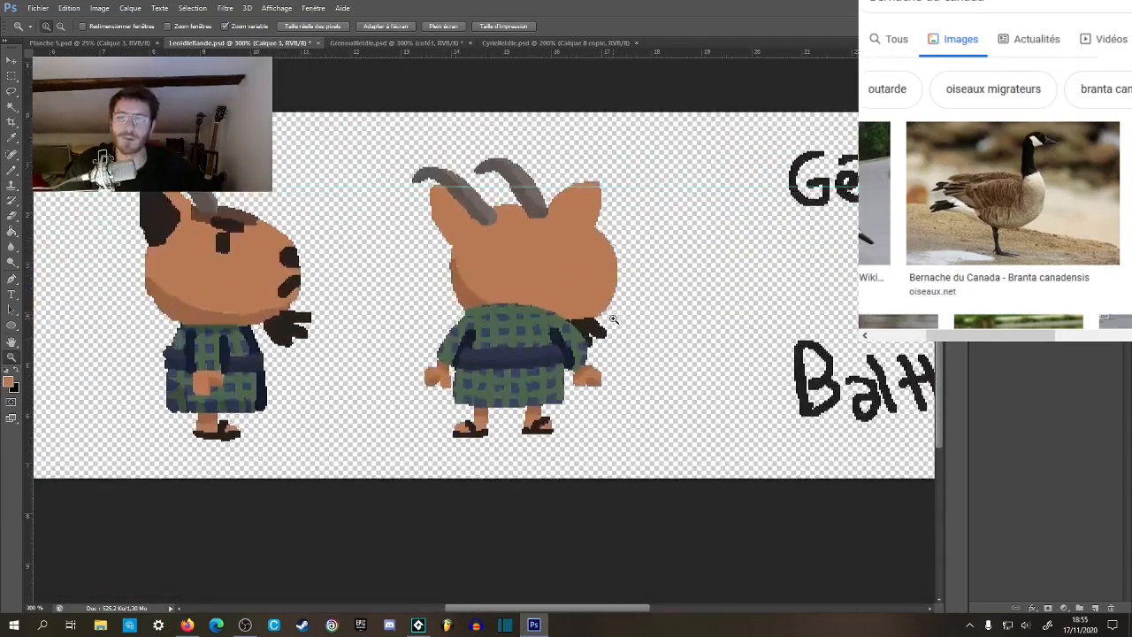
Select the back view's head skin, outline and fill a darker skin shadow along its lower right edge, and clear the selection.
click(532, 257)
click(533, 265)
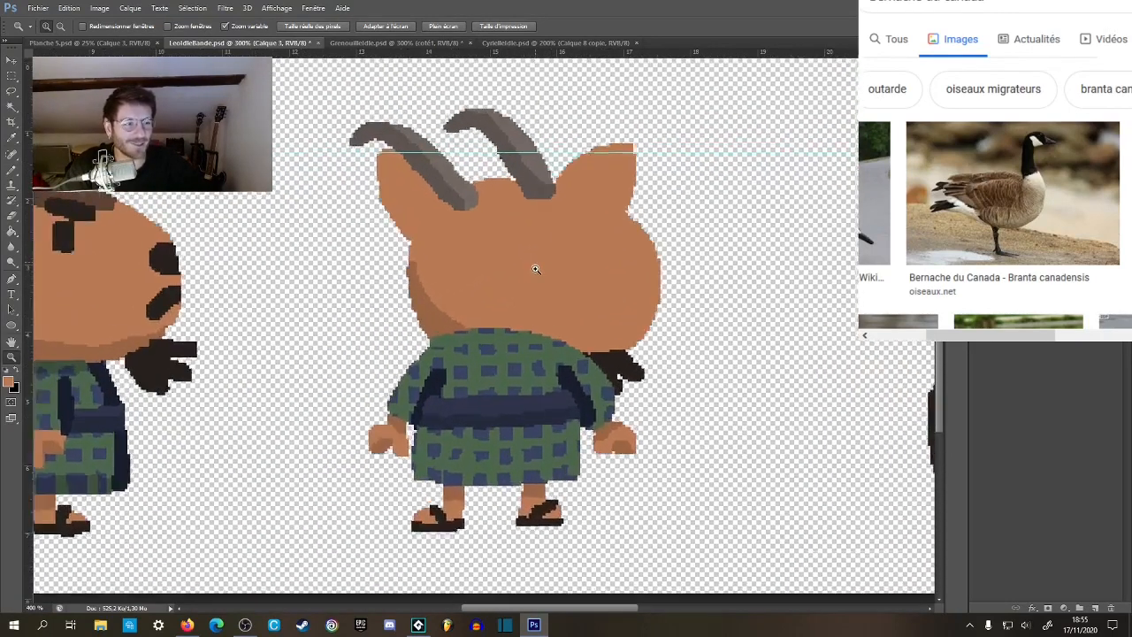
click(537, 268)
key(b)
mouse_move(570, 263)
mouse_down()
mouse_move(599, 278)
mouse_move(577, 278)
mouse_up()
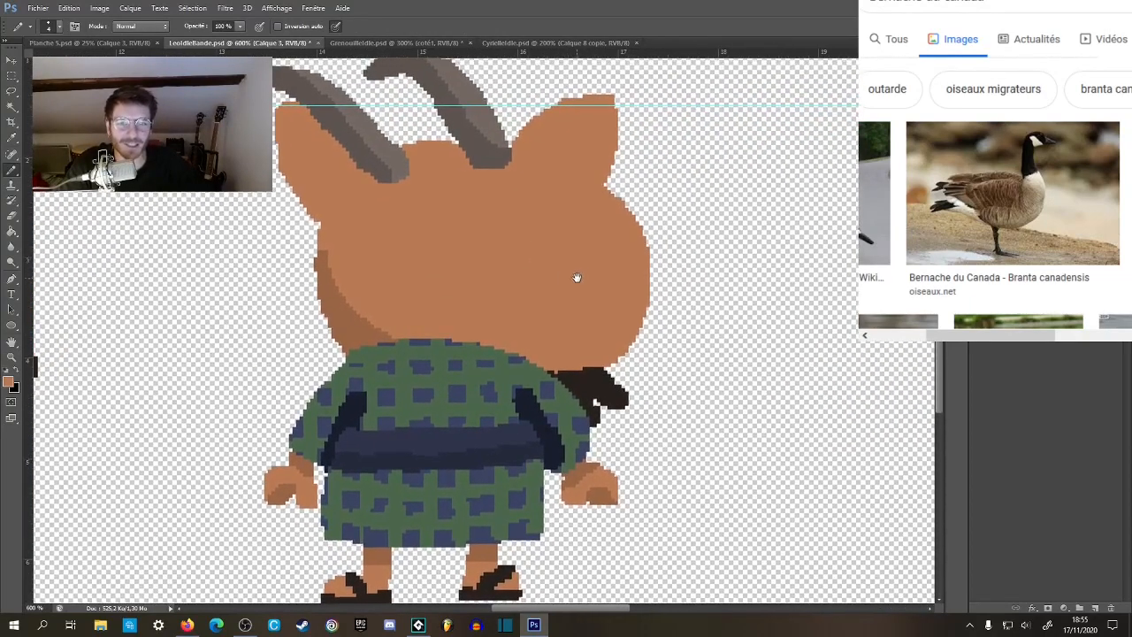
key(w)
click(518, 296)
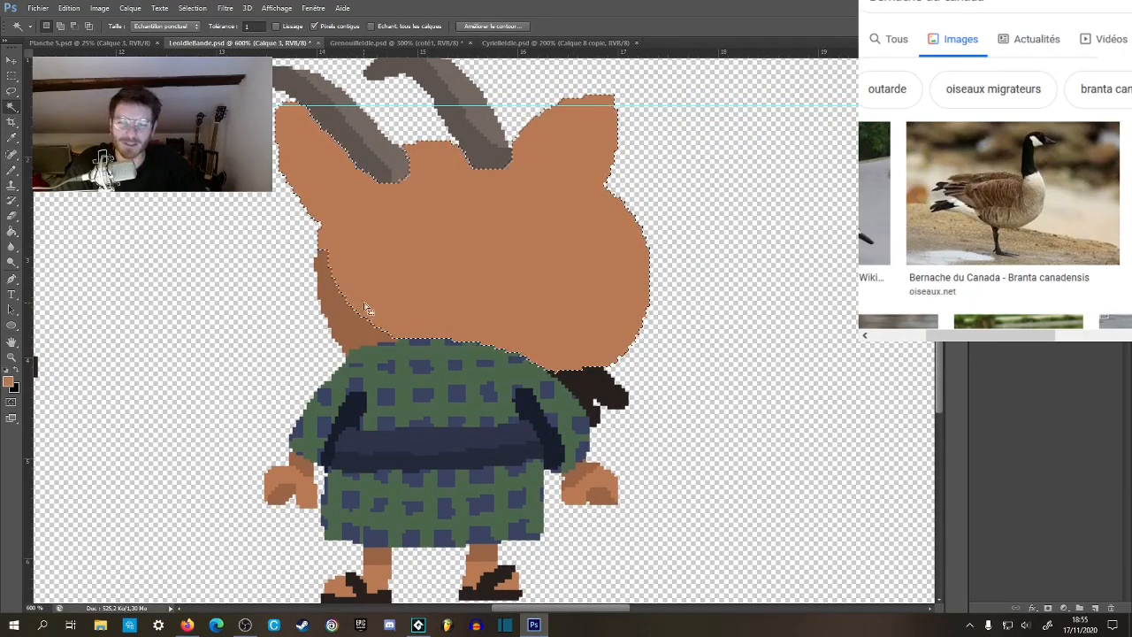
key(b)
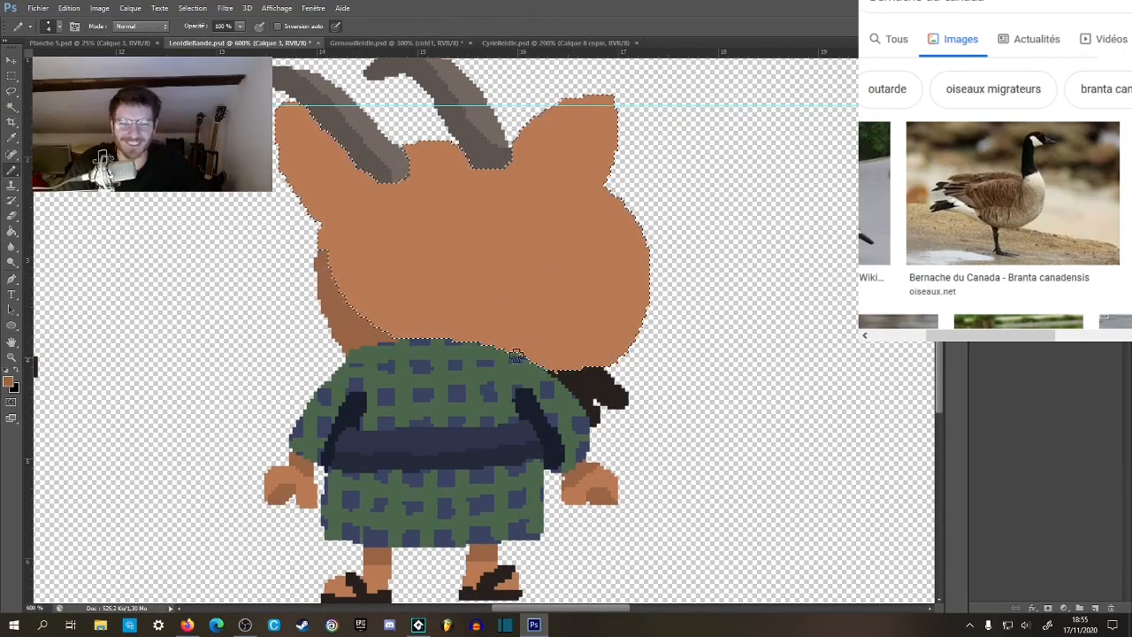
drag(516, 355, 654, 290)
key(g)
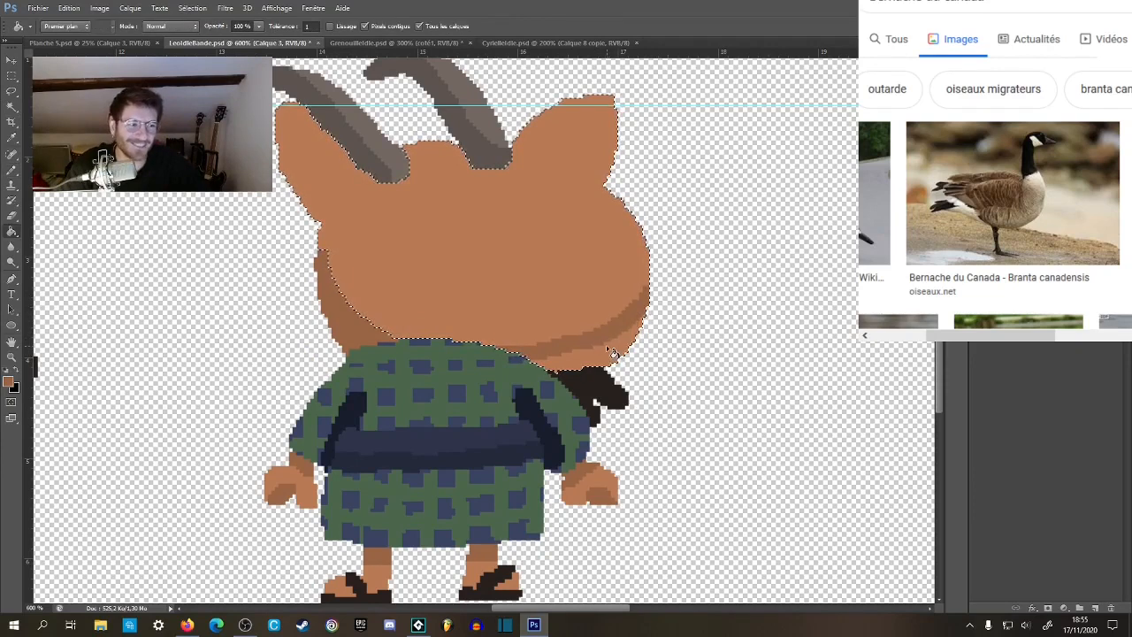
click(593, 360)
key(b)
scroll(478, 305, up, 1)
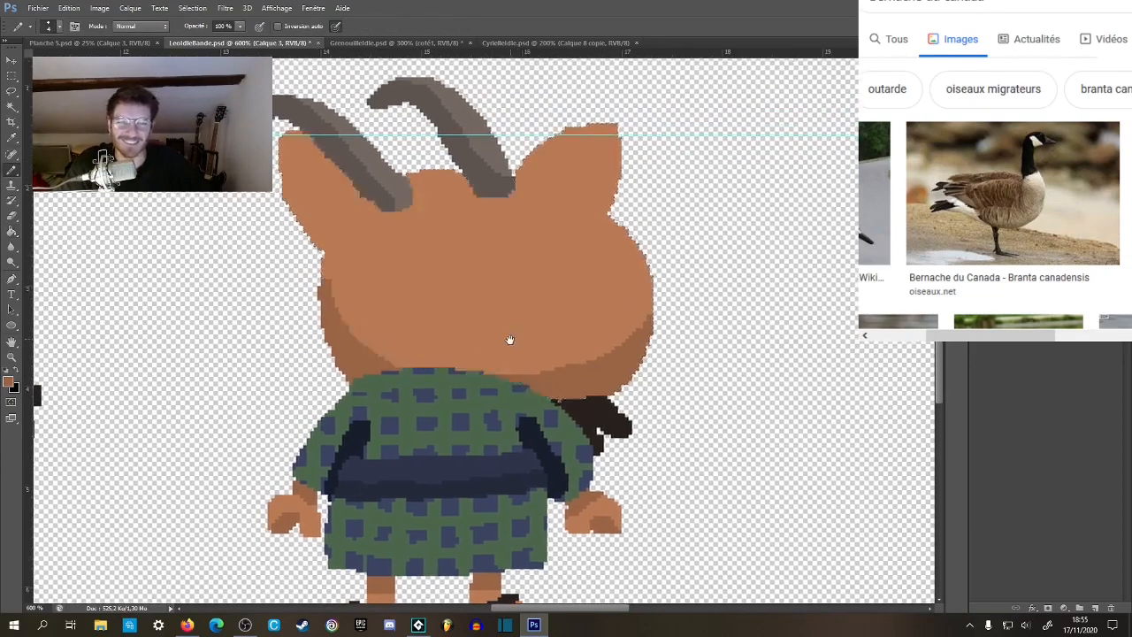
key(ctrl+d)
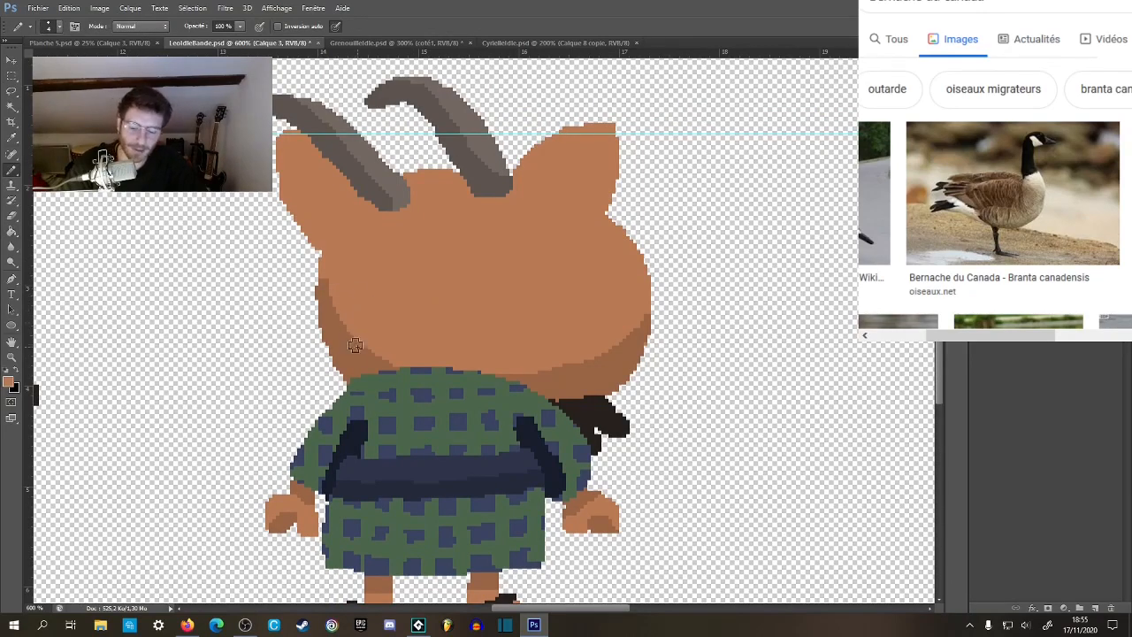
Select the back view's whole head with ears, horns, shading and beard, and cut it away from the body.
key(z)
alt+click(458, 304)
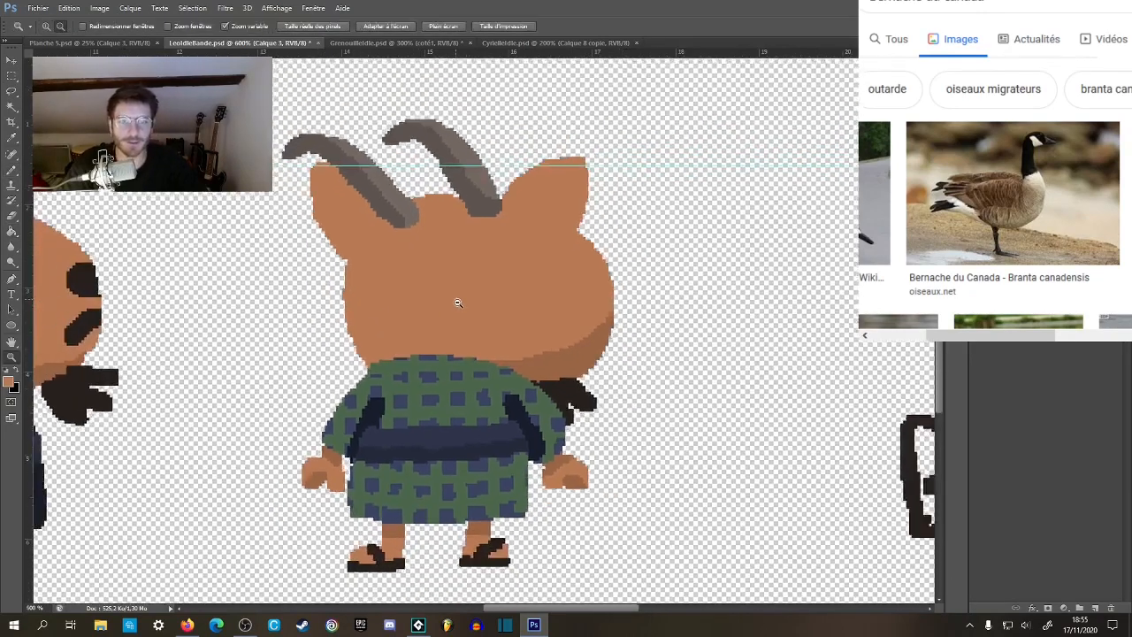
alt+click(458, 304)
click(473, 311)
click(461, 300)
drag(460, 299, 516, 329)
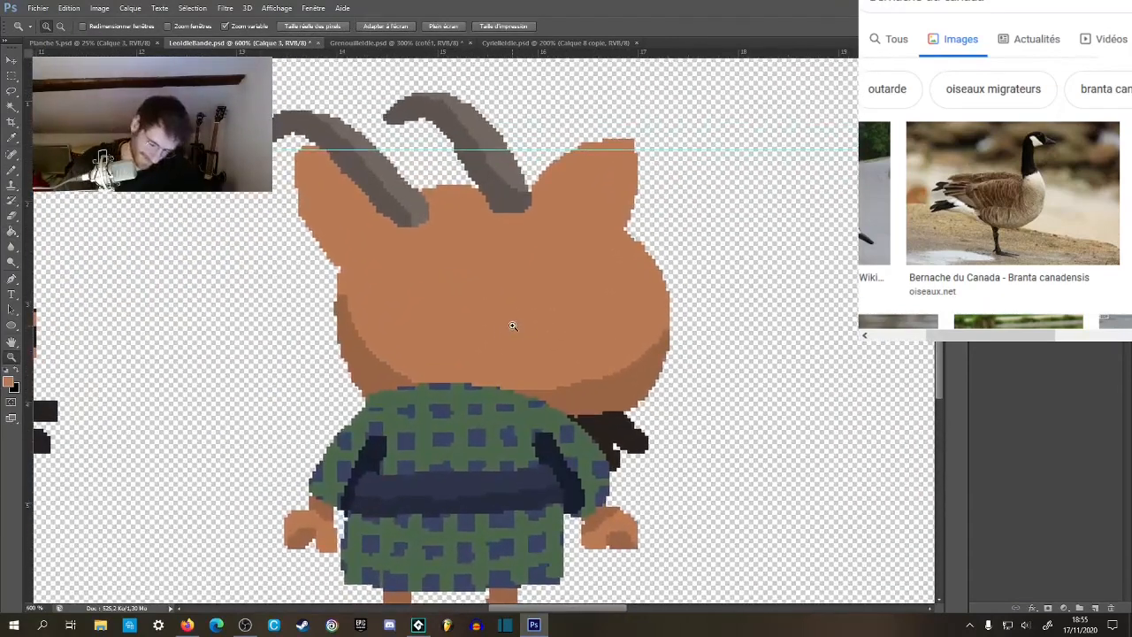
key(w)
click(513, 315)
click(395, 194)
click(370, 188)
click(360, 356)
click(580, 395)
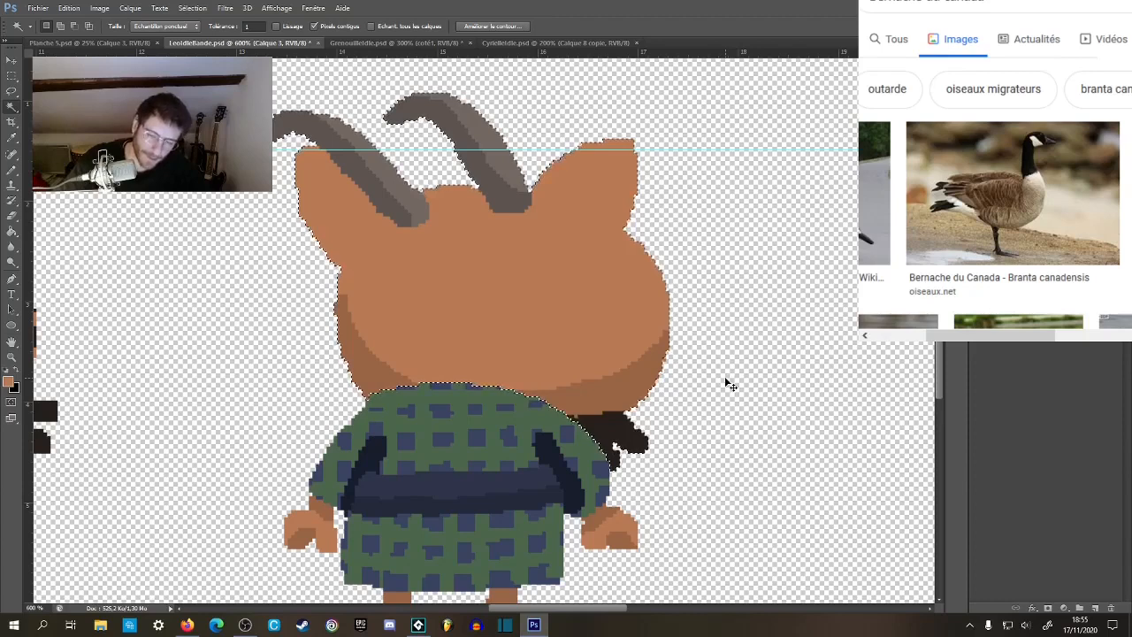
key(Delete)
key(ctrl+d)
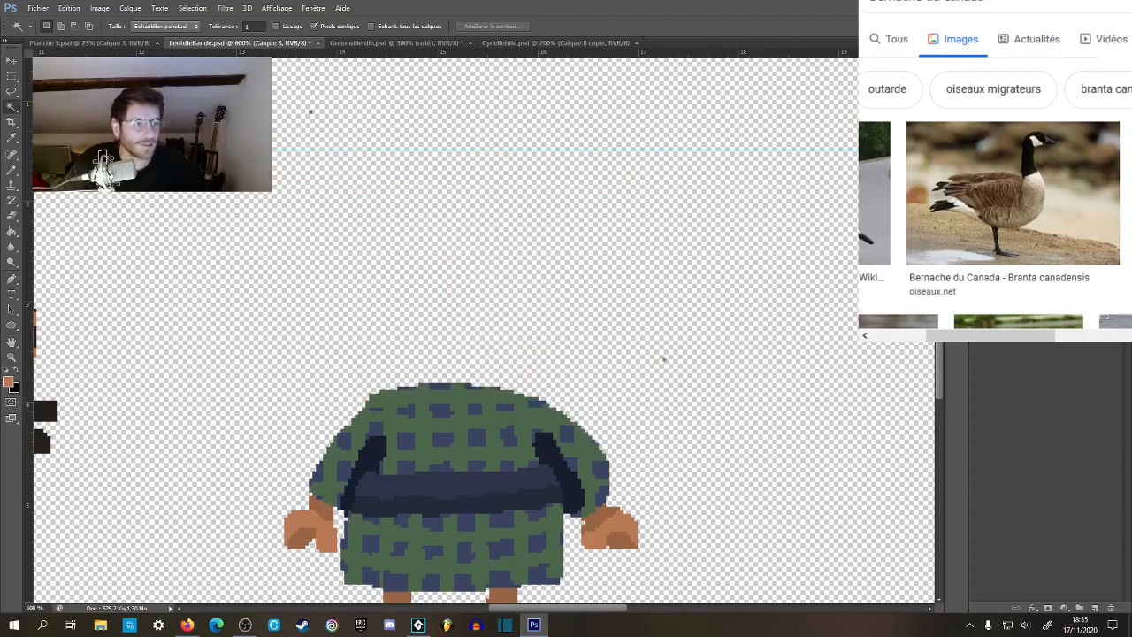
Erase the stray pixels left around the cut head and paste the head in place on a new layer.
key(e)
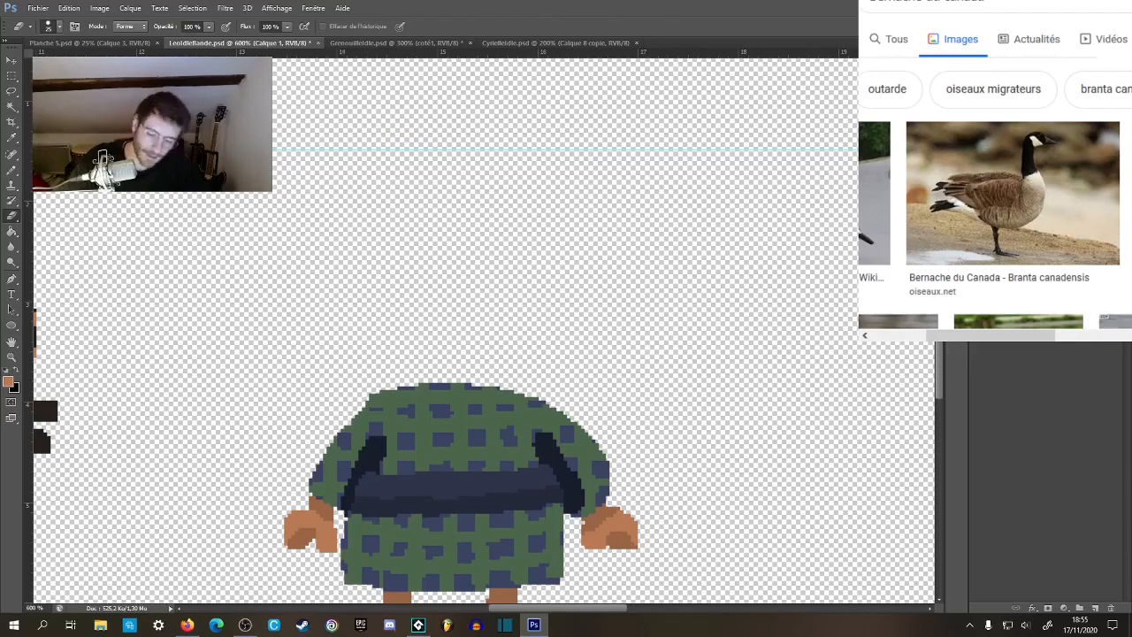
key(ctrl+v)
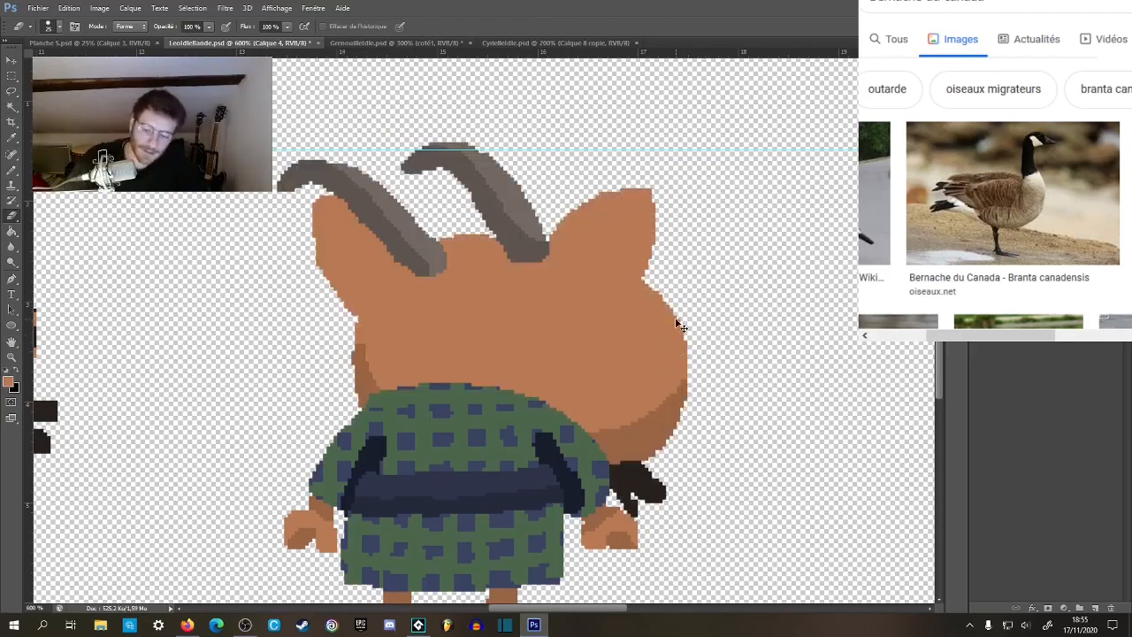
key(ctrl+z)
click(71, 8)
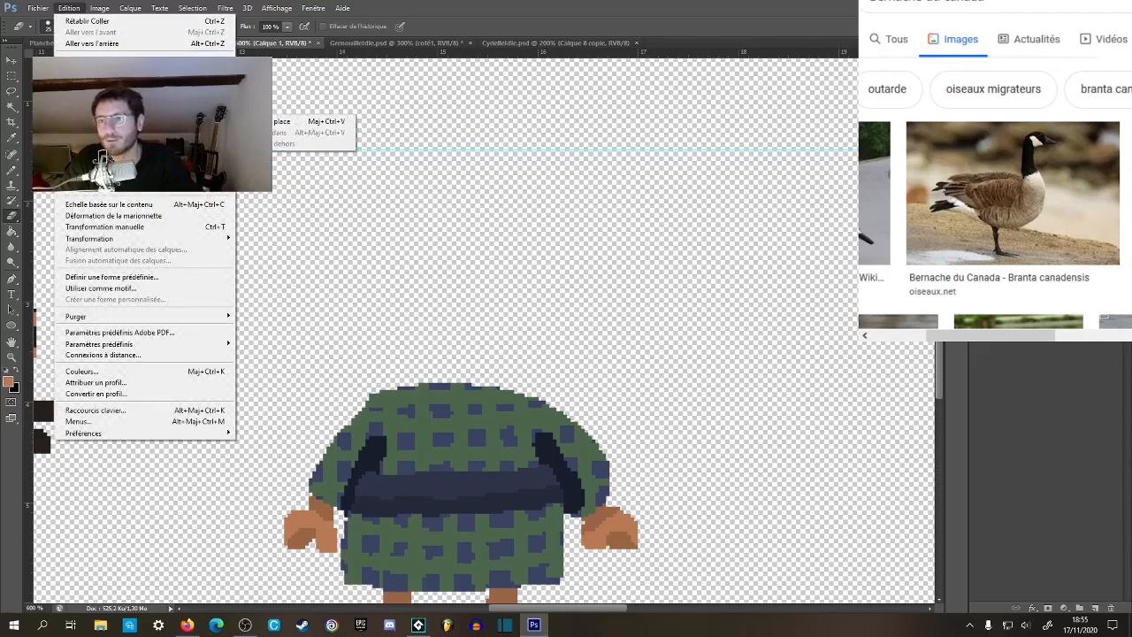
click(292, 122)
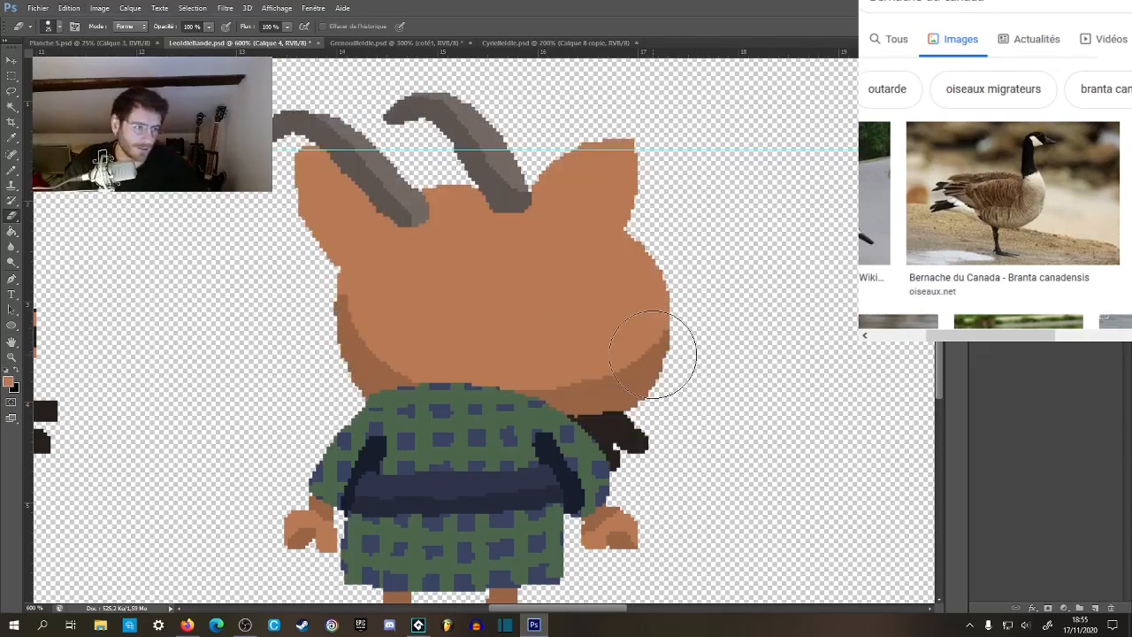
Shift the pasted head layer 10 px left, comparing it with positions closer to the original one.
key(v)
key(shift+Left)
key(shift+Left)
key(shift+Right)
key(shift+Right)
key(shift+Left)
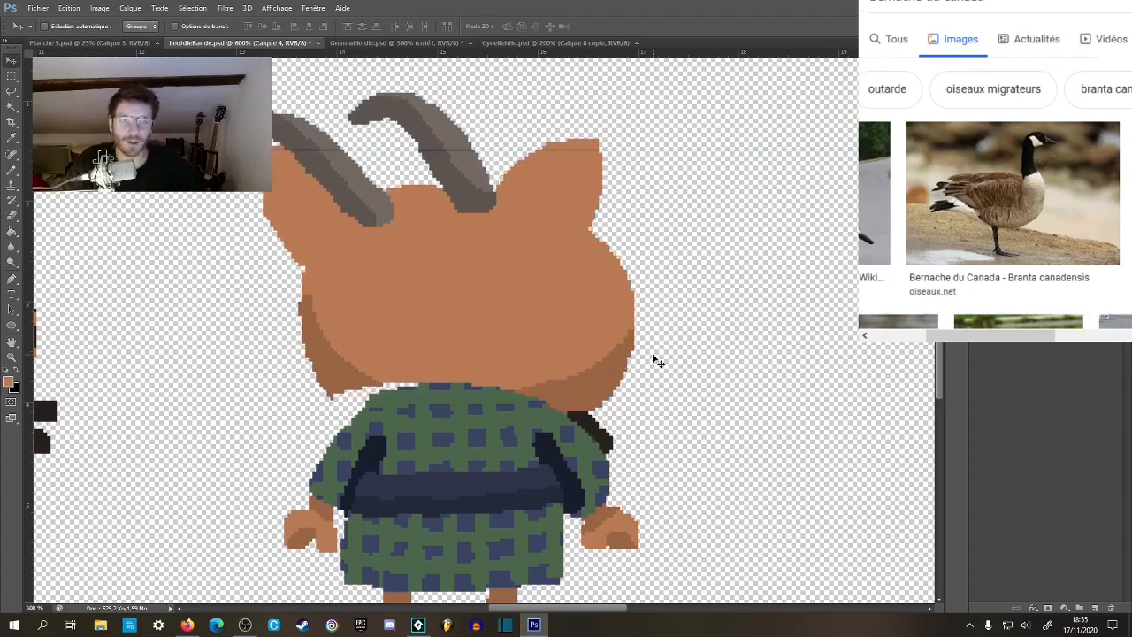
key(Right)
key(Right)
key(Right)
key(Left)
key(Right)
key(Right)
key(Right)
key(Right)
key(Right)
key(Right)
key(Right)
key(shift+Left)
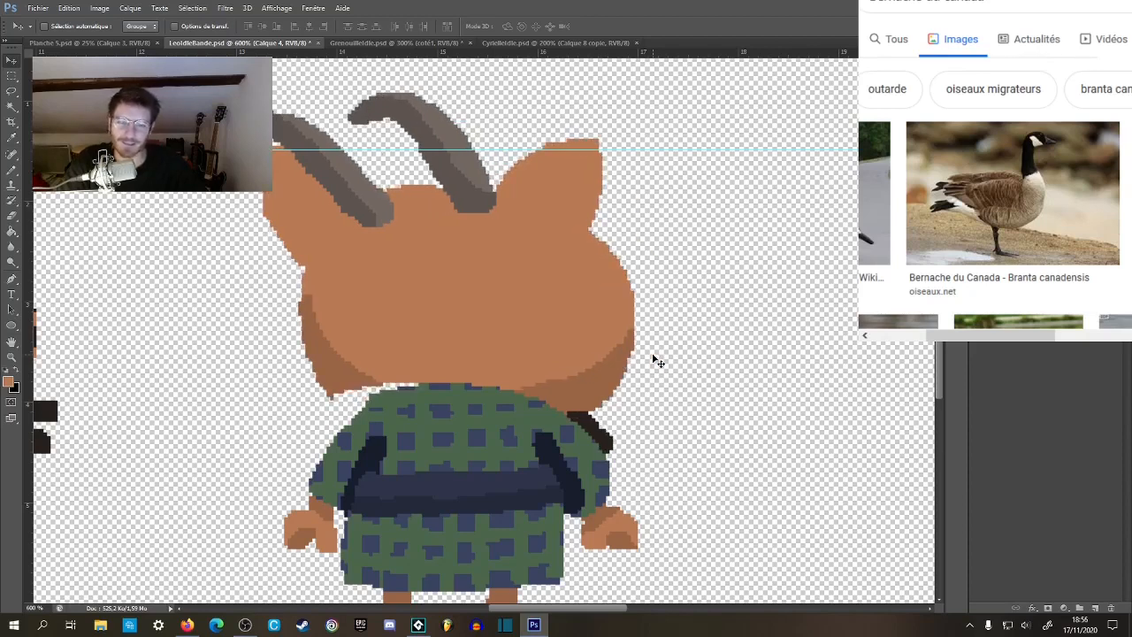
Fill the gap between the shifted head's lower left edge and the robe collar with the darker skin shade.
click(12, 77)
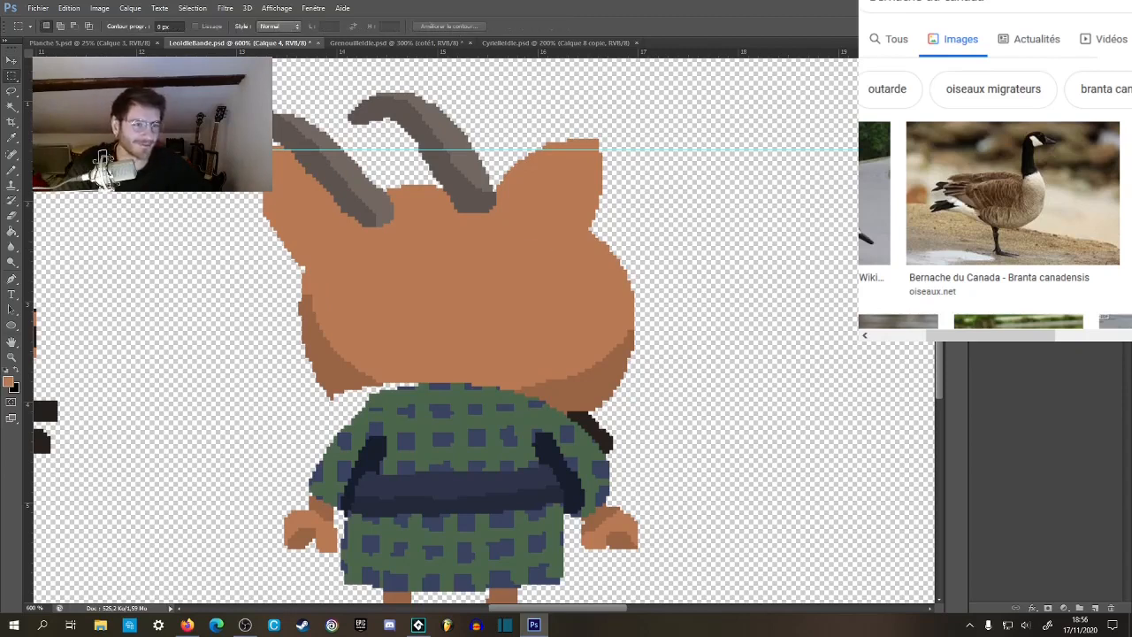
key(z)
click(341, 395)
click(341, 395)
mouse_move(341, 393)
mouse_down()
mouse_move(375, 310)
mouse_move(360, 300)
mouse_move(387, 332)
mouse_move(412, 328)
mouse_move(407, 308)
mouse_move(477, 312)
mouse_move(446, 298)
mouse_up()
key(b)
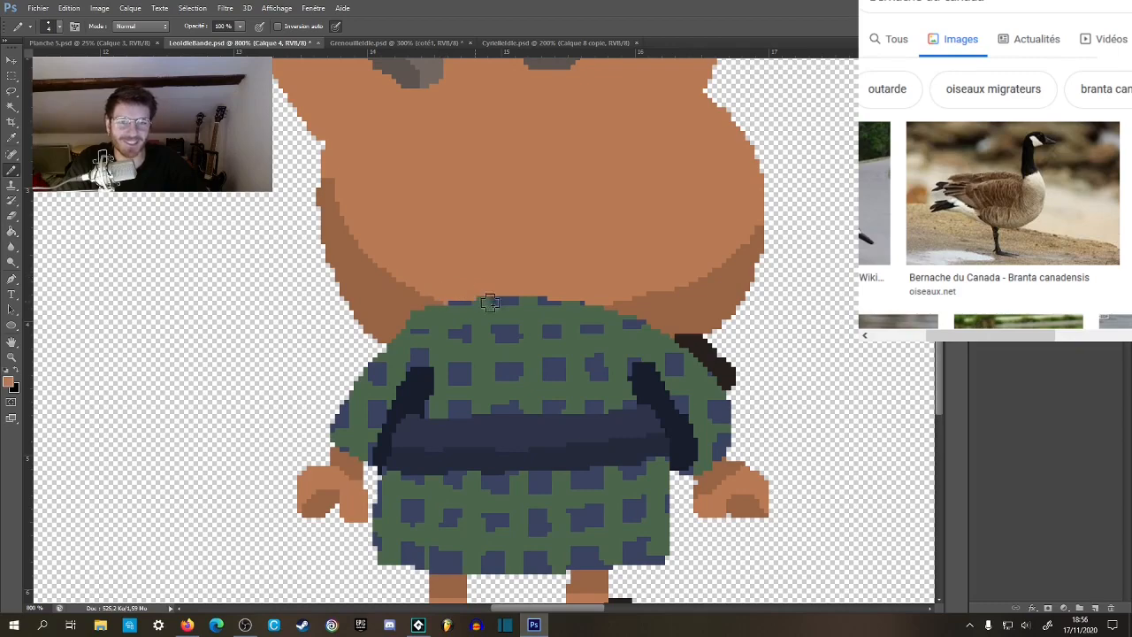
Examine how the shifted head sits on the back view's body at several zoom levels.
key(z)
alt+click(539, 285)
alt+click(538, 288)
alt+click(540, 290)
alt+click(542, 295)
alt+click(542, 293)
key(z)
click(529, 264)
click(528, 267)
click(529, 270)
drag(532, 271, 515, 322)
click(515, 312)
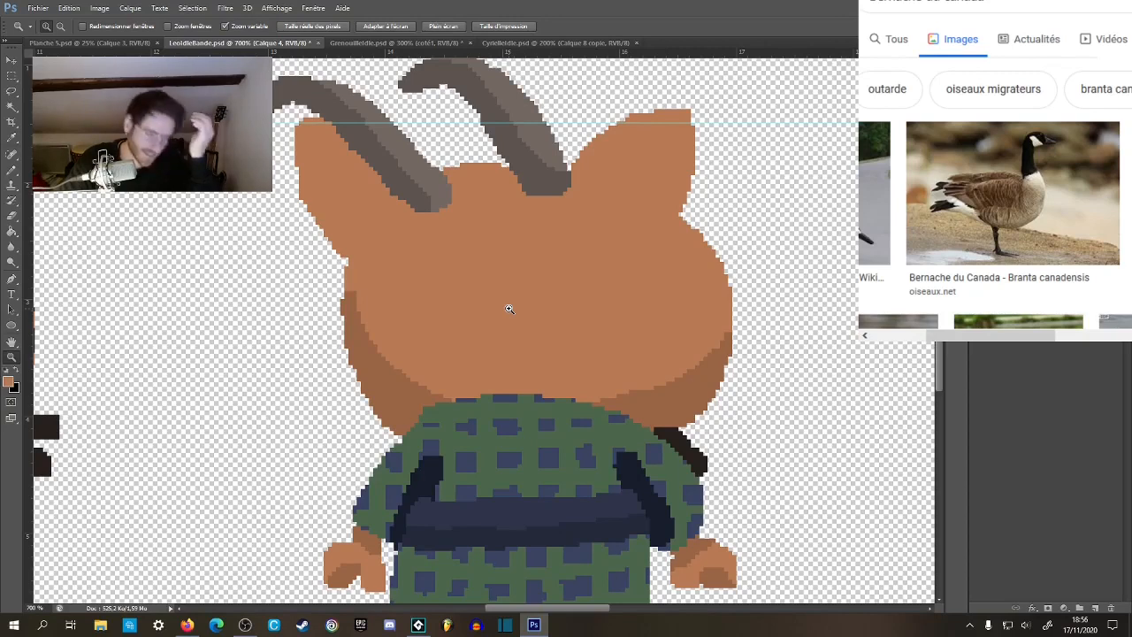
drag(583, 270, 544, 303)
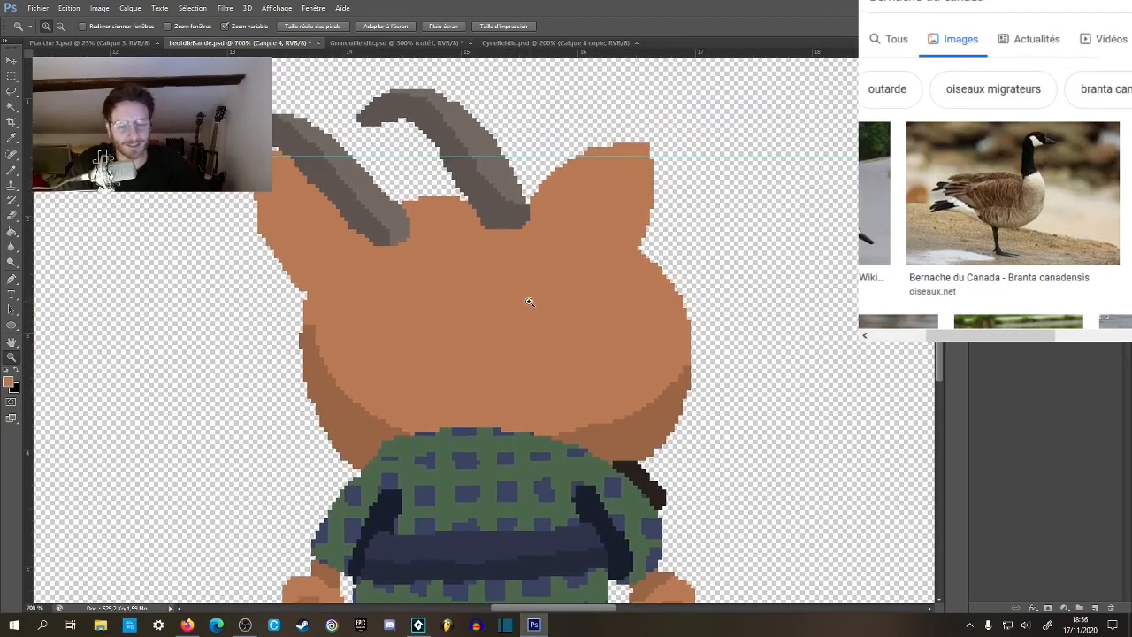
Nudge the head layer 2 px right and 2 px up, and fill the gap above the collar with skin shading.
key(v)
key(Right)
key(Up)
key(Up)
key(Right)
key(Left)
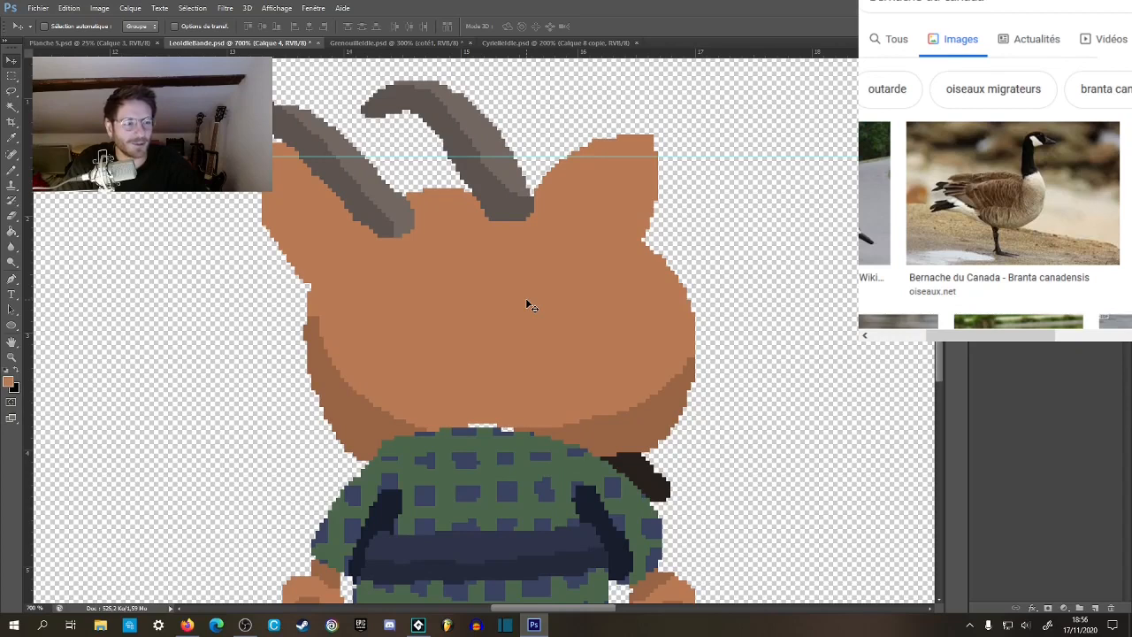
key(Right)
key(Left)
key(Right)
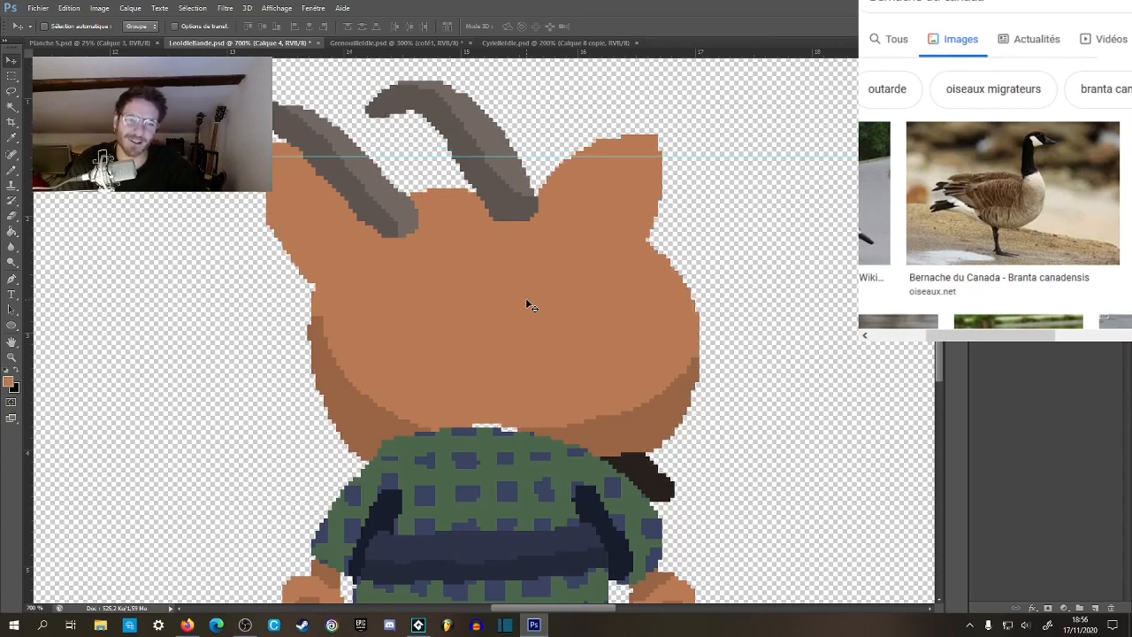
key(m)
key(b)
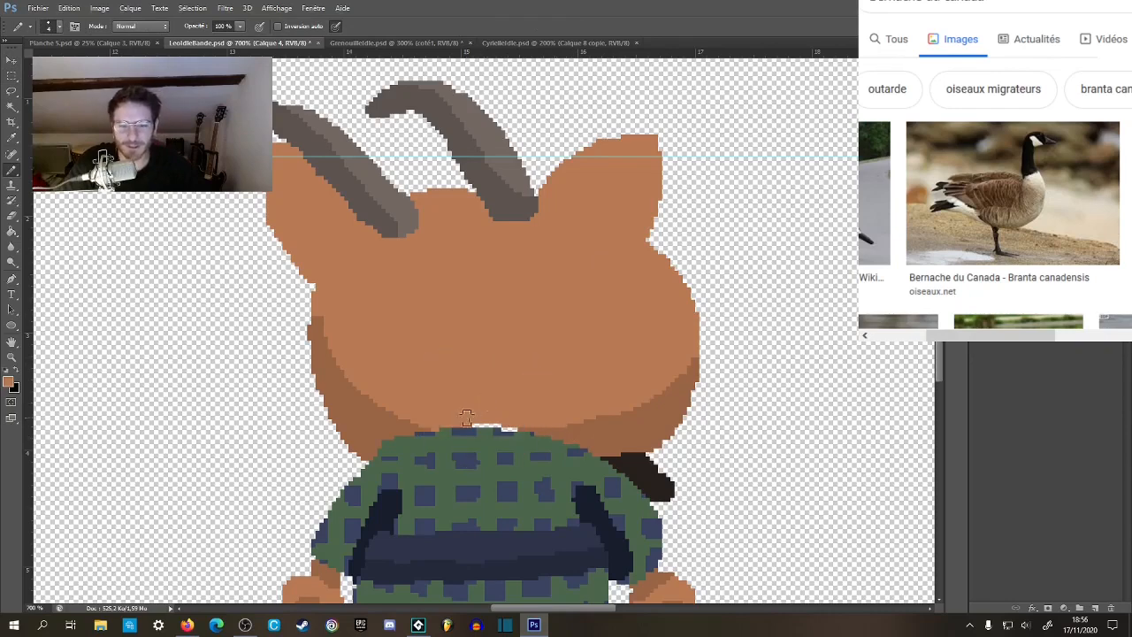
Compare the repositioned back view head with the side view at several zoom levels.
key(z)
alt+click(552, 363)
alt+click(553, 362)
alt+click(554, 363)
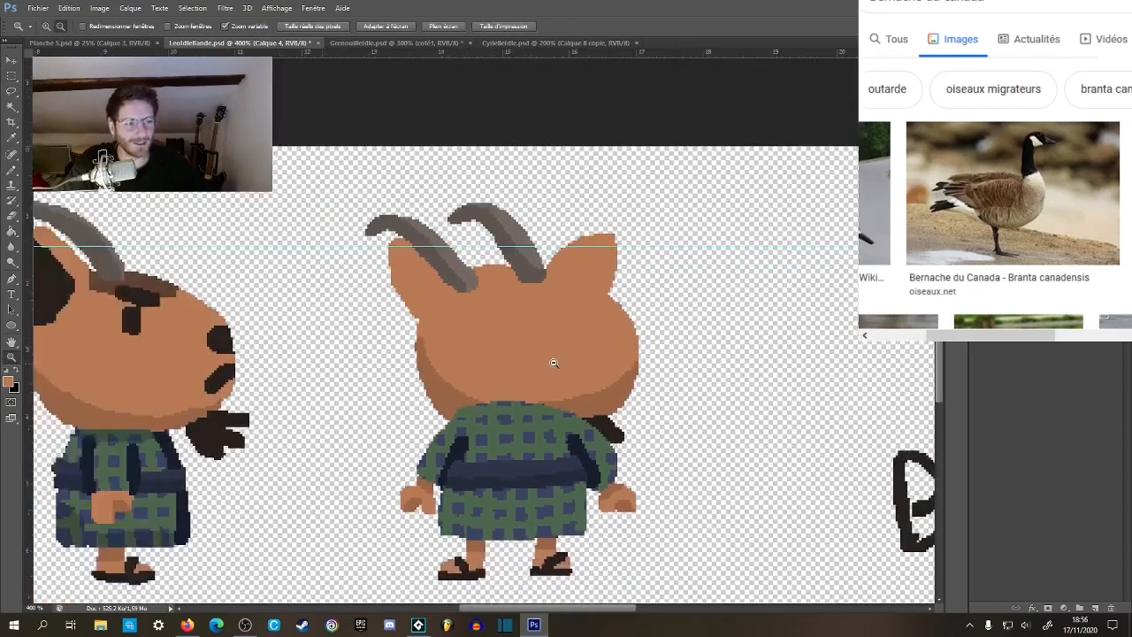
alt+click(555, 362)
click(546, 358)
click(546, 357)
drag(564, 368, 584, 242)
alt+click(592, 274)
alt+click(592, 275)
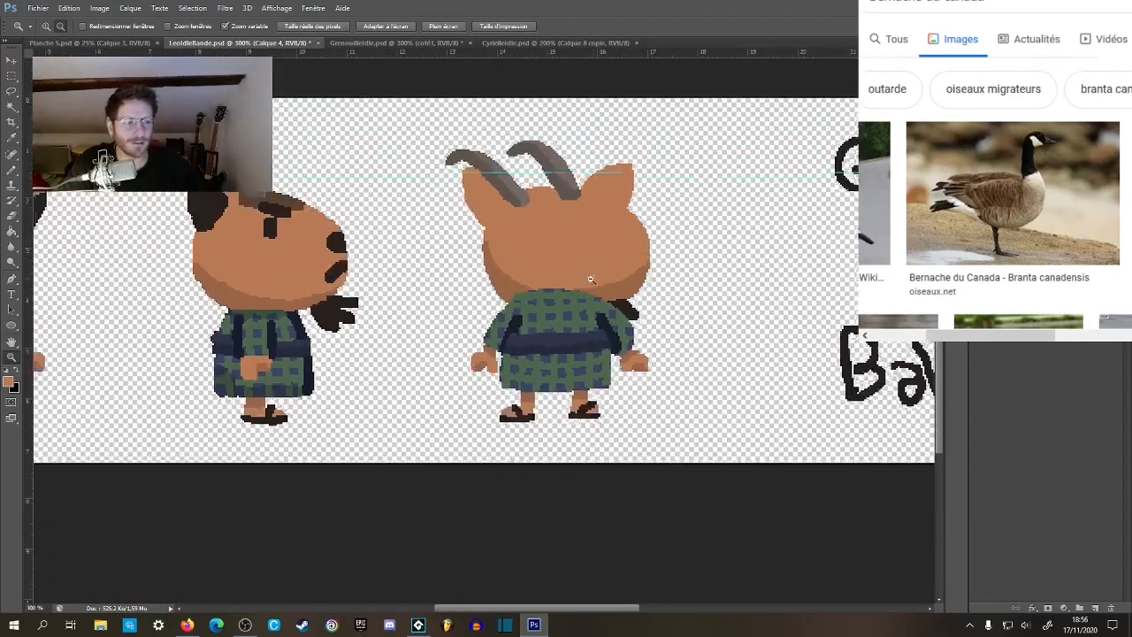
alt+click(591, 277)
alt+click(591, 278)
drag(461, 337, 529, 287)
click(529, 290)
drag(536, 356, 631, 226)
alt+click(580, 310)
alt+click(580, 310)
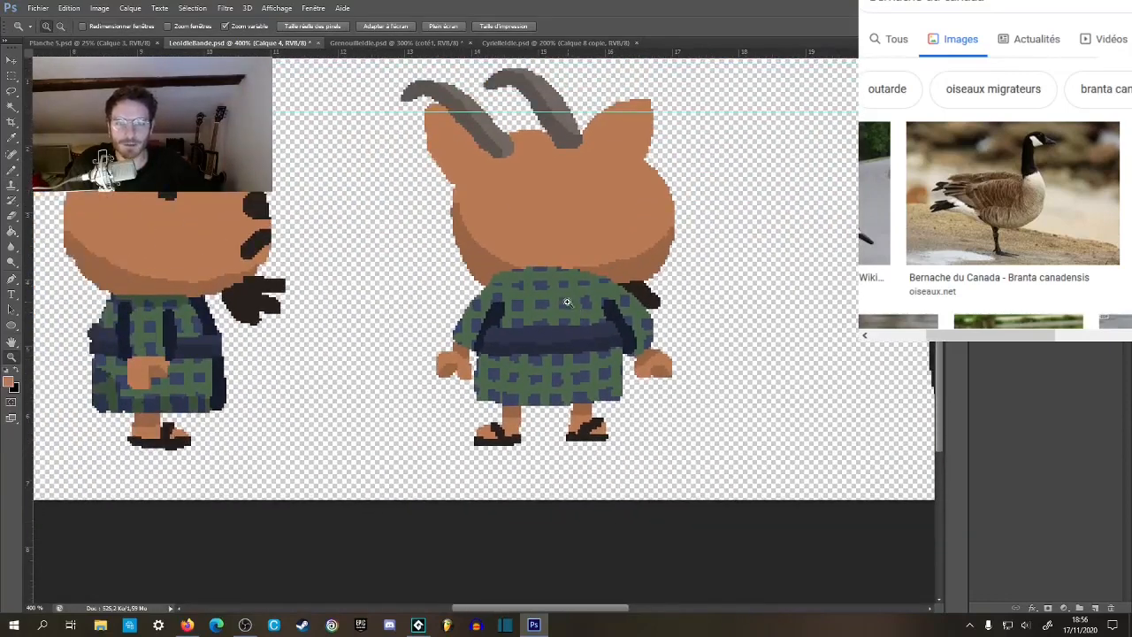
Trim the head's lower left edge by painting a white stroke over it, then selecting and deleting that stroke.
click(547, 257)
drag(550, 272, 583, 309)
key(b)
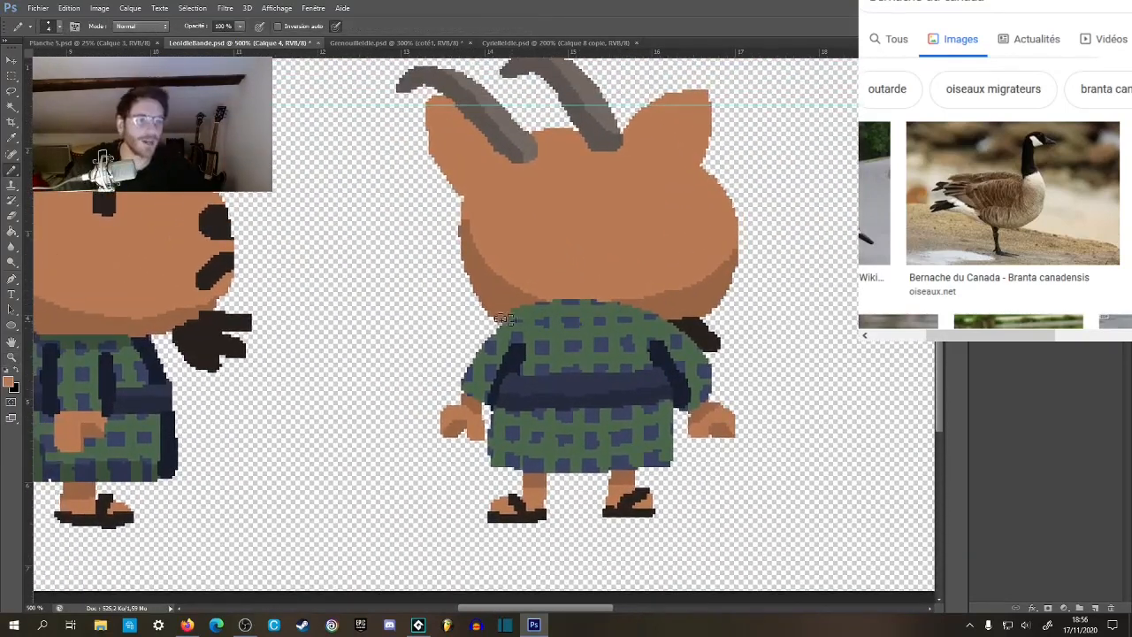
click(7, 370)
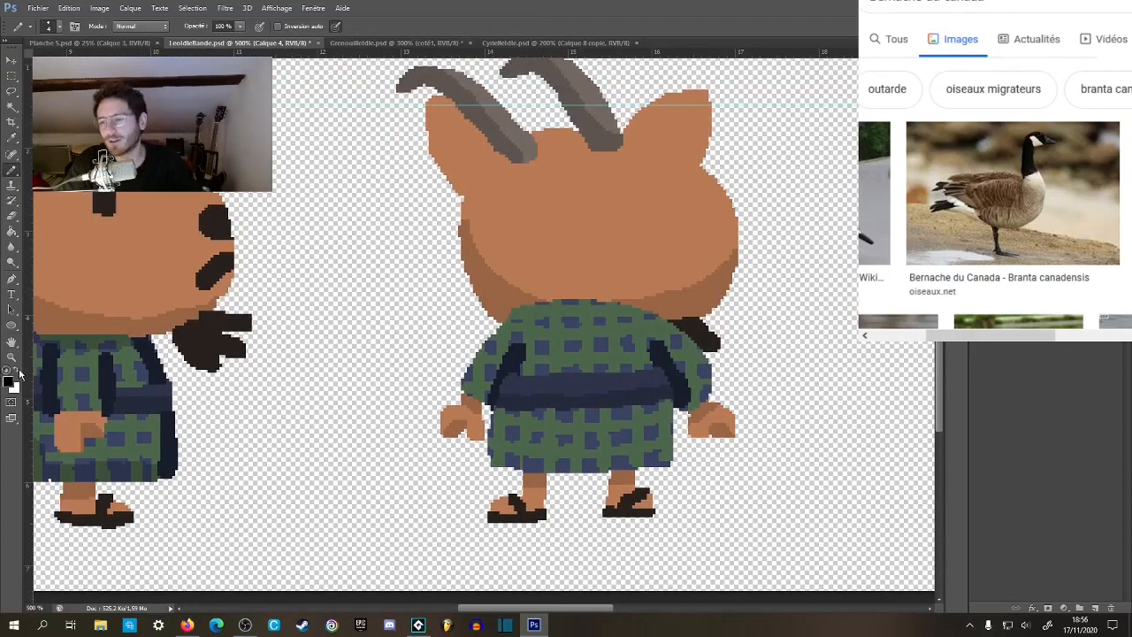
key(z)
click(15, 371)
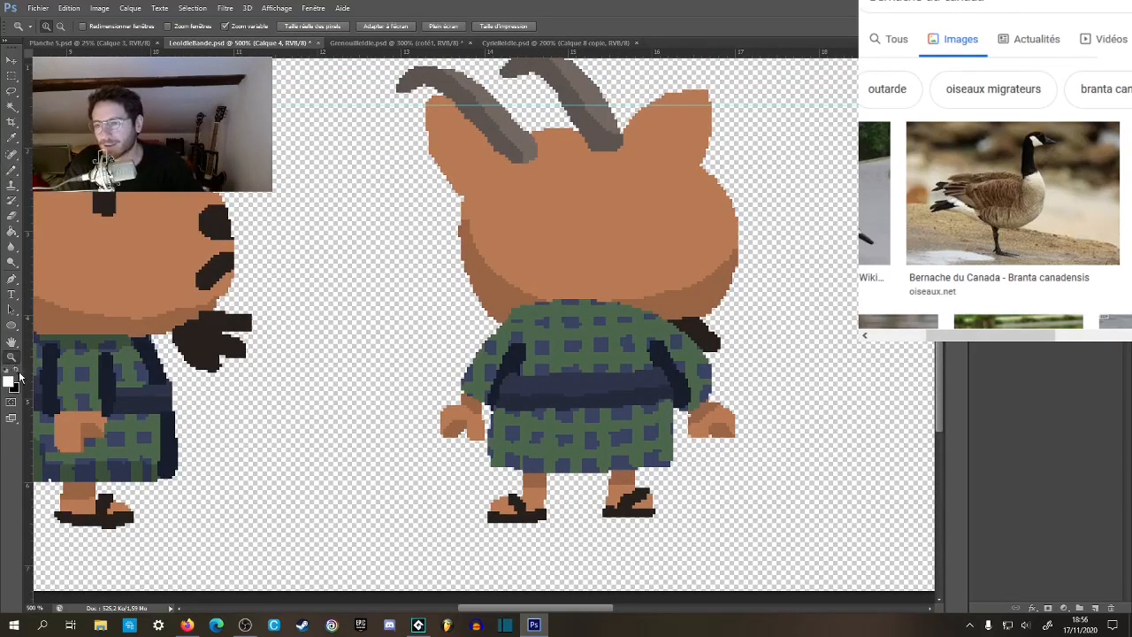
key(b)
mouse_move(449, 221)
mouse_down()
mouse_move(456, 258)
mouse_move(500, 324)
mouse_move(450, 225)
mouse_move(505, 336)
mouse_up()
key(w)
click(490, 317)
key(Delete)
Select the head's light skin area, extend the darker shadow along its lower left edge, and clear the selection.
drag(545, 251, 506, 322)
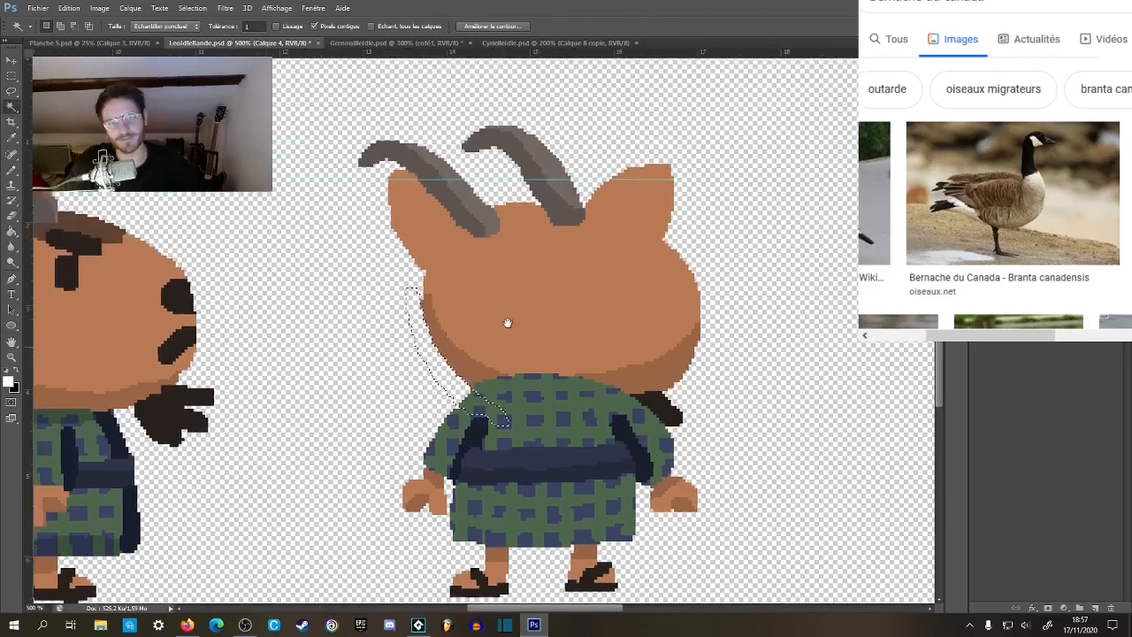
click(478, 332)
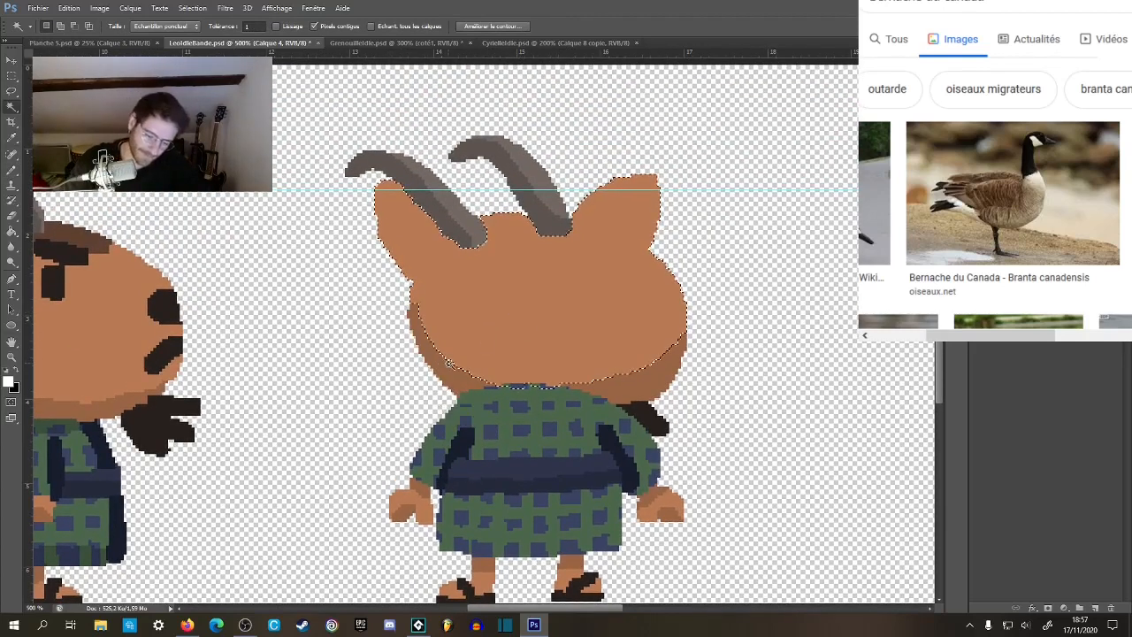
key(b)
alt+click(424, 335)
drag(412, 304, 480, 375)
mouse_move(438, 339)
mouse_down()
mouse_move(530, 398)
mouse_move(485, 377)
mouse_move(520, 391)
mouse_up()
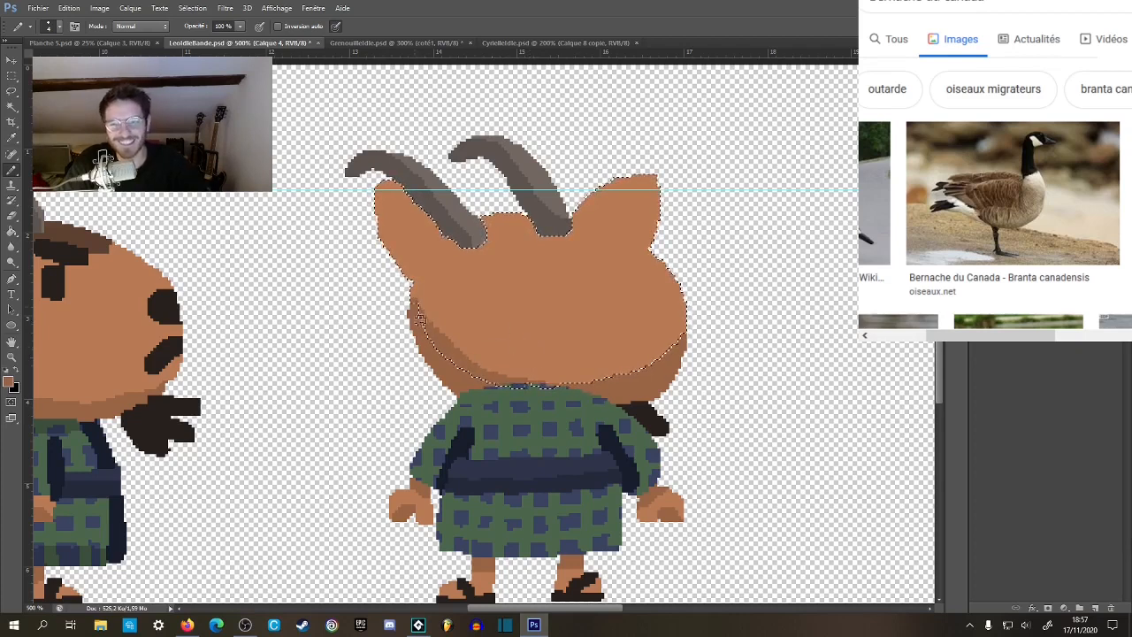
click(13, 77)
click(340, 209)
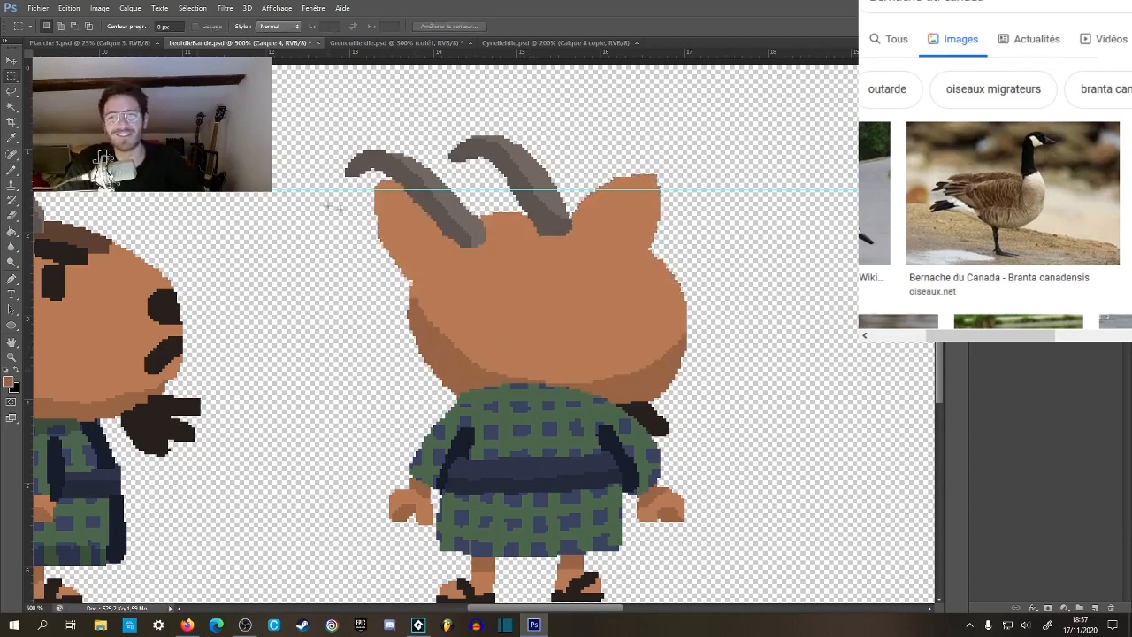
key(b)
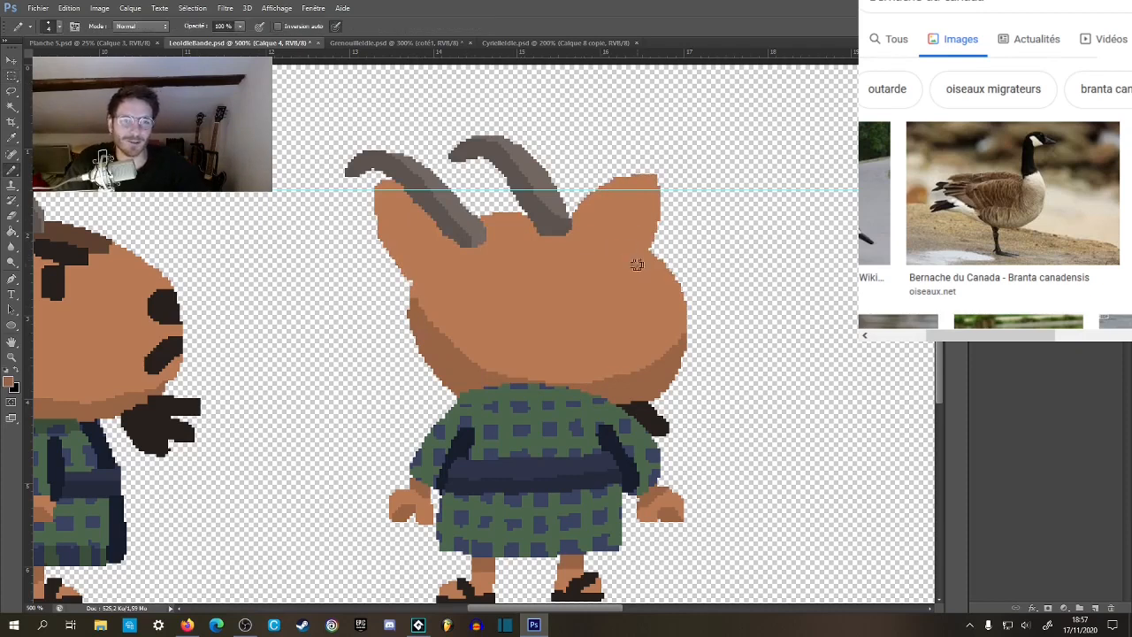
Select the head's light skin area, paint a small darker shadow at the base of the back view's right ear, and clear the selection.
key(w)
click(635, 298)
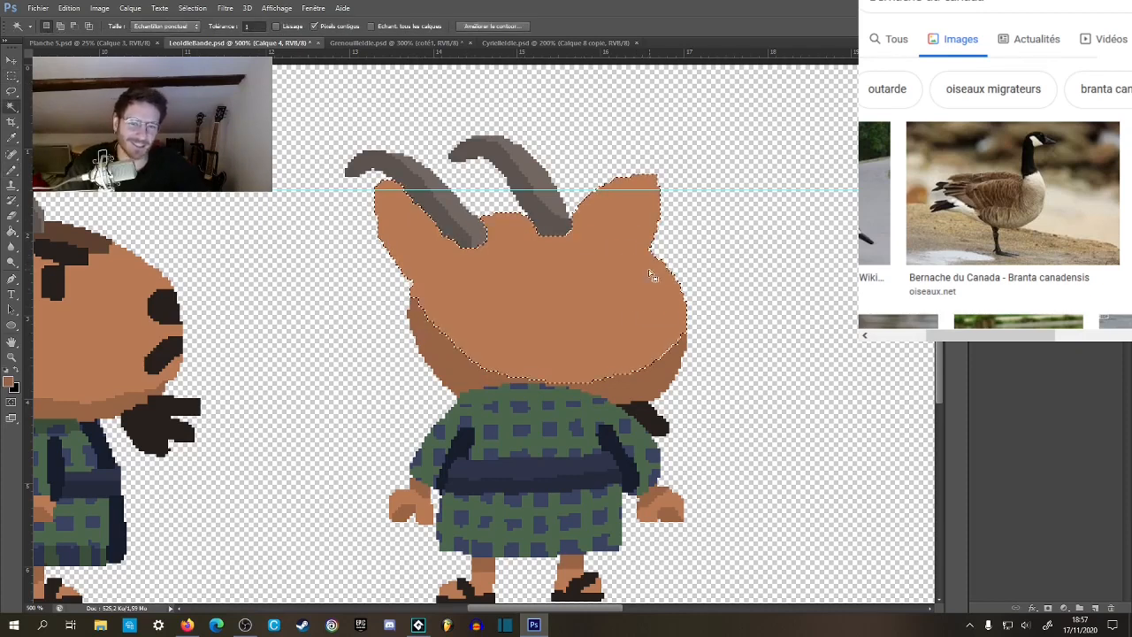
key(b)
drag(654, 247, 634, 281)
key(ctrl+z)
click(649, 254)
key(z)
alt+click(549, 354)
alt+click(549, 354)
click(12, 77)
click(221, 228)
click(506, 235)
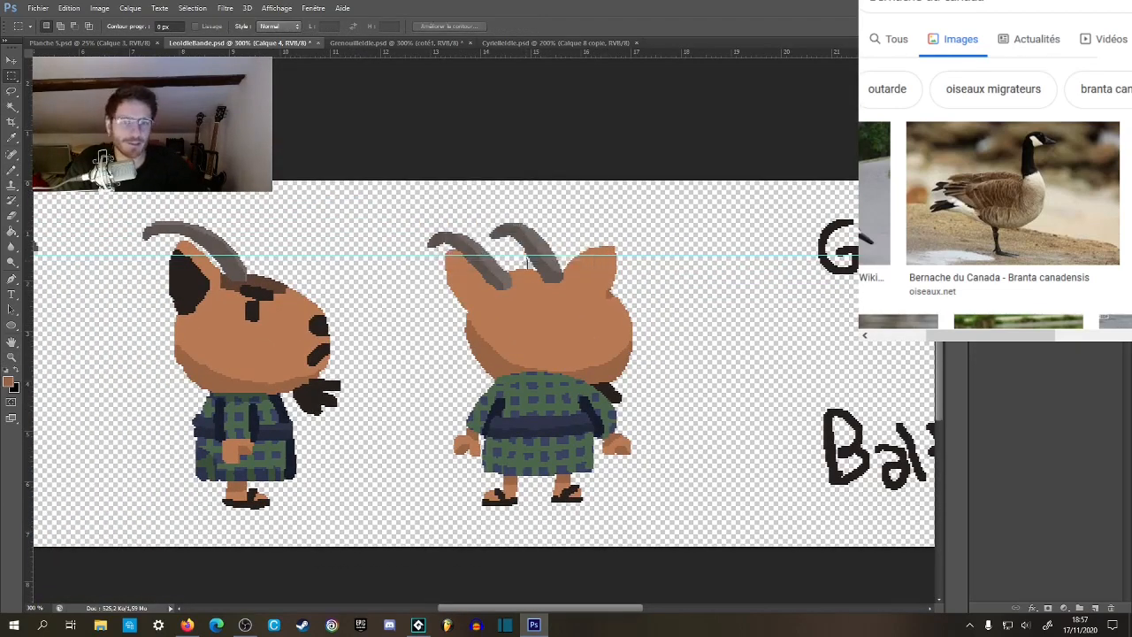
Reselect the head's light skin area and outline a dark brown hair patch curving beneath both horns, matching the hair colour of the other views.
key(b)
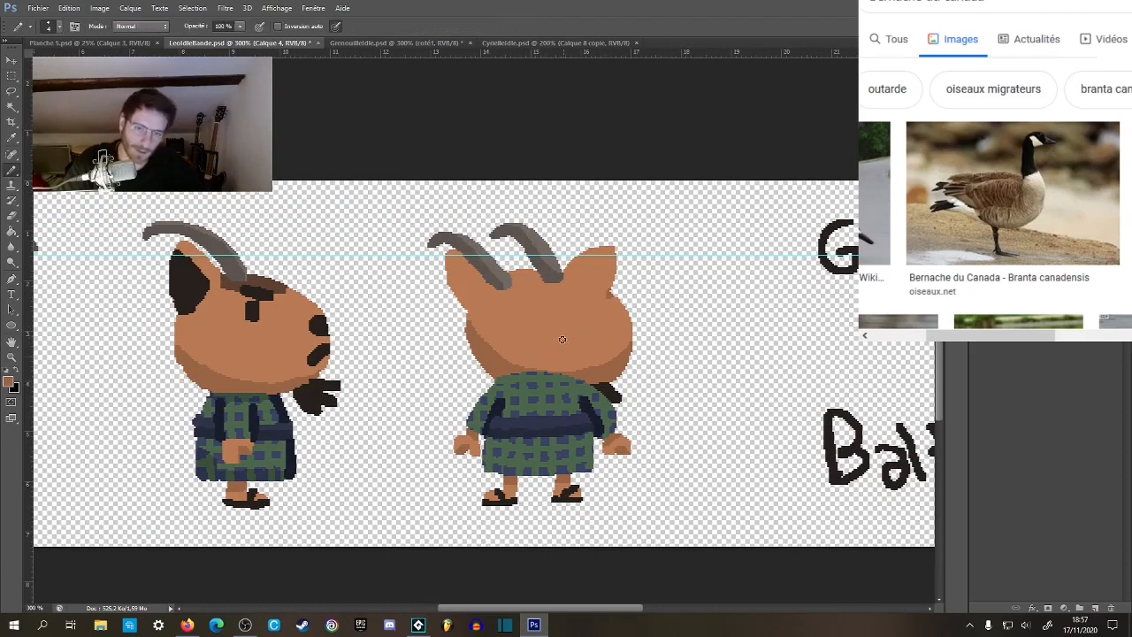
key(w)
click(544, 351)
drag(372, 313, 621, 314)
key(b)
key(z)
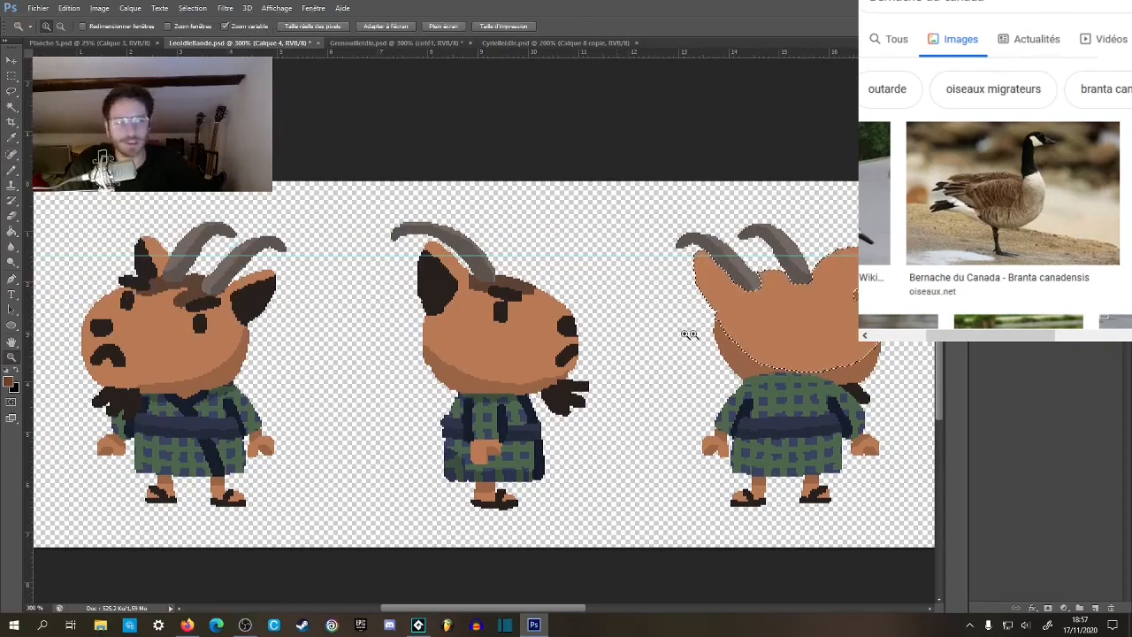
click(756, 321)
drag(765, 309, 490, 292)
key(b)
mouse_move(438, 219)
mouse_down()
mouse_move(487, 261)
mouse_move(557, 246)
mouse_move(591, 205)
mouse_up()
Fill the outlined hair patch between the horns with the dark brown and clear the selection.
key(g)
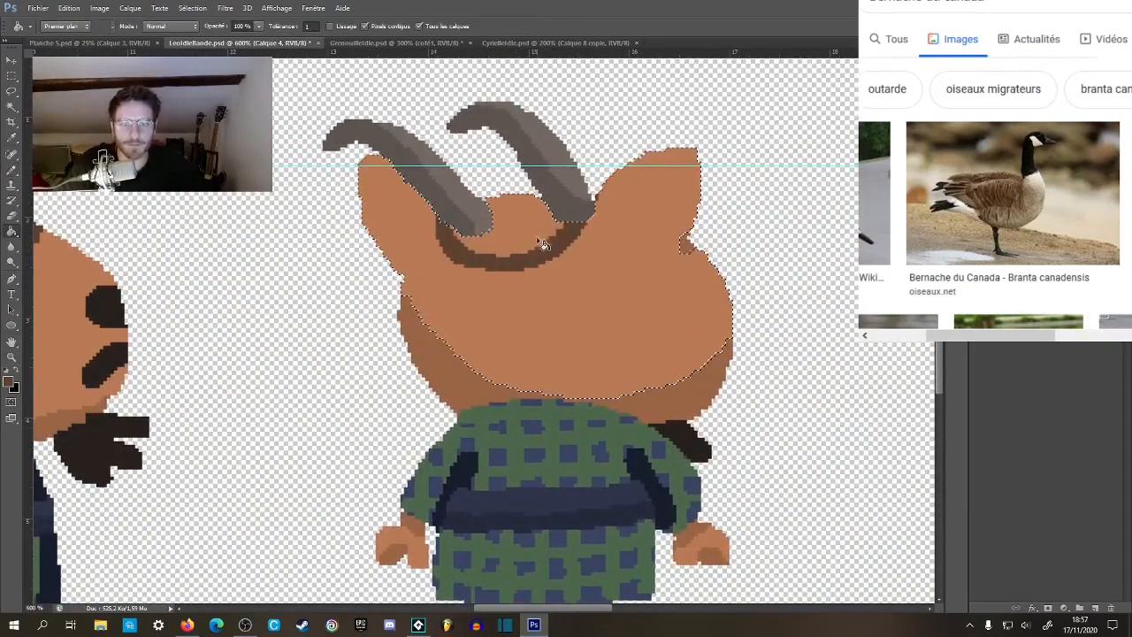
click(538, 230)
key(z)
alt+click(556, 271)
alt+click(557, 271)
alt+click(556, 271)
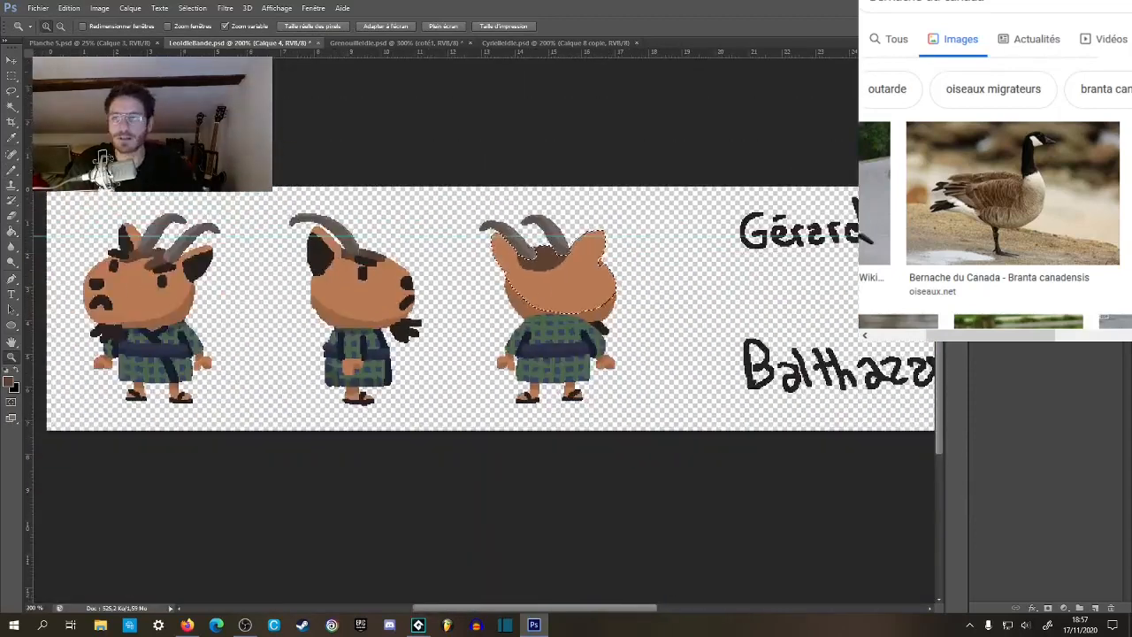
key(m)
key(ctrl+d)
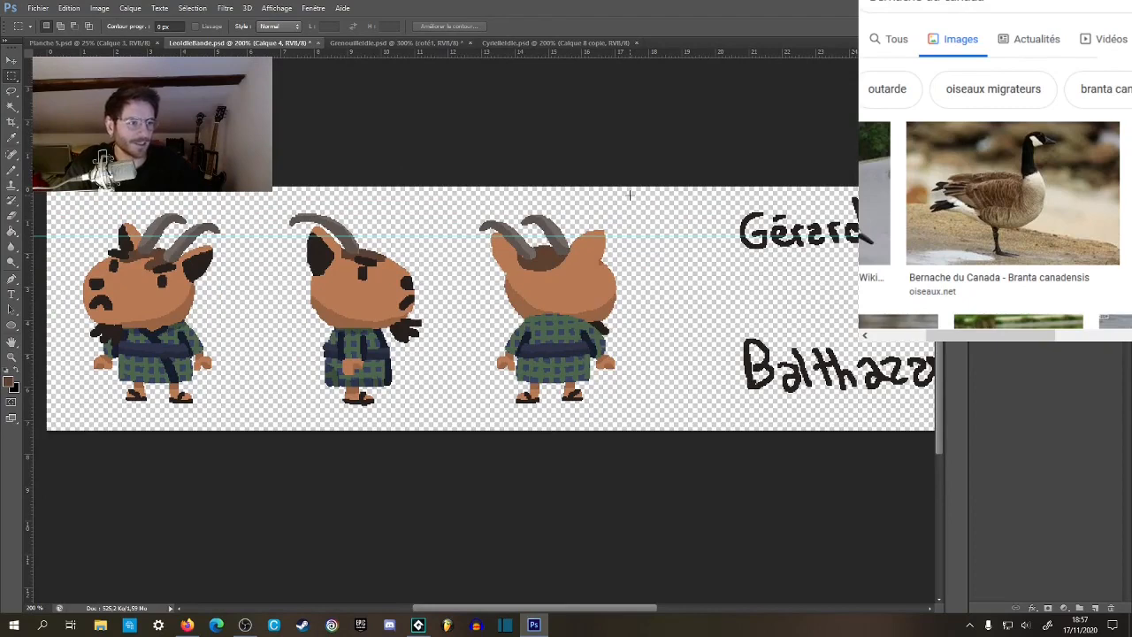
Examine the back view's hair patch and horns against the other views at several zoom levels.
drag(622, 273, 601, 301)
key(z)
click(447, 264)
click(447, 265)
click(447, 266)
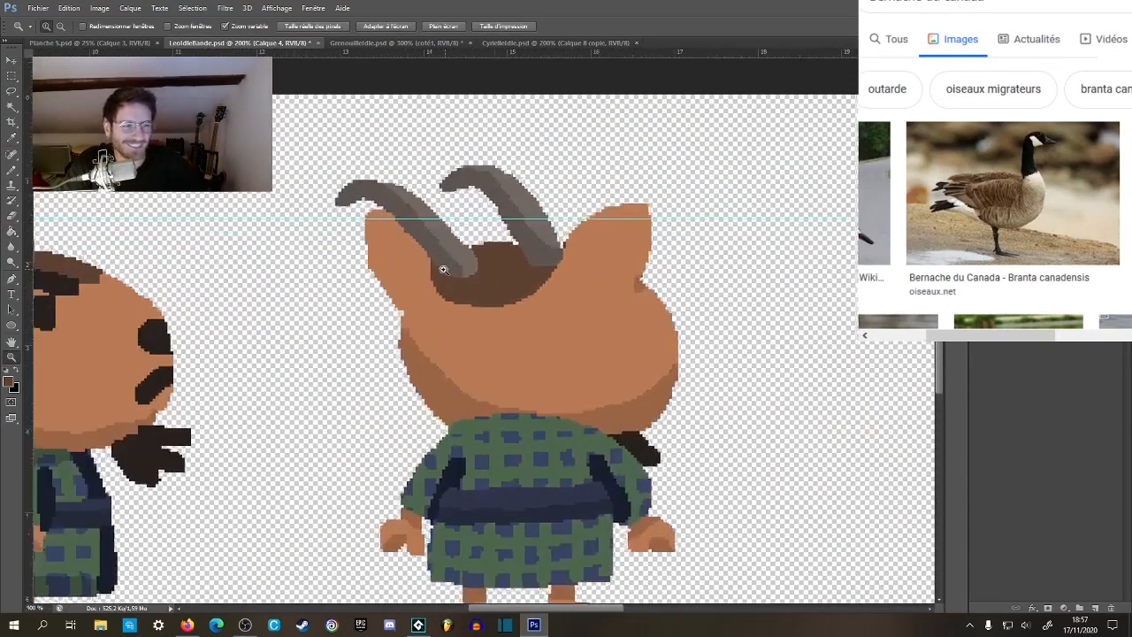
click(445, 268)
click(445, 268)
key(b)
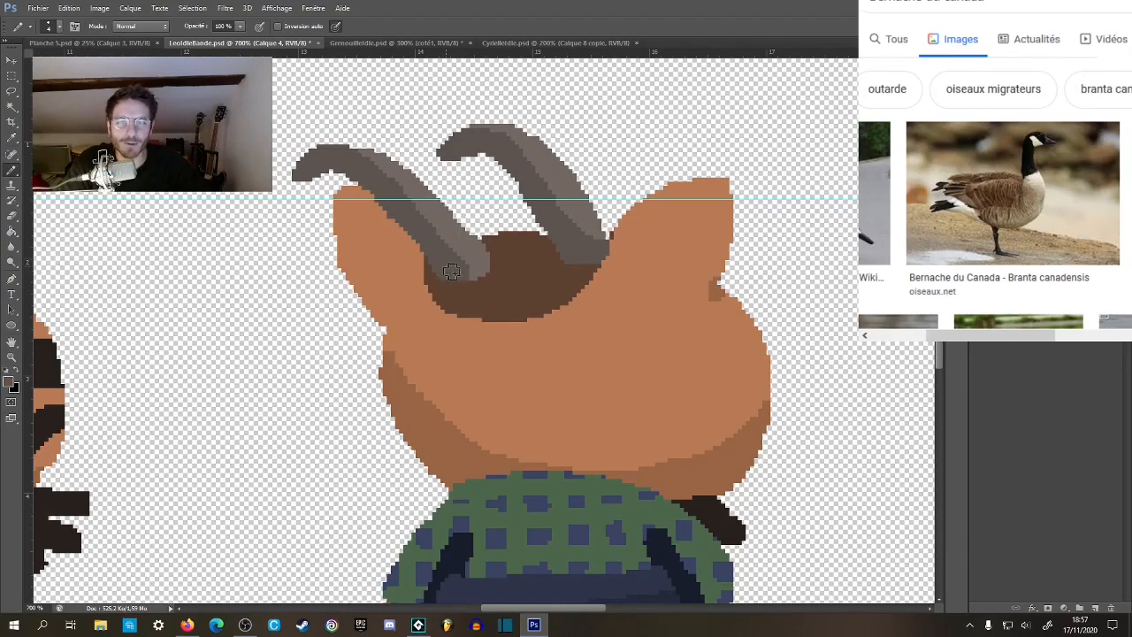
key(z)
alt+click(528, 326)
alt+click(528, 325)
alt+click(529, 326)
alt+click(534, 330)
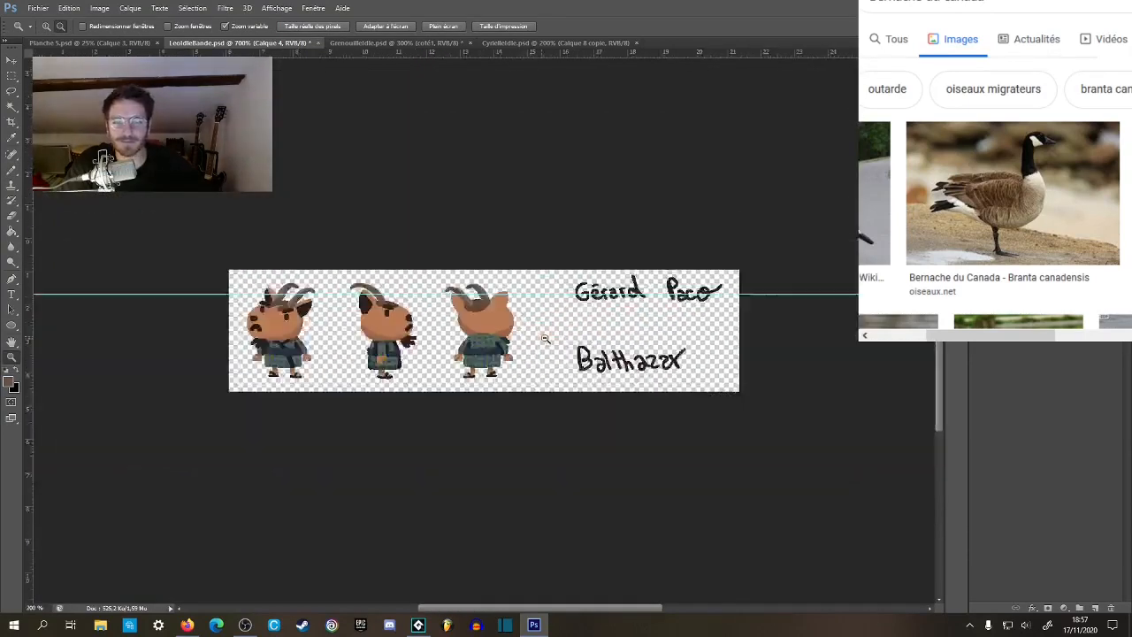
alt+click(540, 340)
click(491, 356)
click(504, 347)
click(511, 344)
click(519, 343)
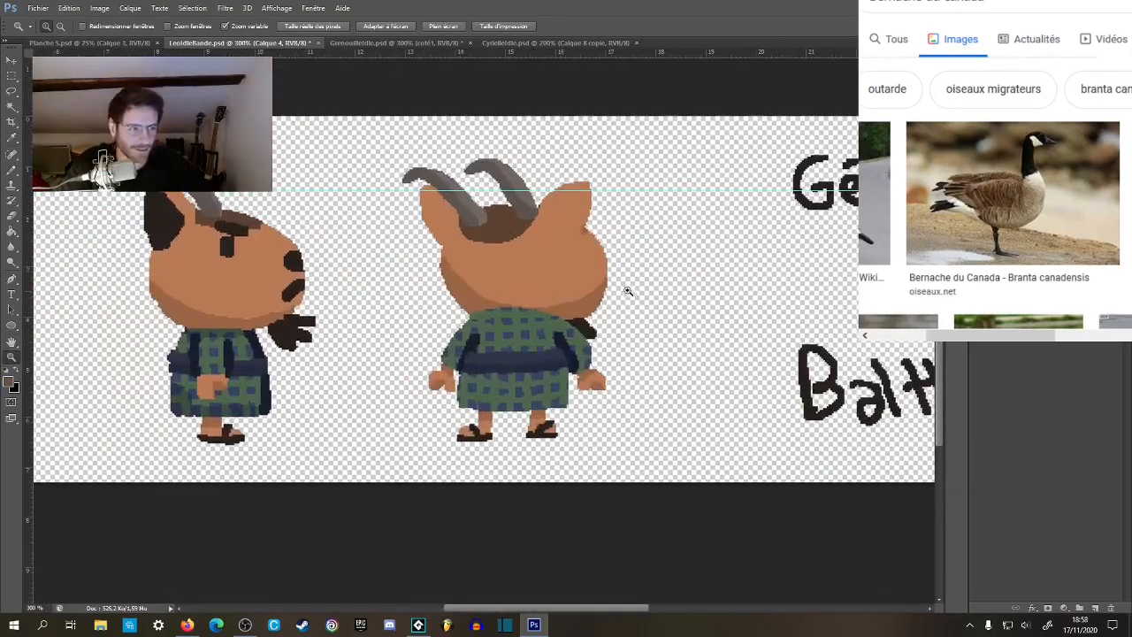
Remove the horizontal guide crossing the goat's horns and ears from the canvas.
key(v)
drag(656, 191, 673, 52)
key(z)
alt+click(665, 146)
alt+click(667, 154)
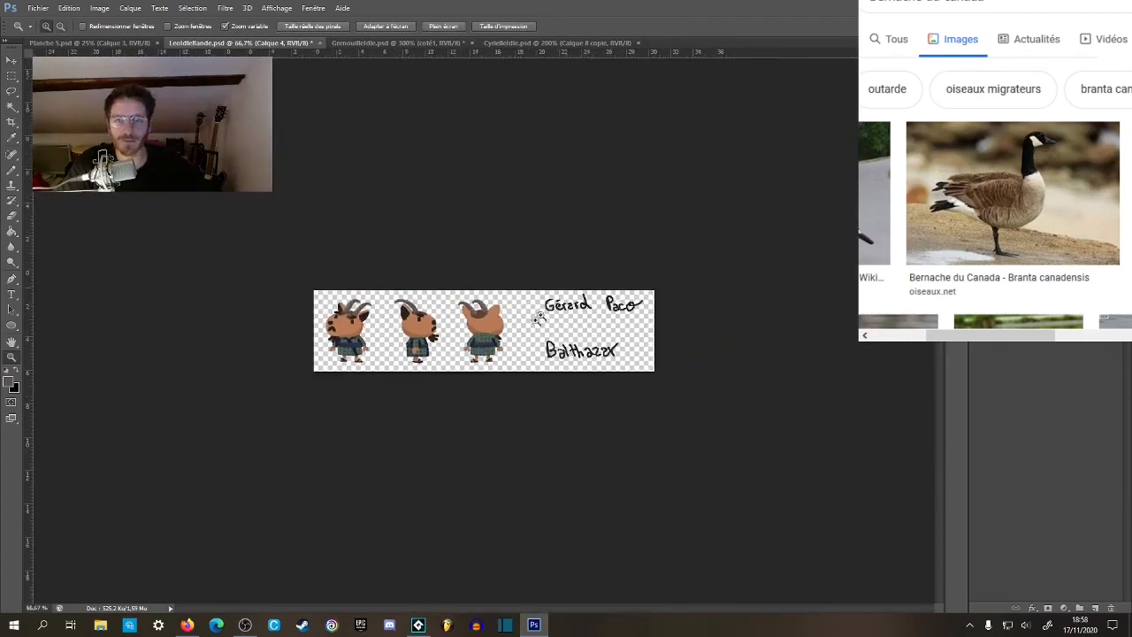
Compare the front, side and back views of the goat for consistency, both close up and at full canvas size.
click(473, 363)
click(472, 365)
click(506, 363)
click(551, 327)
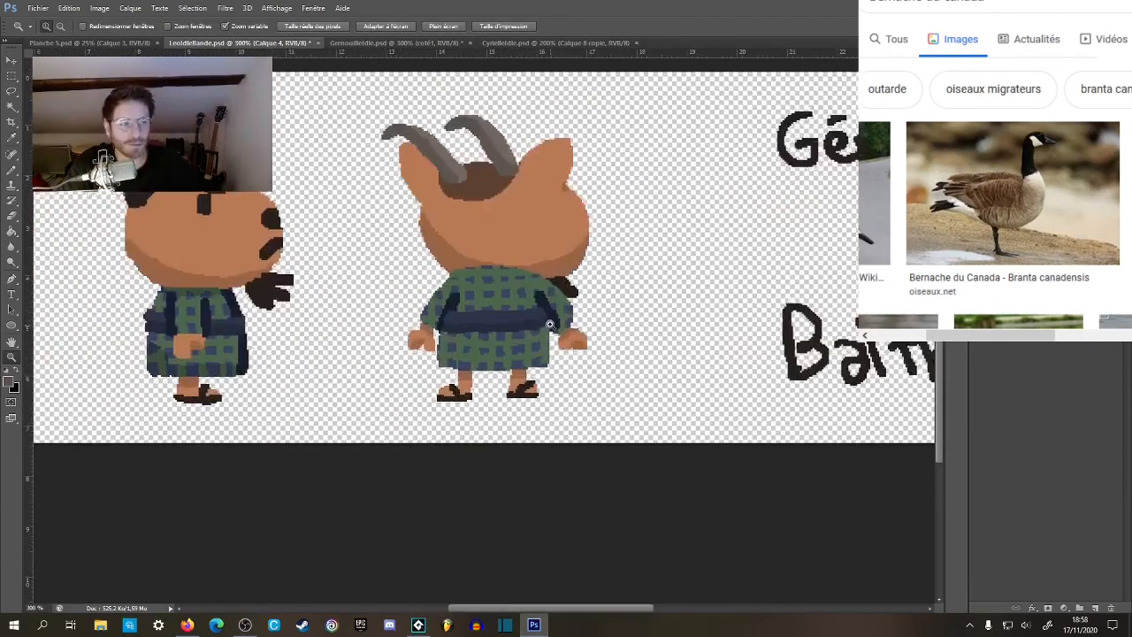
alt+click(563, 335)
alt+click(571, 340)
alt+click(576, 340)
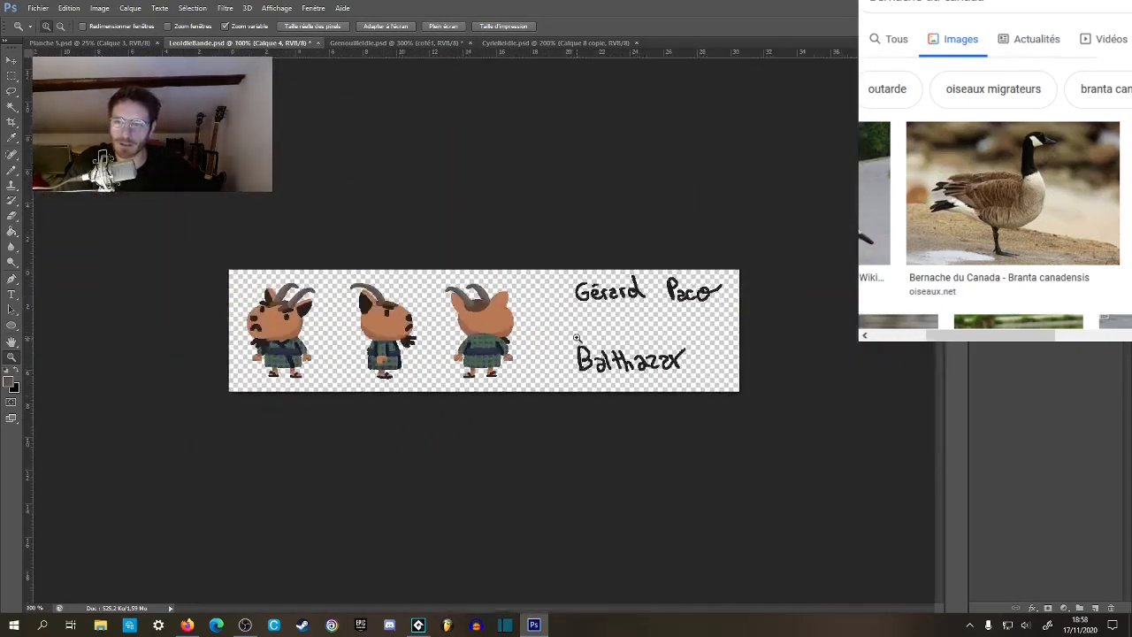
drag(521, 396, 608, 358)
alt+click(608, 357)
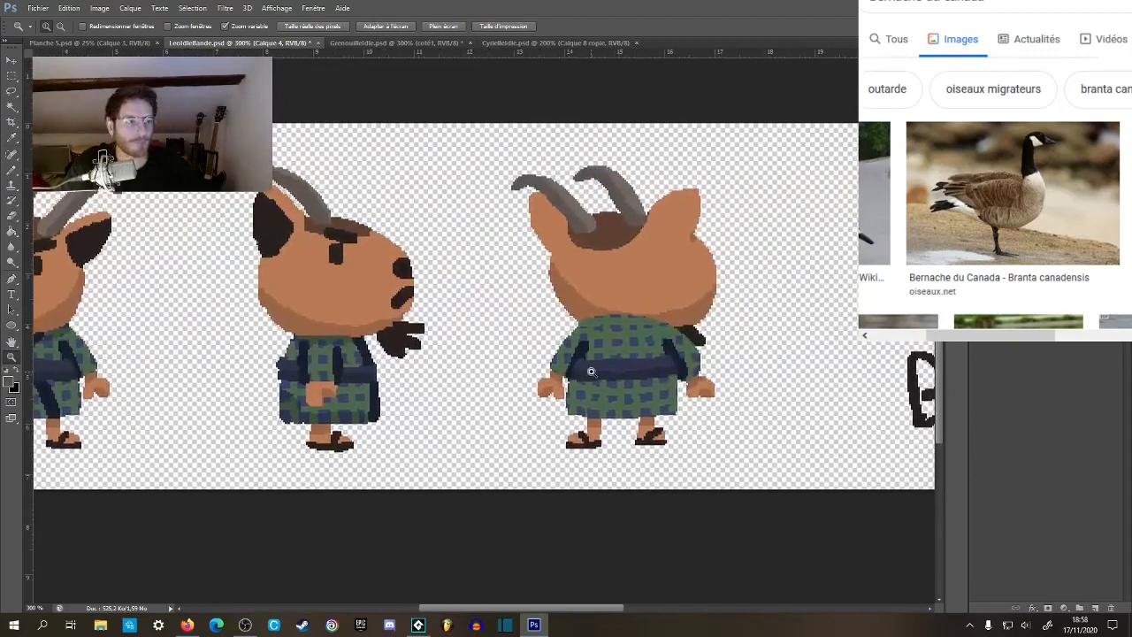
alt+click(600, 379)
drag(548, 386, 677, 382)
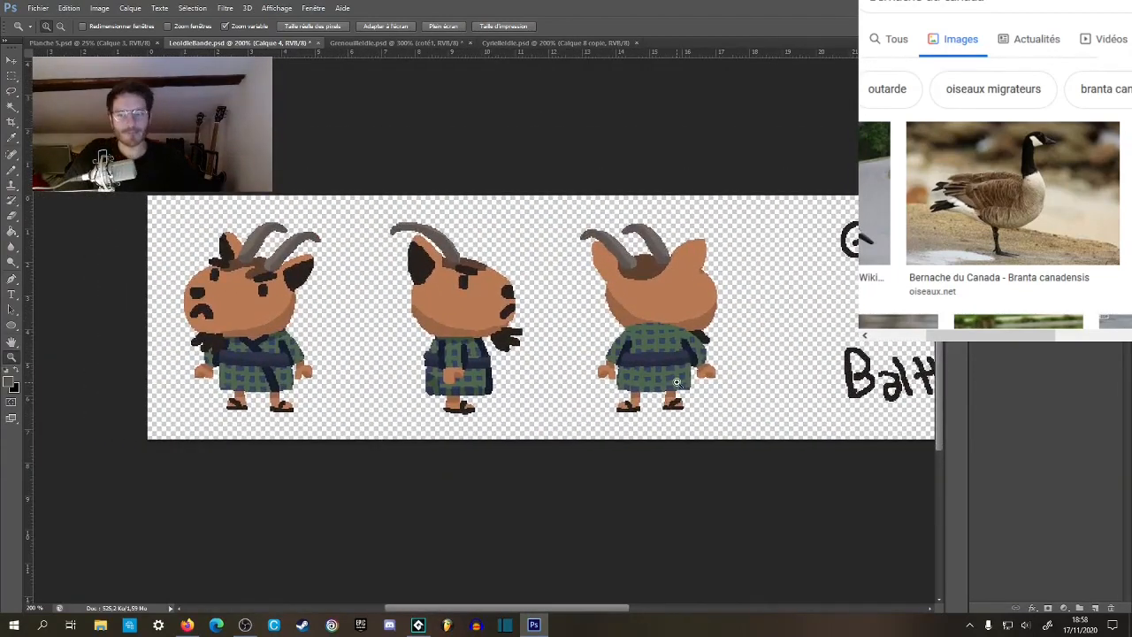
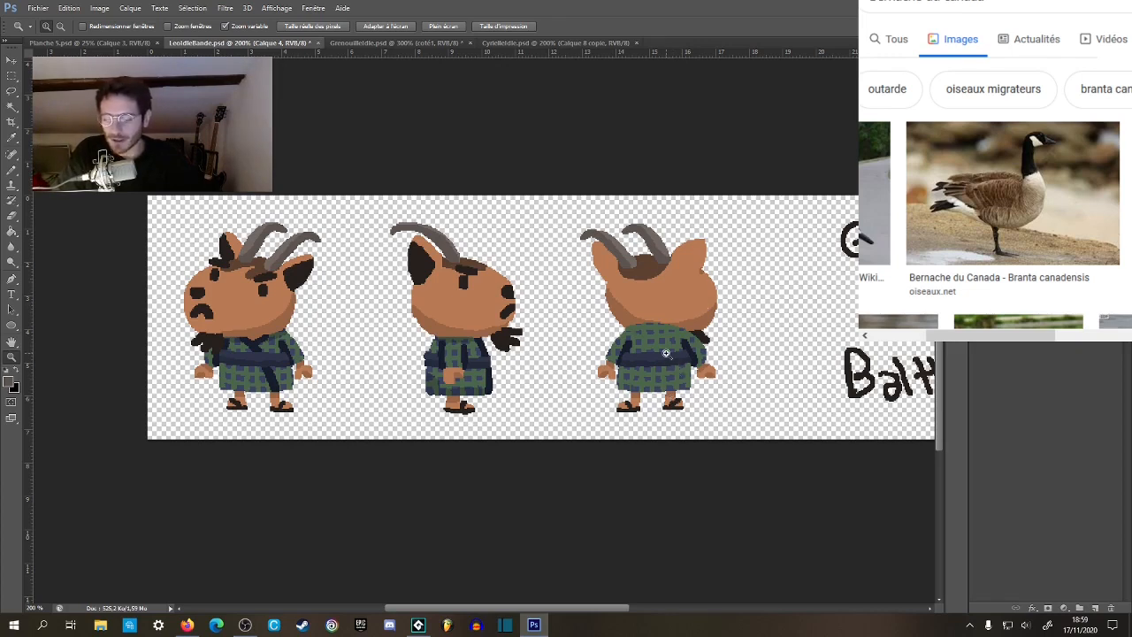
Clear the Firefox window with the Canada goose reference photos off the goat character artwork.
drag(614, 167, 733, 159)
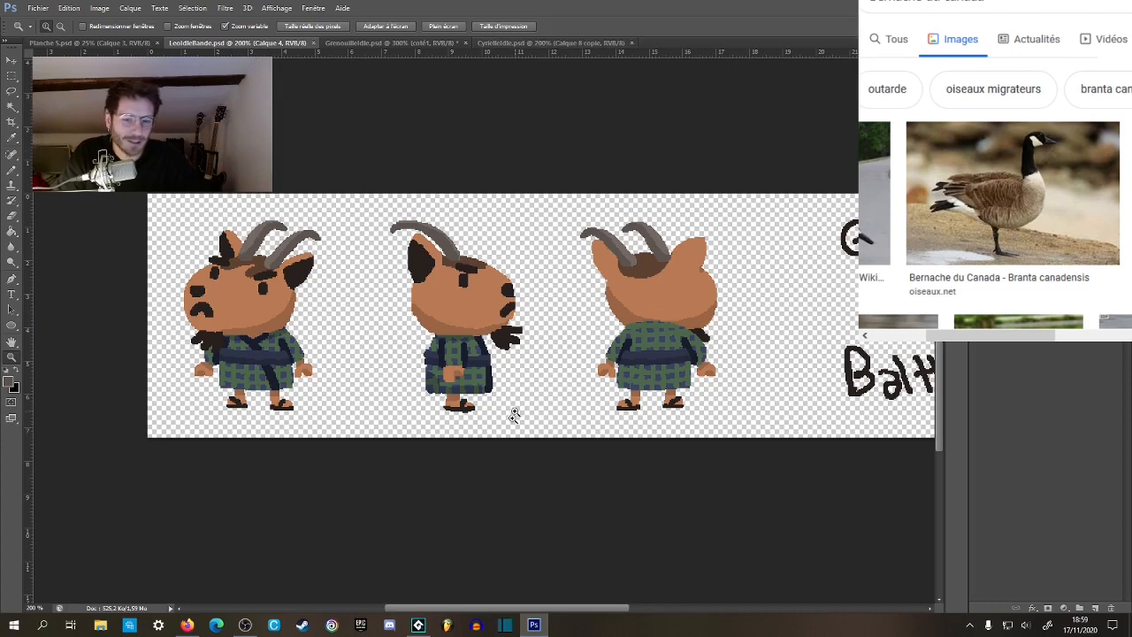
right_click(186, 626)
click(188, 605)
click(493, 536)
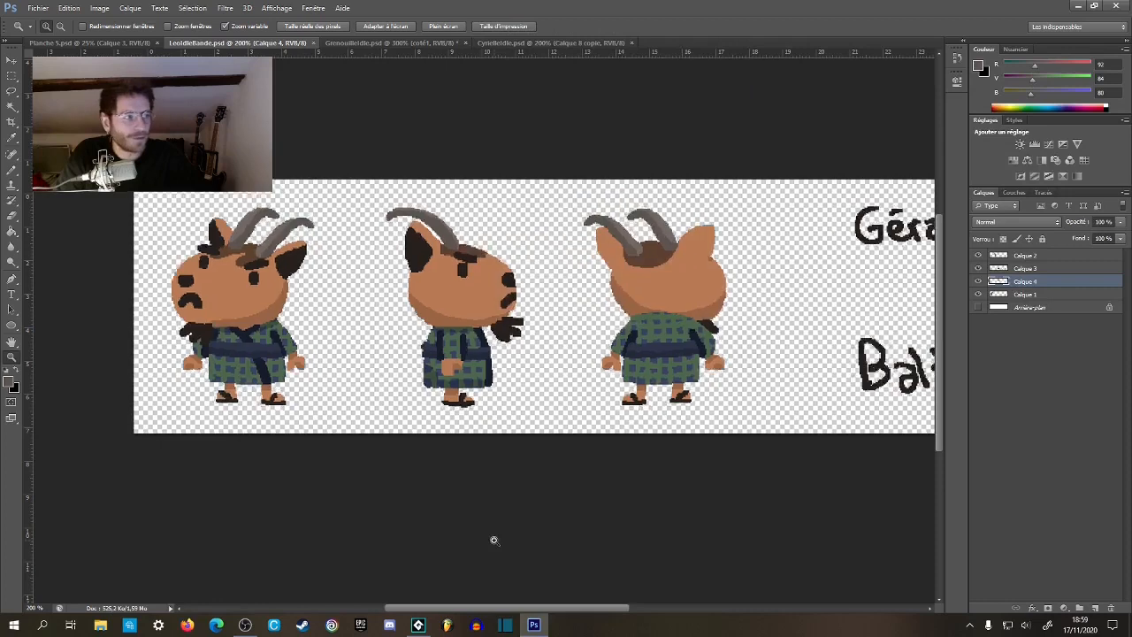
alt+click(391, 395)
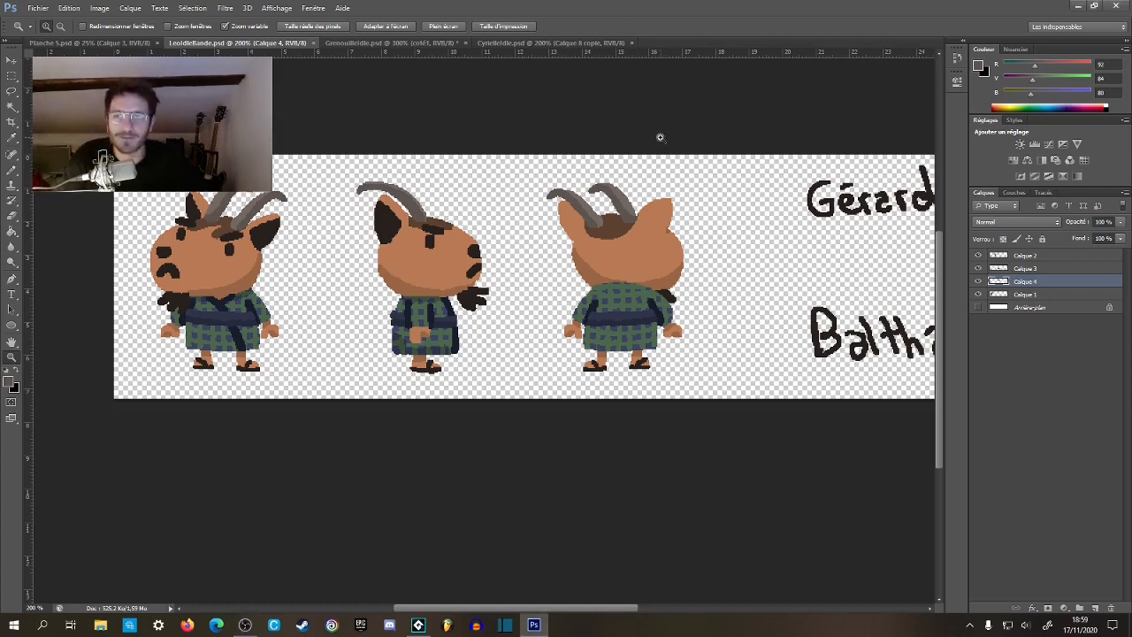
Draw tally strokes in the goat's fur colour beside the handwritten names, two for the first, one for the second, two for the bottom one, and save.
drag(708, 157, 401, 186)
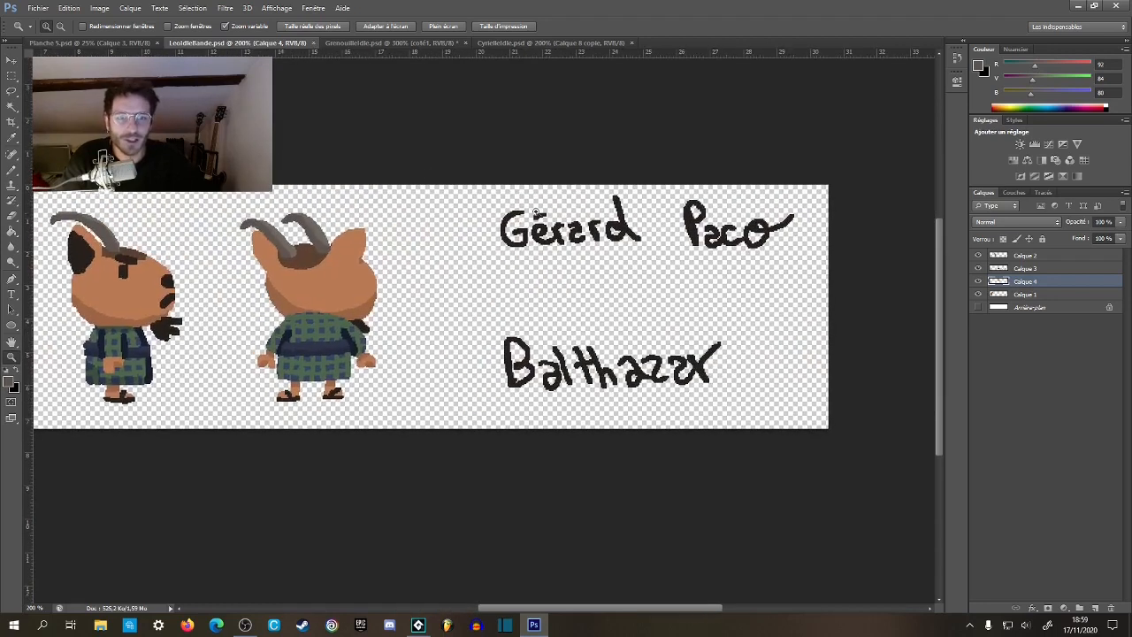
key(b)
alt+click(619, 216)
alt+click(349, 278)
mouse_move(488, 212)
mouse_down()
mouse_move(489, 249)
mouse_move(474, 253)
mouse_up()
mouse_move(515, 366)
mouse_down()
mouse_move(587, 337)
mouse_move(480, 340)
mouse_up()
drag(768, 179, 768, 219)
drag(709, 313, 709, 360)
drag(727, 313, 728, 352)
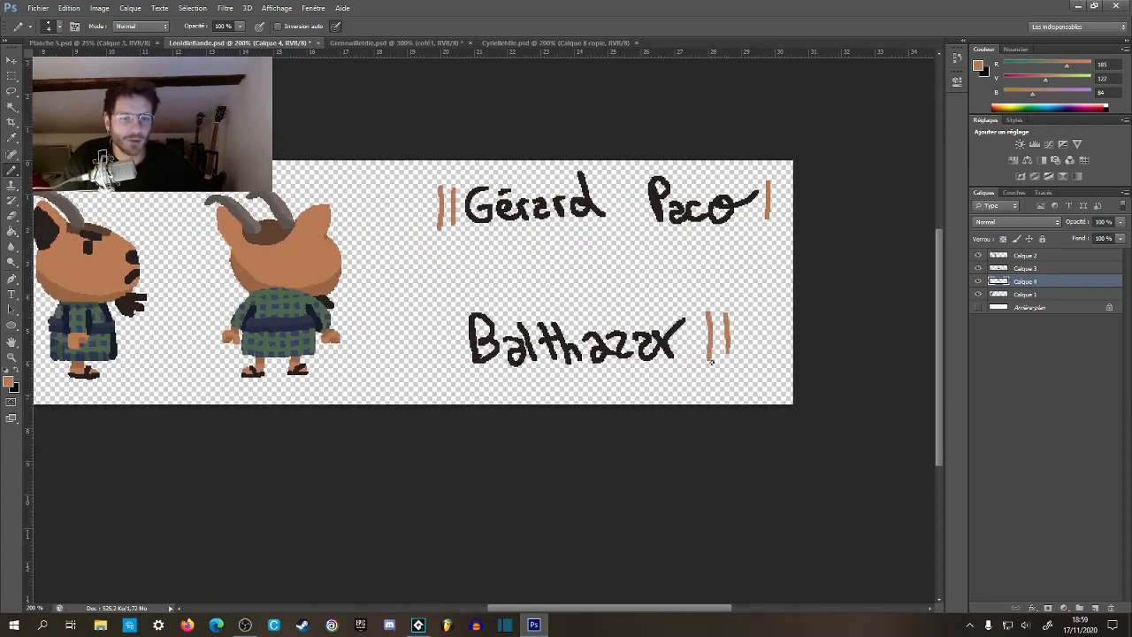
drag(421, 314, 533, 333)
alt+click(538, 336)
alt+click(537, 339)
ctrl+click(430, 380)
ctrl+click(429, 379)
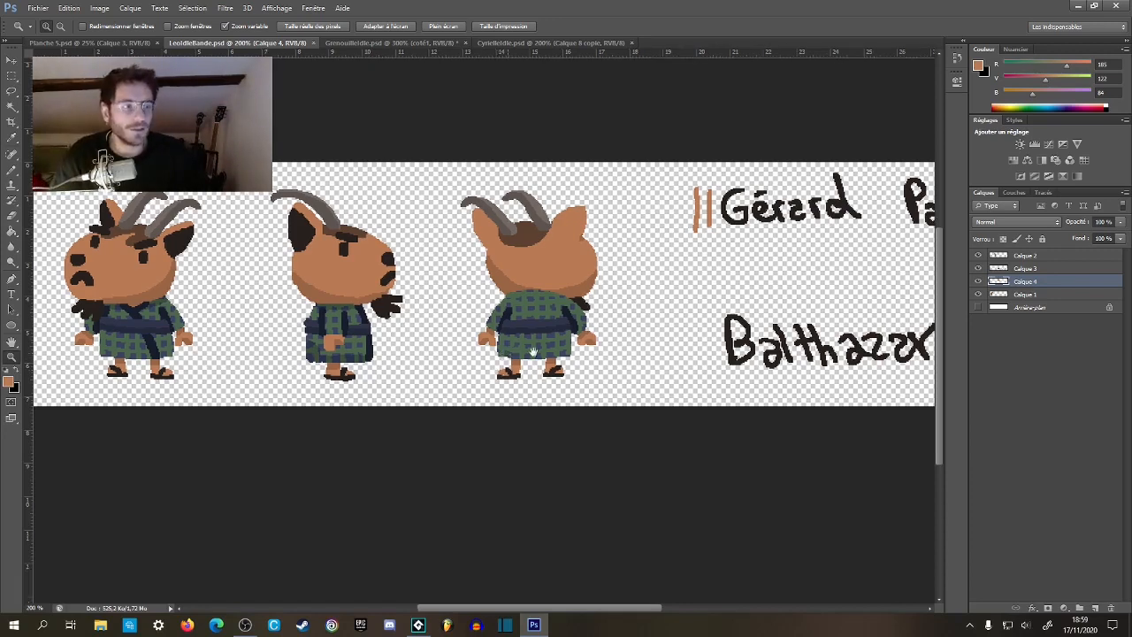
drag(458, 318, 547, 313)
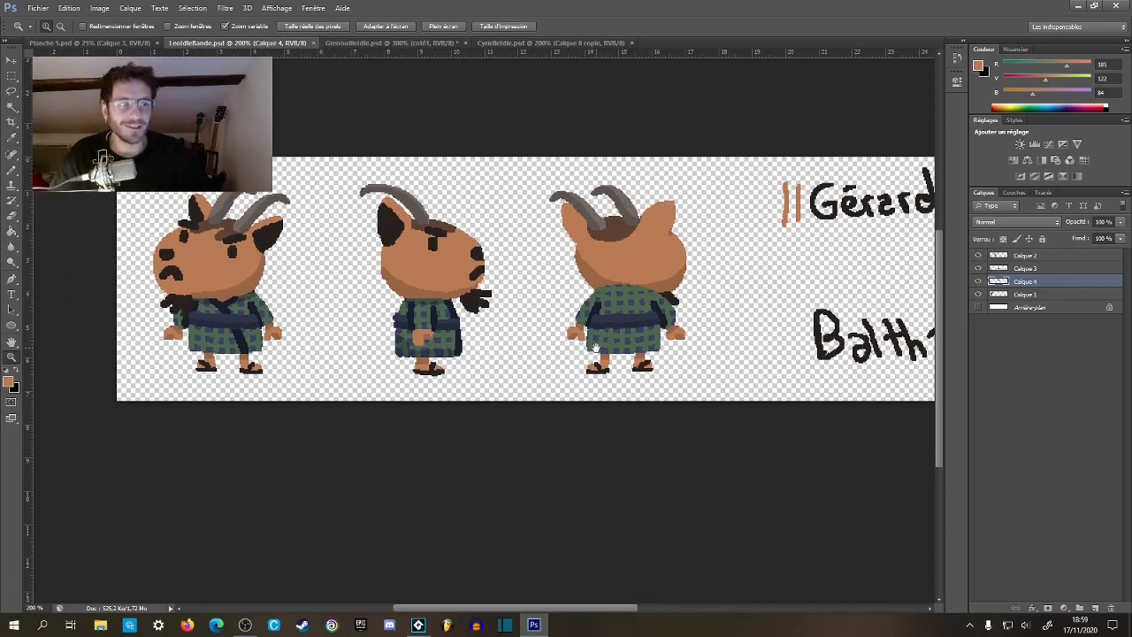
In the goose character file, handwrite the character's name in the goose's dark brown eye colour beneath the side view and save.
click(100, 44)
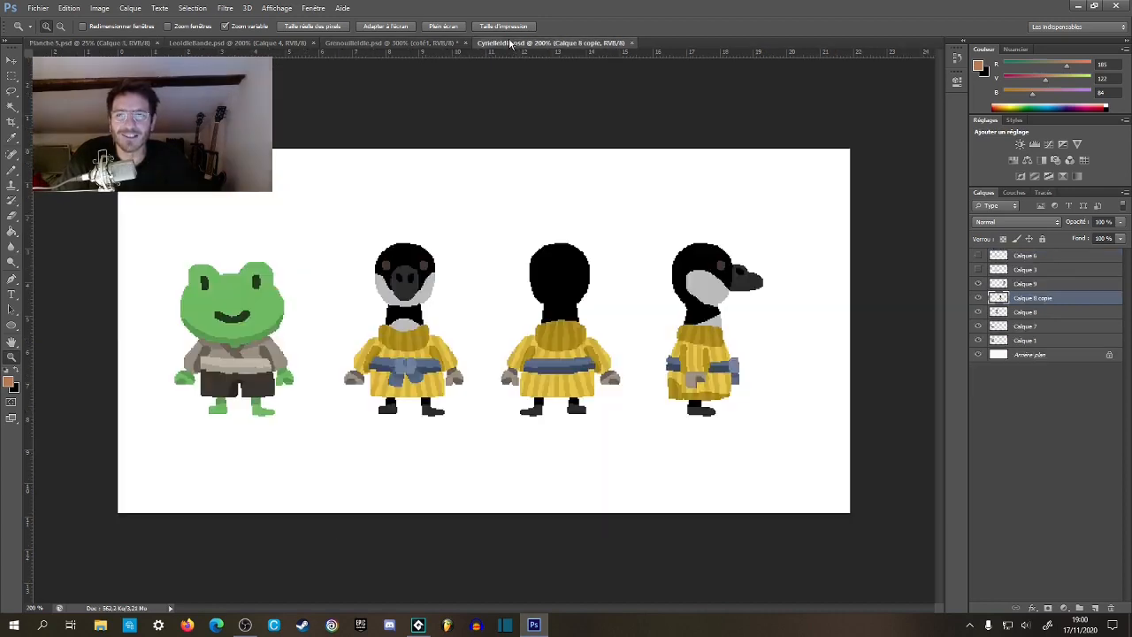
click(509, 43)
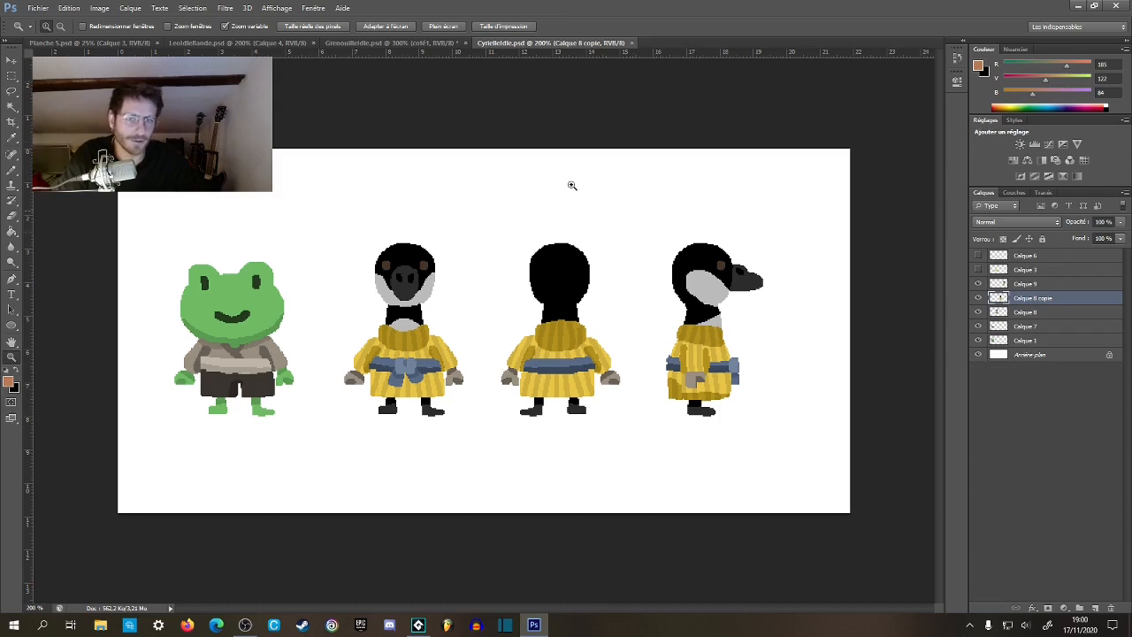
key(b)
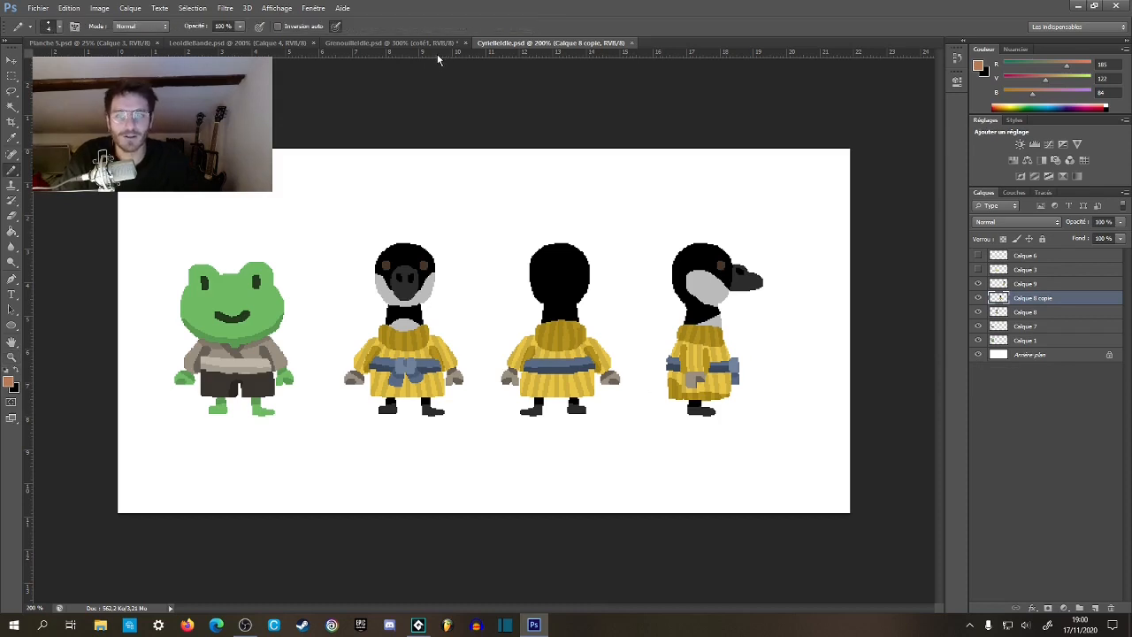
alt+click(722, 264)
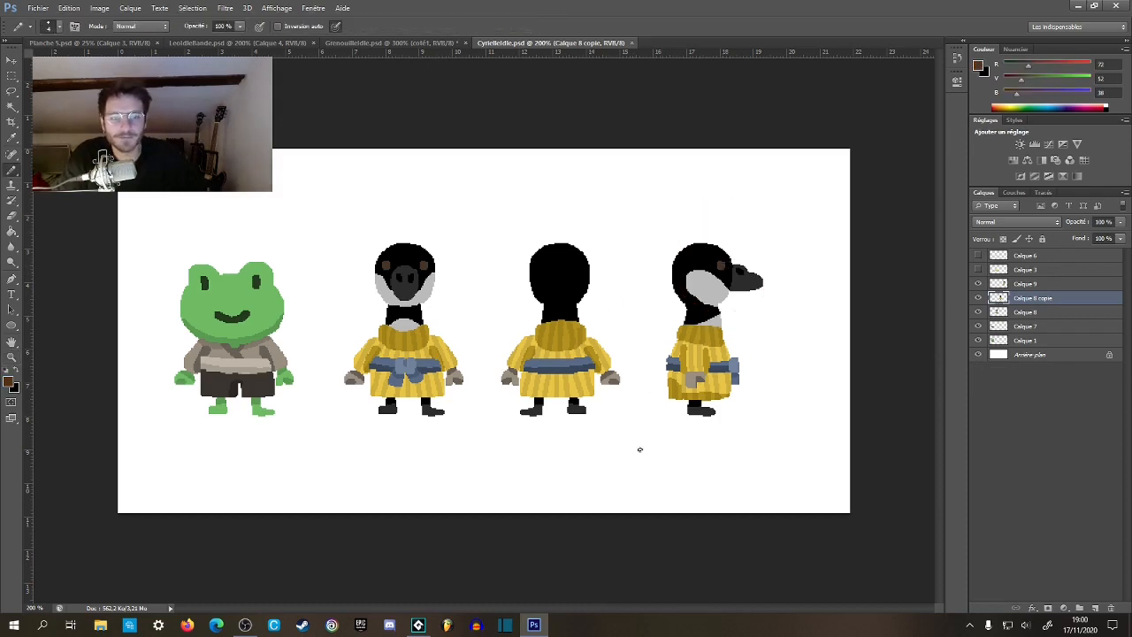
mouse_move(648, 436)
mouse_down()
mouse_move(684, 464)
mouse_move(694, 444)
mouse_move(711, 451)
mouse_move(737, 434)
mouse_move(787, 472)
mouse_up()
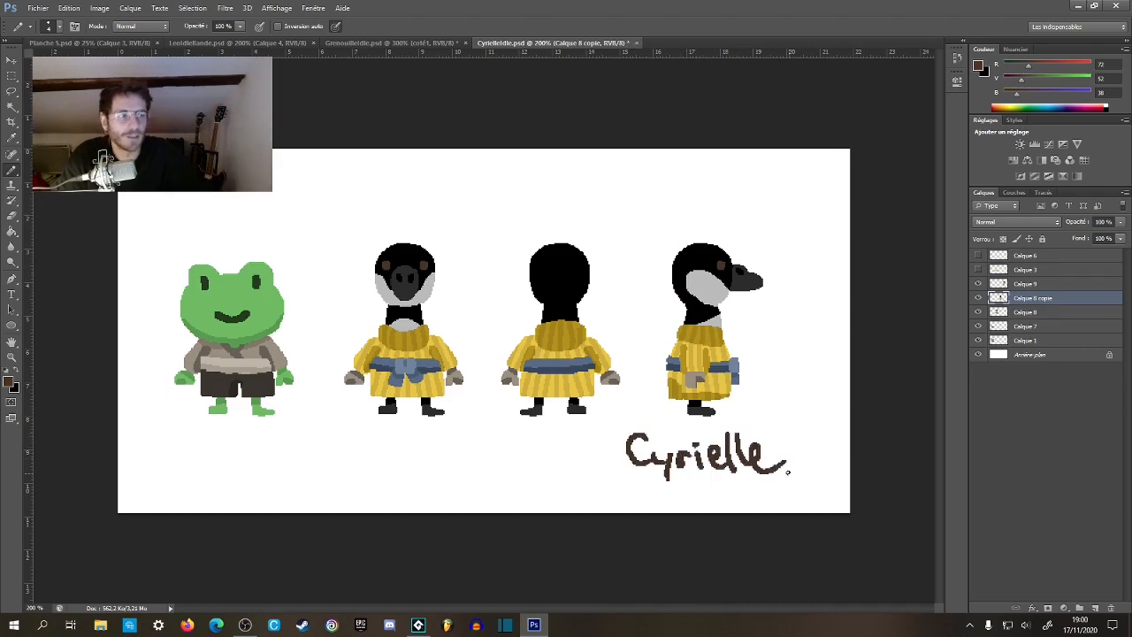
key(ctrl+s)
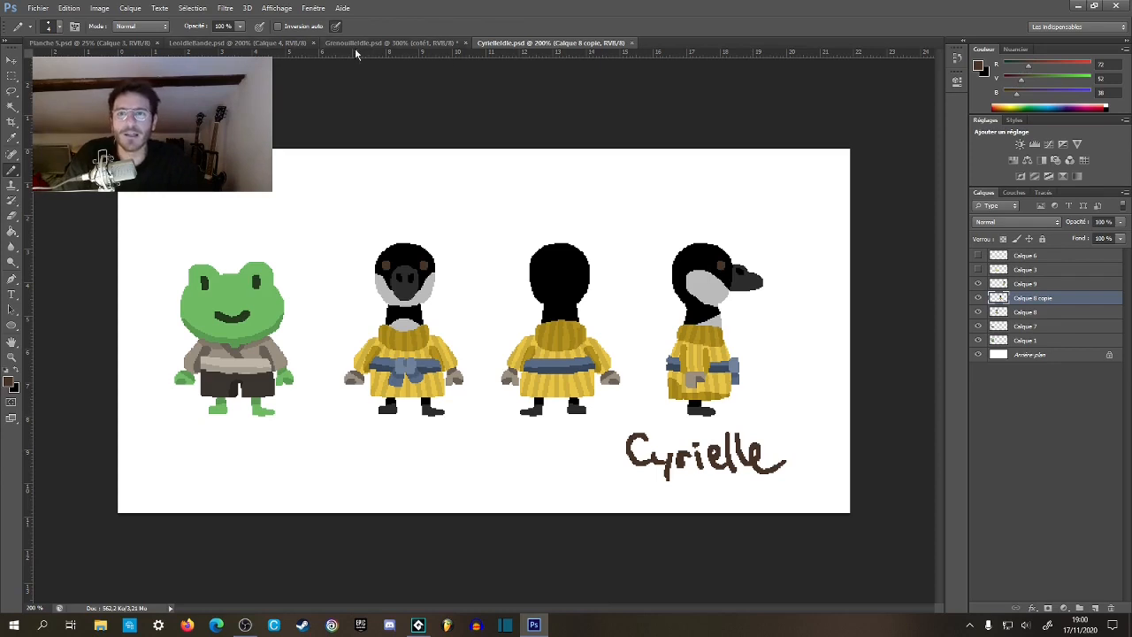
Switch to GameMaker and look through the workspace's open sprite and object editors up to the OSinge Étape code.
click(361, 44)
click(238, 43)
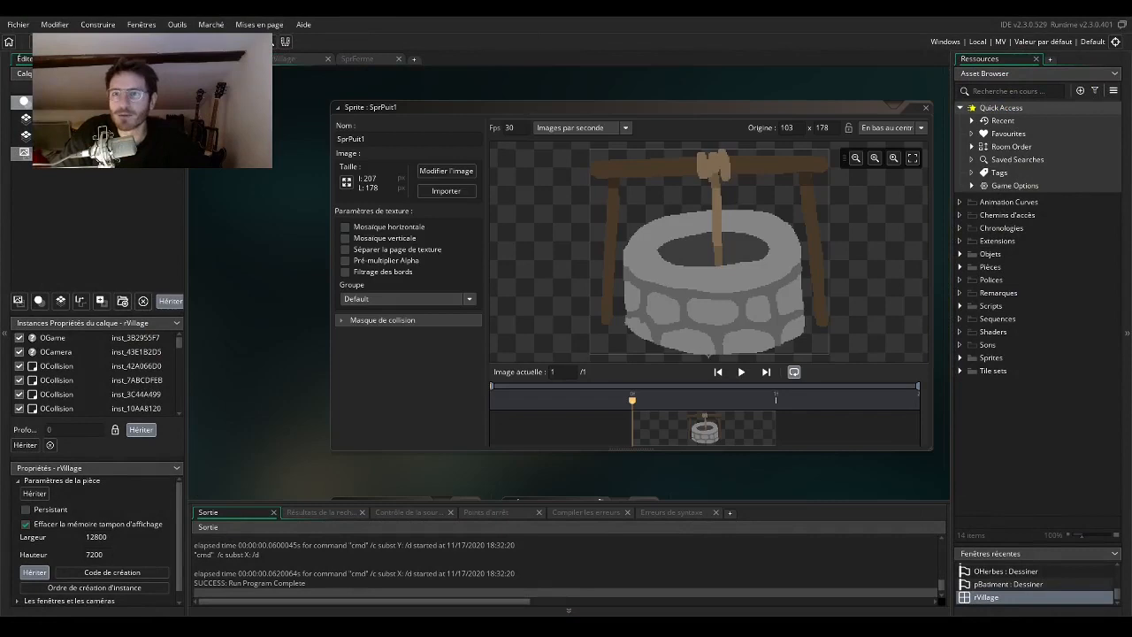
scroll(281, 188, down, 1)
scroll(288, 168, up, 7)
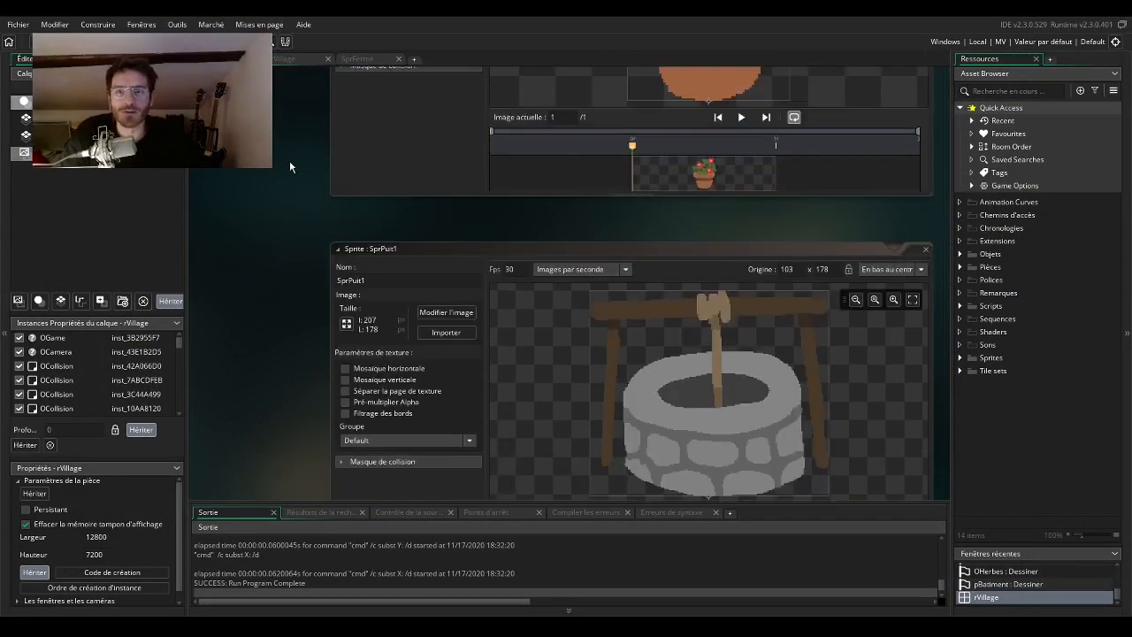
scroll(263, 233, up, 10)
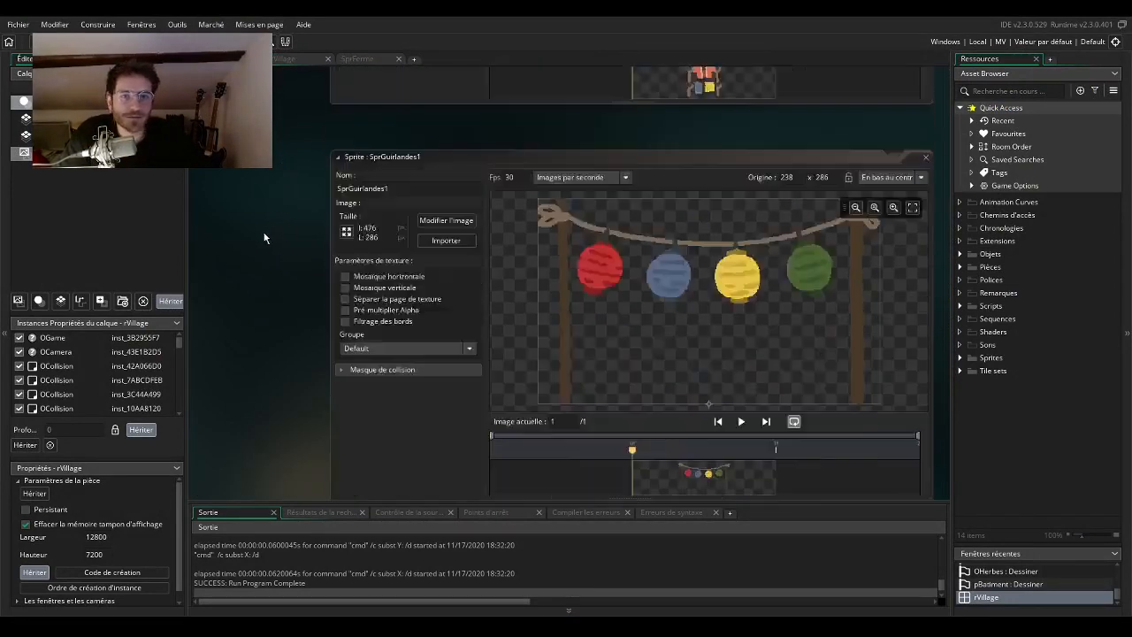
scroll(253, 313, up, 1)
scroll(373, 375, down, 5)
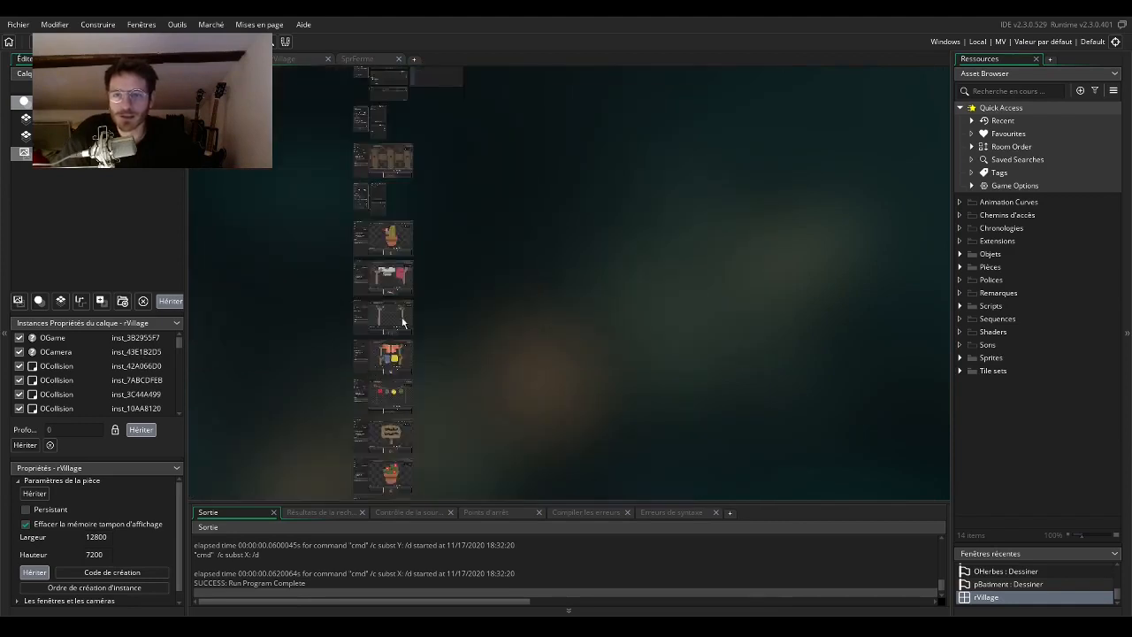
scroll(429, 270, up, 12)
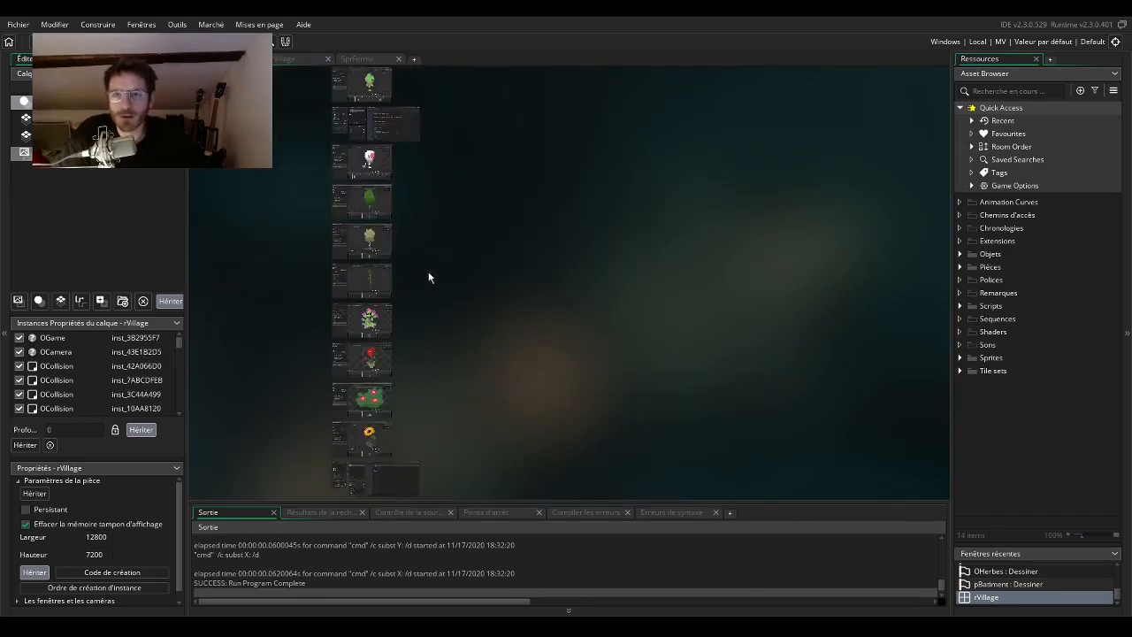
scroll(430, 273, up, 6)
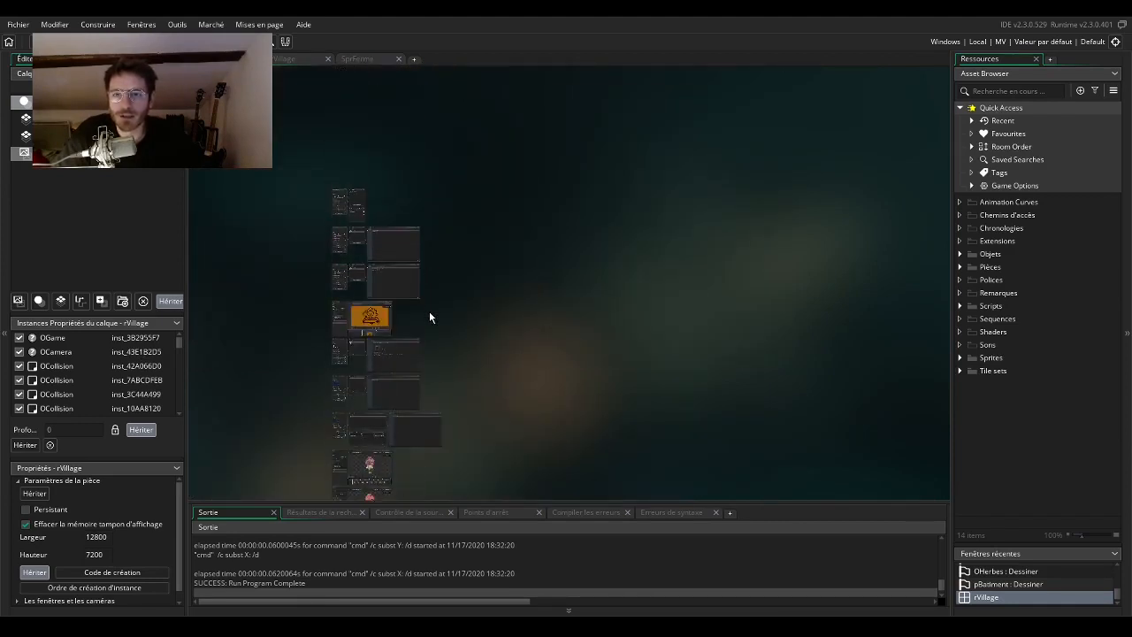
scroll(430, 316, down, 7)
scroll(414, 388, up, 6)
drag(587, 412, 981, 285)
scroll(532, 241, down, 3)
scroll(532, 243, up, 3)
scroll(533, 244, down, 2)
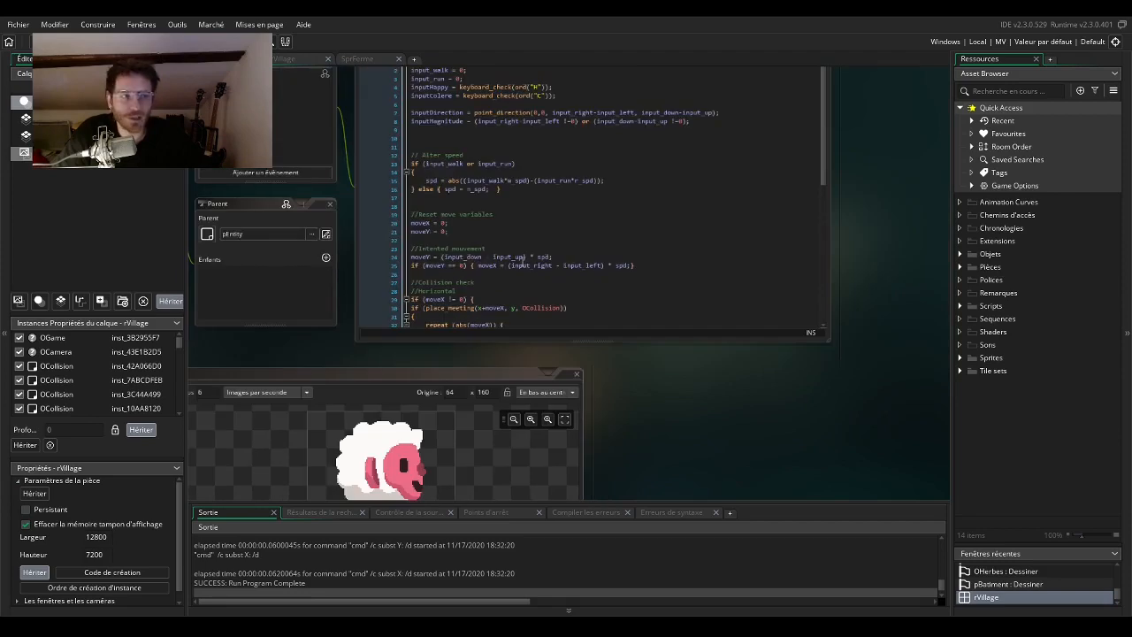
scroll(522, 260, up, 1)
scroll(537, 266, up, 2)
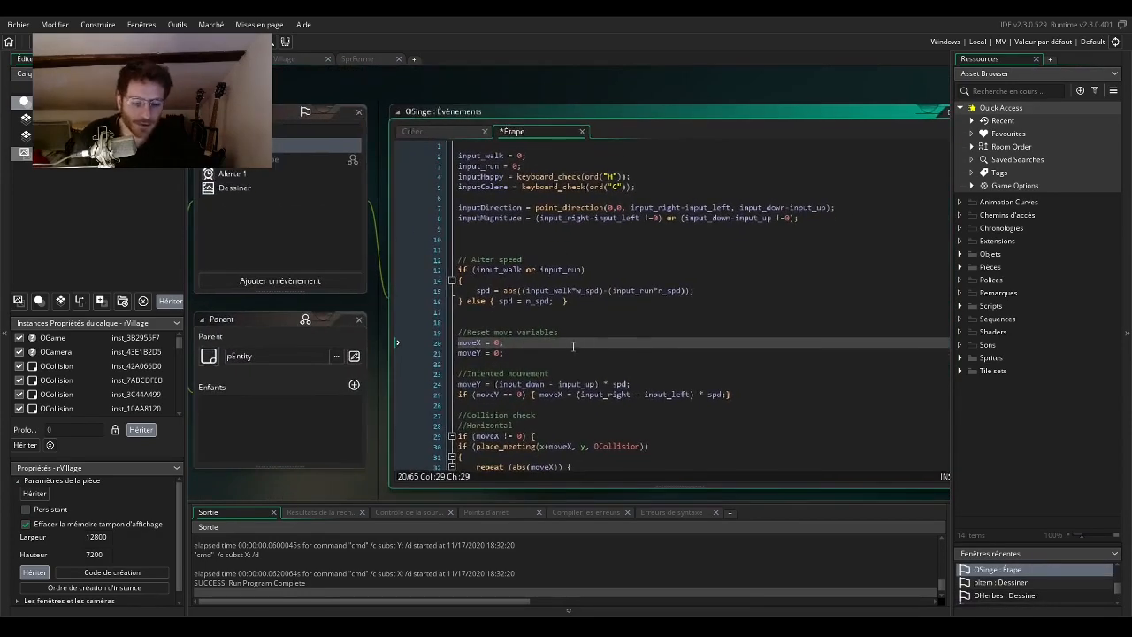
End the moveX = 0; line under Reset move variables in OSinge's Étape code directly after its semicolon.
drag(585, 343, 511, 349)
text(;)
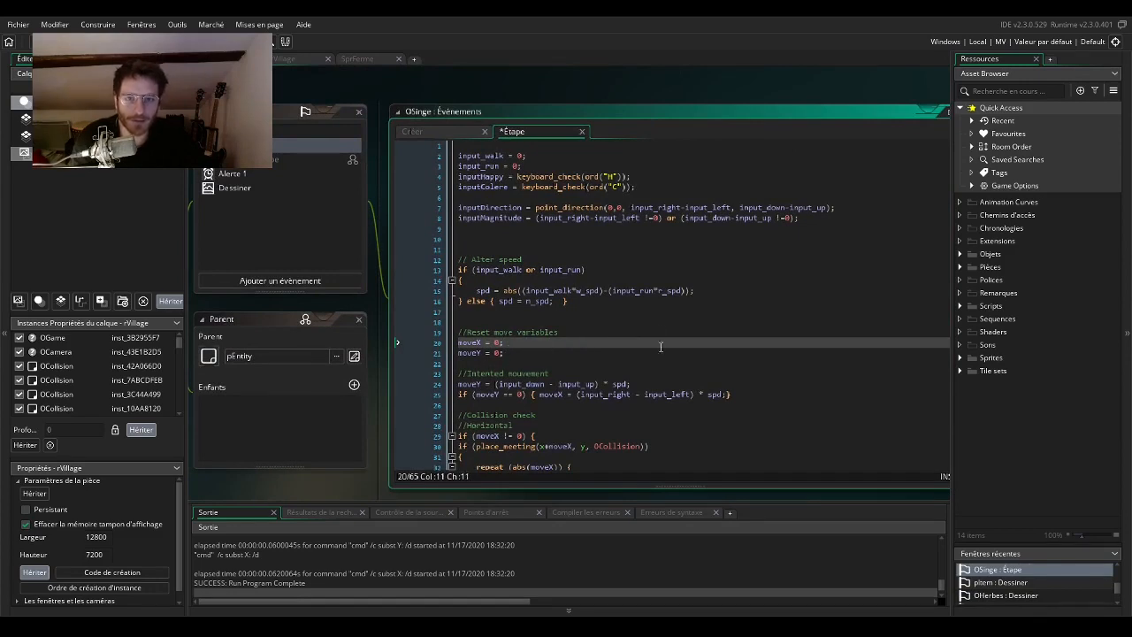
drag(257, 337, 196, 306)
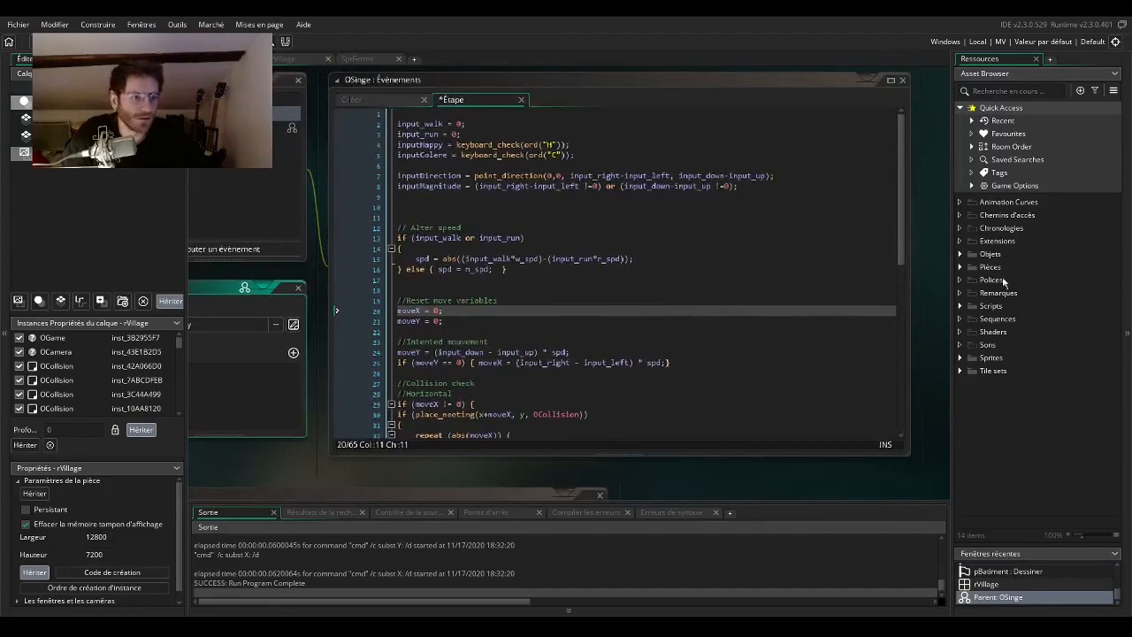
Expand the Objets folder, show the rVillage room and select the frog player instance above the triangular-roofed house.
click(961, 254)
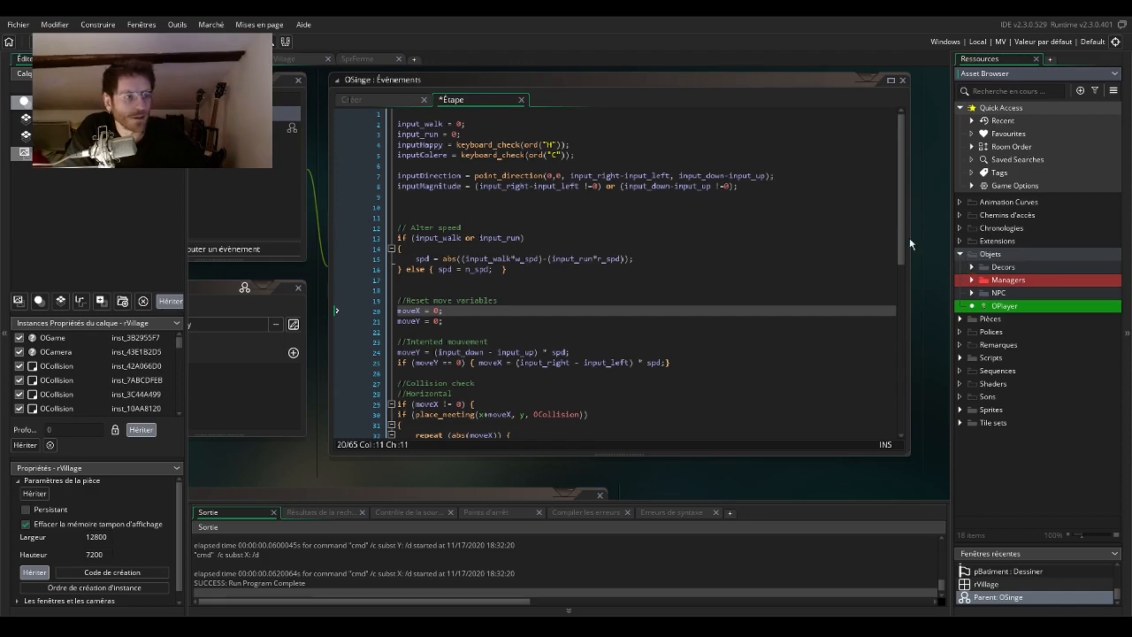
click(301, 59)
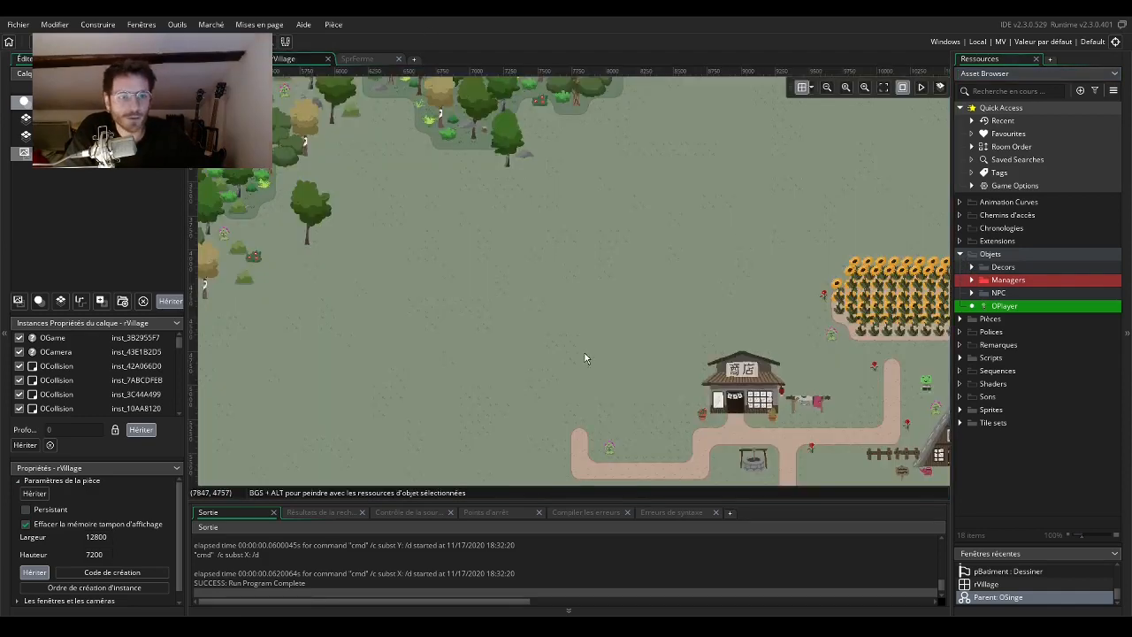
scroll(345, 253, up, 4)
drag(494, 343, 506, 328)
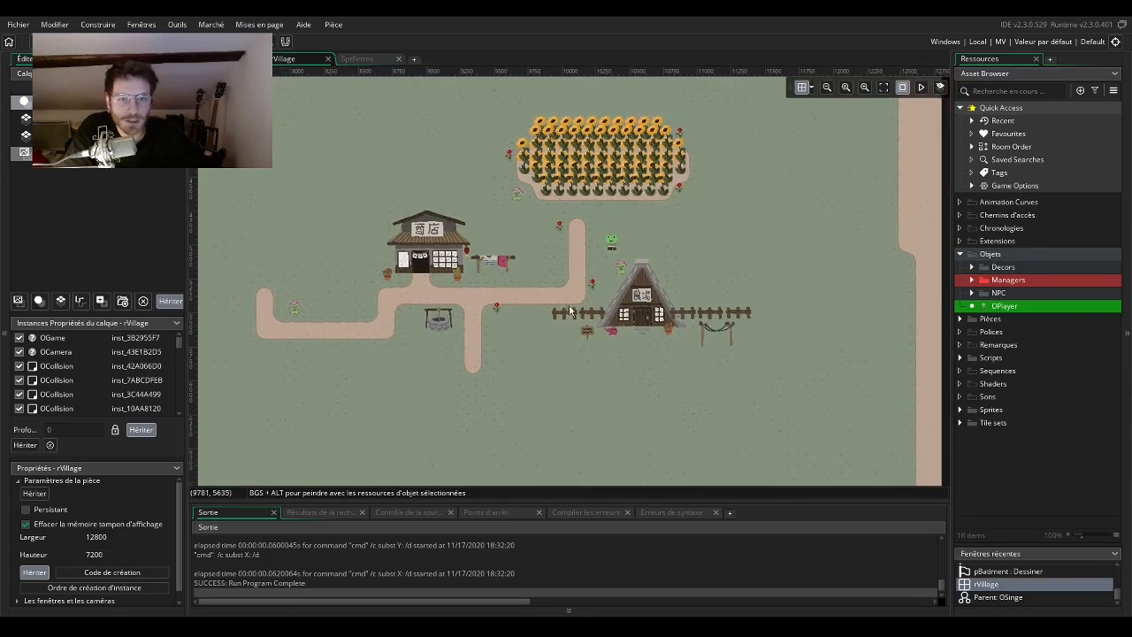
click(610, 244)
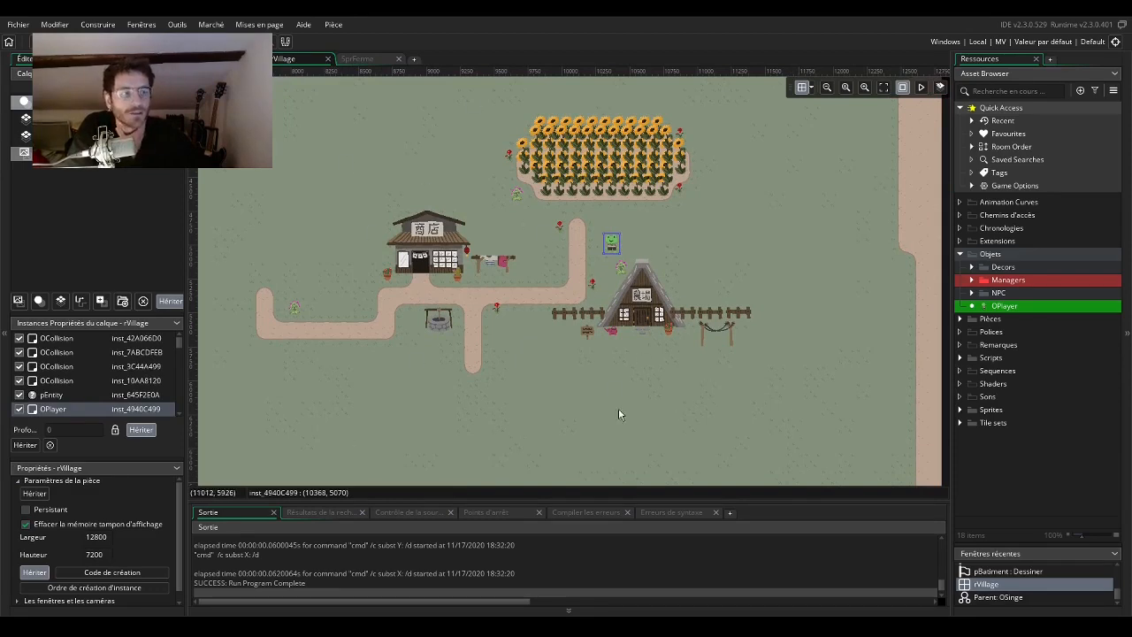
Check the Decors object folder, then open the OPlayer object and examine its Créer event code.
click(972, 268)
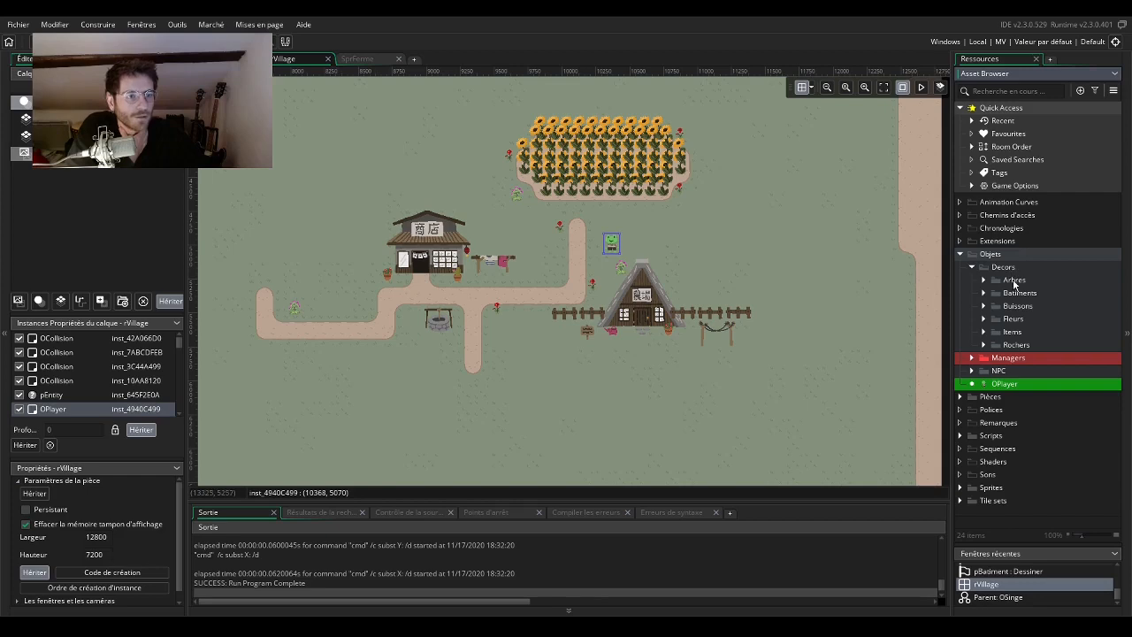
click(973, 269)
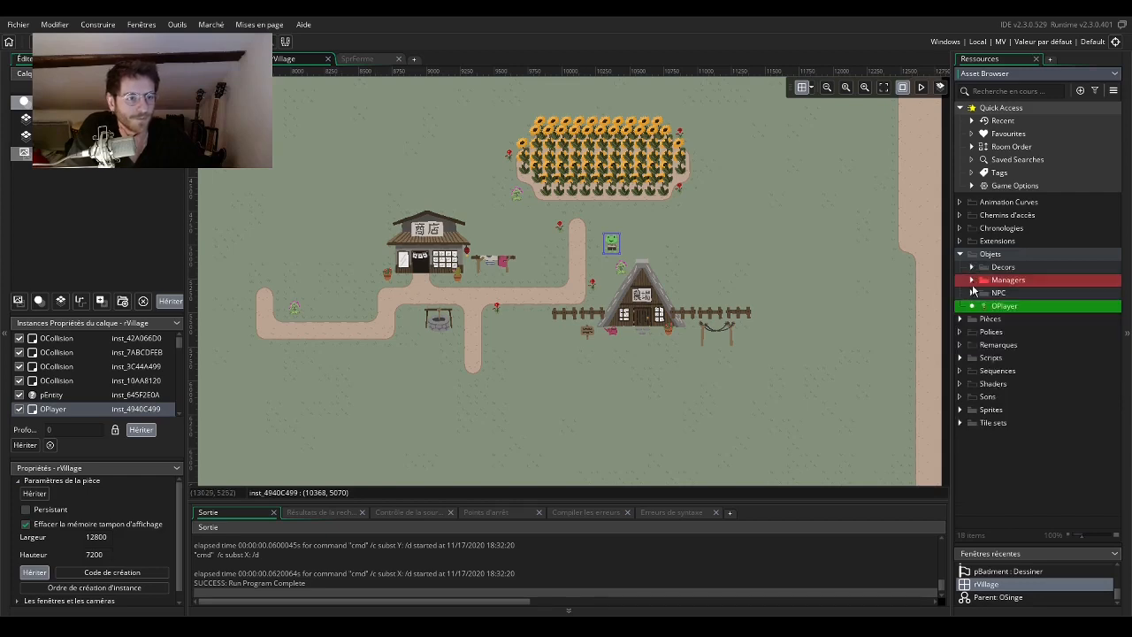
double_click(982, 308)
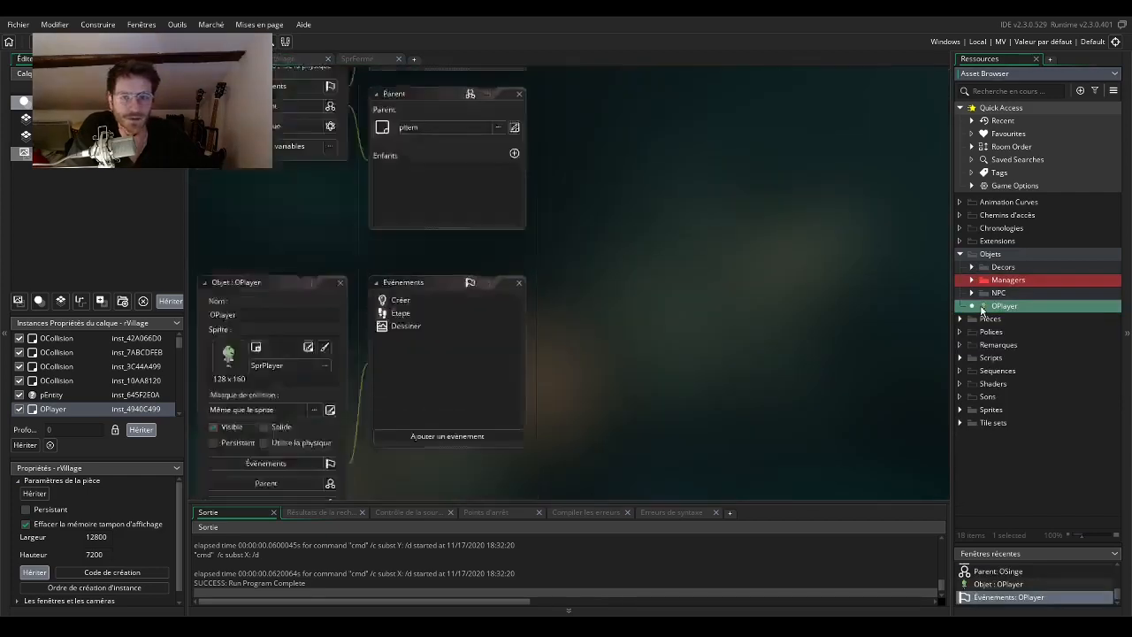
click(400, 170)
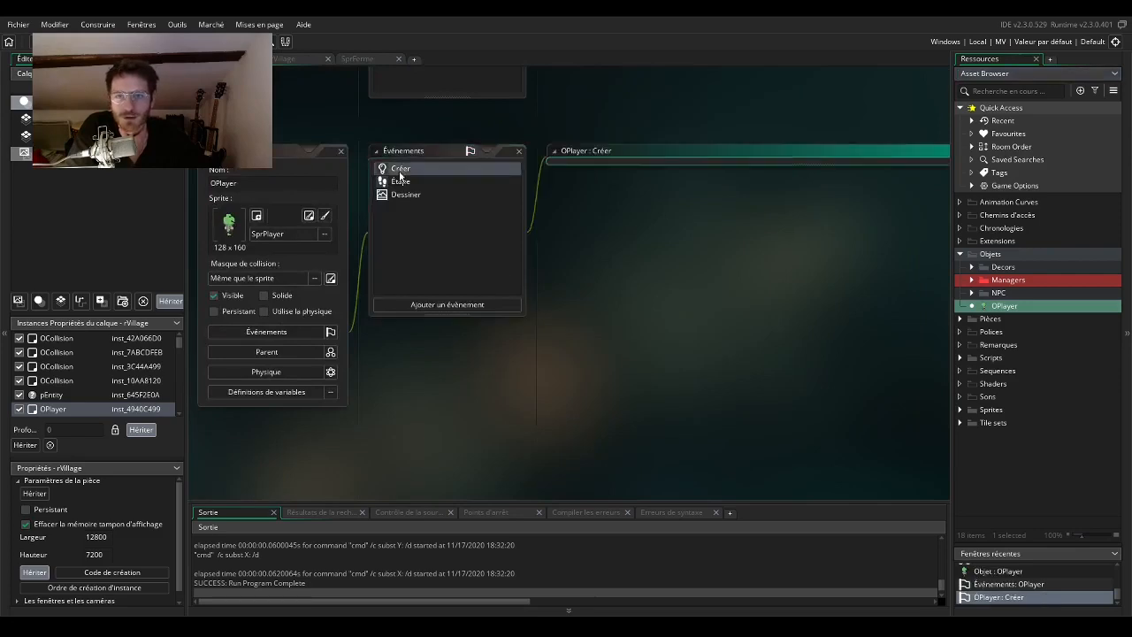
drag(361, 330, 499, 334)
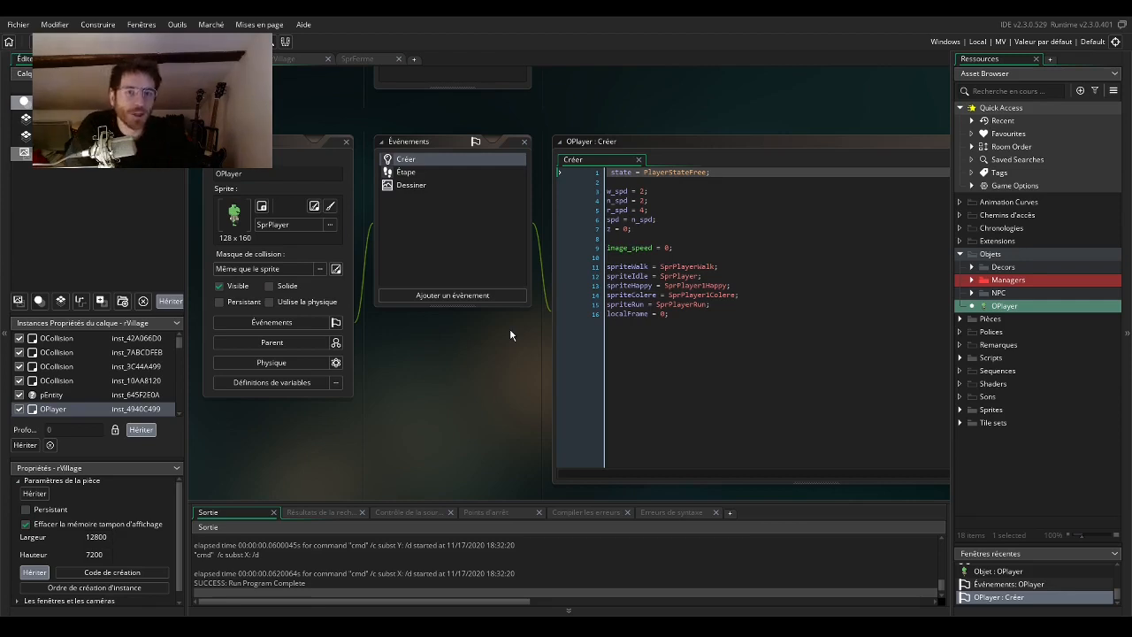
mouse_move(513, 363)
mouse_down()
mouse_move(478, 369)
mouse_move(502, 370)
mouse_up()
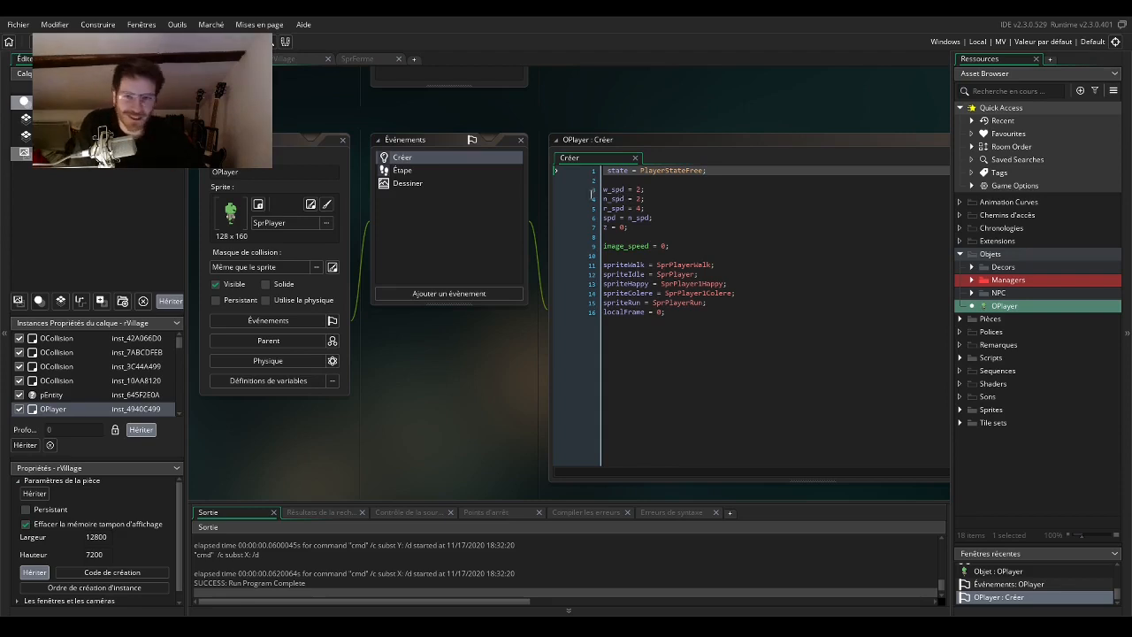
Open OPlayer's Étape event and examine its keyboard input and movement code.
click(440, 170)
mouse_move(423, 391)
mouse_down()
mouse_move(394, 353)
mouse_move(415, 375)
mouse_up()
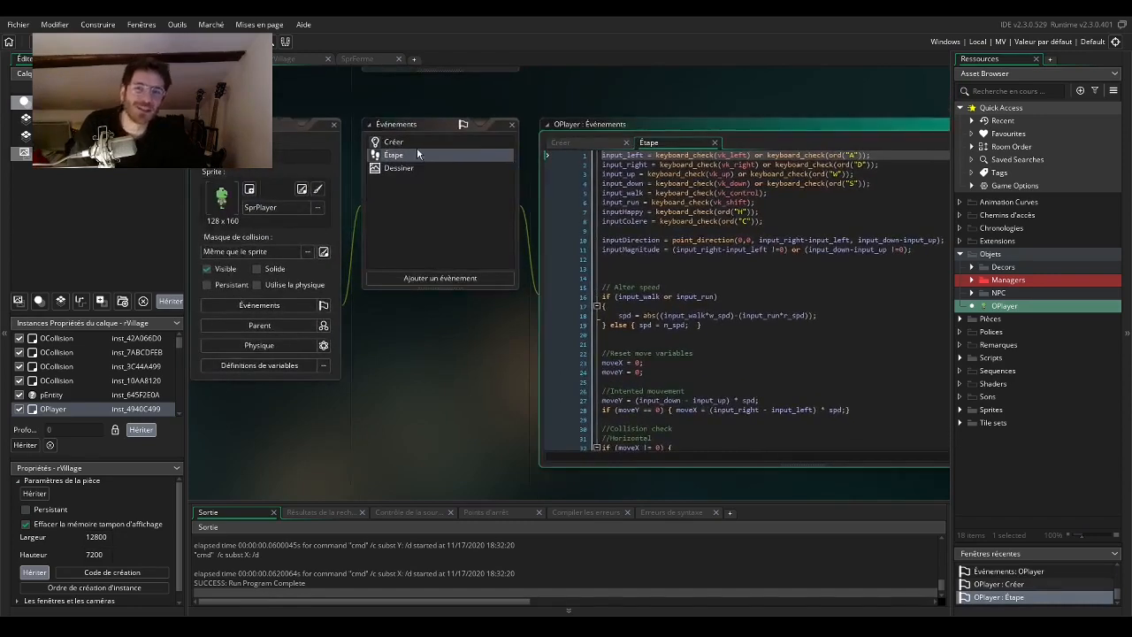
click(417, 145)
click(416, 152)
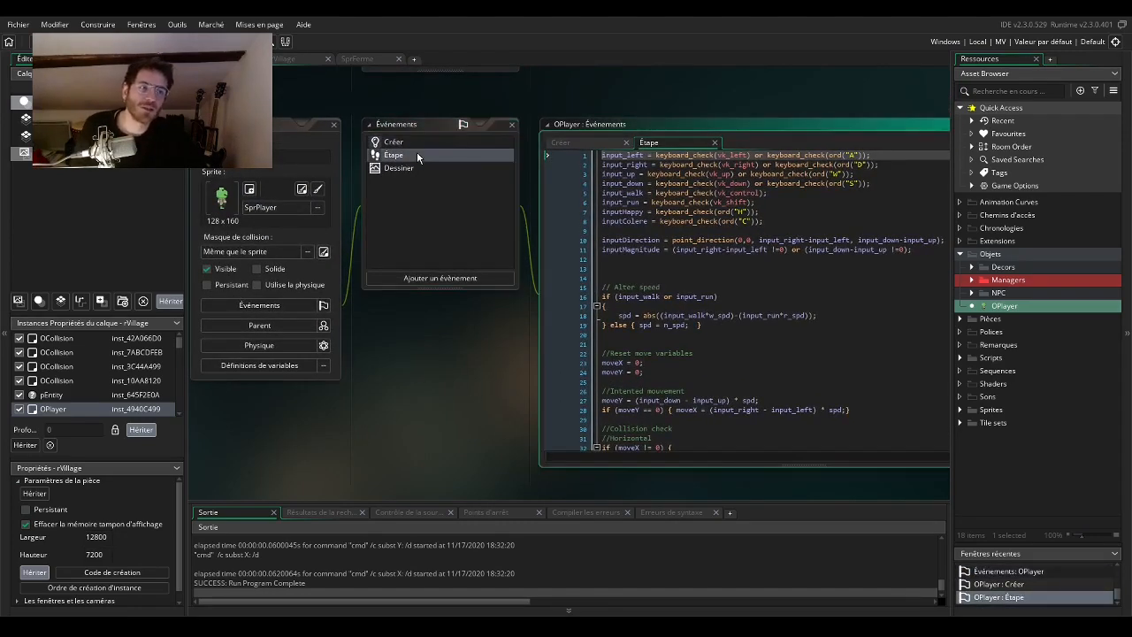
Examine the keyboard input lines at the start of OPlayer's Étape code, highlighting the input_left line.
click(420, 168)
click(408, 156)
drag(474, 420, 315, 419)
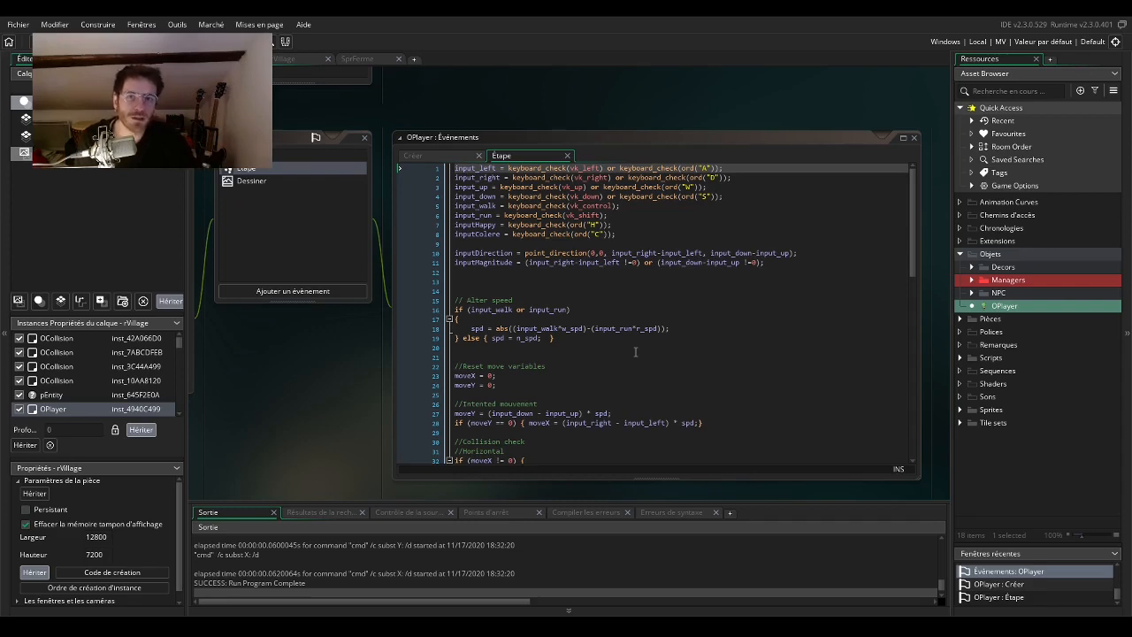
drag(455, 168, 621, 168)
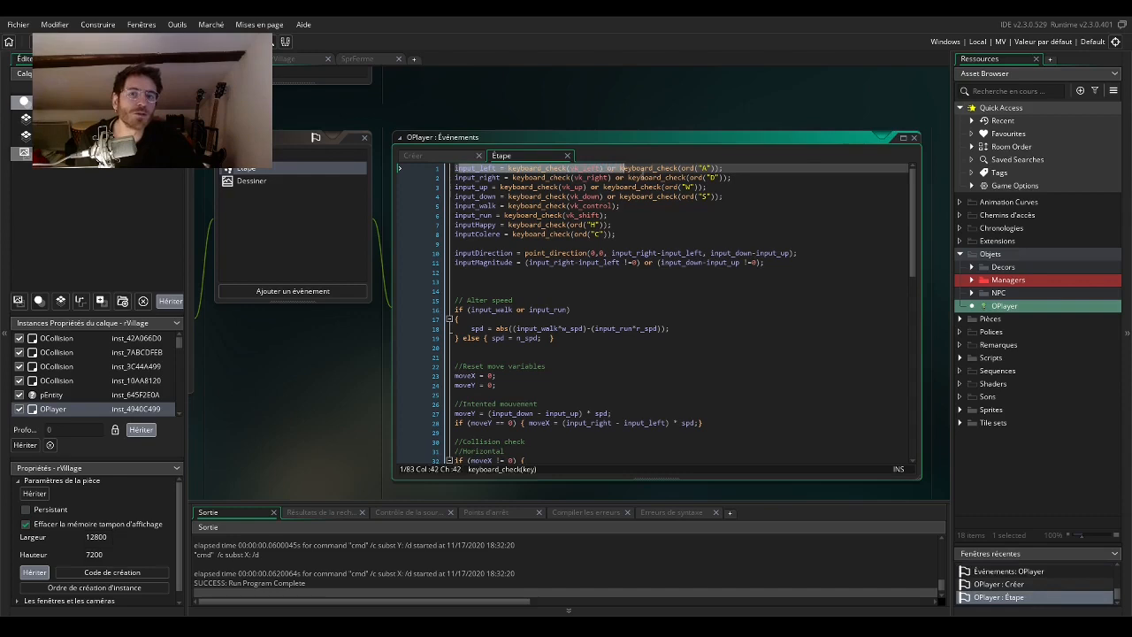
click(768, 179)
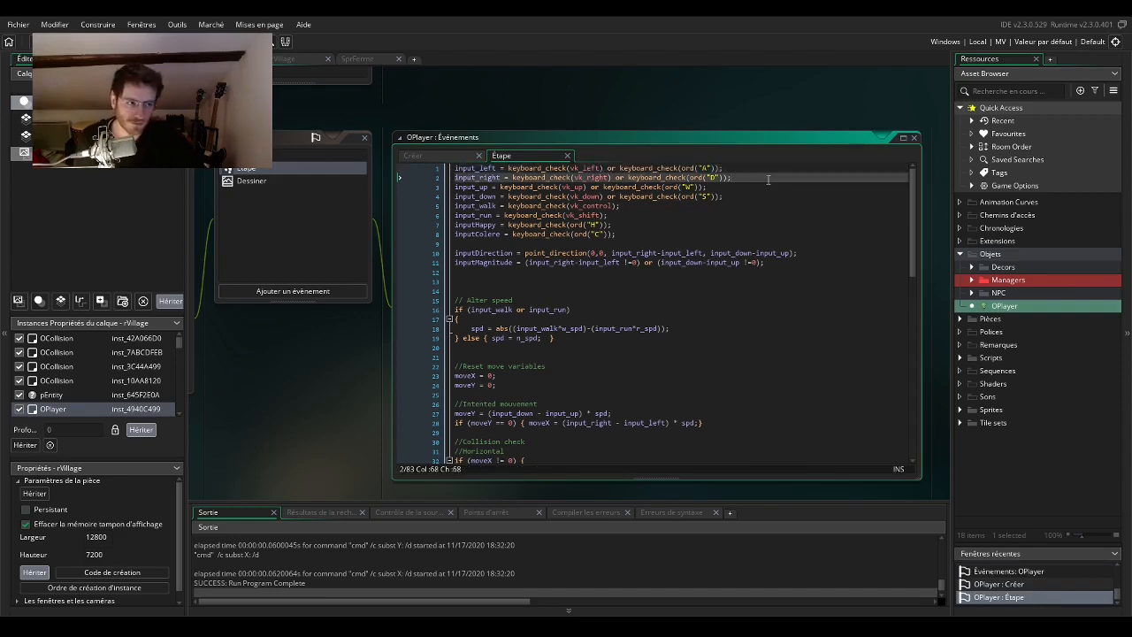
click(798, 224)
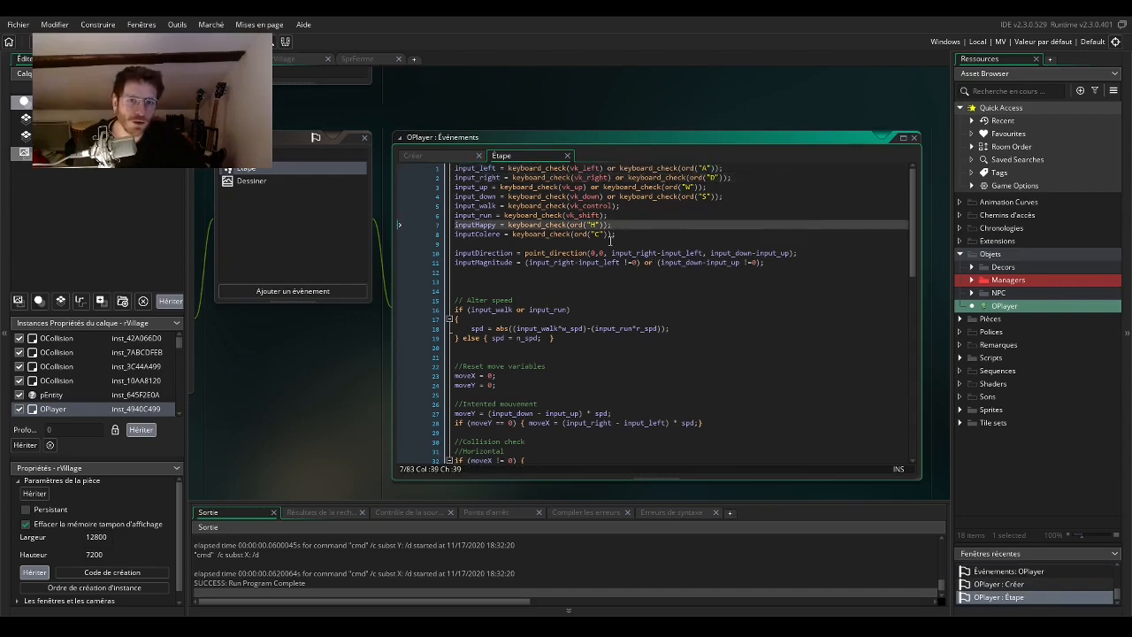
scroll(671, 297, down, 4)
scroll(580, 168, up, 4)
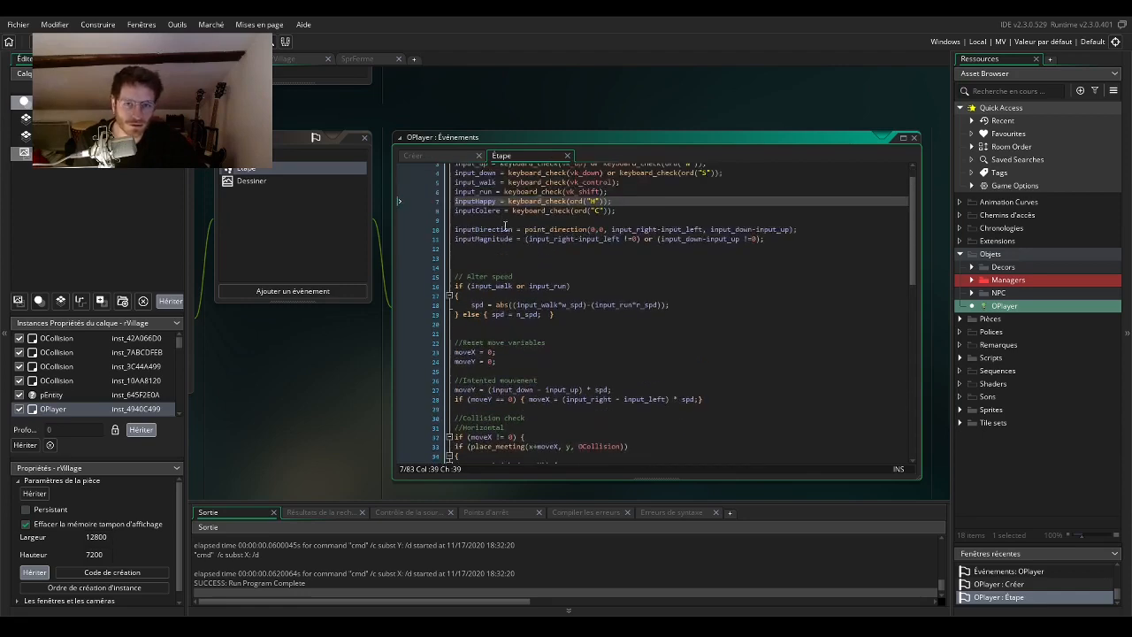
drag(455, 168, 723, 168)
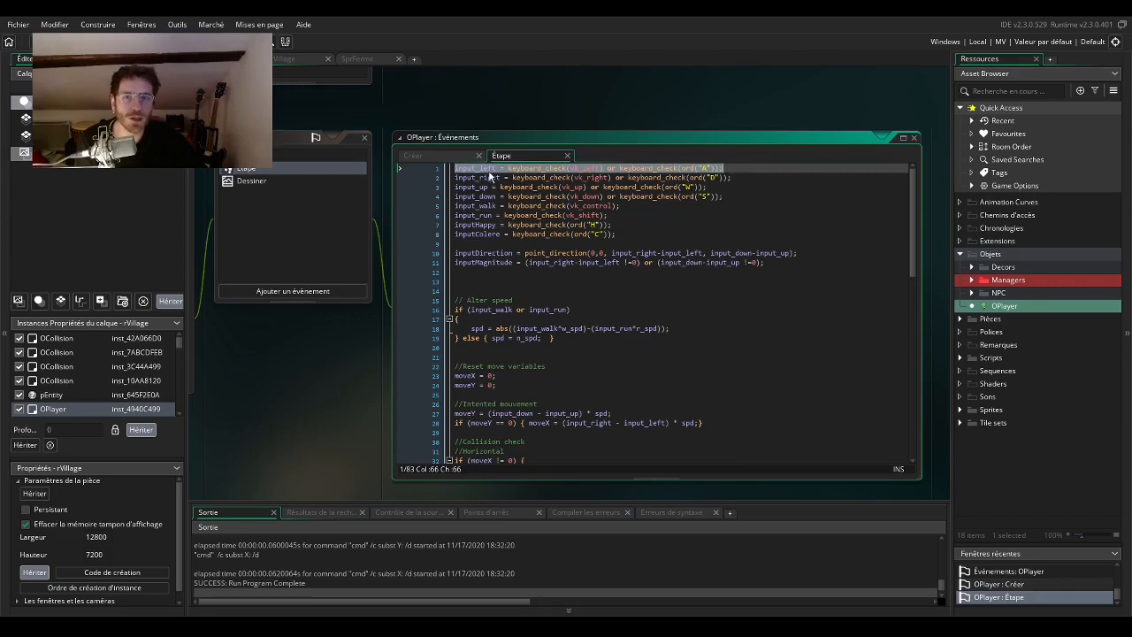
click(498, 168)
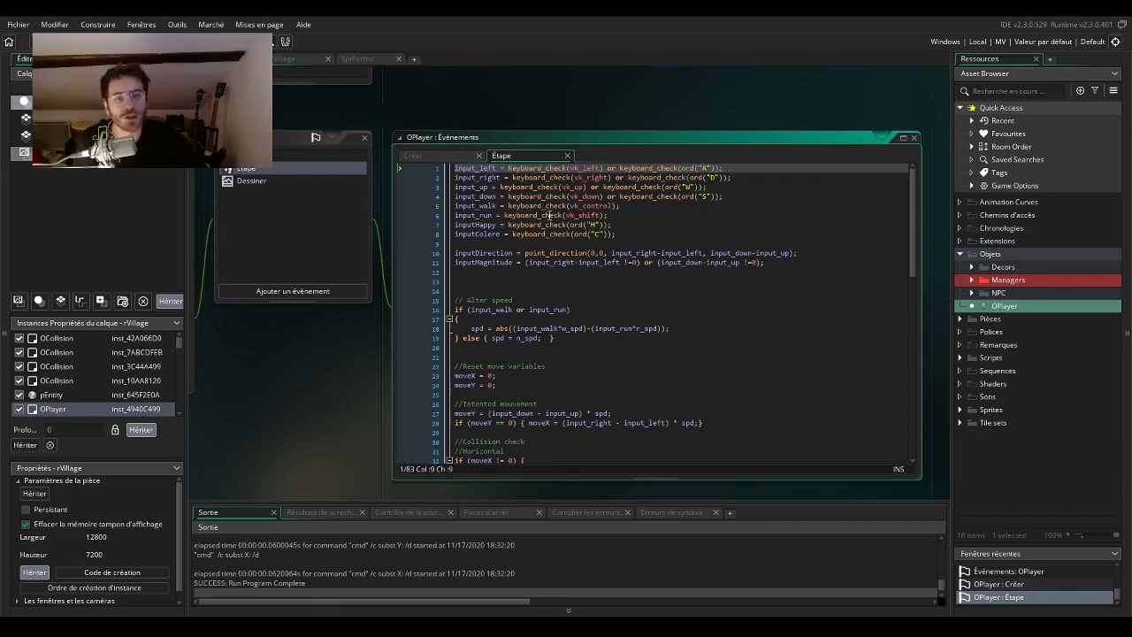
Examine the reset and intended movement lines of OPlayer's Étape code, highlighting the moveY calculation.
scroll(529, 232, down, 3)
scroll(529, 232, down, 6)
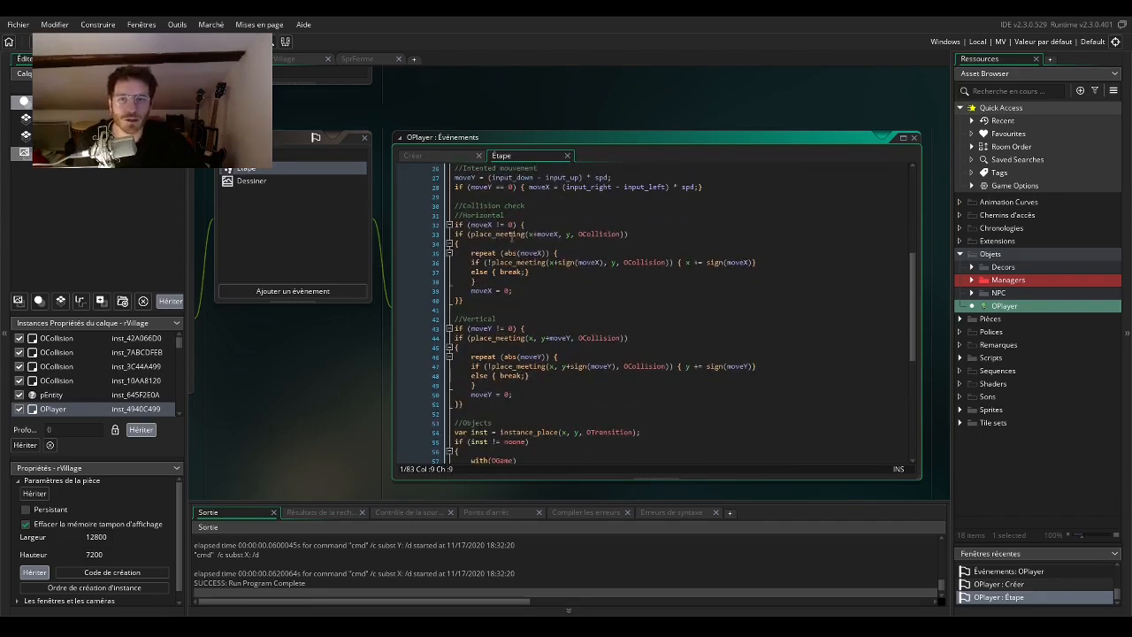
scroll(497, 235, up, 4)
scroll(505, 257, down, 4)
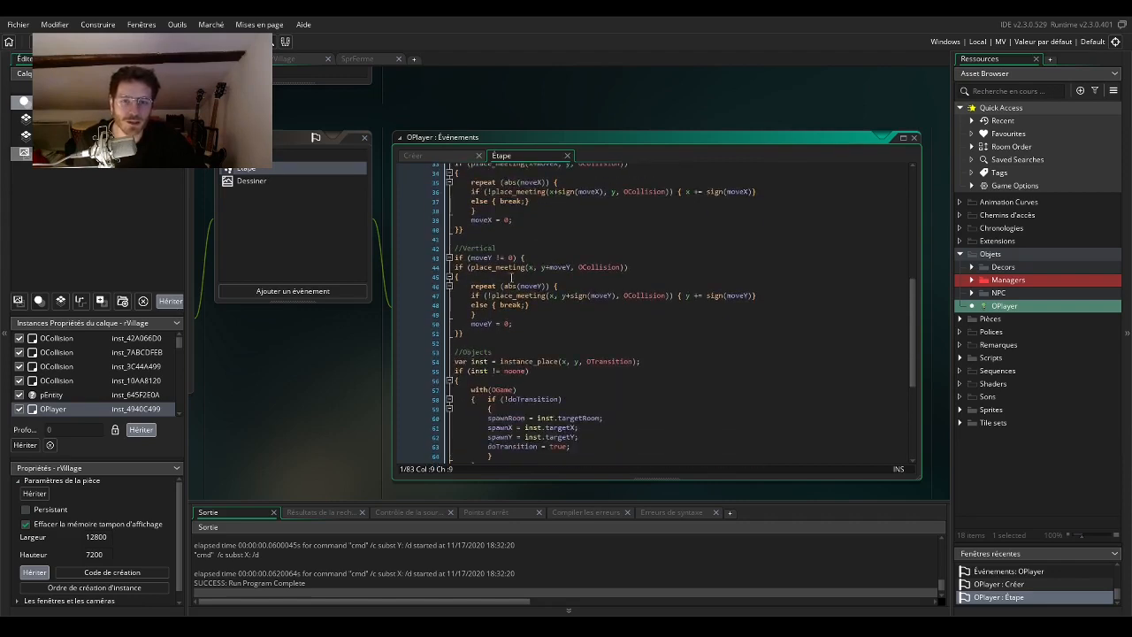
scroll(508, 273, up, 4)
drag(457, 272, 618, 276)
click(619, 235)
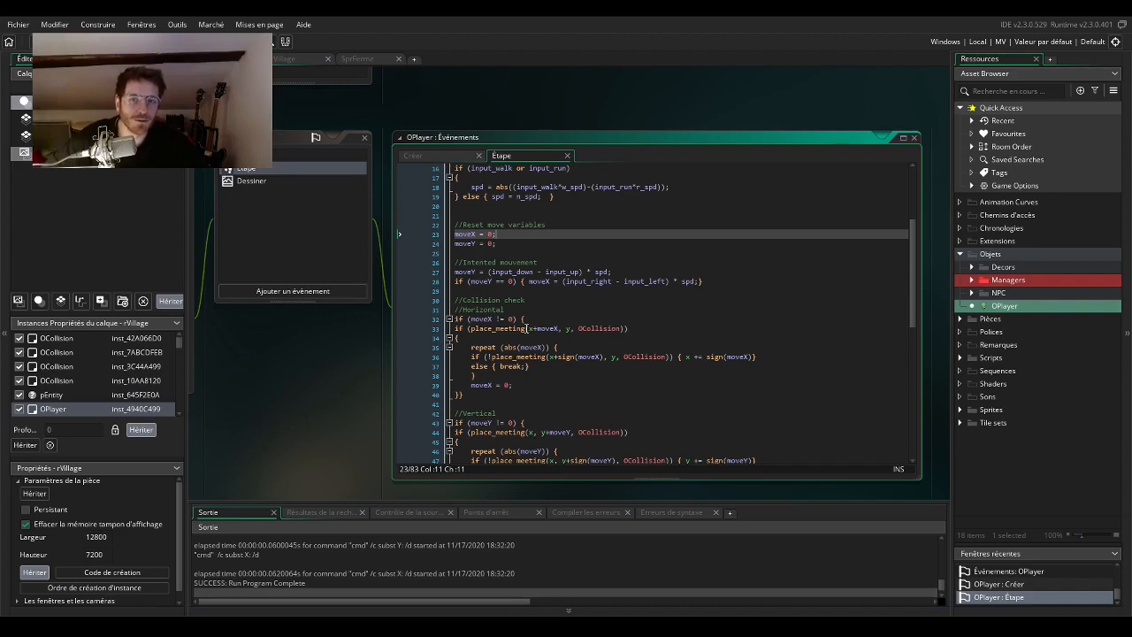
Read through the collision checks, OTransition handling and apply-movement section of OPlayer's Étape code, and return to its beginning.
scroll(535, 252, down, 5)
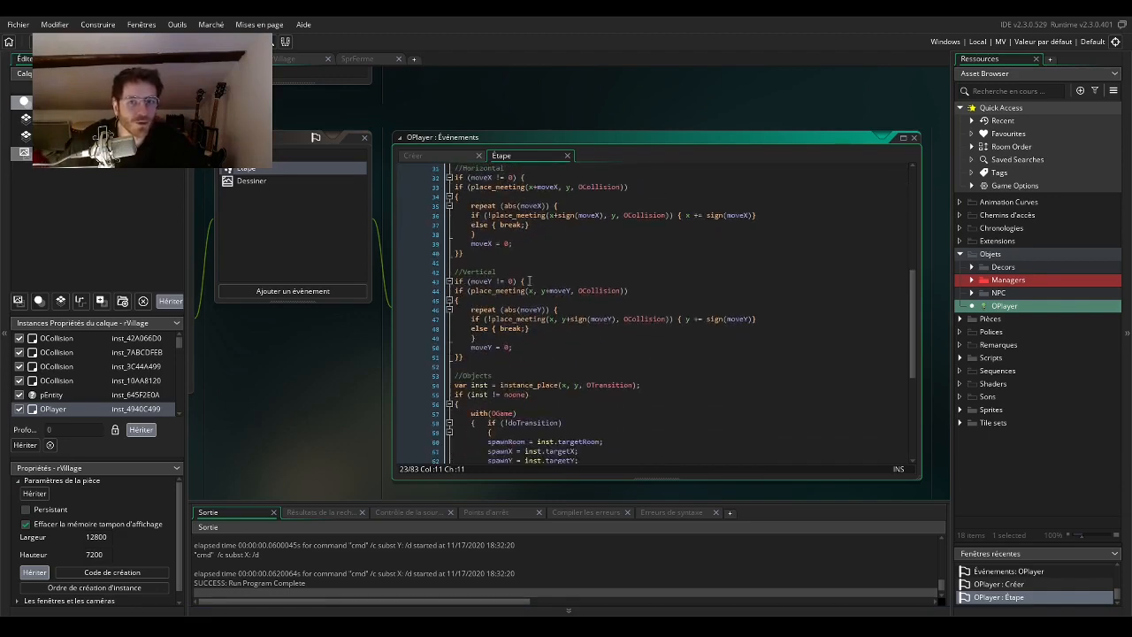
scroll(587, 277, down, 3)
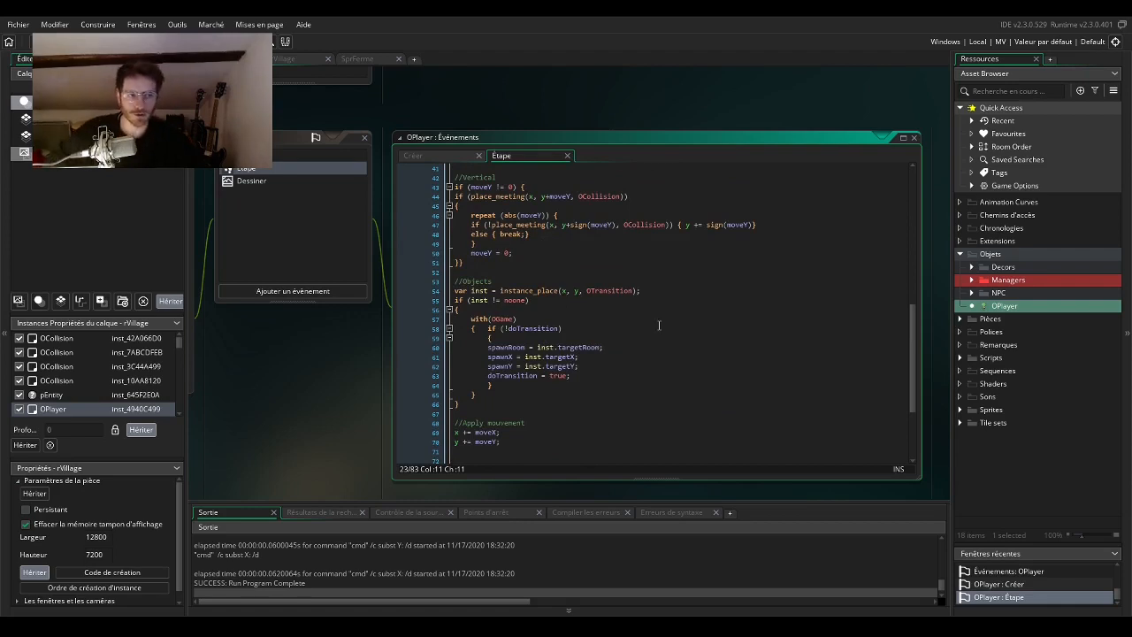
scroll(659, 326, down, 1)
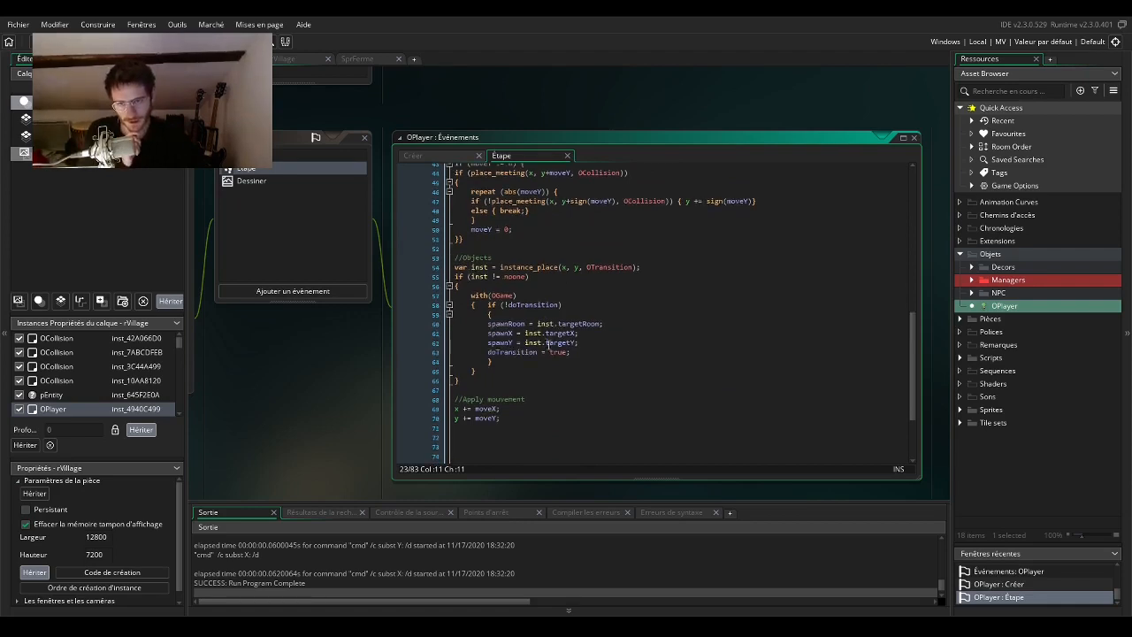
scroll(663, 307, down, 3)
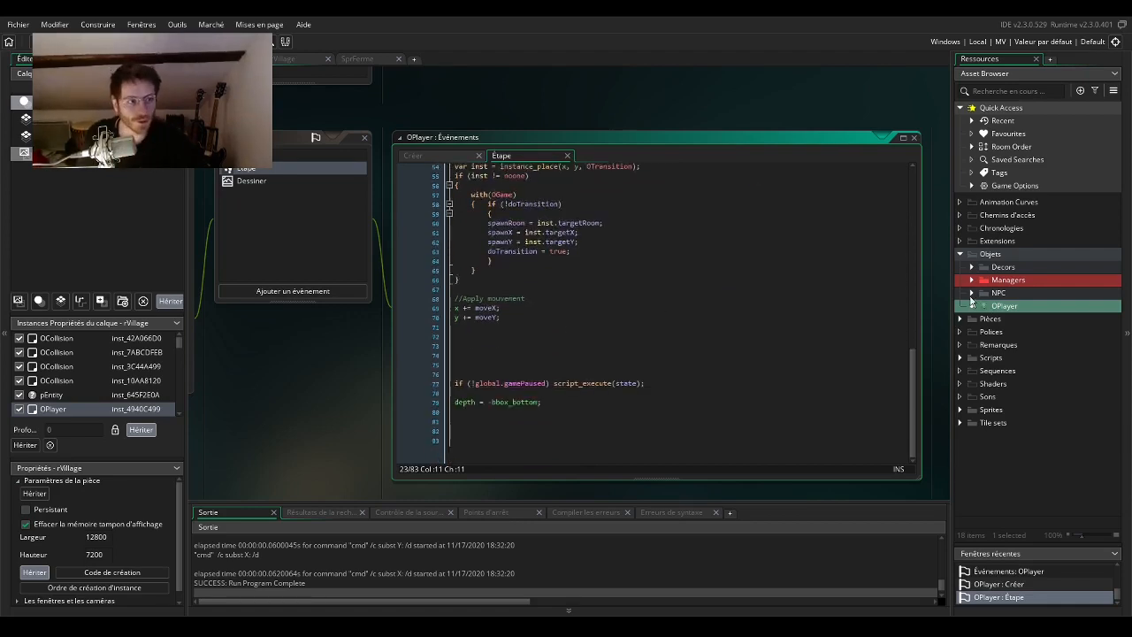
scroll(754, 331, up, 2)
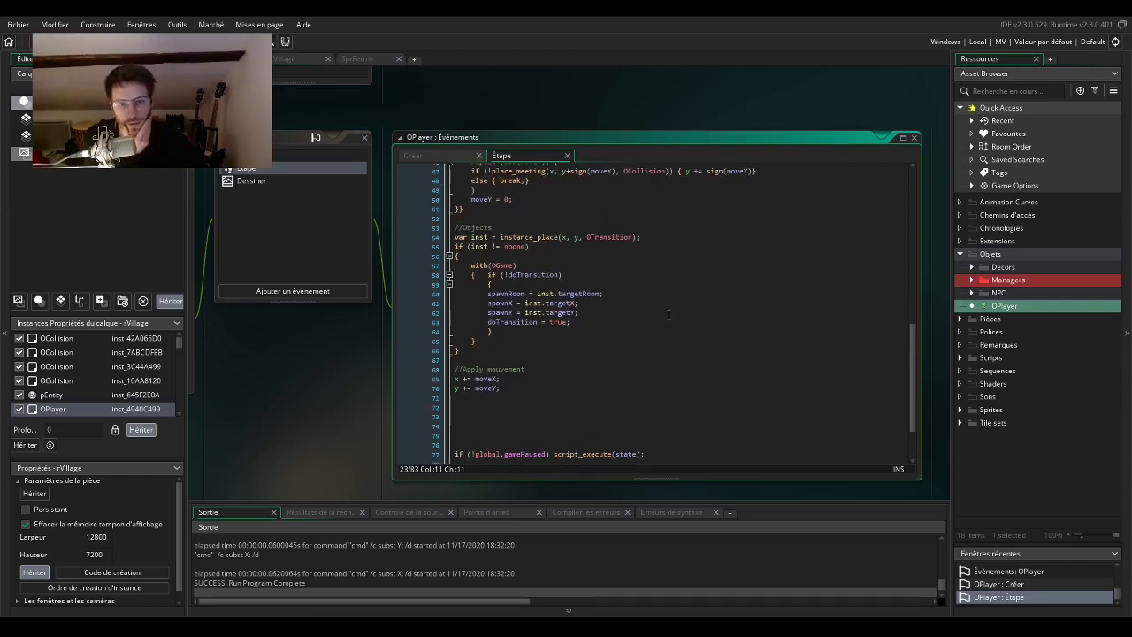
scroll(585, 339, up, 5)
scroll(585, 339, up, 10)
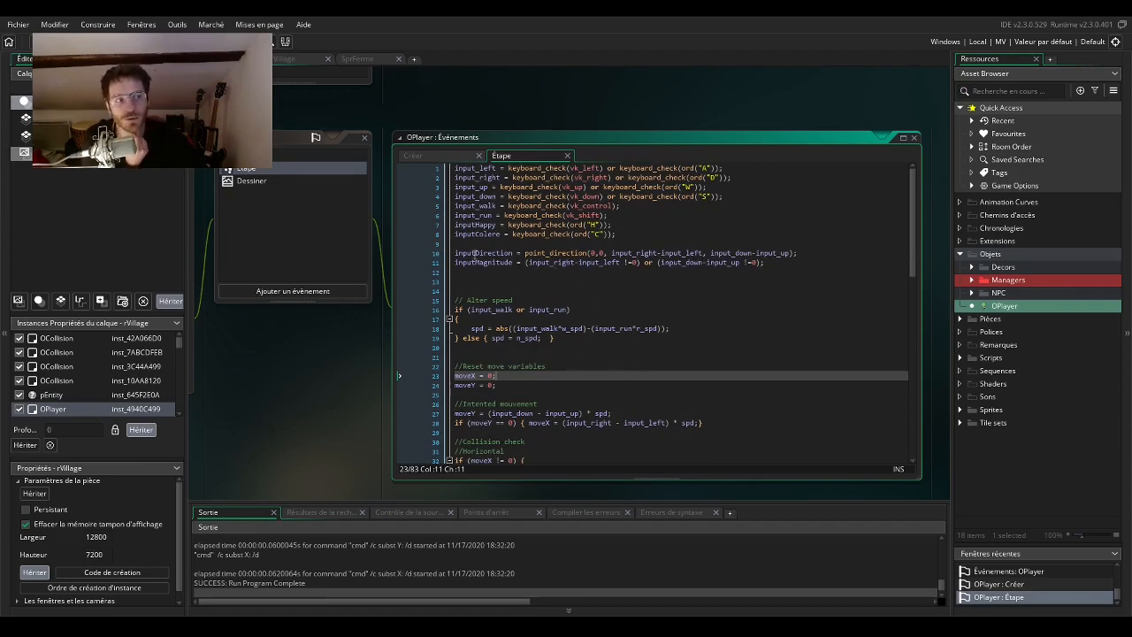
Open OPlayer's Dessiner event to examine its sprite drawing code, and check the player instance in the rVillage room.
click(286, 181)
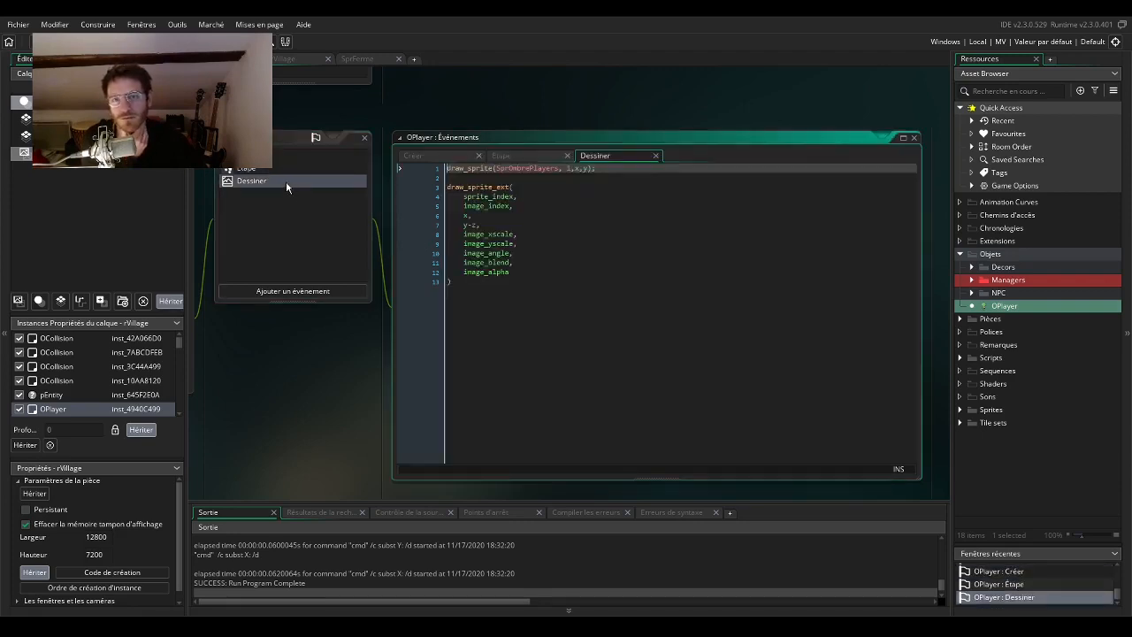
drag(311, 374, 449, 370)
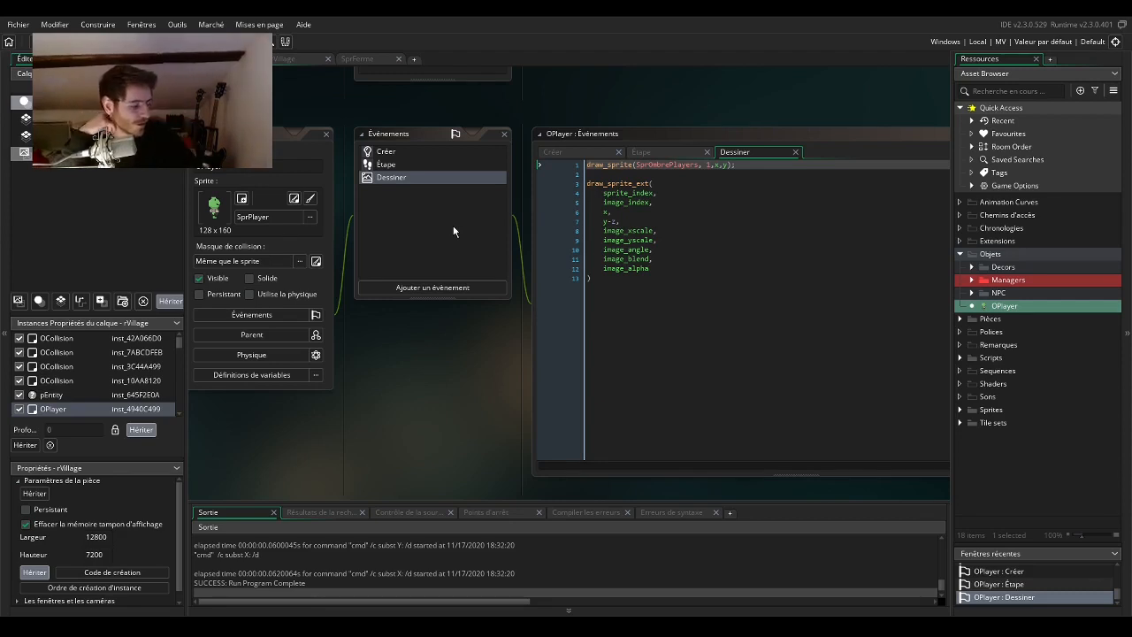
click(290, 60)
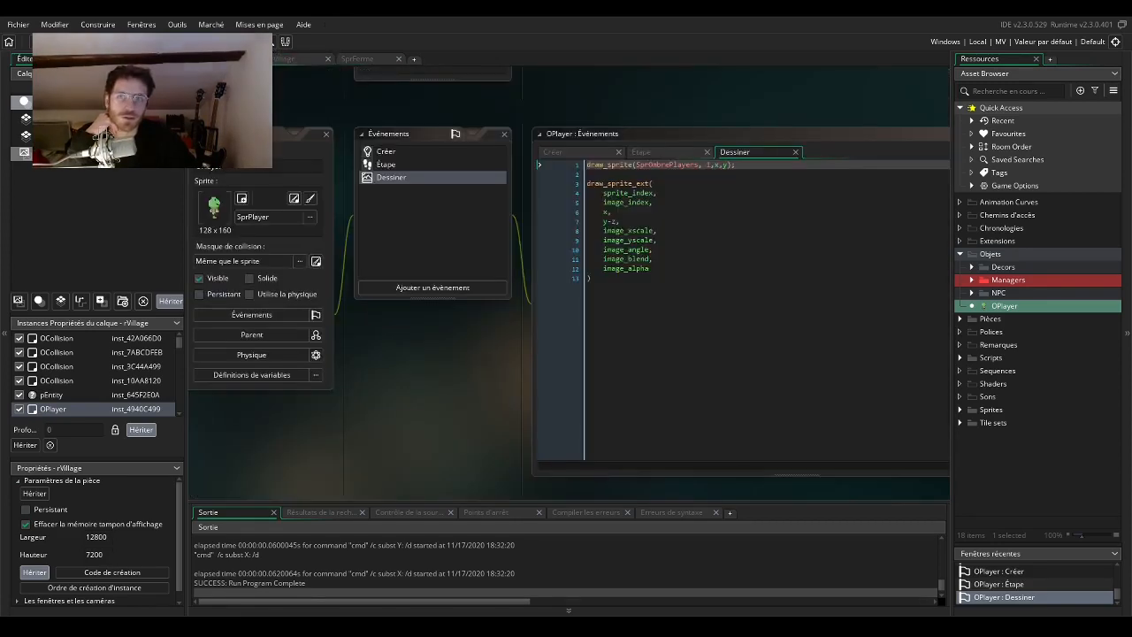
click(227, 59)
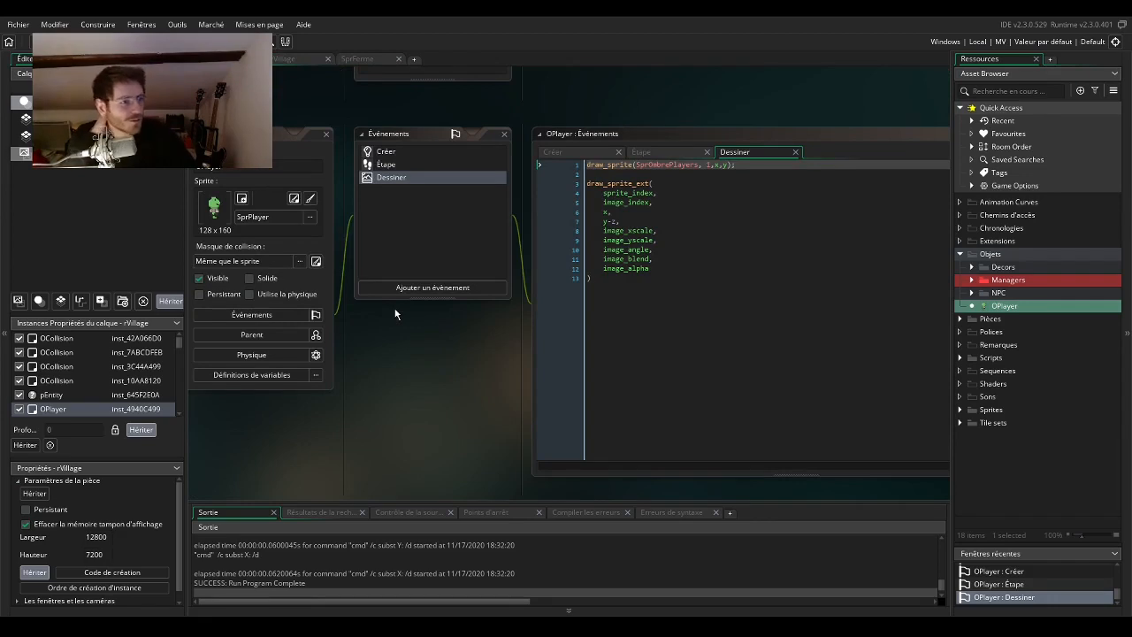
drag(453, 359, 488, 375)
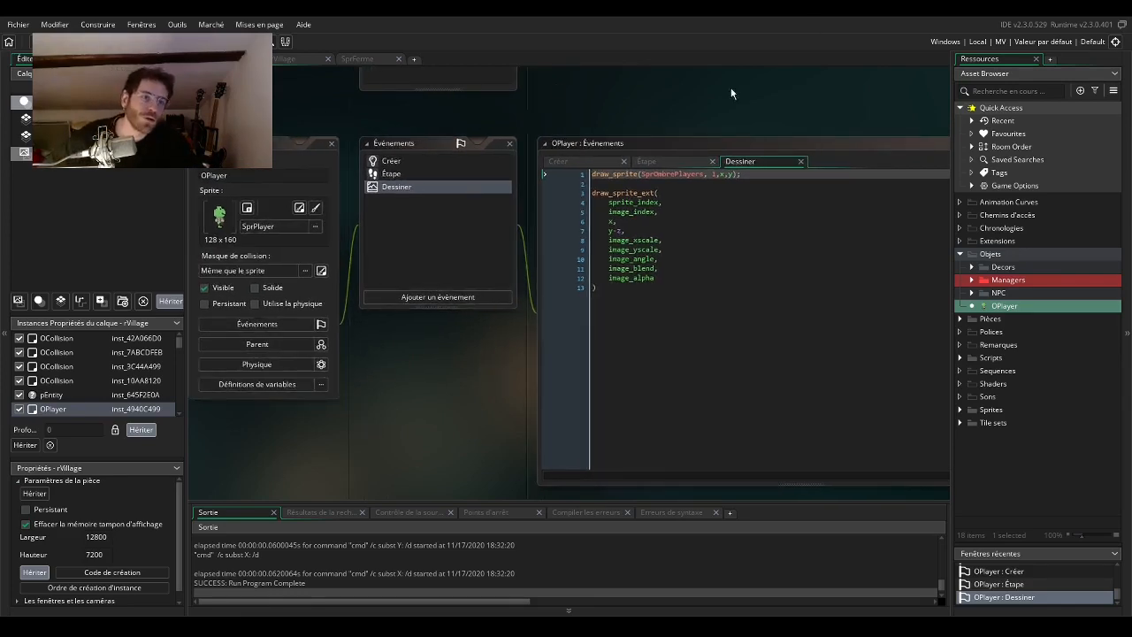
click(308, 61)
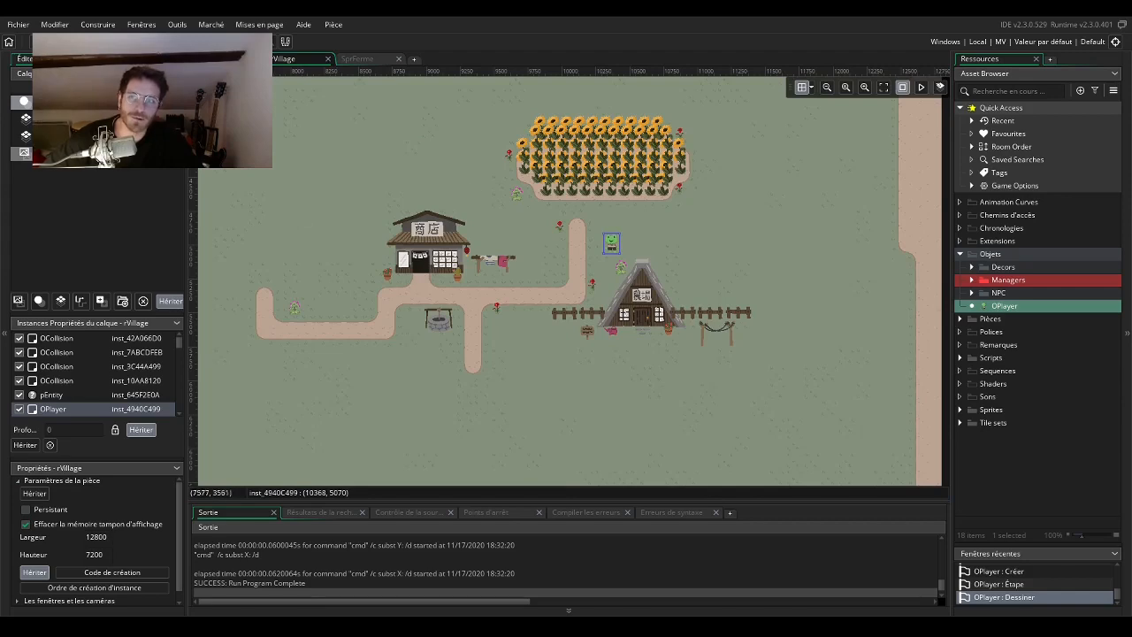
click(227, 60)
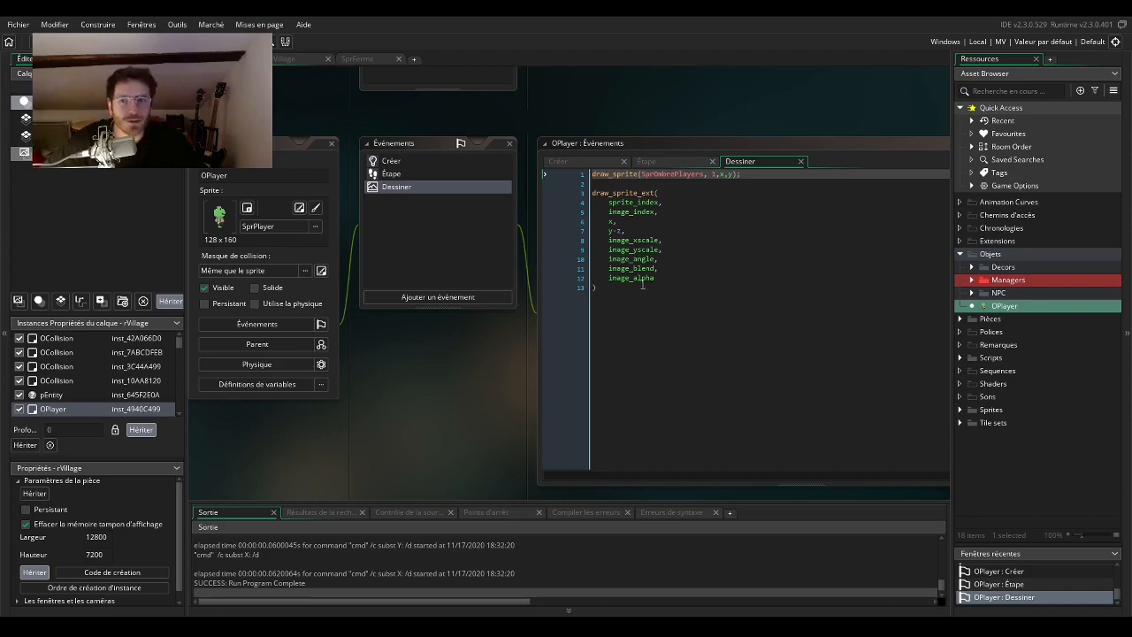
drag(491, 335, 555, 371)
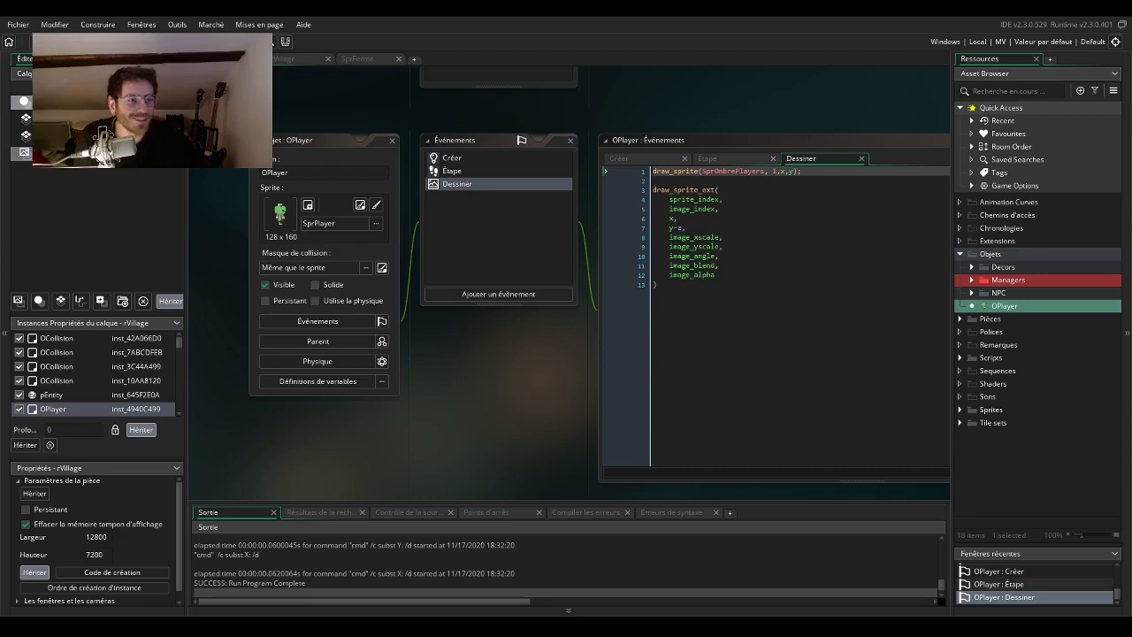
drag(561, 384, 533, 387)
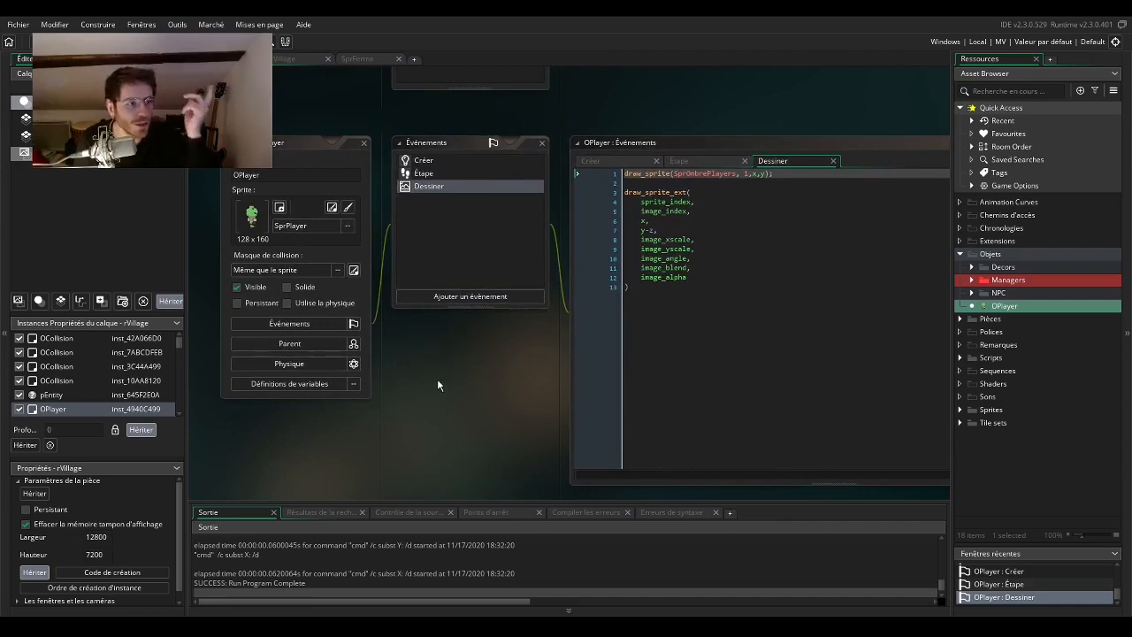
drag(470, 363, 480, 373)
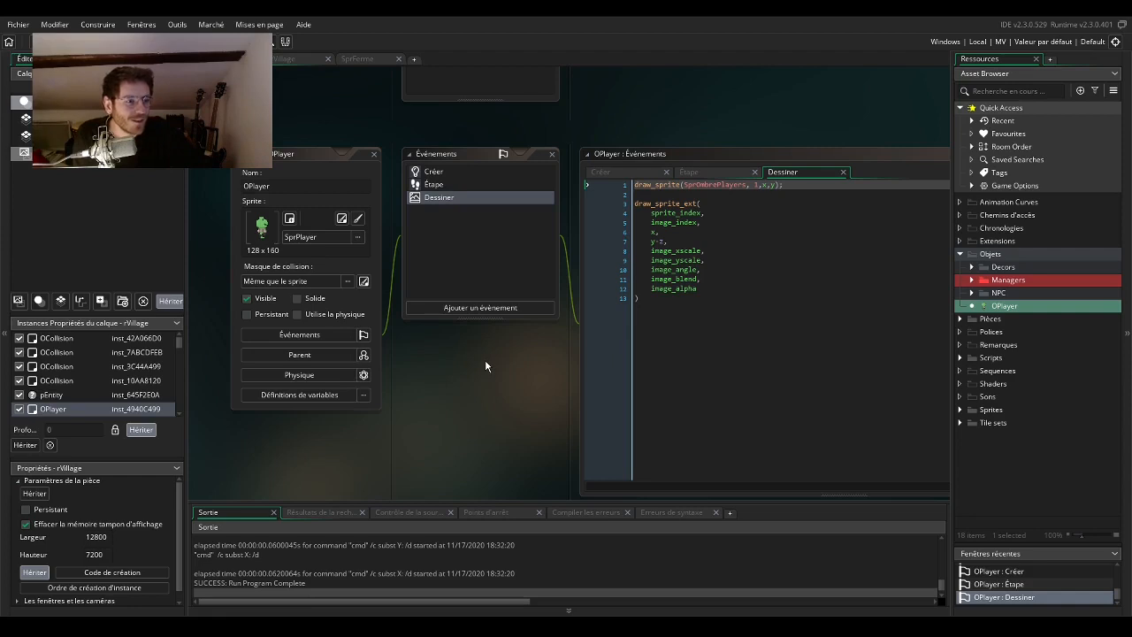
drag(485, 363, 523, 387)
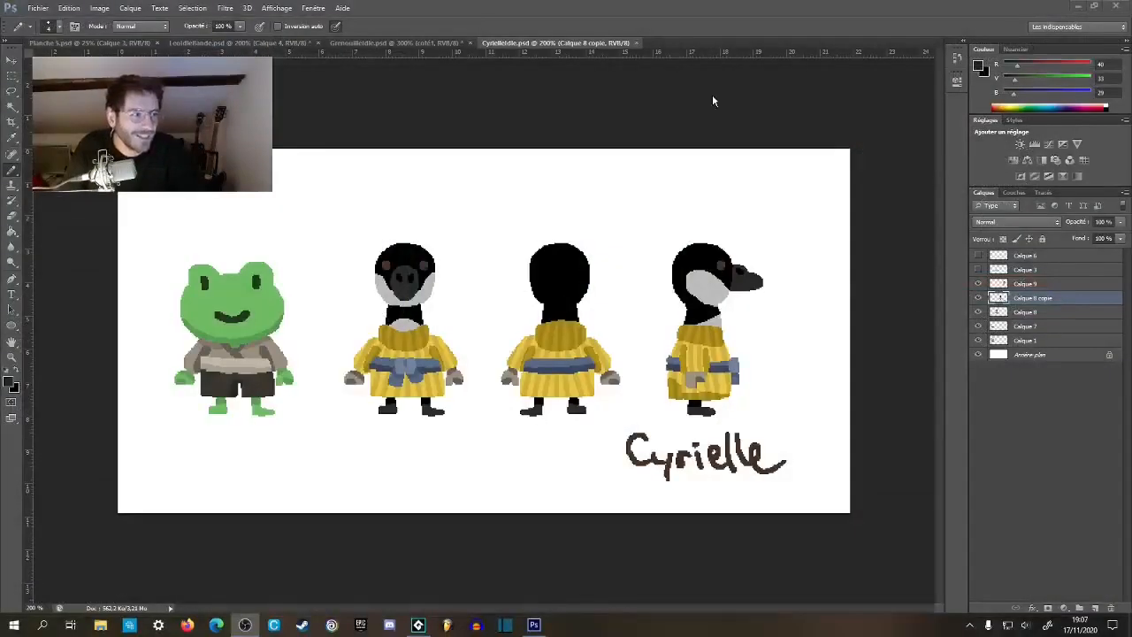
In Photoshop, view the goat character document and the Planche 5.psd comic page, and return to the goose character document.
click(253, 44)
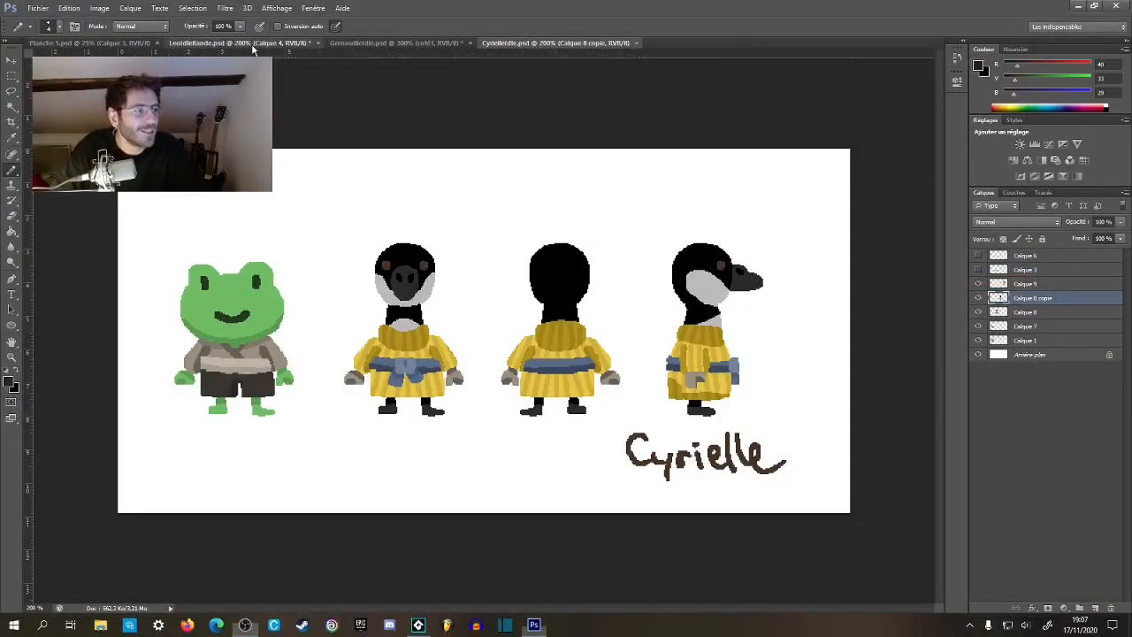
click(115, 44)
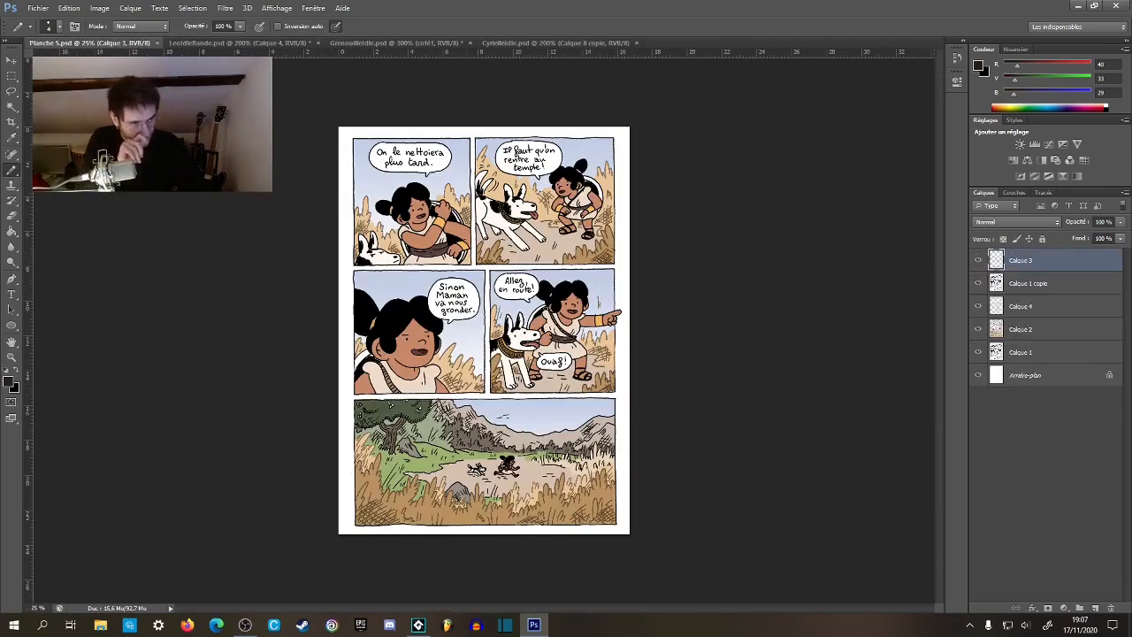
click(529, 43)
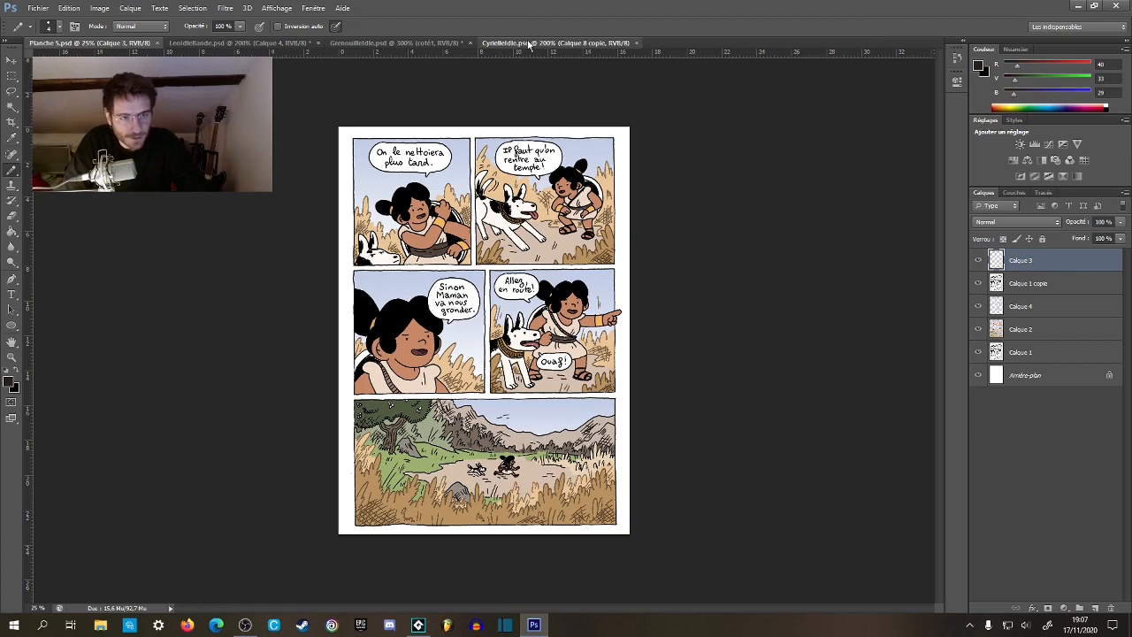